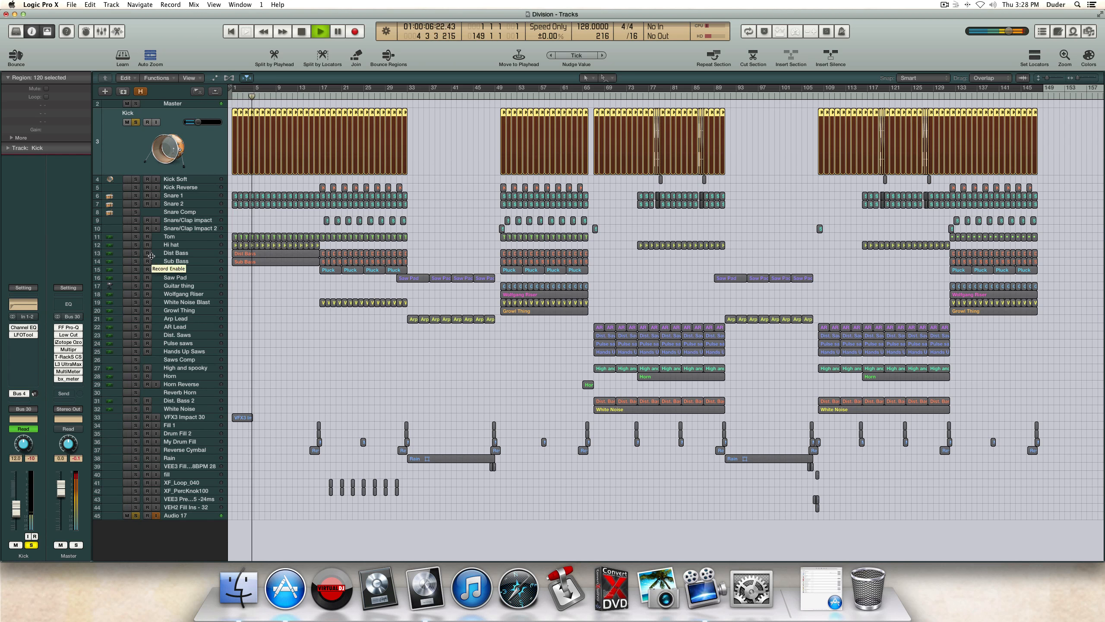
# Step: Open the first Kick folder region, play its kick samples from the start, and return to the full arrangement
pyautogui.press('space')
pyautogui.doubleClick(235, 142)
pyautogui.moveTo(1081, 77); pyautogui.dragTo(1076, 77)
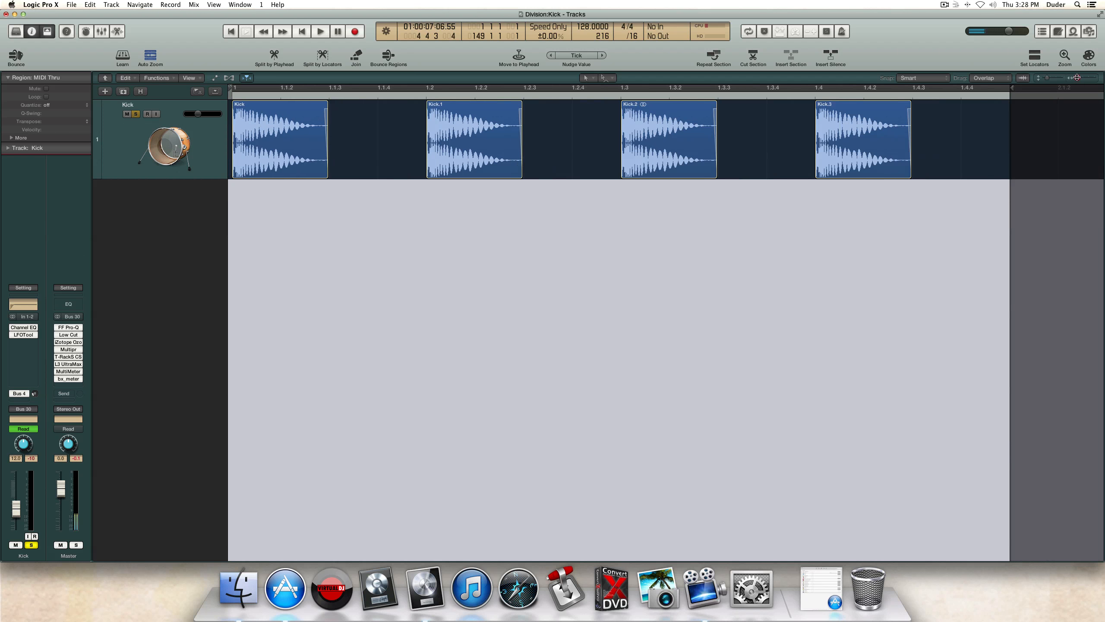
pyautogui.click(688, 227)
pyautogui.press('Return')
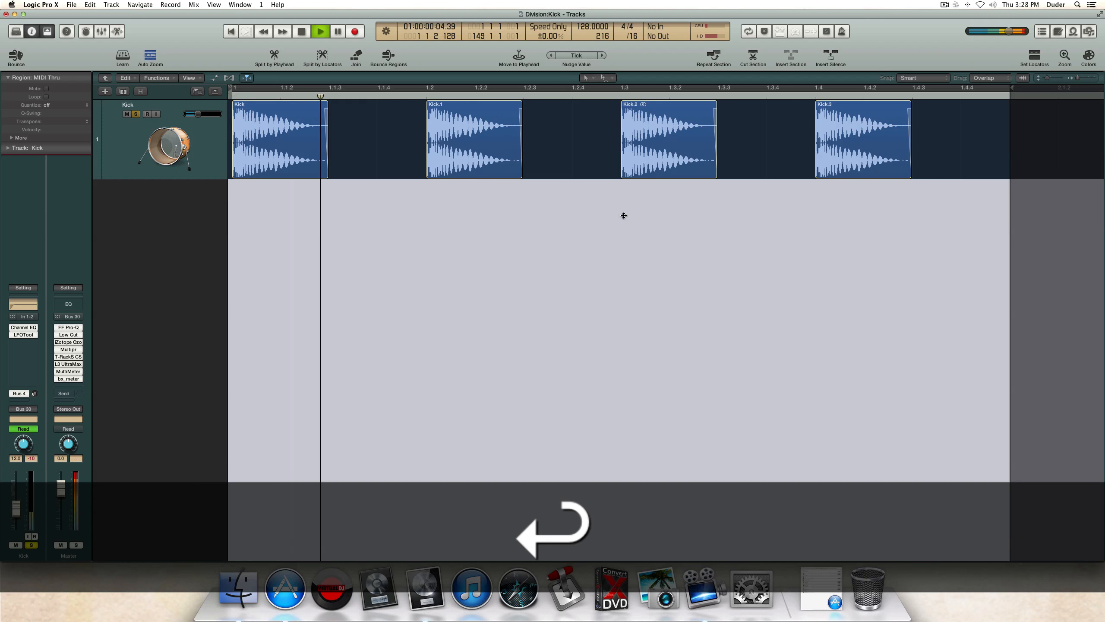
pyautogui.press('space')
pyautogui.doubleClick(628, 206)
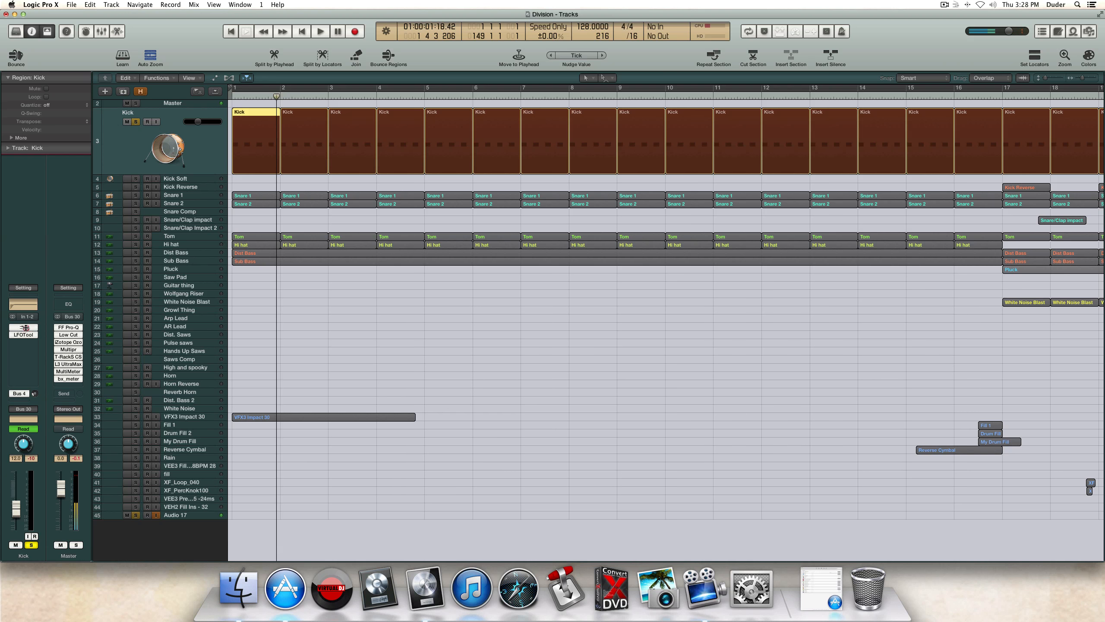
# Step: Show the Kick track's Channel EQ and LFOTool plug-ins side by side over the arrangement
pyautogui.click(25, 328)
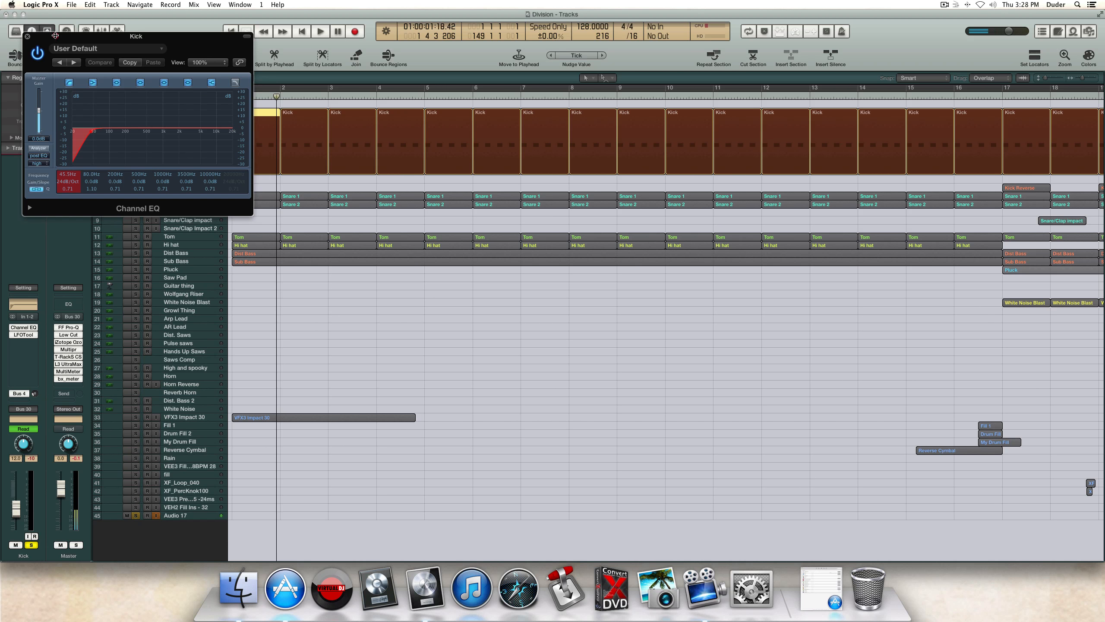
pyautogui.moveTo(50, 36); pyautogui.dragTo(302, 270)
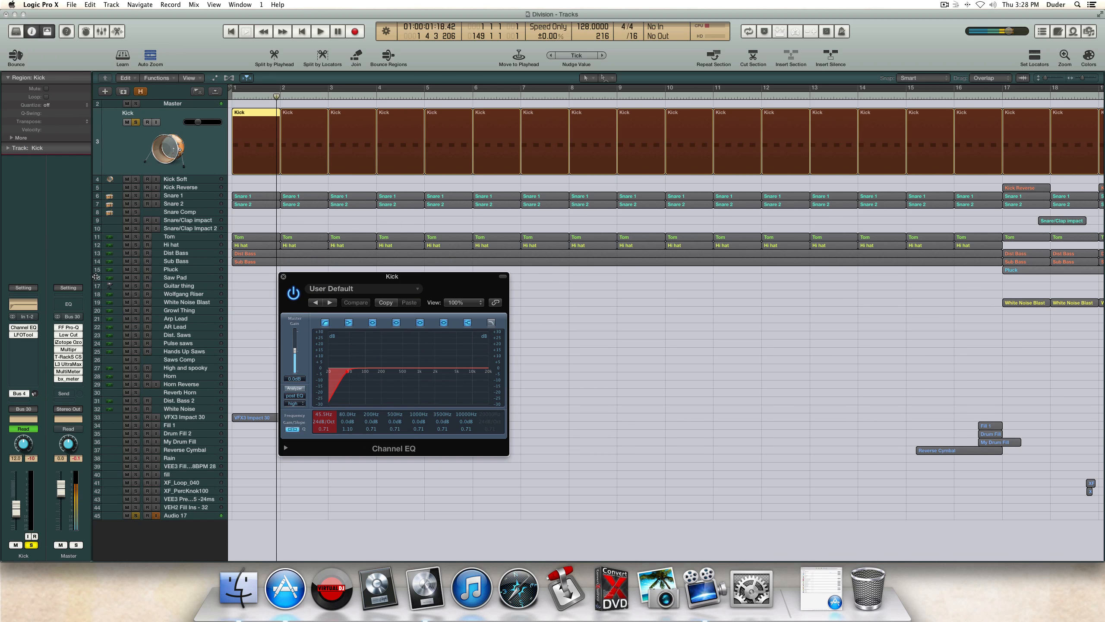
pyautogui.click(23, 334)
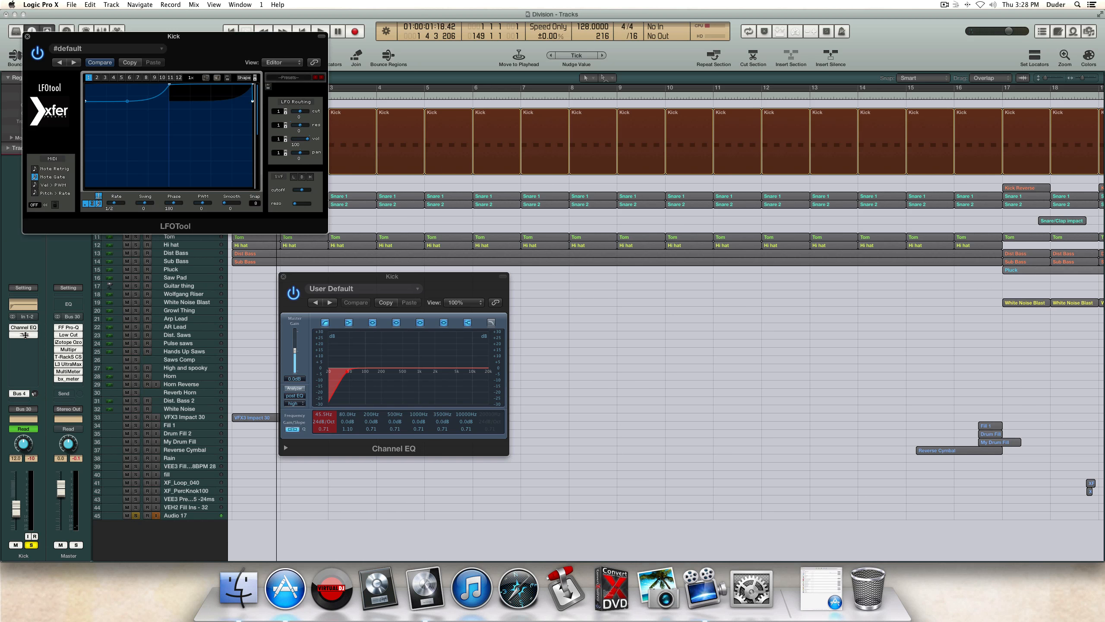
pyautogui.moveTo(146, 36); pyautogui.dragTo(696, 259)
pyautogui.moveTo(465, 278); pyautogui.dragTo(423, 258)
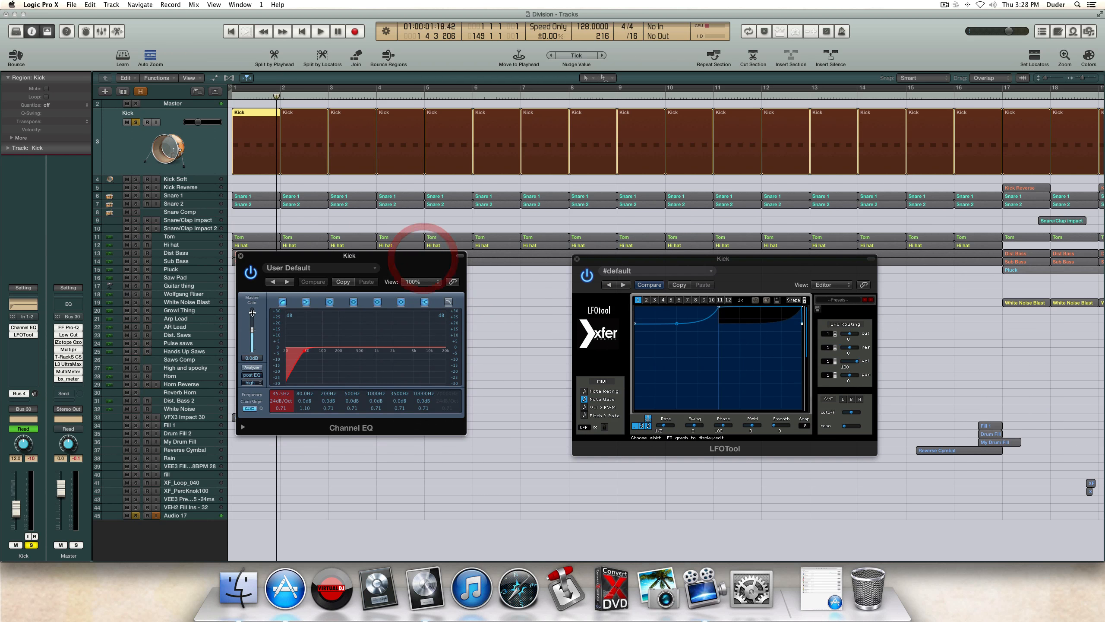
# Step: Bypass the Kick's LFOTool, Channel EQ and Bus 4 send and play the dry kick
pyautogui.click(22, 393)
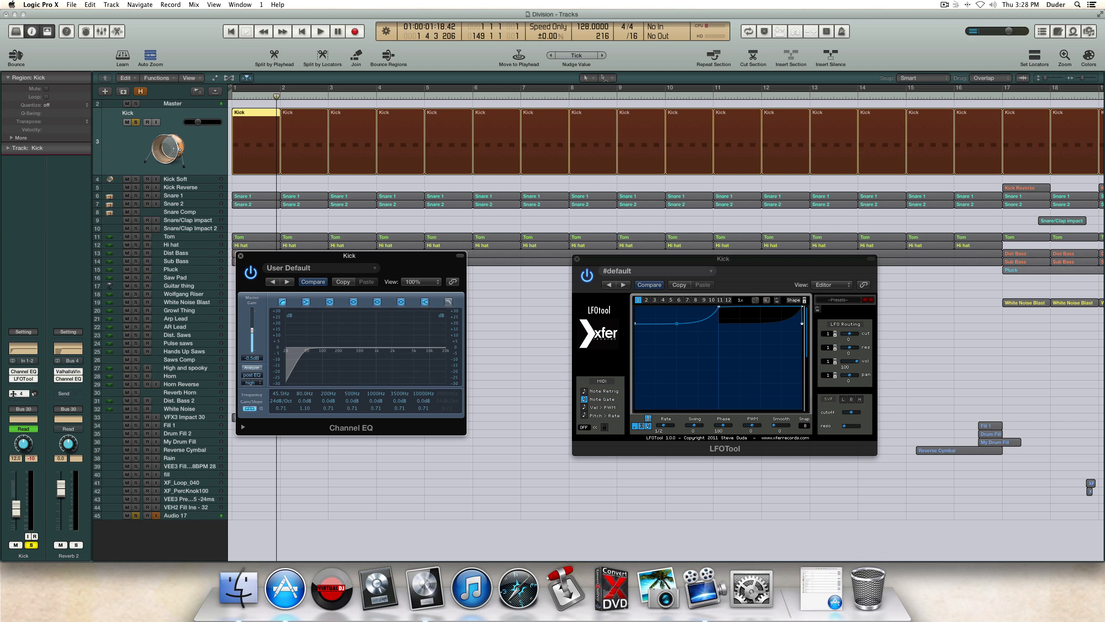
pyautogui.click(13, 380)
pyautogui.click(13, 371)
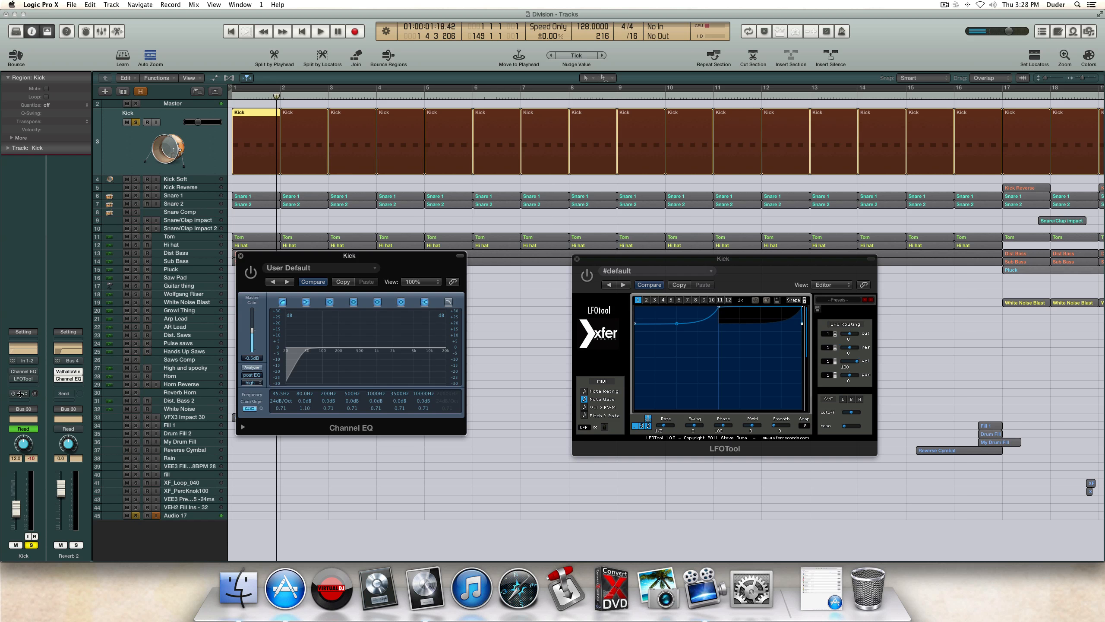
pyautogui.press('space')
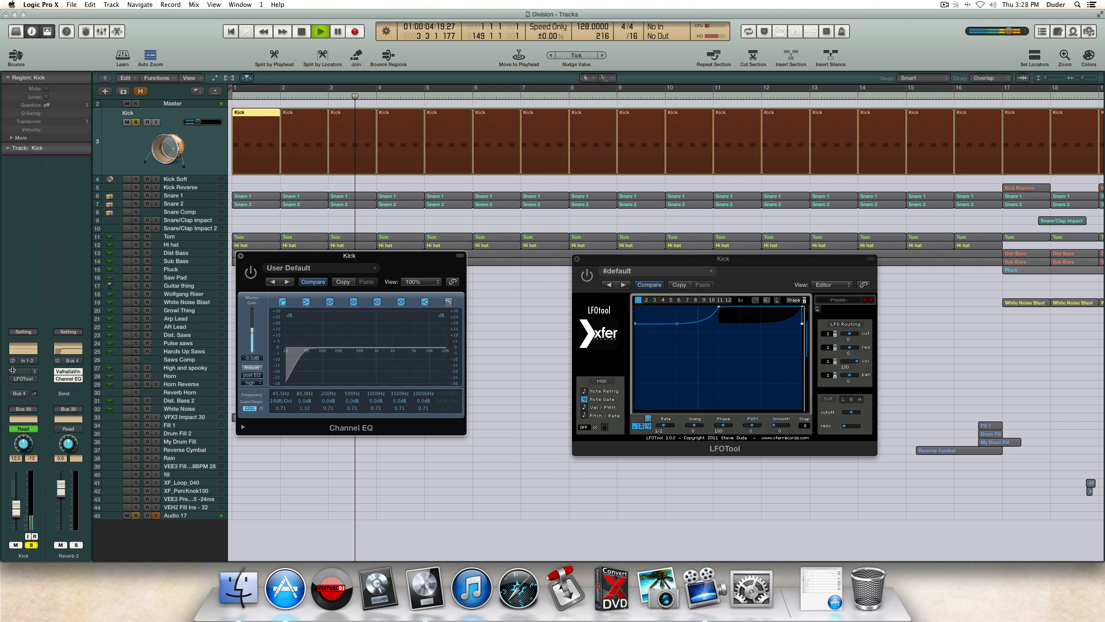
# Step: Re-enable the Kick's Channel EQ, LFOTool and Bus 4 send one after another while listening to the kick
pyautogui.click(12, 370)
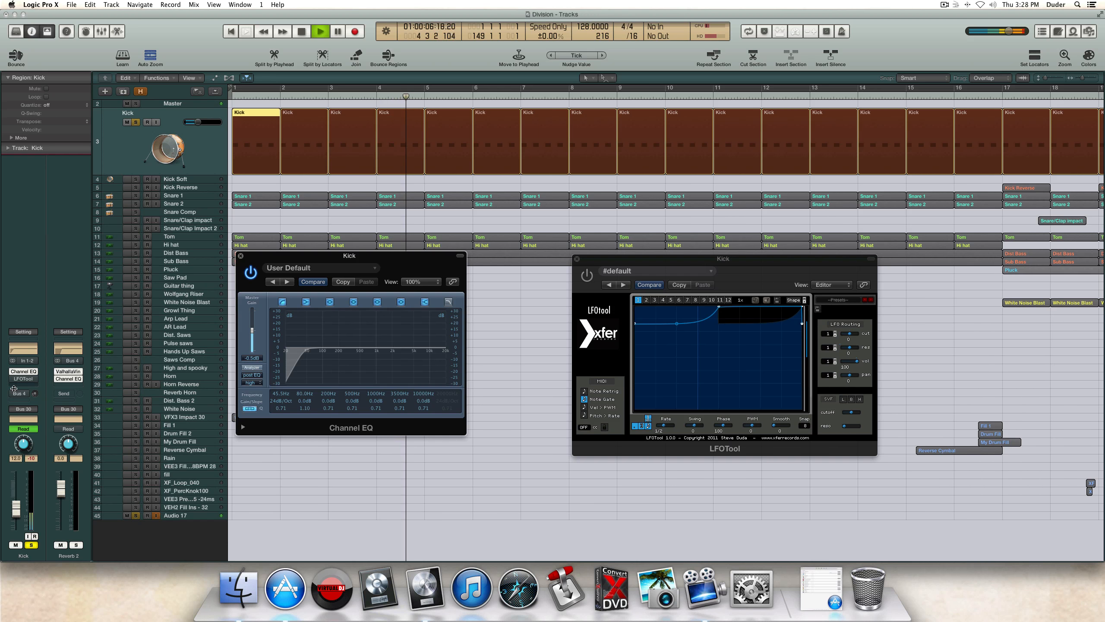
pyautogui.click(14, 378)
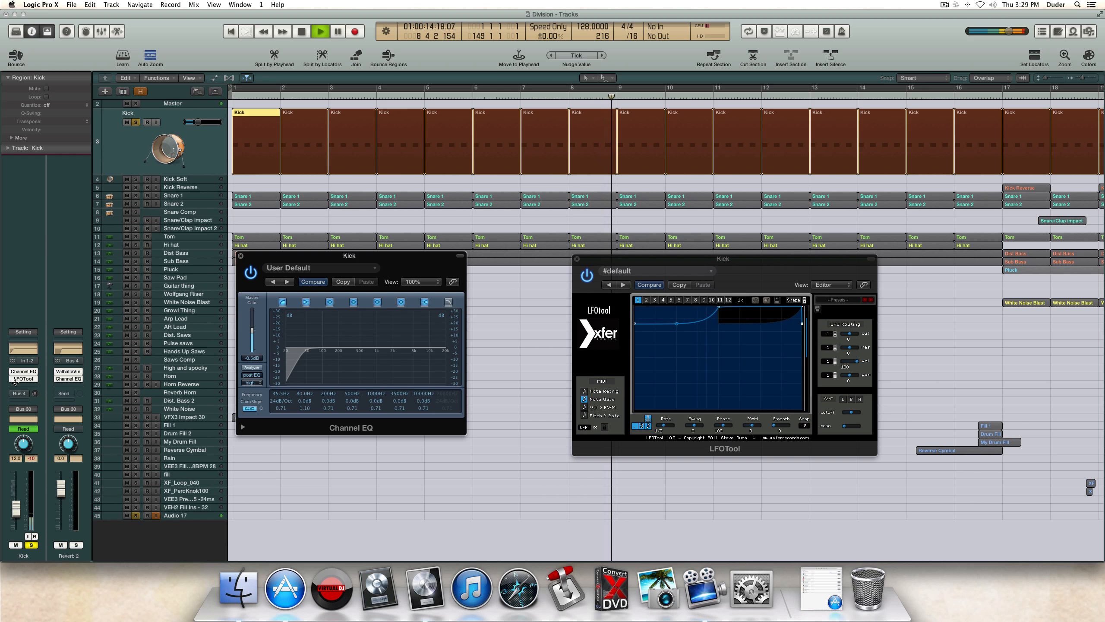
pyautogui.press('space')
pyautogui.press('Return')
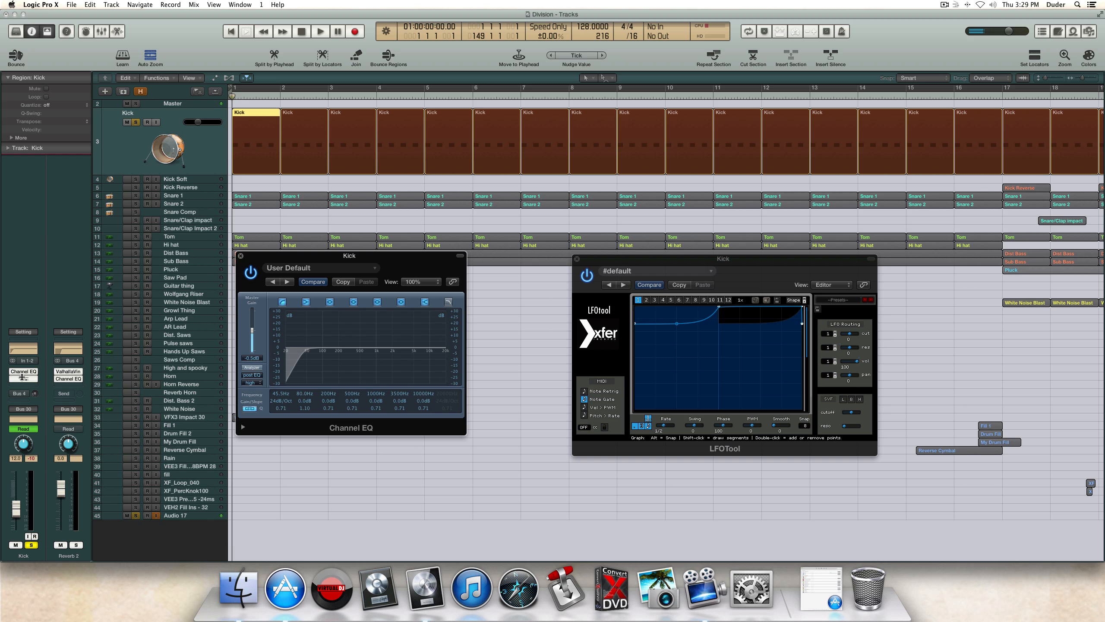
pyautogui.press('space')
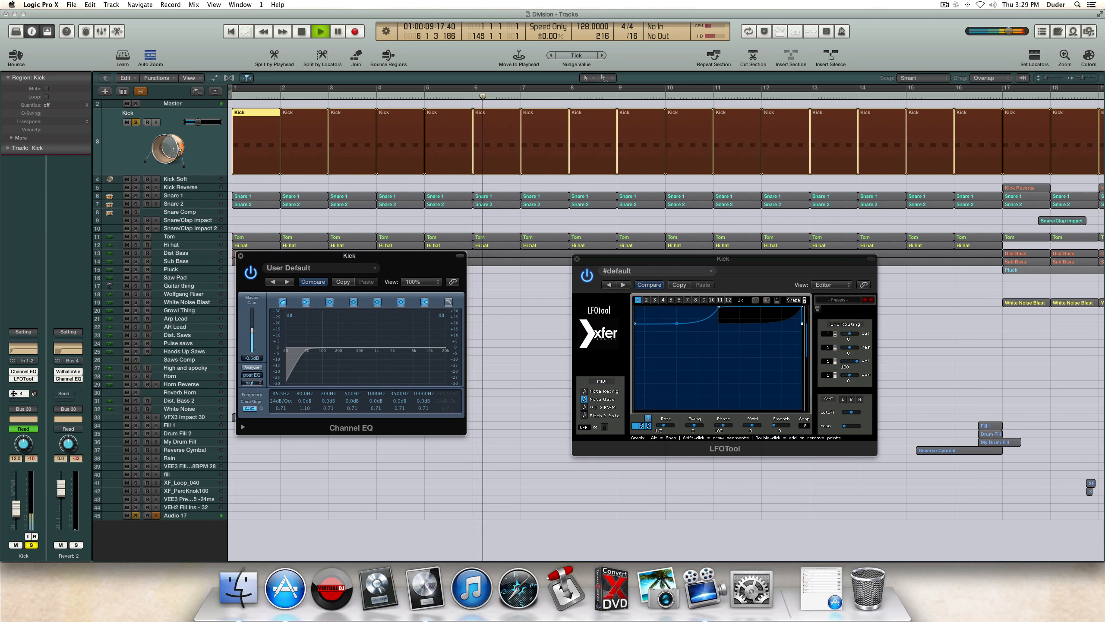
pyautogui.press('space')
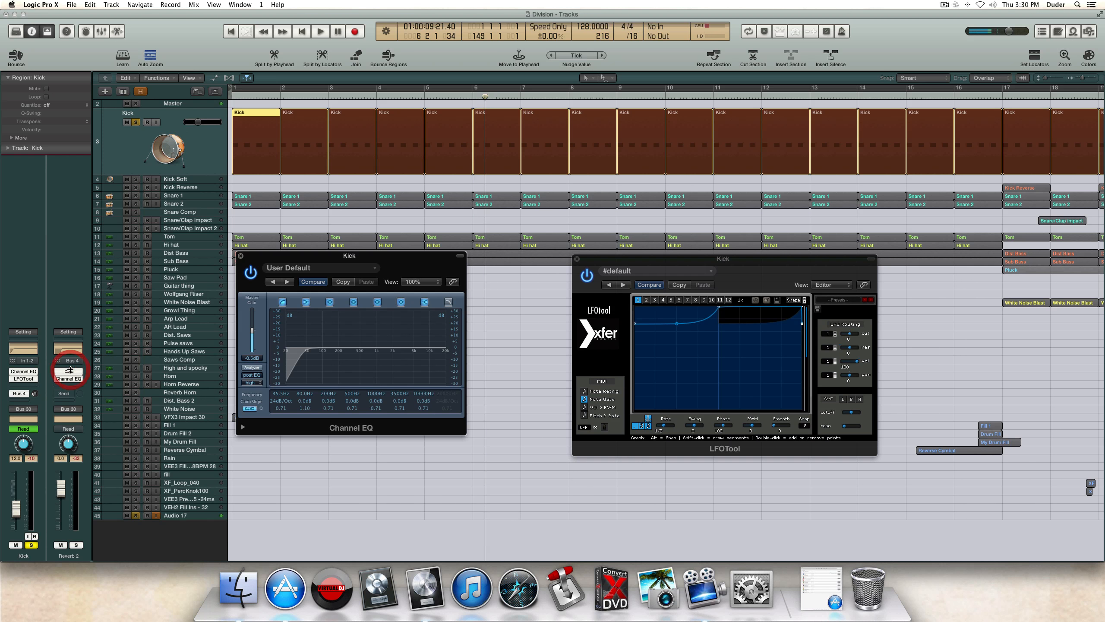
# Step: Open ValhallaVintageVerb on the Reverb 2 channel beside the insert strip and close the Kick's Channel EQ window
pyautogui.click(63, 378)
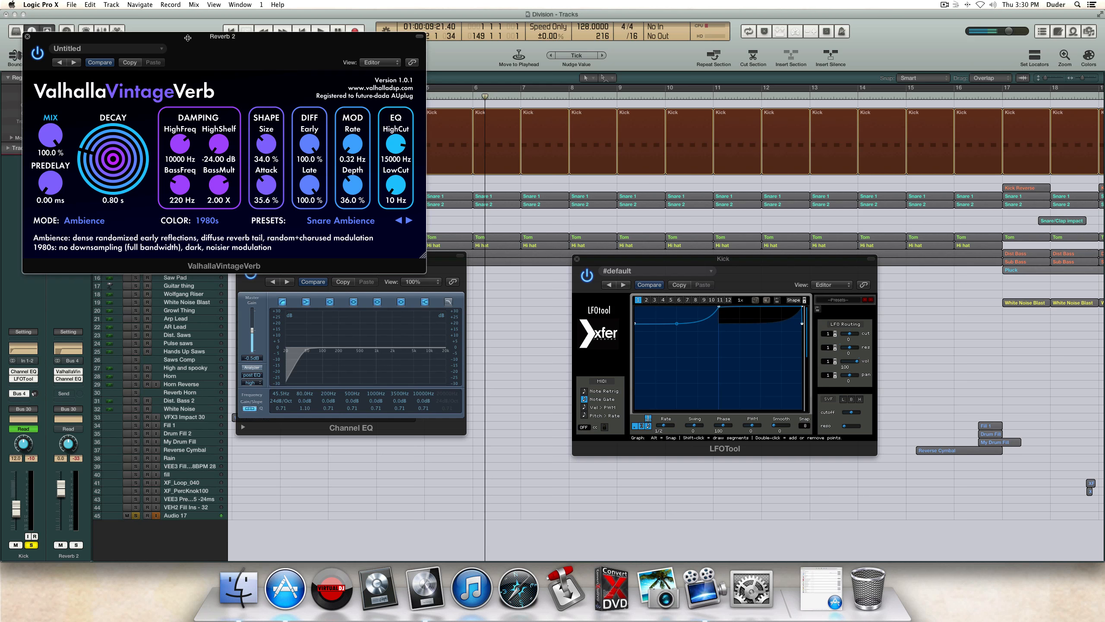
pyautogui.moveTo(188, 38); pyautogui.dragTo(404, 52)
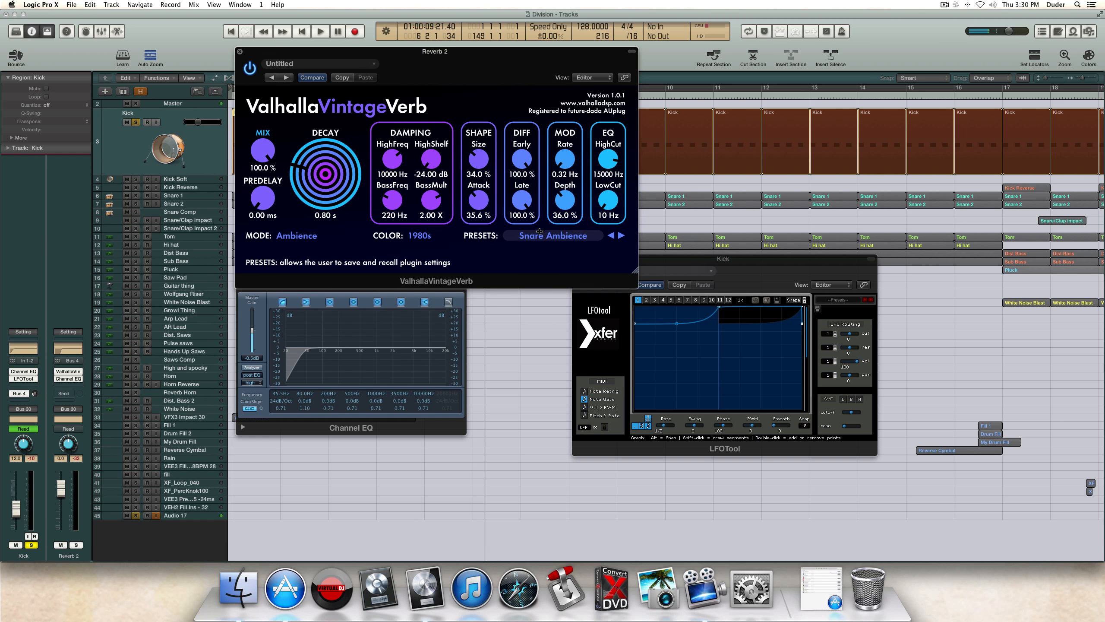
pyautogui.click(581, 259)
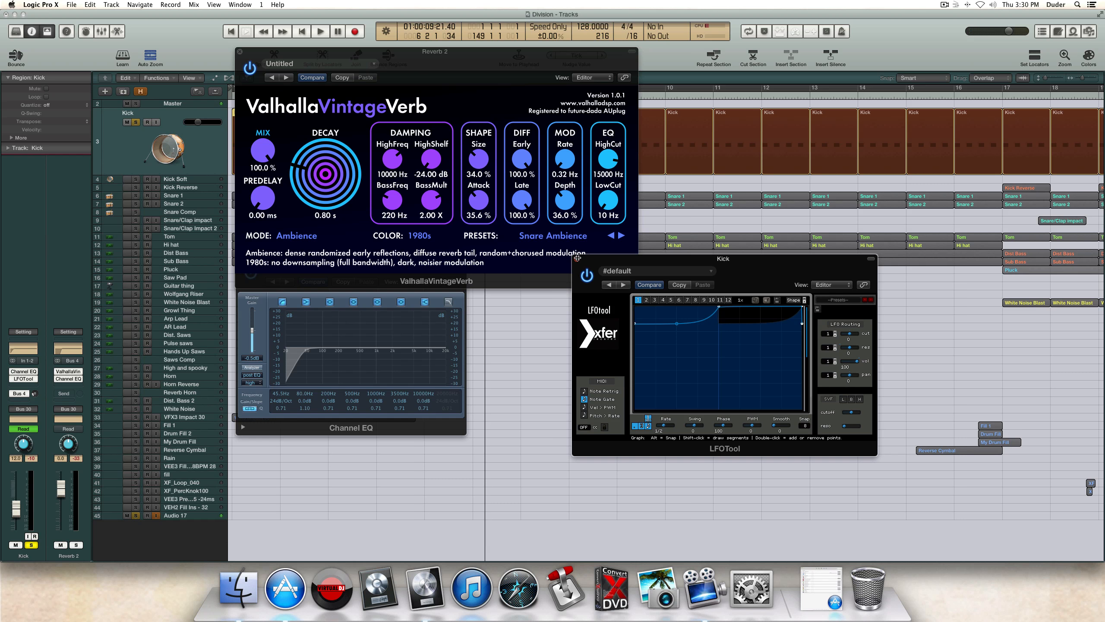
pyautogui.click(264, 302)
pyautogui.click(241, 254)
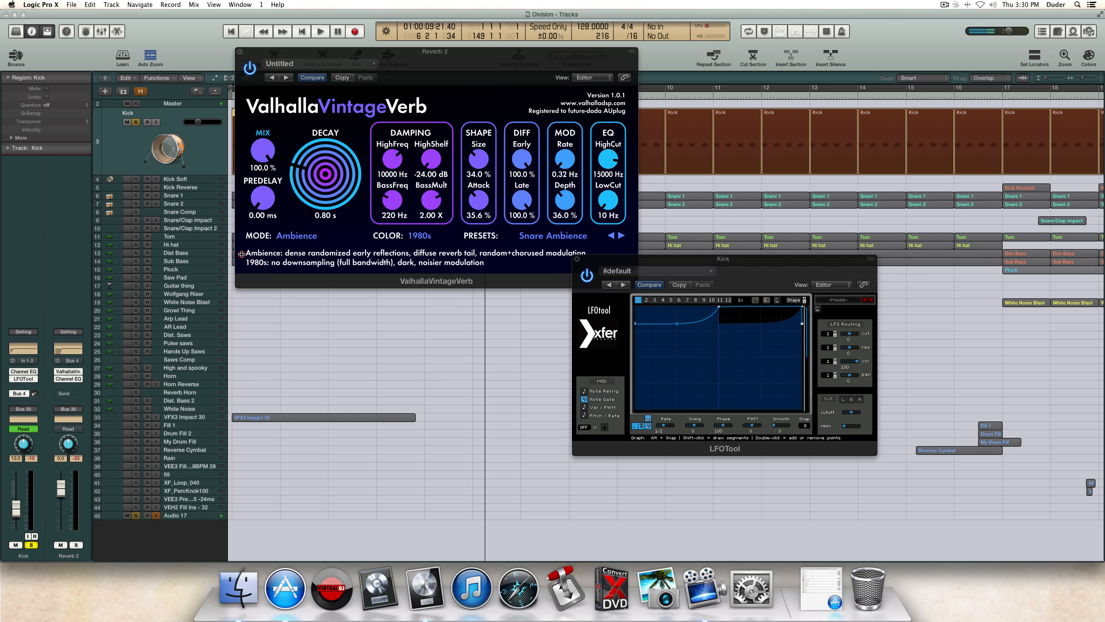
# Step: Move the LFOTool window clear of the reverb, and close both LFOTool and ValhallaVintageVerb after viewing them
pyautogui.moveTo(711, 260); pyautogui.dragTo(624, 345)
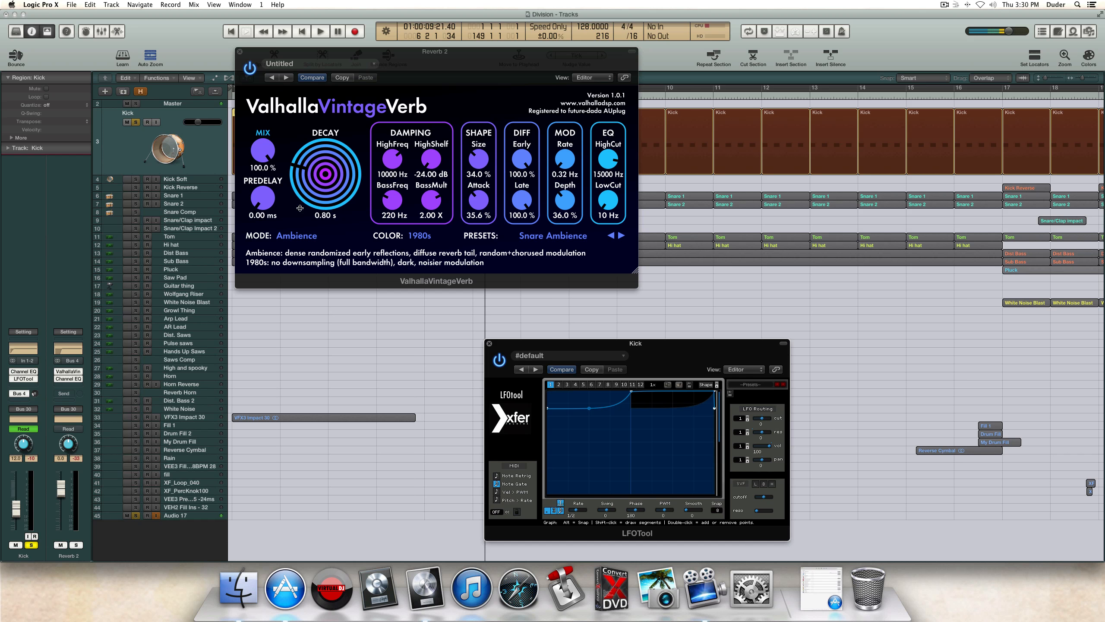
pyautogui.moveTo(536, 346); pyautogui.dragTo(486, 329)
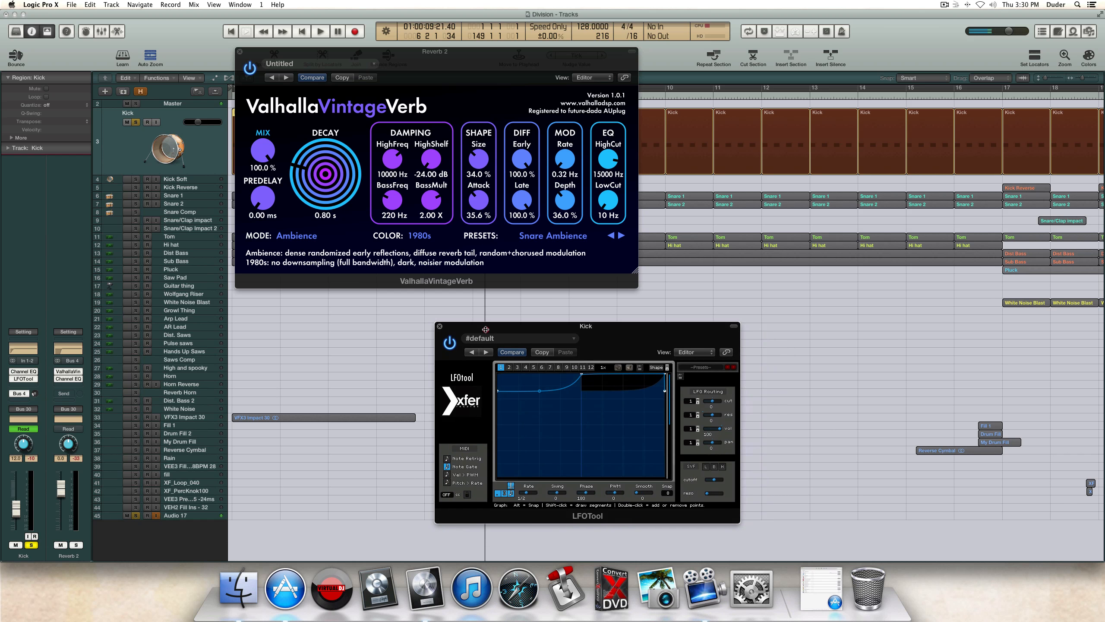
pyautogui.click(441, 325)
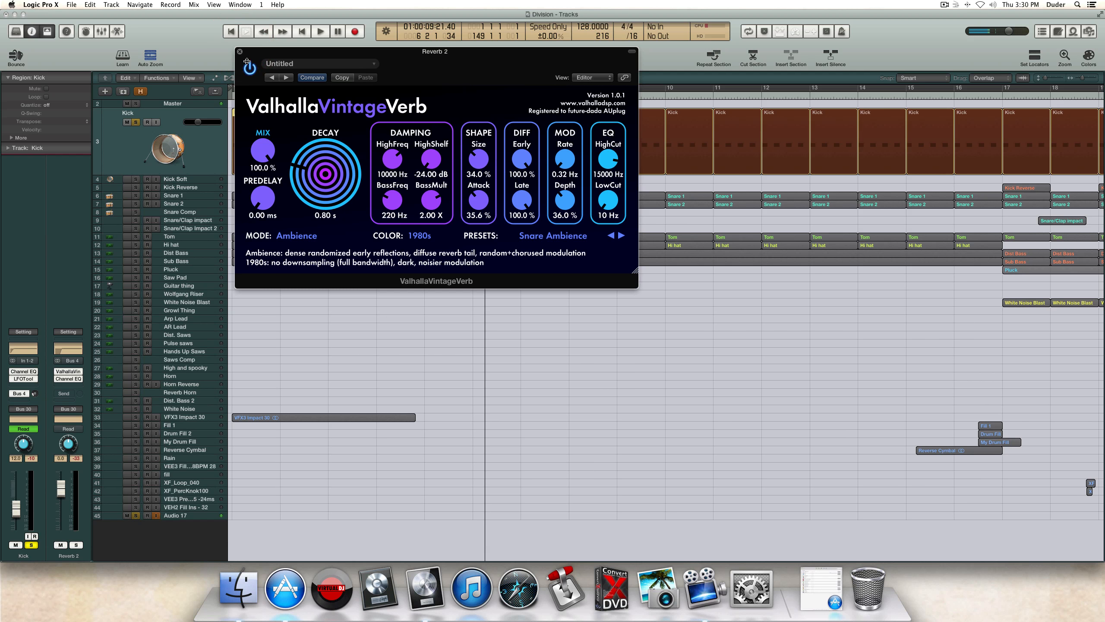
pyautogui.click(239, 51)
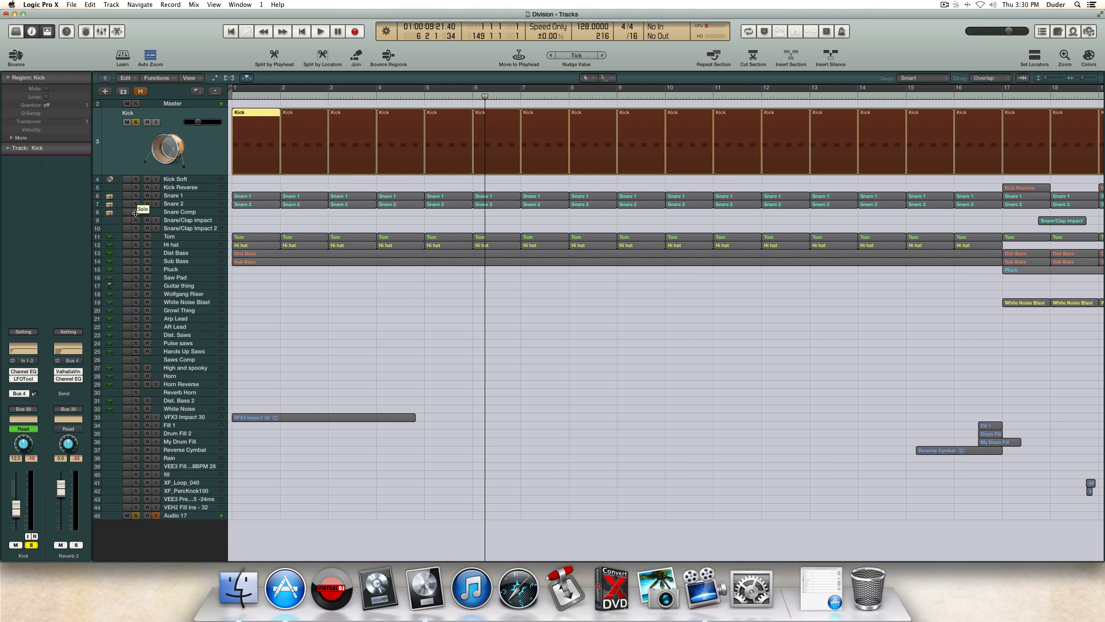
# Step: Solo Snare Comp alongside the kick and play both from the beginning with the Kick's LFOTool open
pyautogui.click(135, 212)
pyautogui.click(23, 378)
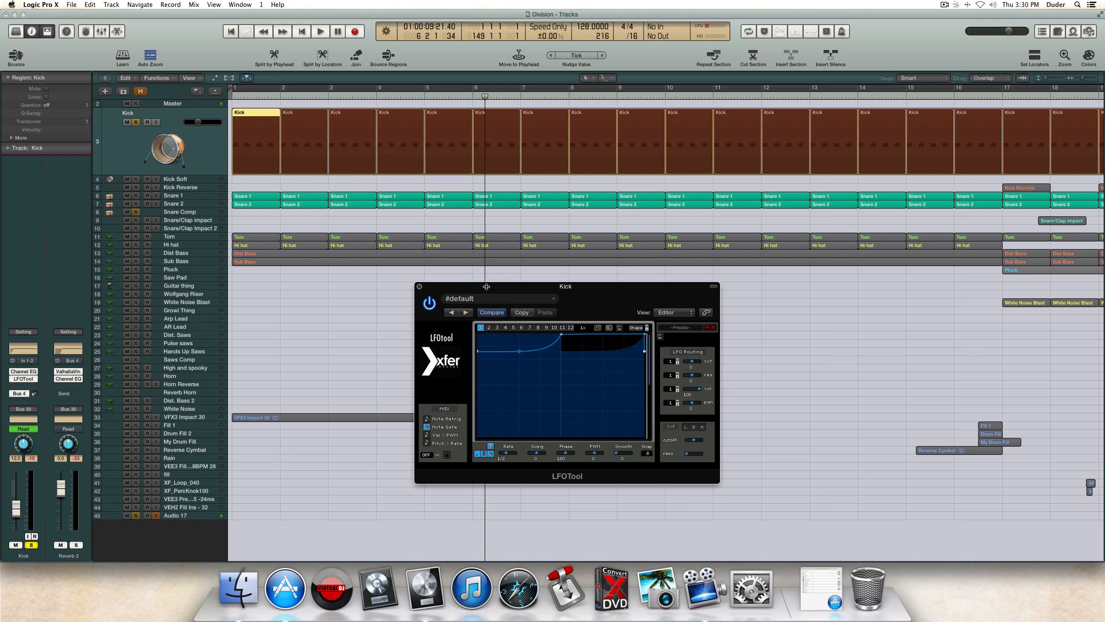
pyautogui.press('space')
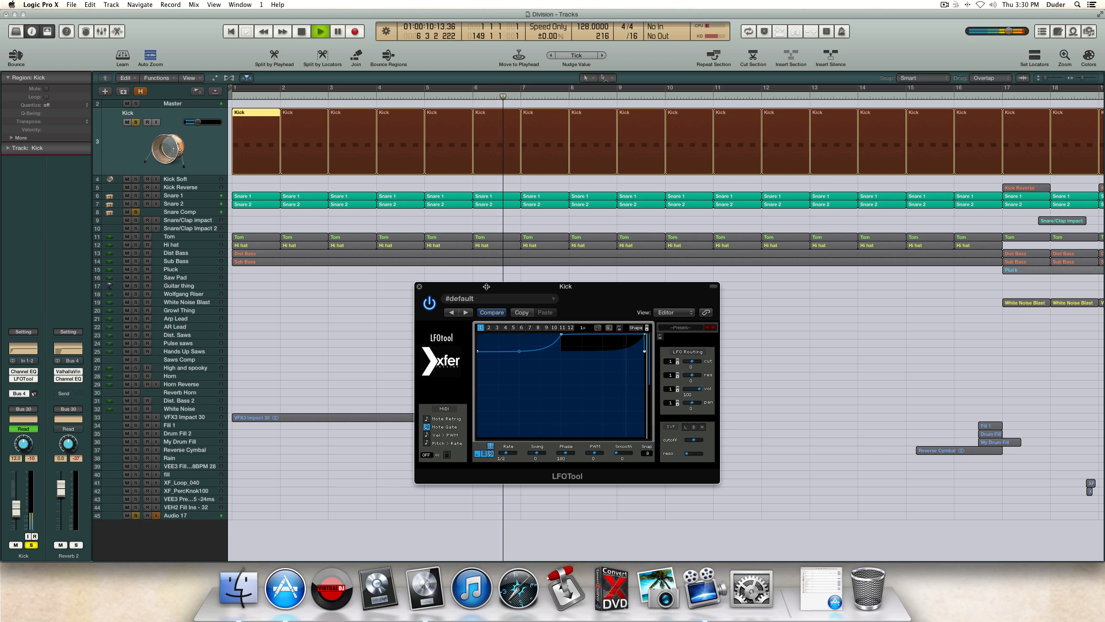
pyautogui.press('space')
pyautogui.press('Return')
pyautogui.press('space')
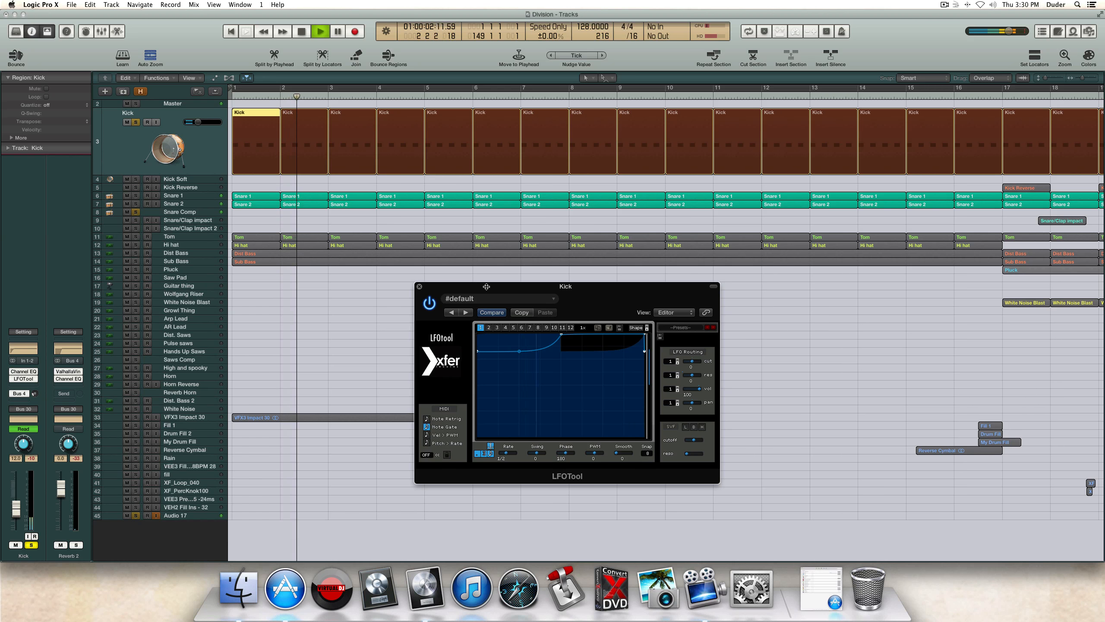
# Step: Compare the kick and snare with LFOTool bypassed and re-enabled during playback, and close the plug-in window
pyautogui.click(429, 302)
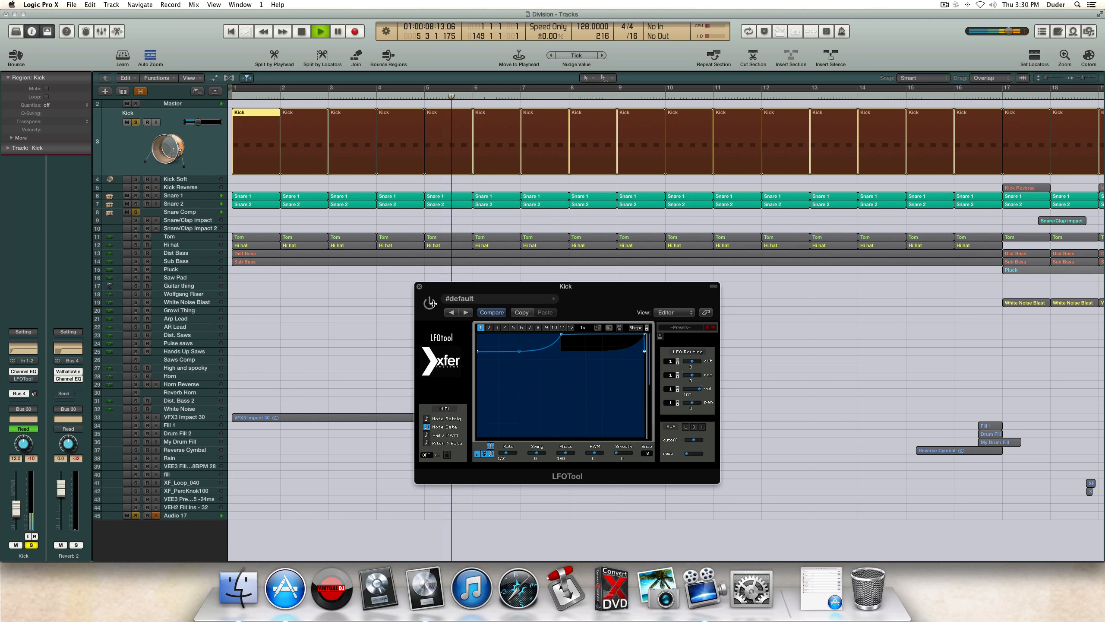
pyautogui.click(432, 303)
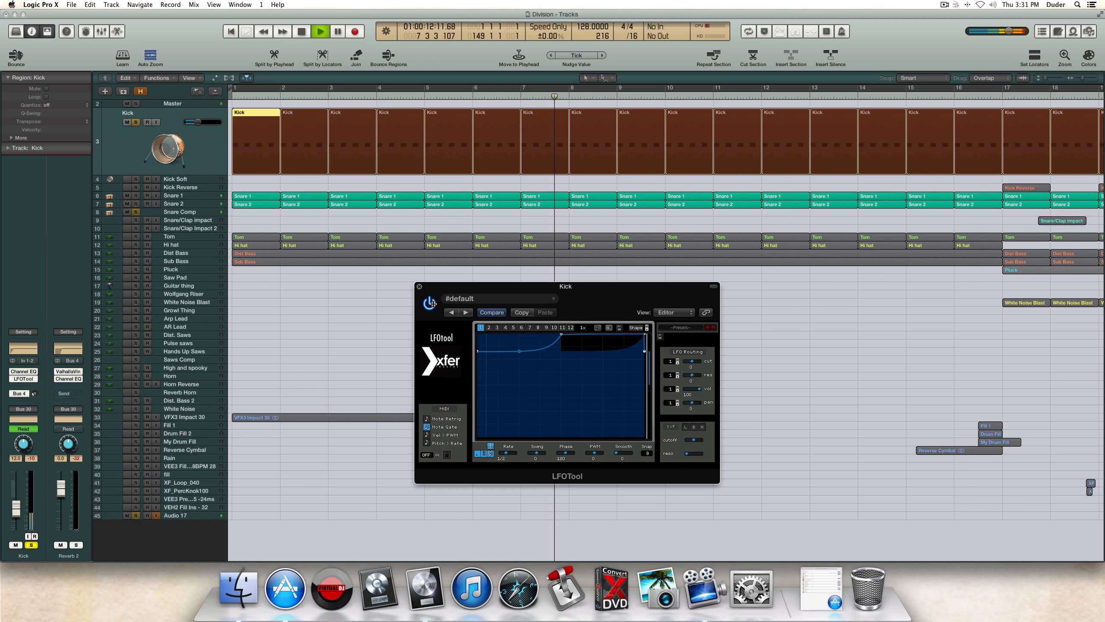
pyautogui.press('space')
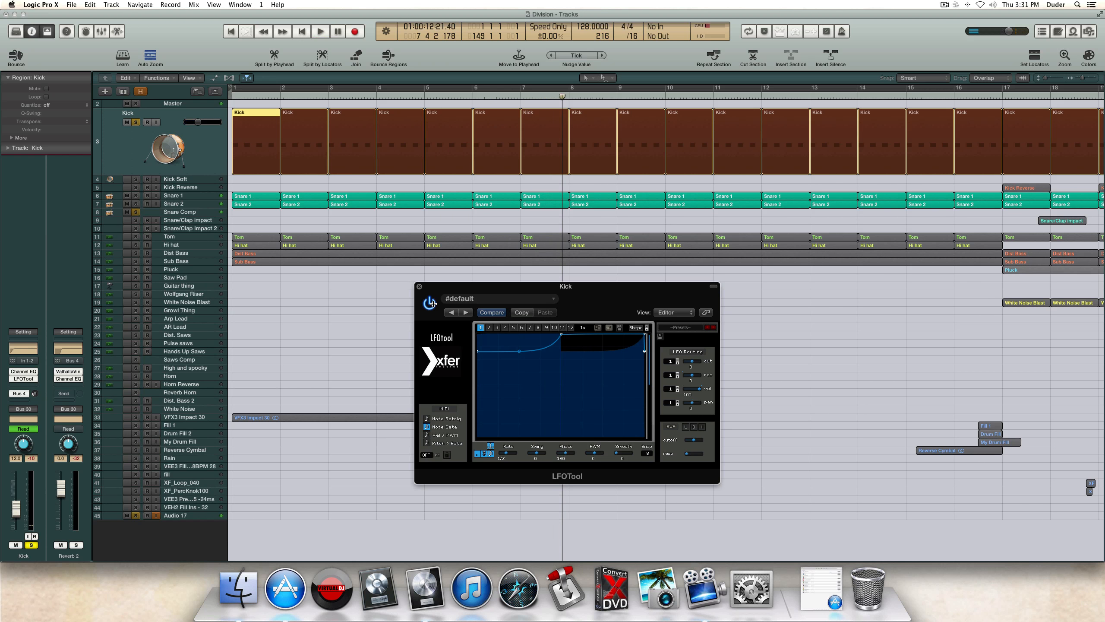
pyautogui.click(419, 287)
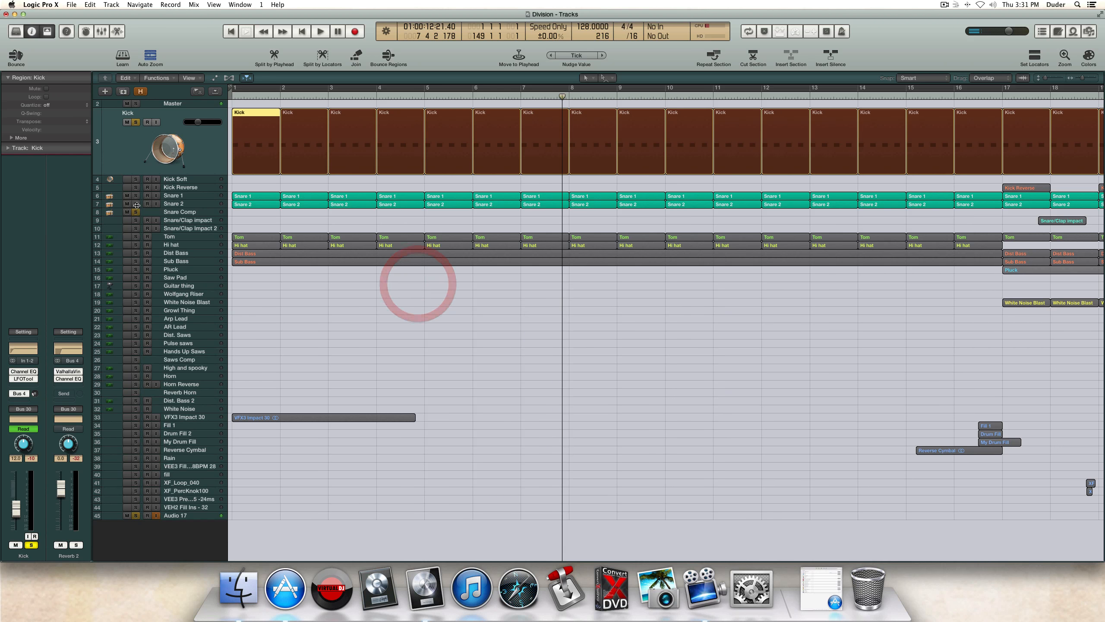
# Step: Bypass all Master channel plug-ins from FF Pro-Q through bx_meter, keep the Kick soloed, and return the playhead to the start
pyautogui.click(136, 122)
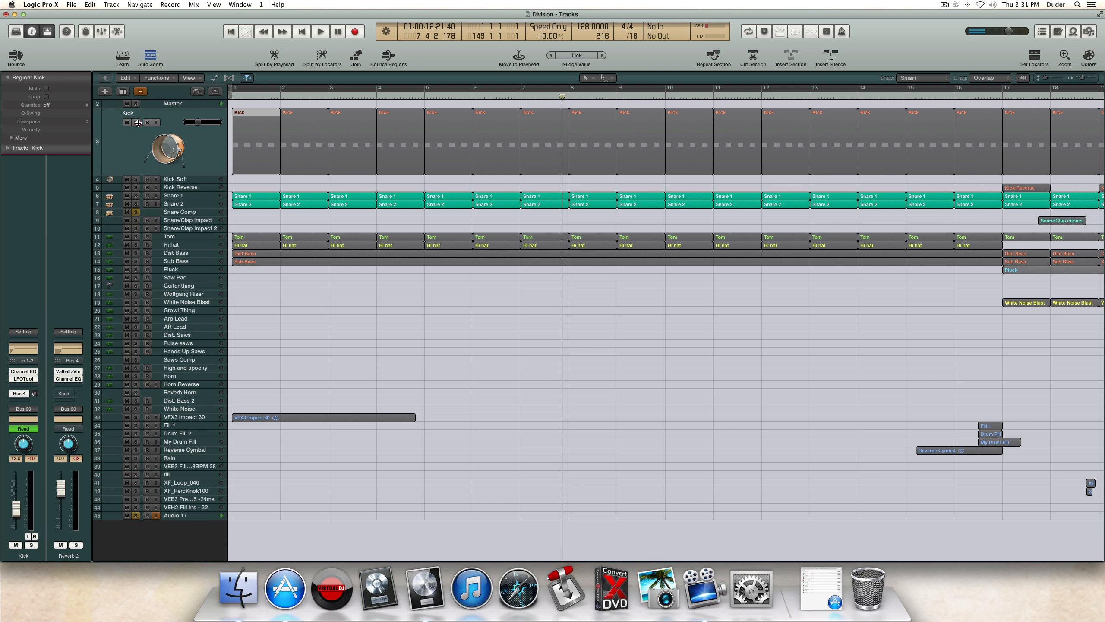
pyautogui.click(136, 122)
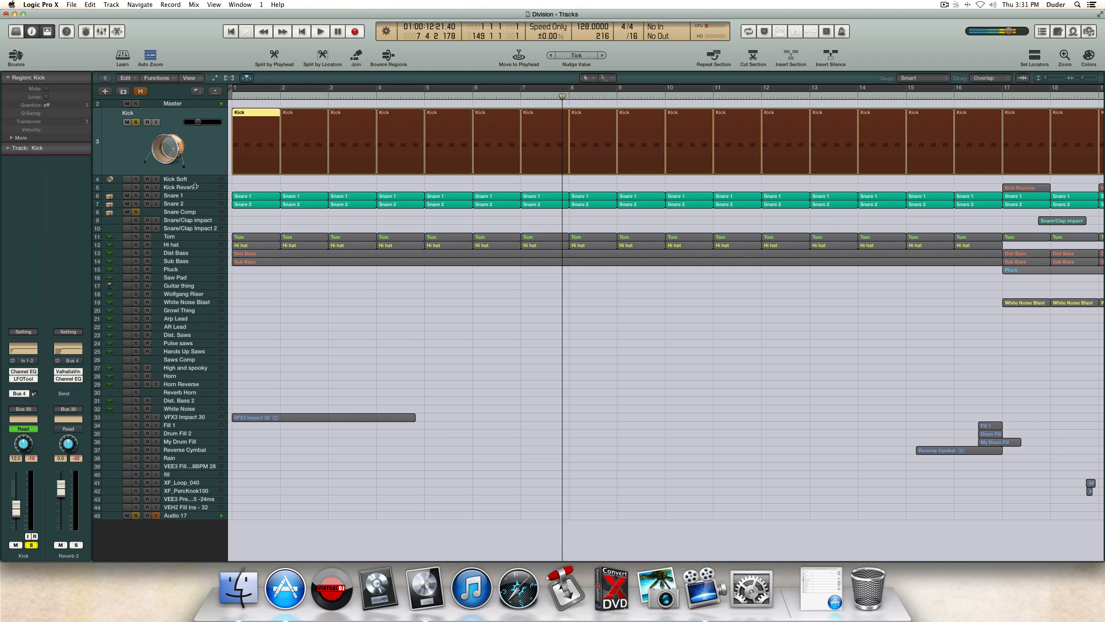
pyautogui.click(196, 164)
pyautogui.click(27, 409)
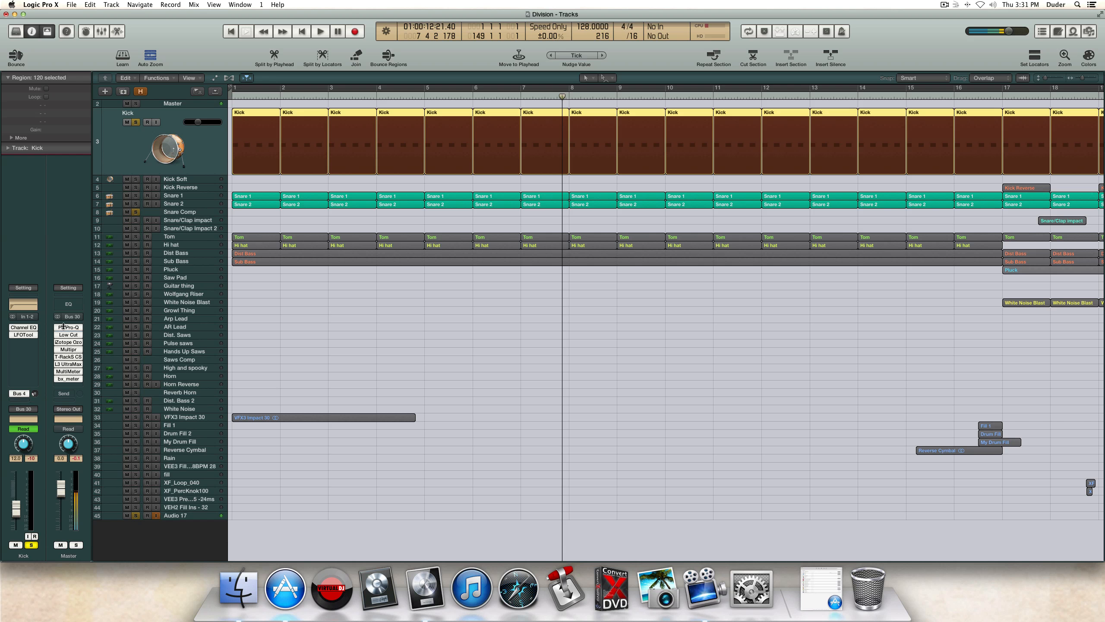
pyautogui.moveTo(57, 326); pyautogui.dragTo(62, 379)
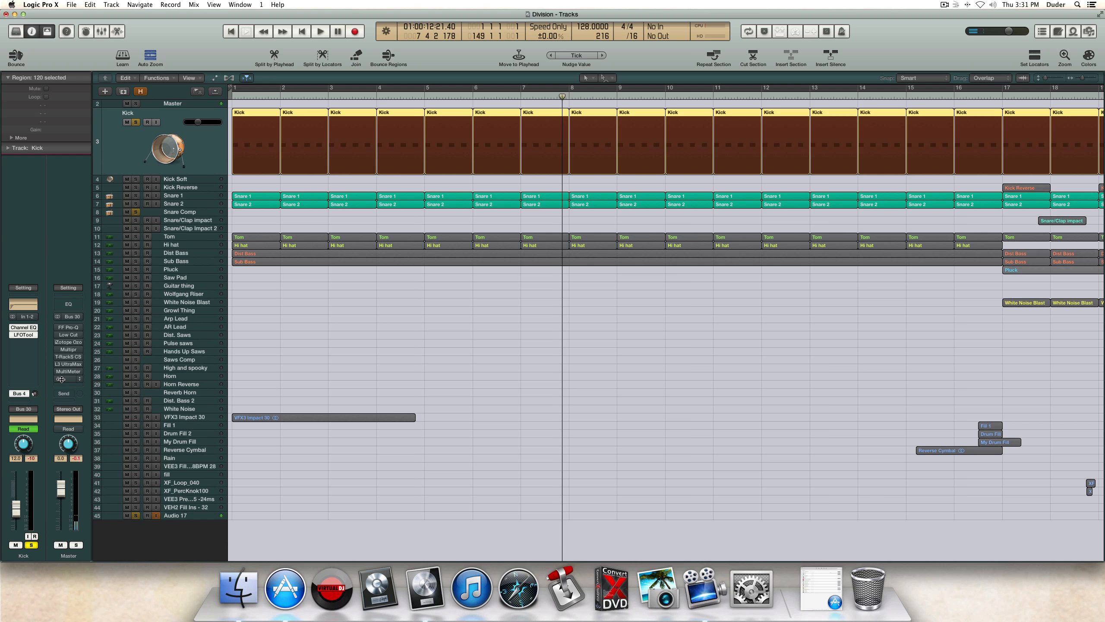
pyautogui.press('Return')
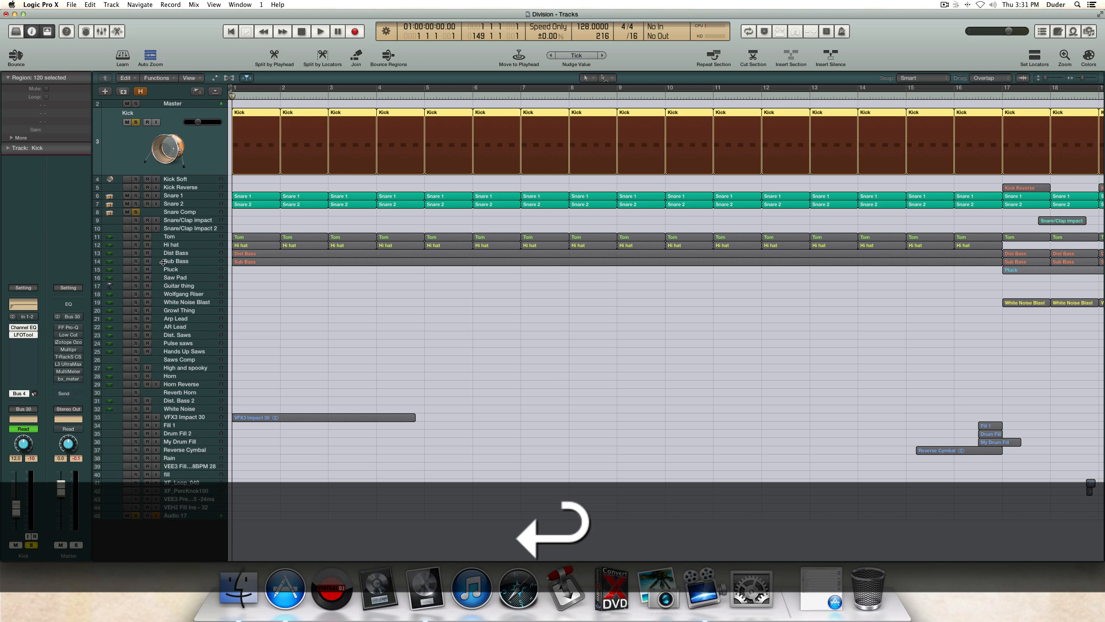
# Step: Unsolo Snare Comp, bypass the Kick's LFOTool, and play the kick alone from the beginning
pyautogui.click(135, 212)
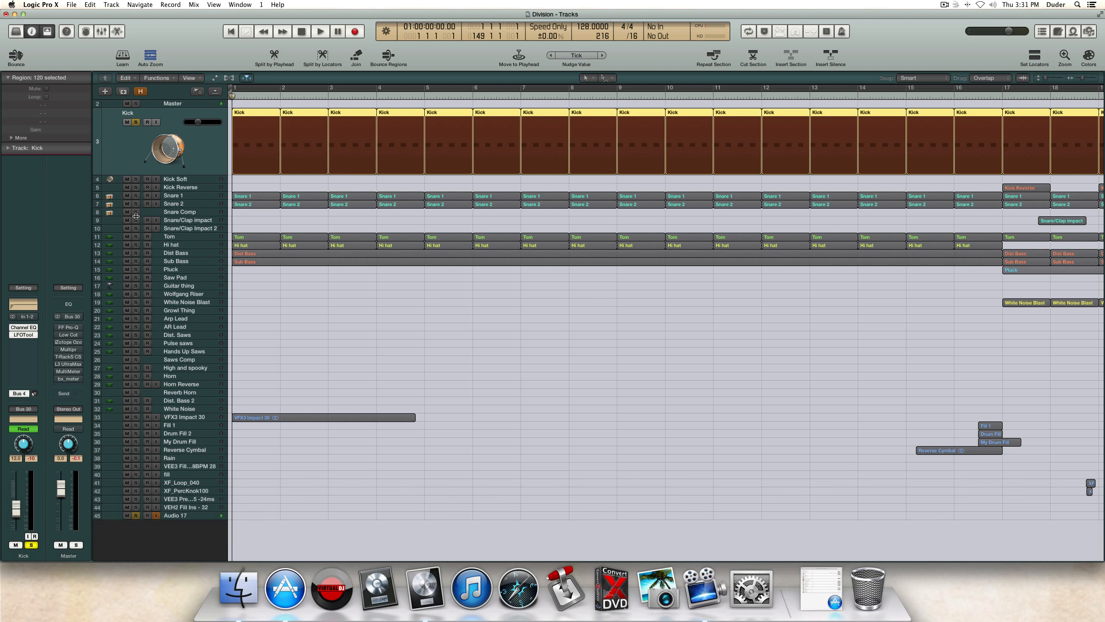
pyautogui.click(14, 334)
pyautogui.press('space')
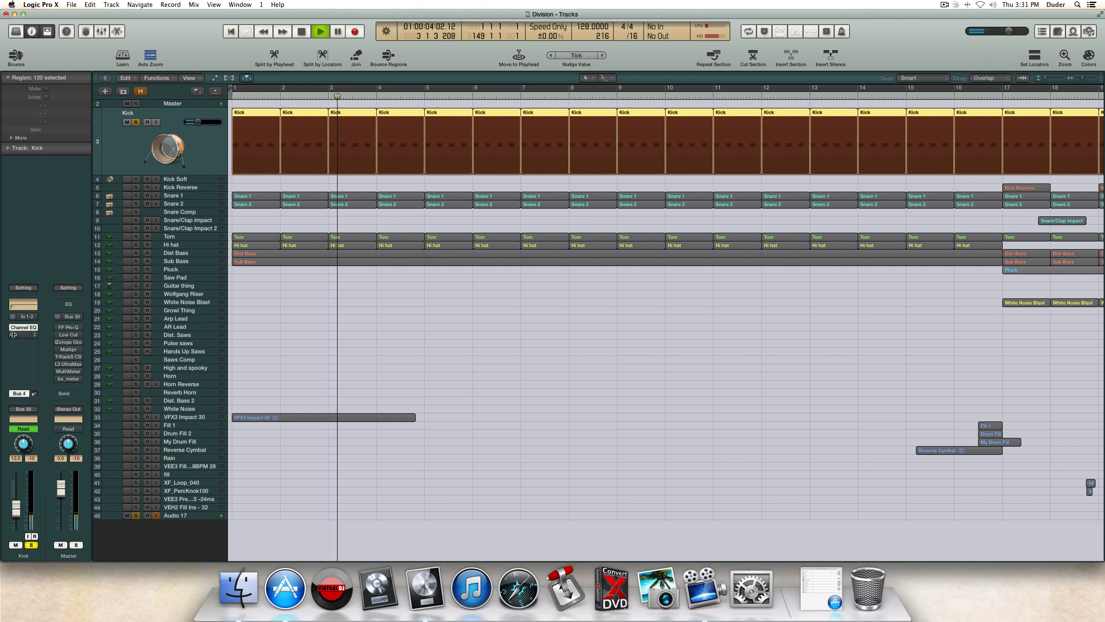
pyautogui.press('space')
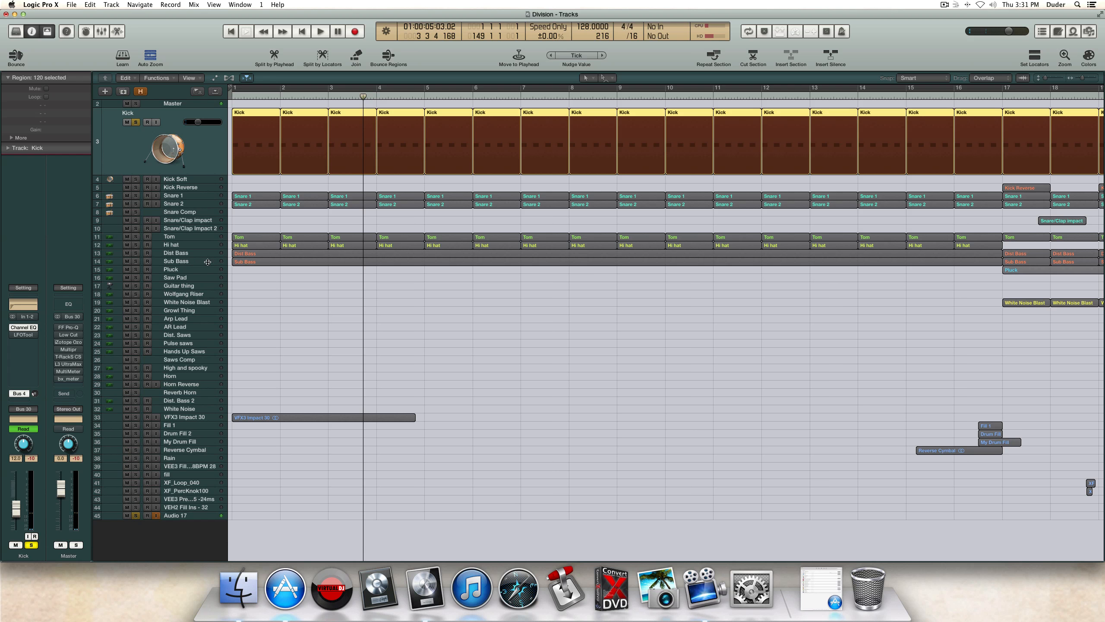
# Step: Solo Snare Comp alongside the kick and play both from the beginning, first with LFOTool bypassed, then with it enabled
pyautogui.click(136, 213)
pyautogui.press('Return')
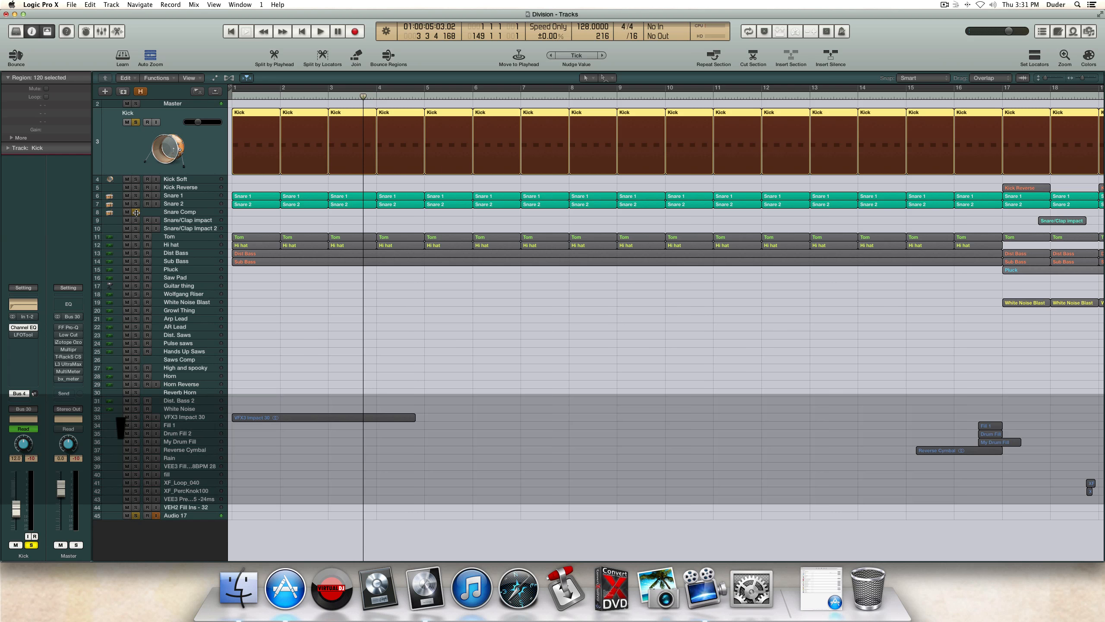
pyautogui.press('space')
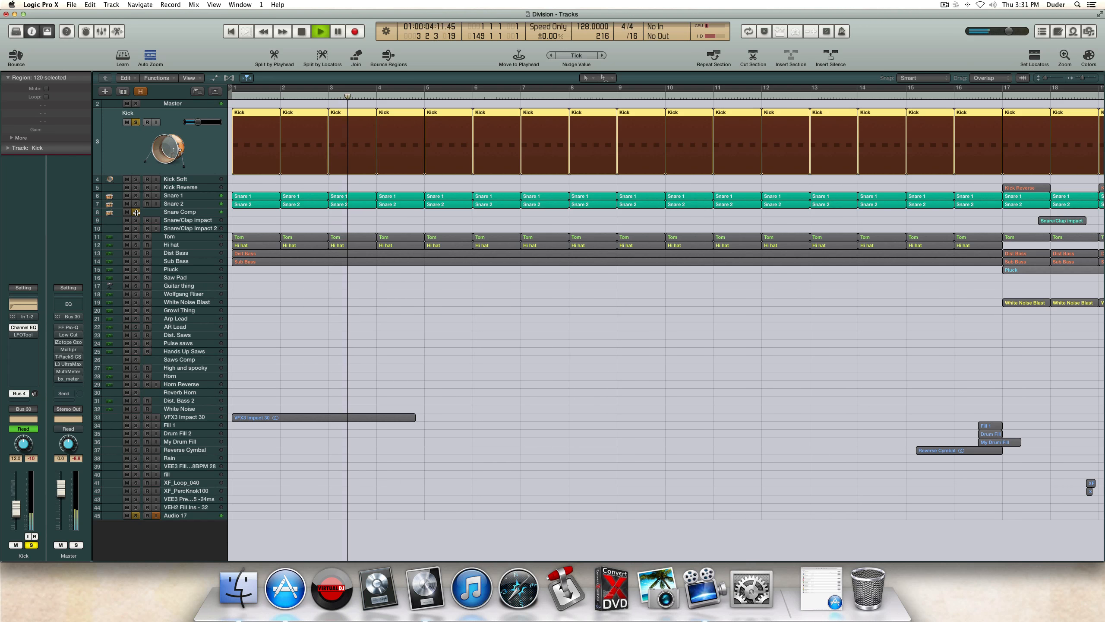
pyautogui.press('space')
pyautogui.press('Return')
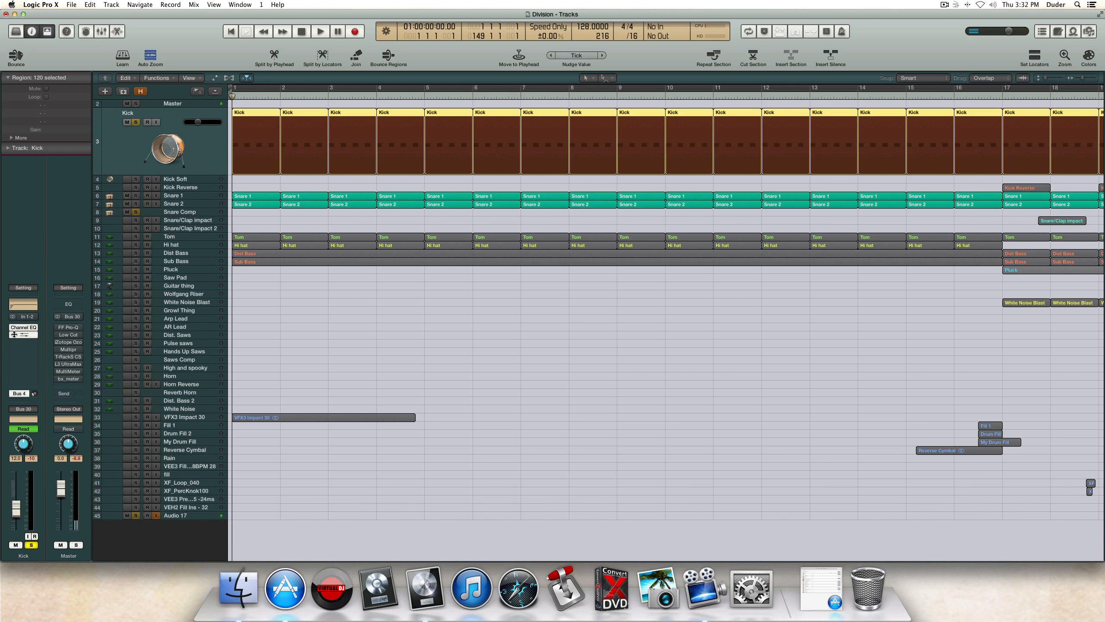
pyautogui.press('Return')
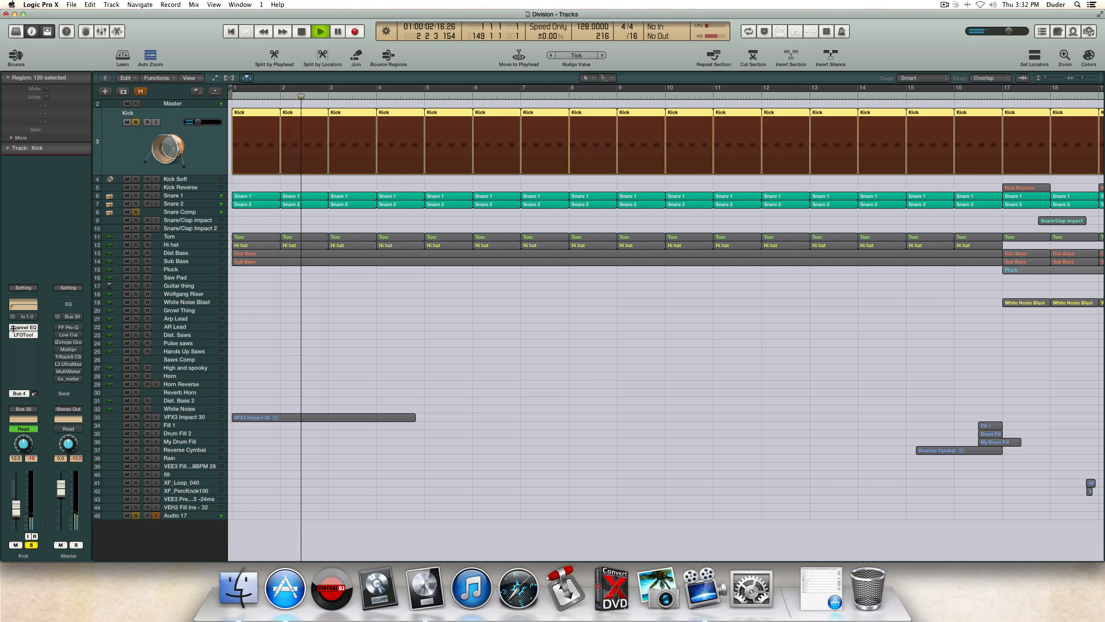
pyautogui.press('space')
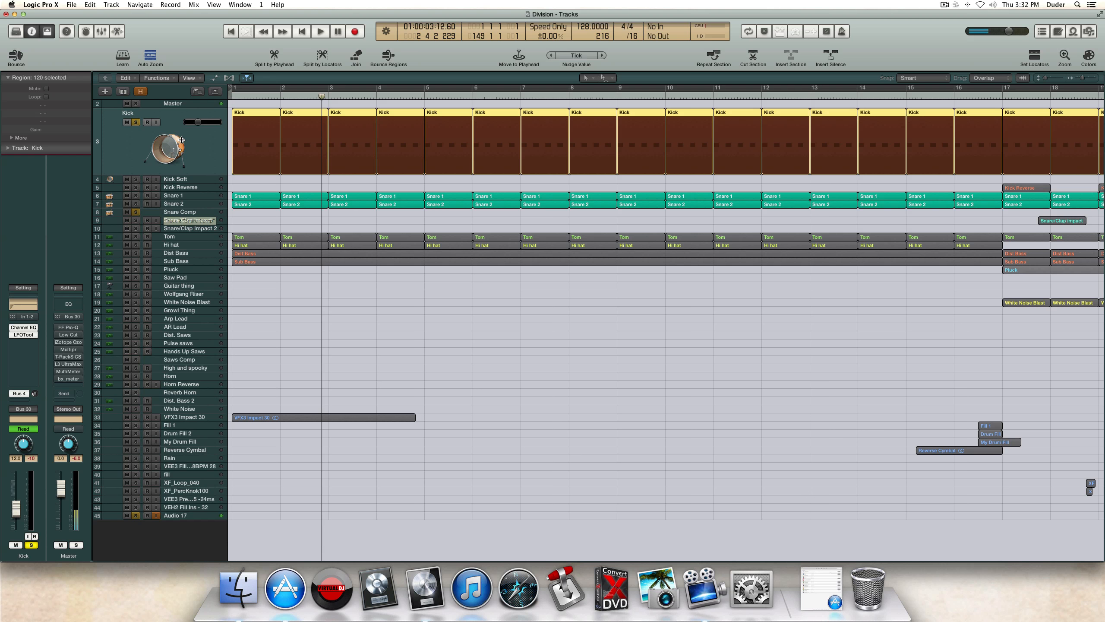
pyautogui.click(134, 212)
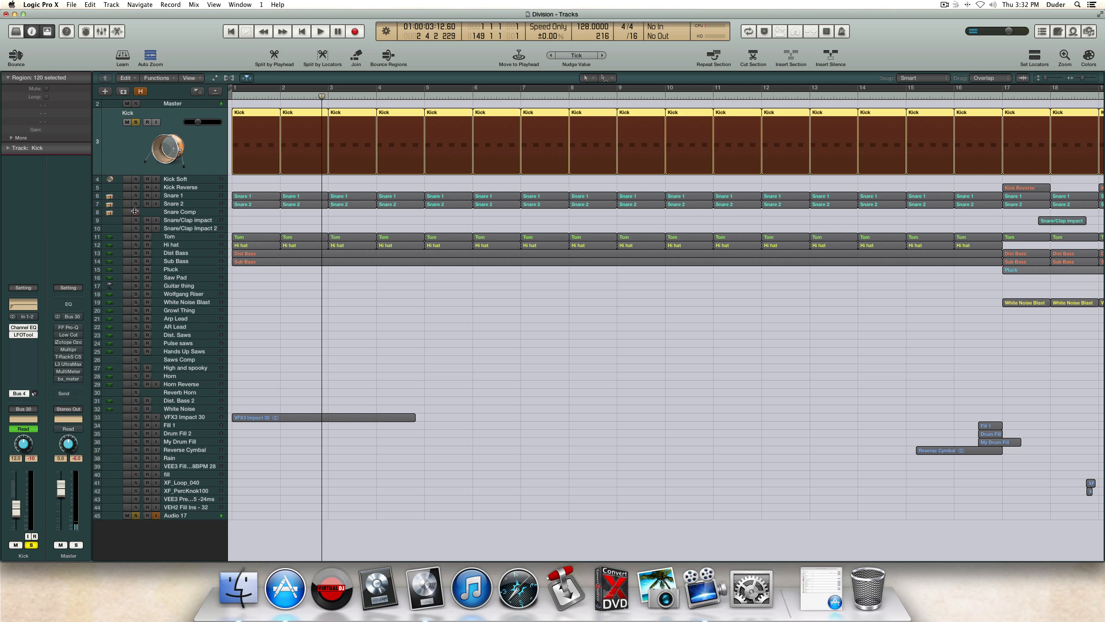
pyautogui.click(135, 122)
pyautogui.click(136, 122)
pyautogui.click(135, 211)
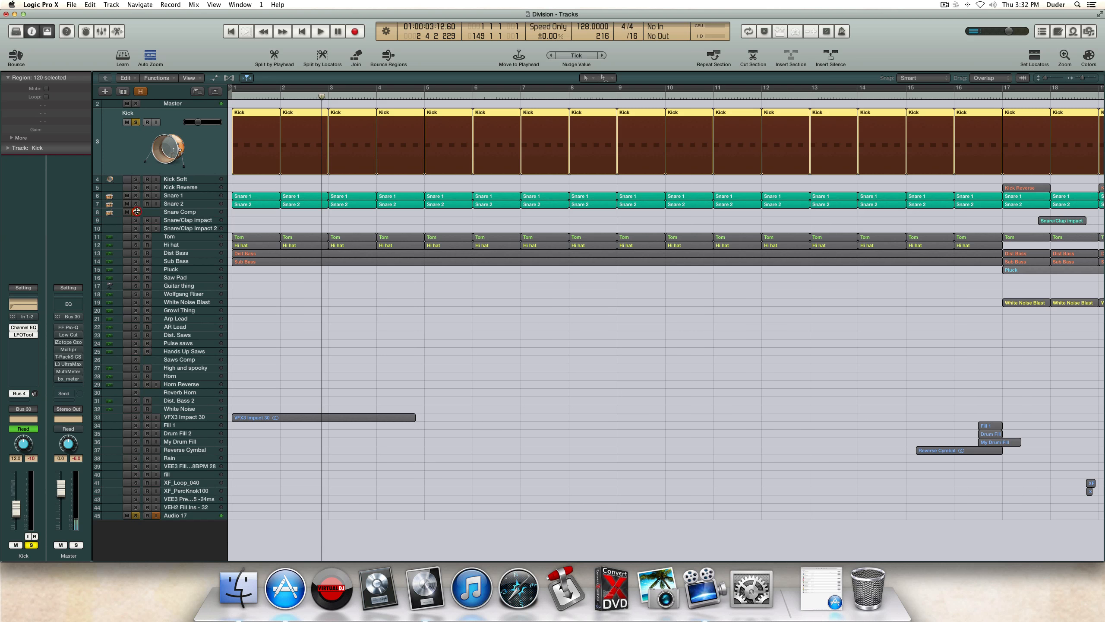
# Step: Compare the soloed kick and snare from the beginning again, with the Kick's LFOTool bypassed and then re-enabled
pyautogui.press('Return')
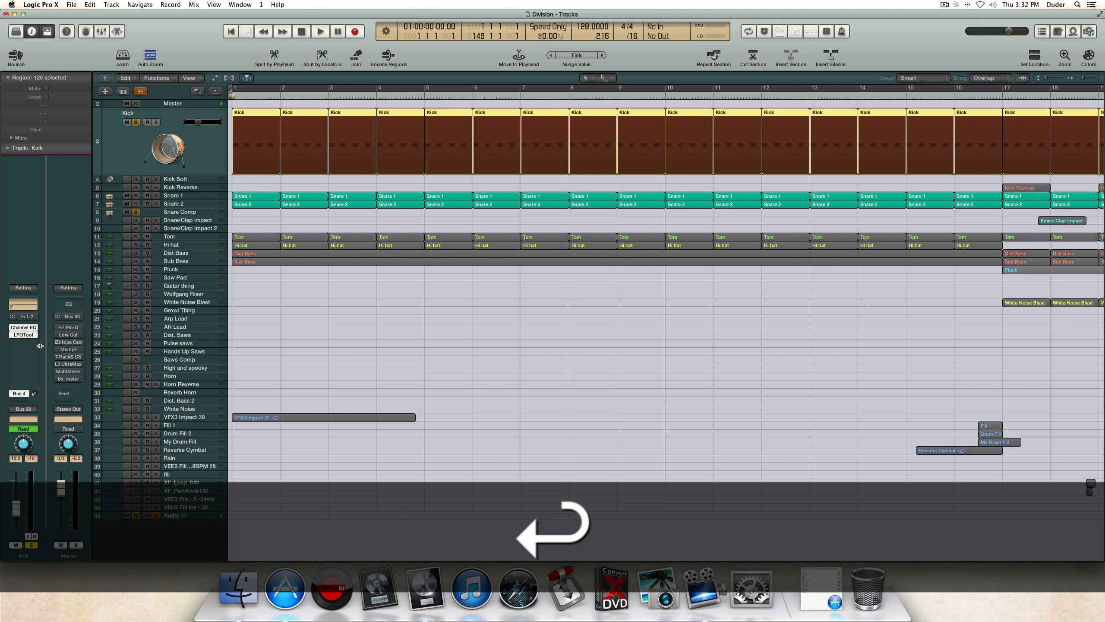
pyautogui.click(14, 335)
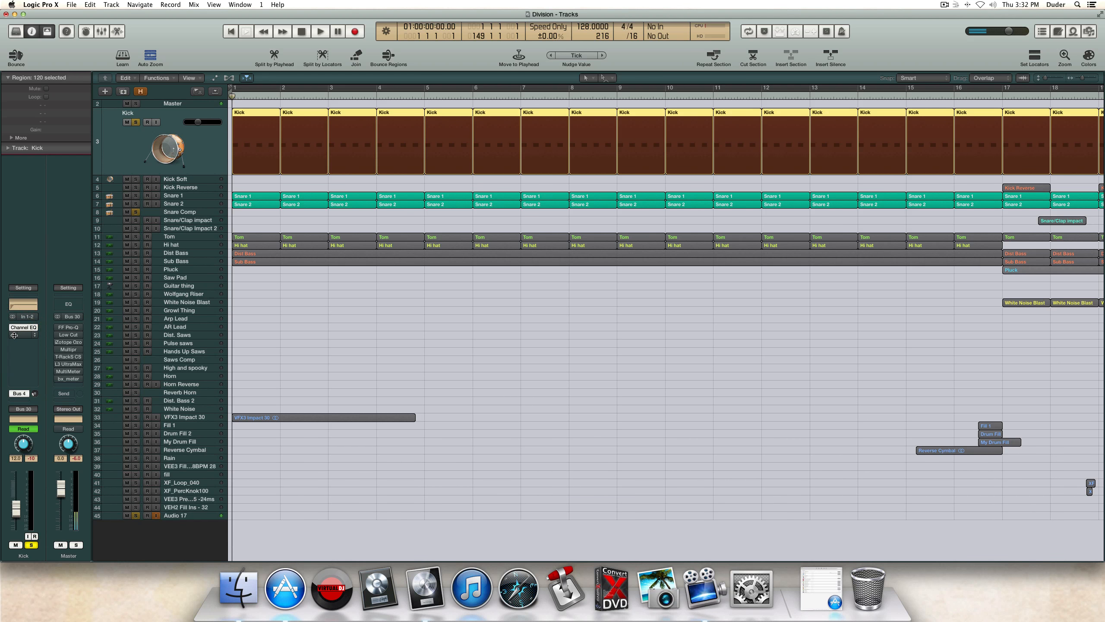
pyautogui.press('KP_Enter')
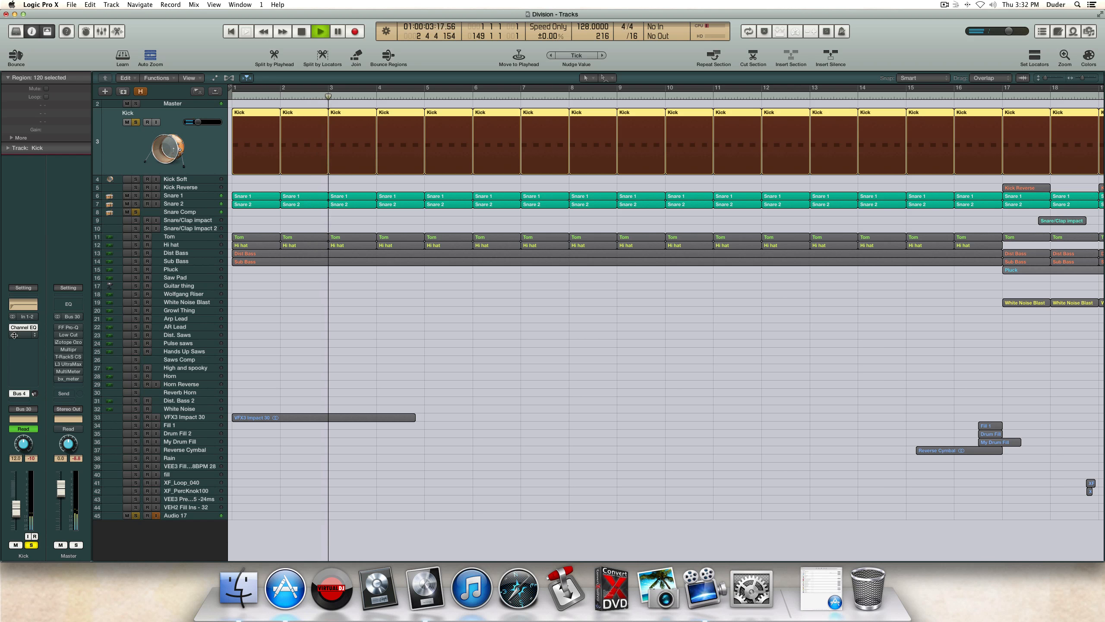
pyautogui.press('space')
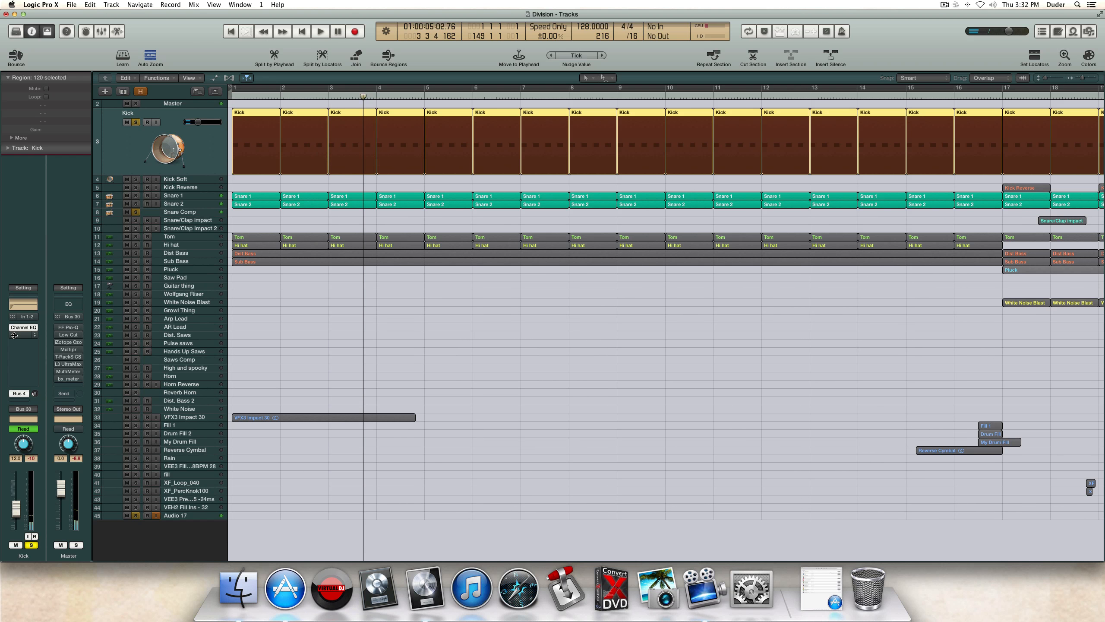
pyautogui.press('Return')
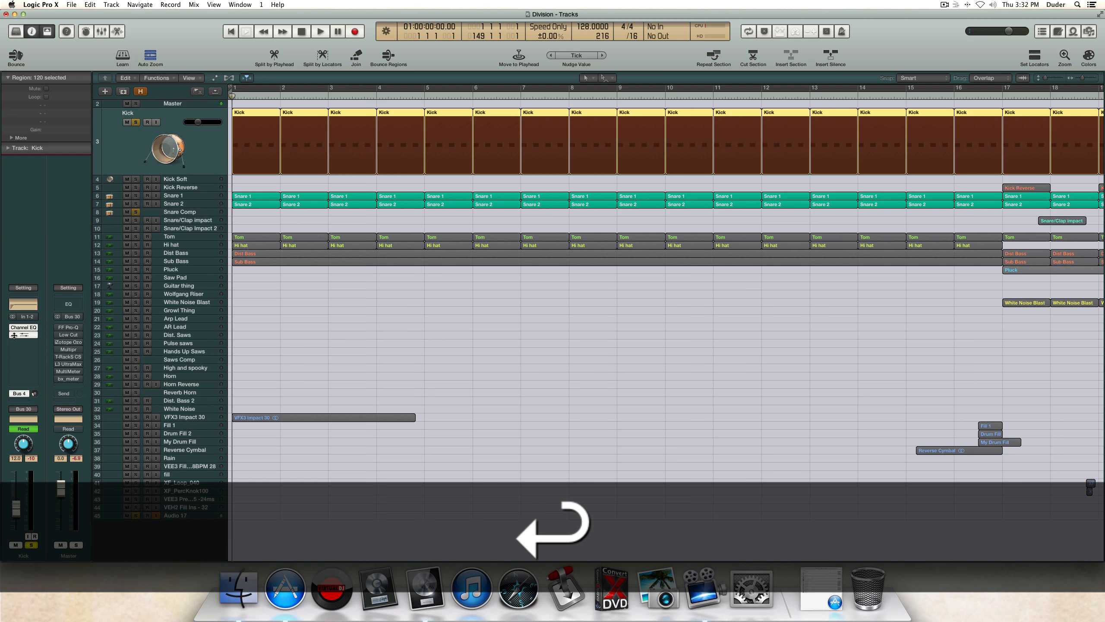
pyautogui.press('space')
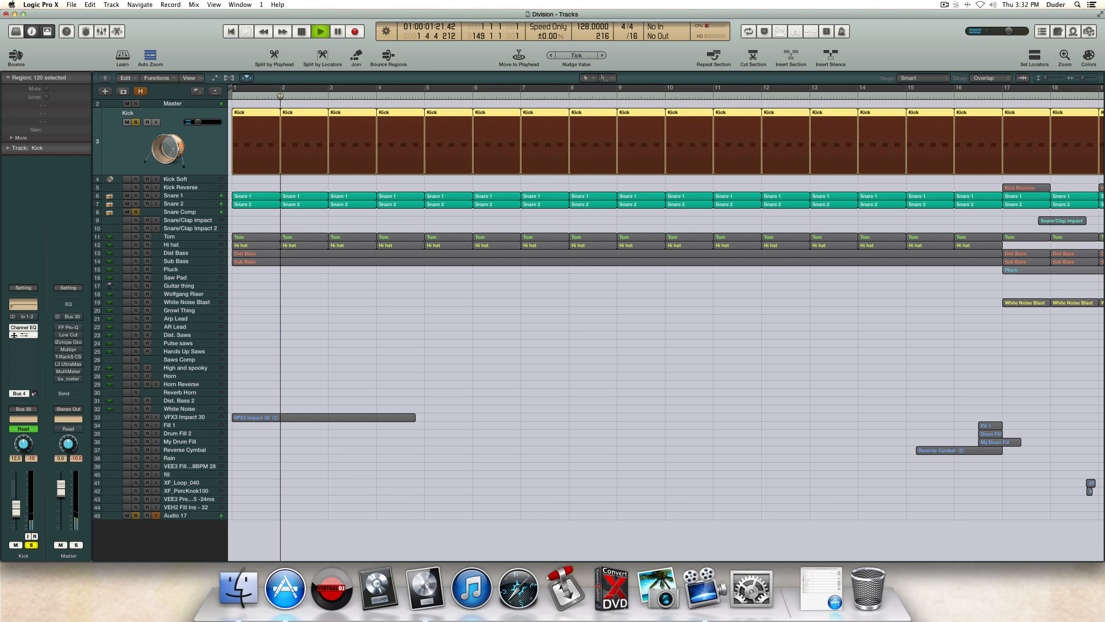
pyautogui.press('space')
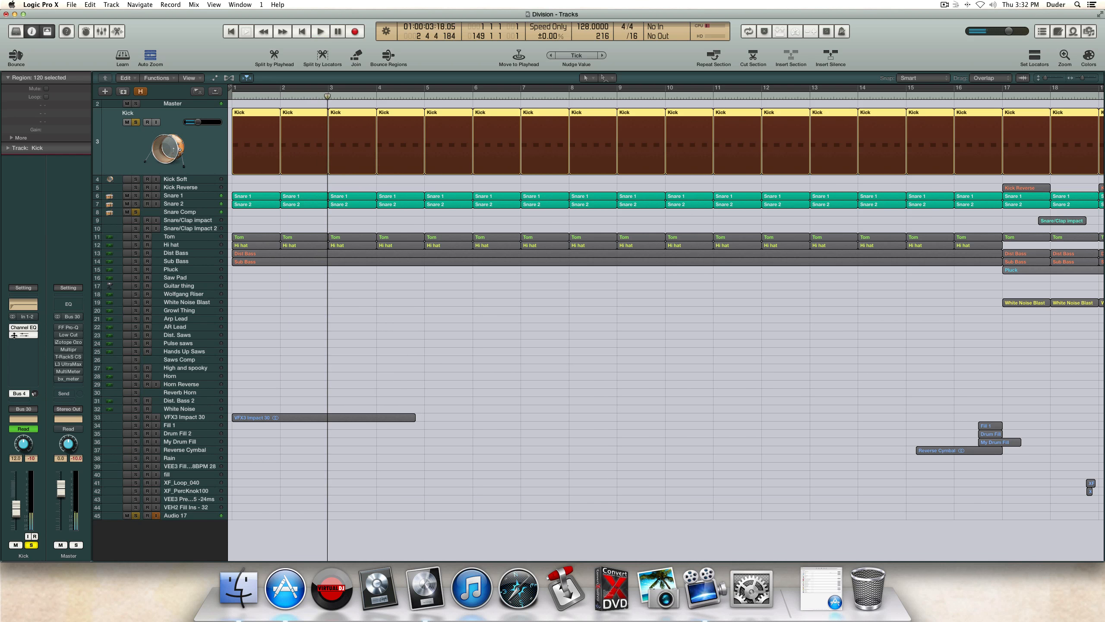
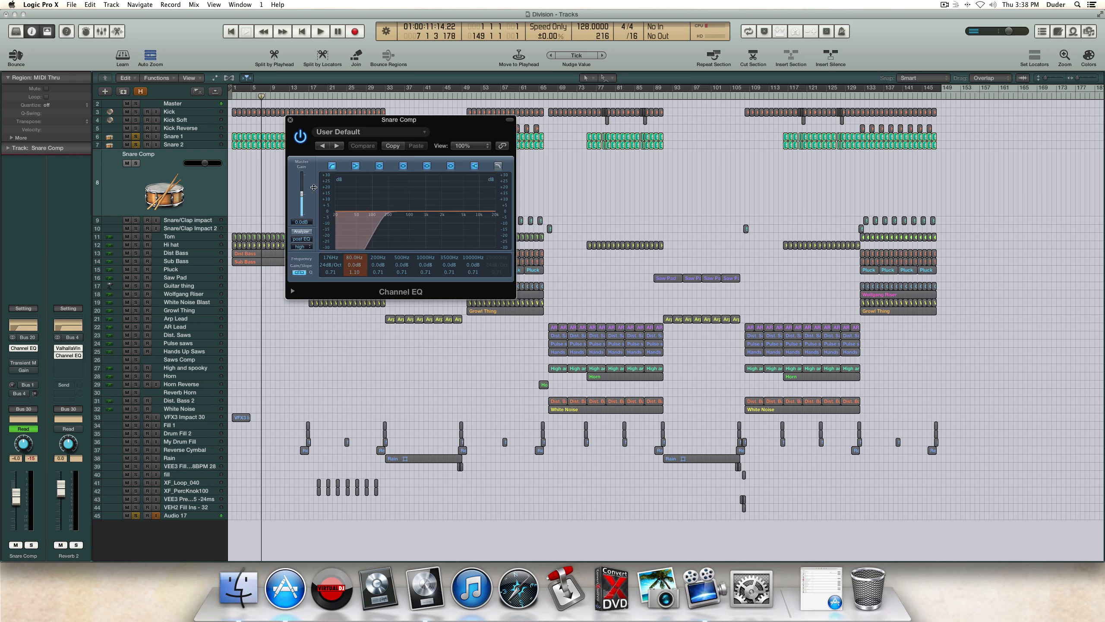
# Step: Close the Channel EQ, enable Snare Comp's Bus 1 send, and open the Par Comp Compressor over the arrangement, clear of the track headers
pyautogui.click(290, 119)
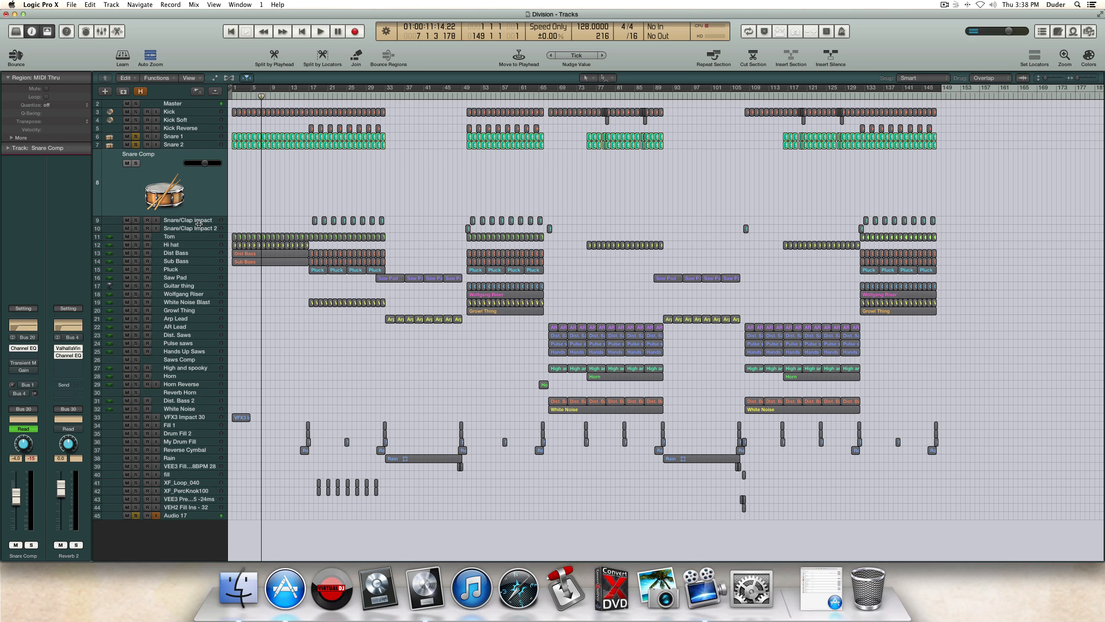
pyautogui.click(21, 384)
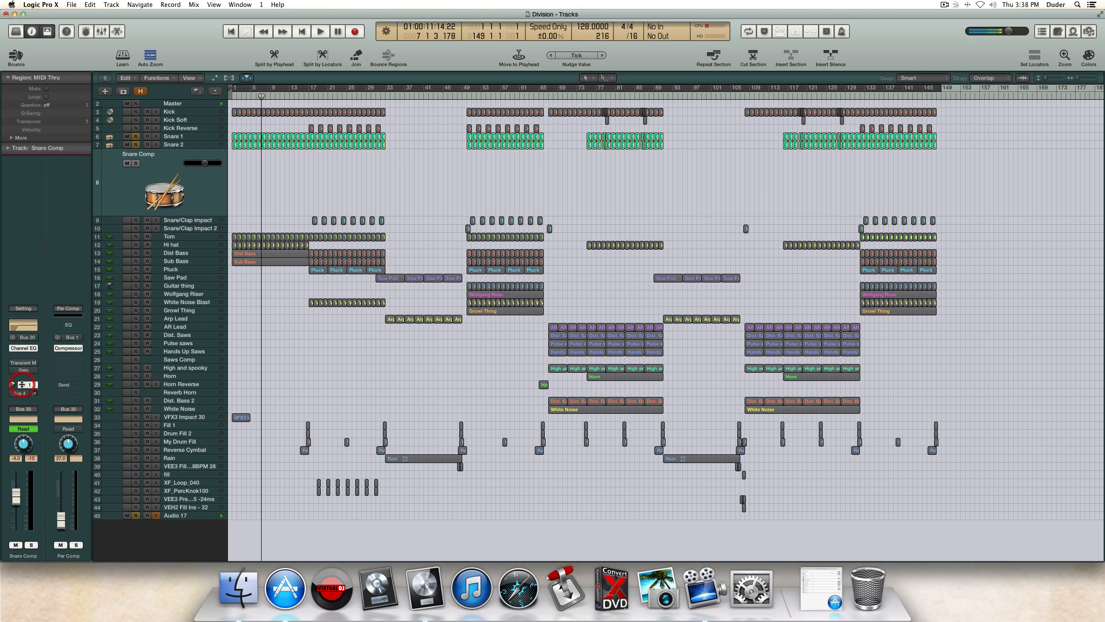
pyautogui.click(68, 348)
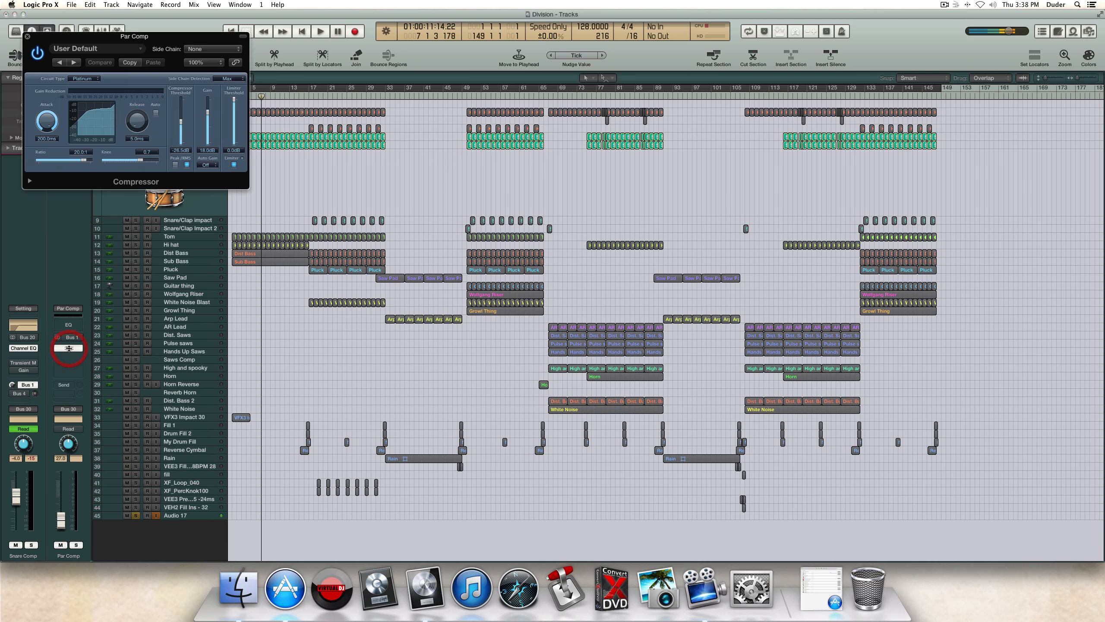
pyautogui.moveTo(122, 43); pyautogui.dragTo(476, 239)
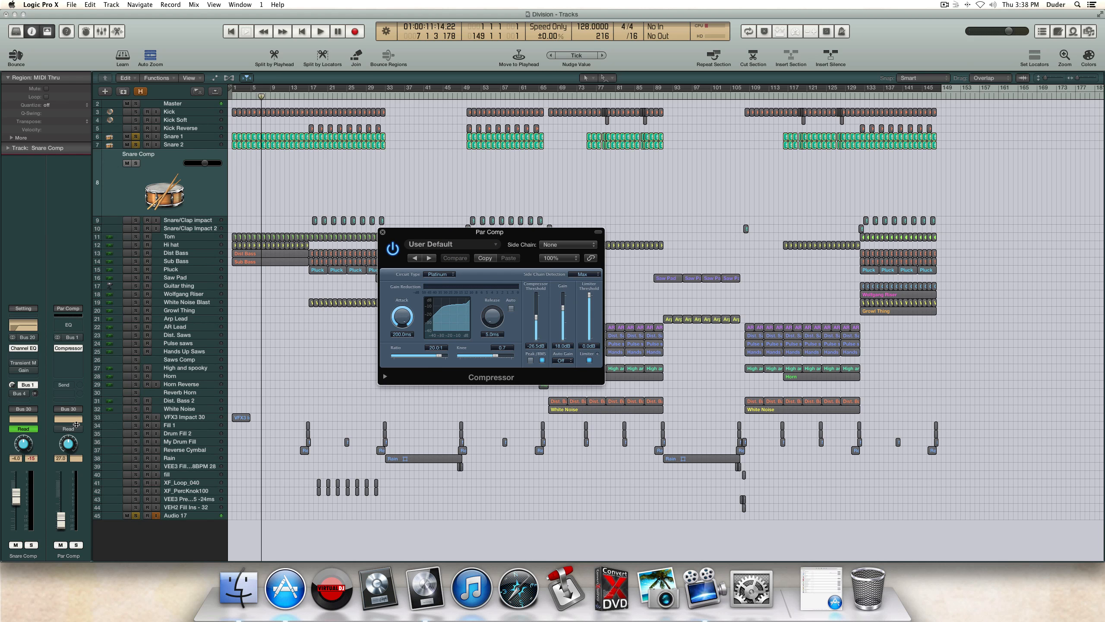
# Step: Compare the snare with the Par Comp Compressor repeatedly bypassed and re-enabled during playback, and close the plug-in window
pyautogui.press('space')
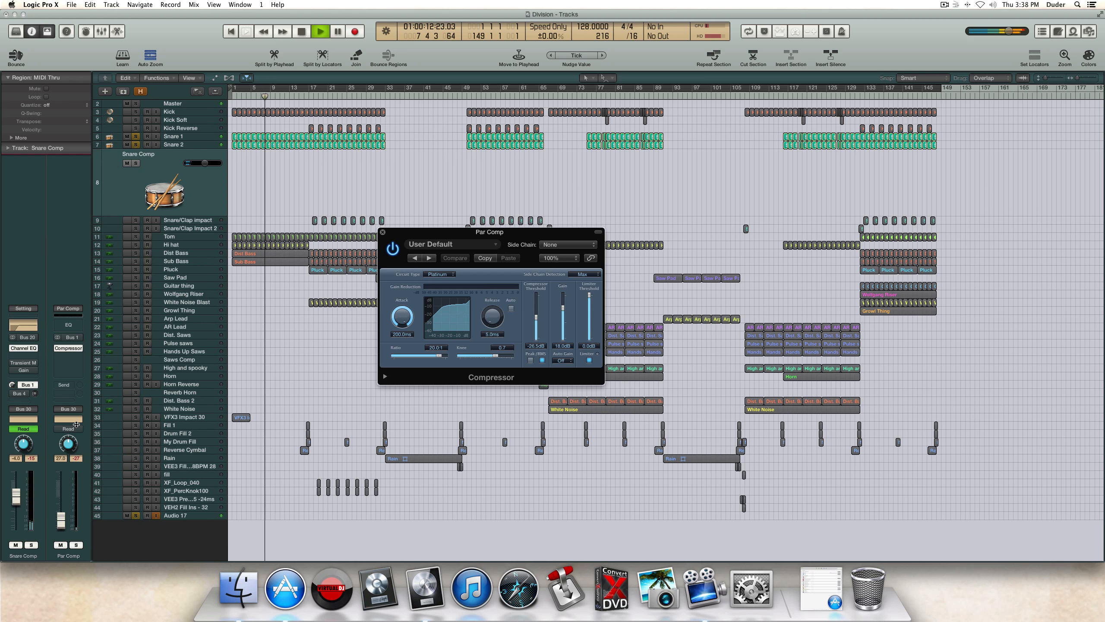
pyautogui.click(390, 247)
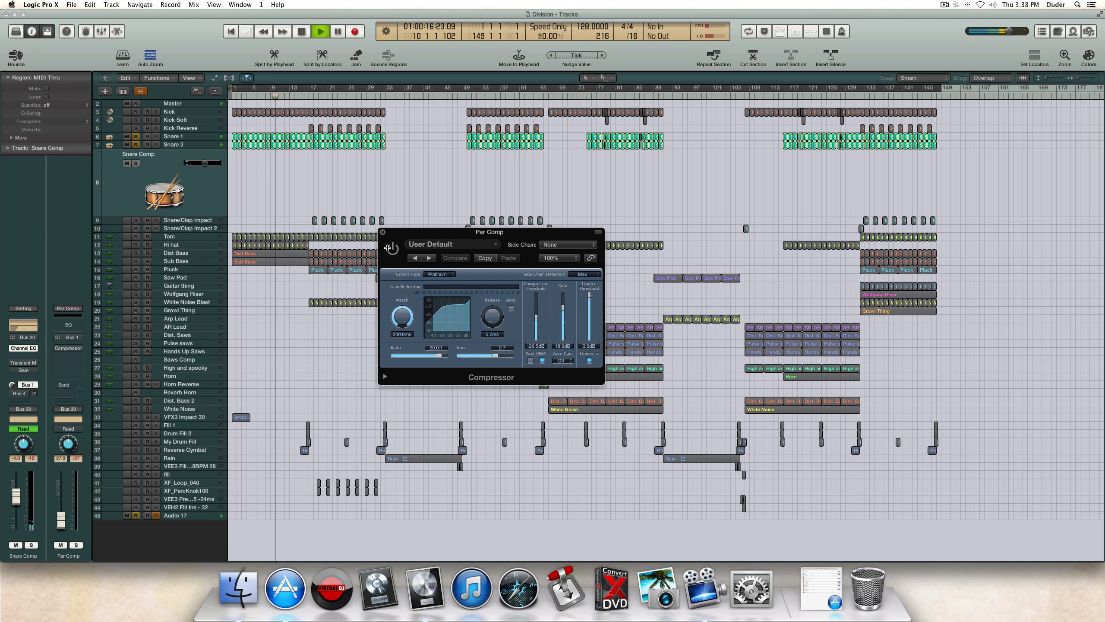
pyautogui.click(389, 248)
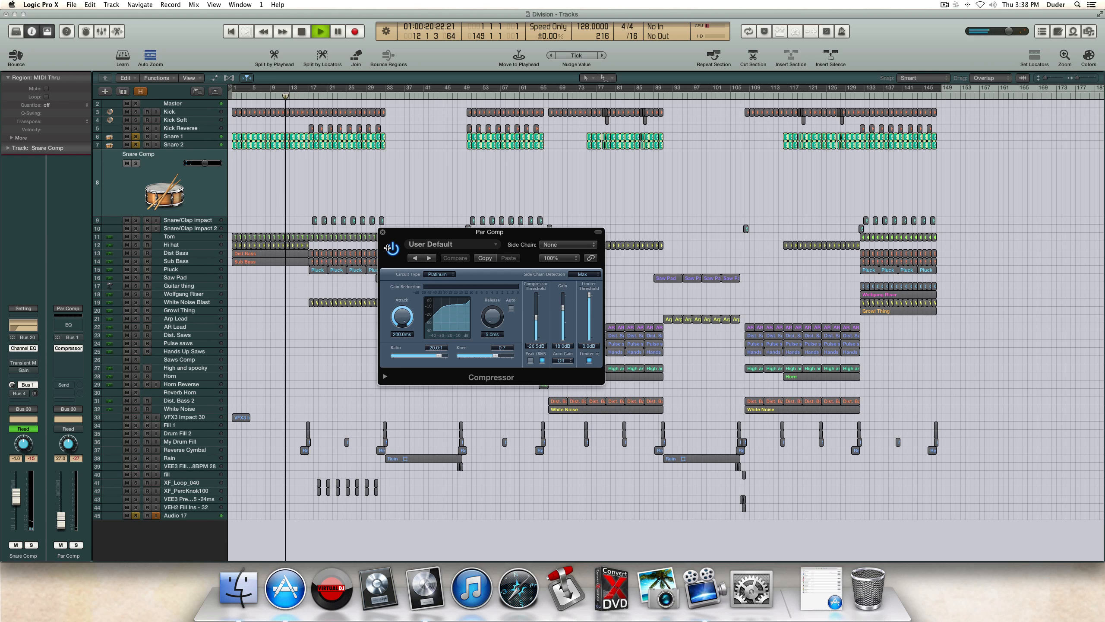
pyautogui.click(387, 248)
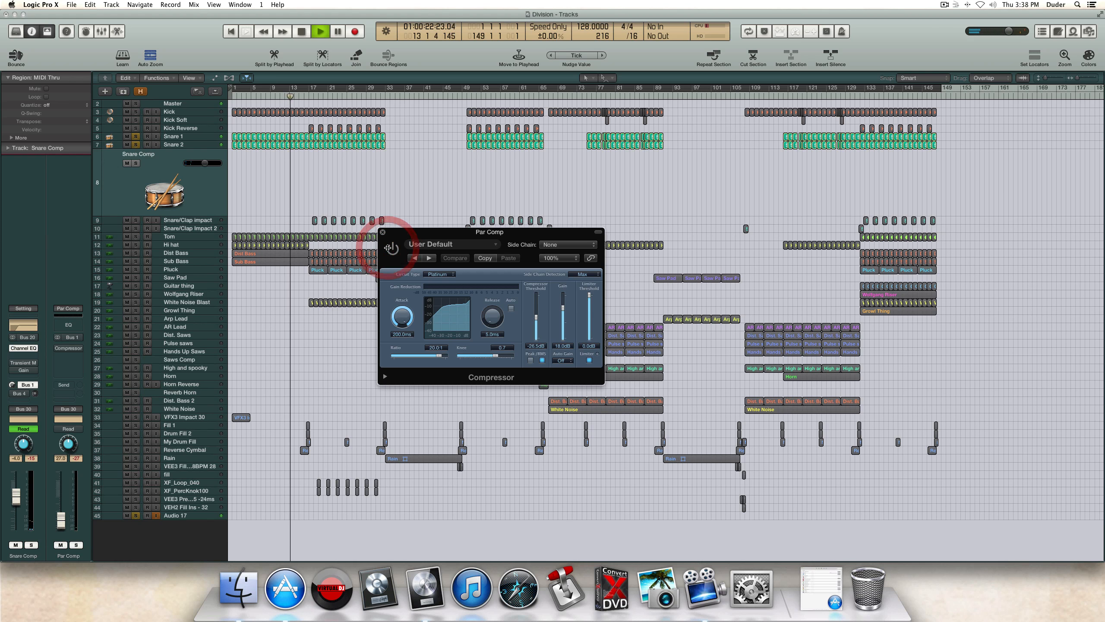
pyautogui.click(388, 248)
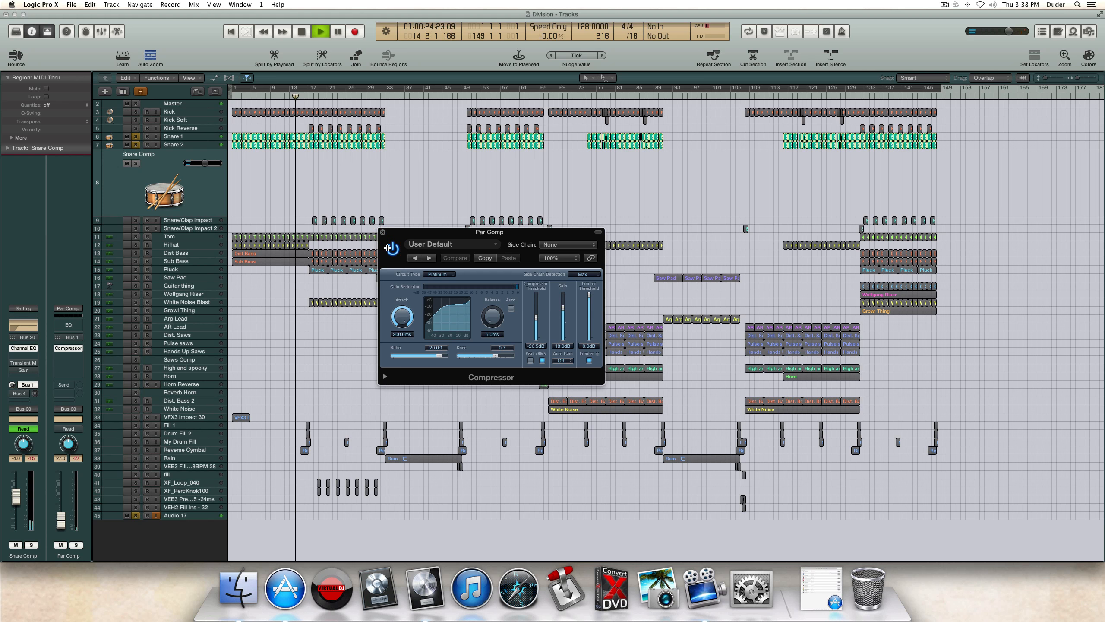
pyautogui.click(387, 248)
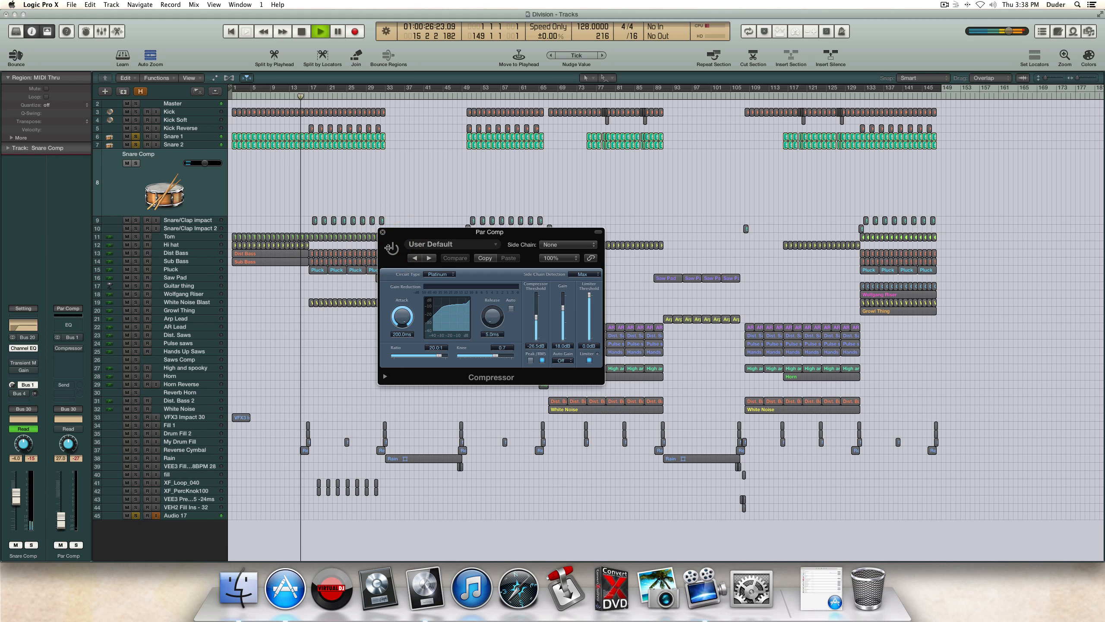
pyautogui.click(388, 247)
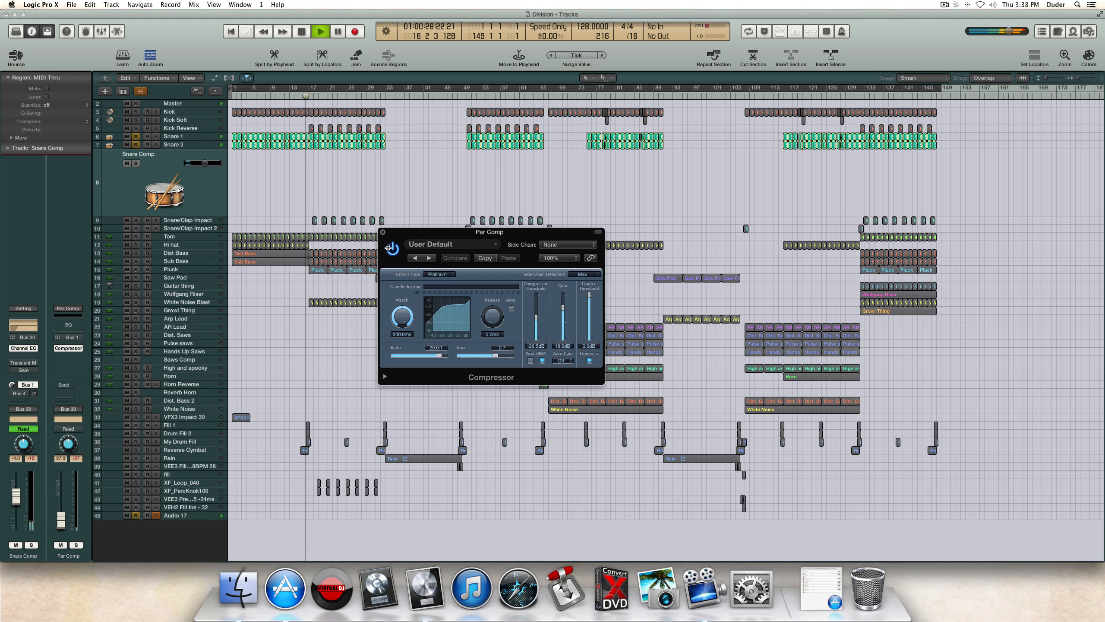
pyautogui.press('space')
pyautogui.click(382, 231)
# Step: Enable Snare Comp's Bus 4 send and view Reverb 2's Channel EQ and ValhallaVintageVerb, closing each window
pyautogui.click(12, 394)
pyautogui.click(68, 355)
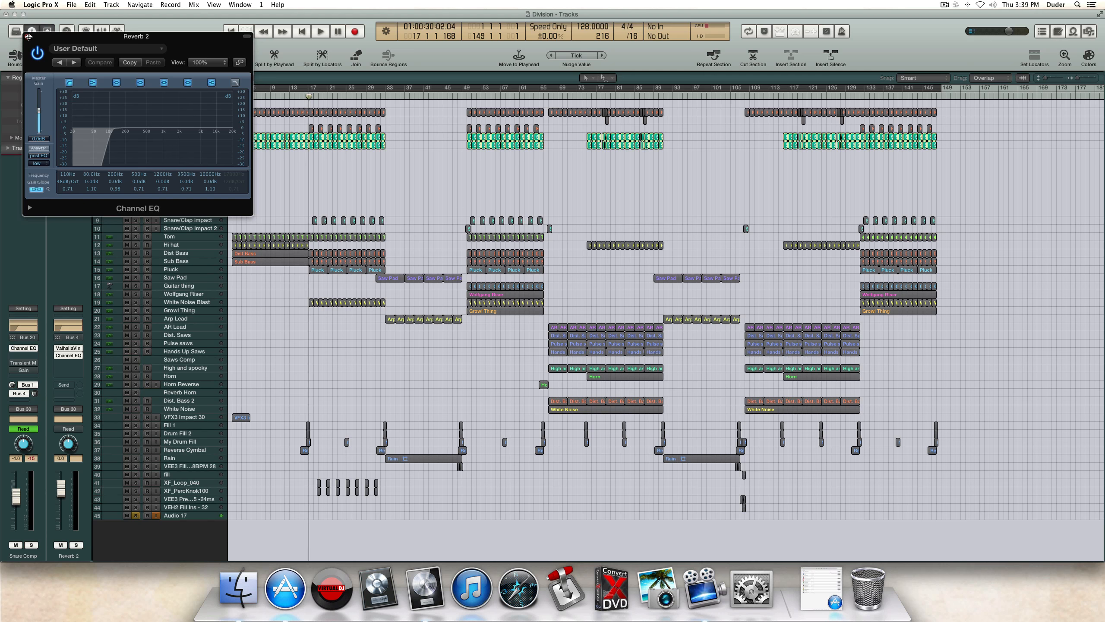
pyautogui.click(29, 35)
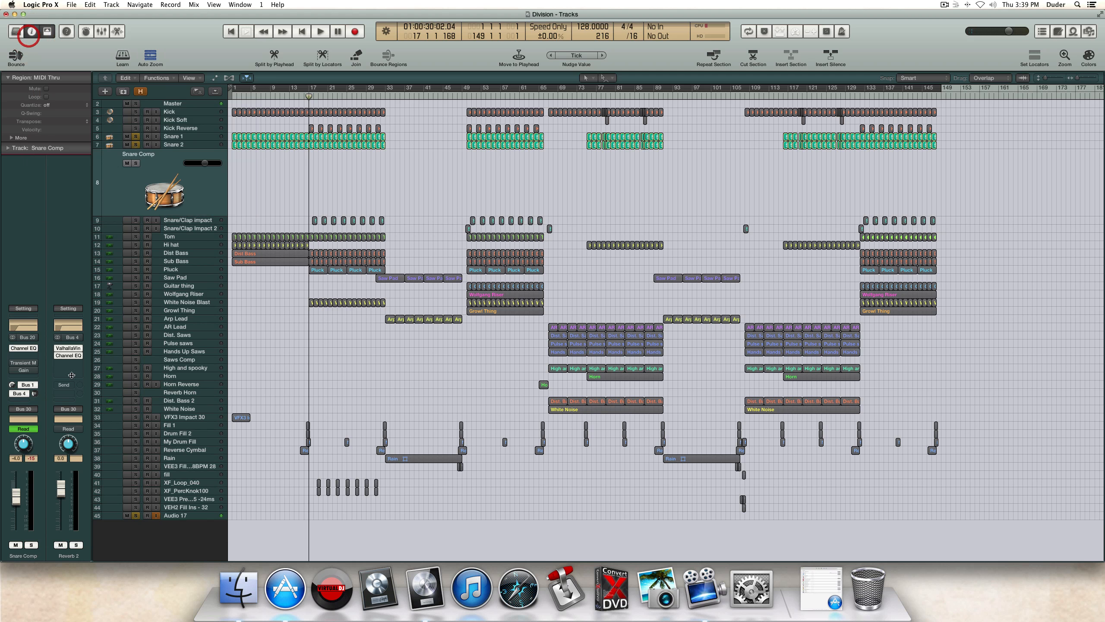
pyautogui.click(69, 348)
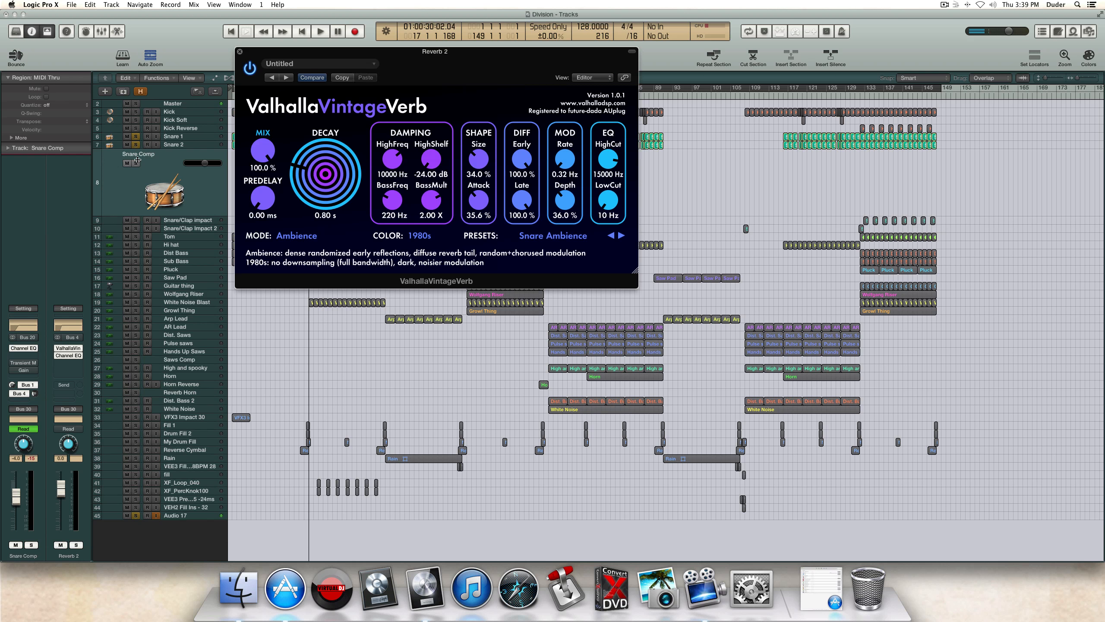
pyautogui.click(239, 51)
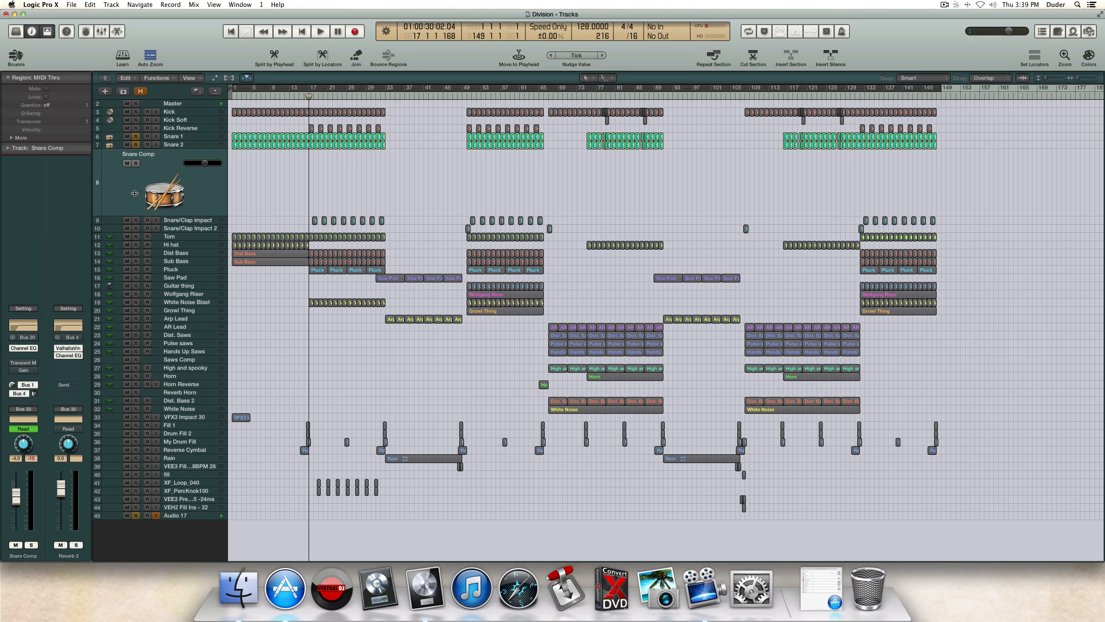
# Step: Compare the snare from the beginning with Snare Comp's Bus 4 send repeatedly bypassed, stopping playback with the send re-enabled
pyautogui.press('Return')
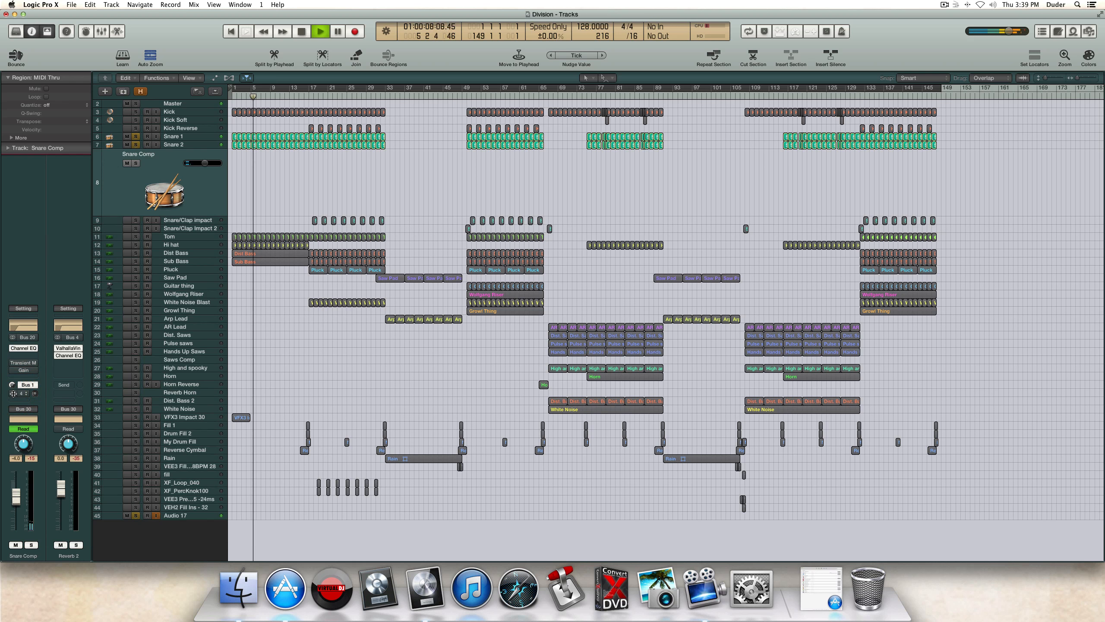
pyautogui.click(13, 394)
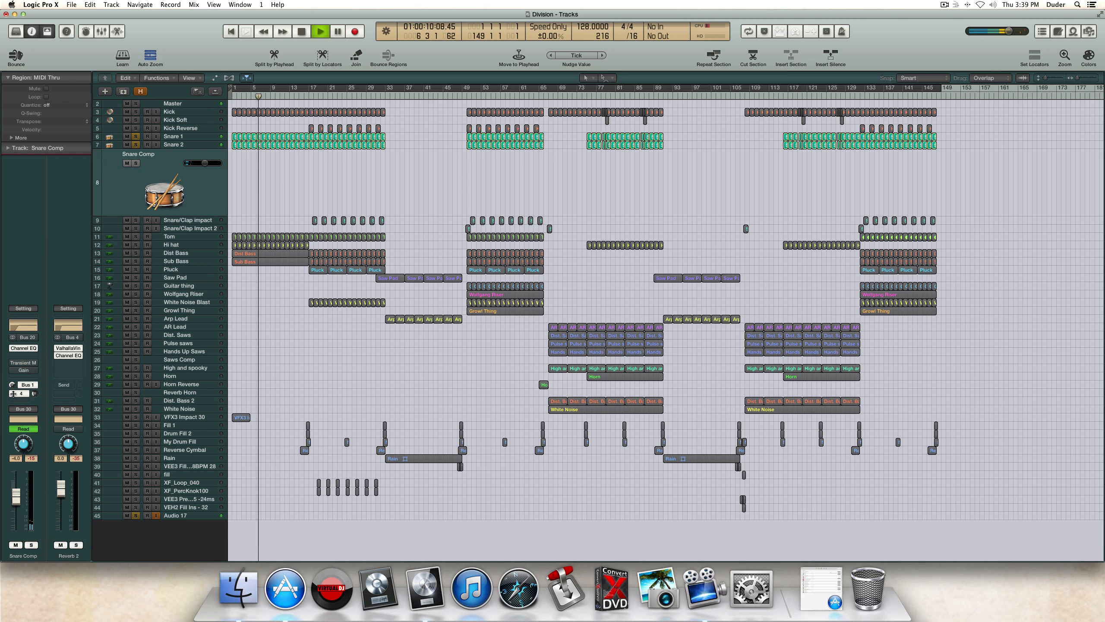
pyautogui.click(13, 394)
pyautogui.press('space')
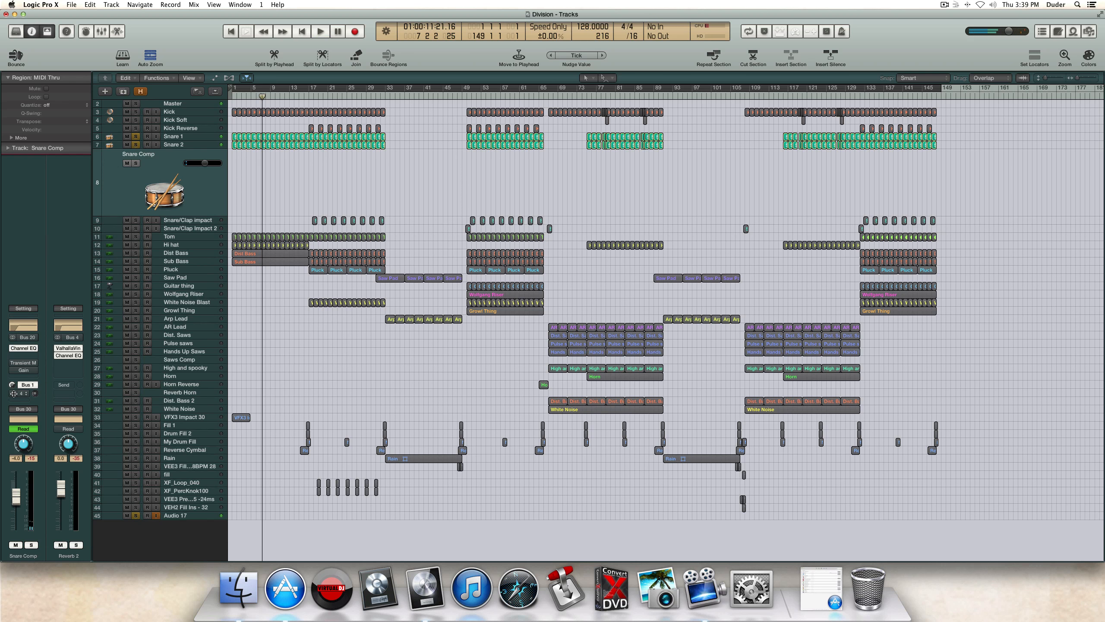
pyautogui.click(13, 394)
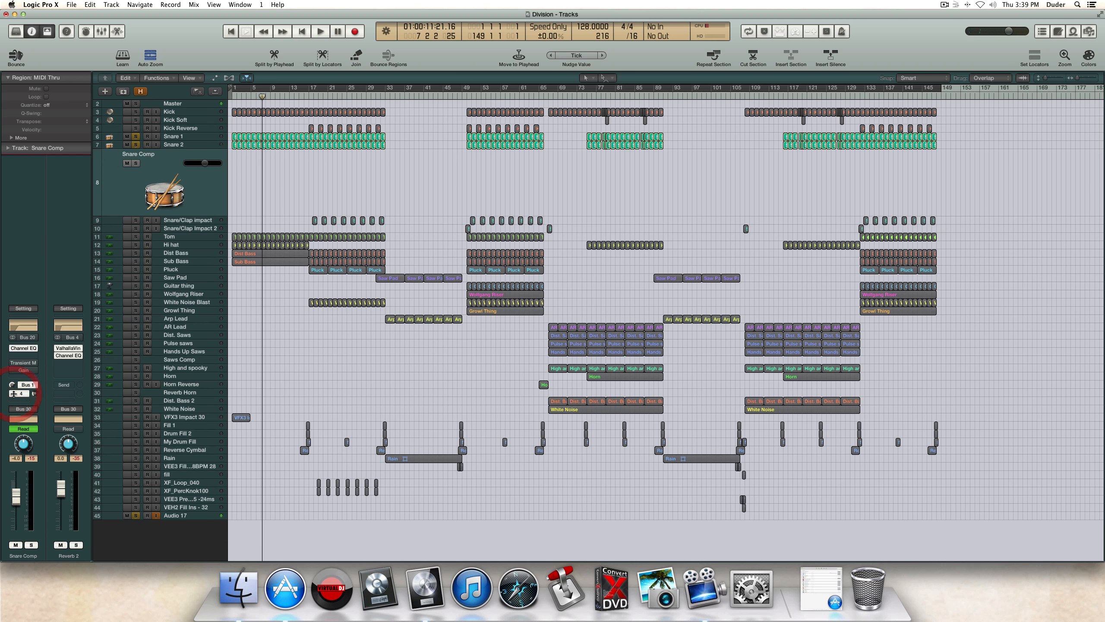
# Step: Open Snare Comp's Transient Master, placed near its track, and view SPL Transient Designer and SPL Attacker among the Plugin Alliance audio units
pyautogui.click(24, 362)
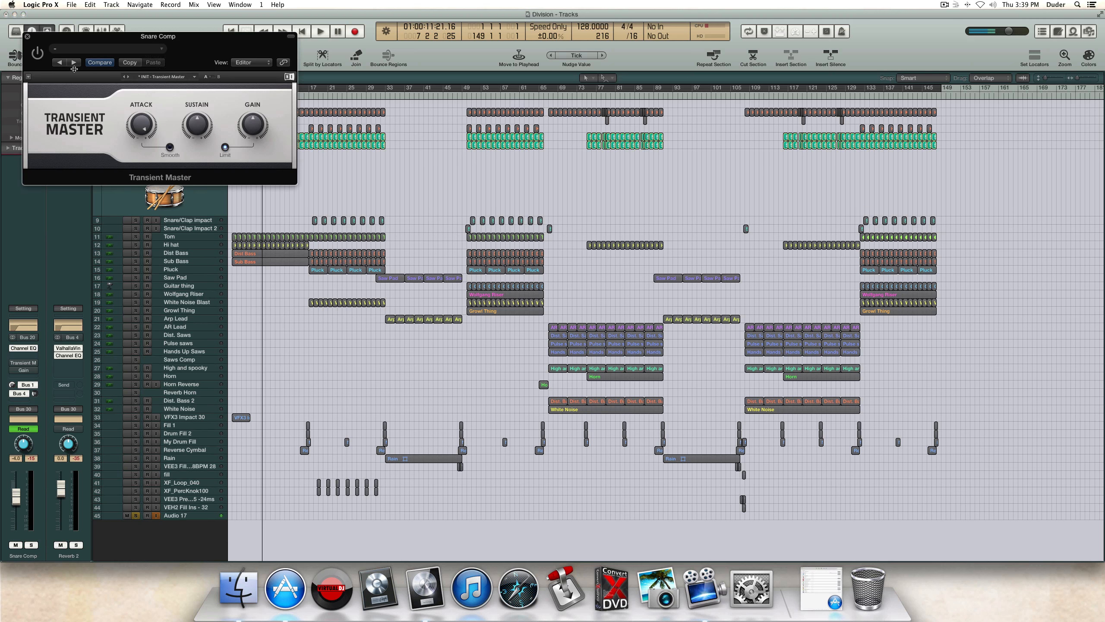
pyautogui.moveTo(98, 36); pyautogui.dragTo(221, 205)
pyautogui.click(24, 377)
pyautogui.moveTo(43, 487)
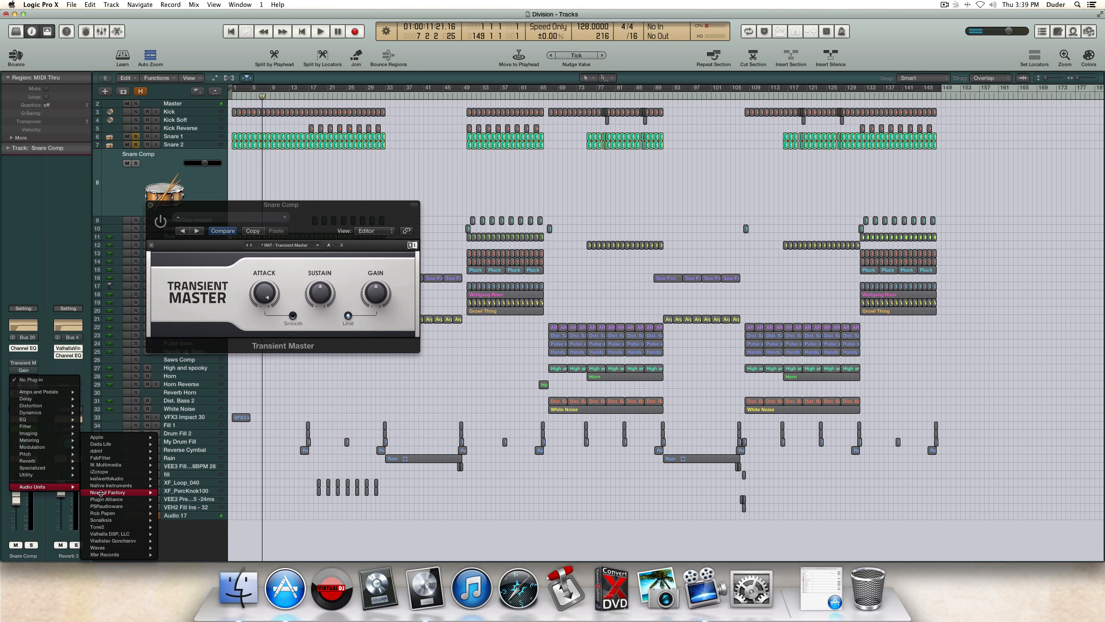
pyautogui.moveTo(144, 497)
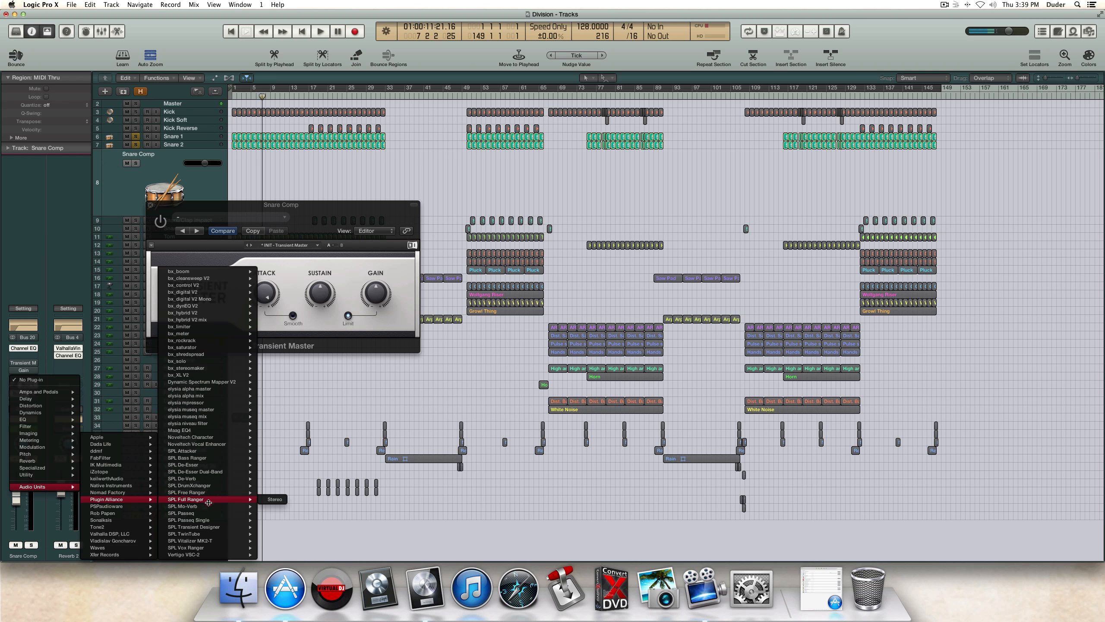
pyautogui.moveTo(209, 526)
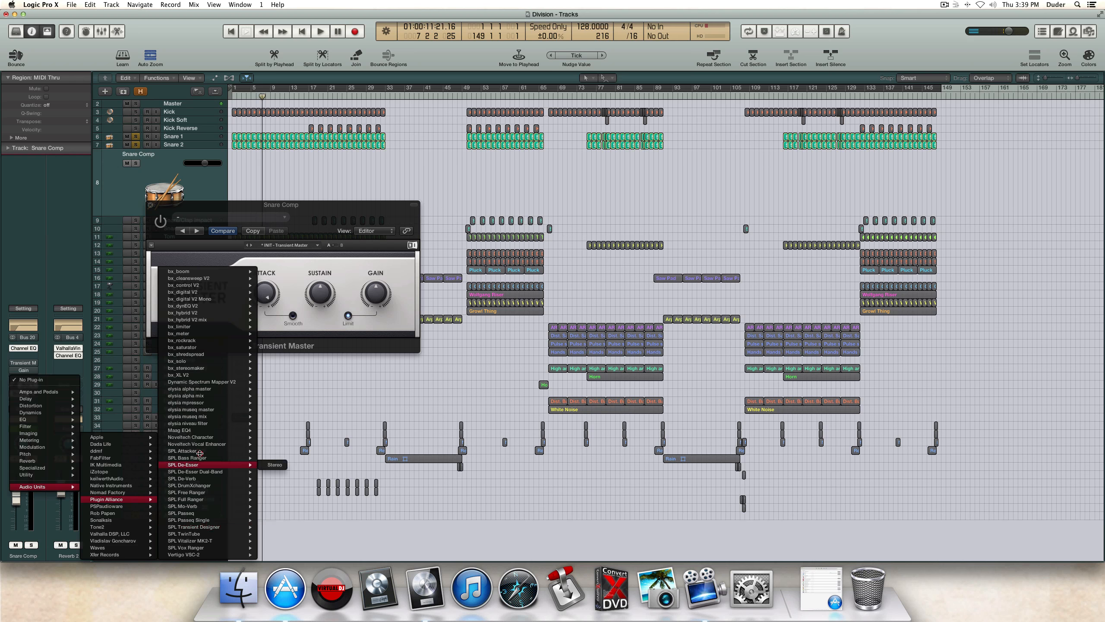
pyautogui.moveTo(200, 451)
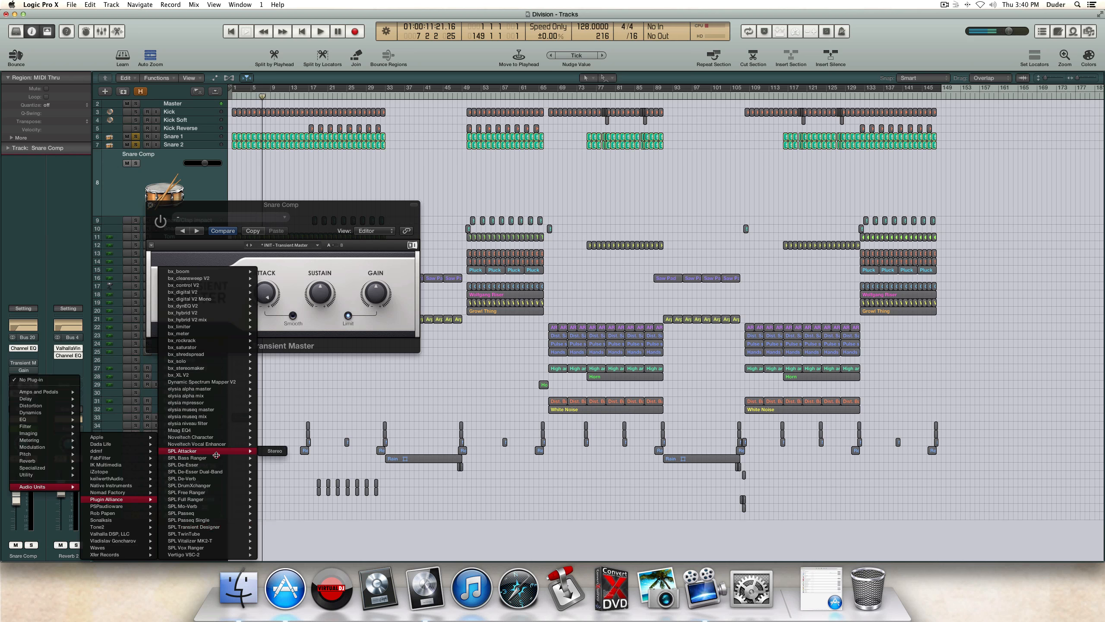
pyautogui.click(322, 392)
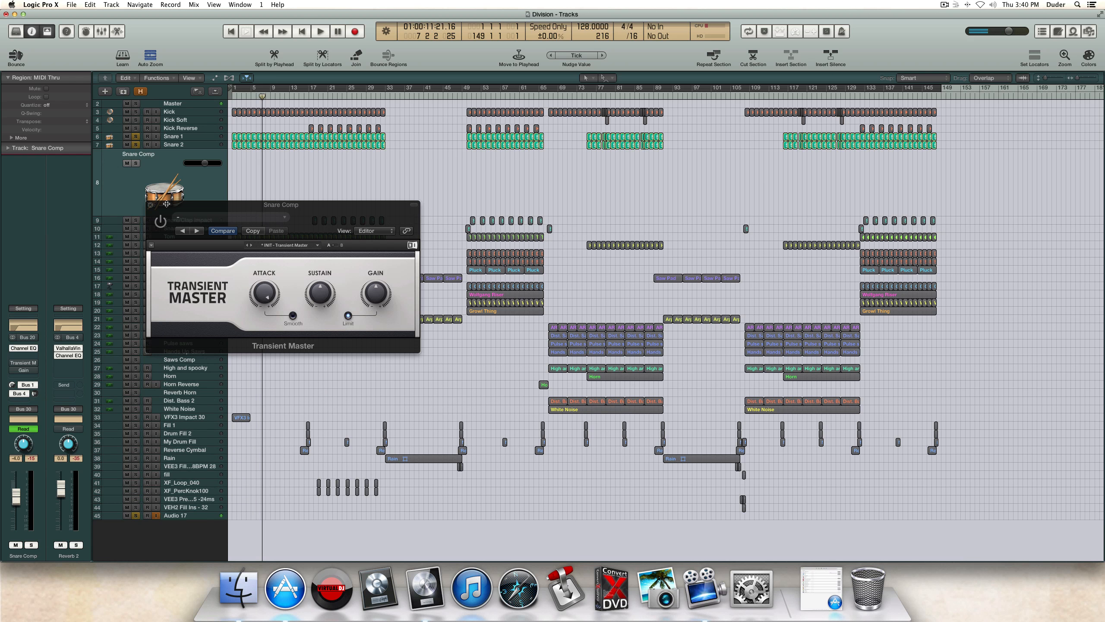
# Step: Uncover the Snare Comp track by moving the Transient Master window, and show its bypass automation with the playhead at bar 79
pyautogui.moveTo(166, 204); pyautogui.dragTo(165, 199)
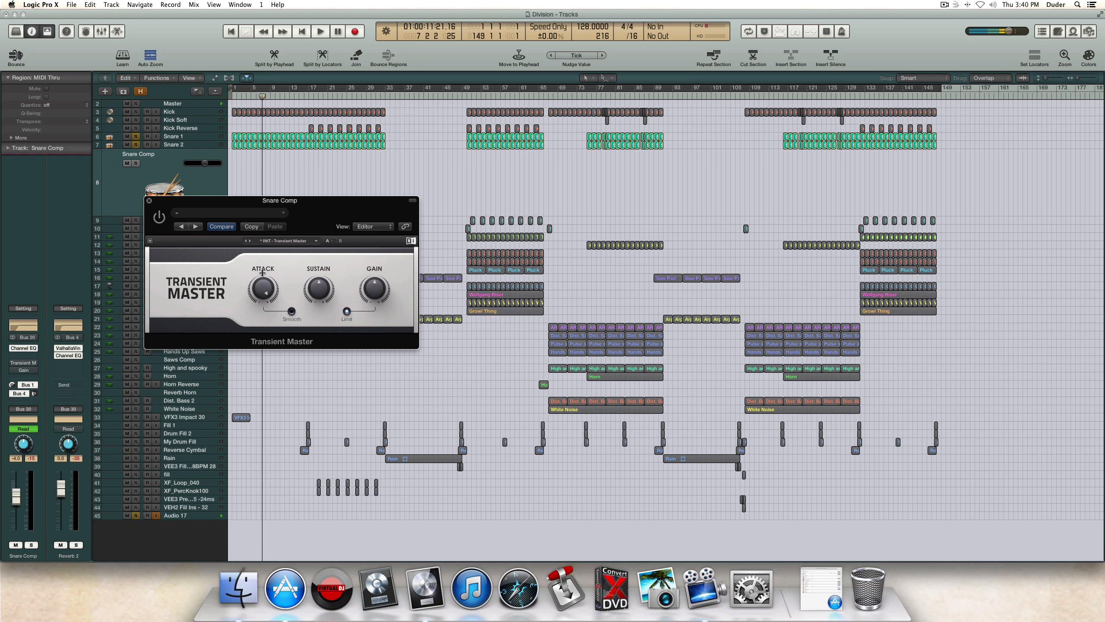
pyautogui.moveTo(260, 284)
pyautogui.moveTo(206, 199); pyautogui.dragTo(186, 230)
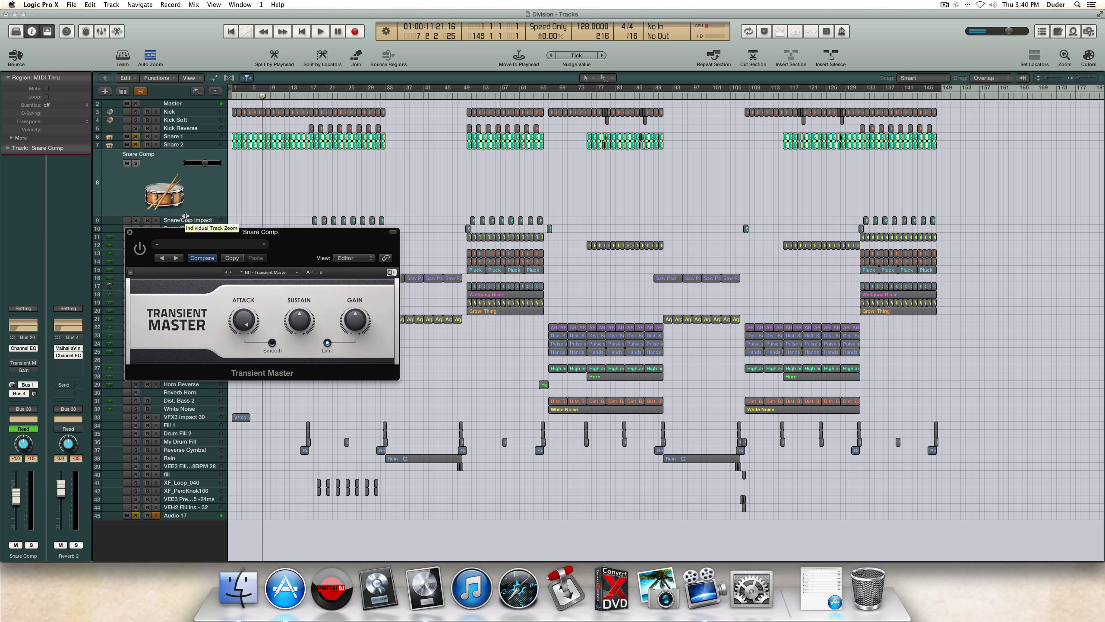
pyautogui.moveTo(196, 232); pyautogui.dragTo(196, 236)
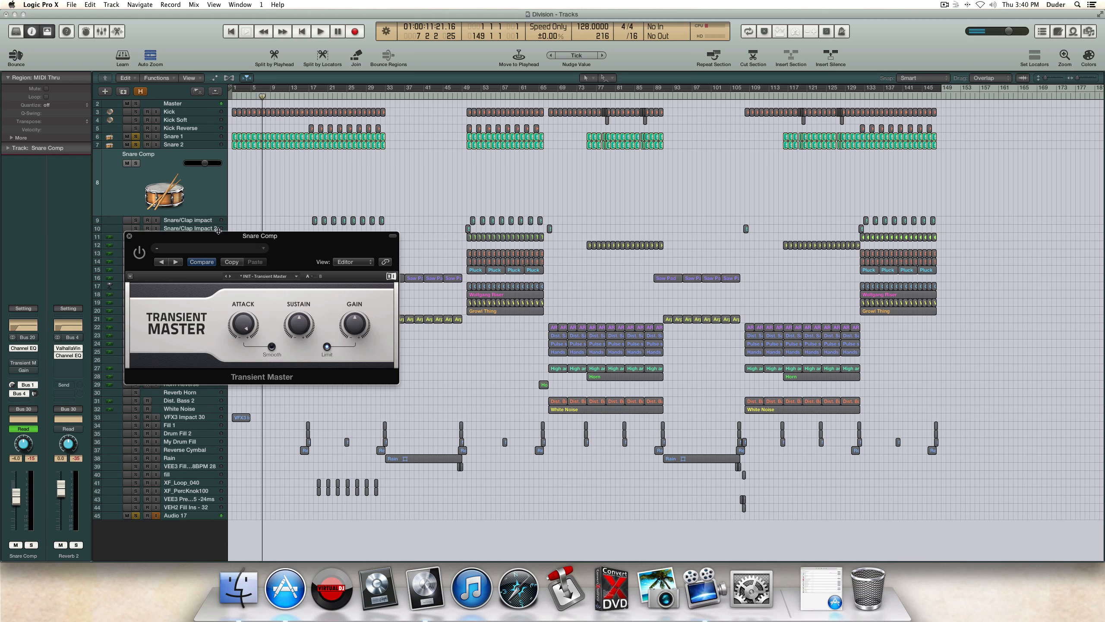
pyautogui.press('a')
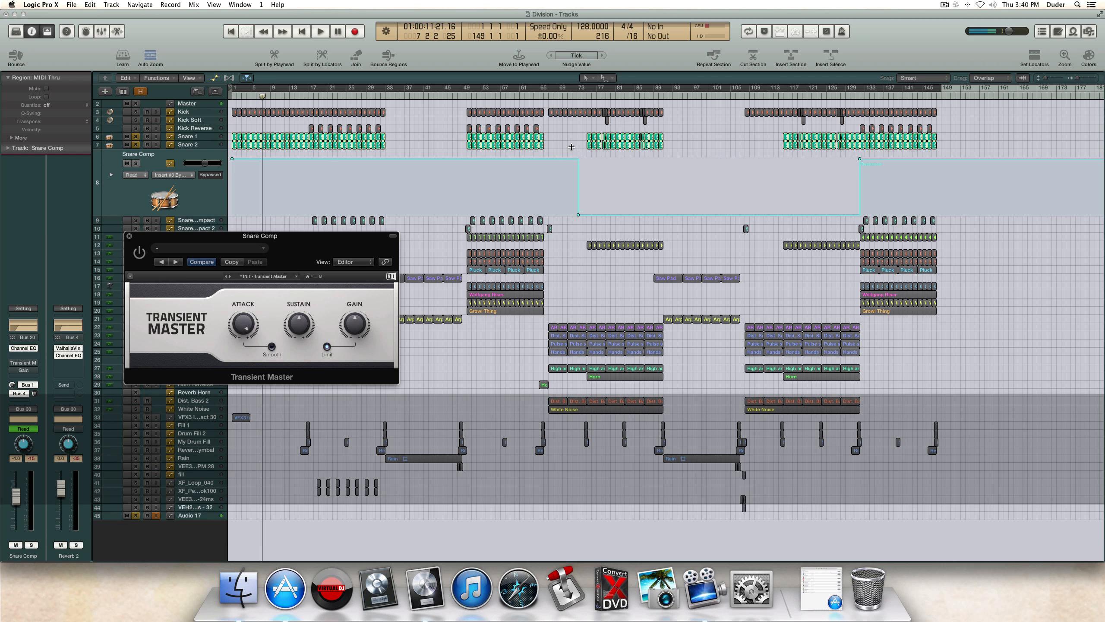
pyautogui.click(584, 93)
pyautogui.moveTo(584, 94)
pyautogui.mouseDown()
pyautogui.moveTo(603, 101)
pyautogui.moveTo(562, 109)
pyautogui.moveTo(604, 110)
pyautogui.moveTo(537, 110)
pyautogui.moveTo(607, 112)
pyautogui.mouseUp()
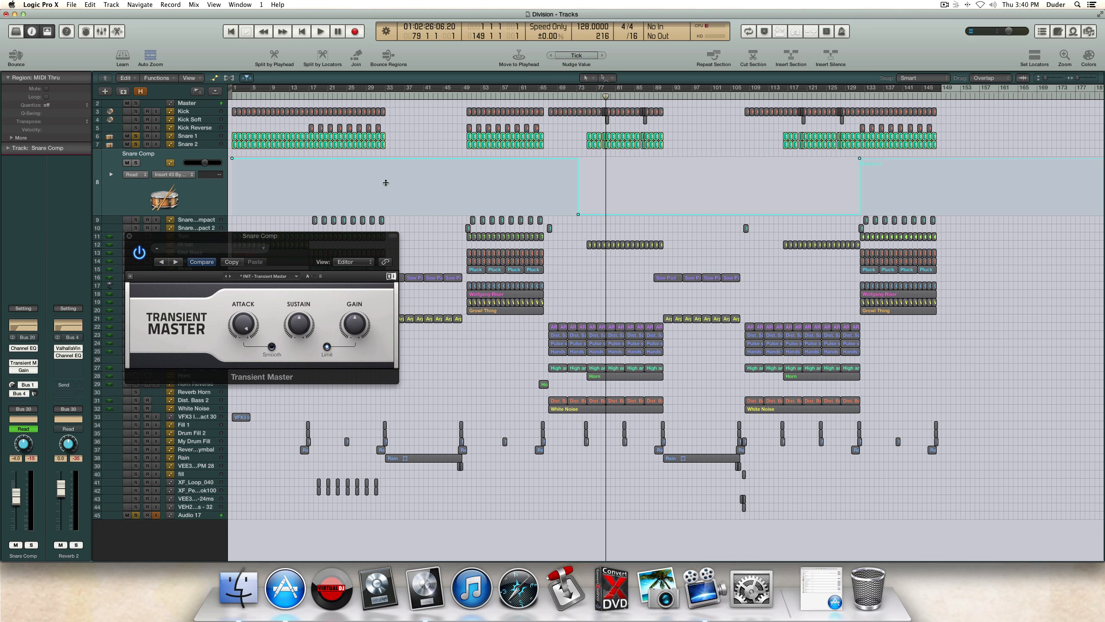
pyautogui.moveTo(245, 319)
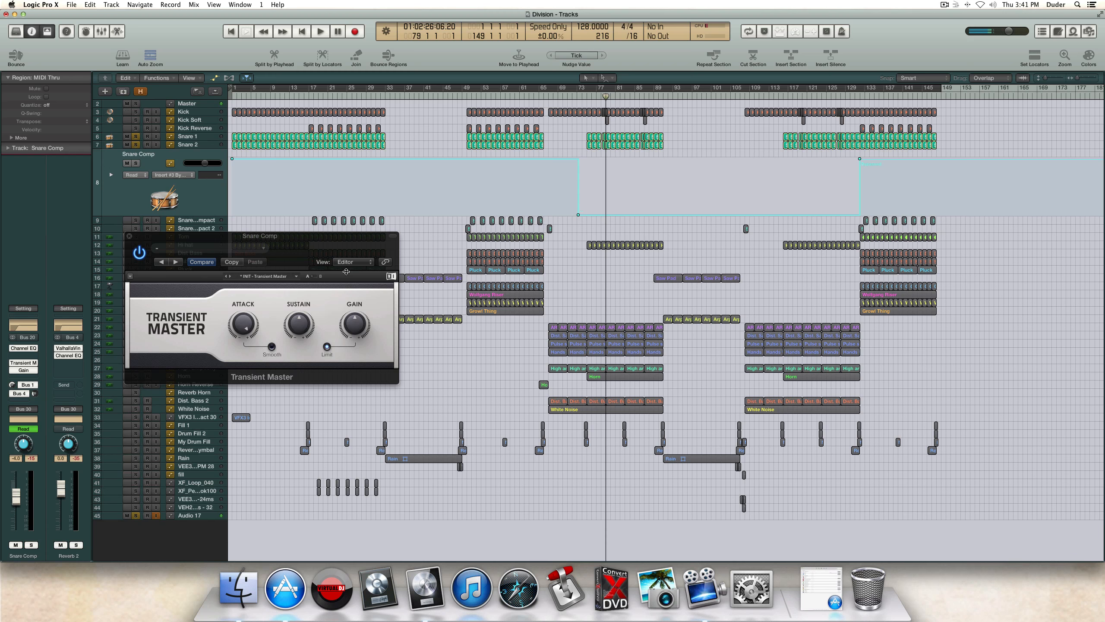
# Step: Compare the snare from bar 74 with Transient Master bypassed and re-enabled during playback, and close the plug-in window
pyautogui.click(583, 96)
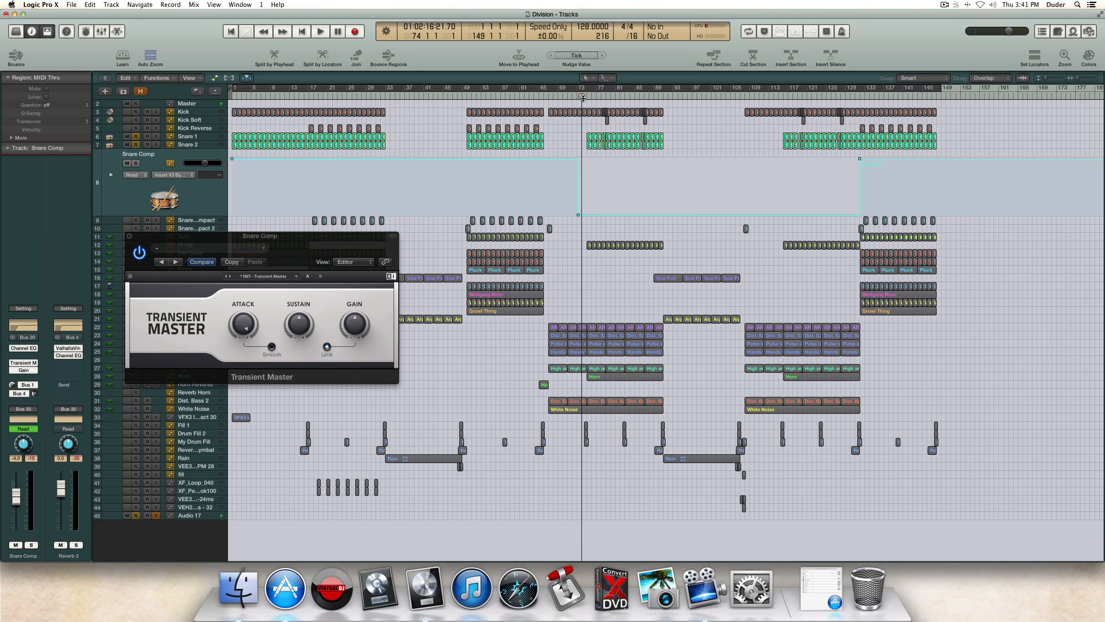
pyautogui.press('space')
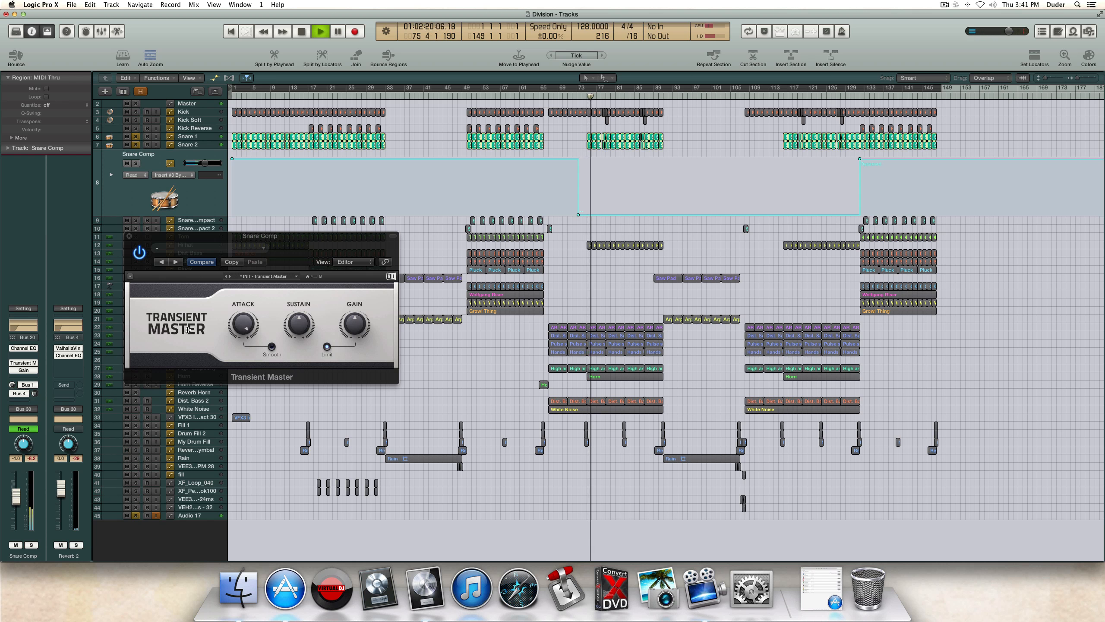
pyautogui.click(140, 251)
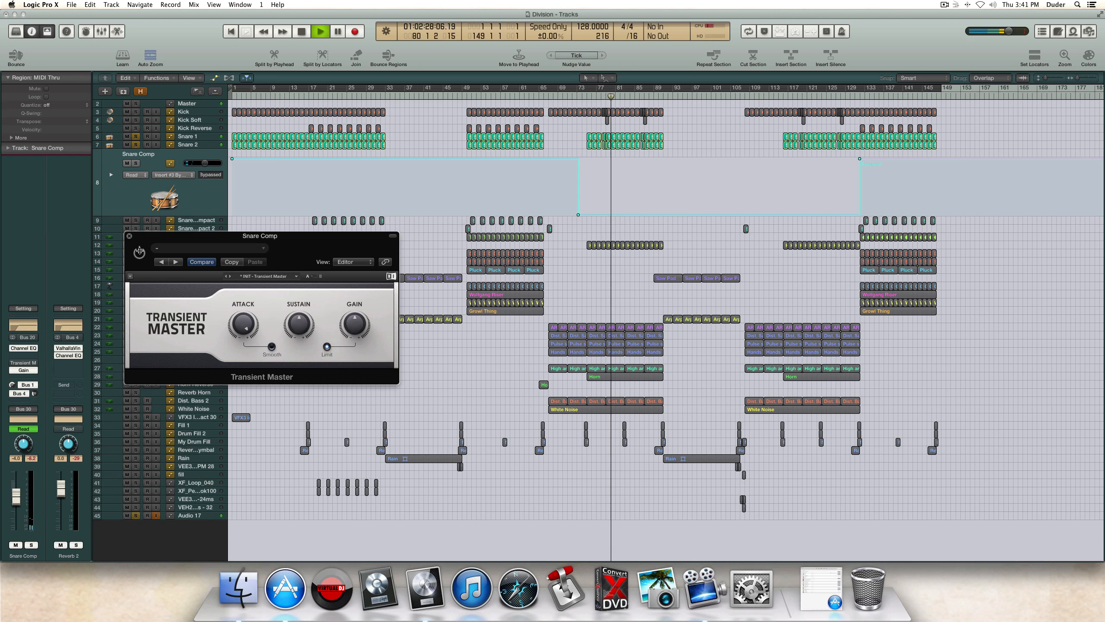
pyautogui.click(140, 251)
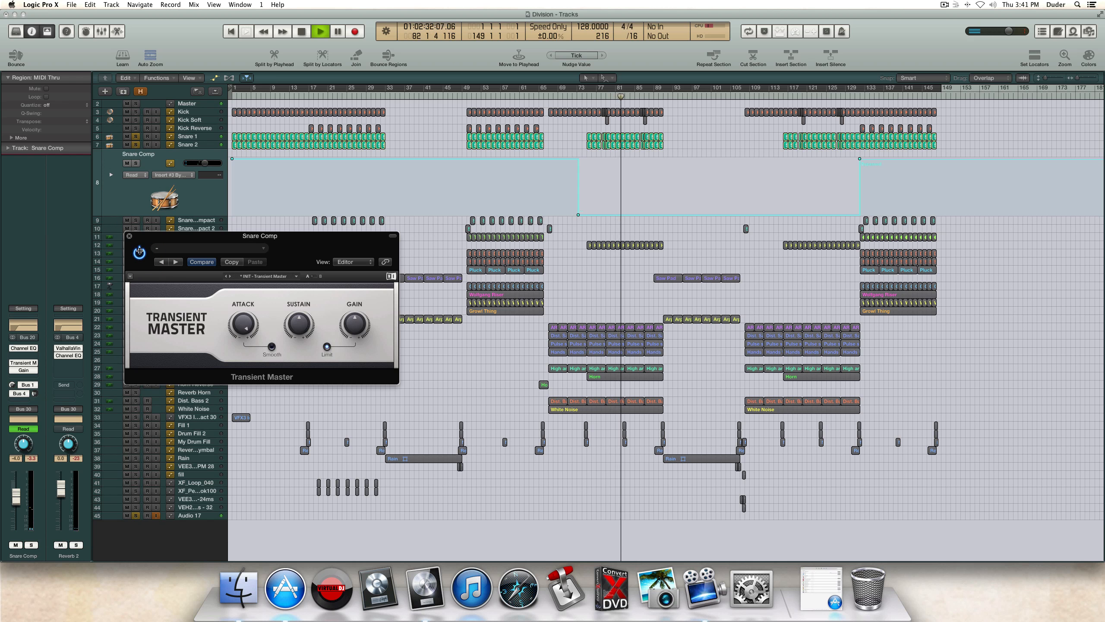
pyautogui.press('space')
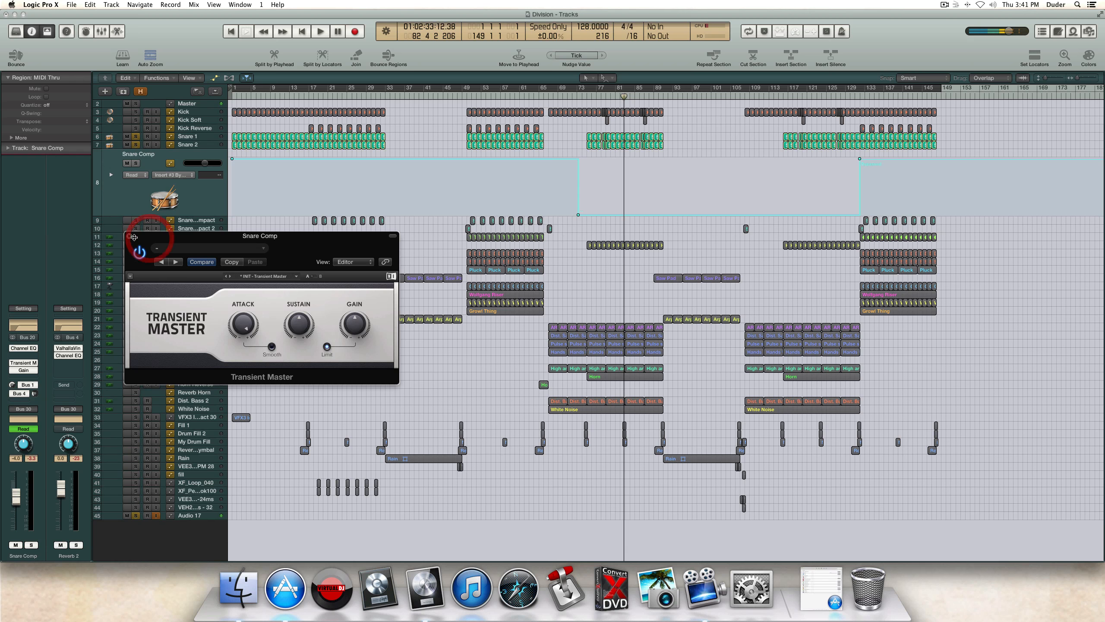
pyautogui.click(129, 236)
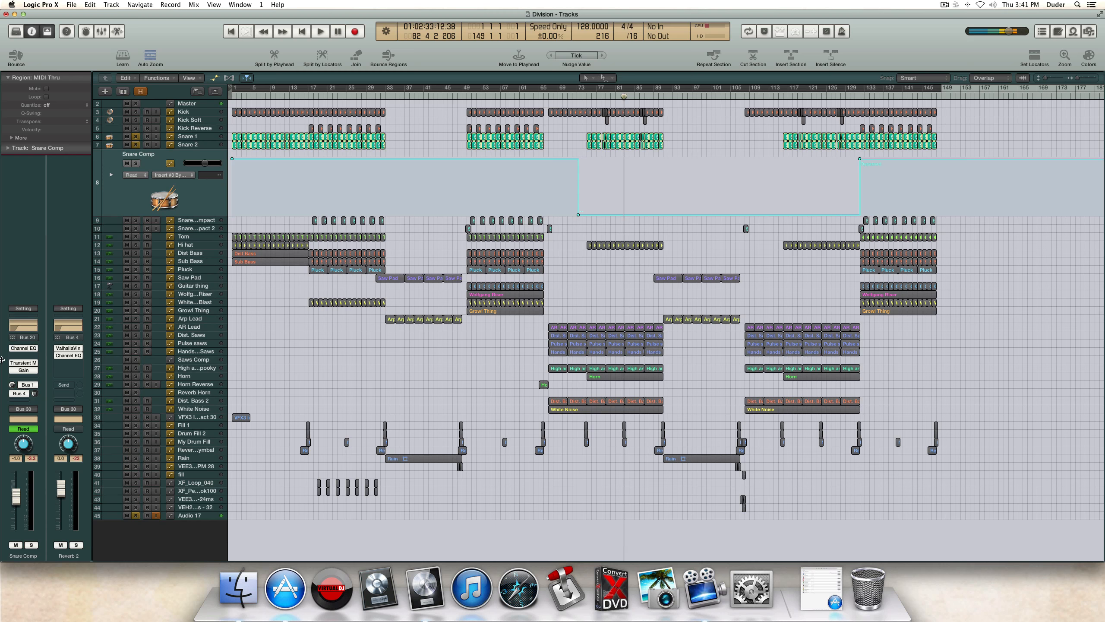
# Step: Place the playhead on the bypass automation change at bar 73, and return it to the project start
pyautogui.click(584, 93)
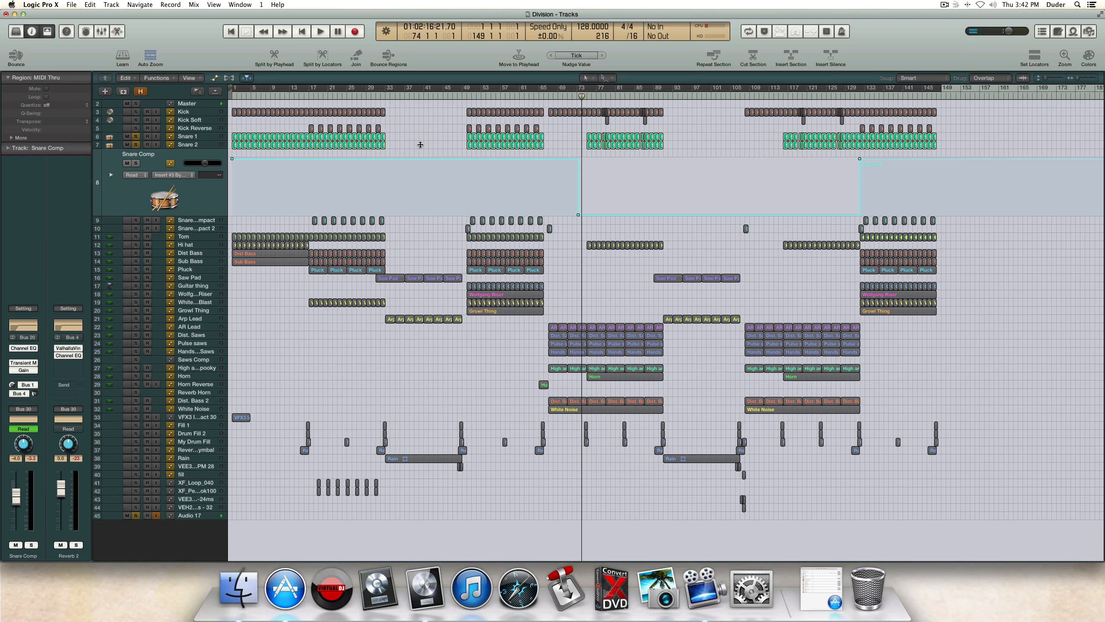
pyautogui.moveTo(582, 95); pyautogui.dragTo(578, 95)
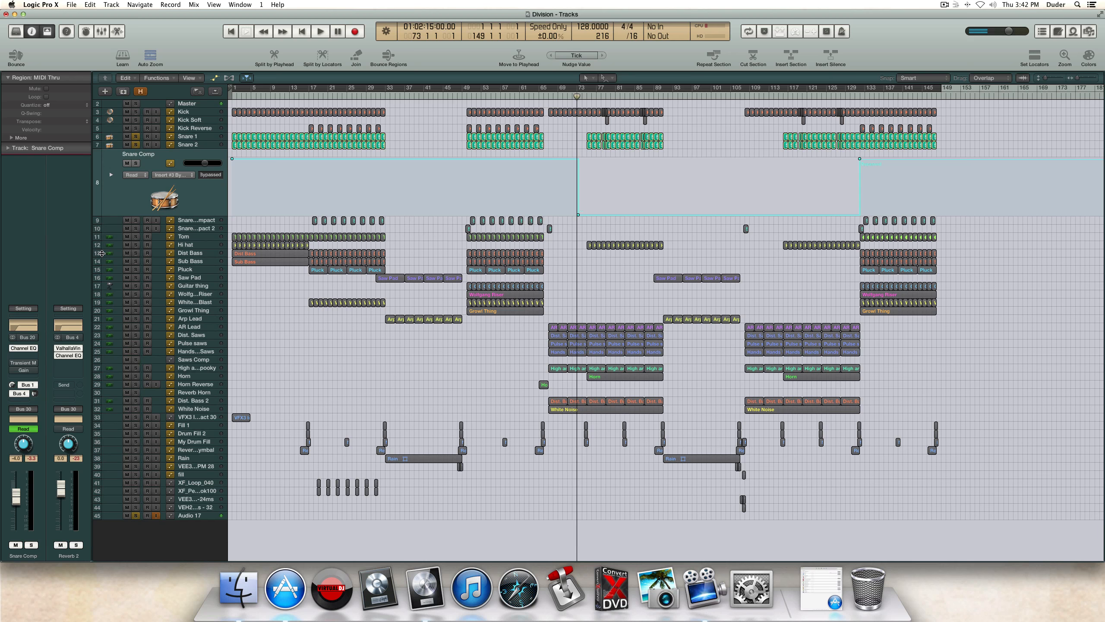
pyautogui.press('Return')
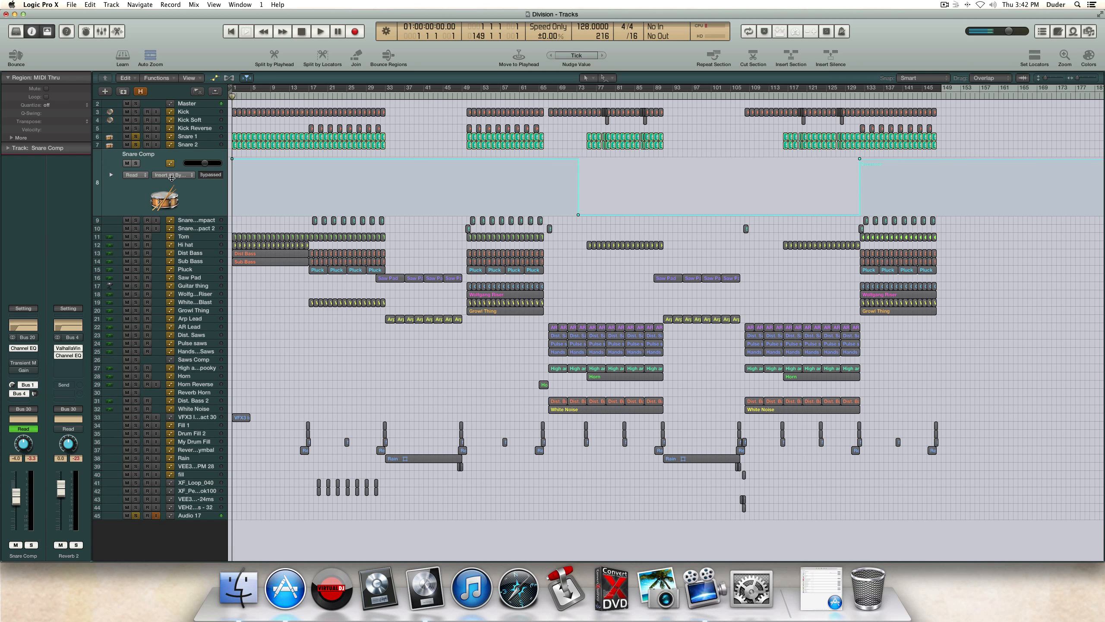
# Step: Display Snare Comp's Insert #4 Bypass automation and view the Gain plug-in, closing its window
pyautogui.click(173, 175)
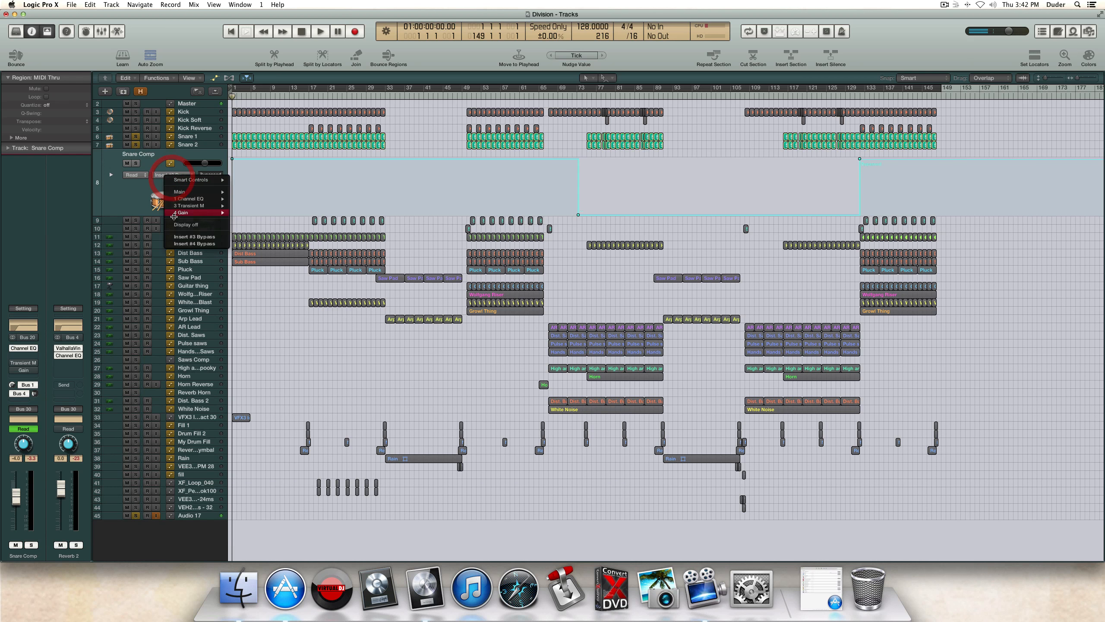
pyautogui.click(177, 242)
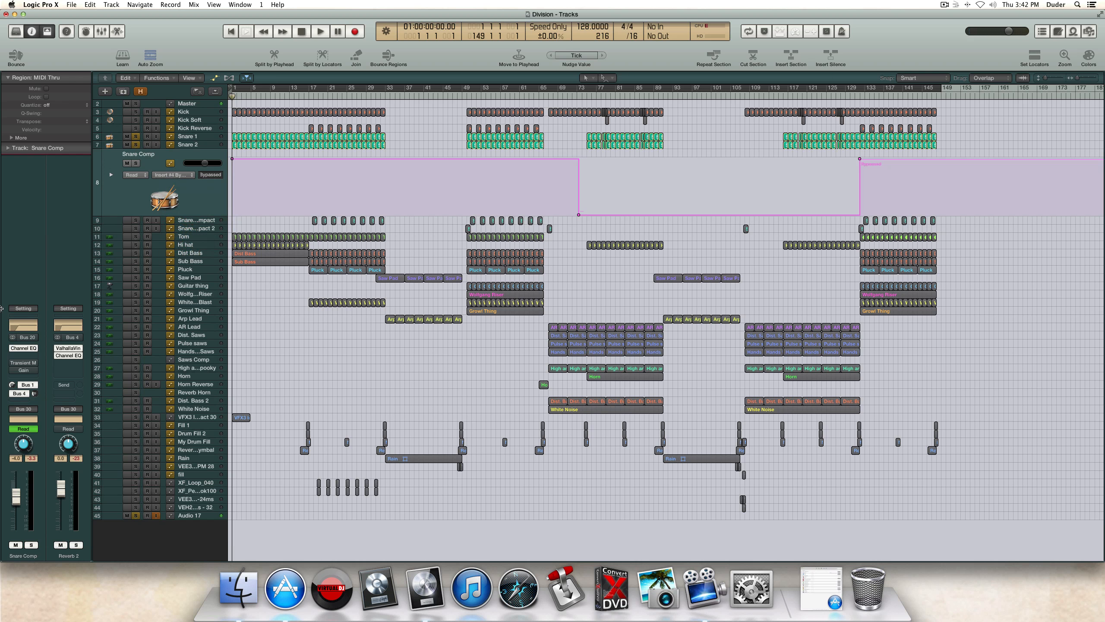
pyautogui.click(24, 371)
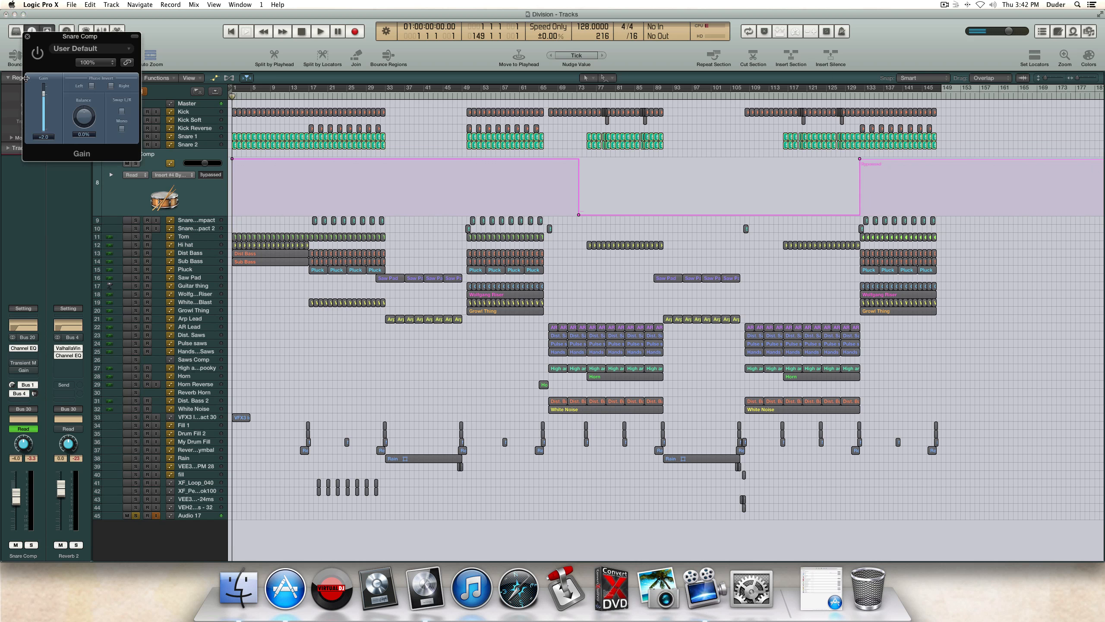
pyautogui.click(27, 37)
# Step: Briefly audition the opening, return to the project start, and hide the track automation
pyautogui.press('space')
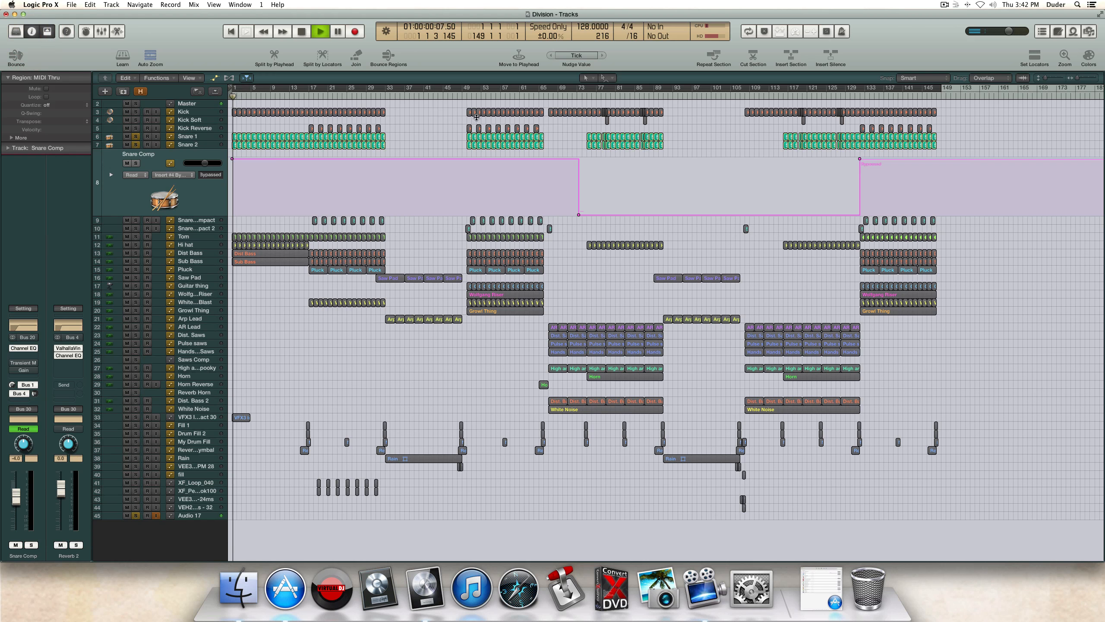
pyautogui.press('space')
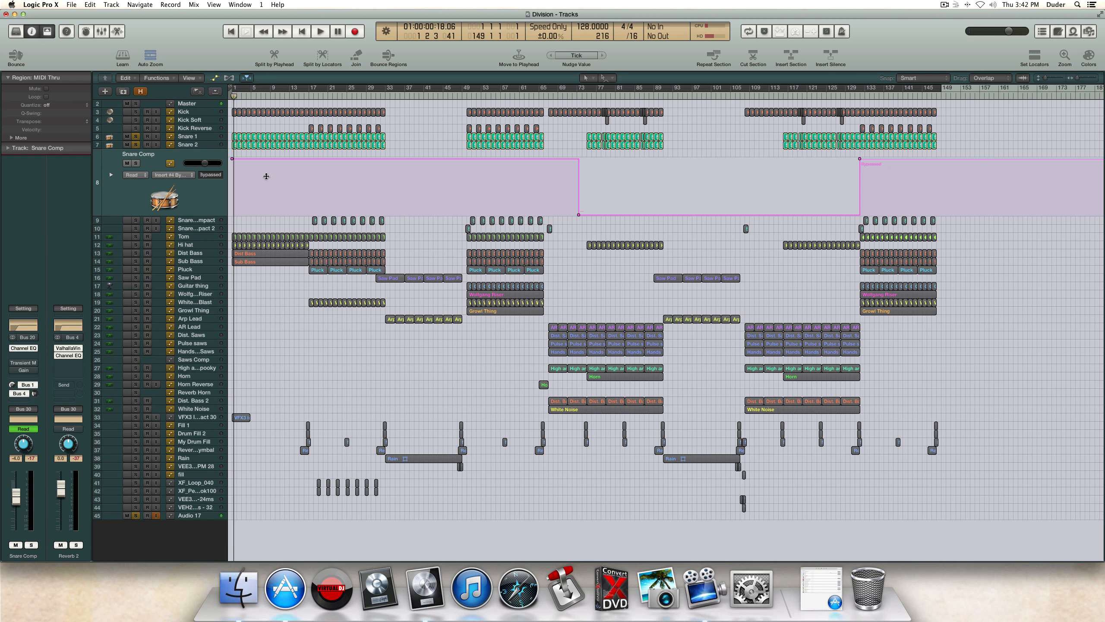
pyautogui.press('Return')
pyautogui.press('a')
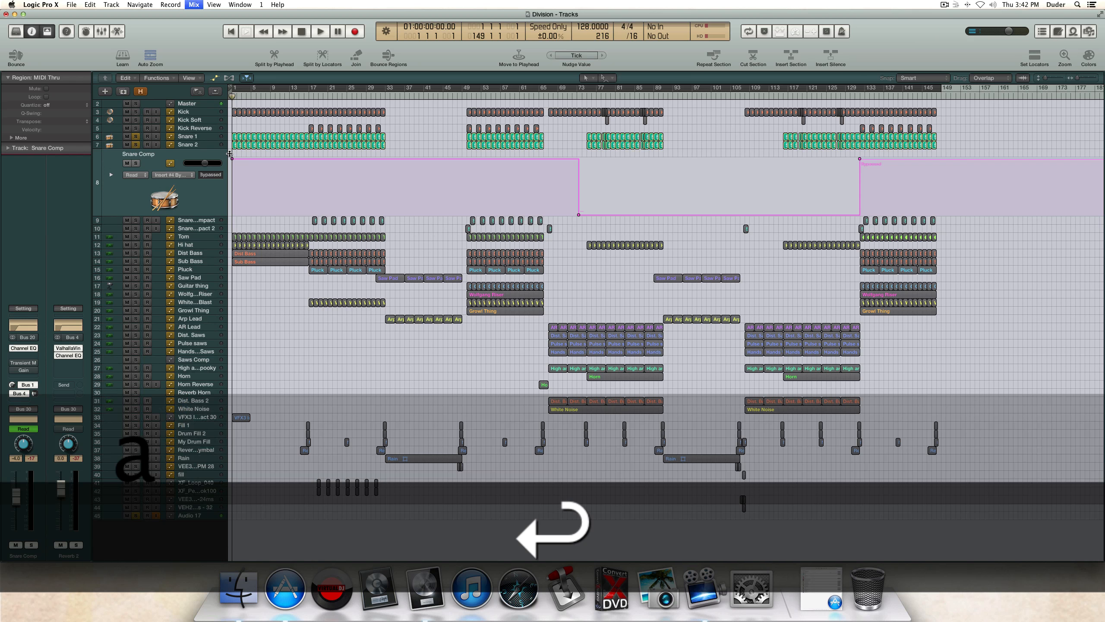
# Step: Solo the Kick, Kick Soft and Kick Reverse tracks alongside the snares, and play from bar 17
pyautogui.click(135, 112)
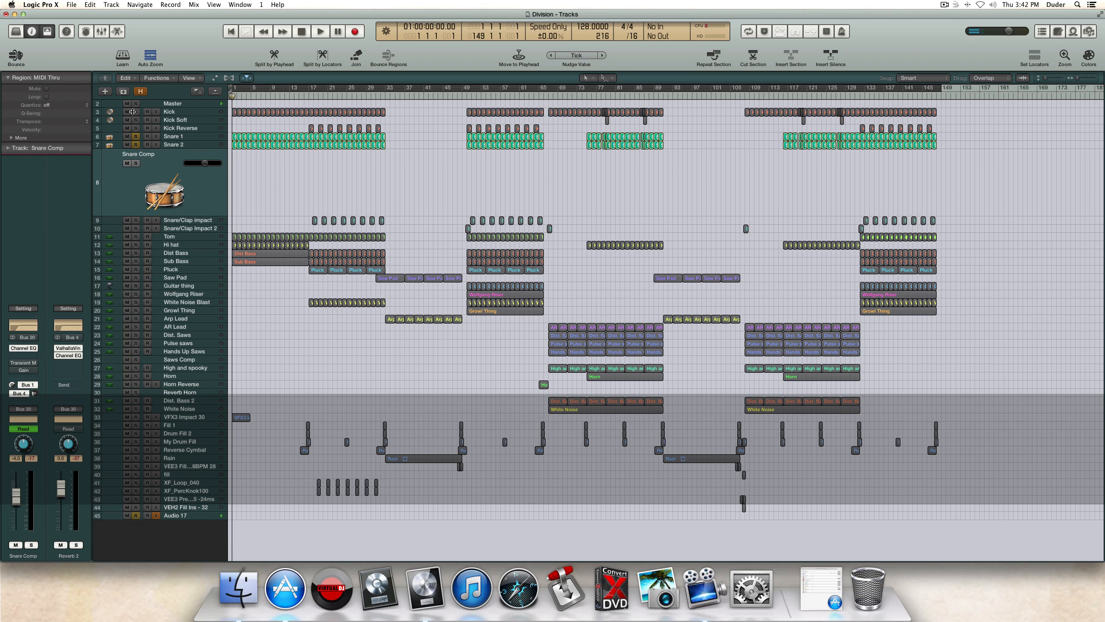
pyautogui.click(135, 120)
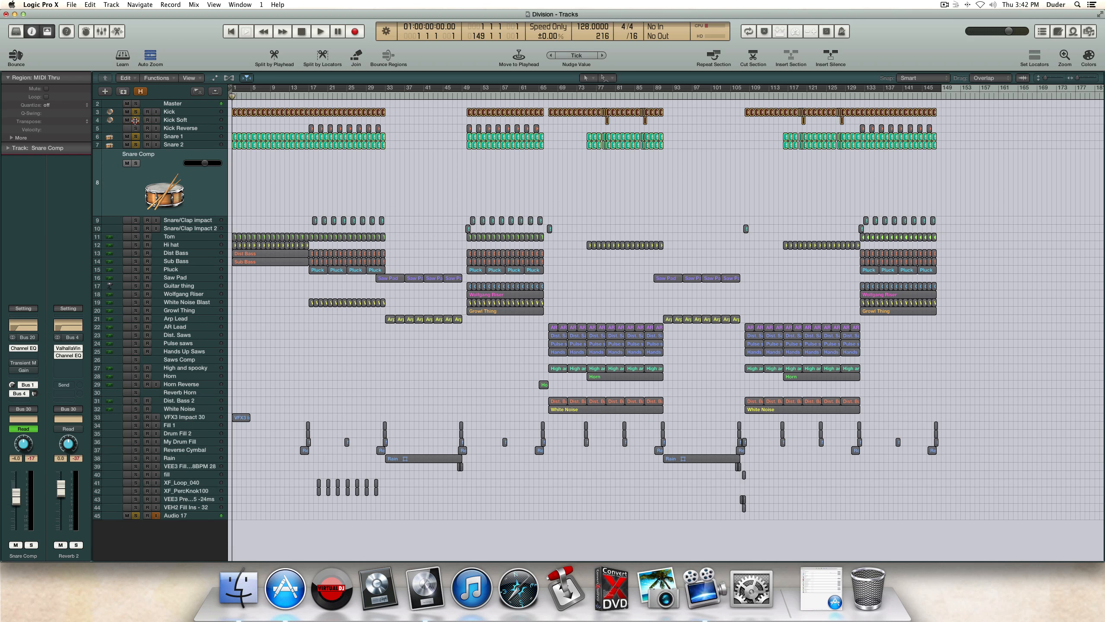
pyautogui.click(136, 128)
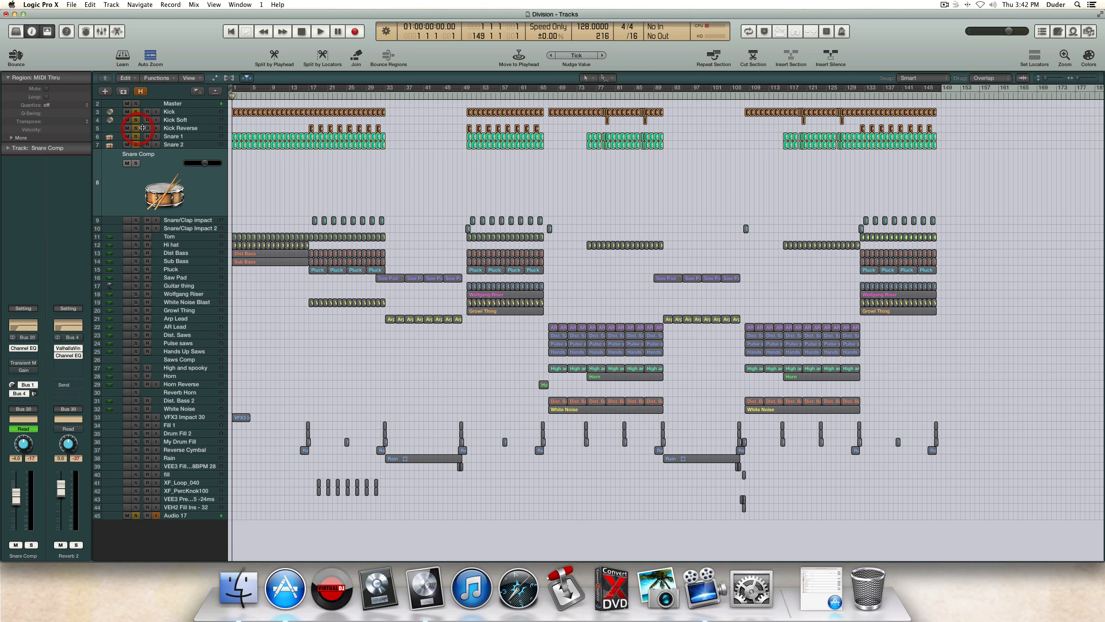
pyautogui.click(304, 96)
pyautogui.press('space')
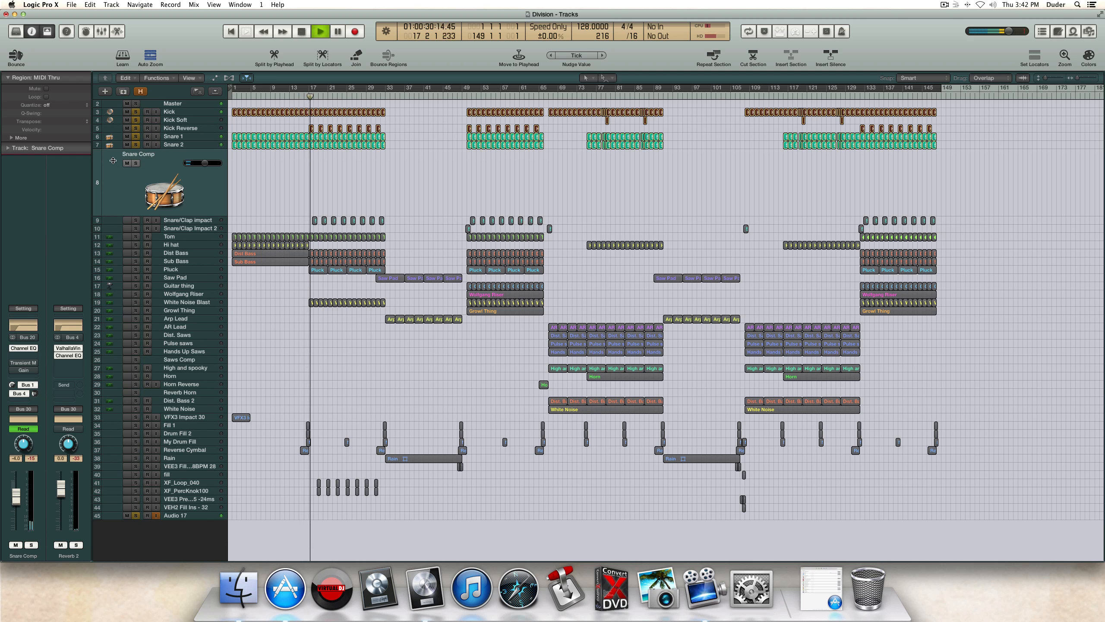
# Step: Add Snare Comp to the soloed playback, stop it, and clear the solos on the kick and snare tracks
pyautogui.click(133, 162)
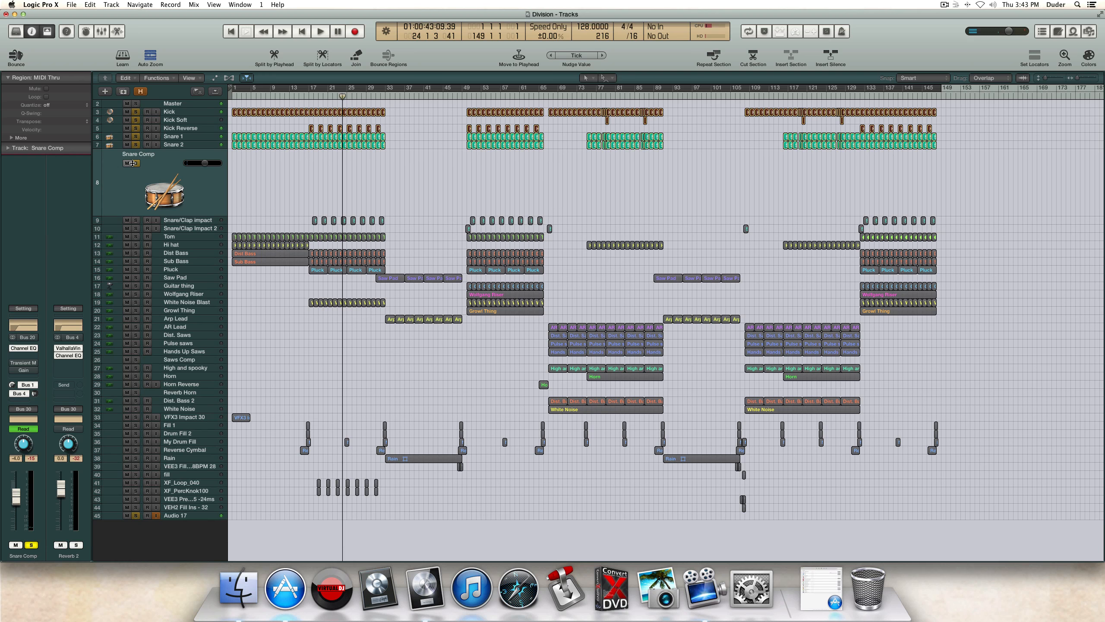
pyautogui.press('space')
pyautogui.moveTo(135, 112); pyautogui.dragTo(135, 154)
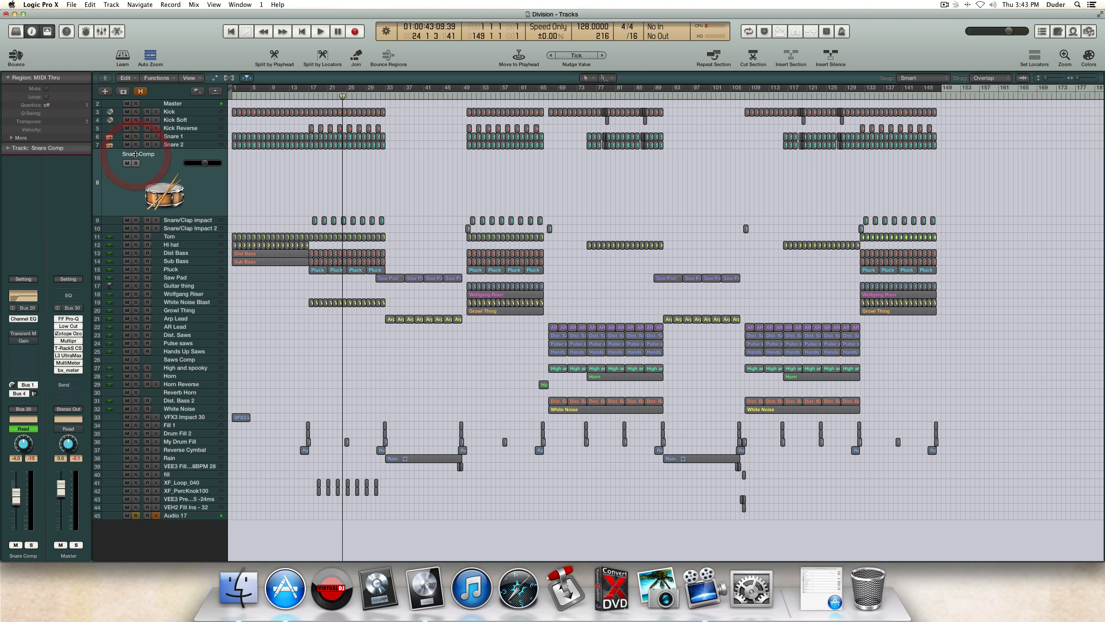
# Step: Audition the Snare/Clap impact track soloed from bar 17, and view its Channel EQ, closing the plug-in window
pyautogui.click(182, 219)
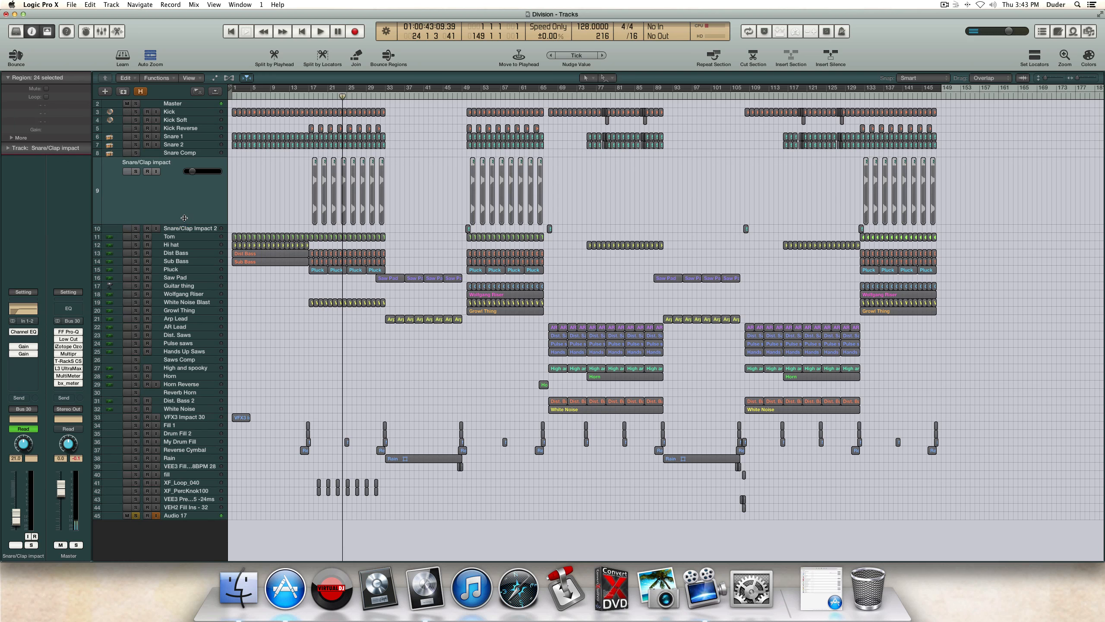
pyautogui.click(308, 94)
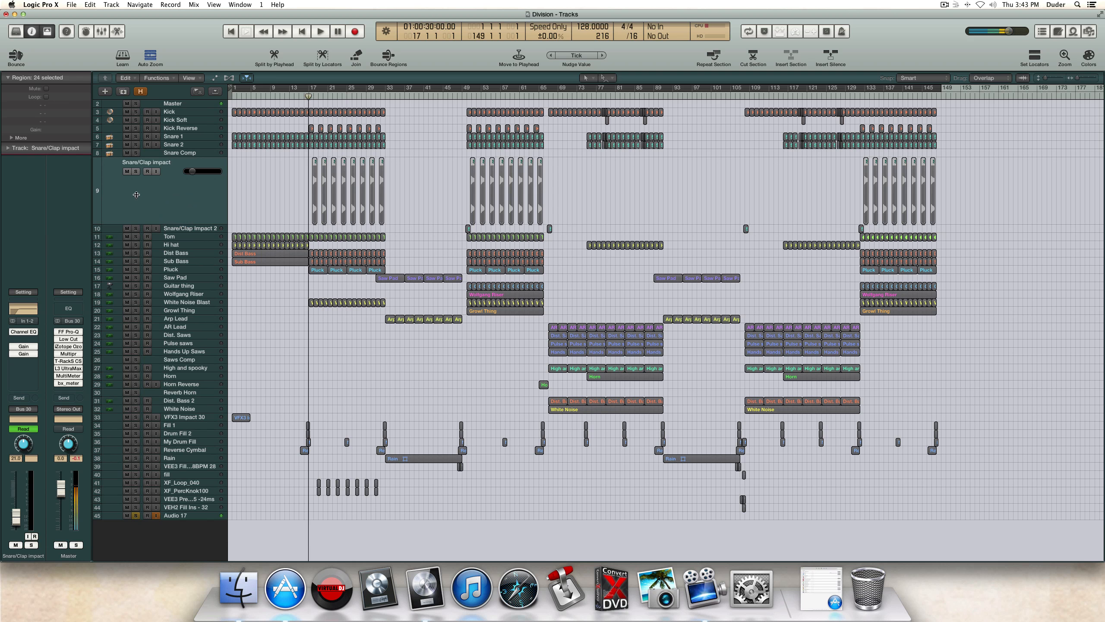
pyautogui.click(136, 172)
pyautogui.press('space')
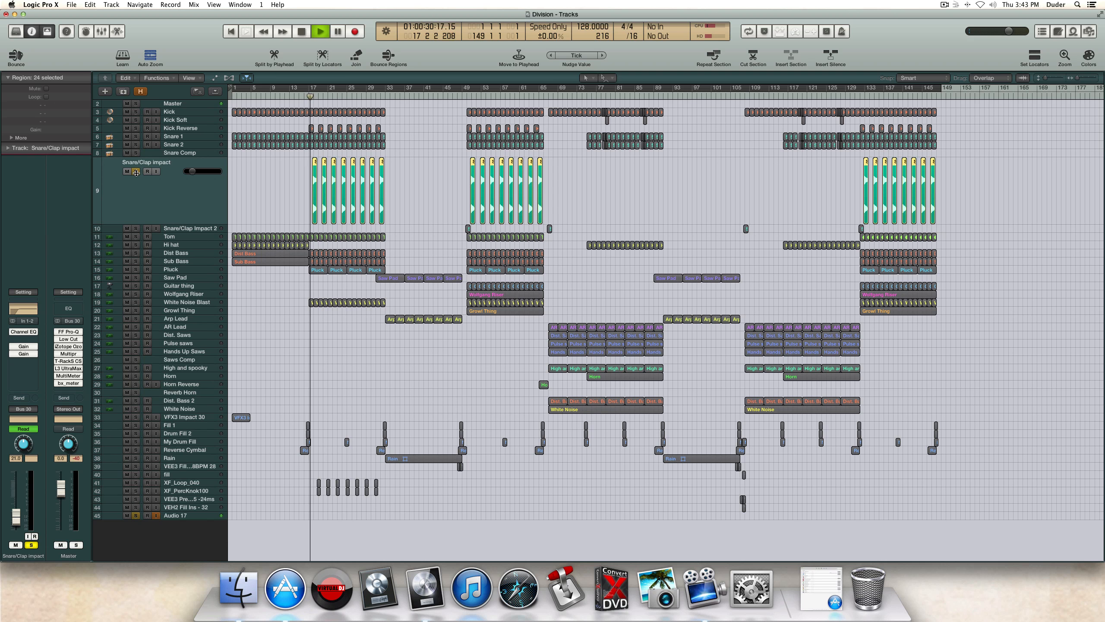
pyautogui.press('space')
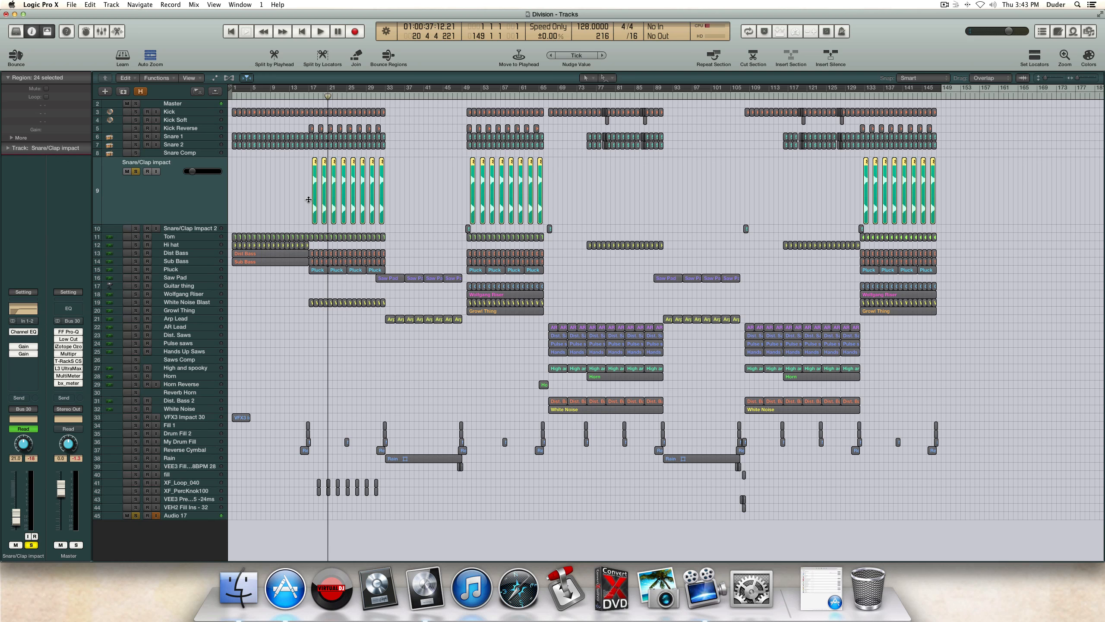
pyautogui.click(26, 309)
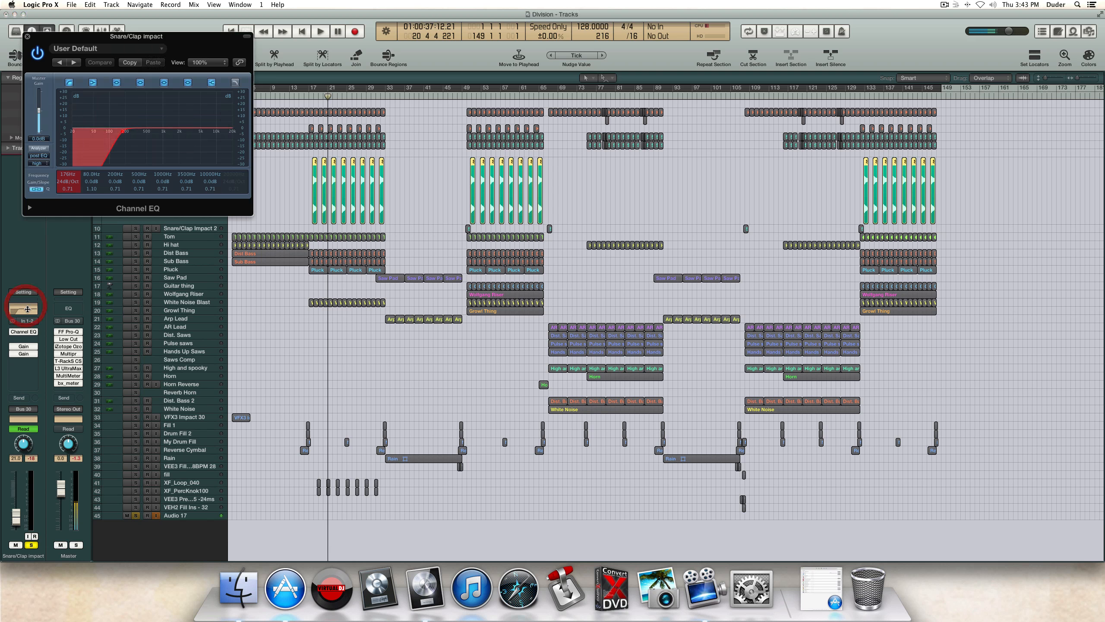
pyautogui.click(26, 37)
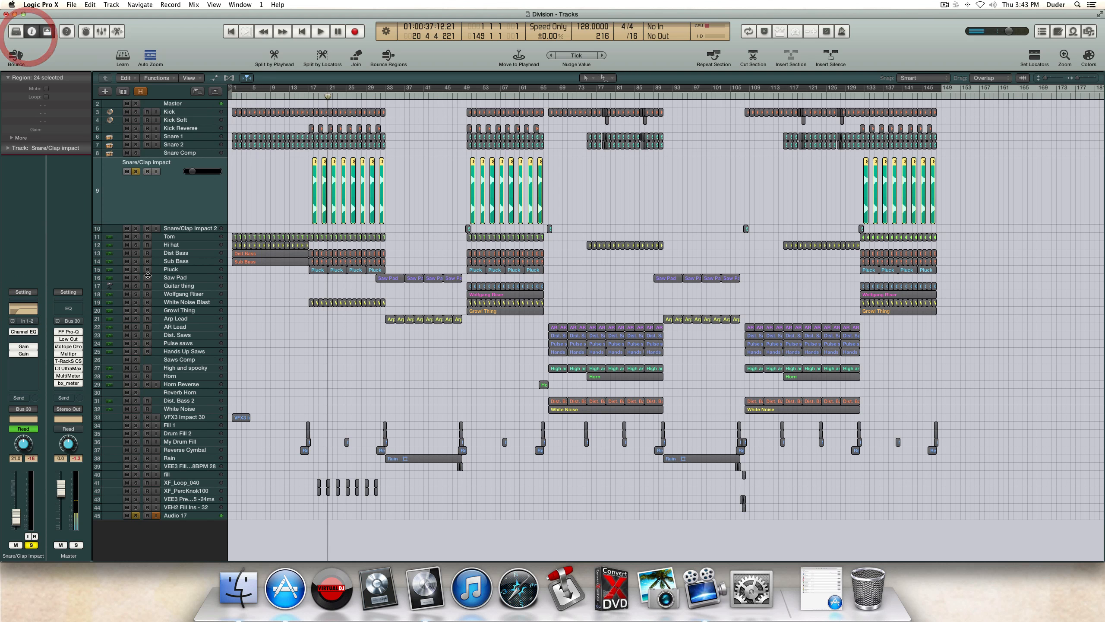
# Step: Select the first Snare/Clap impact region and locate its source file, VFX3 Impact 10.wav, in the project's audio file list
pyautogui.scroll(5, 314, 192)
pyautogui.click(317, 192)
pyautogui.click(1090, 31)
pyautogui.click(957, 78)
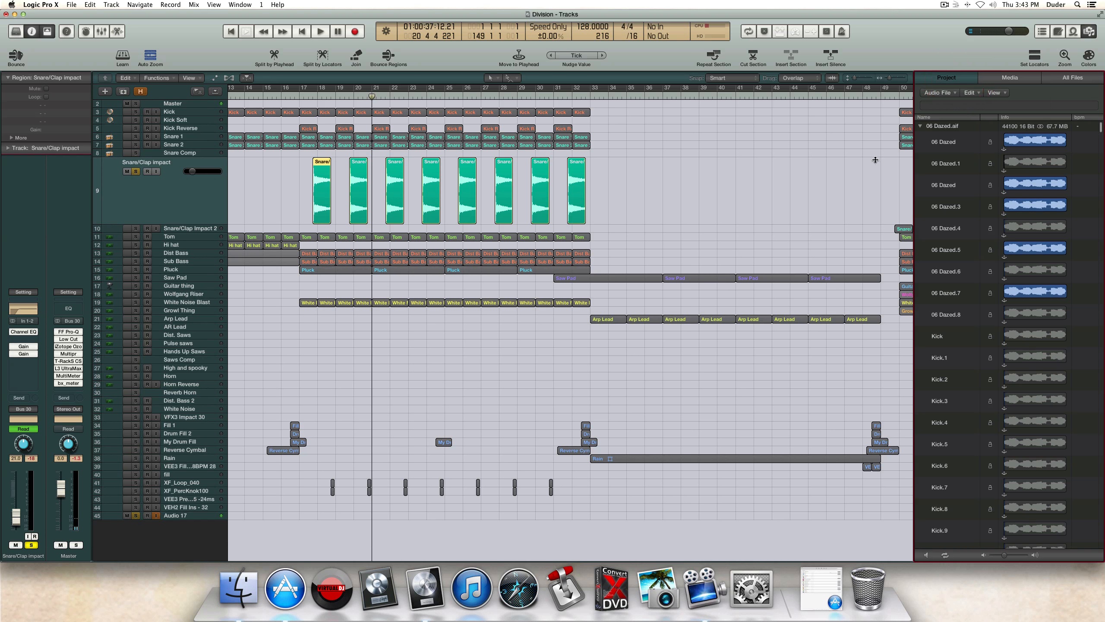
pyautogui.click(329, 182)
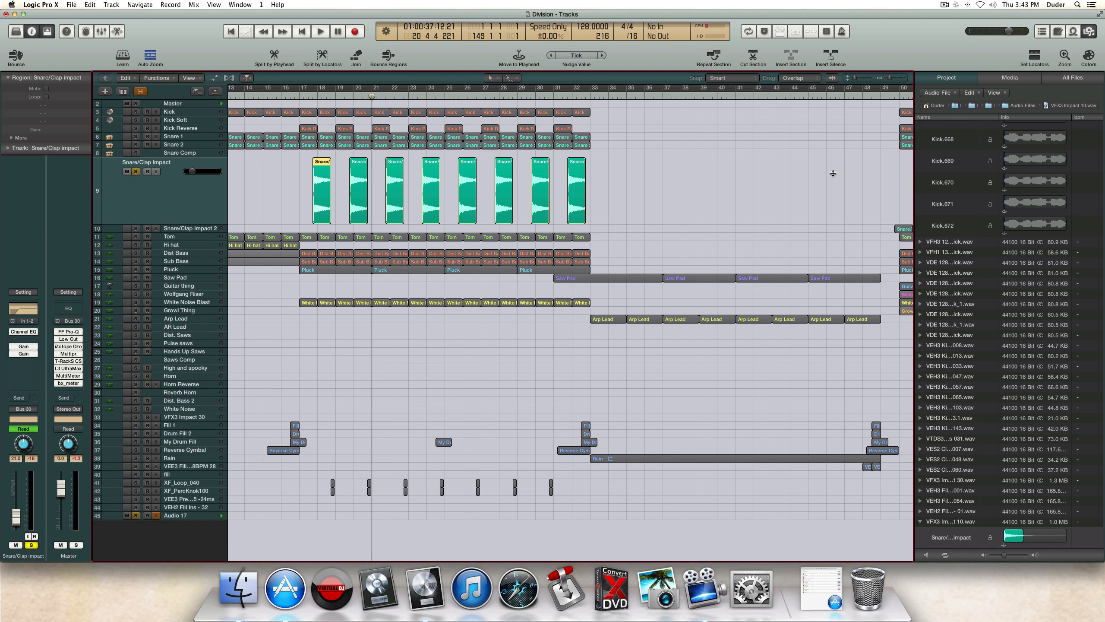
pyautogui.scroll(-5, 1005, 325)
pyautogui.scroll(-1, 998, 312)
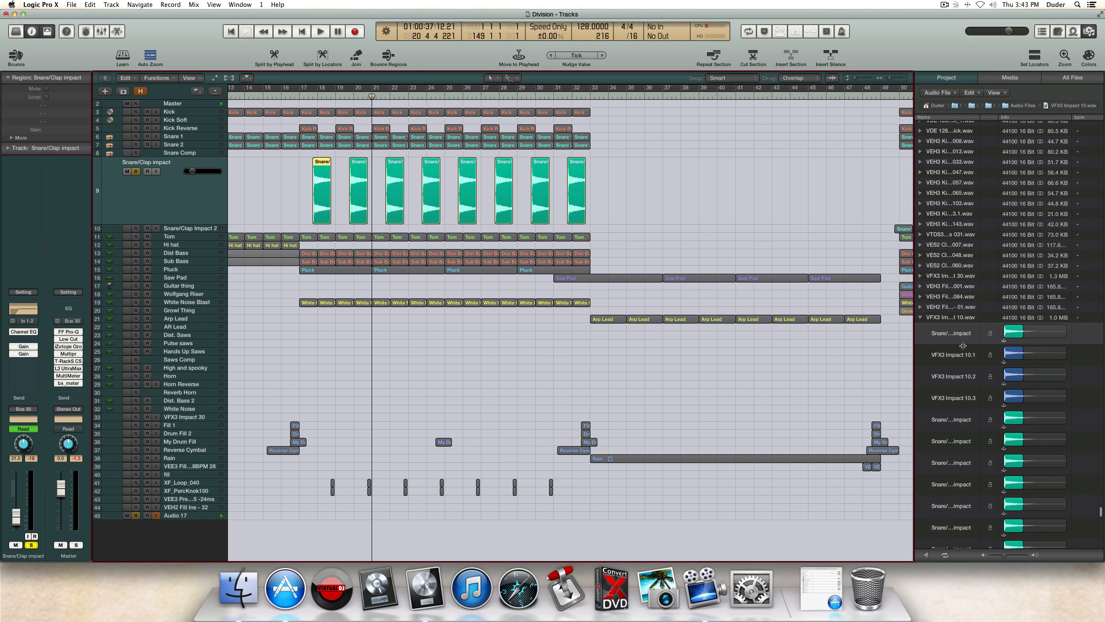
# Step: Briefly play the soloed track, select the Snare/Clap impact and VFX3 Impact 10.1 file entries, and close the browser
pyautogui.press('space')
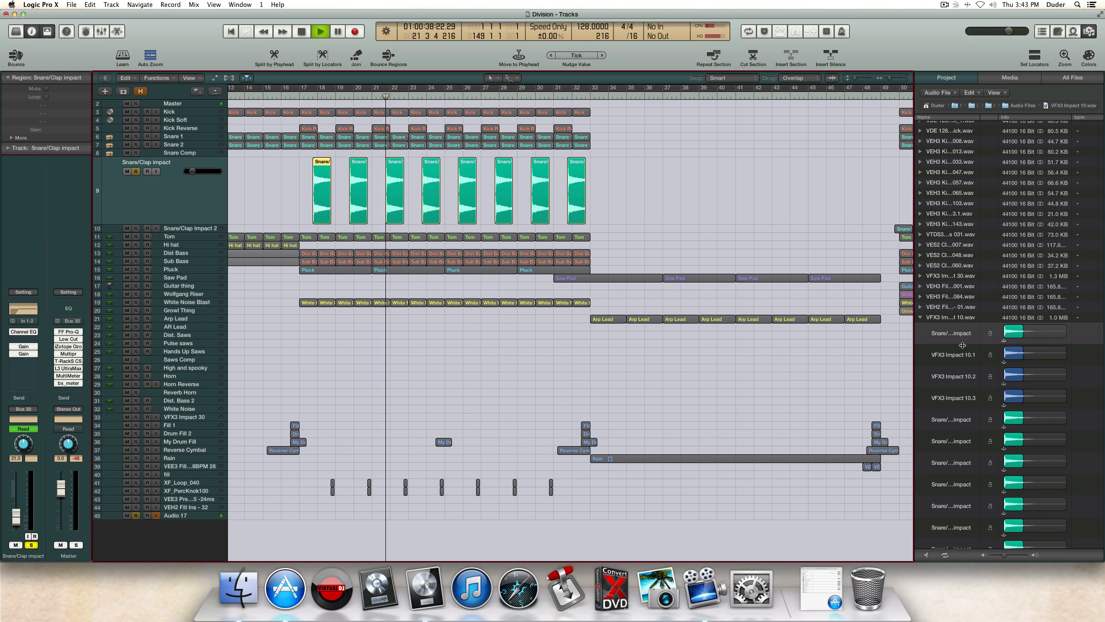
pyautogui.press('space')
pyautogui.click(970, 334)
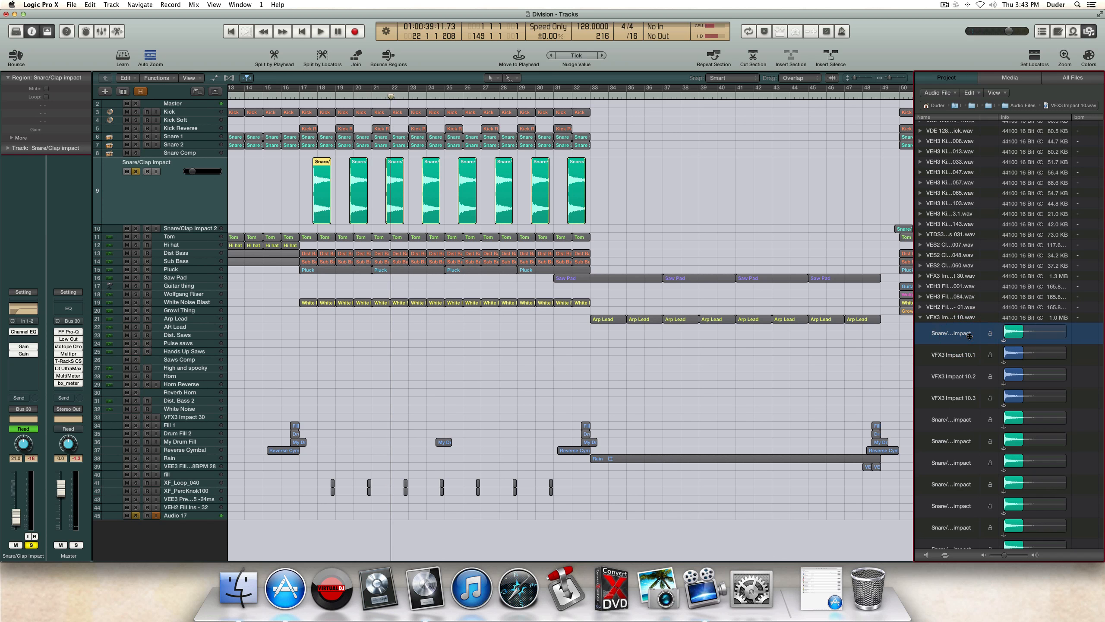
pyautogui.press('space')
pyautogui.click(961, 355)
pyautogui.press('f')
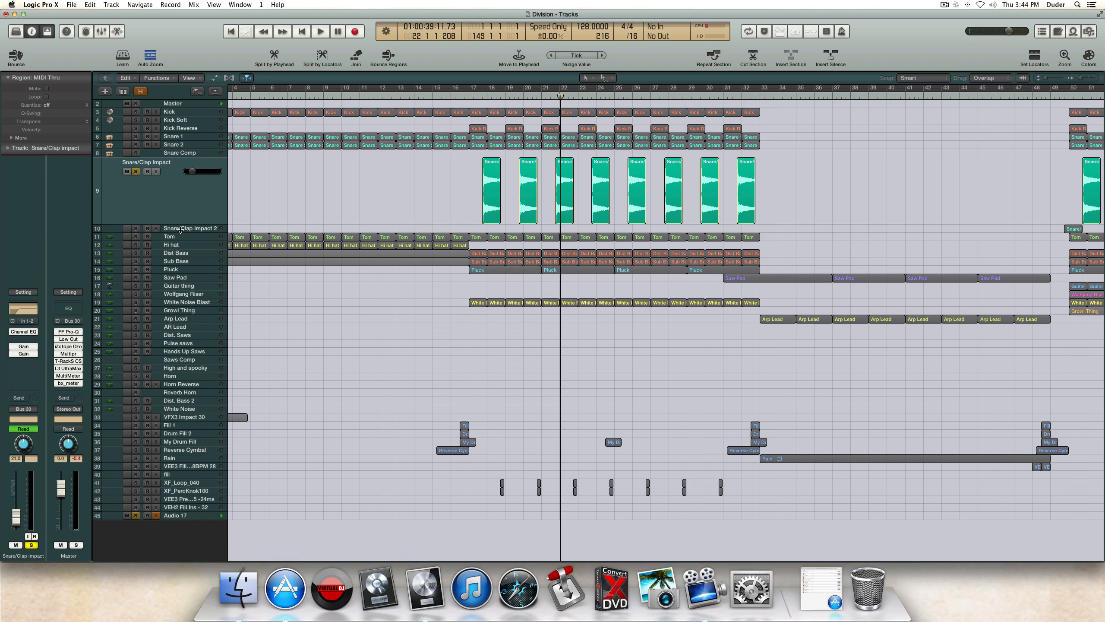
# Step: Briefly audition the soloed Snare/Clap impact track from bar 22
pyautogui.press('space')
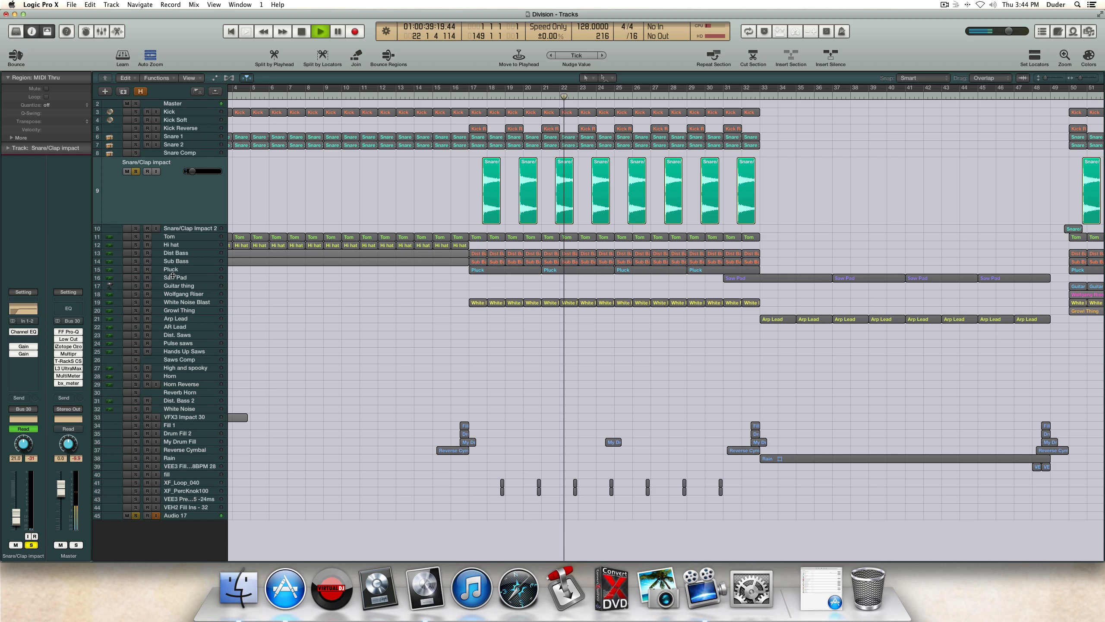
pyautogui.press('space')
pyautogui.moveTo(1081, 77); pyautogui.dragTo(1078, 77)
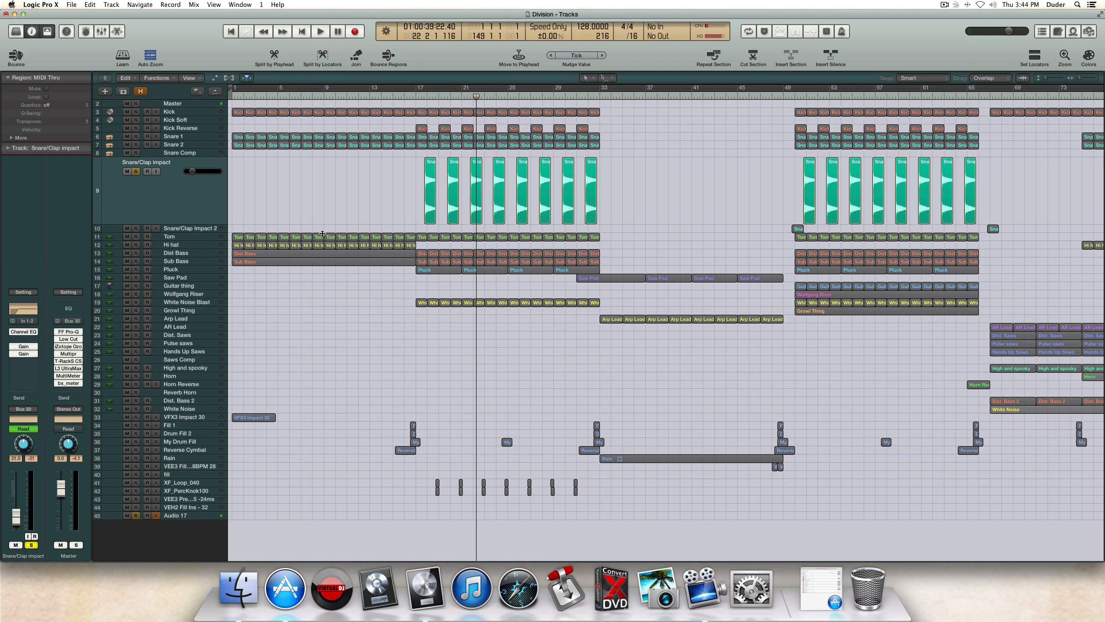
# Step: Select Snare/Clap Impact 2, solo the tracks from Kick through Snare/Clap Impact 2, and audition them from bar 17
pyautogui.click(192, 228)
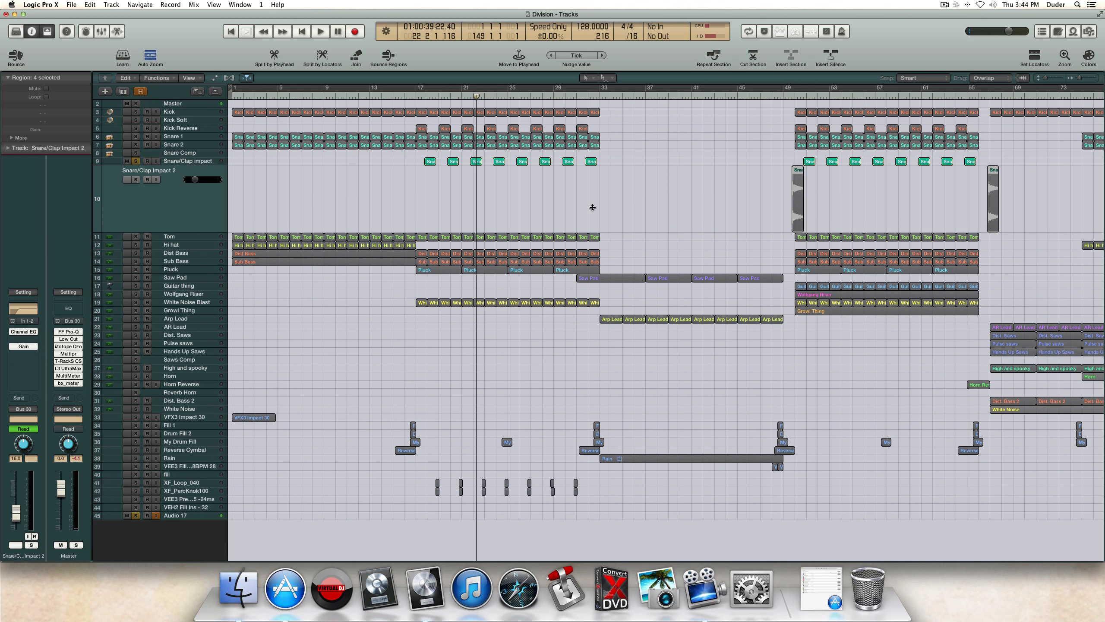
pyautogui.hscroll(5, 612, 209)
pyautogui.hscroll(3, 611, 208)
pyautogui.click(290, 97)
pyautogui.click(136, 162)
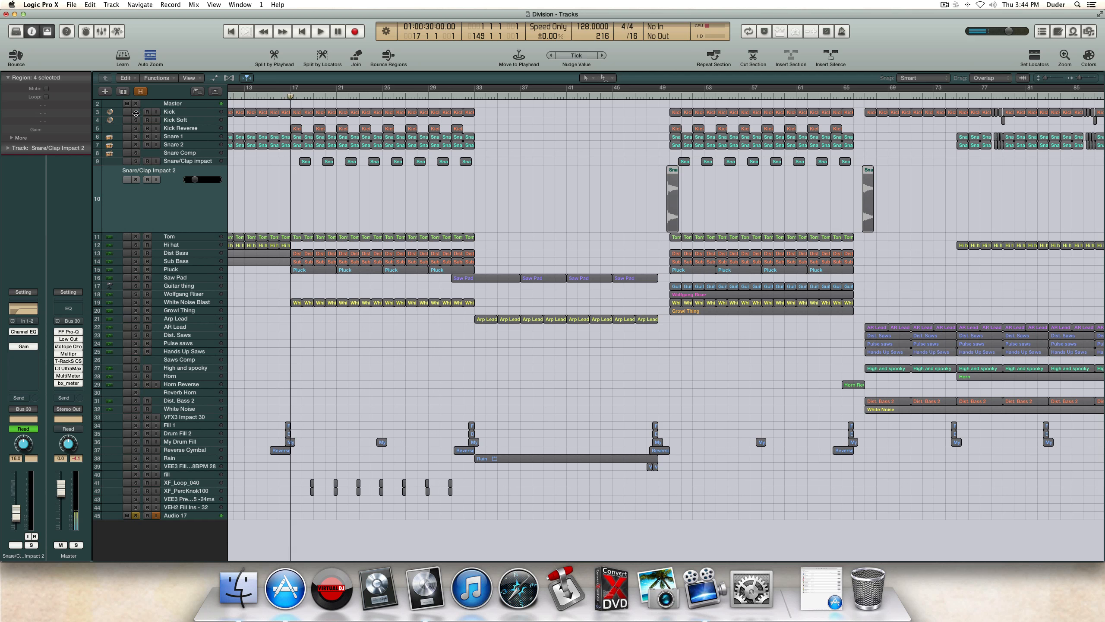
pyautogui.moveTo(135, 112); pyautogui.dragTo(131, 172)
pyautogui.click(132, 179)
pyautogui.press('space')
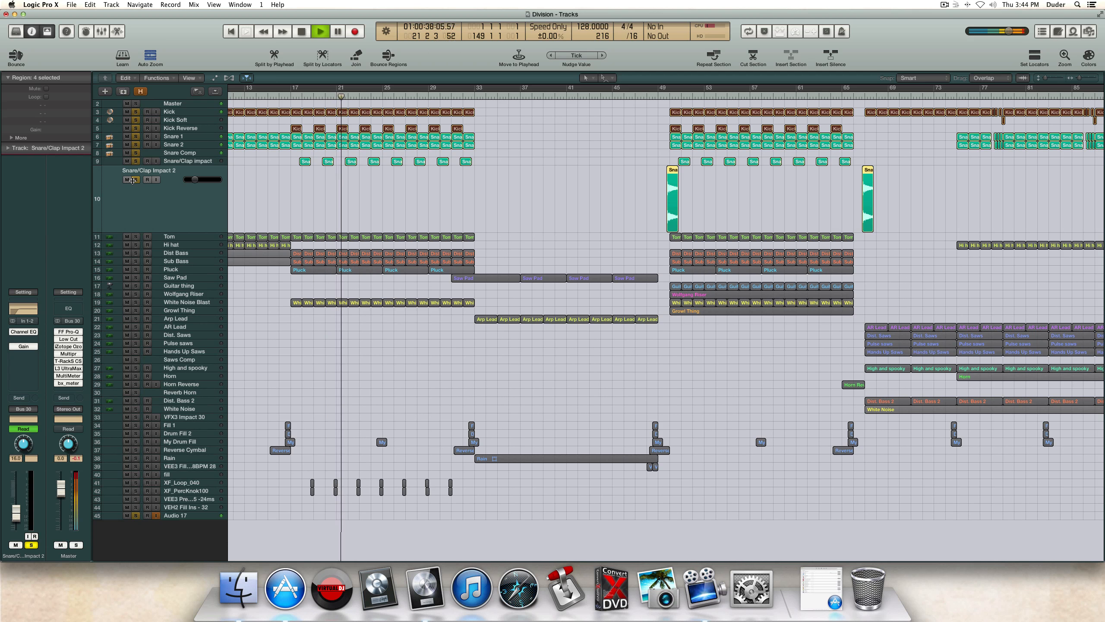
pyautogui.press('space')
# Step: Return to the project start and clear the track solos, leaving Snare/Clap Impact 2 soloed
pyautogui.hscroll(-5, 304, 196)
pyautogui.click(136, 236)
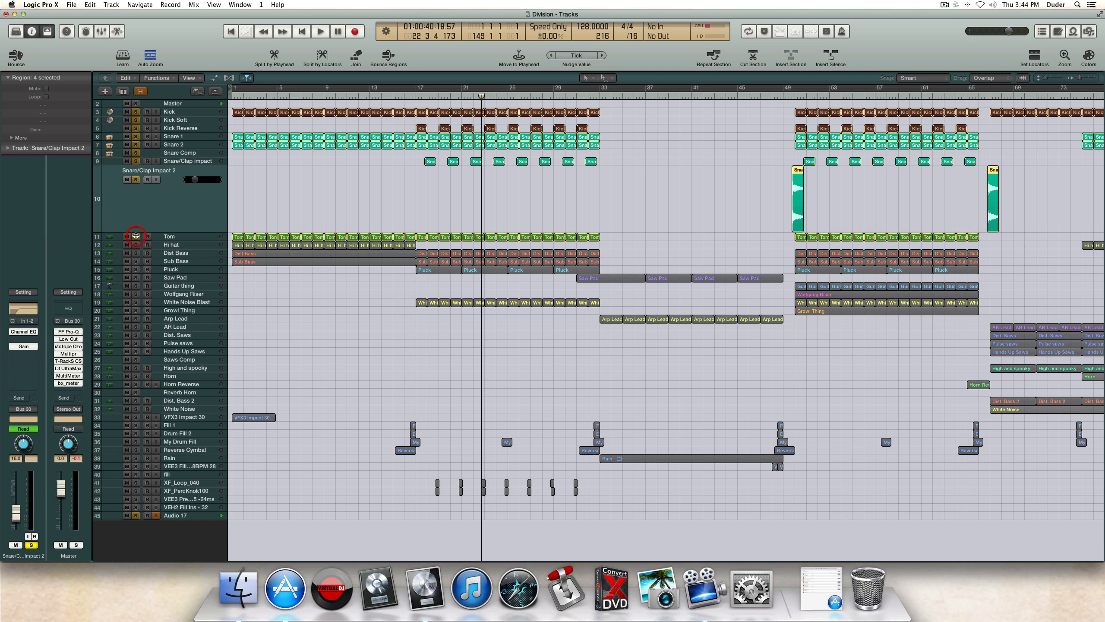
pyautogui.press('Return')
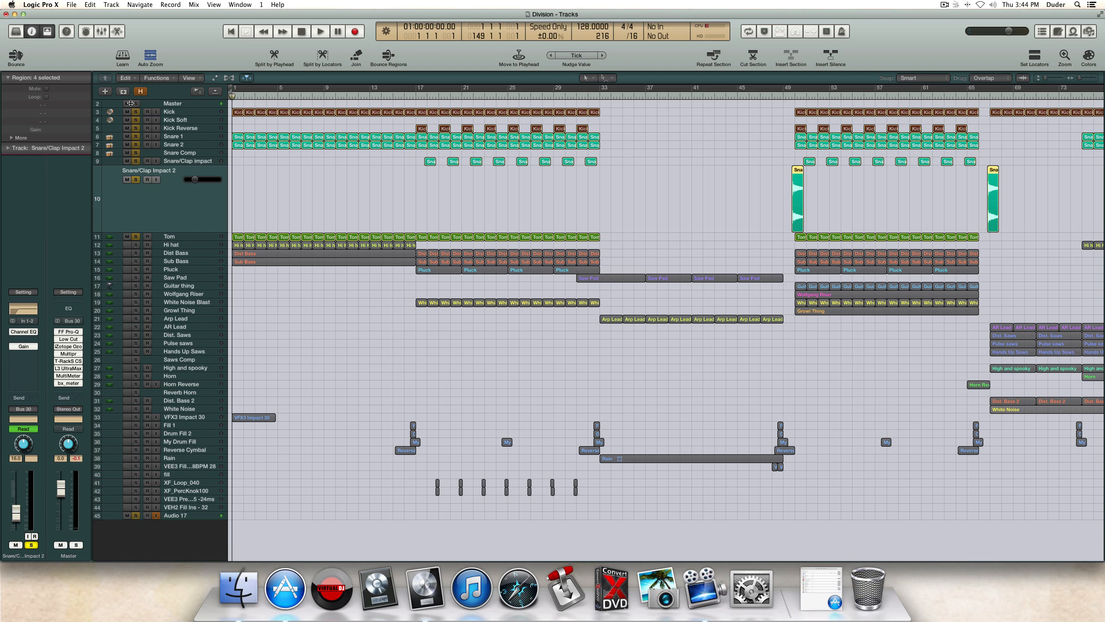
pyautogui.moveTo(134, 112); pyautogui.dragTo(132, 156)
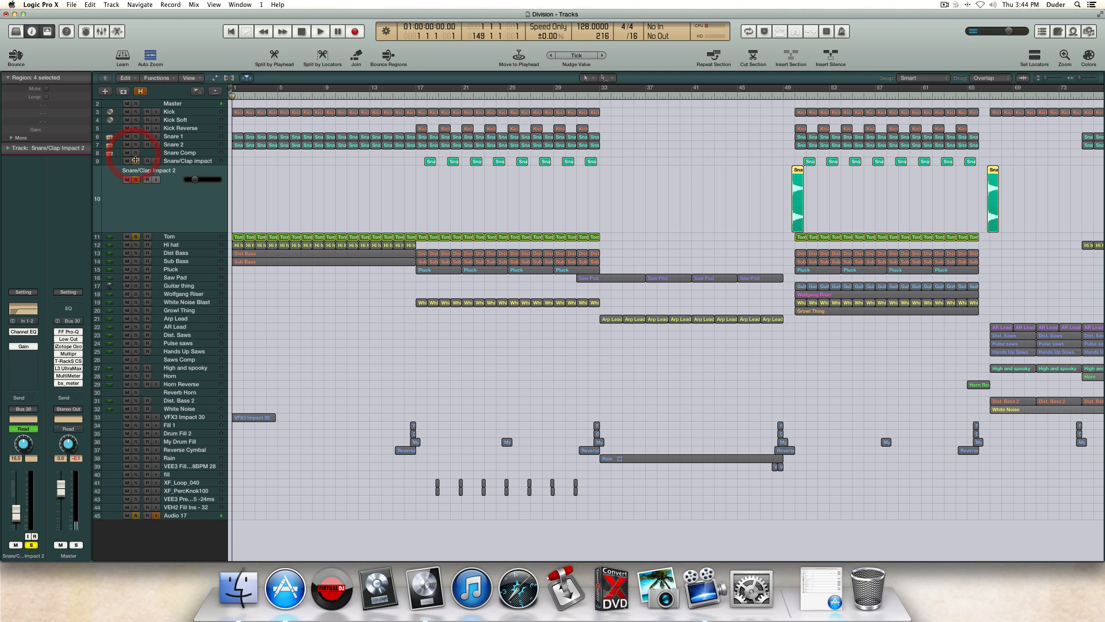
pyautogui.click(136, 161)
pyautogui.click(136, 236)
# Step: Audition the soloed Snare/Clap Impact 2 hit from bar 49
pyautogui.hscroll(5, 639, 222)
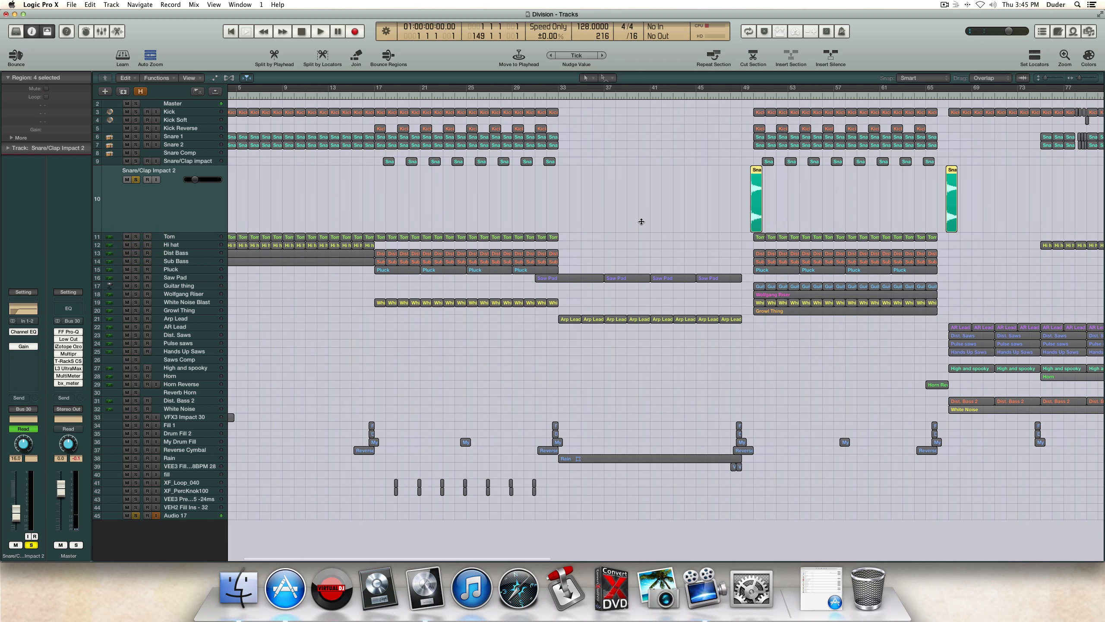
pyautogui.click(671, 91)
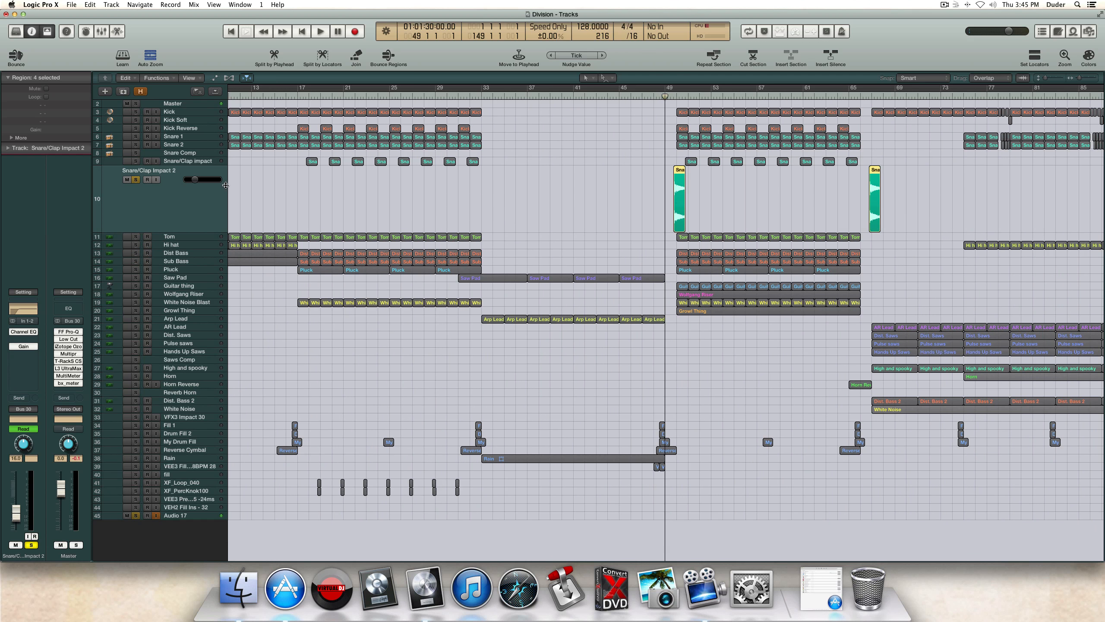
pyautogui.press('space')
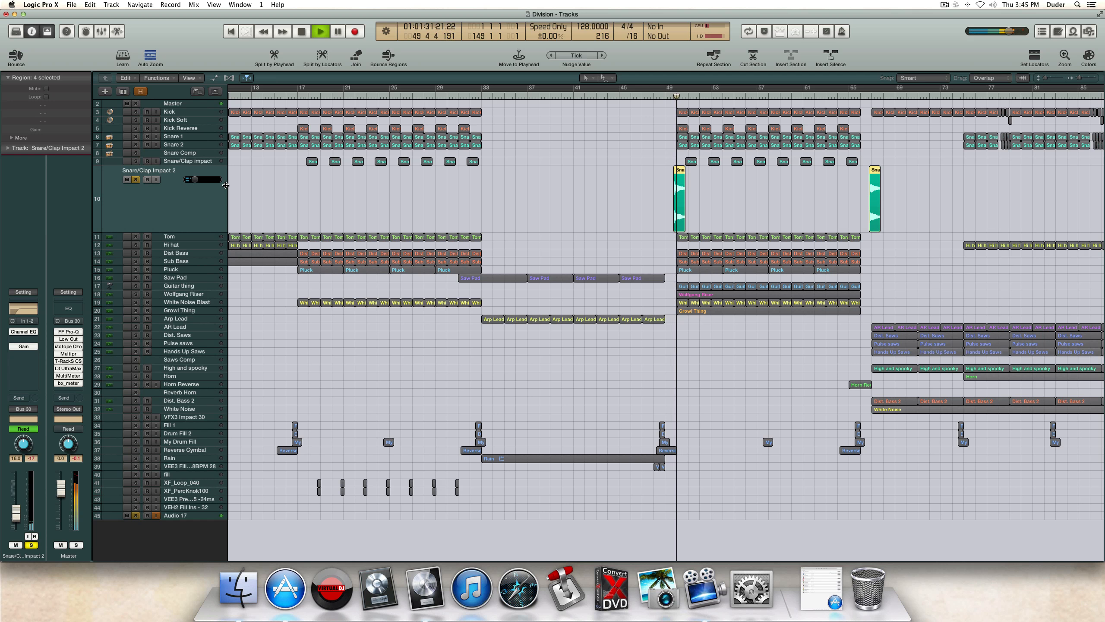
pyautogui.press('space')
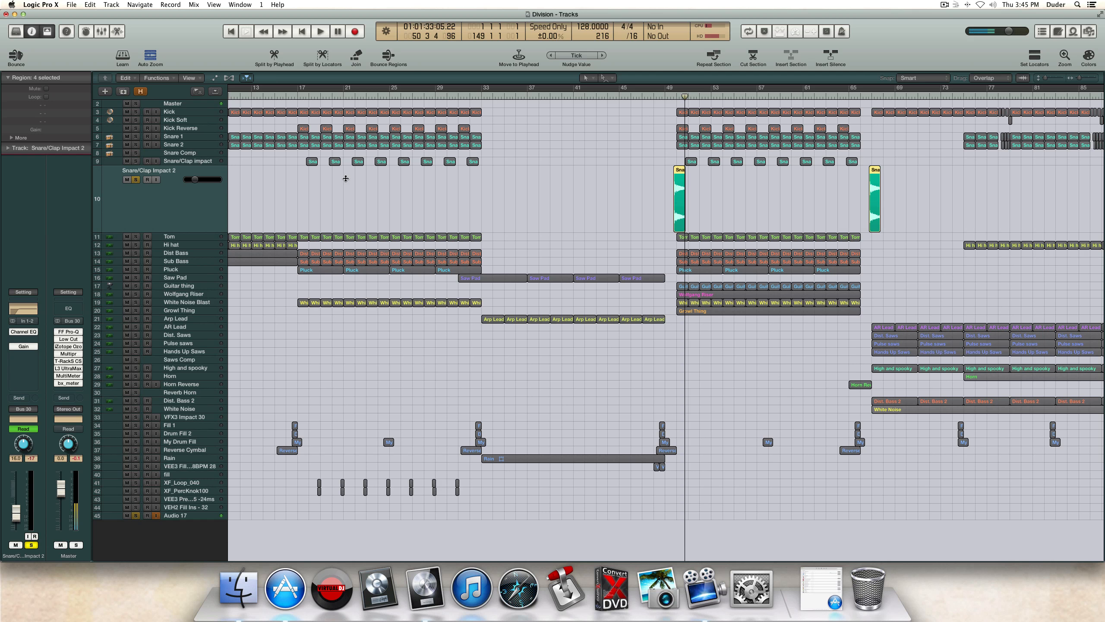
# Step: Compare the region placement on the Snare/Clap impact and Snare/Clap Impact 2 tracks, and deselect the regions
pyautogui.click(207, 162)
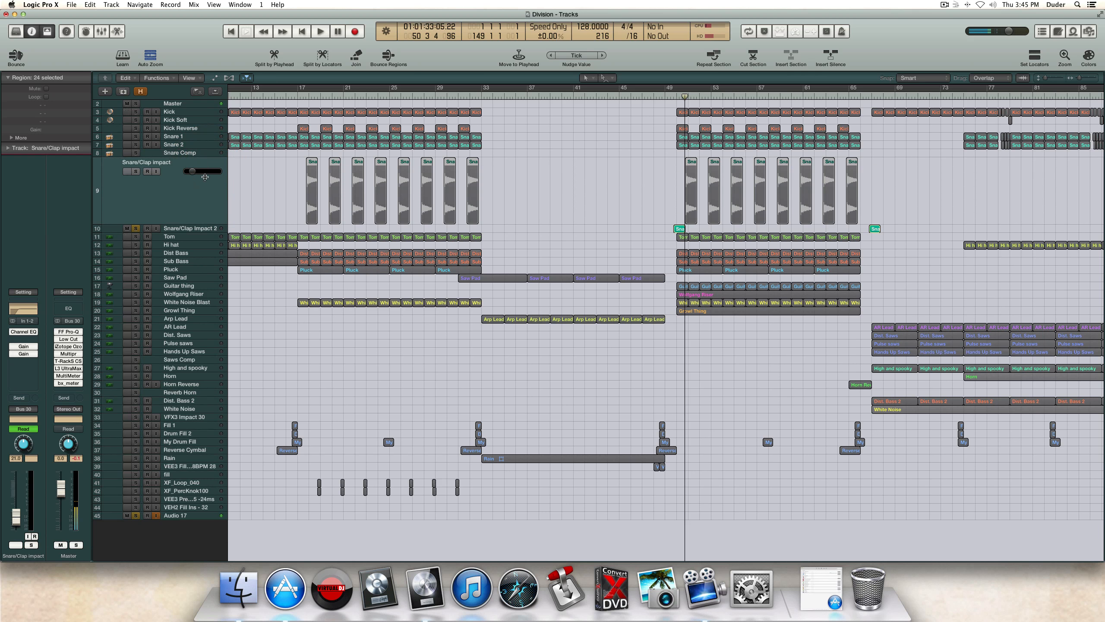
pyautogui.click(205, 229)
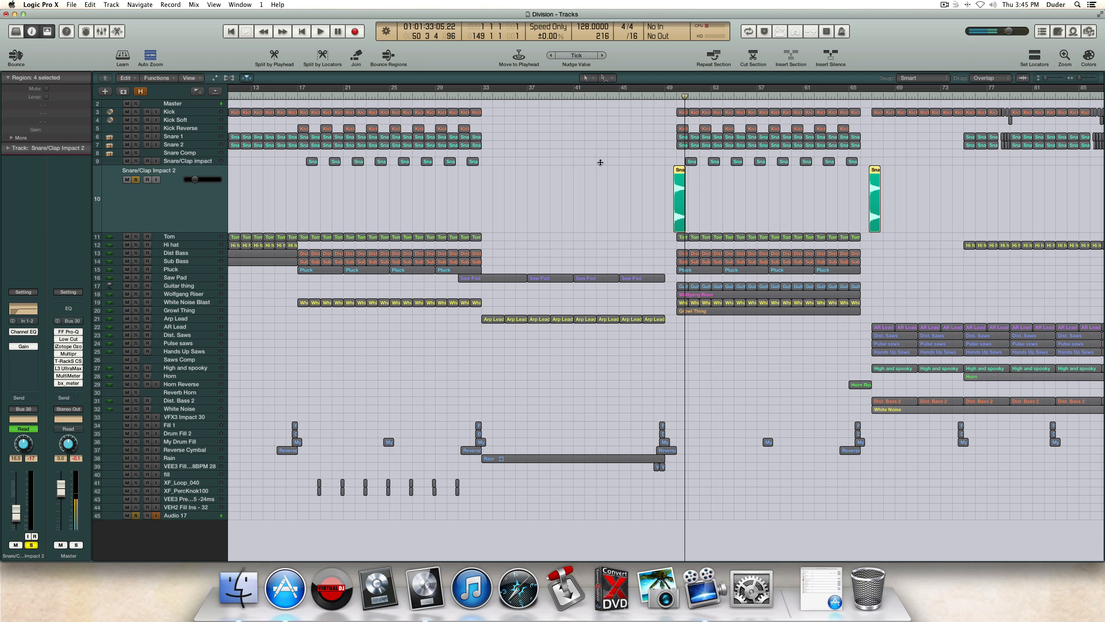
pyautogui.click(169, 160)
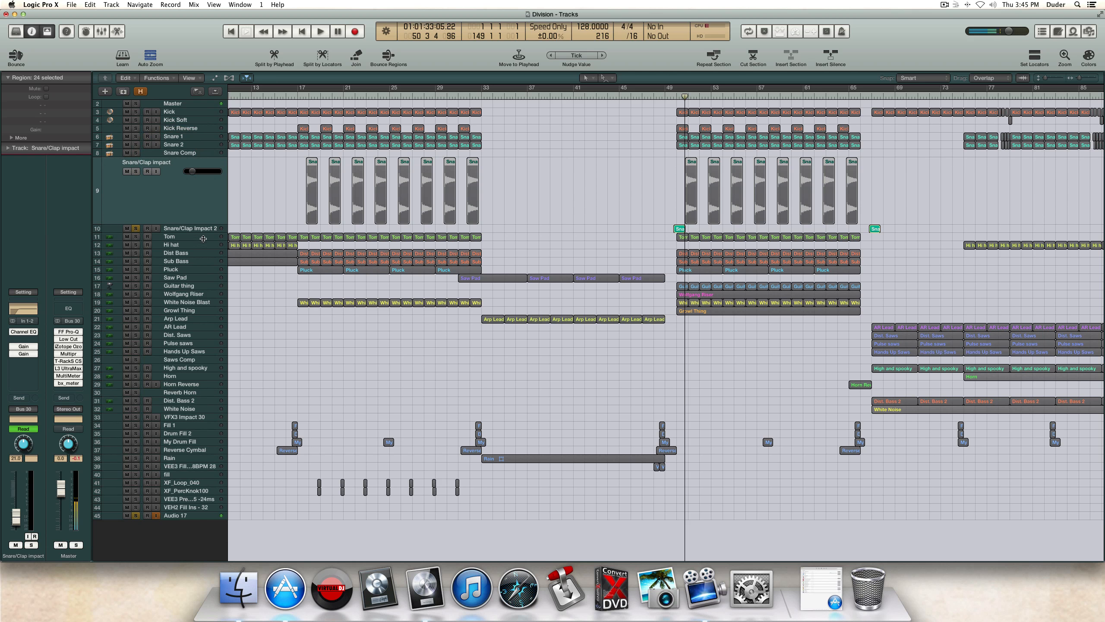
pyautogui.click(174, 229)
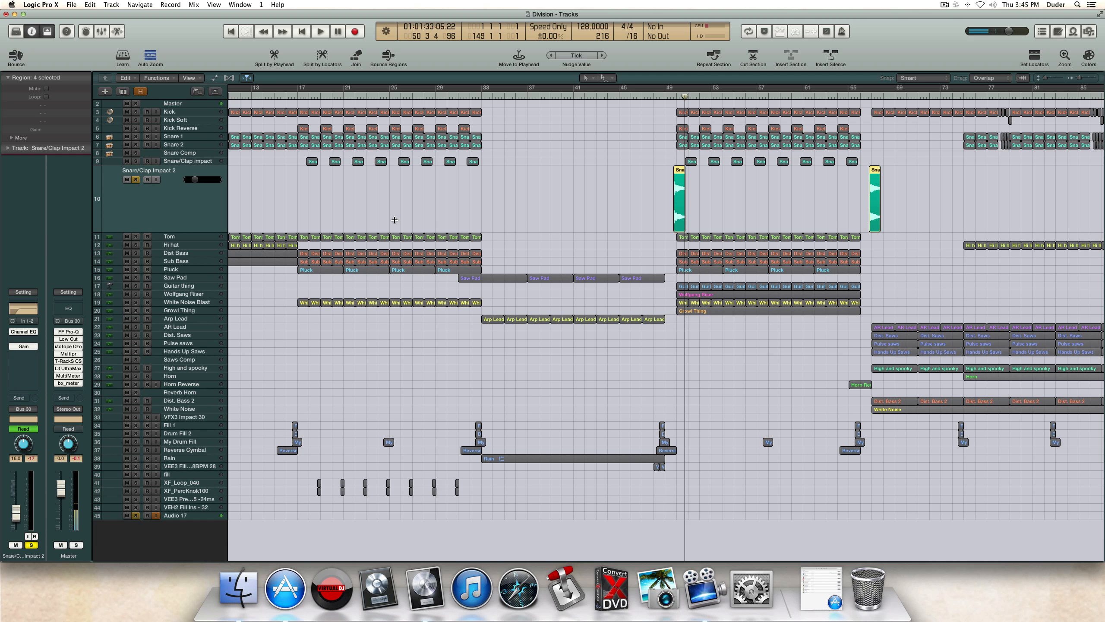
pyautogui.click(405, 209)
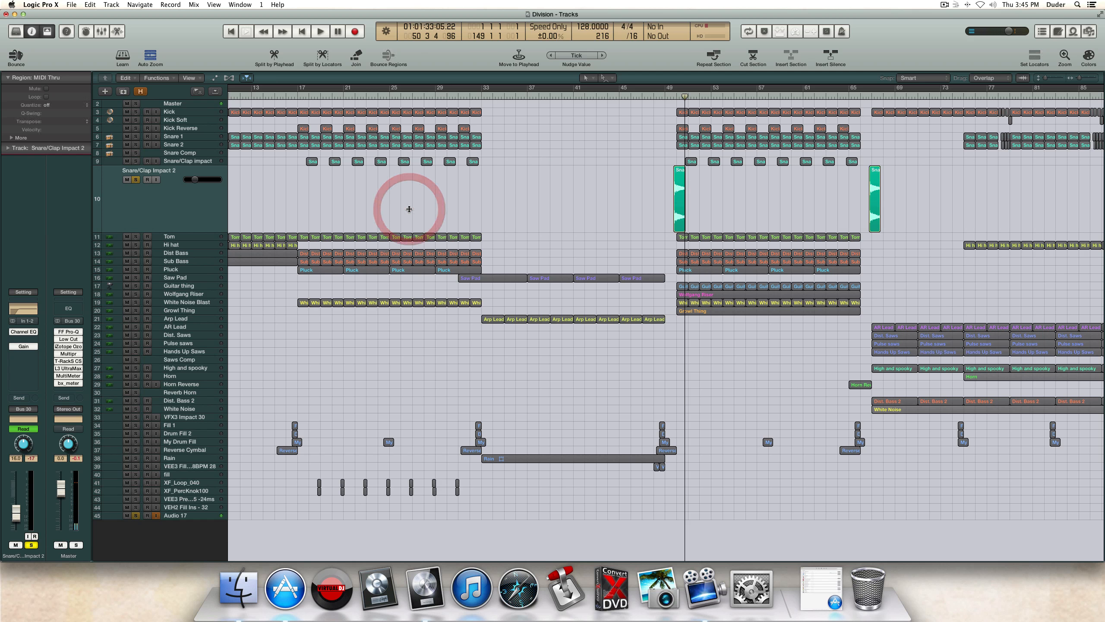
# Step: Switch the solo from Snare/Clap Impact 2 to Tom, select the Tom track, and play it from the project start
pyautogui.press('Return')
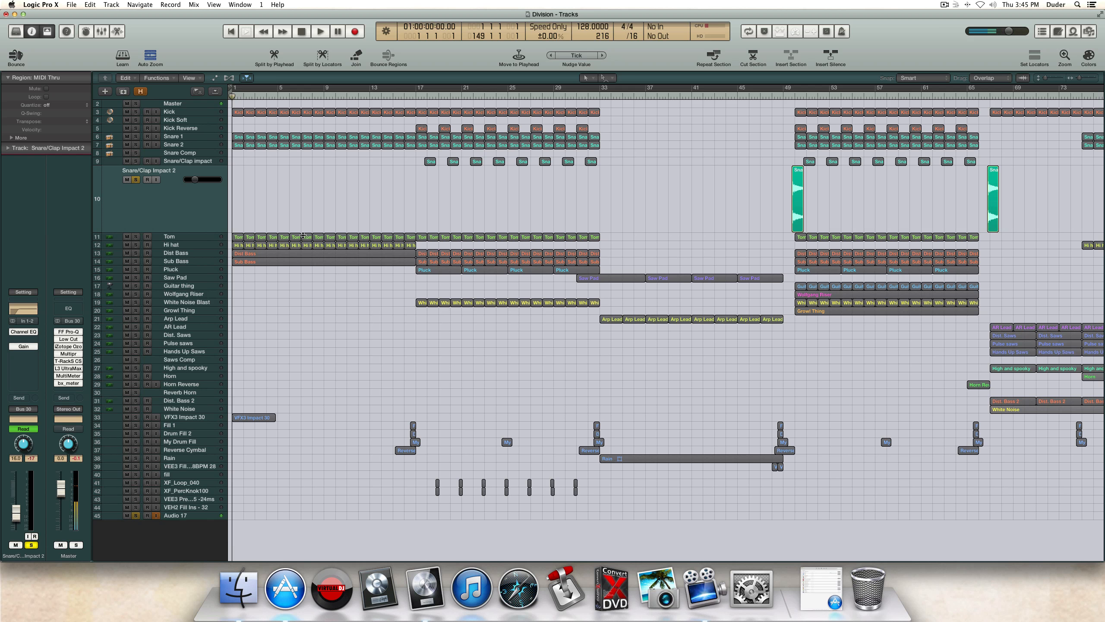
pyautogui.click(136, 180)
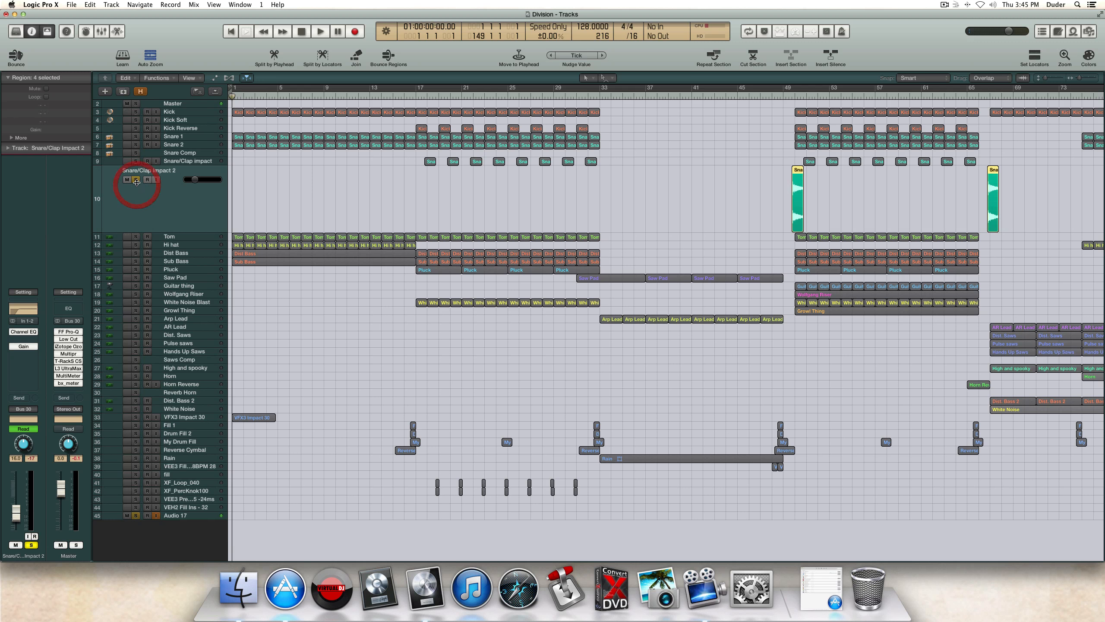
pyautogui.click(136, 238)
pyautogui.press('Return')
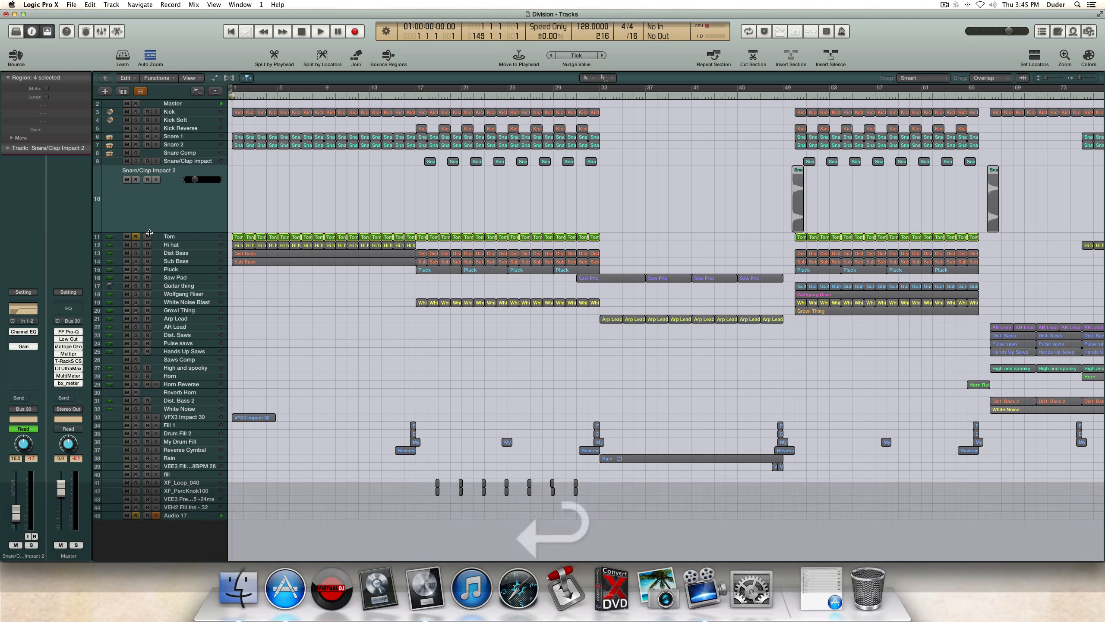
pyautogui.click(150, 233)
pyautogui.press('space')
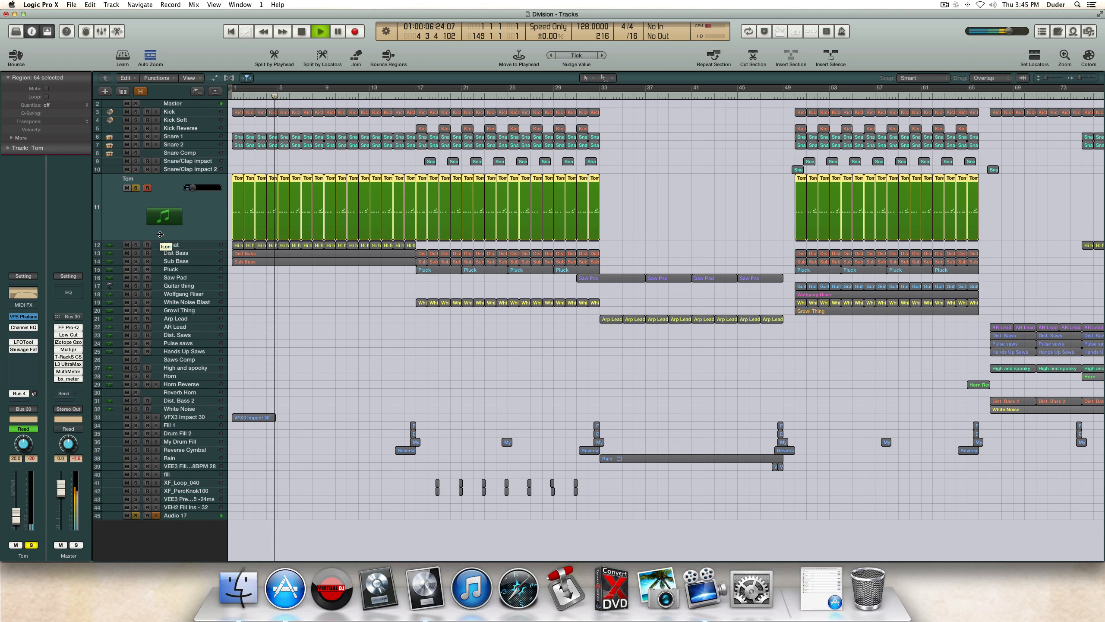
# Step: Stop playback, open the first four Tom regions in the Piano Roll, and play them from the project start
pyautogui.press('space')
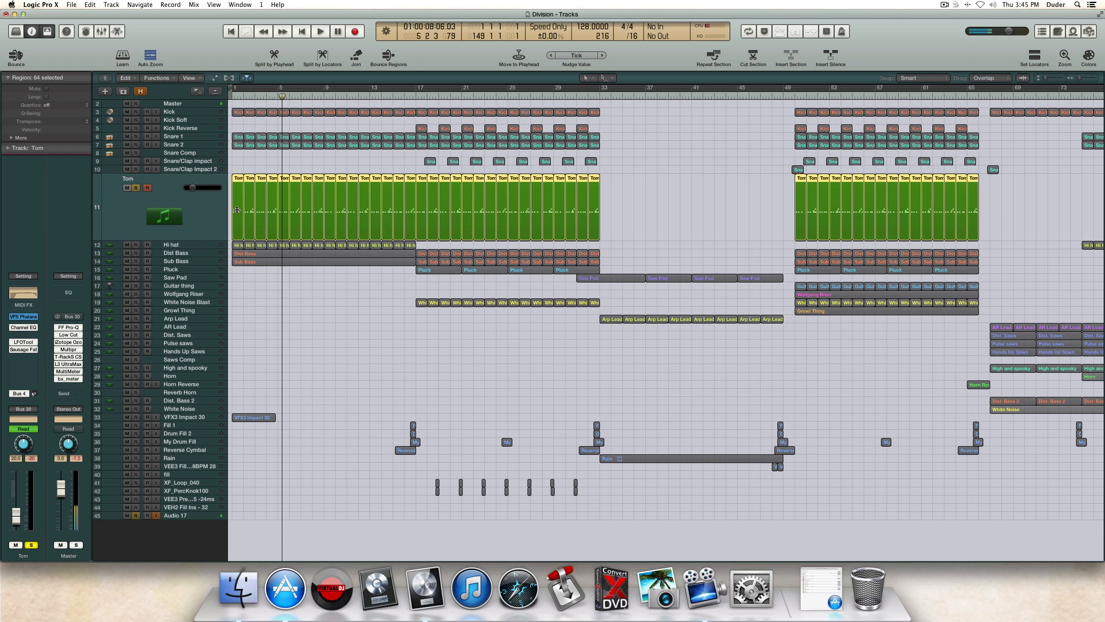
pyautogui.moveTo(234, 164); pyautogui.dragTo(269, 191)
pyautogui.press('p')
pyautogui.press('Return')
pyautogui.press('space')
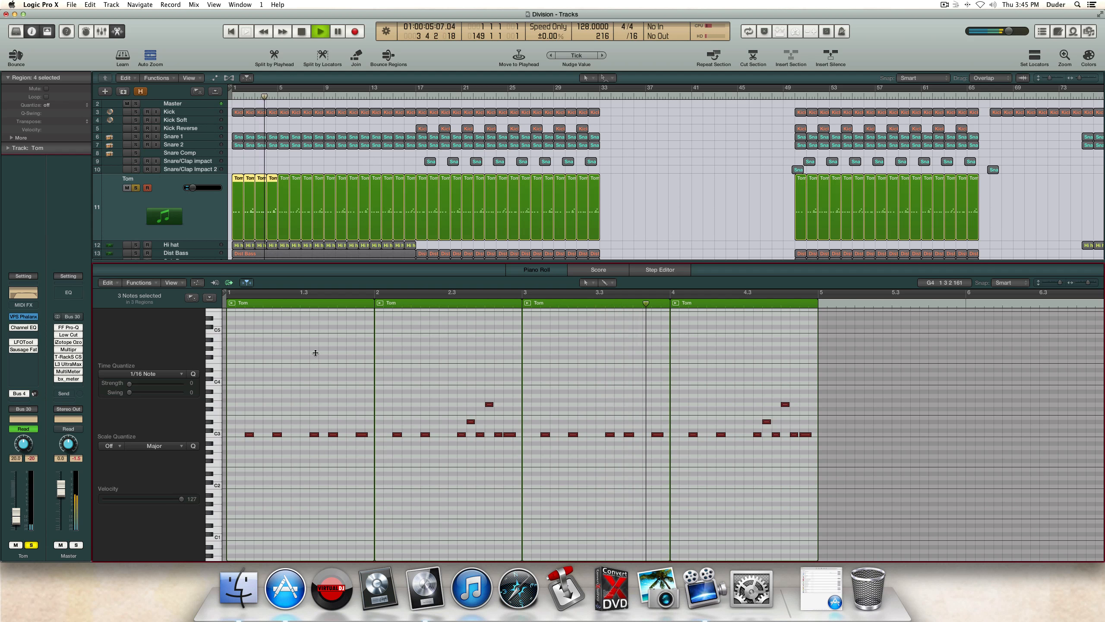
# Step: Open the Tom track's VPS Phalanx instrument and audition its layered samples from the project start
pyautogui.click(23, 317)
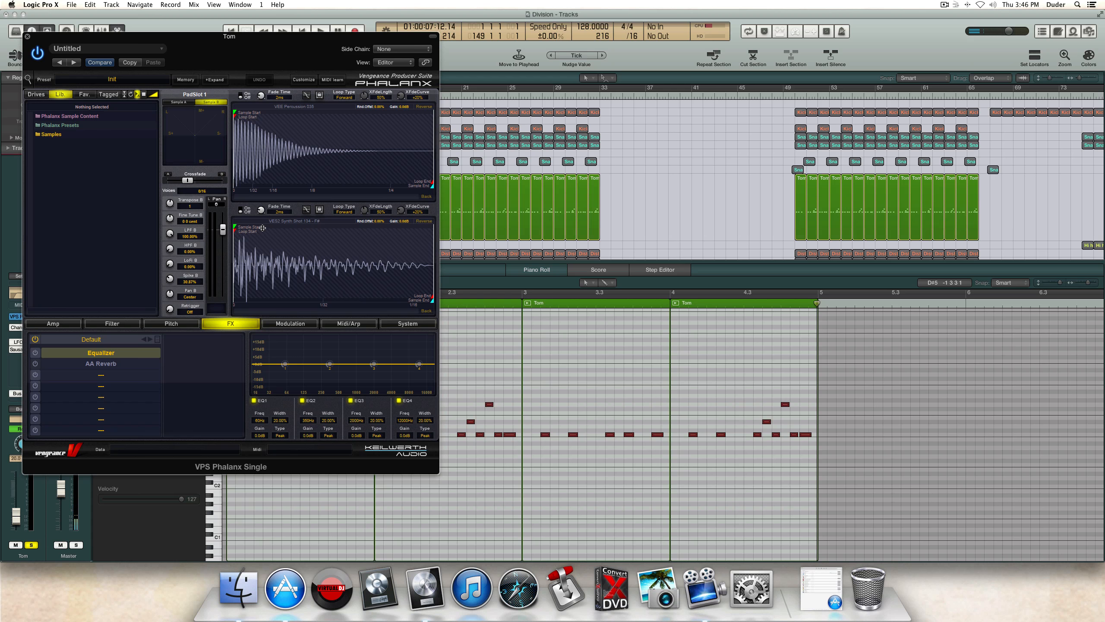
pyautogui.press('Return')
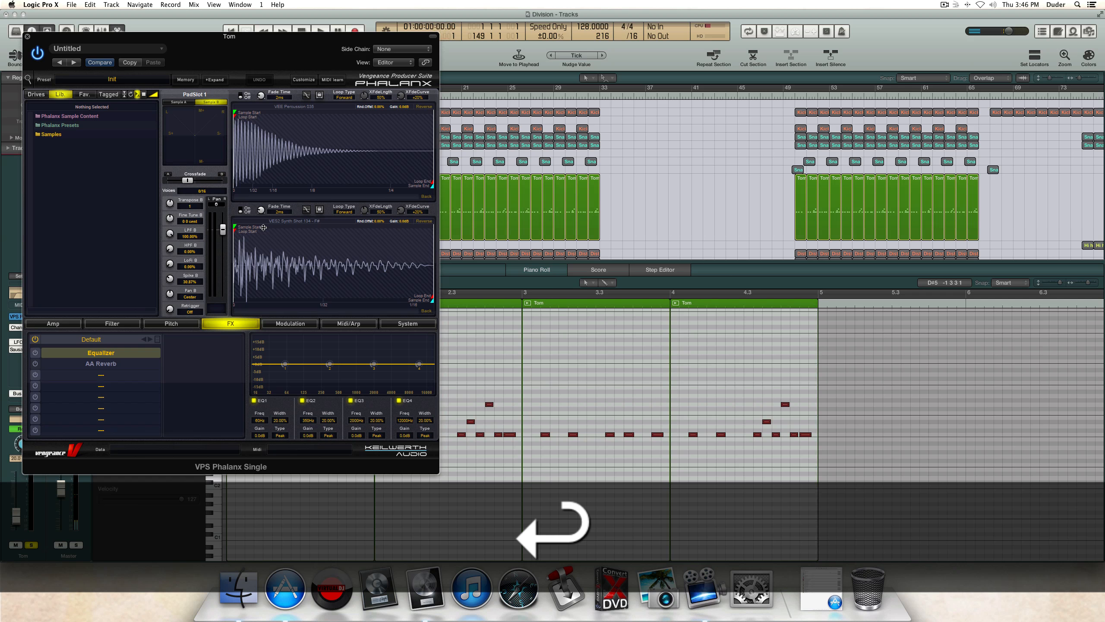
pyautogui.press('space')
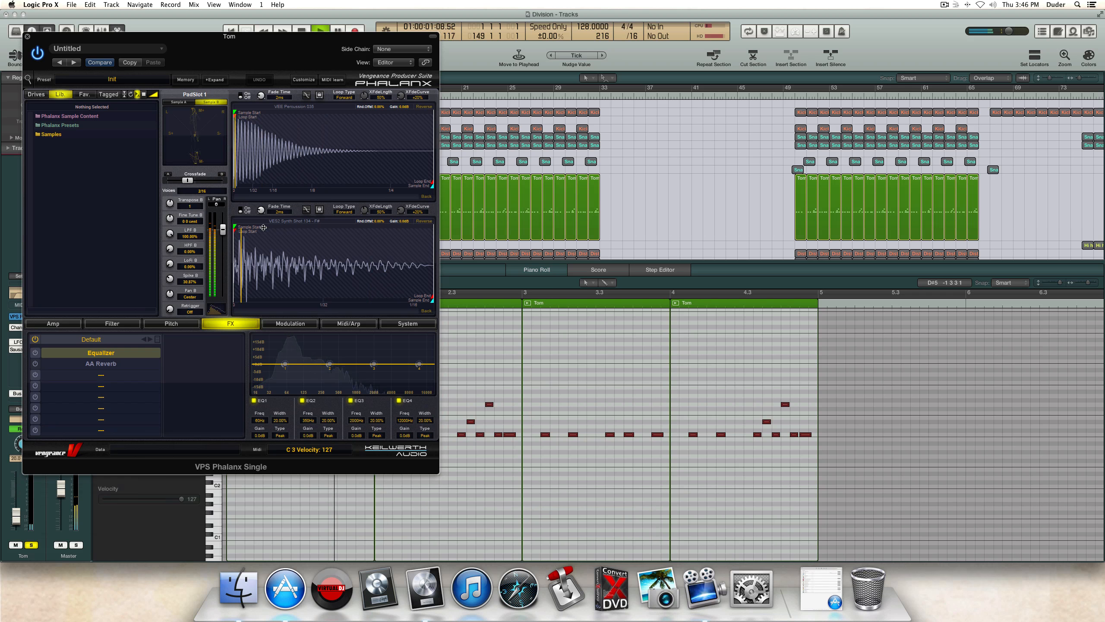
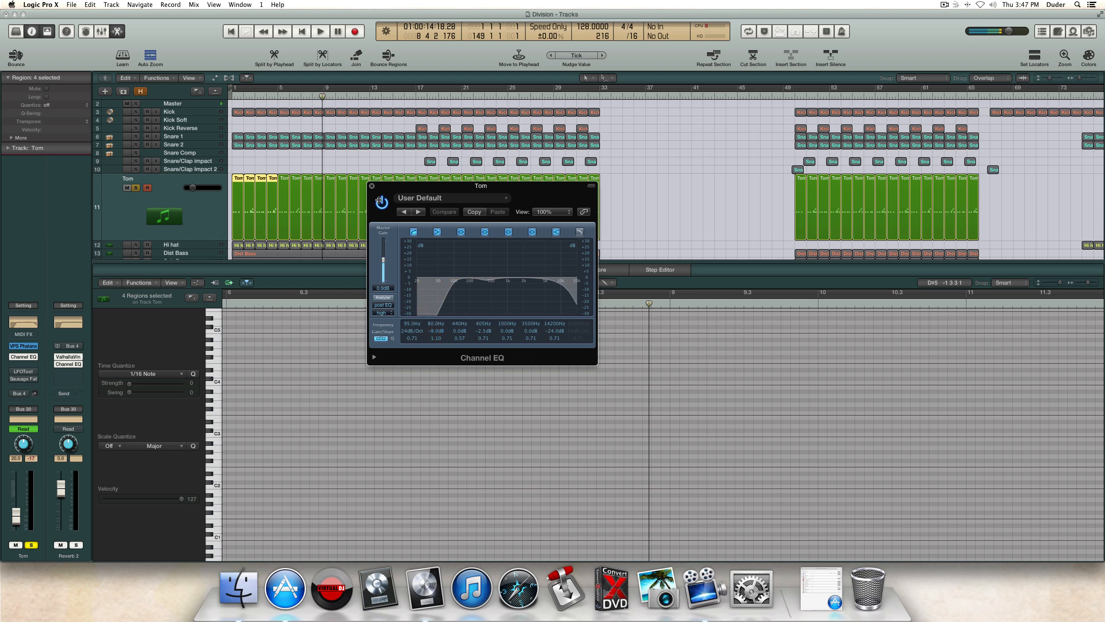
# Step: Audition the Tom with its Channel EQ bypassed, then re-enable the EQ and close its window
pyautogui.scroll(-3, 254, 202)
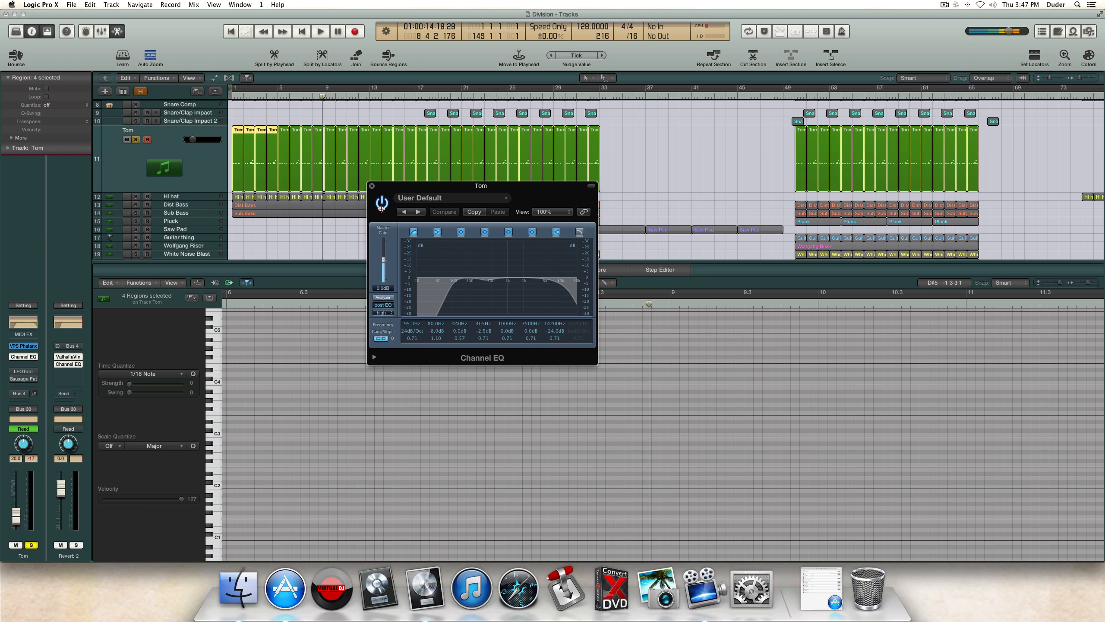
pyautogui.click(381, 203)
pyautogui.press('space')
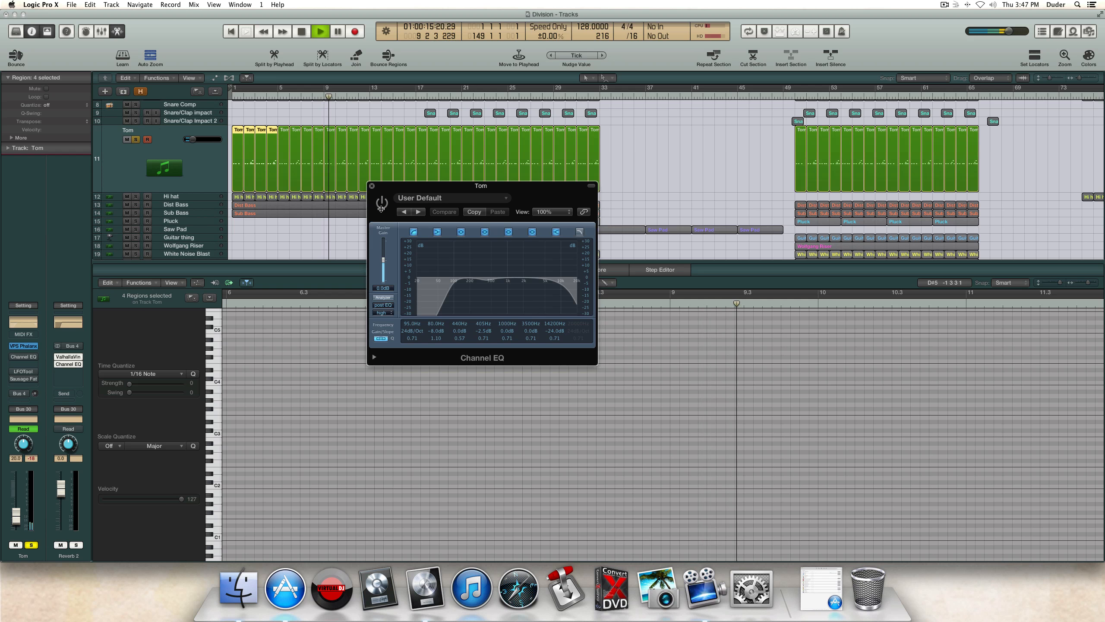
pyautogui.press('space')
pyautogui.click(382, 204)
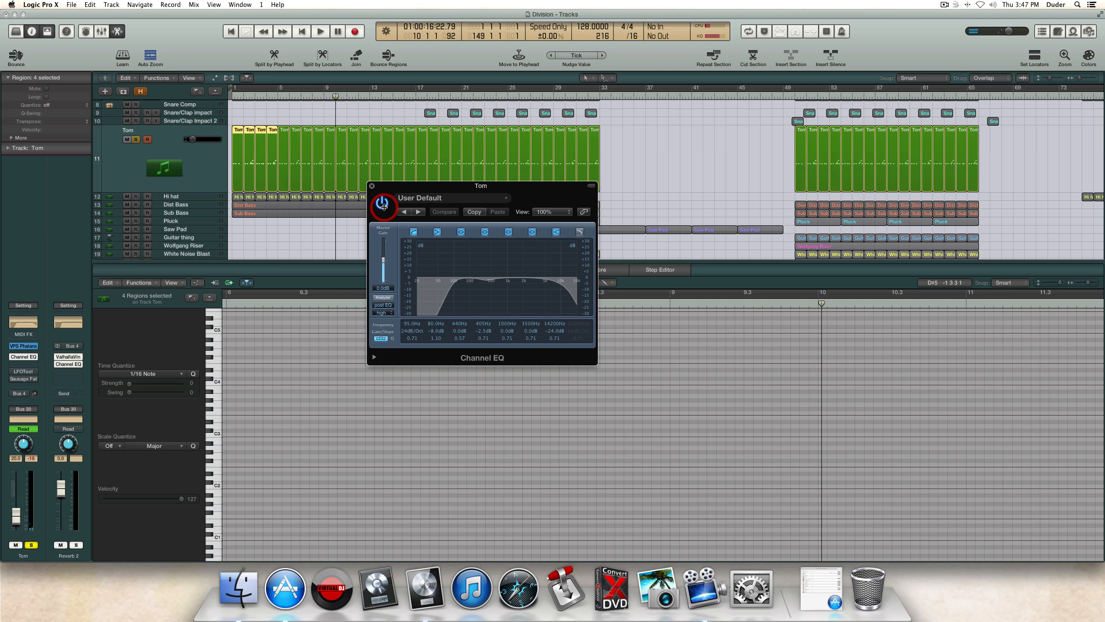
pyautogui.moveTo(372, 209); pyautogui.dragTo(349, 212)
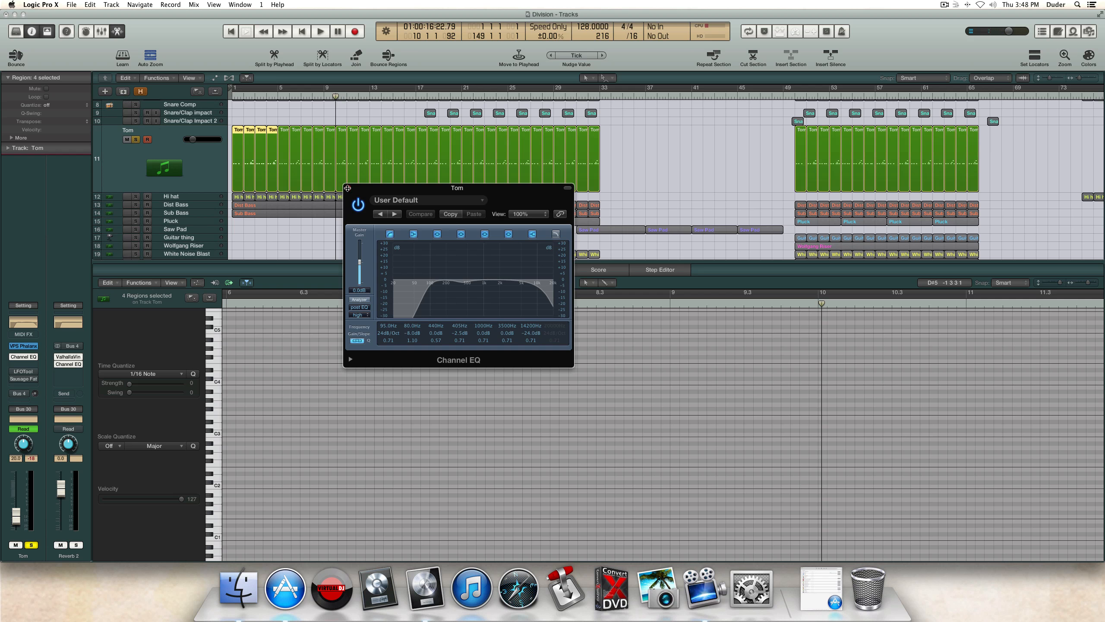
pyautogui.click(347, 187)
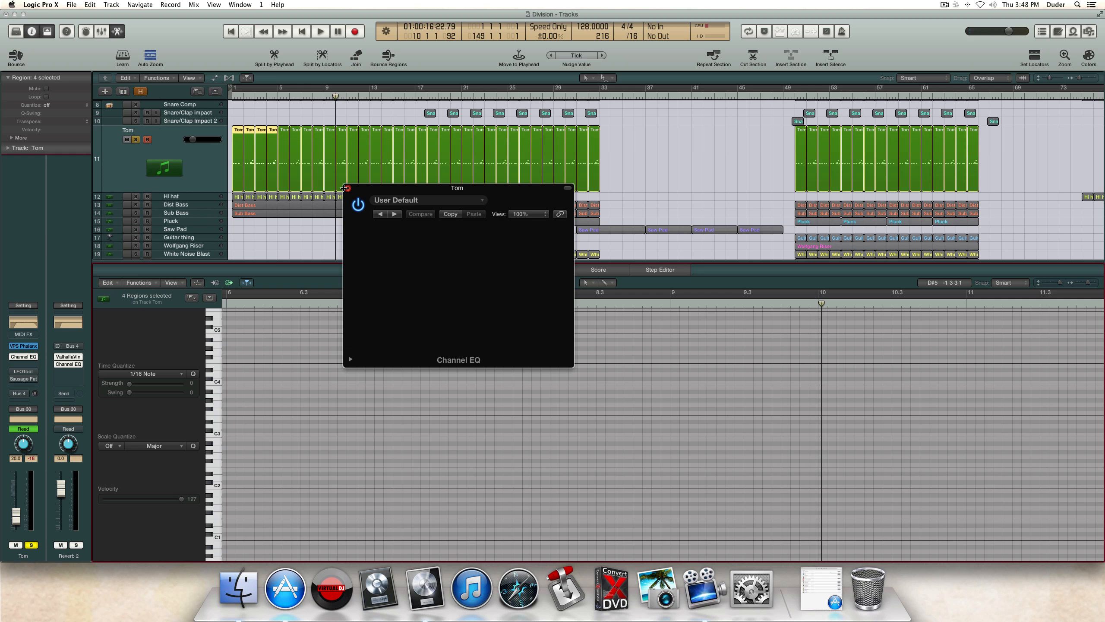
# Step: Enable LFOTool on the Tom and compare the part with it on and off from the project start
pyautogui.click(22, 370)
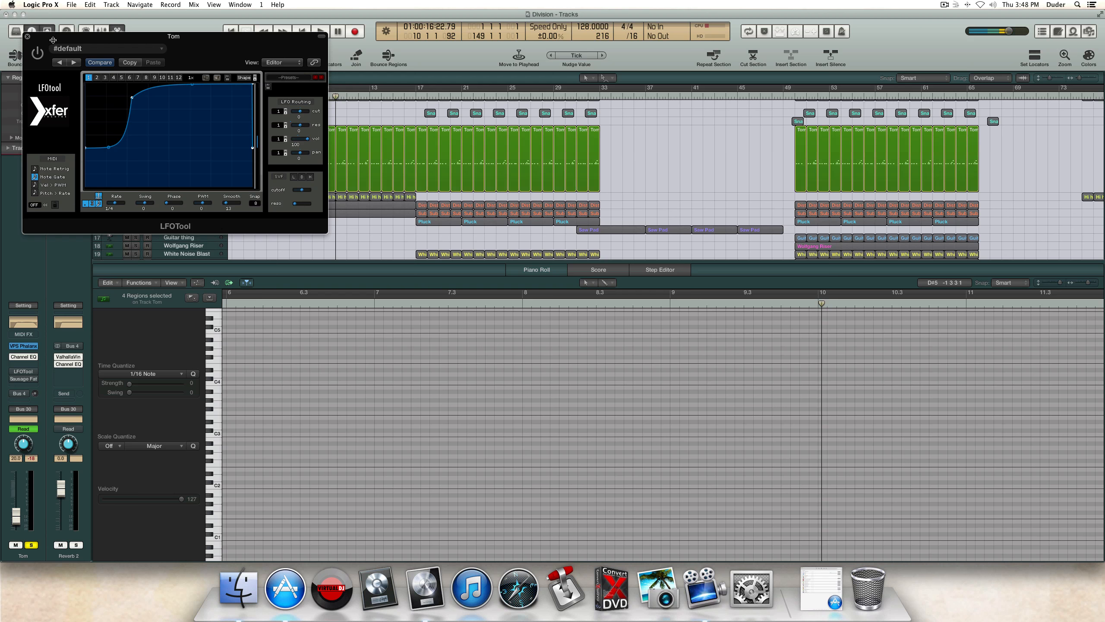
pyautogui.moveTo(54, 35); pyautogui.dragTo(290, 155)
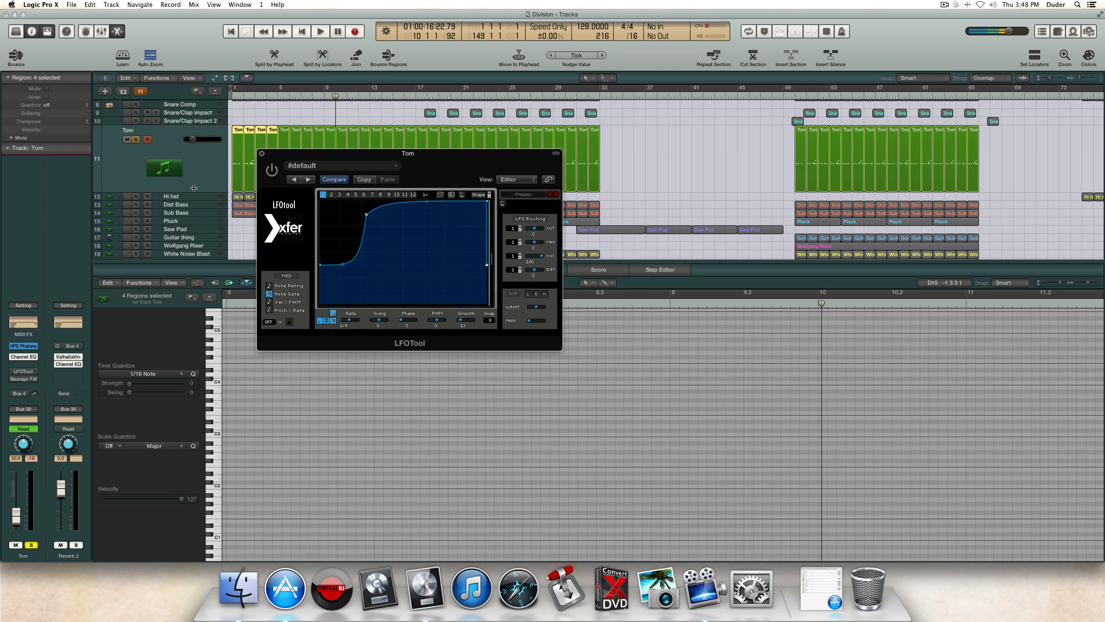
pyautogui.click(272, 170)
pyautogui.press('Return')
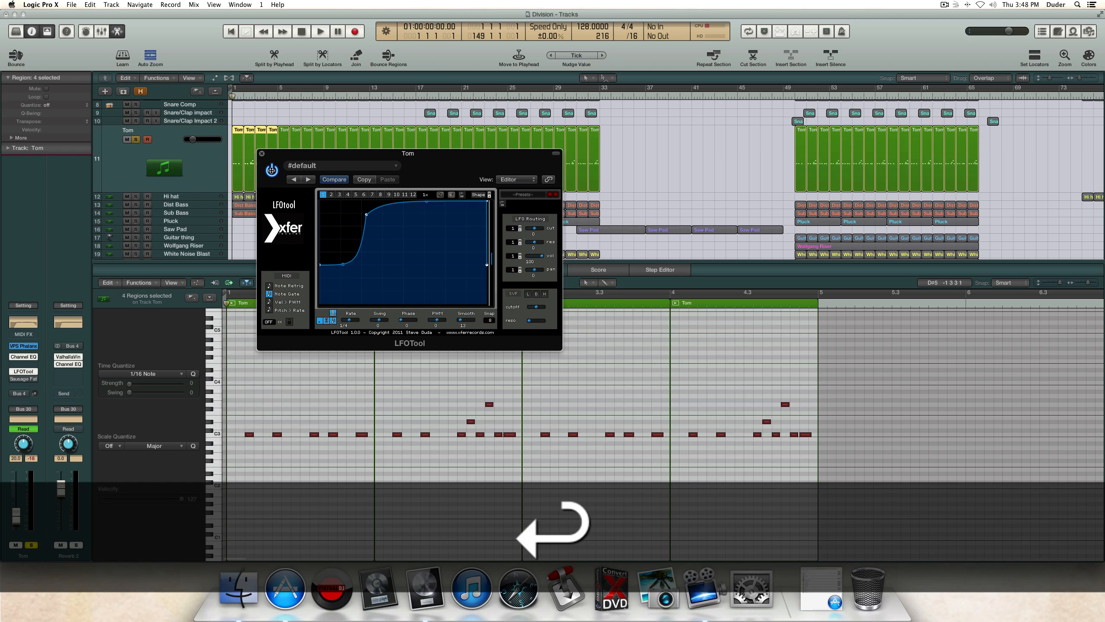
pyautogui.press('space')
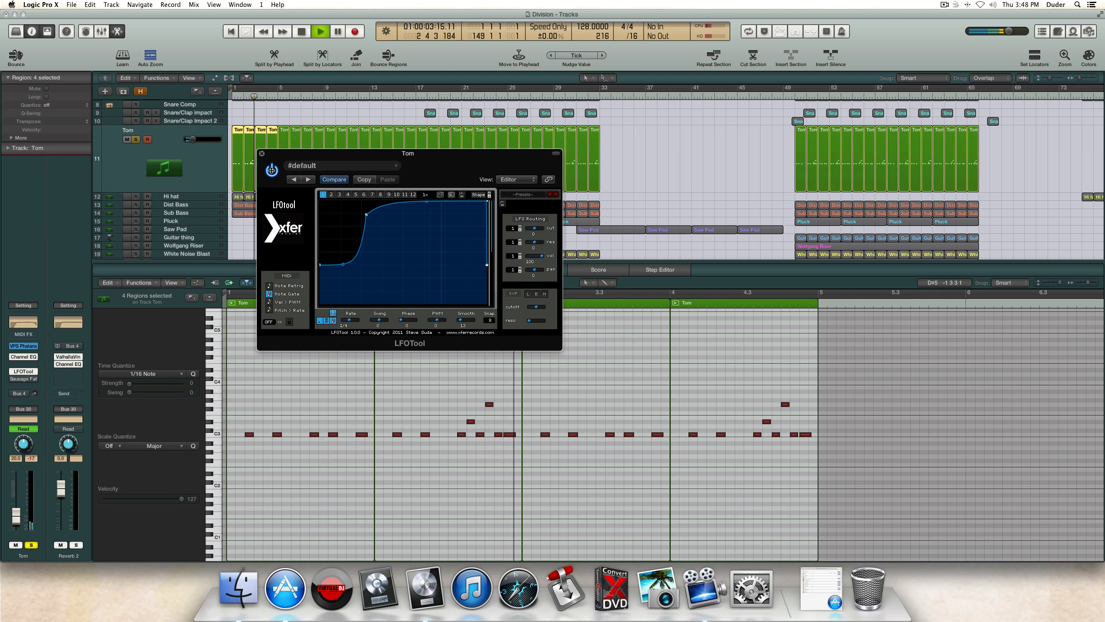
pyautogui.click(272, 170)
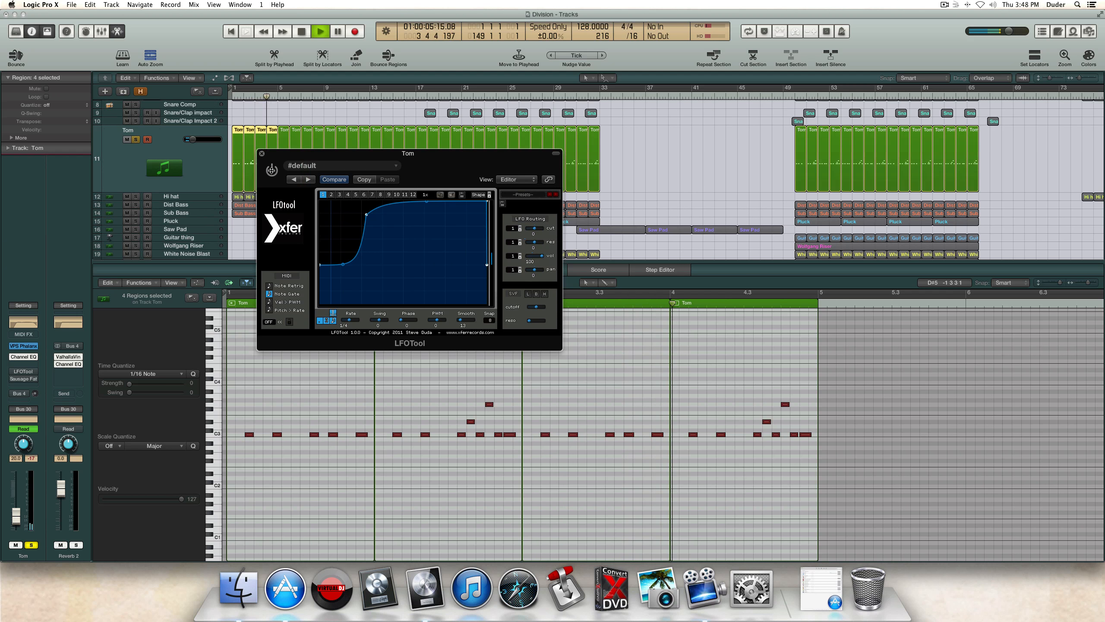
pyautogui.click(271, 170)
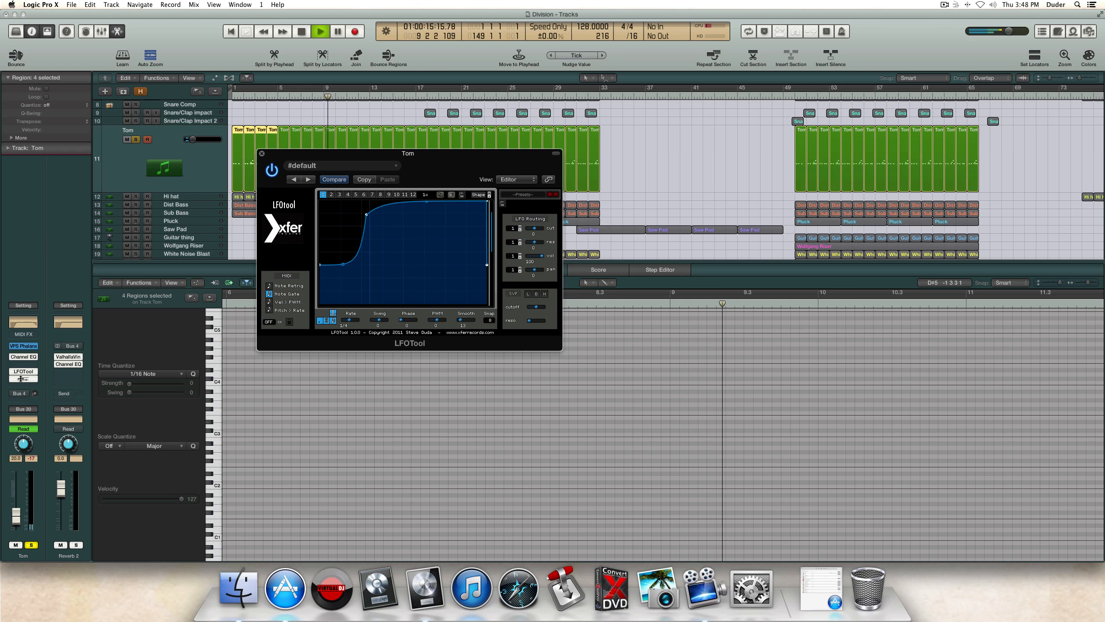
# Step: Enable Sausage Fattener on the Tom, and close the Sausage Fattener and LFOTool windows
pyautogui.click(20, 379)
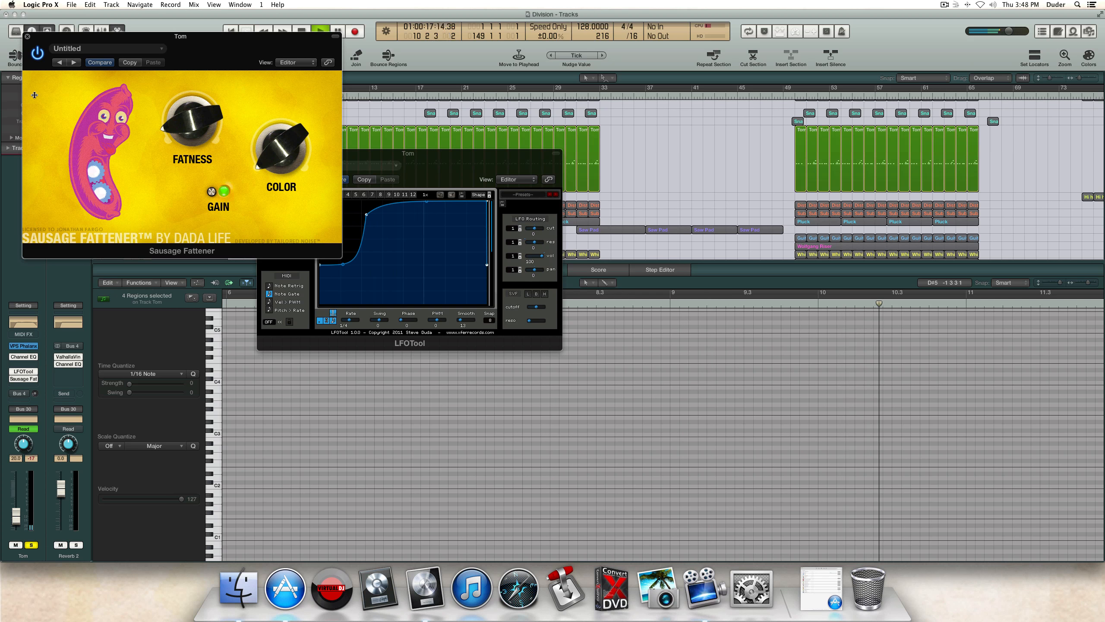
pyautogui.click(37, 53)
pyautogui.click(27, 36)
pyautogui.click(261, 155)
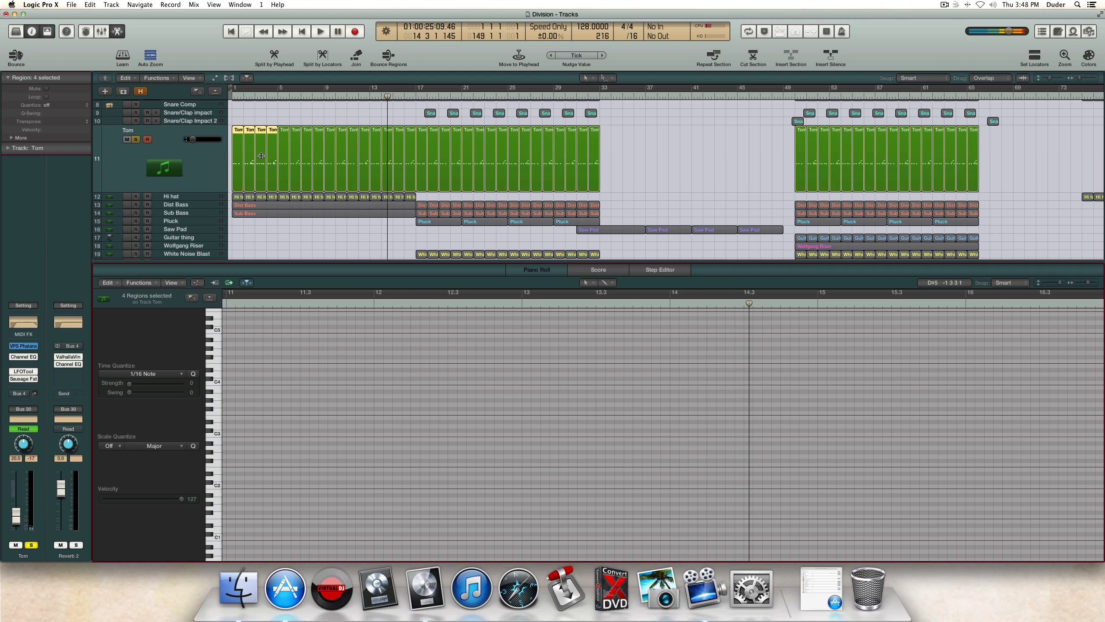
# Step: Enable the Tom's Bus 4 reverb send, audition the part from the project start, and return to bar 1
pyautogui.press('Return')
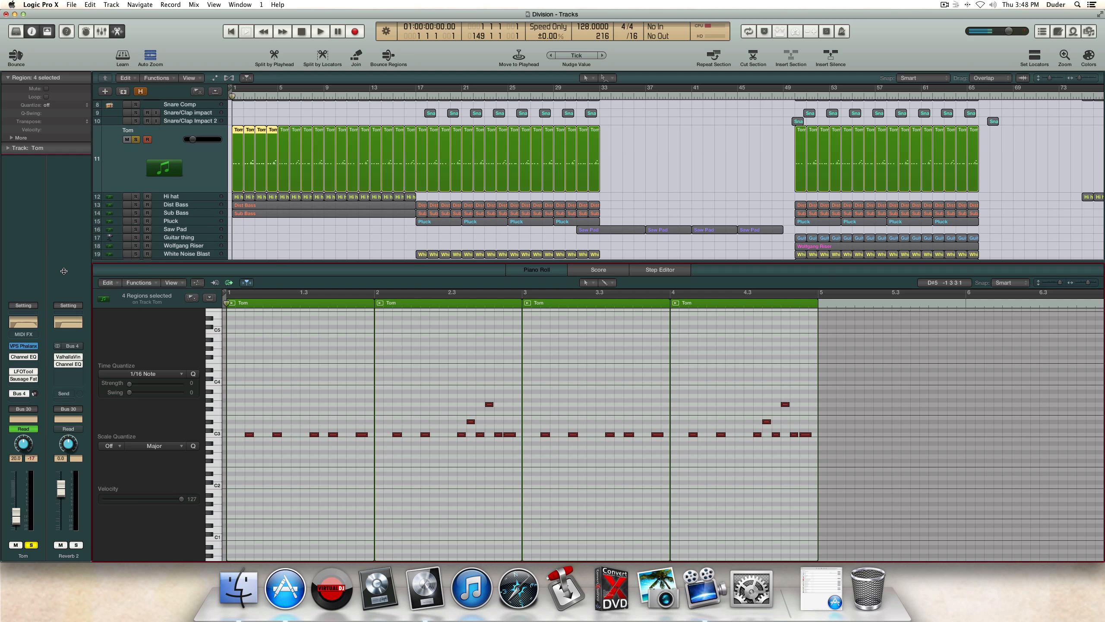
pyautogui.press('space')
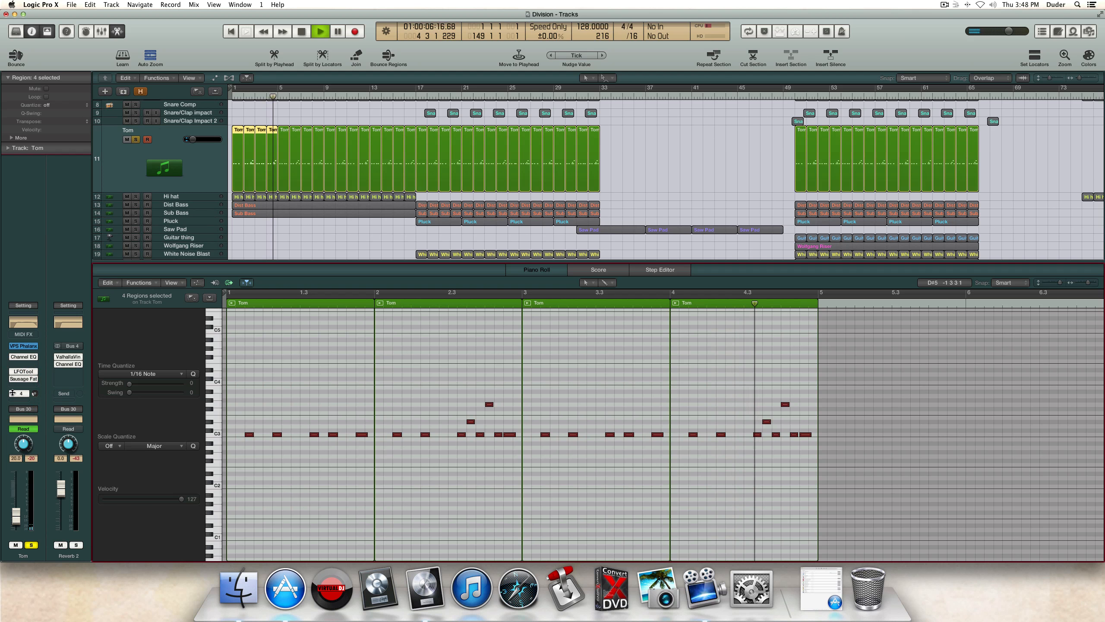
pyautogui.press('space')
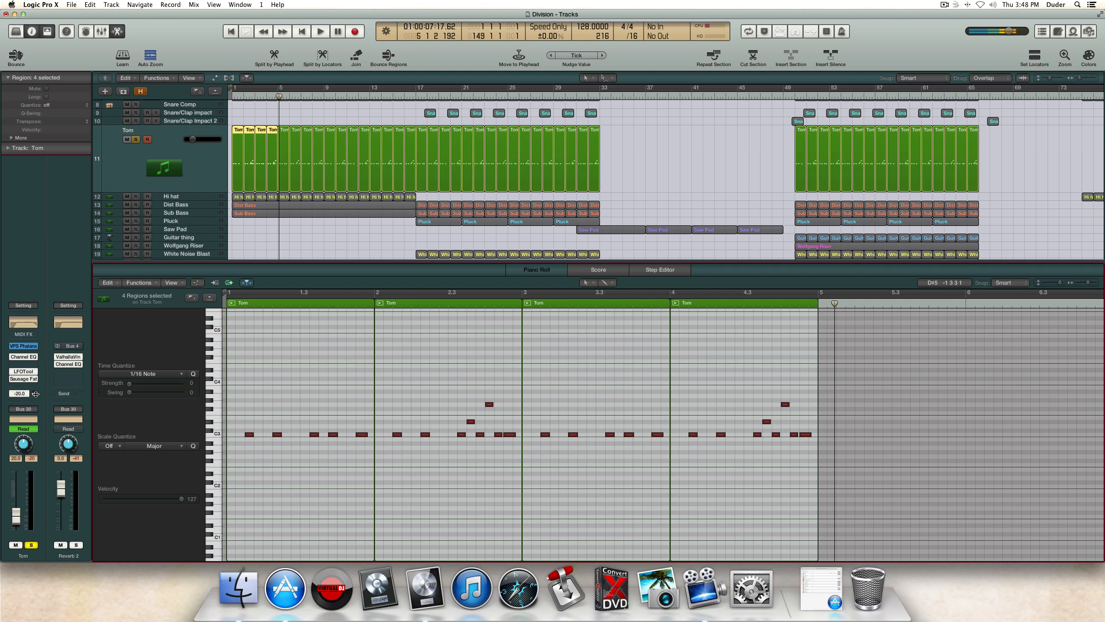
pyautogui.press('Return')
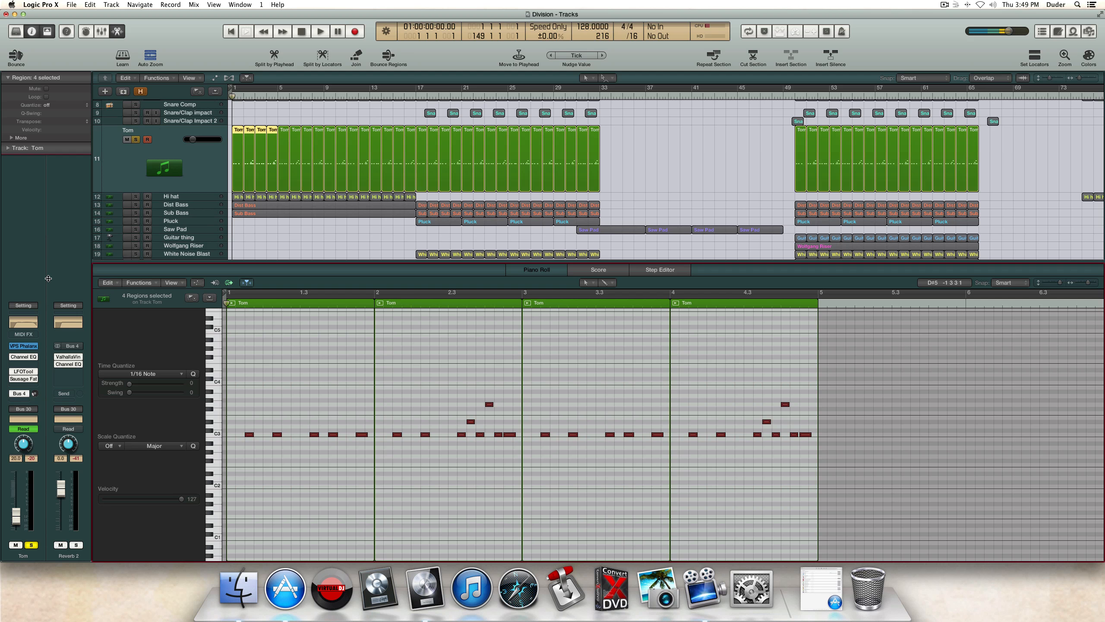
# Step: Close the Piano Roll, deselect the regions, and compare the Tom with and without its Bus 4 send
pyautogui.press('p')
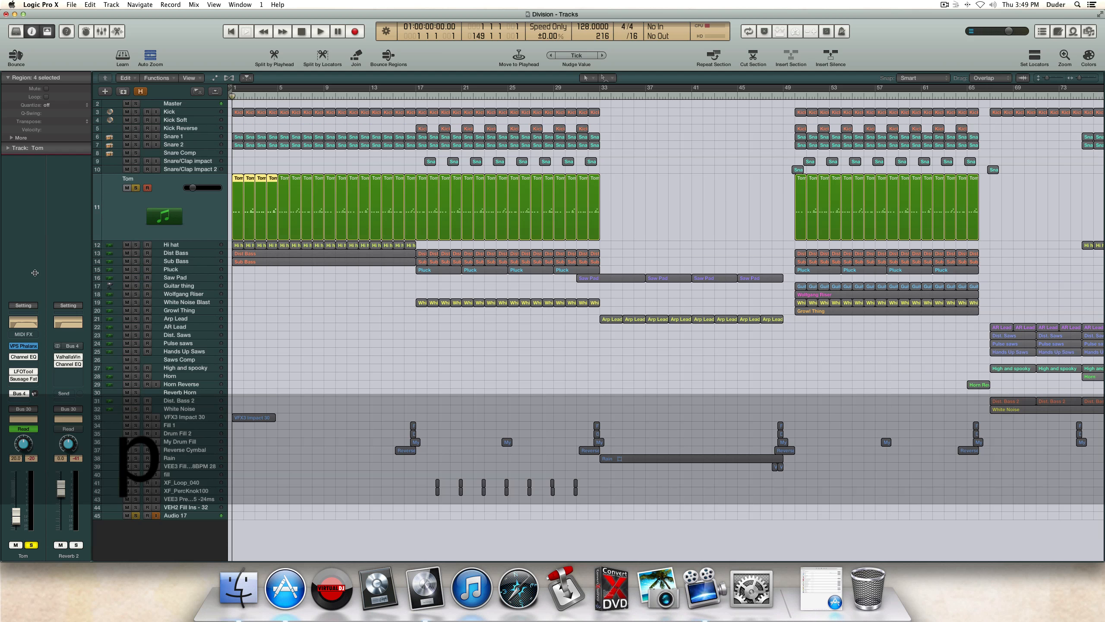
pyautogui.click(240, 348)
pyautogui.press('space')
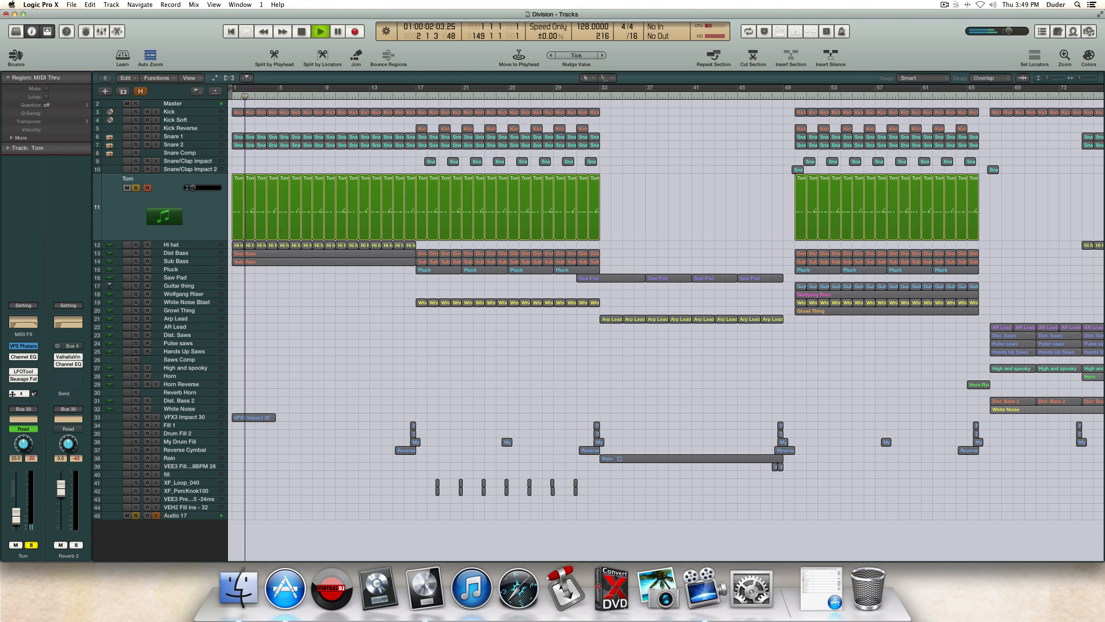
pyautogui.click(12, 394)
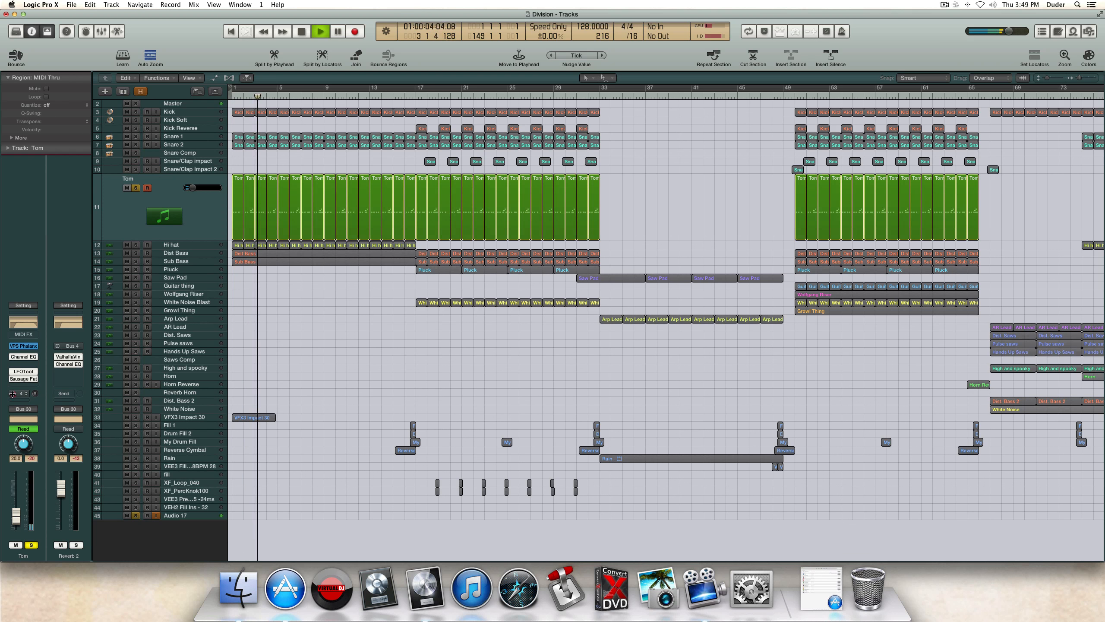
pyautogui.click(12, 394)
pyautogui.press('space')
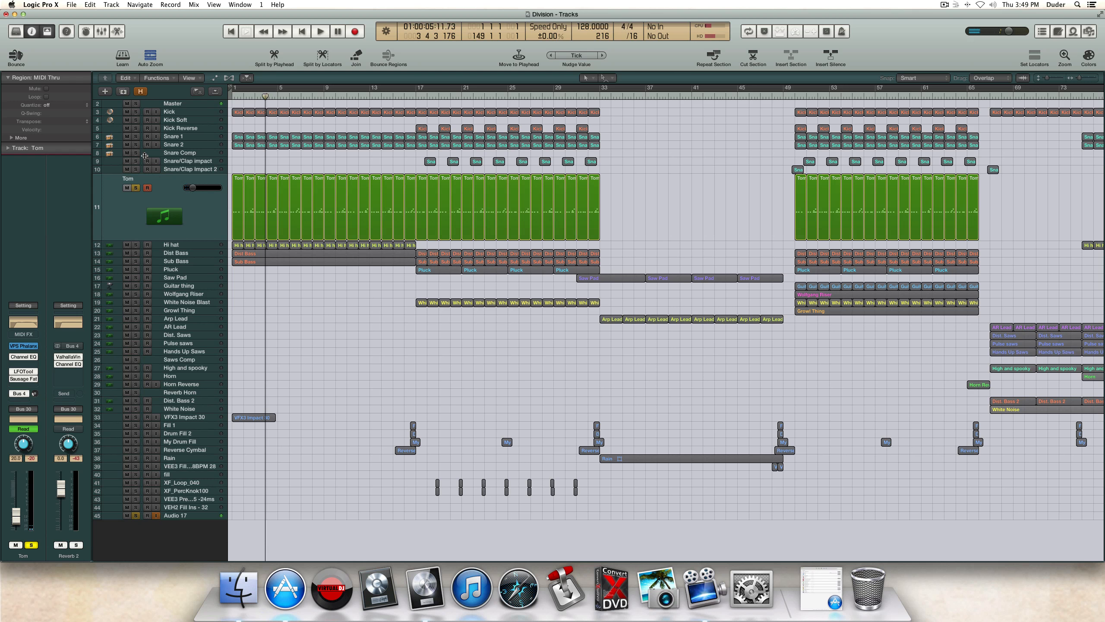
# Step: Solo the tracks from Kick to Snare/Clap Impact 2 alongside Tom, and audition them from bar 1 and around bar 17
pyautogui.moveTo(135, 112); pyautogui.dragTo(135, 172)
pyautogui.press('Return')
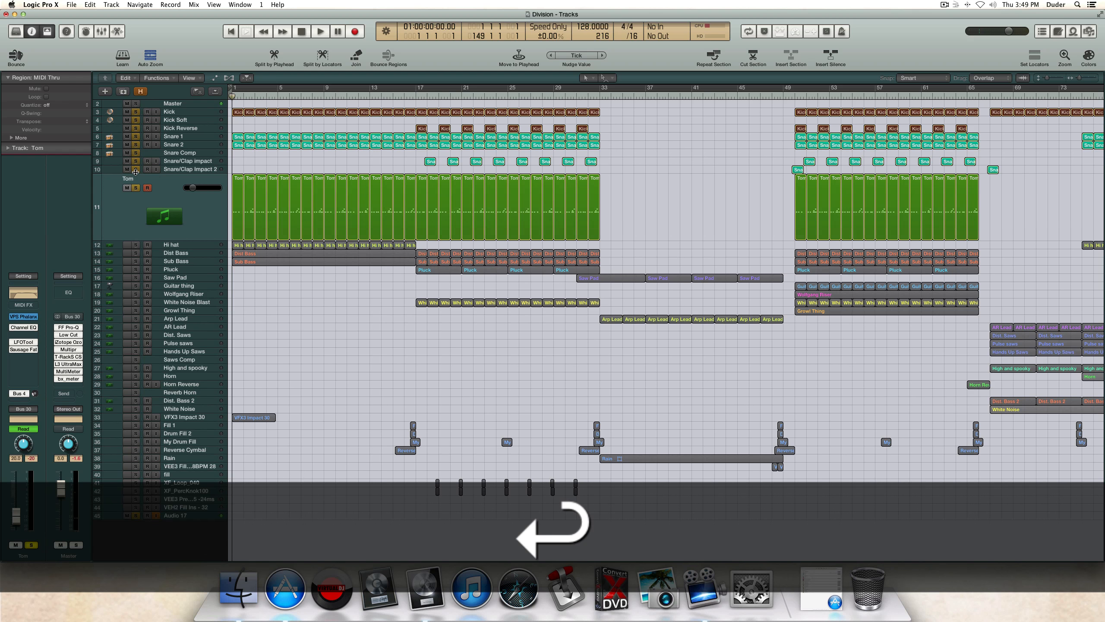
pyautogui.press('space')
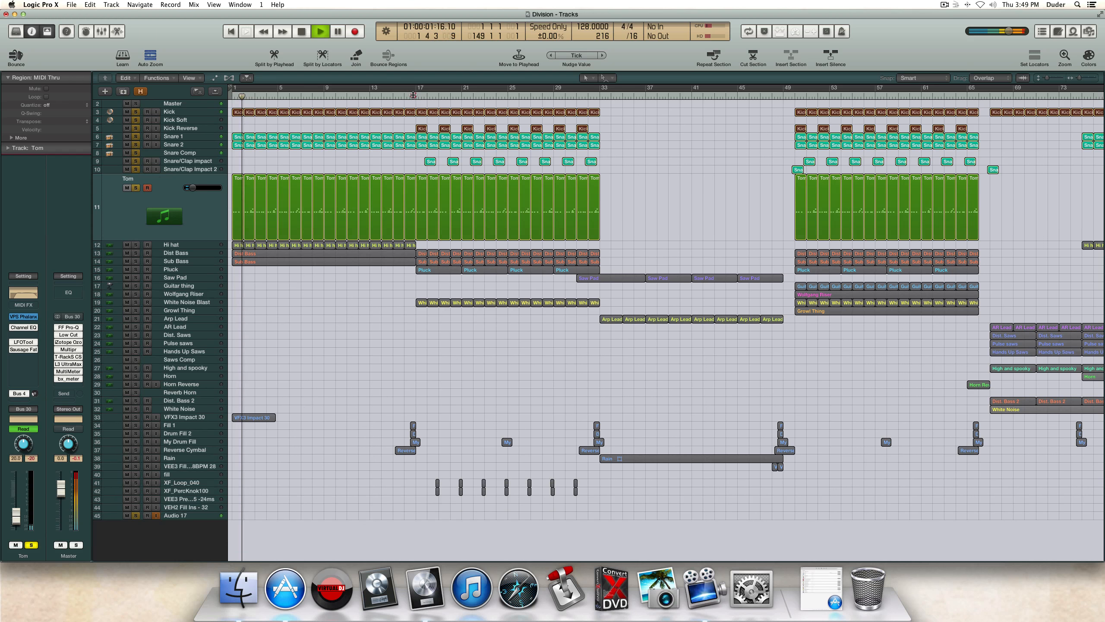
pyautogui.click(412, 95)
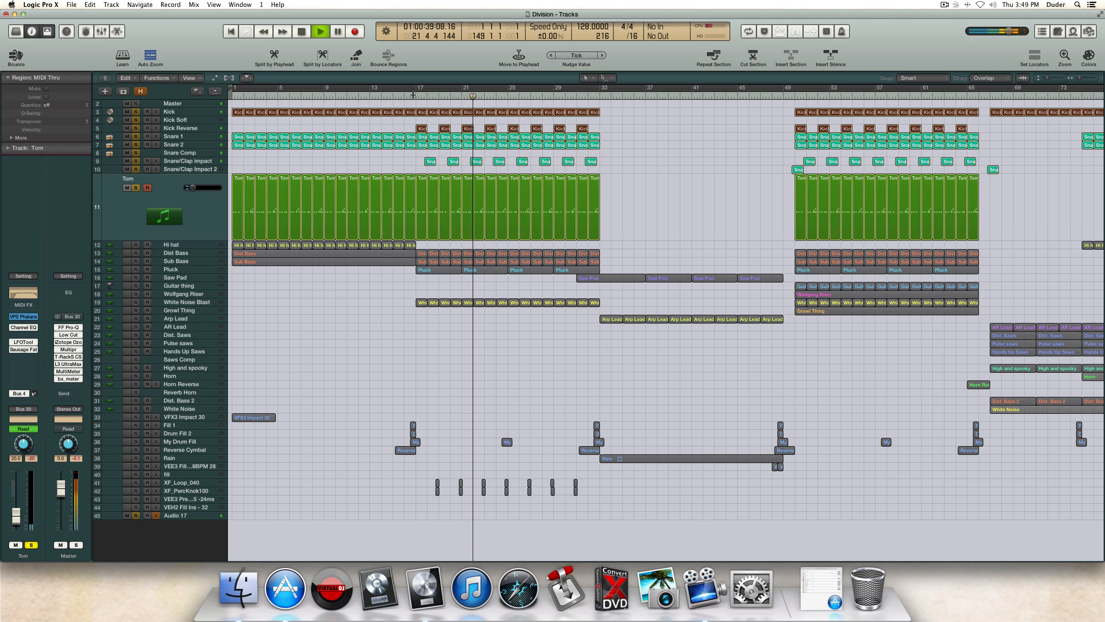
pyautogui.press('space')
# Step: Select and solo the Hi hat track, clear the solos from Kick through Tom, and return to the project start
pyautogui.click(171, 245)
pyautogui.click(136, 196)
pyautogui.press('Return')
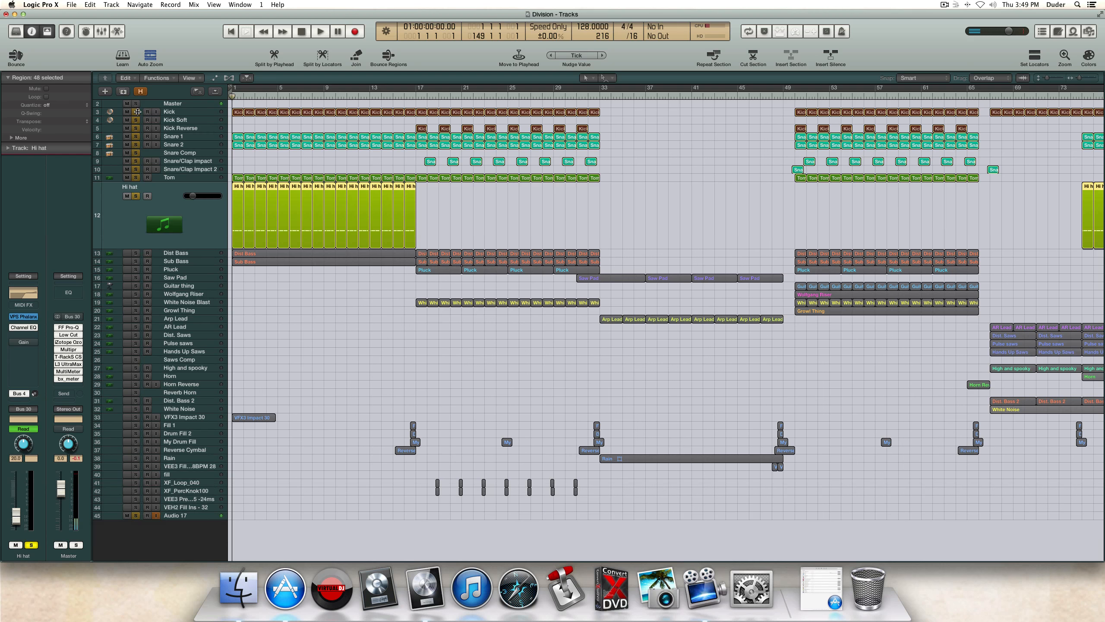
pyautogui.moveTo(135, 111); pyautogui.dragTo(137, 175)
pyautogui.press('Return')
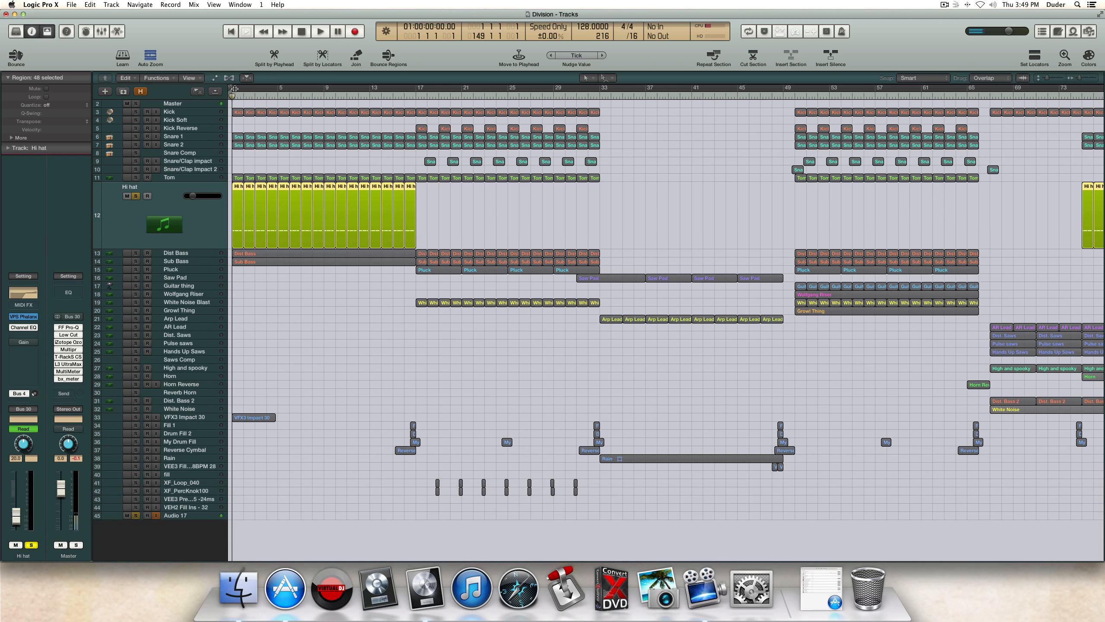
# Step: Set a cycle range over bars 1 to 5, and show the Stereo Matrix settings in the Hi hat's VPS Phalanx
pyautogui.moveTo(234, 88); pyautogui.dragTo(278, 88)
pyautogui.click(24, 317)
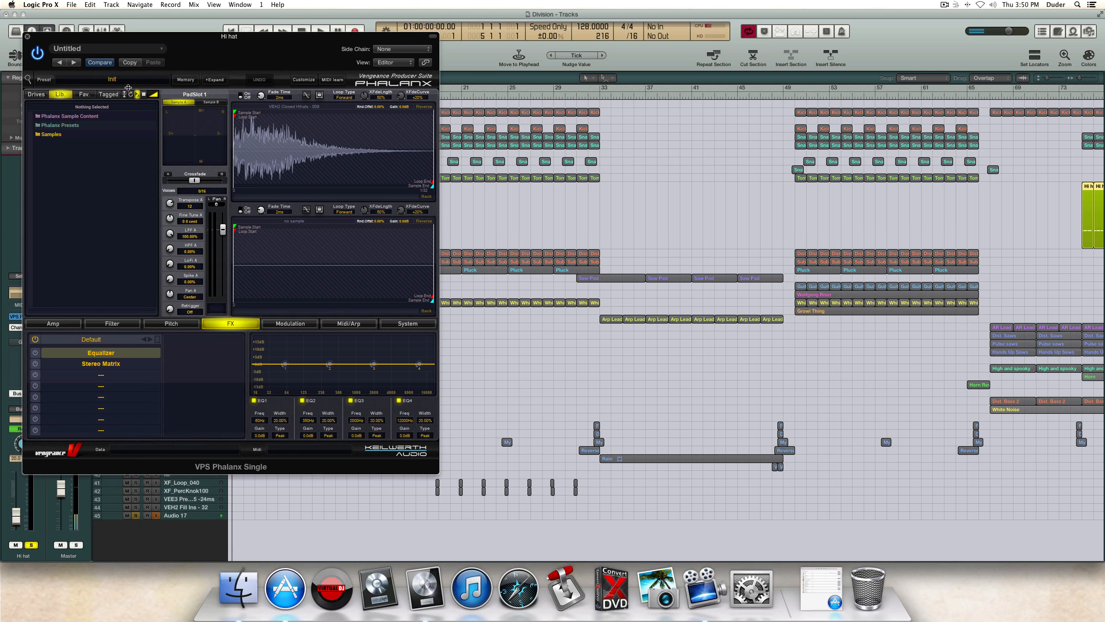
pyautogui.click(109, 364)
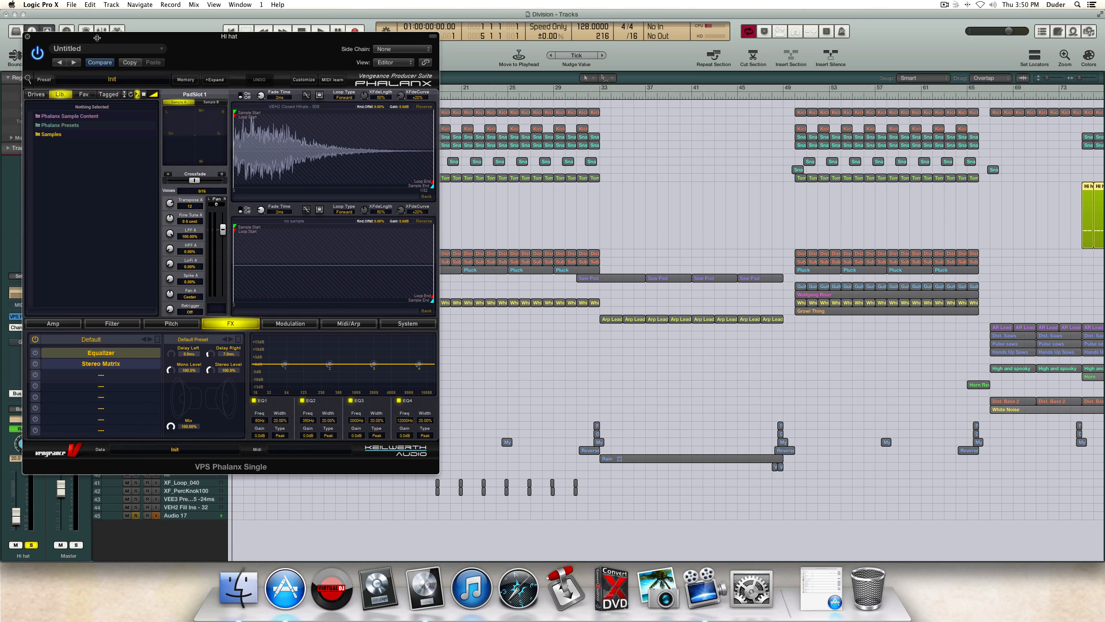
pyautogui.moveTo(96, 38); pyautogui.dragTo(397, 123)
# Step: Turn off the Hi hat's Channel EQ, Bus 4 send and Phalanx Stereo Matrix, and play the dry sound
pyautogui.click(13, 327)
pyautogui.click(12, 394)
pyautogui.click(335, 449)
pyautogui.press('space')
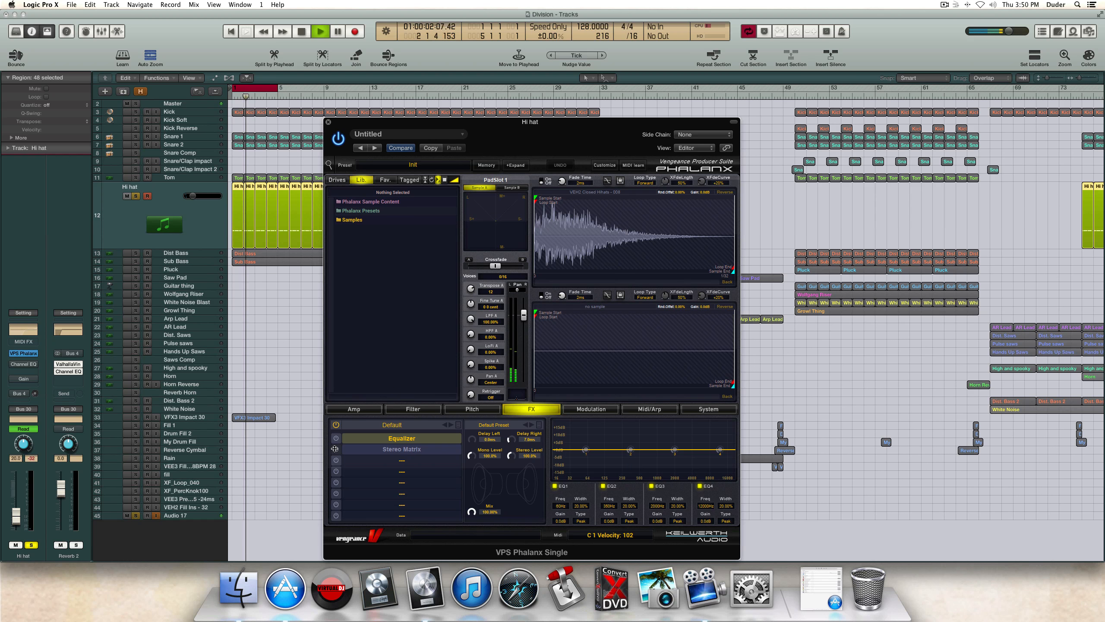
# Step: Toggle the Stereo Matrix effect in the Hi hat's Phalanx during playback to compare, leave it on, and stop
pyautogui.click(335, 449)
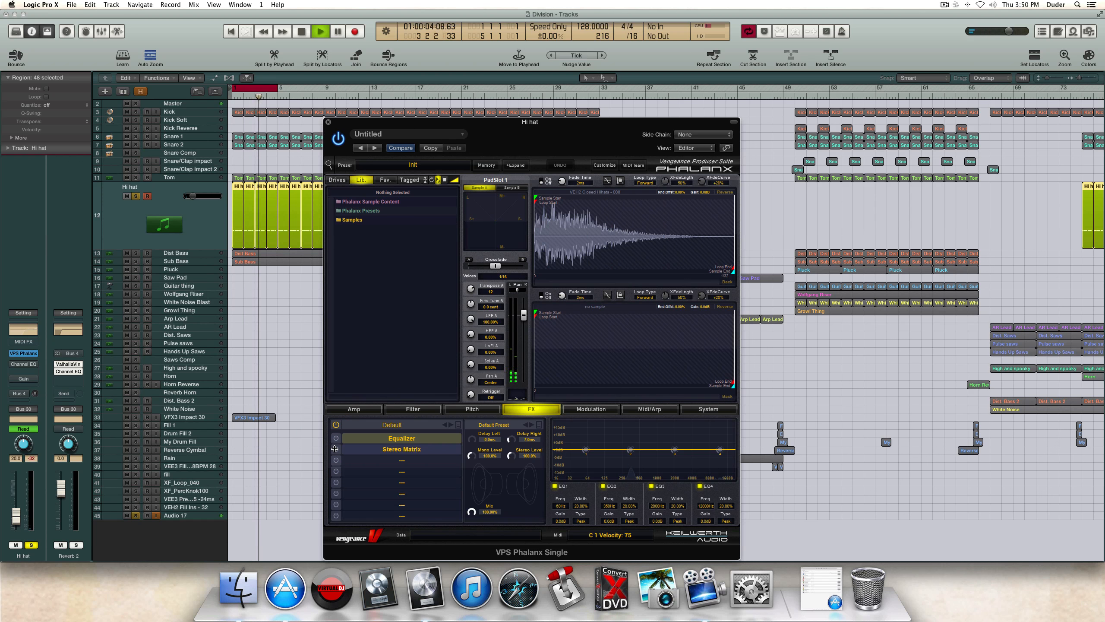
pyautogui.click(335, 449)
pyautogui.click(335, 448)
pyautogui.press('space')
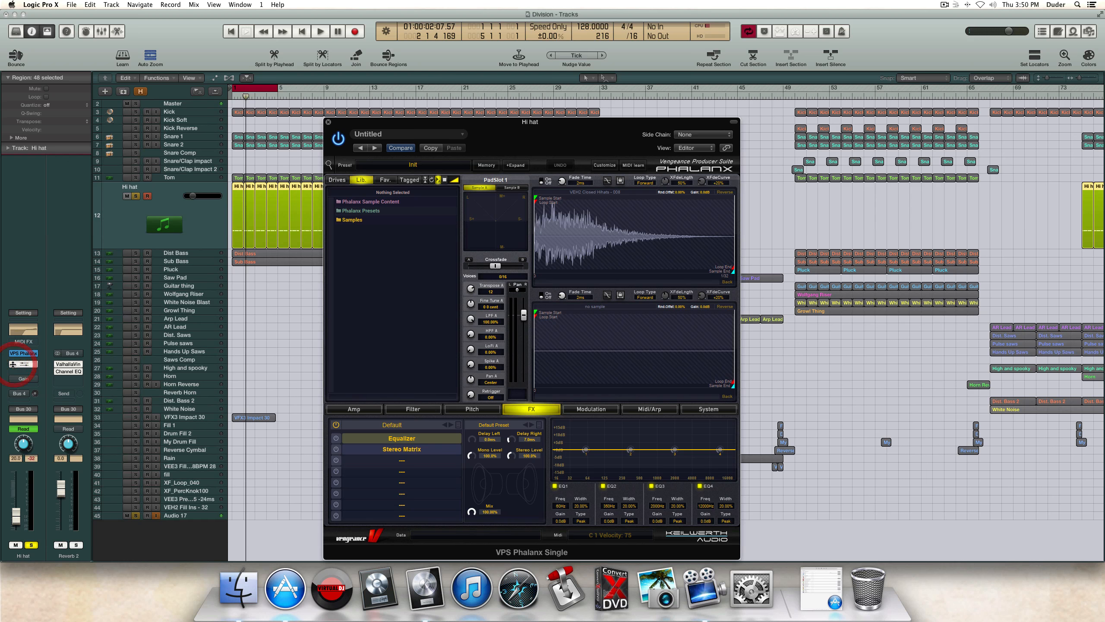
# Step: Show the Hi hat's Channel EQ and switch it off and on during playback to compare, leaving it enabled
pyautogui.click(31, 329)
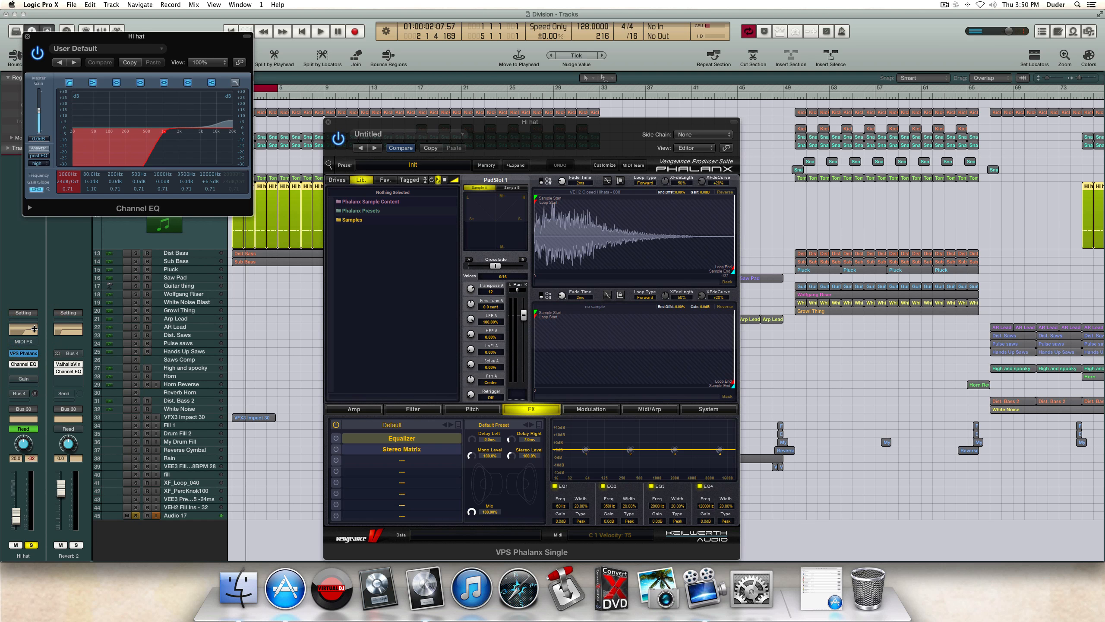
pyautogui.press('space')
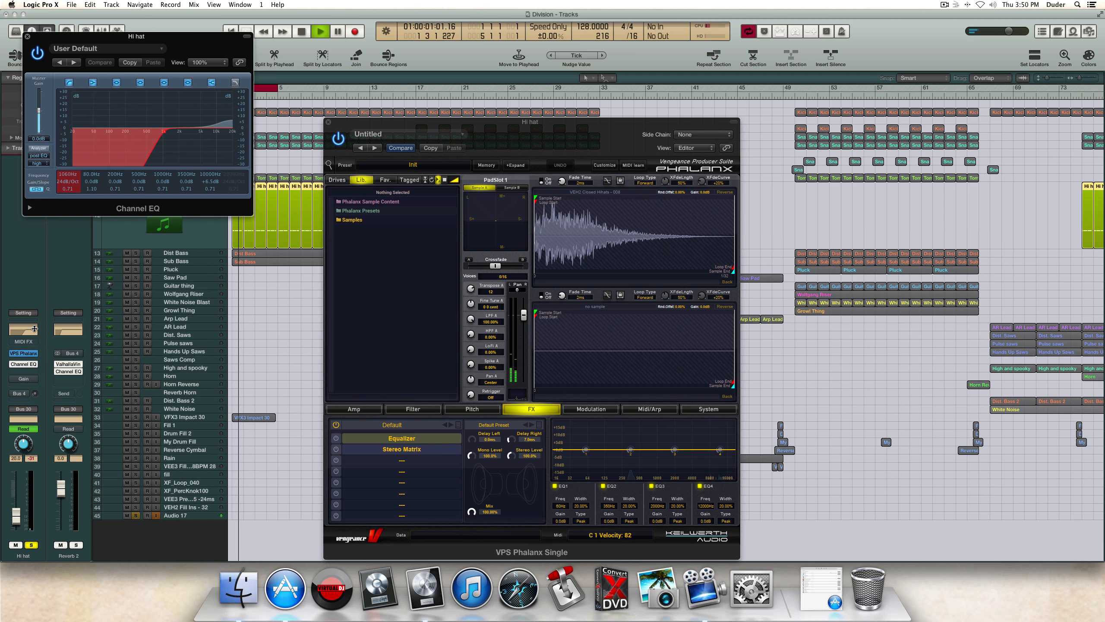
pyautogui.click(38, 54)
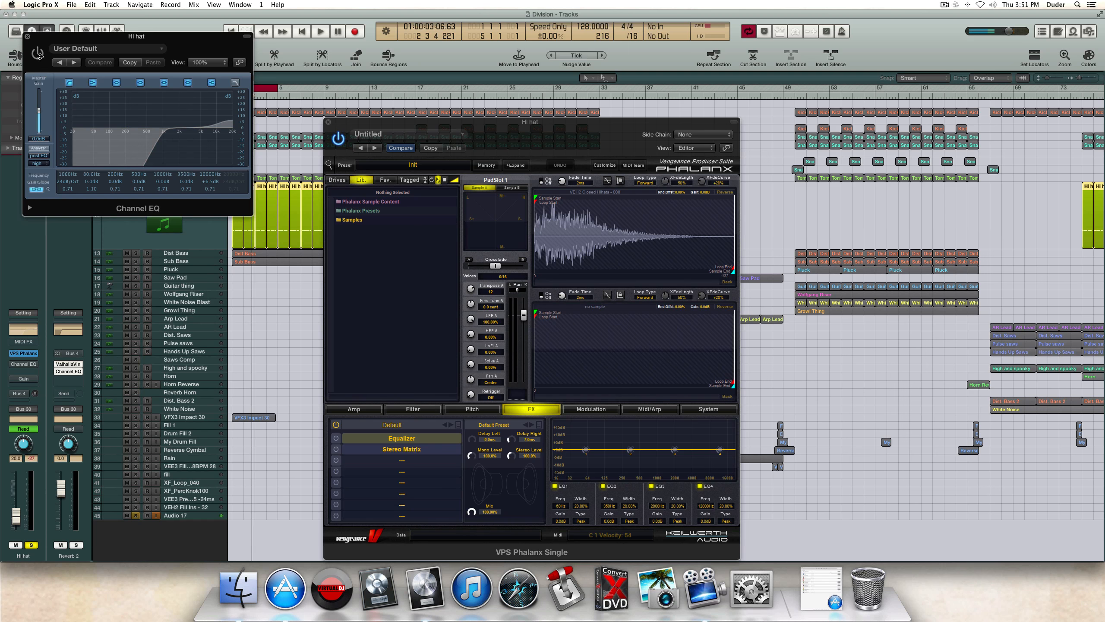
pyautogui.press('space')
pyautogui.press('space')
pyautogui.click(37, 52)
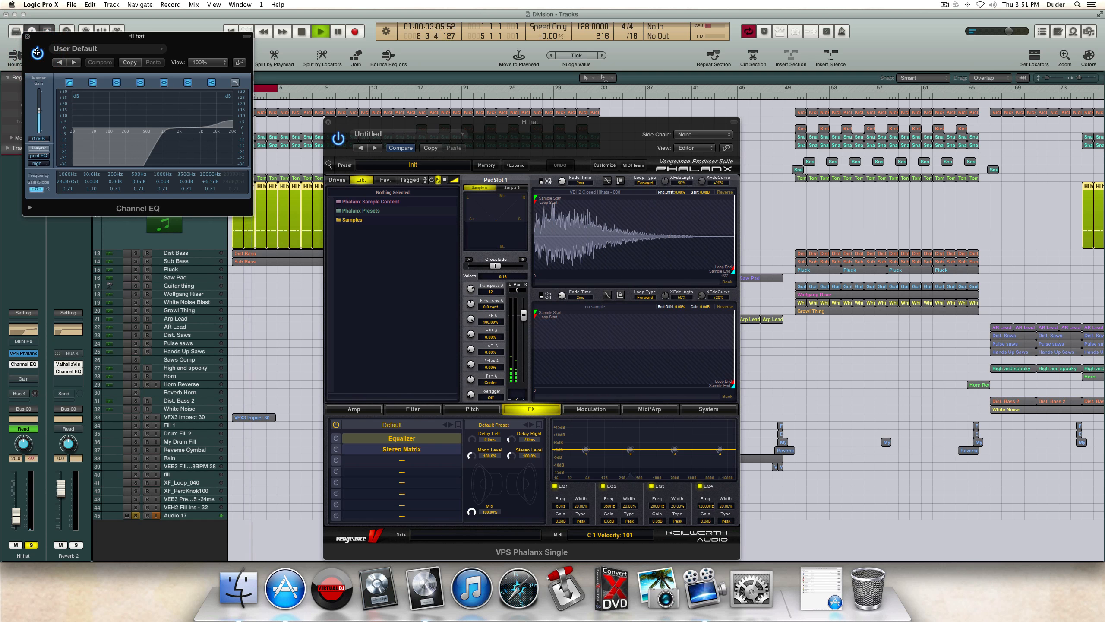
# Step: Re-enable the Hi hat's Bus 4 send while listening, stop playback, and close the Channel EQ and Phalanx windows
pyautogui.click(14, 393)
pyautogui.click(14, 392)
pyautogui.press('space')
pyautogui.click(27, 37)
pyautogui.click(328, 122)
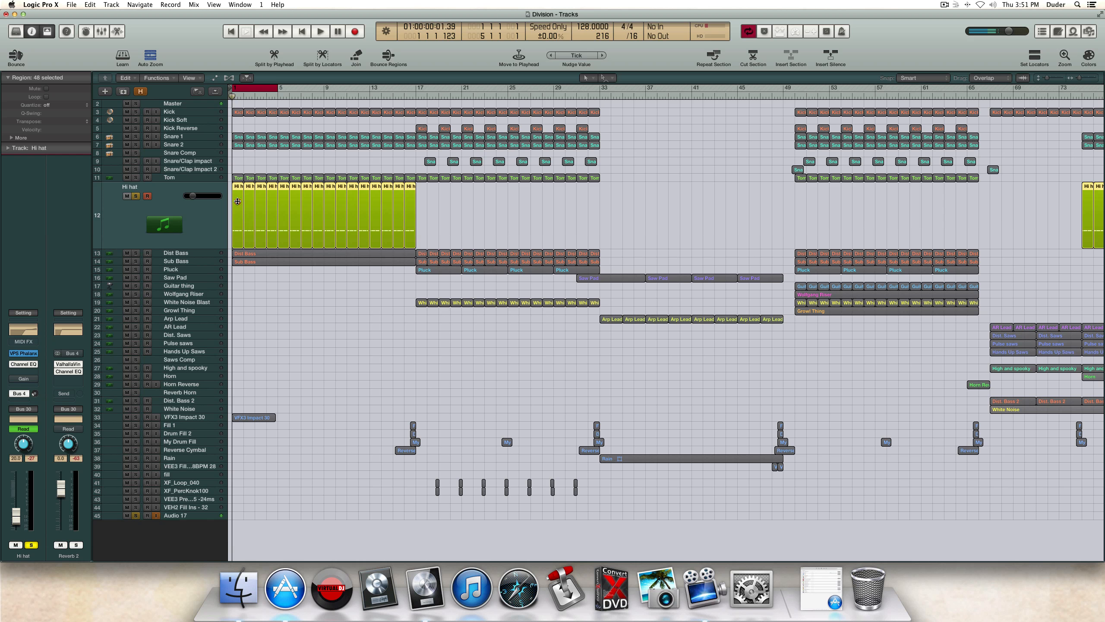
# Step: Open the Hi hat regions in the Piano Roll, inspect each first-bar note's velocity, and play the pattern from the start
pyautogui.doubleClick(238, 201)
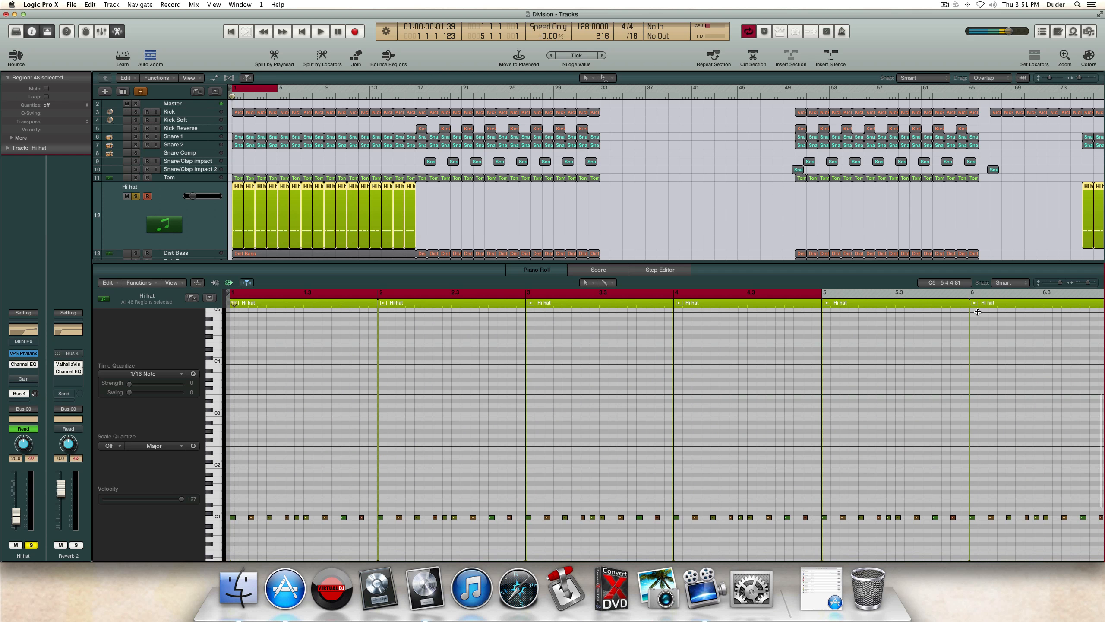
pyautogui.moveTo(1087, 283); pyautogui.dragTo(1089, 282)
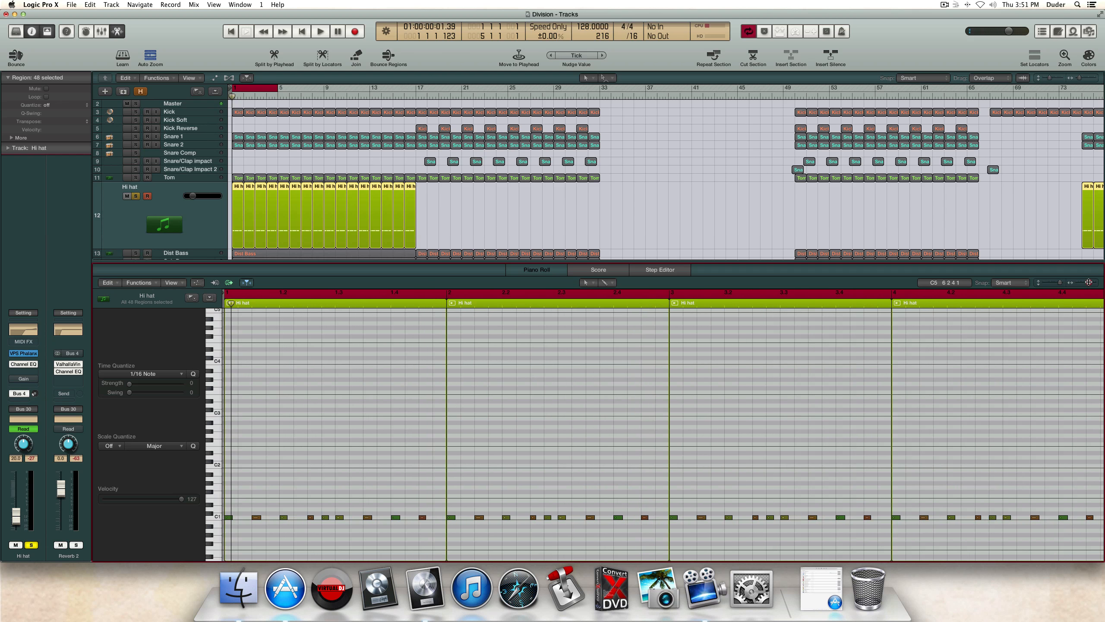
pyautogui.scroll(-2, 506, 387)
pyautogui.press('Return')
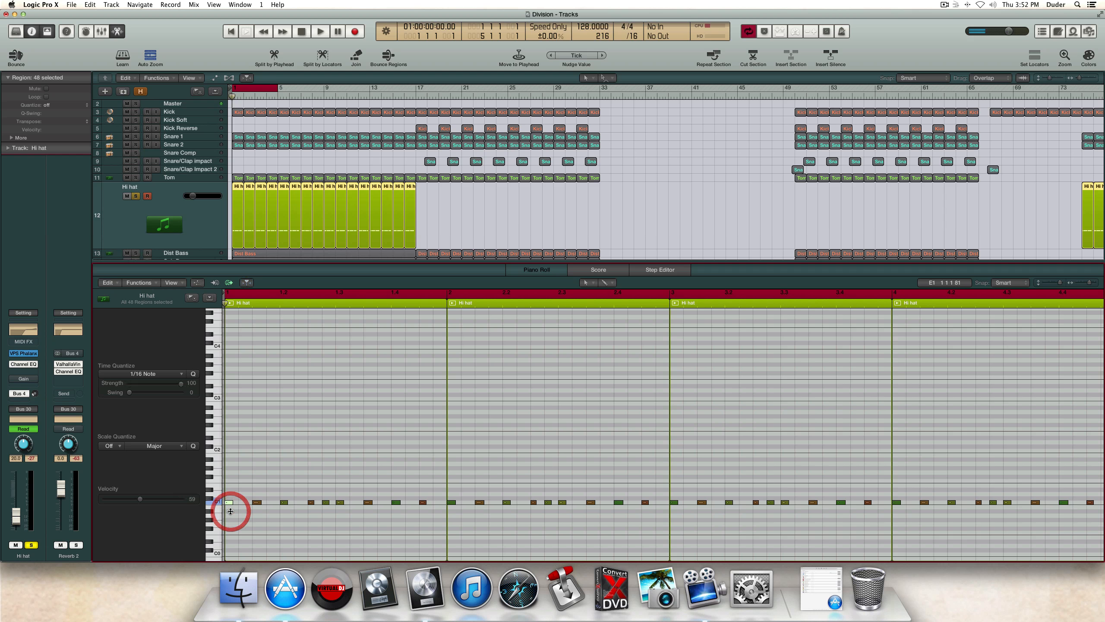
pyautogui.click(257, 502)
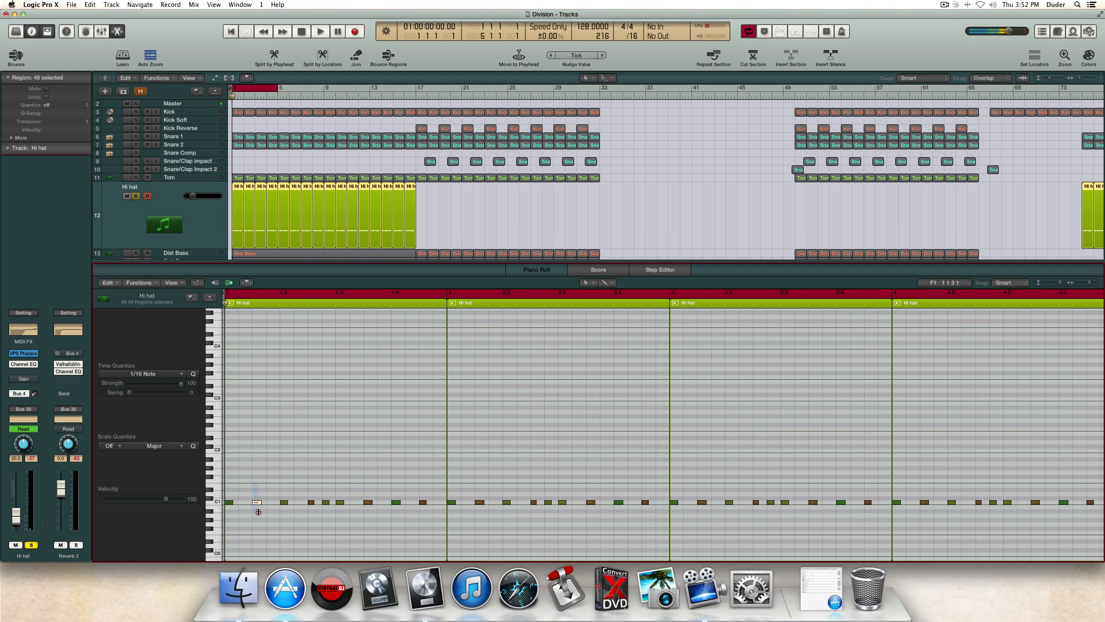
pyautogui.click(284, 502)
pyautogui.click(311, 502)
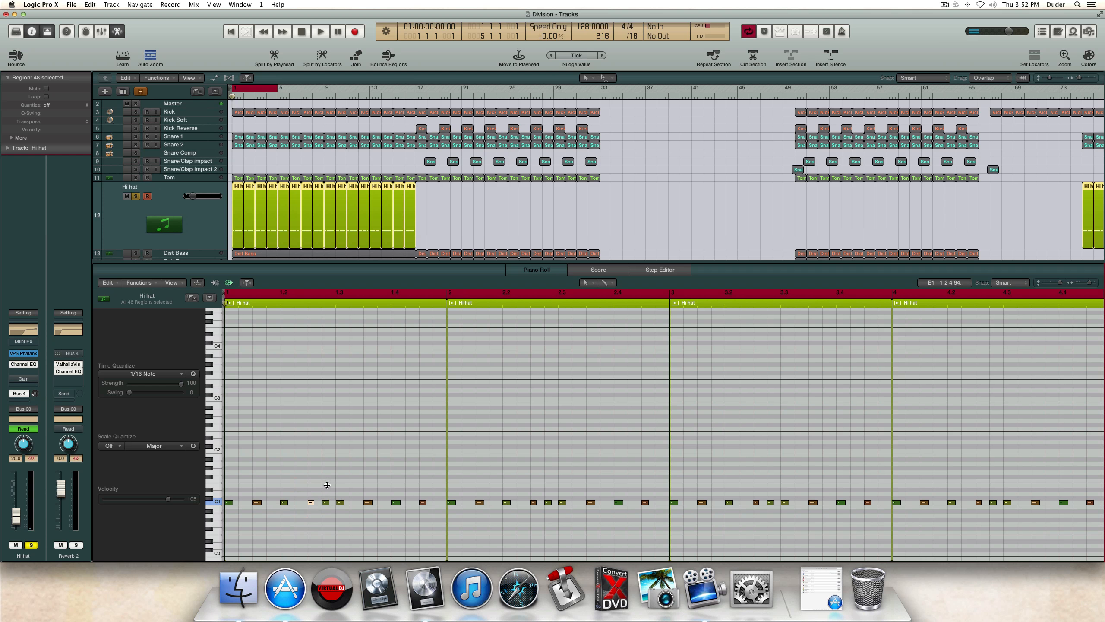
pyautogui.click(326, 503)
pyautogui.click(340, 502)
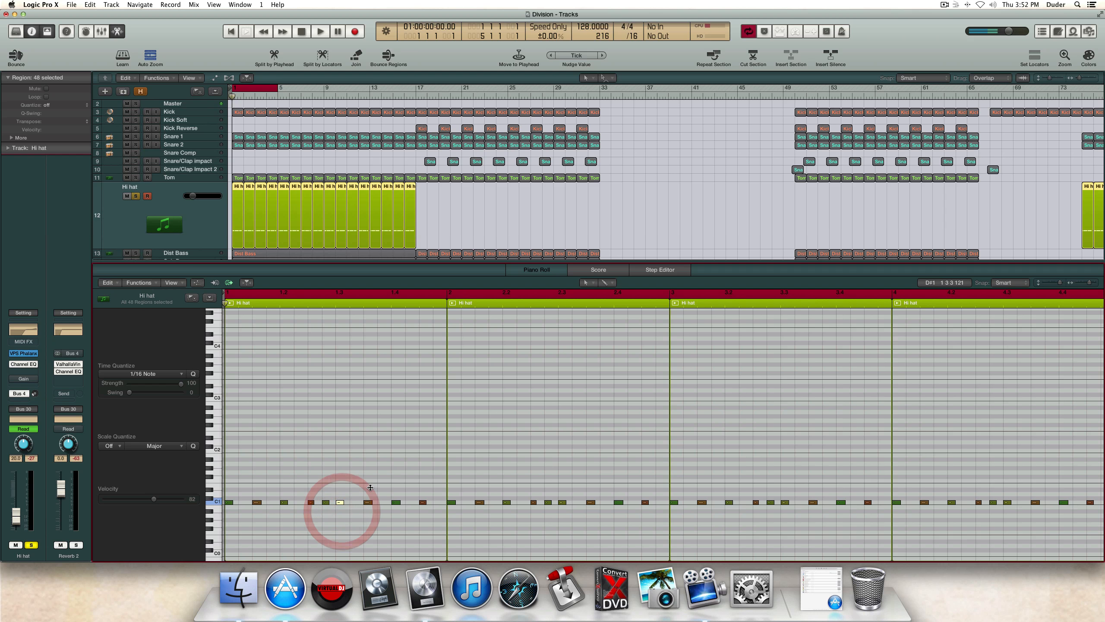
pyautogui.click(367, 502)
pyautogui.click(396, 502)
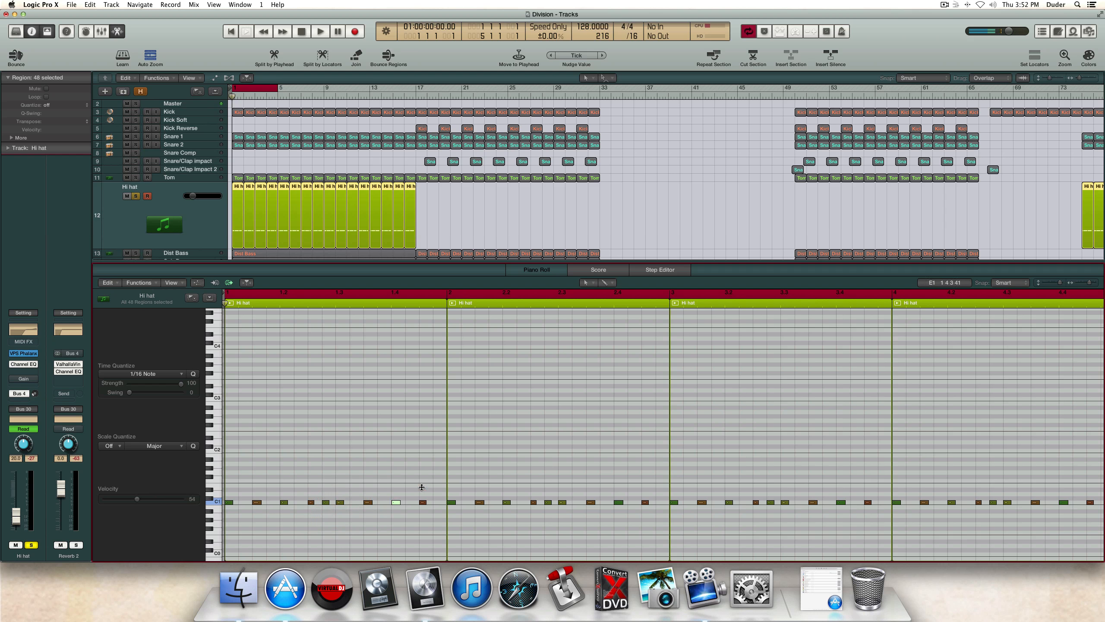
pyautogui.click(422, 502)
pyautogui.press('Return')
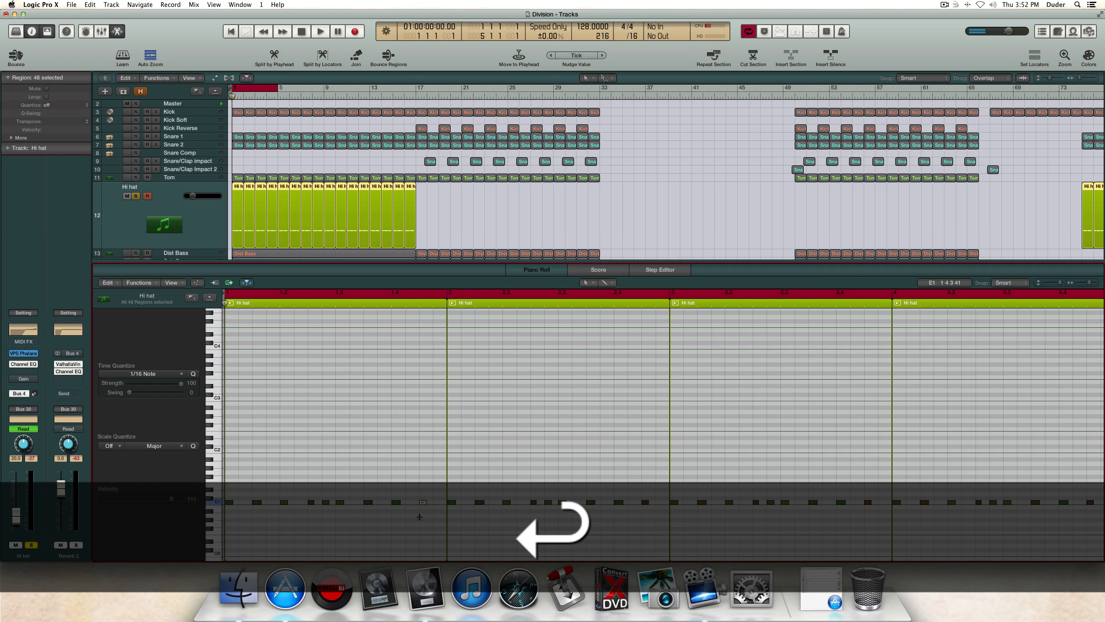
pyautogui.press('space')
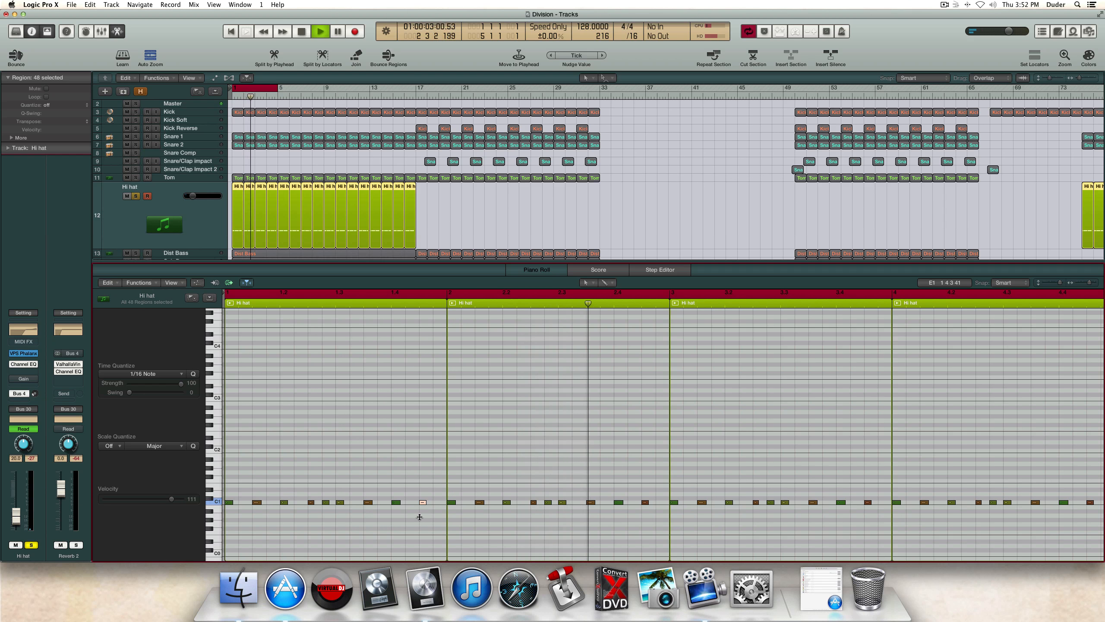
pyautogui.press('space')
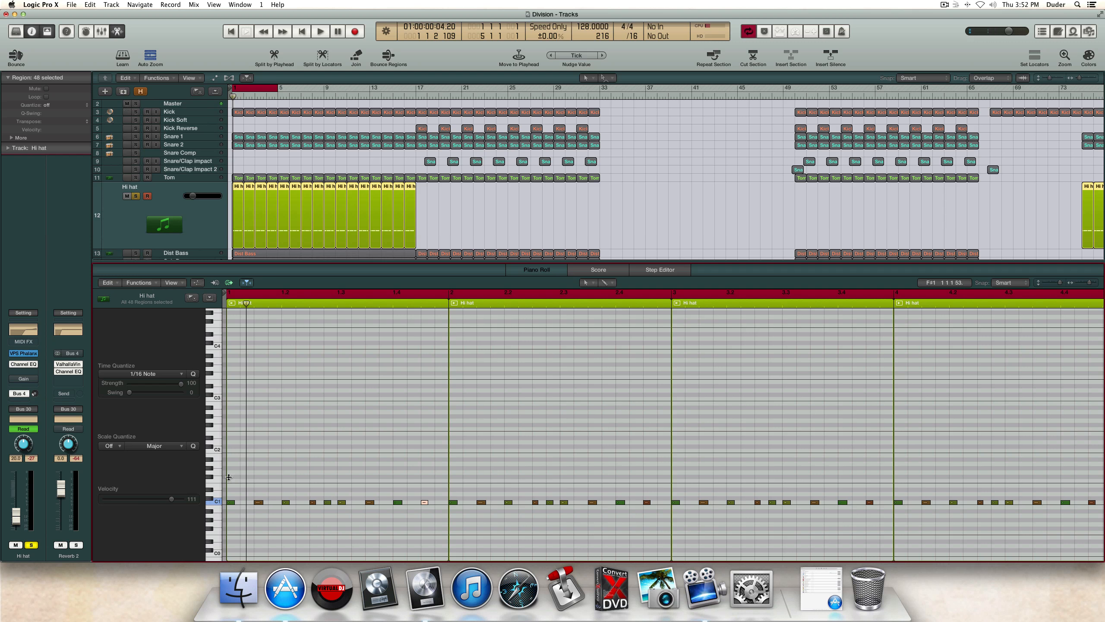
# Step: Select the hi-hat notes across the first four bars and apply the Fixed Velocity transform with a velocity of 127
pyautogui.click(262, 471)
pyautogui.press('Return')
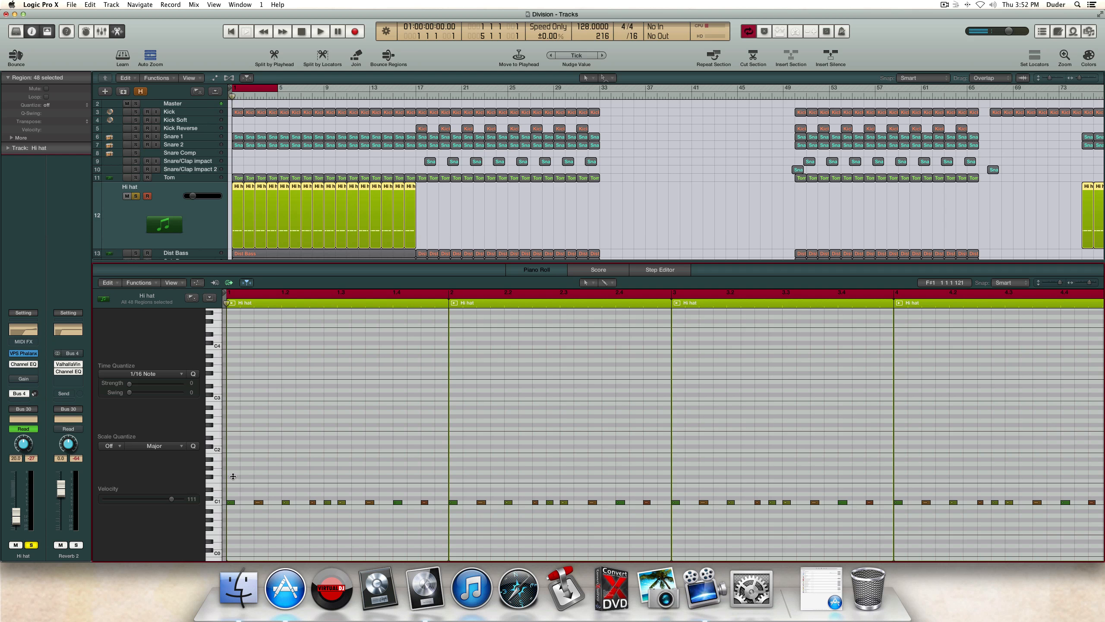
pyautogui.moveTo(231, 475); pyautogui.dragTo(1103, 505)
pyautogui.click(147, 281)
pyautogui.click(261, 370)
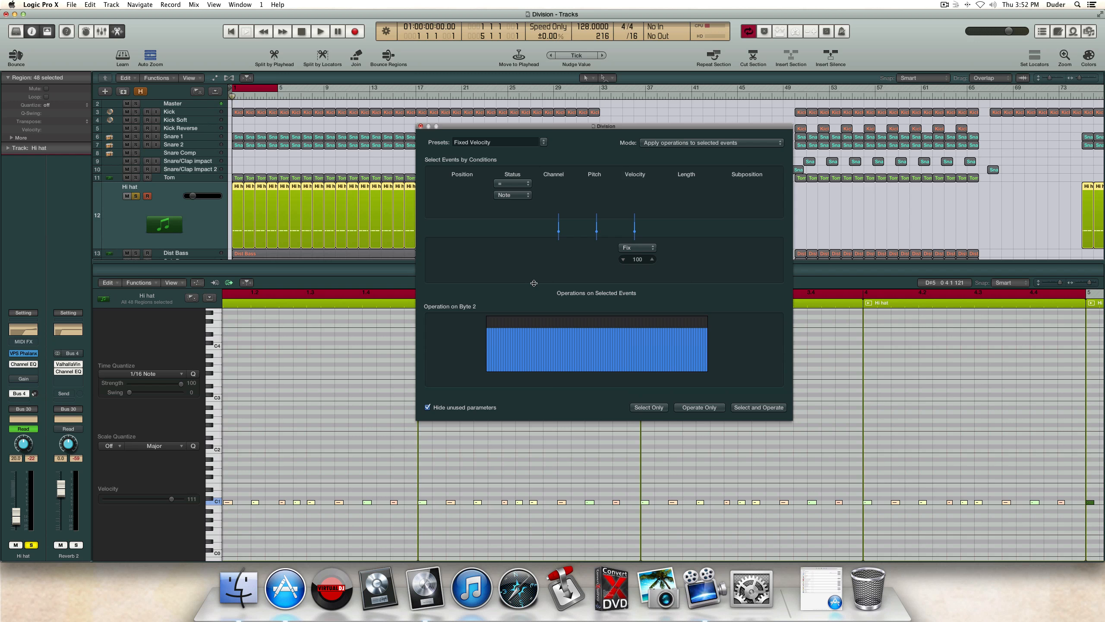
pyautogui.doubleClick(635, 259)
pyautogui.write('127')
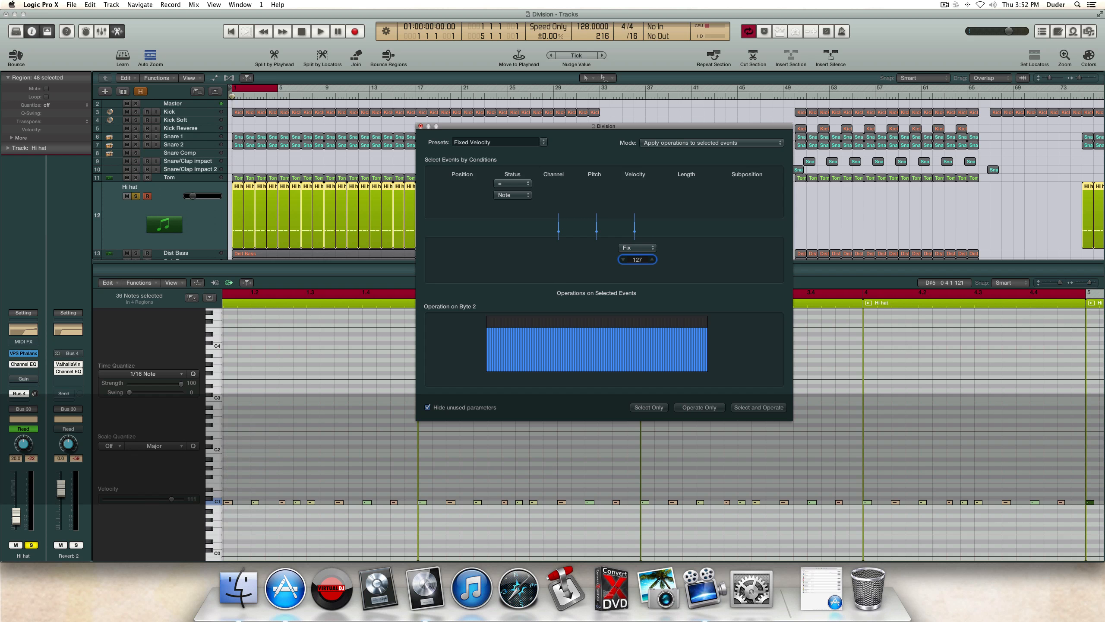
pyautogui.click(702, 406)
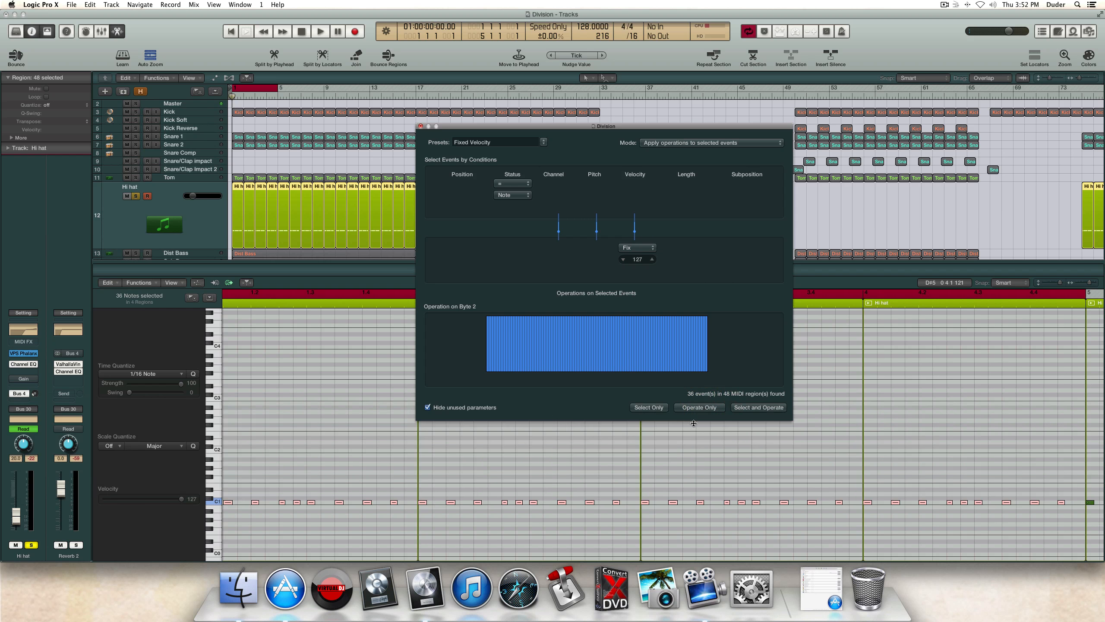
pyautogui.click(666, 465)
# Step: Play the fixed-velocity hi-hats from the project start, close the transform window, and deselect the notes
pyautogui.press('Return')
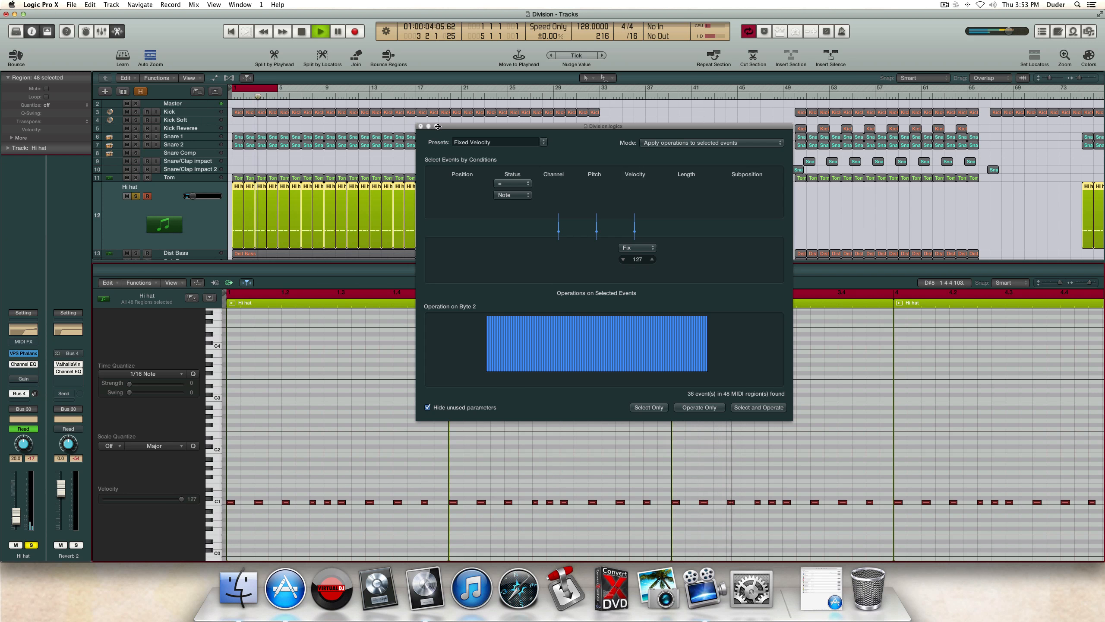
pyautogui.click(421, 126)
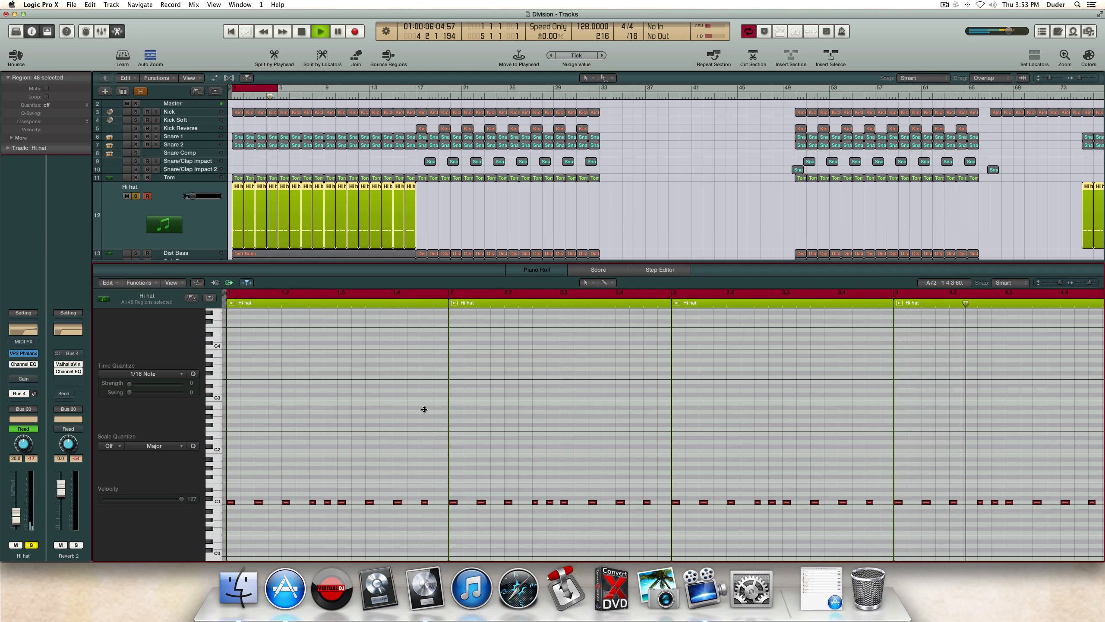
pyautogui.click(425, 411)
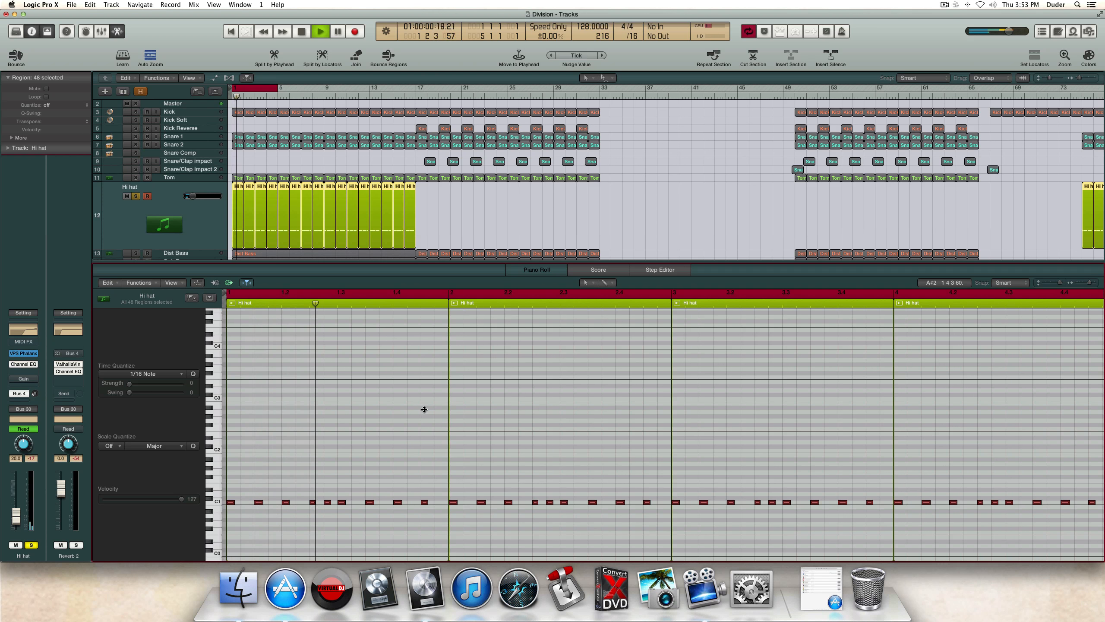
# Step: Undo, redo and again undo the fixed-velocity change during playback to compare both versions, and stop
pyautogui.press('super+z')
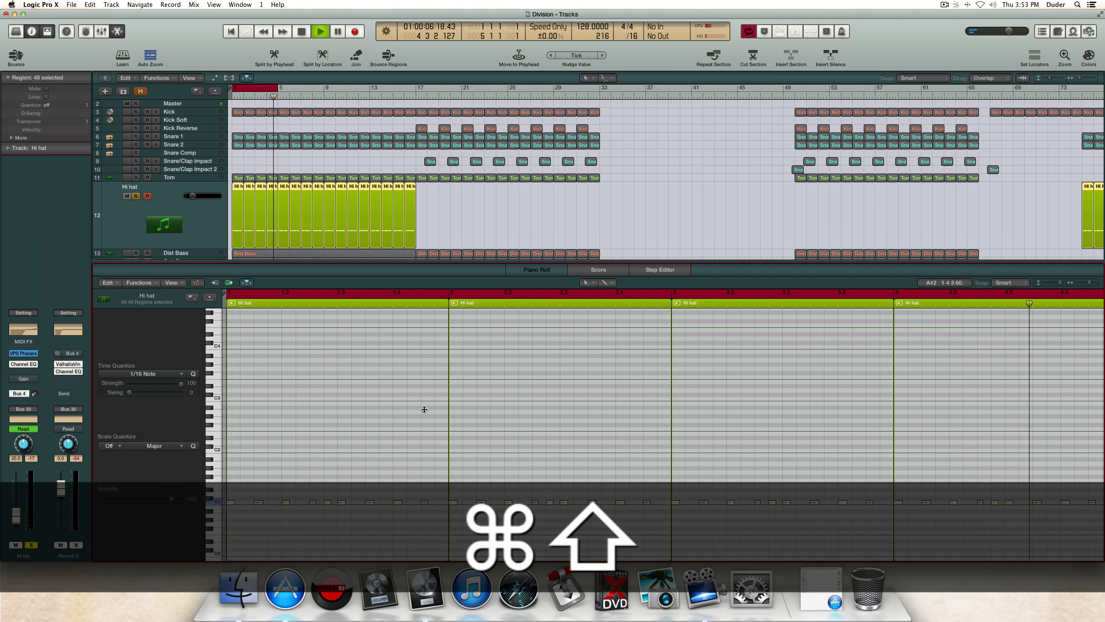
pyautogui.press('super+shift+z')
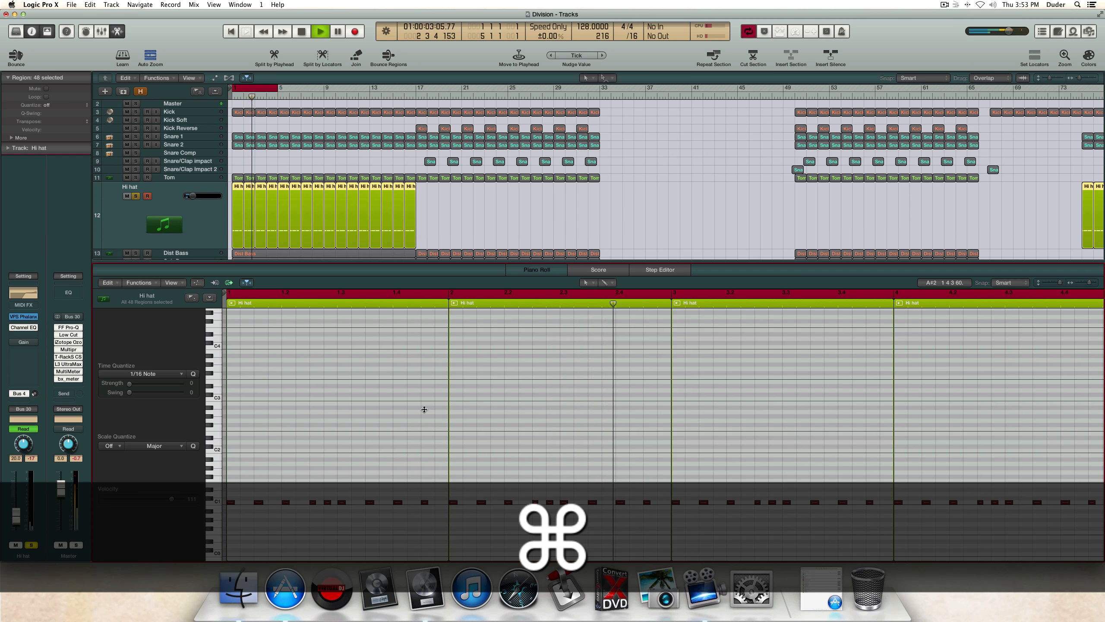
pyautogui.press('super+z')
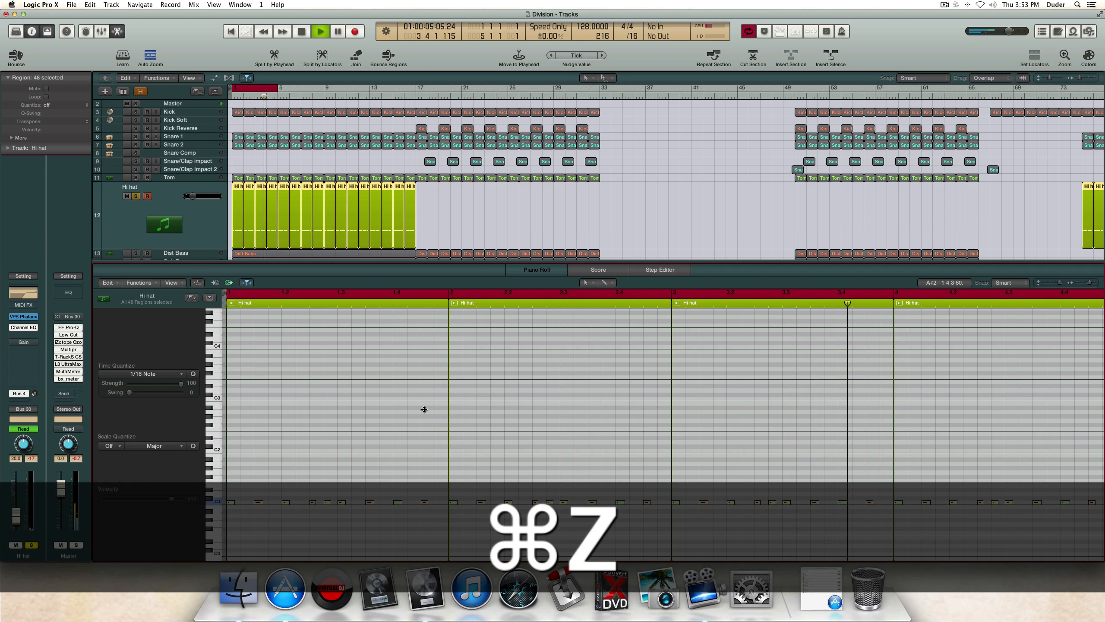
pyautogui.press('space')
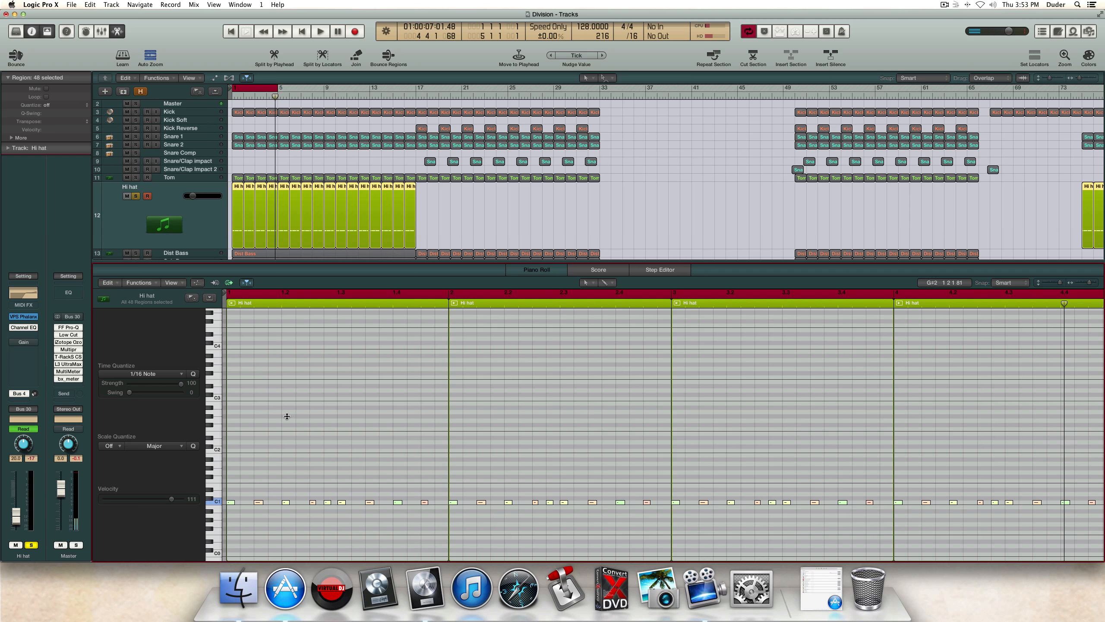
# Step: Close the Piano Roll, deselect the regions, solo Kick through Tom alongside Hi hat, and audition the drums together
pyautogui.press('e')
pyautogui.click(287, 330)
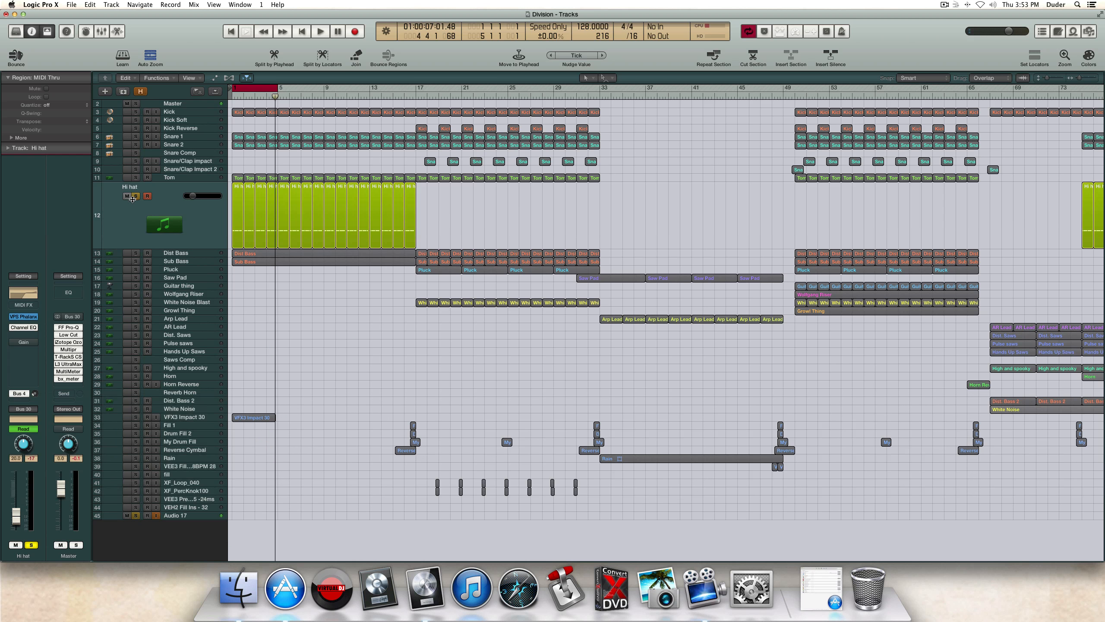
pyautogui.moveTo(135, 112); pyautogui.dragTo(135, 178)
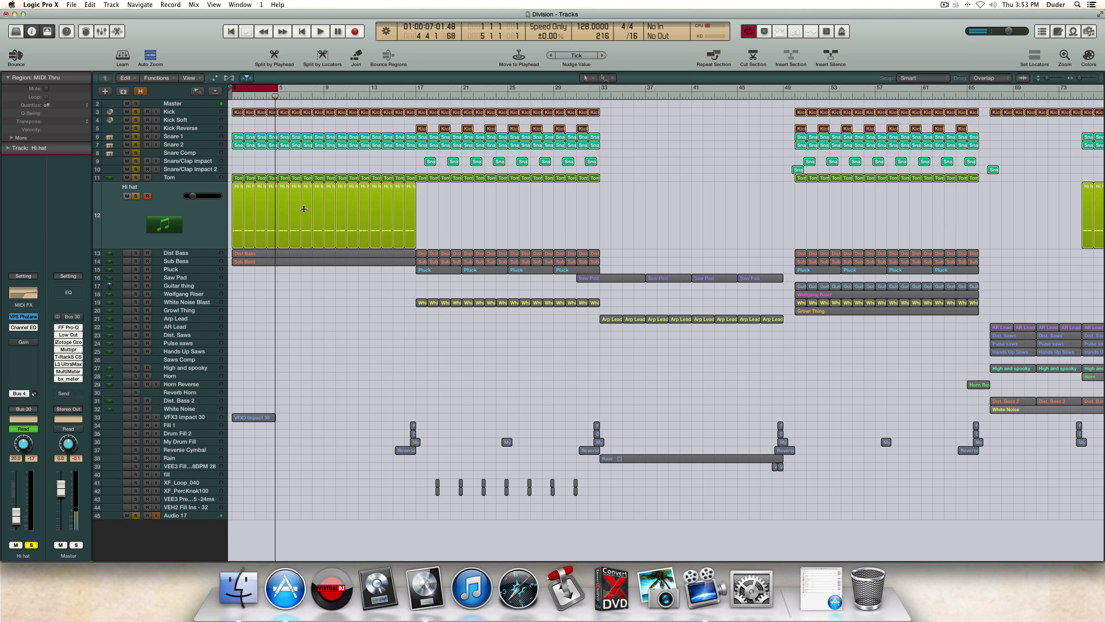
pyautogui.press('space')
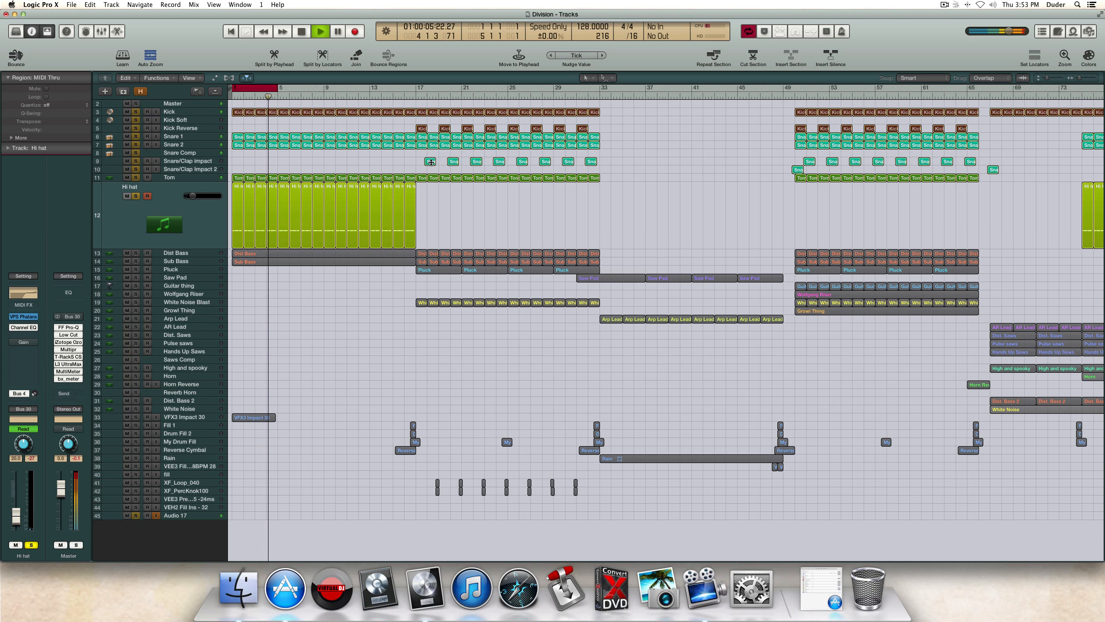
pyautogui.press('space')
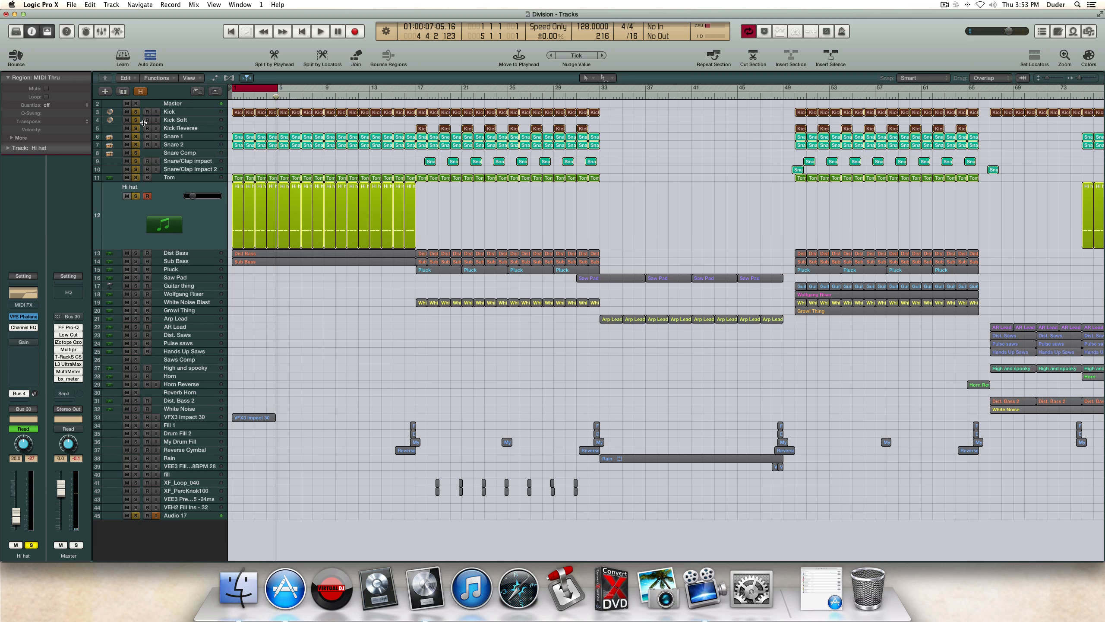
# Step: Clear the solos from Kick through Hi hat, select and solo the Dist Bass track, and return to the project start
pyautogui.moveTo(136, 112); pyautogui.dragTo(135, 186)
pyautogui.click(135, 194)
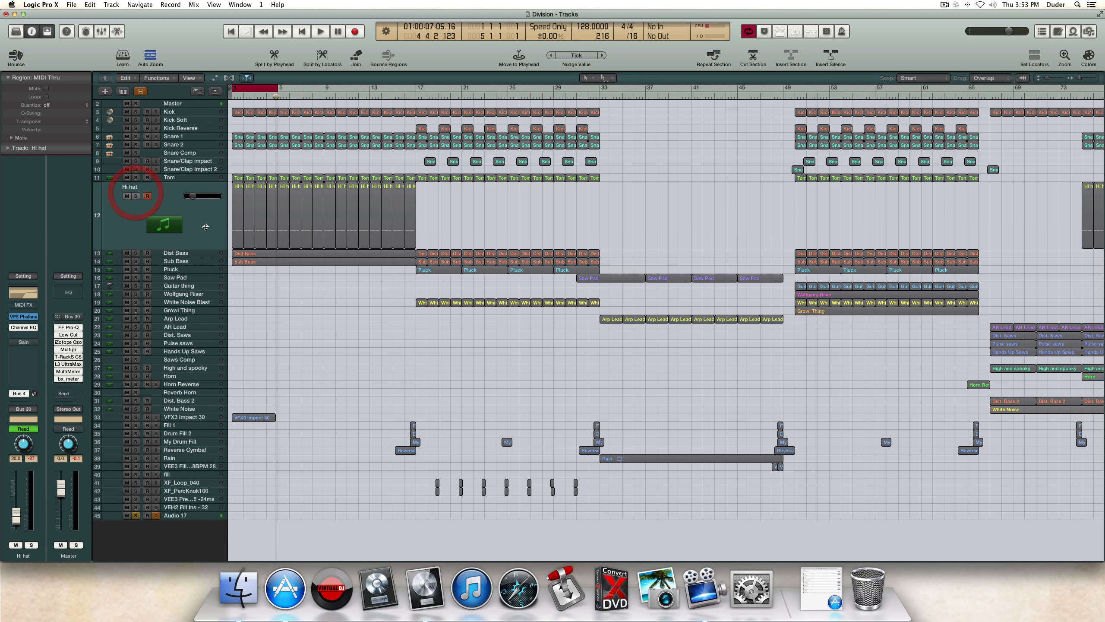
pyautogui.click(172, 256)
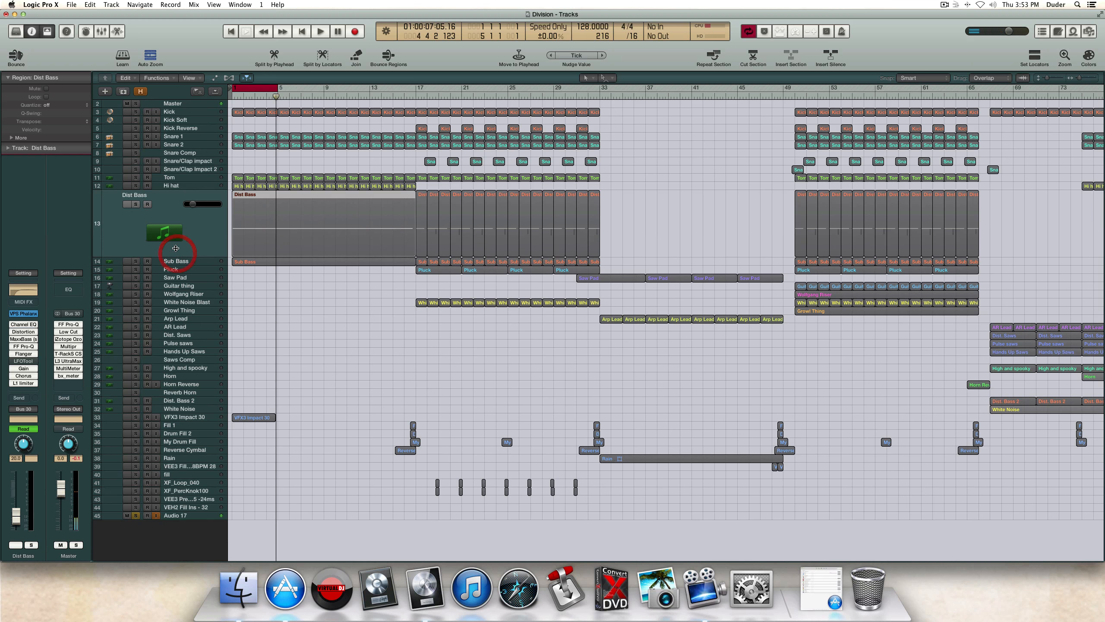
pyautogui.click(133, 203)
pyautogui.press('Return')
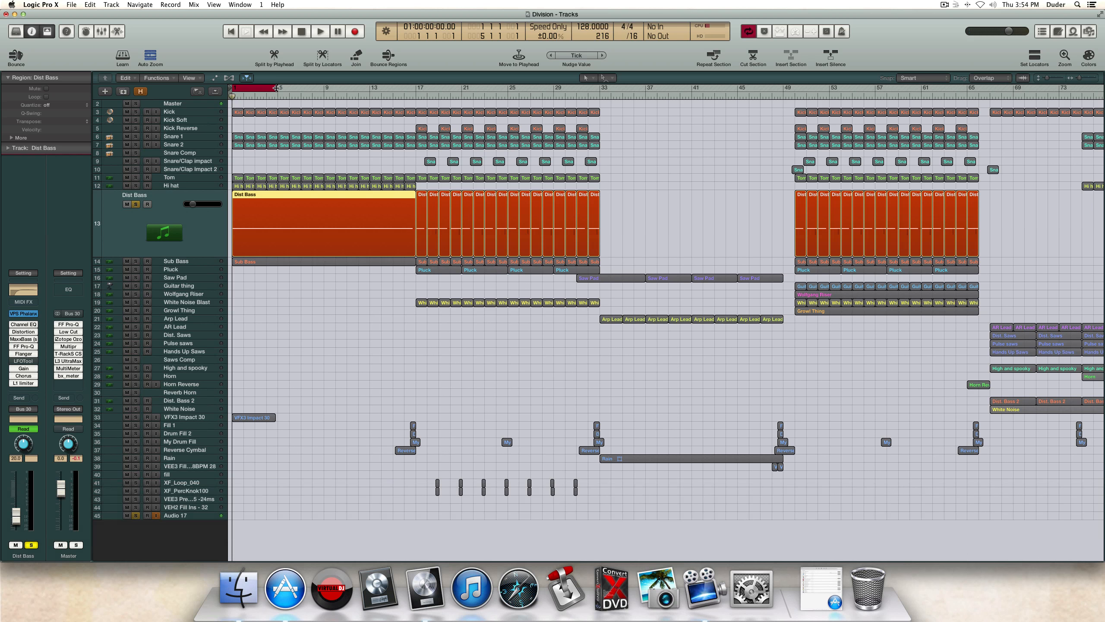
# Step: Set the cycle range to the long opening Dist Bass region from bar 1 and play the soloed bass
pyautogui.click(205, 246)
pyautogui.moveTo(320, 90); pyautogui.dragTo(413, 93)
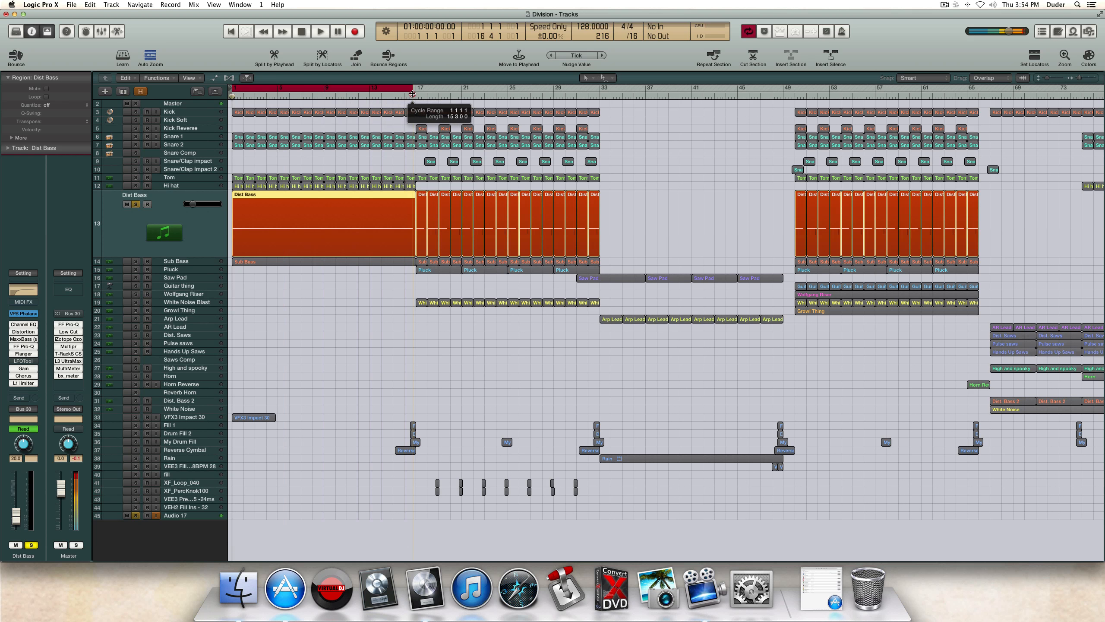
pyautogui.press('space')
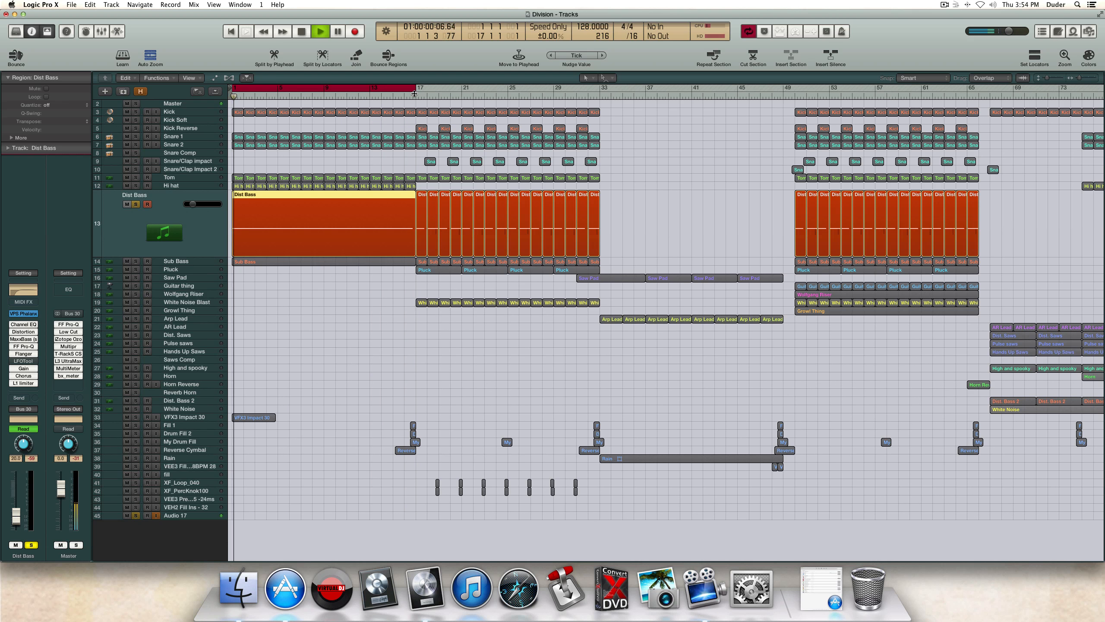
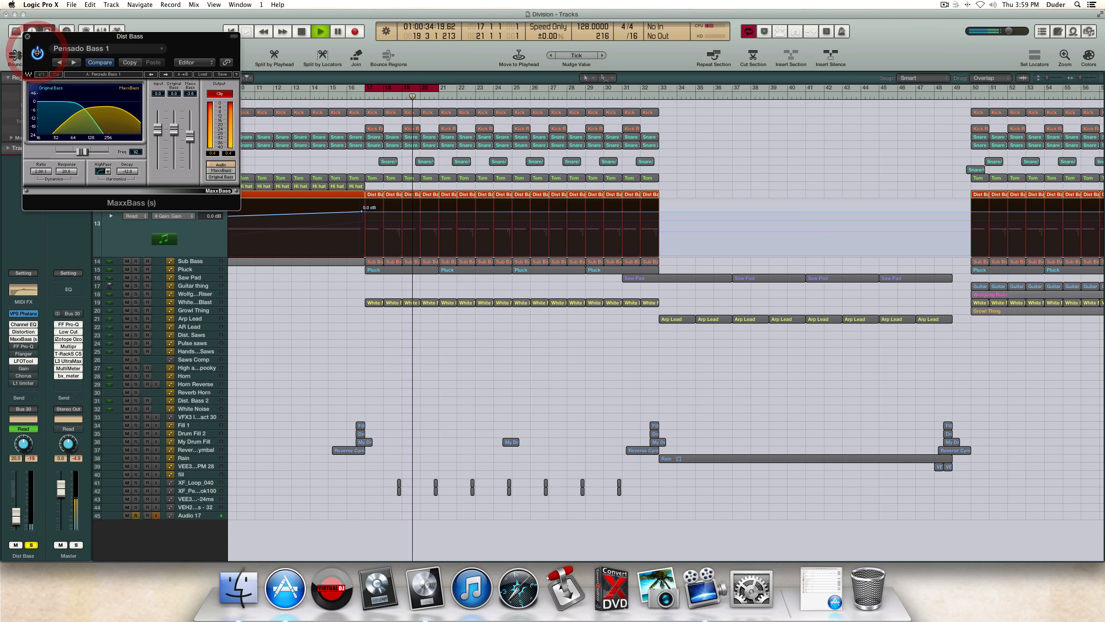
# Step: Compare the Dist Bass with MaxxBass bypassed and active during playback, stop, and close the plug-in
pyautogui.click(37, 53)
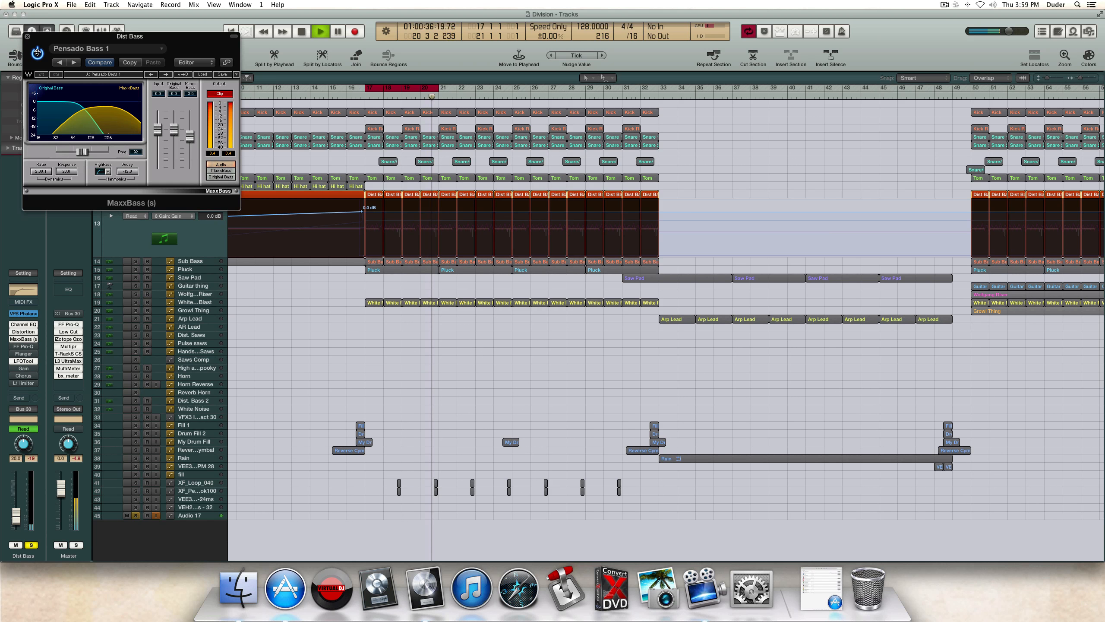
pyautogui.click(37, 53)
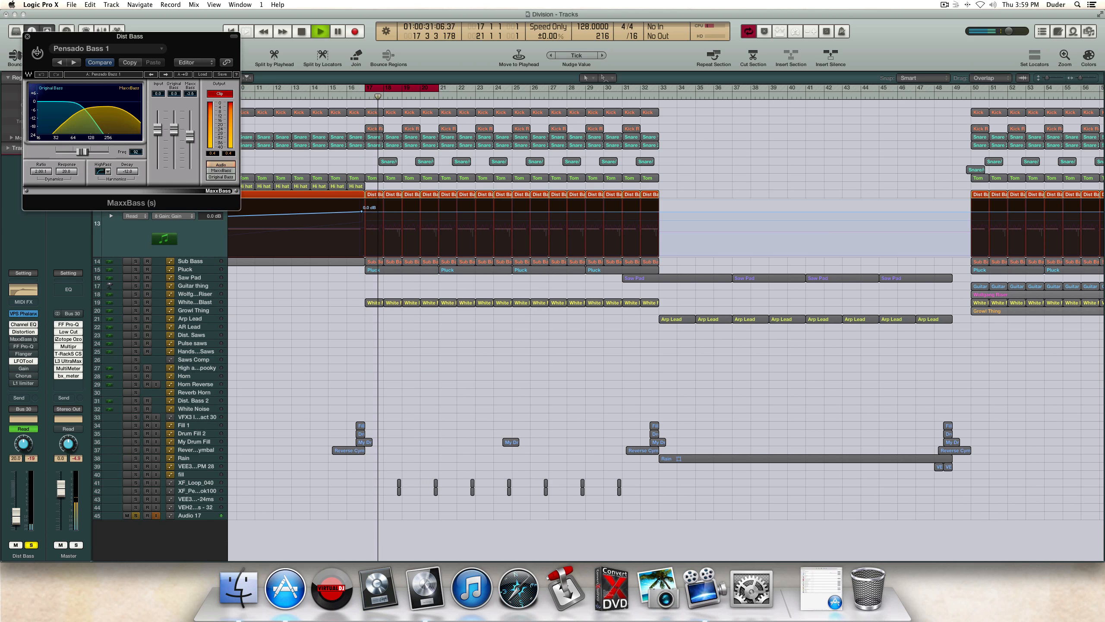
pyautogui.click(37, 52)
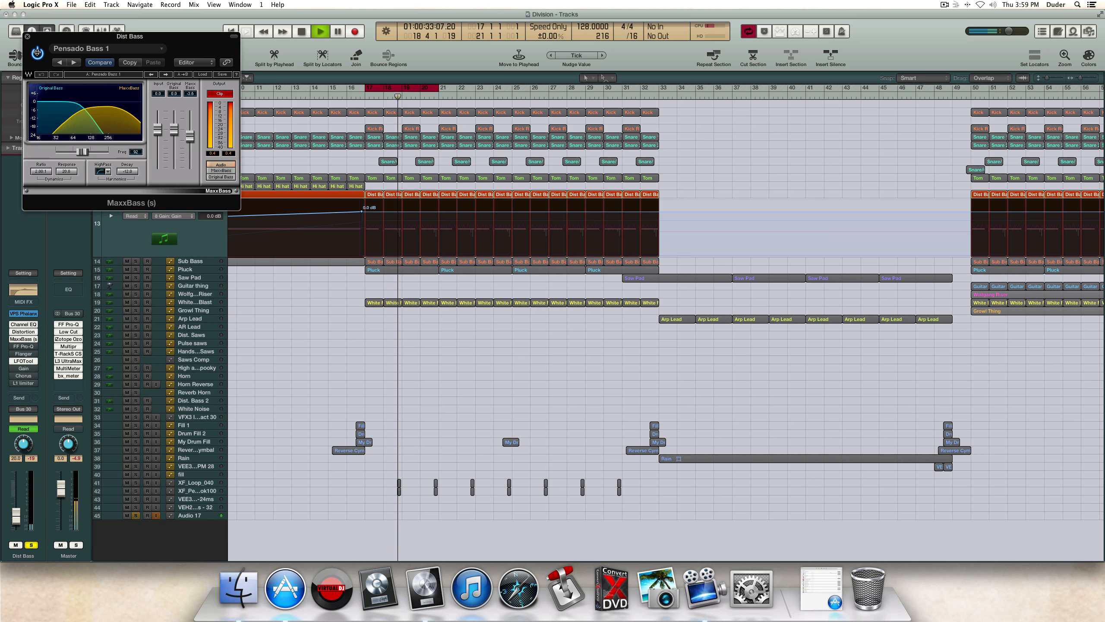
pyautogui.press('space')
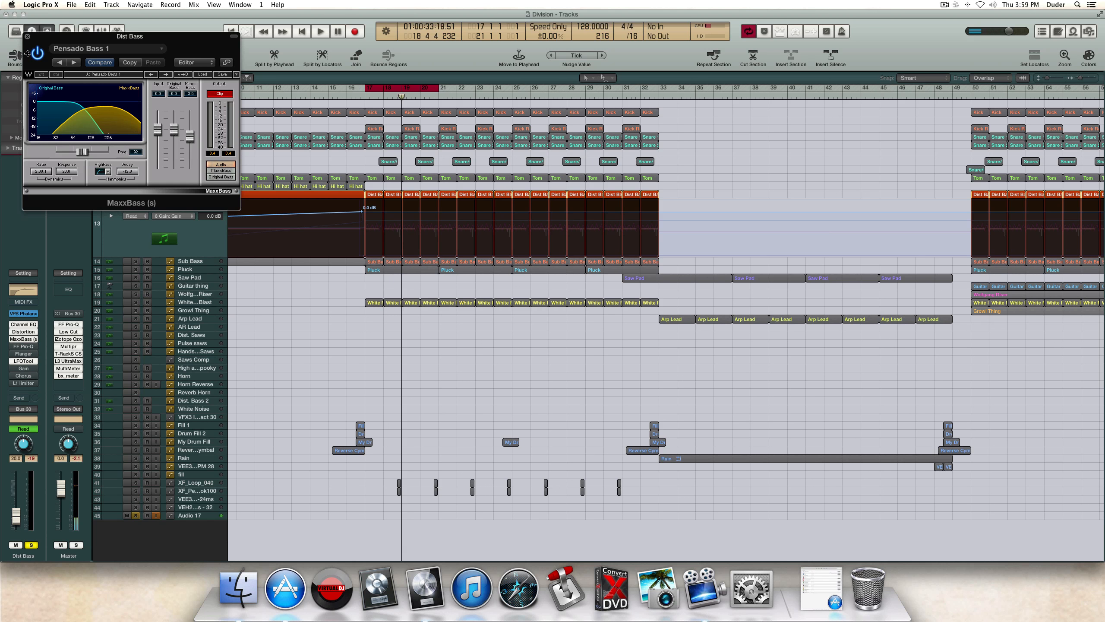
pyautogui.click(29, 37)
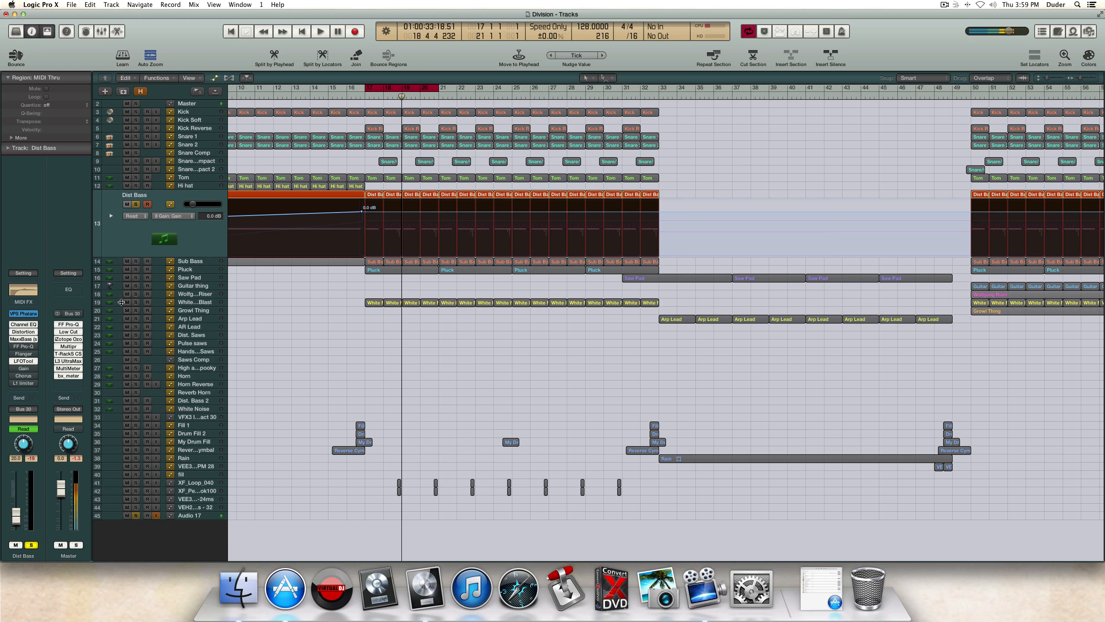
# Step: Open the FF Pro-Q on Dist Bass, compare it bypassed and active during playback, leave it enabled, and stop
pyautogui.click(14, 347)
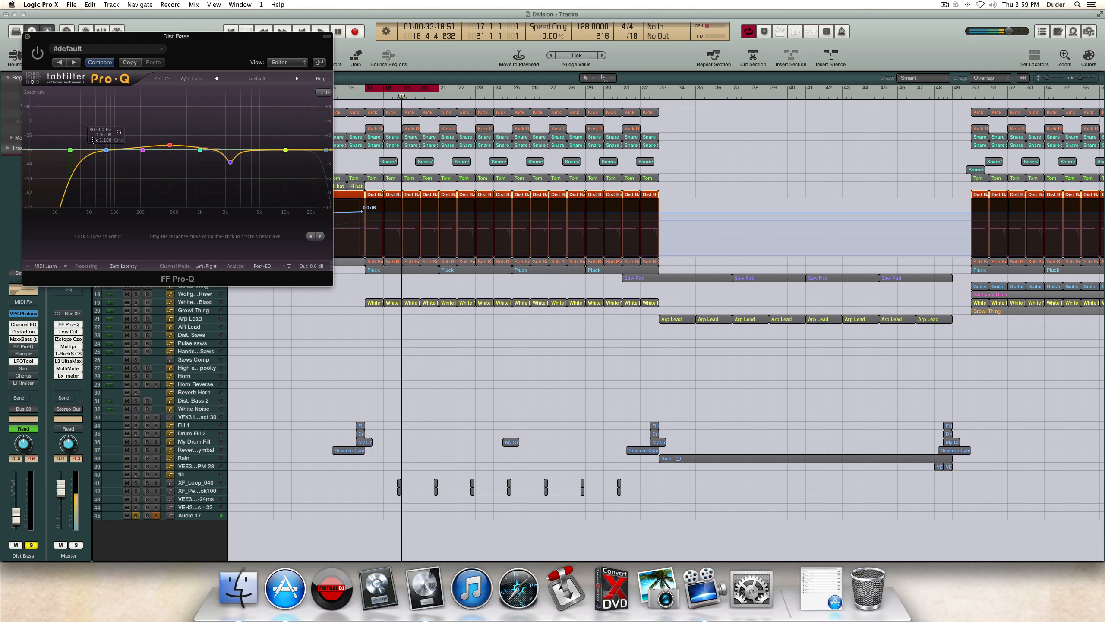
pyautogui.moveTo(80, 37); pyautogui.dragTo(264, 160)
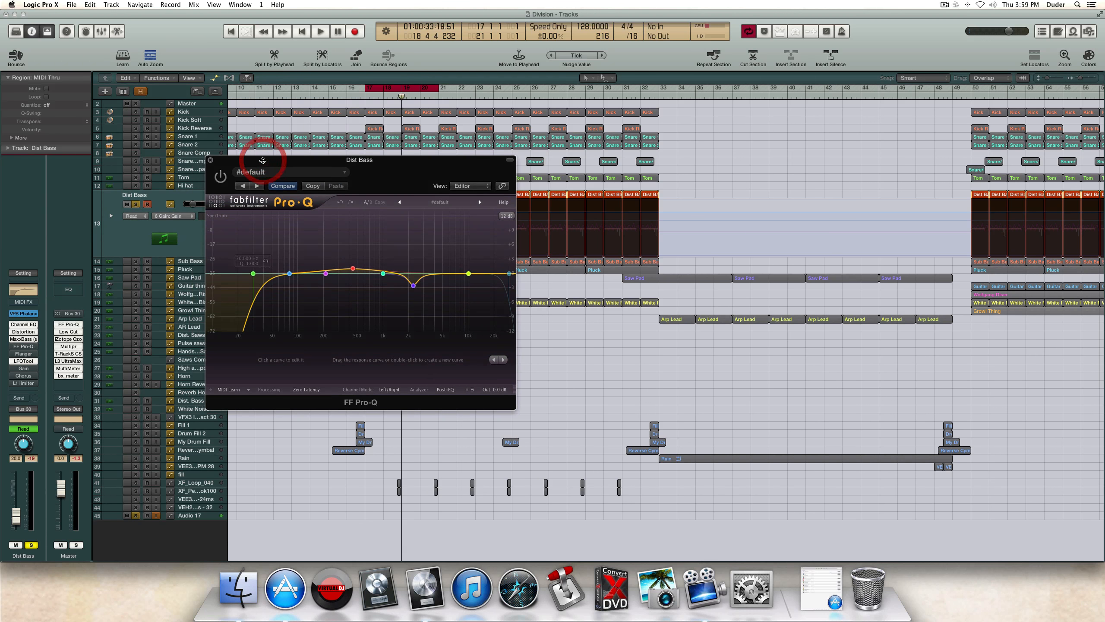
pyautogui.press('space')
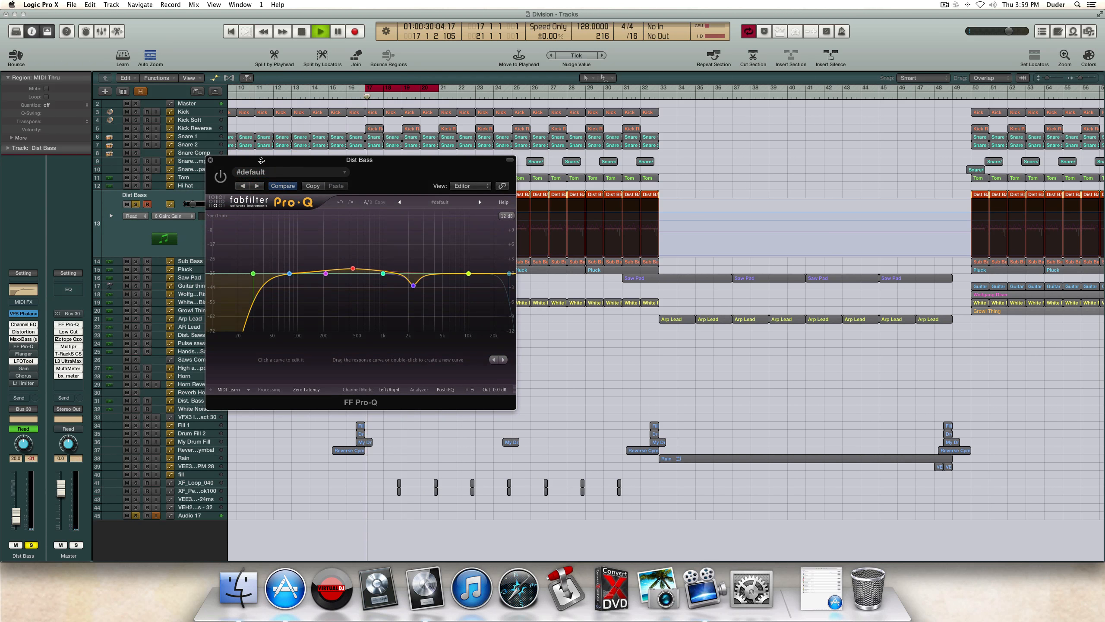
pyautogui.click(221, 175)
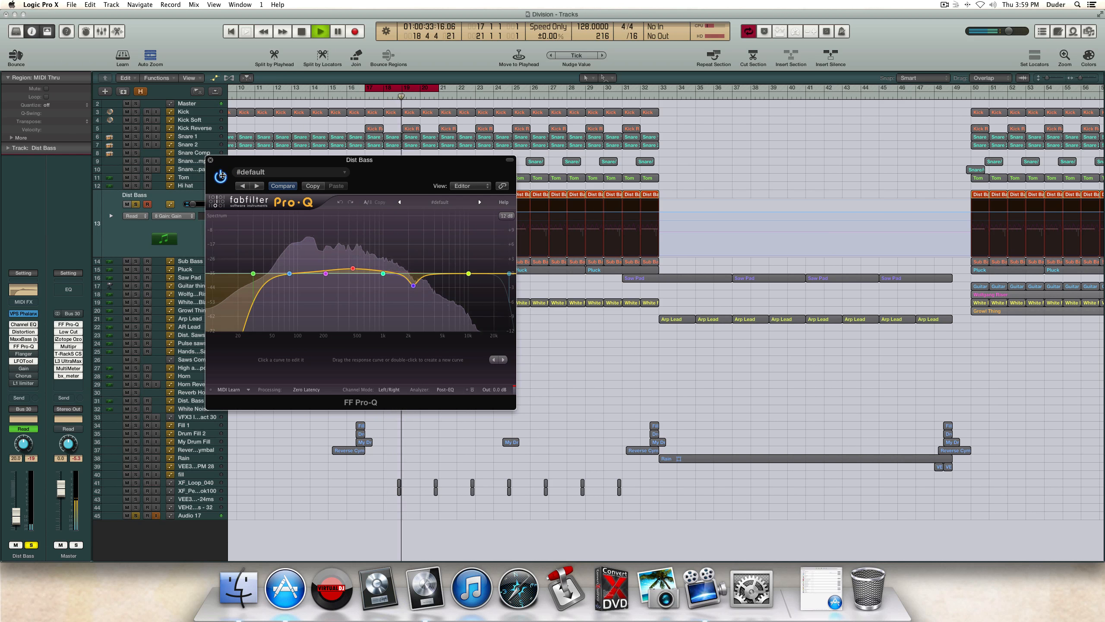
pyautogui.click(221, 176)
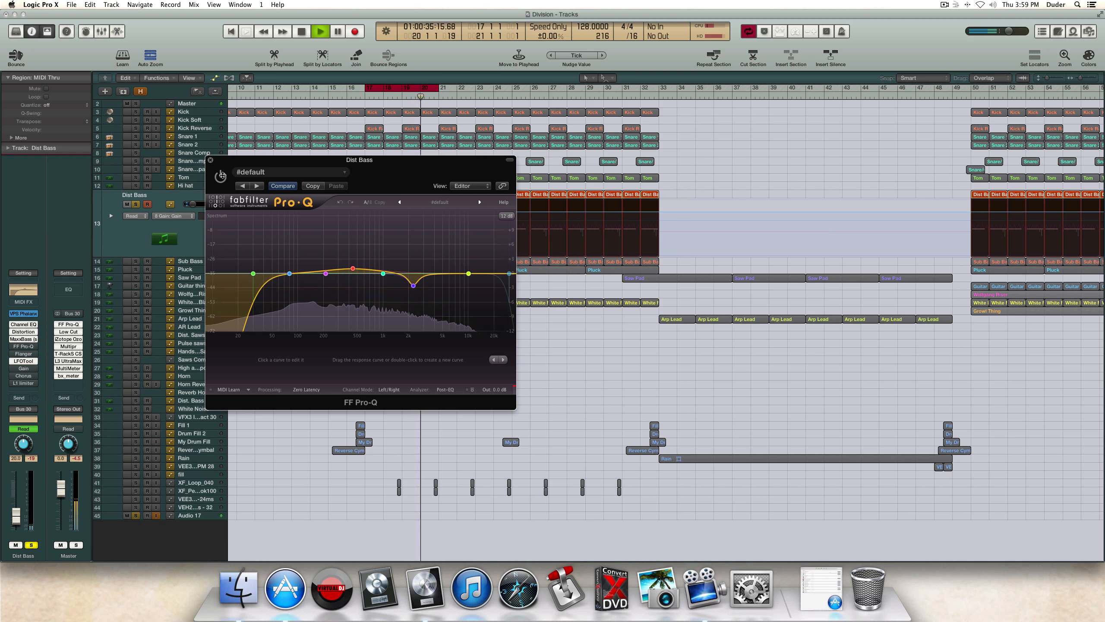
pyautogui.click(222, 174)
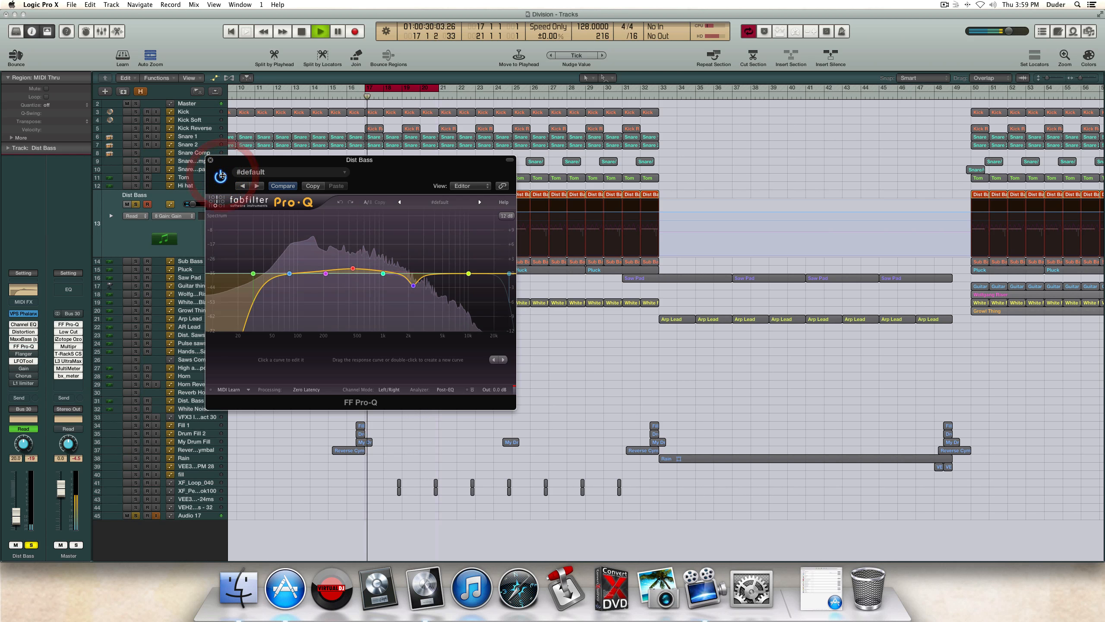
pyautogui.click(222, 175)
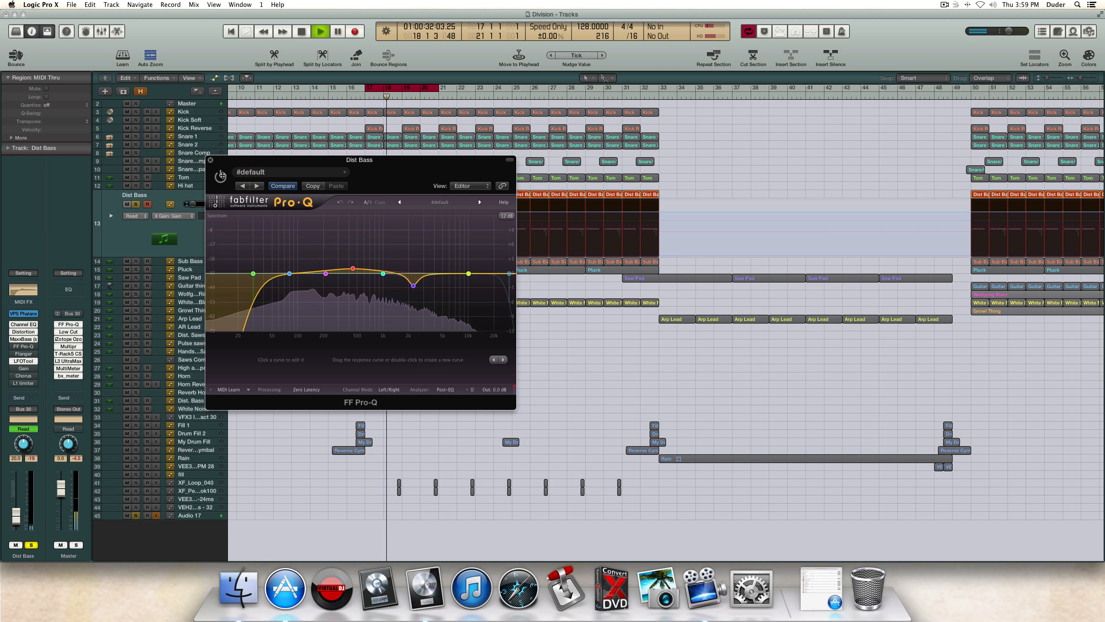
pyautogui.click(222, 175)
pyautogui.press('space')
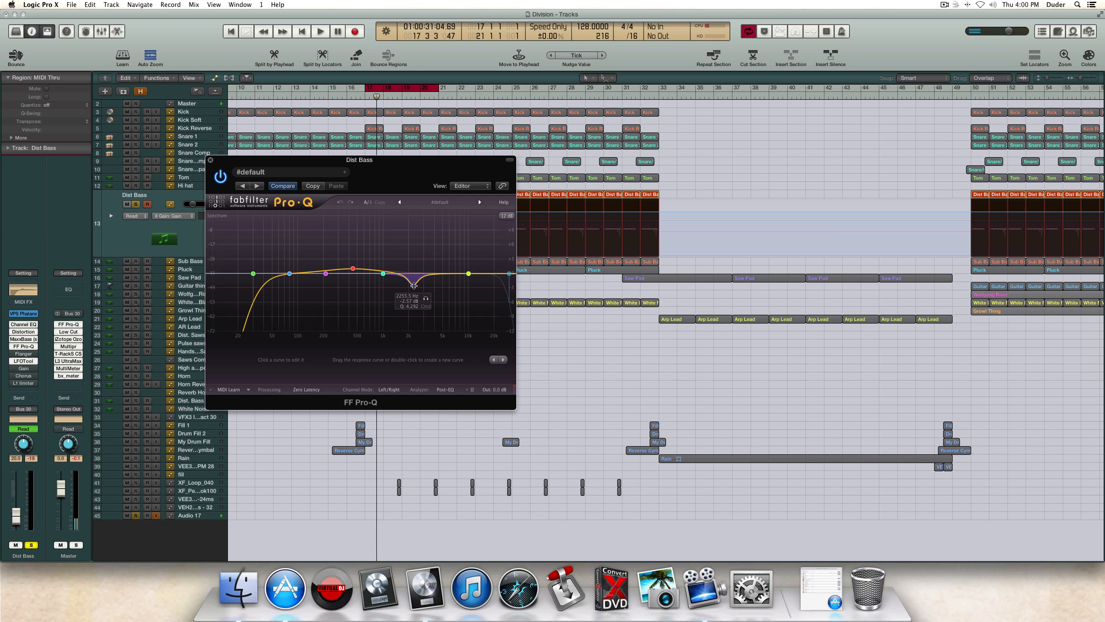
# Step: Boost the EQ's narrow cut near 2.2 kHz to +12 dB during playback, restore the saved curve, stop, and close the EQ
pyautogui.press('space')
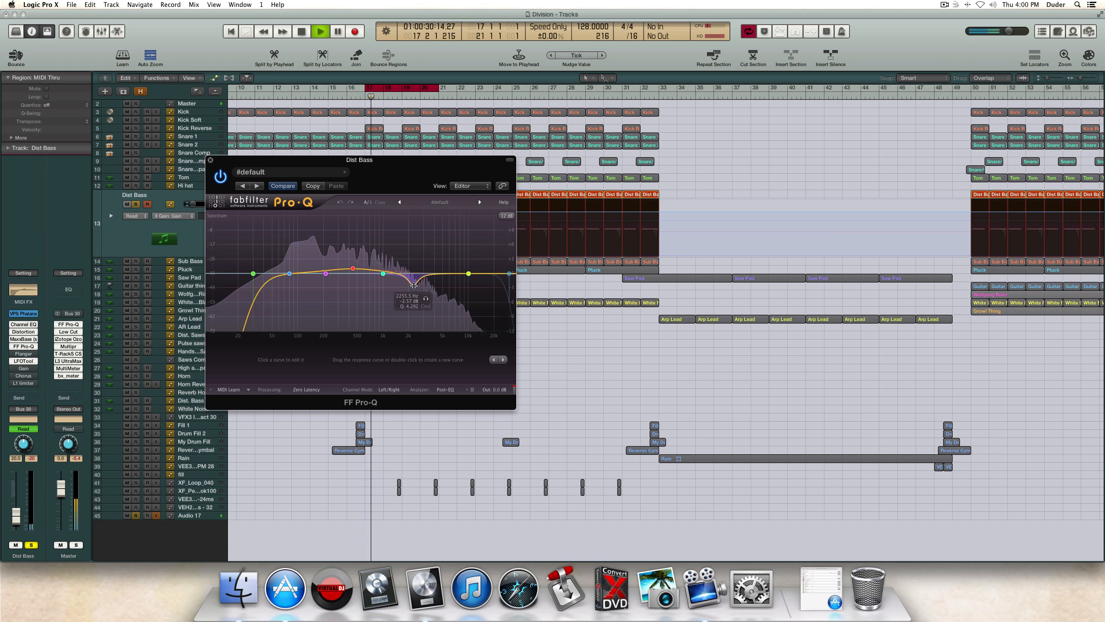
pyautogui.moveTo(413, 286); pyautogui.dragTo(410, 215)
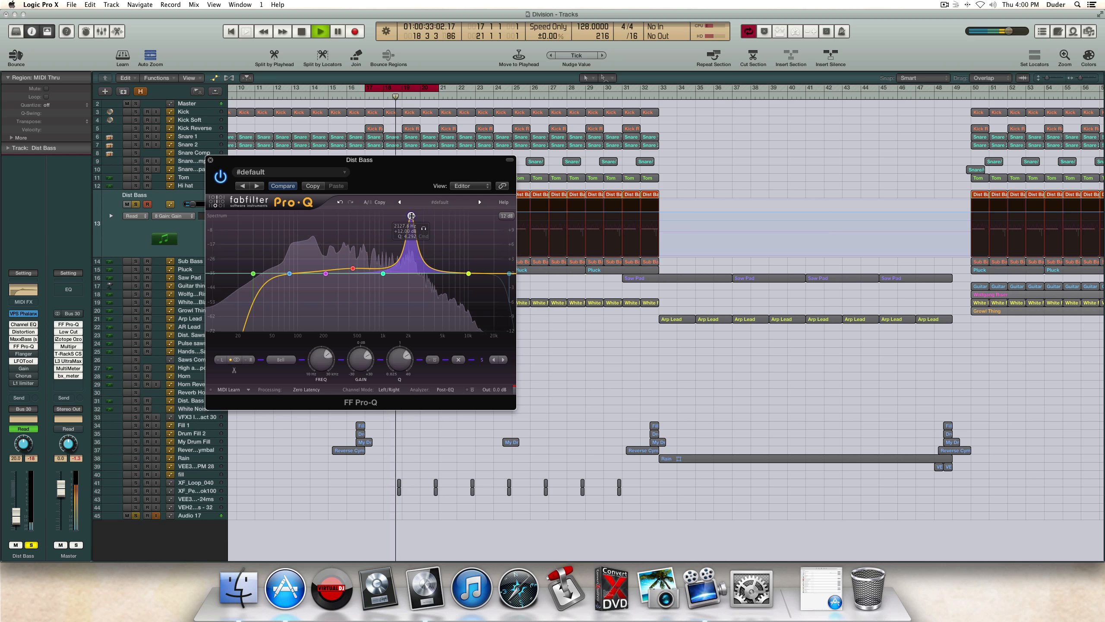
pyautogui.click(283, 186)
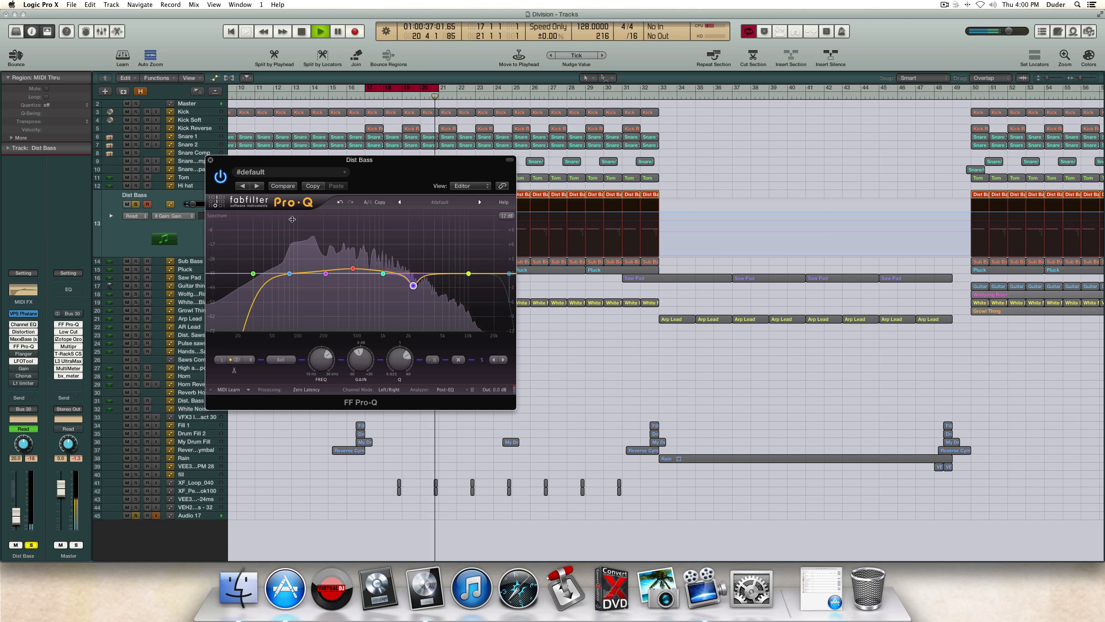
pyautogui.press('space')
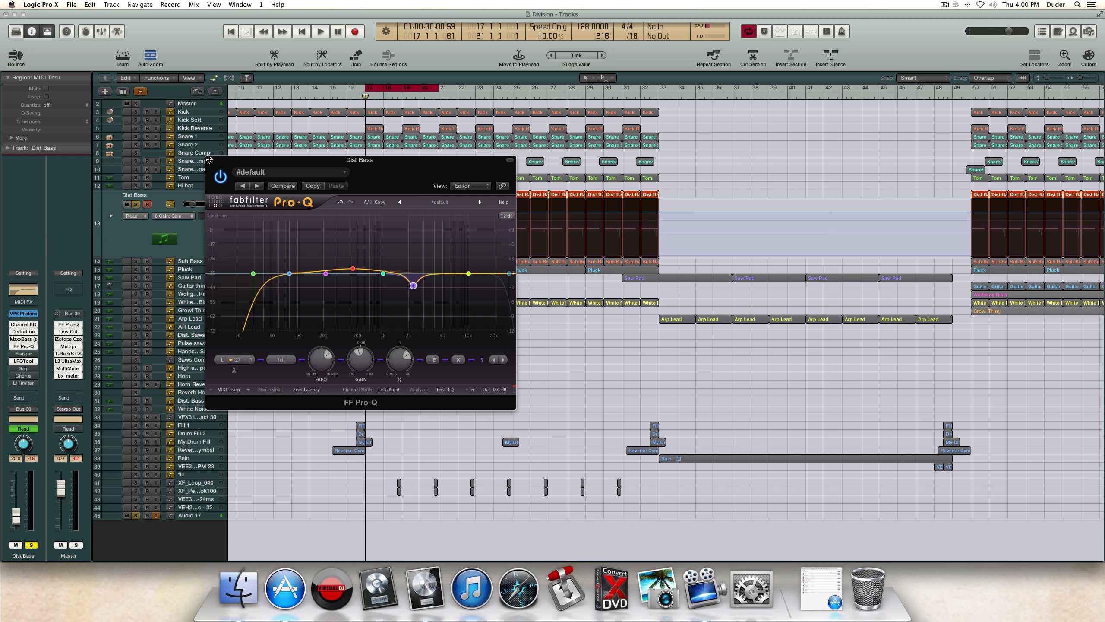
pyautogui.click(210, 161)
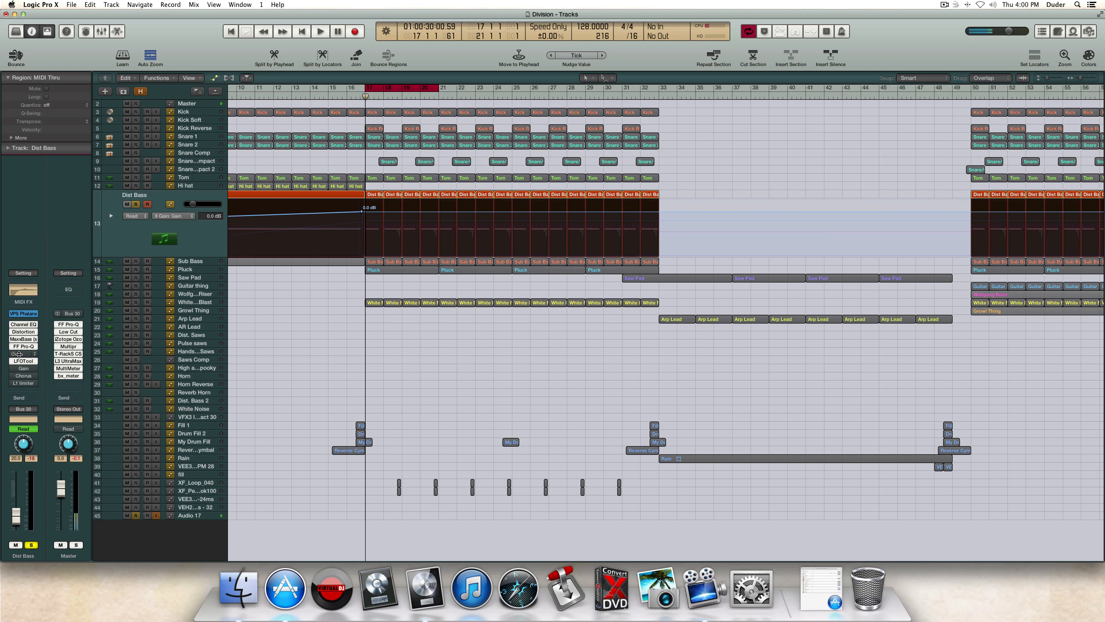
# Step: Open the Flanger on Dist Bass, compare it bypassed and active during playback, leave it enabled, and close it
pyautogui.click(19, 354)
pyautogui.moveTo(86, 36); pyautogui.dragTo(419, 188)
pyautogui.press('space')
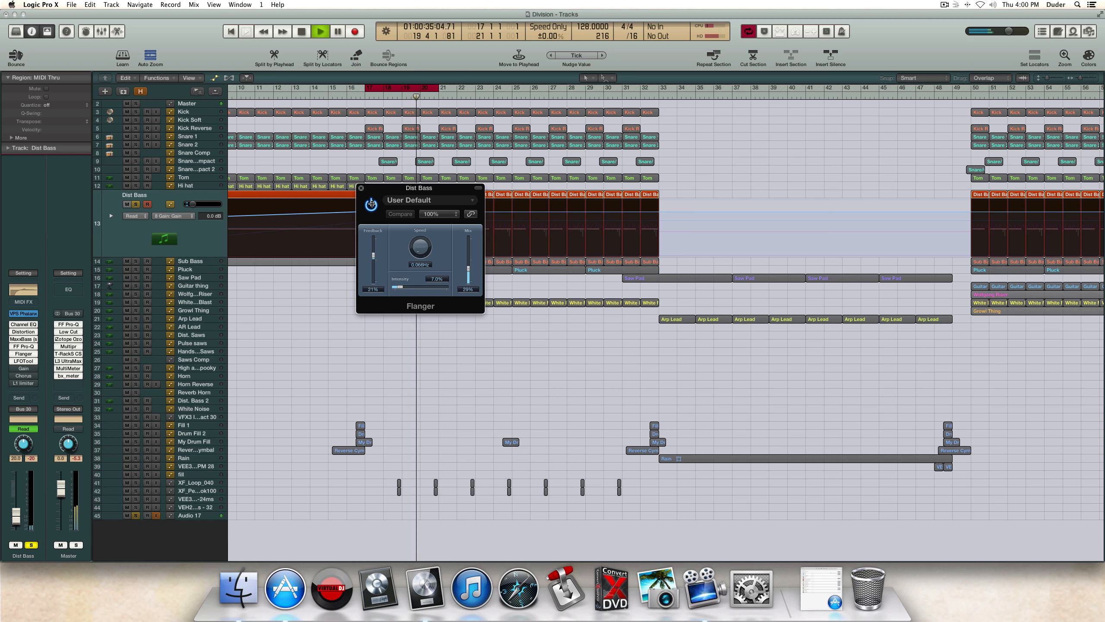
pyautogui.click(372, 204)
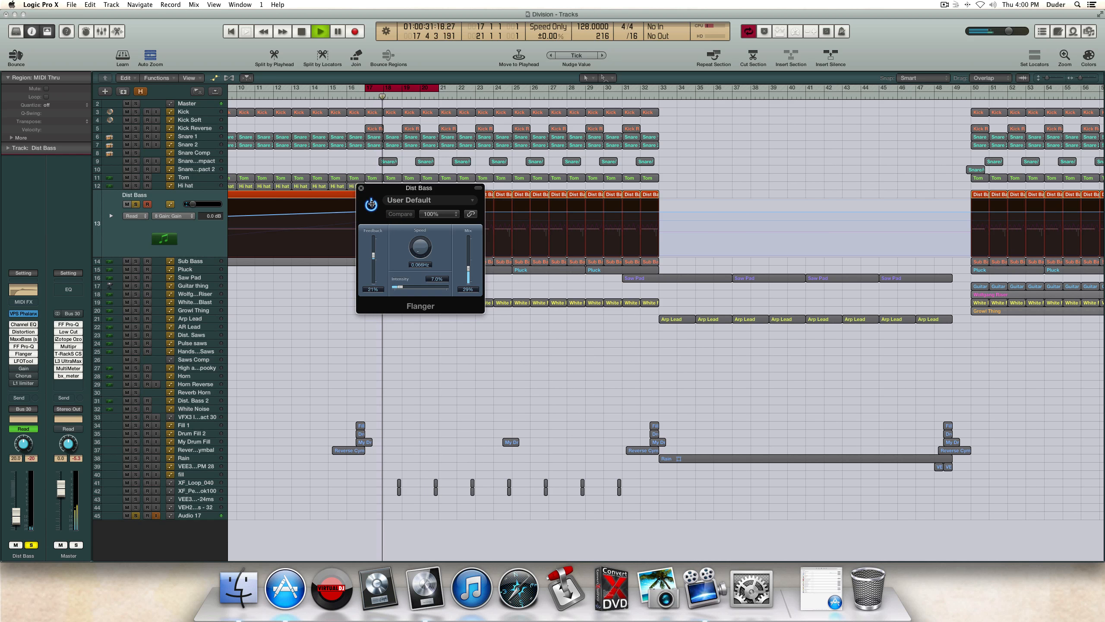
pyautogui.click(369, 203)
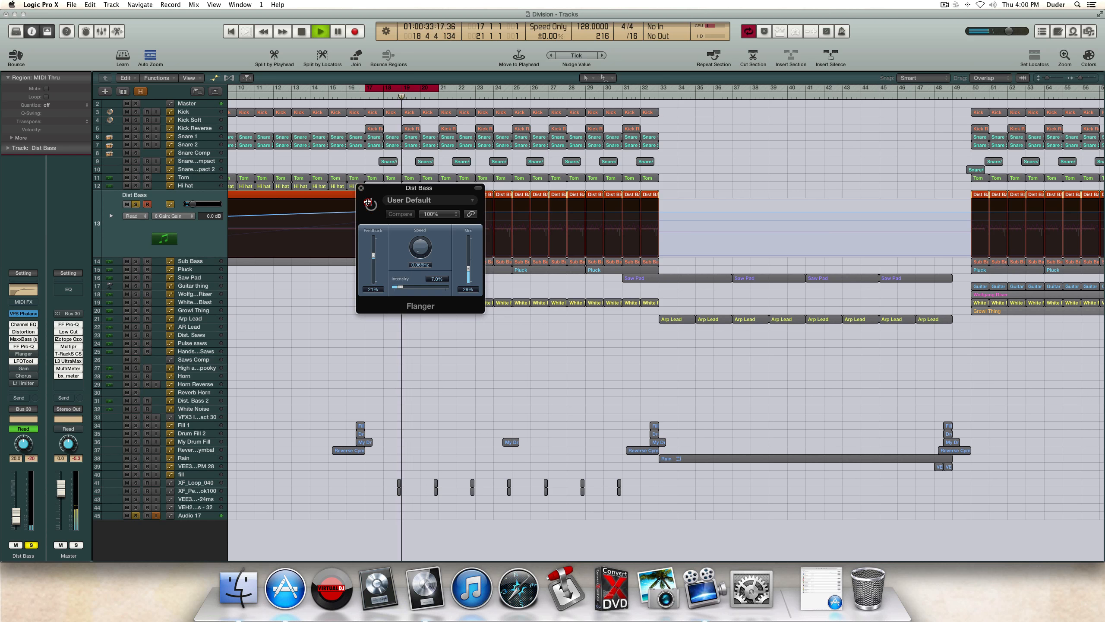
pyautogui.click(369, 203)
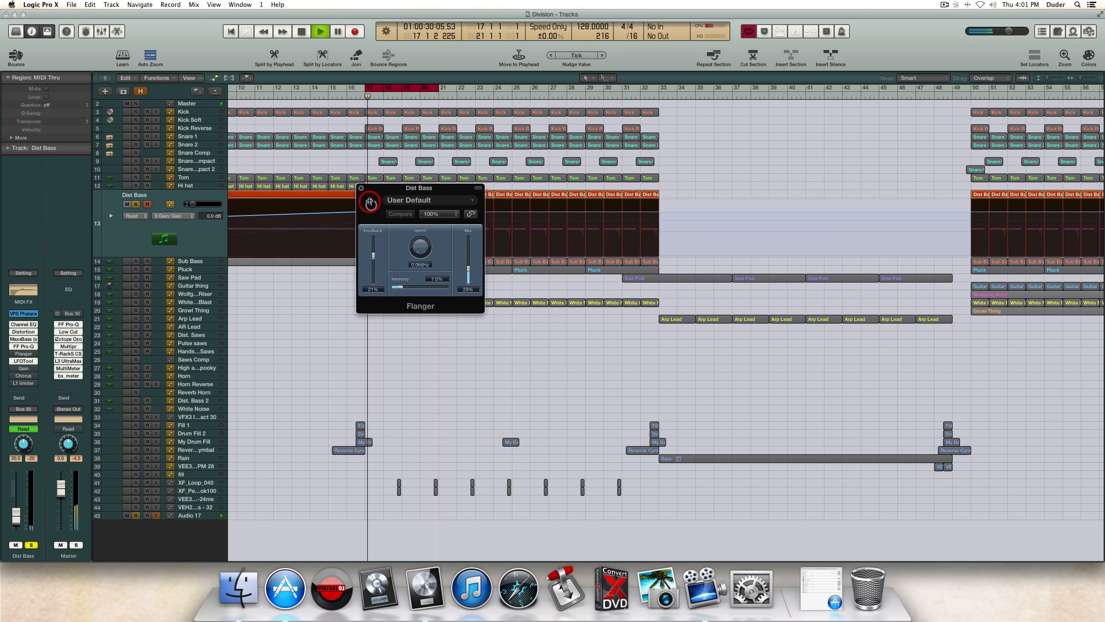
pyautogui.click(371, 204)
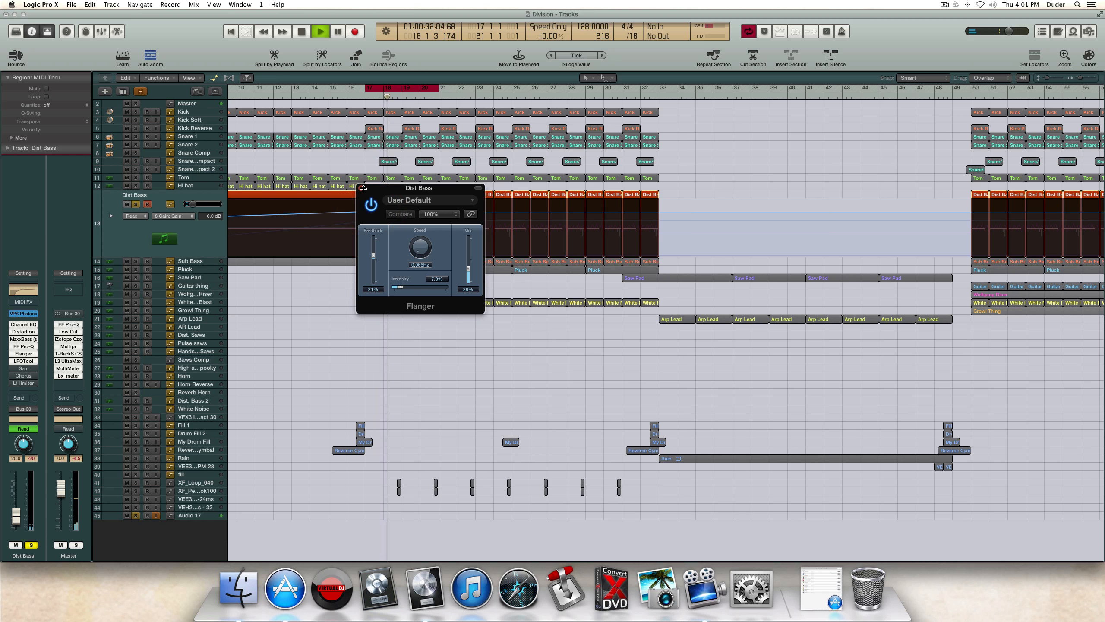
pyautogui.click(361, 188)
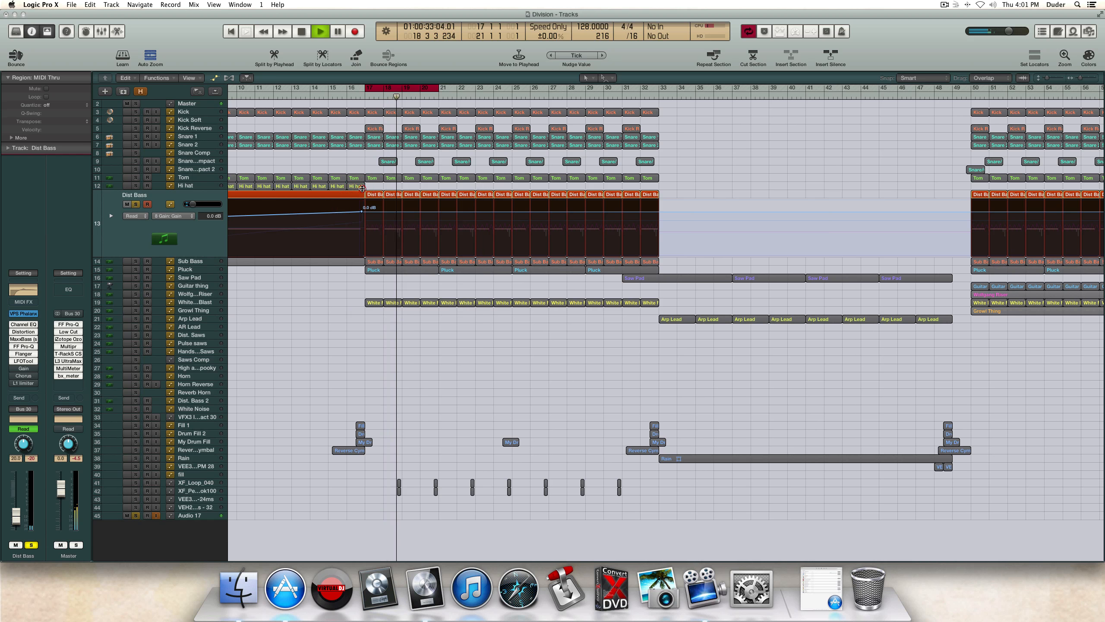
# Step: Enable the Chorus on Dist Bass, compare it bypassed and active during playback, leave it on, and close its window
pyautogui.click(19, 376)
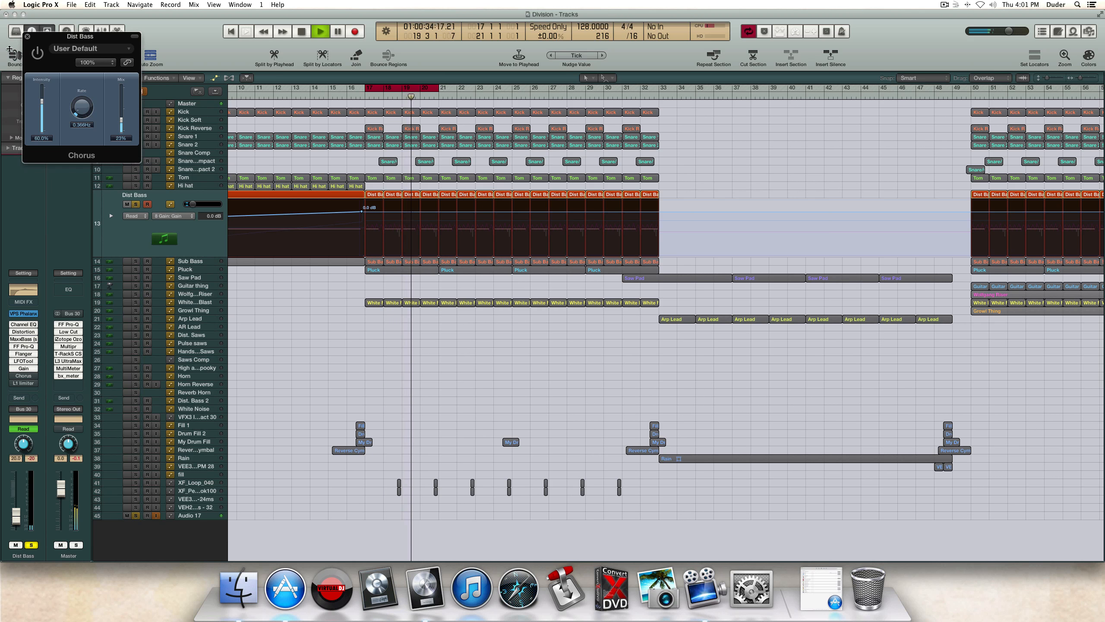
pyautogui.click(37, 52)
pyautogui.moveTo(44, 36); pyautogui.dragTo(270, 284)
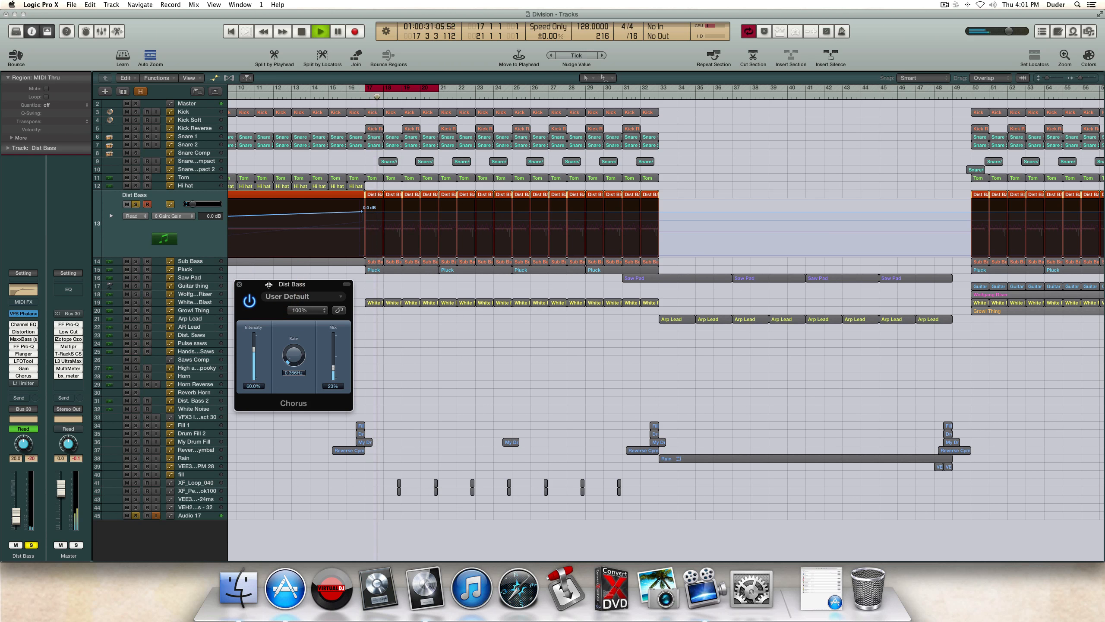
pyautogui.click(253, 300)
pyautogui.click(252, 300)
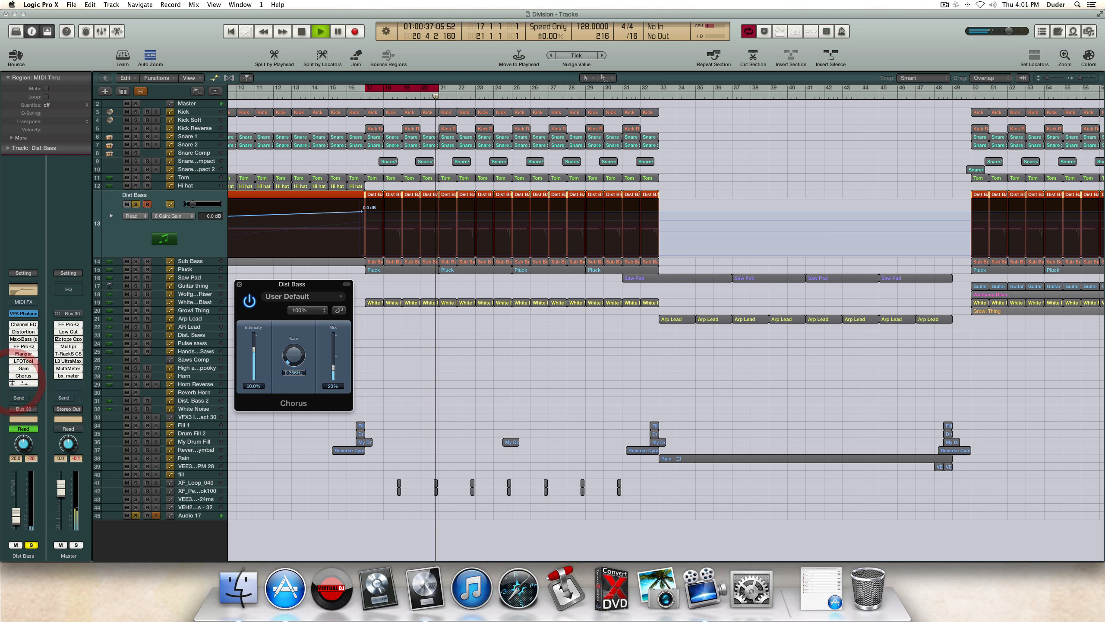
pyautogui.click(239, 283)
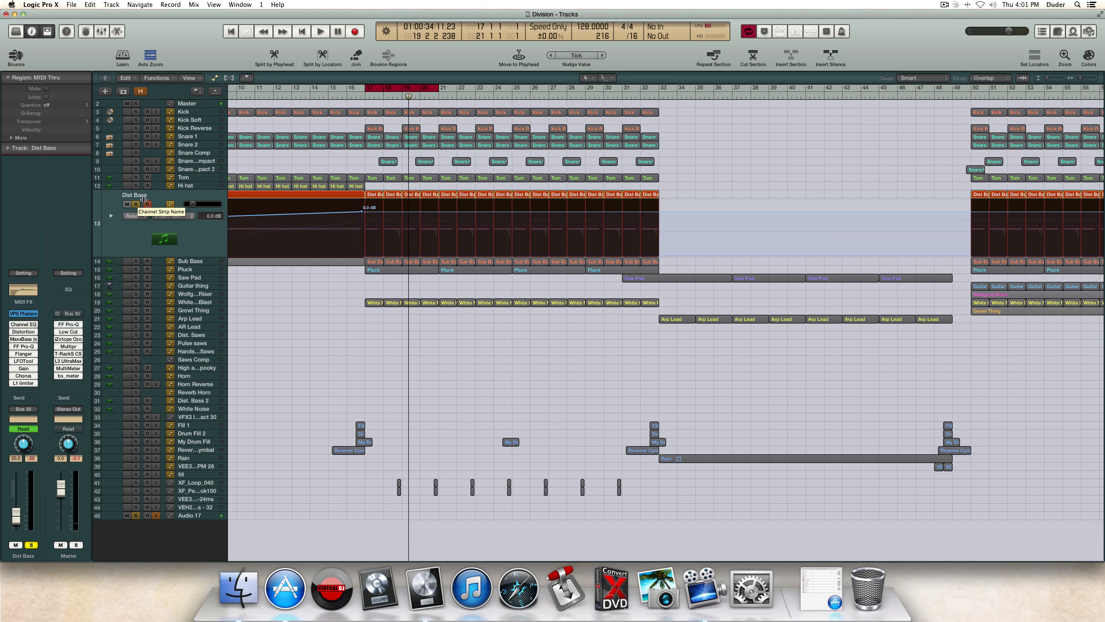
# Step: Hide the track automation, examine the pitch bend curve of the Dist Bass region at bar 18 in the Piano Roll, and close the editor
pyautogui.press('a')
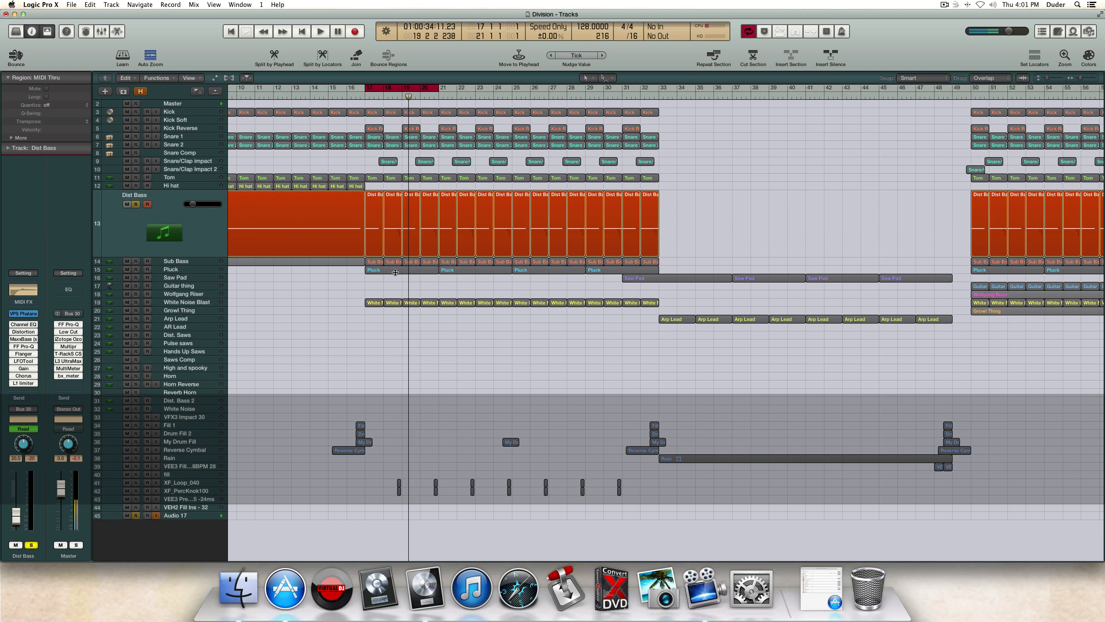
pyautogui.doubleClick(395, 236)
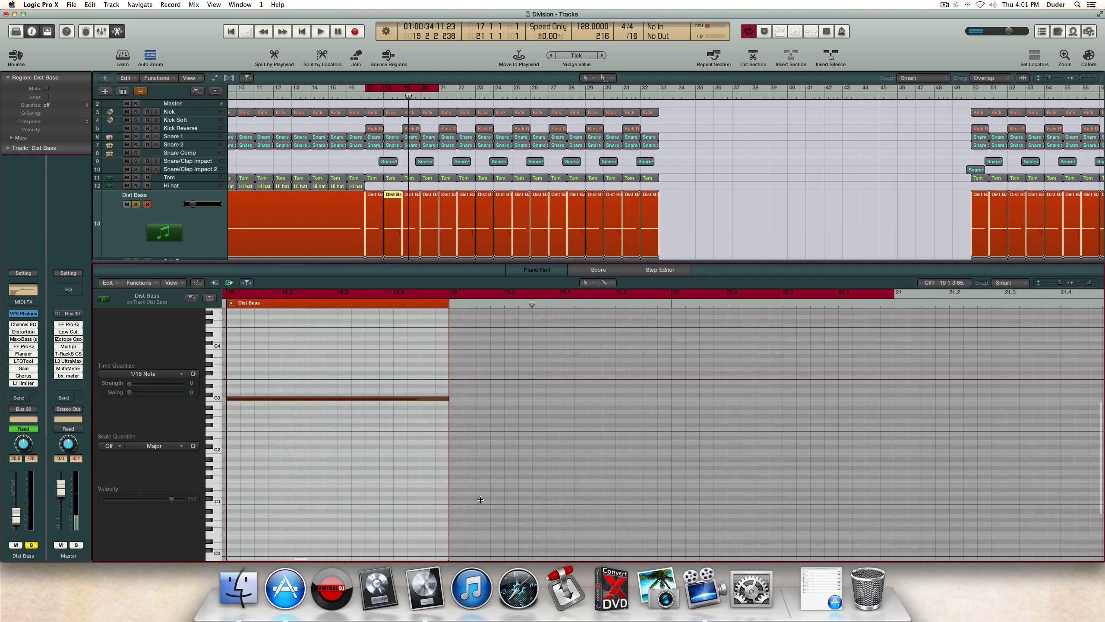
pyautogui.click(195, 284)
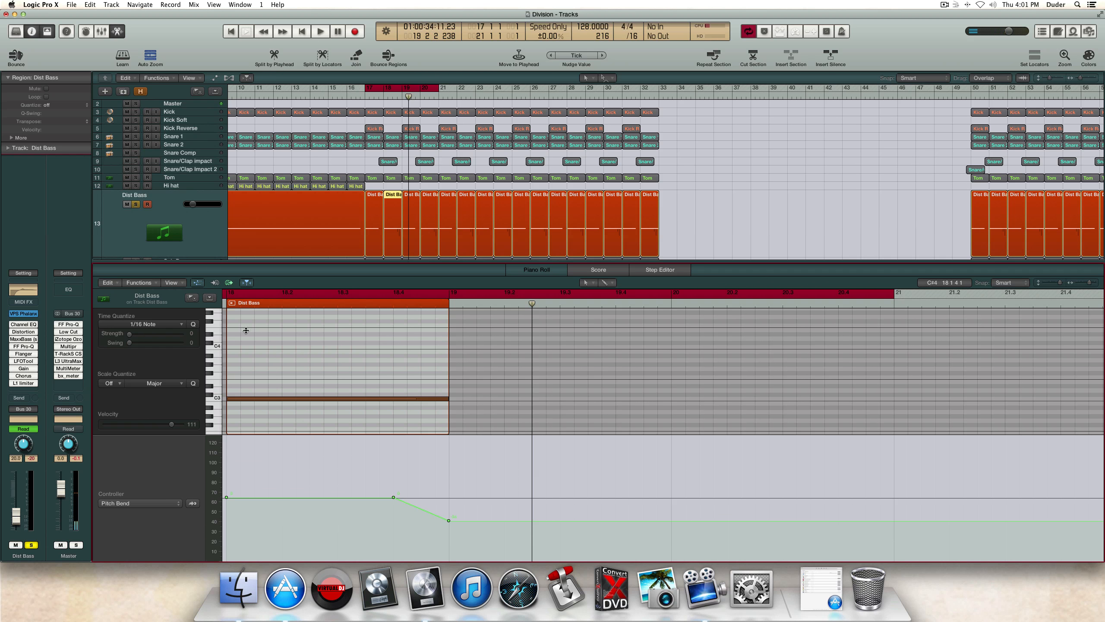
pyautogui.click(199, 282)
pyautogui.press('p')
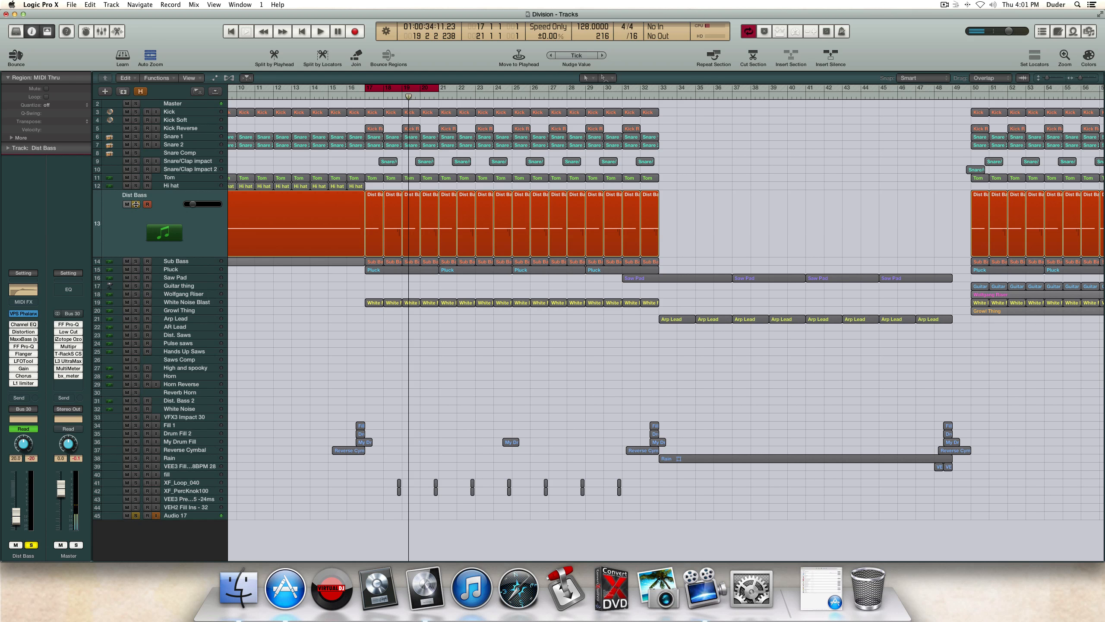
# Step: Audition the drum tracks soloed together with the Dist Bass over the cycled section, stop playback, and clear the solos
pyautogui.moveTo(135, 110); pyautogui.dragTo(138, 188)
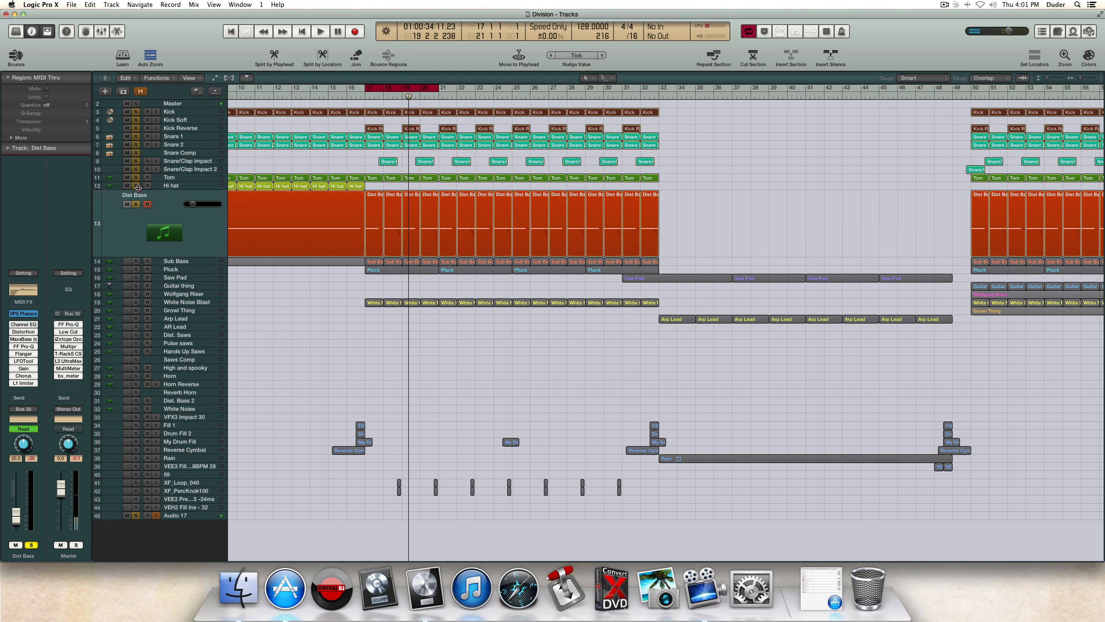
pyautogui.press('space')
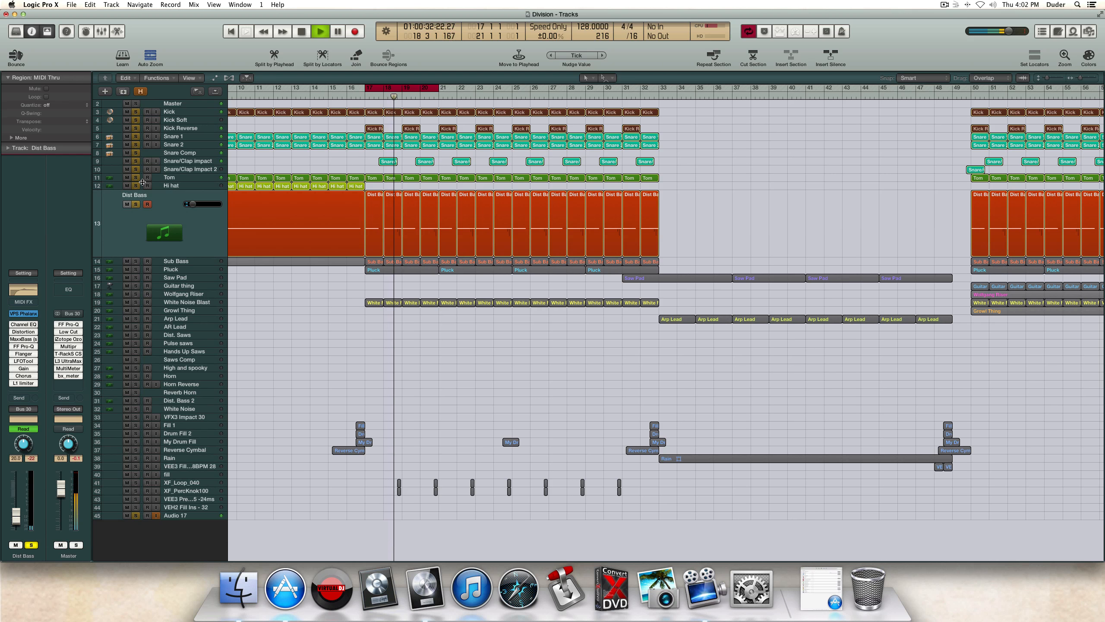
pyautogui.press('space')
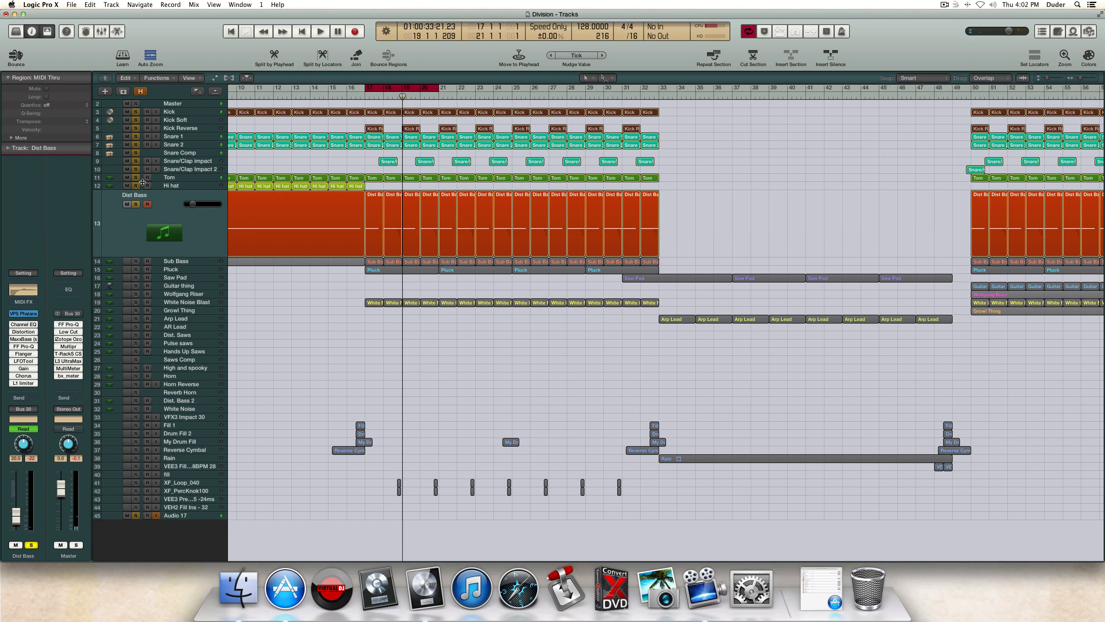
pyautogui.moveTo(135, 113); pyautogui.dragTo(136, 197)
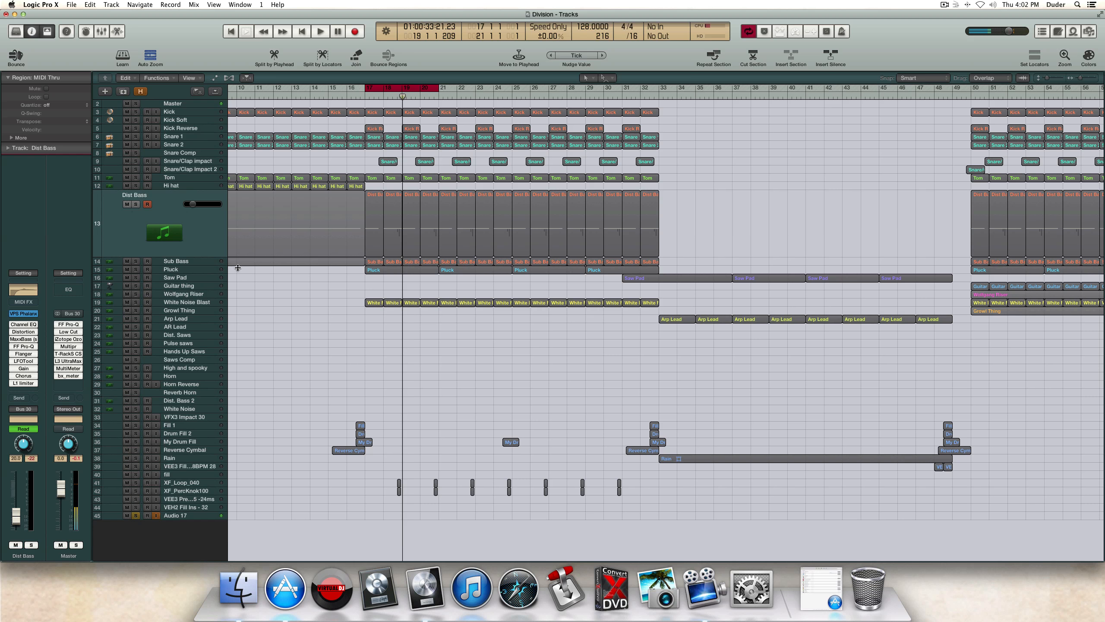
# Step: Solo the Sub Bass track and audition it in the cycled section at bars 17 to 21, stopping playback after each listen
pyautogui.click(195, 262)
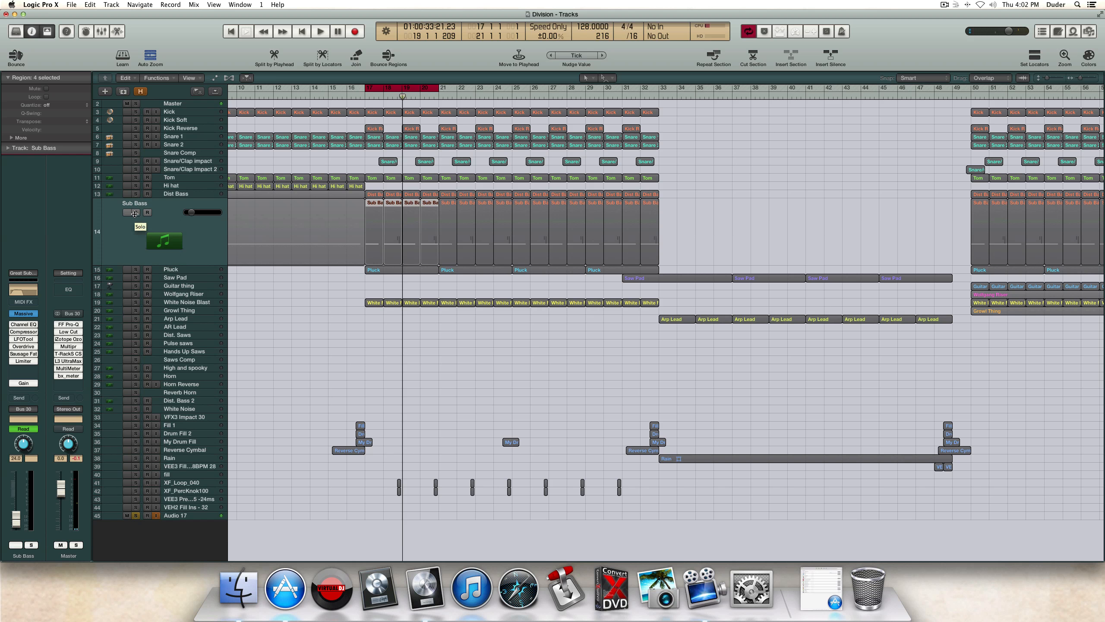
pyautogui.click(134, 213)
pyautogui.hscroll(-2, 334, 219)
pyautogui.hscroll(4, 334, 219)
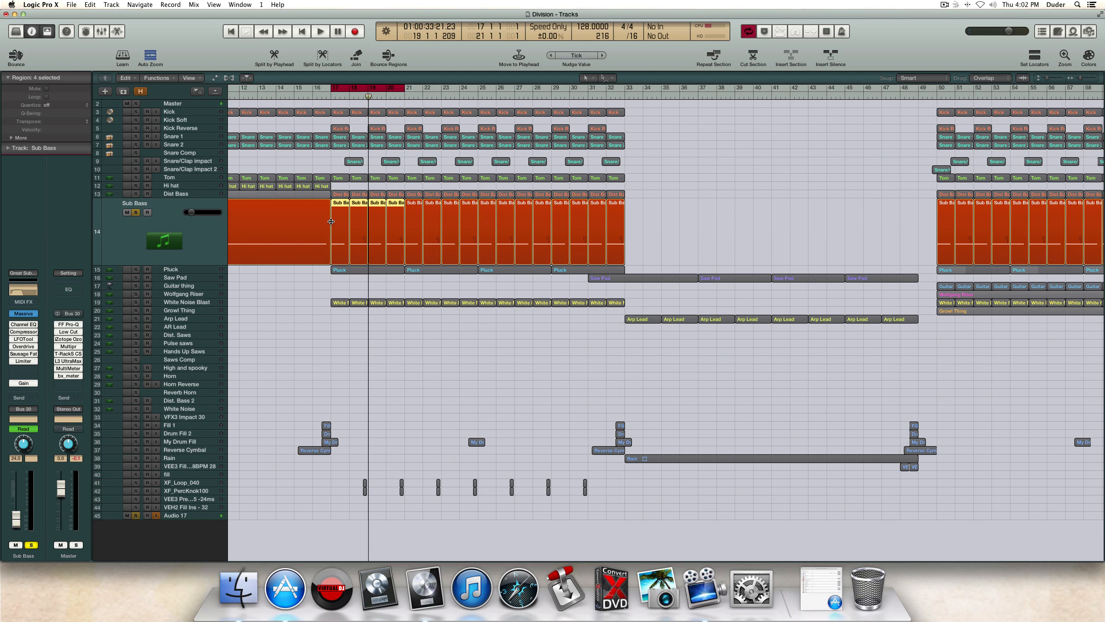
pyautogui.press('space')
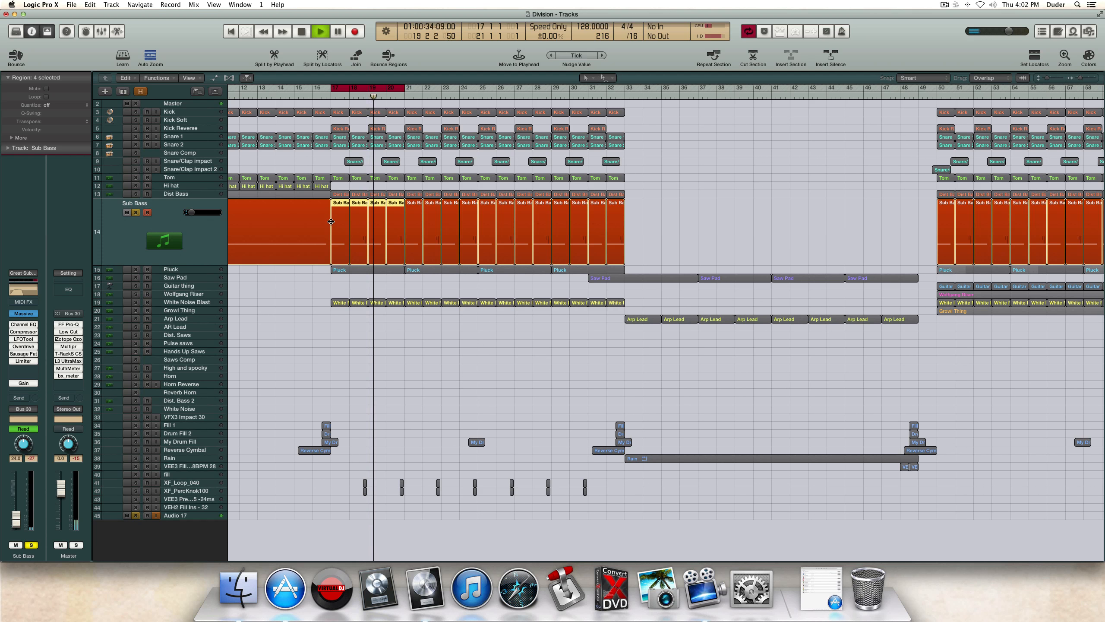
pyautogui.press('space')
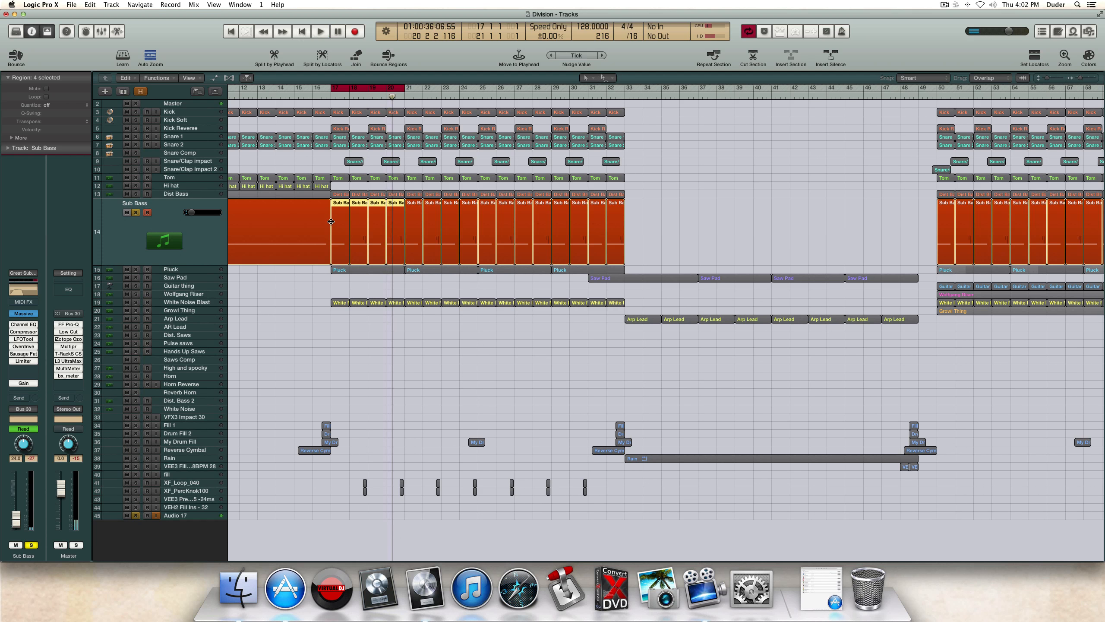
pyautogui.hscroll(-1, 335, 229)
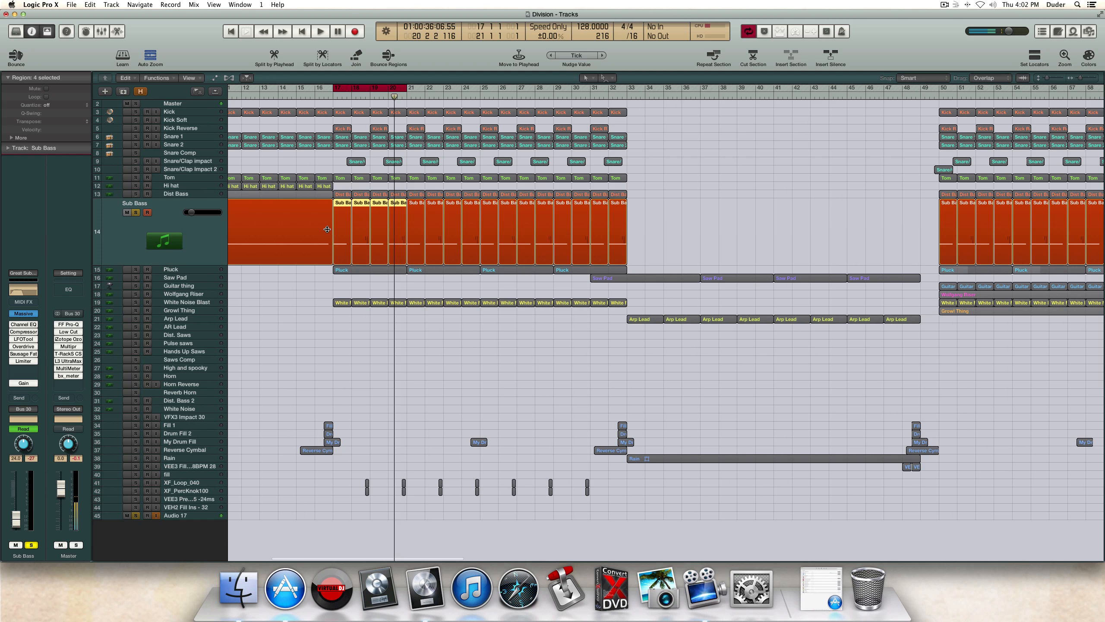
pyautogui.press('space')
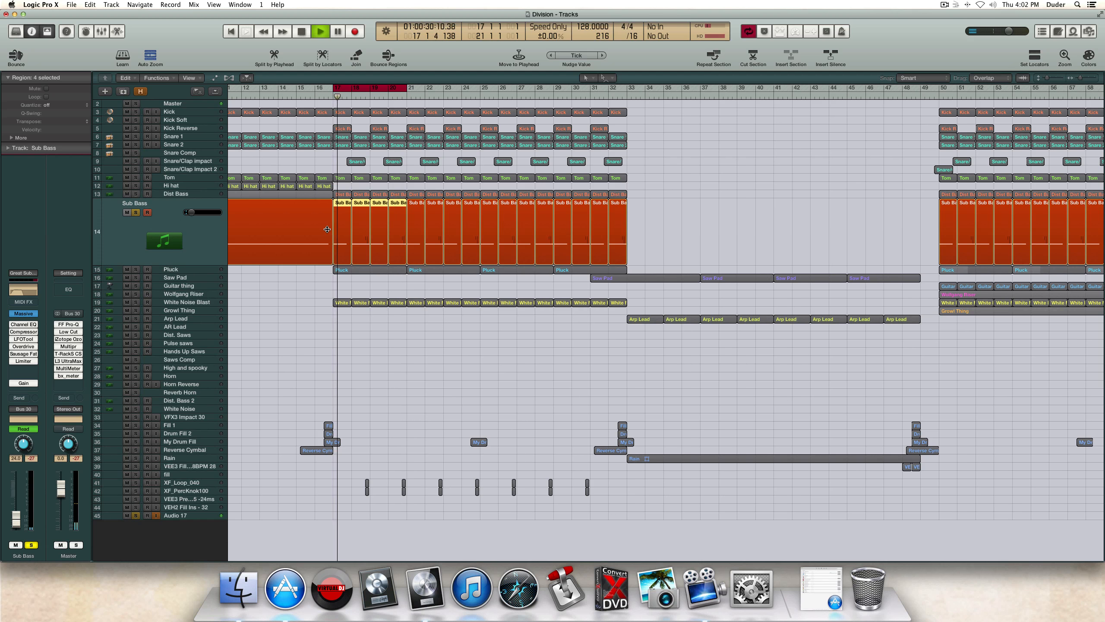
pyautogui.press('space')
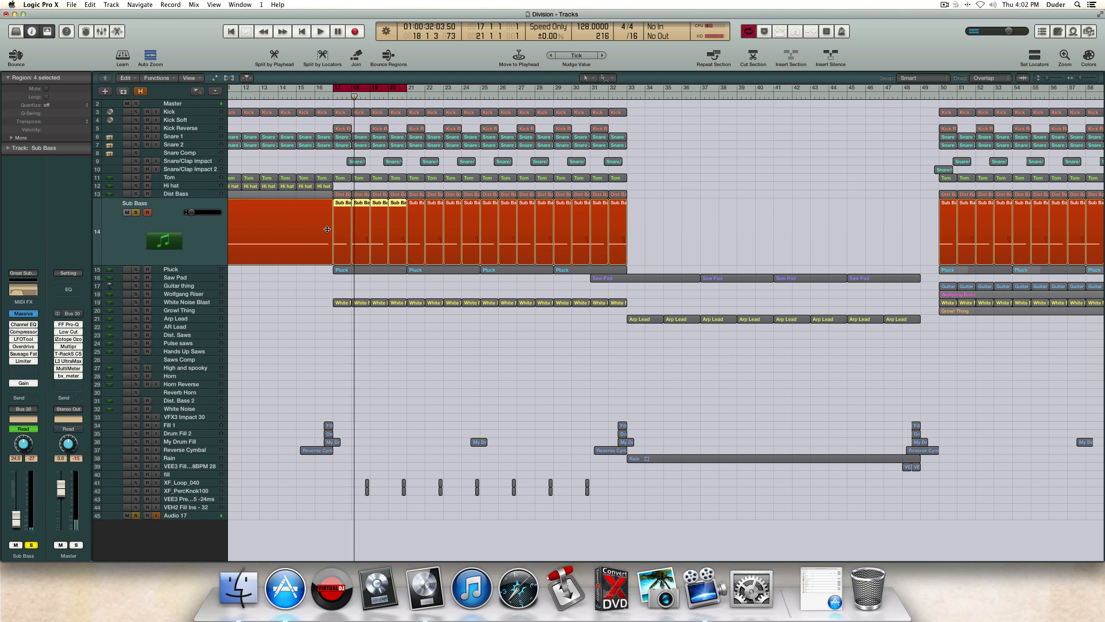
# Step: Open the Massive synth on Sub Bass, examine its voicing, oscillator settings and envelopes 1 and 4, and close it
pyautogui.click(22, 313)
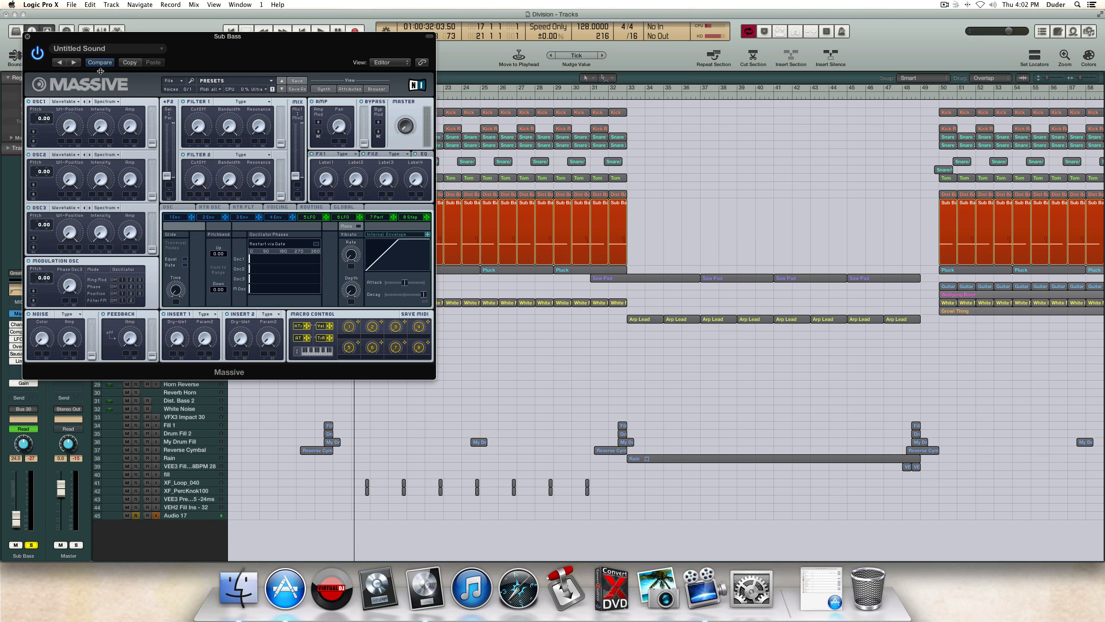
pyautogui.moveTo(104, 36); pyautogui.dragTo(212, 104)
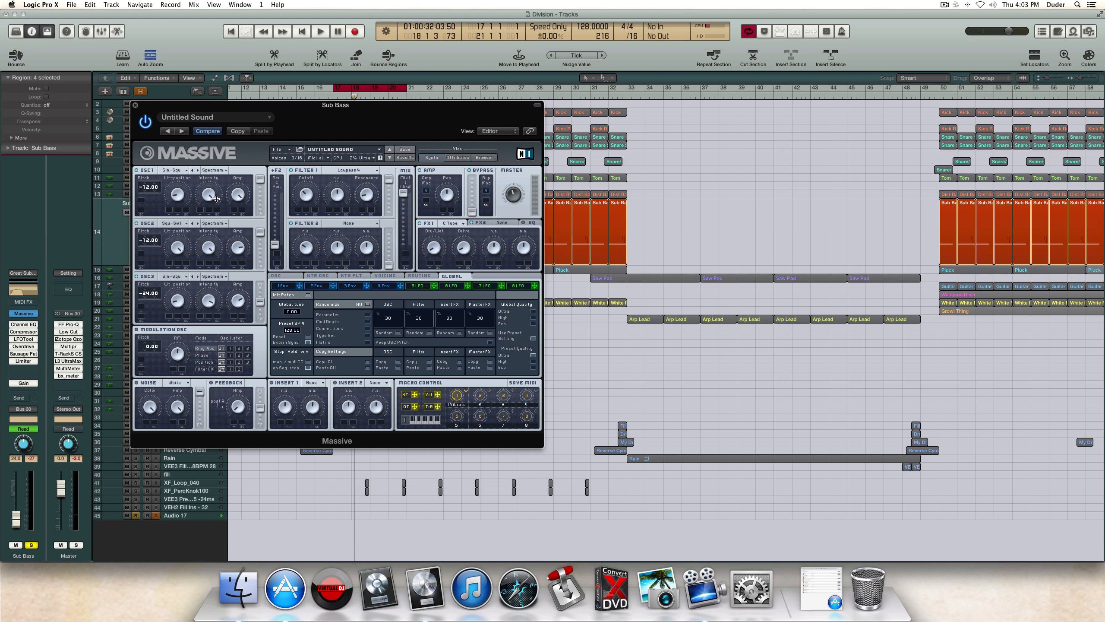
pyautogui.click(390, 275)
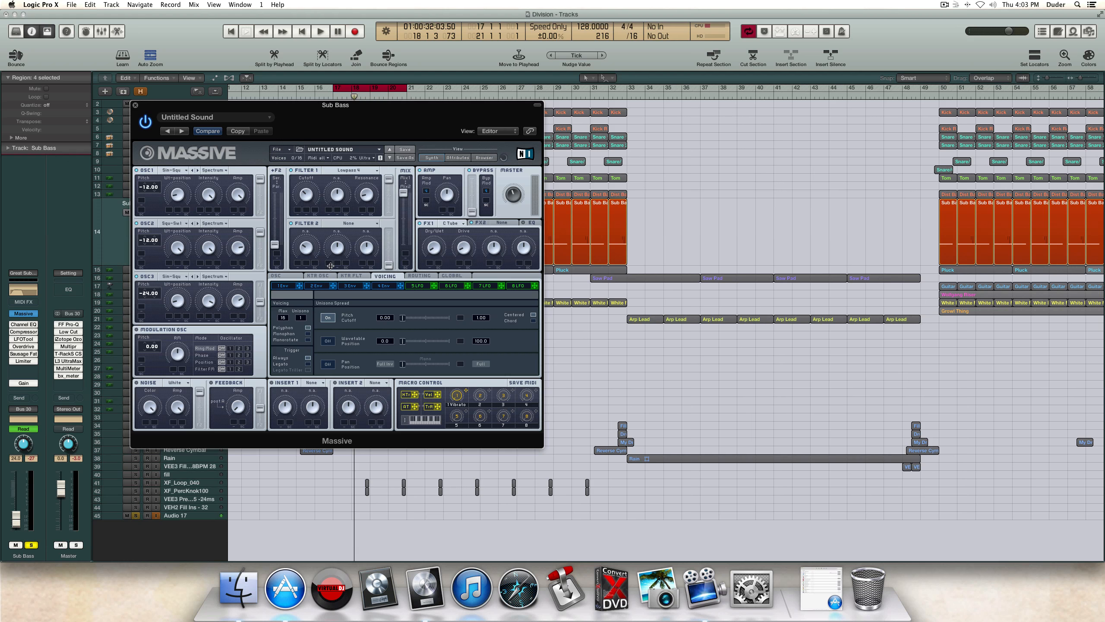
pyautogui.click(285, 275)
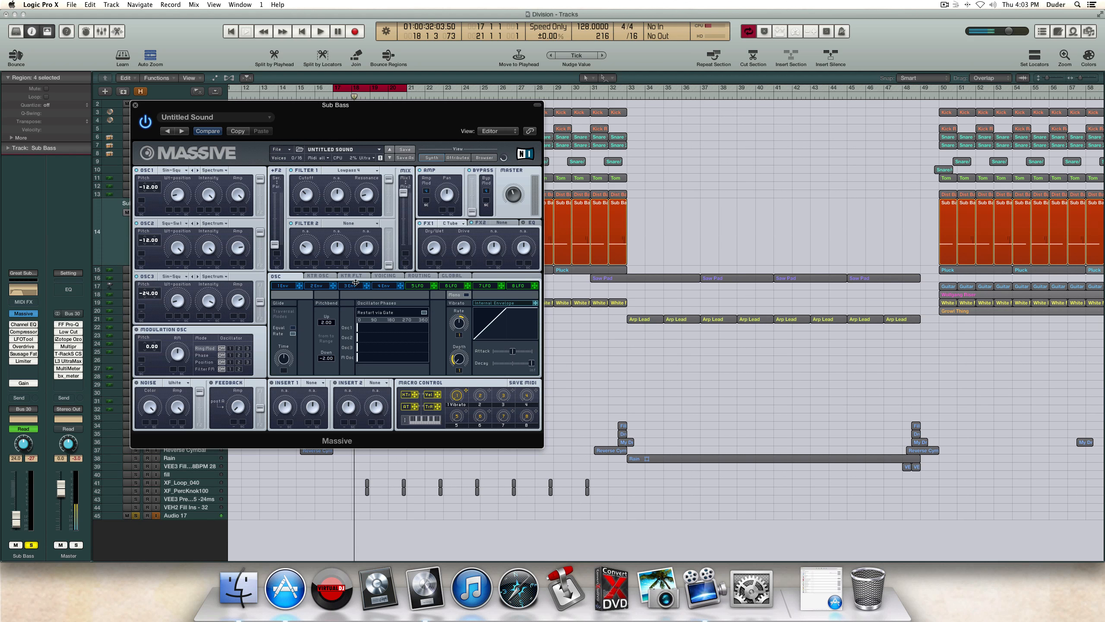
pyautogui.click(285, 286)
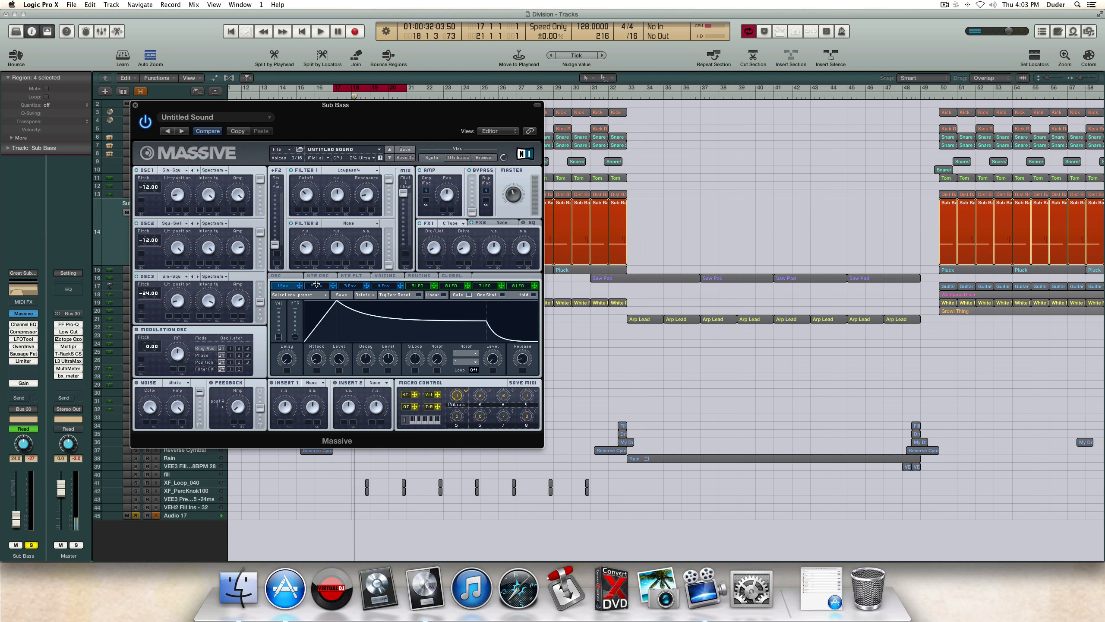
pyautogui.click(384, 285)
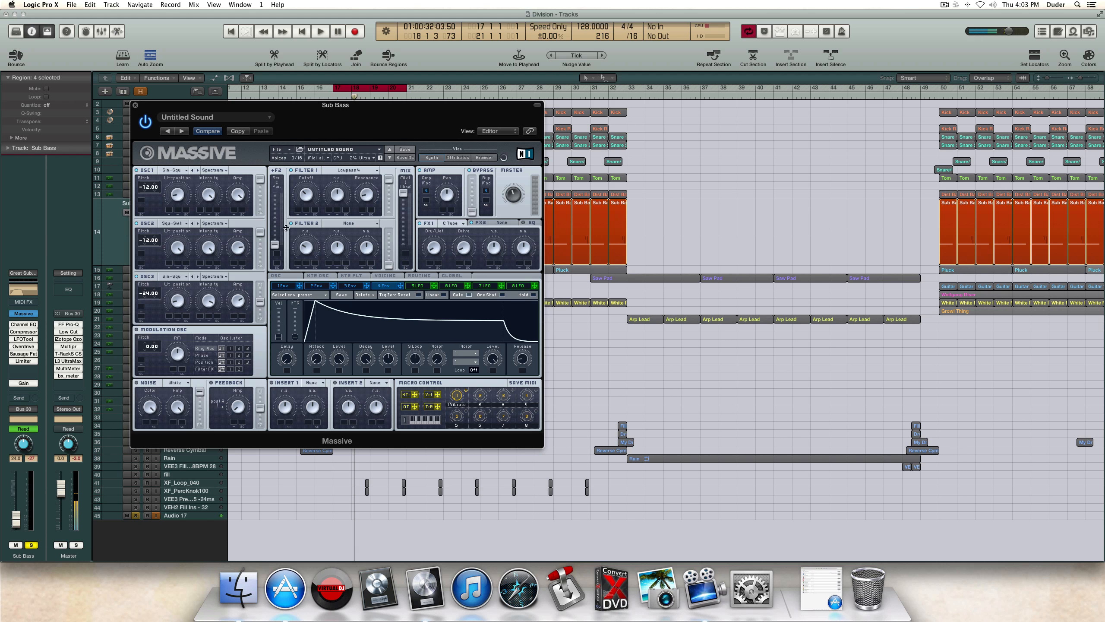
pyautogui.click(135, 104)
# Step: Bypass the Channel EQ, Compressor, LFOTool, Overdrive, Sausage Fattener and Limiter on the Sub Bass
pyautogui.click(23, 324)
pyautogui.click(25, 36)
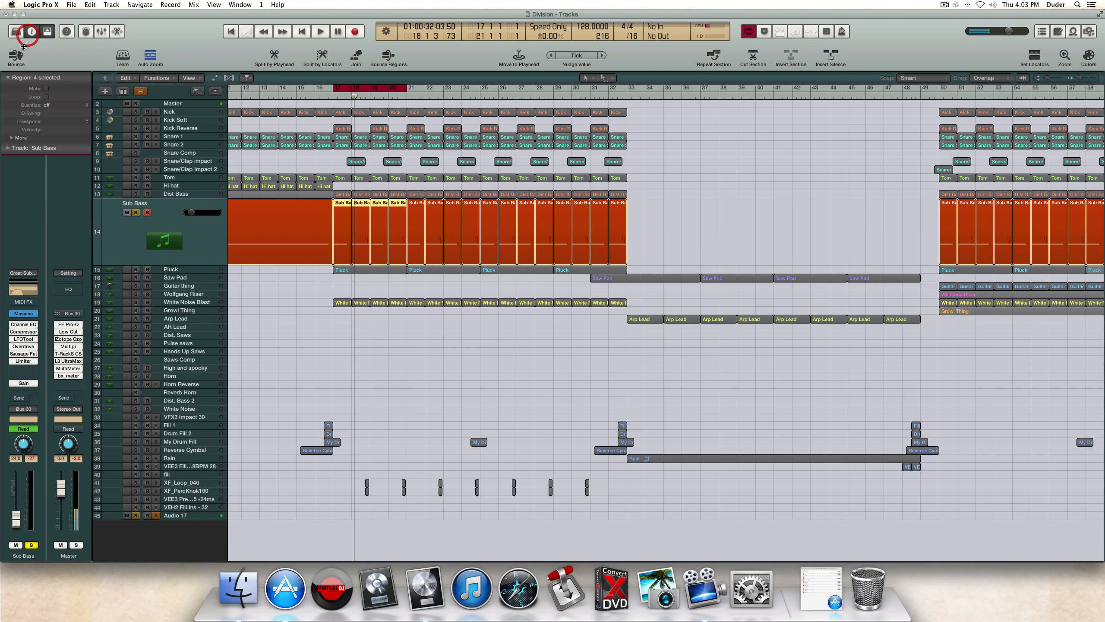
pyautogui.click(12, 324)
pyautogui.click(11, 332)
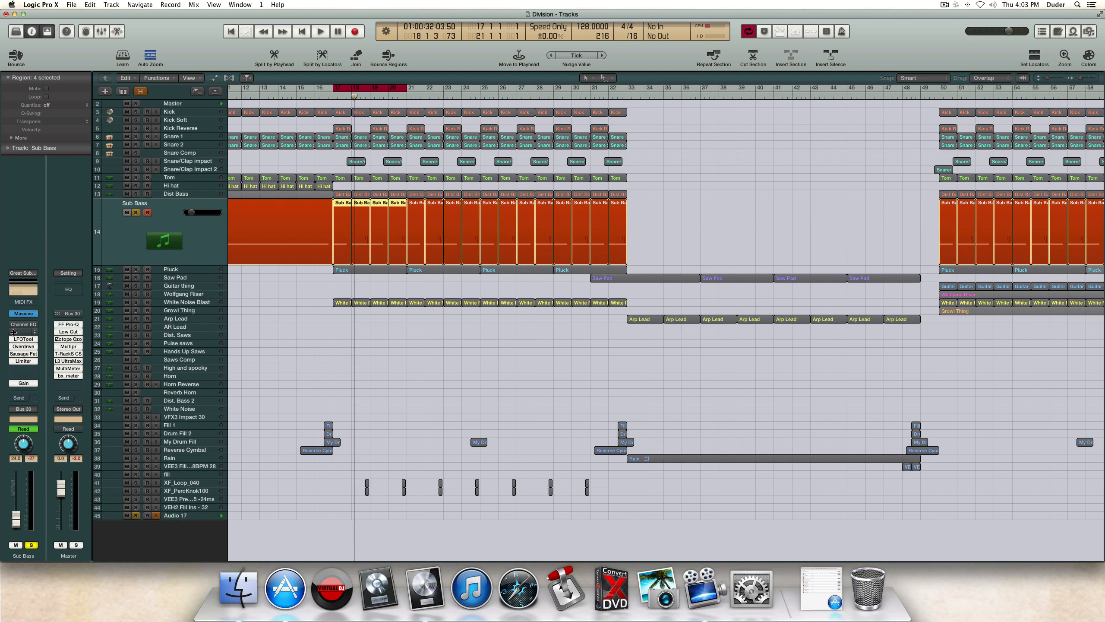
pyautogui.click(11, 340)
pyautogui.click(12, 349)
pyautogui.click(14, 348)
pyautogui.click(15, 347)
pyautogui.click(13, 354)
pyautogui.click(13, 360)
pyautogui.click(12, 361)
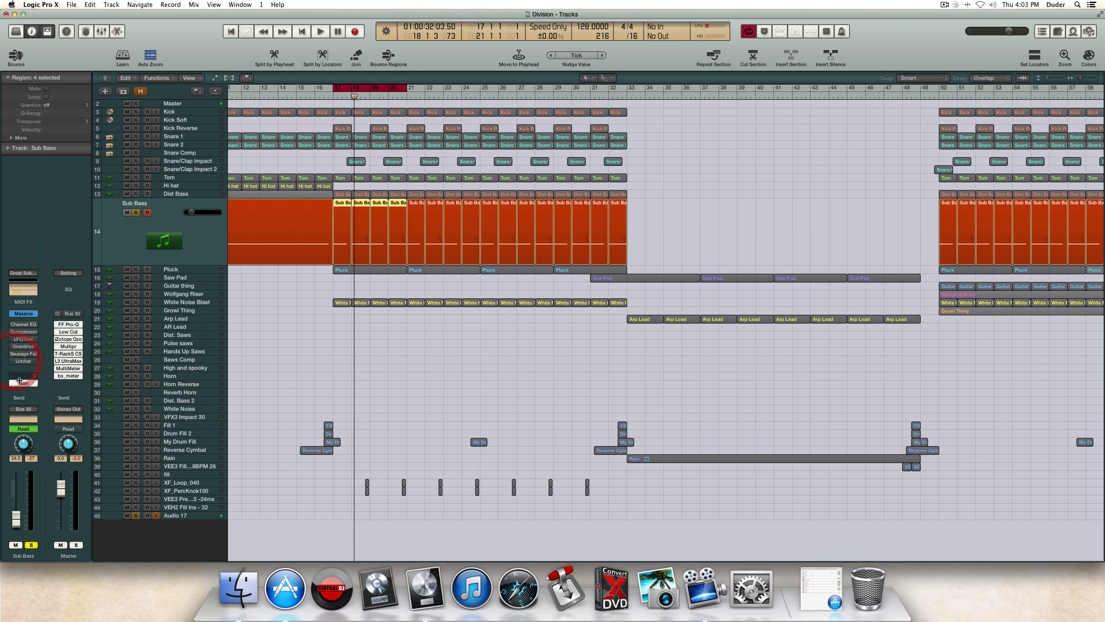
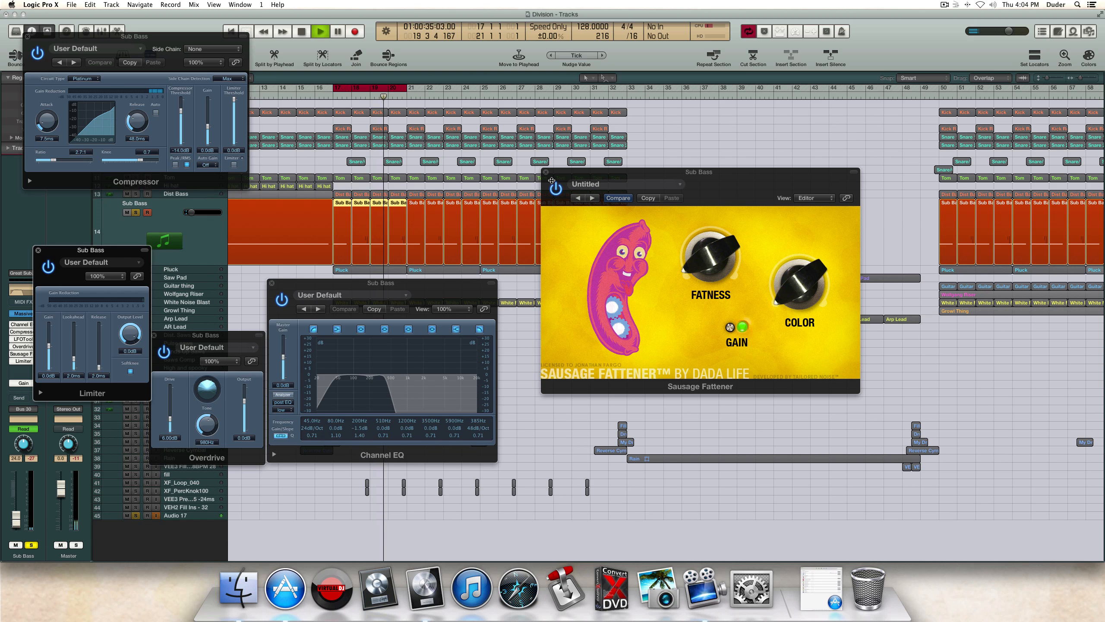
# Step: Compare the Sub Bass during playback with Sausage Fattener, Channel EQ, Overdrive, Limiter and Compressor bypassed and active, leaving all enabled
pyautogui.click(554, 188)
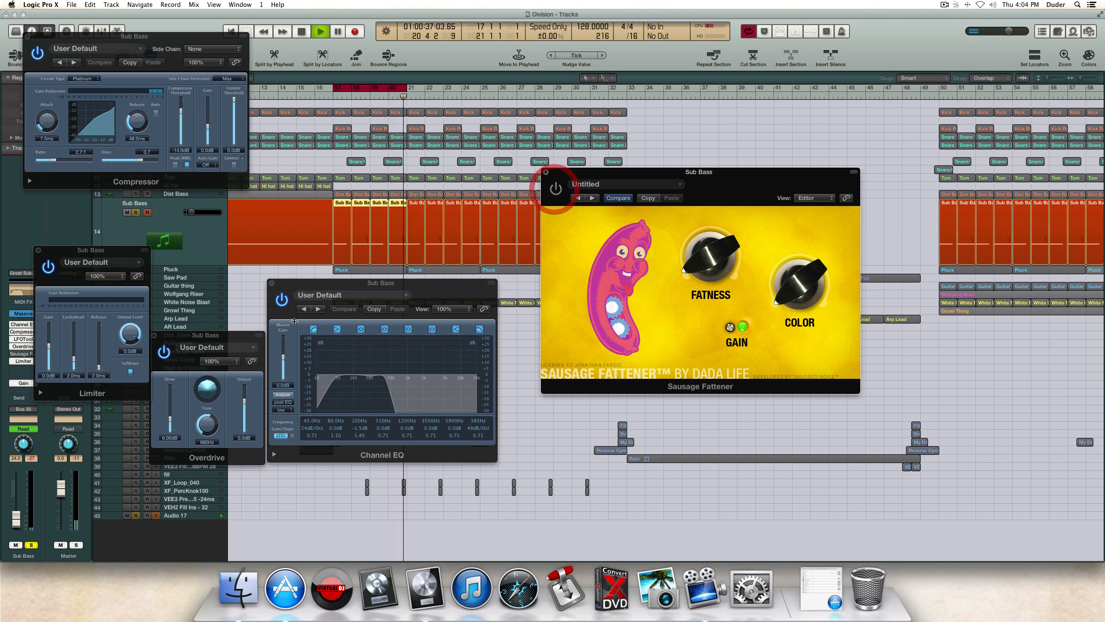
pyautogui.click(281, 299)
pyautogui.click(164, 351)
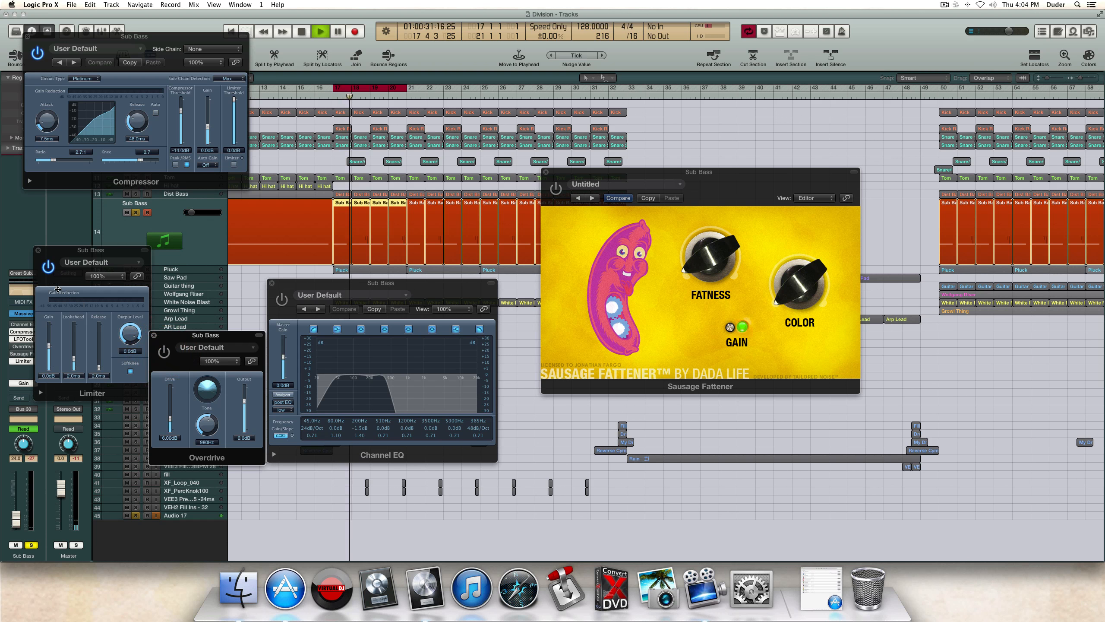
pyautogui.click(48, 266)
pyautogui.click(39, 54)
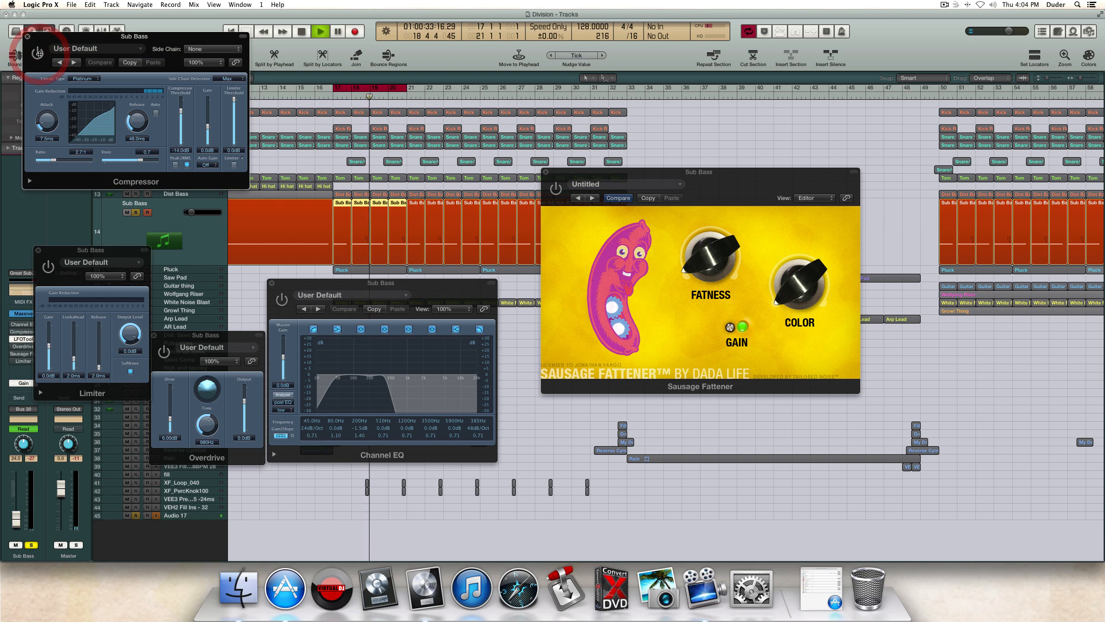
pyautogui.click(38, 53)
pyautogui.click(48, 266)
pyautogui.click(164, 351)
pyautogui.click(281, 299)
pyautogui.click(555, 188)
# Step: Stop playback and close the open effect windows of the Sub Bass
pyautogui.press('space')
pyautogui.click(546, 172)
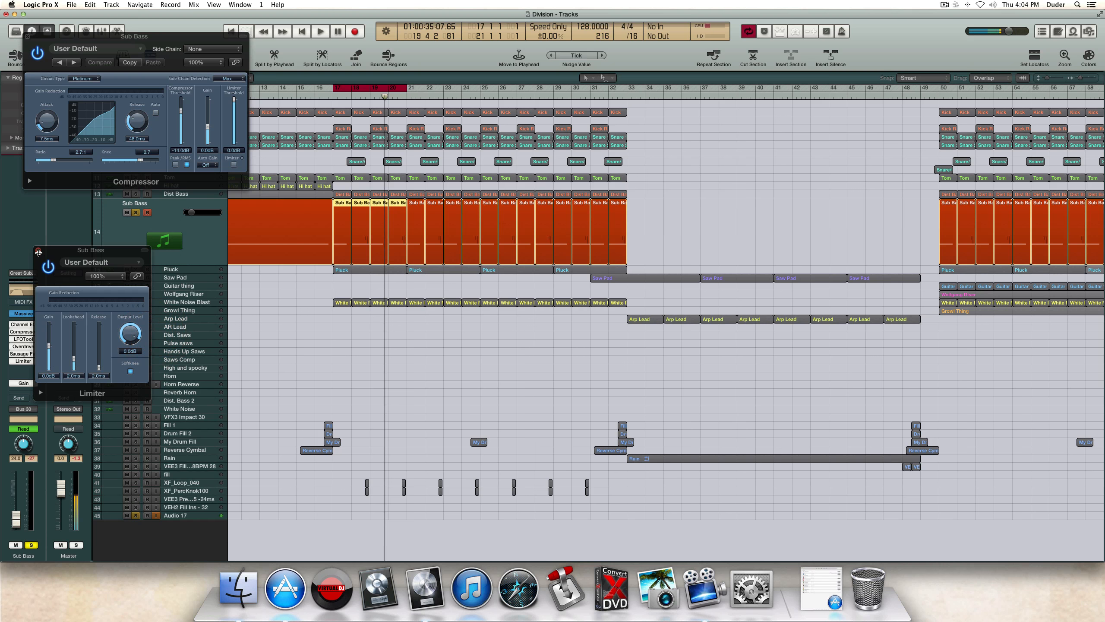
pyautogui.click(38, 250)
pyautogui.click(27, 36)
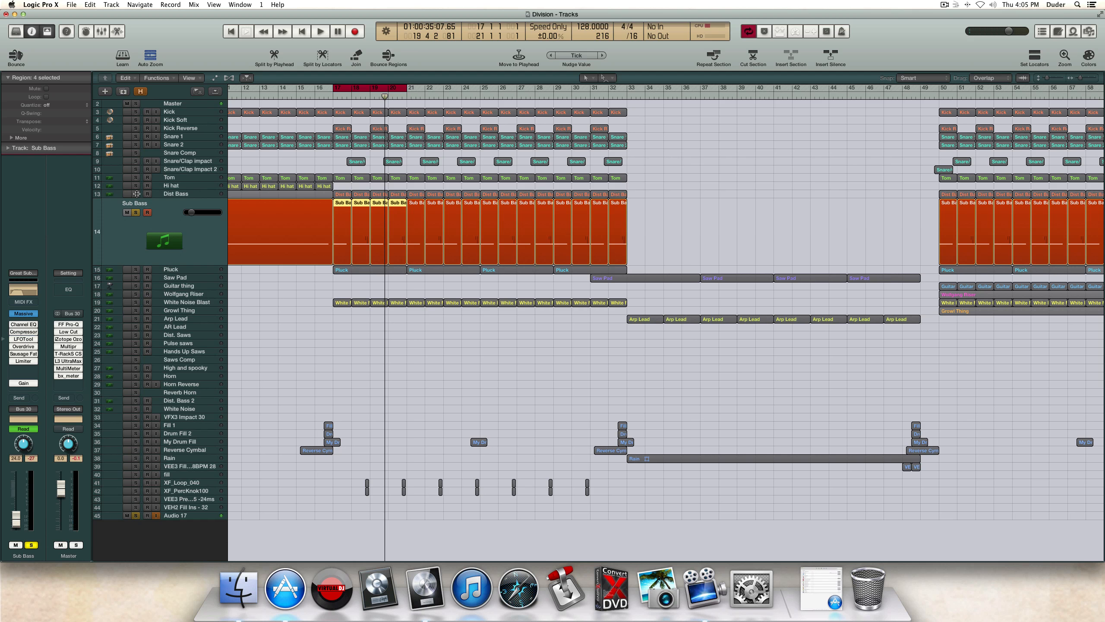
# Step: Audition the Sub Bass and Dist Bass soloed together over the cycled section, stop playback, and clear both solos
pyautogui.click(136, 212)
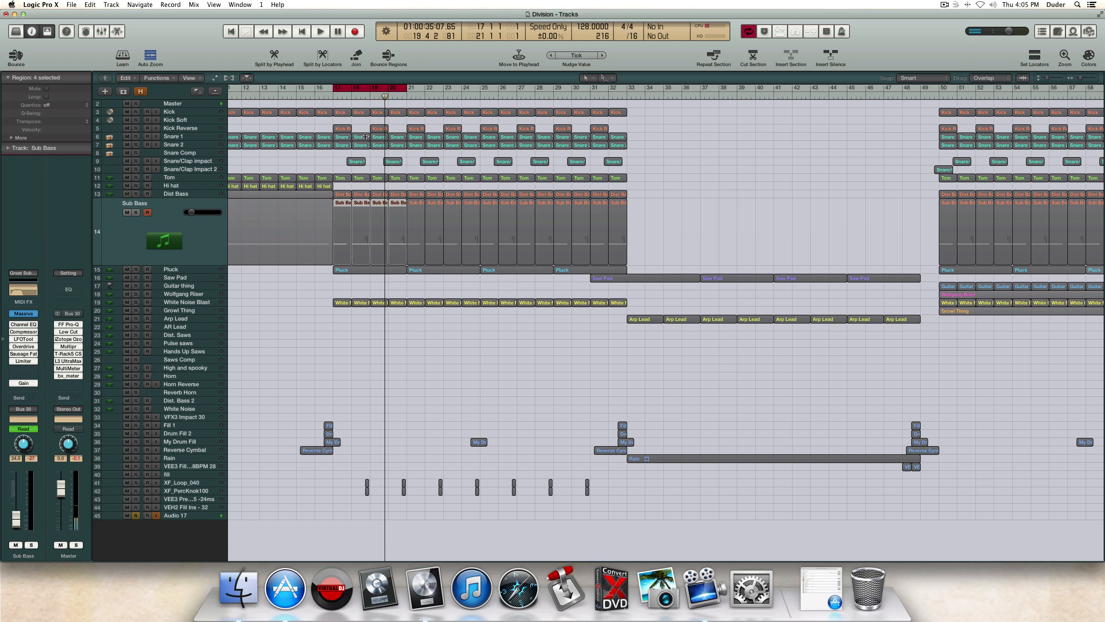
pyautogui.click(135, 212)
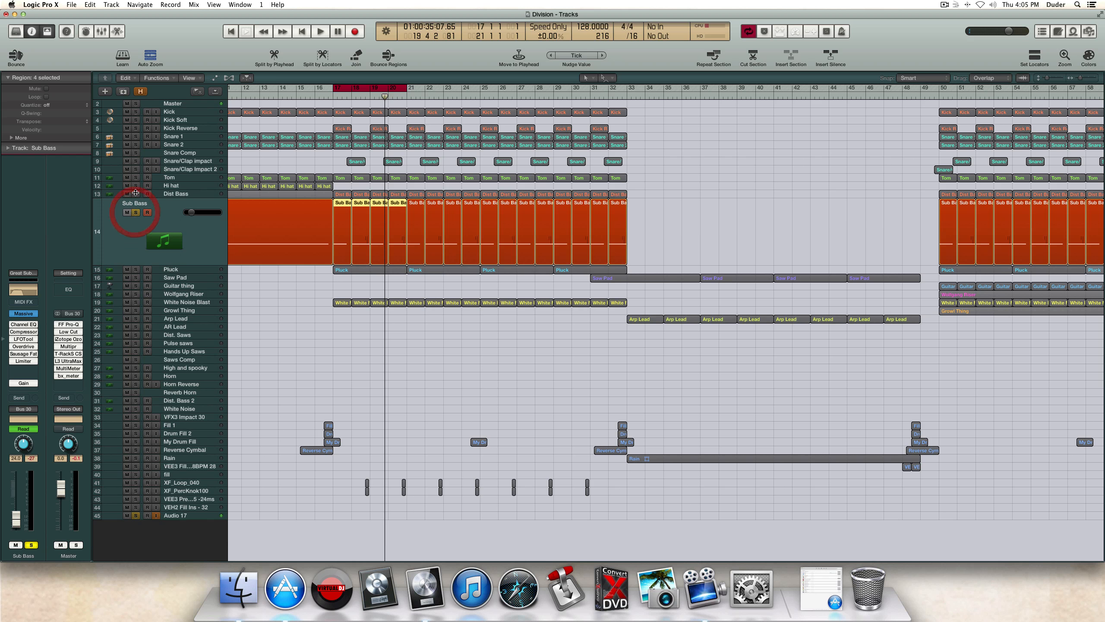
pyautogui.press('space')
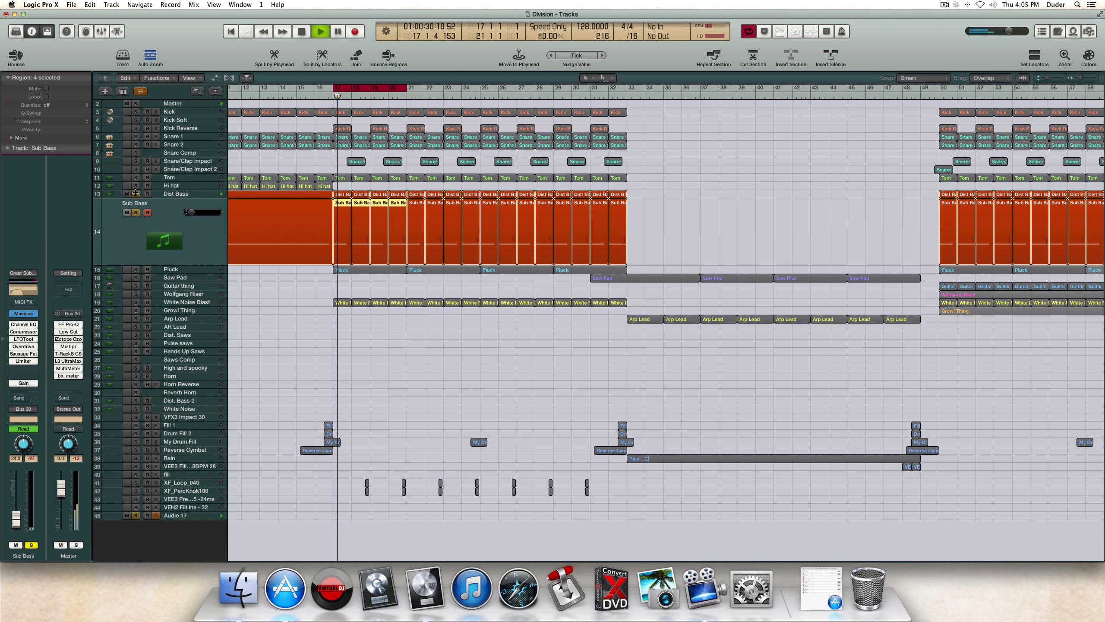
pyautogui.click(136, 194)
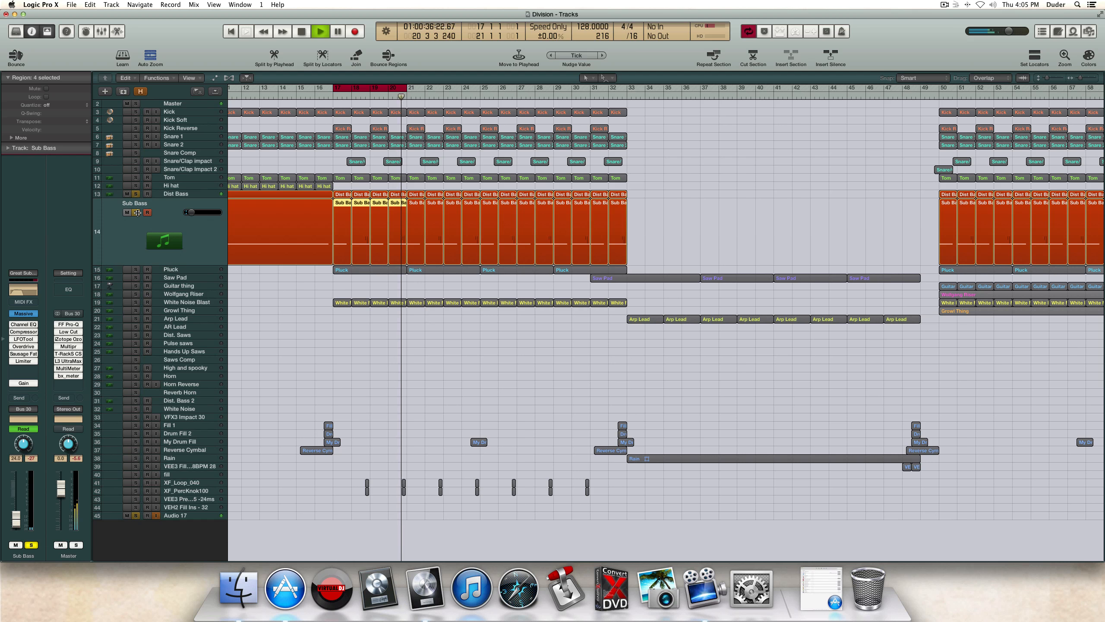
pyautogui.press('space')
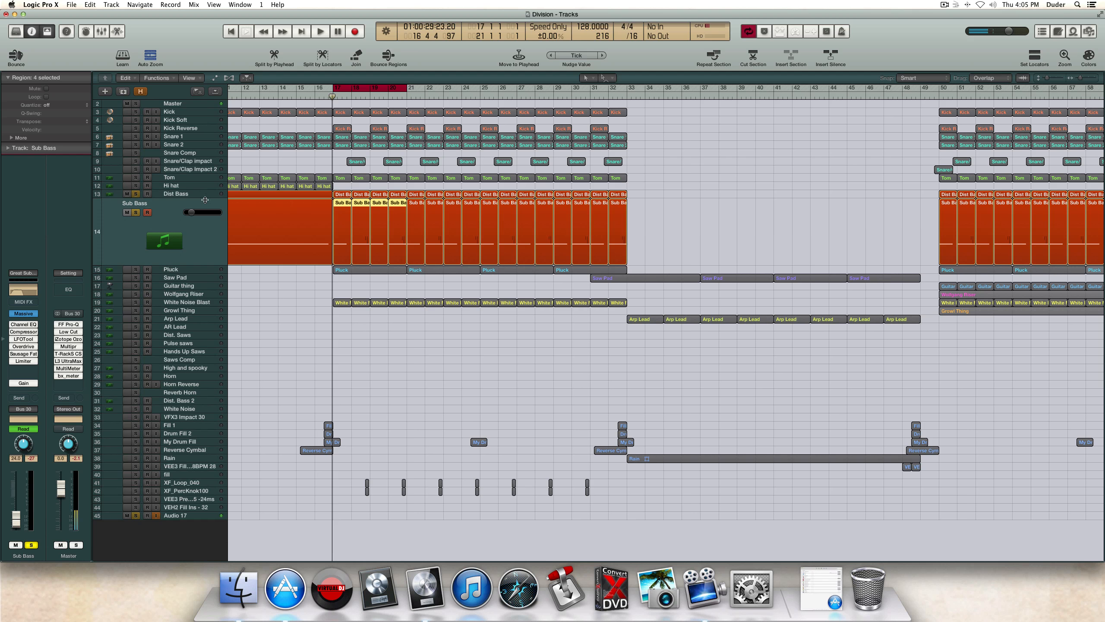
pyautogui.click(135, 193)
pyautogui.click(134, 211)
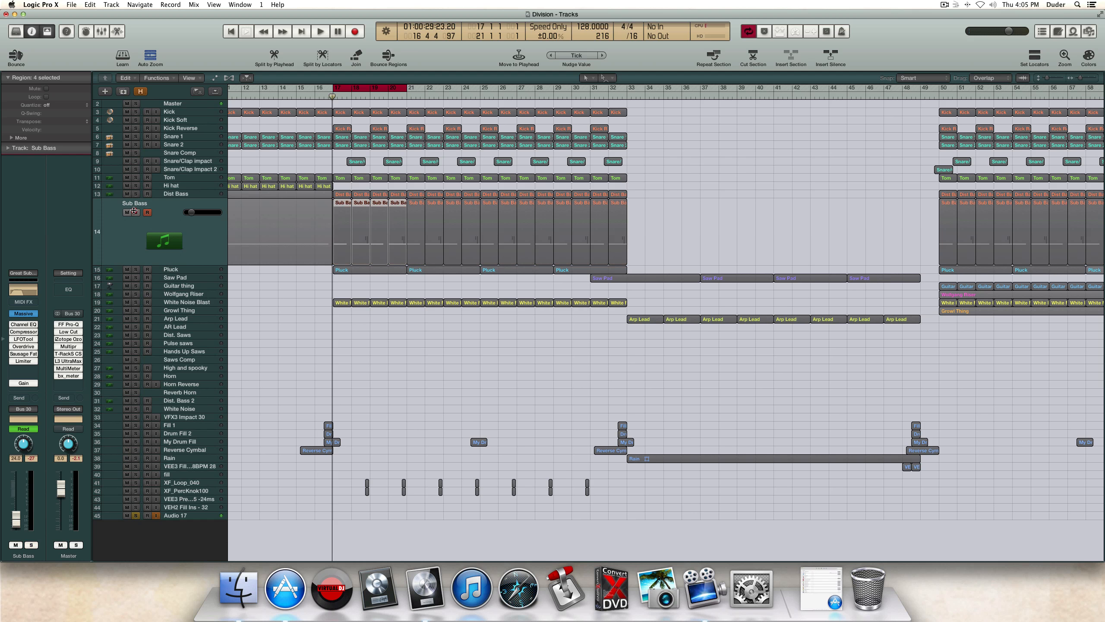
# Step: Solo the tracks from Kick through Sub Bass, play the cycled section to hear drums and basses together, and stop
pyautogui.click(135, 212)
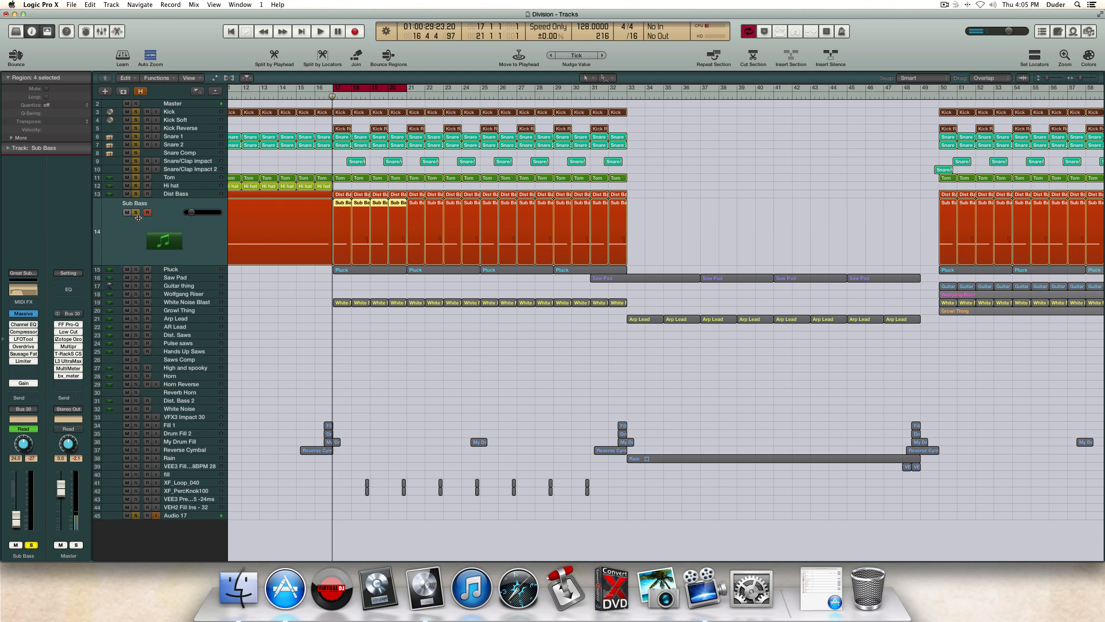
pyautogui.press('space')
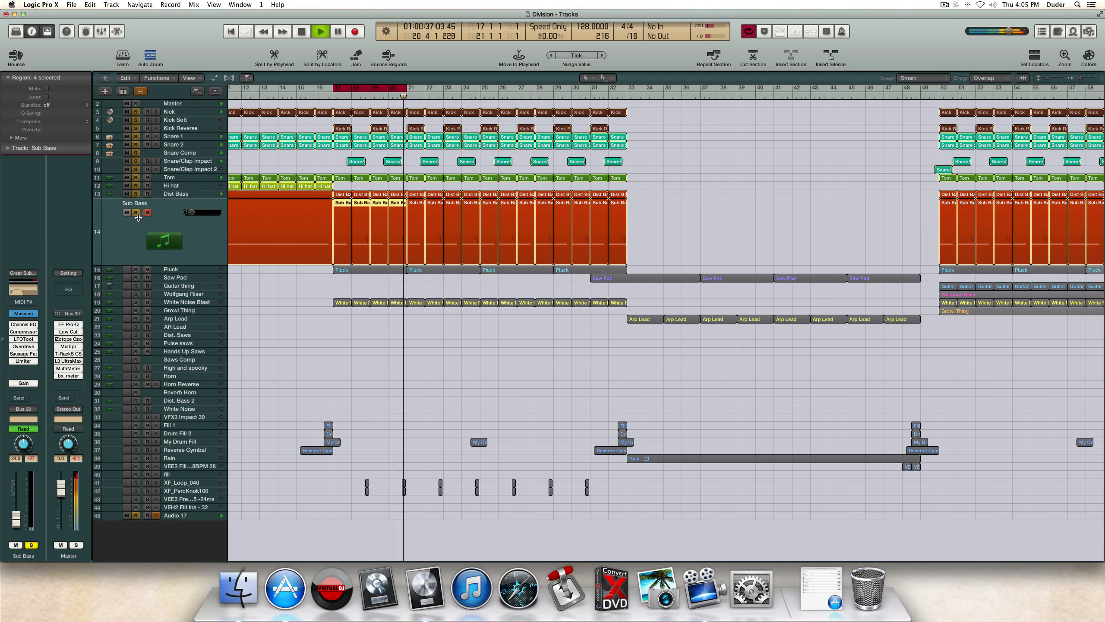
pyautogui.press('space')
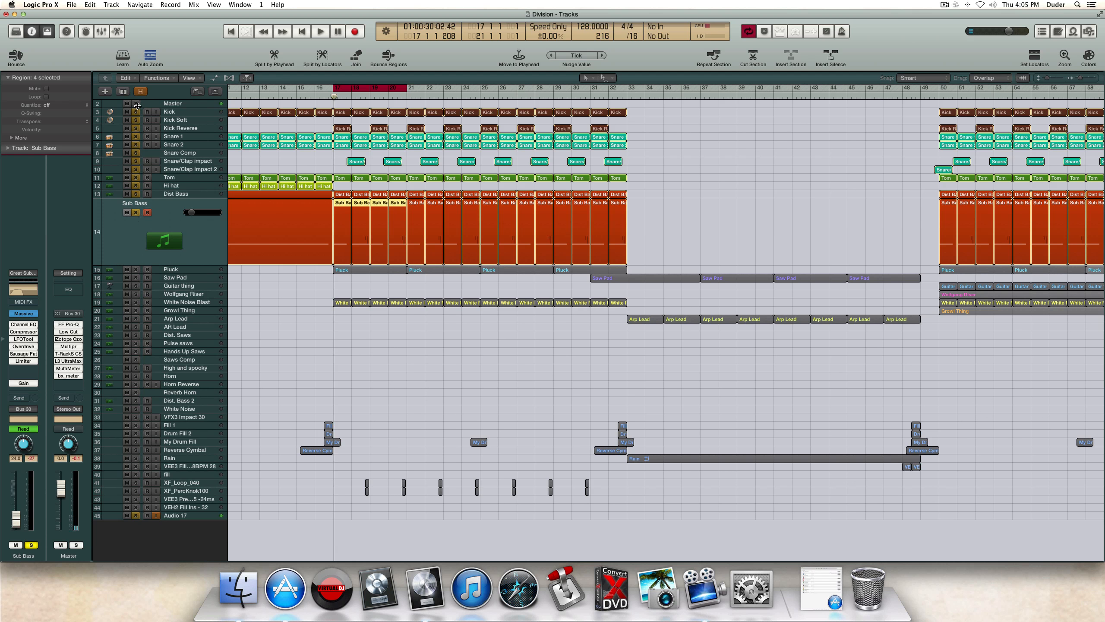
# Step: Clear the solos from Kick through Sub Bass, and play the cycled section with the Pluck track soloed
pyautogui.moveTo(136, 112)
pyautogui.mouseDown()
pyautogui.moveTo(135, 213)
pyautogui.moveTo(153, 255)
pyautogui.mouseUp()
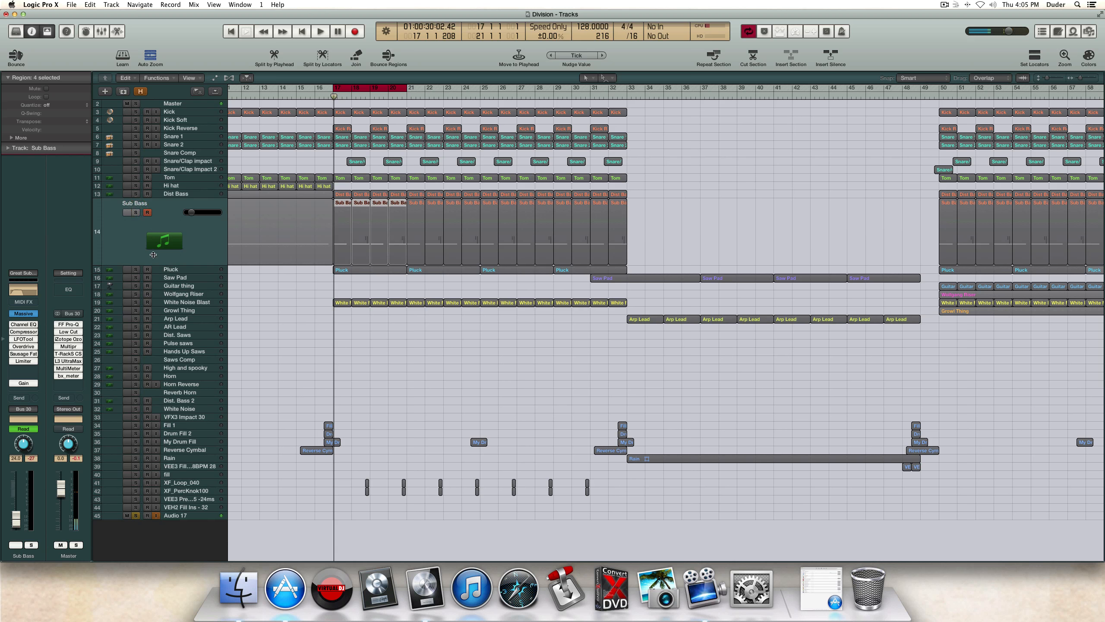
pyautogui.click(192, 267)
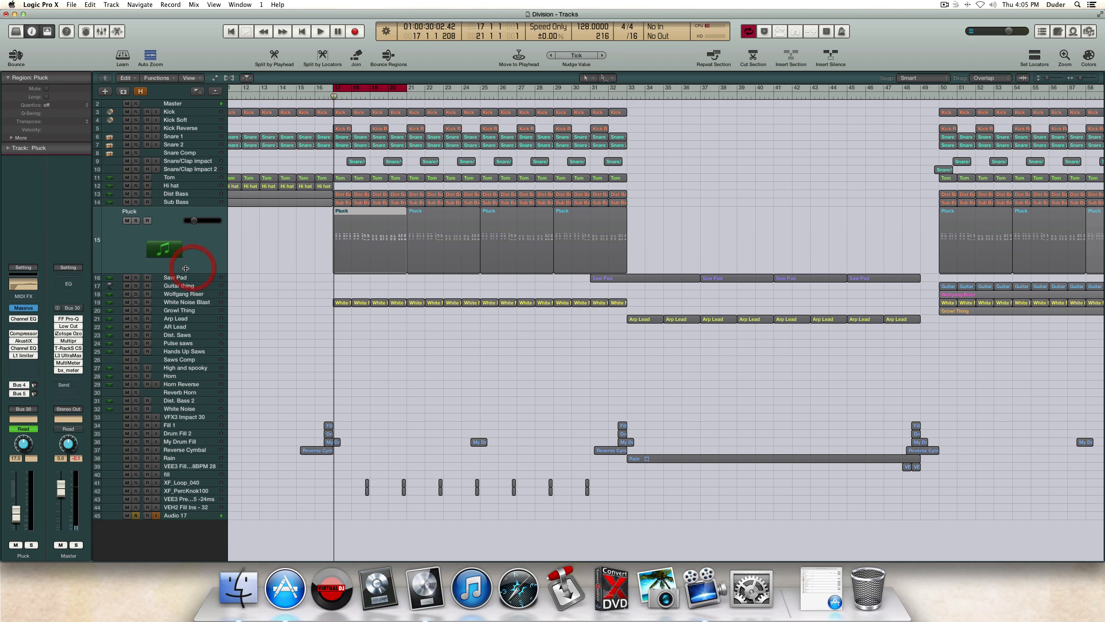
pyautogui.click(136, 221)
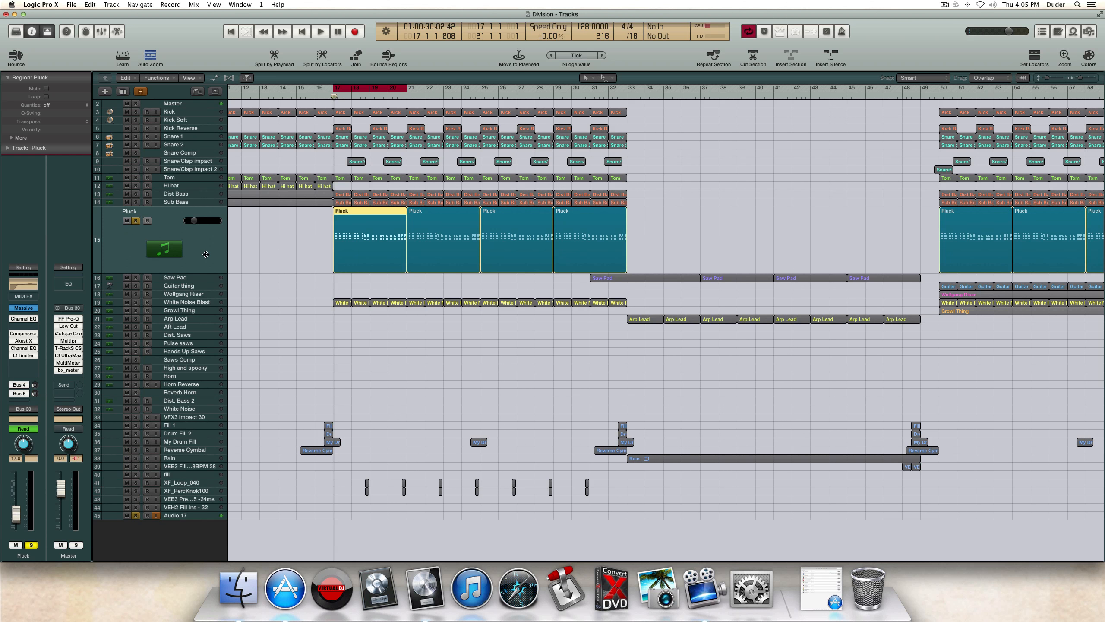
pyautogui.press('space')
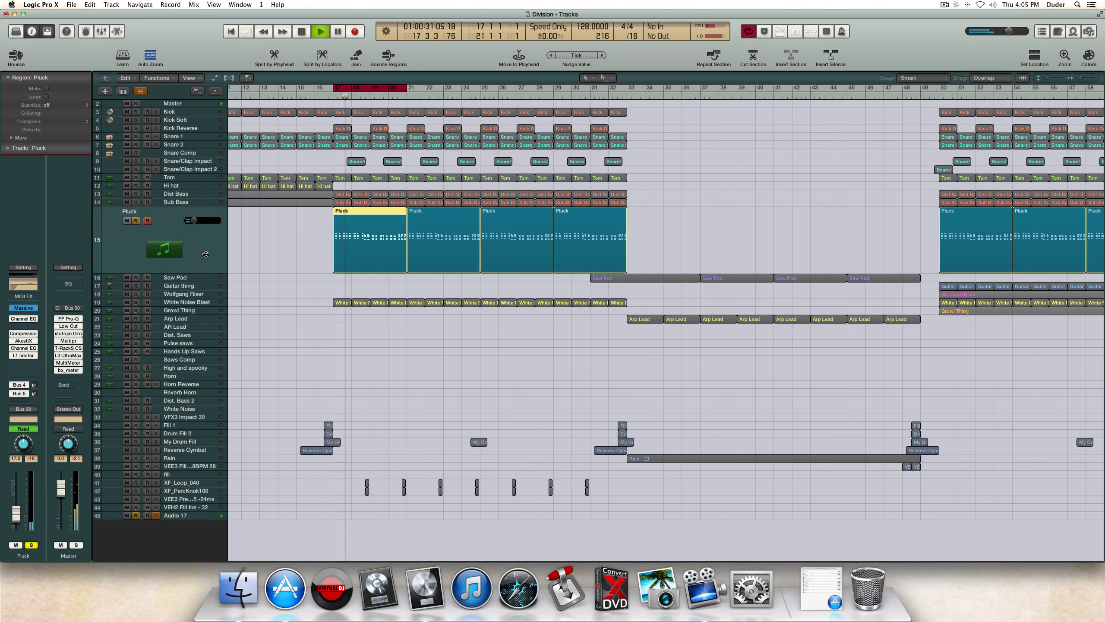
# Step: Examine the first Pluck region's notes in the Piano Roll during playback, fitting the whole region in view, and stop playback
pyautogui.doubleClick(350, 234)
pyautogui.scroll(5, 397, 383)
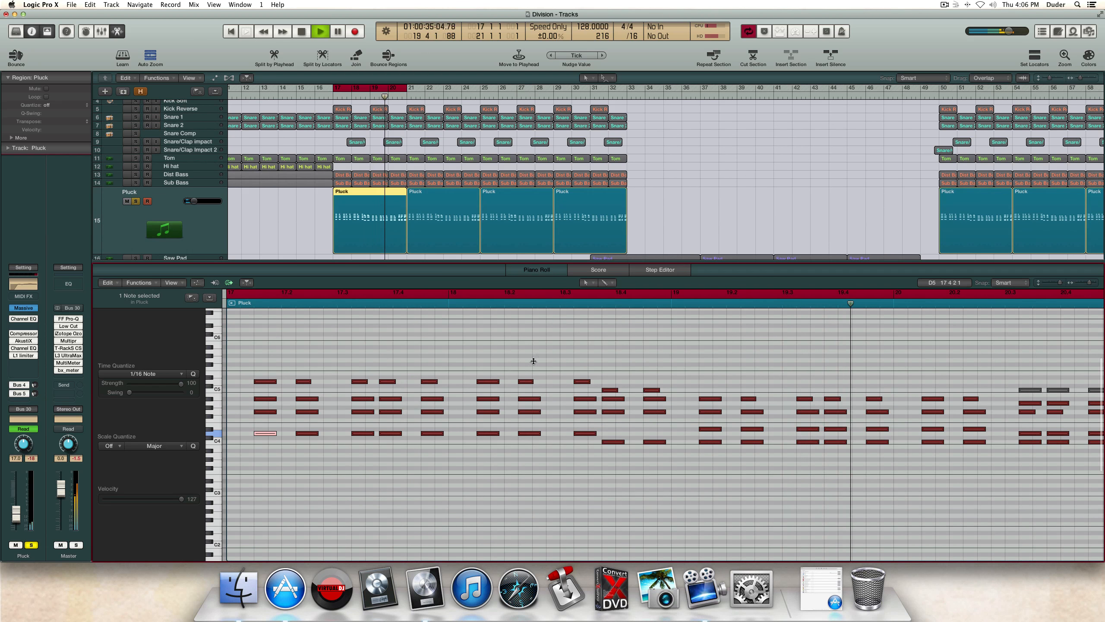
pyautogui.moveTo(1090, 282); pyautogui.dragTo(1089, 282)
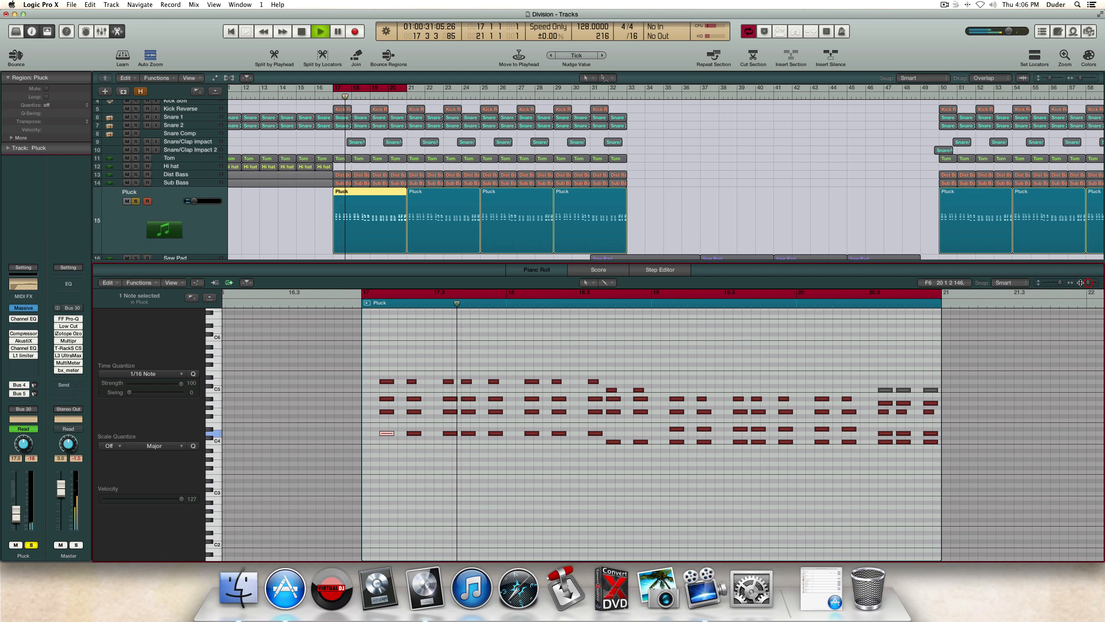
pyautogui.hscroll(2, 697, 324)
pyautogui.click(698, 324)
pyautogui.click(697, 325)
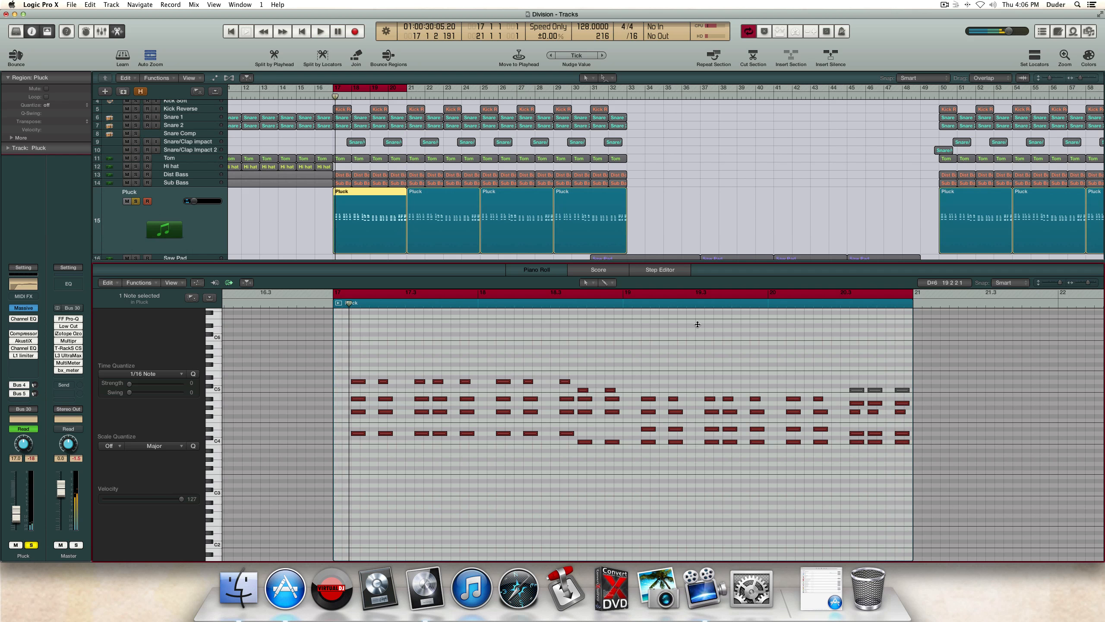
pyautogui.press('space')
# Step: Bypass the Pluck's two Channel EQs, Compressor, AkustiX and L1 limiter, along with its Bus 4 and Bus 5 sends
pyautogui.click(14, 319)
pyautogui.click(15, 333)
pyautogui.click(14, 341)
pyautogui.click(14, 349)
pyautogui.click(15, 356)
pyautogui.click(13, 384)
pyautogui.click(13, 393)
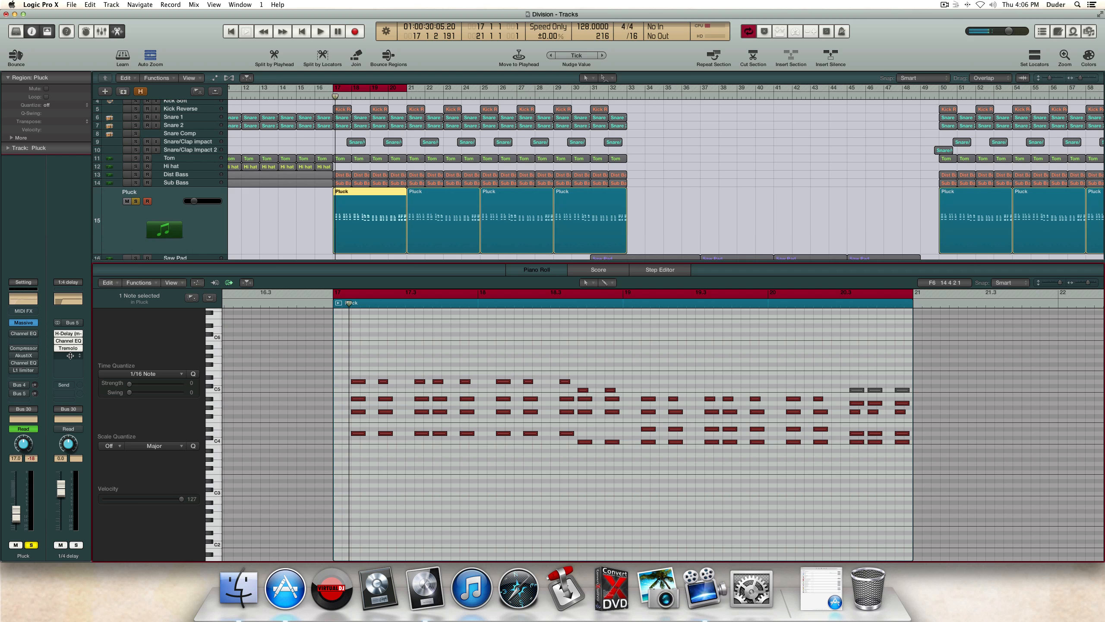
# Step: Open the Pluck's Massive synth and play the cycled section to hear the dry sound
pyautogui.click(25, 322)
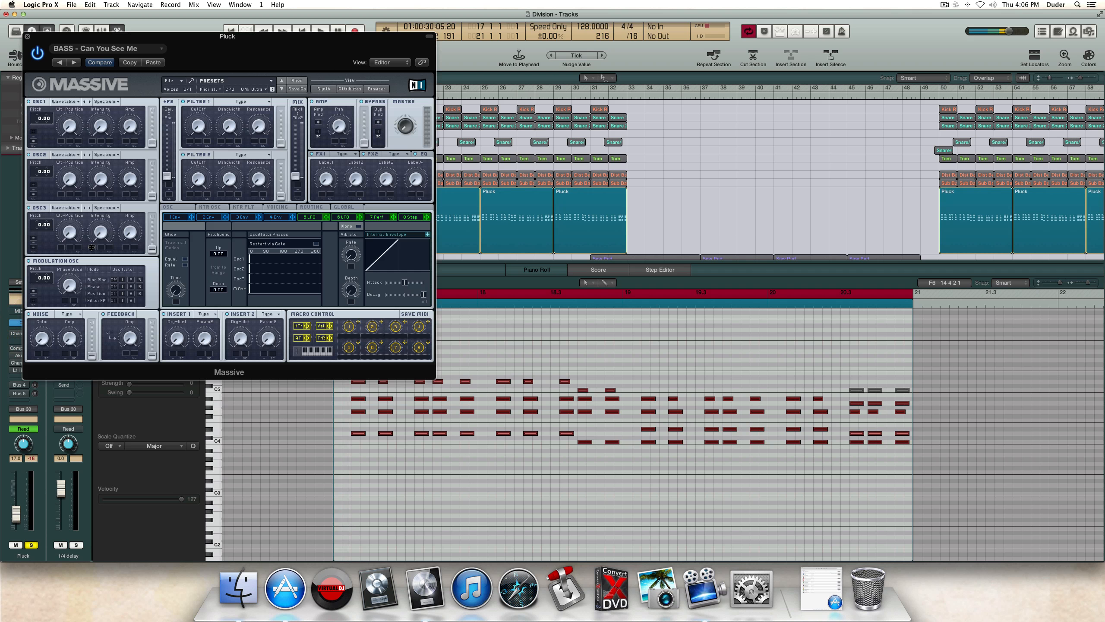
pyautogui.click(334, 200)
pyautogui.moveTo(241, 63); pyautogui.dragTo(420, 152)
pyautogui.moveTo(351, 122); pyautogui.dragTo(301, 136)
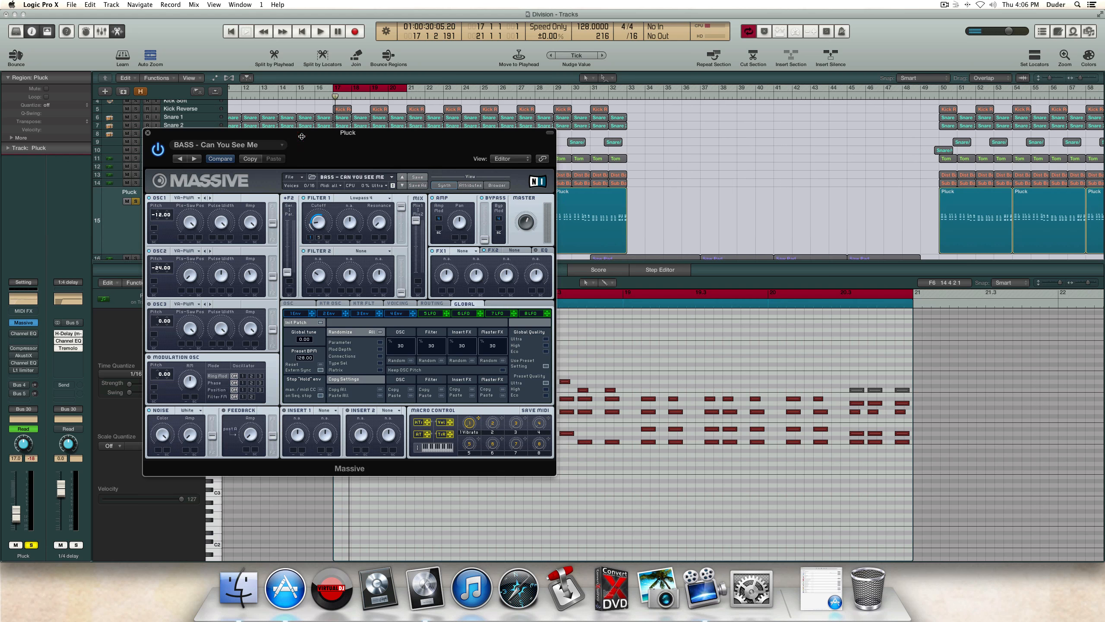
pyautogui.press('space')
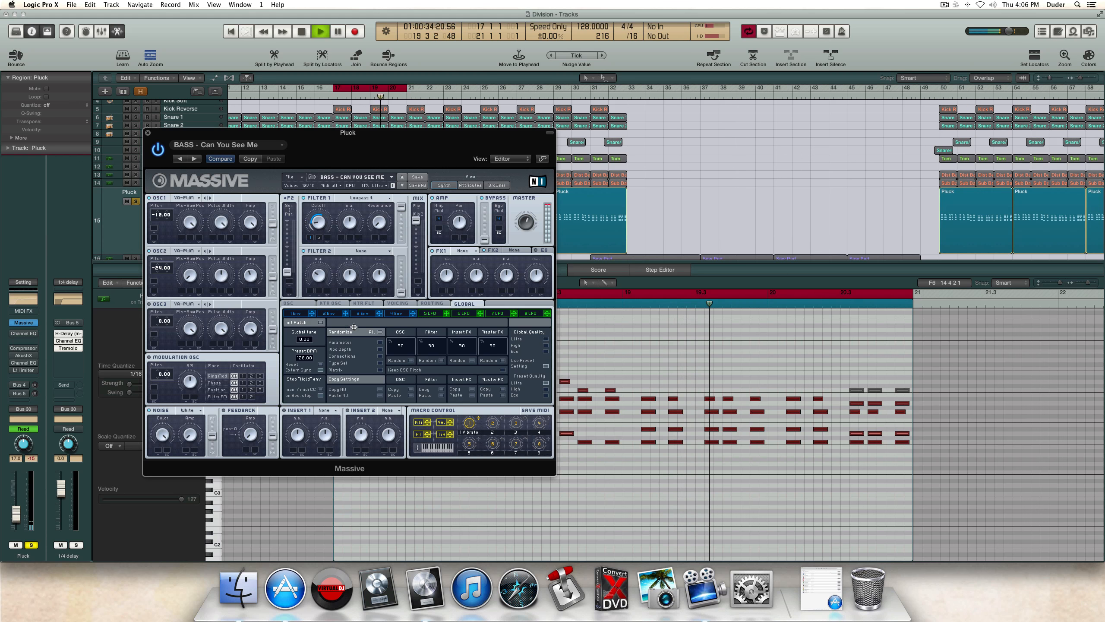
# Step: Examine Massive's oscillator, Voicing and first envelope settings during playback, and close the synth window with playback running
pyautogui.click(300, 304)
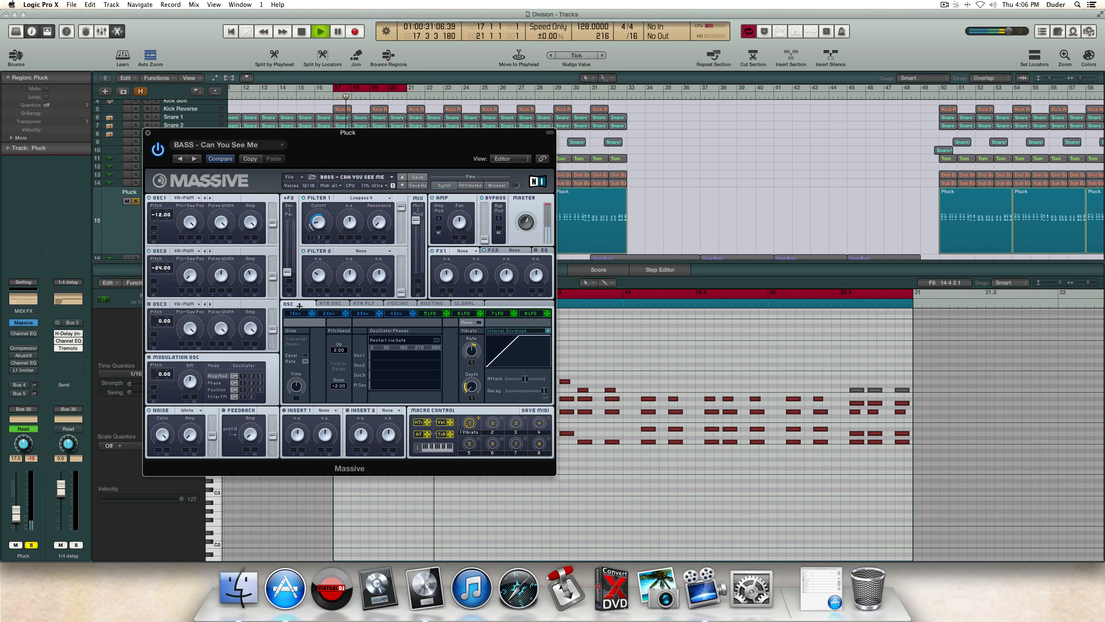
pyautogui.click(397, 303)
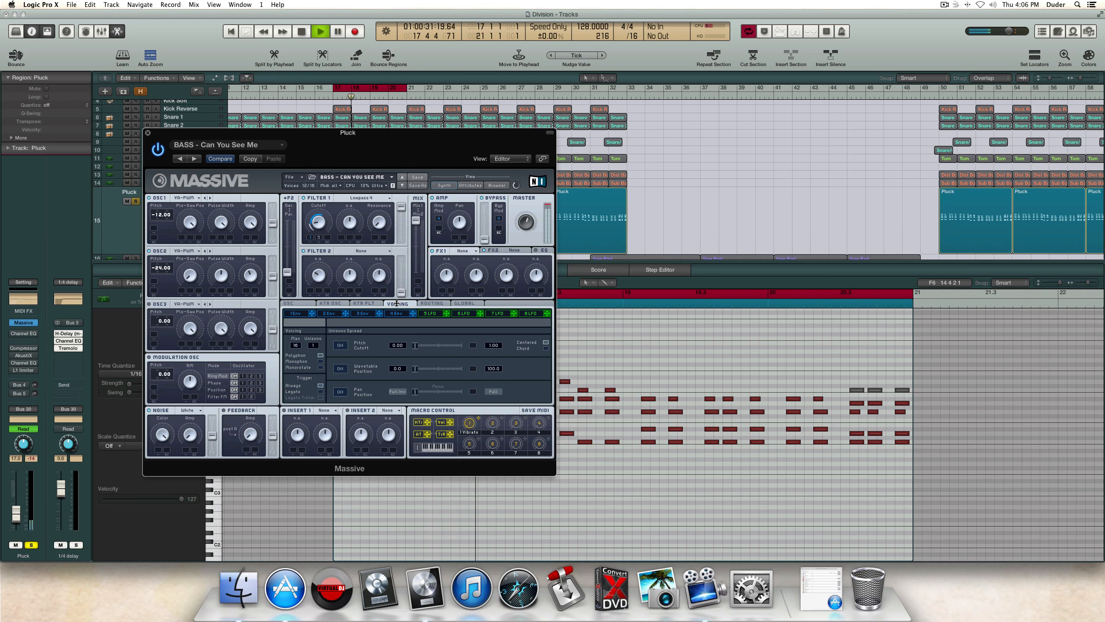
pyautogui.click(292, 304)
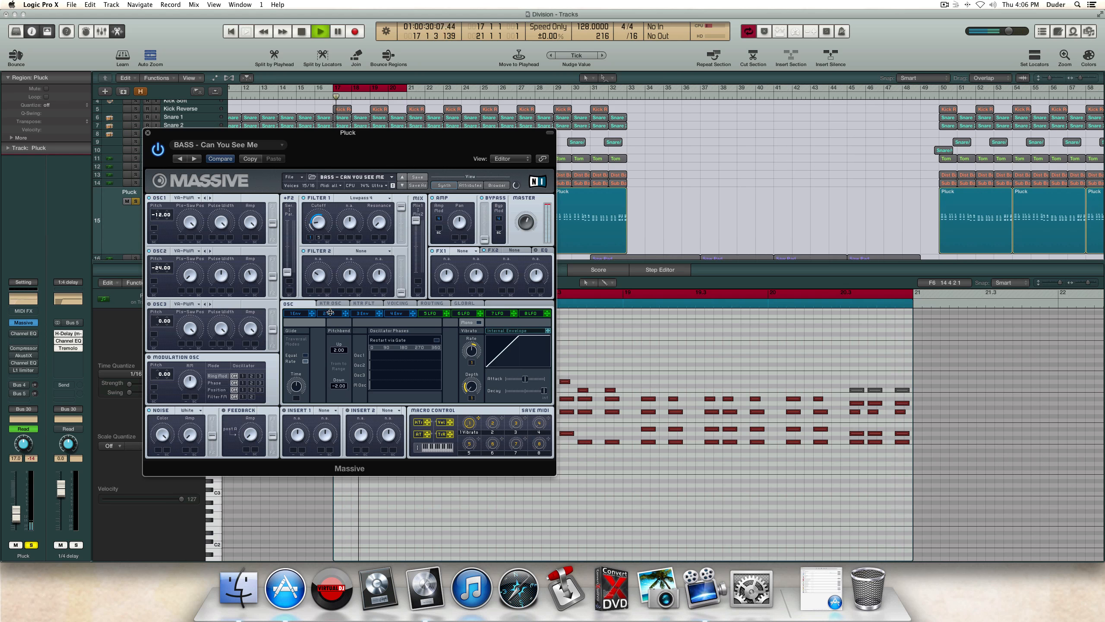
pyautogui.click(296, 313)
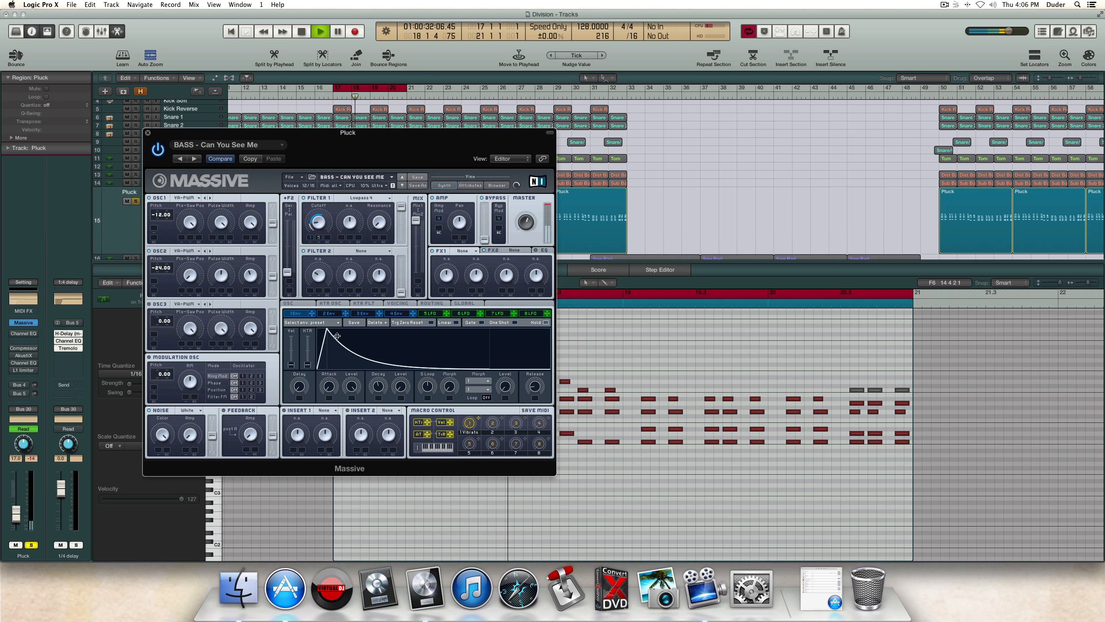
pyautogui.press('space')
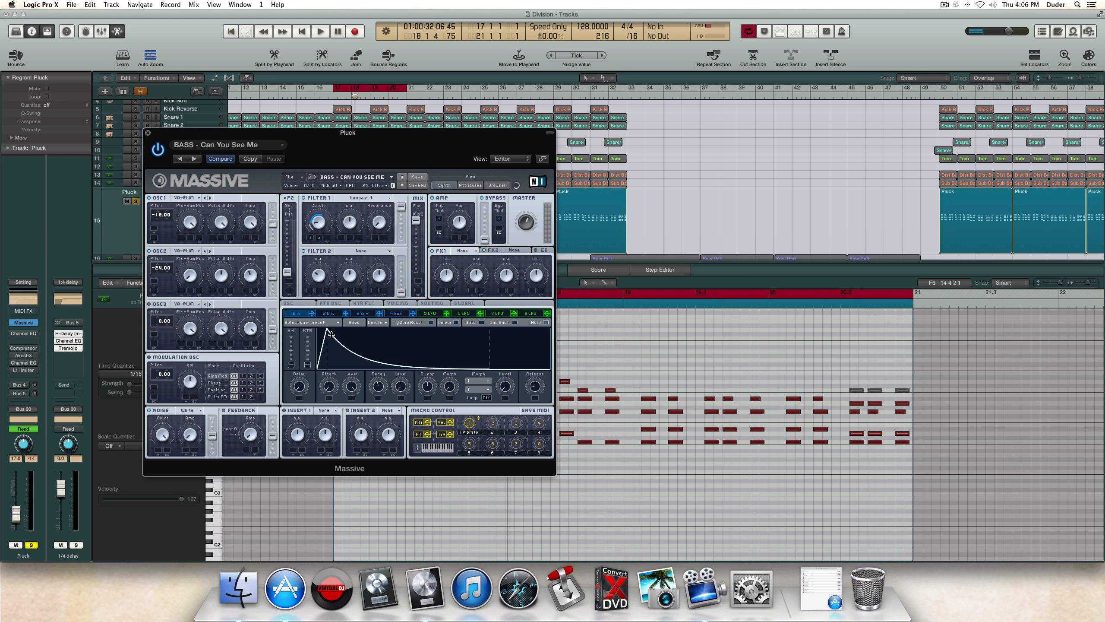
pyautogui.press('space')
pyautogui.click(147, 133)
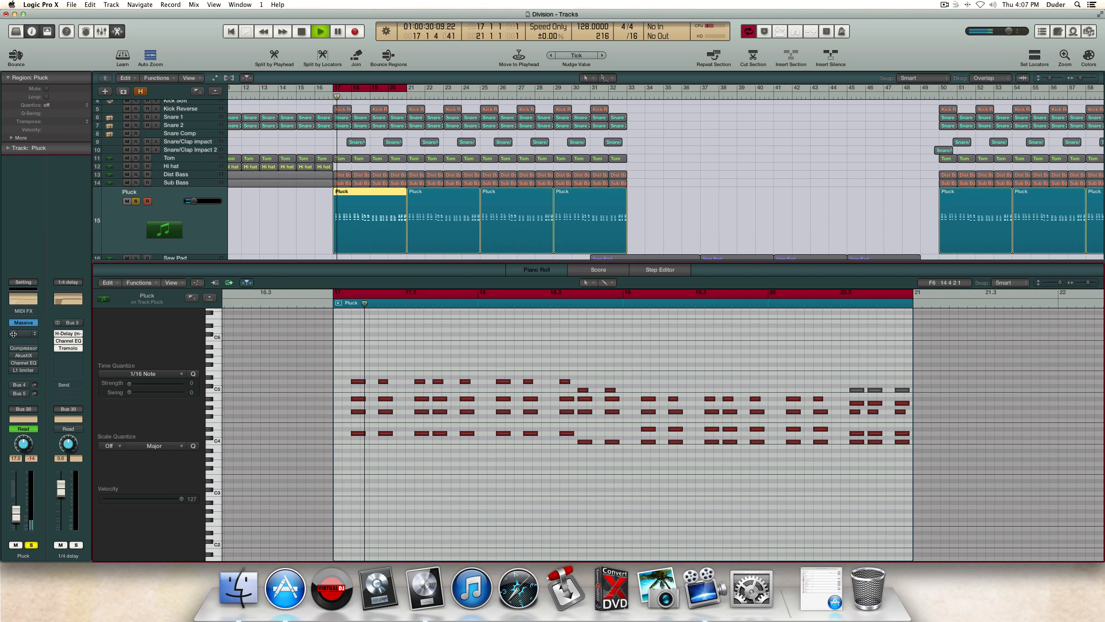
# Step: Open the Pluck's first Channel EQ and compare the sound with it bypassed and active, leaving it enabled
pyautogui.click(26, 298)
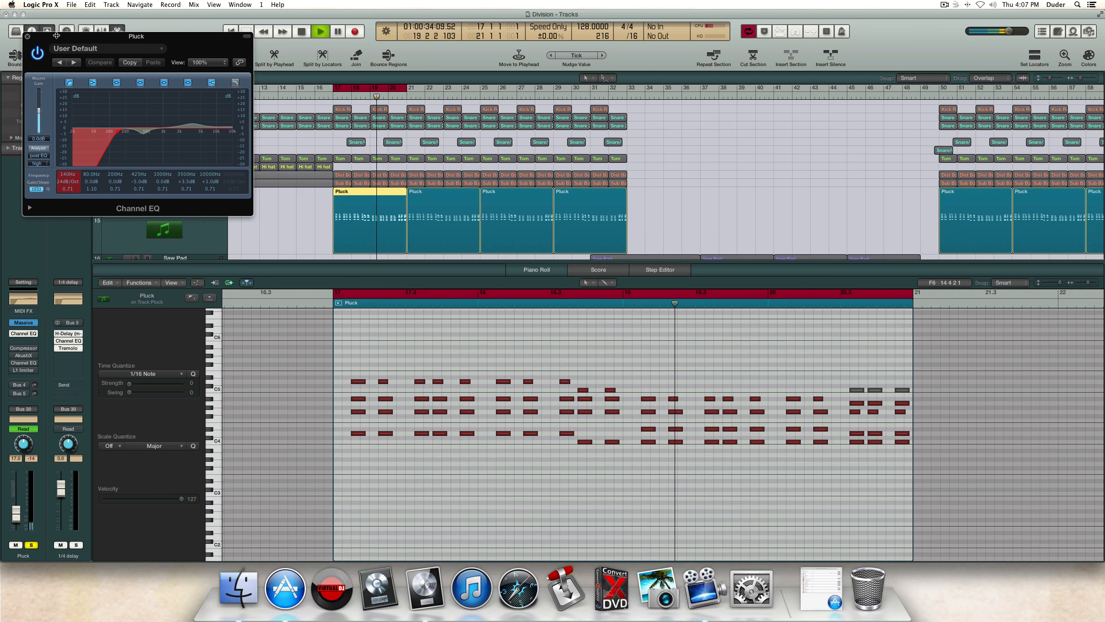
pyautogui.moveTo(52, 34); pyautogui.dragTo(242, 247)
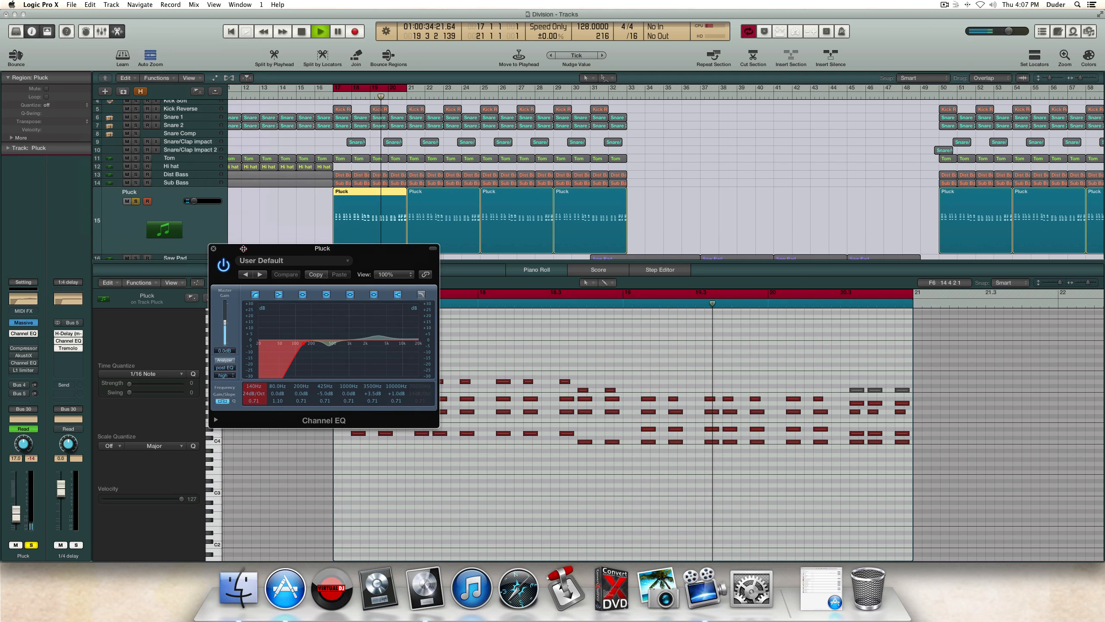
pyautogui.click(224, 265)
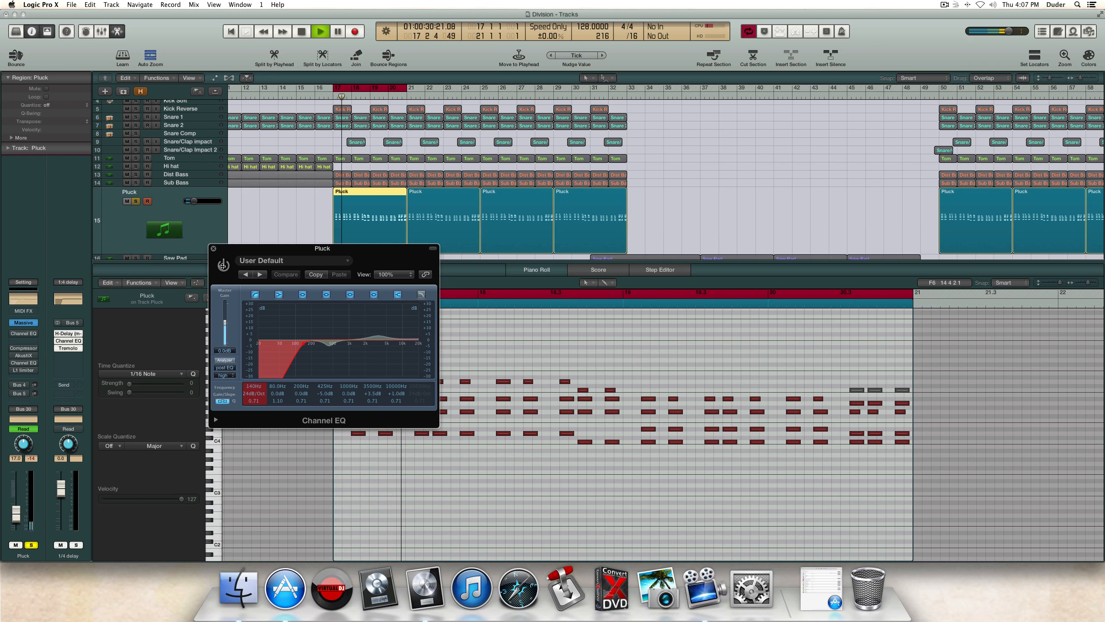
pyautogui.click(223, 265)
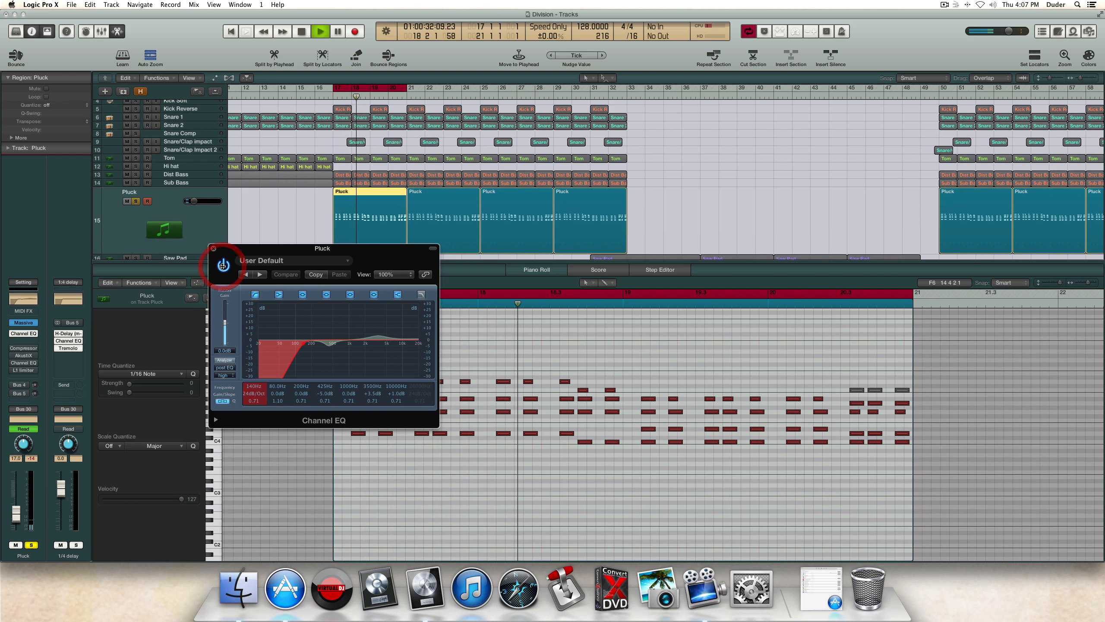
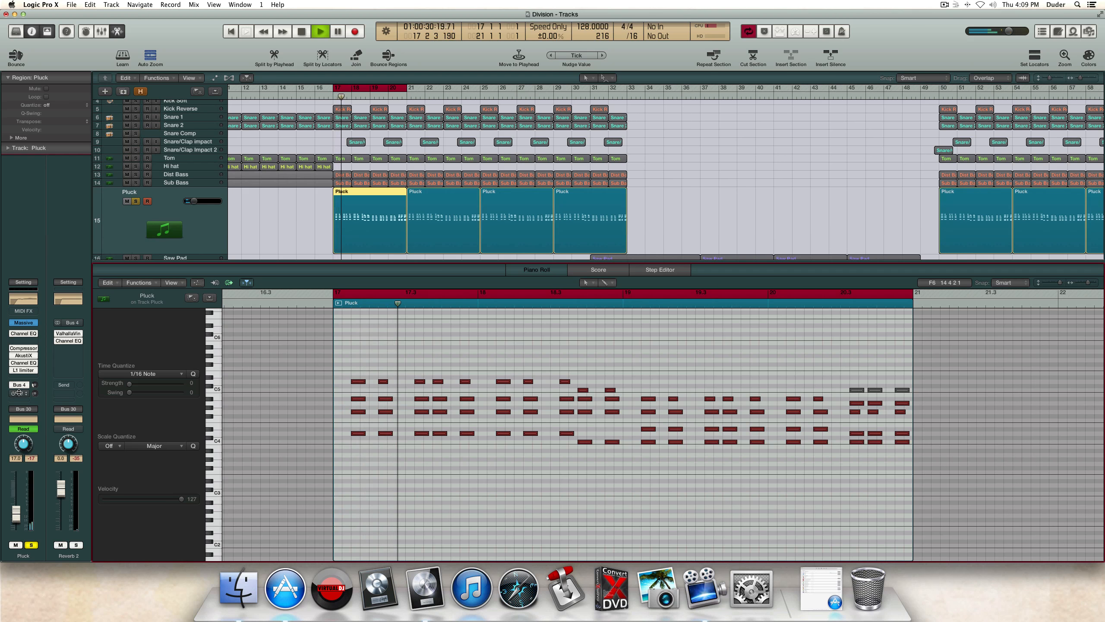
# Step: Re-enable the Pluck's Bus 5 send, stop playback, and open H-Delay and Tremolo on the 1/4 delay channel
pyautogui.click(19, 393)
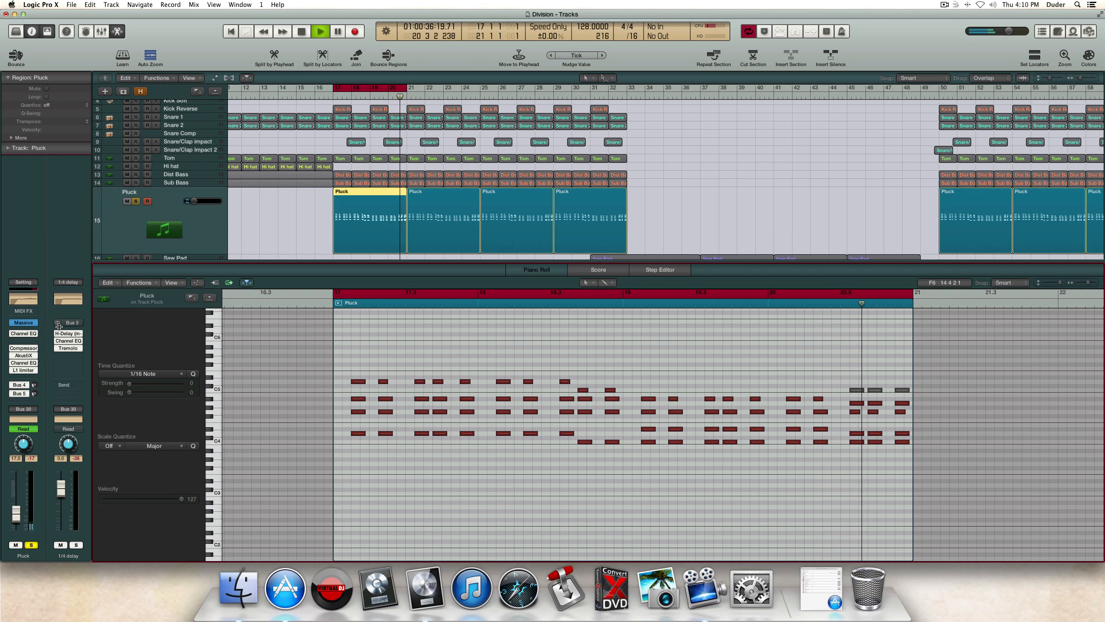
pyautogui.press('space')
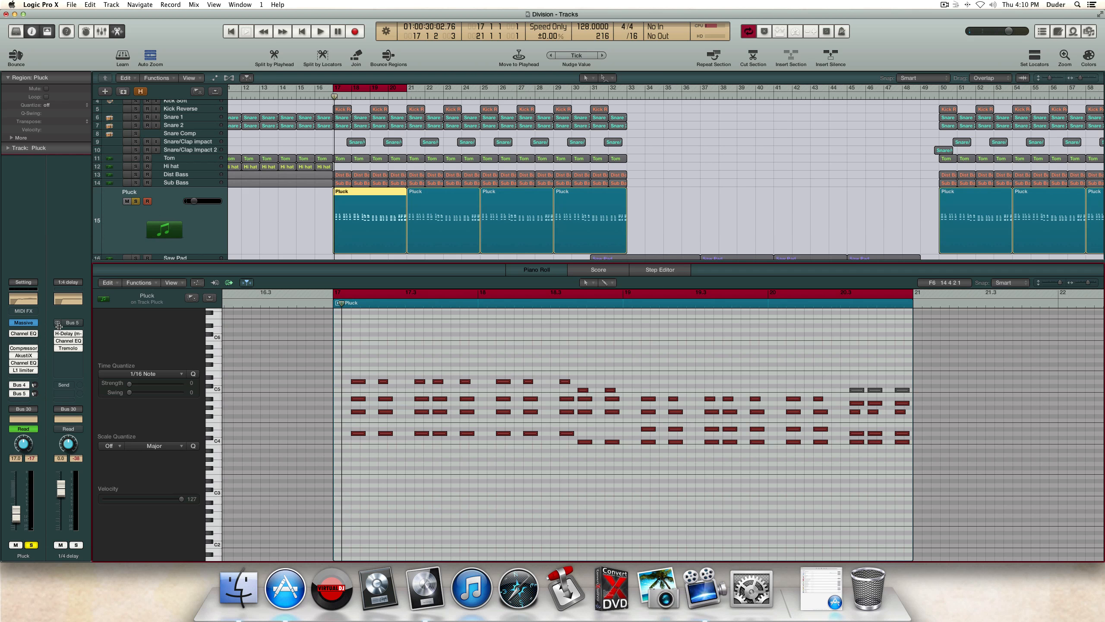
pyautogui.click(68, 333)
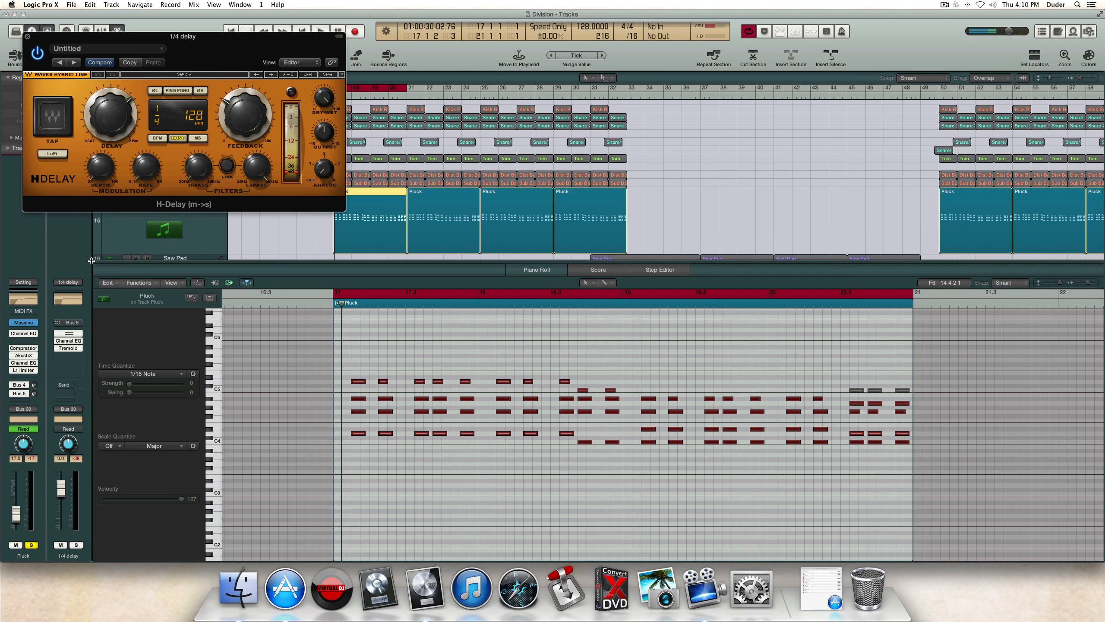
pyautogui.moveTo(126, 44); pyautogui.dragTo(144, 60)
pyautogui.click(68, 348)
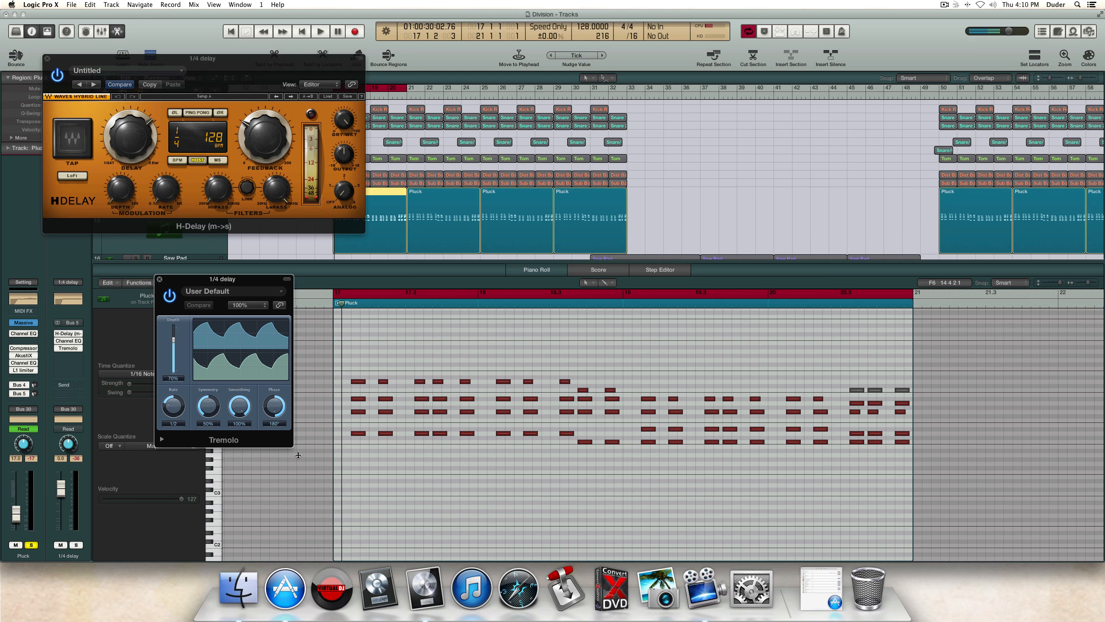
# Step: Audition the Pluck through the 1/4 delay's H-Delay and Tremolo, stop playback, and close both effect windows
pyautogui.press('space')
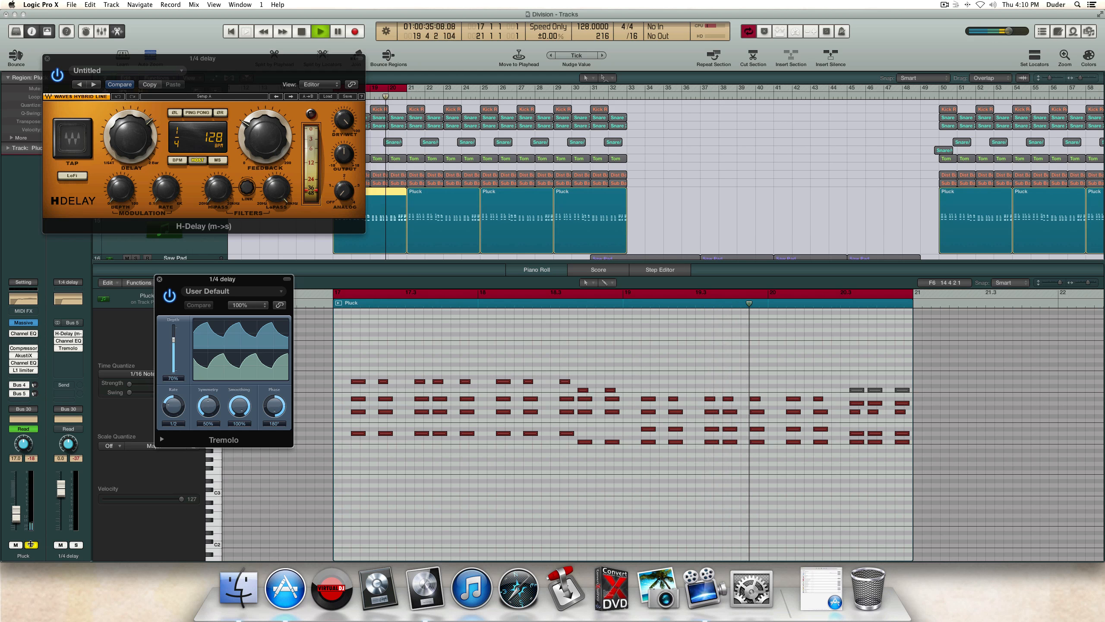
pyautogui.press('space')
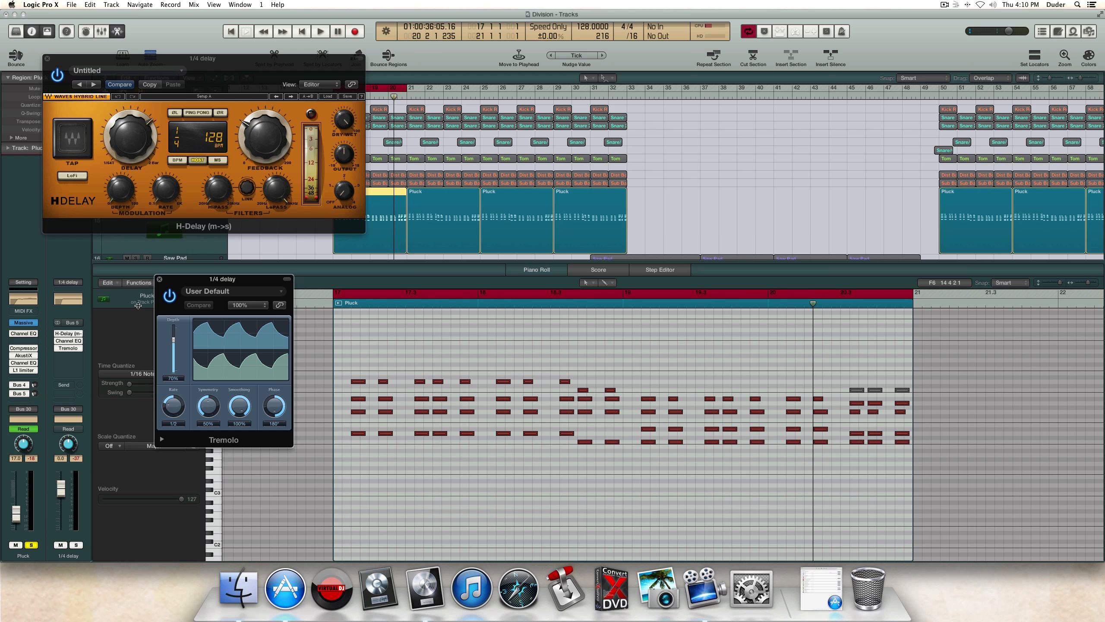
pyautogui.click(158, 279)
pyautogui.click(47, 58)
# Step: Show track automation, set the cycle range from bar 25 to bar 33, and open the Pluck's Massive synth
pyautogui.press('a')
pyautogui.moveTo(481, 88); pyautogui.dragTo(627, 88)
pyautogui.click(23, 323)
pyautogui.moveTo(316, 177); pyautogui.dragTo(622, 306)
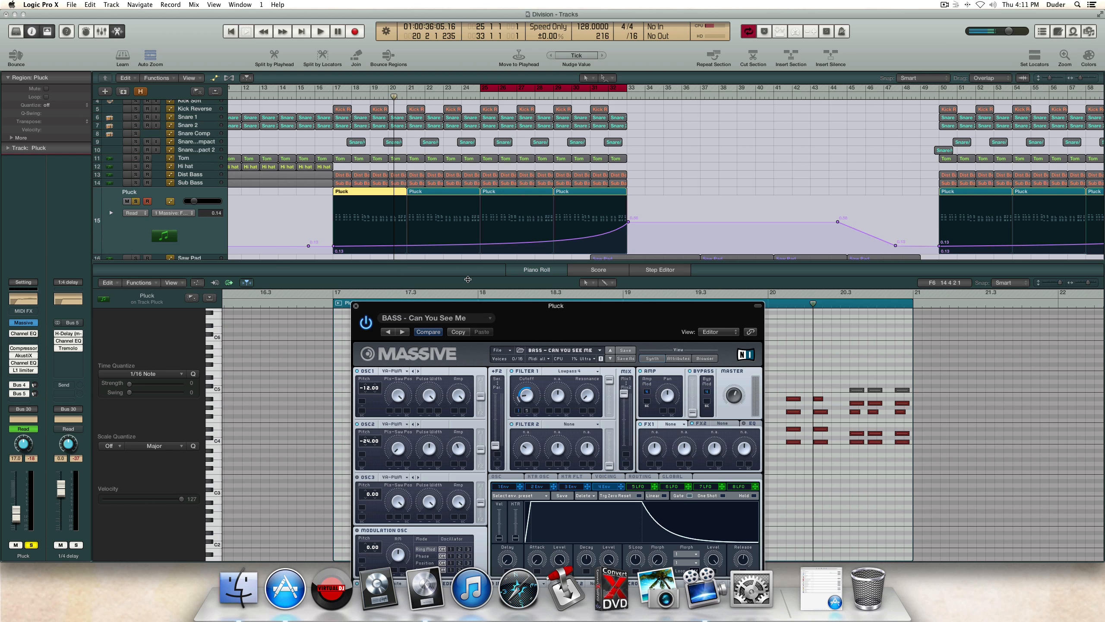
pyautogui.moveTo(527, 306); pyautogui.dragTo(202, 94)
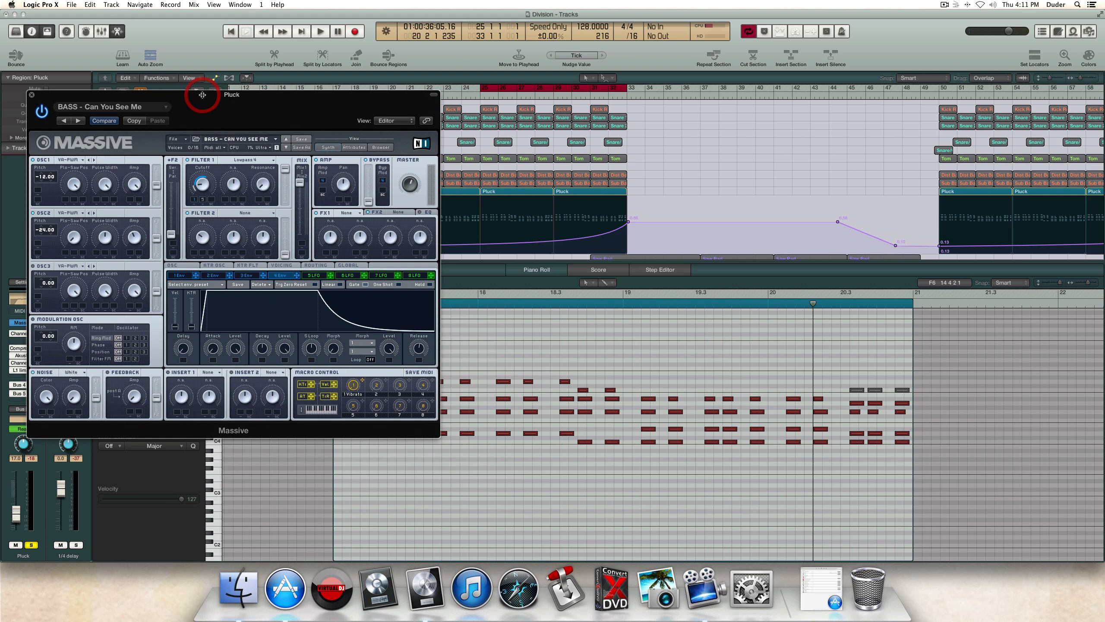
# Step: Play the cycled section to hear the Pluck's Massive automation, stop, and close the Piano Roll and synth window
pyautogui.press('space')
pyautogui.press('p')
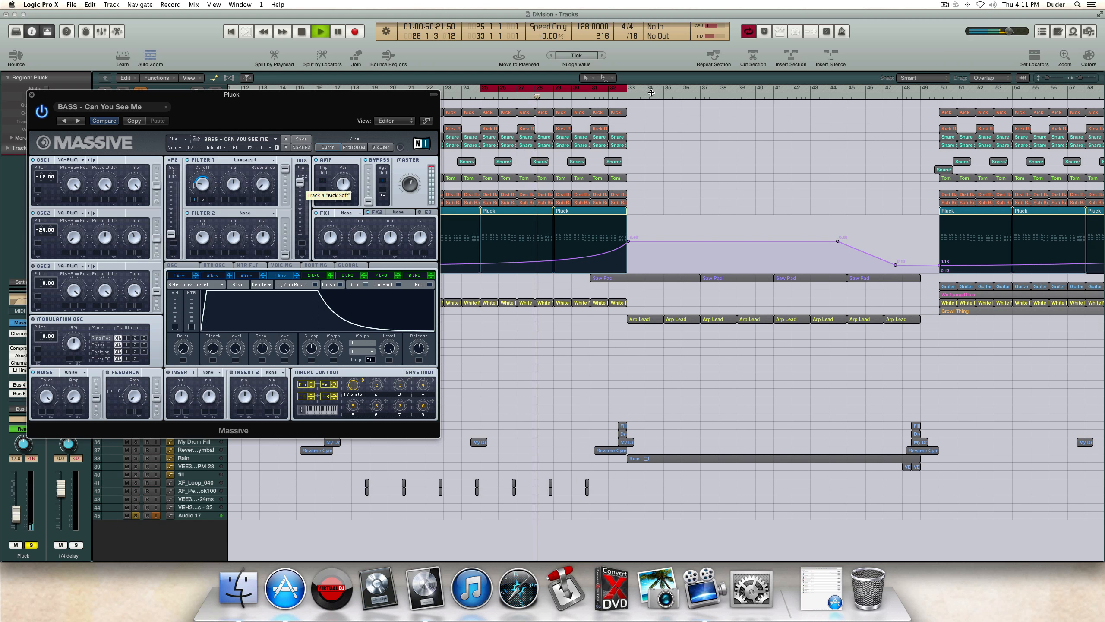
pyautogui.press('space')
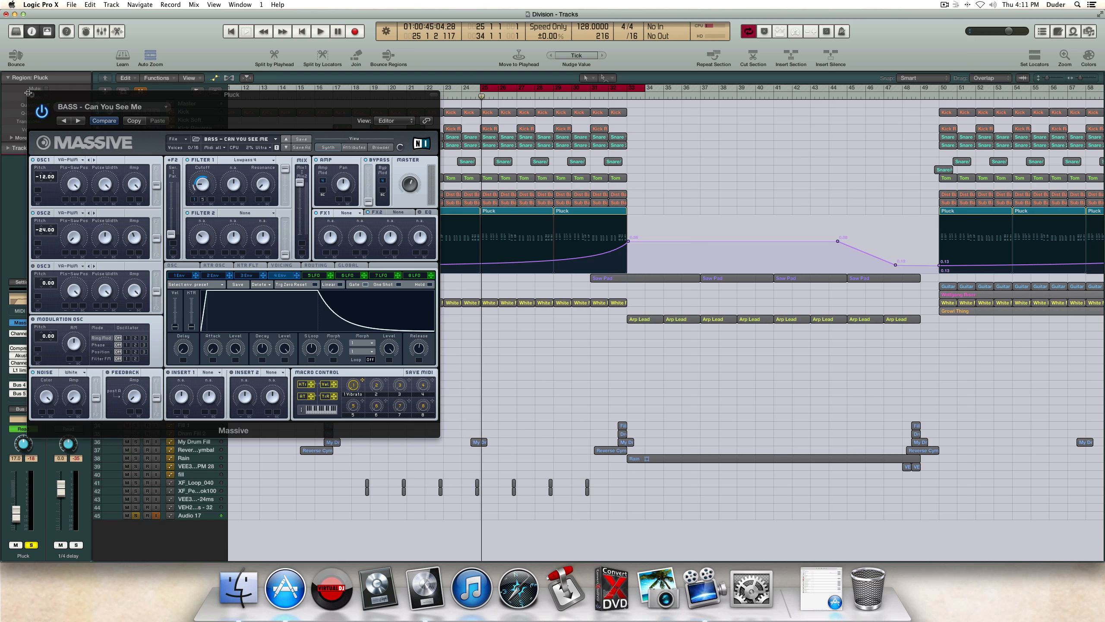
pyautogui.click(32, 94)
# Step: Clear the Pluck's solo and solo the White Noise Blast track
pyautogui.click(135, 221)
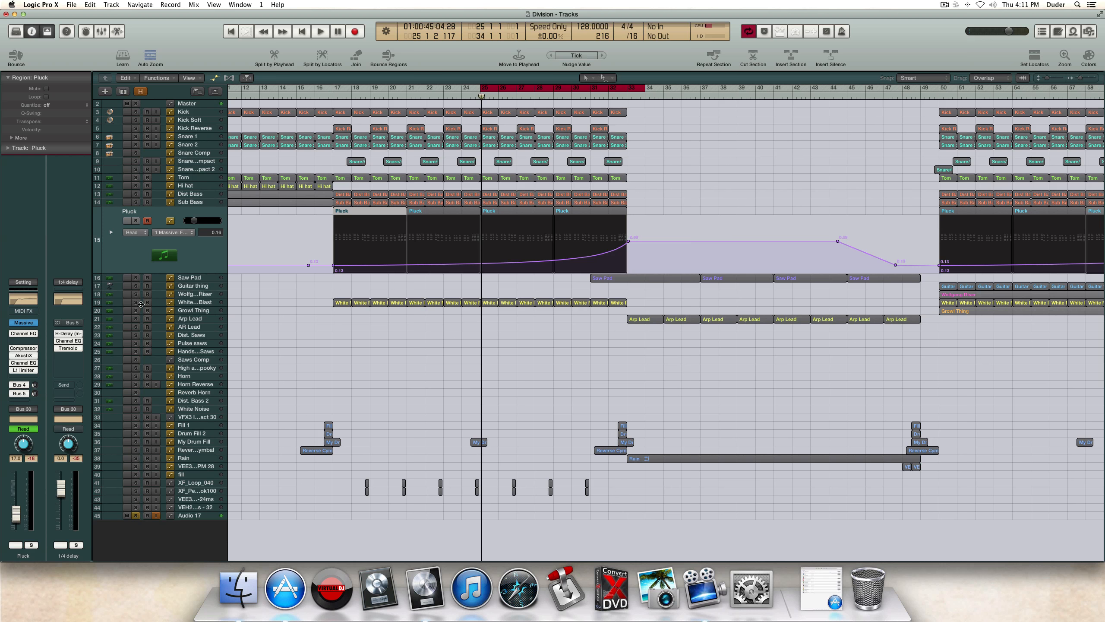
pyautogui.click(195, 302)
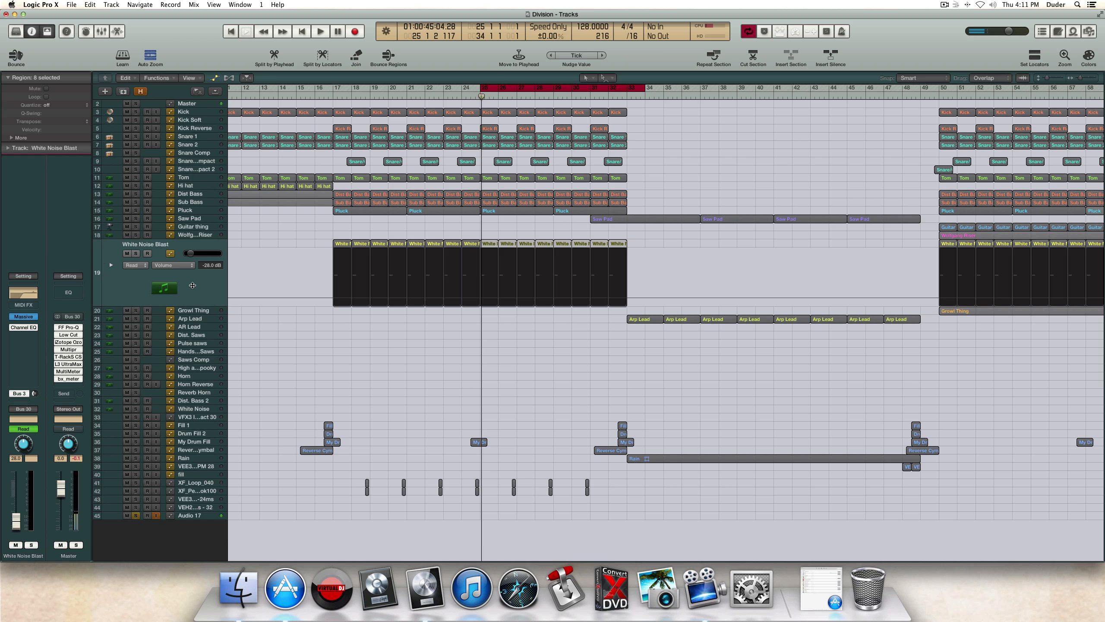
pyautogui.click(136, 254)
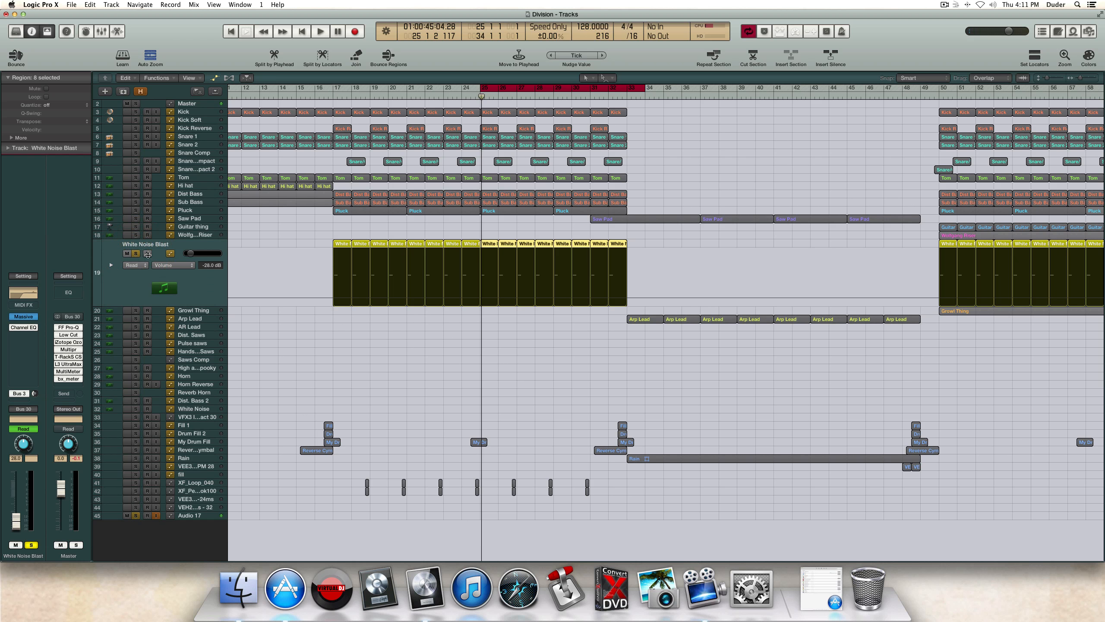
# Step: Open White Noise Blast's Massive synth, play the cycled section to hear it, view its envelope 1, and stop playback
pyautogui.click(23, 317)
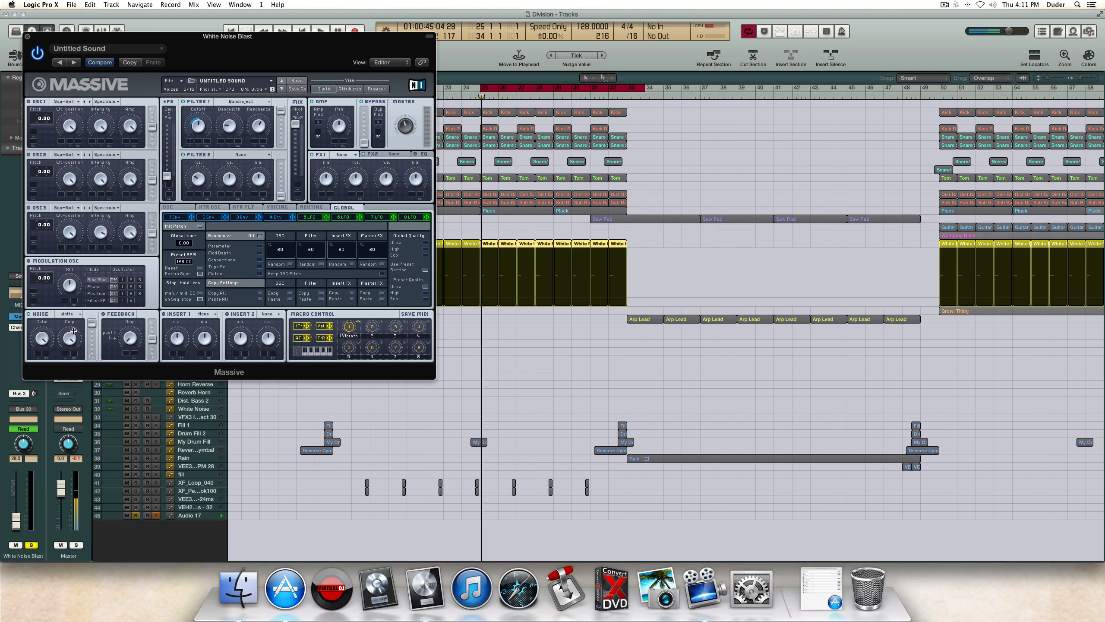
pyautogui.moveTo(304, 36); pyautogui.dragTo(819, 165)
pyautogui.press('space')
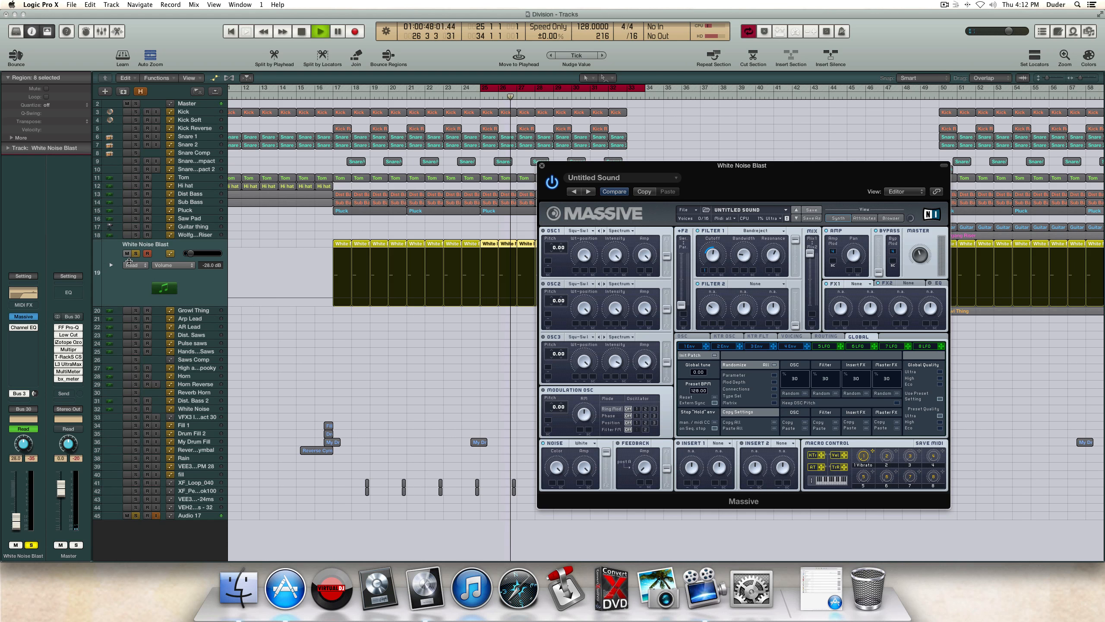
pyautogui.click(689, 346)
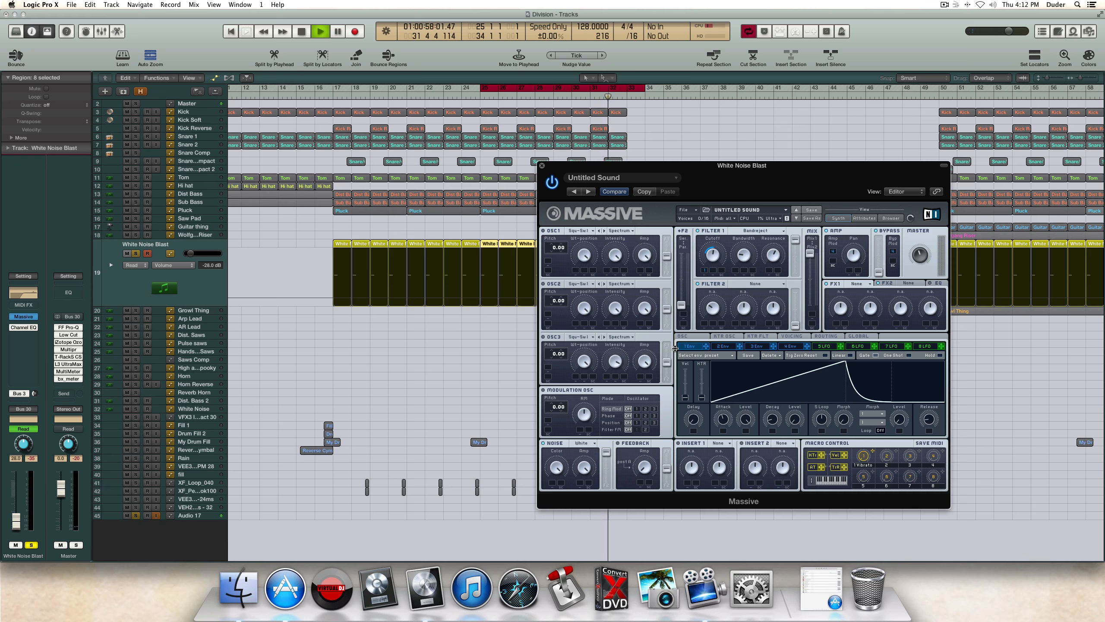
pyautogui.press('space')
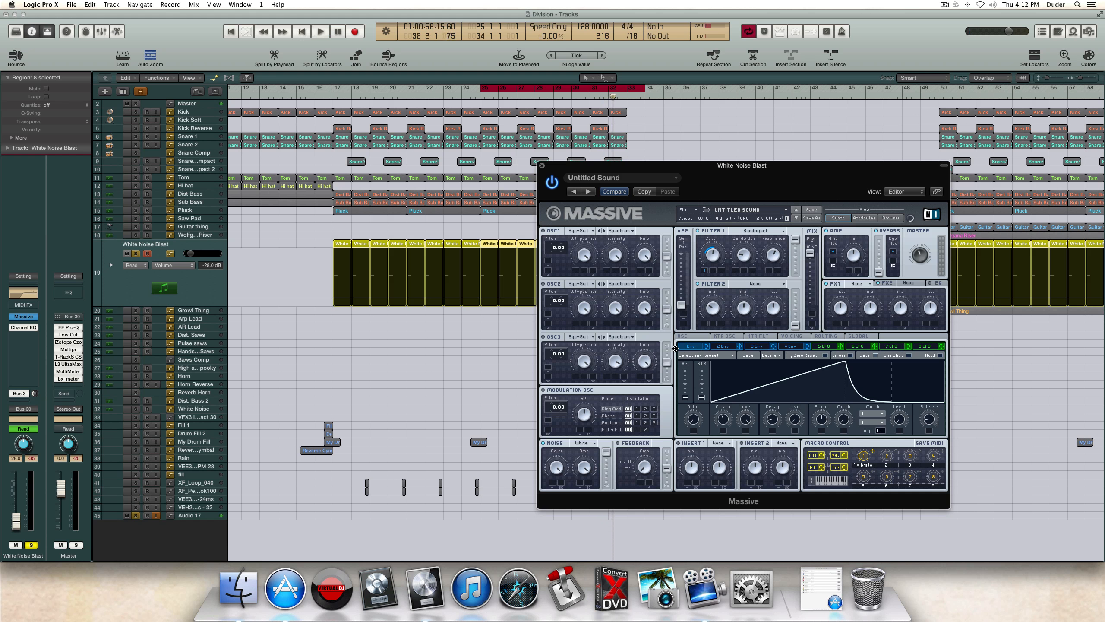
# Step: Audition White Noise Blast with its Channel EQ bypassed and enabled during playback, and close the EQ window
pyautogui.click(22, 296)
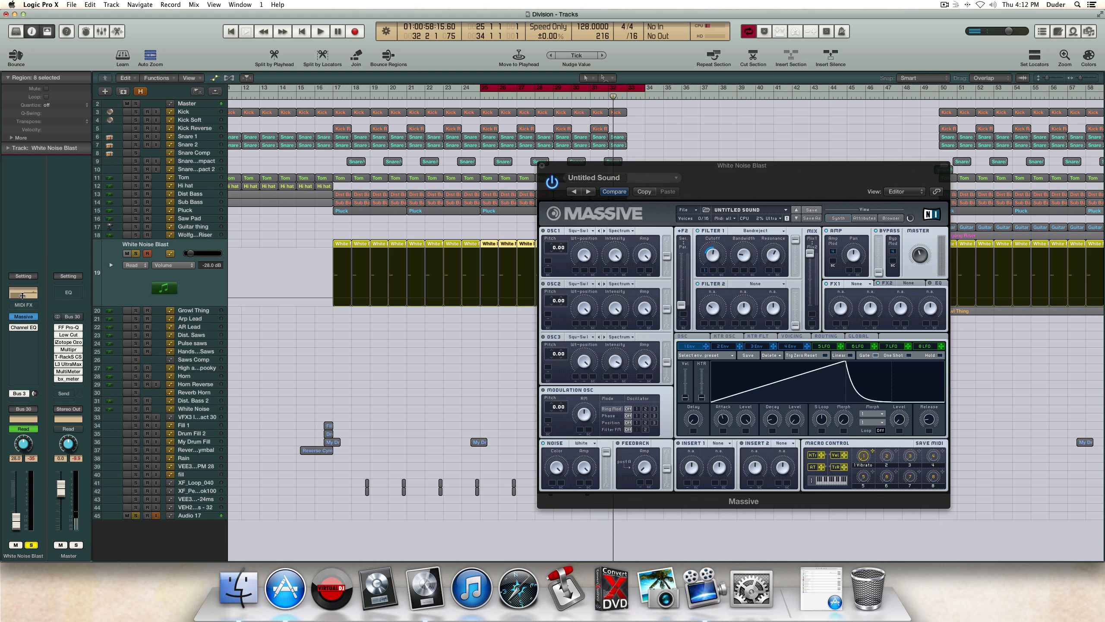
pyautogui.click(22, 296)
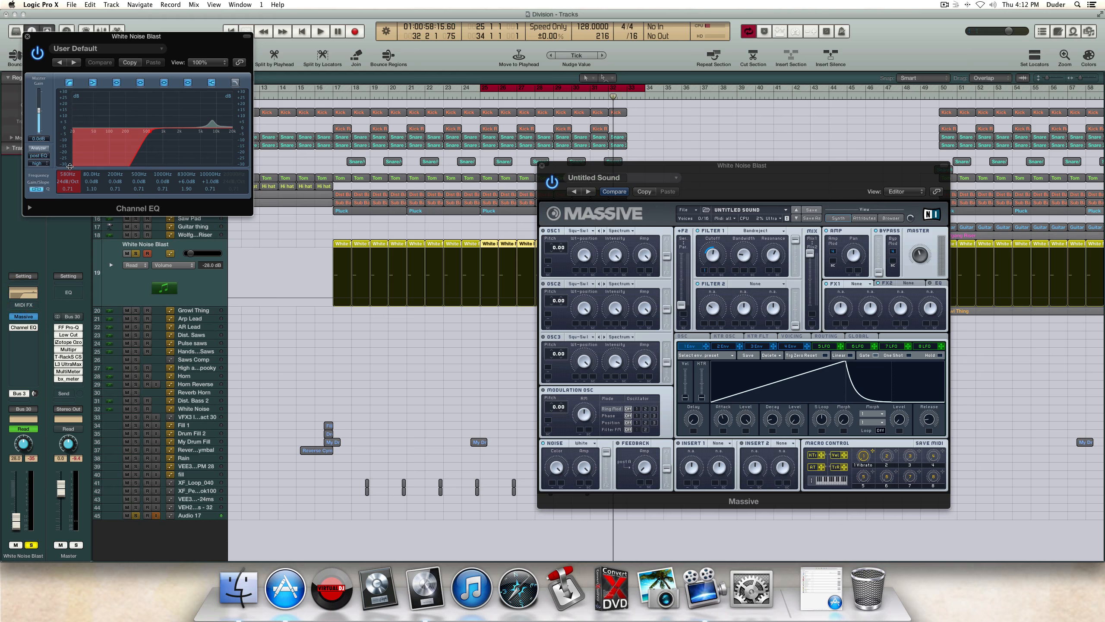
pyautogui.moveTo(97, 38); pyautogui.dragTo(267, 241)
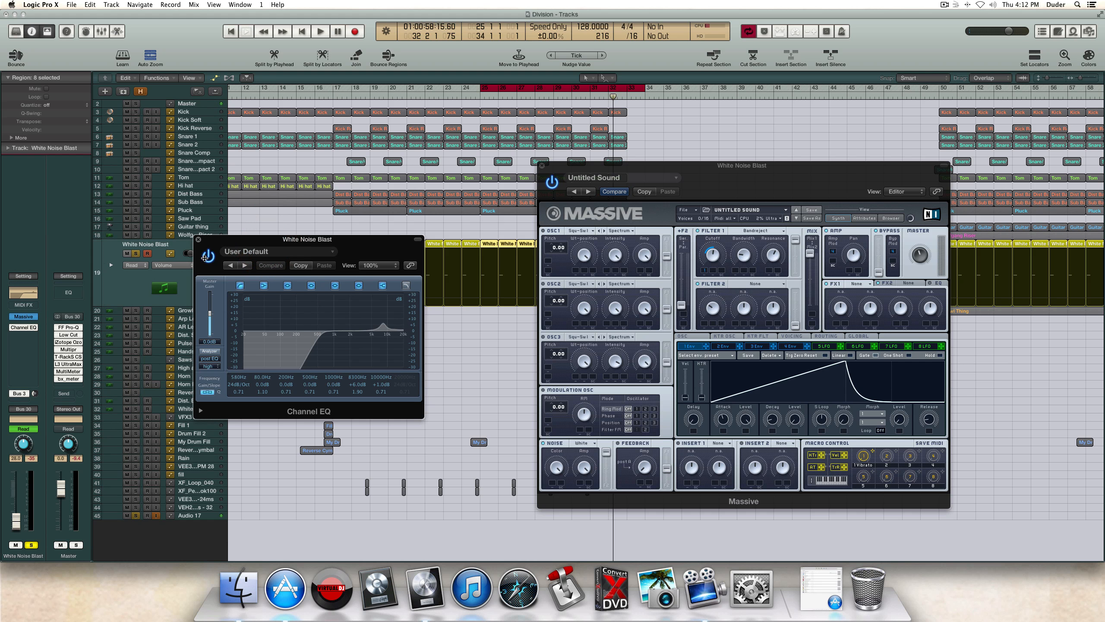
pyautogui.click(208, 256)
pyautogui.press('space')
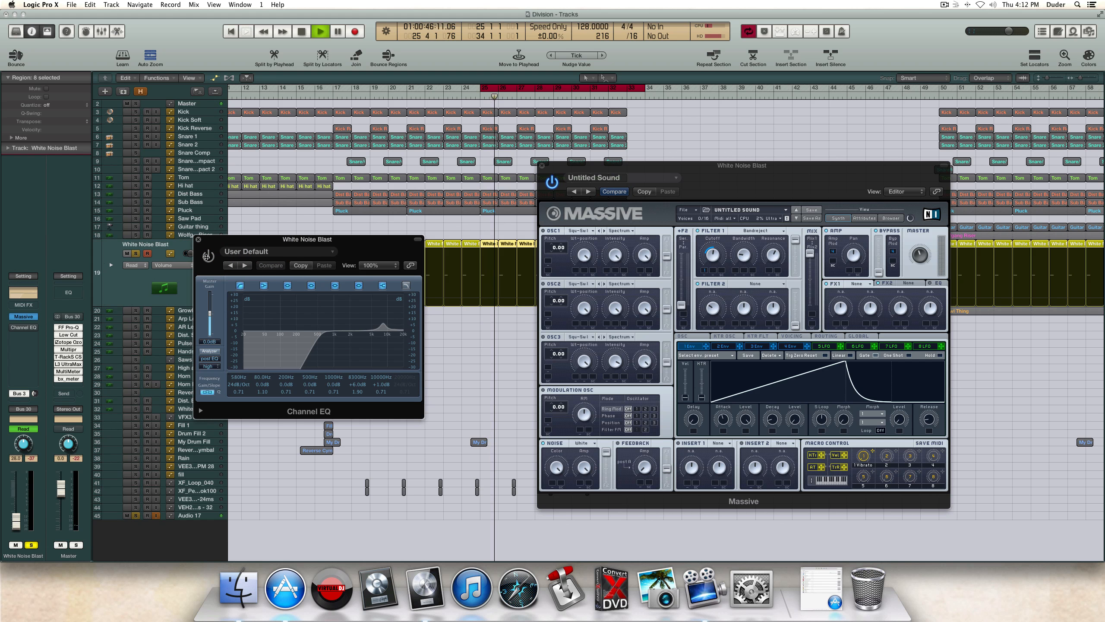
pyautogui.click(209, 256)
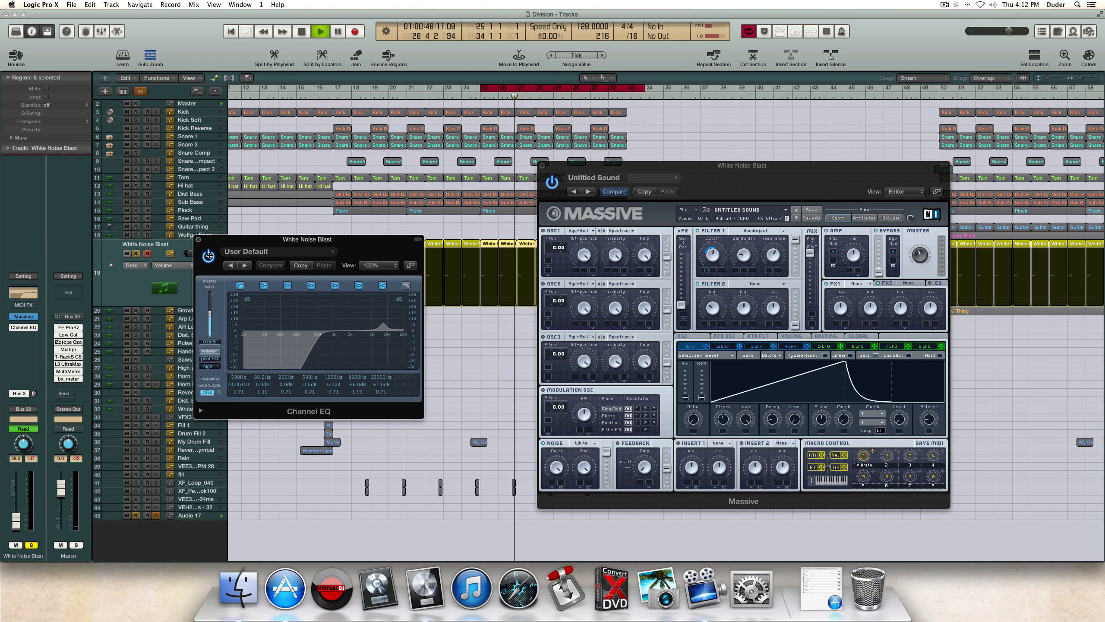
pyautogui.click(209, 256)
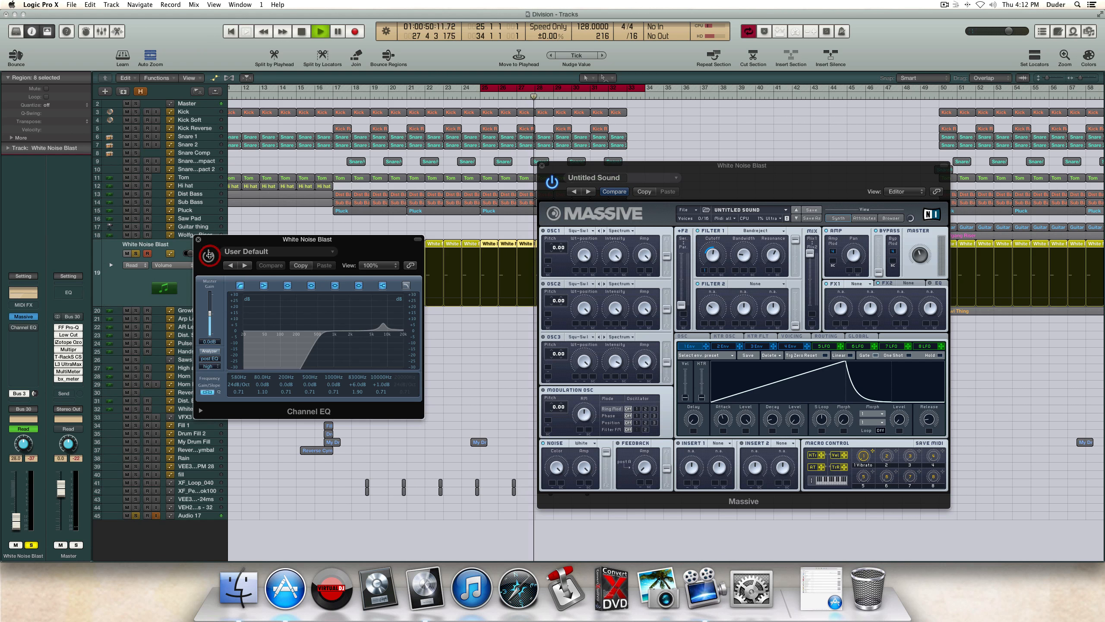
pyautogui.click(209, 256)
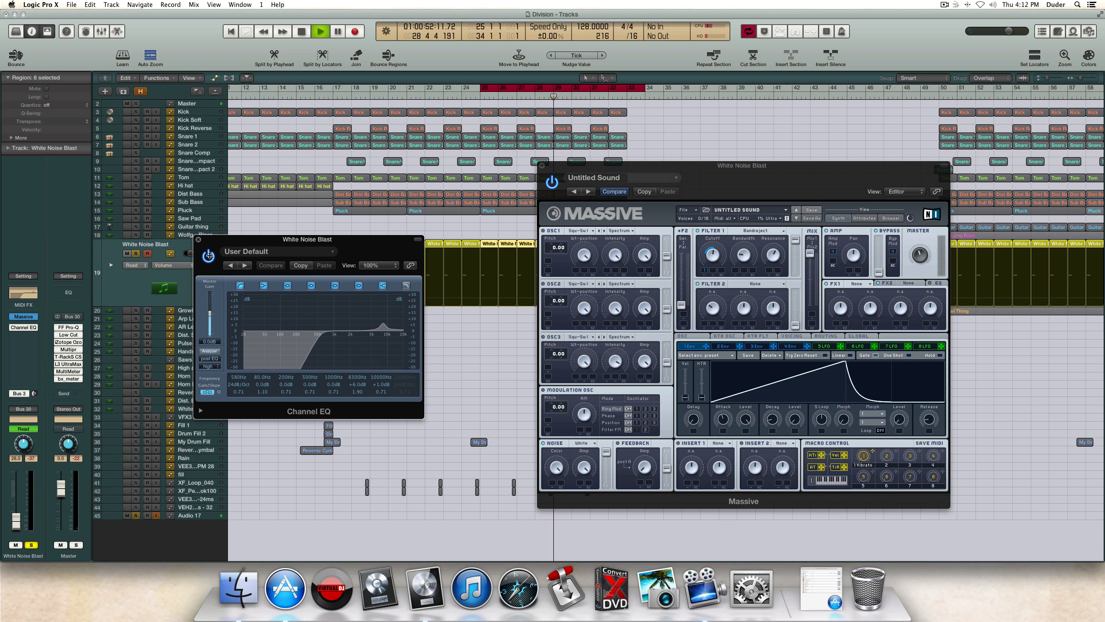
pyautogui.click(198, 239)
# Step: Audition White Noise Blast's Bus 3 reverb send through ValhallaVintageVerb, check Massive's voicing page, and close both plug-in windows
pyautogui.click(19, 394)
pyautogui.click(68, 371)
pyautogui.press('space')
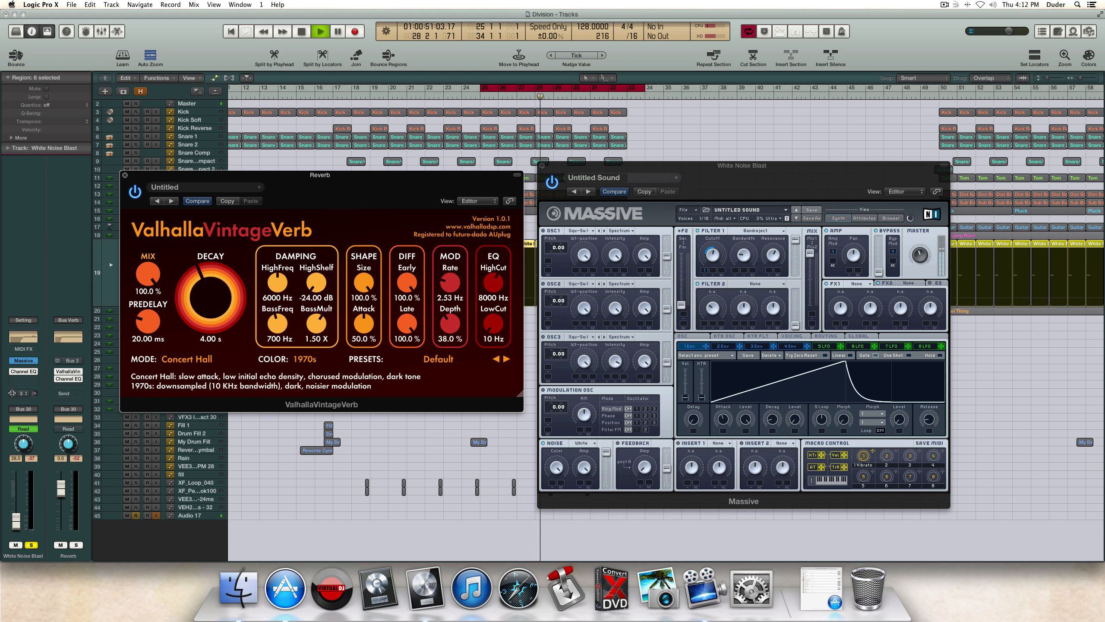
pyautogui.click(12, 393)
pyautogui.click(124, 174)
pyautogui.press('space')
pyautogui.click(794, 336)
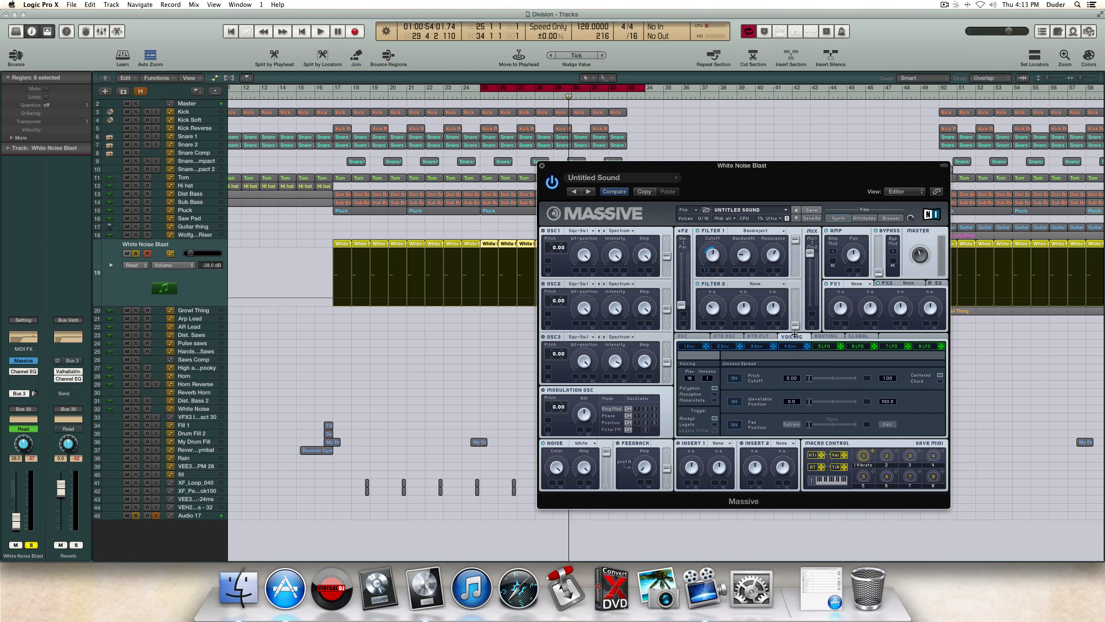
pyautogui.click(540, 165)
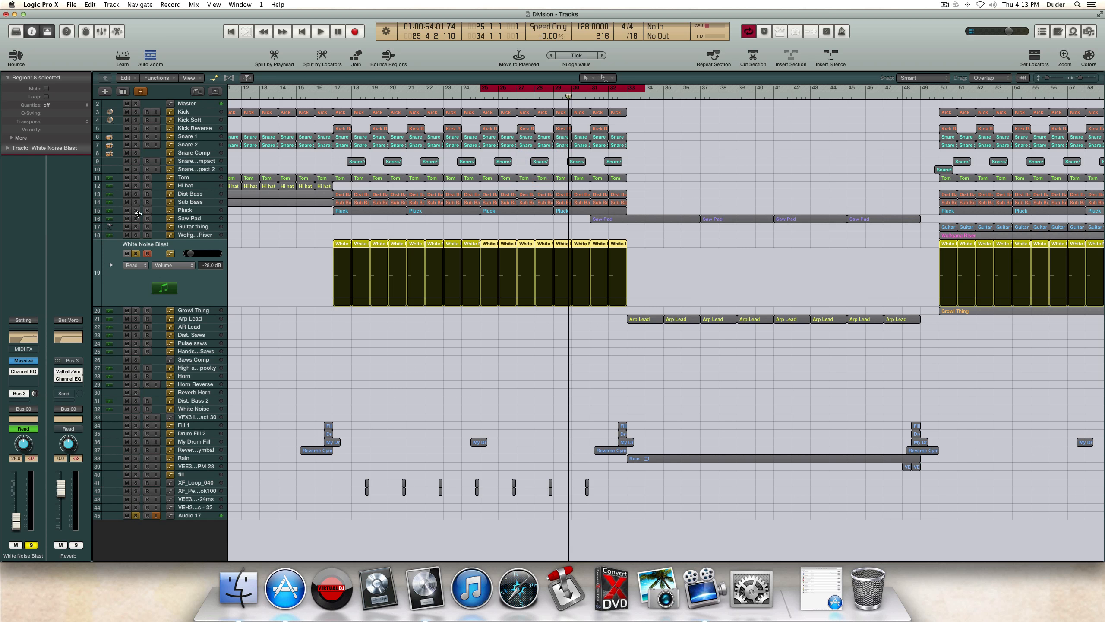
# Step: Play White Noise Blast together with the tracks from Kick to Wolfgang Riser, clear all their solos, and turn cycle mode off
pyautogui.moveTo(135, 112); pyautogui.dragTo(133, 237)
pyautogui.press('space')
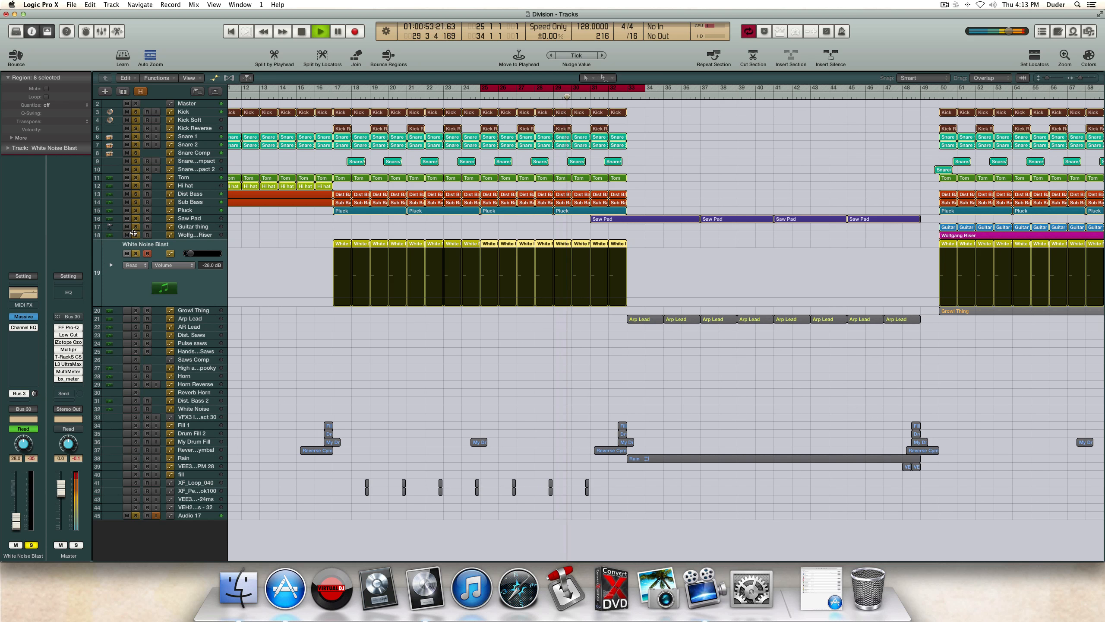
pyautogui.press('space')
pyautogui.moveTo(136, 253); pyautogui.dragTo(136, 112)
pyautogui.press('c')
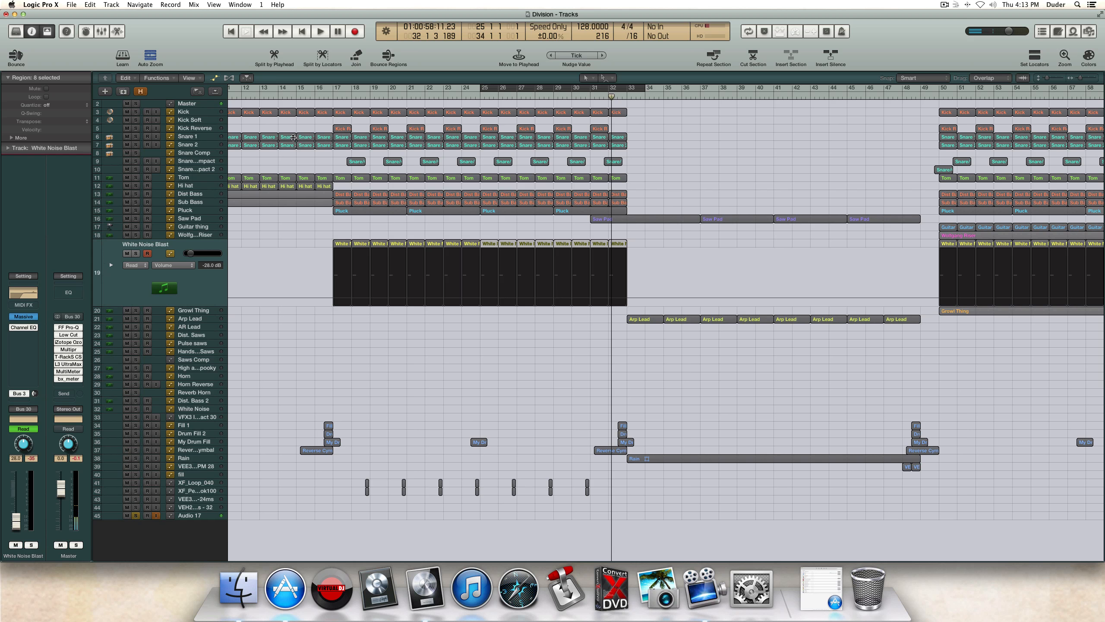
# Step: Solo the Fill 1 track, set the cycle range from 16 2 2 187 to 17 4 2 187, and audition the fill
pyautogui.click(295, 95)
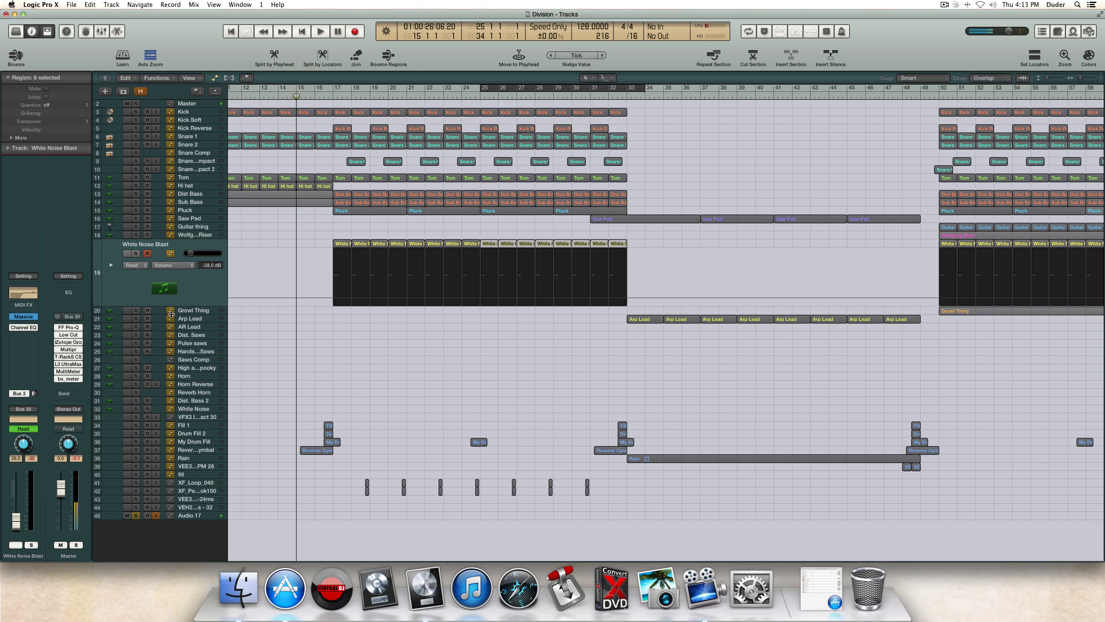
pyautogui.click(136, 425)
pyautogui.press('space')
pyautogui.press('space')
pyautogui.moveTo(316, 90)
pyautogui.mouseDown()
pyautogui.moveTo(348, 92)
pyautogui.moveTo(327, 90)
pyautogui.mouseUp()
pyautogui.press('space')
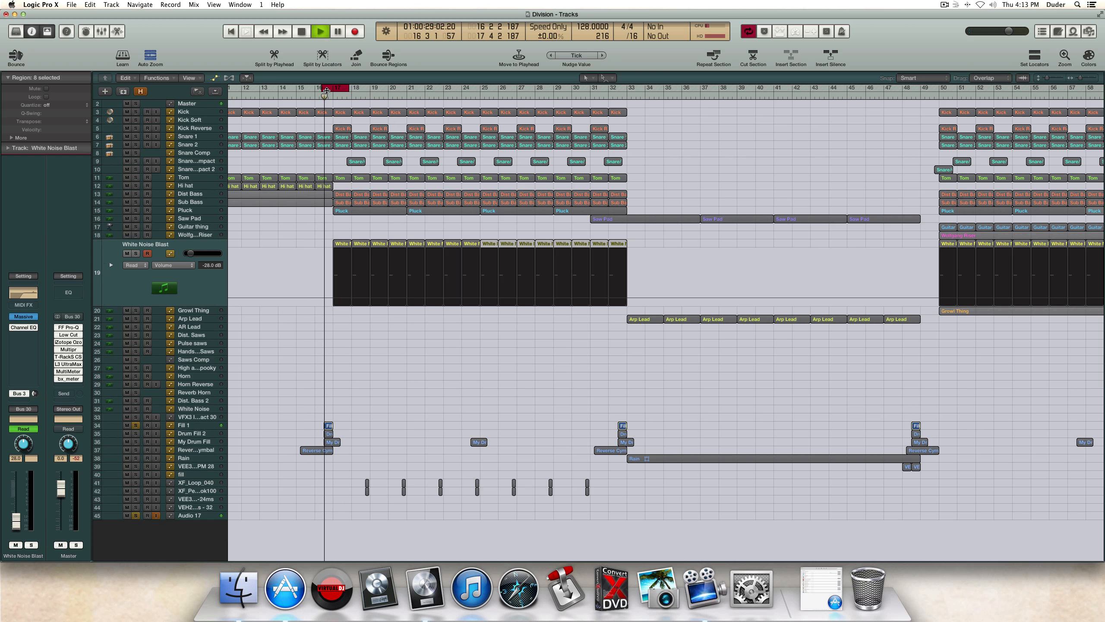
pyautogui.press('space')
# Step: Hide track automation, select the first Fill 1 region, and enlarge it horizontally to show its waveform
pyautogui.press('a')
pyautogui.click(329, 426)
pyautogui.press('super+Right')
pyautogui.press('super+Right')
pyautogui.press('super+Right')
pyautogui.press('super+Right')
pyautogui.press('super+Right')
pyautogui.press('super+Right')
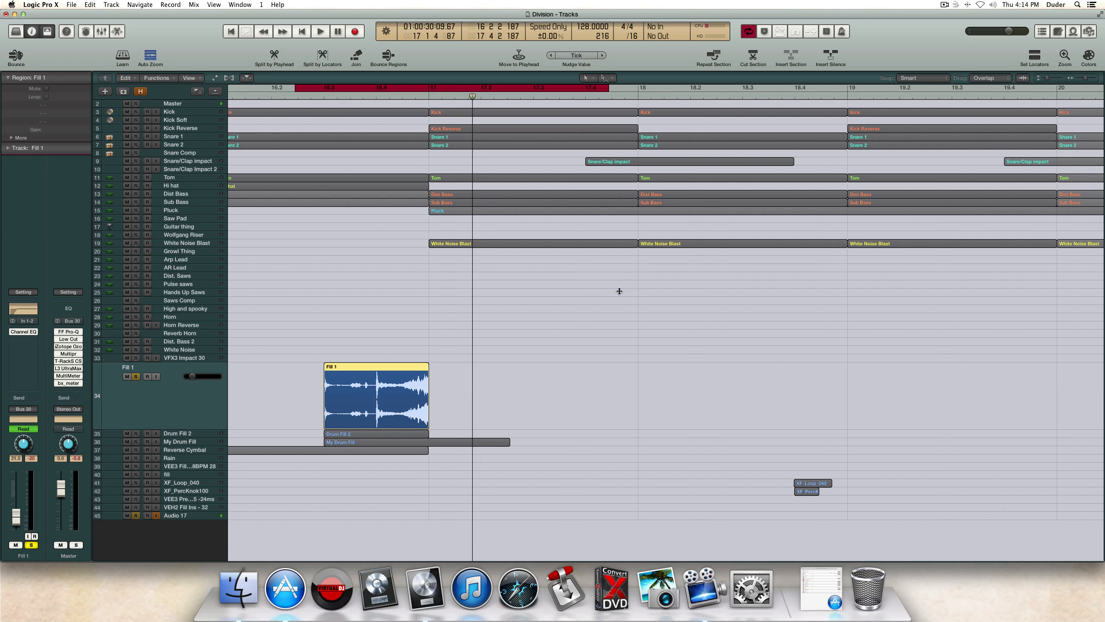
# Step: Show the project's audio files, locate the Fill 1 region's source file, and widen the name column to read its full name
pyautogui.click(406, 371)
pyautogui.click(1089, 31)
pyautogui.click(946, 77)
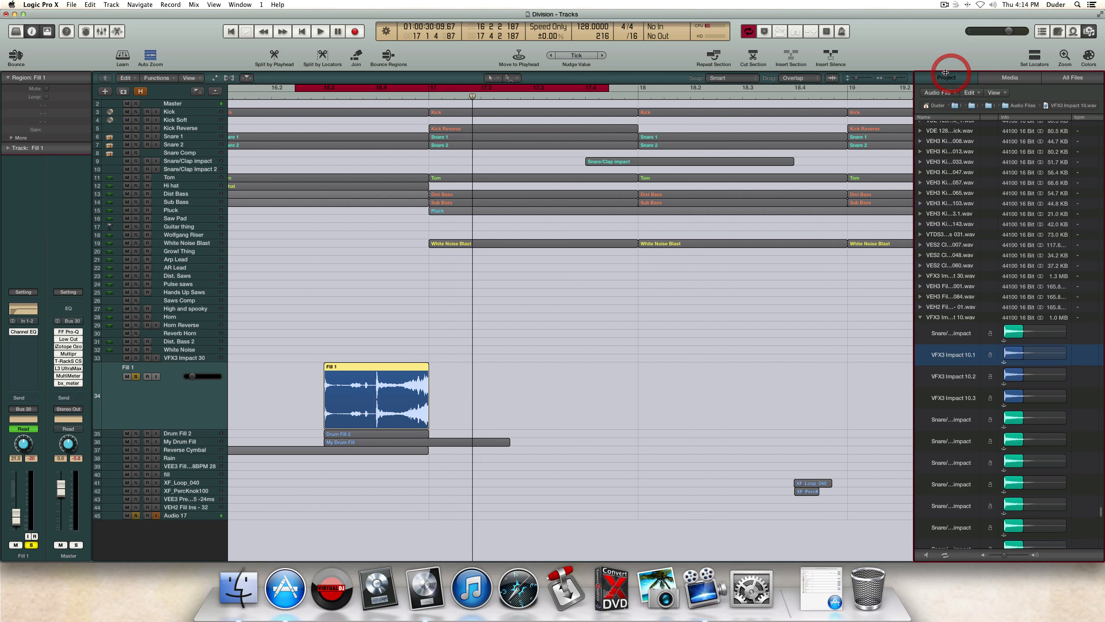
pyautogui.click(375, 406)
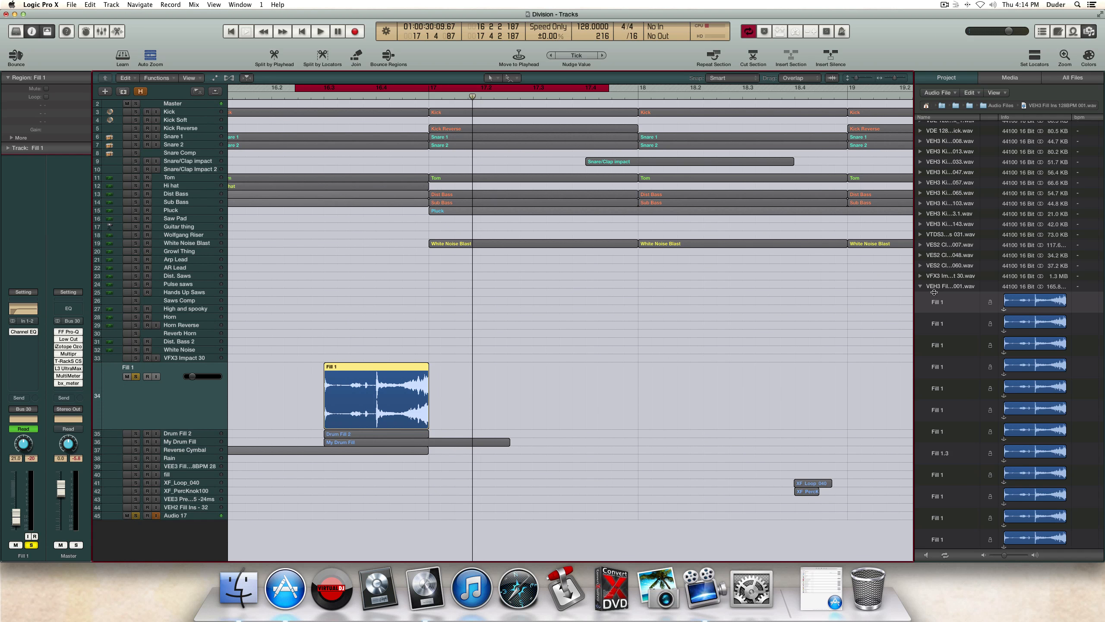
pyautogui.moveTo(978, 120); pyautogui.dragTo(1020, 120)
# Step: Solo Drum Fill 2 and play it with Fill 1, clear Fill 1's solo, and audition Drum Fill 2 alone
pyautogui.click(348, 434)
pyautogui.click(135, 384)
pyautogui.press('space')
pyautogui.press('space')
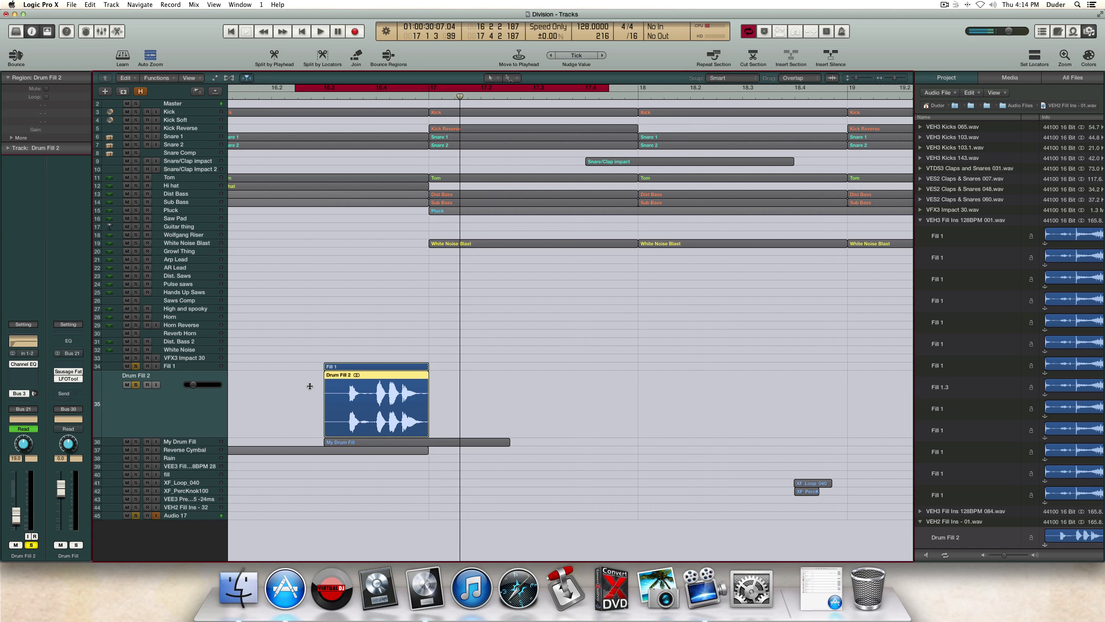
pyautogui.click(134, 369)
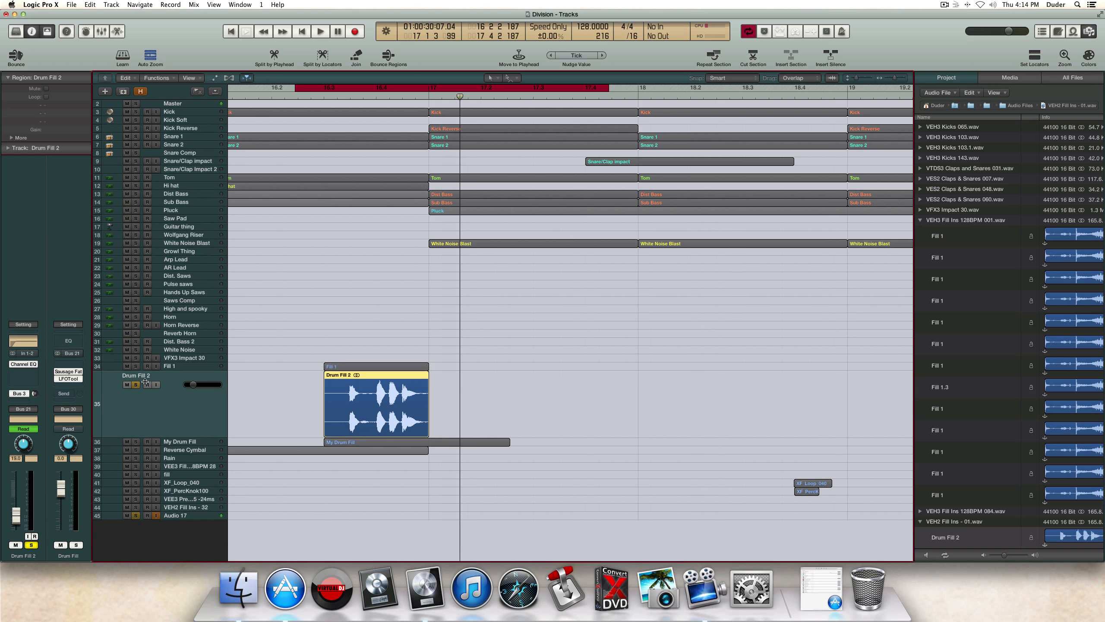
pyautogui.press('space')
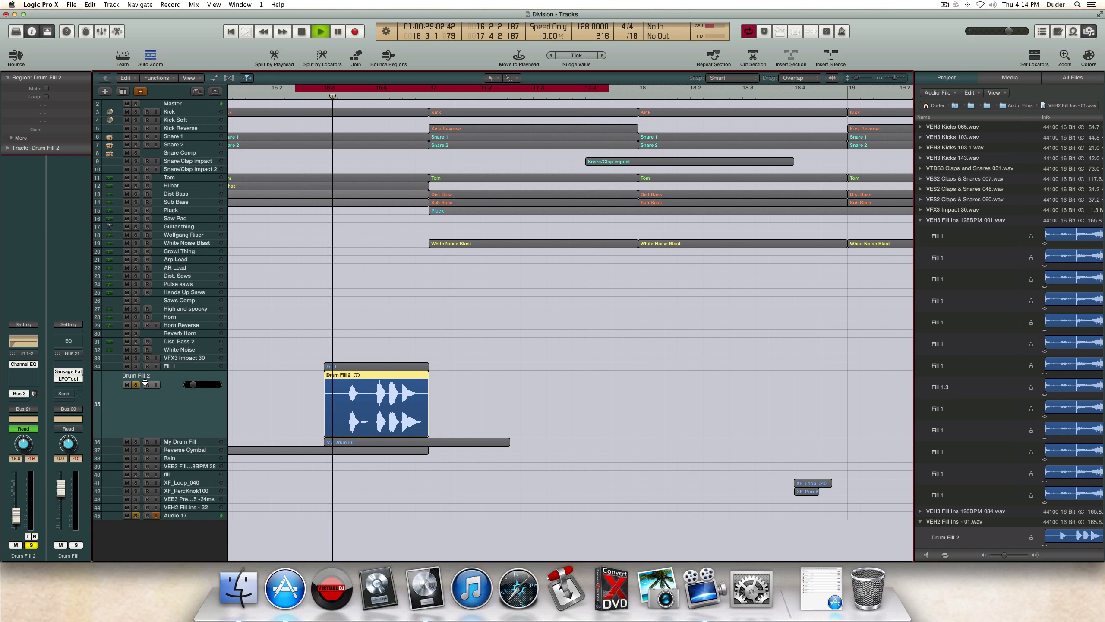
pyautogui.press('space')
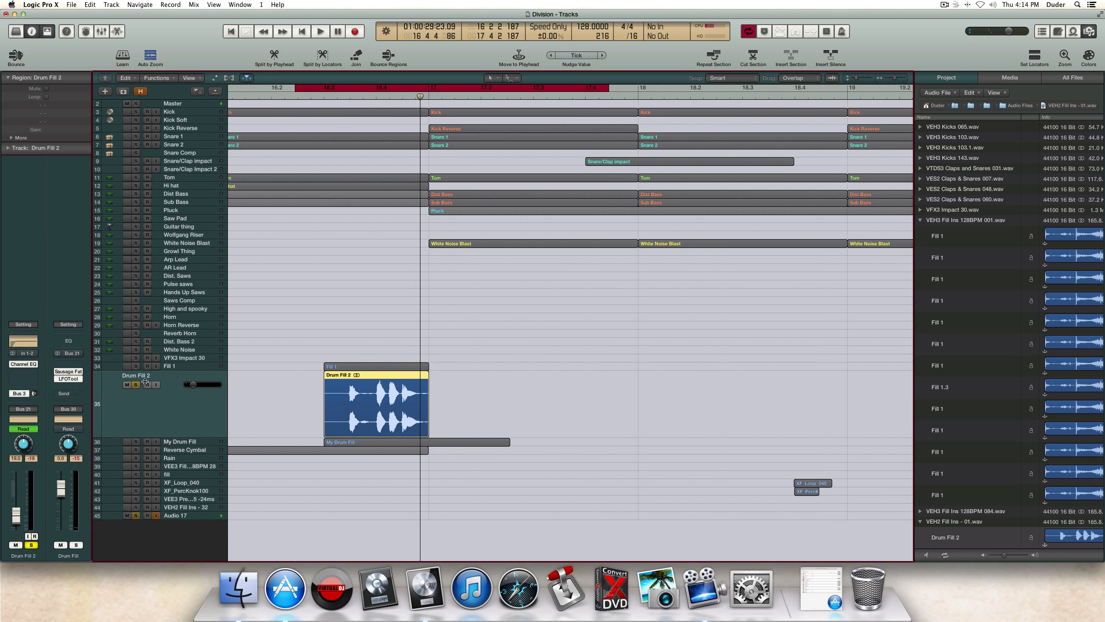
# Step: Compare the sends and output routing of the Fill 1, Drum Fill 2 and My Drum Fill channels
pyautogui.click(23, 394)
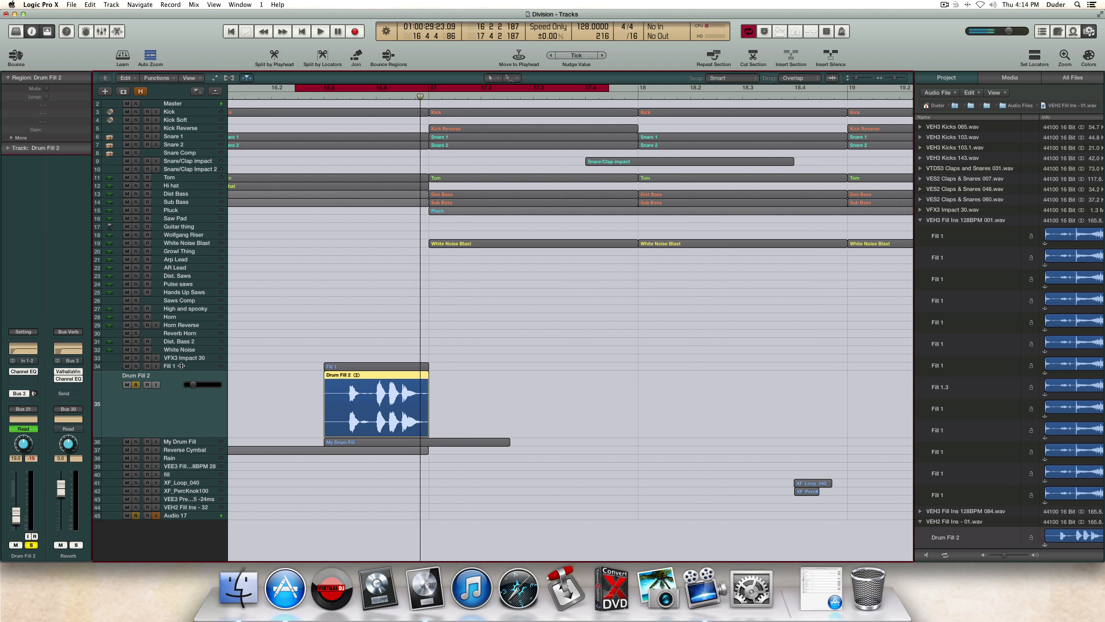
pyautogui.click(179, 366)
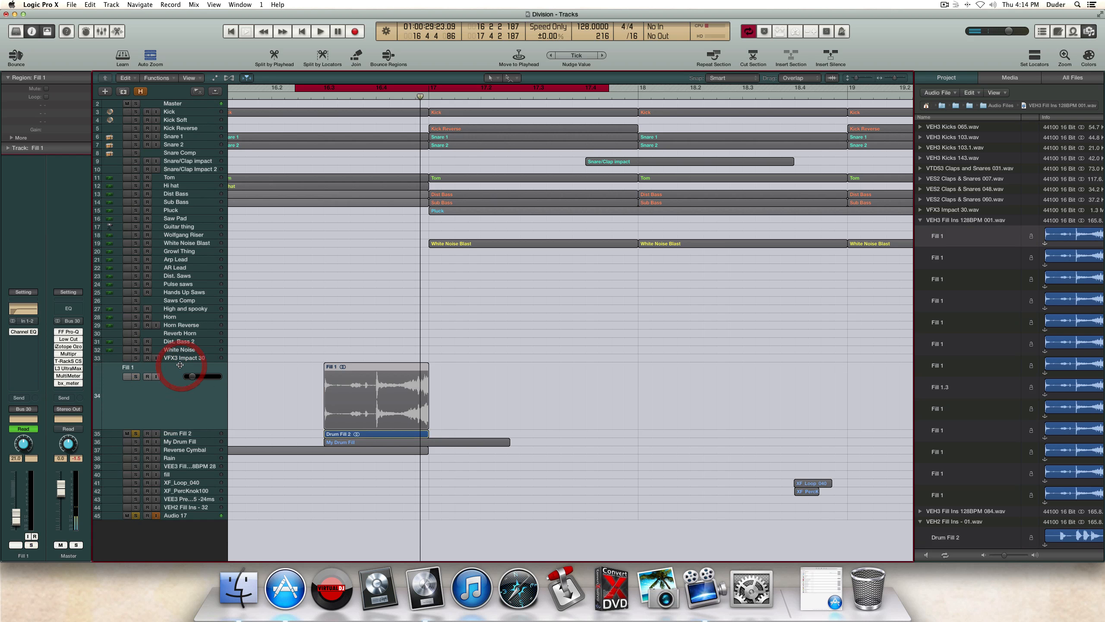
pyautogui.click(176, 434)
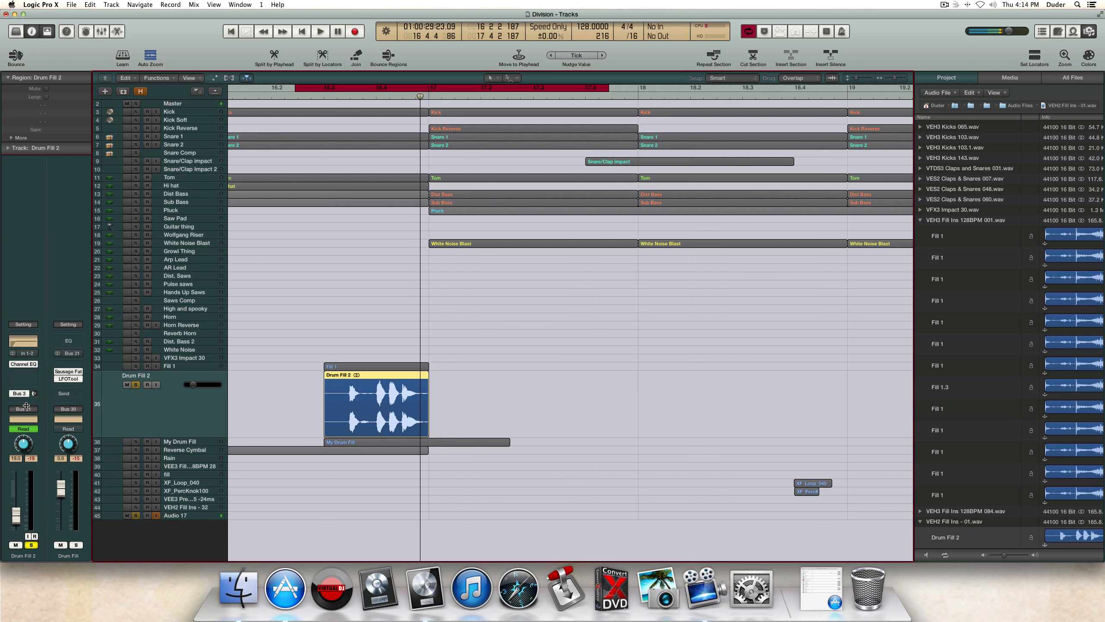
pyautogui.click(195, 366)
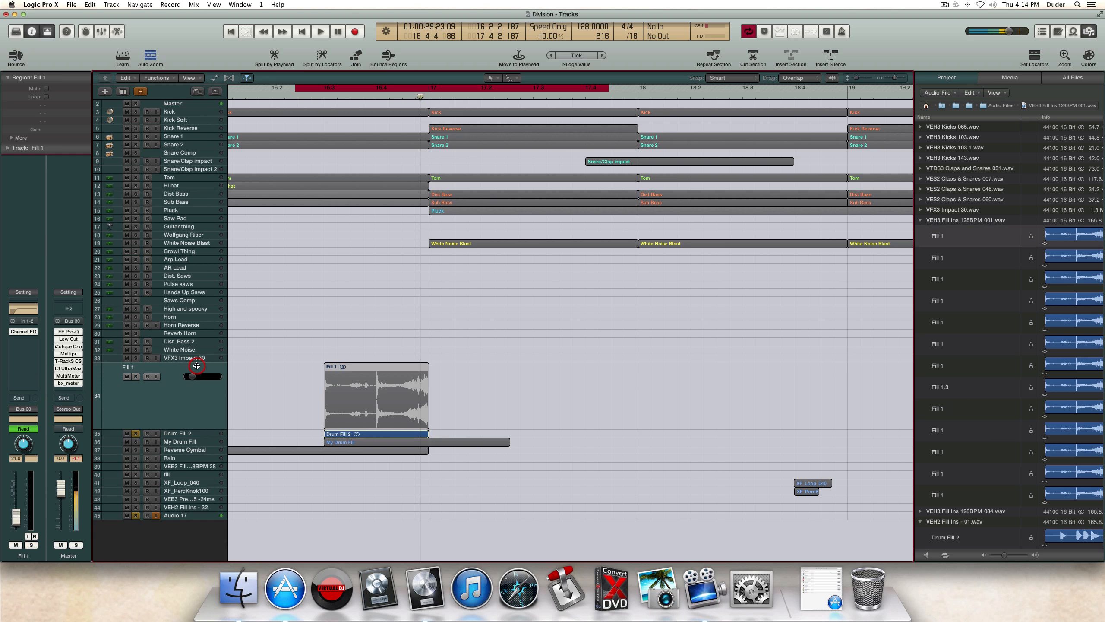
pyautogui.click(176, 434)
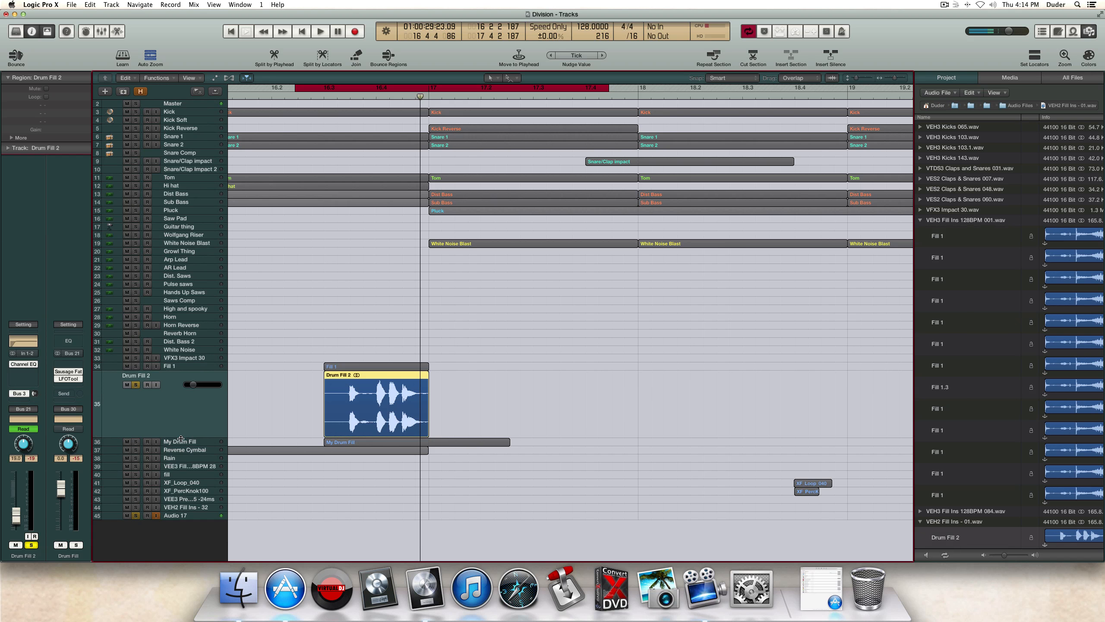
pyautogui.click(180, 441)
pyautogui.click(174, 374)
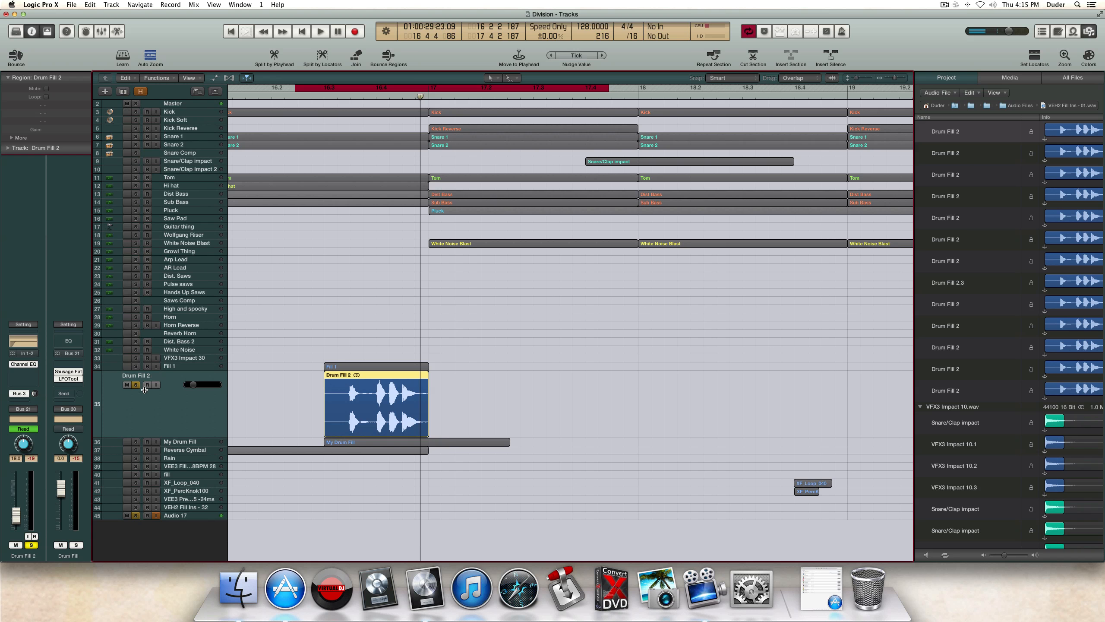
# Step: Clear Drum Fill 2's solo, solo and select the My Drum Fill track, and start playing it
pyautogui.click(136, 384)
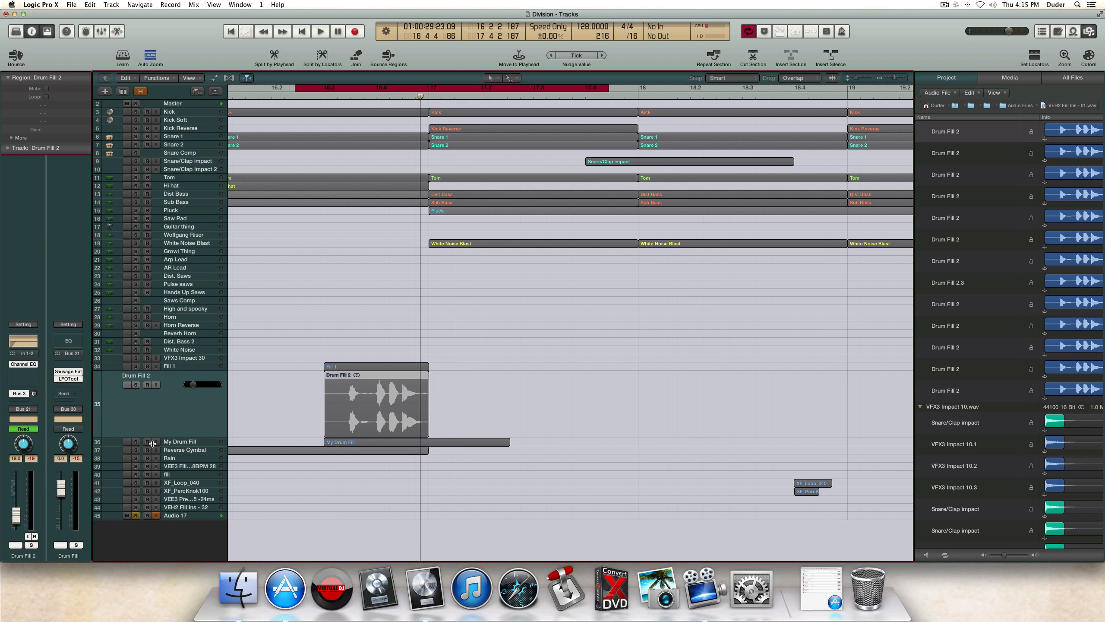
pyautogui.click(135, 442)
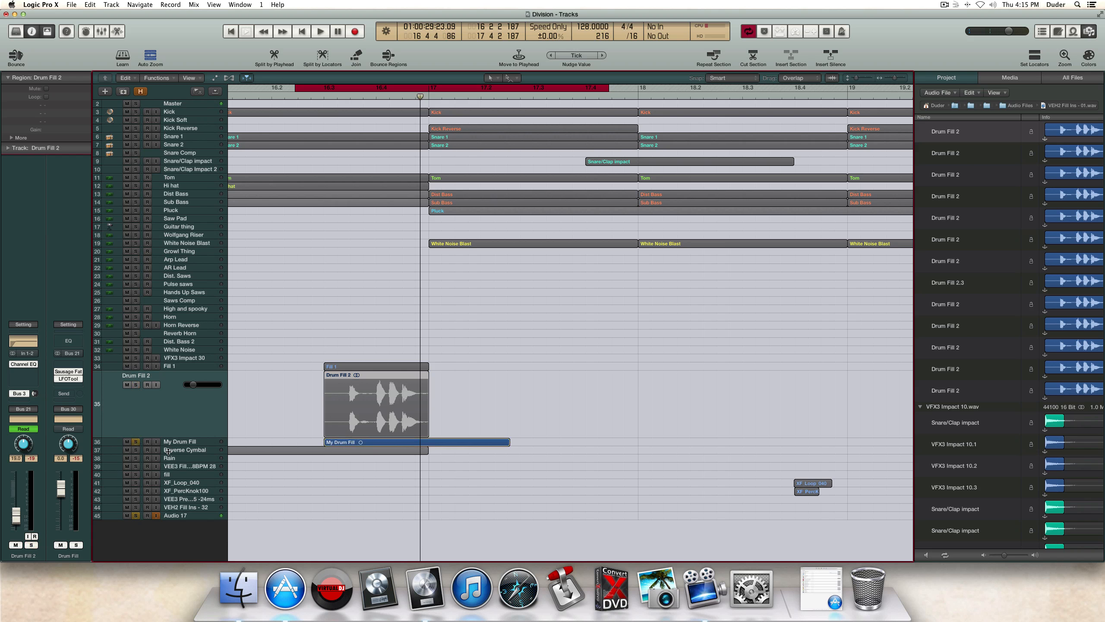
pyautogui.click(183, 442)
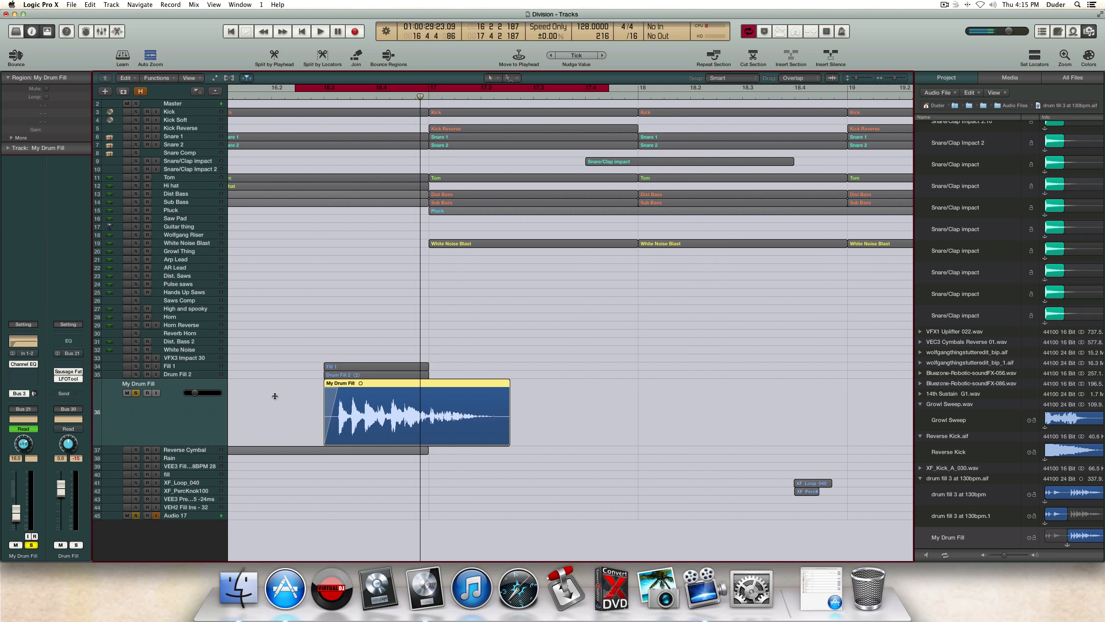
pyautogui.press('space')
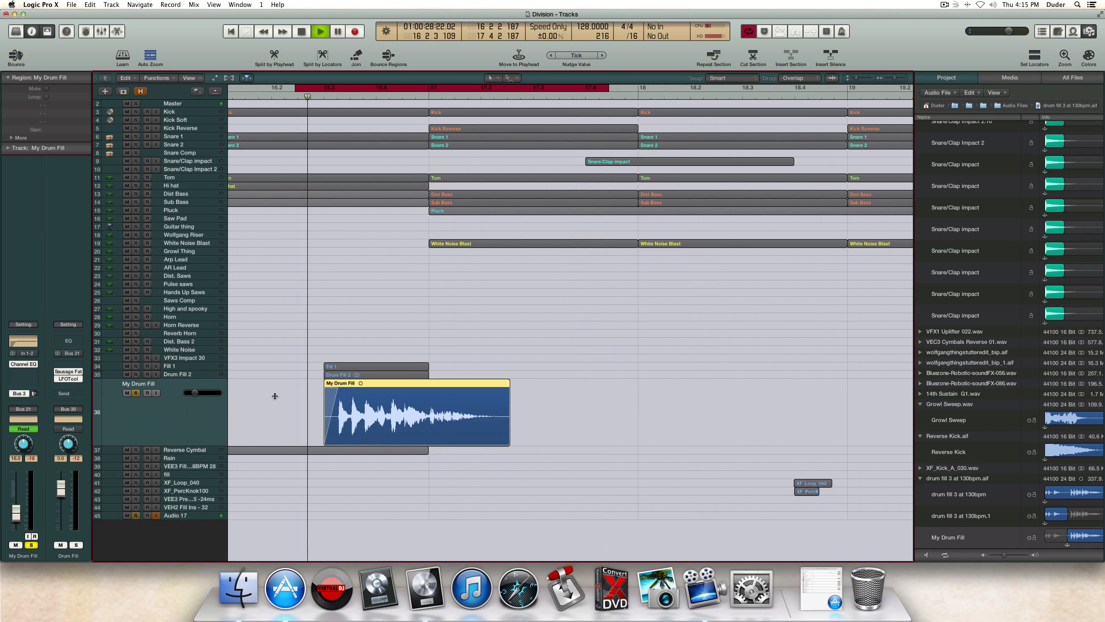
# Step: Stop playback, show the pan automation on My Drum Fill, and play the soloed fill again
pyautogui.press('space')
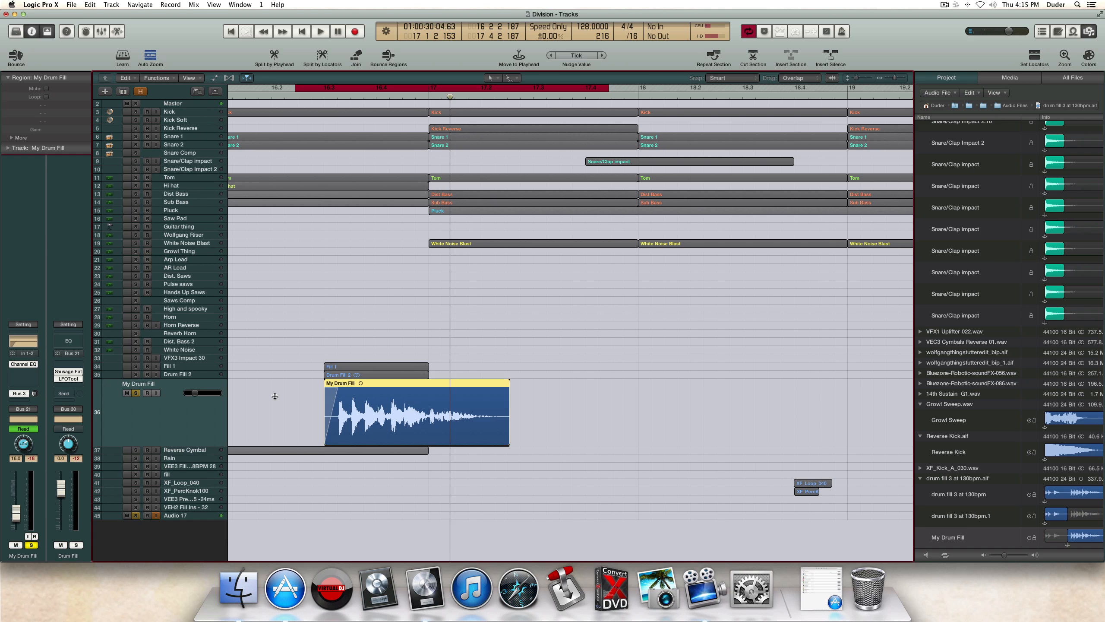
pyautogui.press('a')
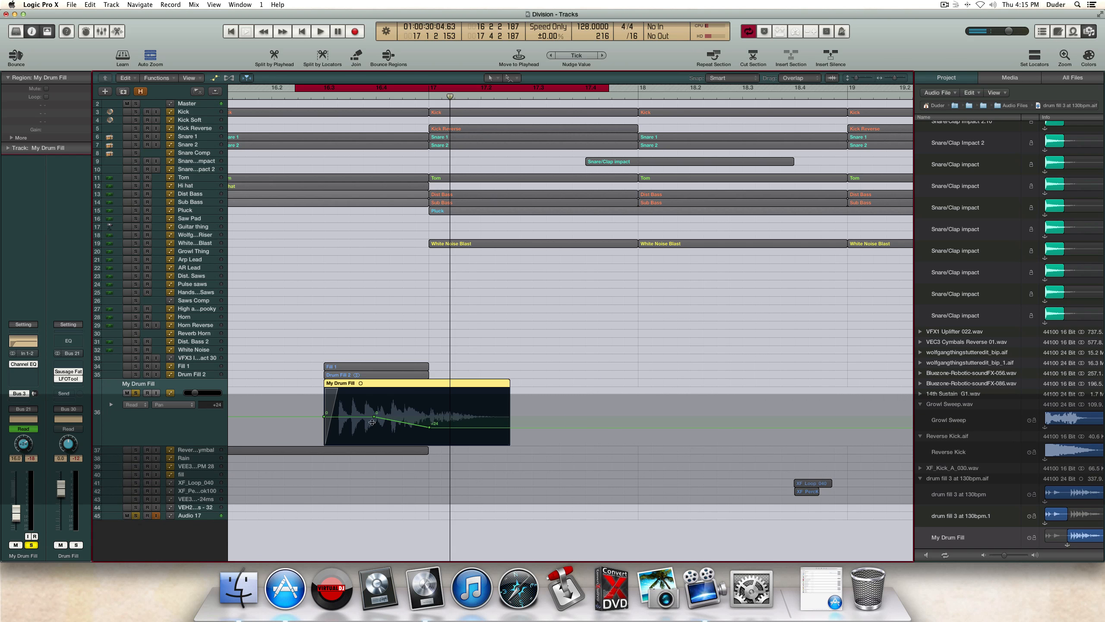
pyautogui.press('space')
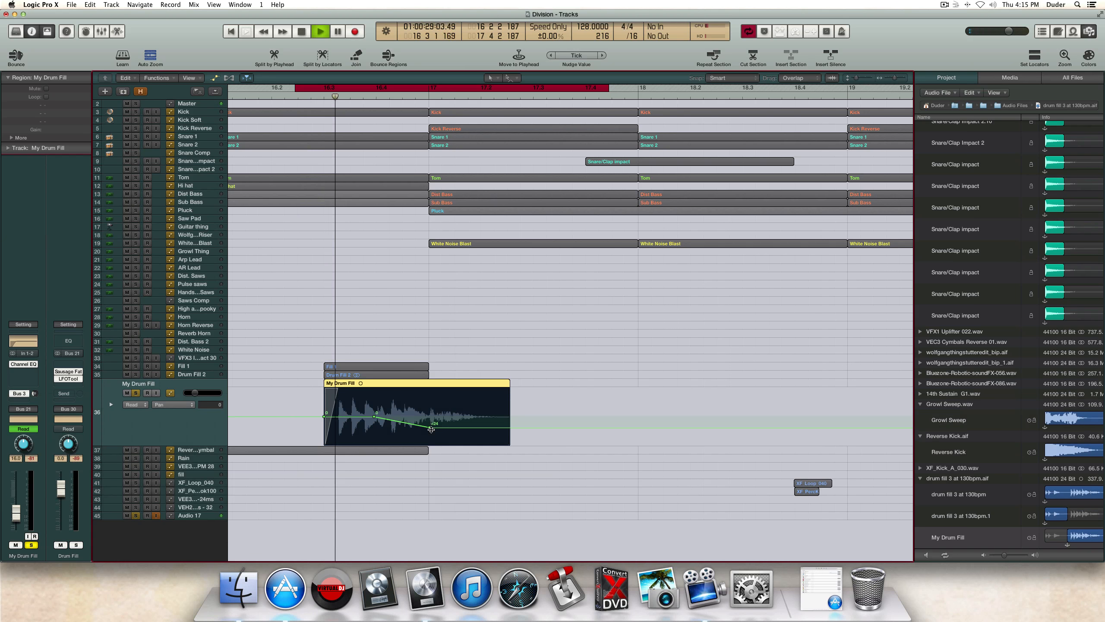
pyautogui.press('space')
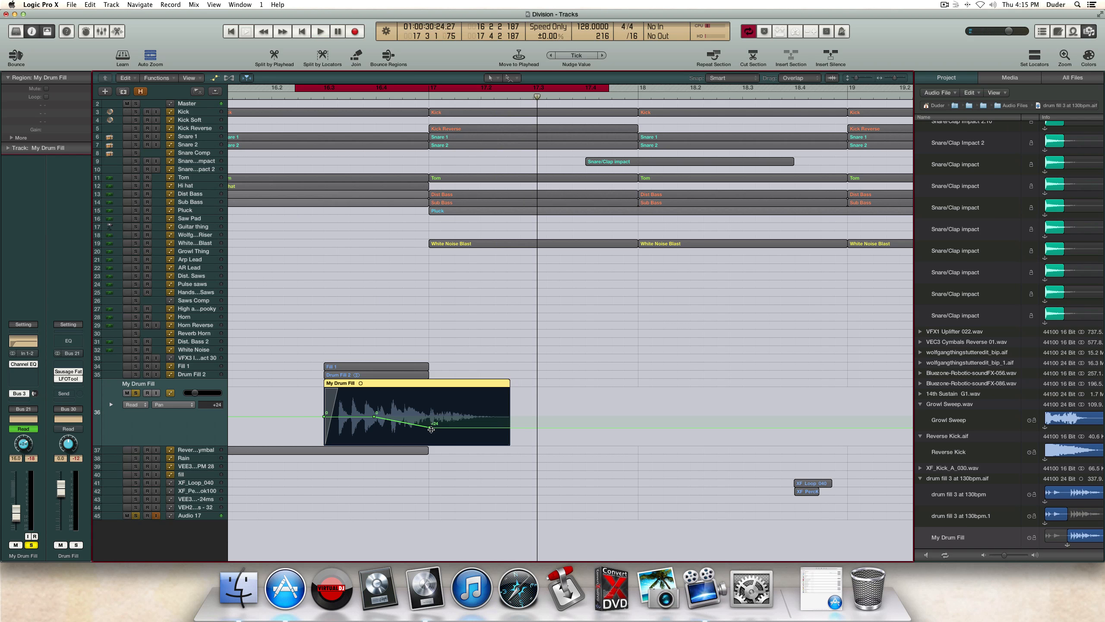
# Step: Show the reverb bus fed by My Drum Fill's Bus 3 send, then clear the track's solo and hide the automation
pyautogui.click(21, 393)
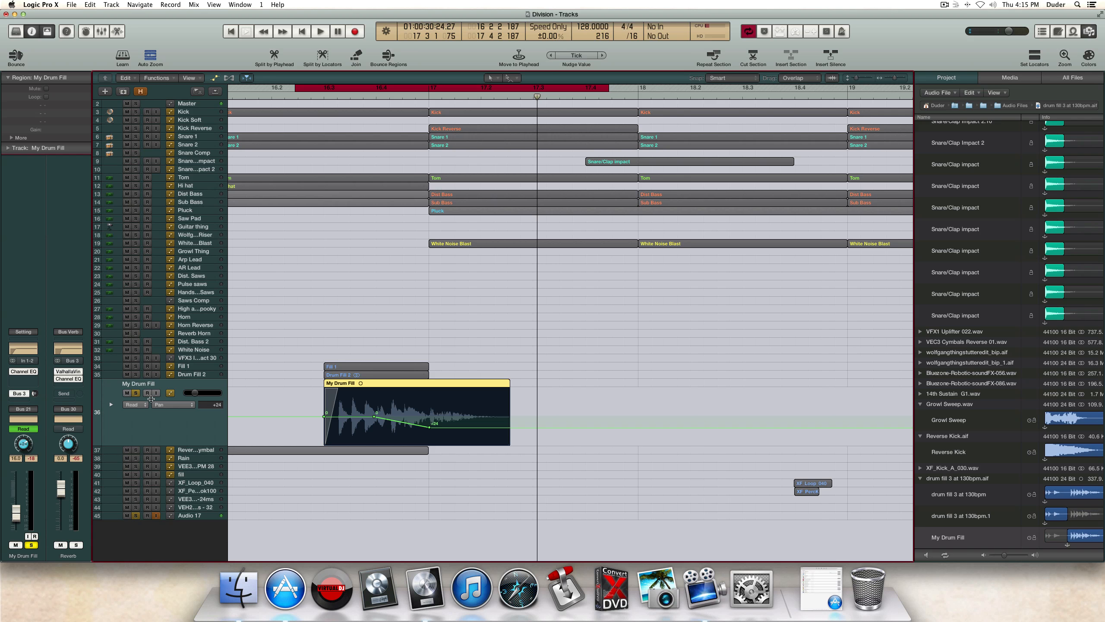
pyautogui.click(133, 393)
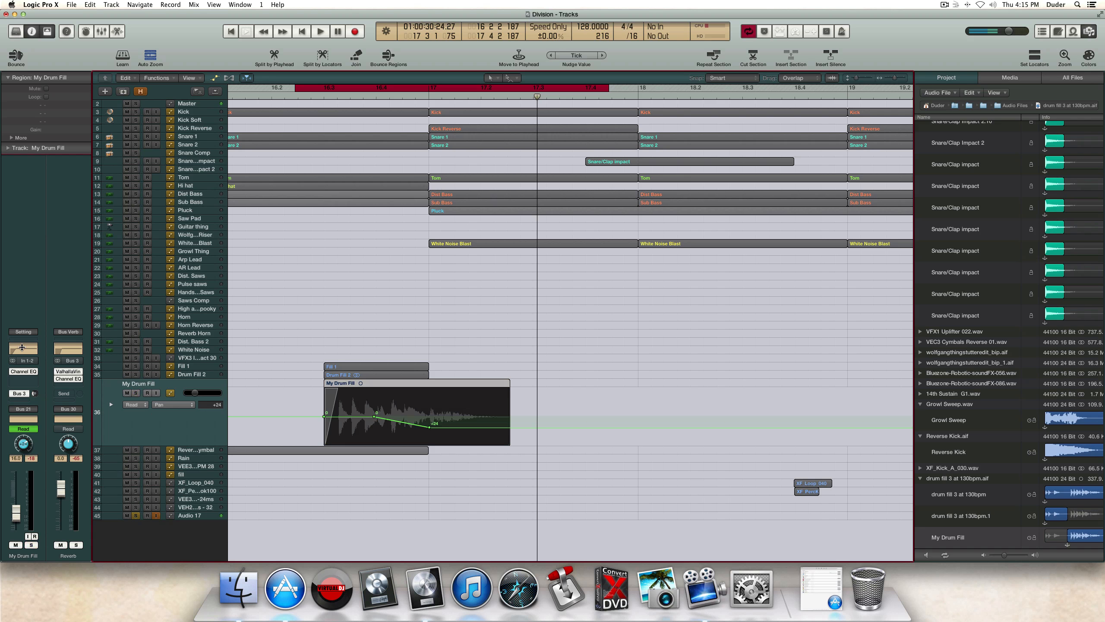
pyautogui.press('a')
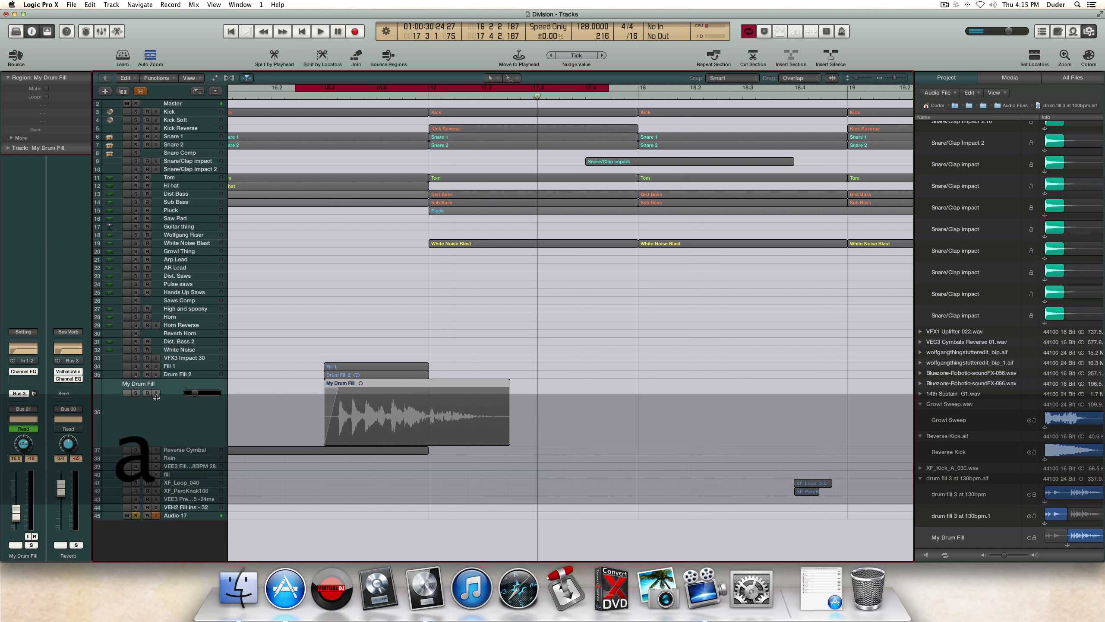
# Step: Solo Fill 1, Drum Fill 2 and My Drum Fill together and audition them while toggling LFOTool on the Drum Fill bus
pyautogui.moveTo(136, 366); pyautogui.dragTo(136, 387)
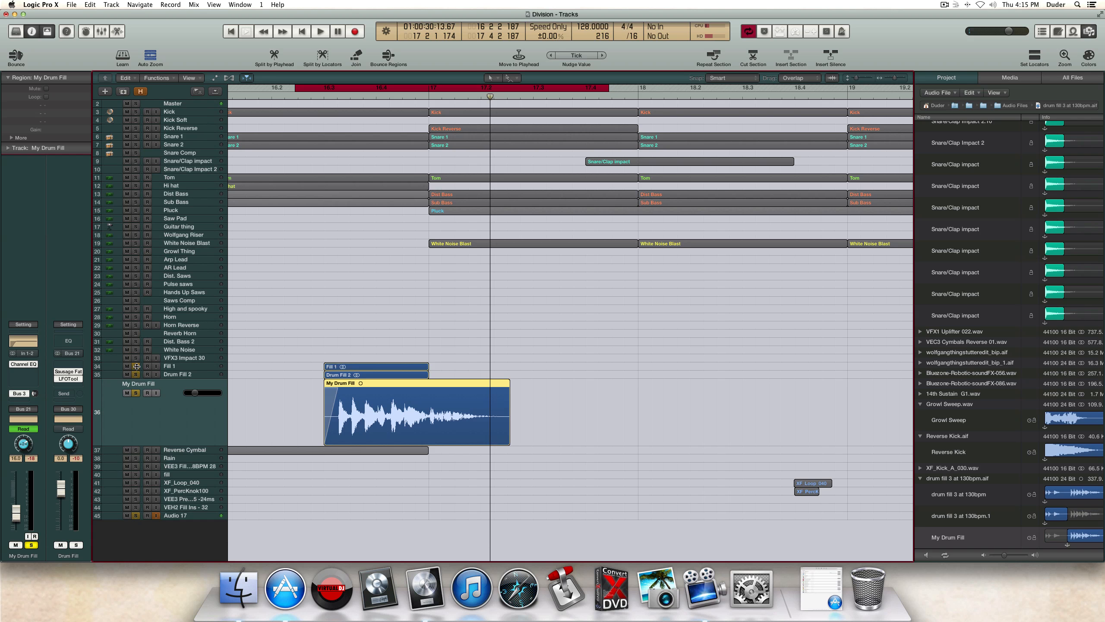
pyautogui.moveTo(136, 366); pyautogui.dragTo(135, 393)
pyautogui.click(58, 379)
pyautogui.press('space')
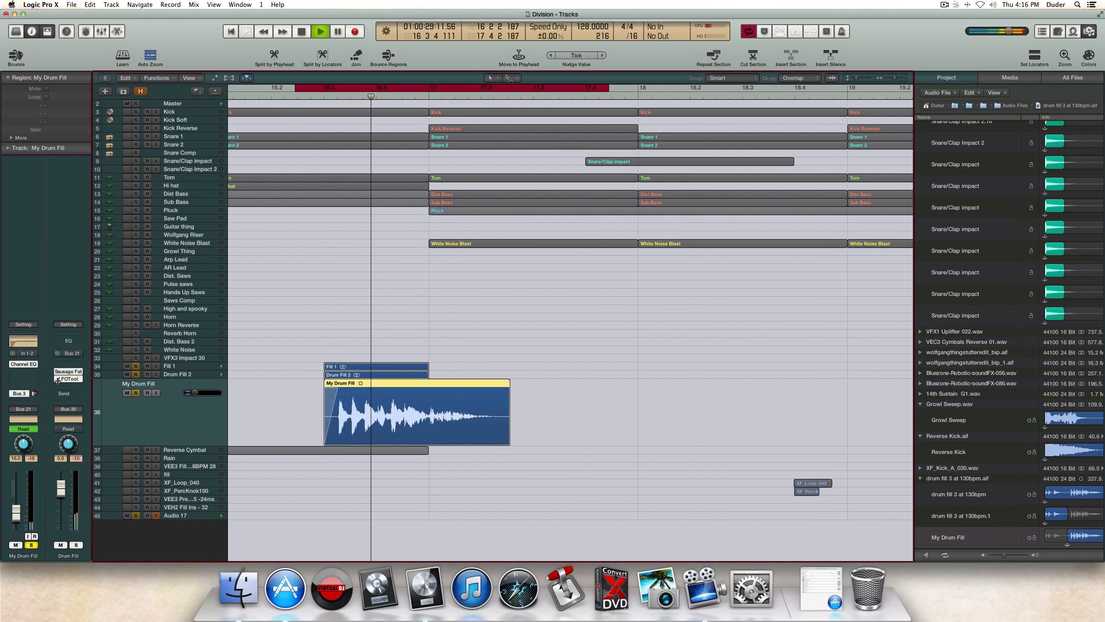
pyautogui.press('space')
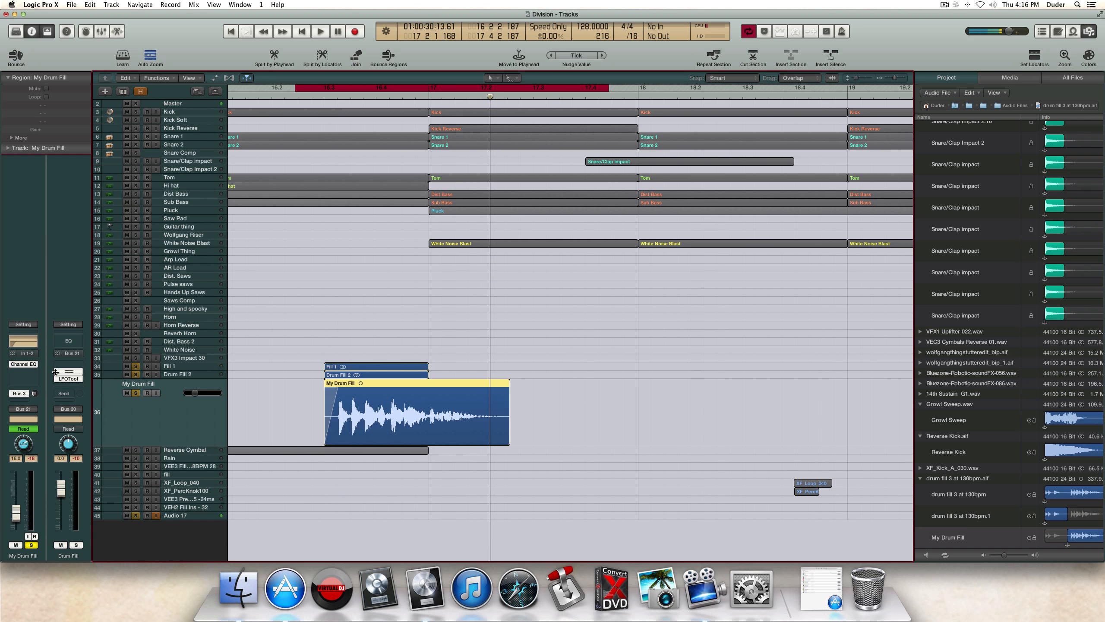
# Step: Toggle Sausage Fattener's bypass on the Drum Fill bus, replay the three fills, and clear their solos
pyautogui.click(55, 372)
pyautogui.click(56, 372)
pyautogui.press('space')
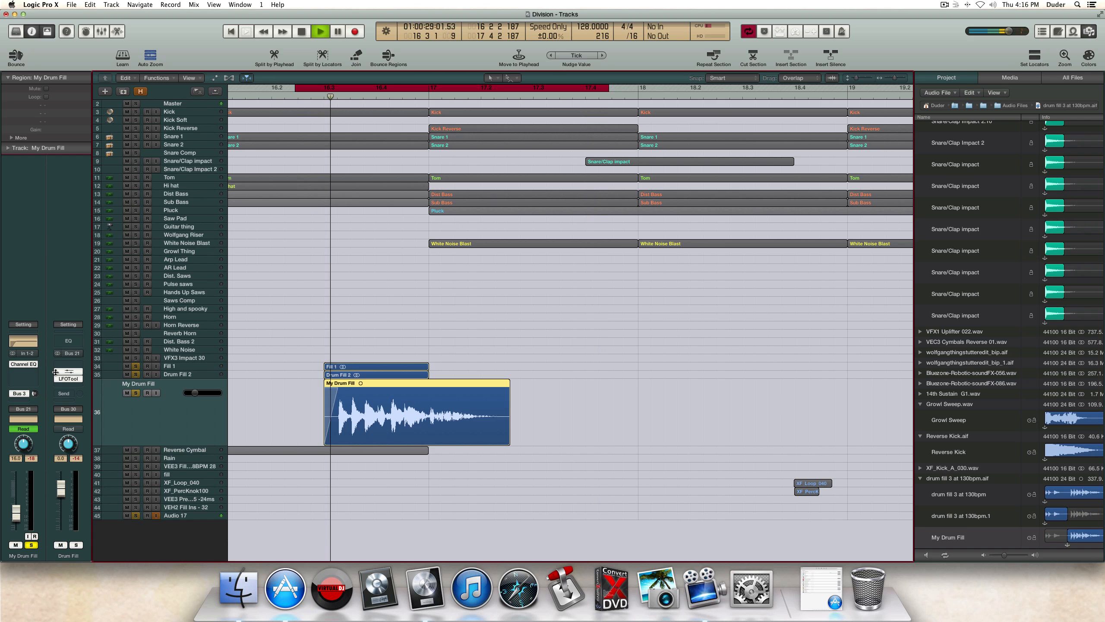
pyautogui.press('space')
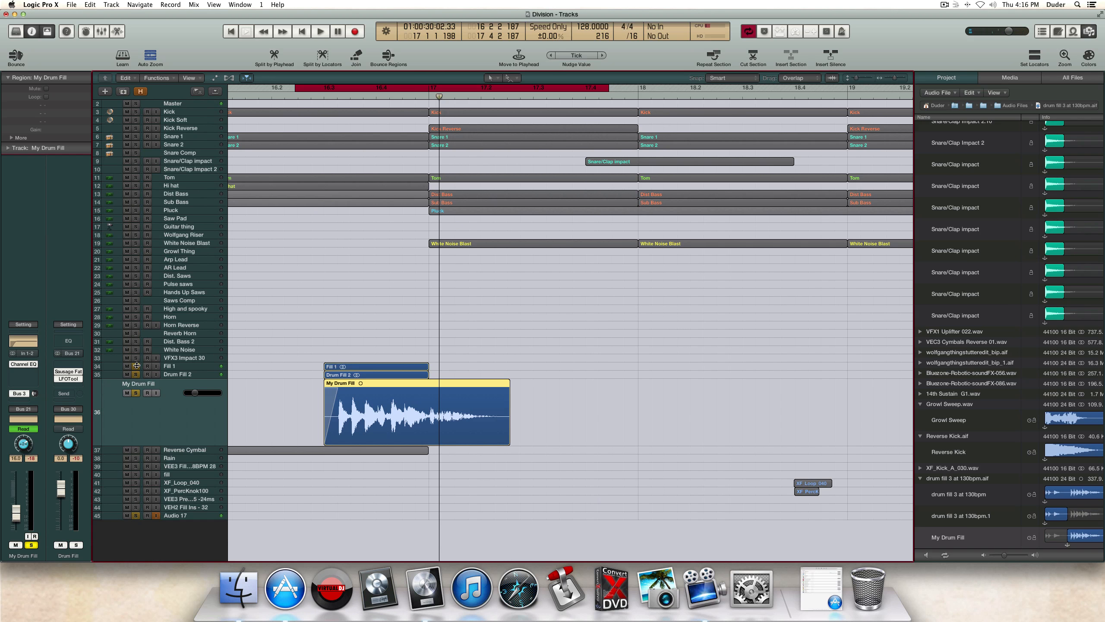
pyautogui.click(136, 366)
pyautogui.click(135, 392)
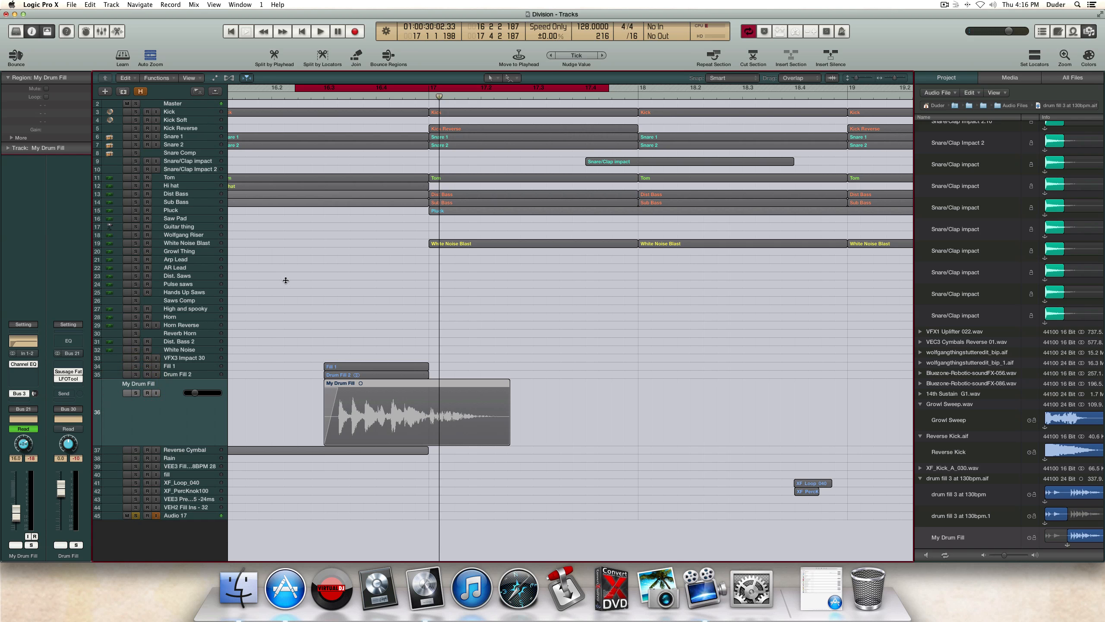
# Step: Solo and select the Reverse Cymbal track and audition it
pyautogui.click(890, 77)
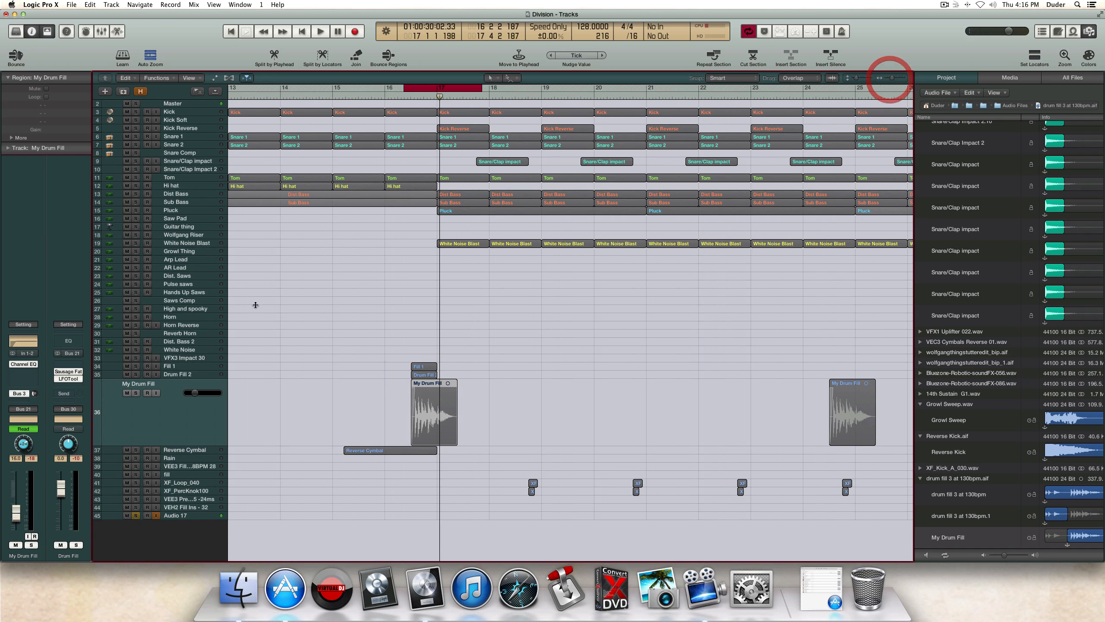
pyautogui.click(136, 449)
pyautogui.click(170, 448)
pyautogui.press('space')
pyautogui.press('space')
# Step: Inspect the H-Delay settings on Reverse Cymbal's 1/4 delay bus and play the cymbal with the delay
pyautogui.click(19, 394)
pyautogui.click(68, 364)
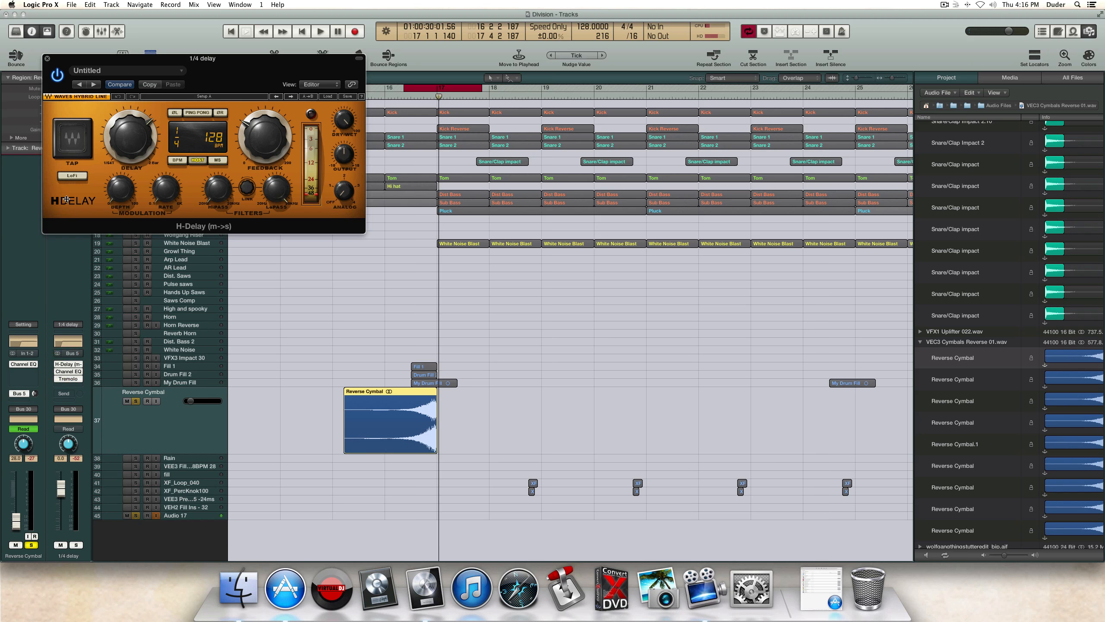
pyautogui.click(48, 58)
pyautogui.press('space')
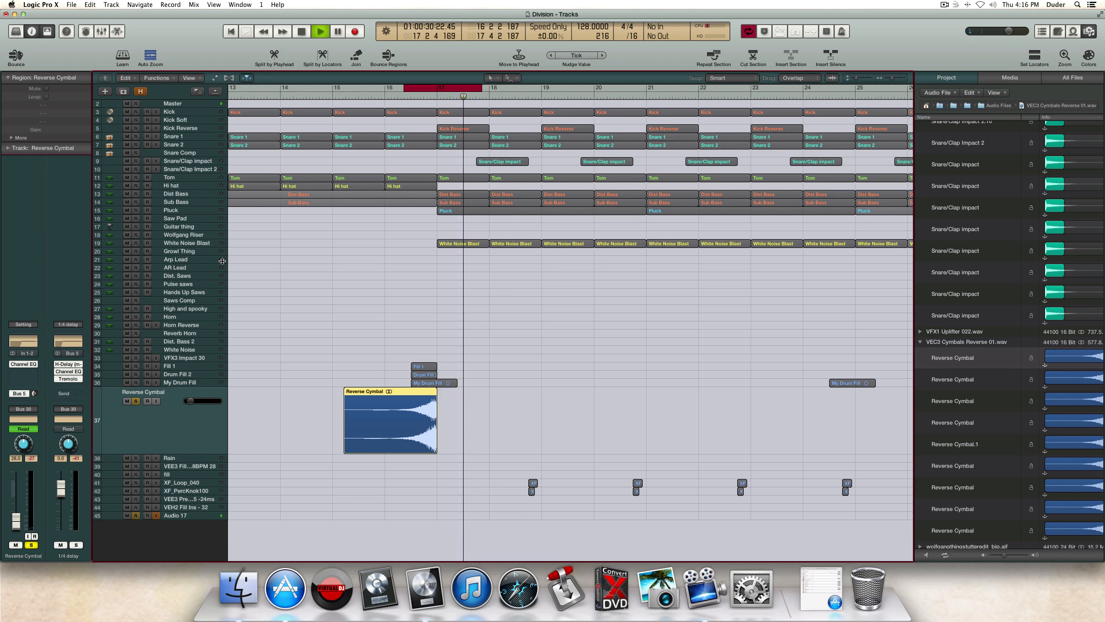
pyautogui.press('space')
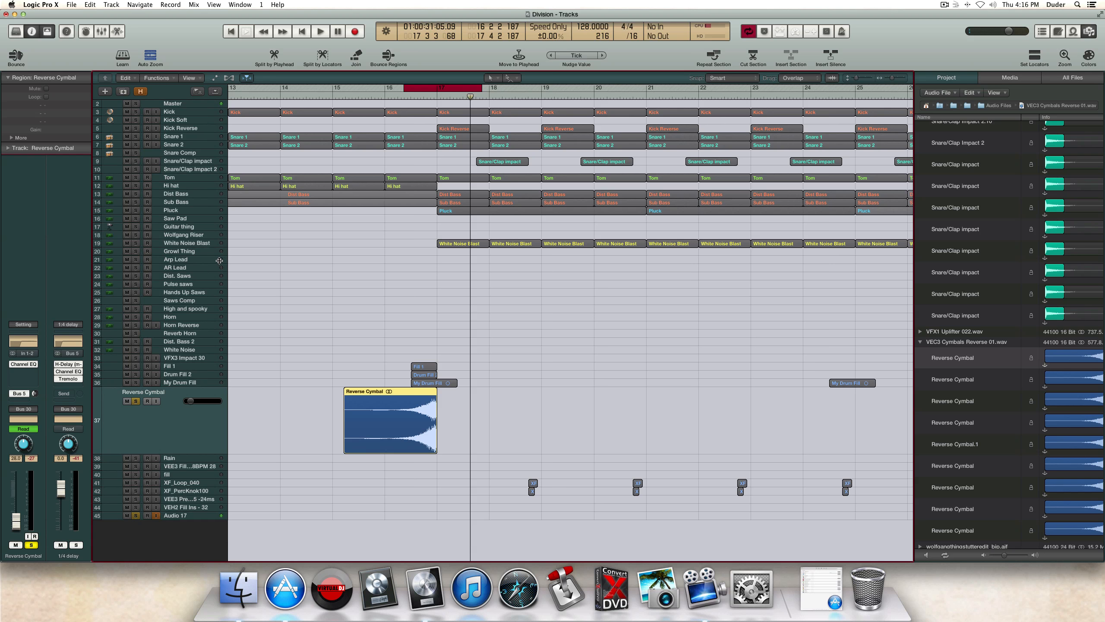
# Step: Set the 10000 Hz band gain in Reverse Cymbal's Channel EQ to -1.5 dB, and clear the Reverse Cymbal and Audio 17 solos
pyautogui.click(31, 343)
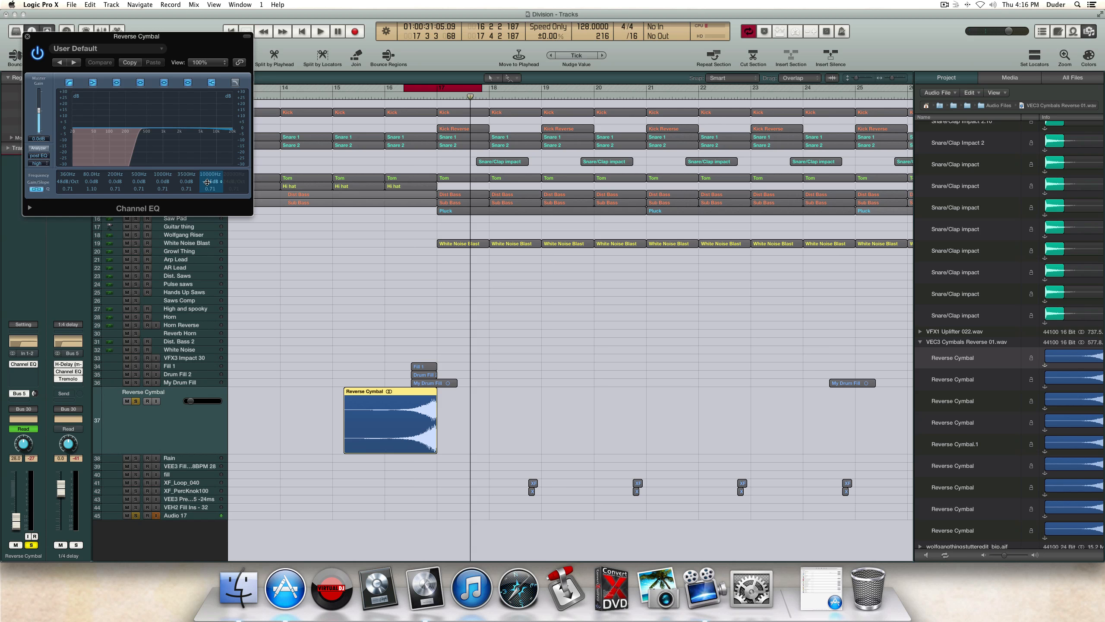
pyautogui.moveTo(208, 182); pyautogui.dragTo(208, 186)
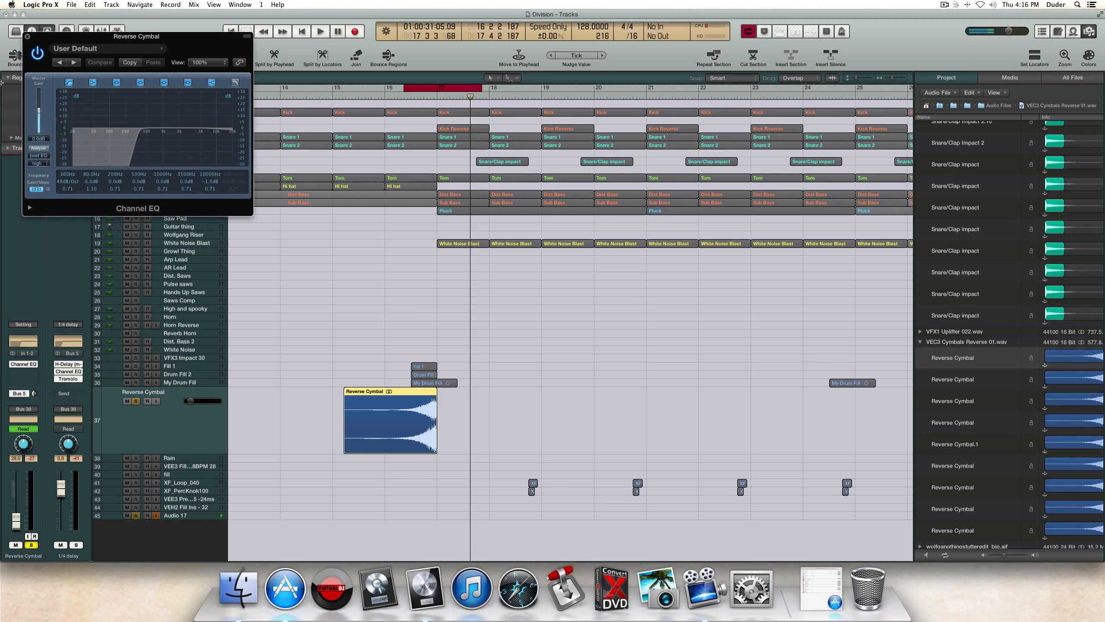
pyautogui.click(25, 36)
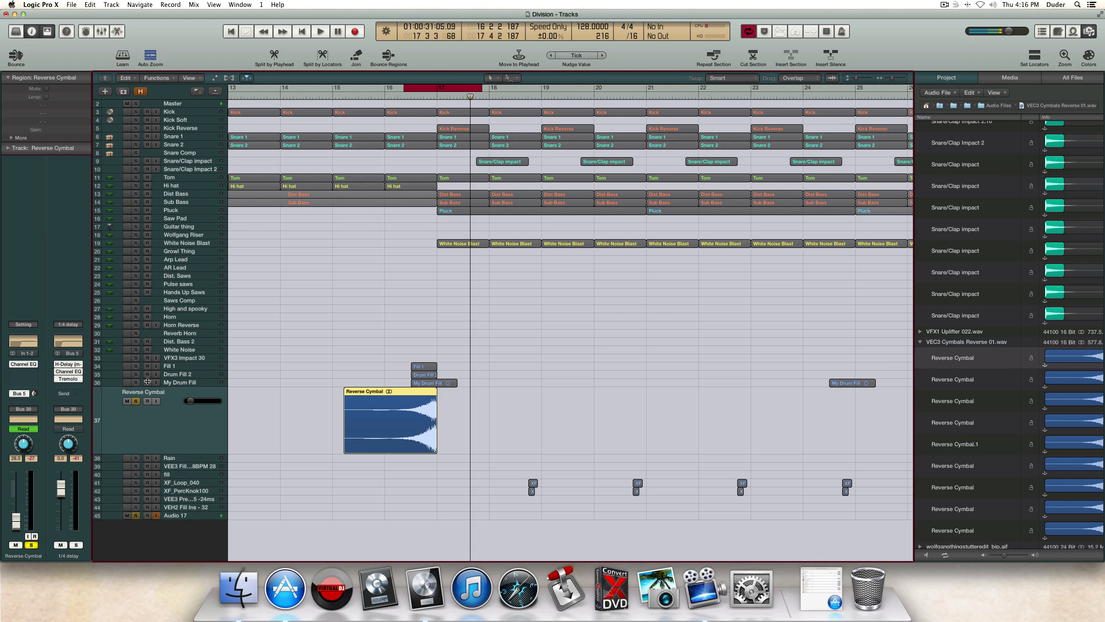
pyautogui.click(136, 400)
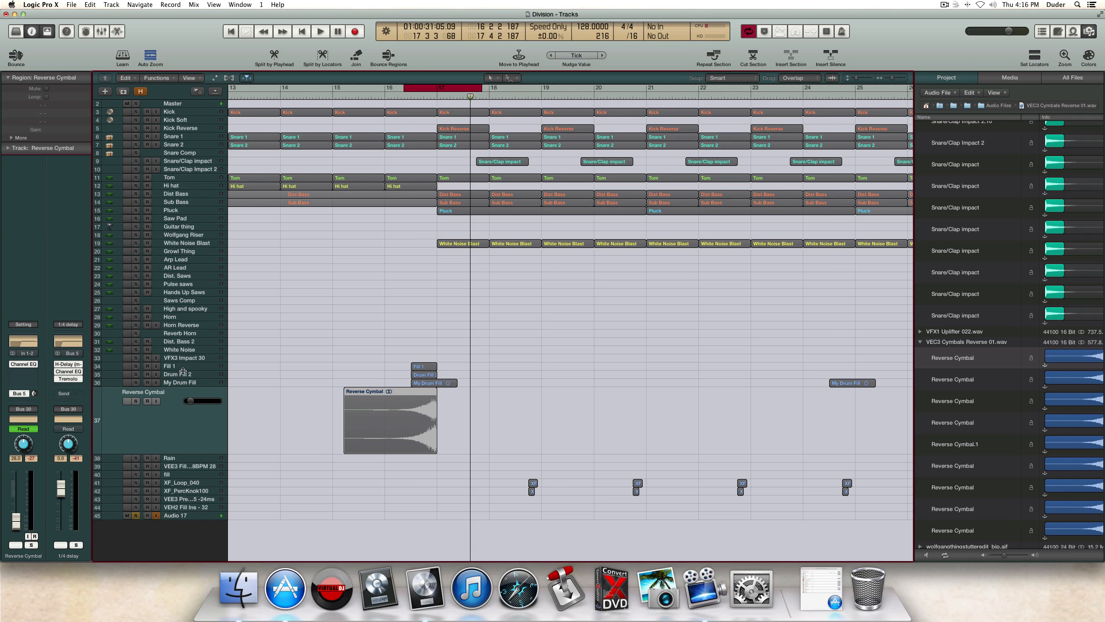
pyautogui.click(136, 515)
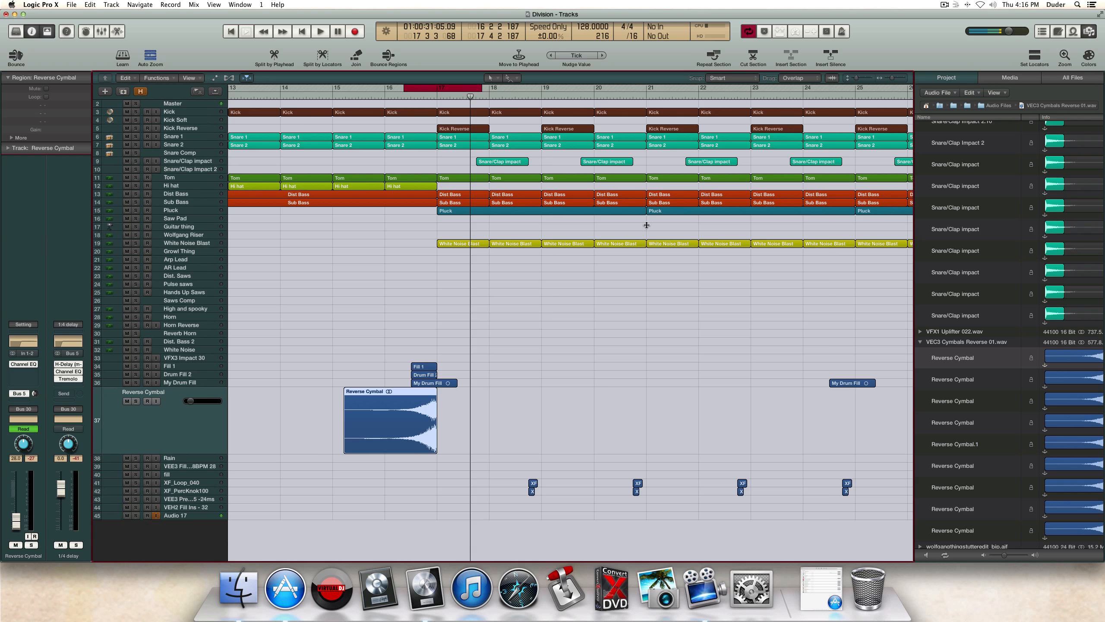
# Step: Select and solo the XF_Loop_040 track, and play it with the cycle range moved to about 18 3 to 20 1
pyautogui.moveTo(891, 79); pyautogui.dragTo(892, 78)
pyautogui.hscroll(2, 522, 399)
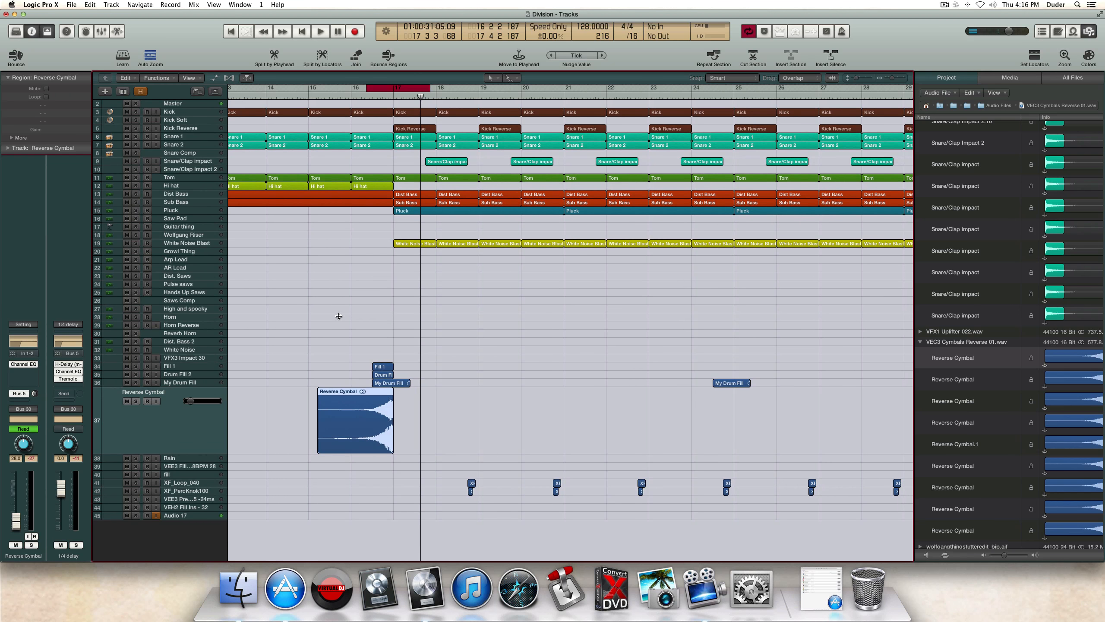
pyautogui.click(208, 481)
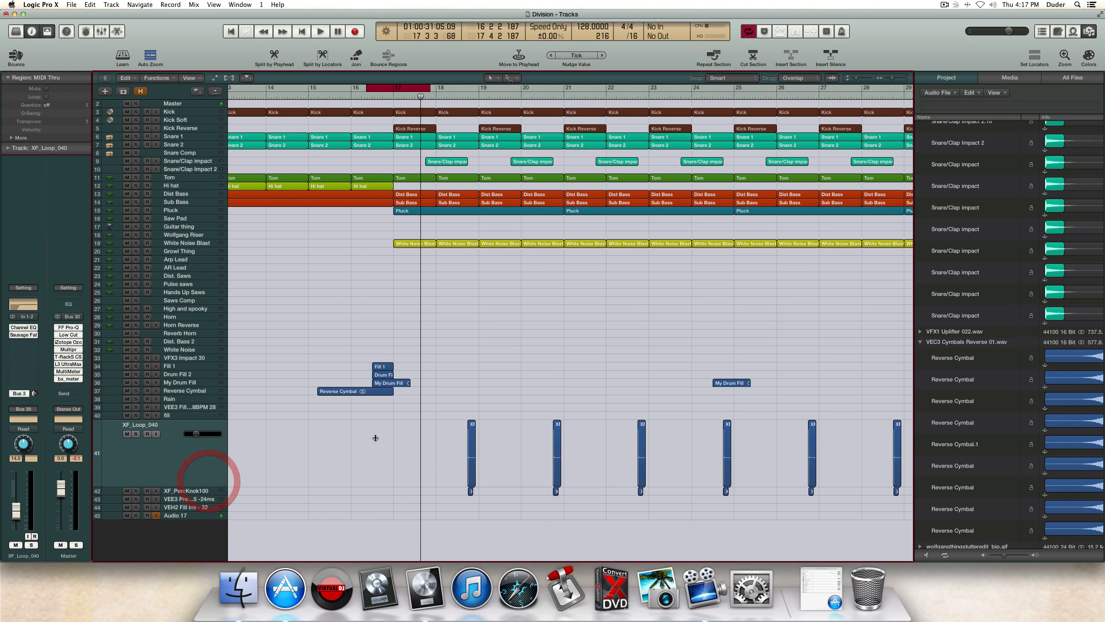
pyautogui.click(137, 435)
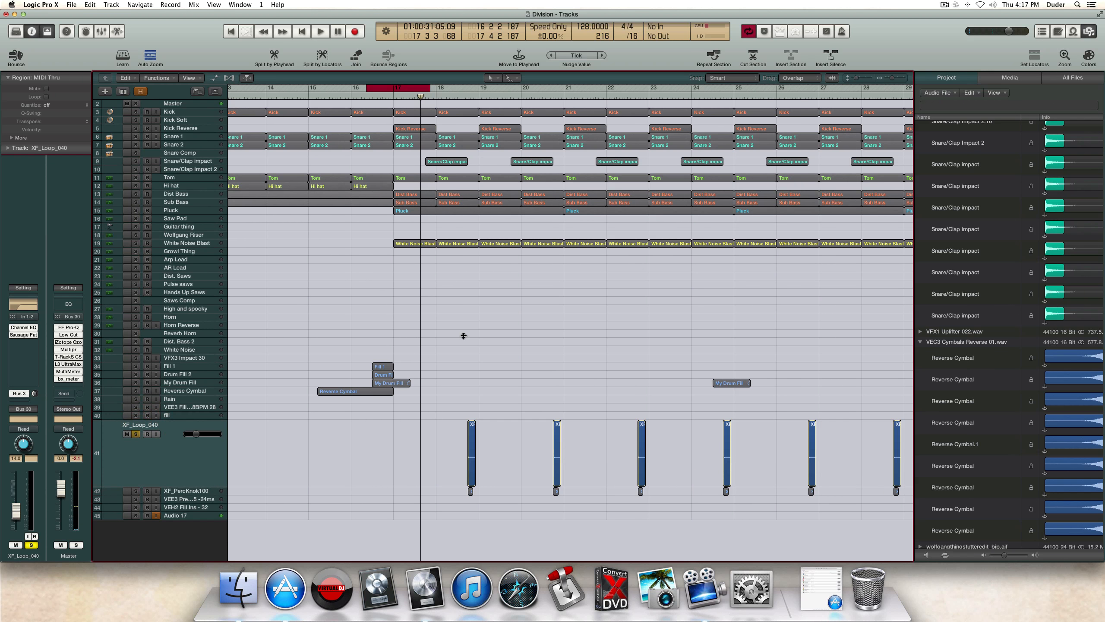
pyautogui.moveTo(398, 92); pyautogui.dragTo(494, 94)
pyautogui.press('space')
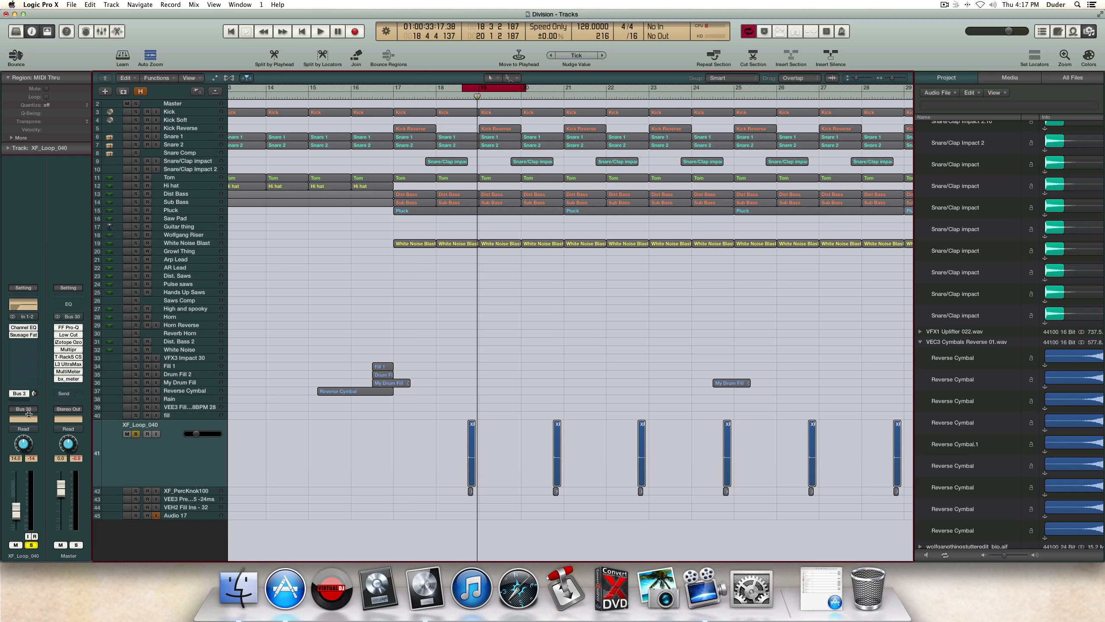
# Step: Locate the first XF_Loop_040 region's source audio file in the project's file list, and deselect the region
pyautogui.click(415, 475)
pyautogui.click(474, 435)
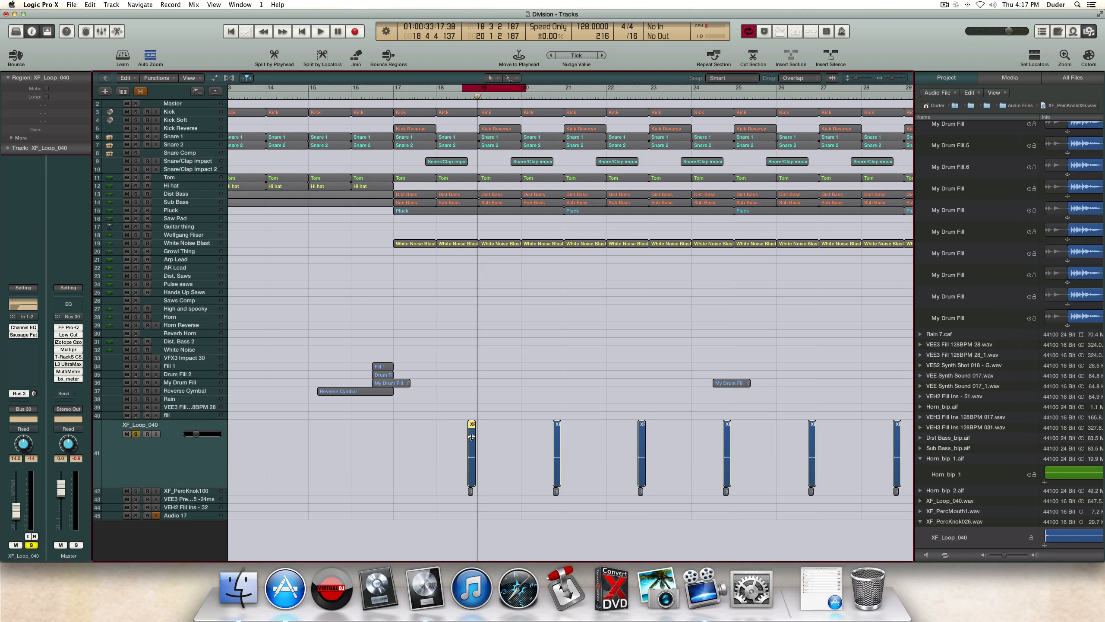
pyautogui.scroll(-4, 936, 426)
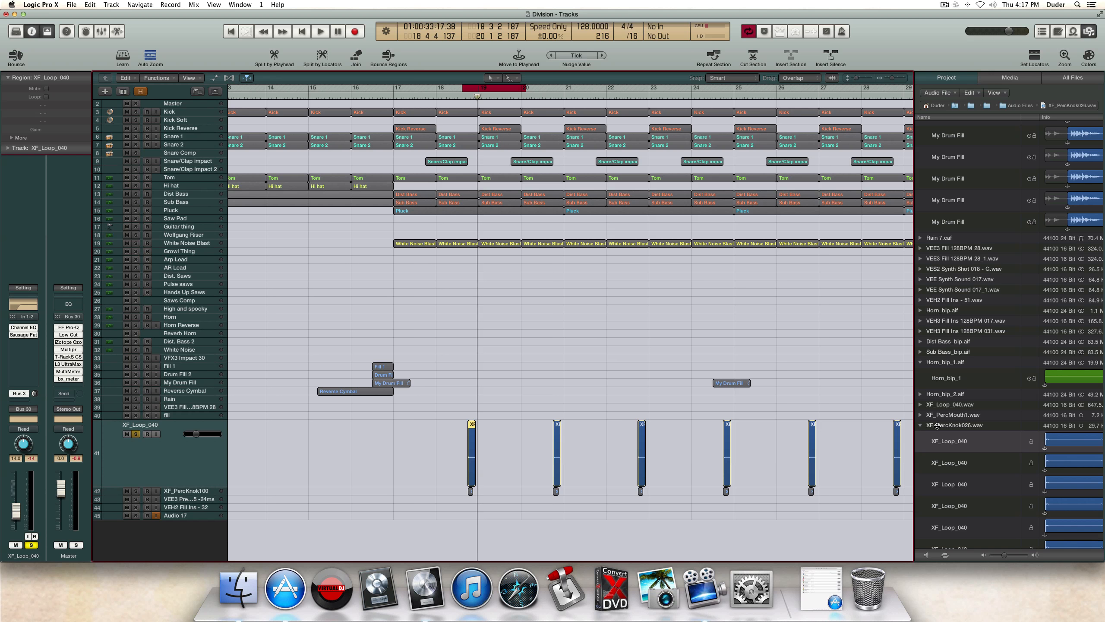
pyautogui.click(489, 451)
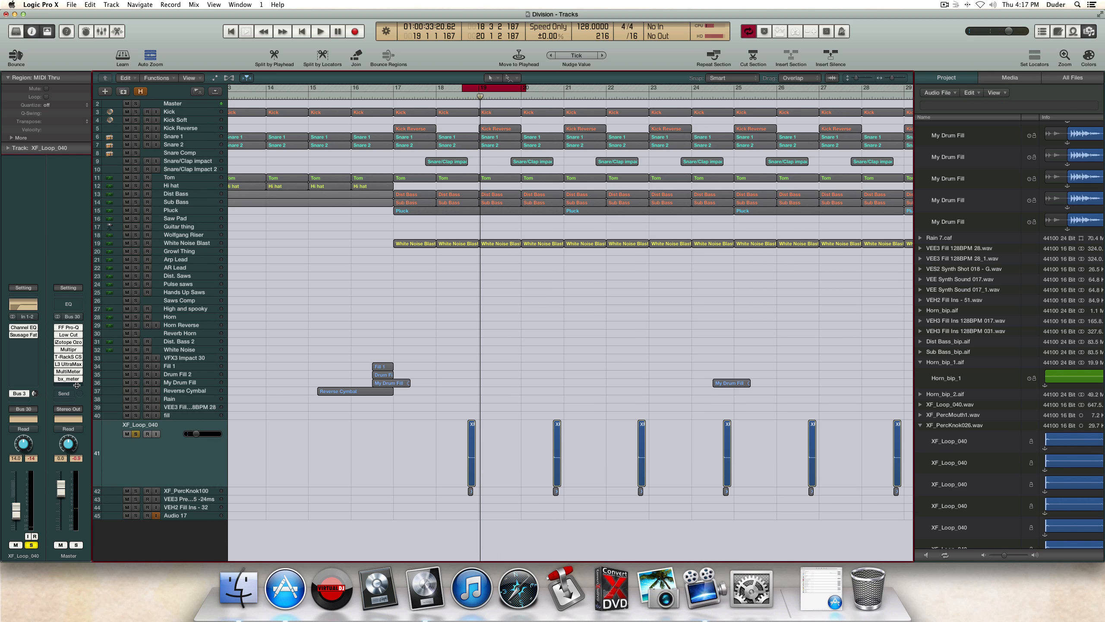
# Step: Inspect the Channel EQ and Sausage Fattener settings on XF_Loop_040, closing each plug-in window
pyautogui.click(24, 326)
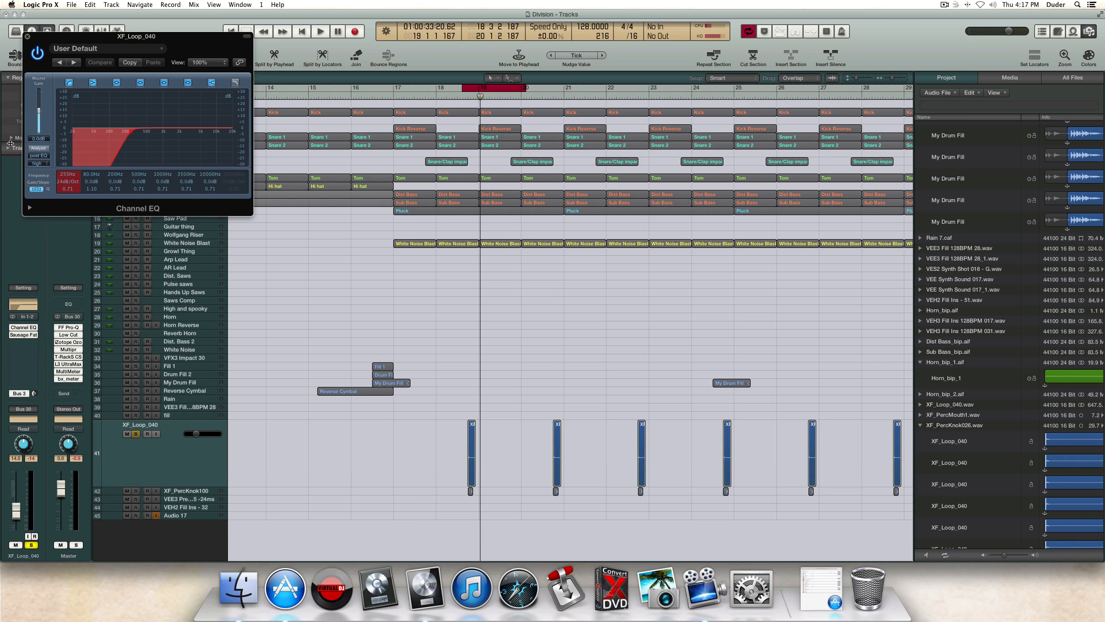
pyautogui.click(26, 35)
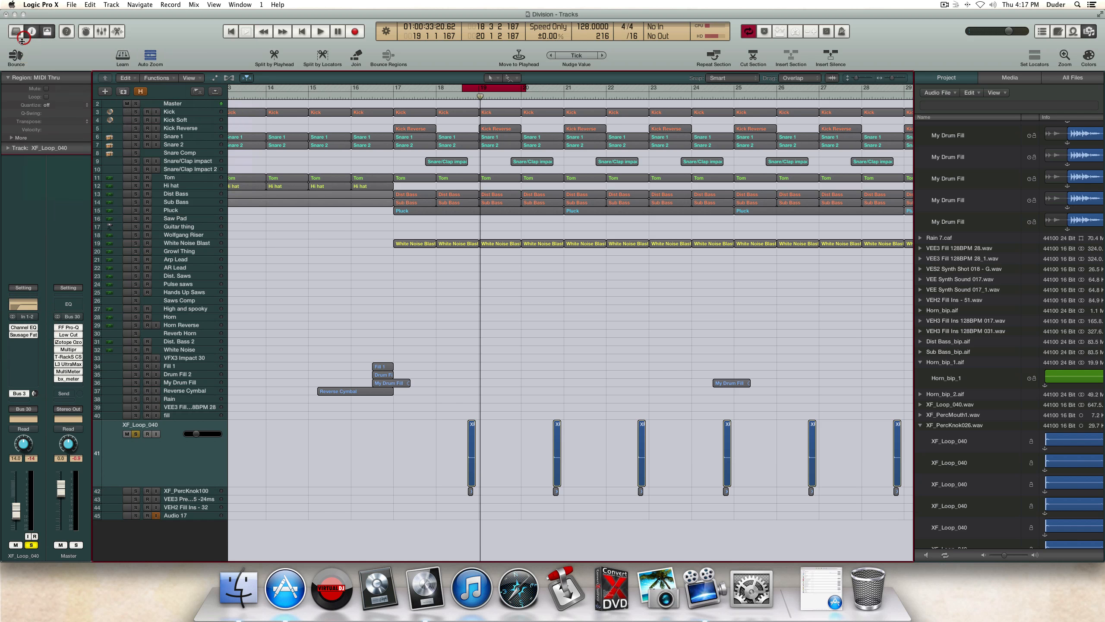
pyautogui.click(22, 335)
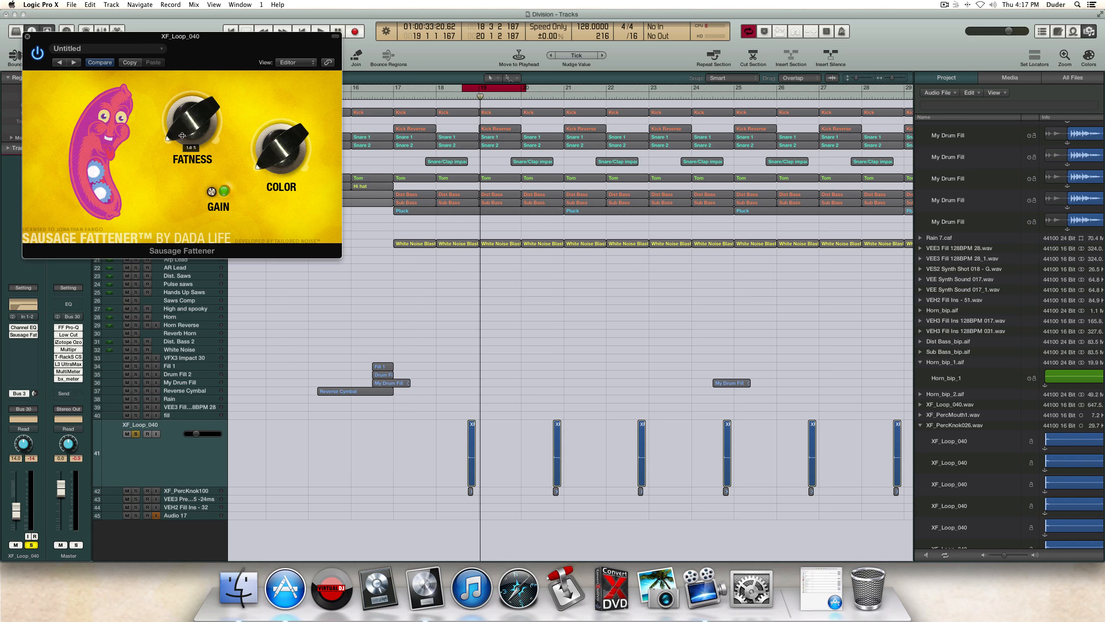
pyautogui.click(181, 136)
pyautogui.click(26, 36)
# Step: Play XF_Loop_040 again and inspect the ValhallaVintageVerb settings on the Bus 3 reverb it sends to
pyautogui.press('space')
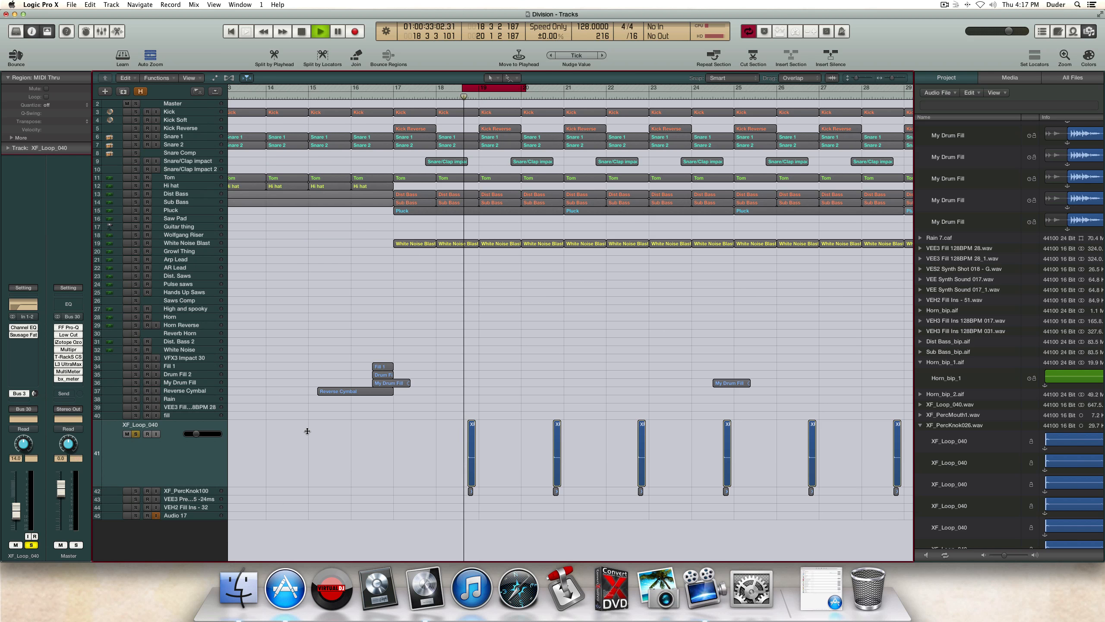
pyautogui.press('space')
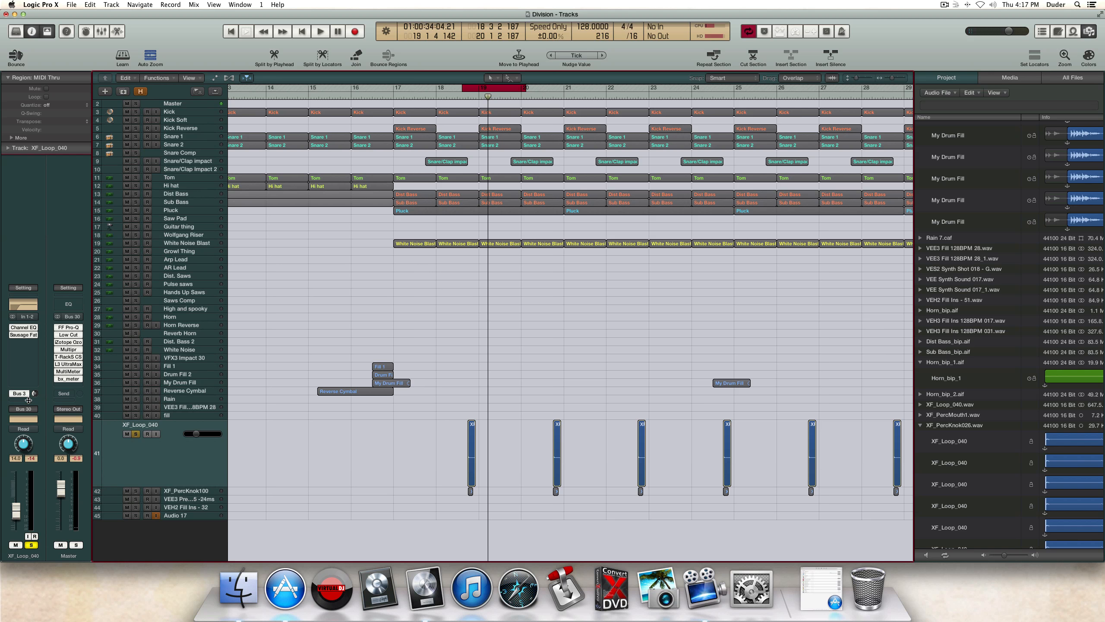
pyautogui.click(18, 394)
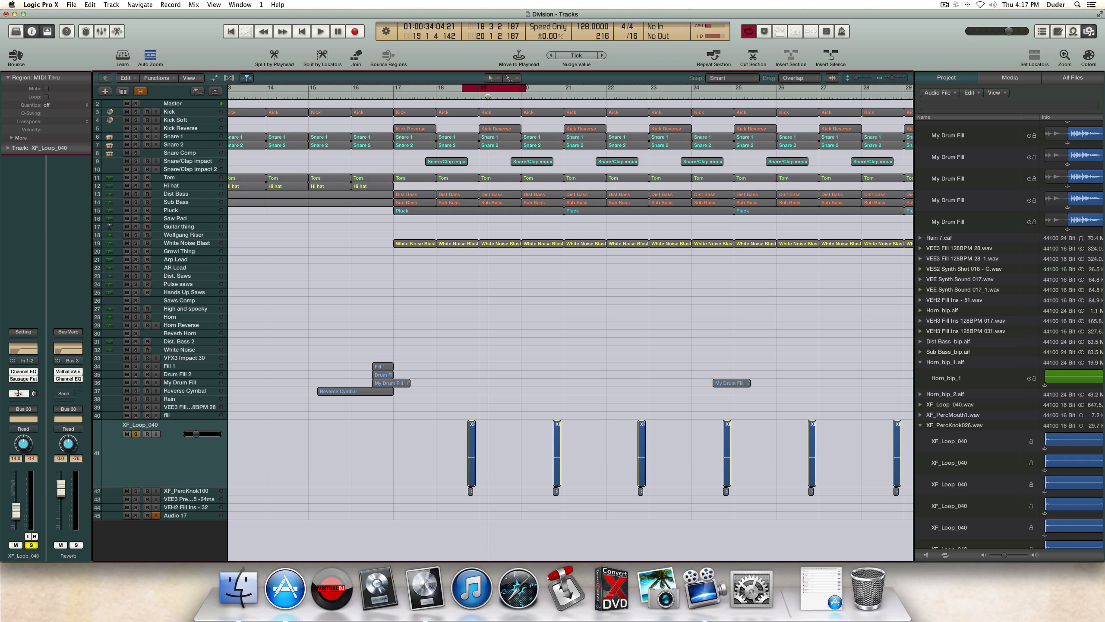
pyautogui.click(68, 371)
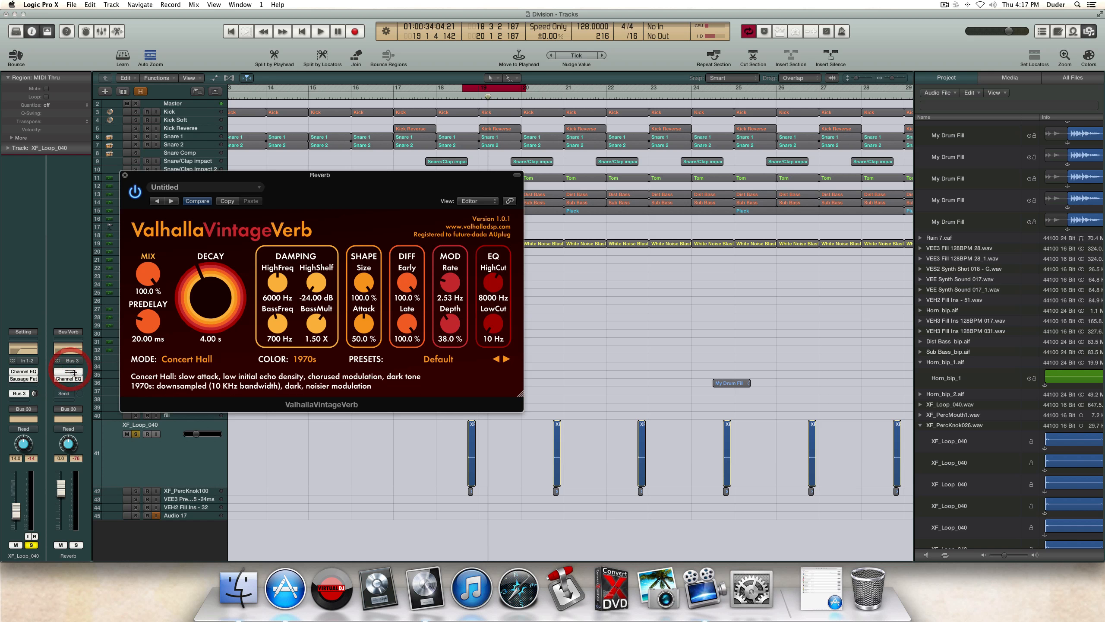
pyautogui.click(126, 175)
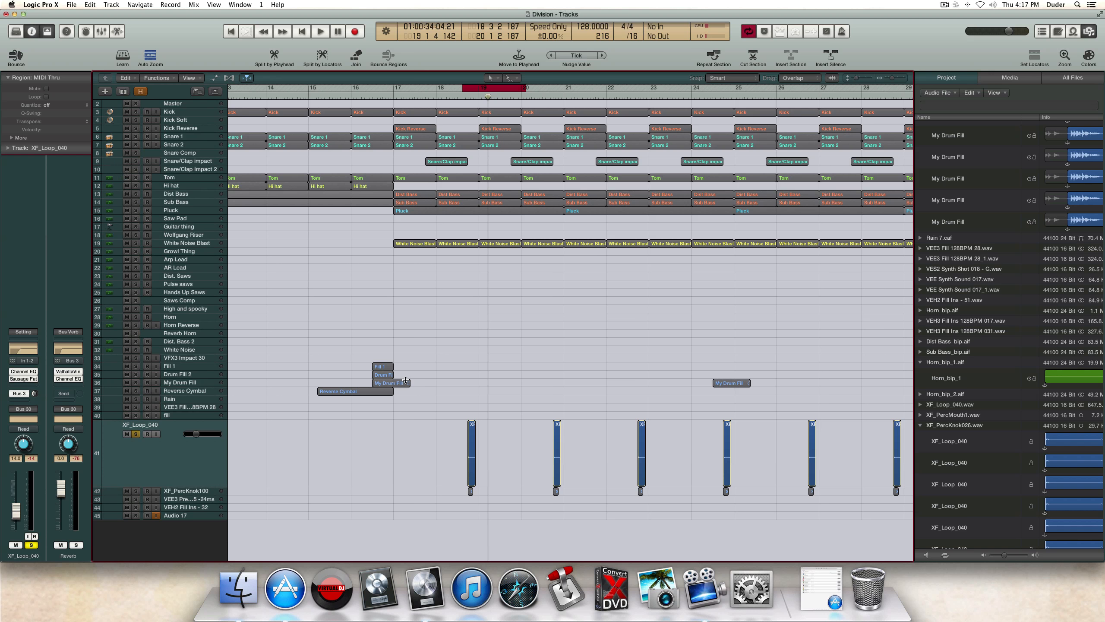
# Step: Select the XF_PercKnok100 track
pyautogui.click(185, 491)
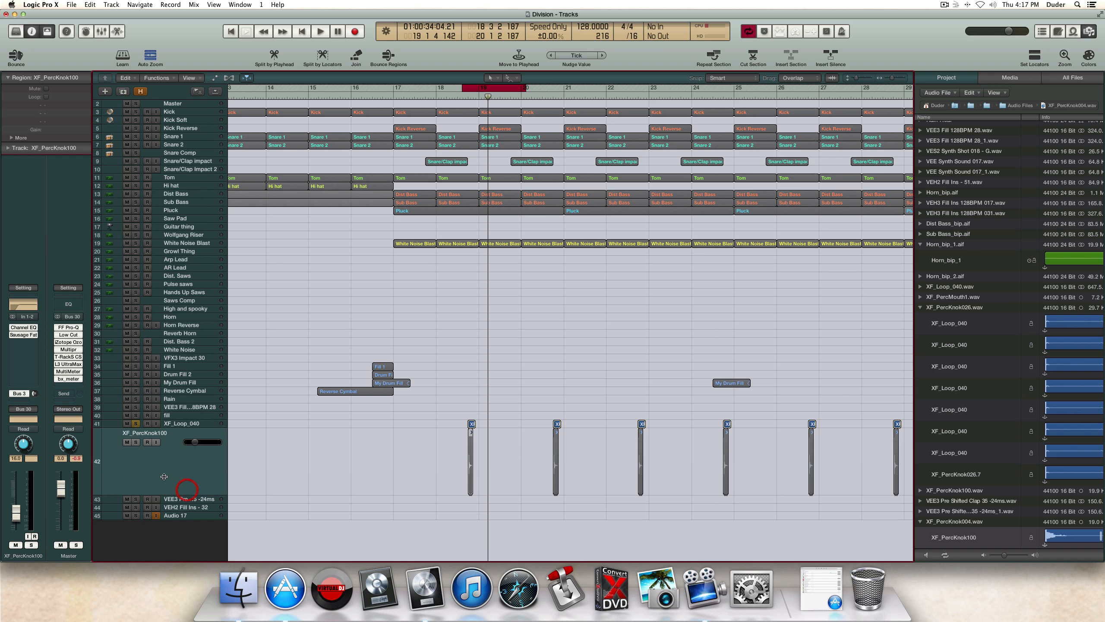
# Step: Solo the XF_PercKnok100 track instead of XF_Loop_040 and audition it within the cycle range
pyautogui.click(135, 441)
pyautogui.click(135, 423)
pyautogui.press('space')
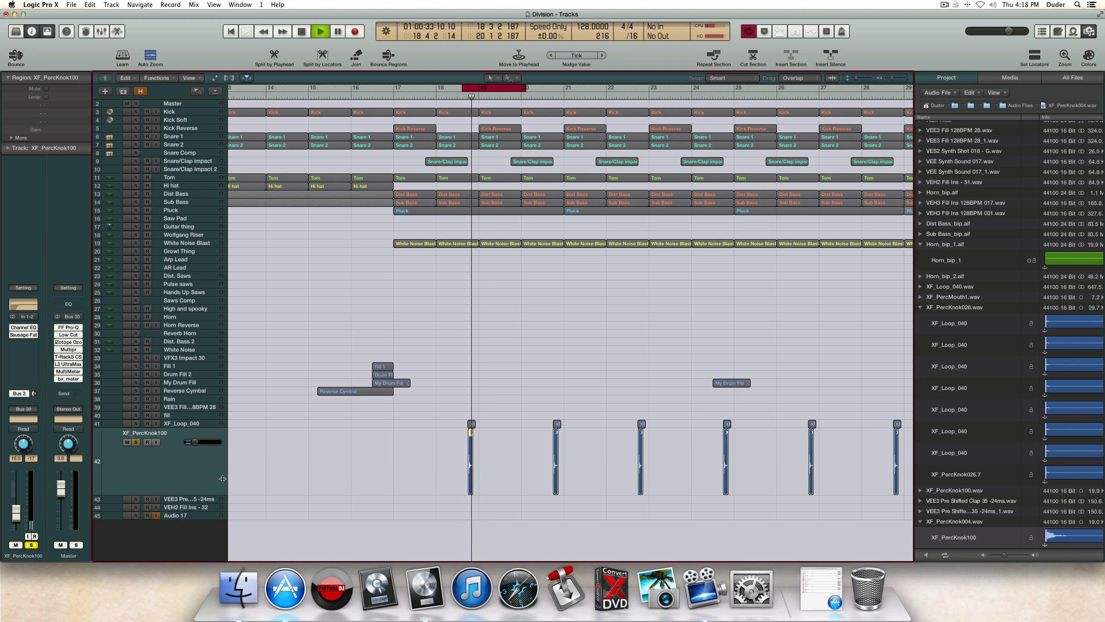
pyautogui.click(500, 469)
pyautogui.click(471, 453)
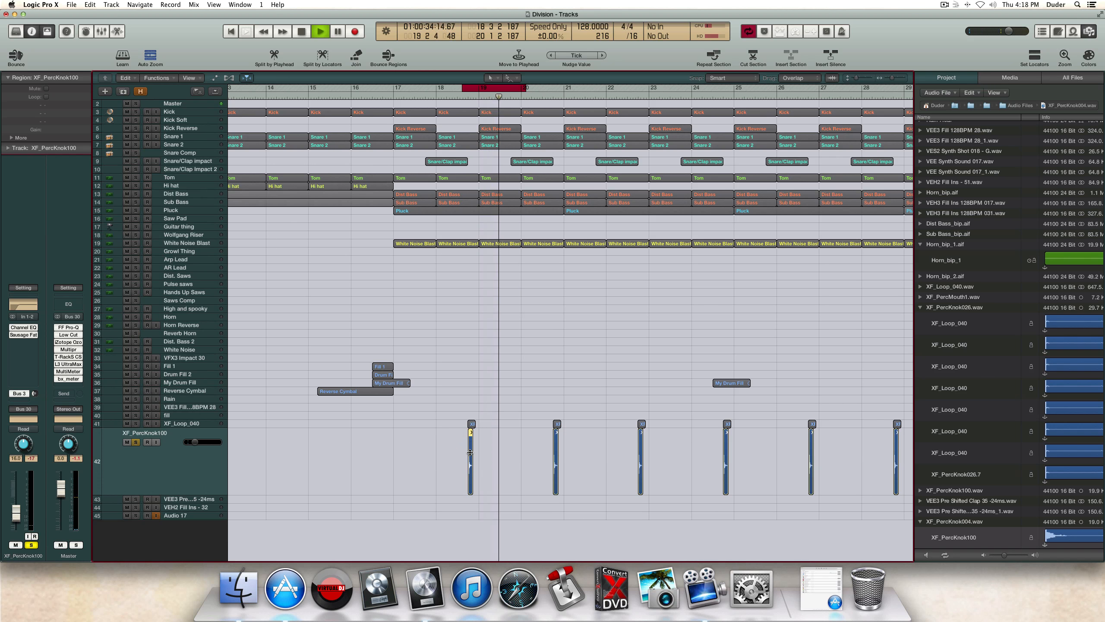
pyautogui.scroll(-5, 937, 442)
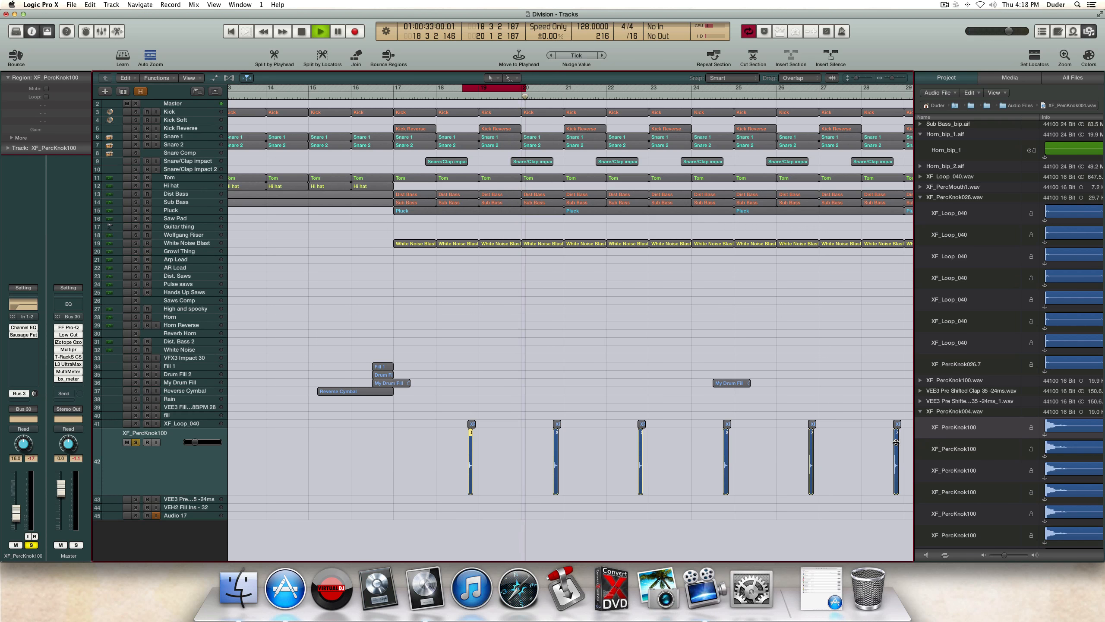
pyautogui.press('space')
# Step: Select the first XF_PercKnok100 region and play back the soloed percussion hit again
pyautogui.click(472, 423)
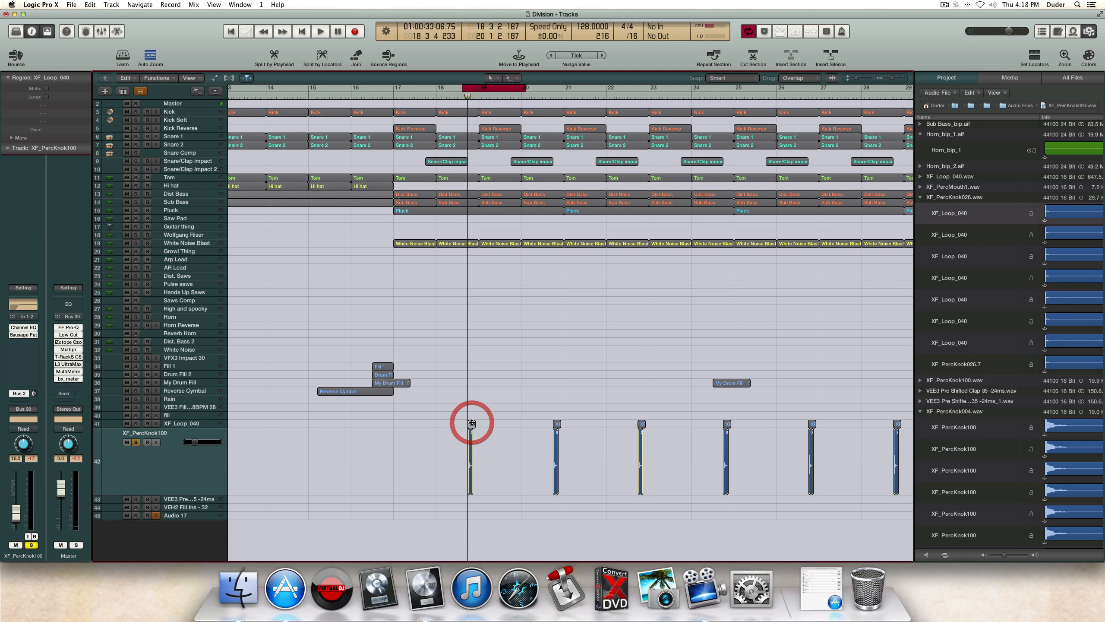
pyautogui.click(468, 452)
pyautogui.press('space')
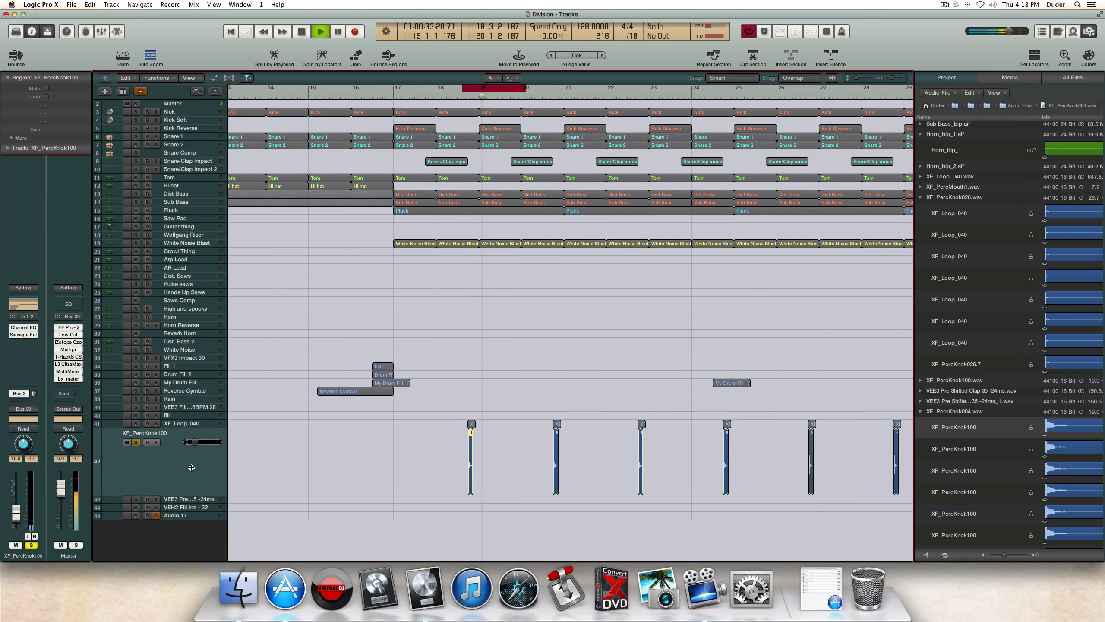
pyautogui.press('space')
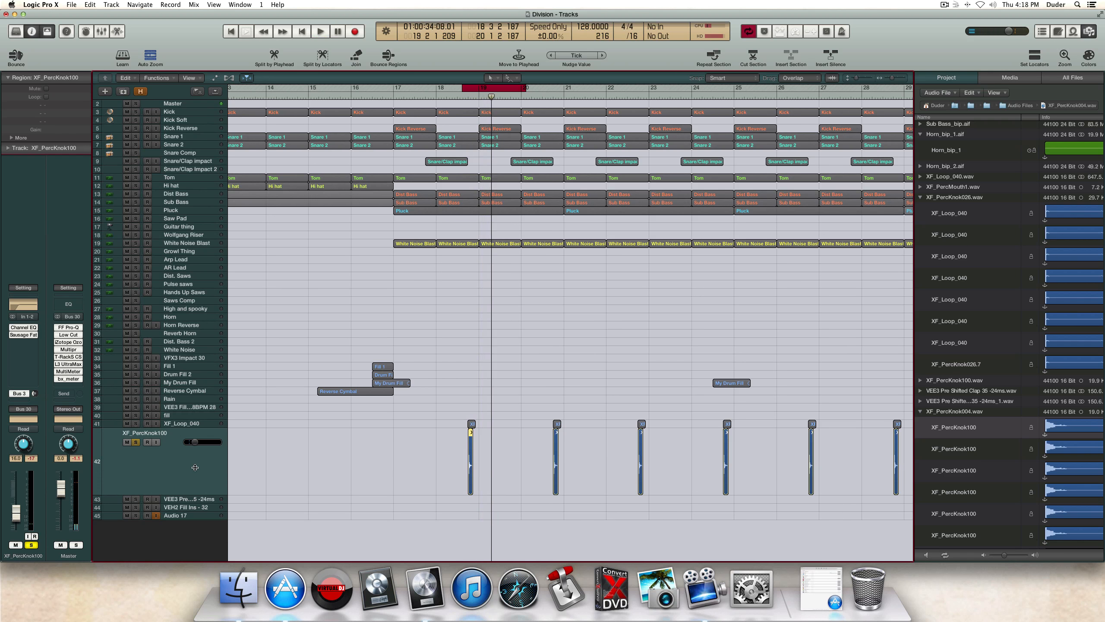
# Step: Inspect the Sausage Fattener effect on XF_PercKnok100 and replay the soloed hit
pyautogui.click(19, 334)
pyautogui.click(27, 36)
pyautogui.press('space')
pyautogui.press('space')
# Step: Solo XF_Loop_040 and Snare Comp alongside XF_PercKnok100 and listen to the layered hits together
pyautogui.click(118, 424)
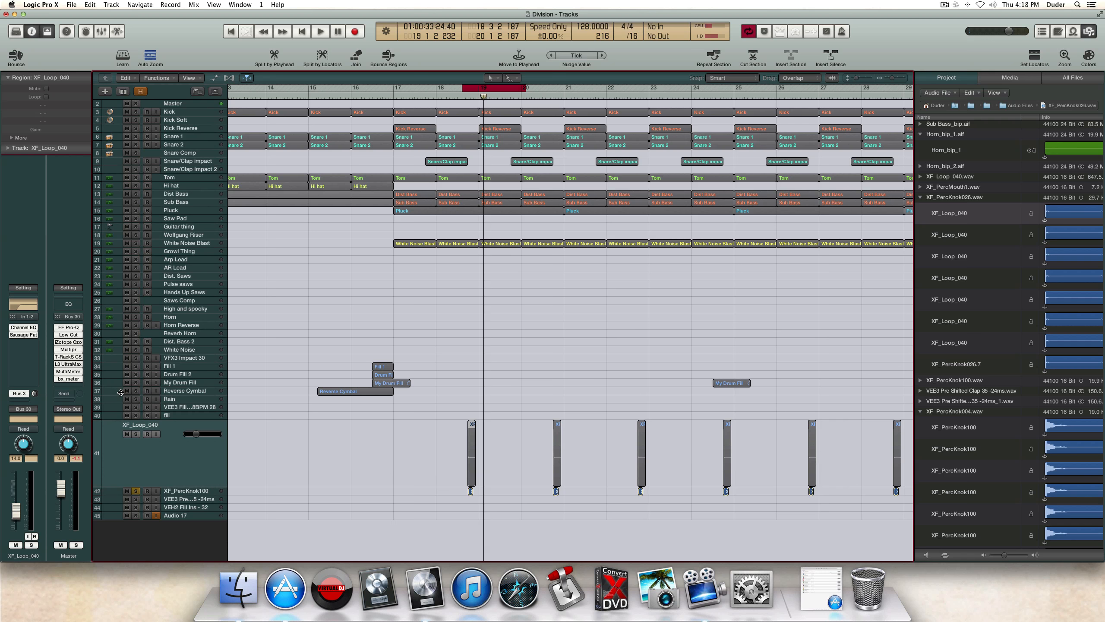
pyautogui.click(200, 495)
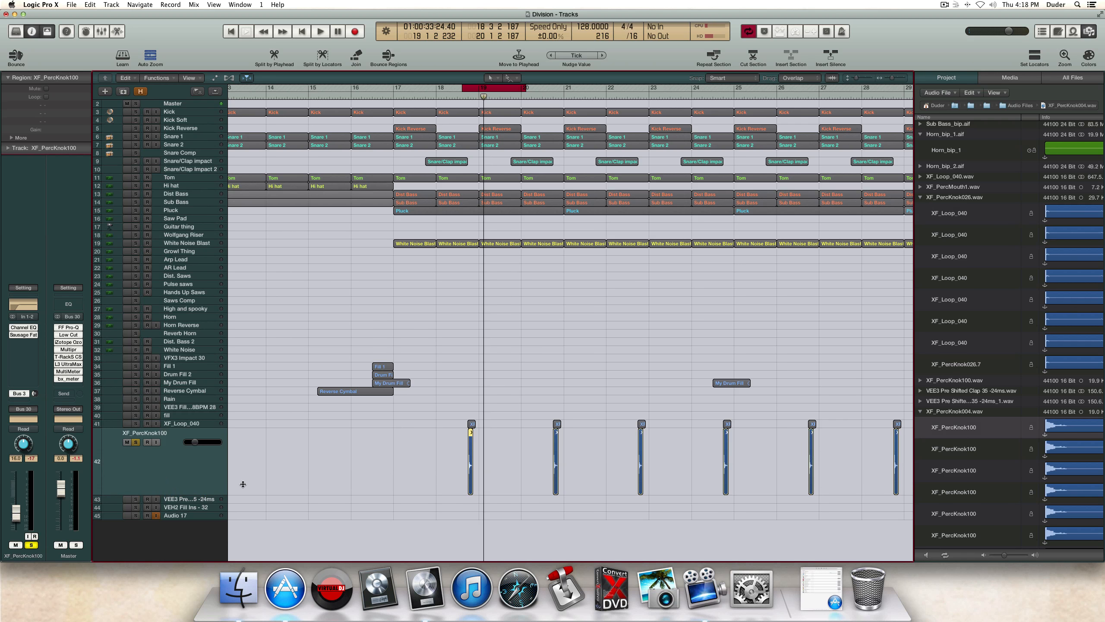
pyautogui.click(179, 424)
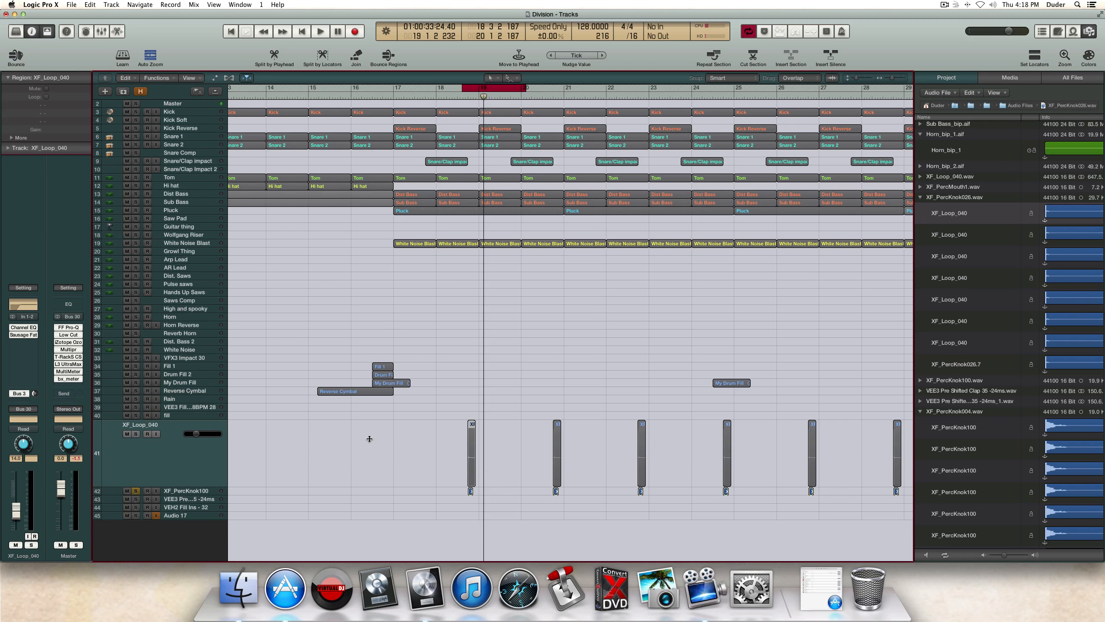
pyautogui.click(135, 434)
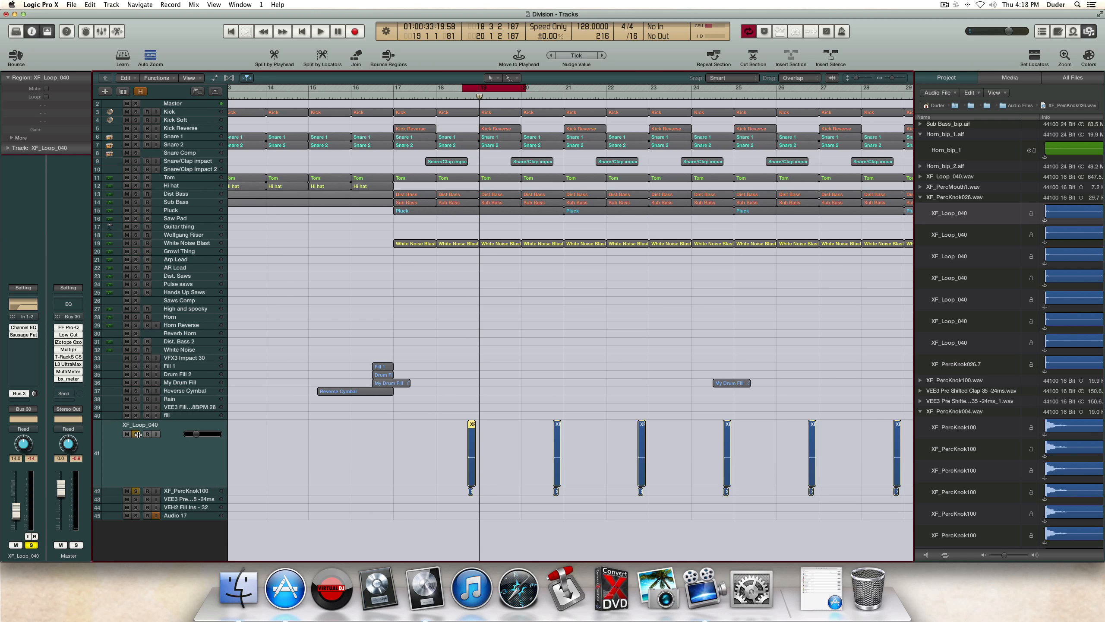
pyautogui.click(139, 152)
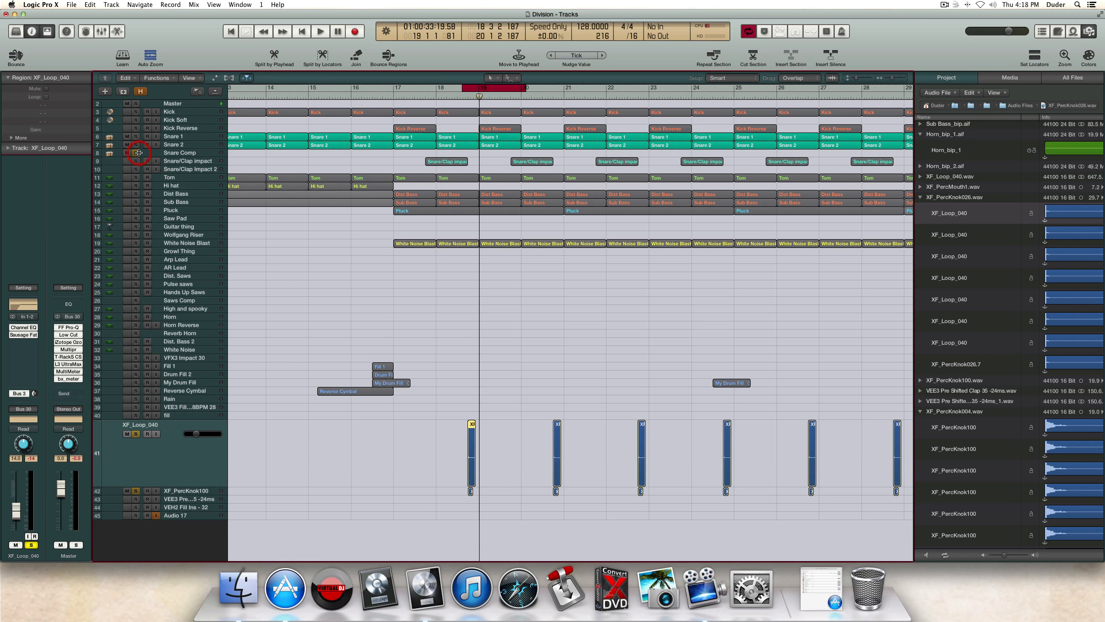
pyautogui.press('space')
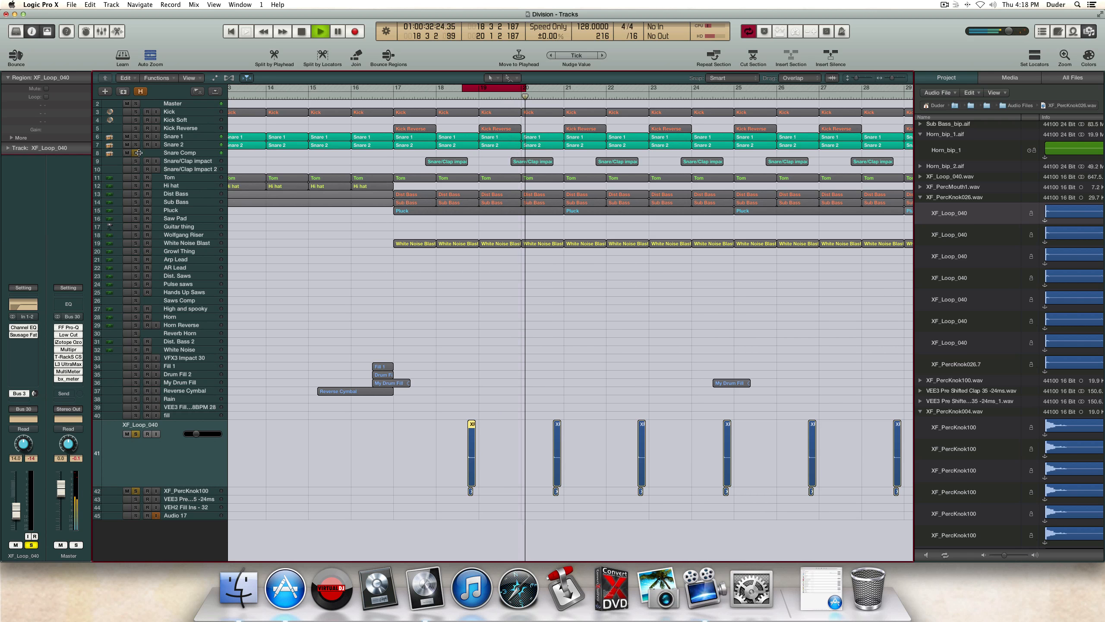
pyautogui.press('space')
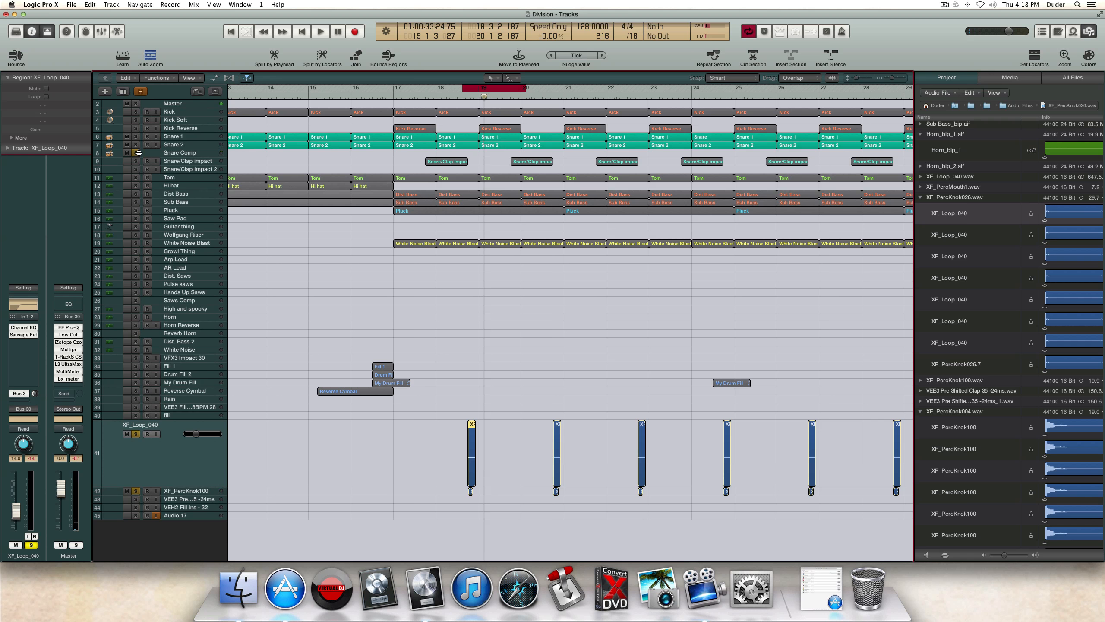
# Step: Turn off solo on the XF_Loop_040 and XF_PercKnok100 tracks
pyautogui.click(135, 433)
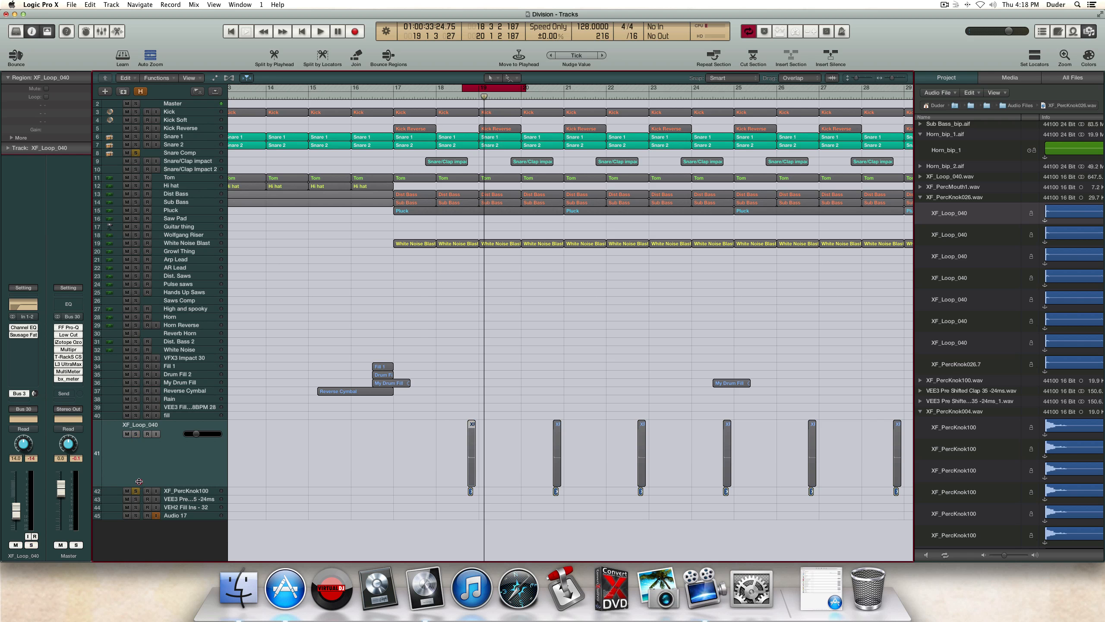
pyautogui.click(136, 490)
# Step: Set the cycle range from bar 1 to bar 33 and play the arrangement from the beginning
pyautogui.moveTo(894, 78); pyautogui.dragTo(890, 78)
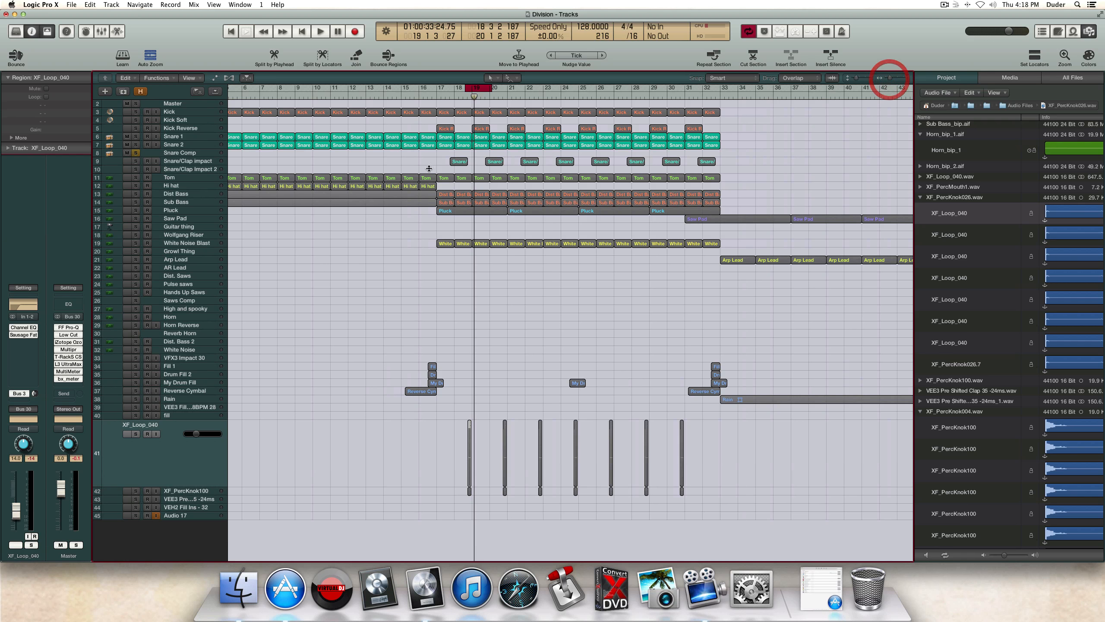
pyautogui.click(486, 90)
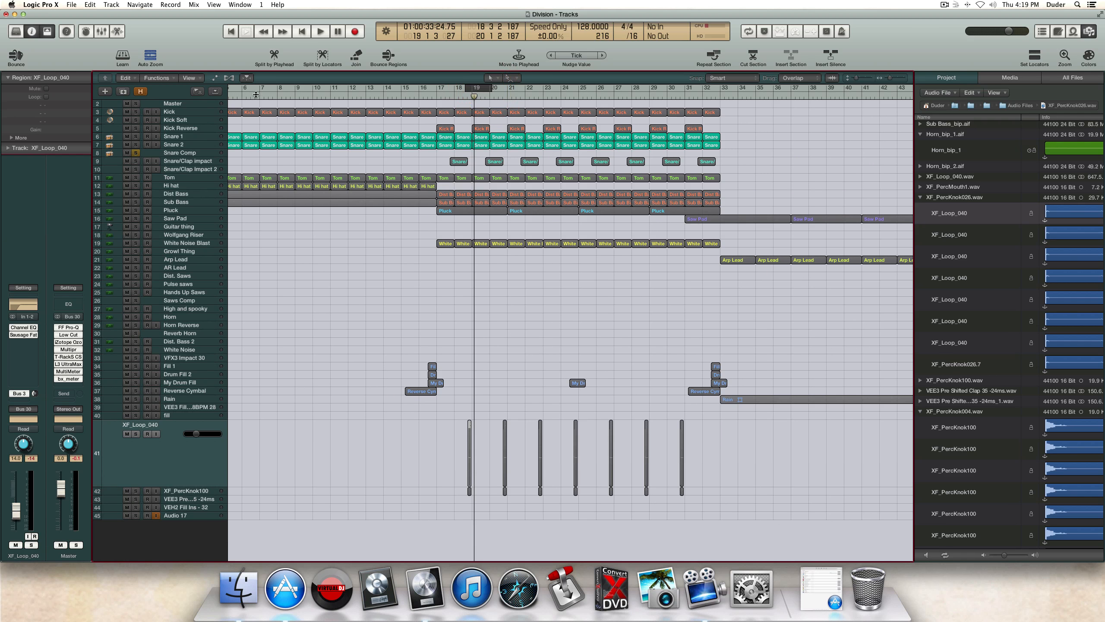
pyautogui.hscroll(-4, 238, 92)
pyautogui.moveTo(234, 88); pyautogui.dragTo(791, 112)
pyautogui.press('space')
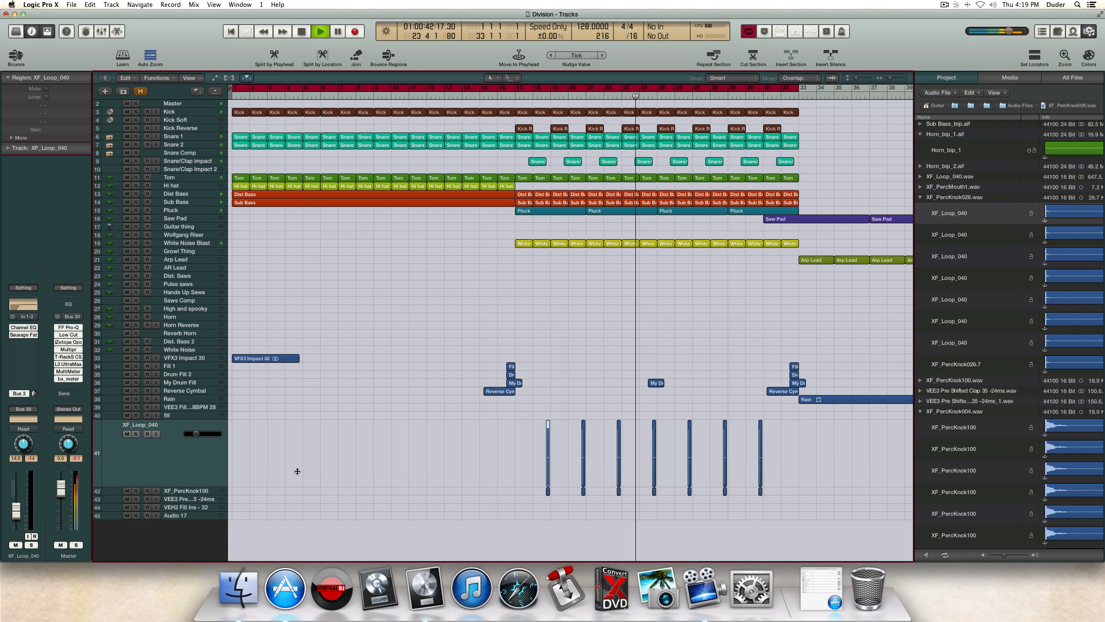
# Step: Turn off cycle mode during playback and stop once the song has run past bar 33
pyautogui.hscroll(5, 328, 463)
pyautogui.hscroll(3, 331, 445)
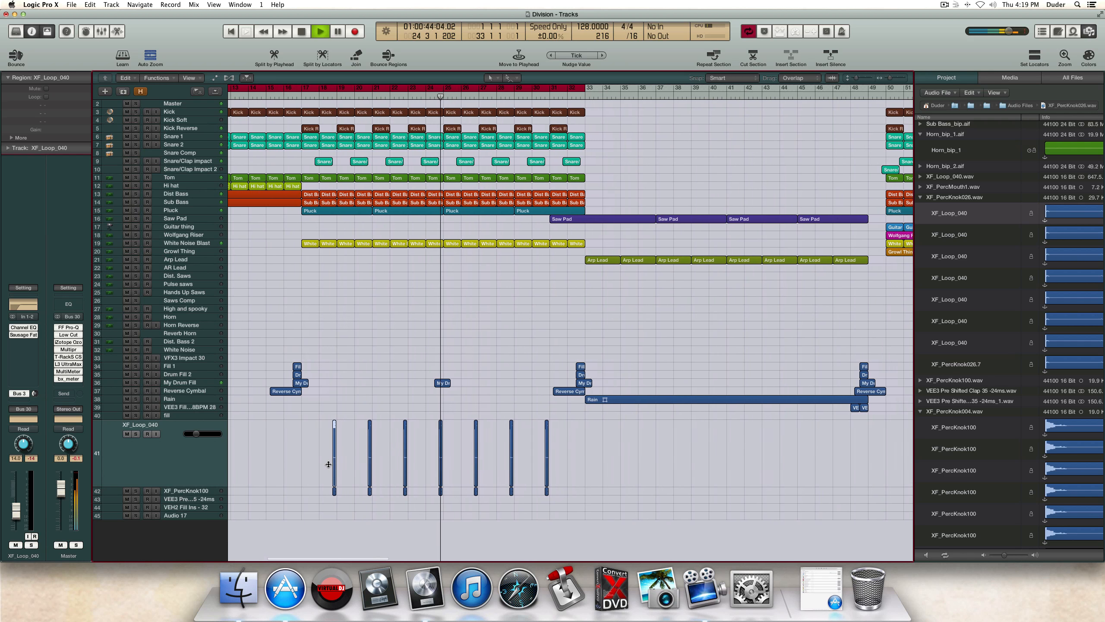
pyautogui.click(416, 91)
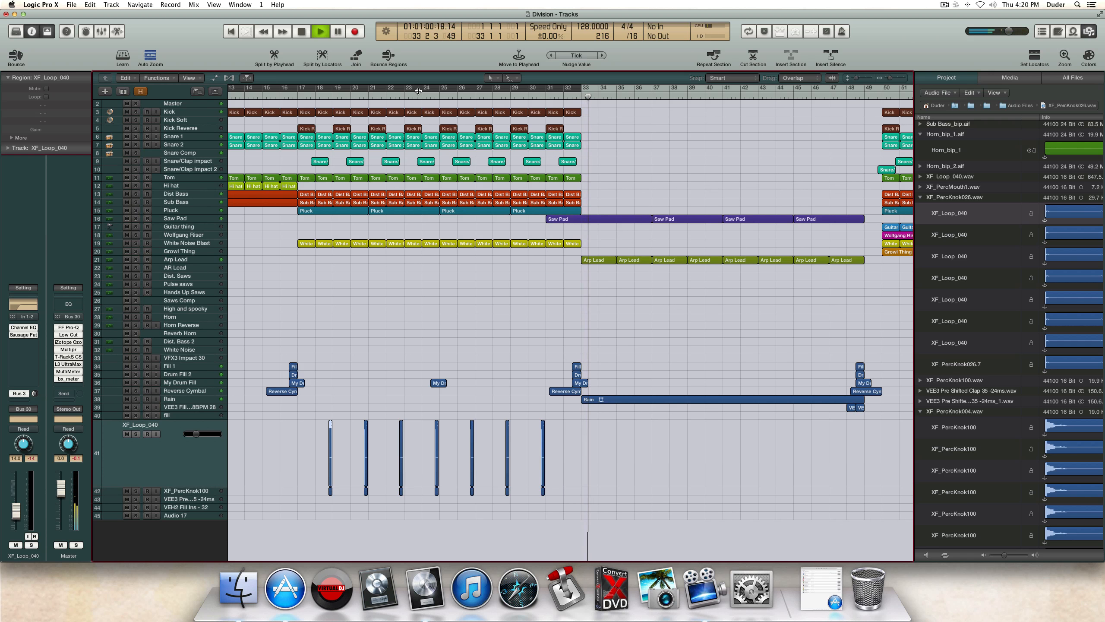
pyautogui.press('space')
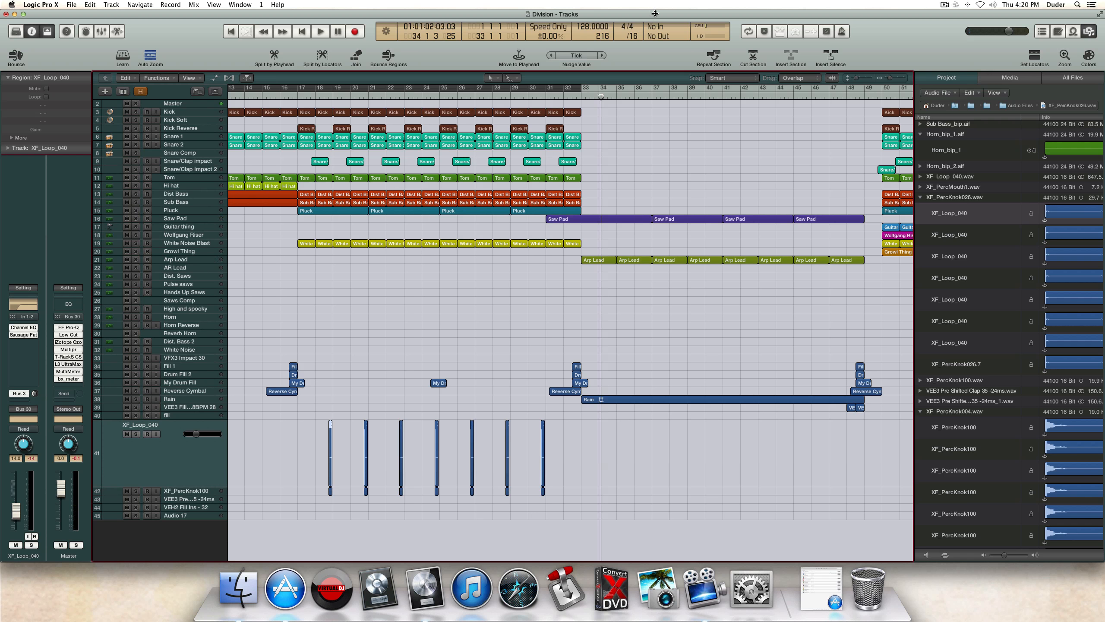
# Step: Play the breakdown from bar 31 through bar 49 with the Saw Pad track selected
pyautogui.click(545, 96)
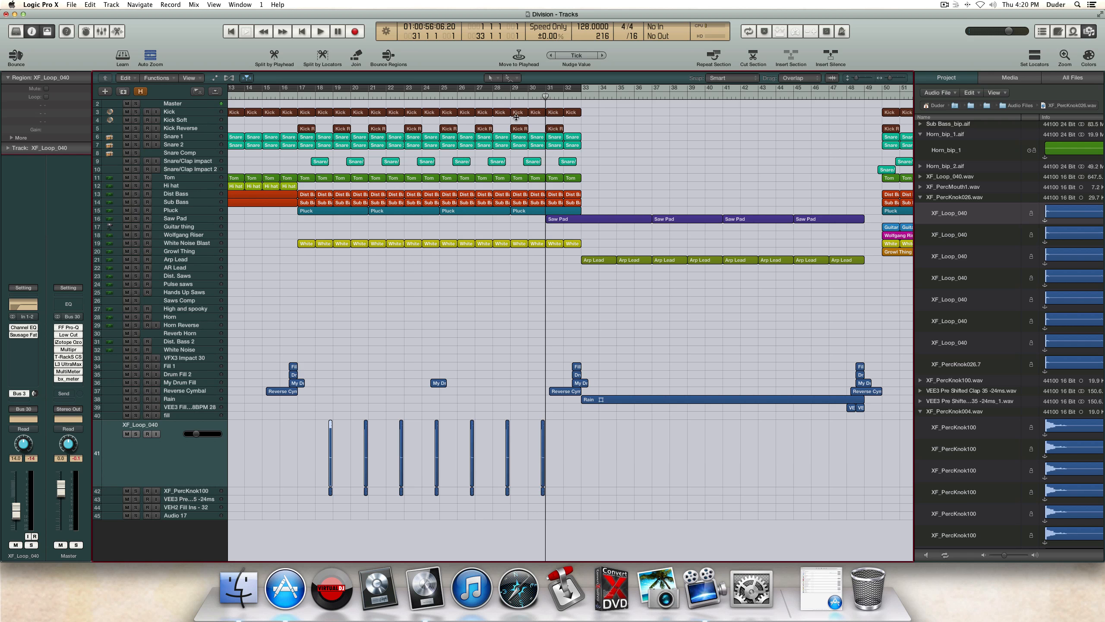
pyautogui.click(165, 517)
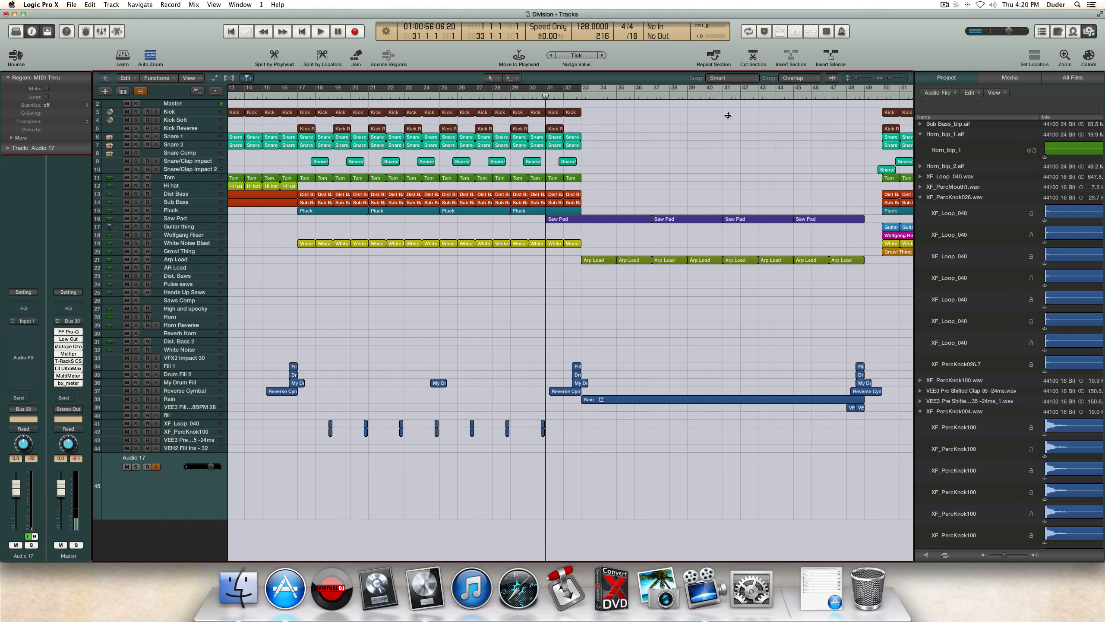
pyautogui.press('space')
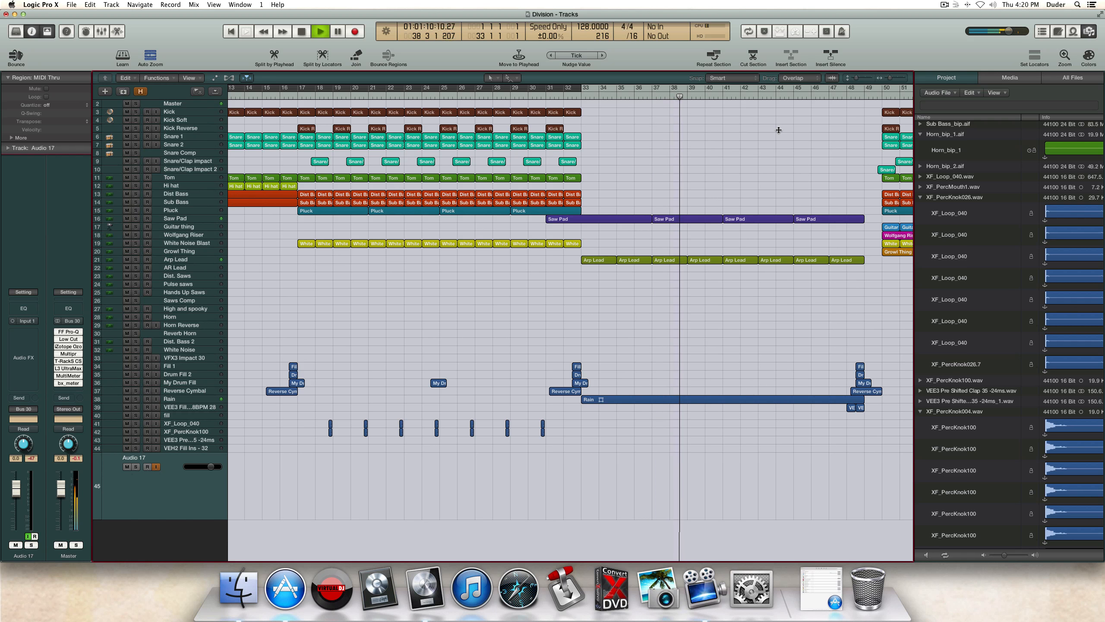
pyautogui.click(200, 219)
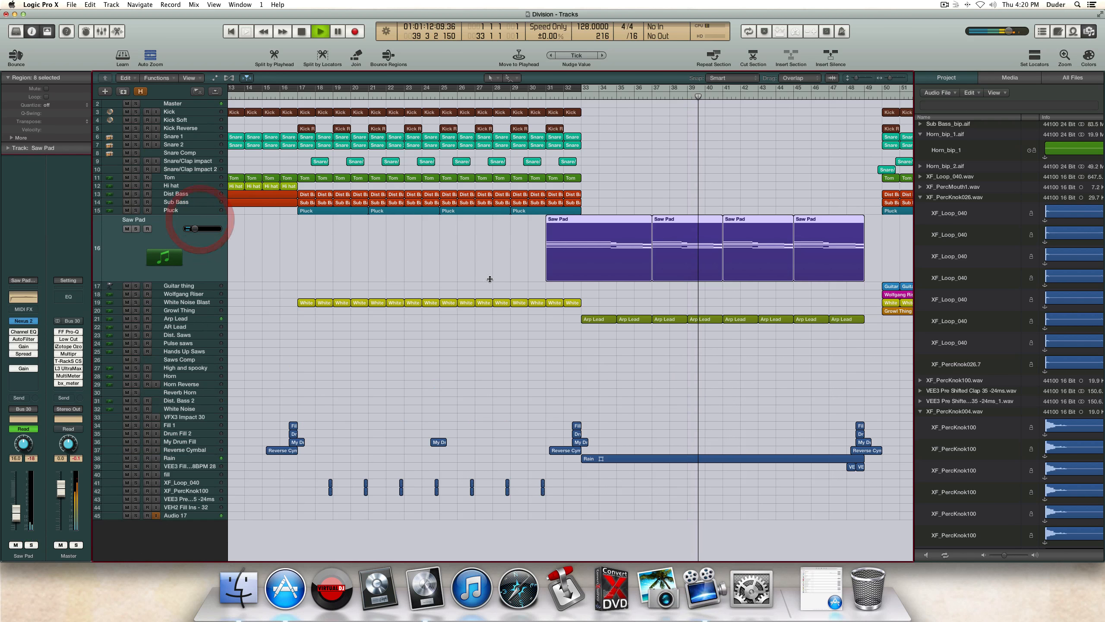
pyautogui.hscroll(10, 483, 279)
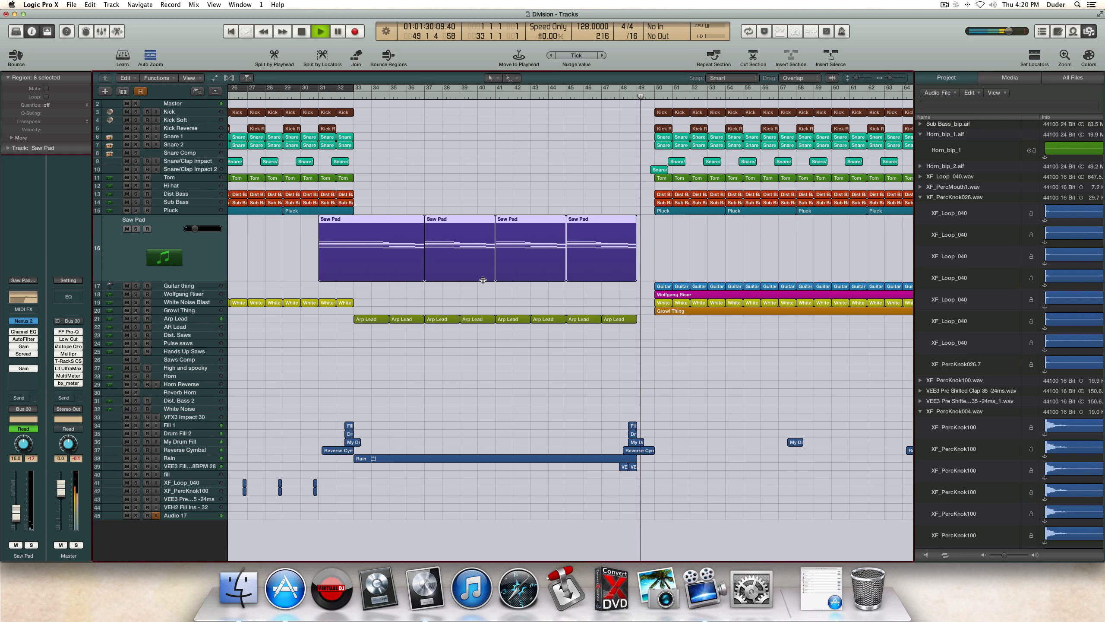
pyautogui.press('space')
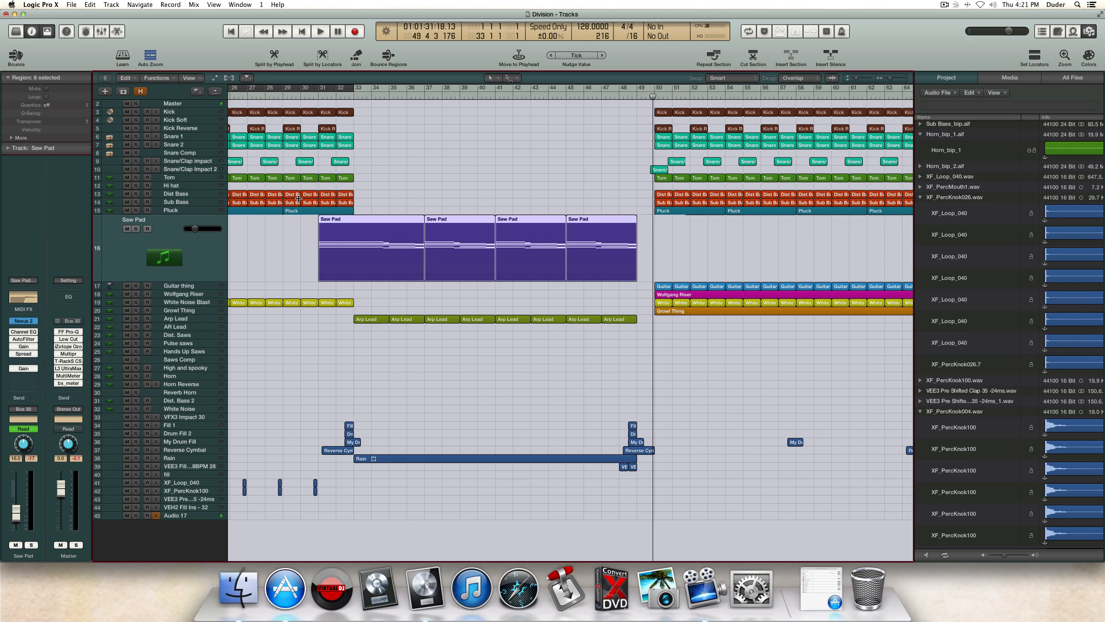
# Step: Return the playhead to just before bar 31 and inspect the Nexus 2 instrument on the Saw Pad track
pyautogui.click(207, 255)
pyautogui.click(319, 96)
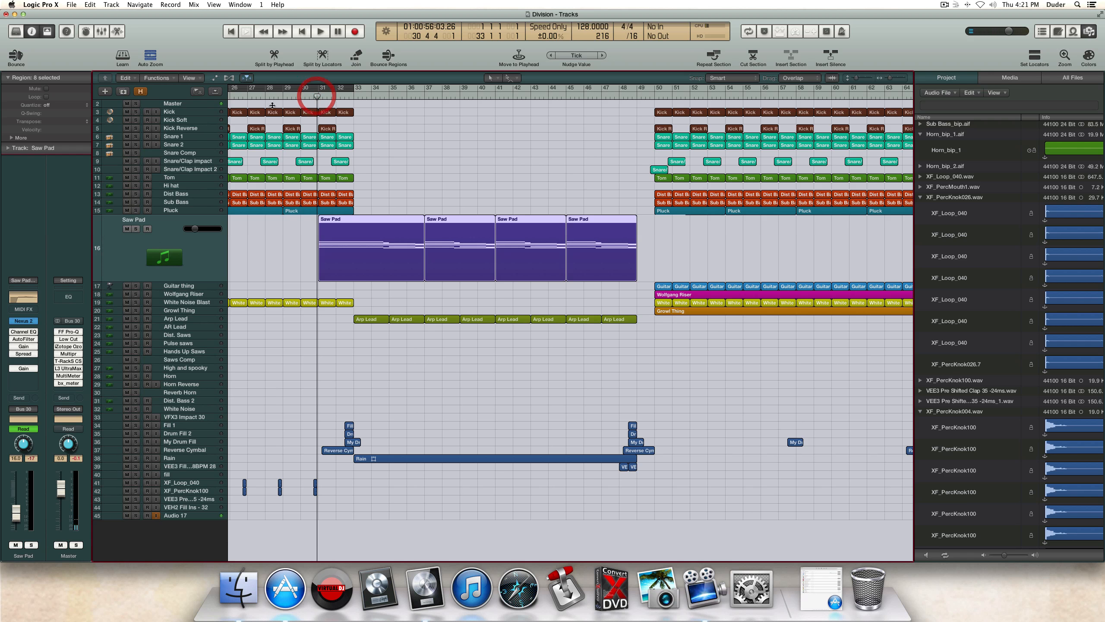
pyautogui.click(23, 320)
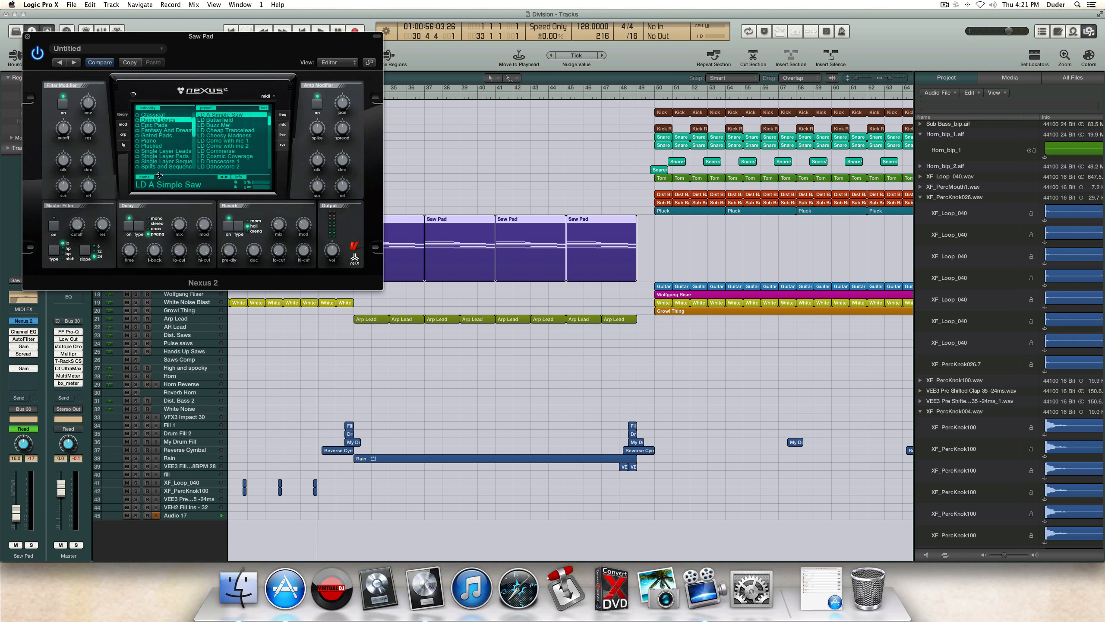
pyautogui.click(28, 37)
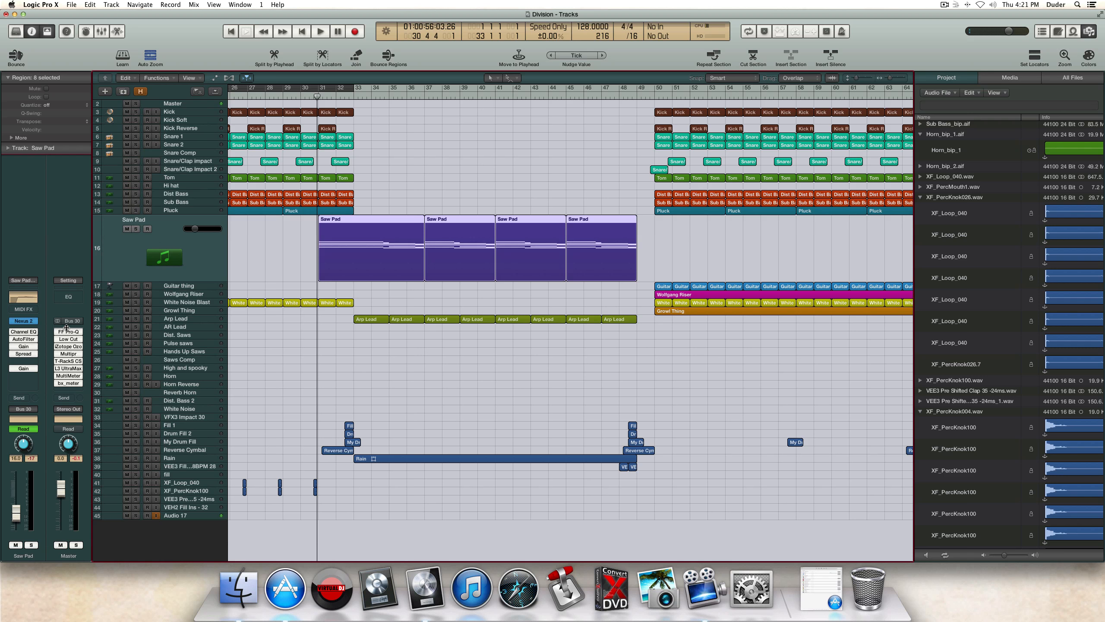
# Step: Open the Channel EQ, AutoFilter, first Gain and Stereo Spread effects of the Saw Pad track
pyautogui.click(22, 331)
pyautogui.click(23, 338)
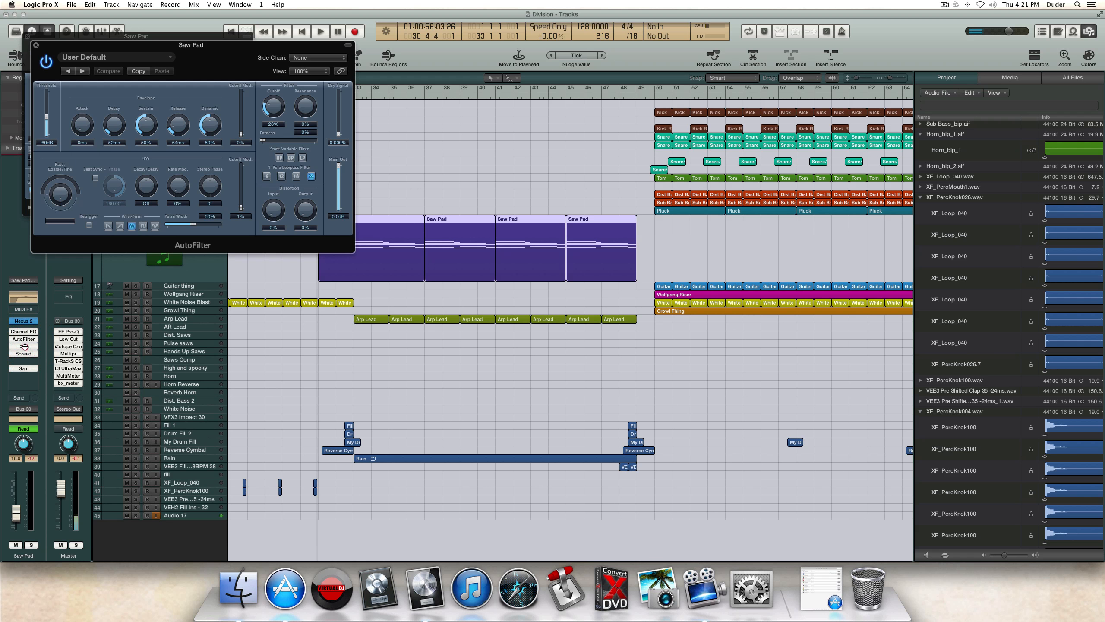
pyautogui.click(24, 346)
pyautogui.click(23, 353)
# Step: Spread the four effect windows apart and open the first Saw Pad region in the piano roll
pyautogui.moveTo(111, 61); pyautogui.dragTo(229, 294)
pyautogui.moveTo(93, 54); pyautogui.dragTo(597, 325)
pyautogui.moveTo(190, 45); pyautogui.dragTo(698, 88)
pyautogui.doubleClick(383, 250)
pyautogui.moveTo(273, 295); pyautogui.dragTo(227, 214)
pyautogui.moveTo(597, 325); pyautogui.dragTo(471, 201)
# Step: Play the Saw Pad from about bar 31 to watch its effect automation and notes, and close the piano roll
pyautogui.press('space')
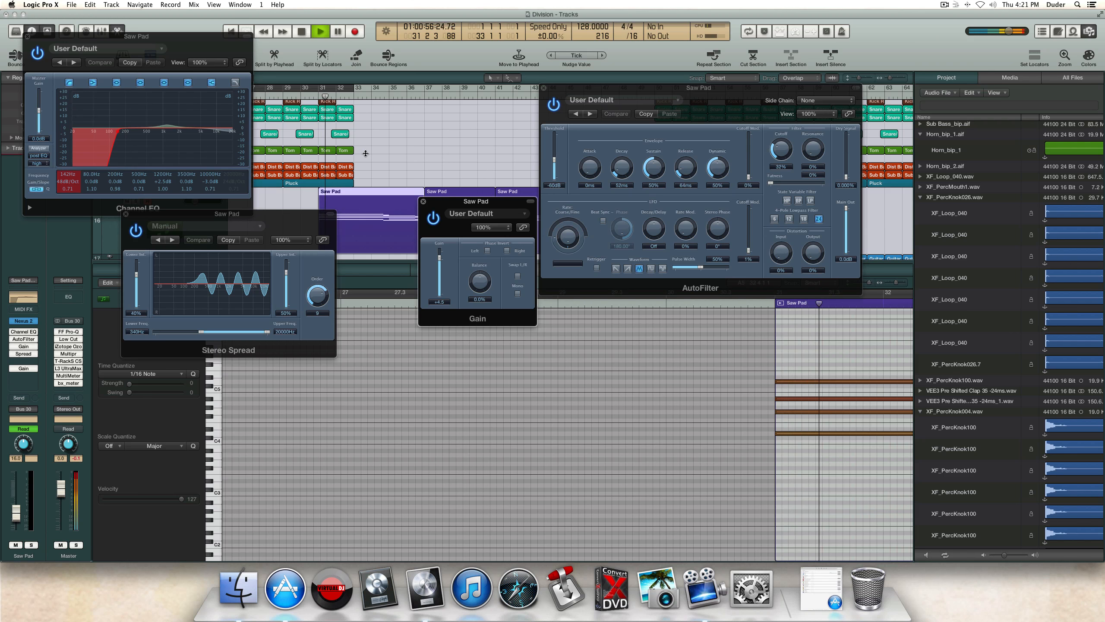
pyautogui.click(326, 96)
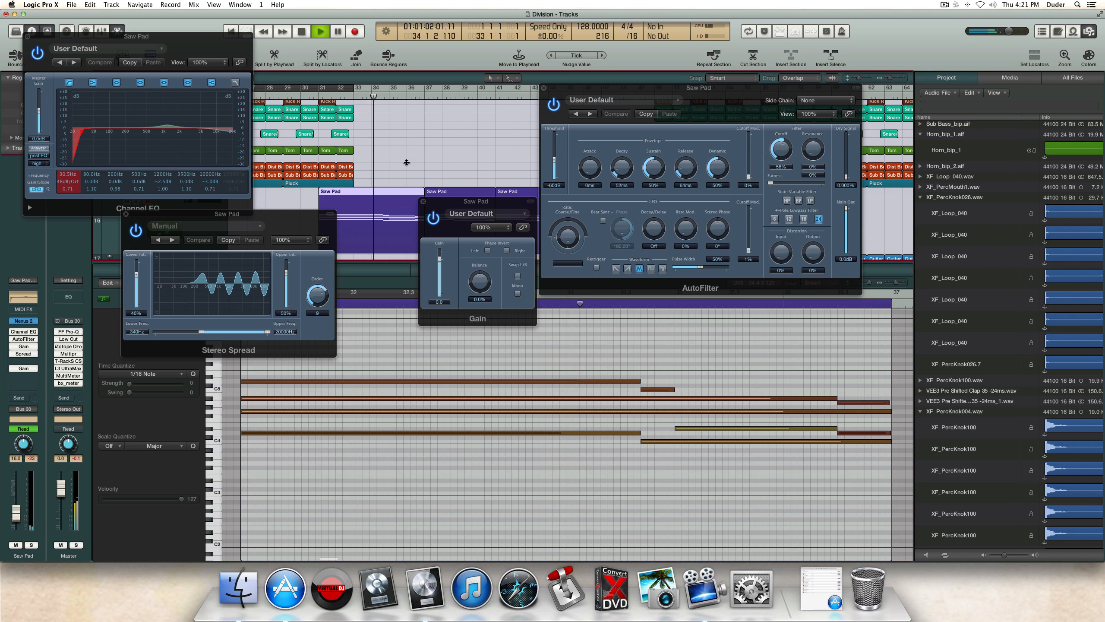
pyautogui.keyDown('shift'); pyautogui.click(444, 190); pyautogui.keyUp('shift')
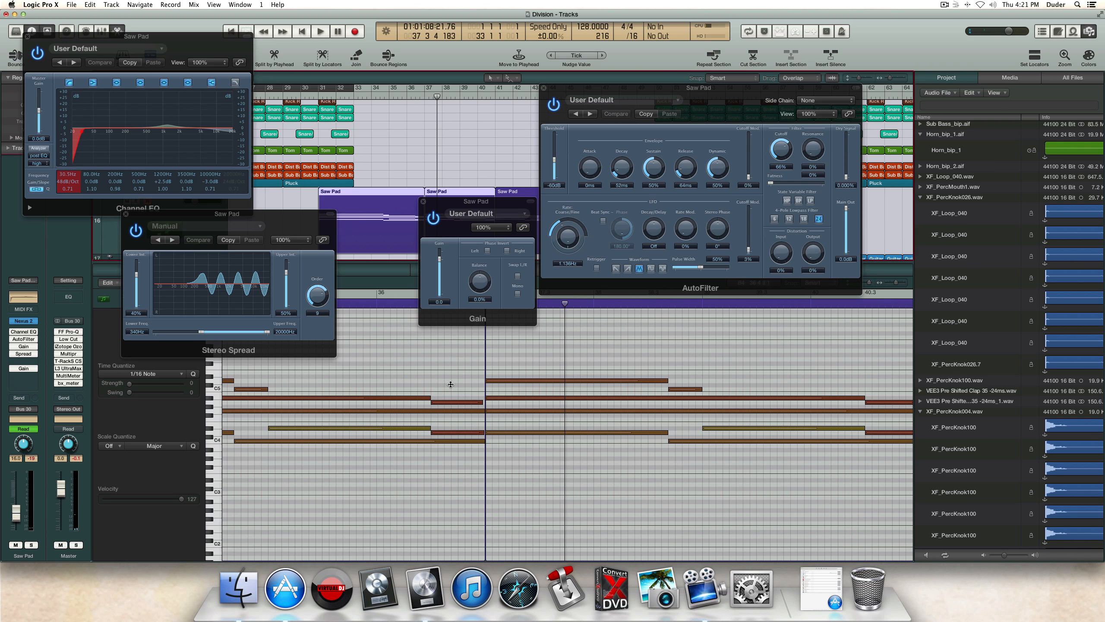
pyautogui.hscroll(-8, 474, 395)
pyautogui.press('p')
# Step: Bypass the Saw Pad's AutoFilter, Gain and Stereo Spread effects and close their windows, keeping only the Channel EQ open
pyautogui.click(13, 339)
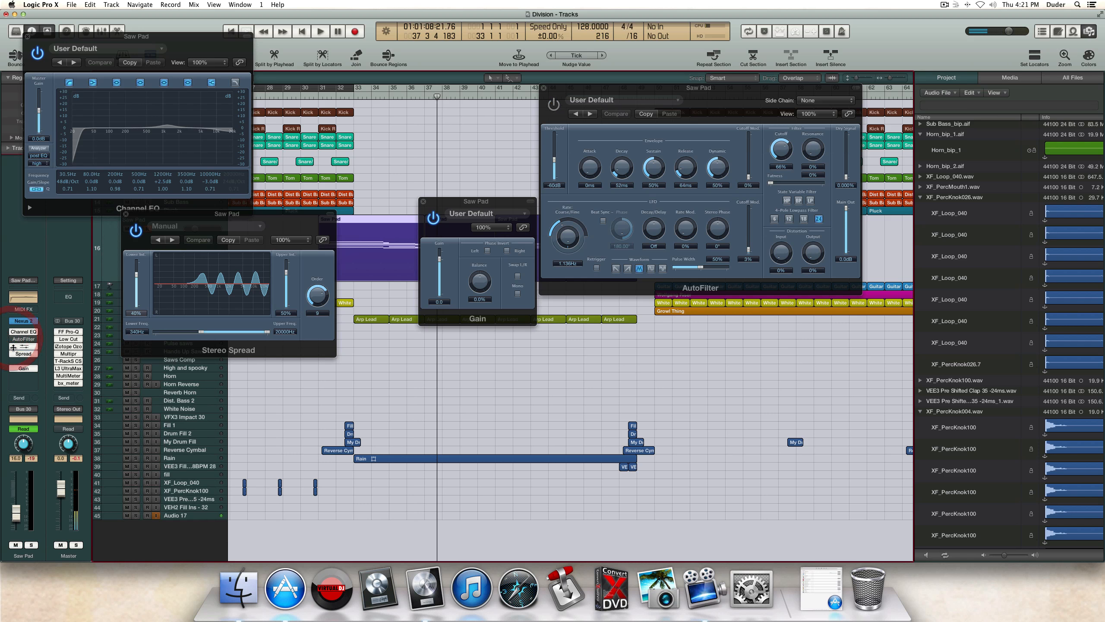
pyautogui.click(13, 347)
pyautogui.click(13, 354)
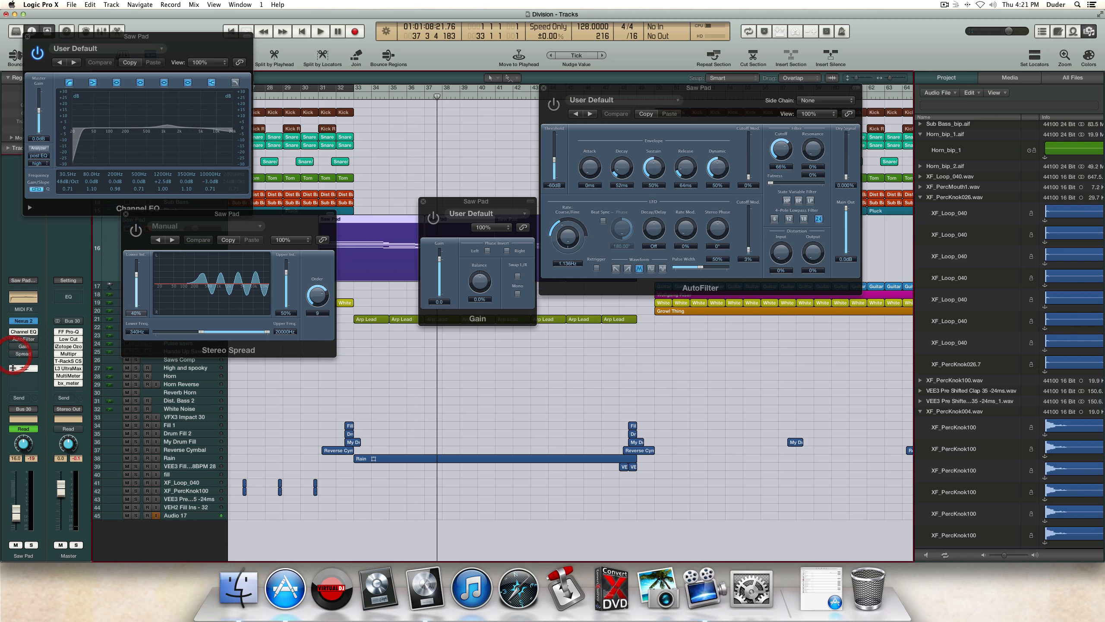
pyautogui.click(126, 213)
pyautogui.click(423, 203)
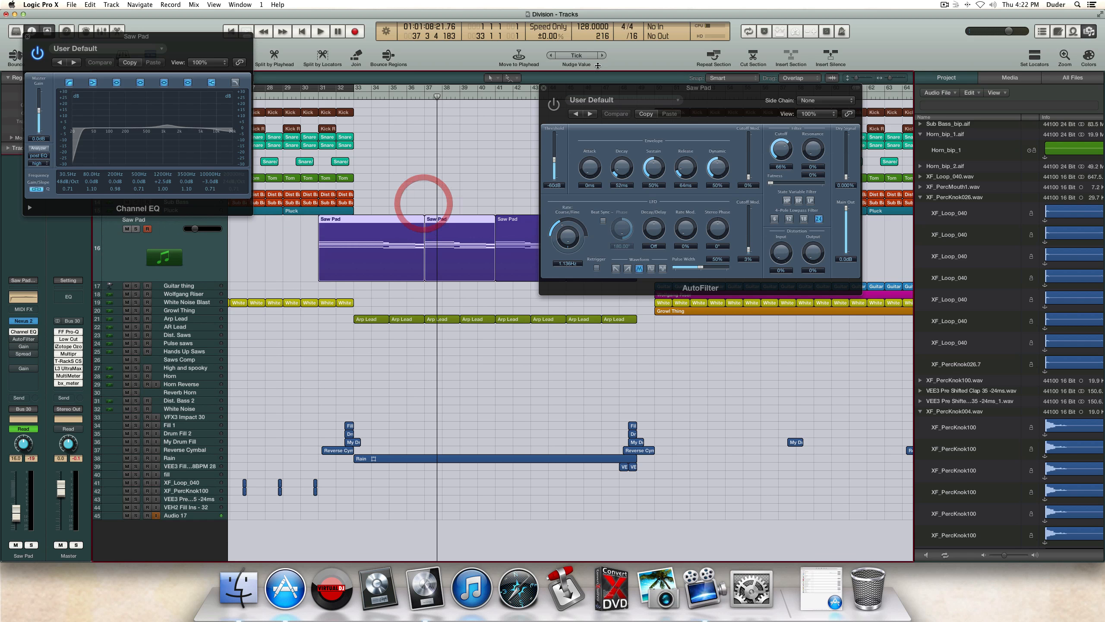
pyautogui.click(544, 87)
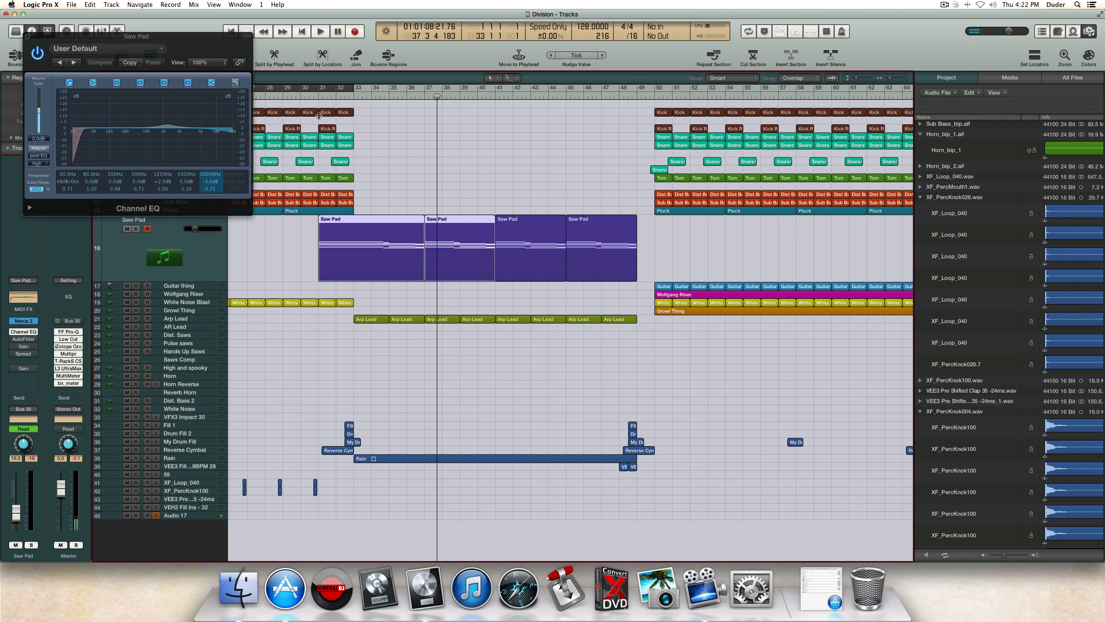
# Step: Solo the Saw Pad and play it from bar 31, switching the Channel EQ off and on to compare
pyautogui.click(320, 95)
pyautogui.press('space')
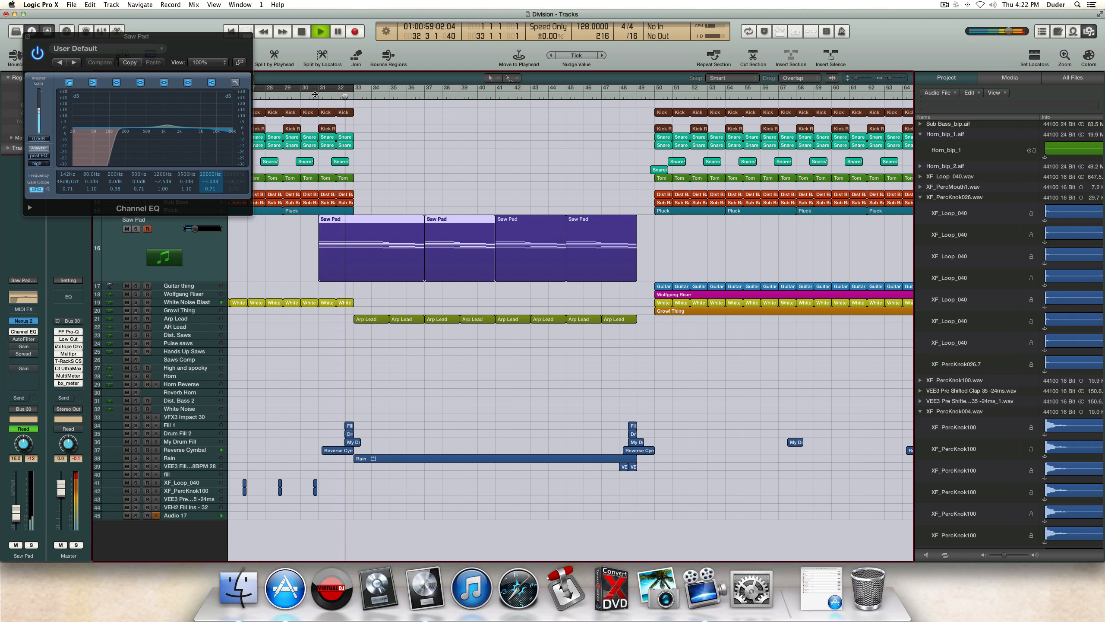
pyautogui.click(136, 228)
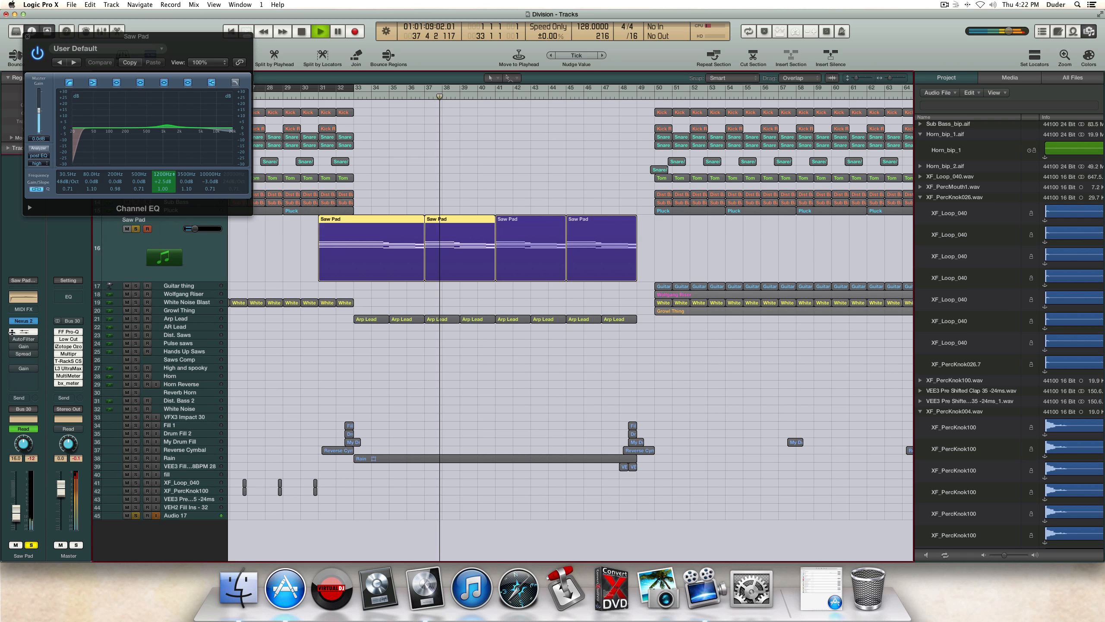
pyautogui.click(12, 331)
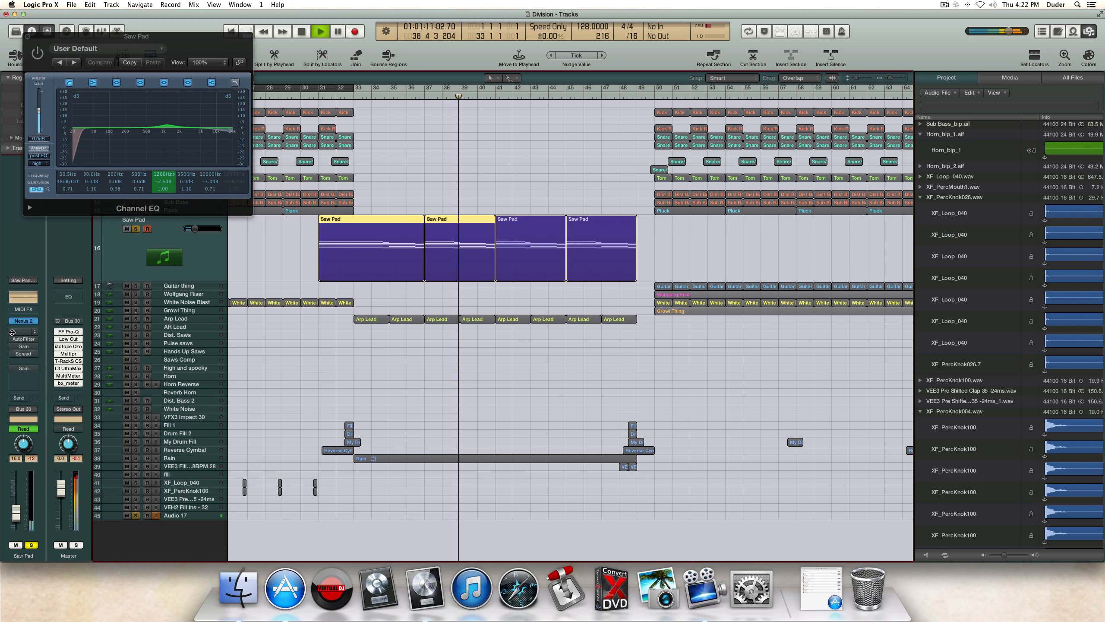
pyautogui.click(12, 332)
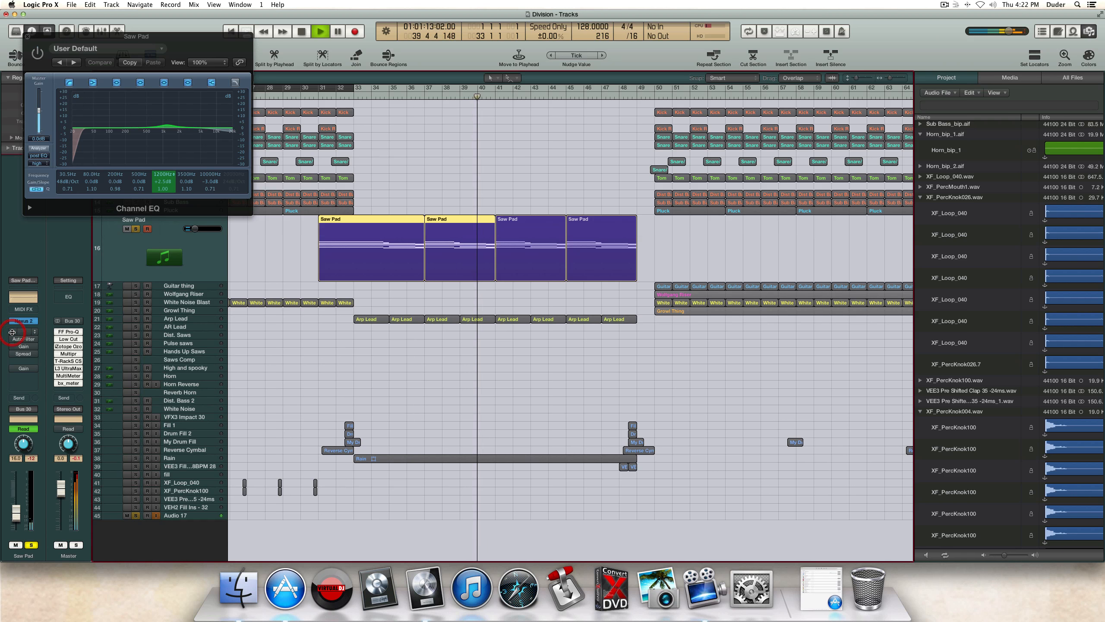
pyautogui.click(12, 332)
pyautogui.press('space')
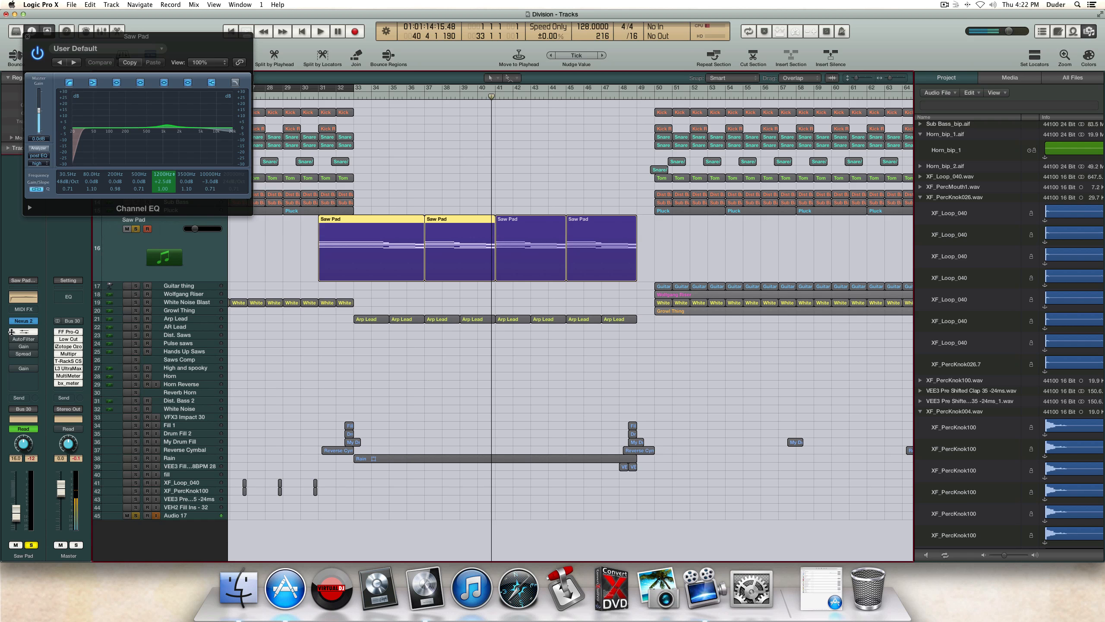
# Step: Resume playback and repeat the Channel EQ bypass comparison, leaving the EQ active when stopping
pyautogui.press('space')
pyautogui.click(12, 332)
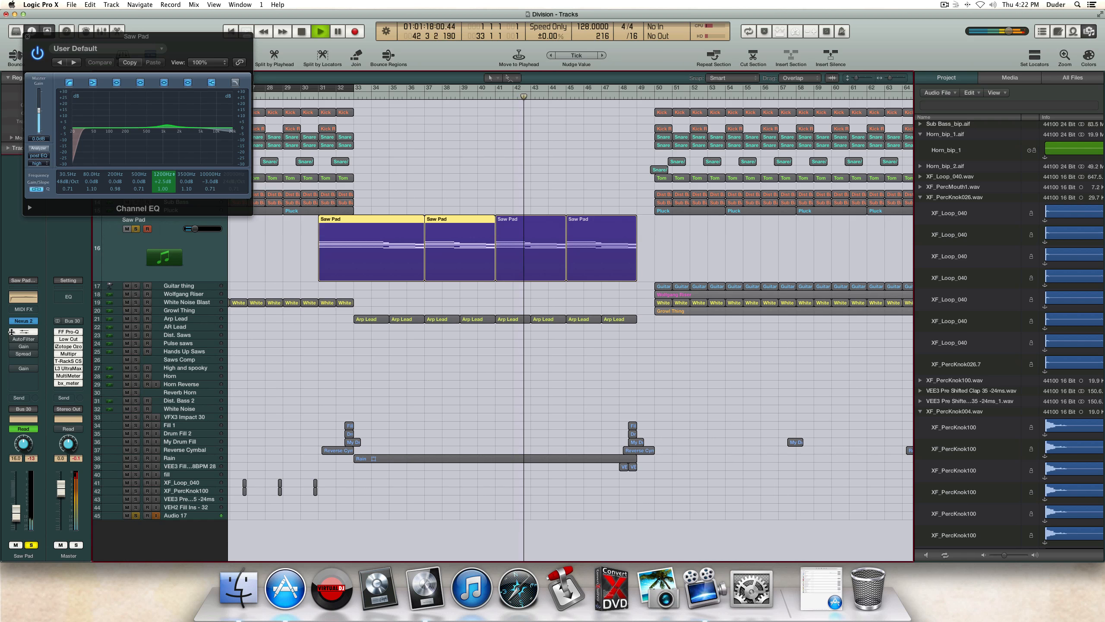
pyautogui.click(12, 332)
pyautogui.click(12, 331)
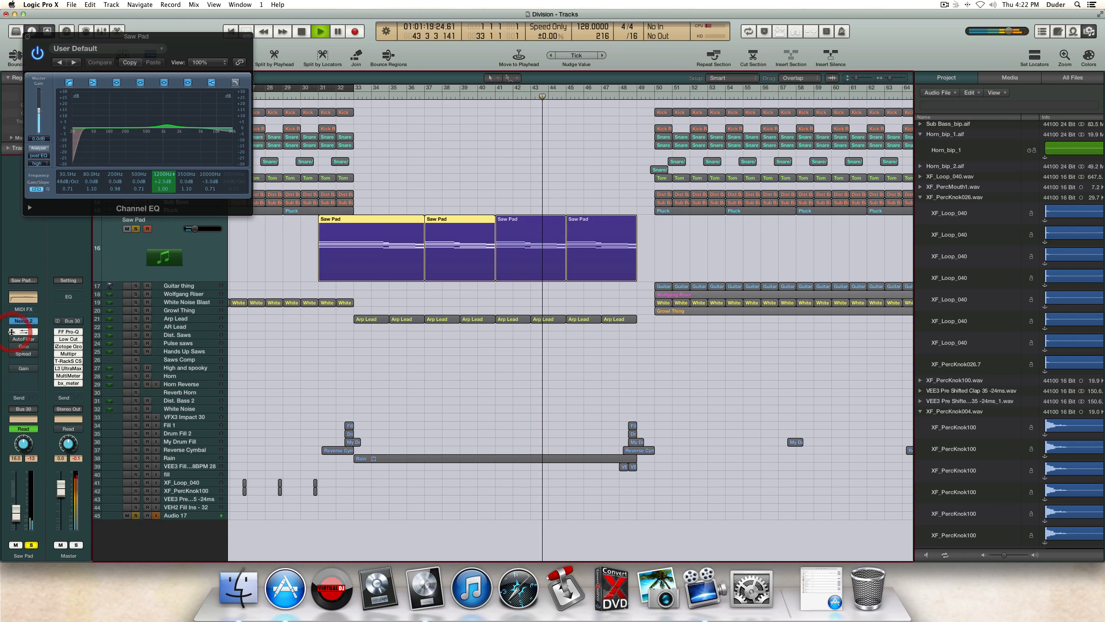
pyautogui.click(11, 331)
pyautogui.click(11, 332)
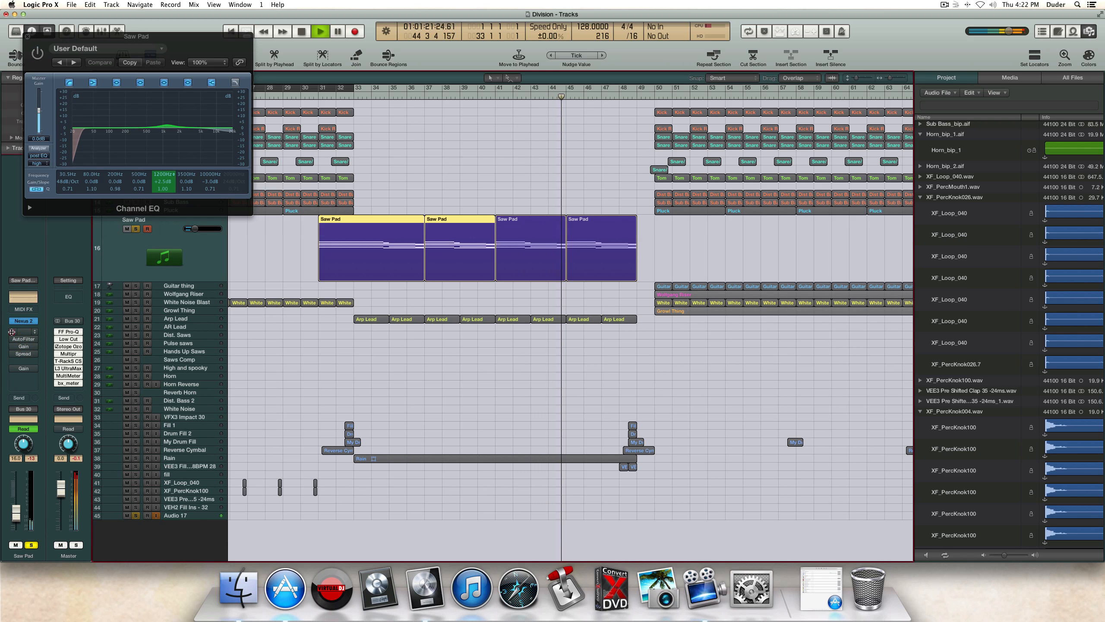
pyautogui.click(12, 332)
pyautogui.press('n')
pyautogui.press('n')
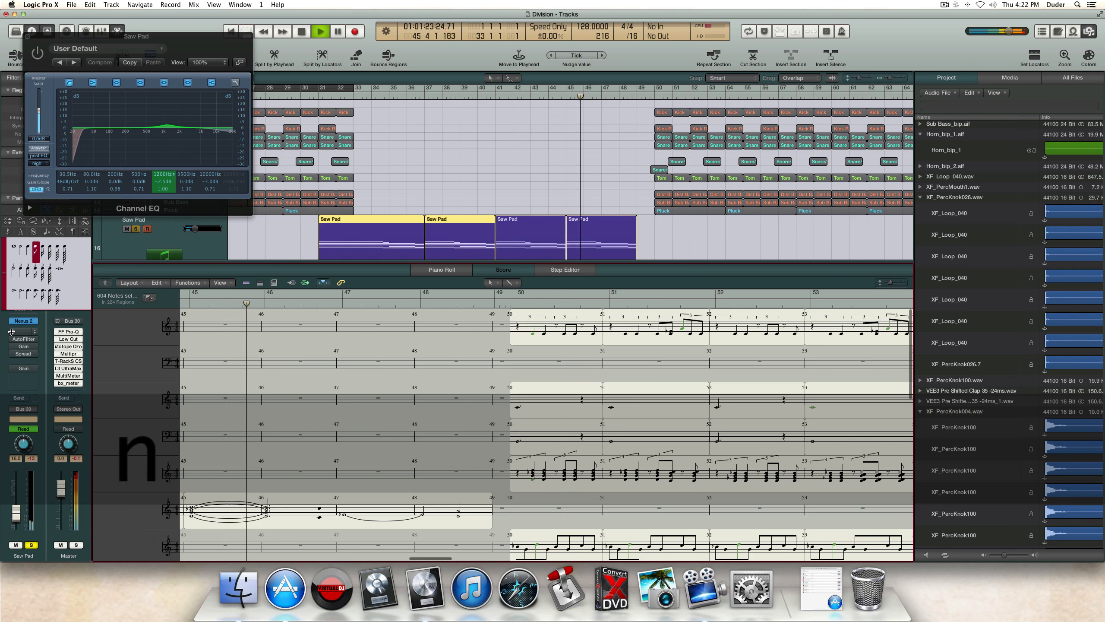
pyautogui.press('space')
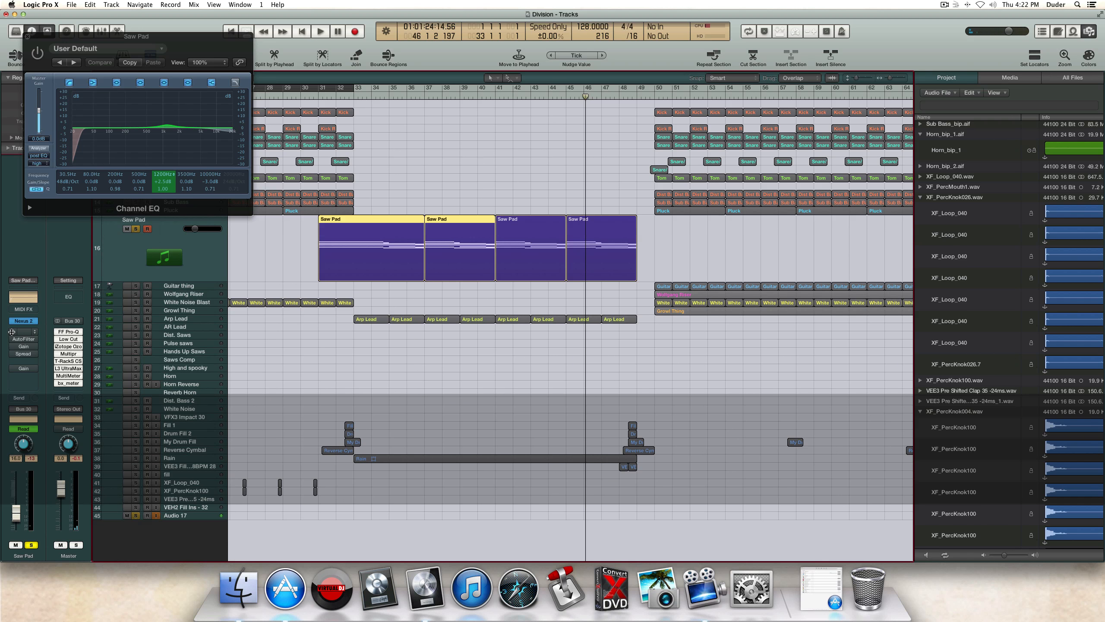
pyautogui.click(12, 332)
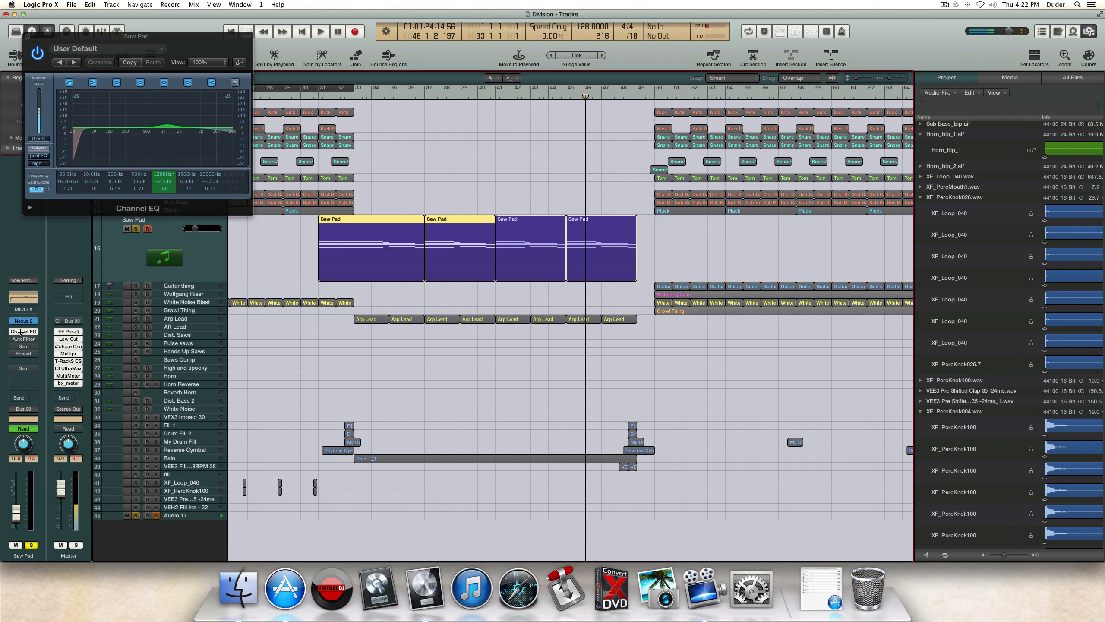
# Step: Return the playhead to bar 31, close the Channel EQ window and show the track automation
pyautogui.click(318, 95)
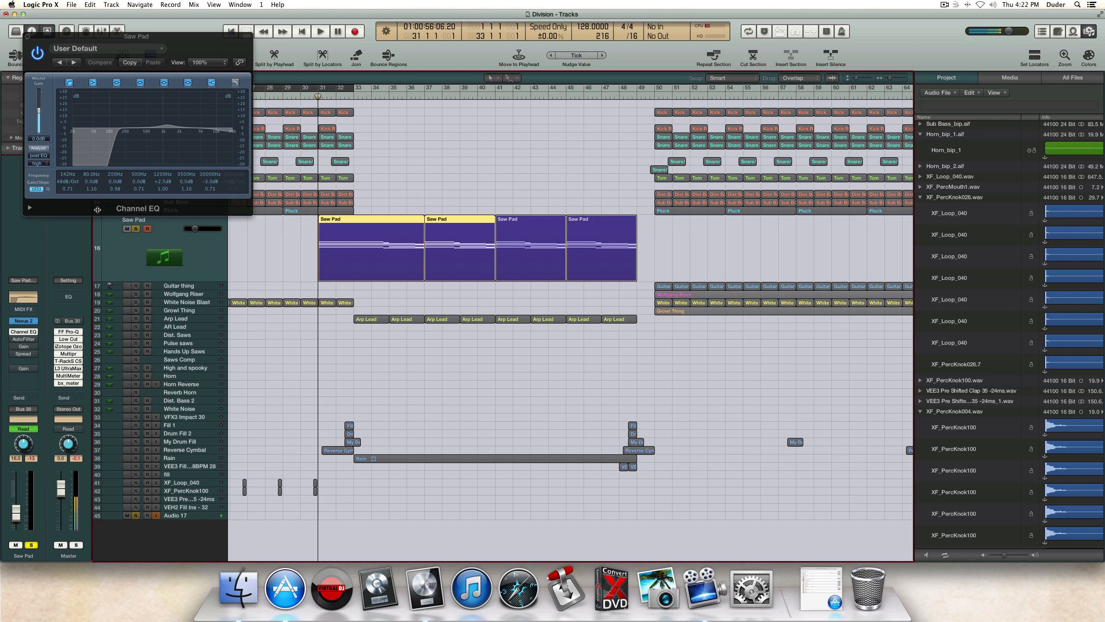
pyautogui.click(29, 38)
pyautogui.press('a')
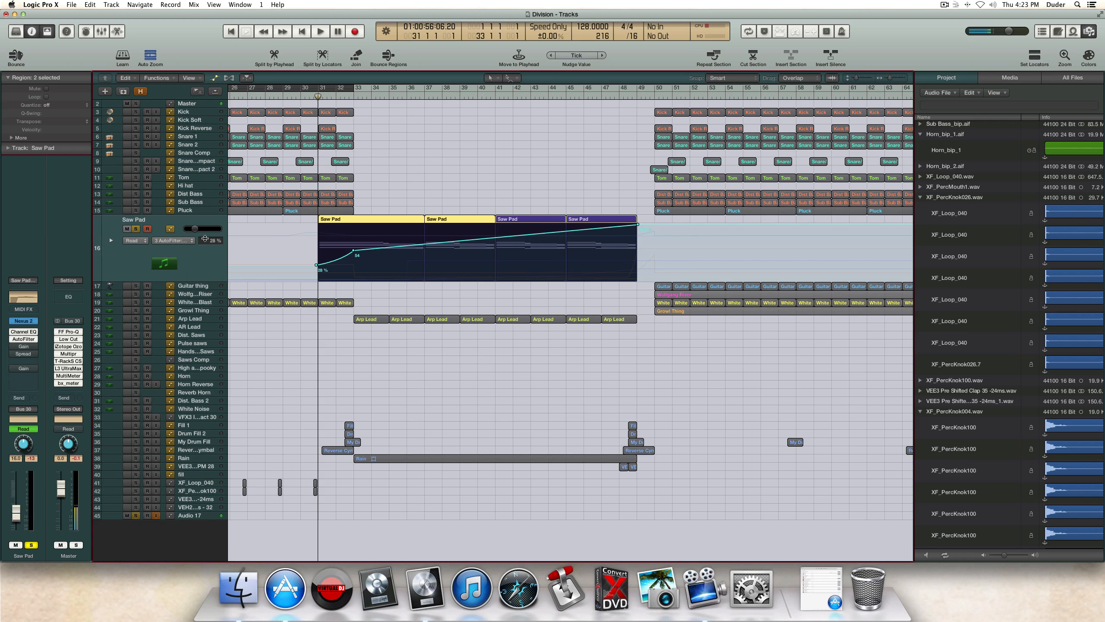
# Step: Open the Saw Pad's AutoFilter and cycle bars 31 to 41 to watch the cutoff automation during playback
pyautogui.click(23, 339)
pyautogui.moveTo(319, 88); pyautogui.dragTo(489, 108)
pyautogui.press('space')
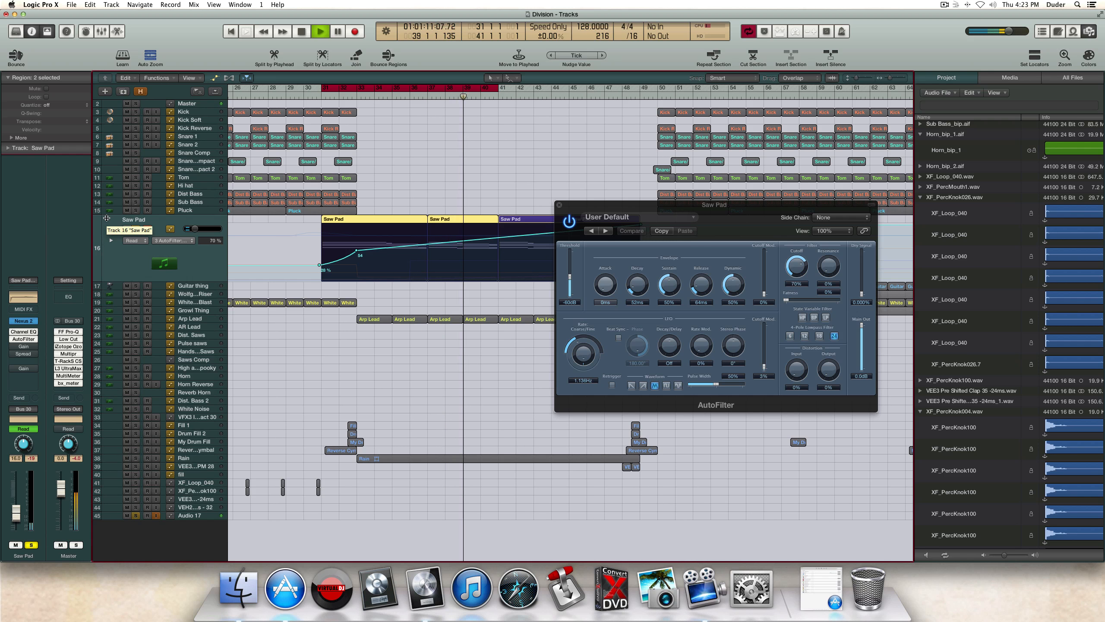
pyautogui.press('space')
# Step: Hide the browser and display the AutoFilter LFO Rate Coarse automation, moving the AutoFilter window clear of the Saw Pad lane
pyautogui.click(1090, 31)
pyautogui.moveTo(713, 205); pyautogui.dragTo(650, 348)
pyautogui.click(170, 241)
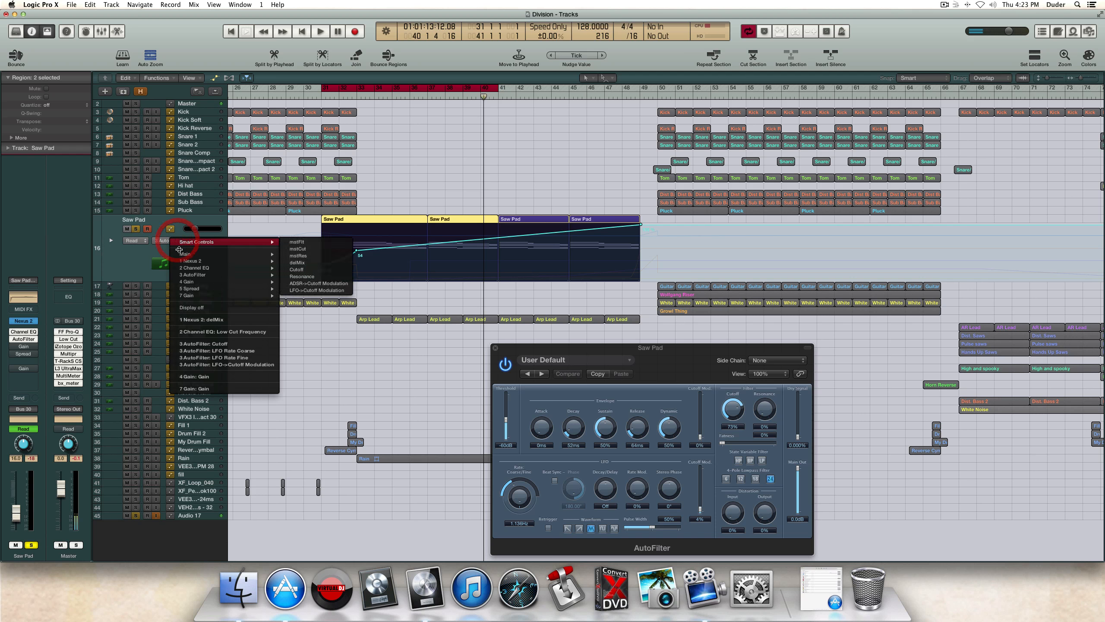
pyautogui.click(217, 351)
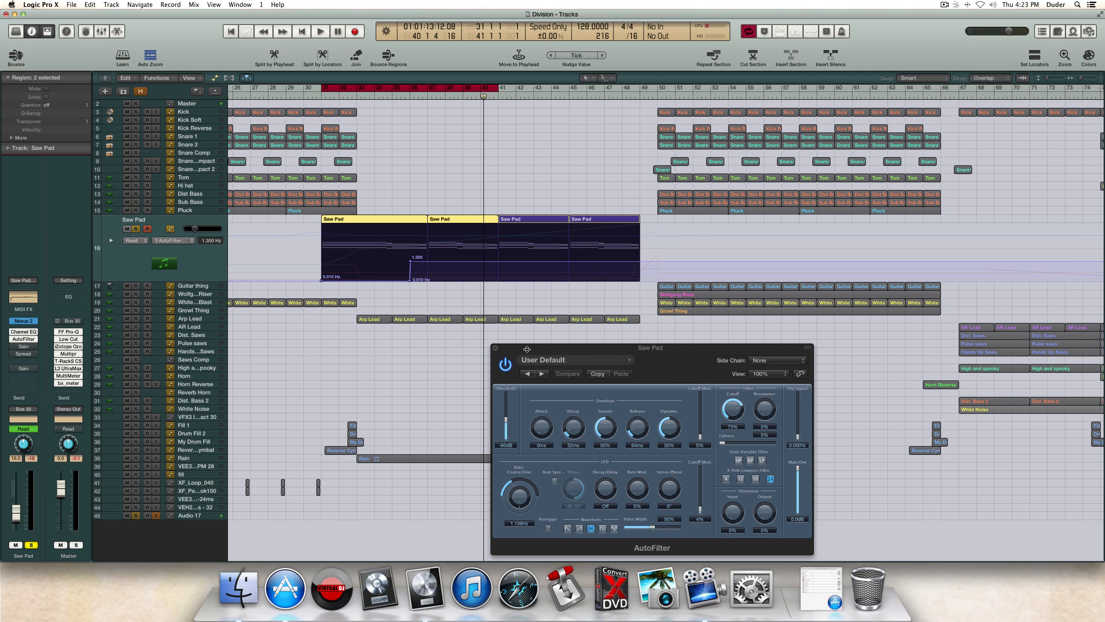
pyautogui.moveTo(527, 349); pyautogui.dragTo(473, 331)
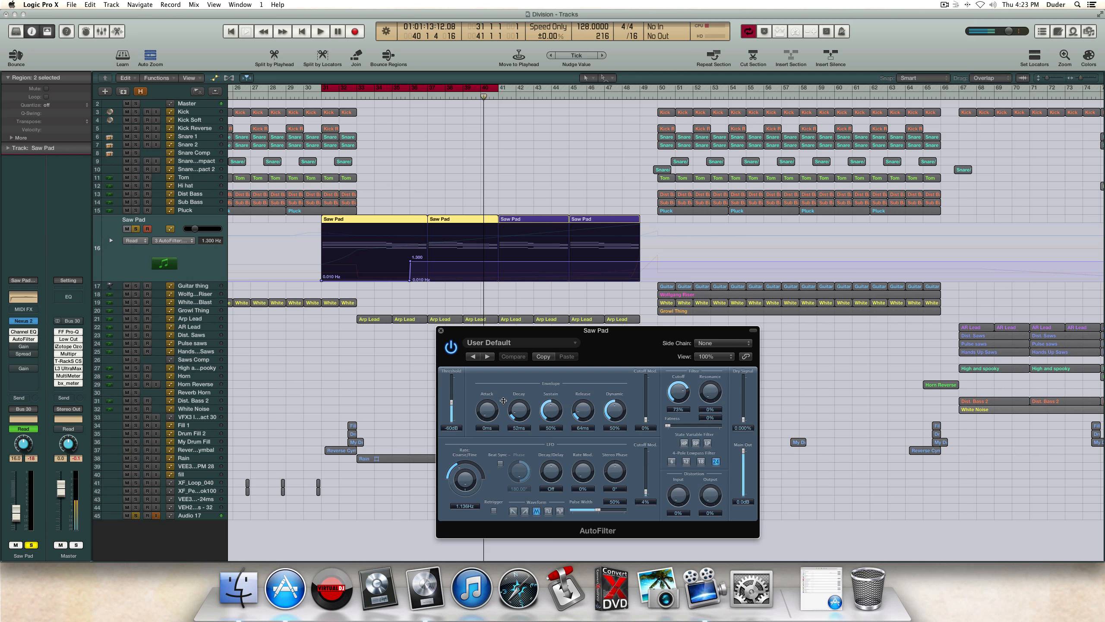
# Step: Play the cycled section and switch the Saw Pad lane to the AutoFilter LFO->Cutoff Modulation automation
pyautogui.press('space')
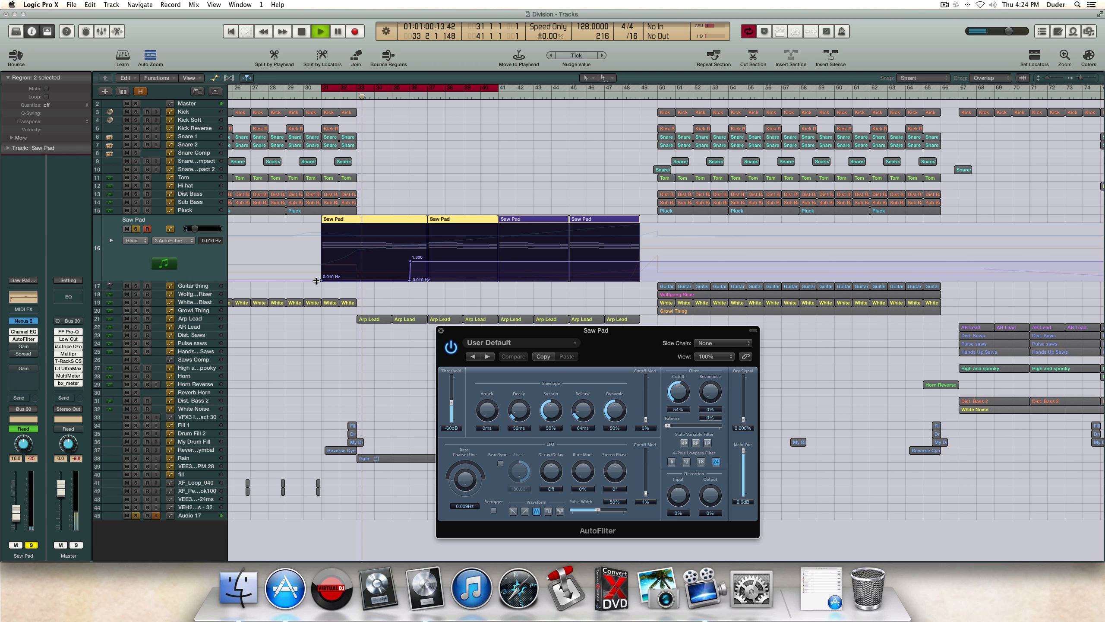
pyautogui.click(189, 240)
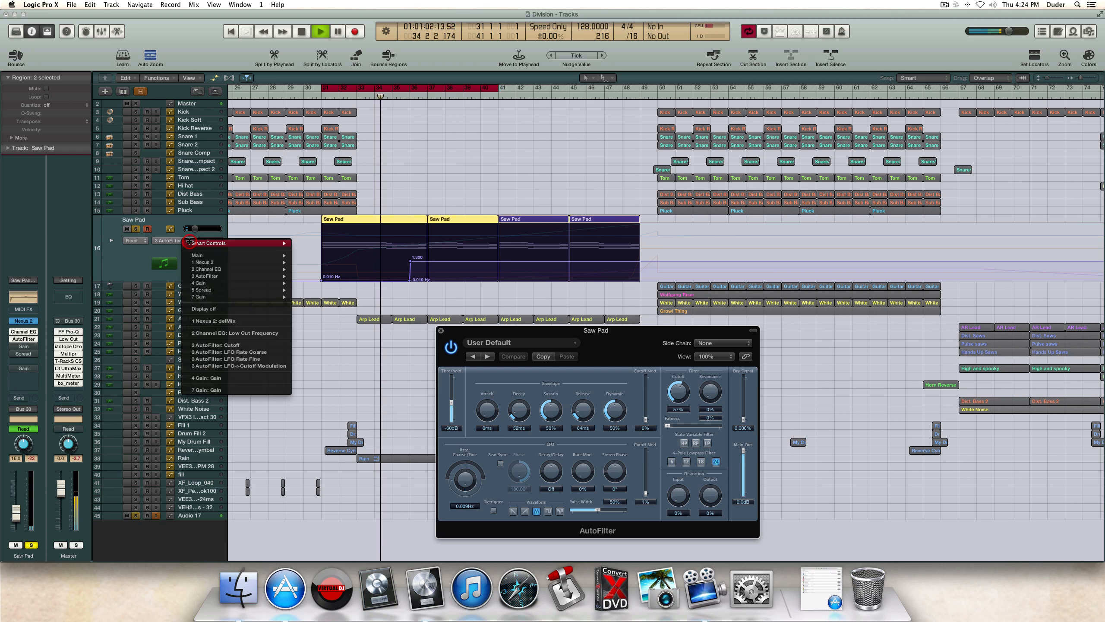
pyautogui.click(264, 353)
pyautogui.click(182, 241)
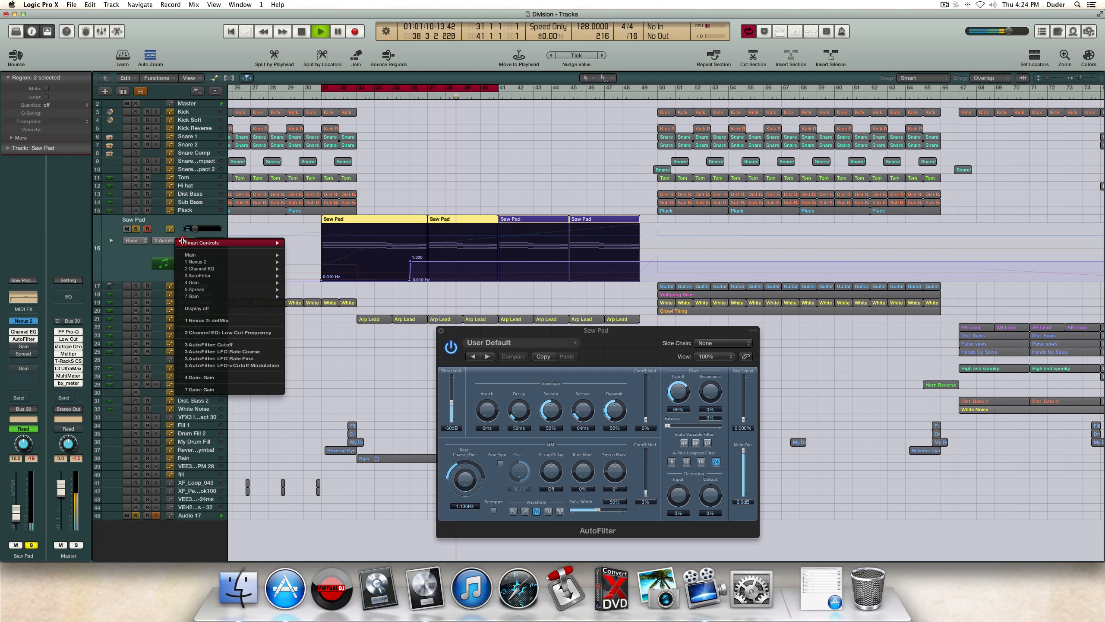
pyautogui.click(230, 366)
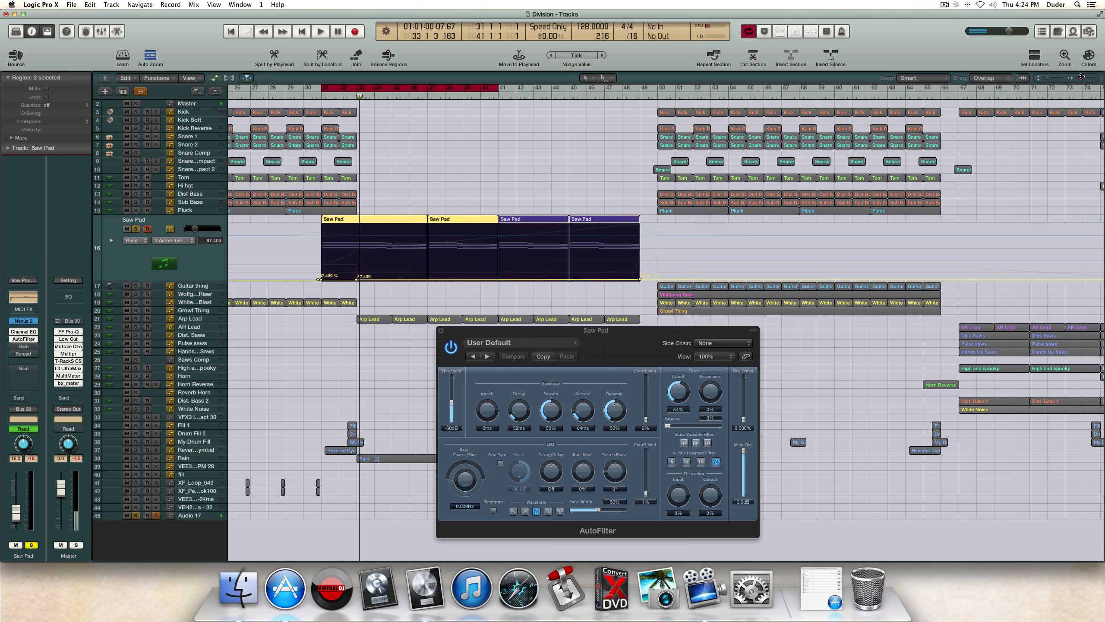
# Step: Extend the cycle range to bar 49 and play through it to watch the AutoFilter's automated controls
pyautogui.moveTo(1081, 77); pyautogui.dragTo(1083, 76)
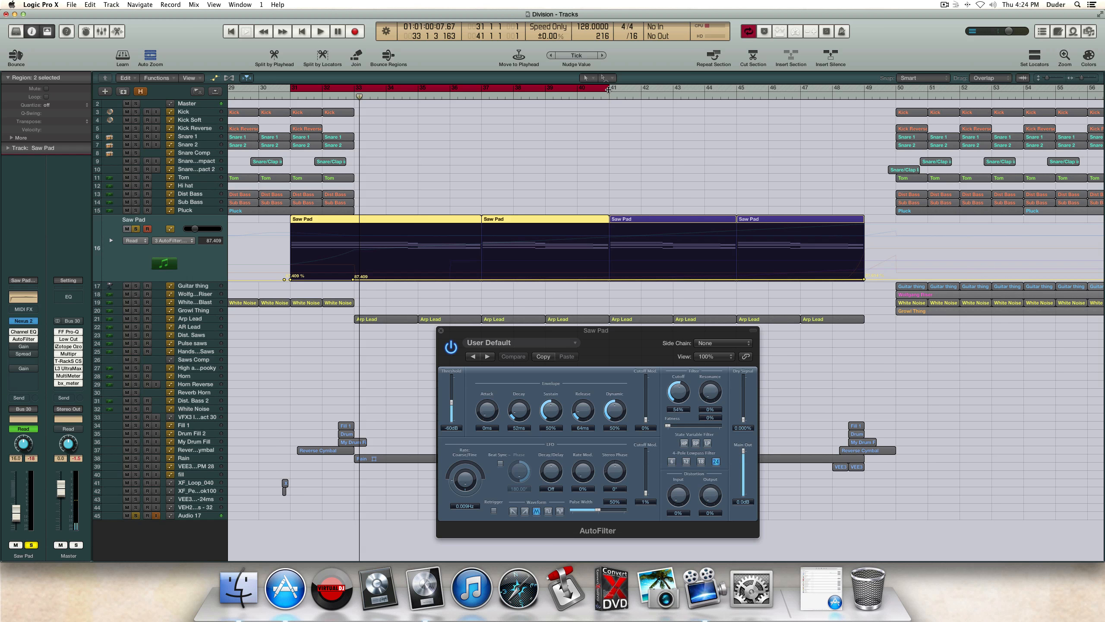
pyautogui.moveTo(608, 90); pyautogui.dragTo(867, 112)
pyautogui.moveTo(596, 330); pyautogui.dragTo(538, 327)
pyautogui.press('space')
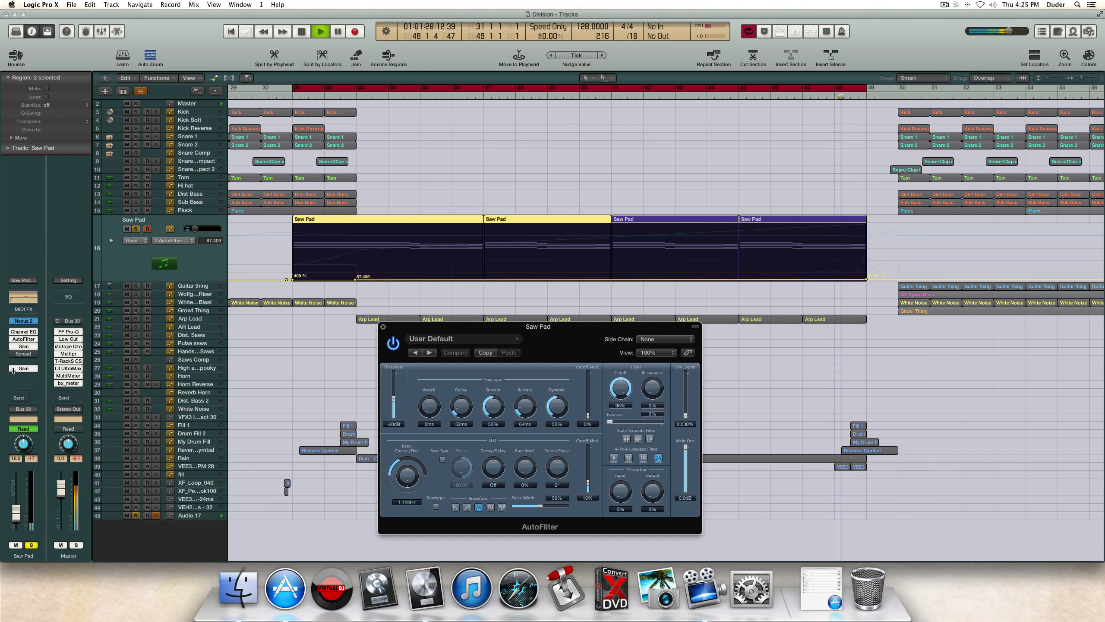
pyautogui.press('space')
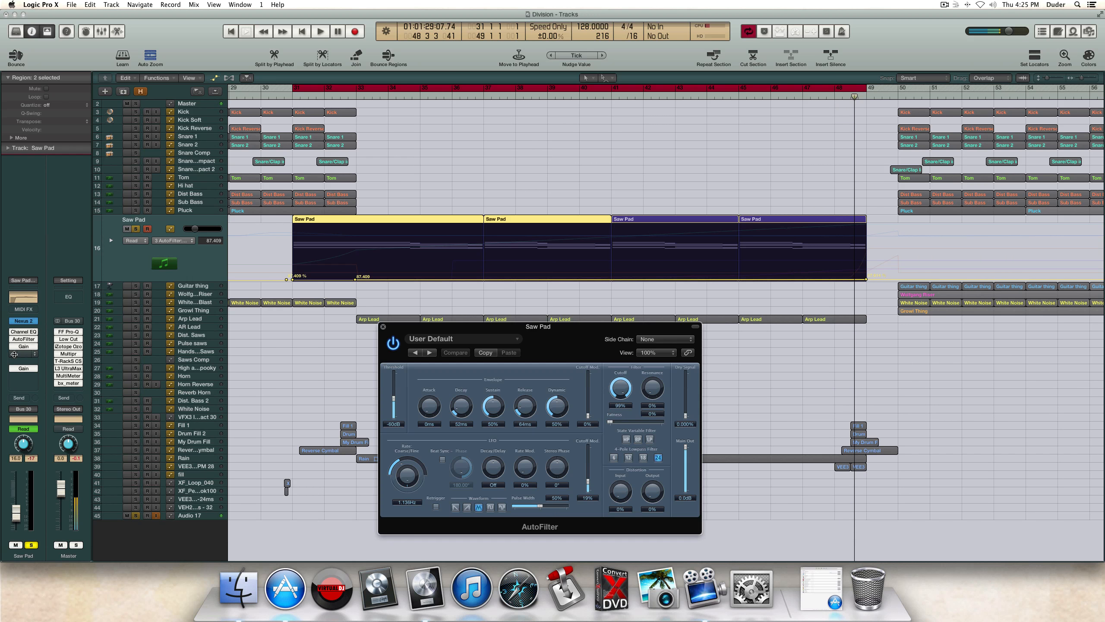
# Step: Open the Saw Pad's Stereo Spread effect and close the AutoFilter window
pyautogui.click(24, 353)
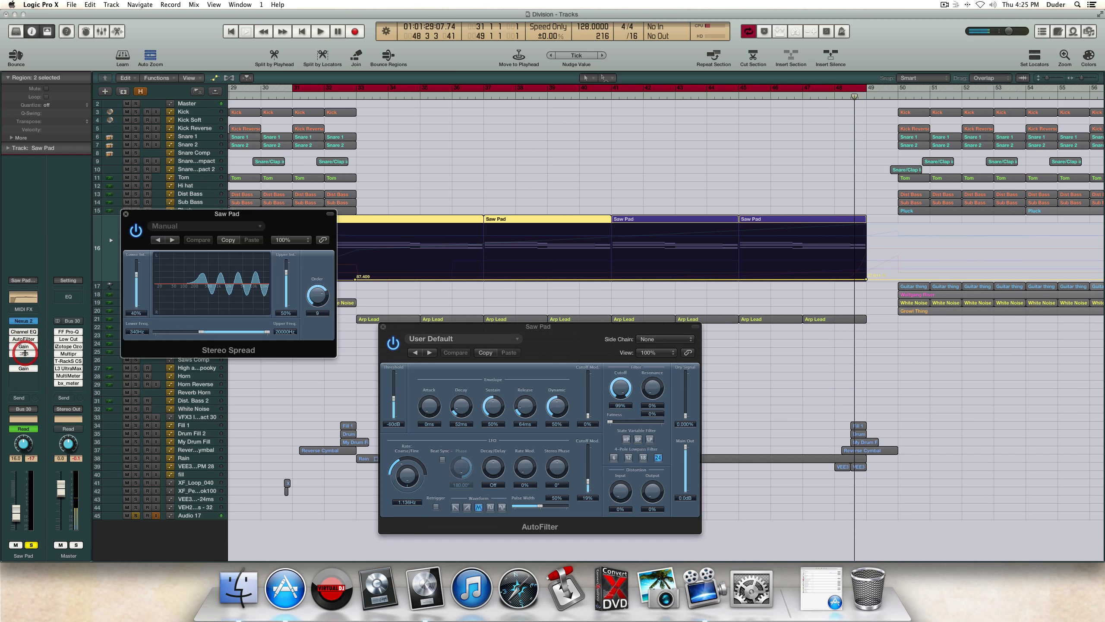
pyautogui.click(387, 326)
pyautogui.click(384, 327)
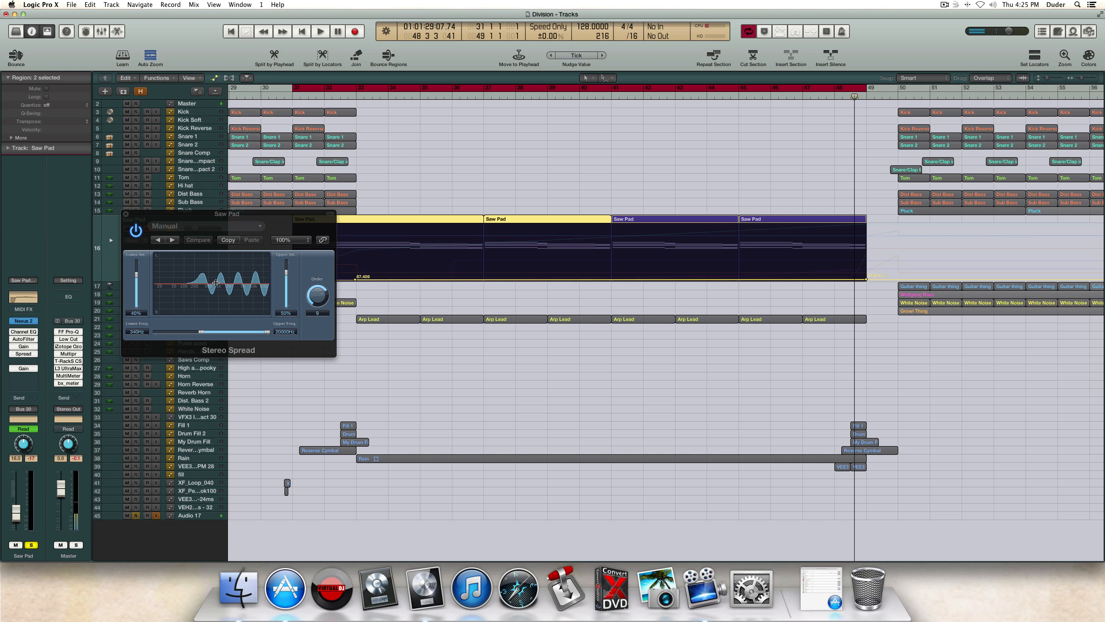
# Step: Play the Saw Pad while switching Stereo Spread off and on to compare, and close the effect window with it active
pyautogui.press('space')
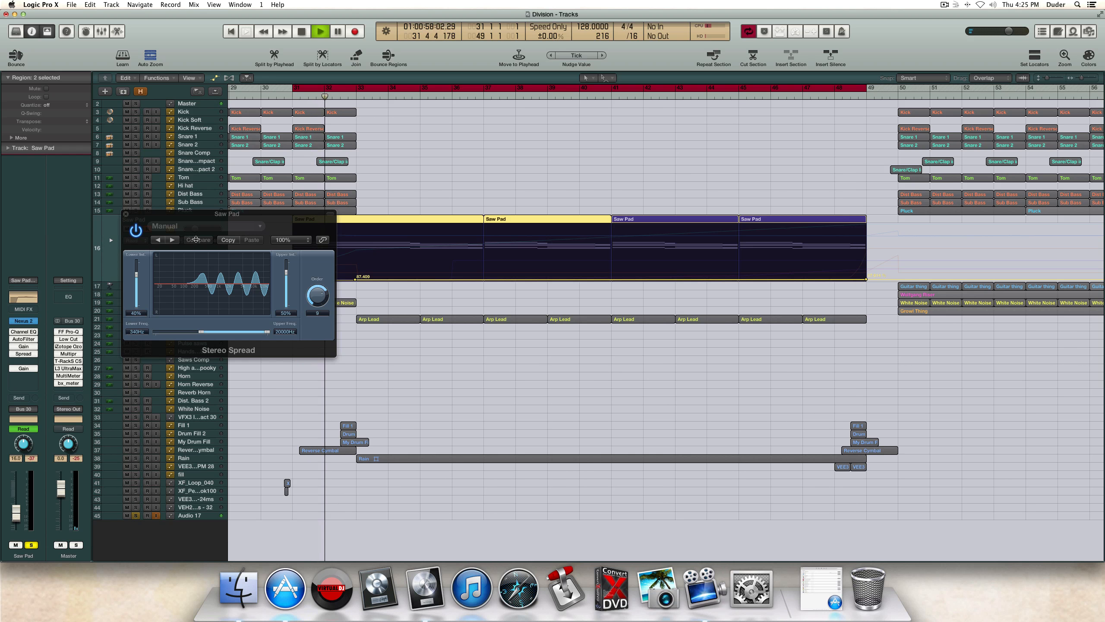
pyautogui.click(135, 230)
pyautogui.click(136, 230)
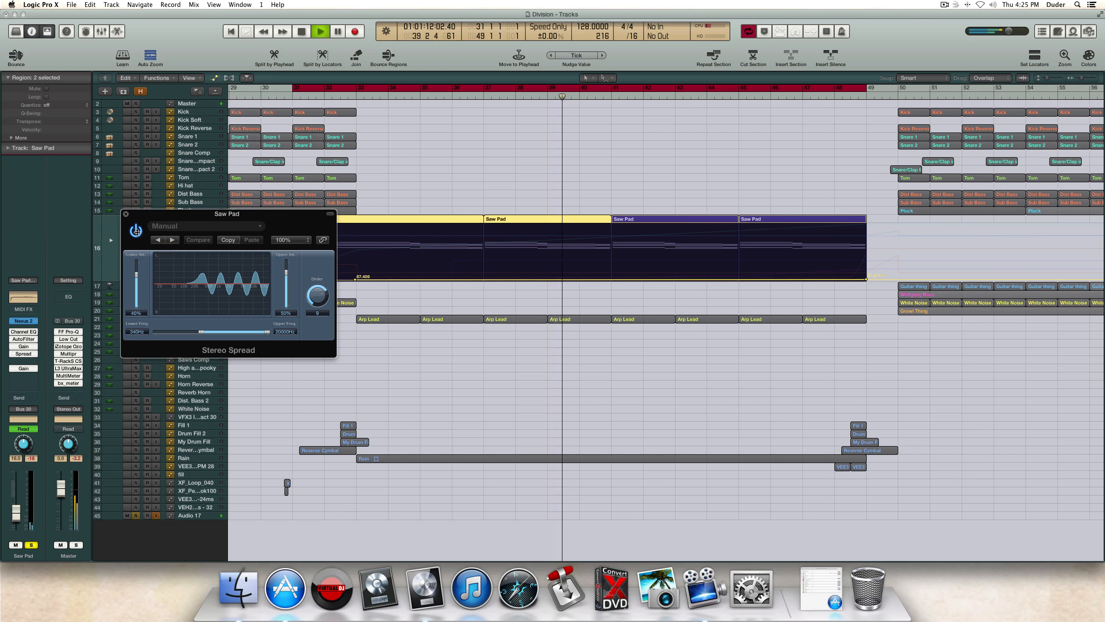
pyautogui.click(136, 231)
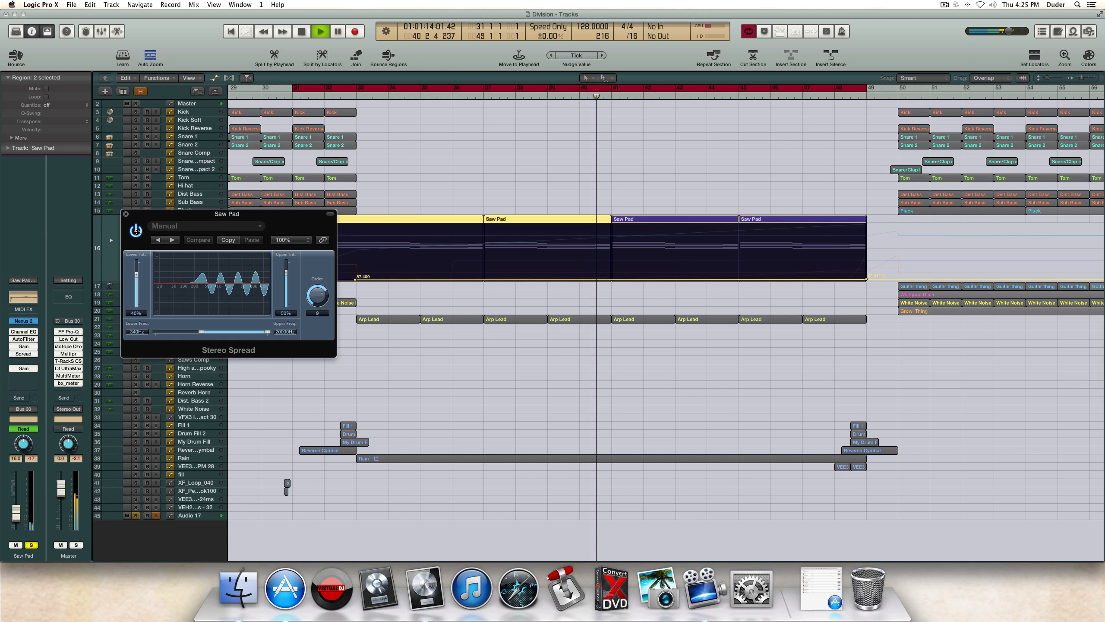
pyautogui.click(136, 230)
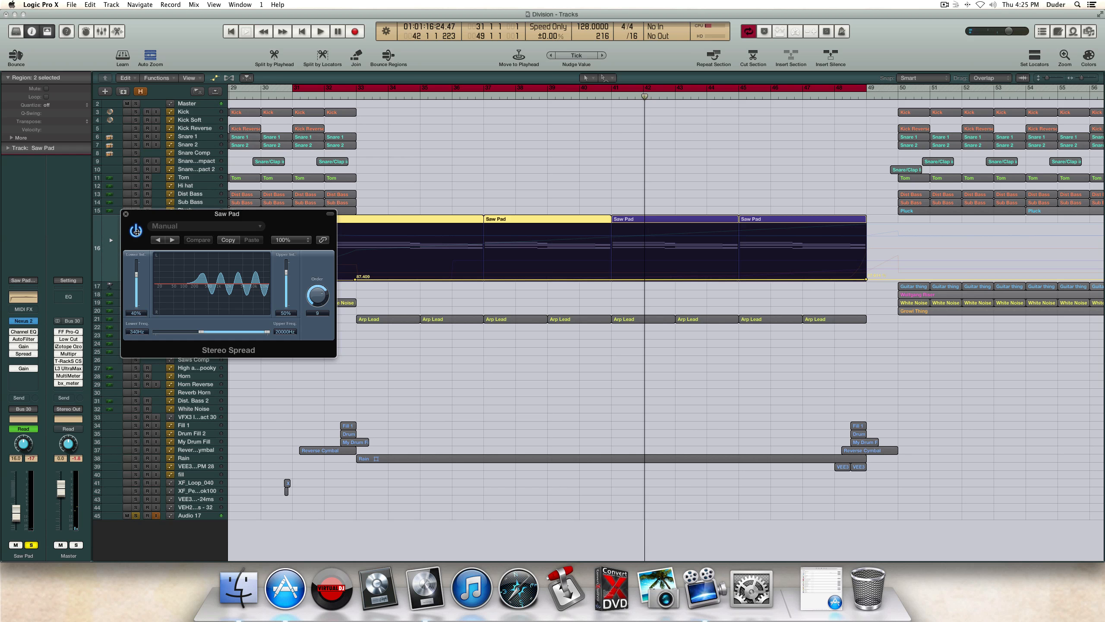
pyautogui.click(134, 230)
pyautogui.click(127, 214)
# Step: Switch the Saw Pad lane to the Channel EQ Low Cut Frequency automation
pyautogui.click(174, 239)
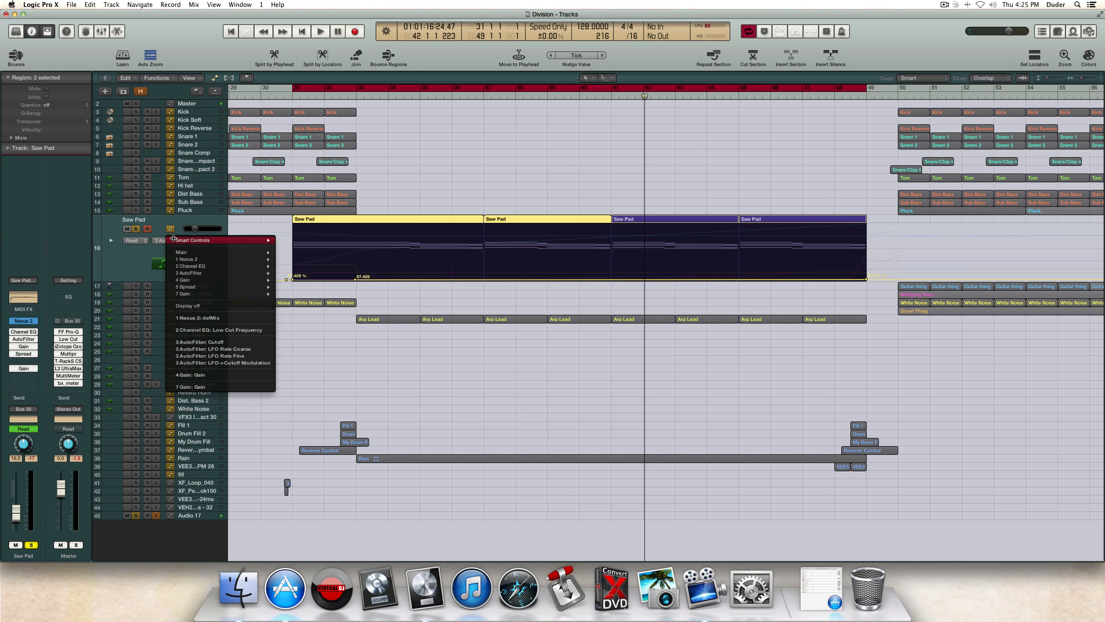
pyautogui.moveTo(173, 240)
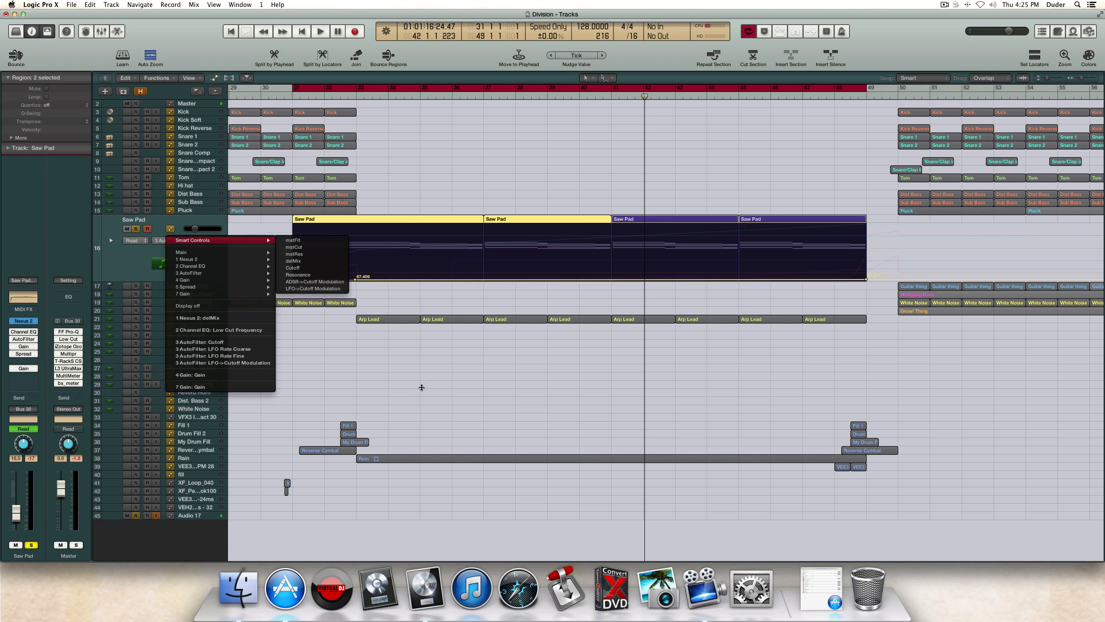
pyautogui.click(251, 330)
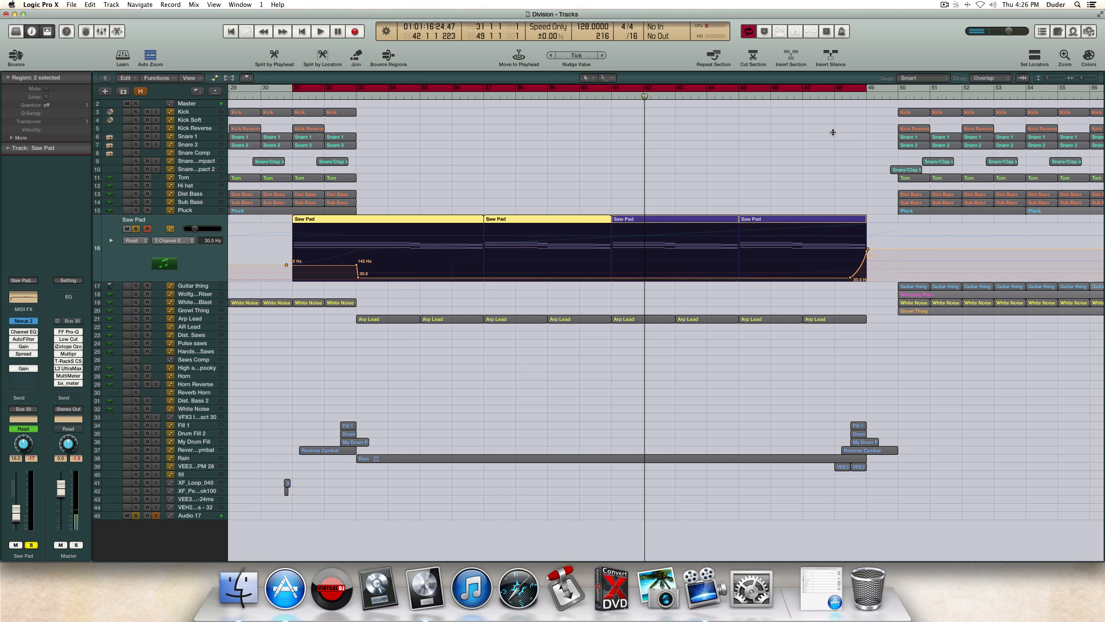
# Step: Extend the end of the cycle range to bar 50 and play the final bars of the Saw Pad
pyautogui.press('space')
pyautogui.click(737, 97)
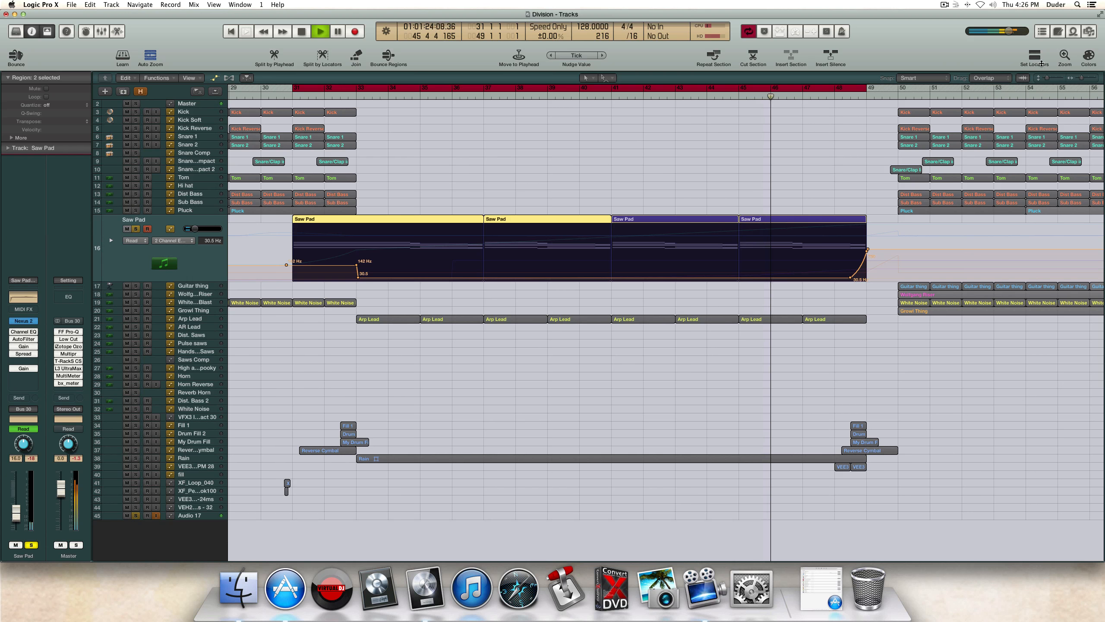
pyautogui.moveTo(866, 89); pyautogui.dragTo(898, 91)
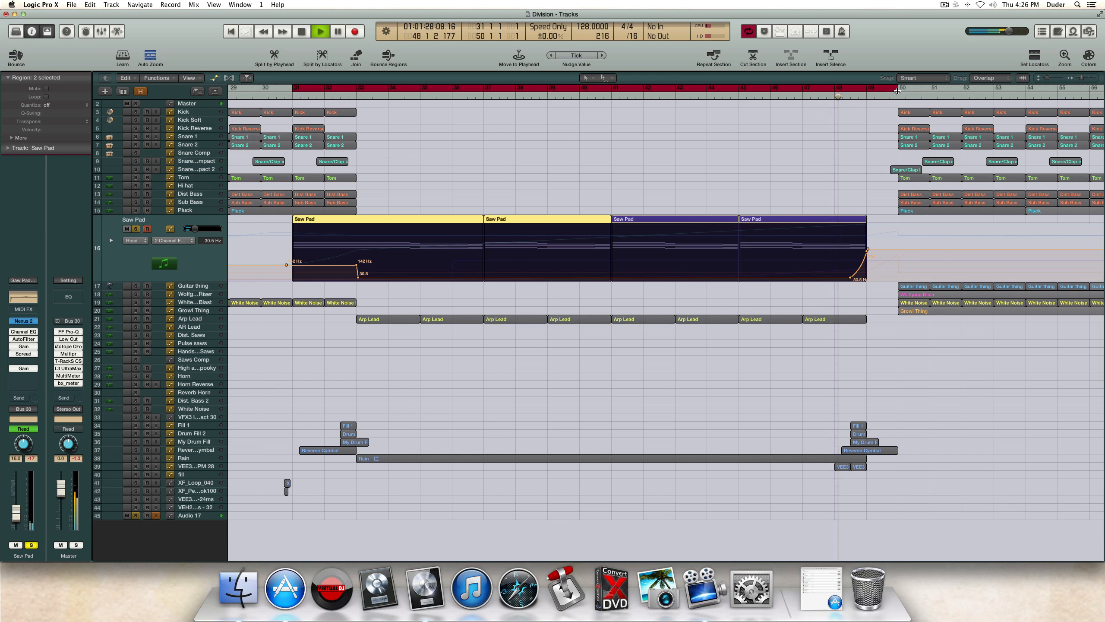
pyautogui.press('space')
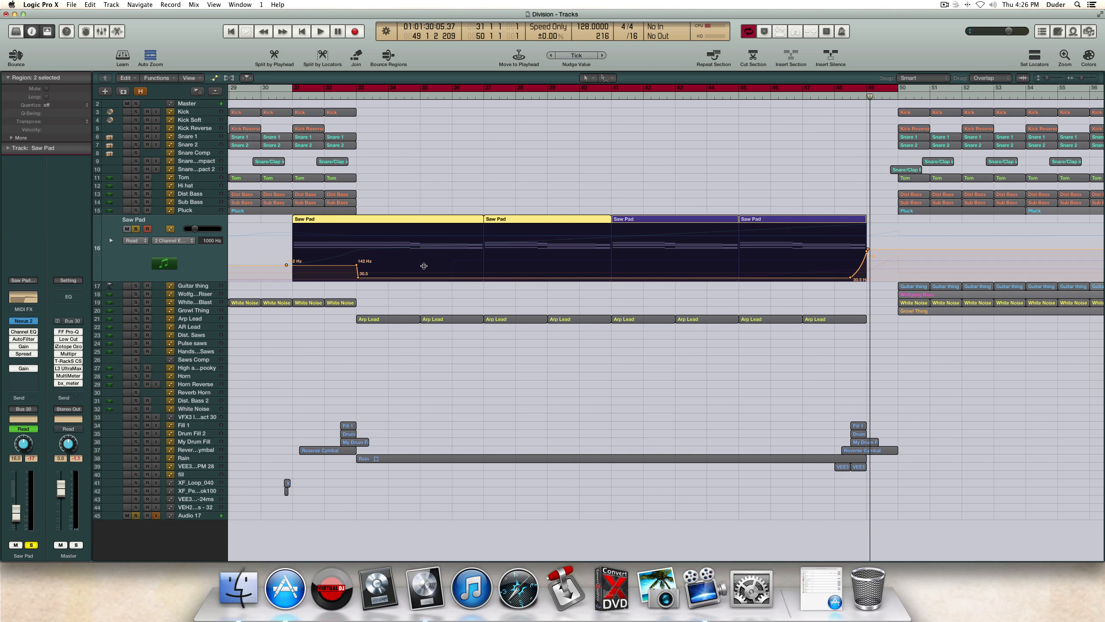
# Step: Solo the Arp Lead in place of the Saw Pad and play it with the cycle range starting at bar 33
pyautogui.click(160, 237)
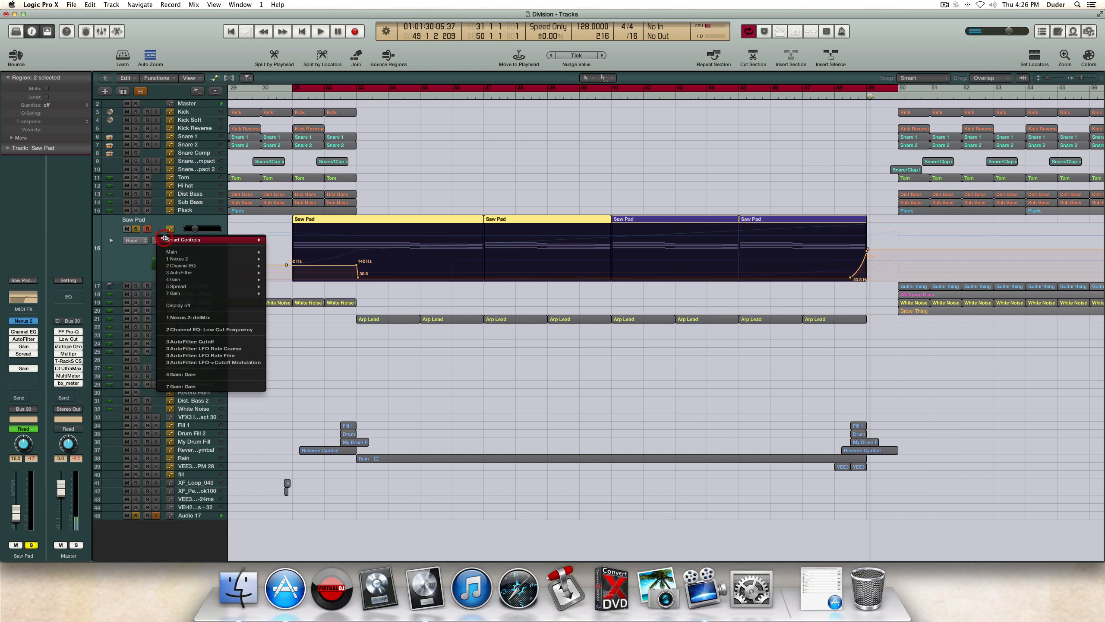
pyautogui.click(217, 317)
pyautogui.click(201, 317)
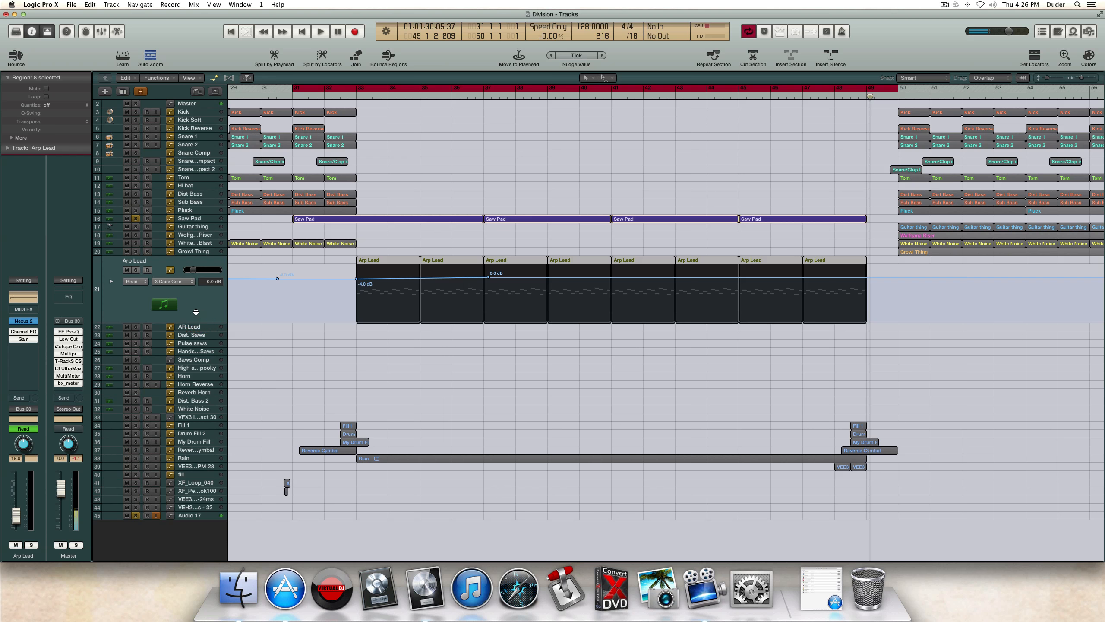
pyautogui.click(136, 218)
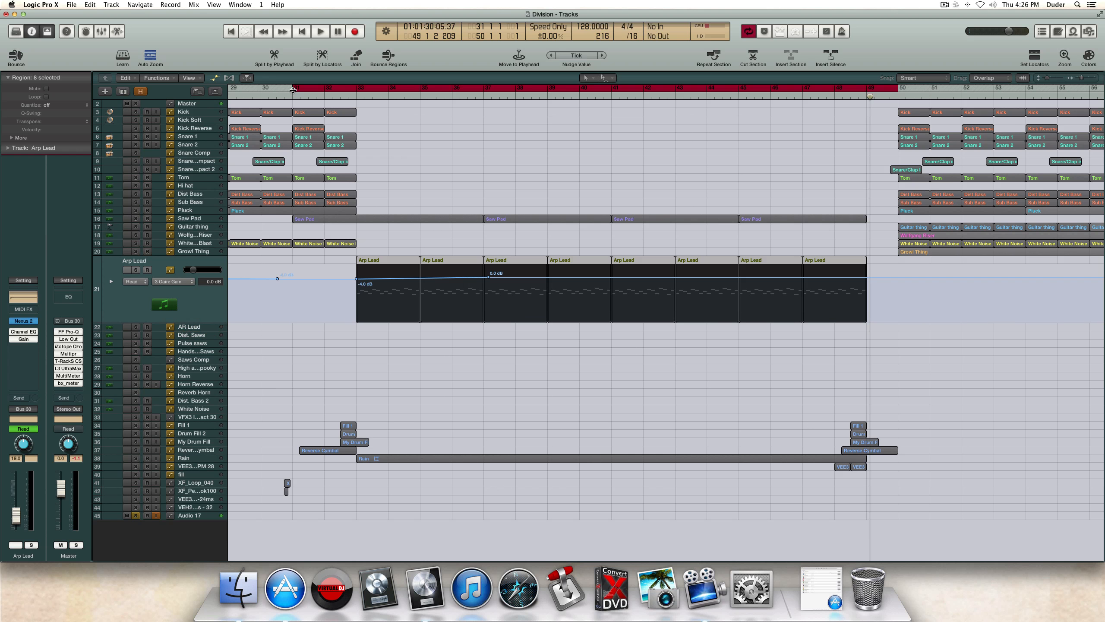
pyautogui.moveTo(293, 89); pyautogui.dragTo(356, 88)
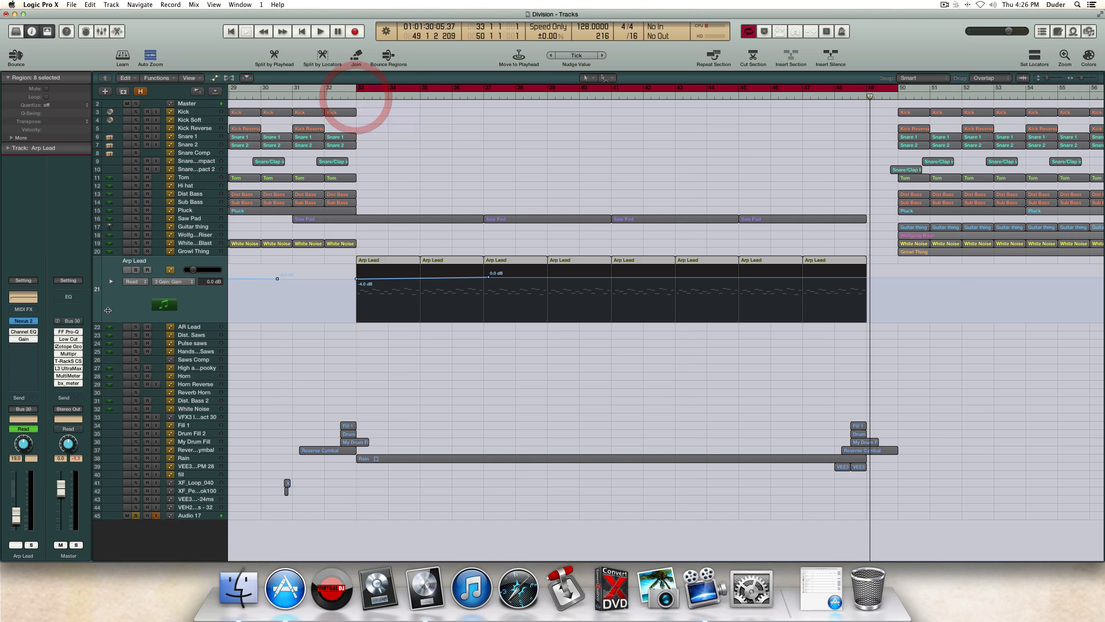
pyautogui.click(137, 270)
pyautogui.press('space')
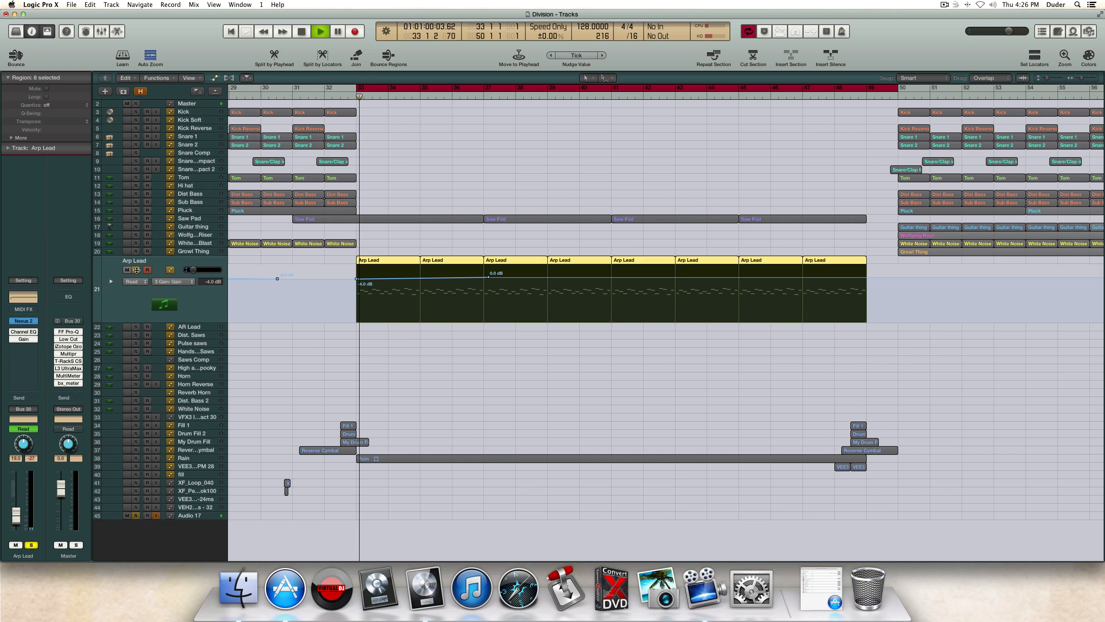
# Step: Open the Arp Lead's Nexus 2 instrument, view its preset library, and close the plug-in window
pyautogui.click(23, 320)
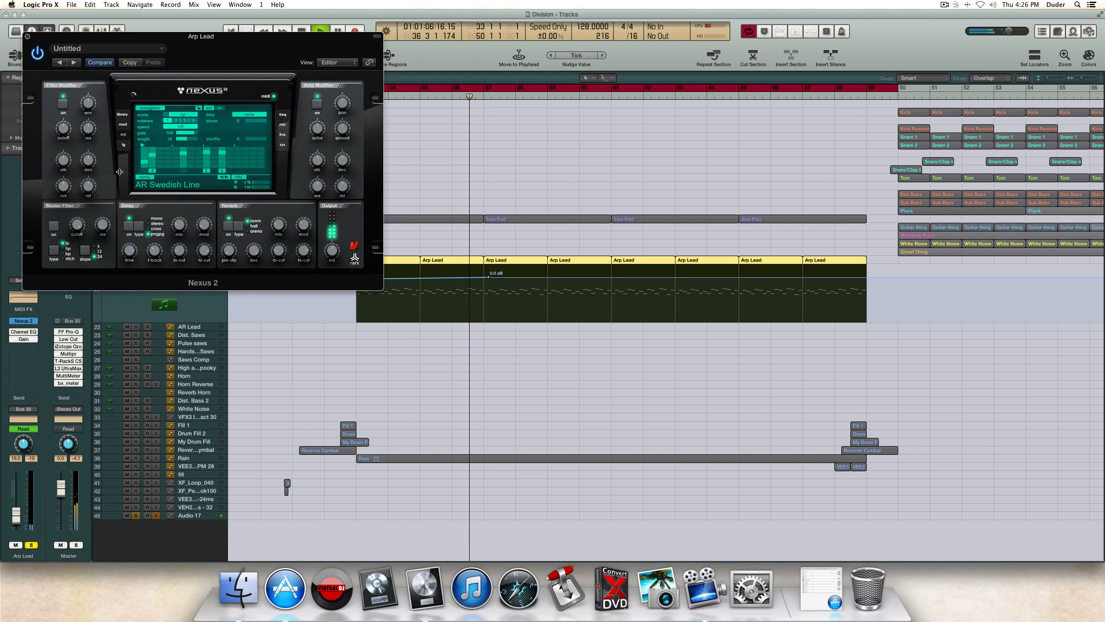
pyautogui.click(122, 114)
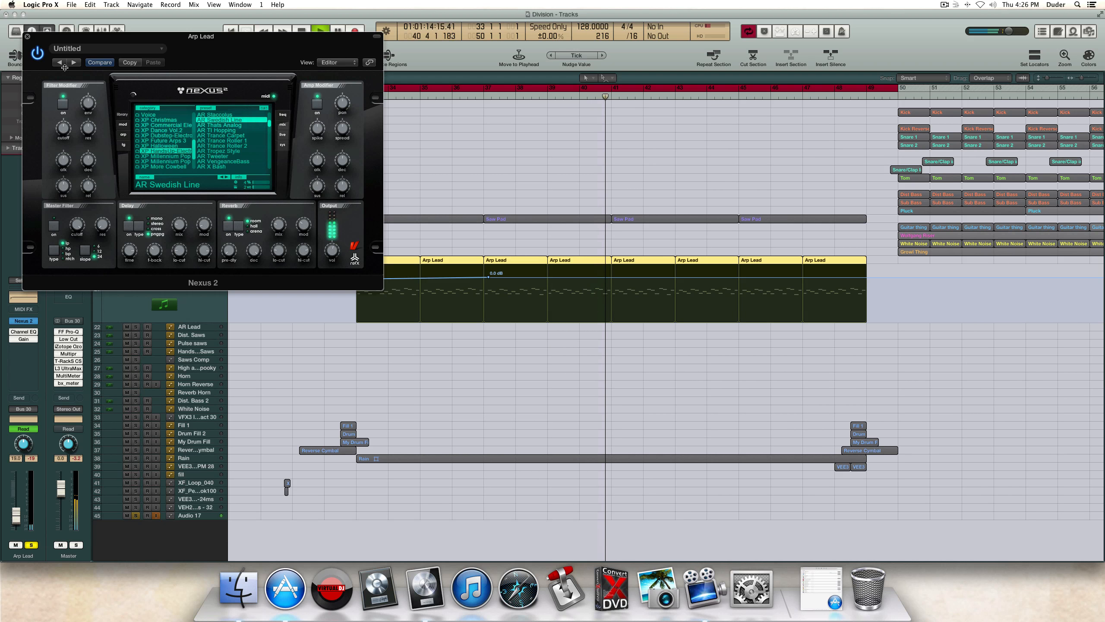
pyautogui.click(27, 37)
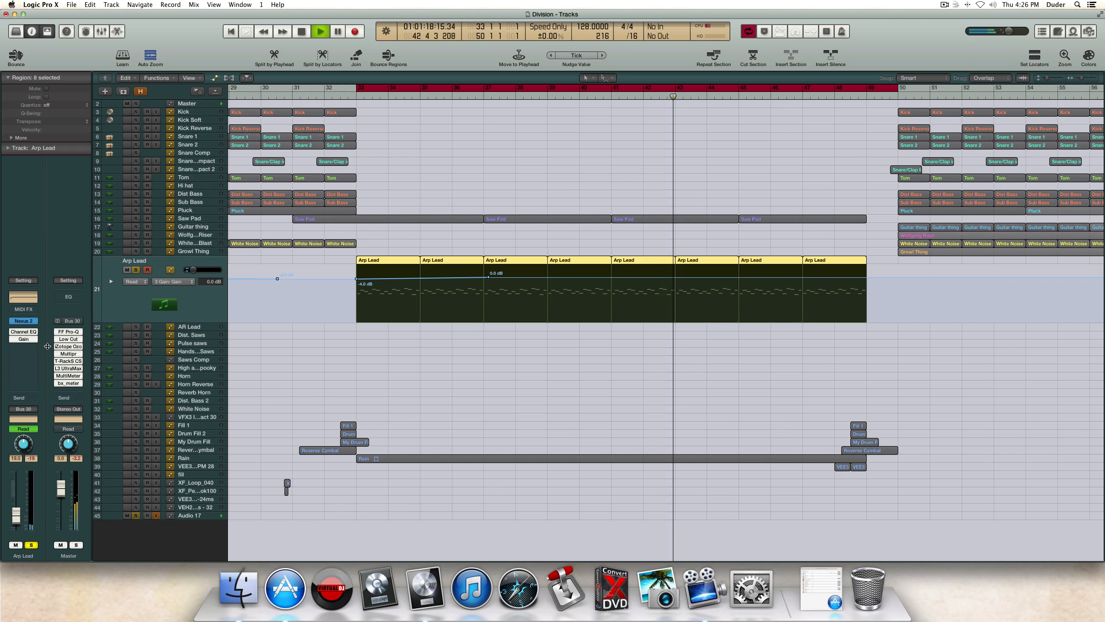
# Step: Open the Arp Lead's Channel EQ, turn its Analyzer off, and close it with playback stopped
pyautogui.click(23, 331)
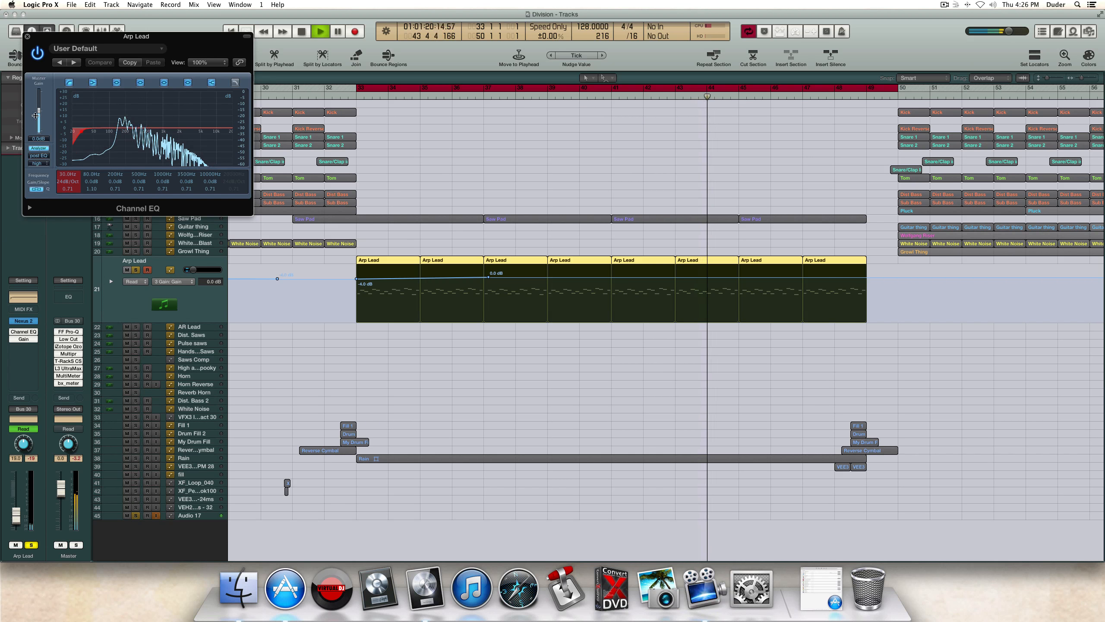
pyautogui.click(38, 147)
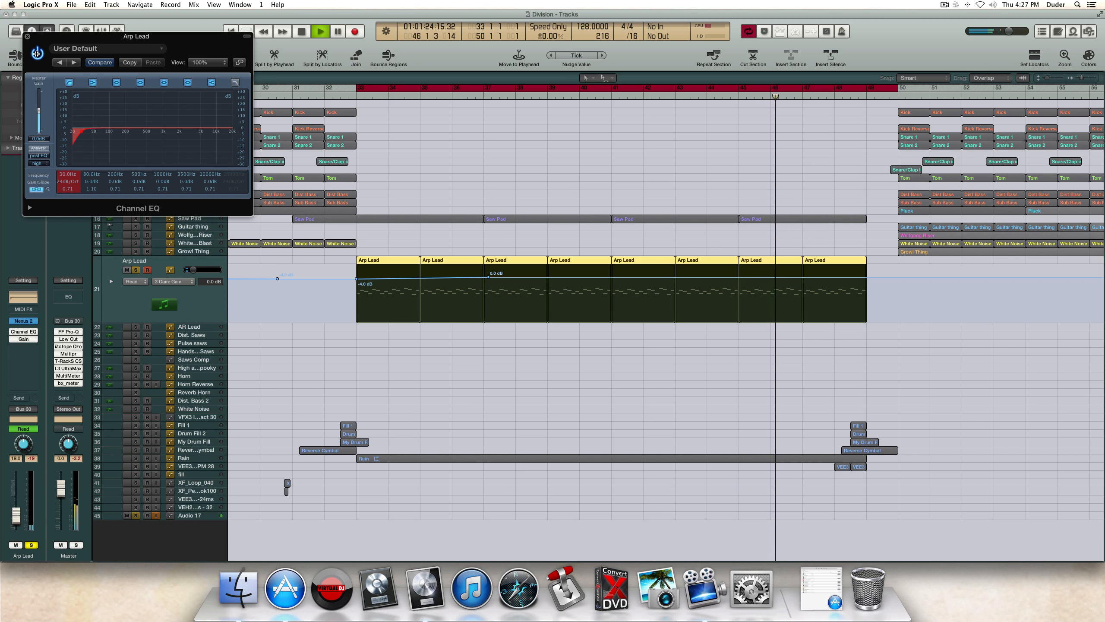
pyautogui.press('space')
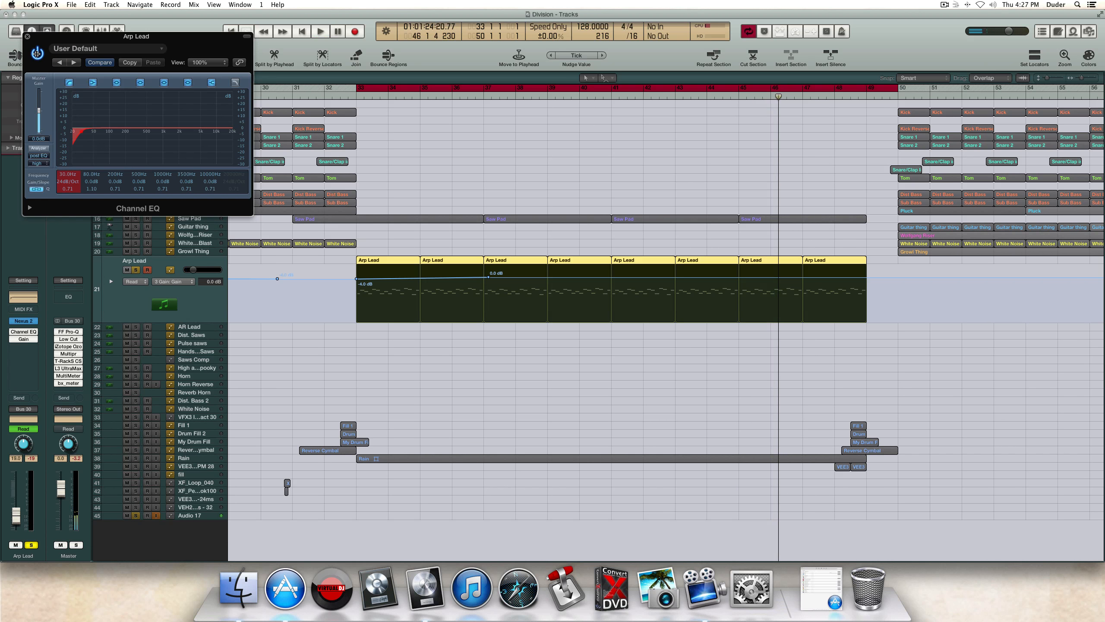
pyautogui.click(28, 38)
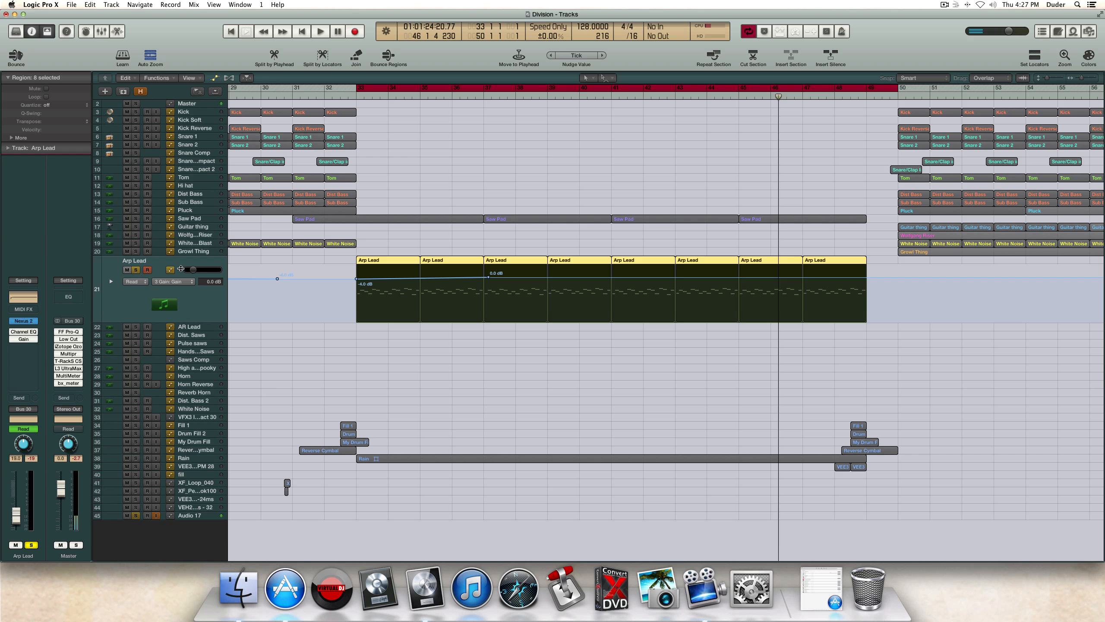
# Step: Solo the Saw Pad together with the Arp Lead and play both from a cycle start at bar 31
pyautogui.click(136, 217)
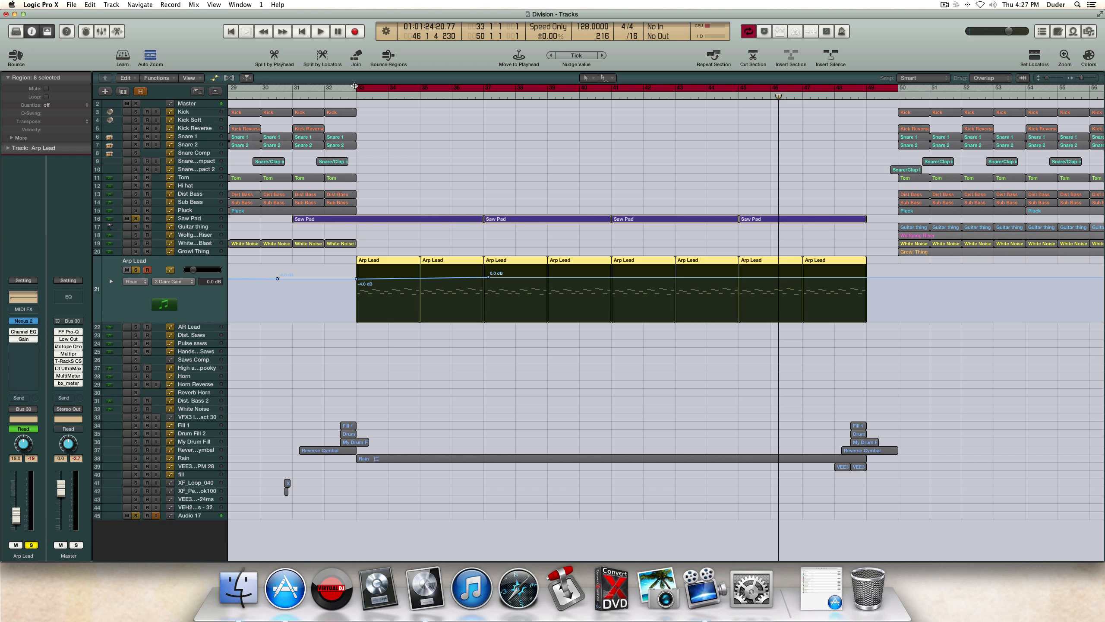
pyautogui.moveTo(354, 86); pyautogui.dragTo(293, 88)
pyautogui.doubleClick(293, 96)
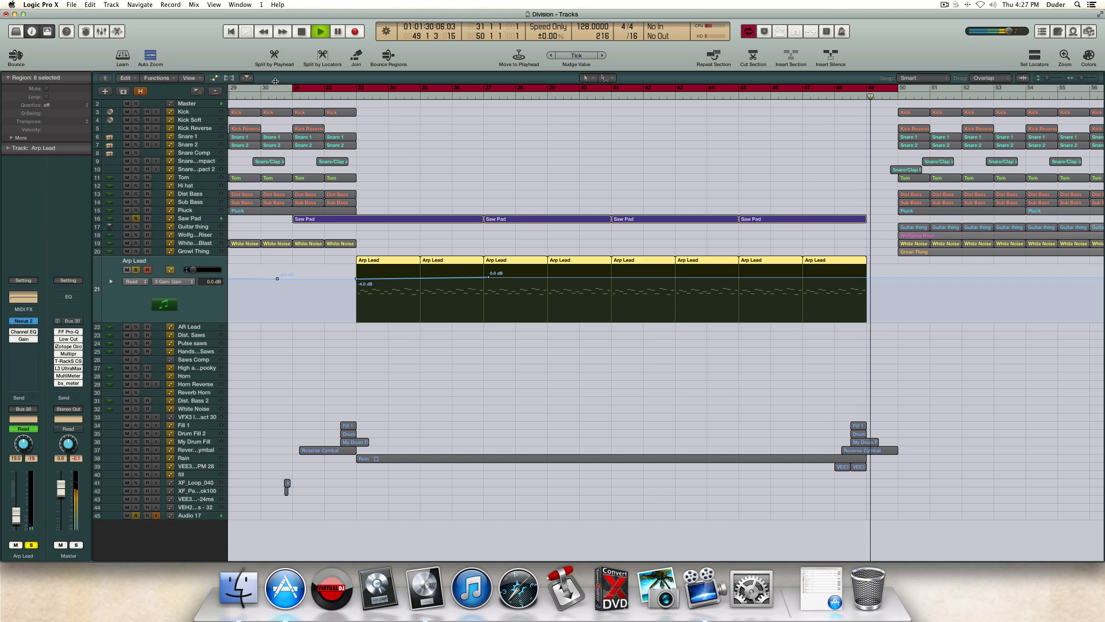
pyautogui.press('space')
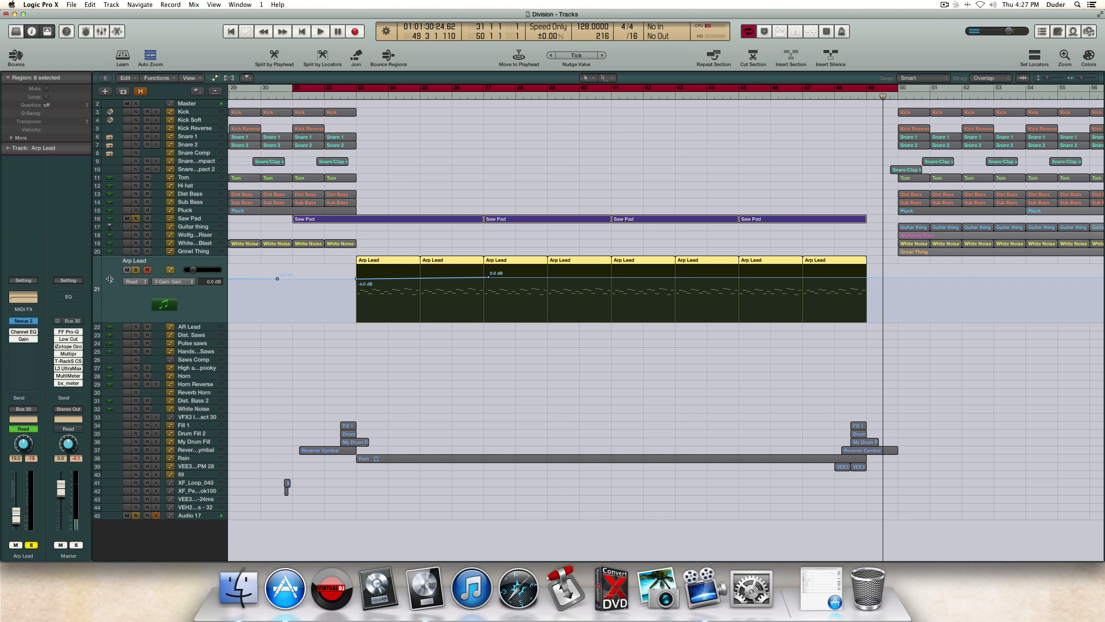
# Step: Solo only the Rain track in place of the two synths and play its opening with the cycle starting at bar 33
pyautogui.click(127, 218)
pyautogui.click(126, 269)
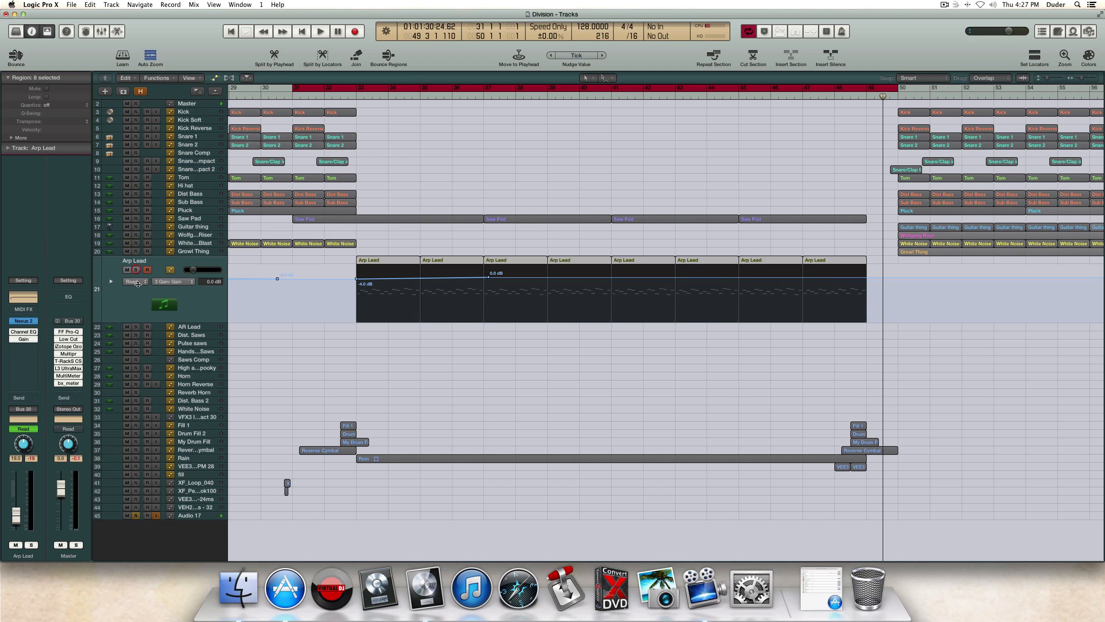
pyautogui.click(190, 460)
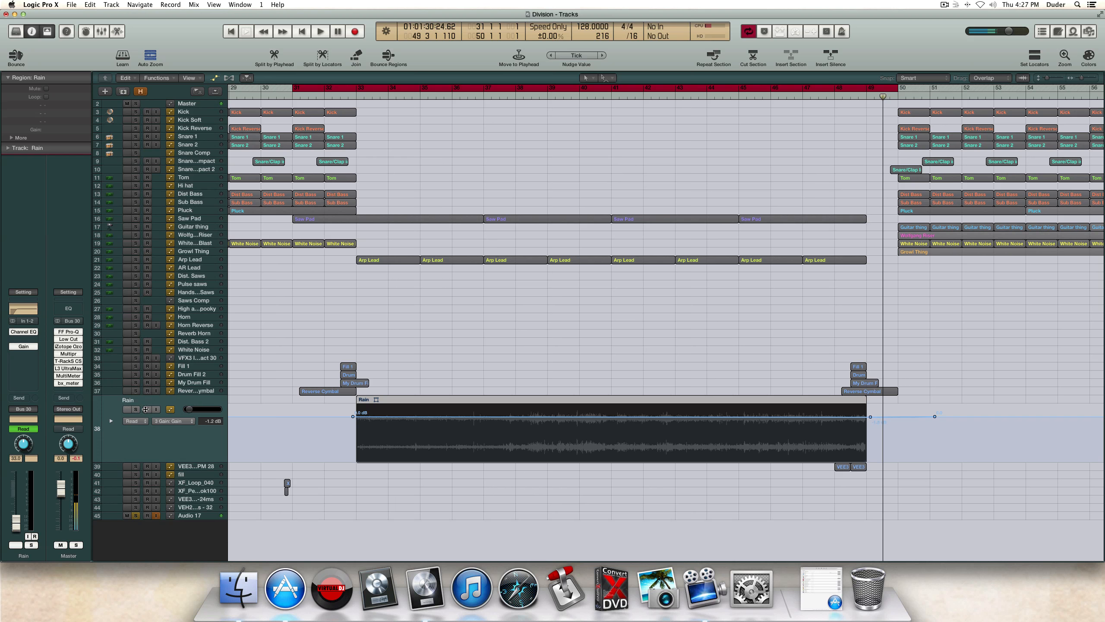
pyautogui.click(135, 409)
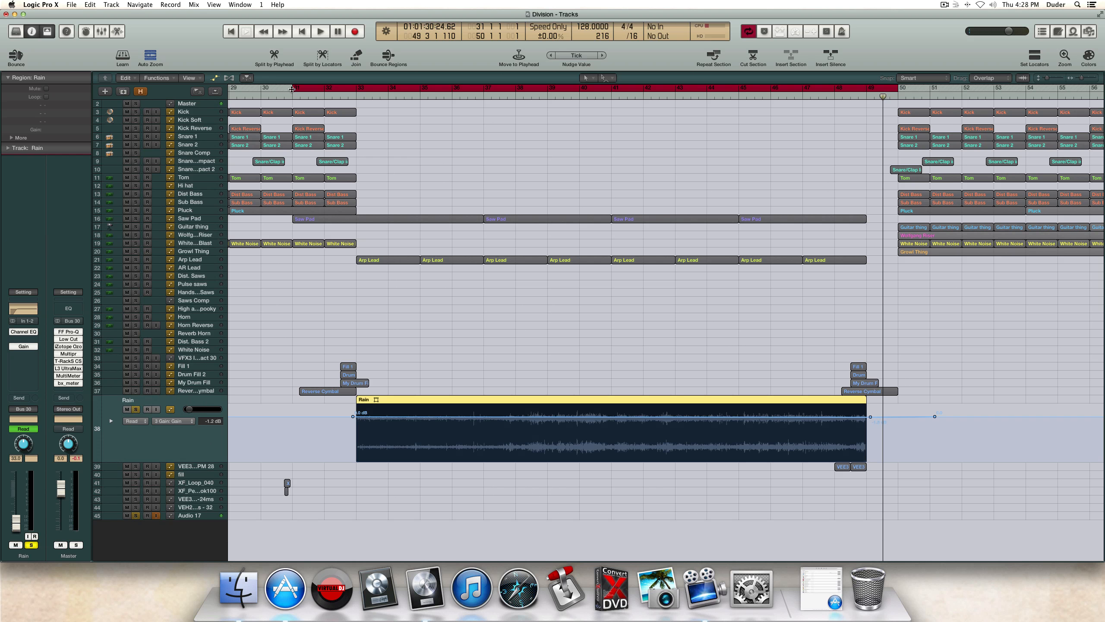
pyautogui.moveTo(292, 89); pyautogui.dragTo(364, 87)
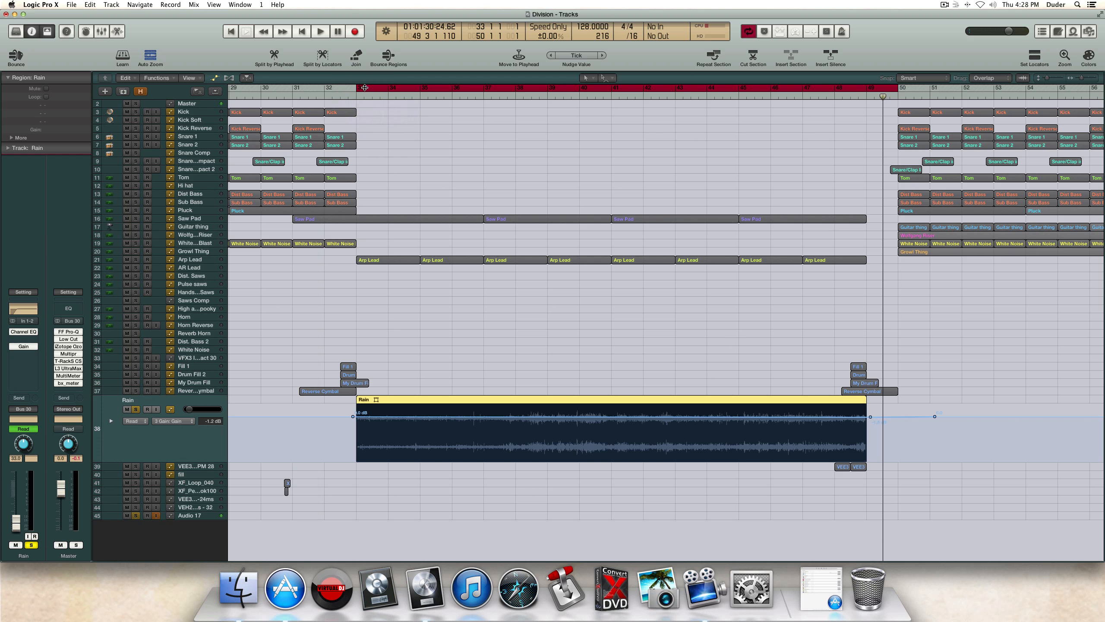
pyautogui.press('space')
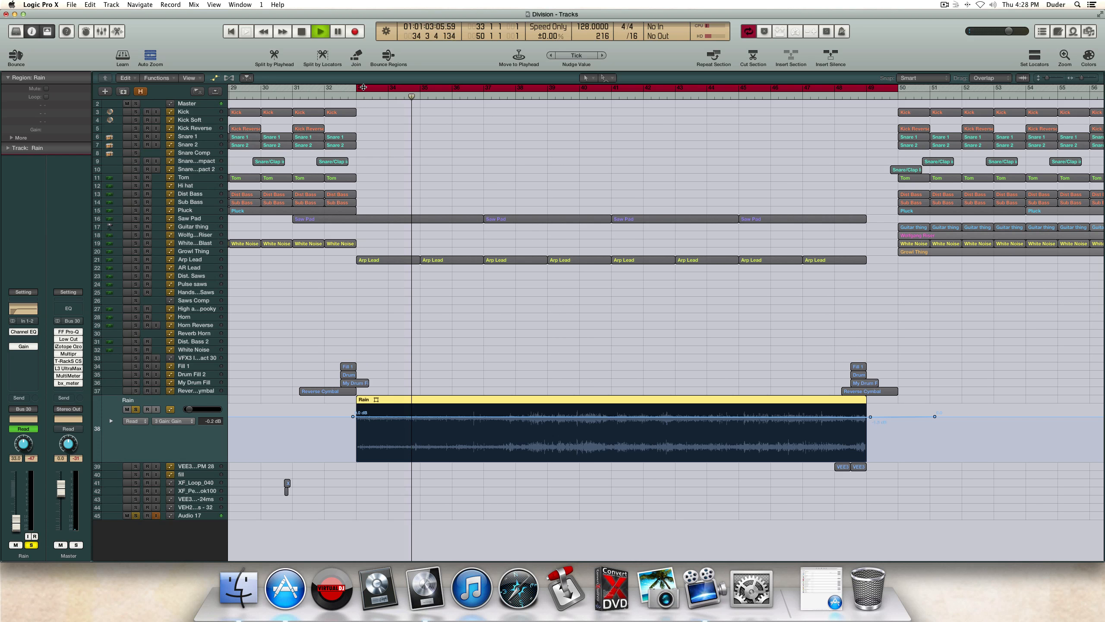
pyautogui.press('space')
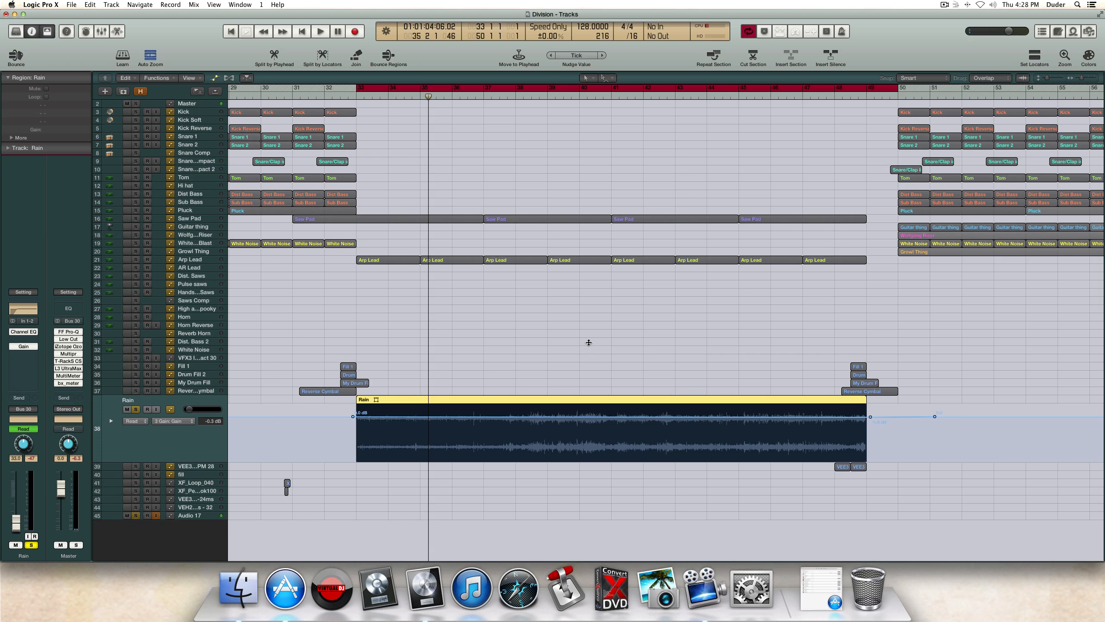
# Step: Hide the track automation and solo the VEE3 Fill 128BPM 28 track in place of Rain
pyautogui.press('a')
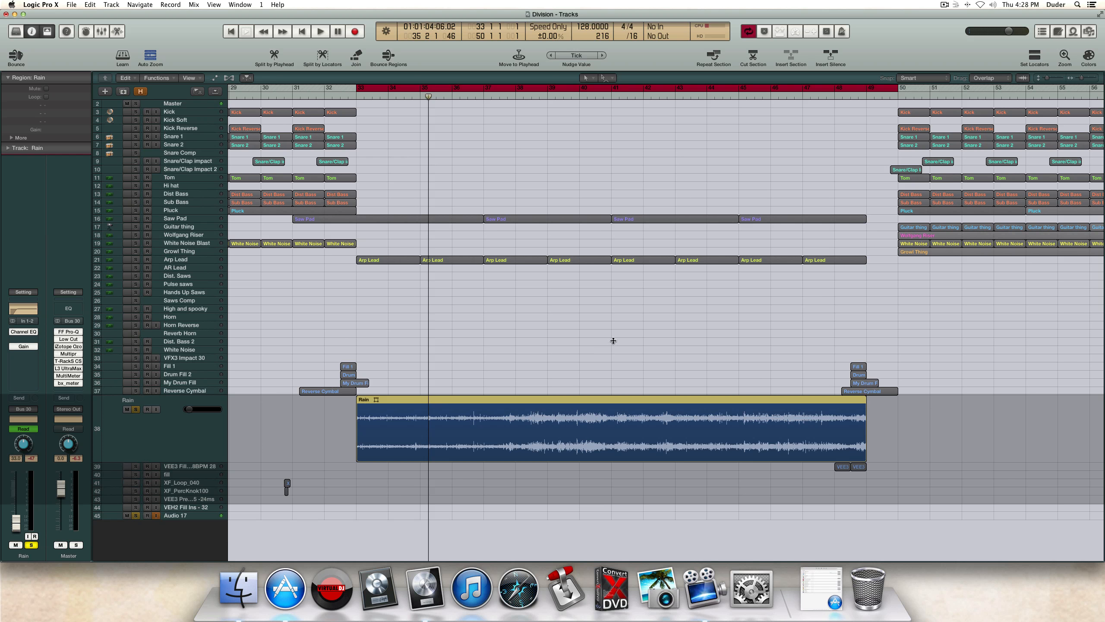
pyautogui.click(203, 471)
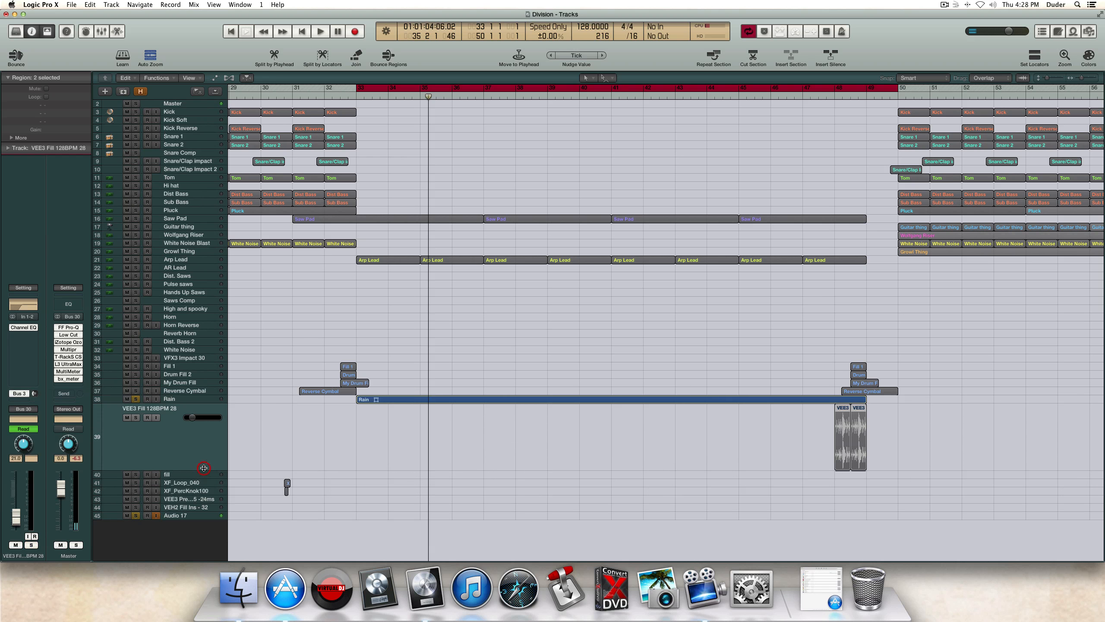
pyautogui.click(128, 417)
pyautogui.click(135, 418)
pyautogui.click(137, 400)
pyautogui.hscroll(5, 761, 379)
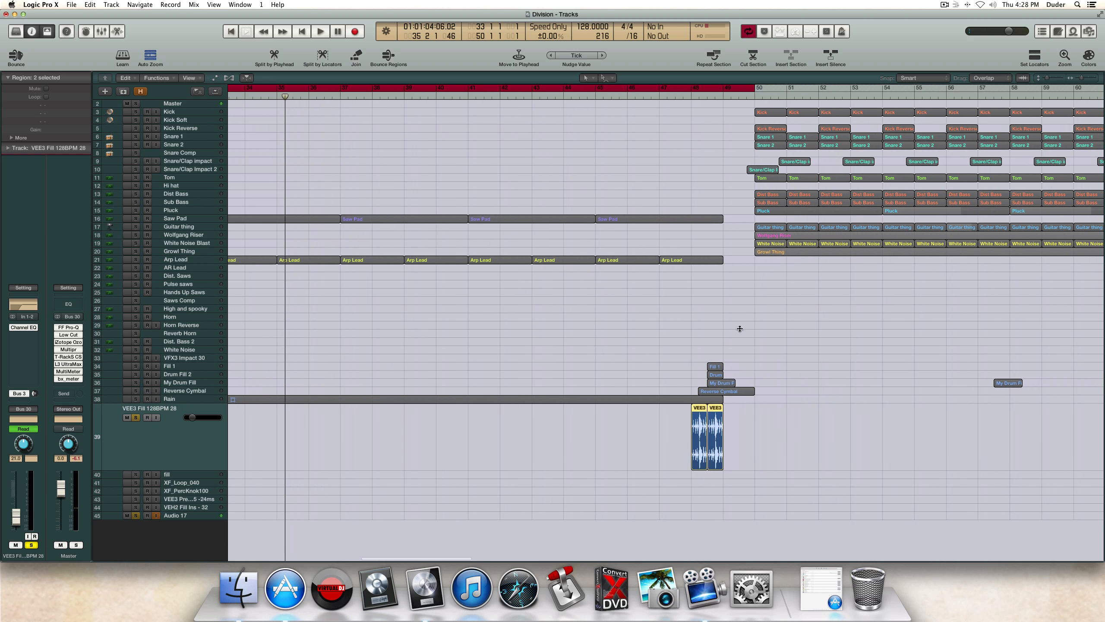
# Step: Set the cycle range from bar 48 to just past bar 49 and play the VEE3 fill
pyautogui.moveTo(669, 90); pyautogui.dragTo(700, 92)
pyautogui.click(683, 90)
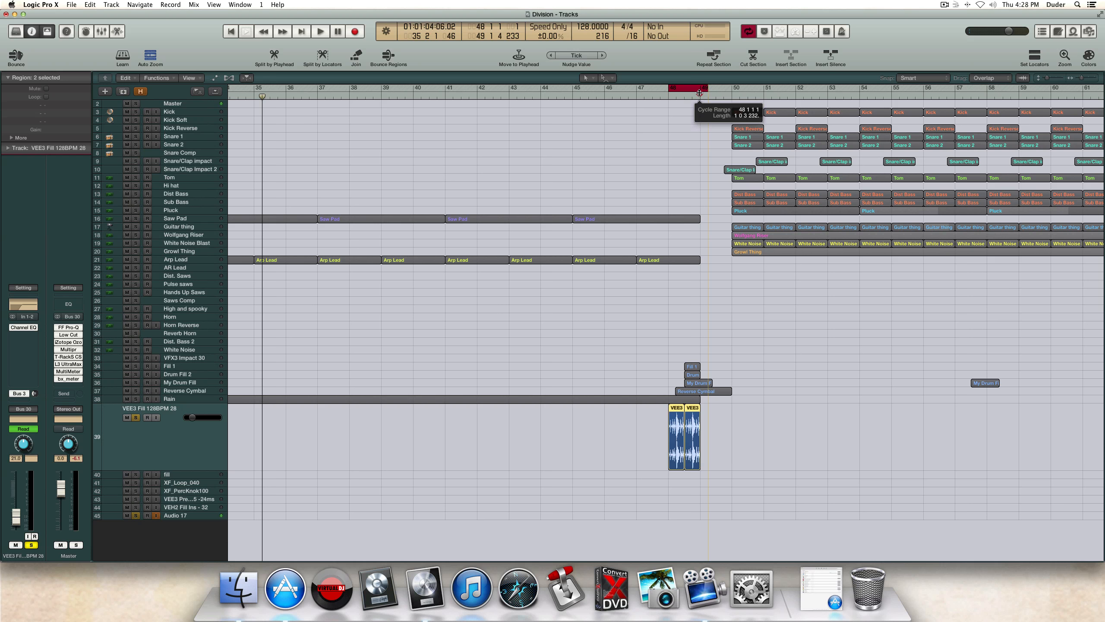
pyautogui.press('space')
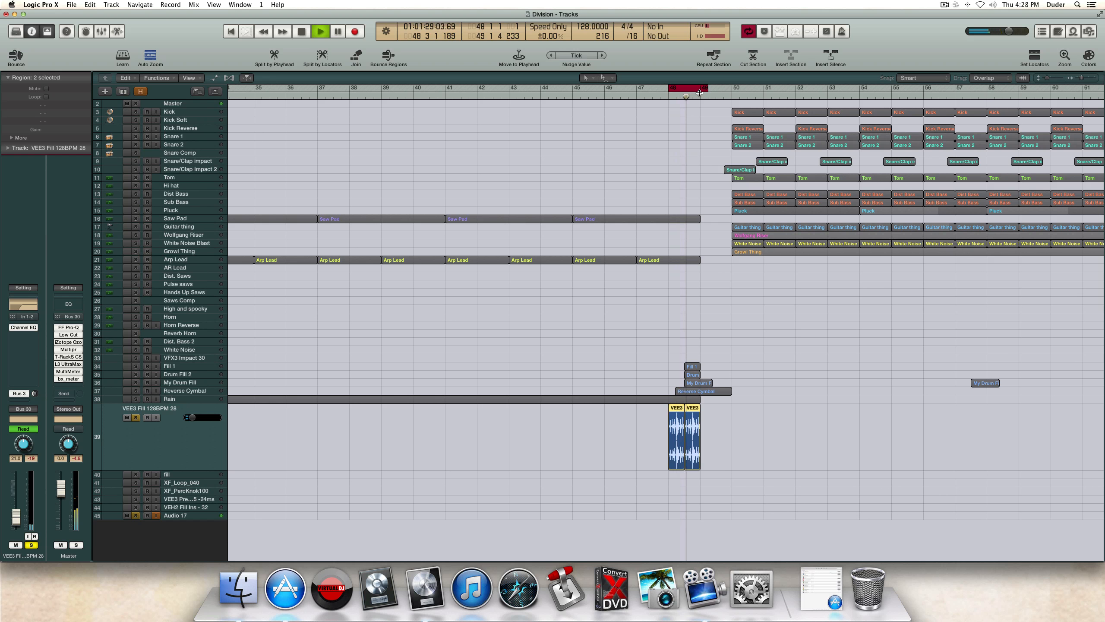
pyautogui.press('space')
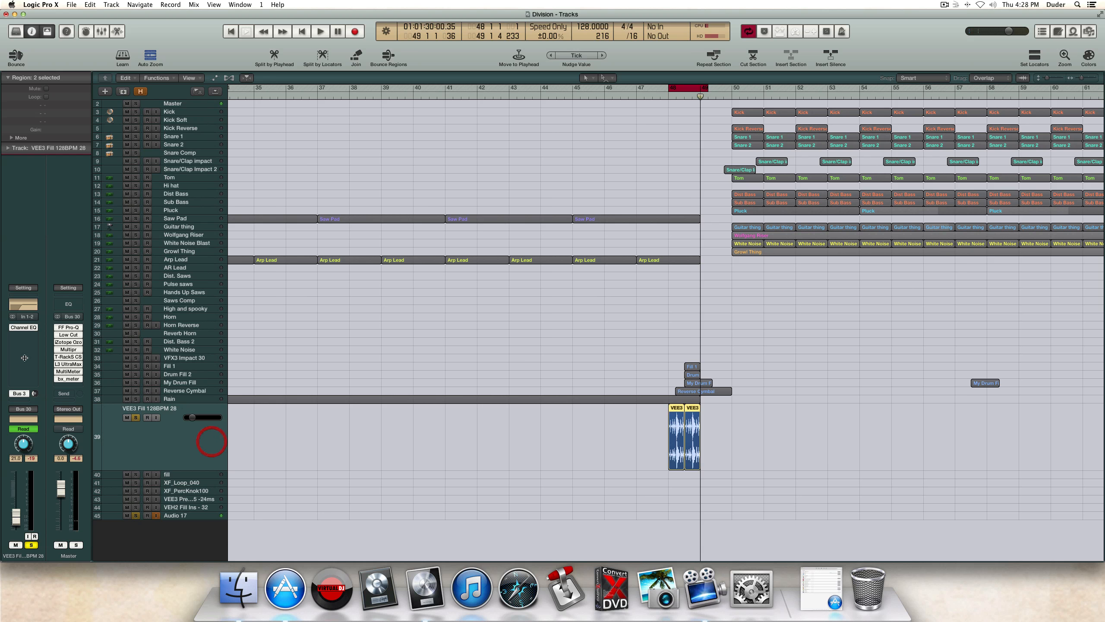
# Step: Solo Fill 1, Drum Fill 2, My Drum Fill and Reverse Cymbal alongside the VEE3 fill and play them together
pyautogui.click(22, 392)
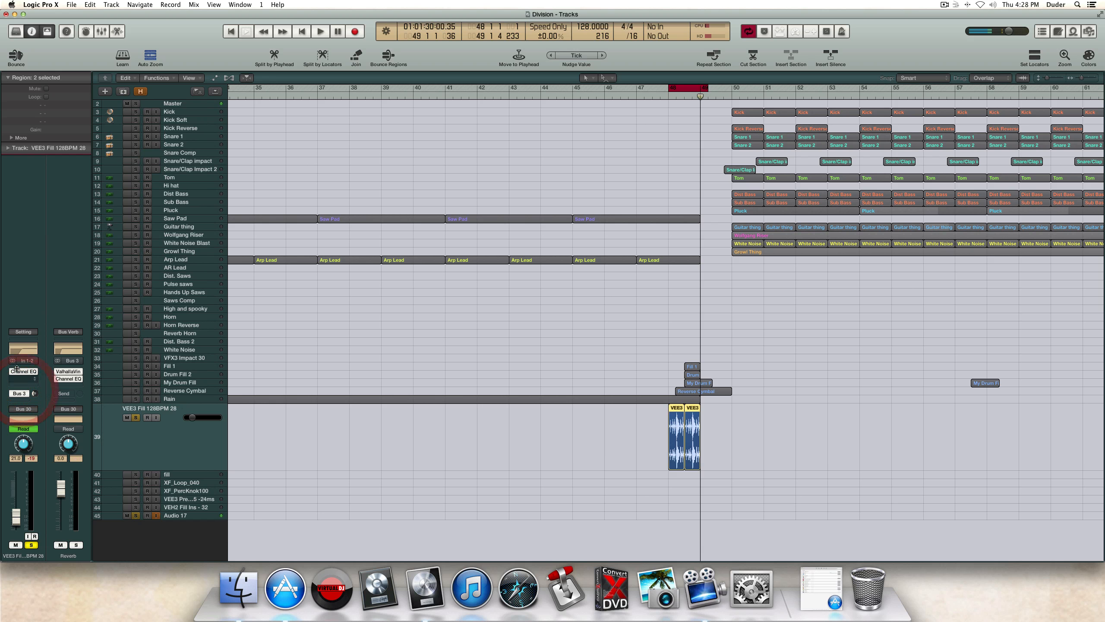
pyautogui.click(134, 415)
pyautogui.click(135, 418)
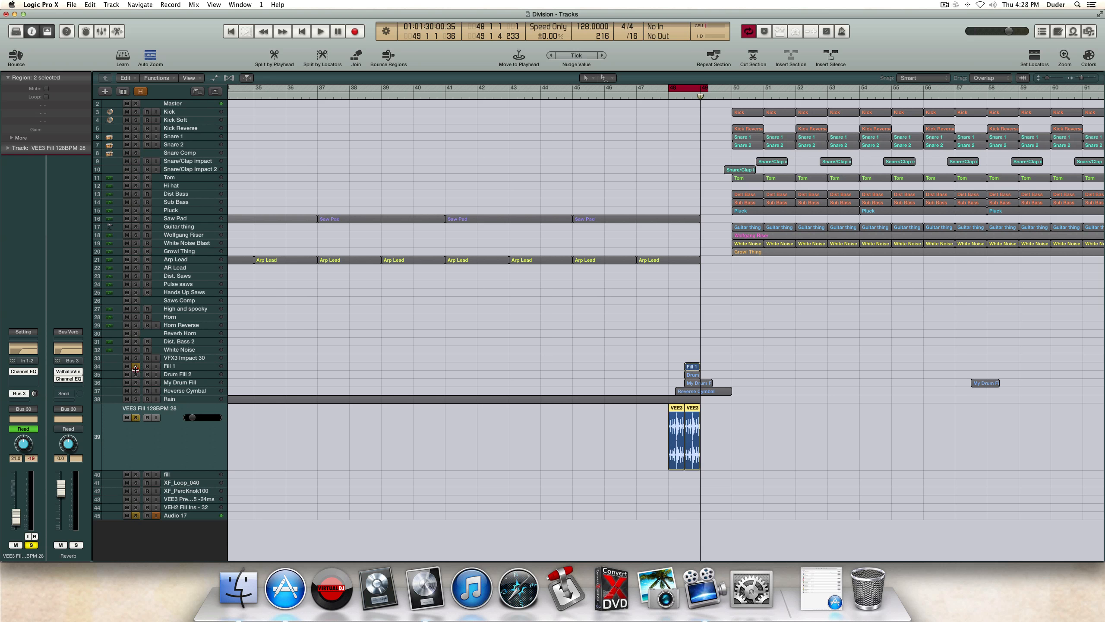
pyautogui.moveTo(135, 369); pyautogui.dragTo(136, 383)
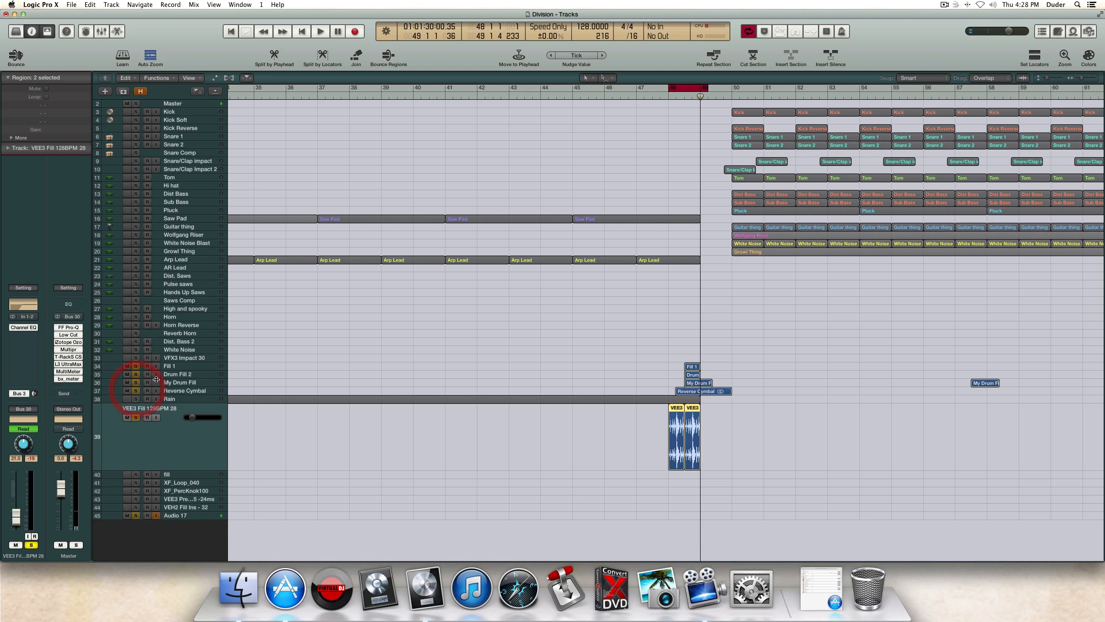
pyautogui.press('space')
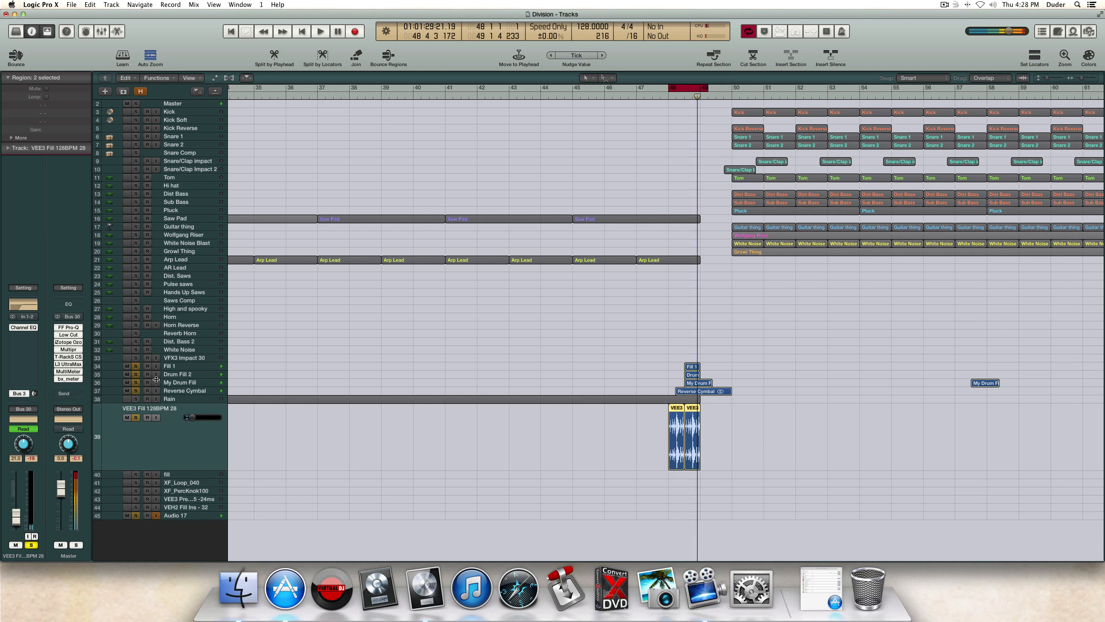
# Step: Unsolo the fill tracks from Fill 1 through the VEE3 fill and turn off cycle mode
pyautogui.moveTo(136, 366); pyautogui.dragTo(136, 417)
pyautogui.press('c')
pyautogui.moveTo(1081, 78); pyautogui.dragTo(1080, 78)
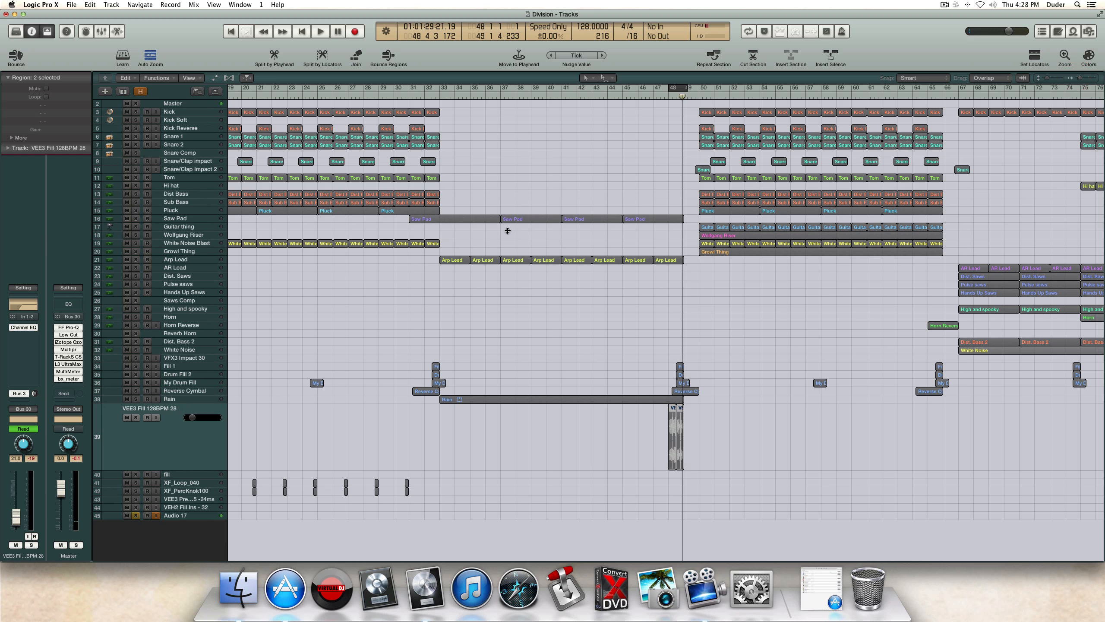
# Step: Look over the arrangement from about bar 17 past bar 105 to compare its sections
pyautogui.hscroll(10, 508, 230)
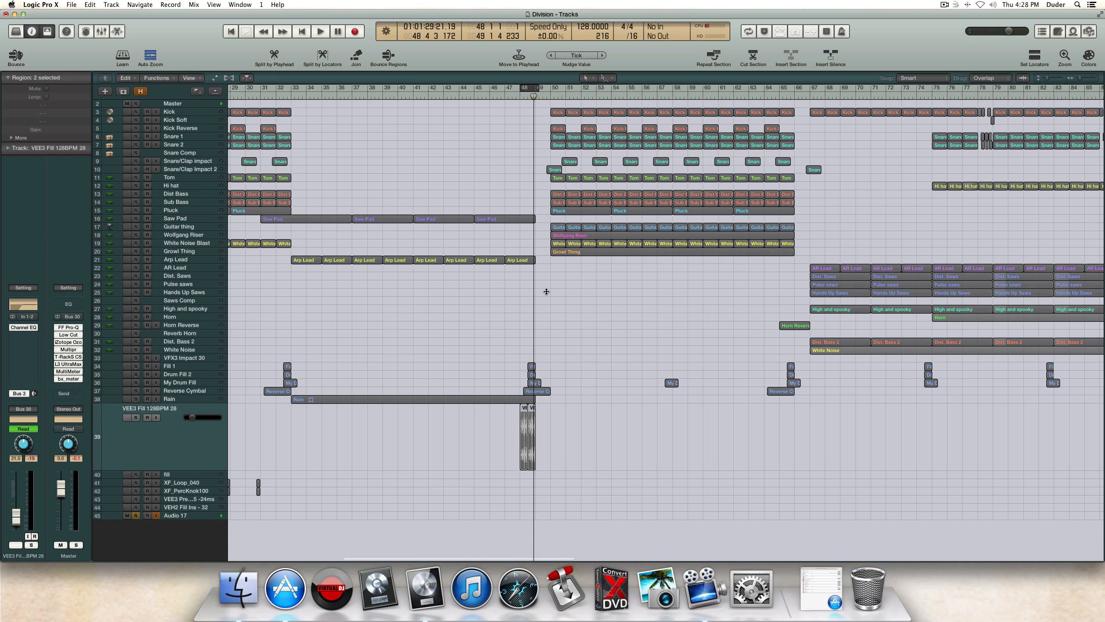
pyautogui.hscroll(4, 547, 292)
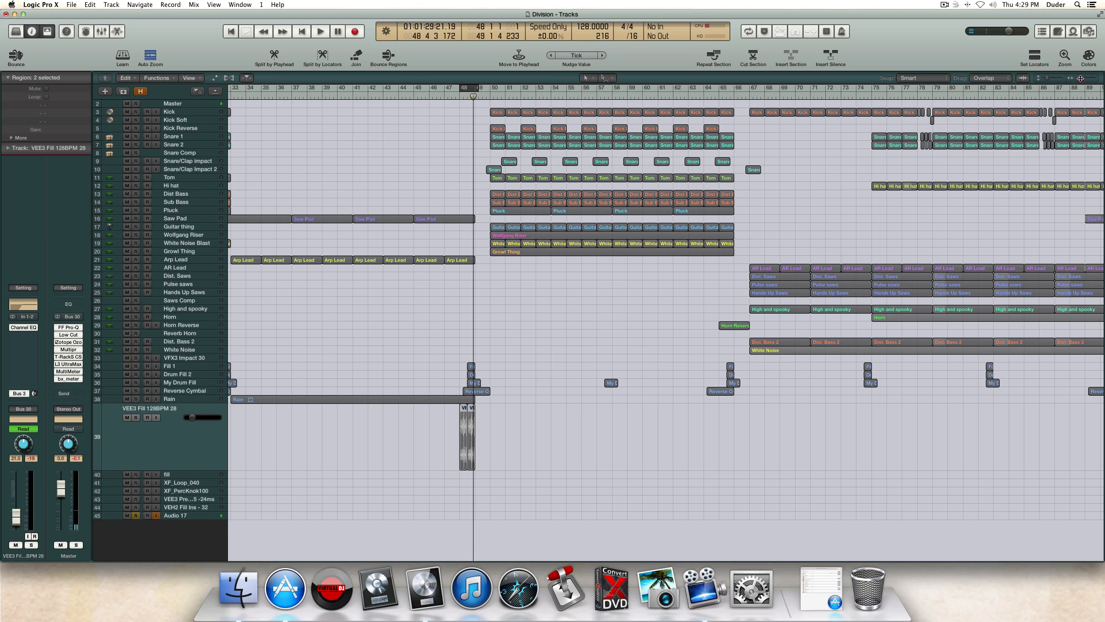
pyautogui.moveTo(1081, 79); pyautogui.dragTo(1079, 78)
pyautogui.hscroll(-15, 370, 174)
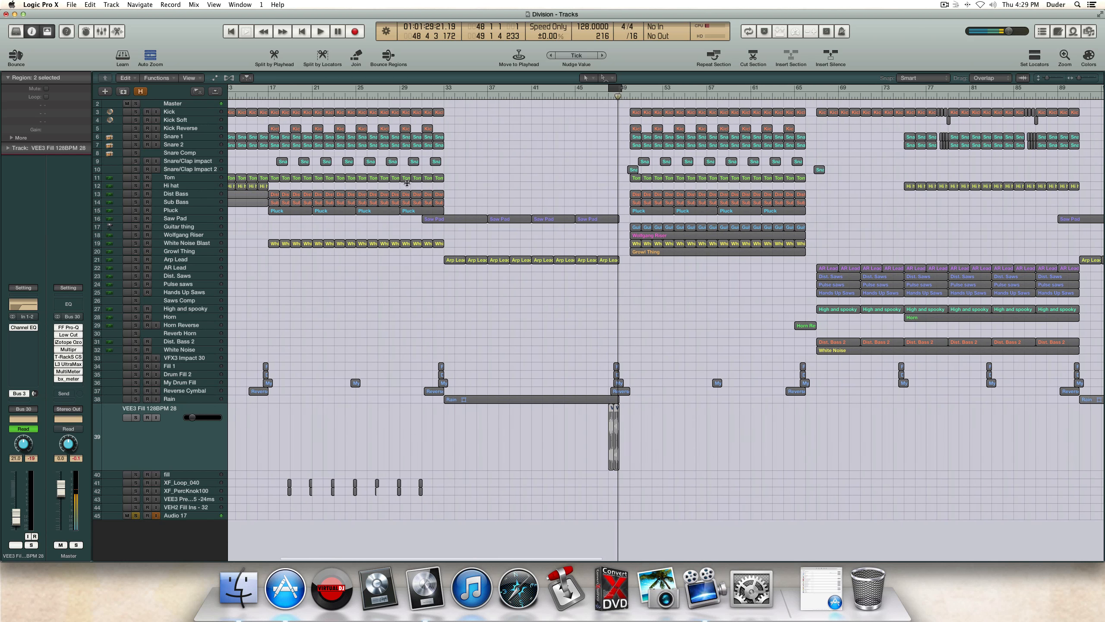
pyautogui.hscroll(12, 408, 200)
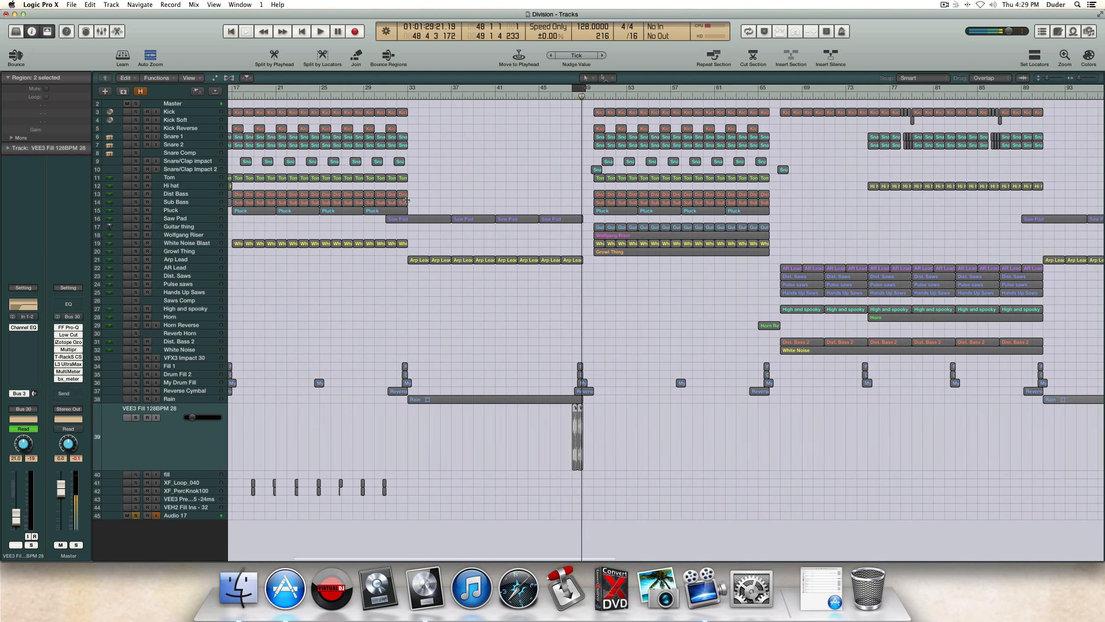
pyautogui.hscroll(6, 409, 198)
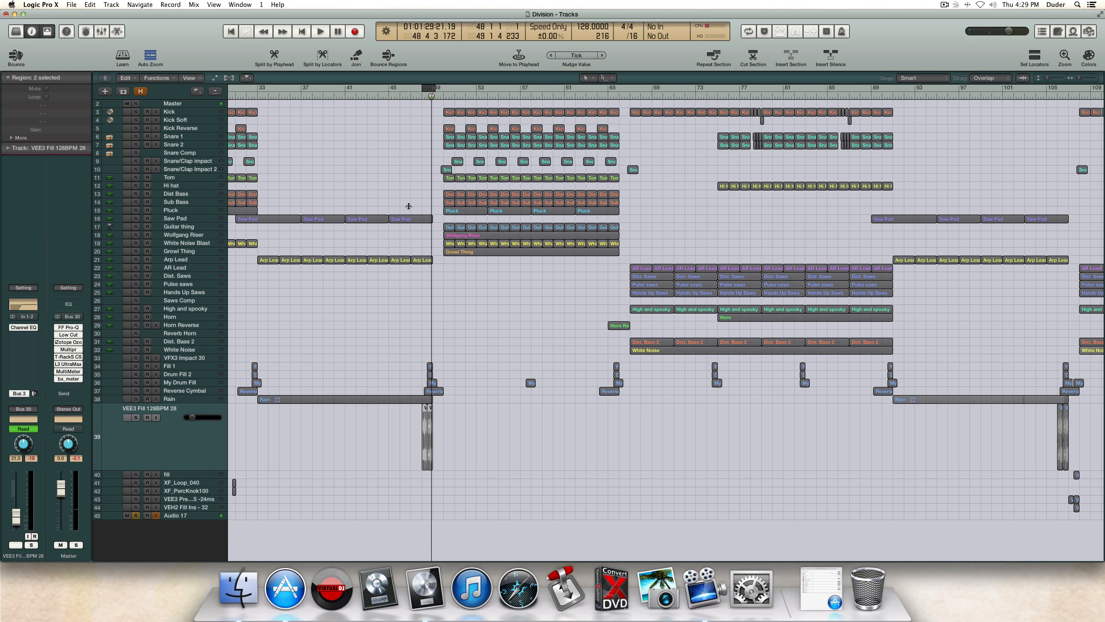
pyautogui.hscroll(-12, 410, 199)
pyautogui.hscroll(-12, 411, 201)
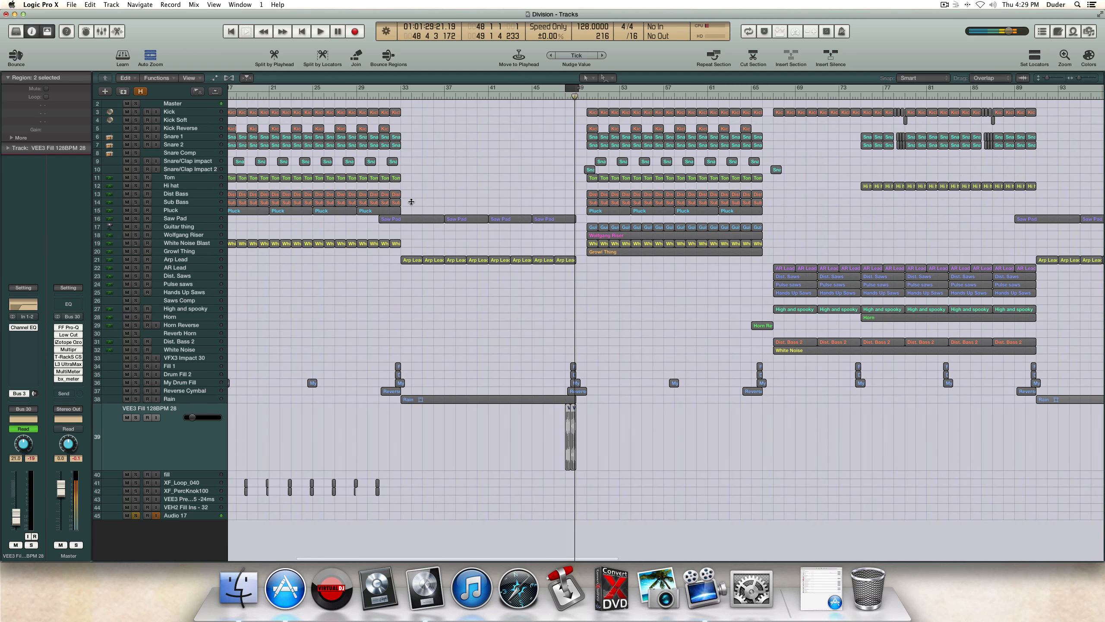
# Step: Unsolo Audio 17, then select the Wolfgang Riser track followed by the Guitar thing track
pyautogui.click(136, 516)
pyautogui.hscroll(20, 525, 307)
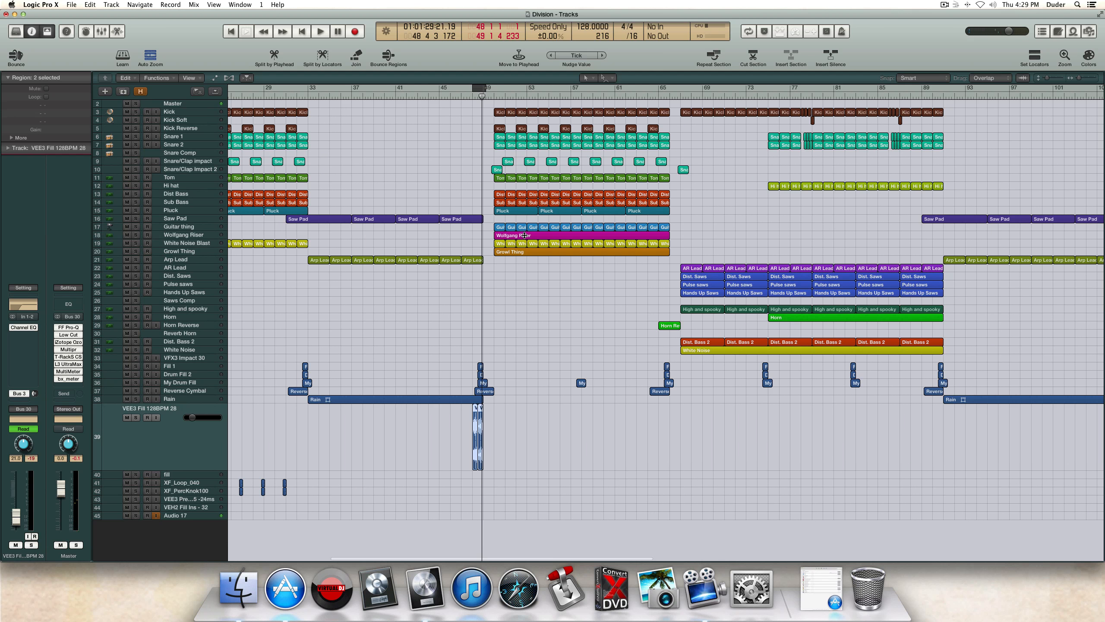
pyautogui.click(191, 234)
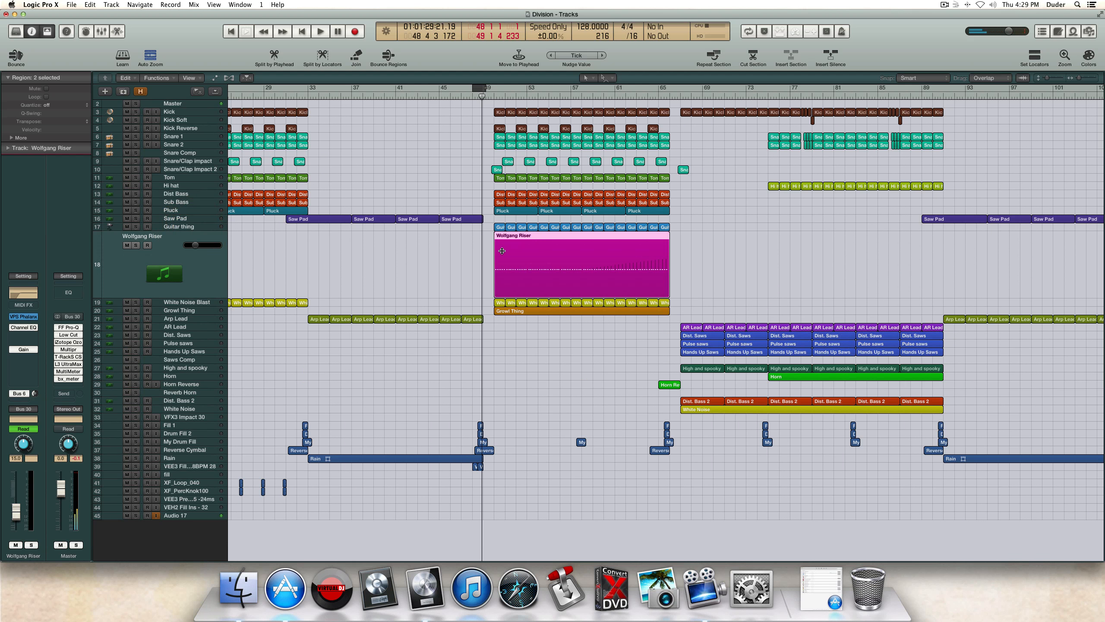
pyautogui.click(188, 228)
pyautogui.hscroll(6, 424, 248)
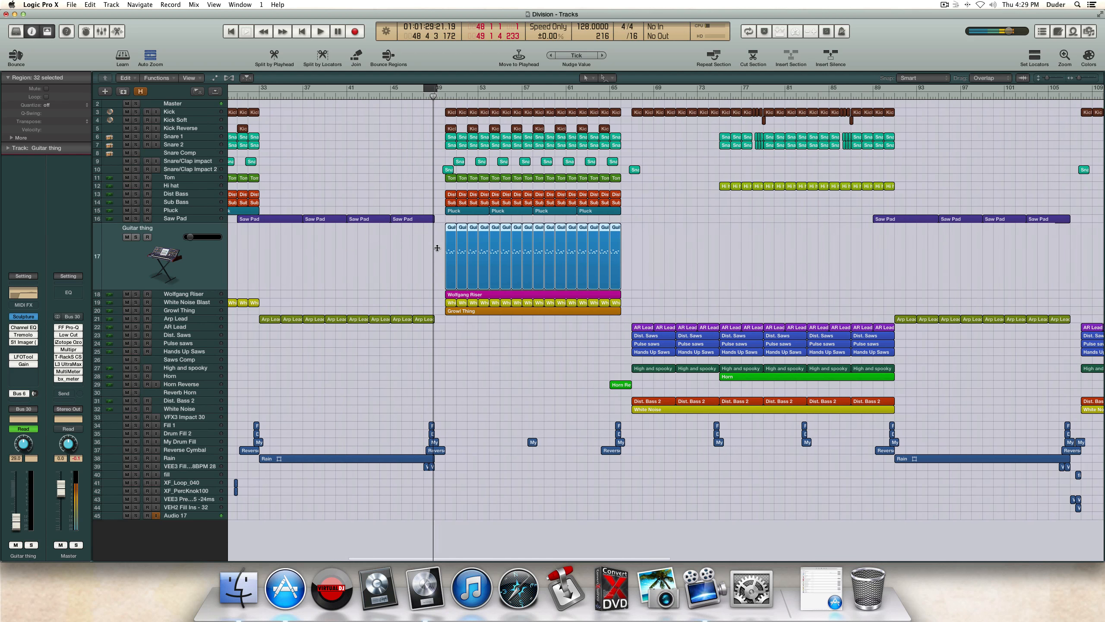
pyautogui.hscroll(8, 424, 248)
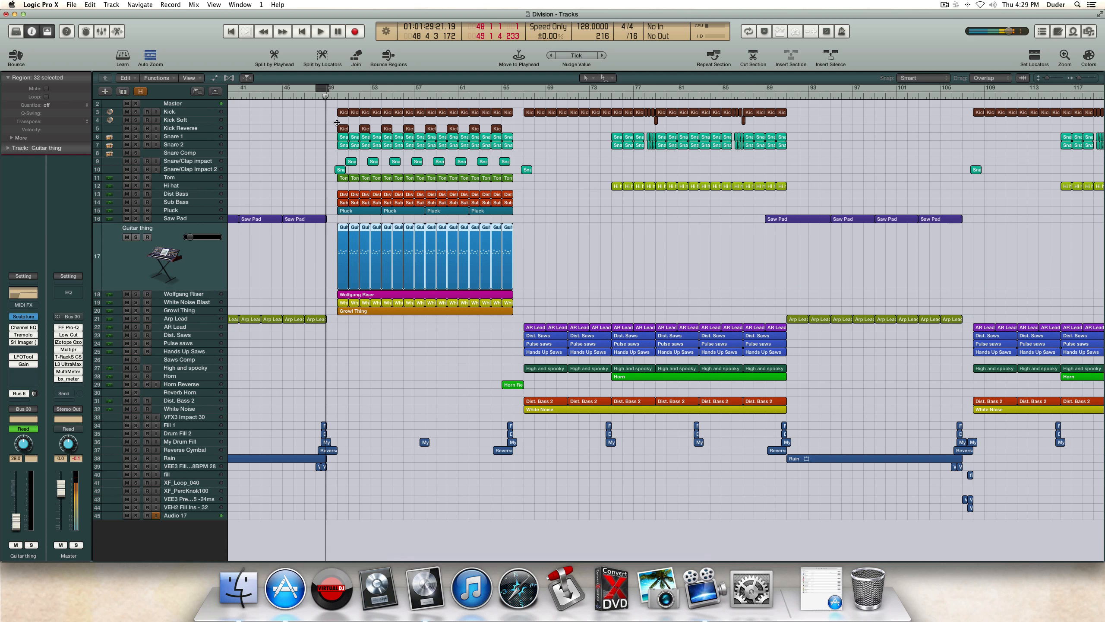
# Step: Set the cycle range from bar 50 to 54, play the full mix, and turn cycle mode off
pyautogui.moveTo(337, 84); pyautogui.dragTo(379, 87)
pyautogui.press('space')
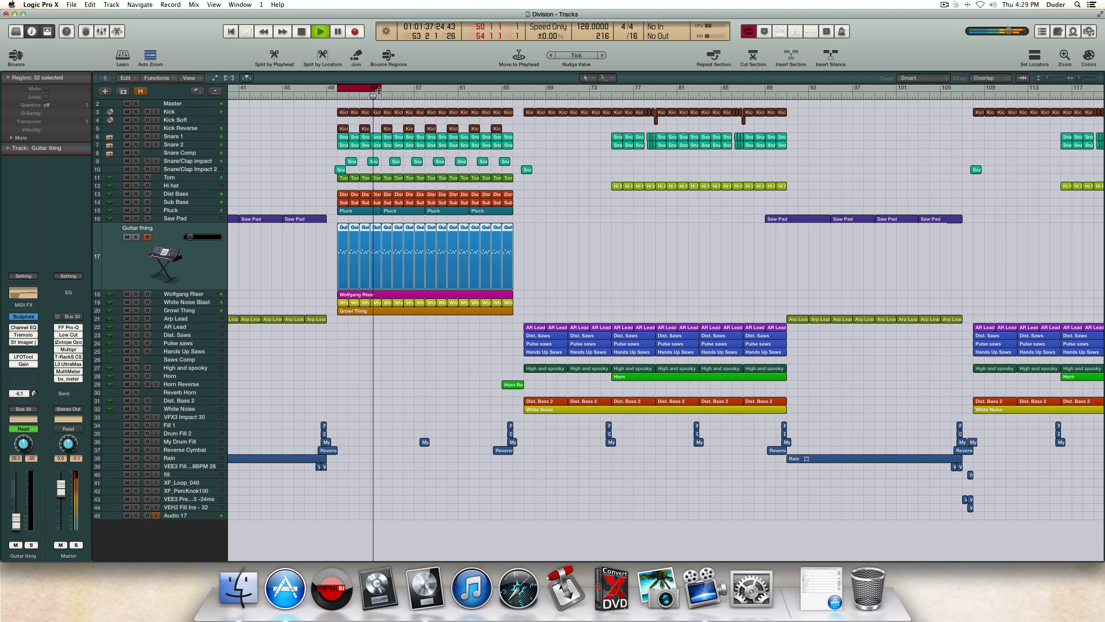
pyautogui.press('space')
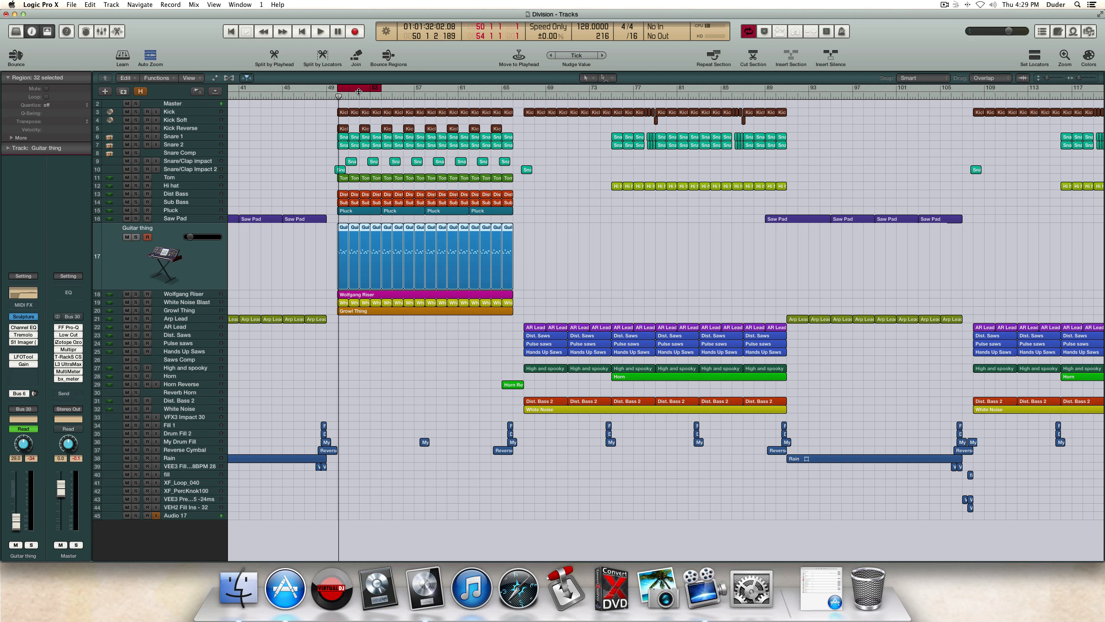
pyautogui.click(358, 91)
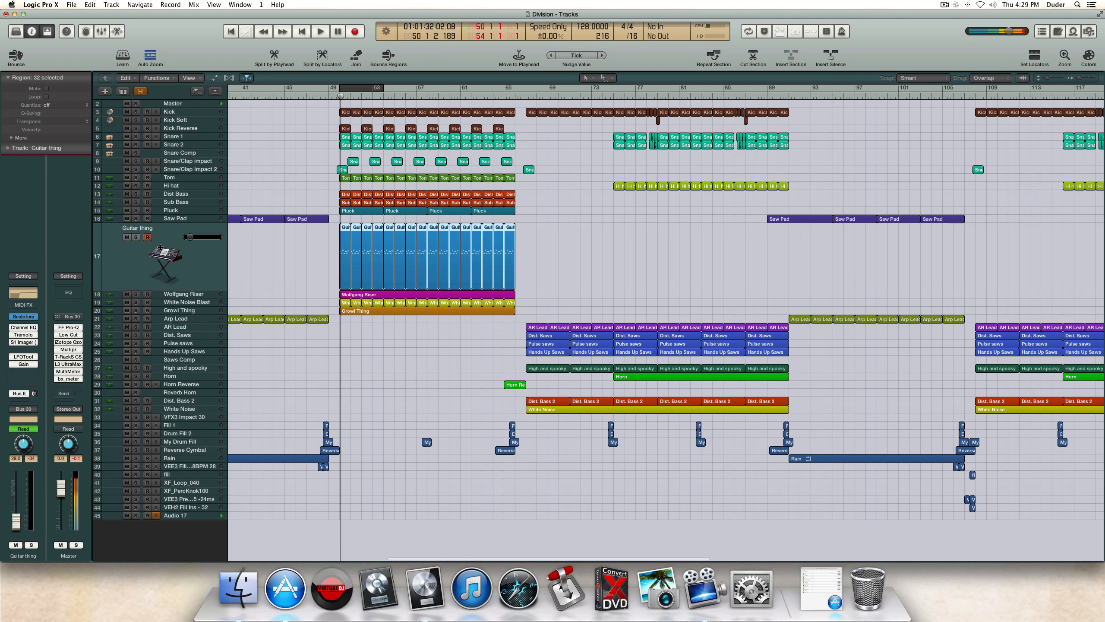
# Step: Solo and play the Guitar thing track, and view its Sculpture instrument with the Resonant Bass preset
pyautogui.click(135, 237)
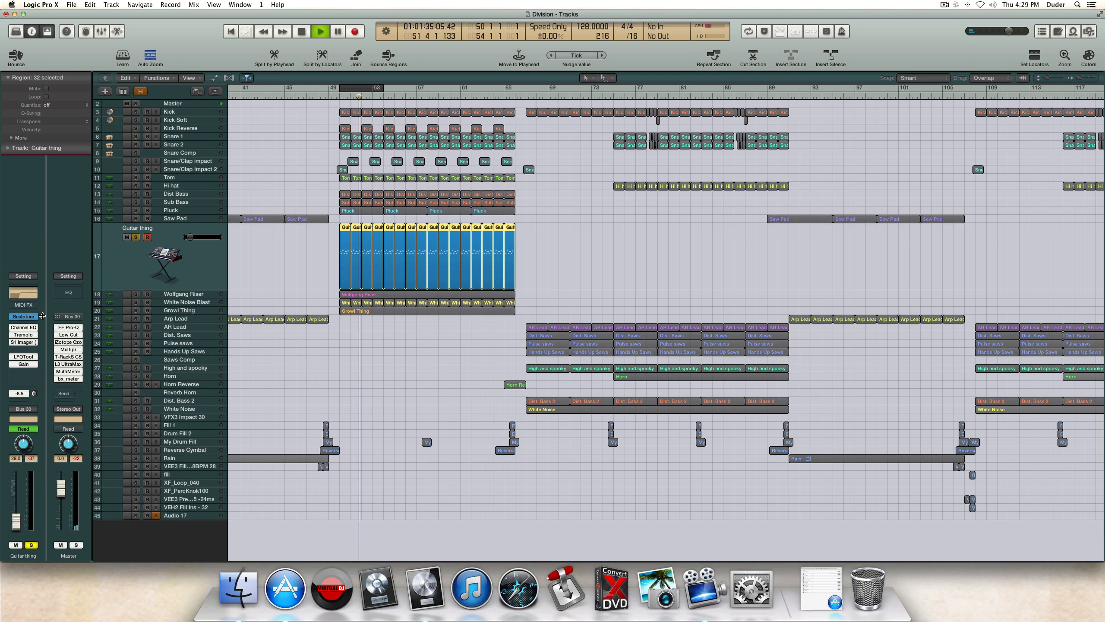
pyautogui.click(24, 316)
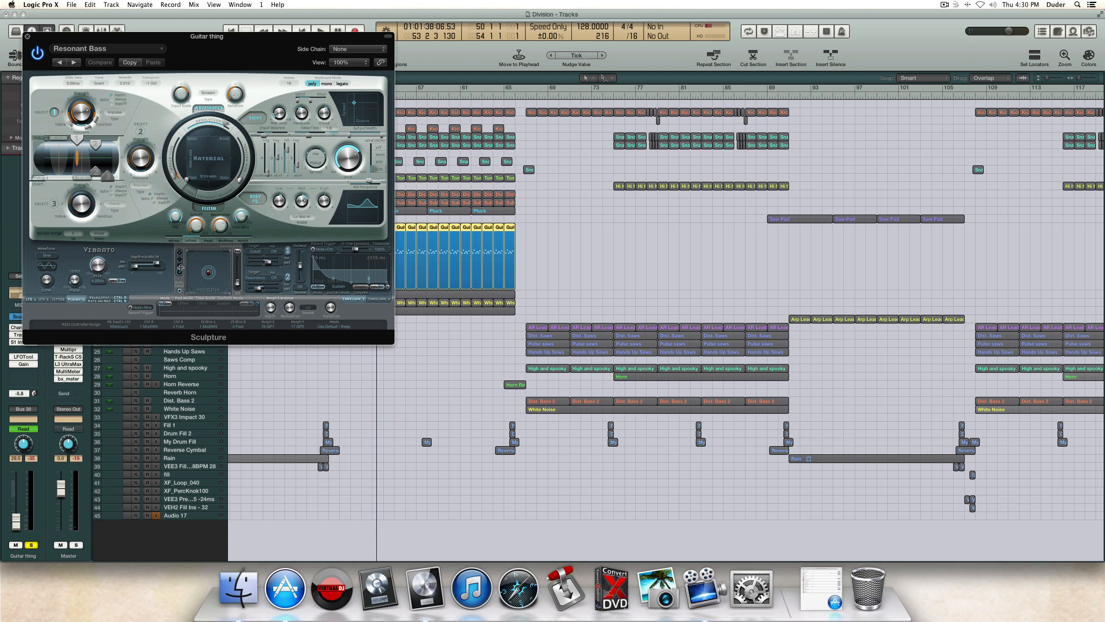
pyautogui.moveTo(84, 38); pyautogui.dragTo(160, 75)
pyautogui.click(98, 68)
# Step: Open the first four Guitar thing regions in the piano roll and play them
pyautogui.moveTo(335, 283); pyautogui.dragTo(380, 244)
pyautogui.press('e')
pyautogui.press('space')
# Step: Bypass the Channel EQ, Tremolo, S1 Imager, LFOTool and Gain on Guitar thing and listen to the dry sound
pyautogui.moveTo(11, 327); pyautogui.dragTo(11, 358)
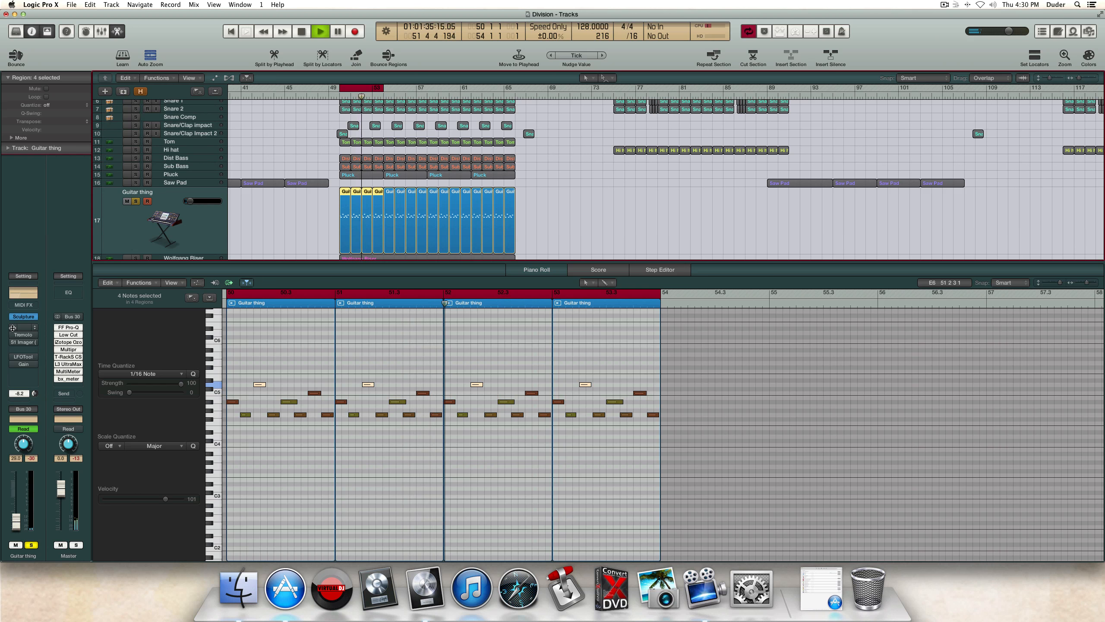
pyautogui.scroll(-1, 253, 202)
pyautogui.scroll(-10, 252, 202)
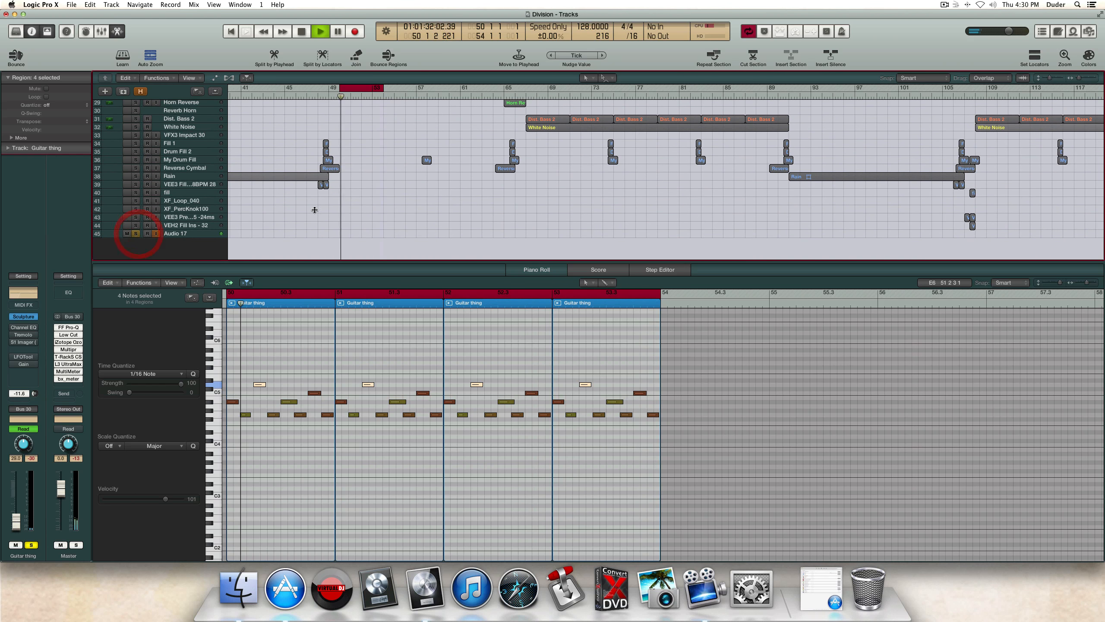
pyautogui.scroll(8, 313, 210)
pyautogui.scroll(3, 313, 210)
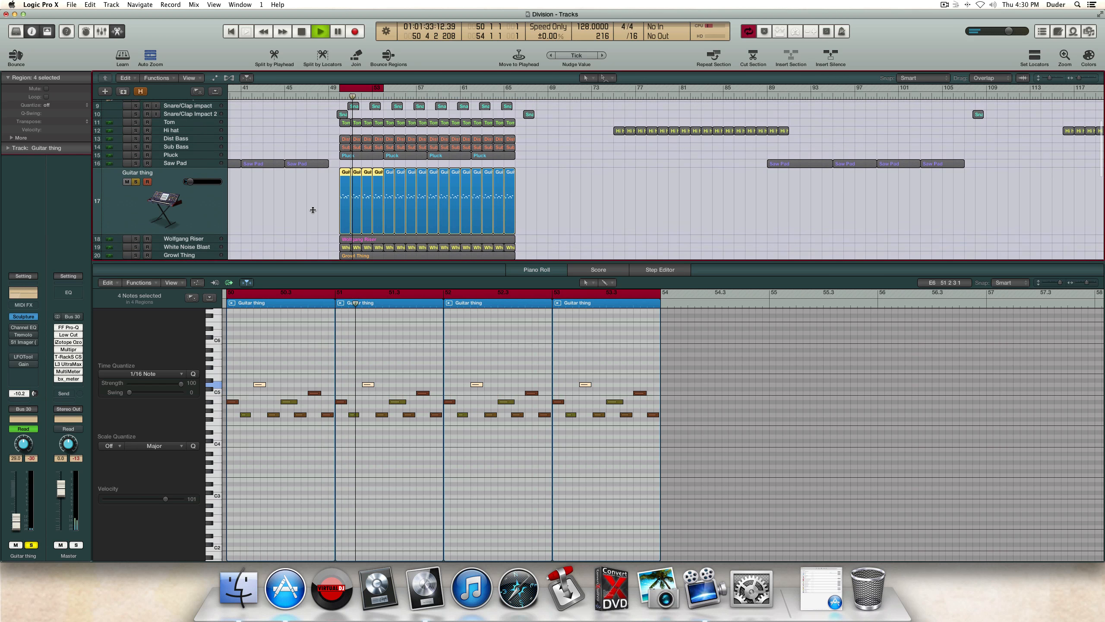
pyautogui.press('space')
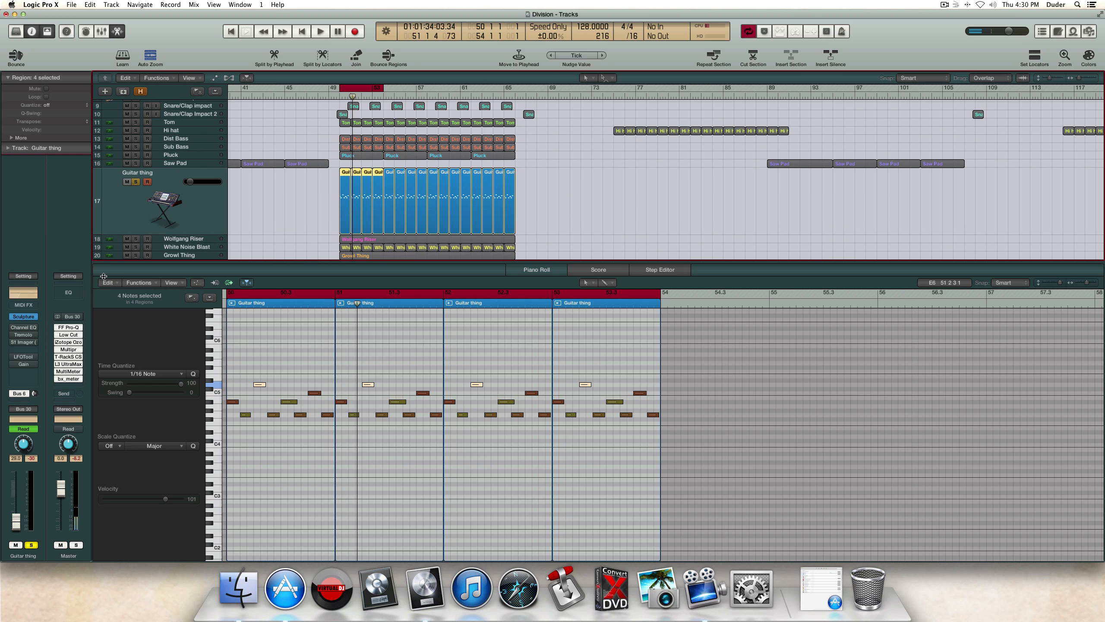
# Step: View the Guitar thing track's Sculpture instrument again and close its window
pyautogui.click(20, 315)
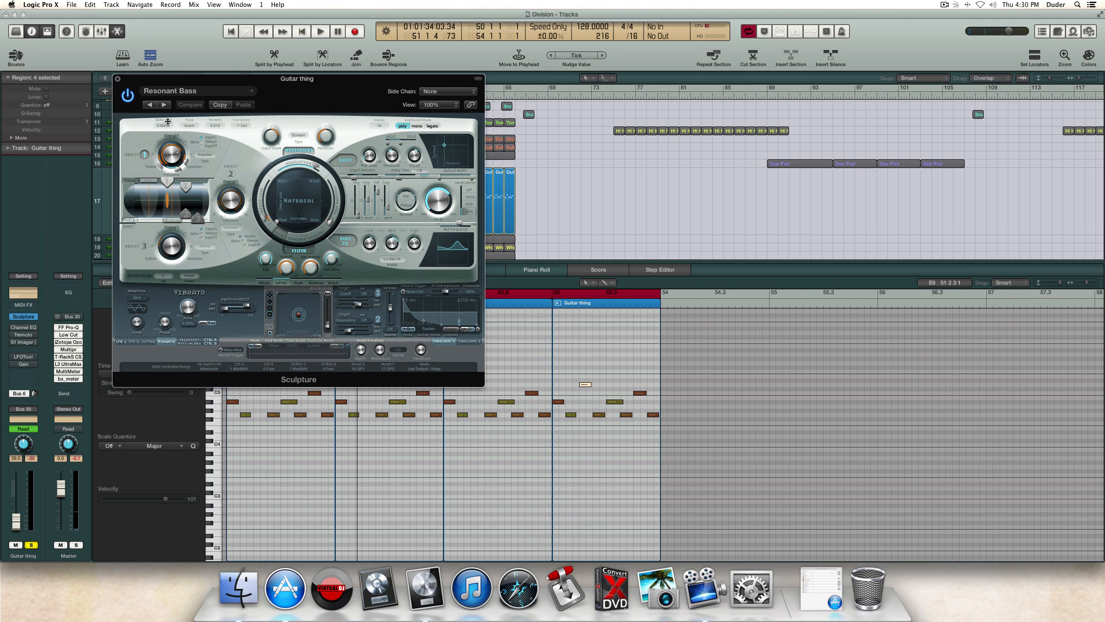
pyautogui.click(115, 78)
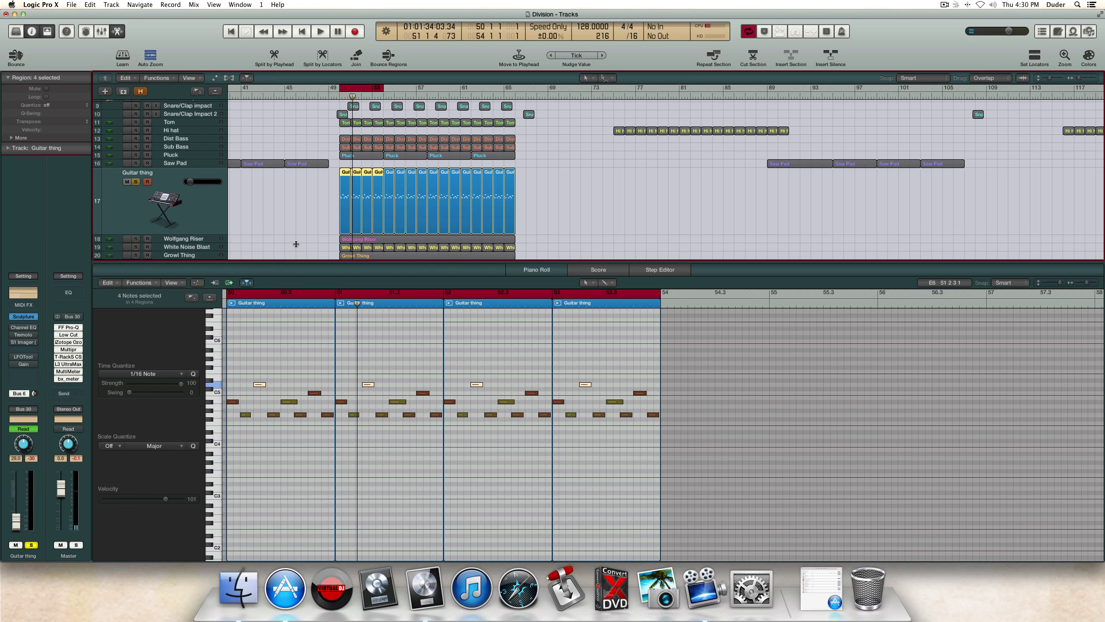
# Step: Re-enable the Guitar thing track's Channel EQ, play the loop, and open the EQ's settings
pyautogui.scroll(-2, 285, 227)
pyautogui.scroll(-2, 287, 228)
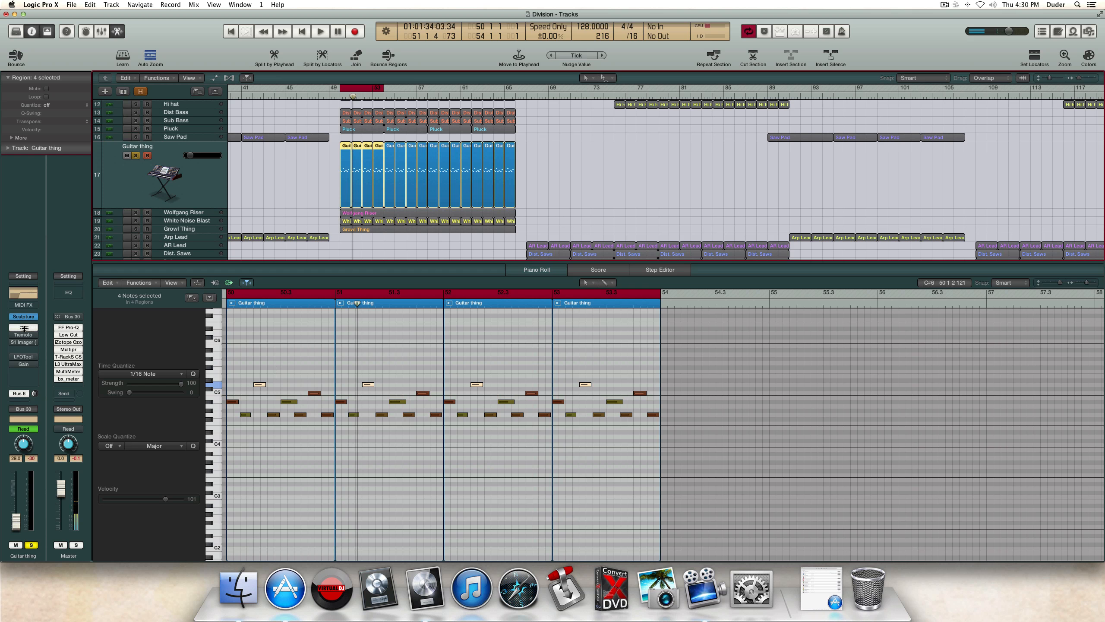
pyautogui.press('space')
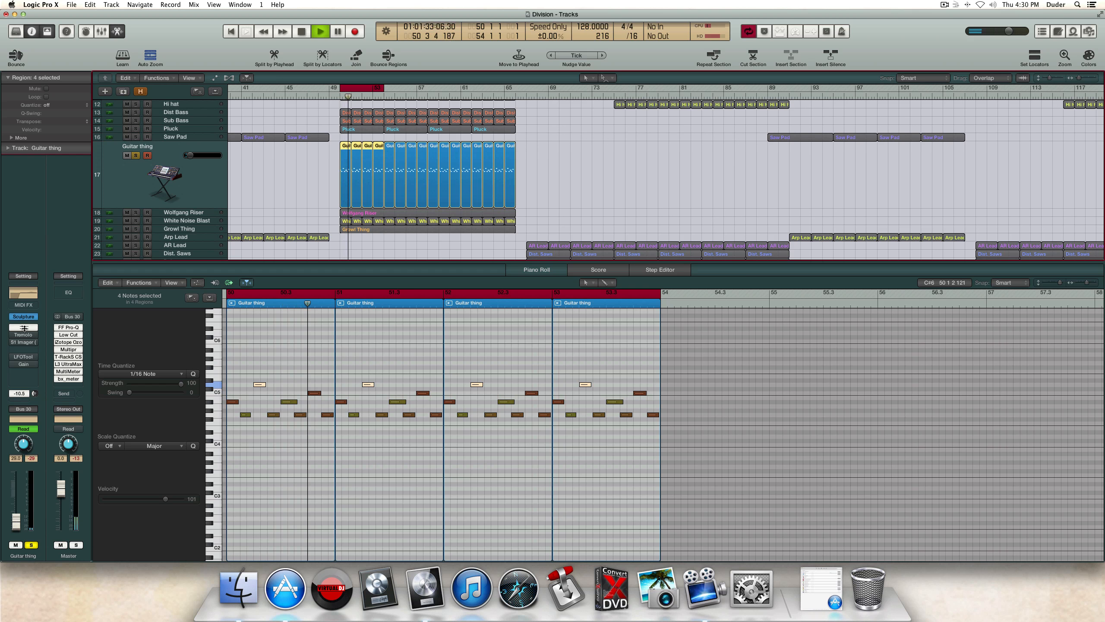
pyautogui.click(24, 328)
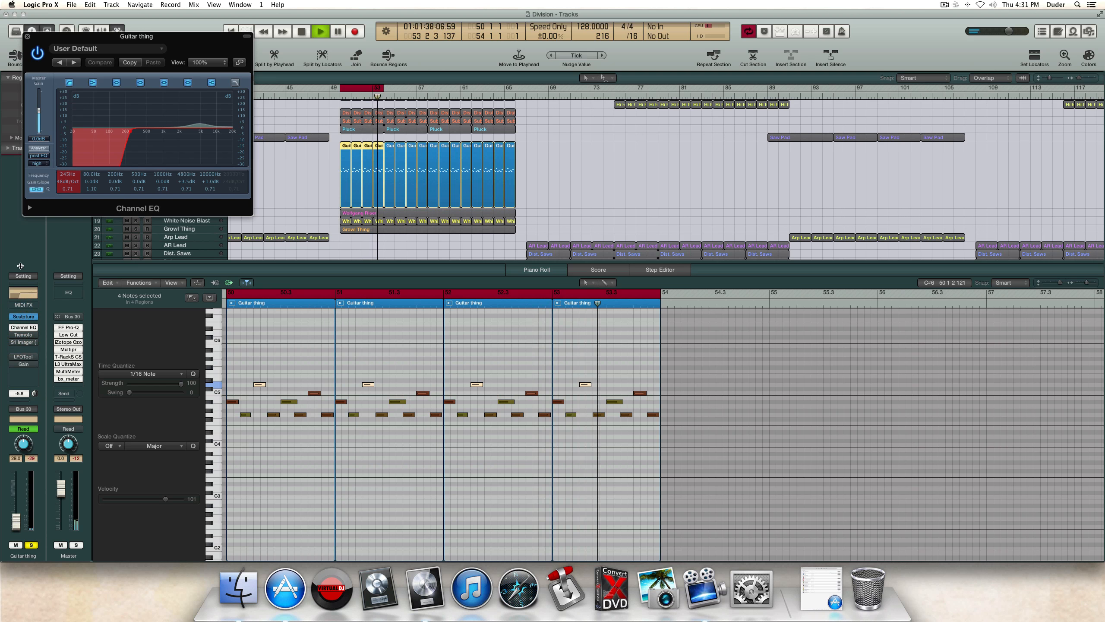
# Step: Re-enable the Tremolo, open its settings, and compare the playing loop with the effect off and on
pyautogui.click(11, 334)
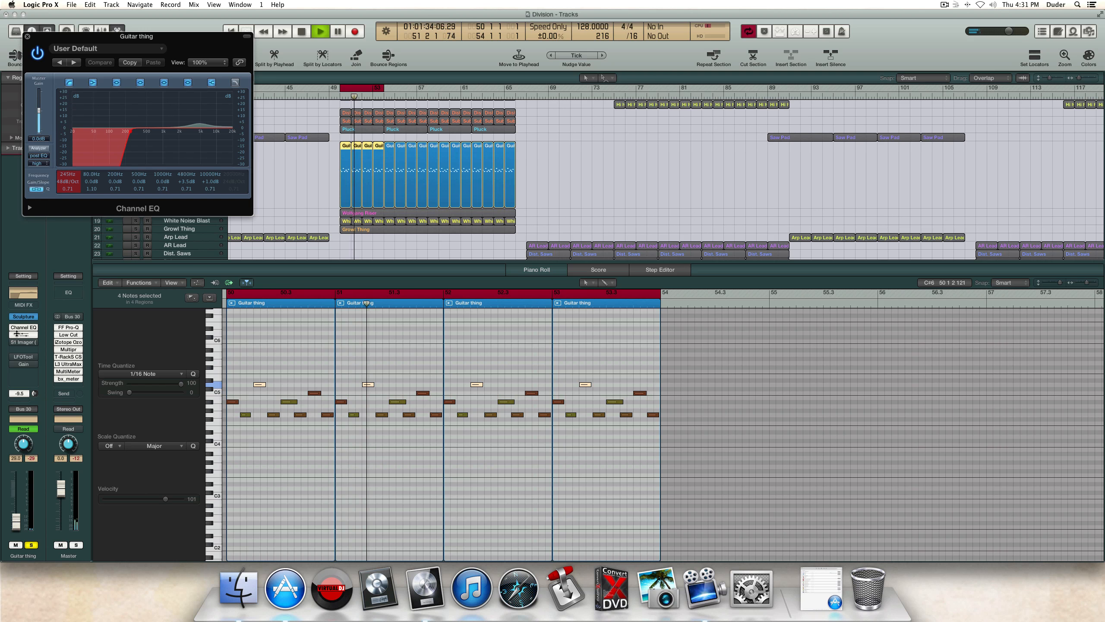
pyautogui.click(23, 334)
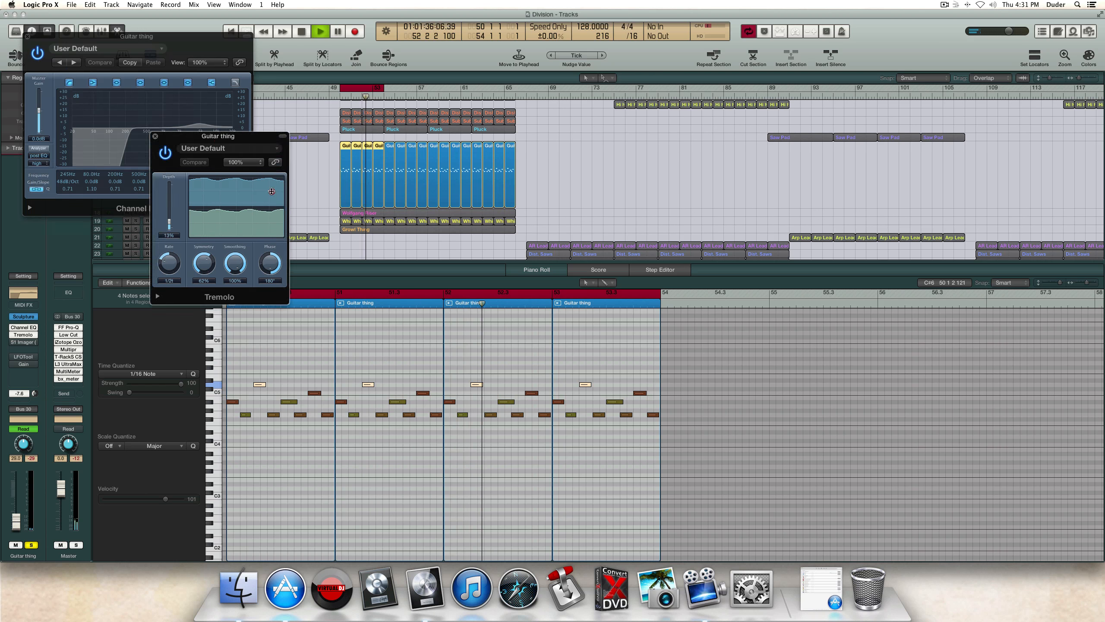
pyautogui.moveTo(201, 140); pyautogui.dragTo(315, 250)
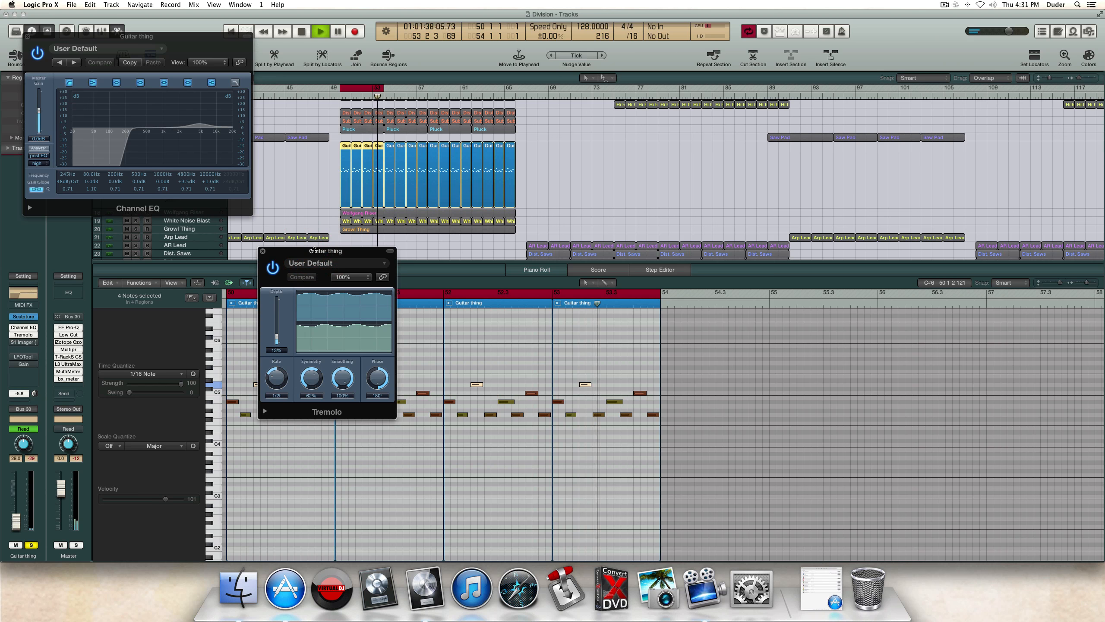
pyautogui.click(272, 266)
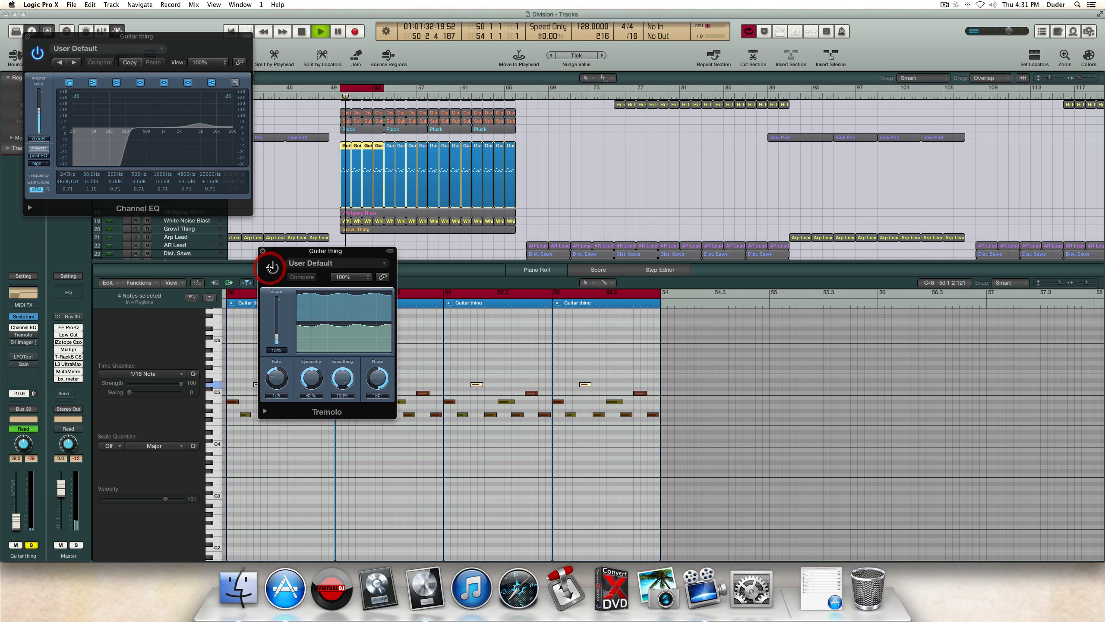
pyautogui.click(271, 267)
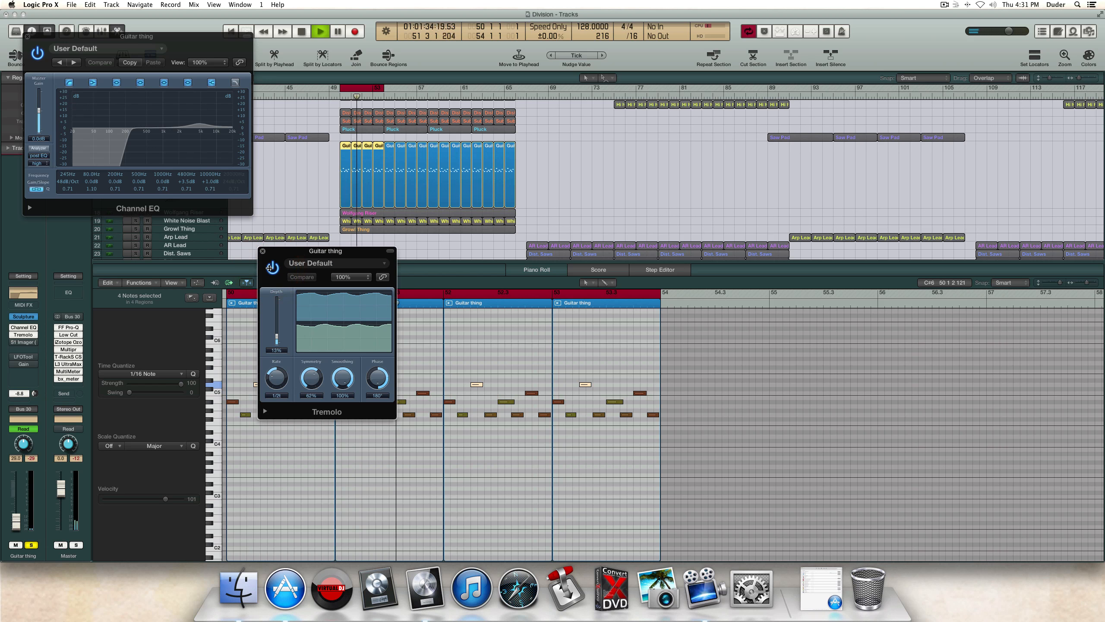
pyautogui.press('space')
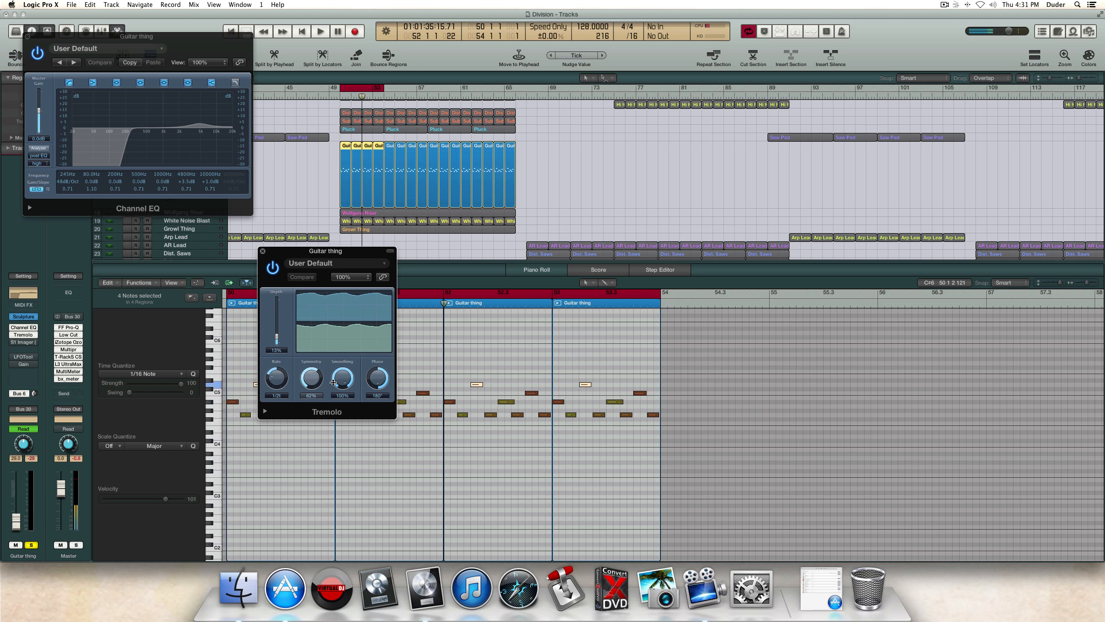
# Step: Close the Tremolo, re-enable the S1 Imager on Guitar thing, and compare the playing loop with that effect off and on
pyautogui.click(263, 250)
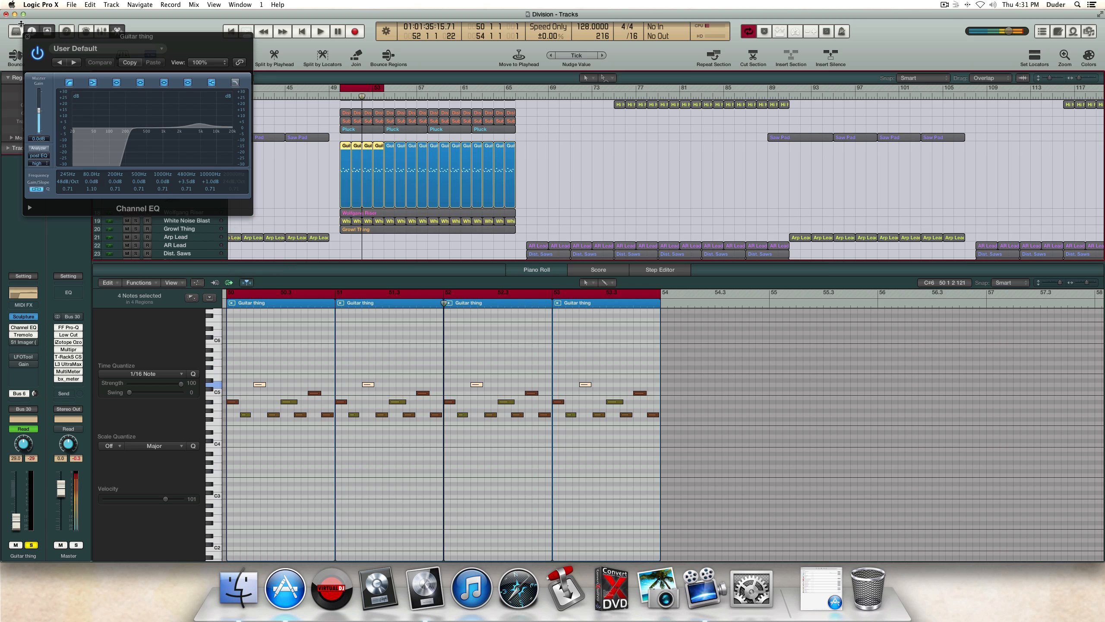
pyautogui.click(24, 342)
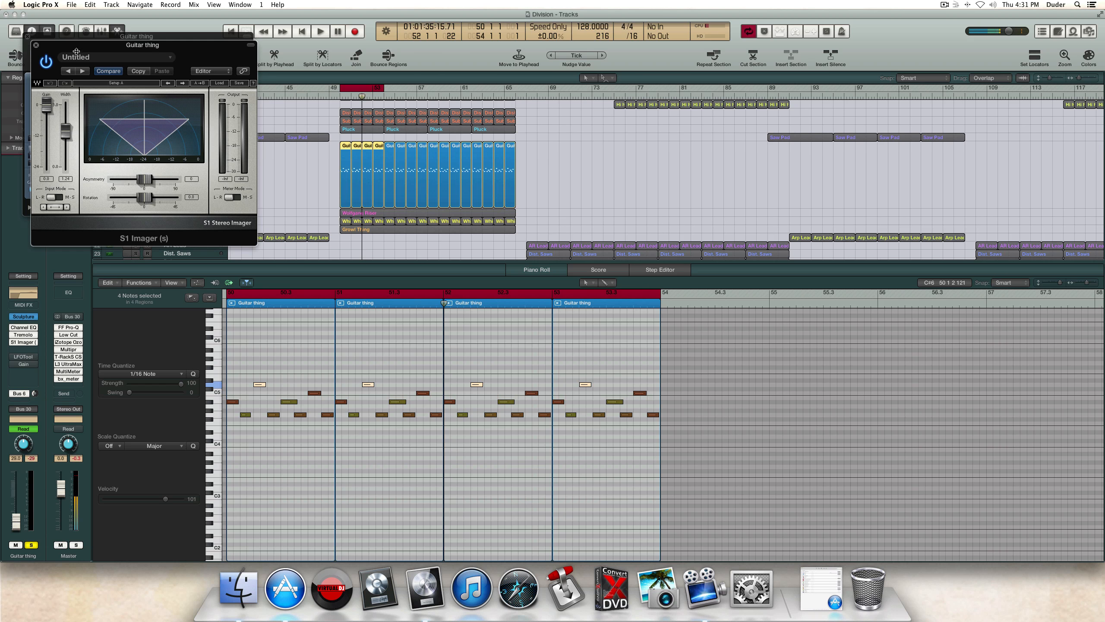
pyautogui.moveTo(76, 51); pyautogui.dragTo(264, 236)
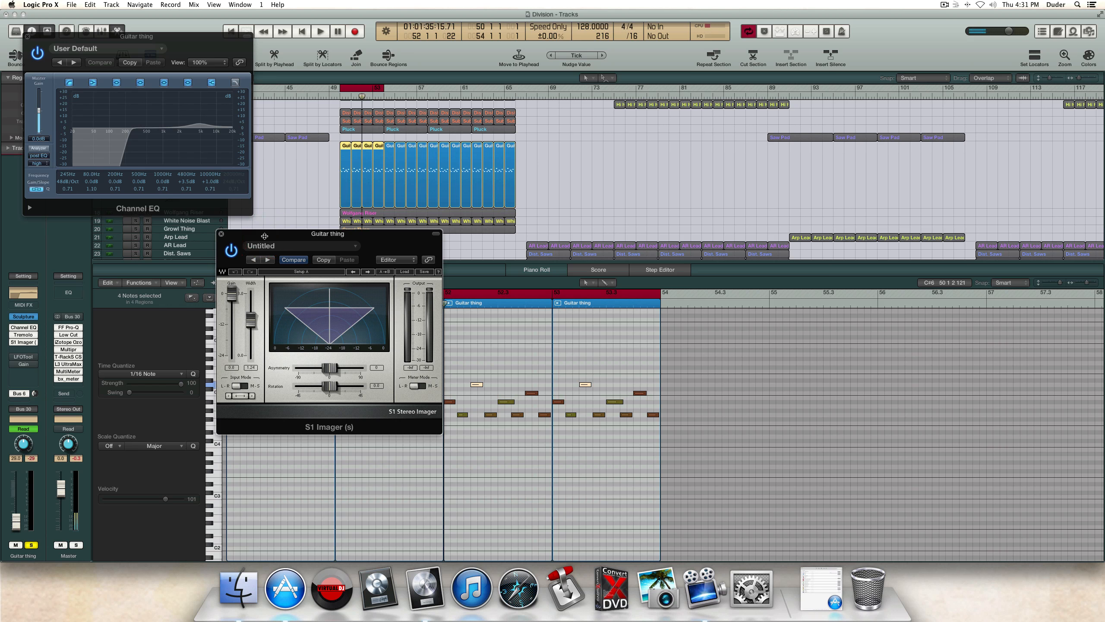
pyautogui.press('space')
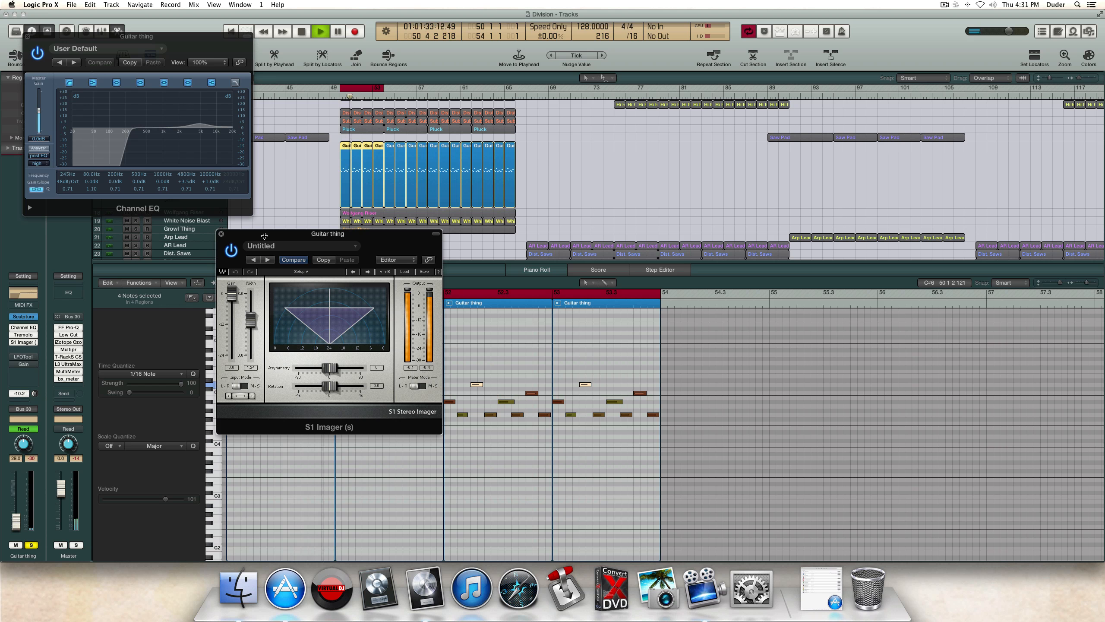
pyautogui.click(234, 249)
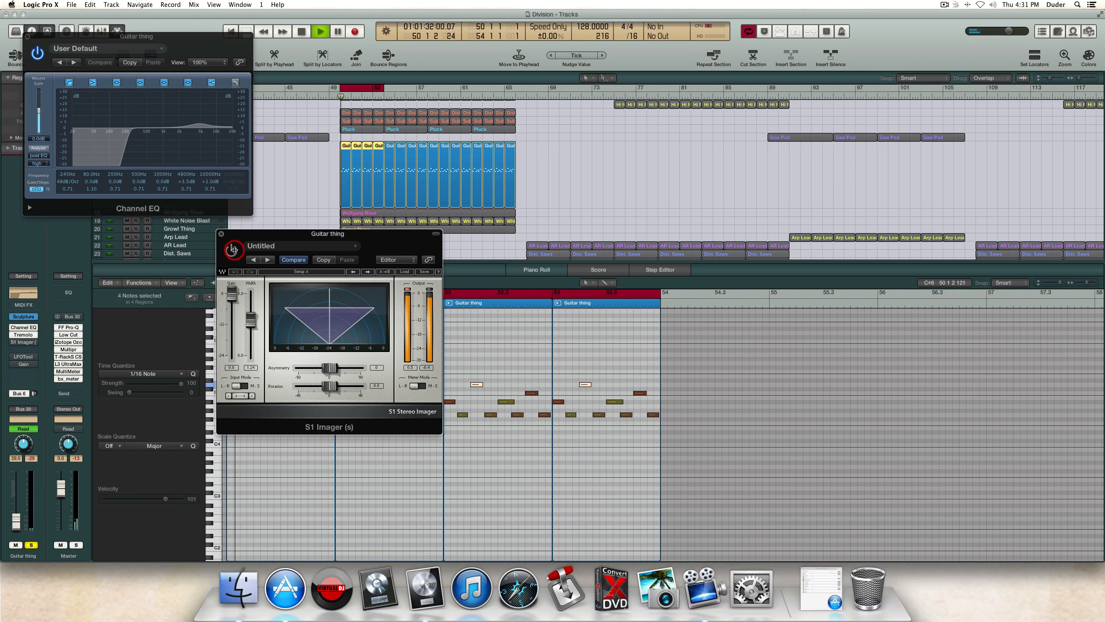
pyautogui.click(233, 250)
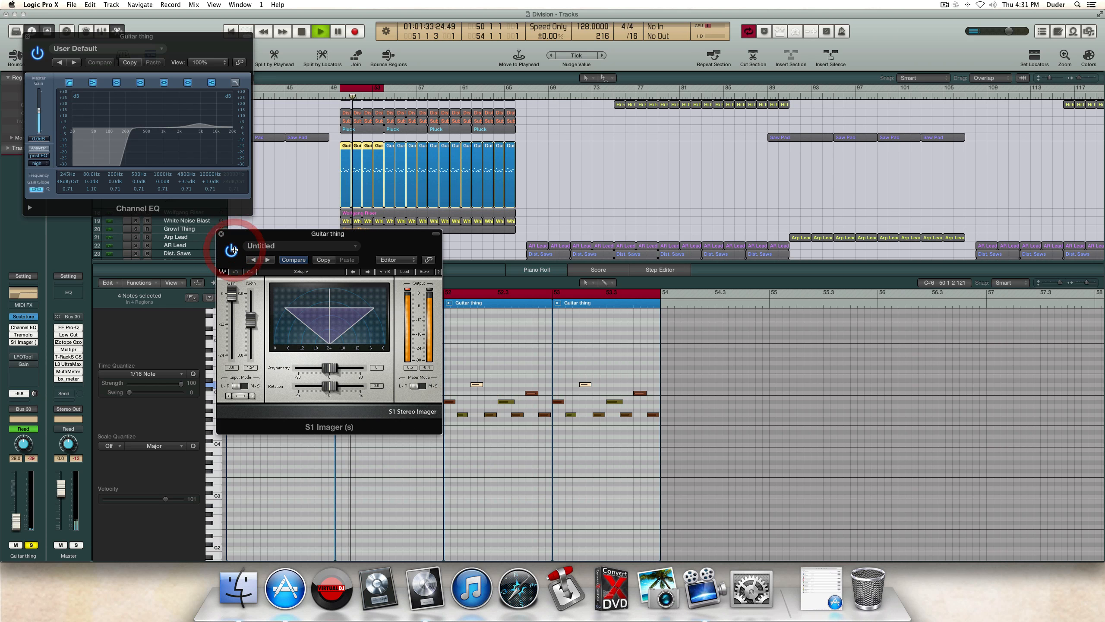
pyautogui.click(221, 234)
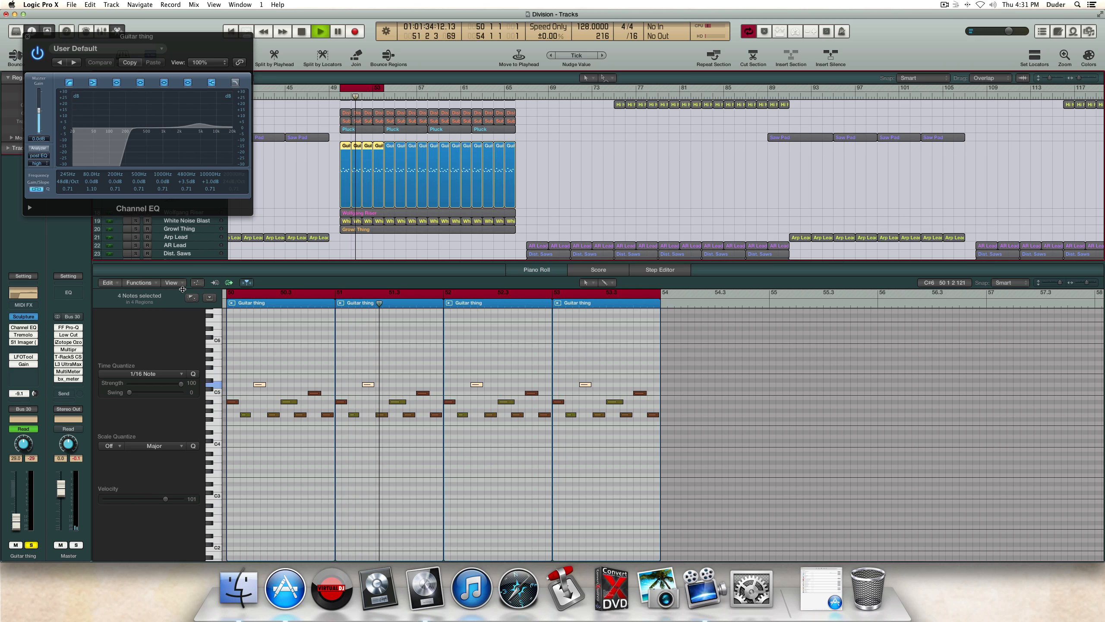
pyautogui.press('space')
# Step: Show the Guitar thing track's automation for Send 1 (Trip Delay) and bring up the Trip Delay channel strip
pyautogui.press('a')
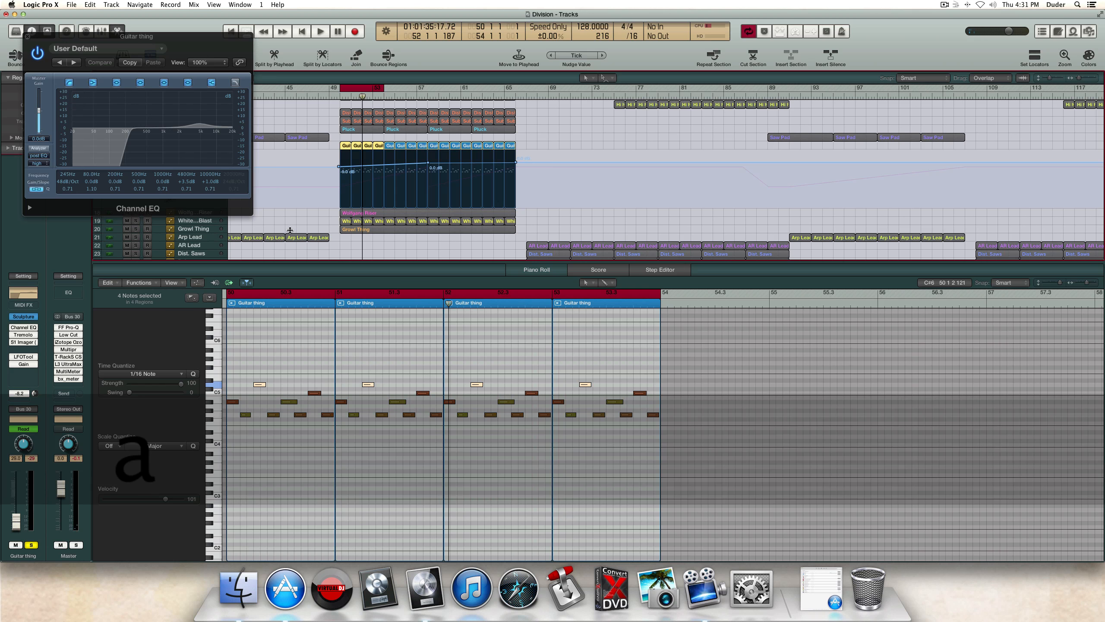
pyautogui.moveTo(136, 37); pyautogui.dragTo(322, 209)
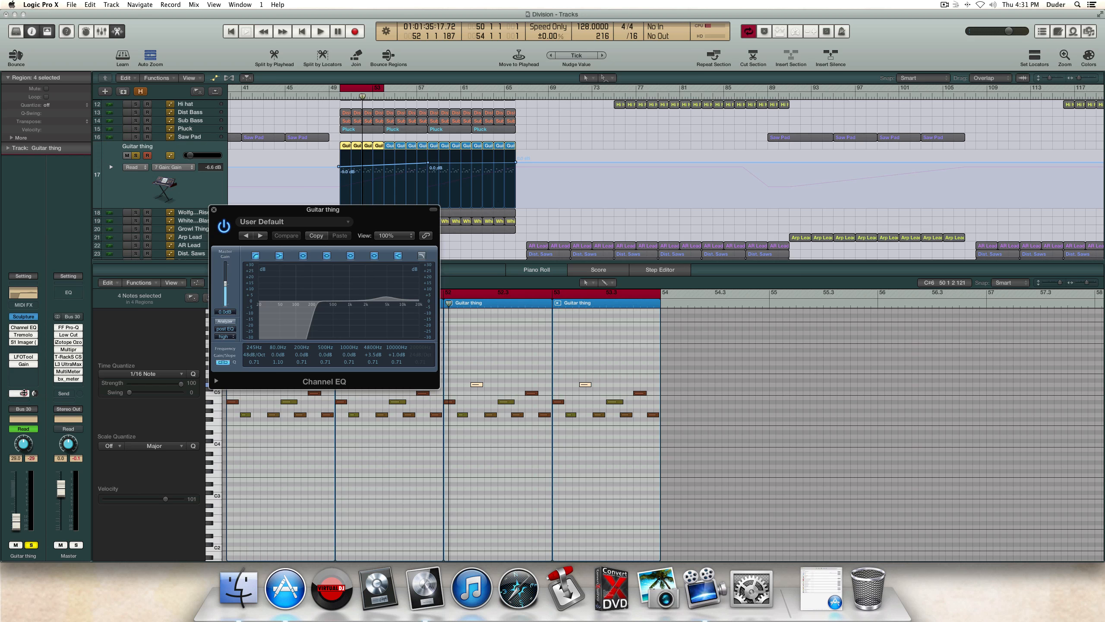
pyautogui.click(24, 393)
pyautogui.moveTo(268, 209); pyautogui.dragTo(293, 307)
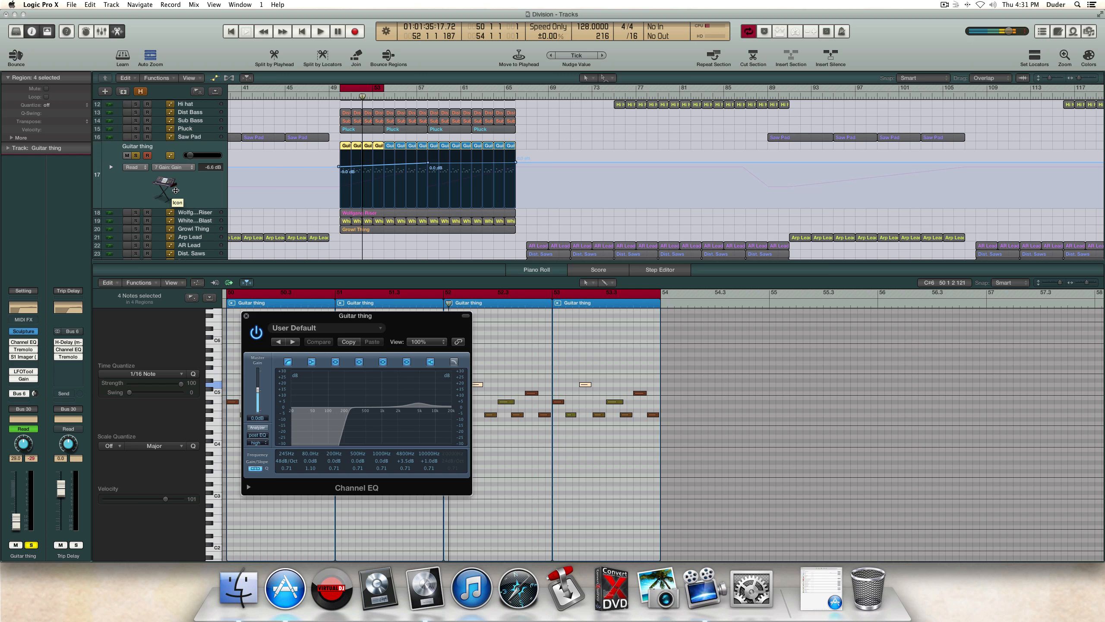
pyautogui.click(183, 169)
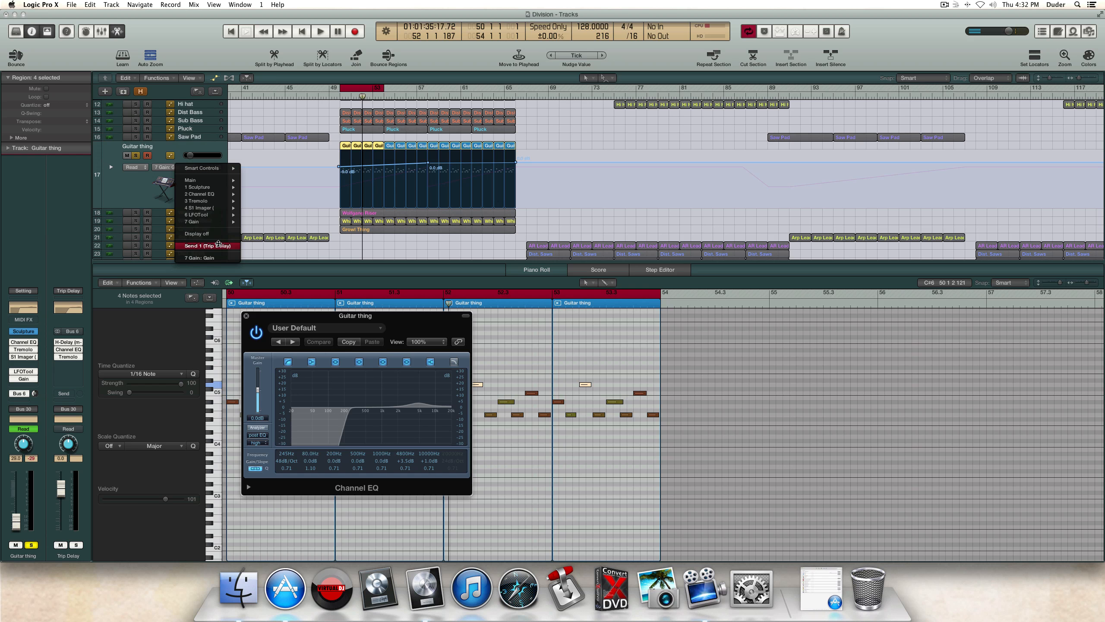
pyautogui.click(218, 245)
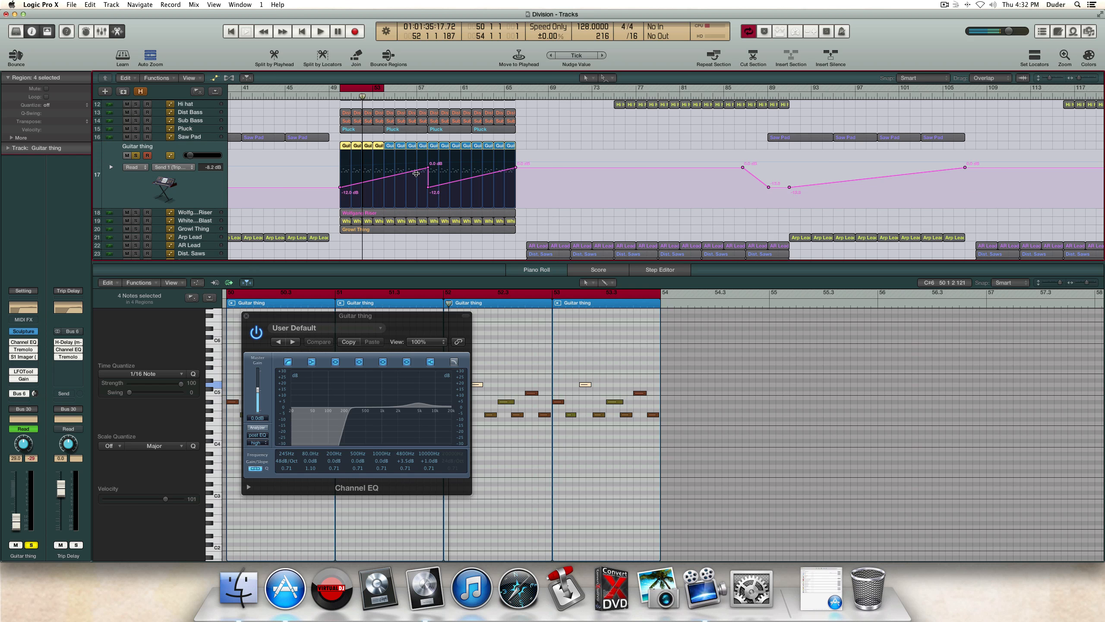
# Step: Extend the cycle range to bar 59, listen to the Guitar thing's rising delay send, and close the Channel EQ window
pyautogui.moveTo(383, 87); pyautogui.dragTo(440, 96)
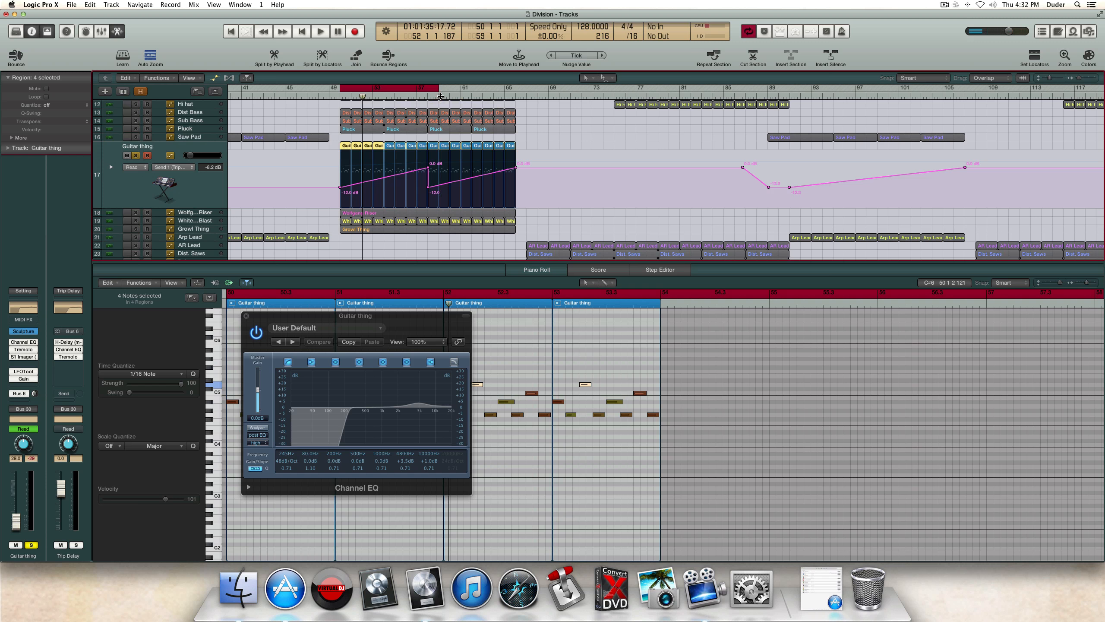
pyautogui.press('space')
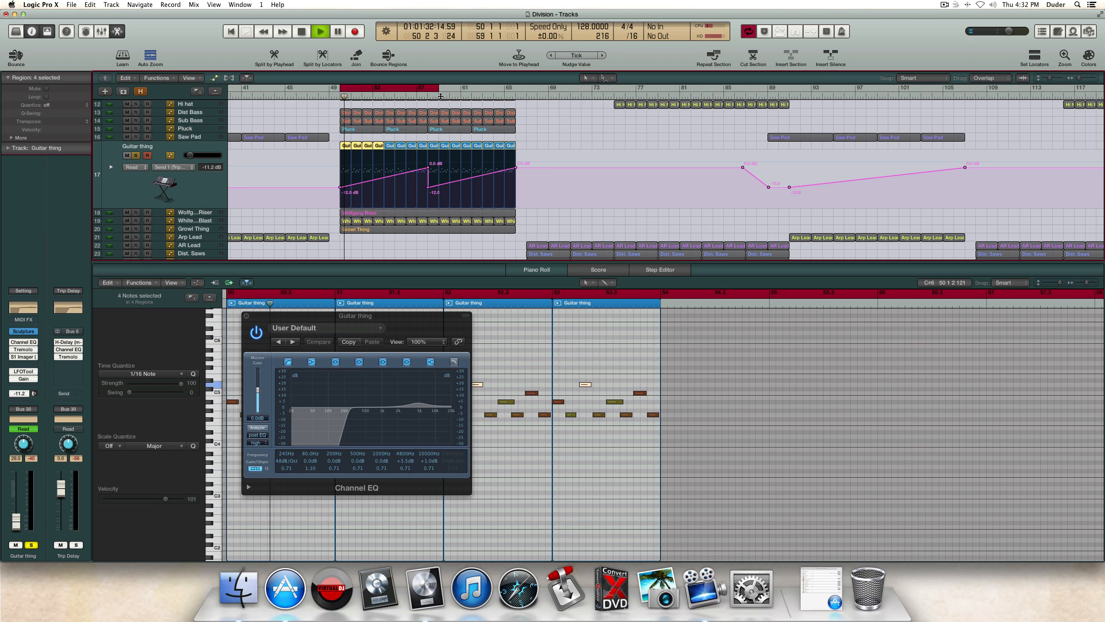
pyautogui.click(246, 315)
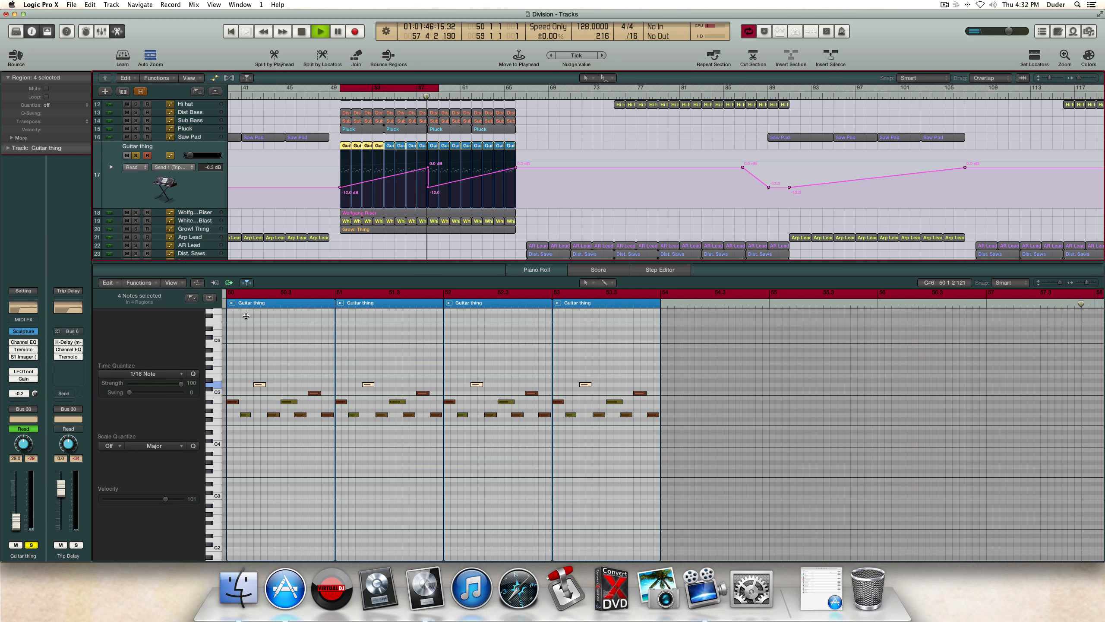
pyautogui.press('space')
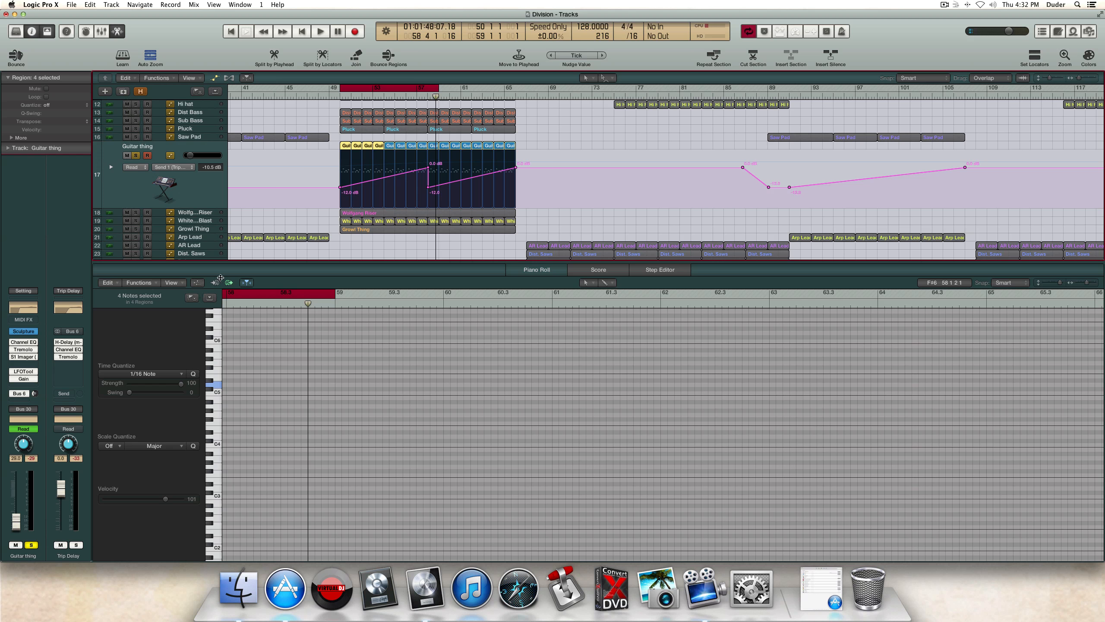
# Step: Hide the piano roll and automation, select the Wolfgang Riser track, and unsolo Guitar thing
pyautogui.press('e')
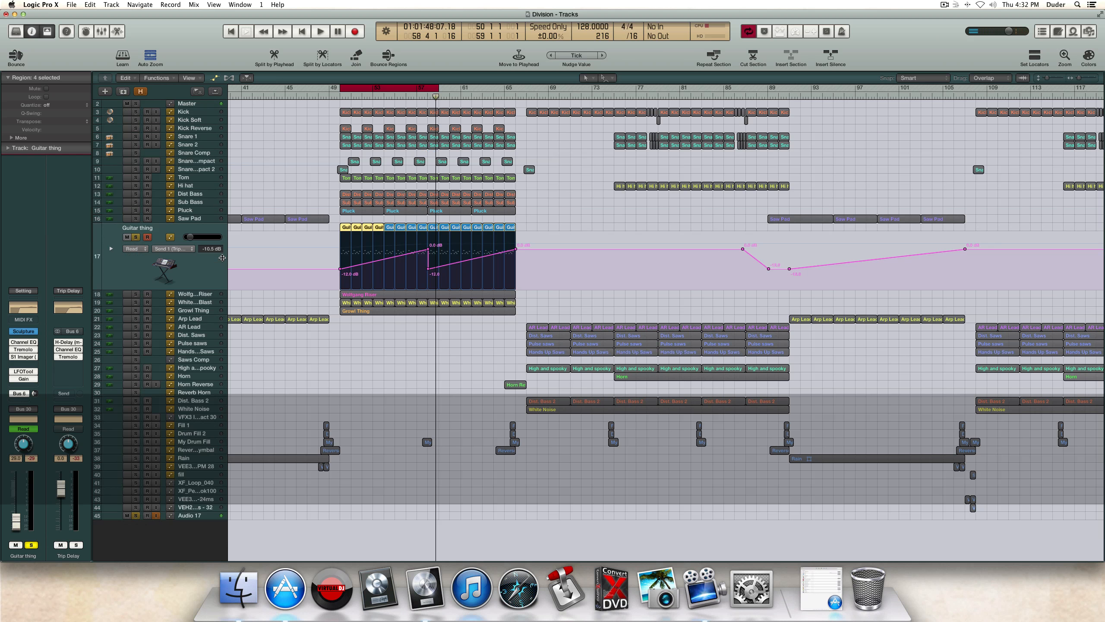
pyautogui.press('a')
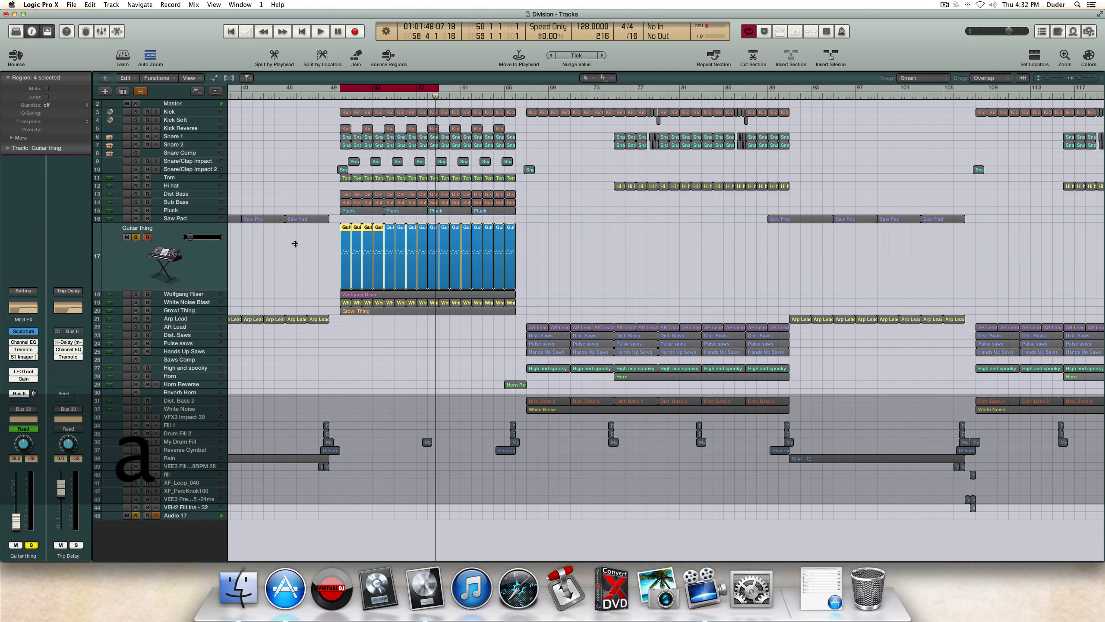
pyautogui.click(329, 241)
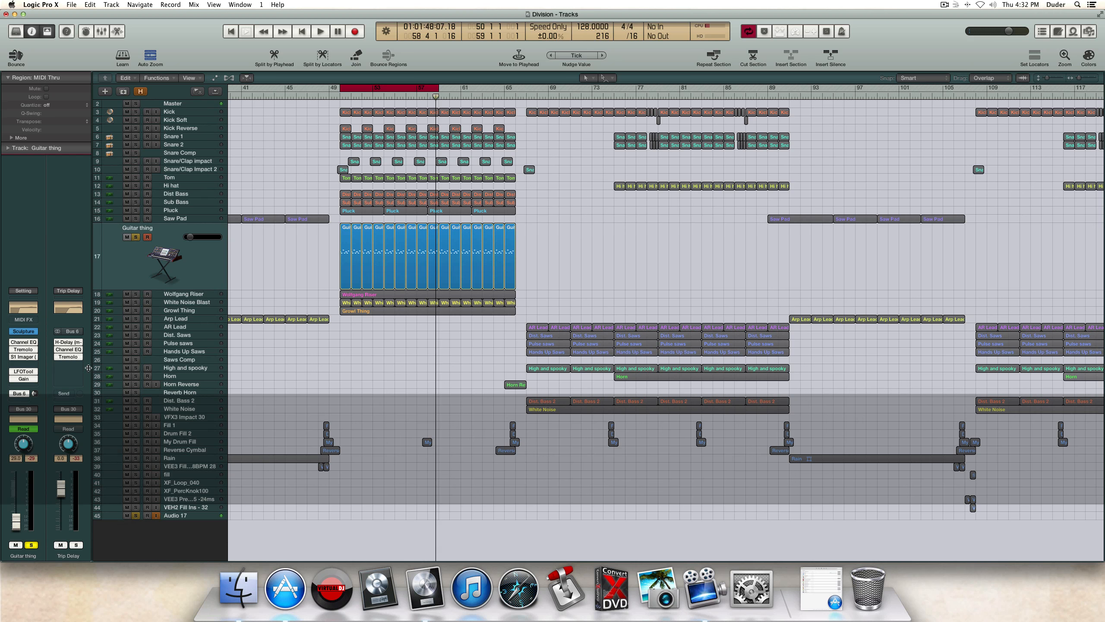
pyautogui.click(205, 294)
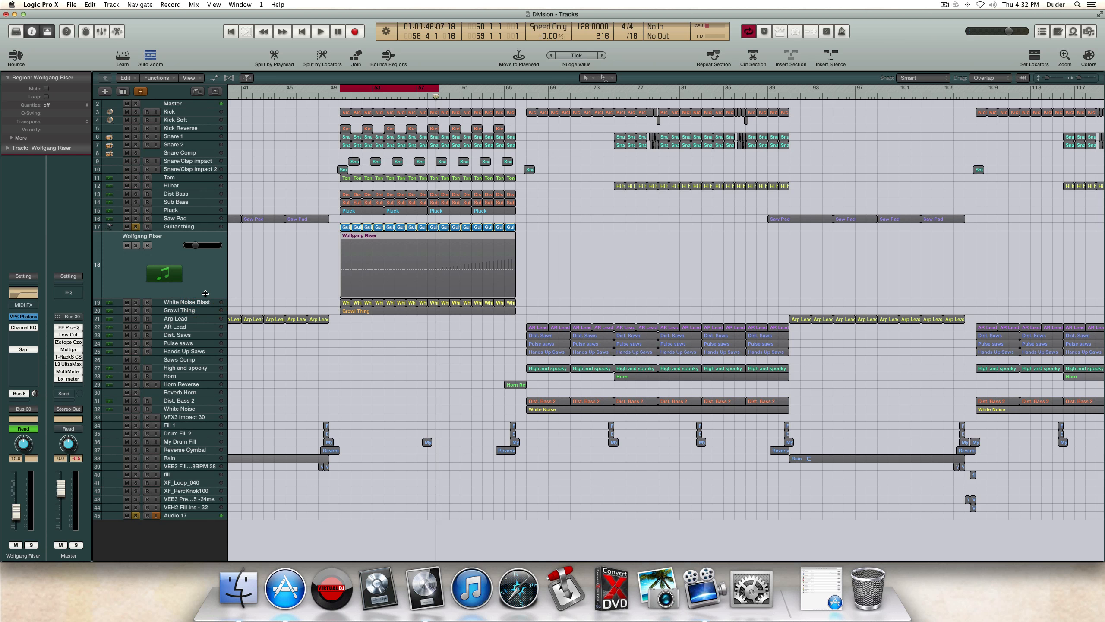
pyautogui.click(133, 227)
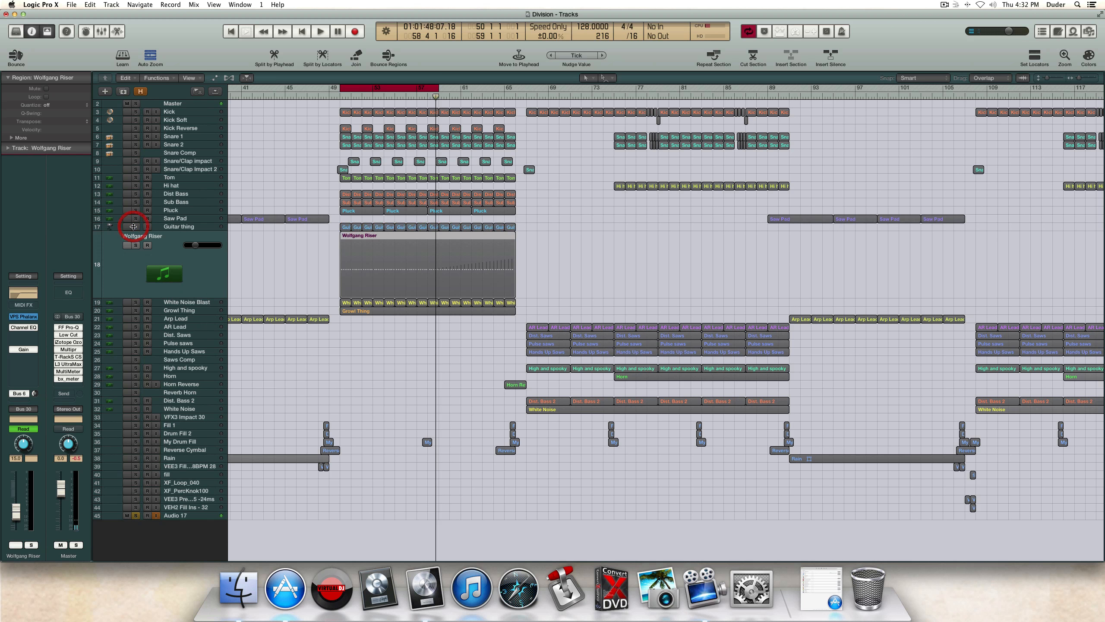
pyautogui.click(313, 272)
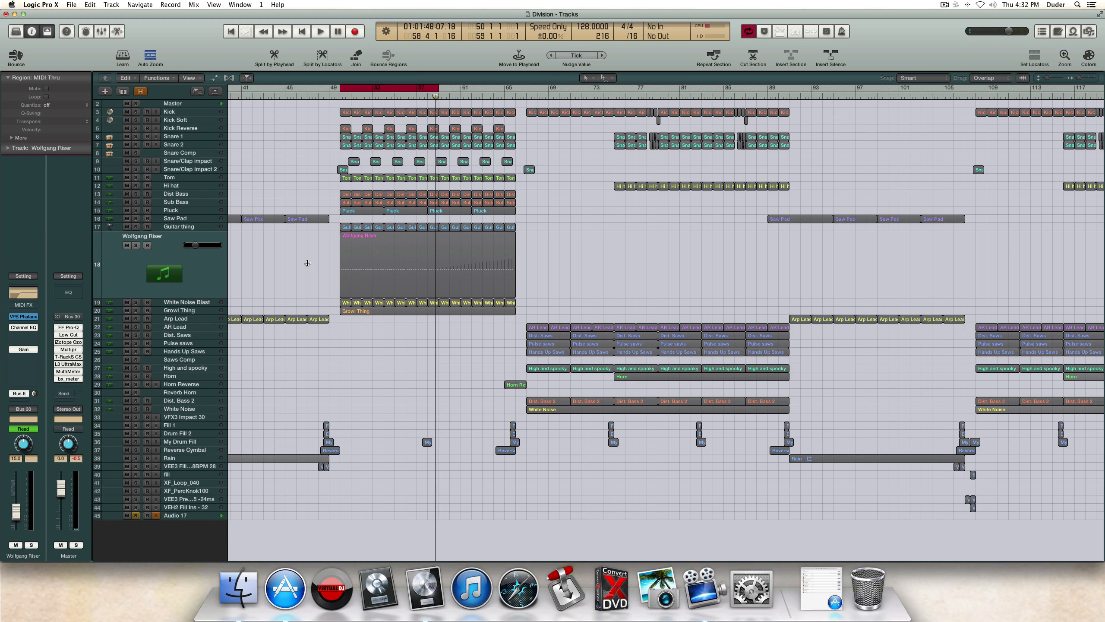
# Step: Open the Wolfgang Riser track's VPS Phalanx instrument, solo the track, and move the window clear of the riser region
pyautogui.click(24, 315)
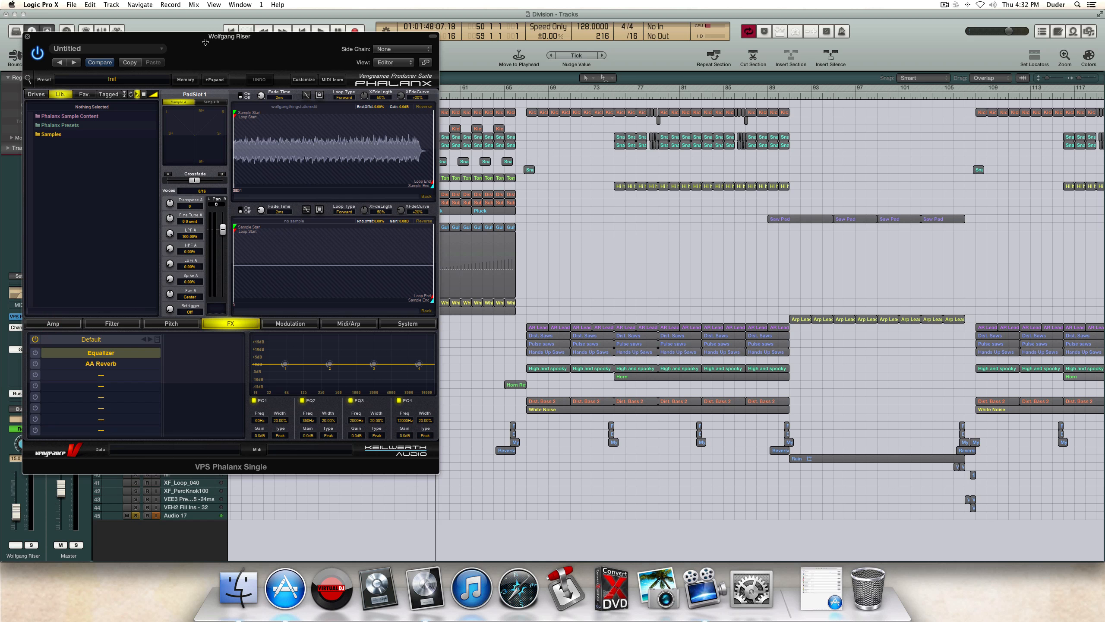
pyautogui.moveTo(205, 42); pyautogui.dragTo(267, 88)
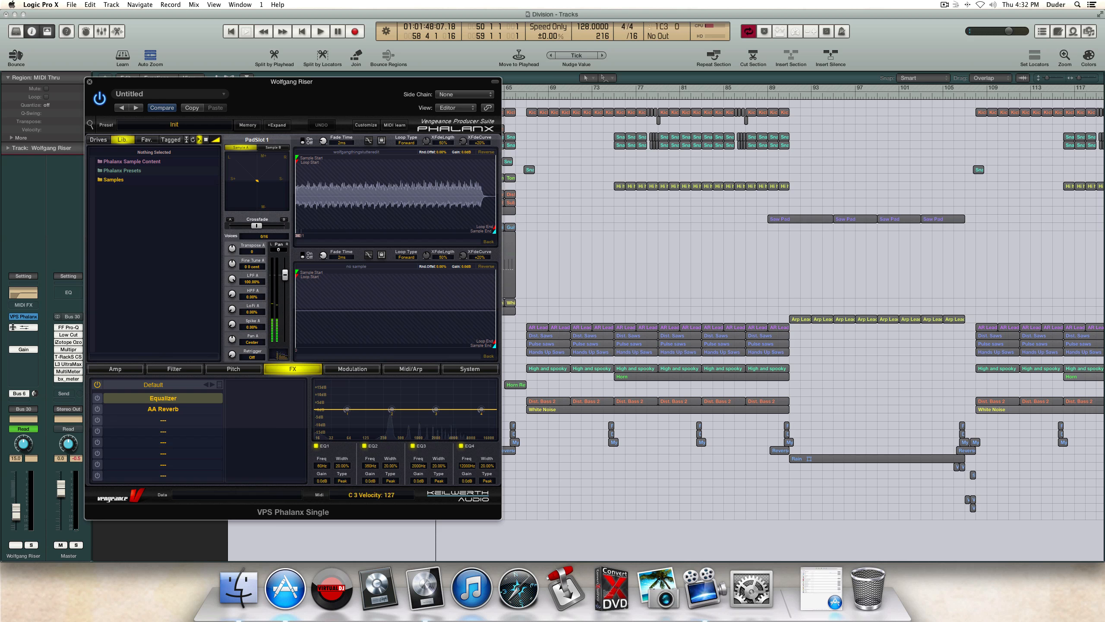
pyautogui.moveTo(131, 81); pyautogui.dragTo(520, 207)
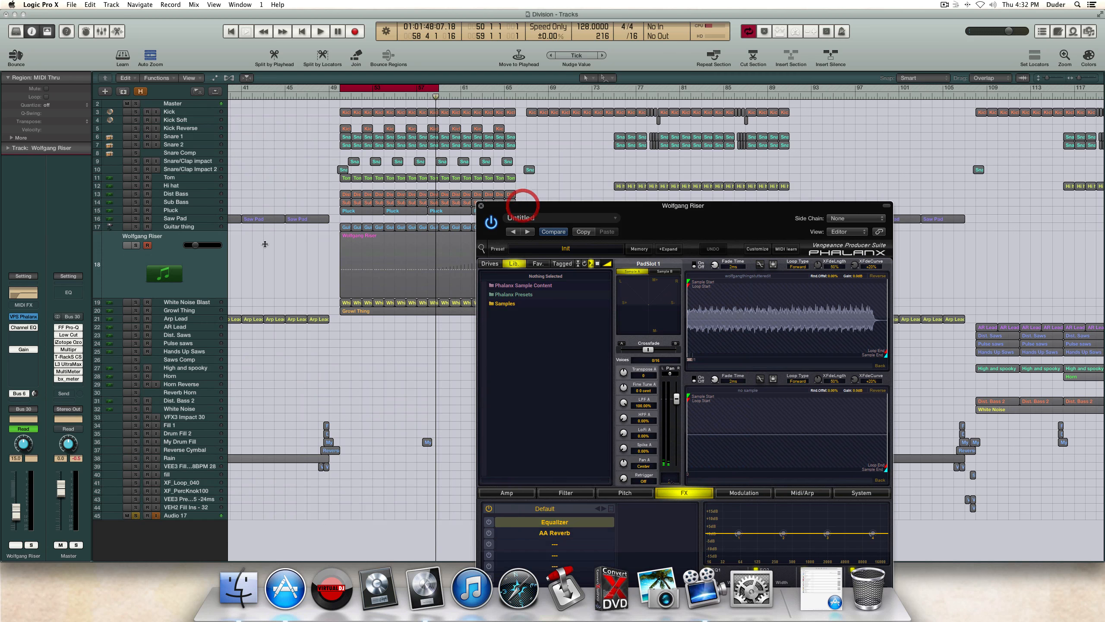
pyautogui.click(133, 245)
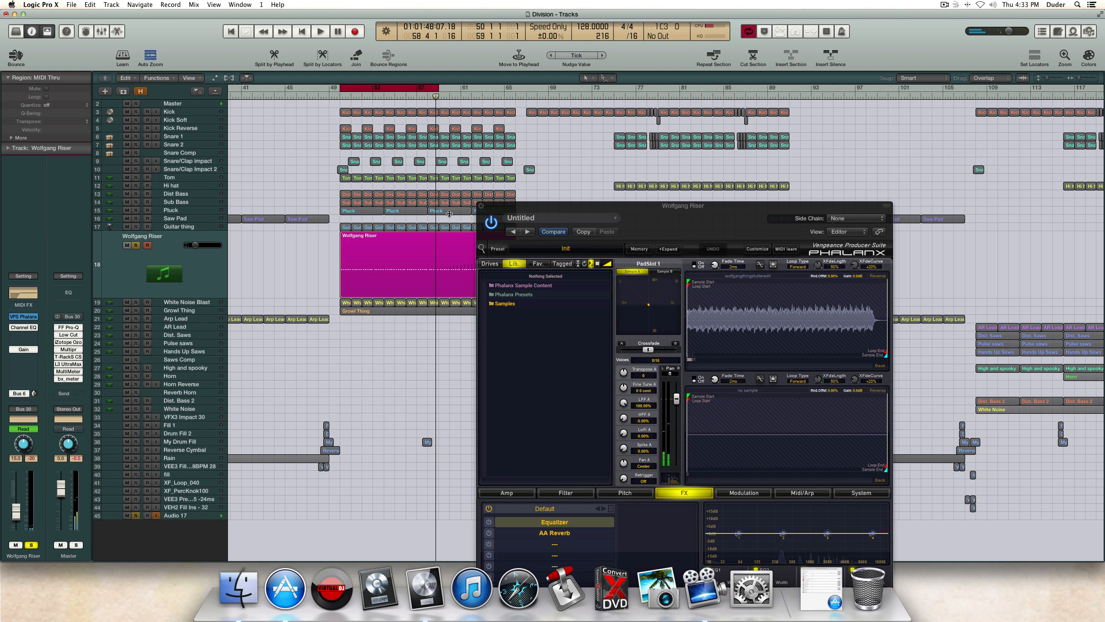
pyautogui.moveTo(540, 200); pyautogui.dragTo(512, 139)
pyautogui.moveTo(512, 140); pyautogui.dragTo(491, 115)
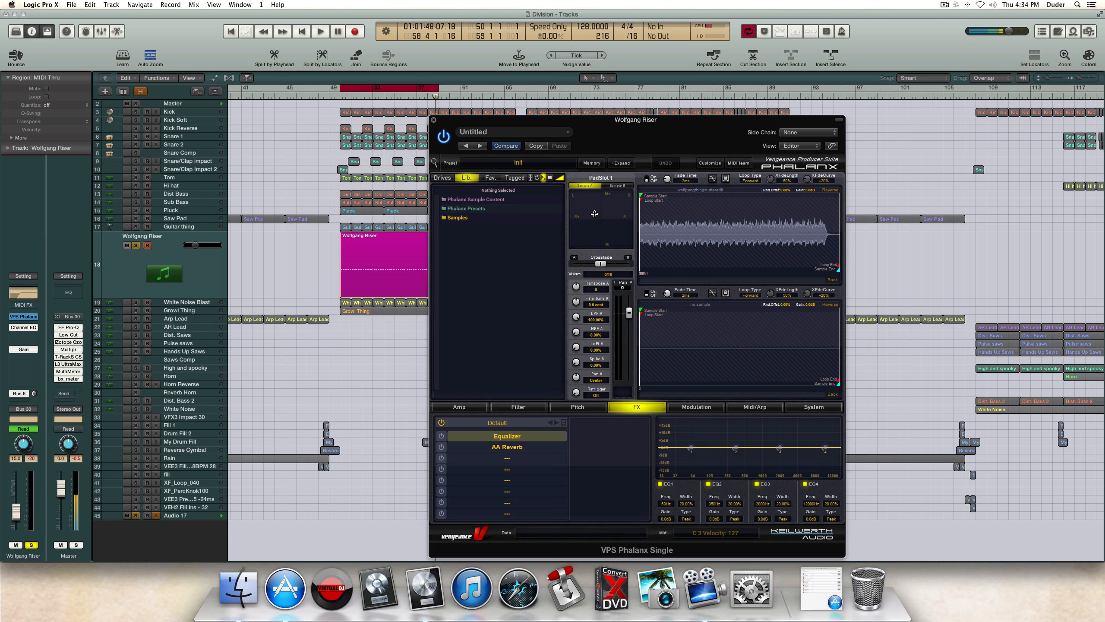
# Step: View the Wolfgang Riser region's notes in the Piano Roll and close the Phalanx window
pyautogui.doubleClick(405, 261)
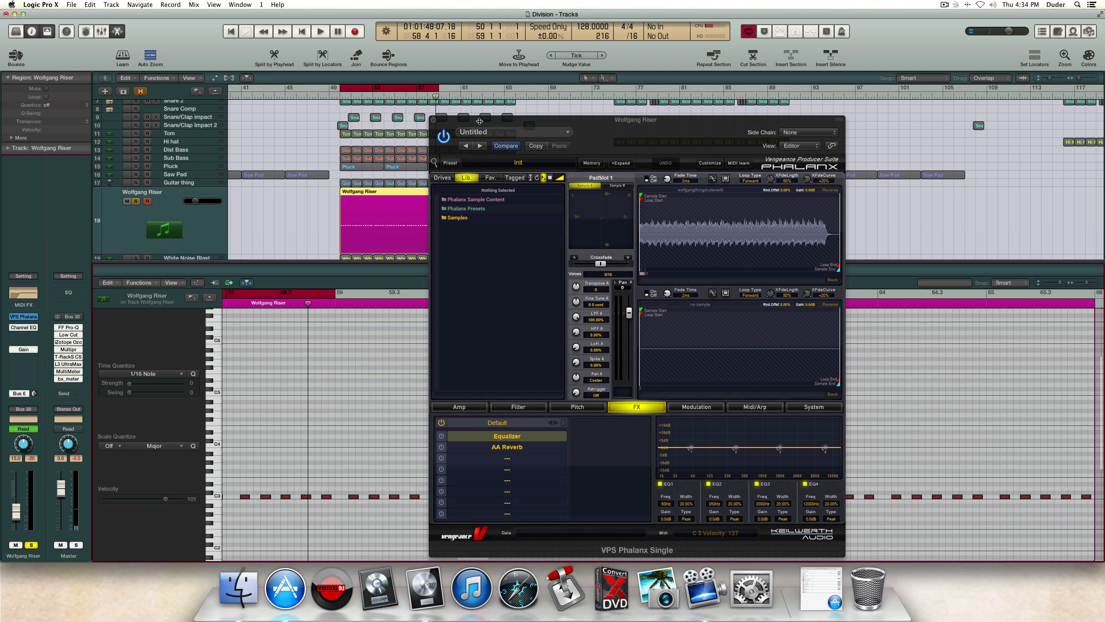
pyautogui.moveTo(480, 121); pyautogui.dragTo(493, 100)
pyautogui.click(449, 98)
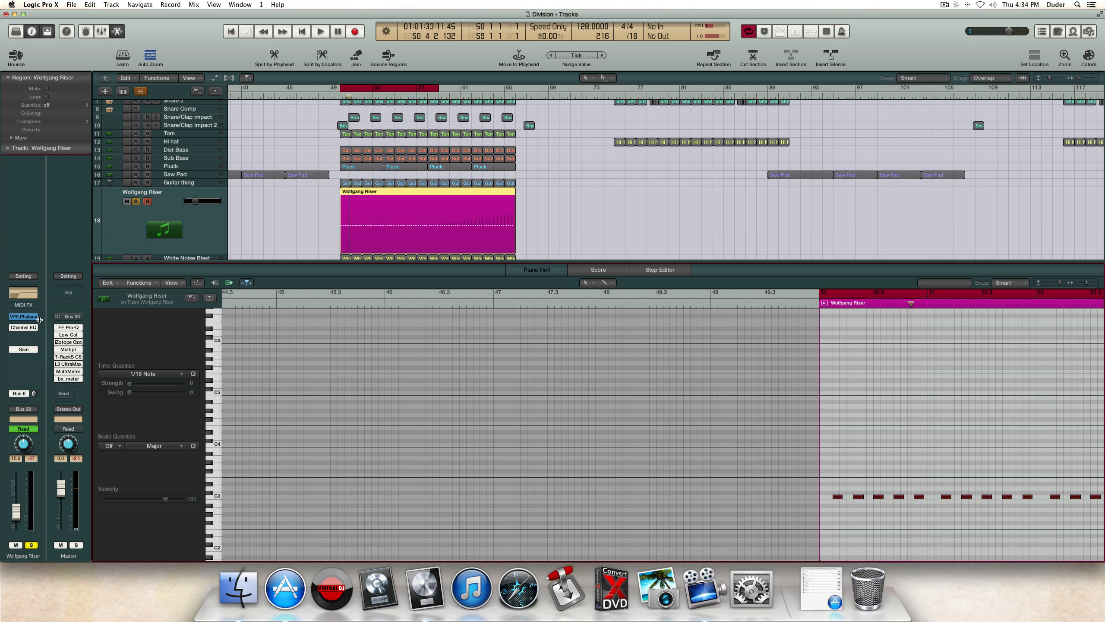
# Step: Reopen the riser's Phalanx instrument, view its AA Reverb settings, and close the window
pyautogui.click(39, 320)
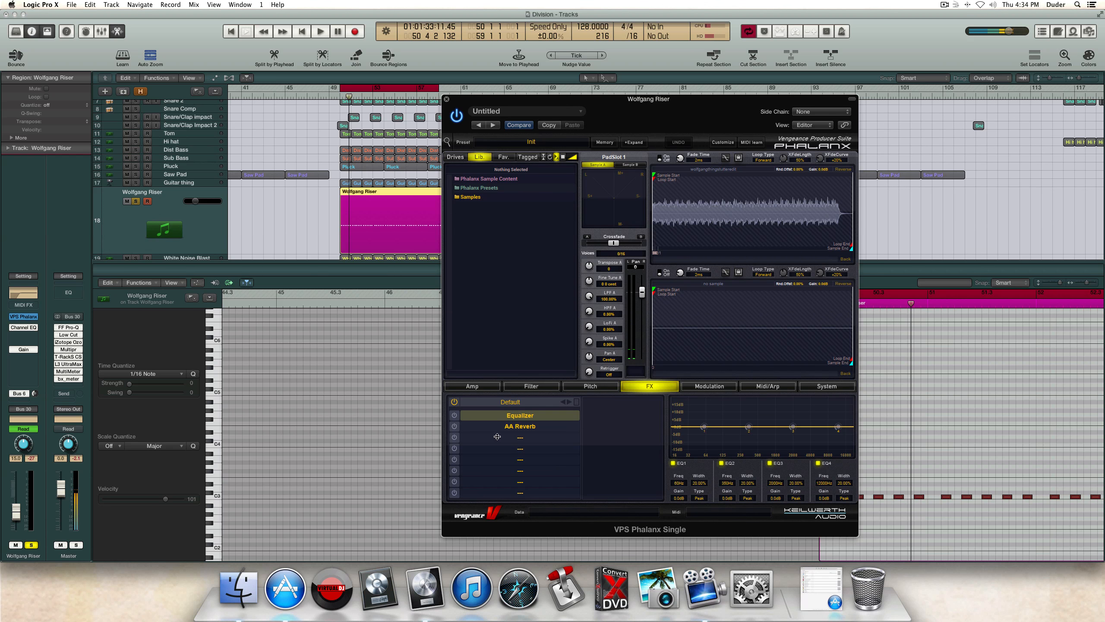
pyautogui.click(480, 427)
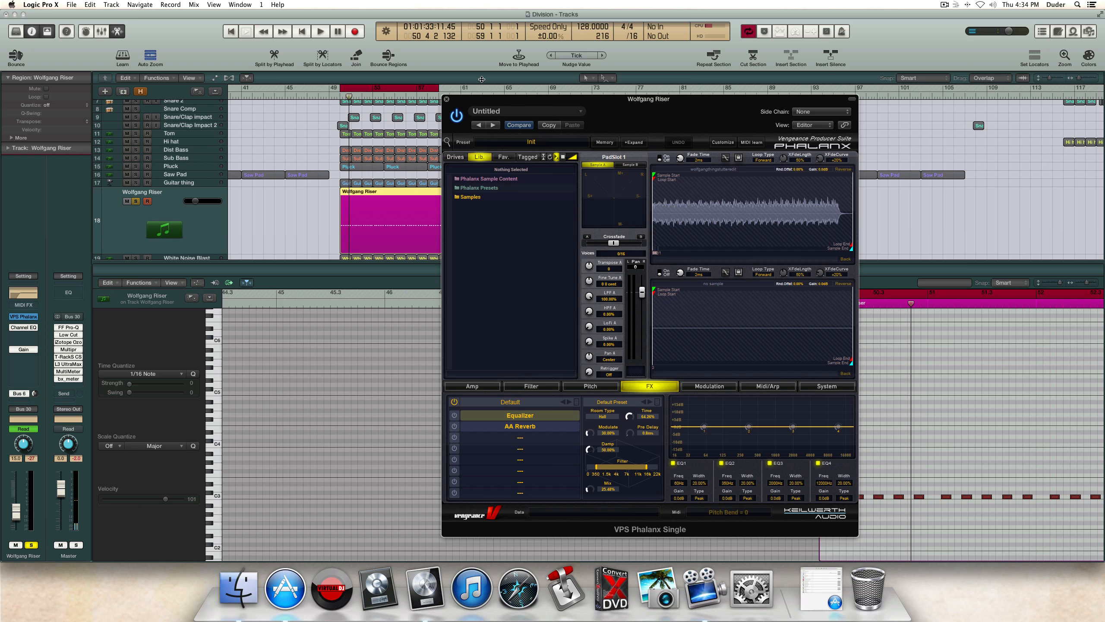
pyautogui.click(448, 100)
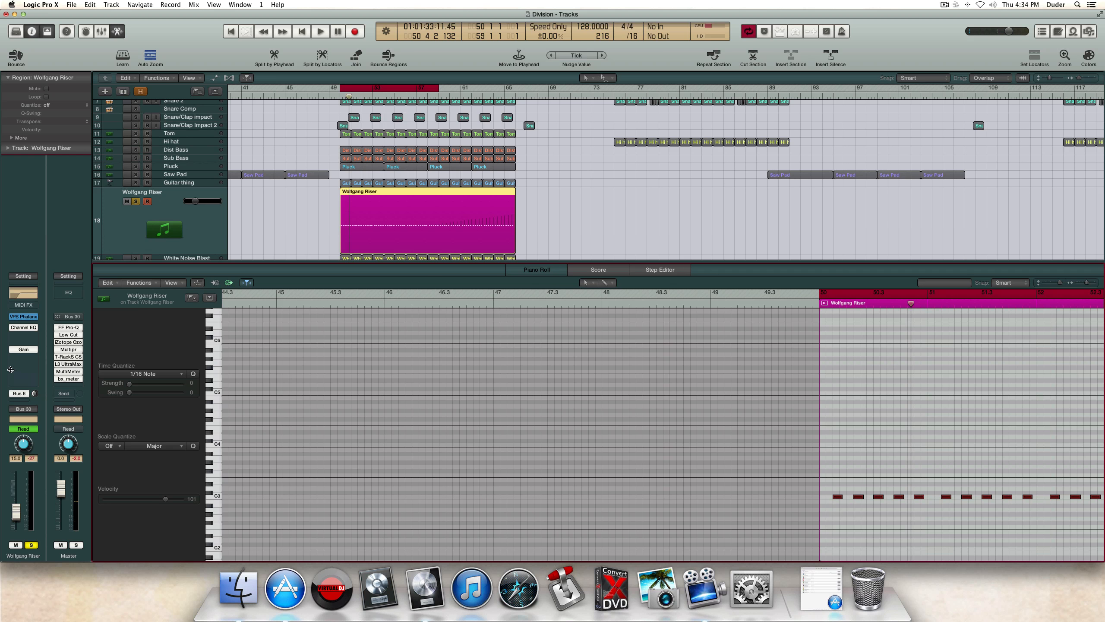
# Step: Follow the Wolfgang Riser's Bus 6 send to Trip Delay, view the H-Delay settings, and close them
pyautogui.click(20, 393)
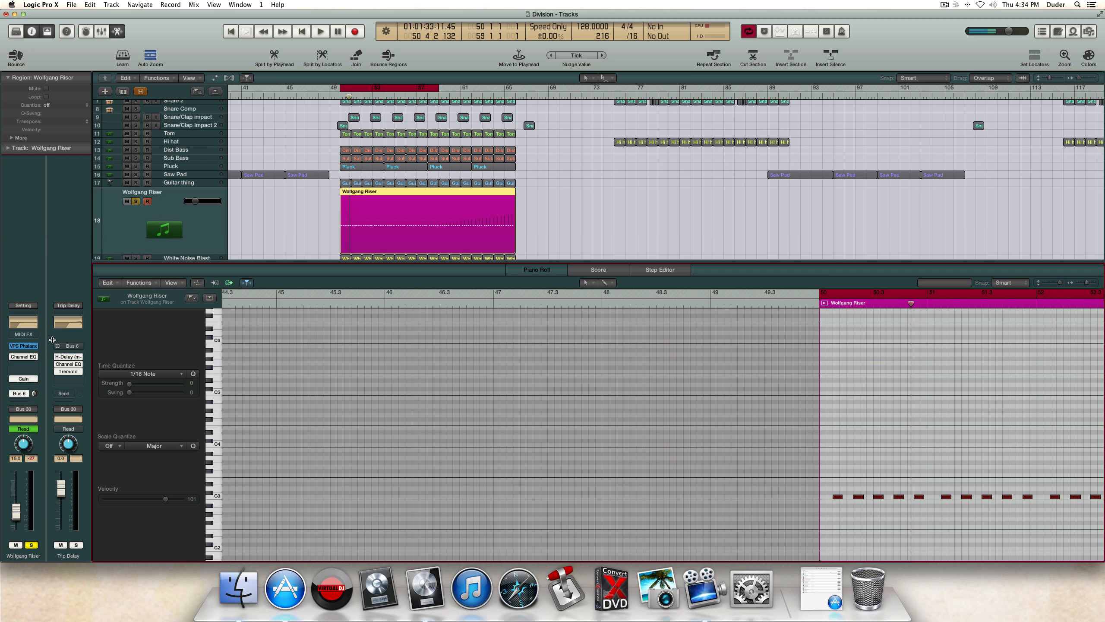
pyautogui.click(67, 356)
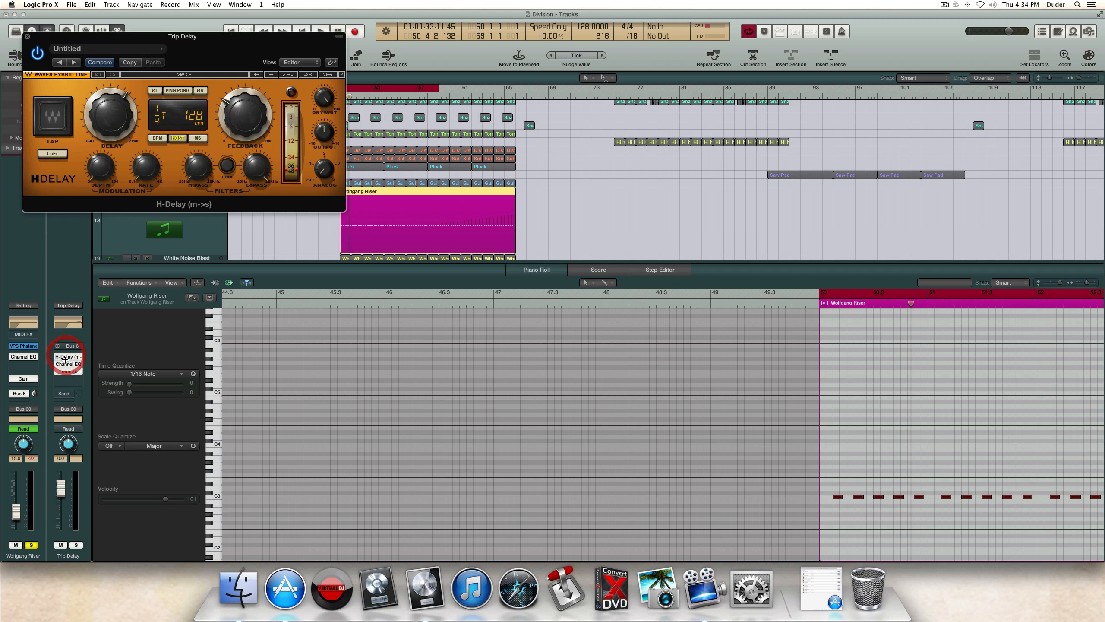
pyautogui.click(29, 36)
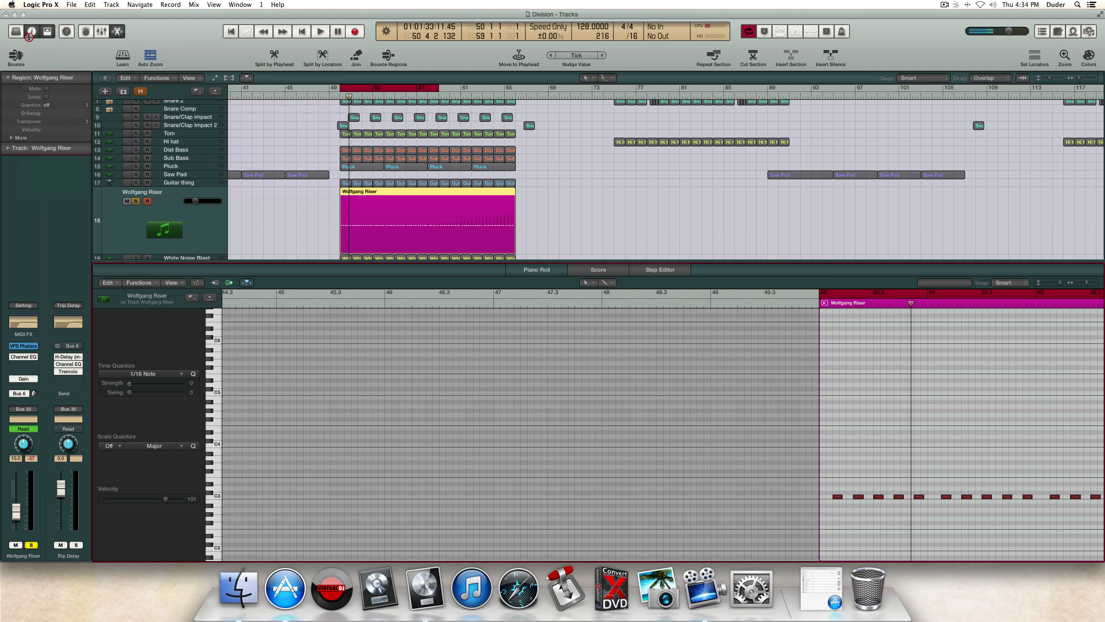
# Step: Close the Piano Roll and audition the soloed Wolfgang Riser from the start of its region
pyautogui.press('e')
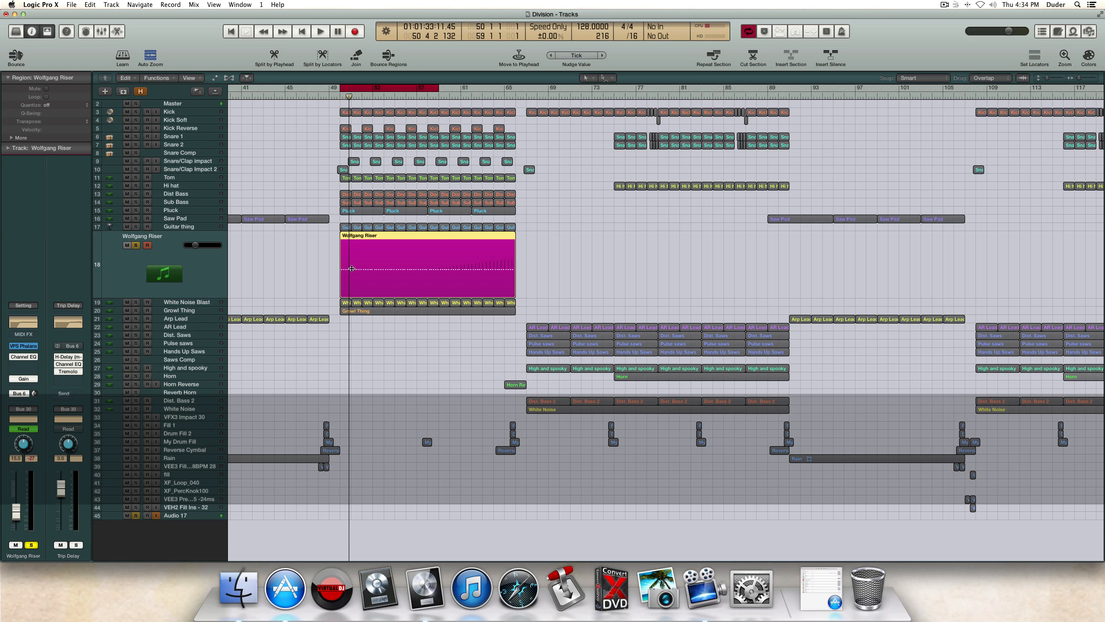
pyautogui.click(318, 260)
pyautogui.press('space')
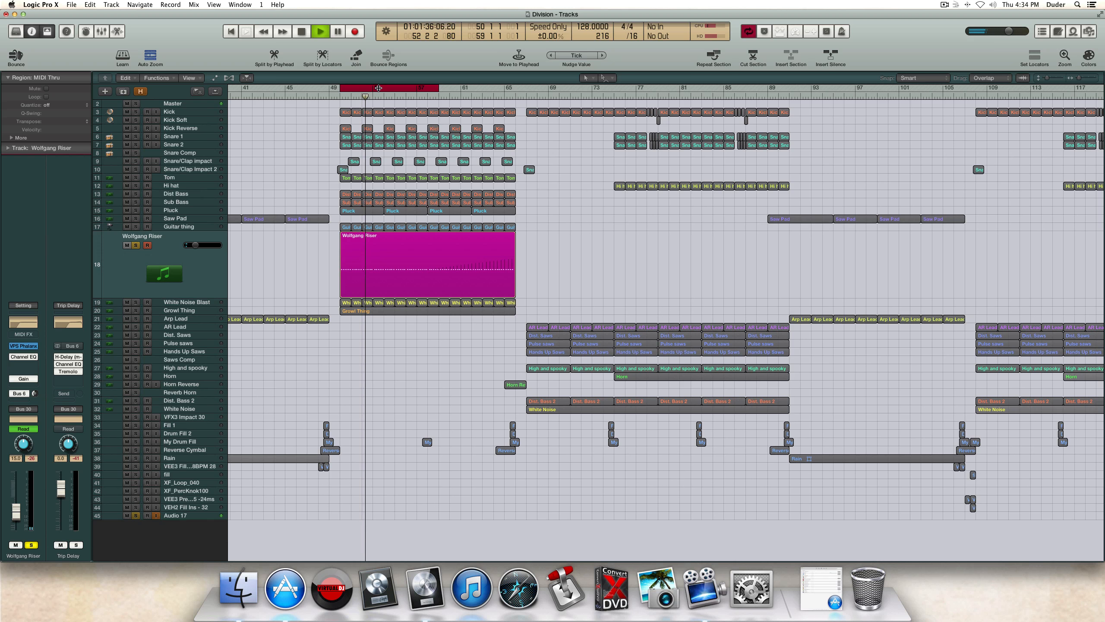
pyautogui.press('space')
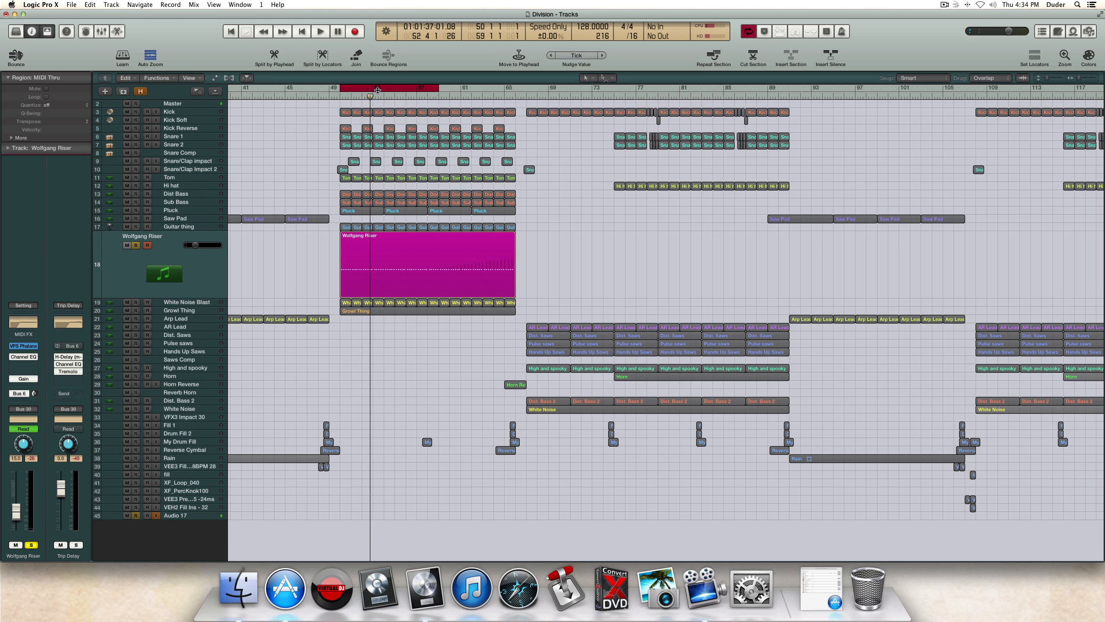
# Step: Move the cycle range to start at bar 61, audition the end of the Wolfgang Riser, and turn cycling off
pyautogui.moveTo(378, 90); pyautogui.dragTo(463, 91)
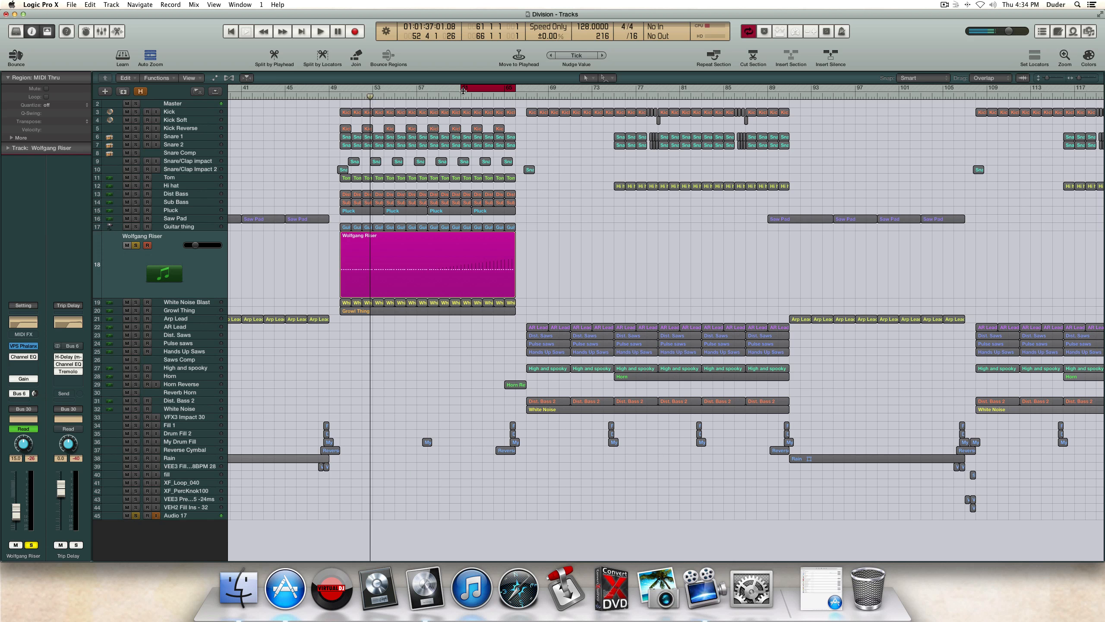
pyautogui.press('space')
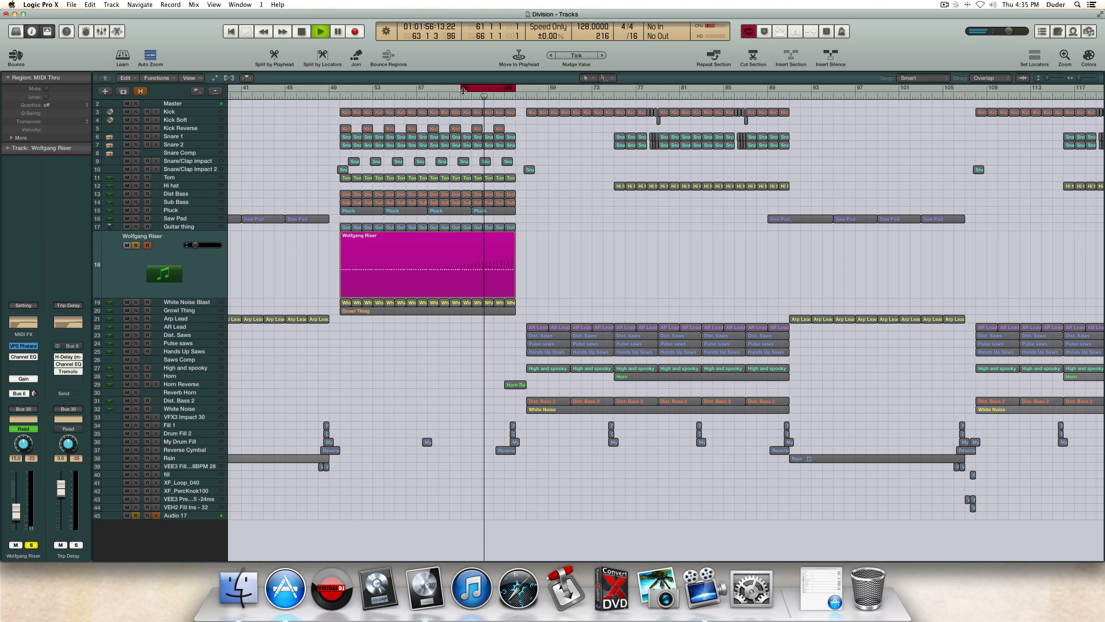
pyautogui.press('space')
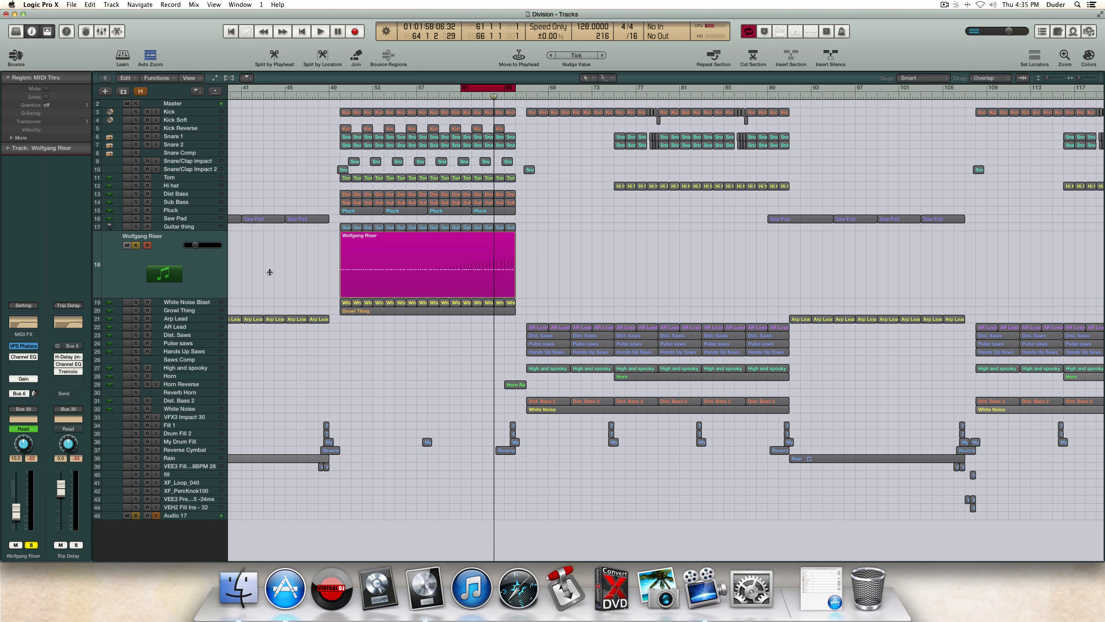
pyautogui.click(468, 87)
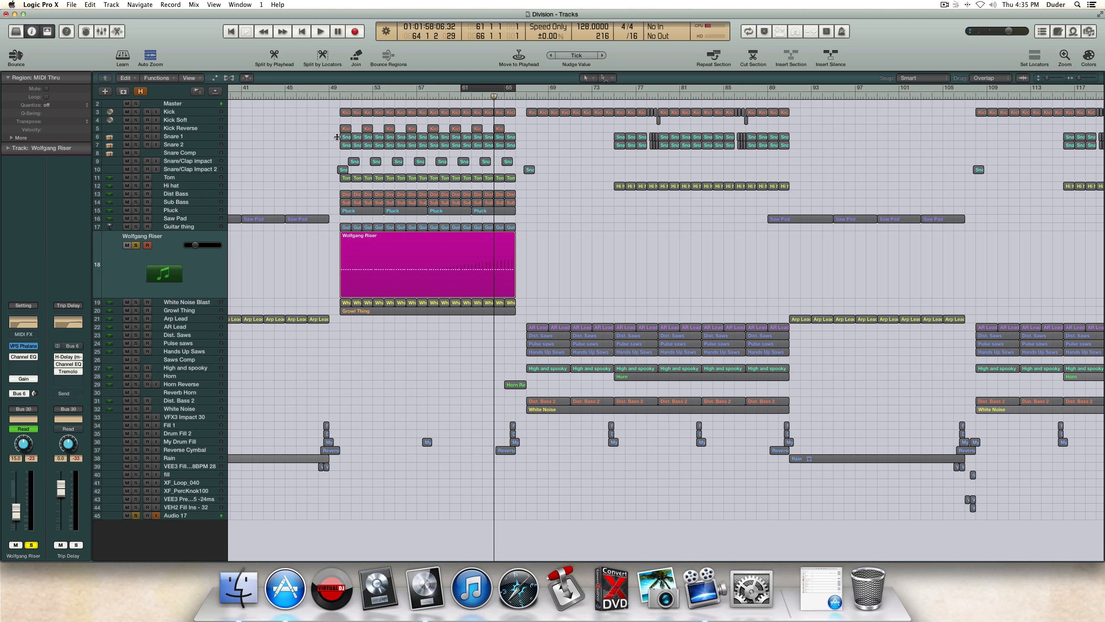
# Step: Unsolo the Wolfgang Riser, select the Growl Thing track, and open its VPS Phalanx instrument
pyautogui.click(201, 309)
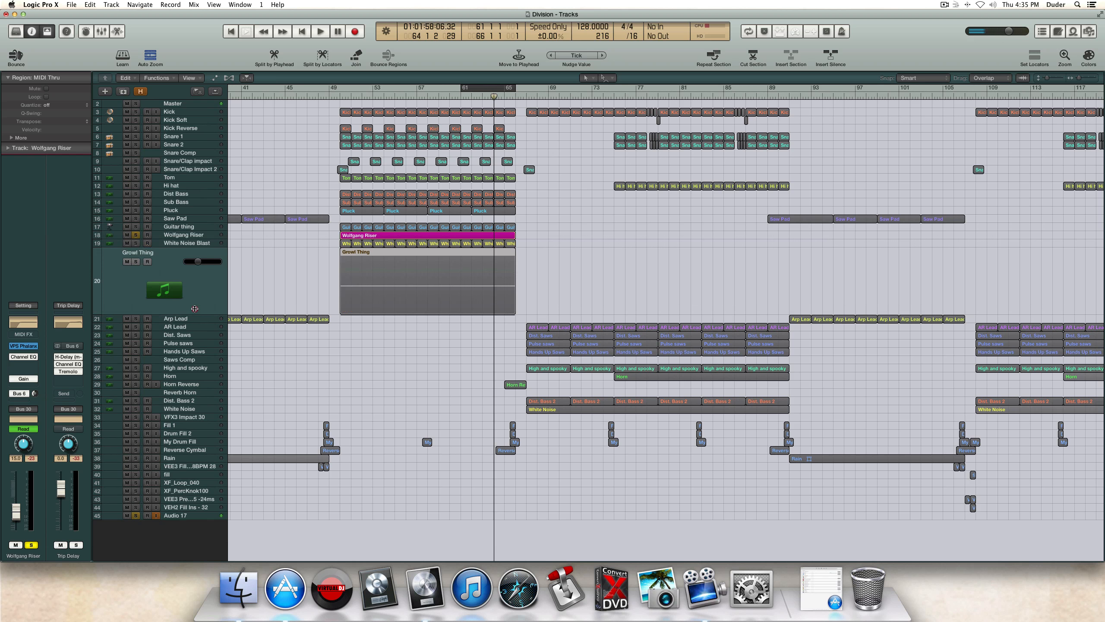
pyautogui.click(136, 235)
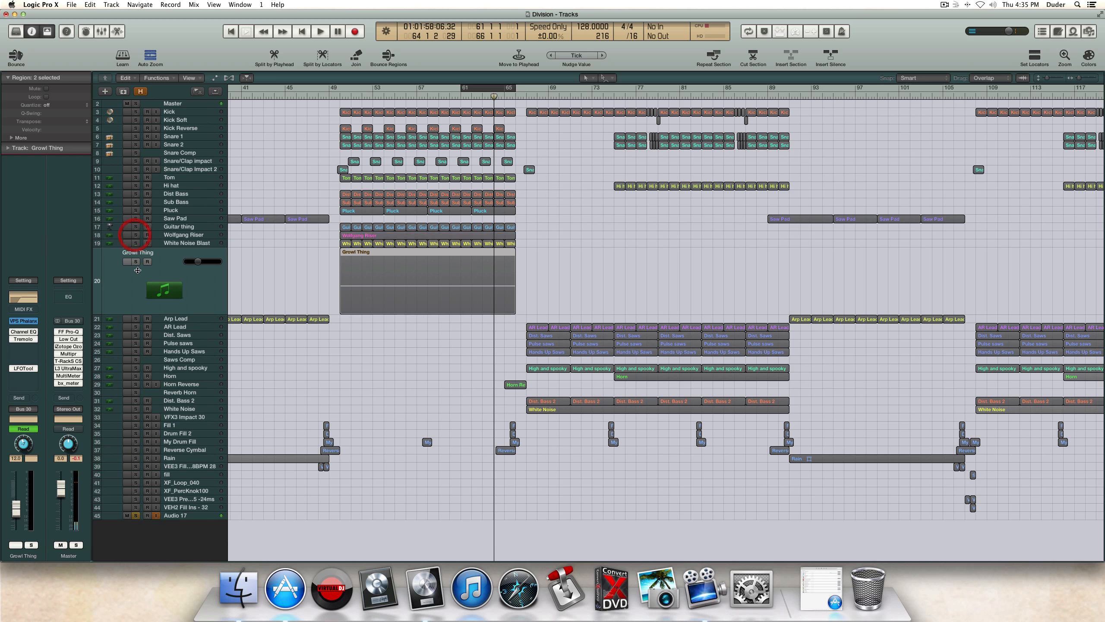
pyautogui.click(23, 321)
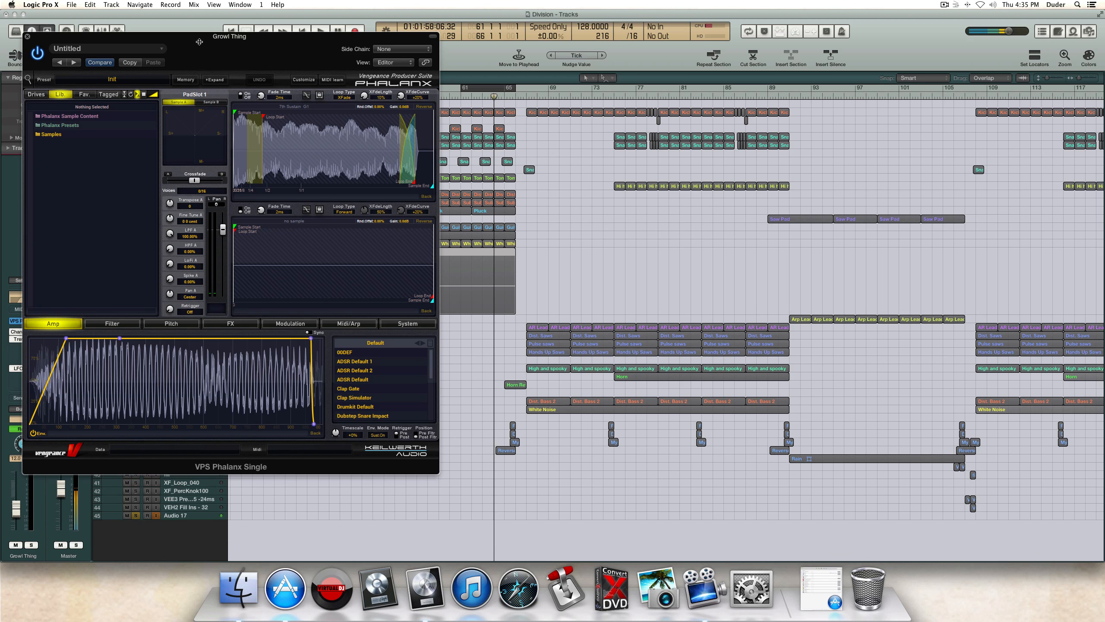
pyautogui.moveTo(200, 41); pyautogui.dragTo(307, 90)
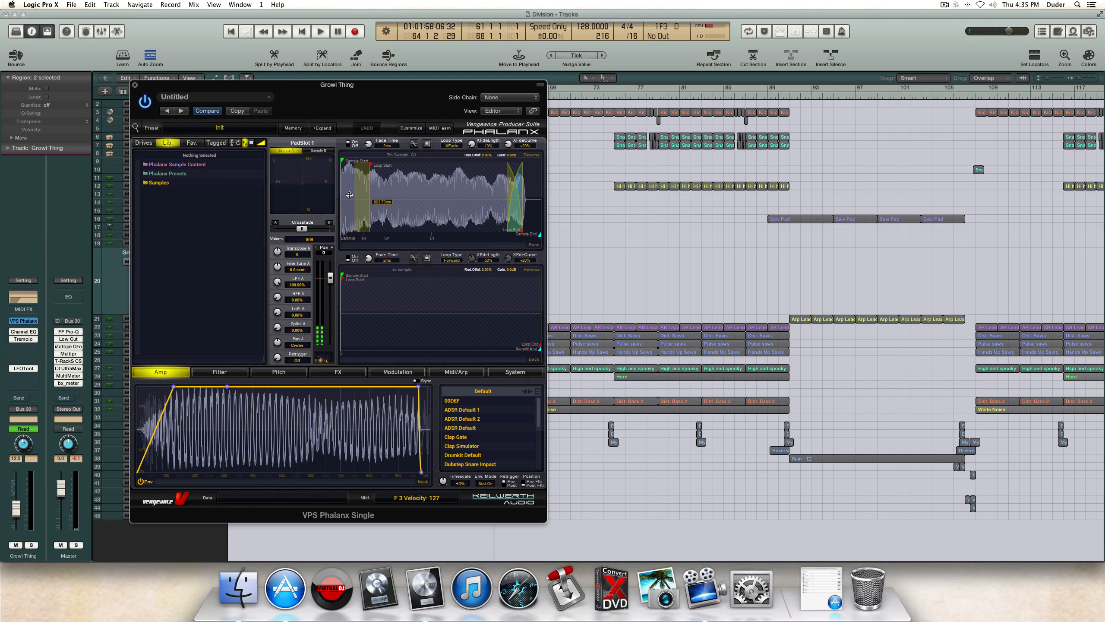
# Step: Move the Phalanx window clear of the Growl Thing region, solo the track, and toggle the automation view on and off
pyautogui.moveTo(280, 89); pyautogui.dragTo(535, 133)
pyautogui.click(138, 260)
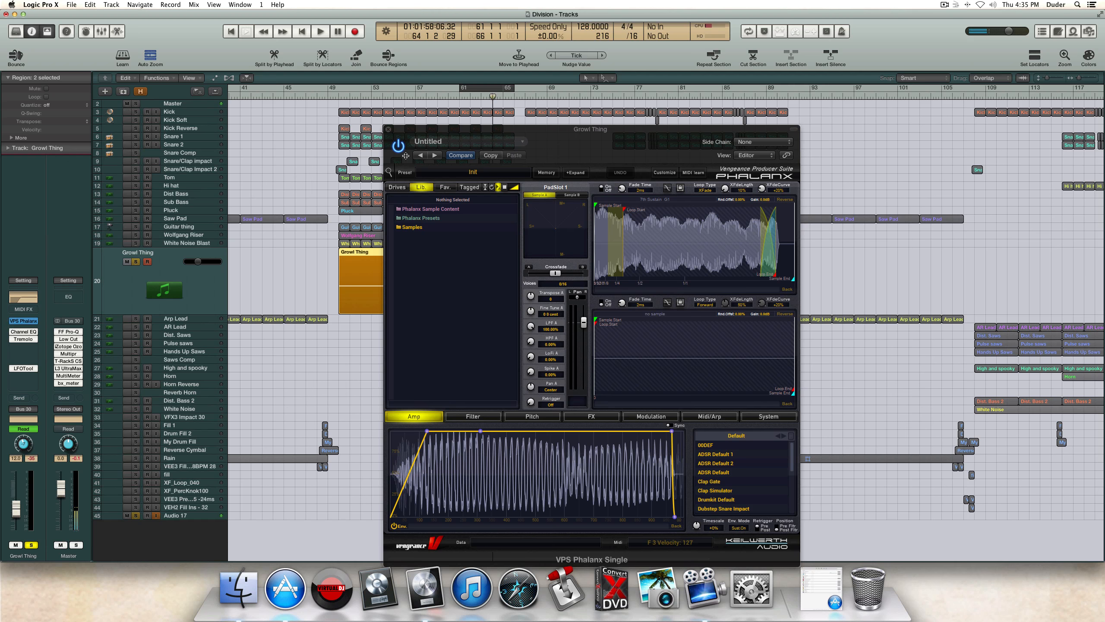
pyautogui.moveTo(439, 126); pyautogui.dragTo(536, 144)
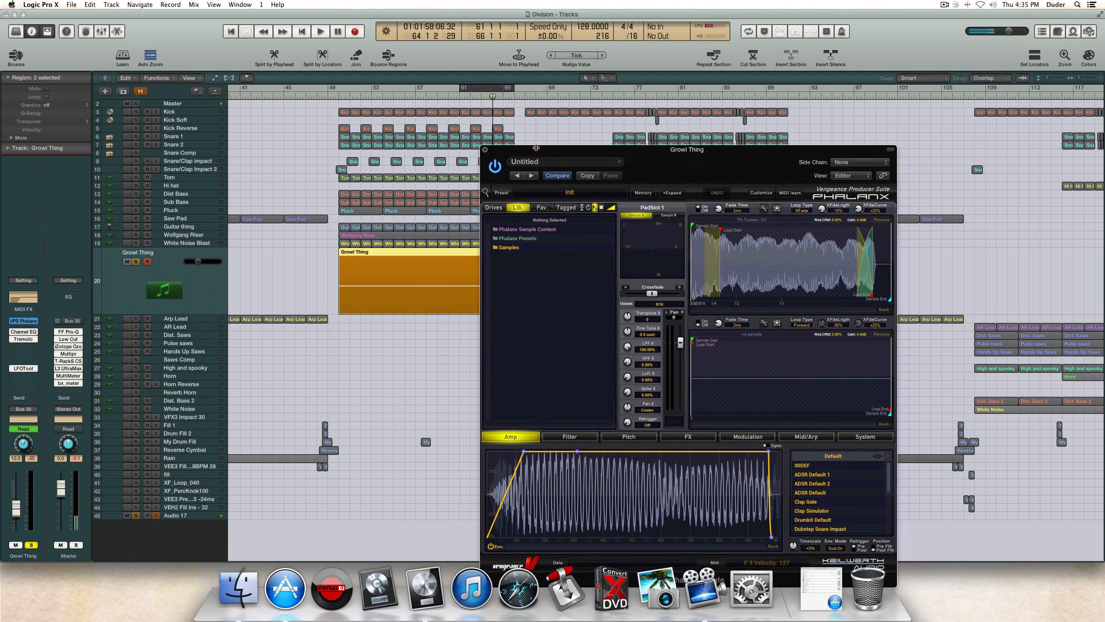
pyautogui.press('a')
pyautogui.press('a')
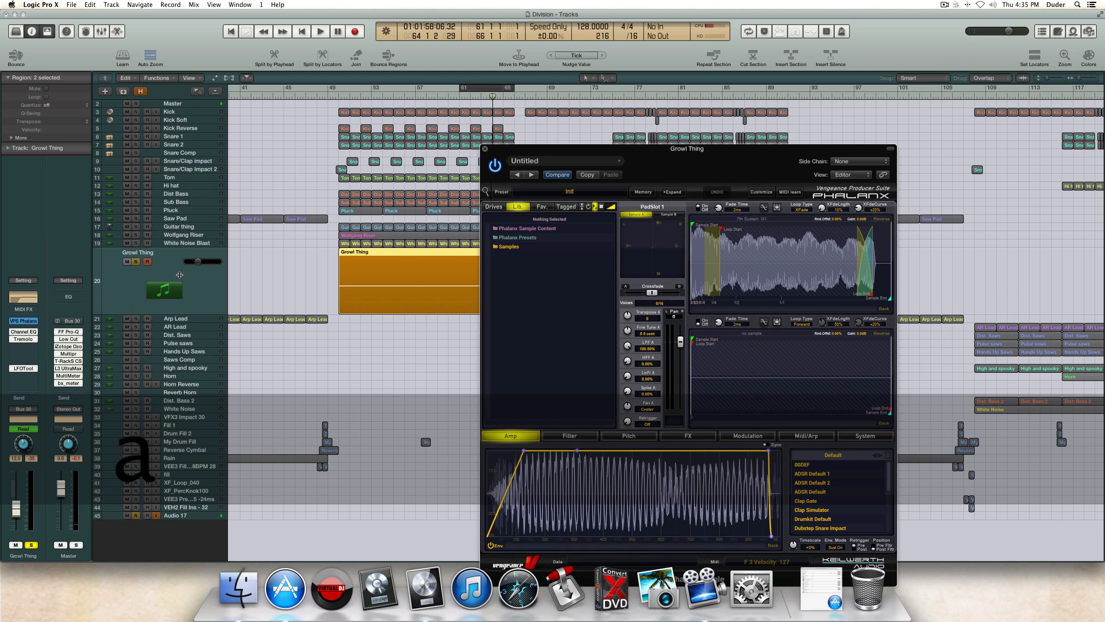
# Step: View Growl Thing's Tremolo settings and audition the track from about bar 49
pyautogui.click(23, 339)
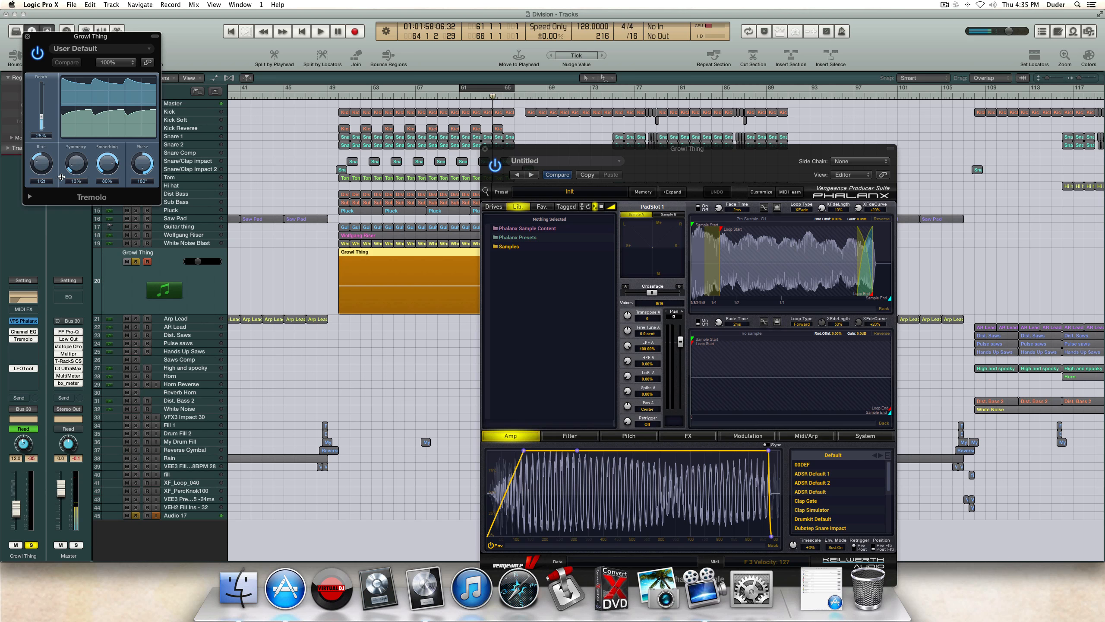
pyautogui.doubleClick(336, 93)
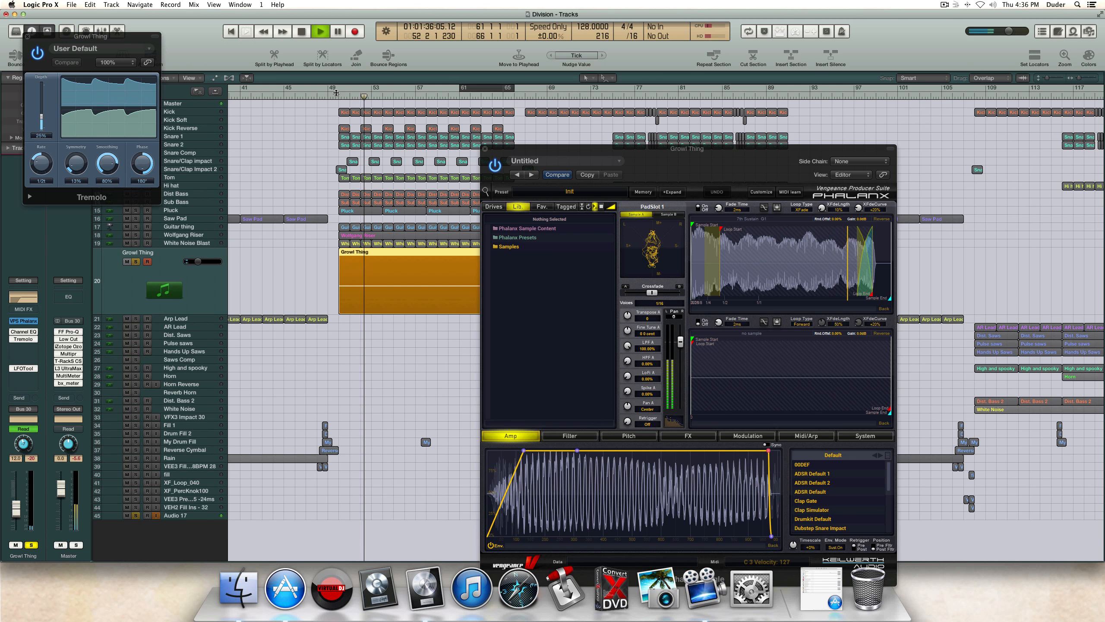
pyautogui.press('space')
# Step: Bypass LFOTool on Growl Thing, audition it with a cycle range from bar 50 to 57, and close the Tremolo settings
pyautogui.moveTo(6, 369); pyautogui.dragTo(191, 236)
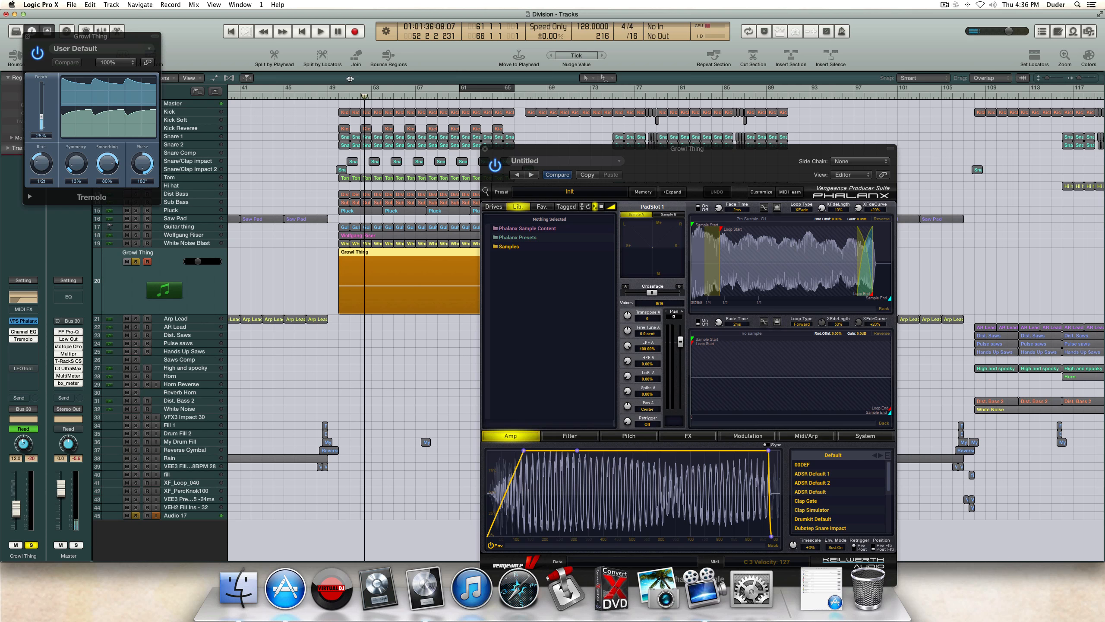
pyautogui.moveTo(335, 89); pyautogui.dragTo(417, 96)
pyautogui.press('space')
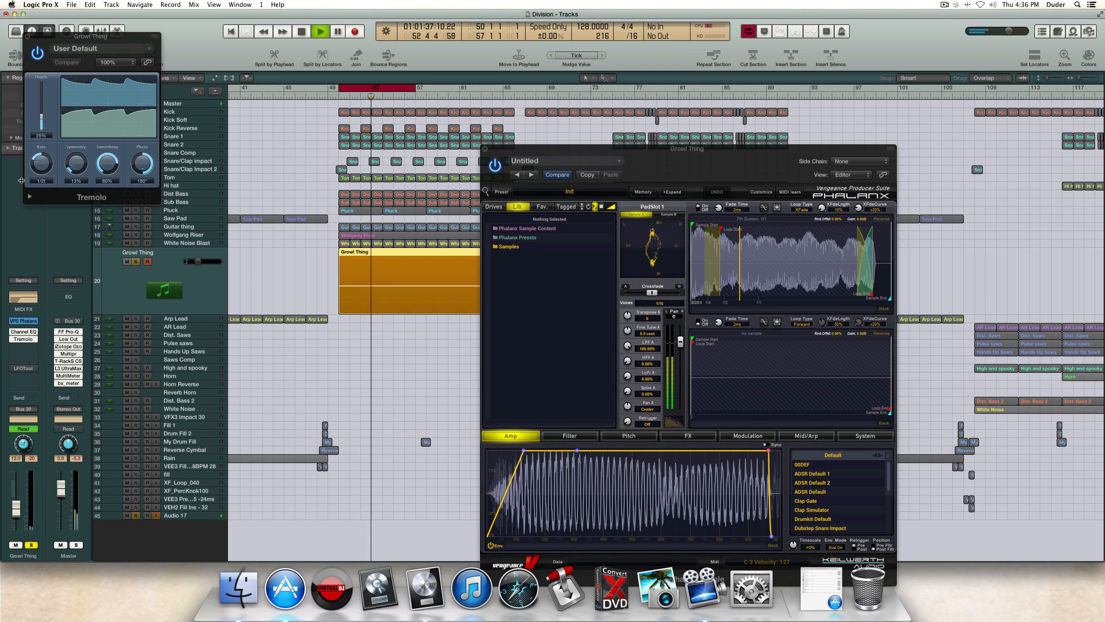
pyautogui.press('space')
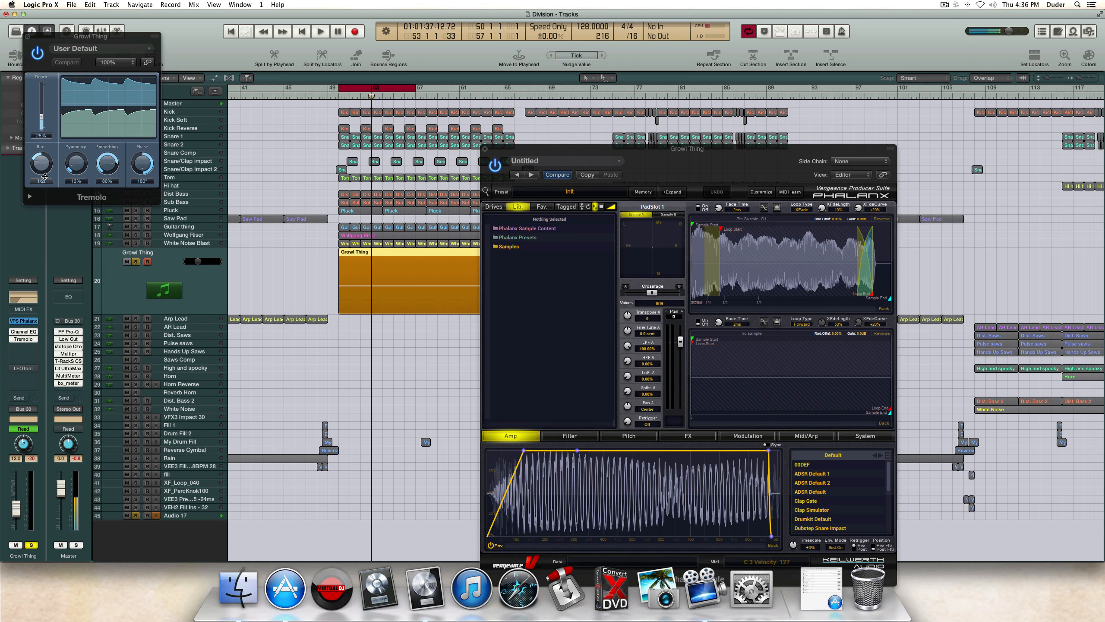
pyautogui.click(26, 36)
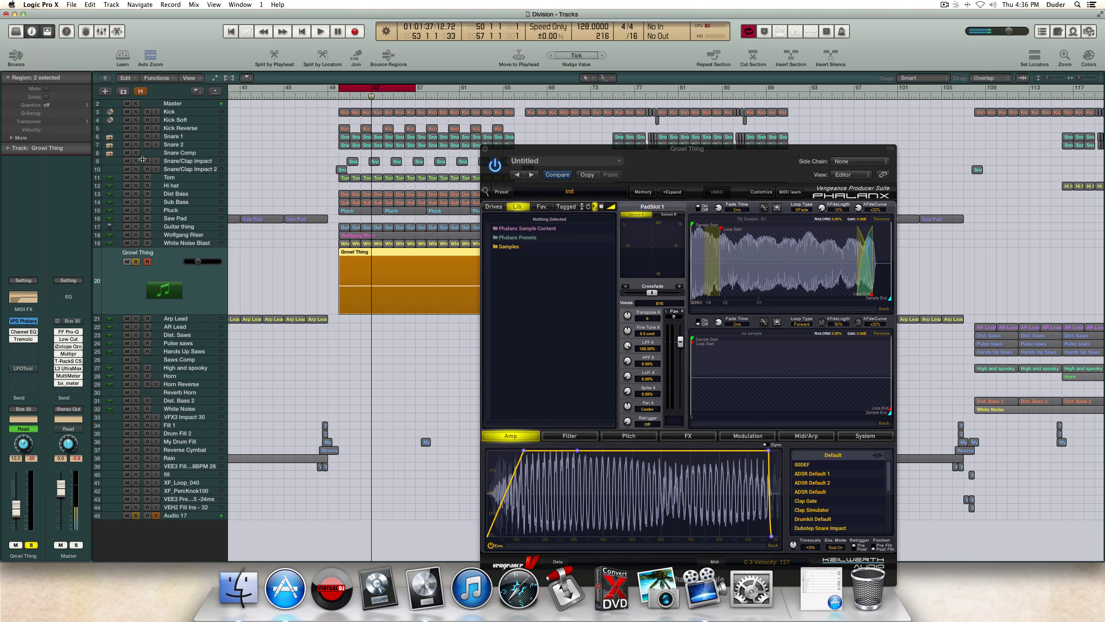
# Step: Toggle Growl Thing's solo off and on, open its LFOTool settings, and close the Phalanx window
pyautogui.click(136, 261)
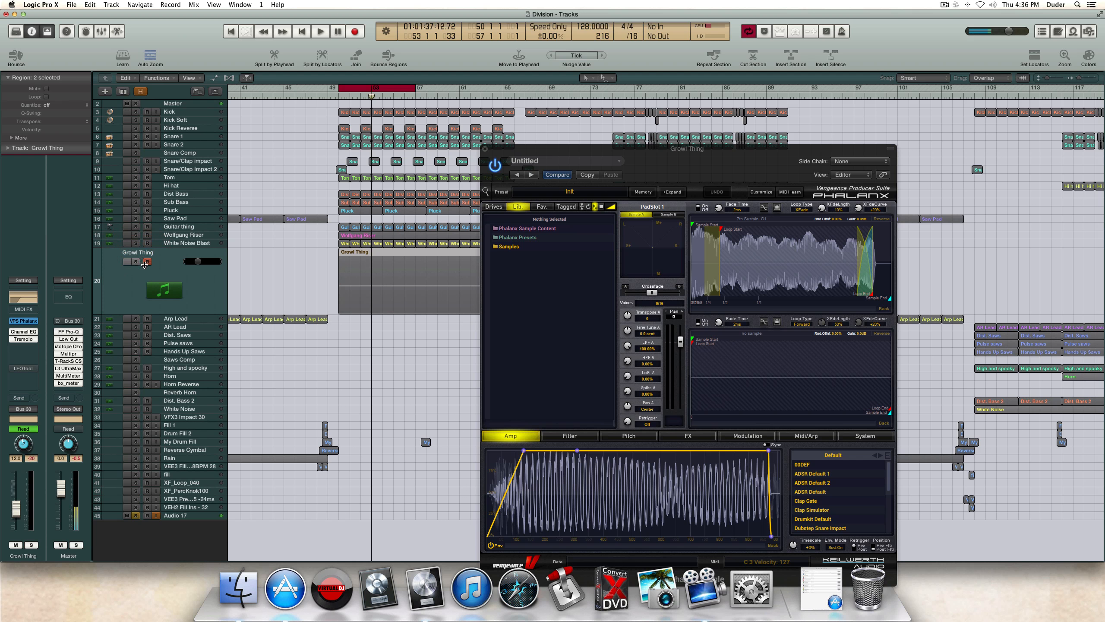
pyautogui.click(136, 261)
pyautogui.click(39, 367)
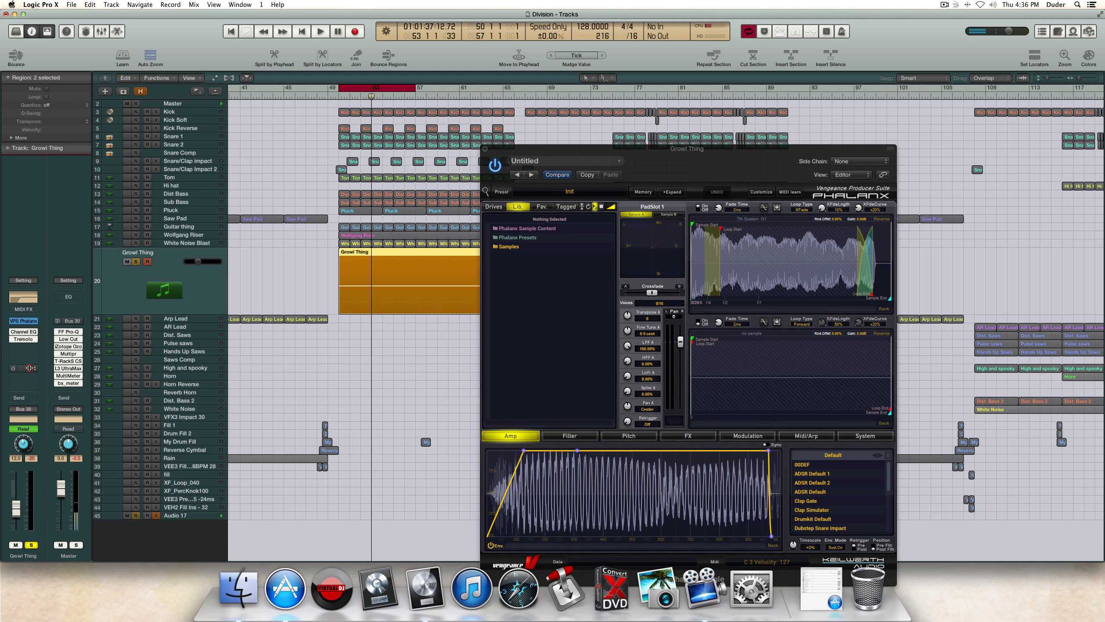
pyautogui.click(524, 147)
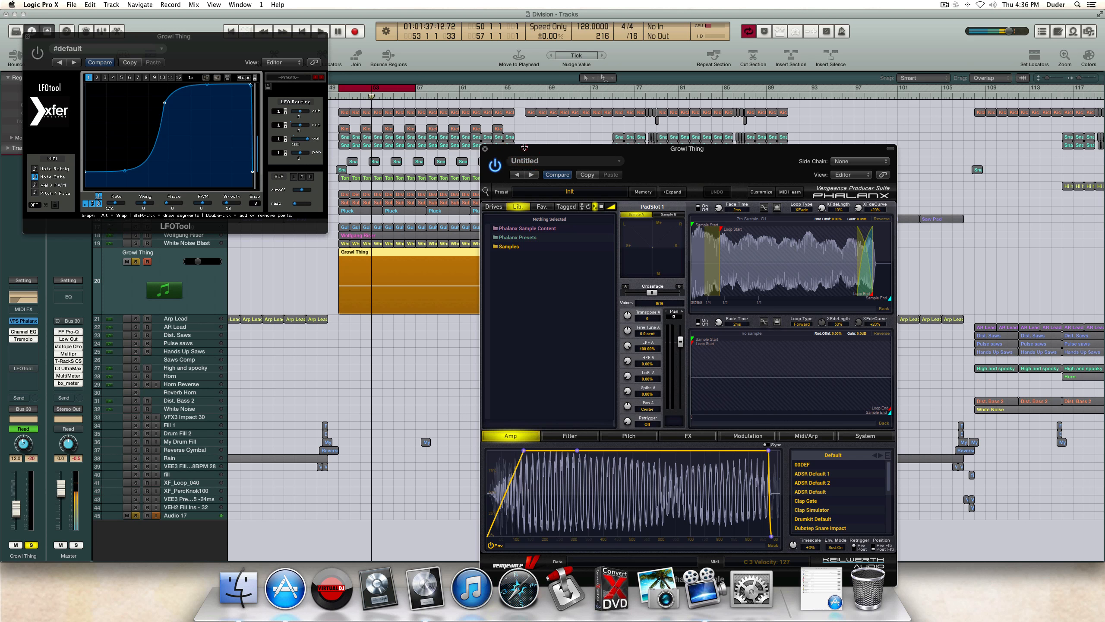
pyautogui.click(485, 149)
# Step: Re-enable LFOTool on Growl Thing, play the track briefly, and move the plug-in window clear of the region
pyautogui.click(192, 266)
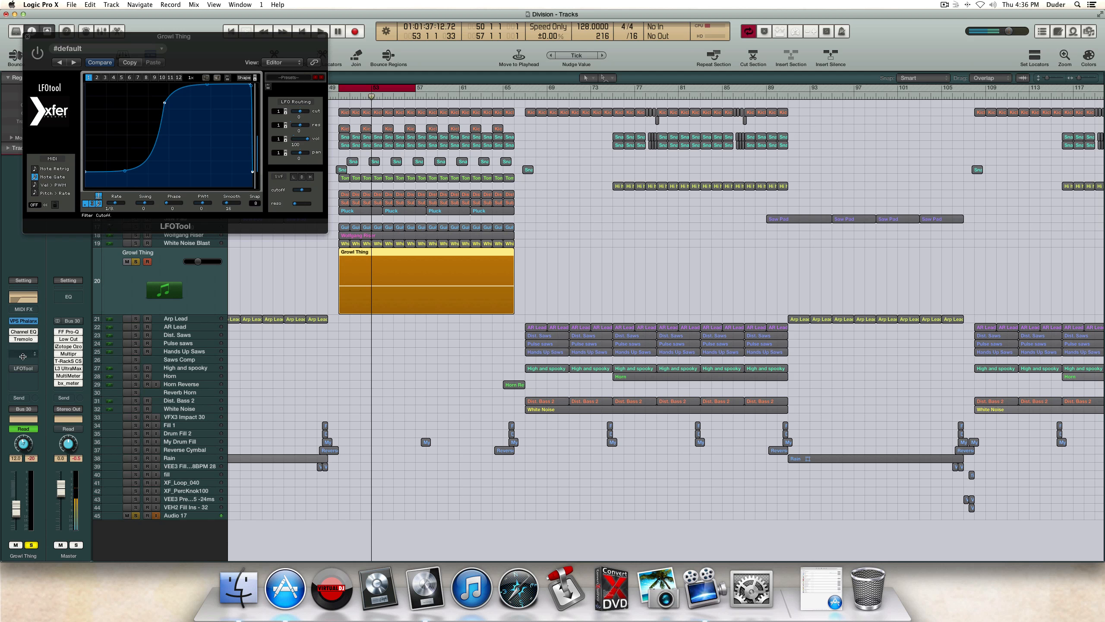
pyautogui.click(16, 369)
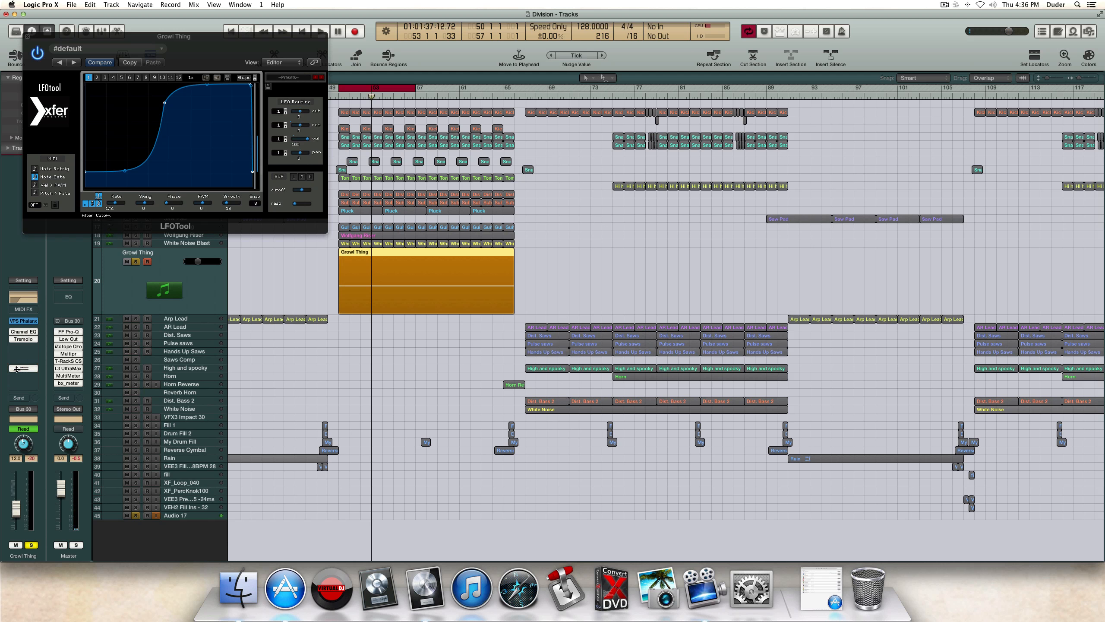
pyautogui.press('space')
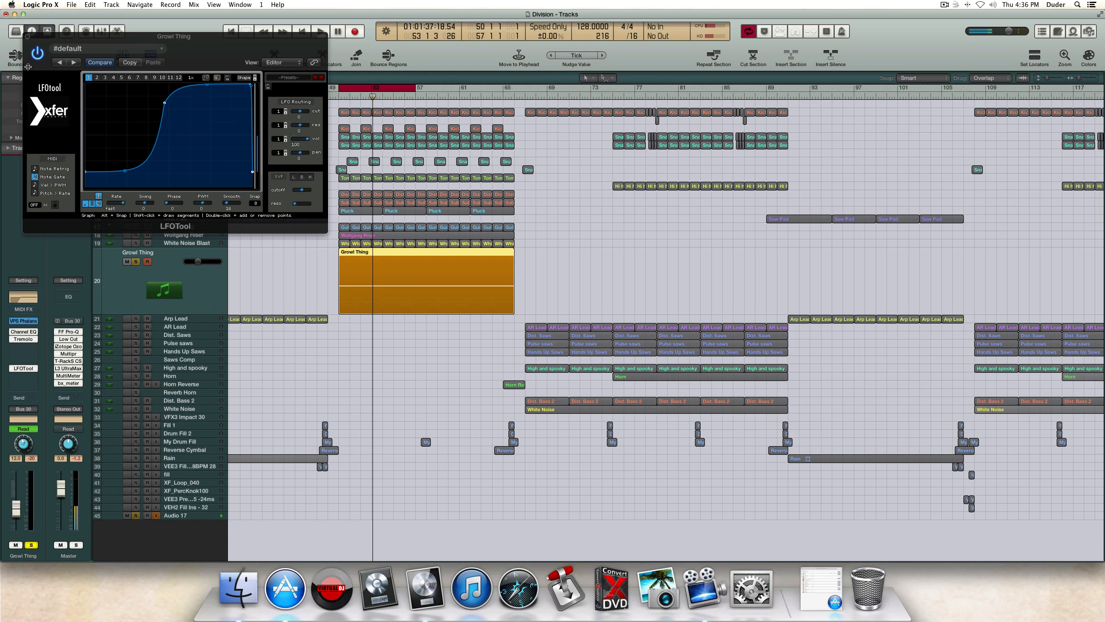
pyautogui.moveTo(40, 38); pyautogui.dragTo(493, 283)
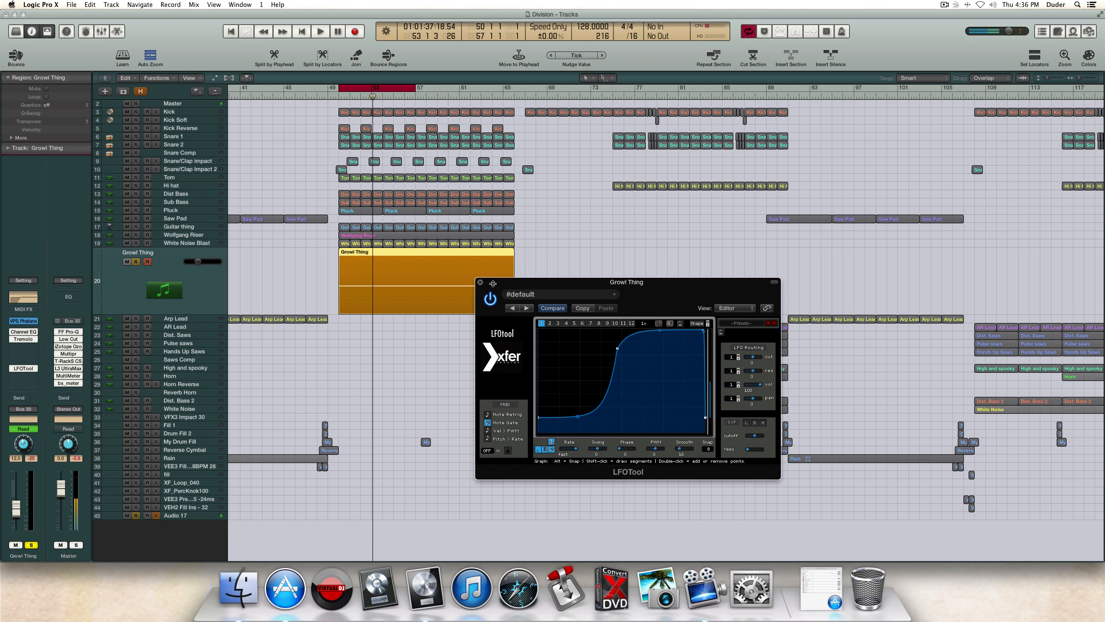
# Step: Audition the soloed Growl Thing twice from the start of the cycle range with LFOTool active
pyautogui.press('space')
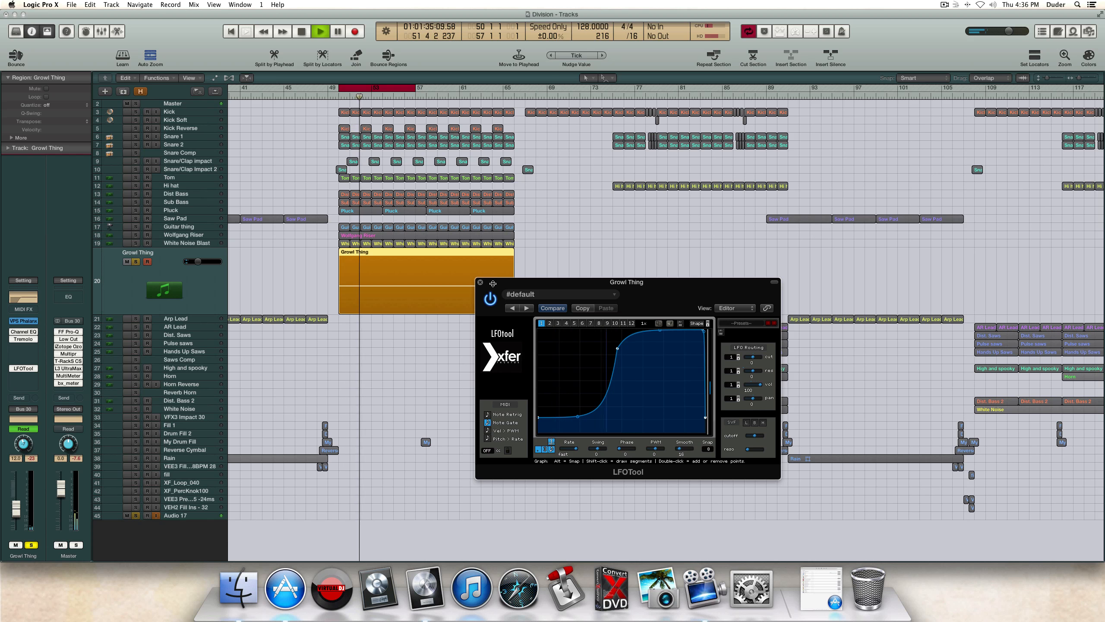
pyautogui.press('space')
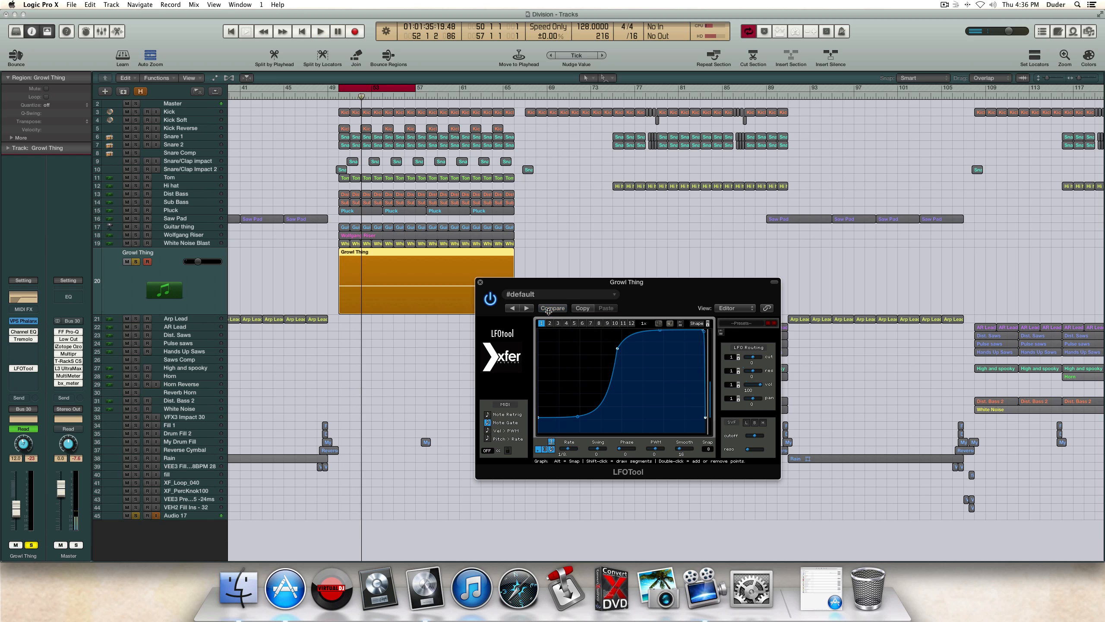
pyautogui.press('space')
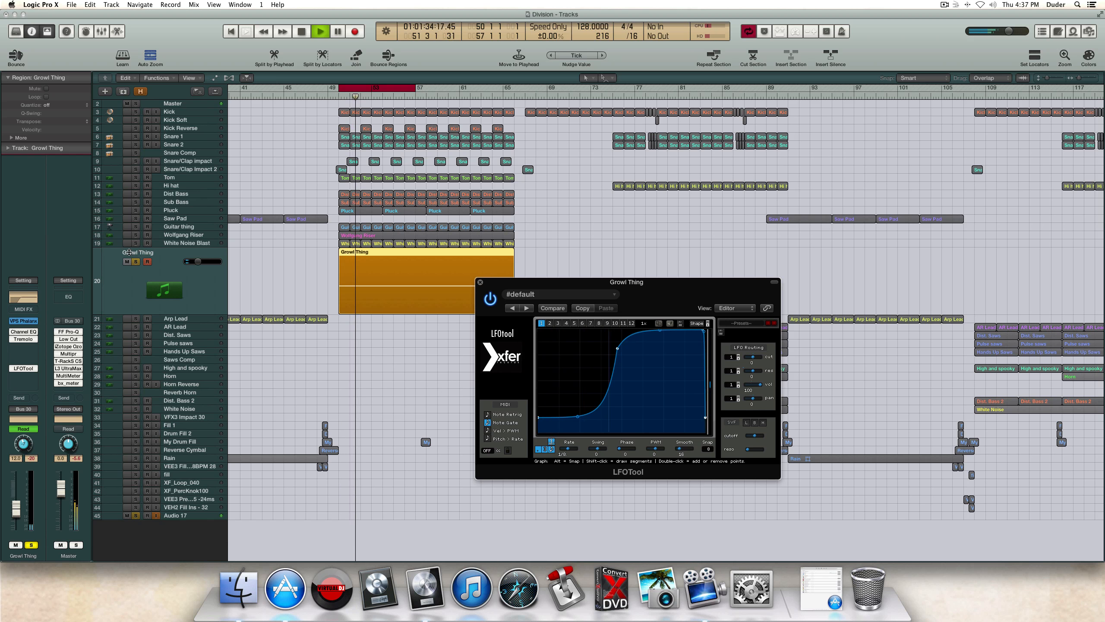
pyautogui.press('space')
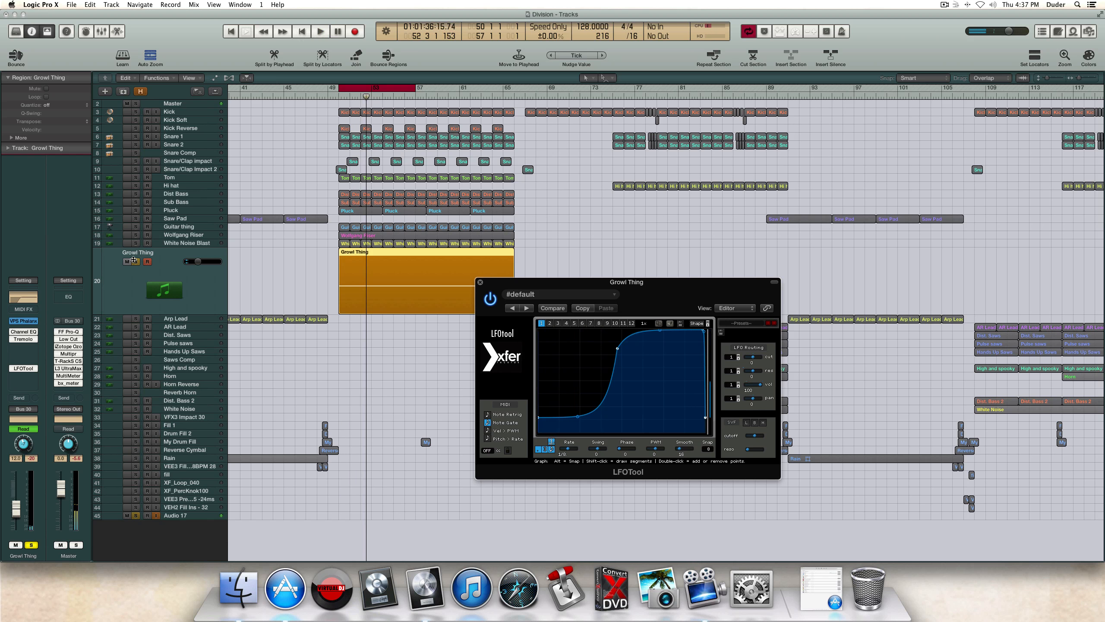
# Step: Unsolo the Growl Thing and Audio 17 tracks and play the cycled section with all layers together
pyautogui.click(134, 260)
pyautogui.click(133, 260)
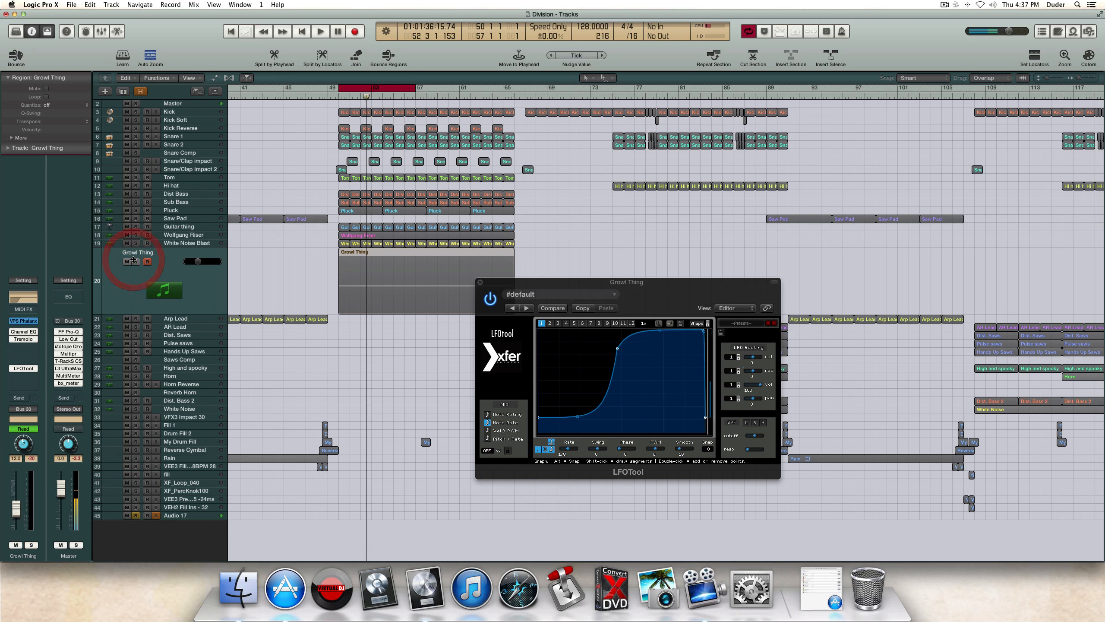
pyautogui.click(135, 515)
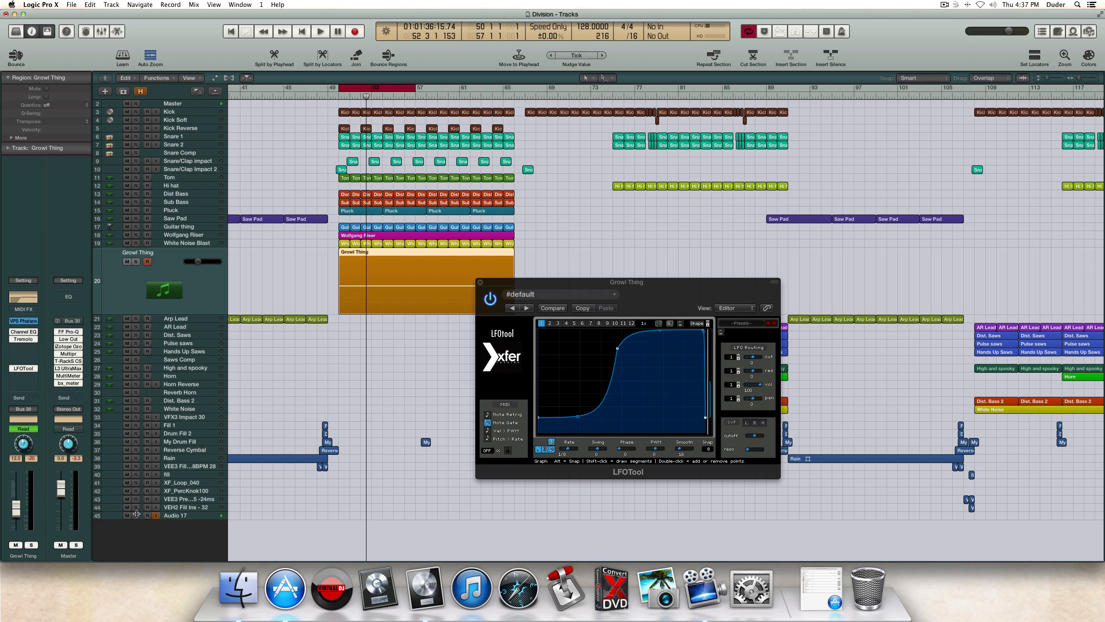
pyautogui.press('space')
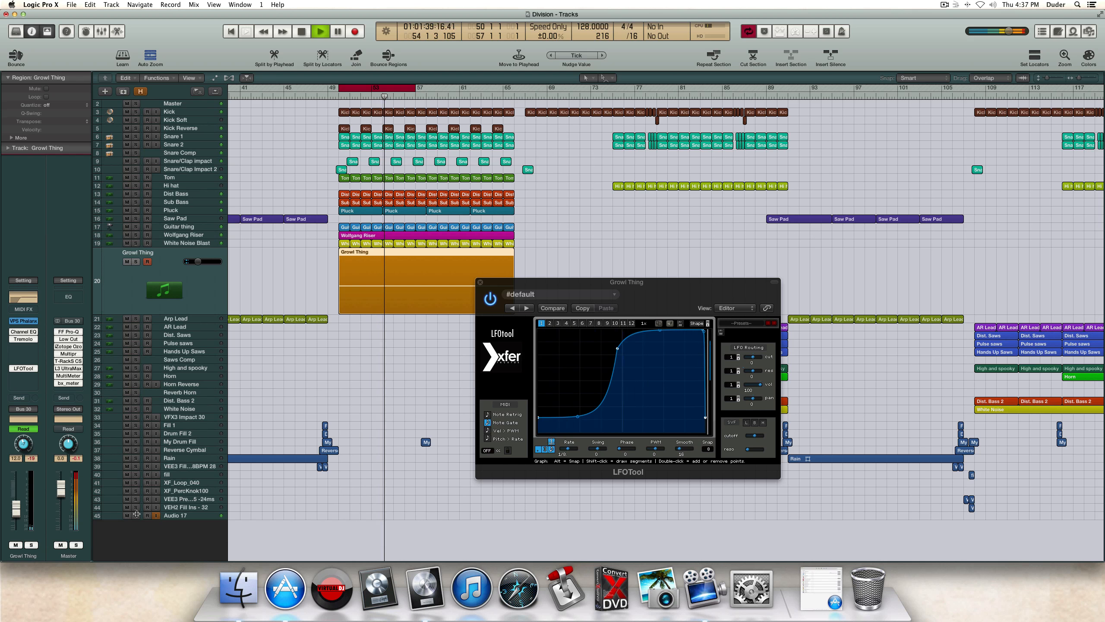
pyautogui.press('space')
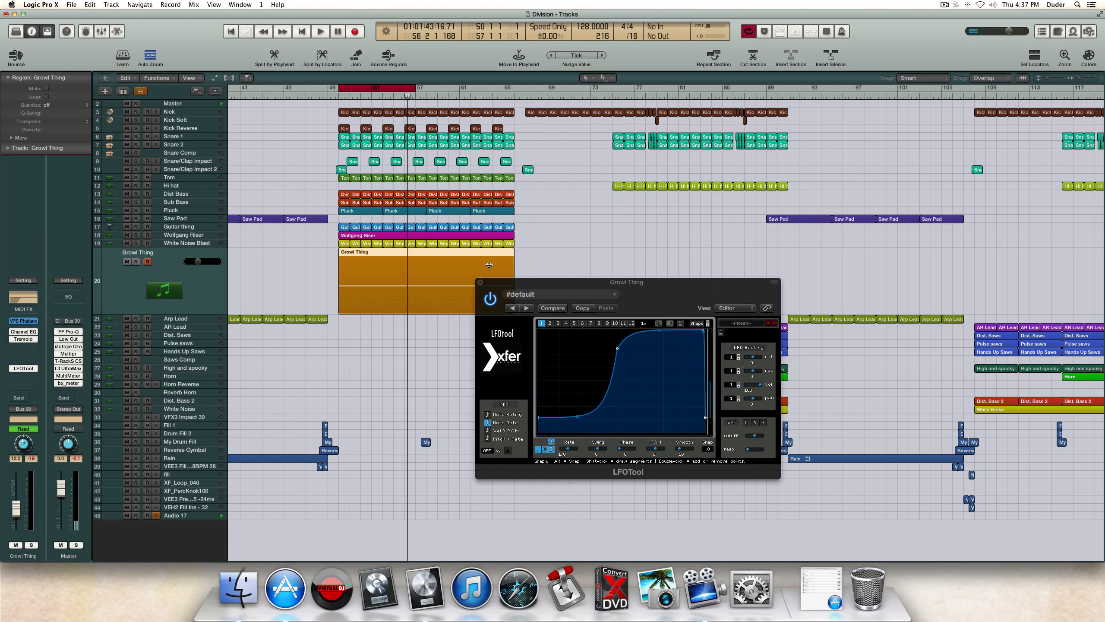
# Step: Close the LFOTool window, extend the cycle range to bar 67, and play the section with all layers into the Horn Reverse
pyautogui.click(479, 282)
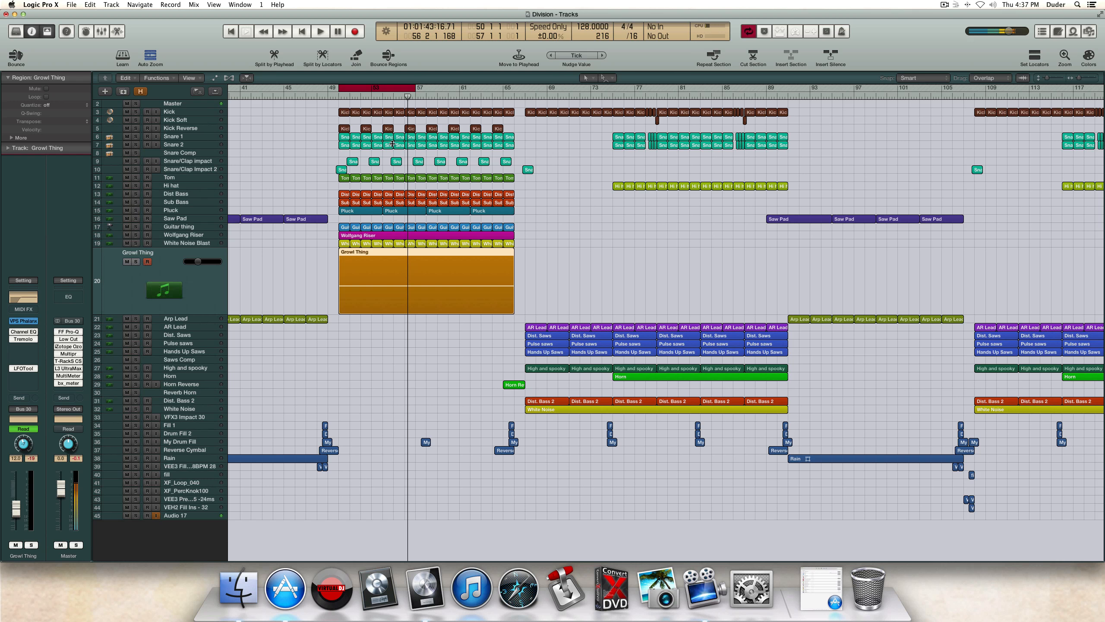
pyautogui.moveTo(415, 87); pyautogui.dragTo(514, 99)
pyautogui.press('space')
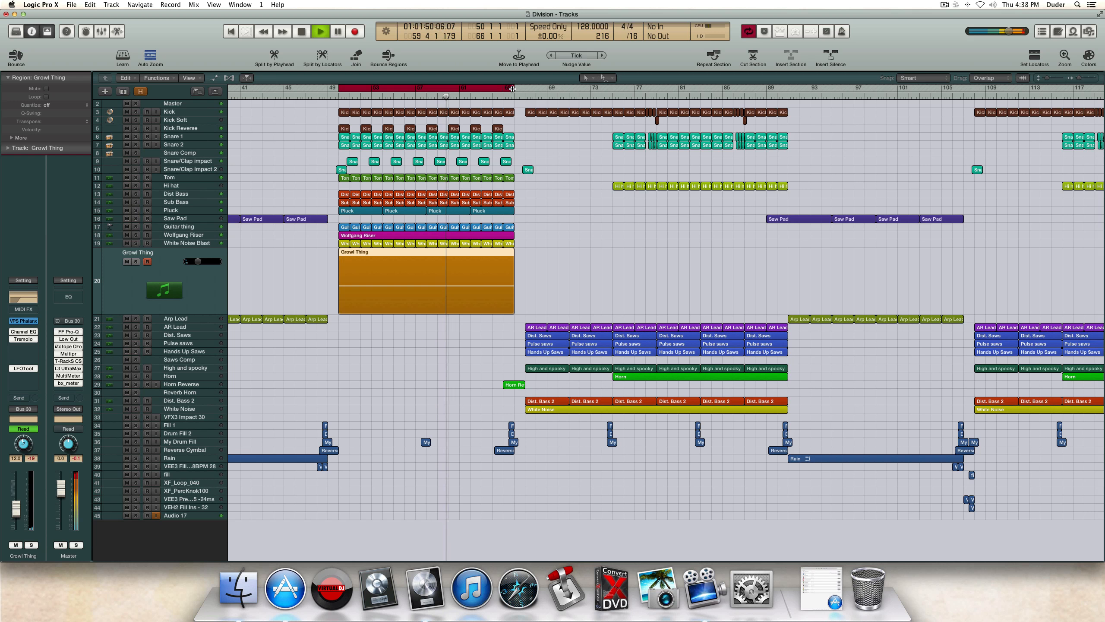
pyautogui.moveTo(512, 94); pyautogui.dragTo(525, 89)
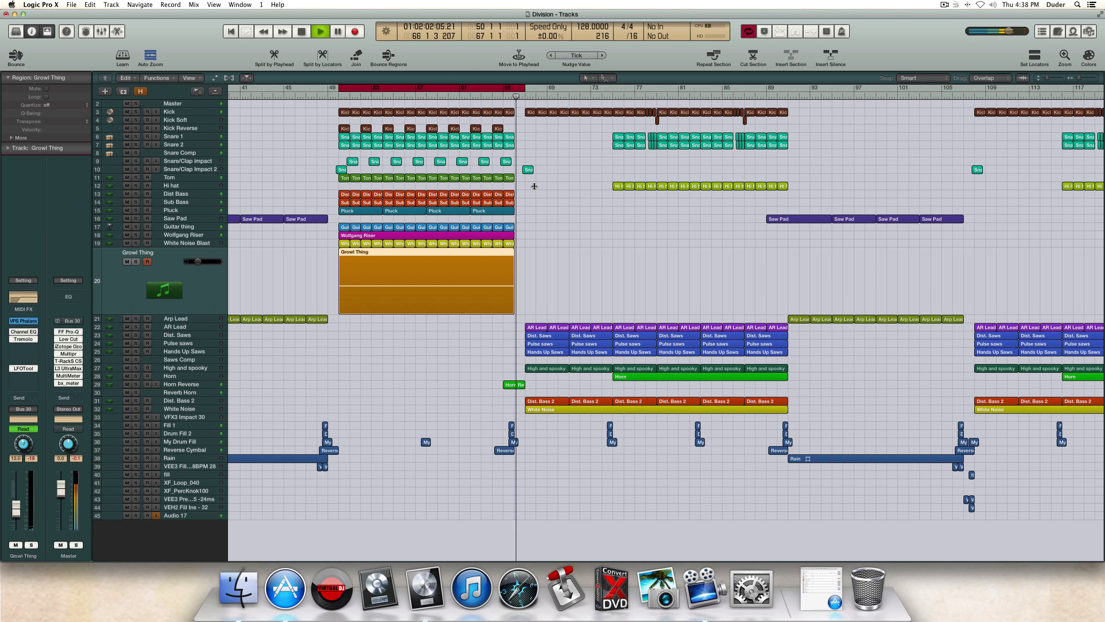
pyautogui.press('space')
# Step: Select the Horn Reverse track and open its region in the audio editor to examine the waveform
pyautogui.click(425, 384)
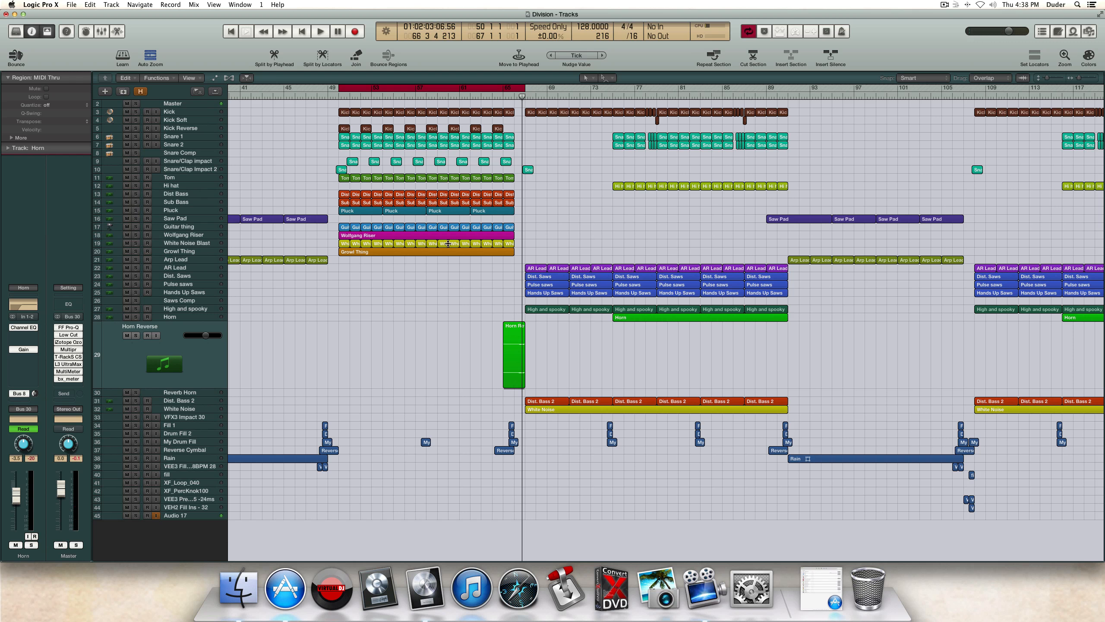
pyautogui.click(238, 219)
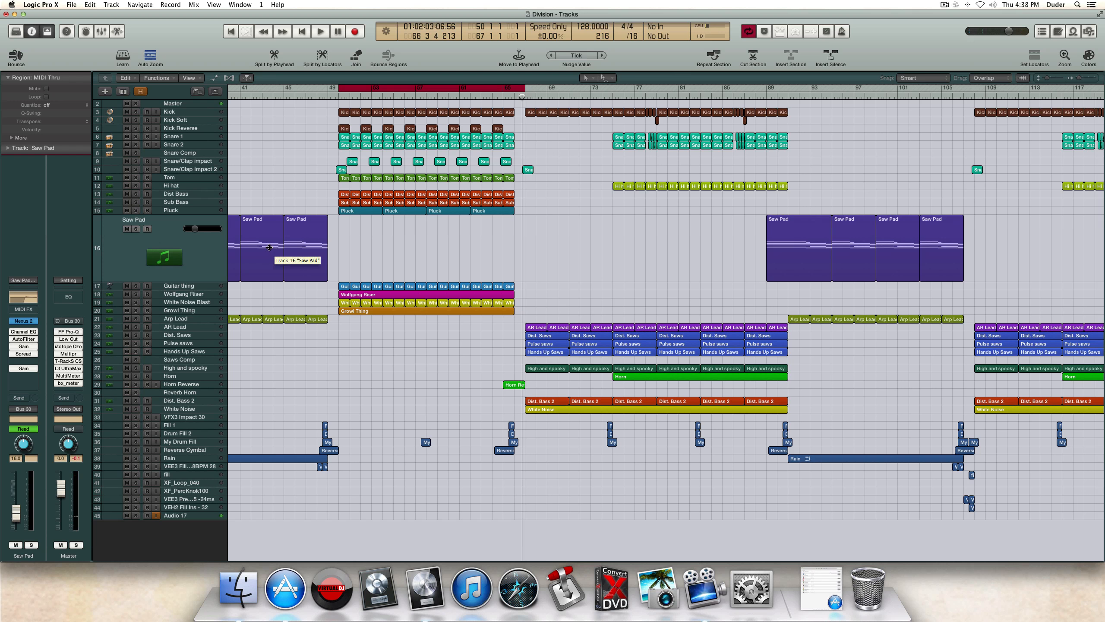
pyautogui.click(198, 377)
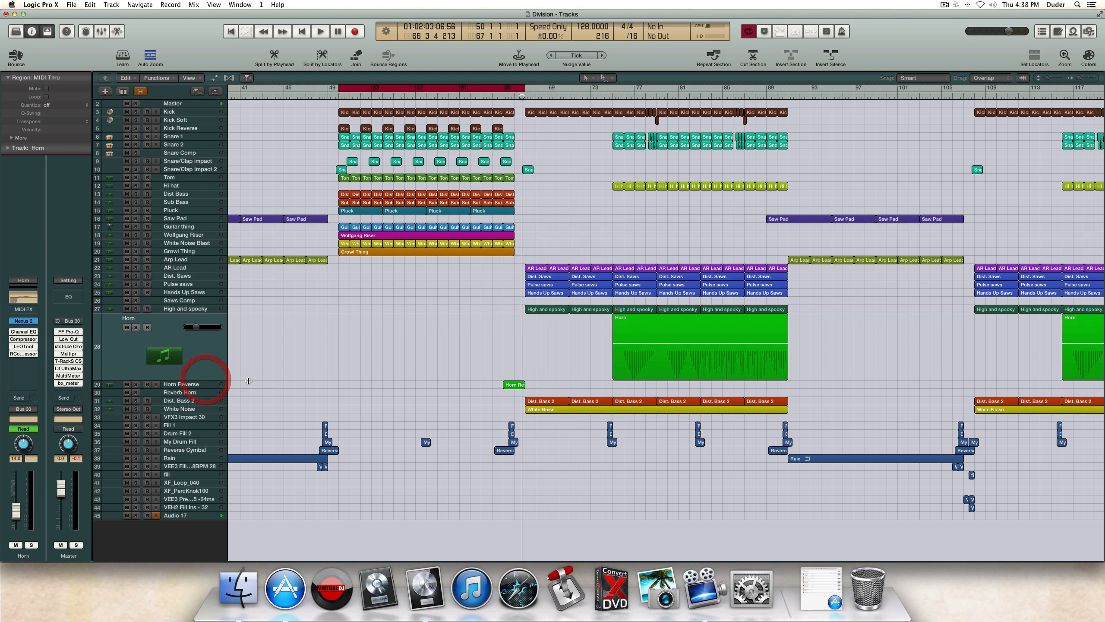
pyautogui.click(194, 386)
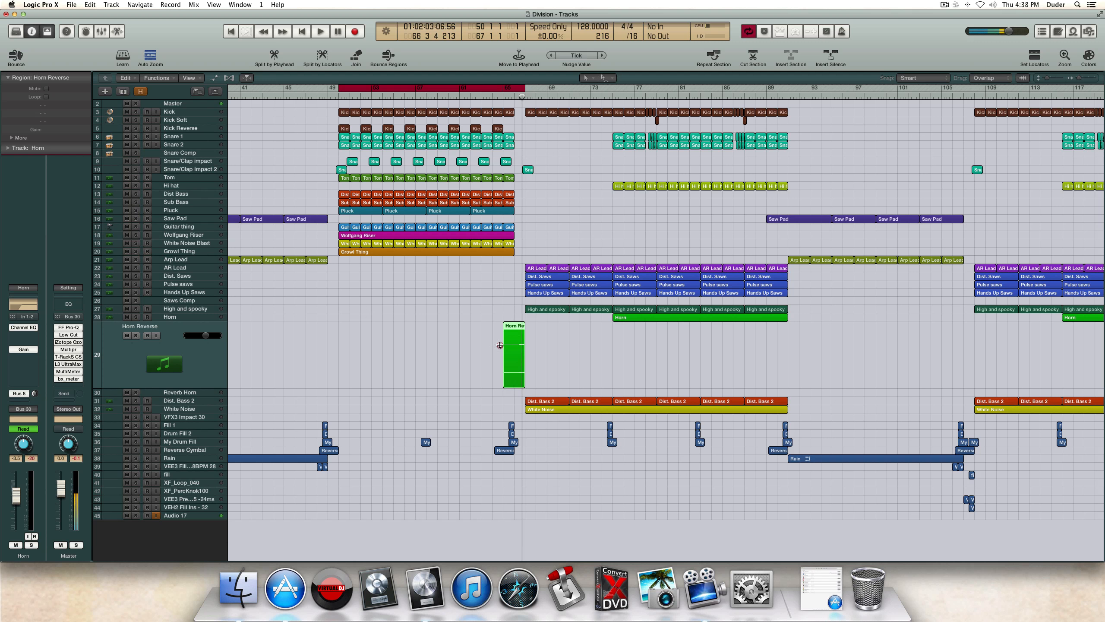
pyautogui.click(529, 350)
pyautogui.click(503, 349)
pyautogui.click(509, 347)
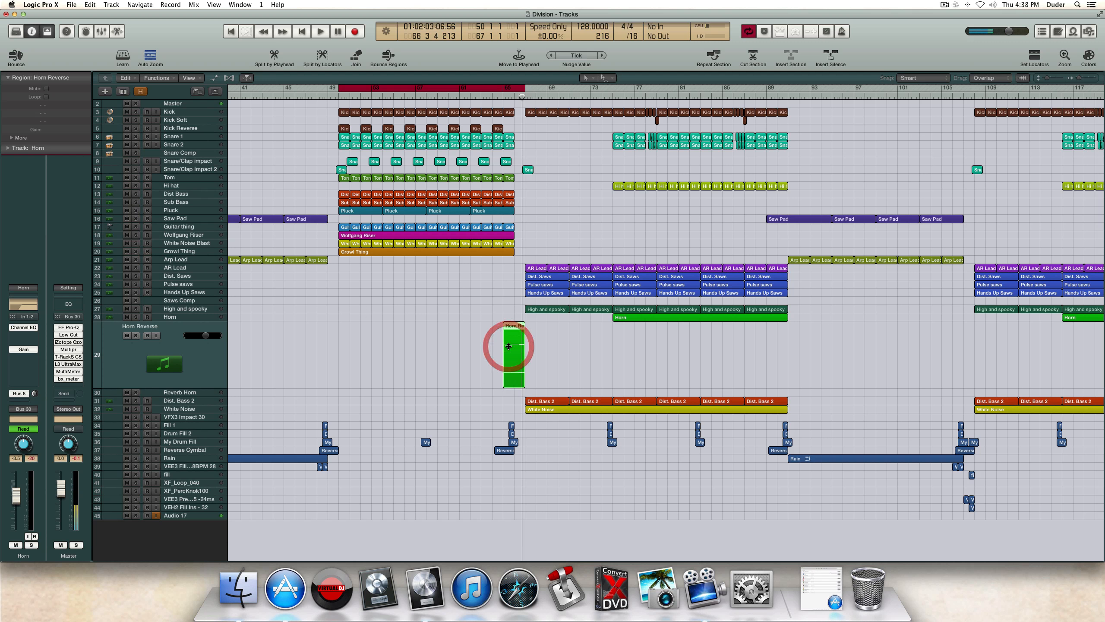
pyautogui.doubleClick(509, 347)
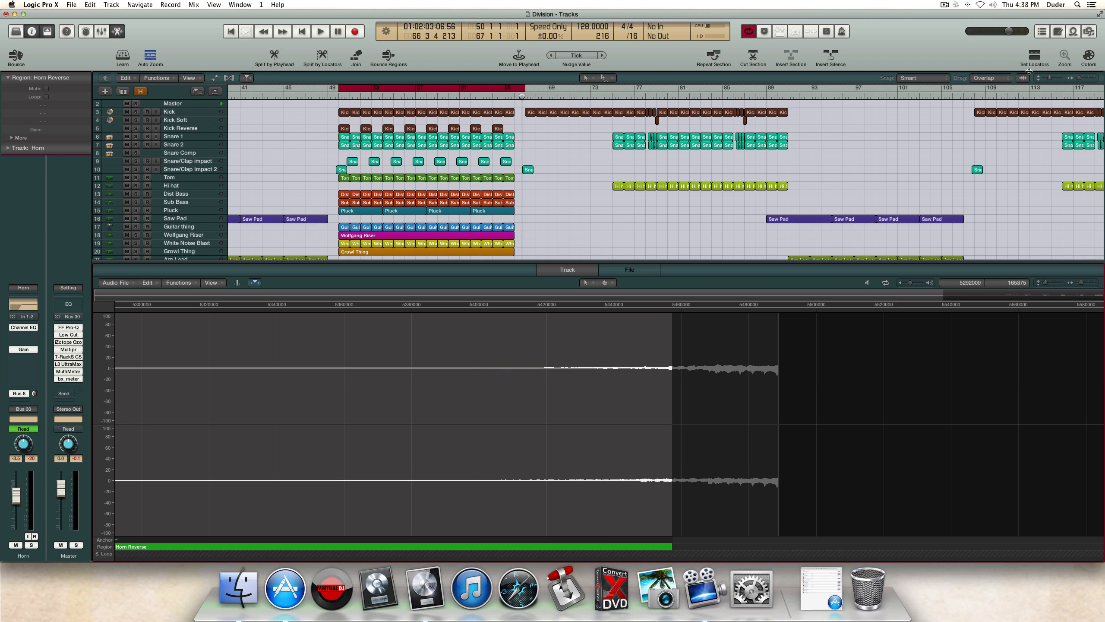
# Step: Solo Horn Reverse, shorten the cycle range to bars 65 to 67, audition the reversed sound, and close the audio editor
pyautogui.scroll(-10, 582, 185)
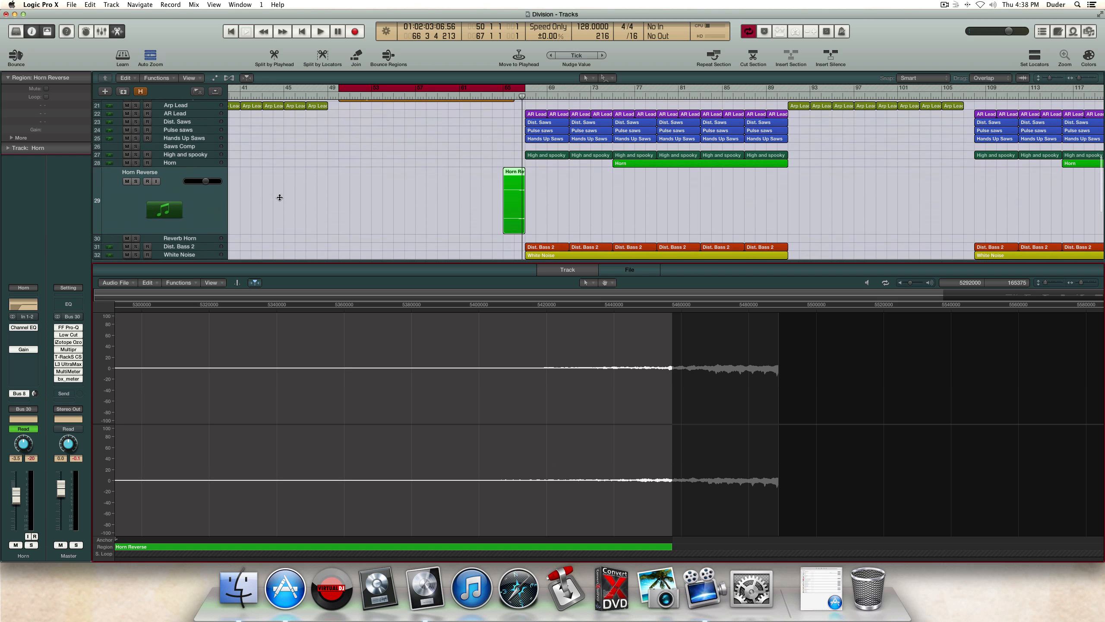
pyautogui.click(136, 181)
pyautogui.moveTo(340, 88); pyautogui.dragTo(503, 88)
pyautogui.press('space')
pyautogui.scroll(-5, 387, 204)
pyautogui.scroll(8, 387, 205)
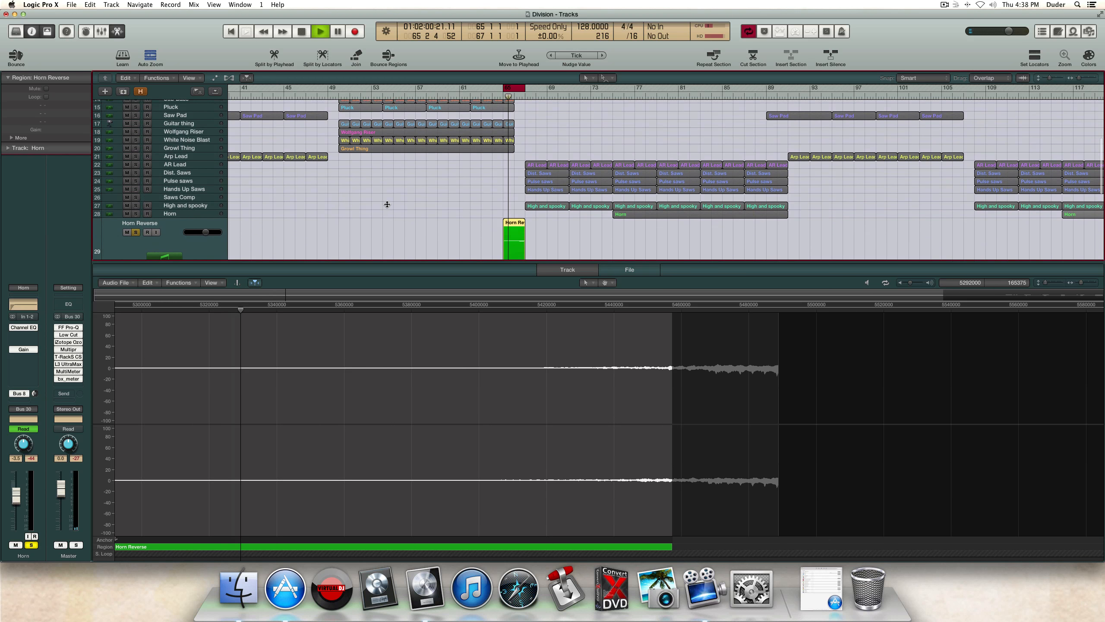
pyautogui.scroll(-3, 386, 205)
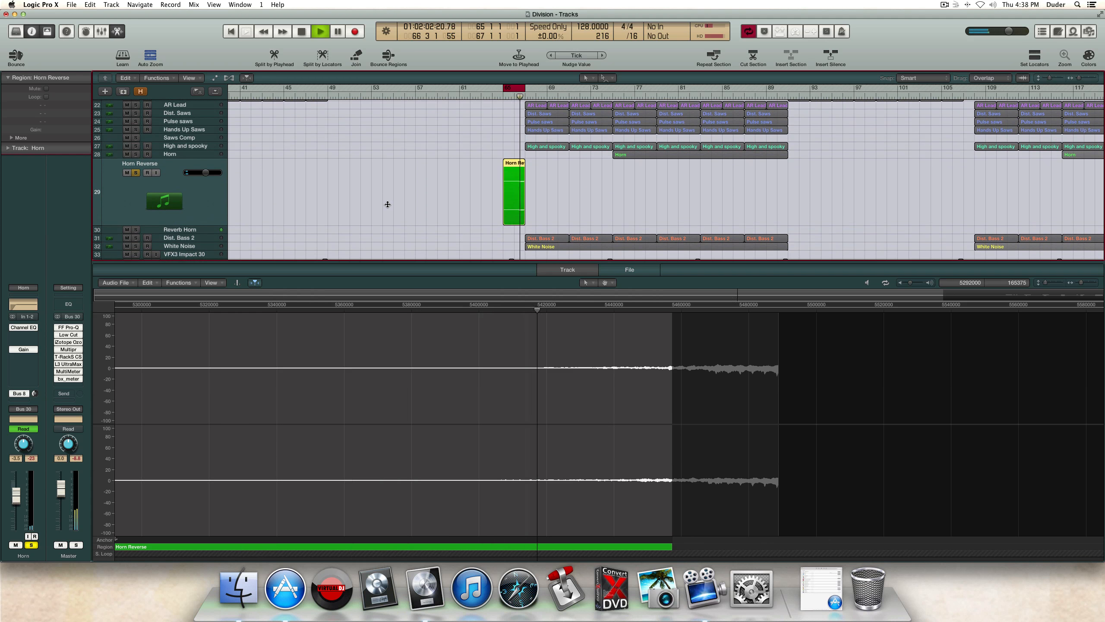
pyautogui.press('space')
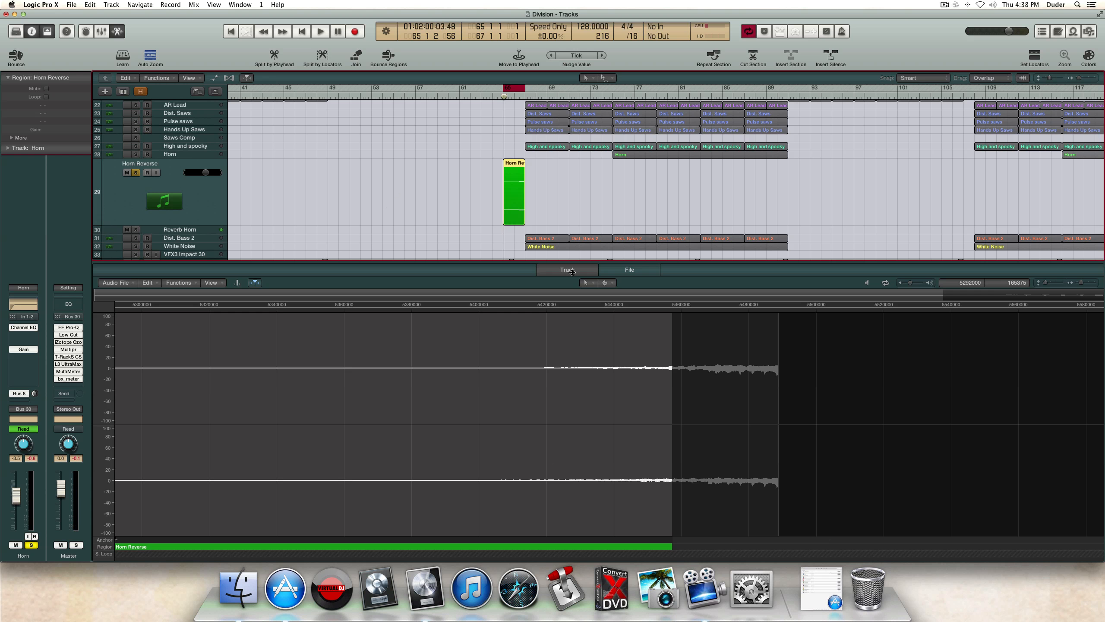
pyautogui.press('p')
pyautogui.press('p')
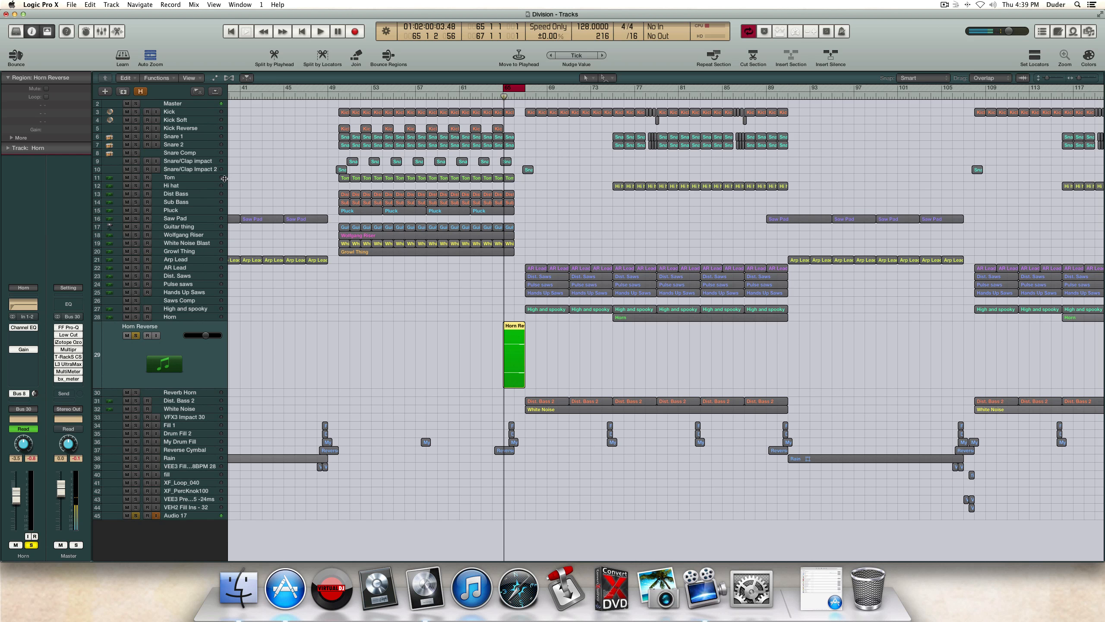
# Step: Select the Snare/Clap Impact 2 track, turn off cycling, and unsolo Horn Reverse and Audio 17
pyautogui.click(202, 168)
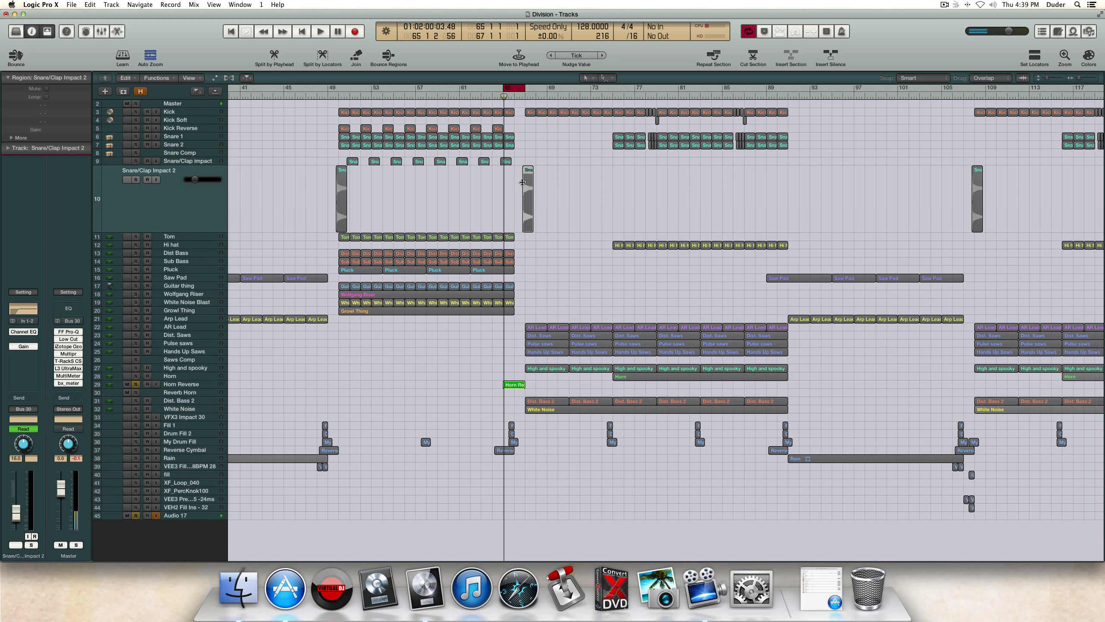
pyautogui.click(507, 92)
pyautogui.click(137, 384)
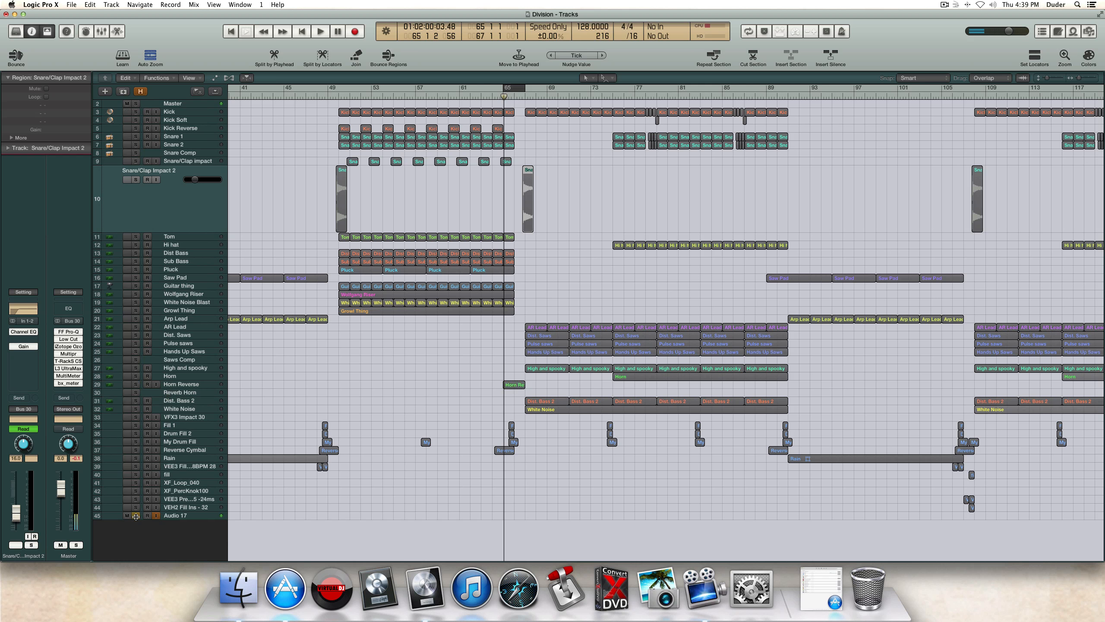
pyautogui.click(136, 516)
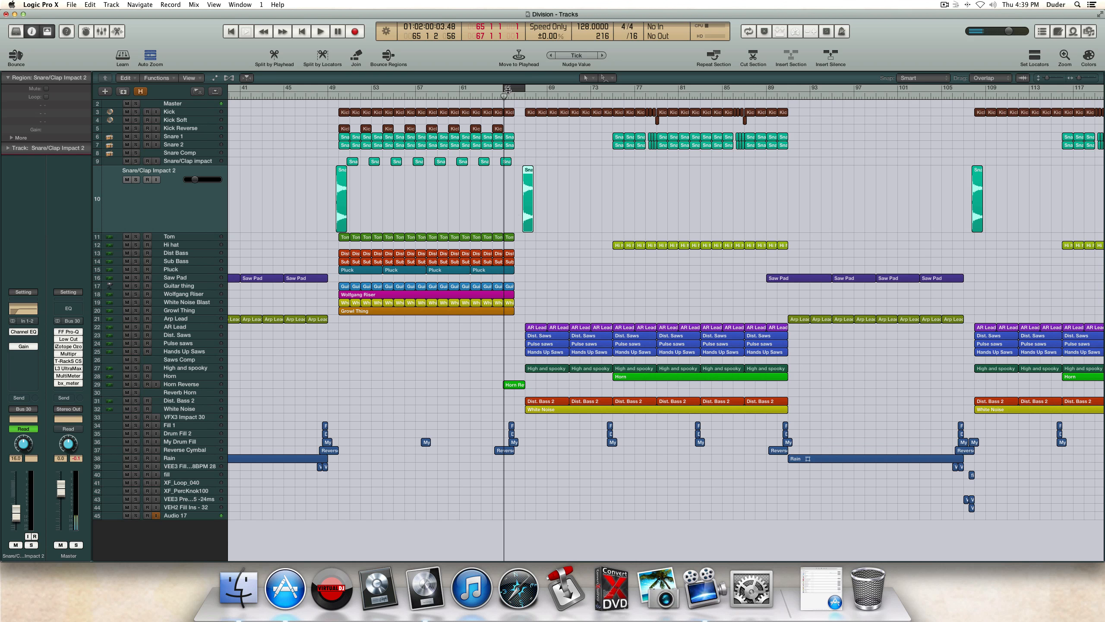
# Step: Play the full mix from bar 65 through the following section to bar 91, and return the playhead to bar 67
pyautogui.press('space')
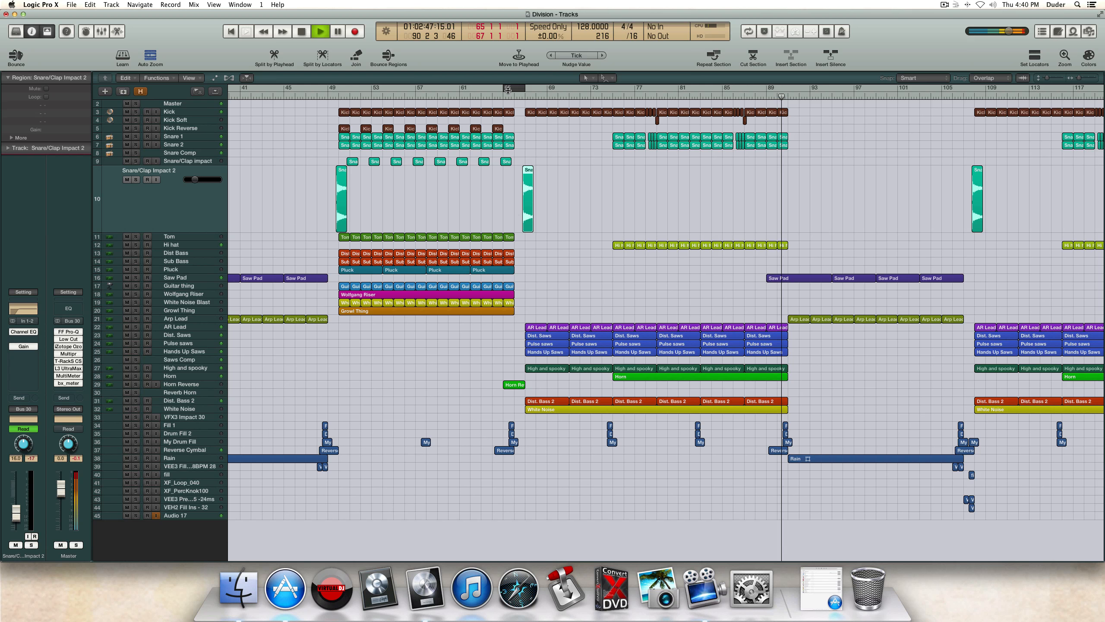
pyautogui.press('space')
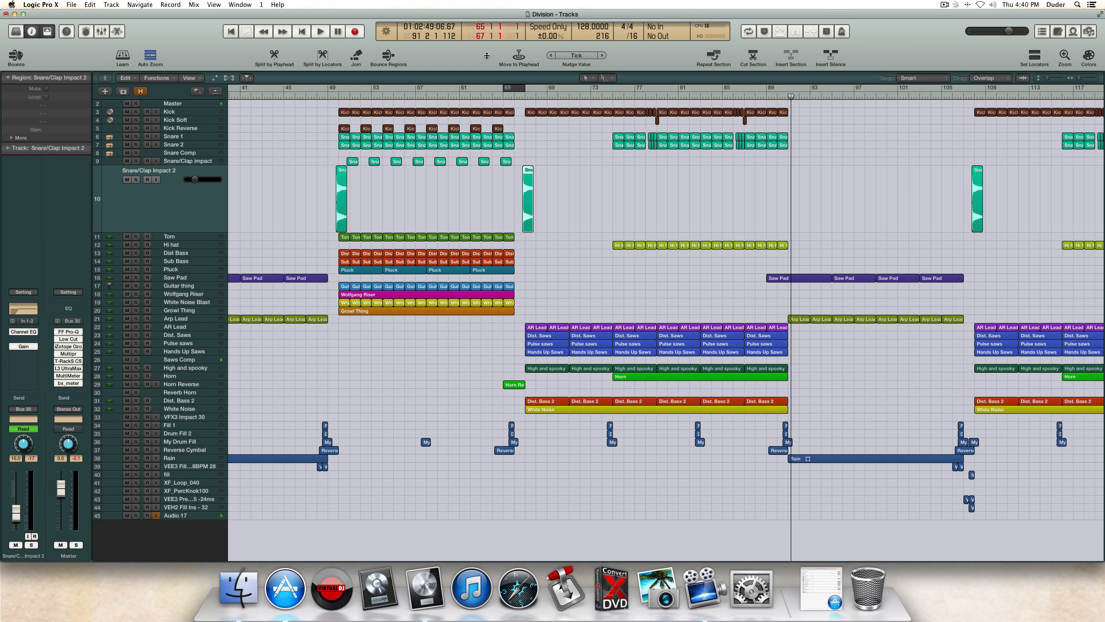
pyautogui.click(520, 97)
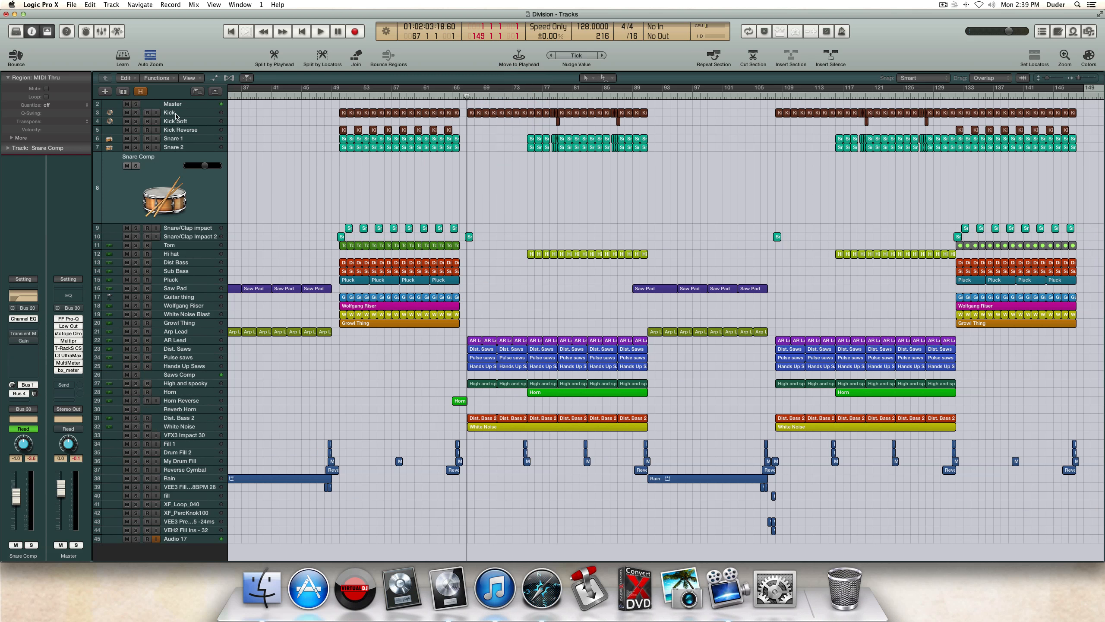
# Step: Select the Kick track, enlarge the timeline around its cut-up regions, and place the playhead at bar 78
pyautogui.click(177, 114)
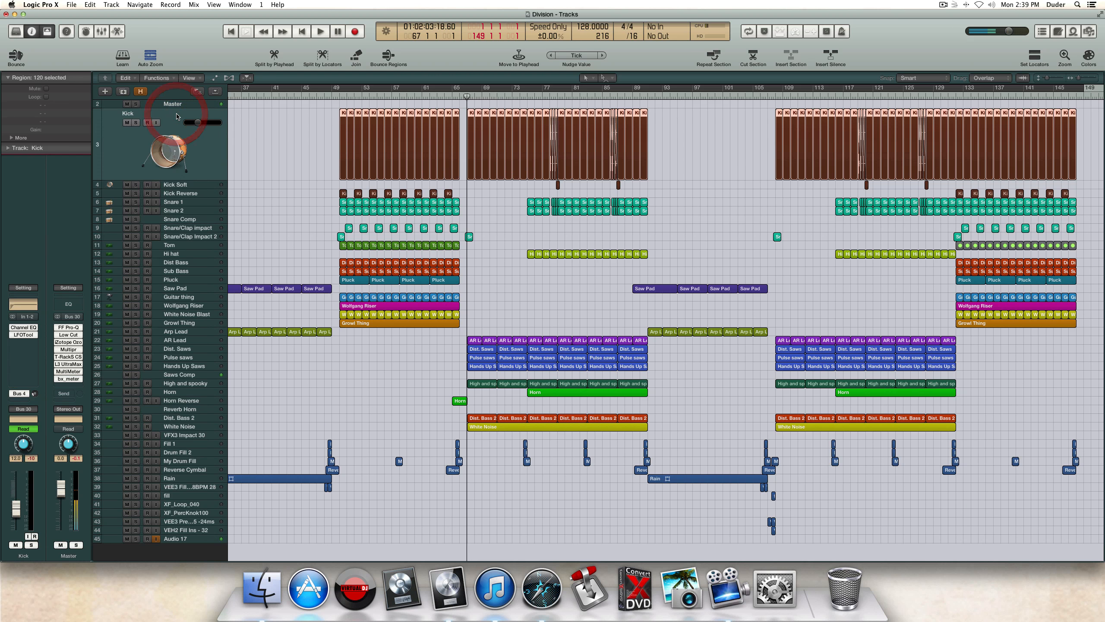
pyautogui.click(730, 160)
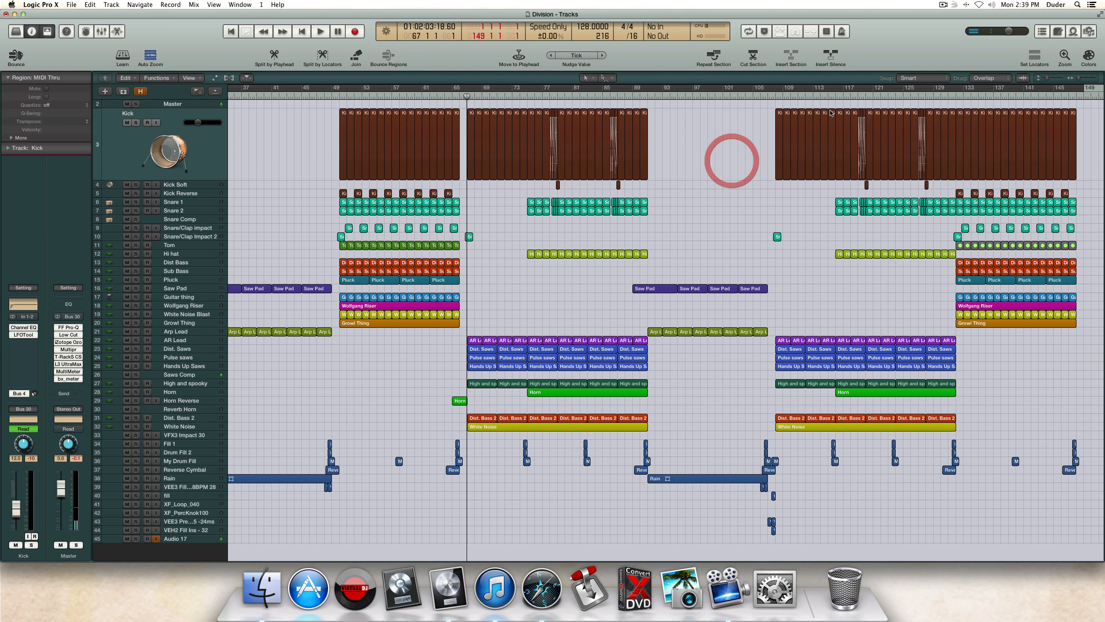
pyautogui.moveTo(1079, 79); pyautogui.dragTo(1081, 79)
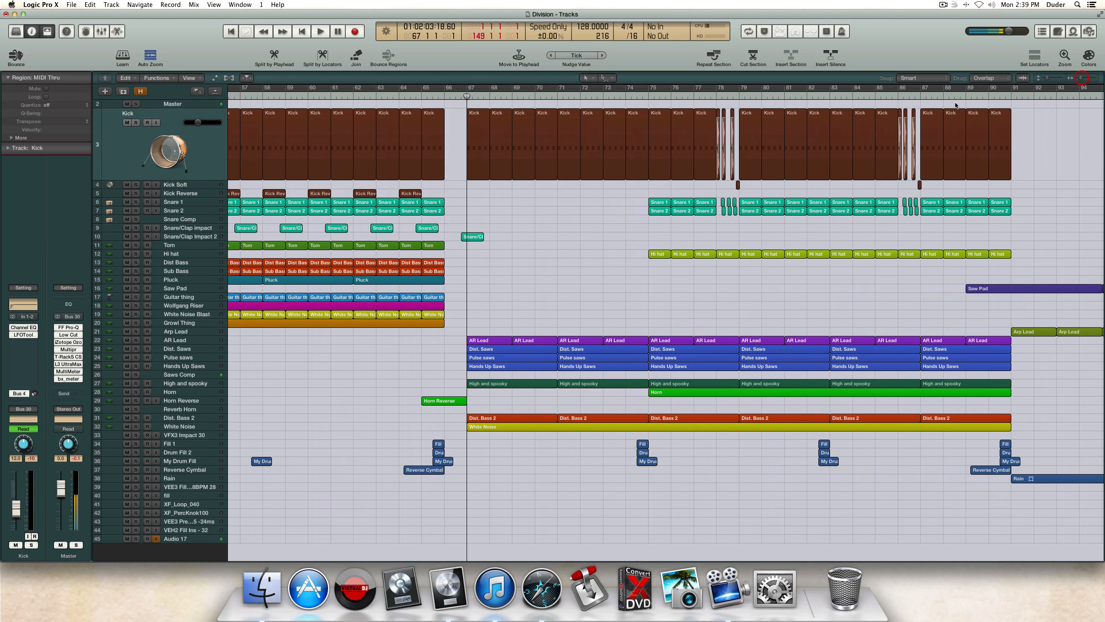
pyautogui.hscroll(3, 631, 194)
pyautogui.hscroll(2, 632, 194)
pyautogui.click(591, 92)
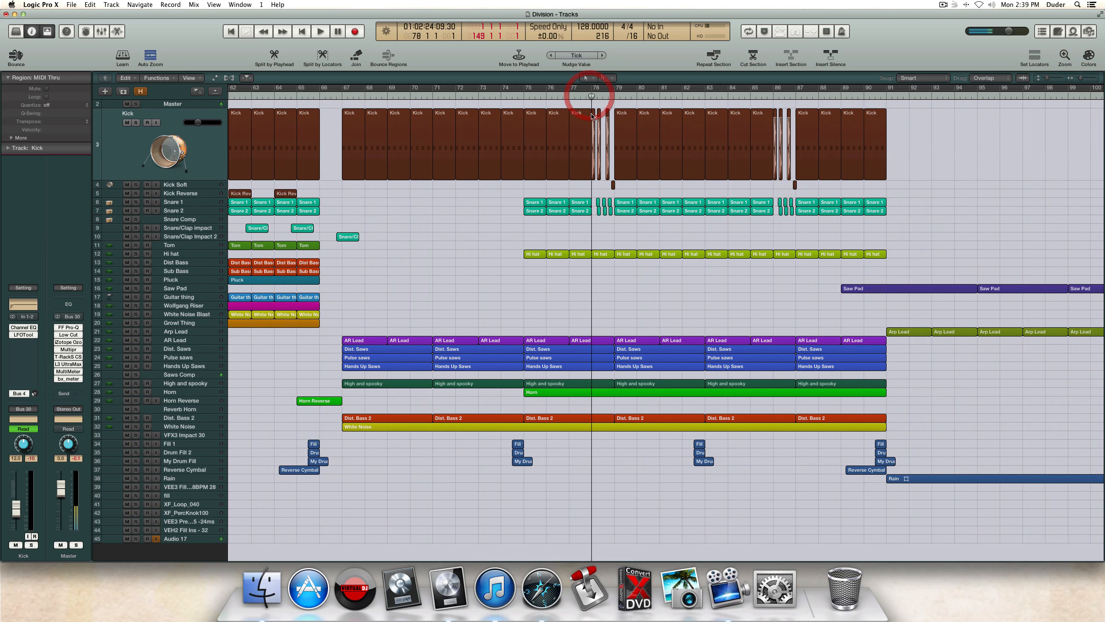
pyautogui.hscroll(10, 413, 226)
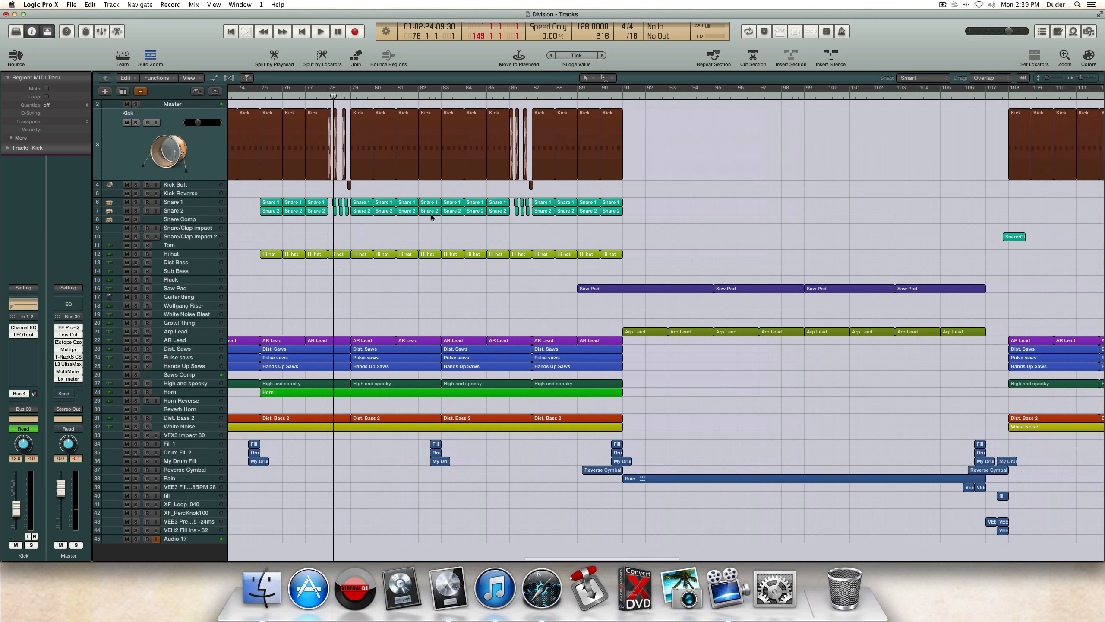
# Step: Solo the tracks from Kick to Snare Comp plus Audio 17, and play the drum fill from bar 78
pyautogui.hscroll(1, 431, 214)
pyautogui.moveTo(136, 118); pyautogui.dragTo(136, 215)
pyautogui.click(135, 535)
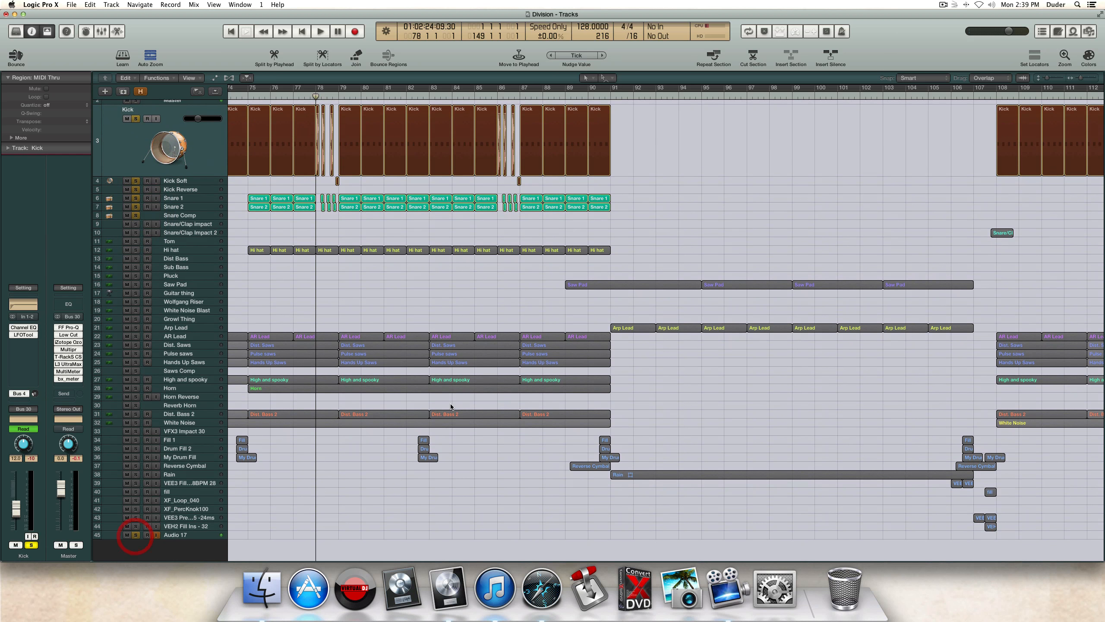
pyautogui.scroll(1, 433, 364)
pyautogui.press('space')
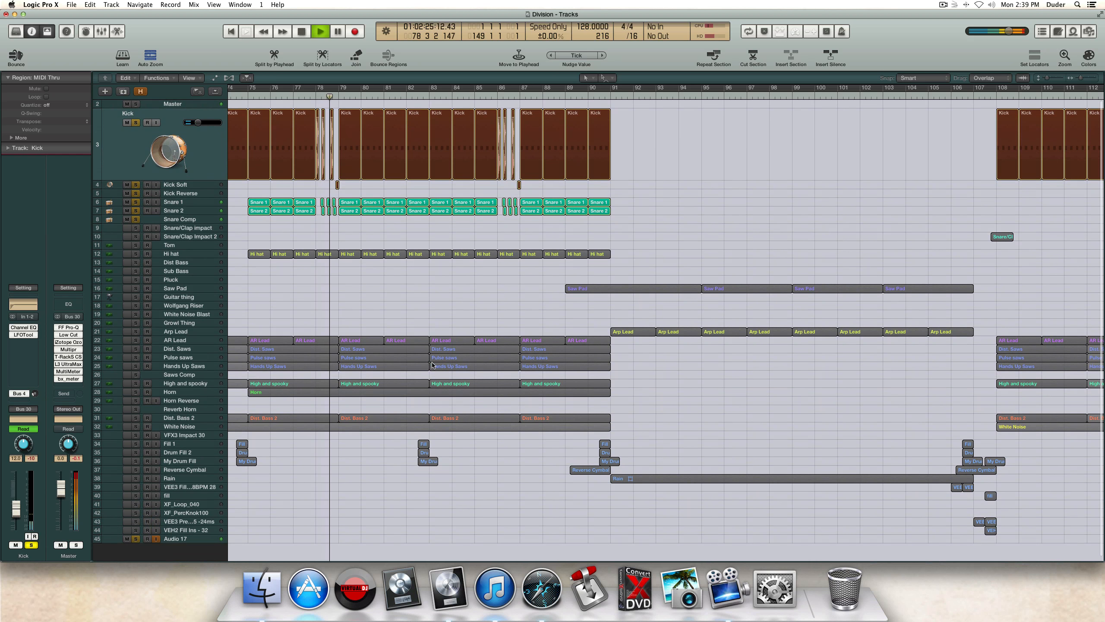
pyautogui.press('space')
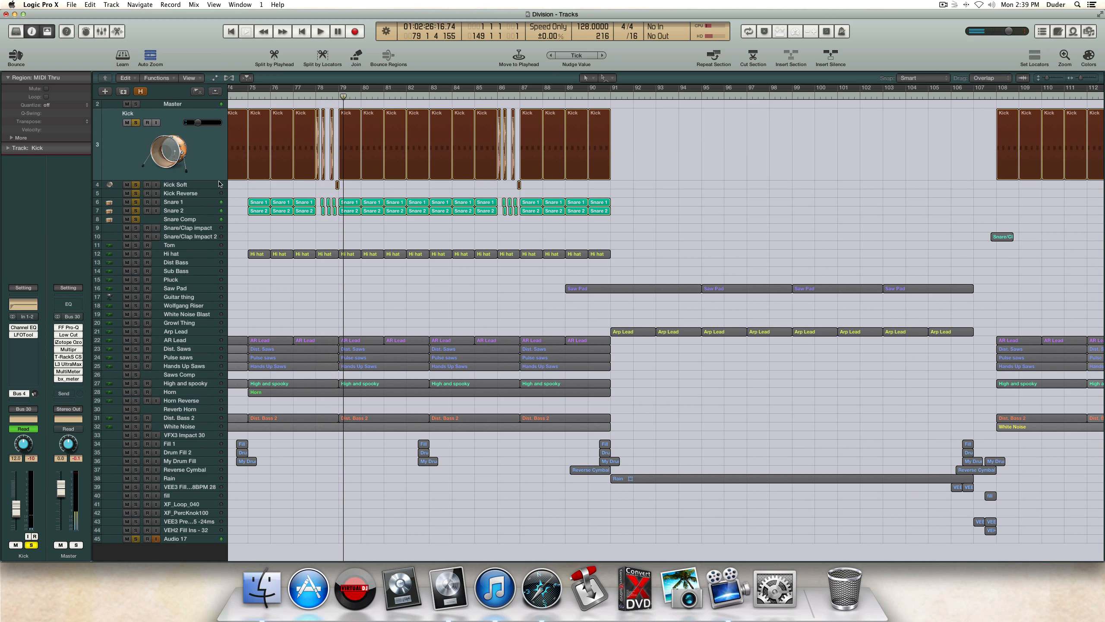
# Step: Select the Kick Soft track and examine its region just before bar 79 up close
pyautogui.click(205, 184)
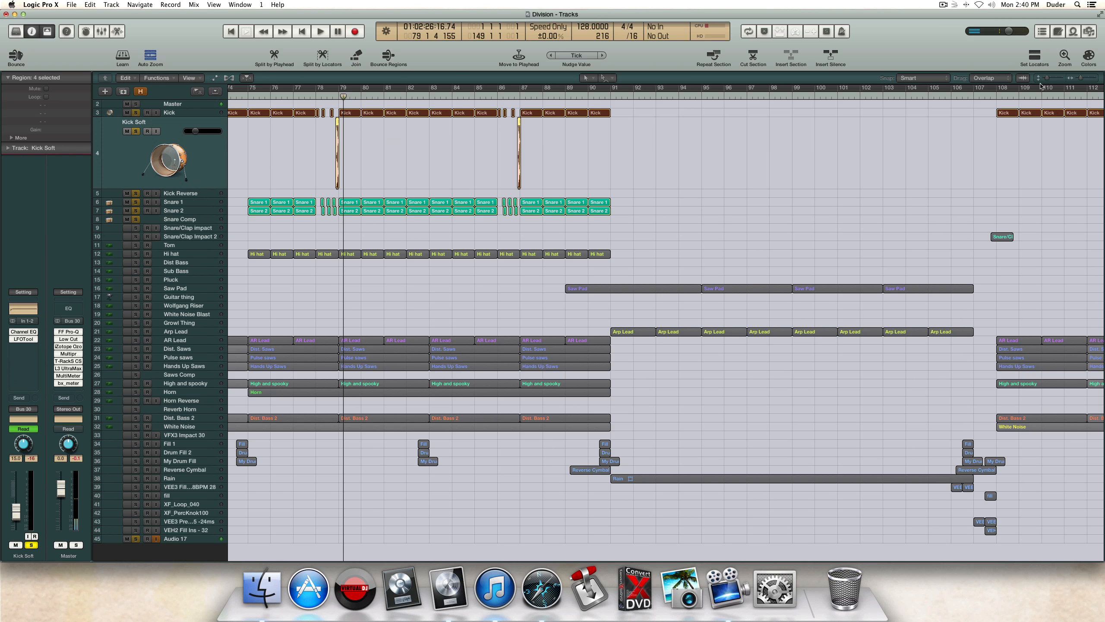
pyautogui.moveTo(1082, 81); pyautogui.dragTo(1090, 79)
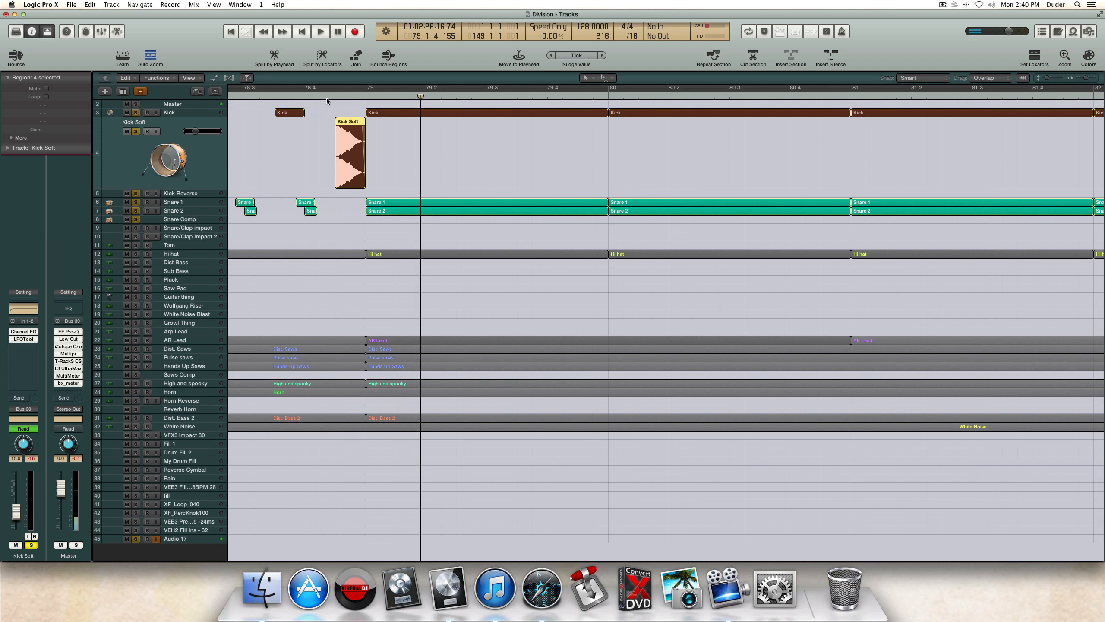
pyautogui.click(331, 143)
pyautogui.click(350, 143)
pyautogui.moveTo(1088, 78); pyautogui.dragTo(1073, 82)
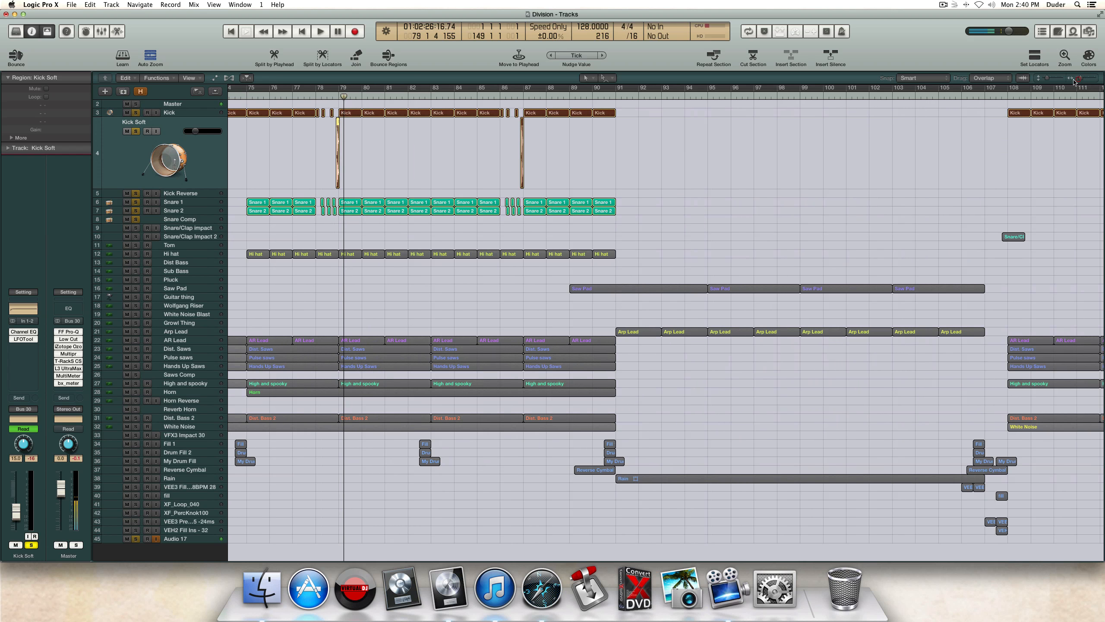
# Step: Show the Snare Comp track's automation, open its Transient Master plug-in, and place the playhead at bar 50
pyautogui.hscroll(-5, 689, 103)
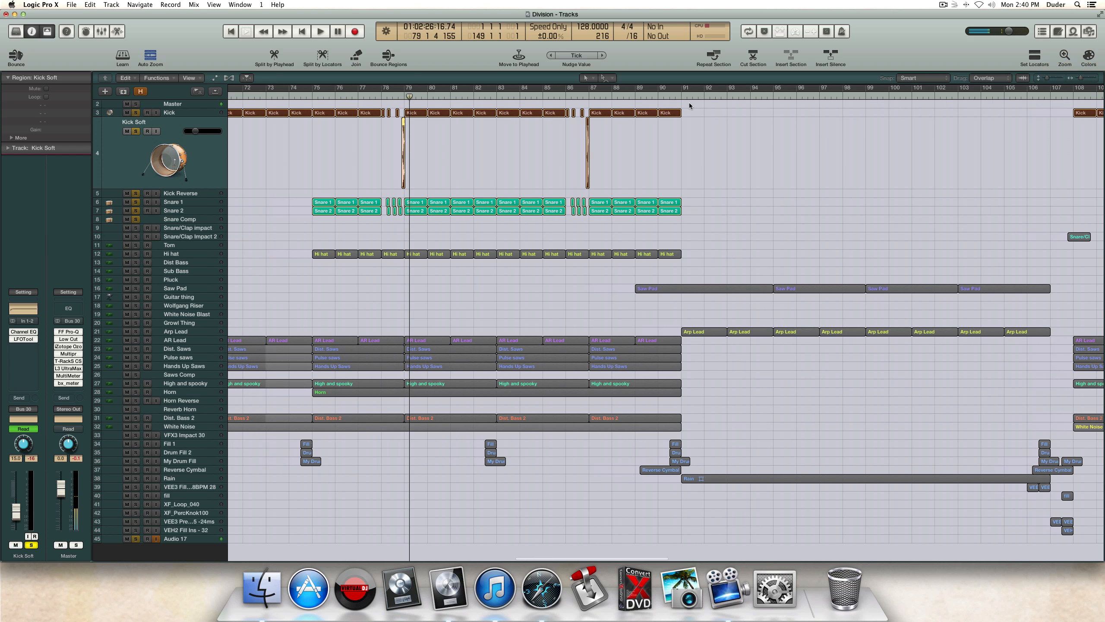
pyautogui.click(179, 219)
pyautogui.press('a')
pyautogui.click(23, 334)
pyautogui.hscroll(-8, 534, 159)
pyautogui.hscroll(-12, 534, 159)
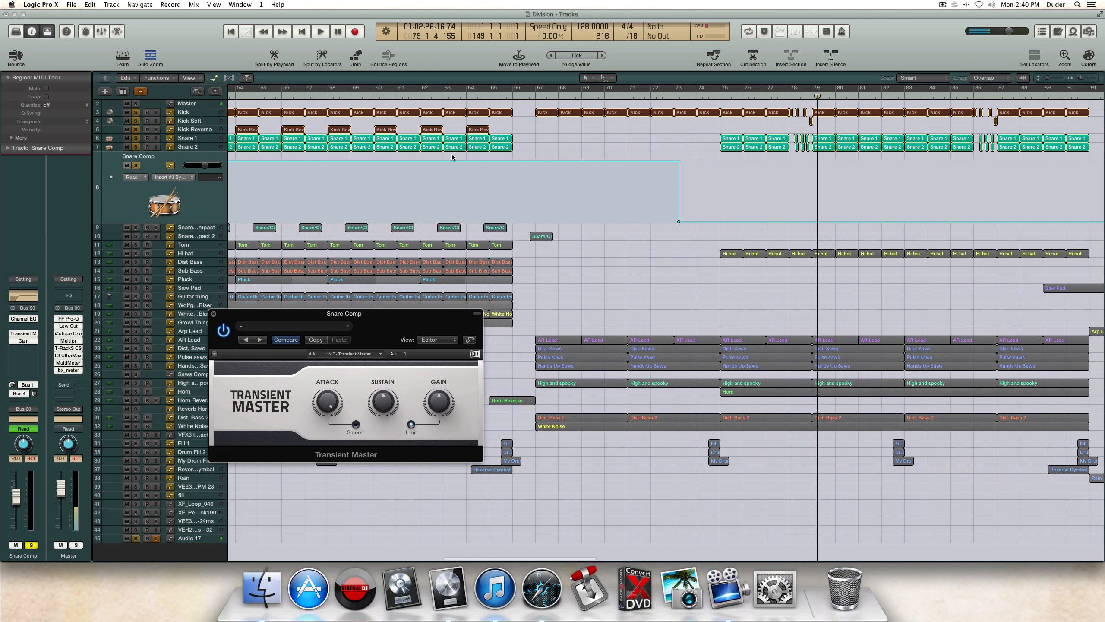
pyautogui.hscroll(-10, 452, 156)
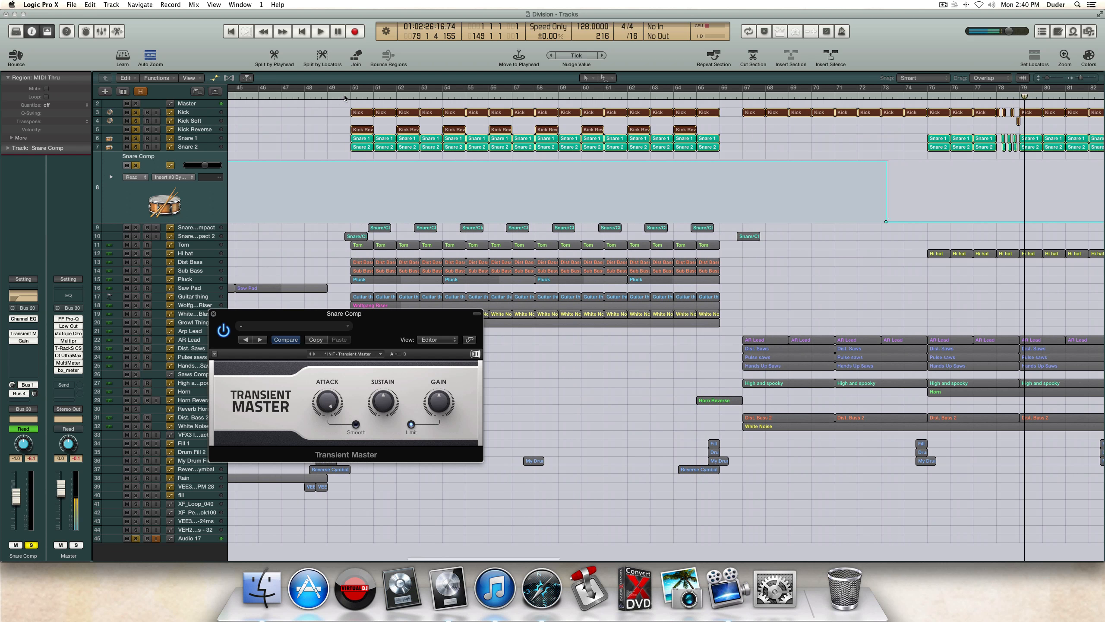
pyautogui.click(344, 98)
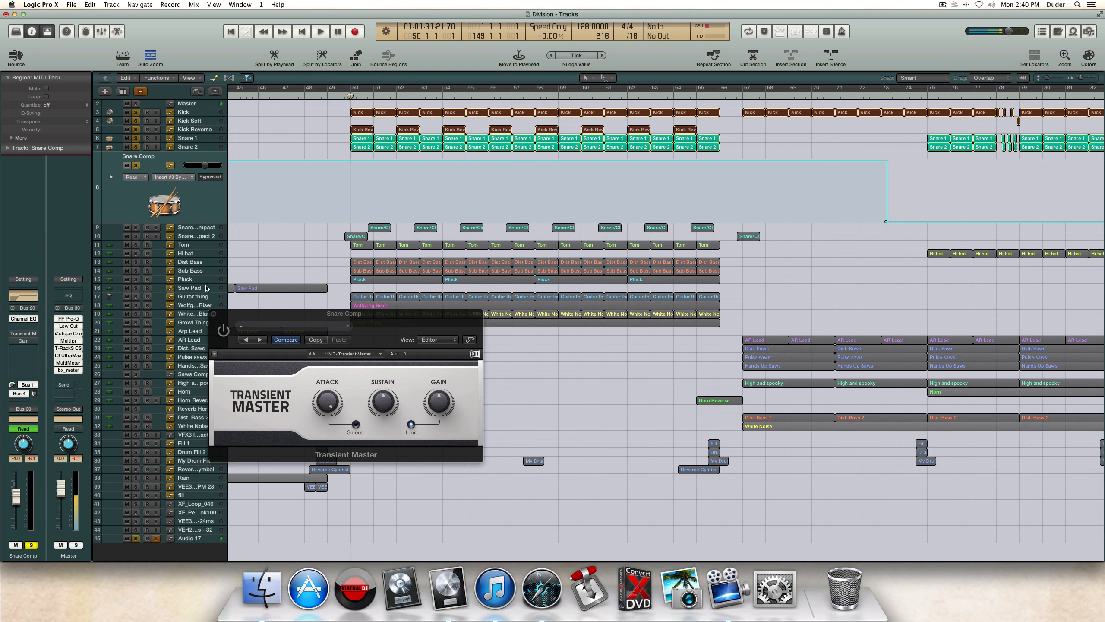
# Step: Move the Transient Master window lower to keep the Snare Comp automation lane in view through bar 73
pyautogui.moveTo(400, 314); pyautogui.dragTo(389, 382)
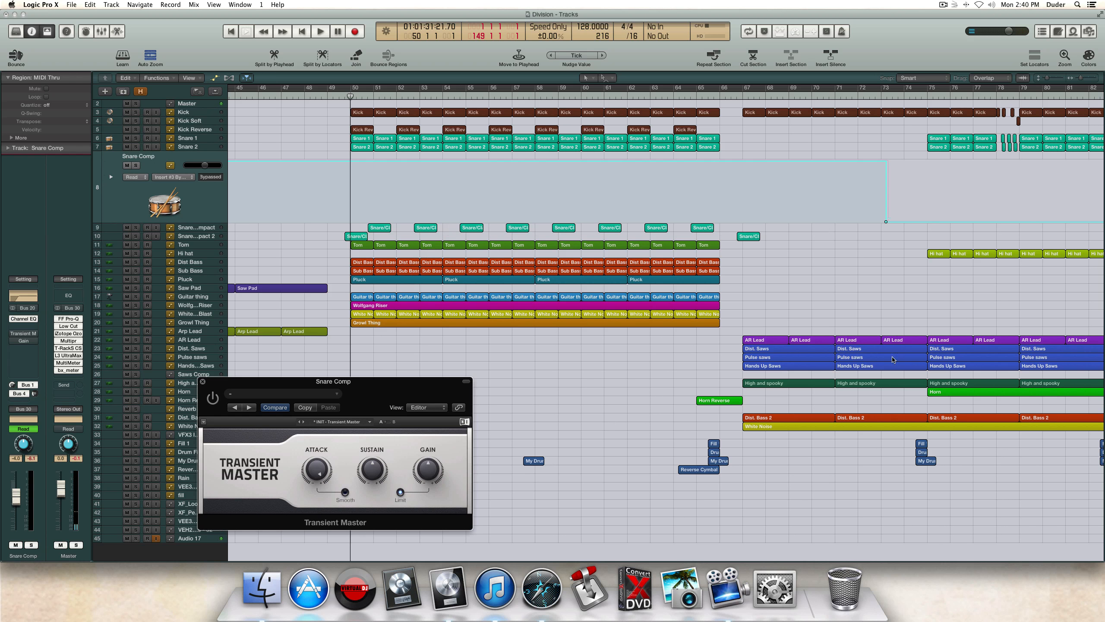
pyautogui.hscroll(3, 836, 303)
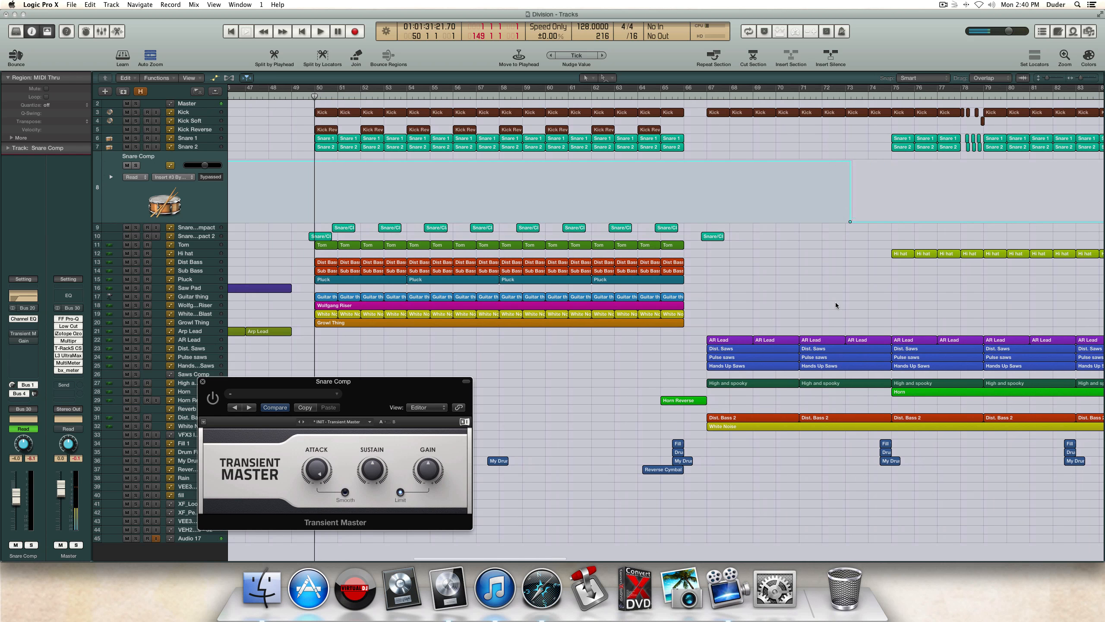
pyautogui.moveTo(269, 465); pyautogui.dragTo(271, 455)
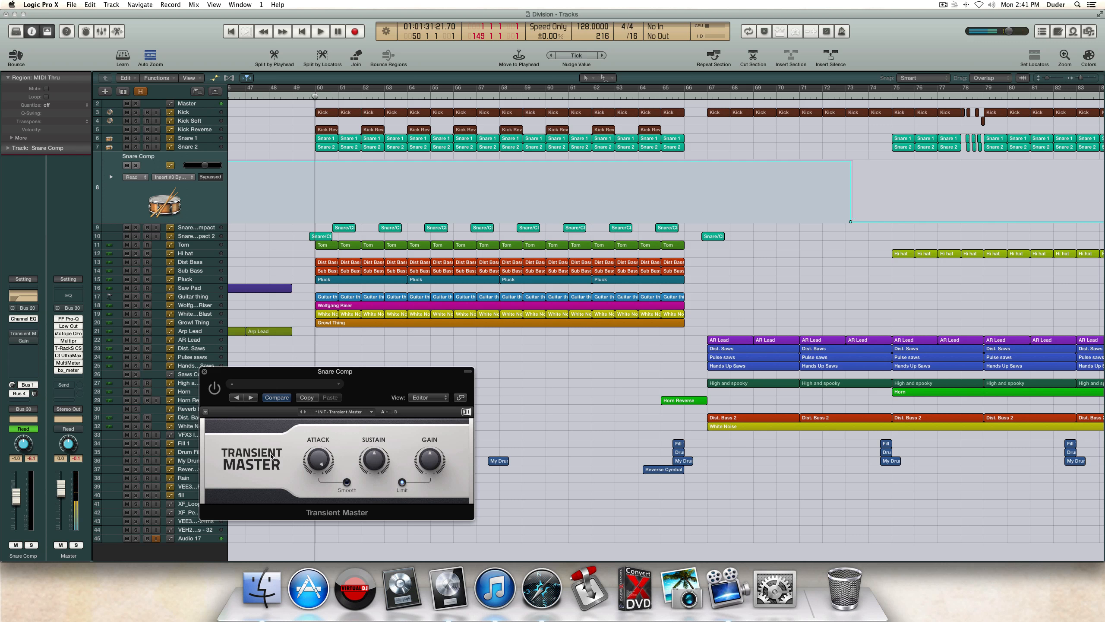
# Step: Insert the SPL Attacker plug-in in the Snare Comp channel's empty slot below Gain, close its window, and remove the plug-in
pyautogui.click(17, 356)
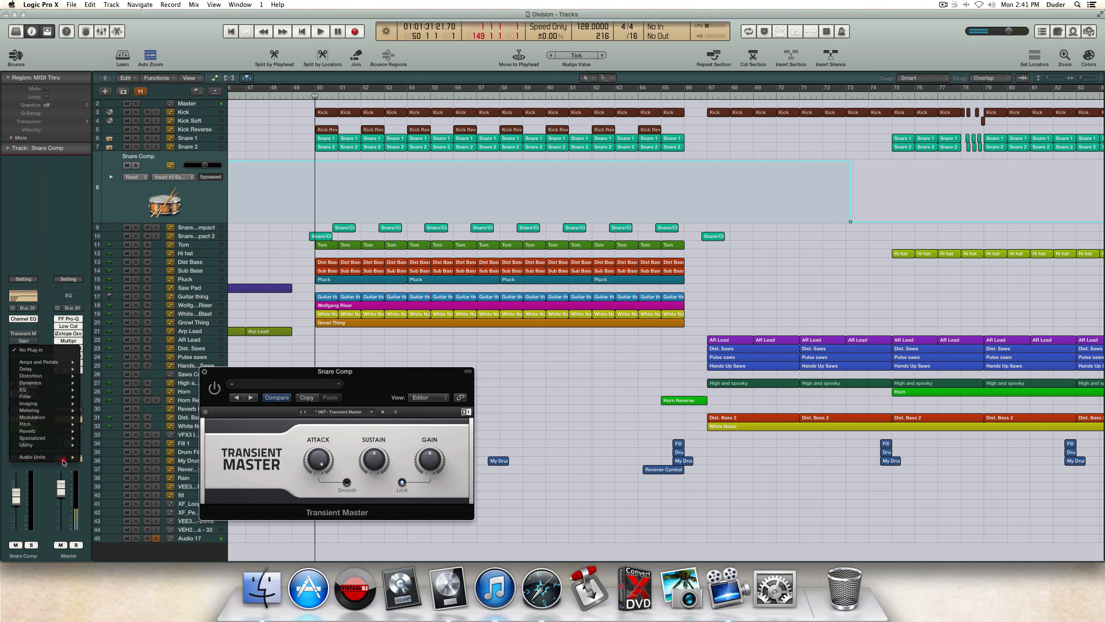
pyautogui.moveTo(61, 457)
pyautogui.moveTo(114, 499)
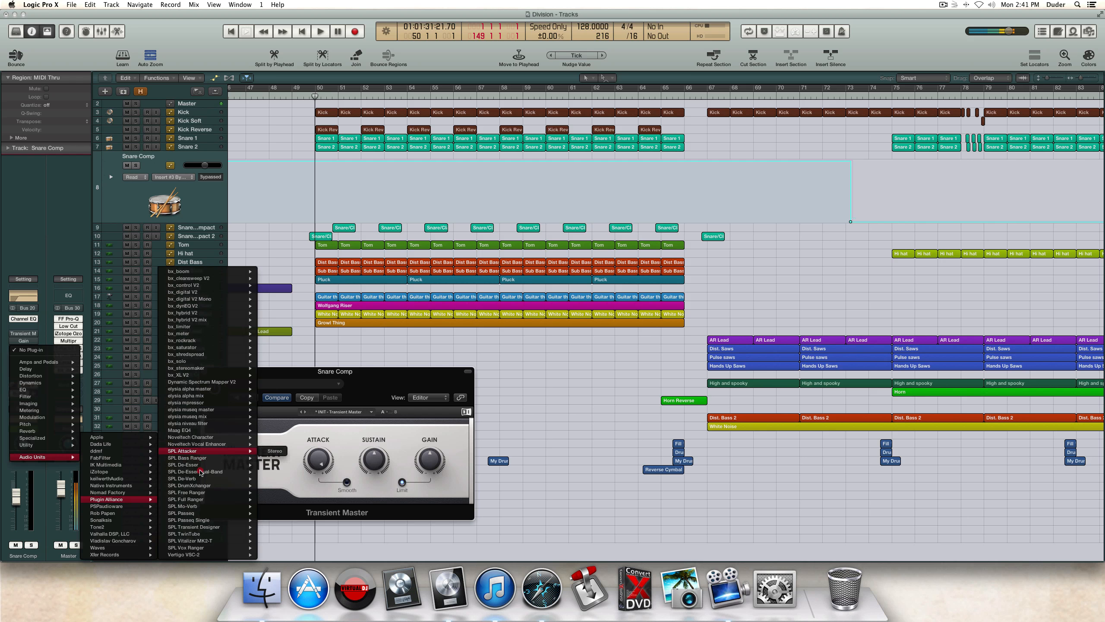
pyautogui.click(273, 451)
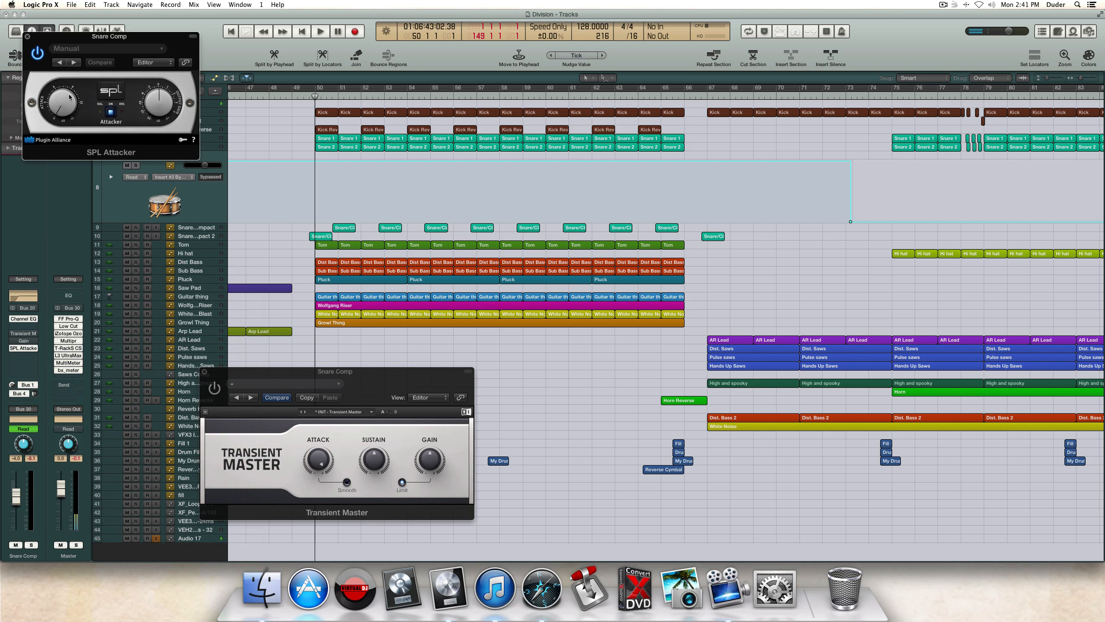
pyautogui.click(26, 37)
pyautogui.click(31, 349)
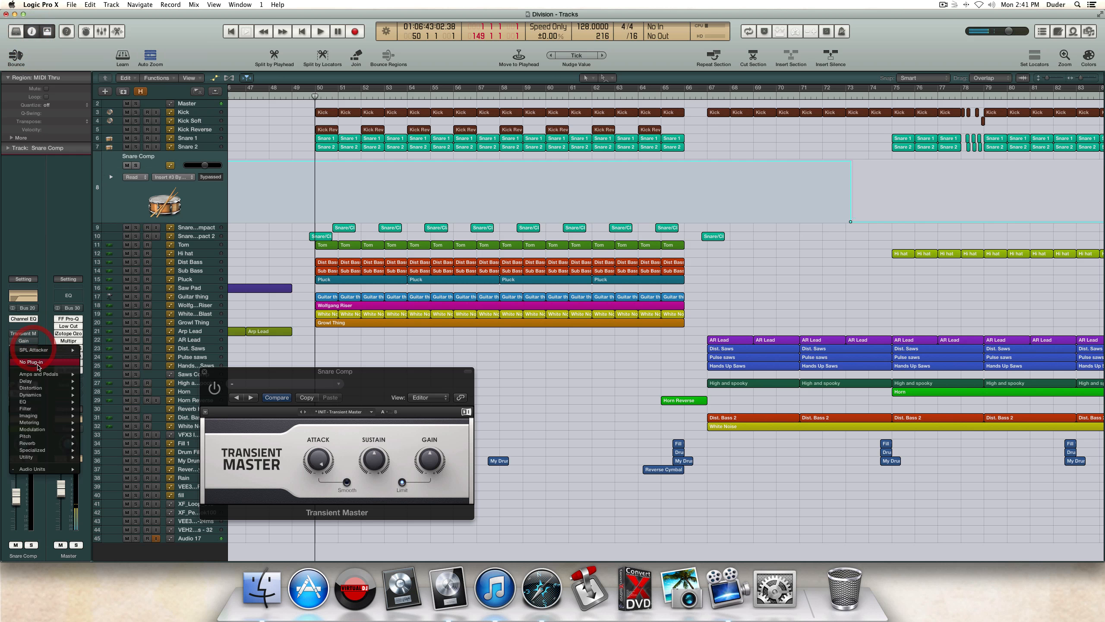
pyautogui.click(38, 367)
# Step: Insert the SPL Transient Designer in the same Snare Comp effect slot, view its controls, and remove the plug-in
pyautogui.click(26, 349)
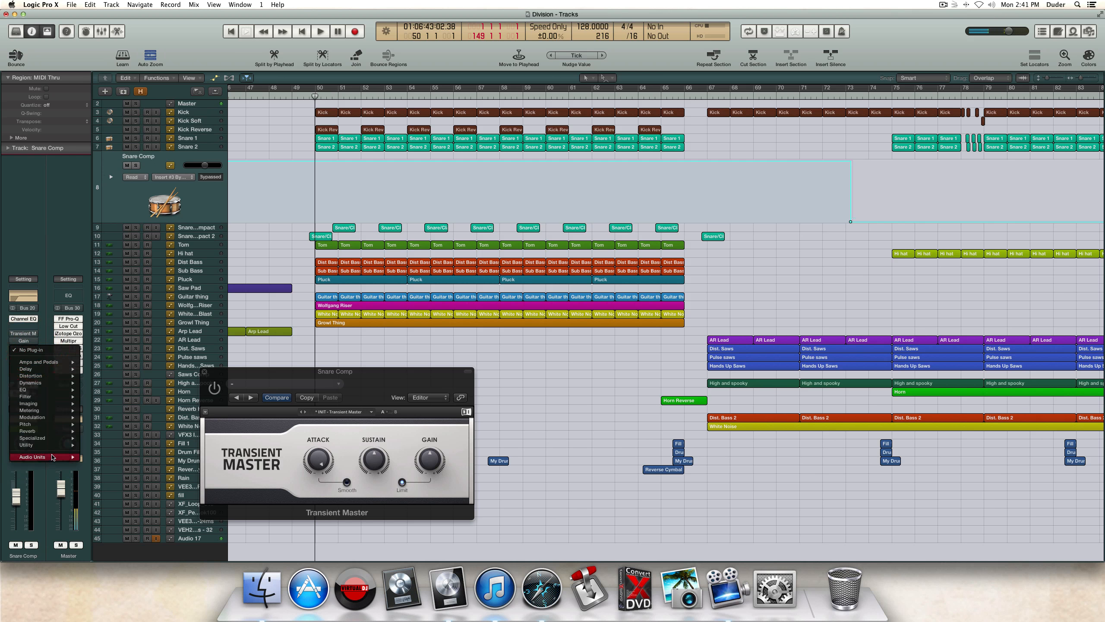
pyautogui.moveTo(52, 456)
pyautogui.moveTo(109, 499)
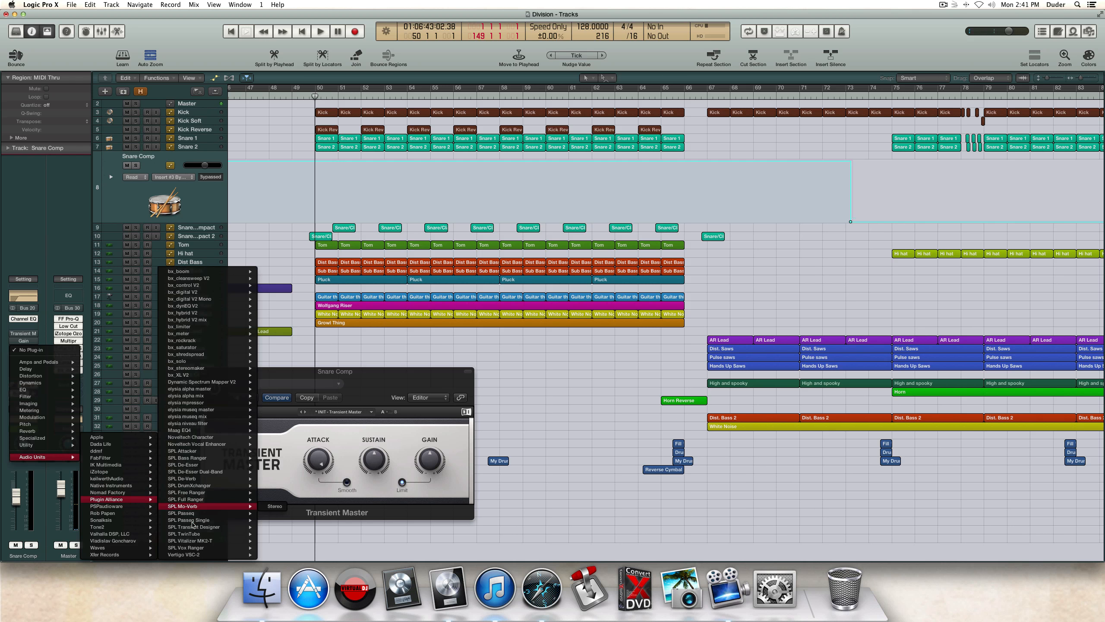
pyautogui.moveTo(204, 527)
pyautogui.click(275, 527)
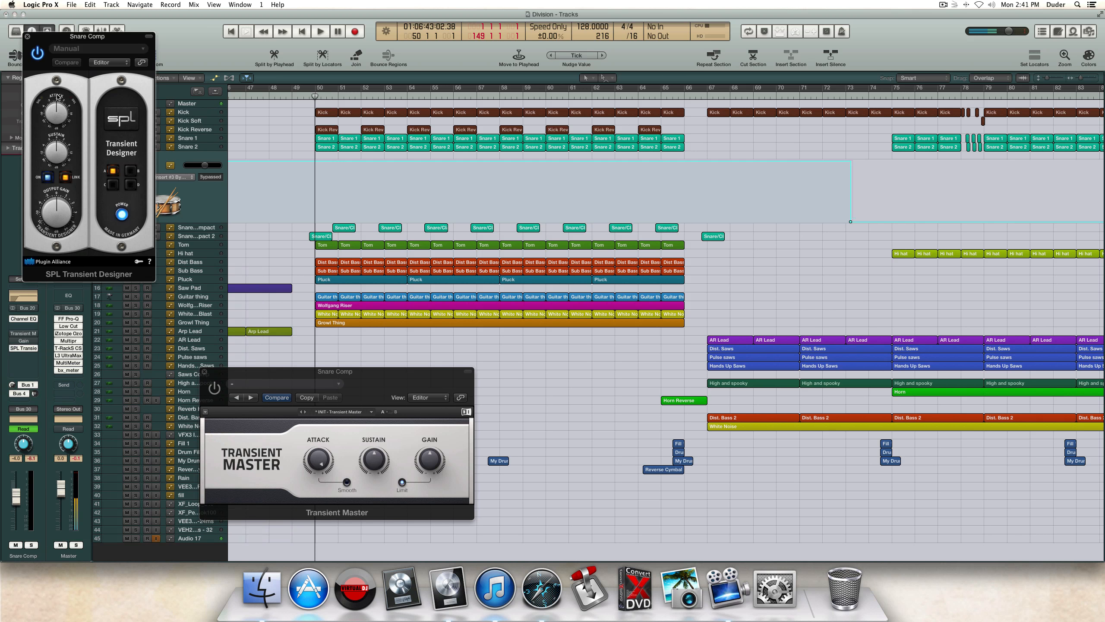
pyautogui.click(36, 348)
pyautogui.click(35, 356)
# Step: Examine the Attack control in the Snare Comp's Transient Master plug-in and close its window
pyautogui.moveTo(305, 372); pyautogui.dragTo(263, 366)
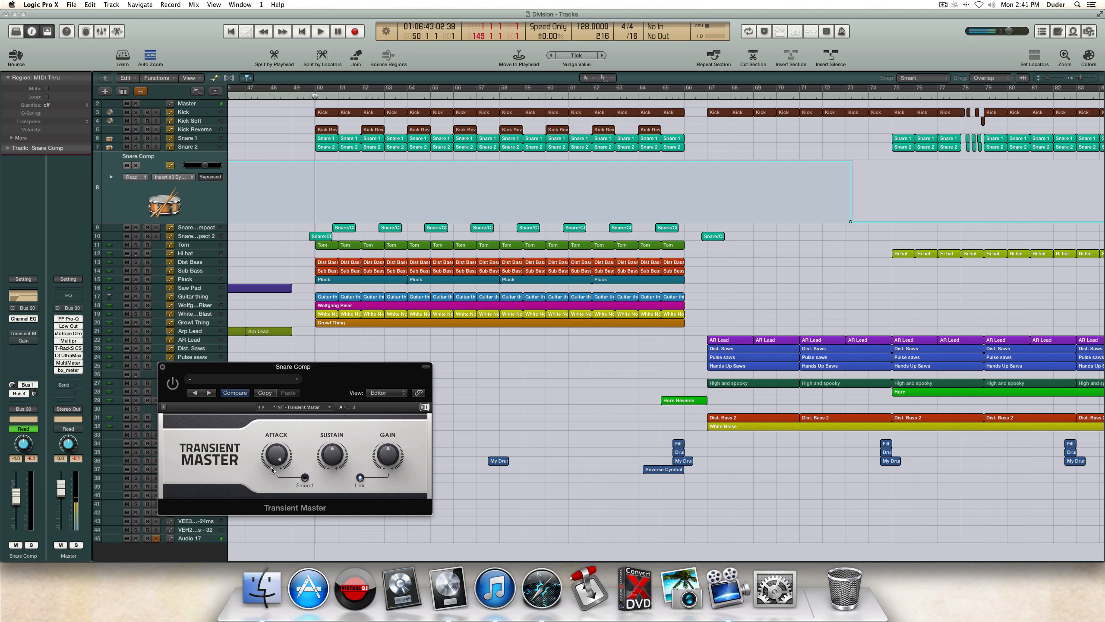
pyautogui.moveTo(281, 456)
pyautogui.click(163, 367)
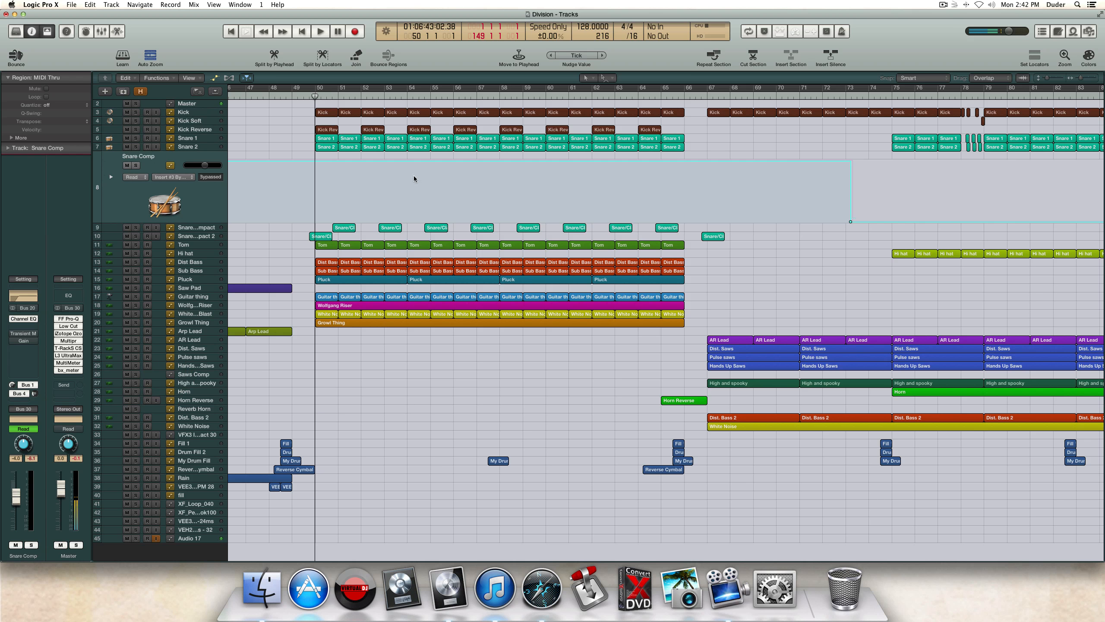
# Step: Place the playhead at bar 50, reopen the Snare Comp's Transient Master, and play the section
pyautogui.hscroll(1, 832, 156)
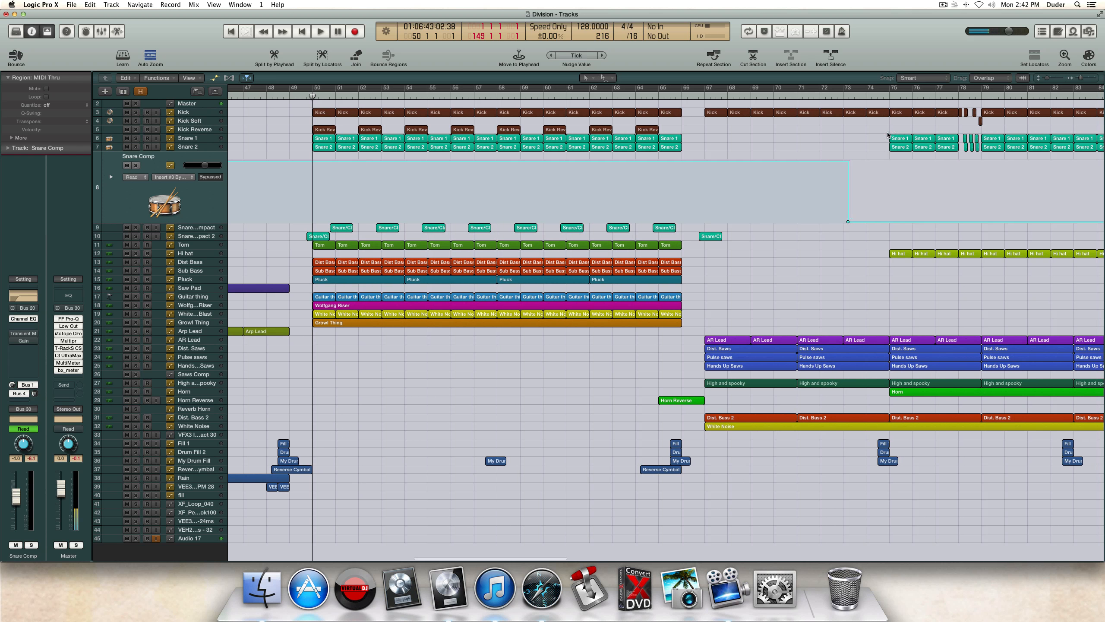
pyautogui.click(311, 97)
pyautogui.click(33, 335)
pyautogui.press('space')
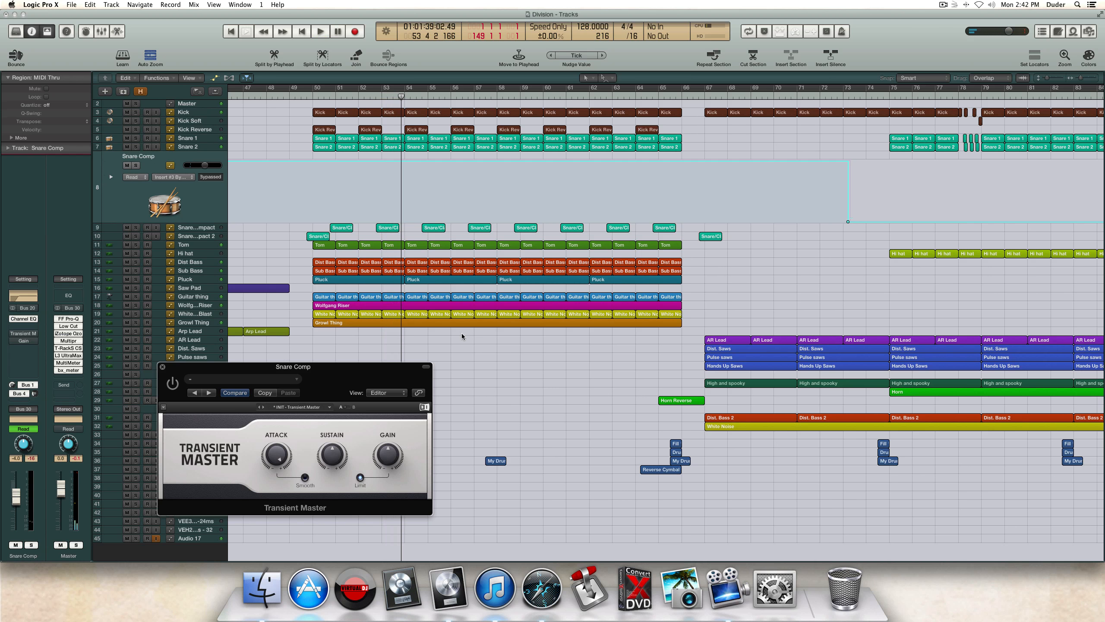
# Step: Place the playhead at bar 75 and toggle the Transient Master plug-in off and back on
pyautogui.hscroll(4, 766, 218)
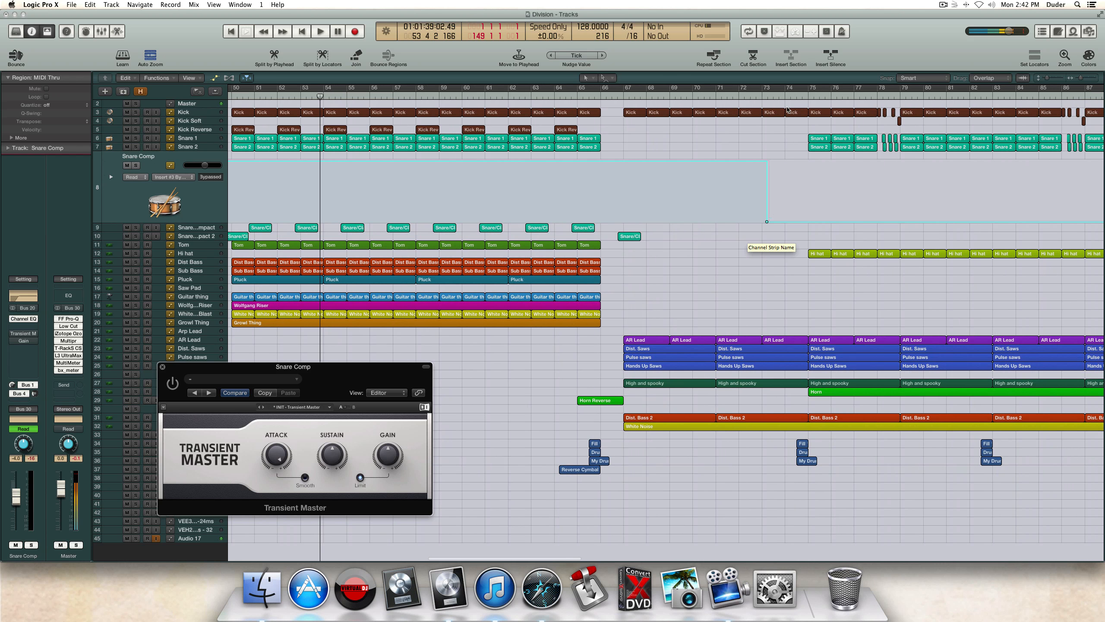
pyautogui.click(808, 94)
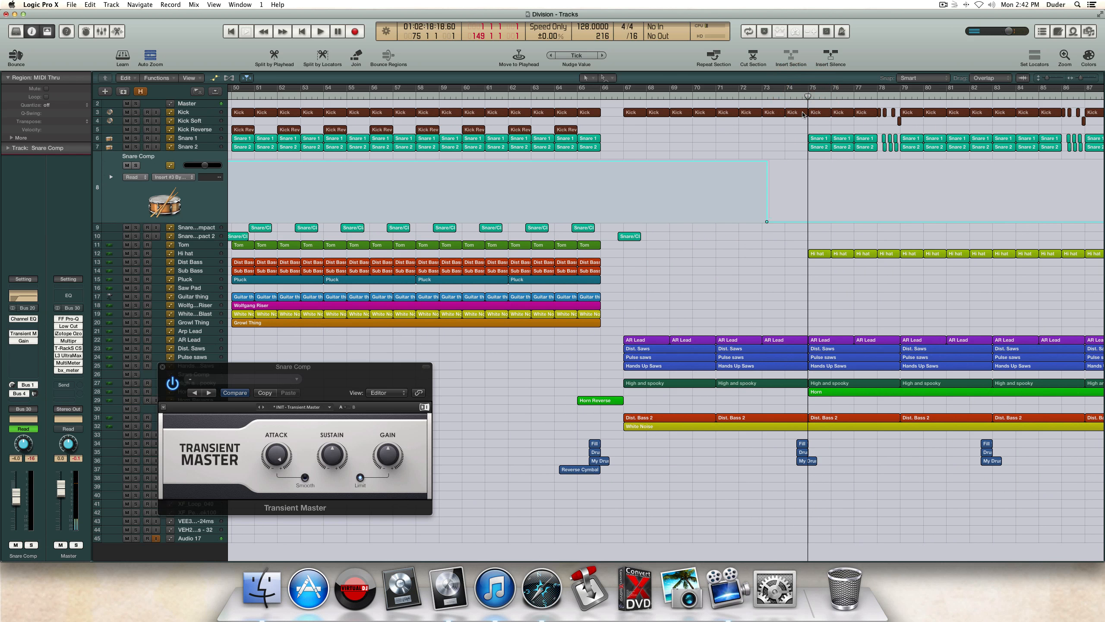
pyautogui.click(171, 383)
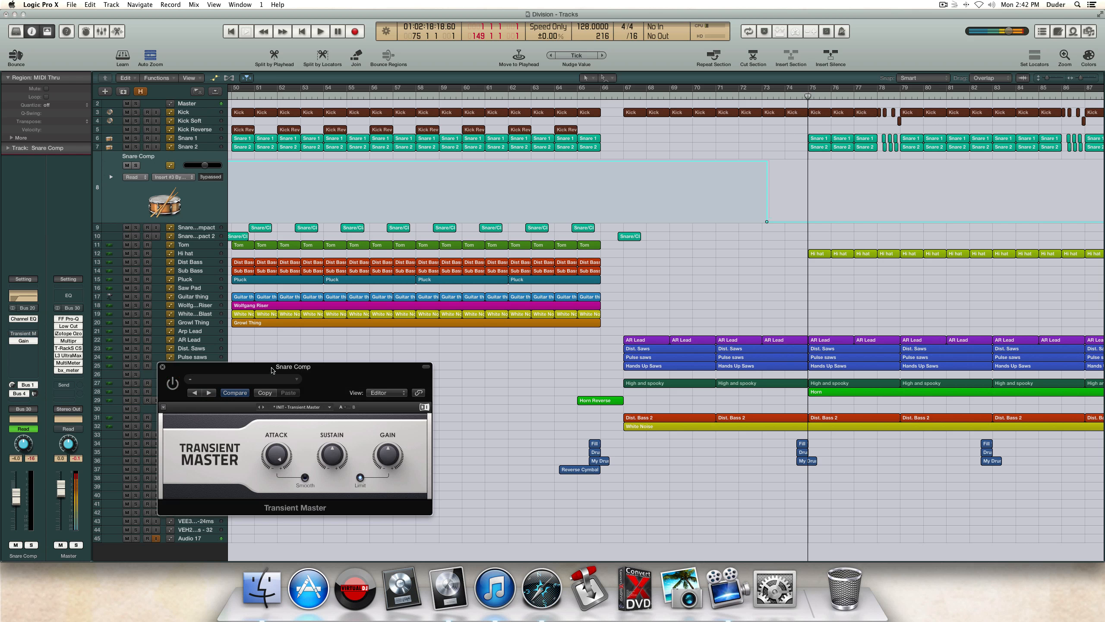
pyautogui.click(172, 384)
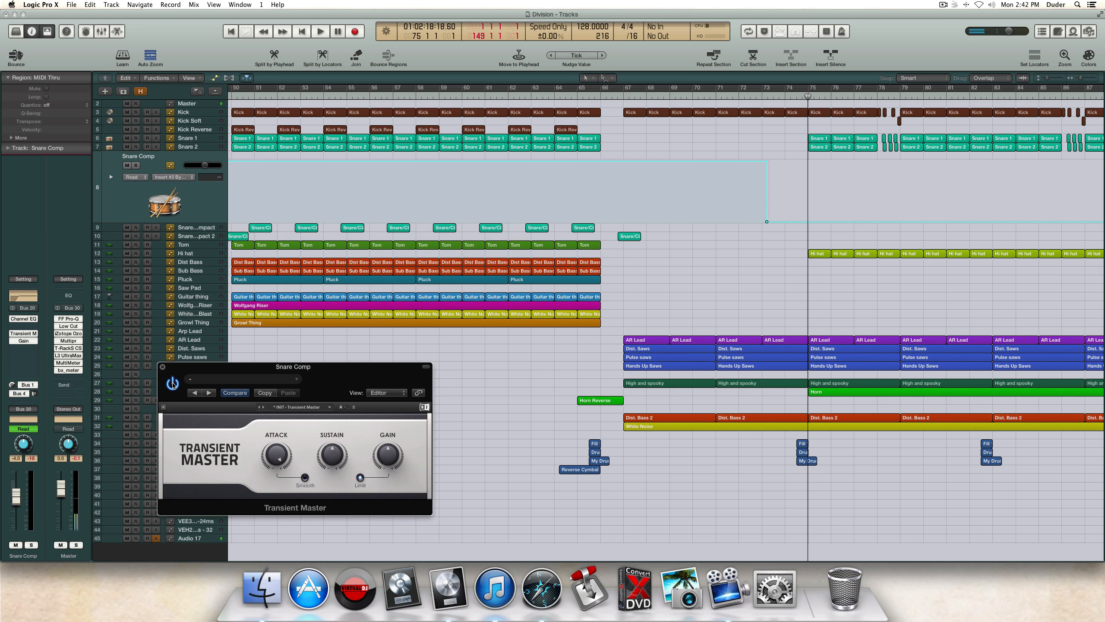
# Step: Play from just before bar 75 while toggling Transient Master's bypass to compare the snares, leaving the plug-in switched on
pyautogui.moveTo(808, 96); pyautogui.dragTo(805, 97)
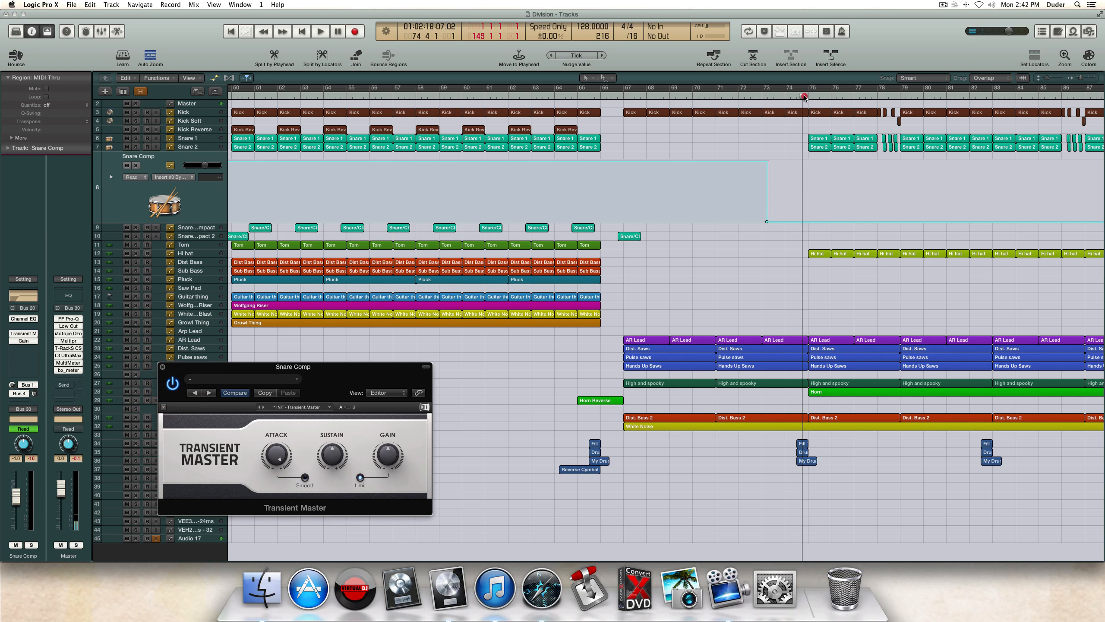
pyautogui.press('space')
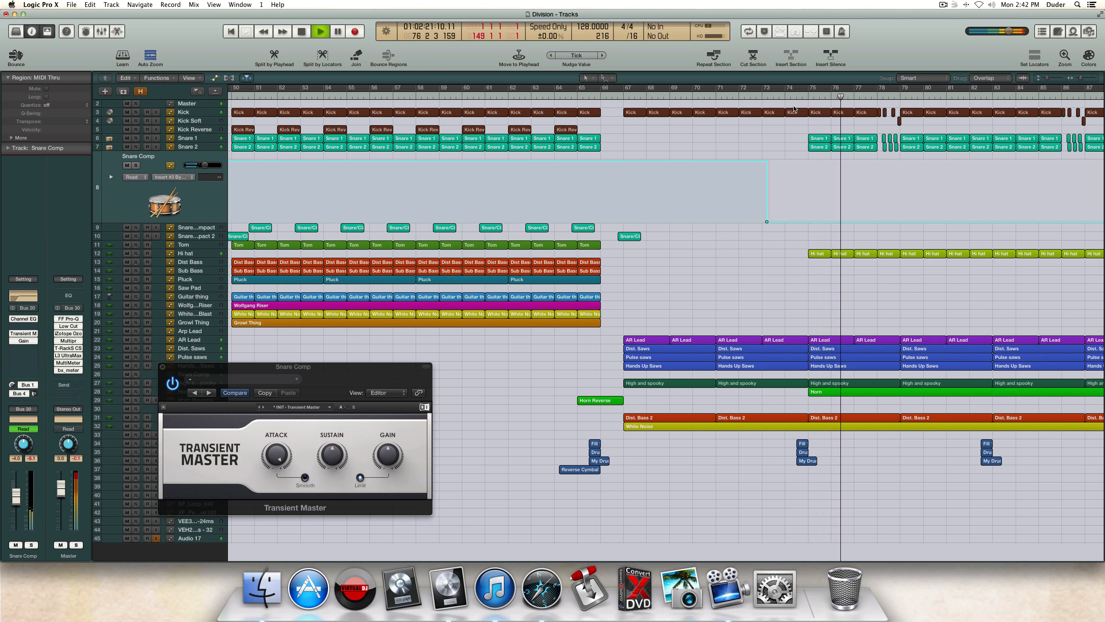
pyautogui.click(173, 384)
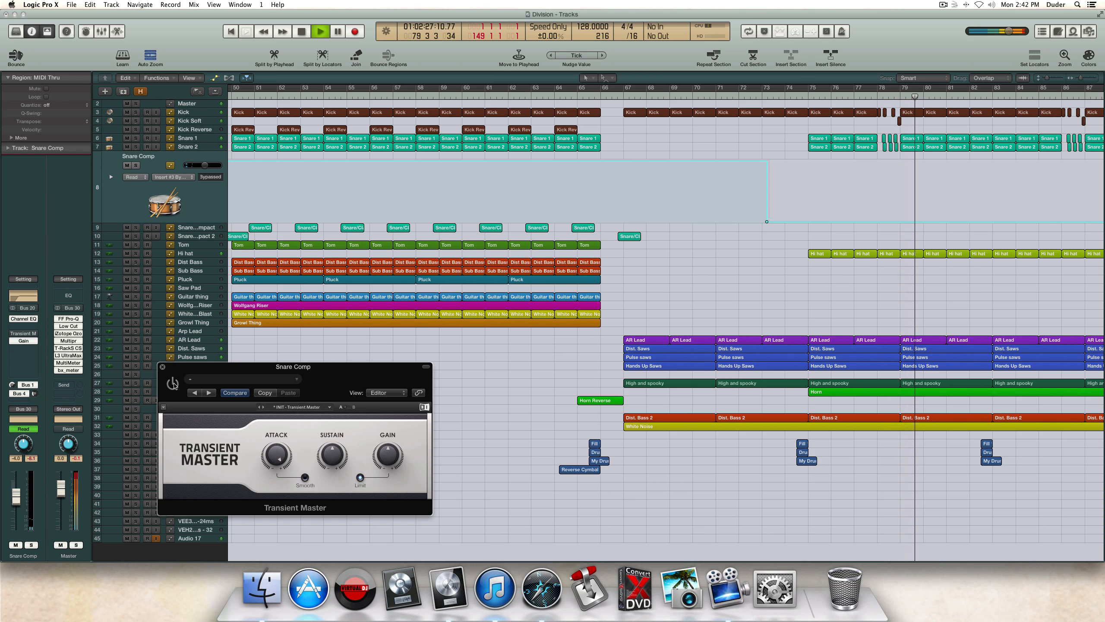
pyautogui.click(173, 384)
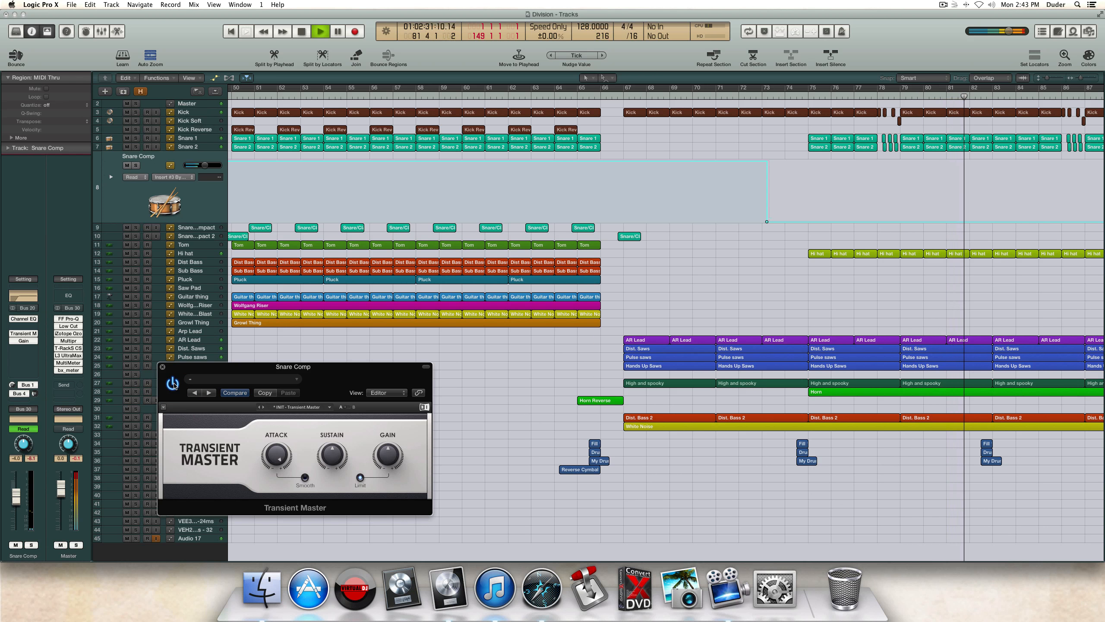
pyautogui.click(173, 383)
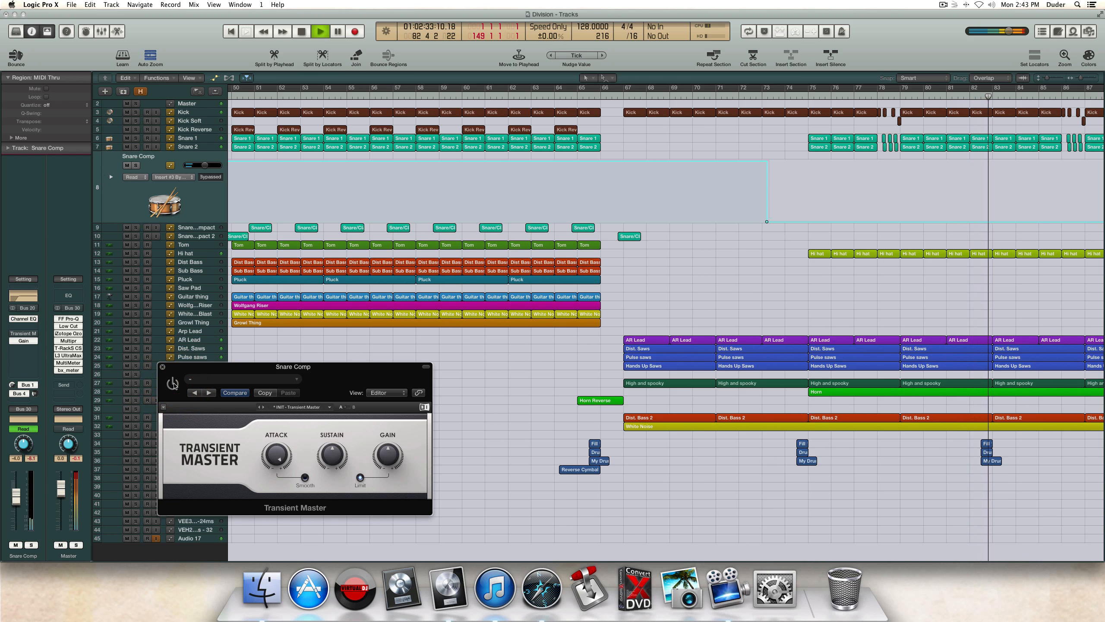
pyautogui.click(173, 384)
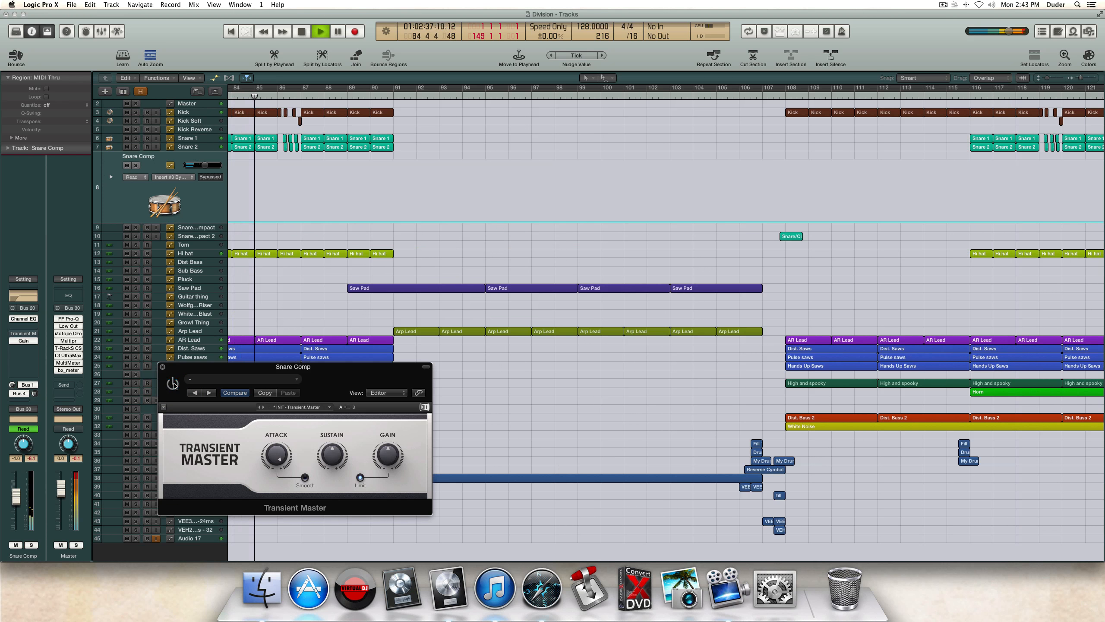
pyautogui.click(173, 384)
pyautogui.press('space')
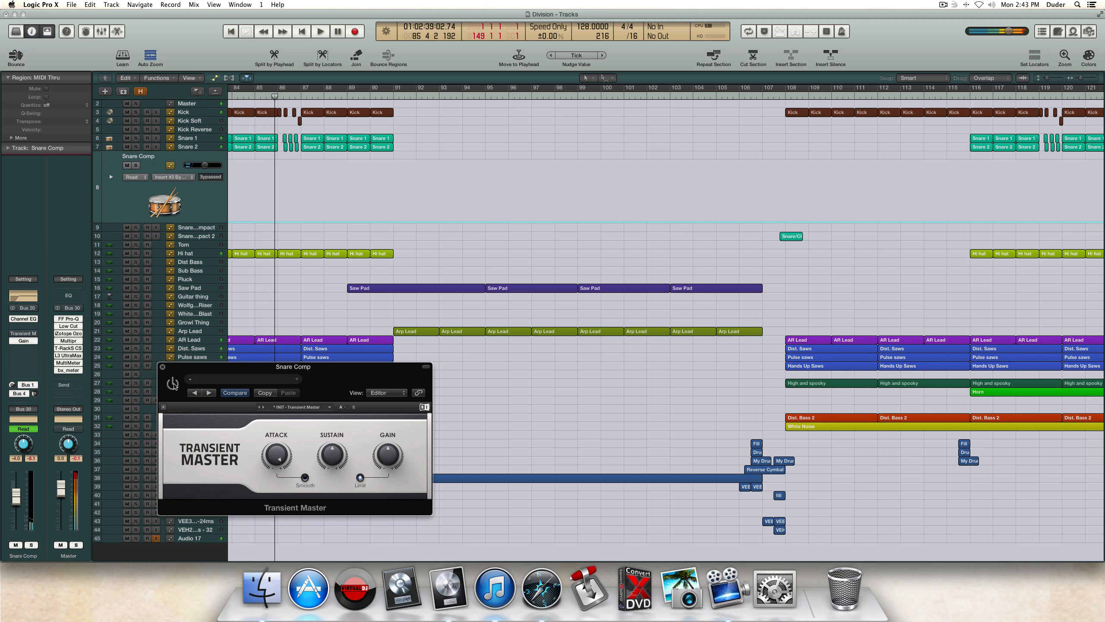
pyautogui.click(173, 384)
# Step: Close the Transient Master window and hide the track automation
pyautogui.moveTo(243, 366); pyautogui.dragTo(340, 380)
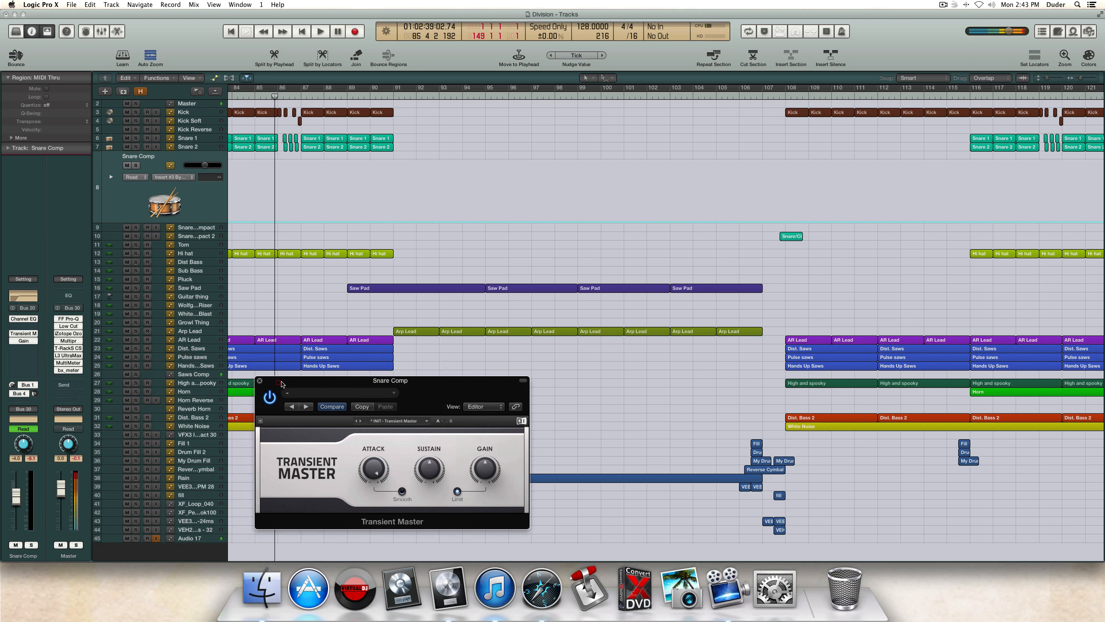
pyautogui.hscroll(-10, 373, 247)
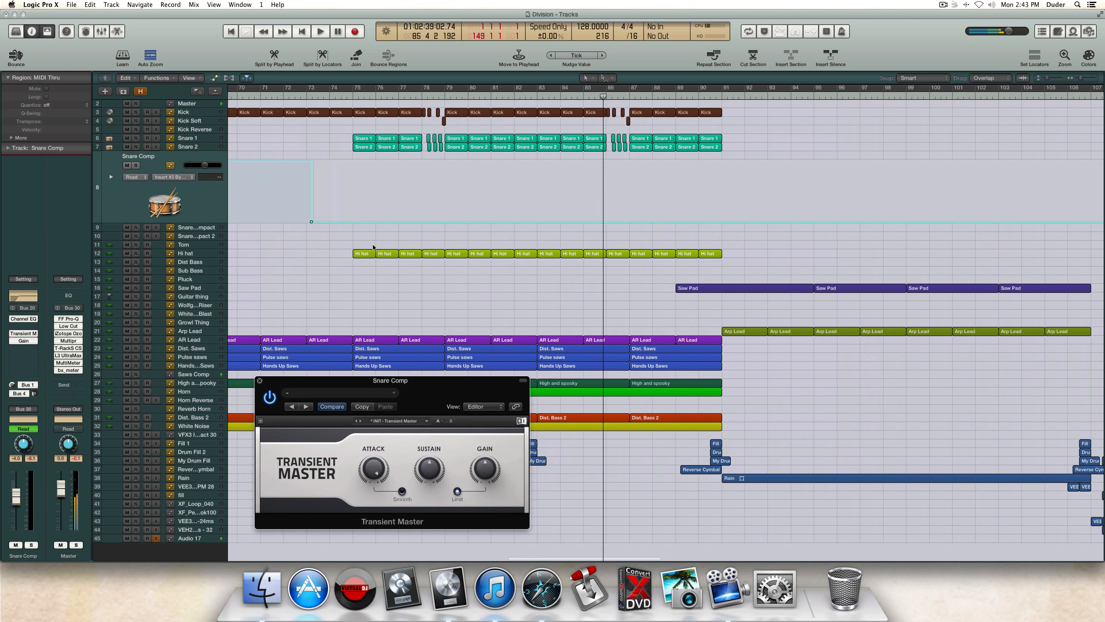
pyautogui.click(258, 381)
pyautogui.hscroll(-5, 471, 321)
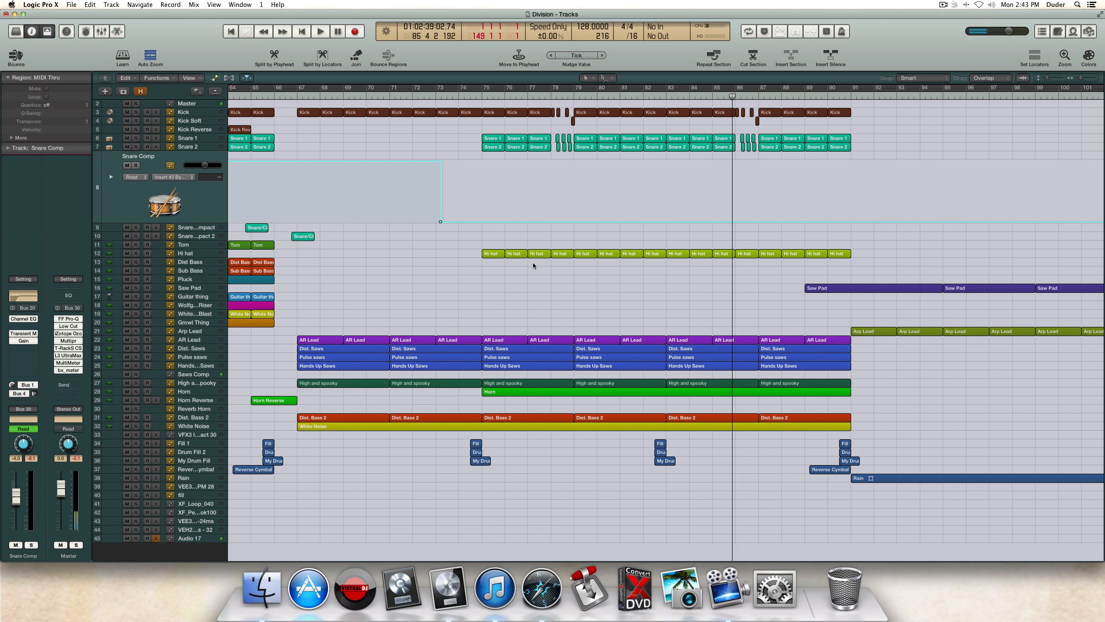
pyautogui.hscroll(-20, 335, 257)
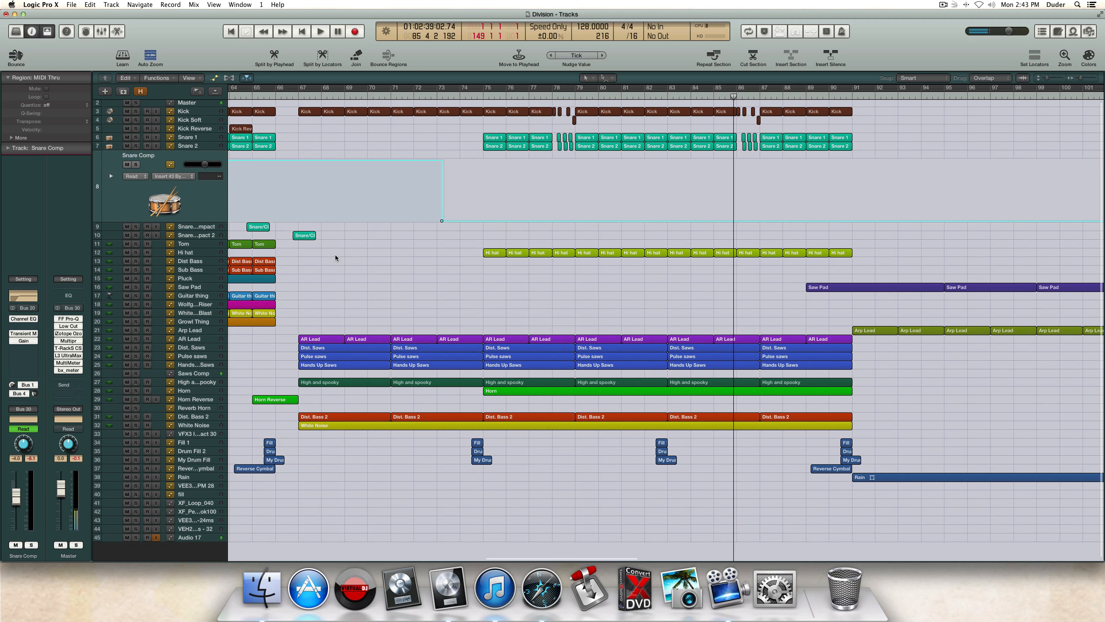
pyautogui.hscroll(-7, 335, 257)
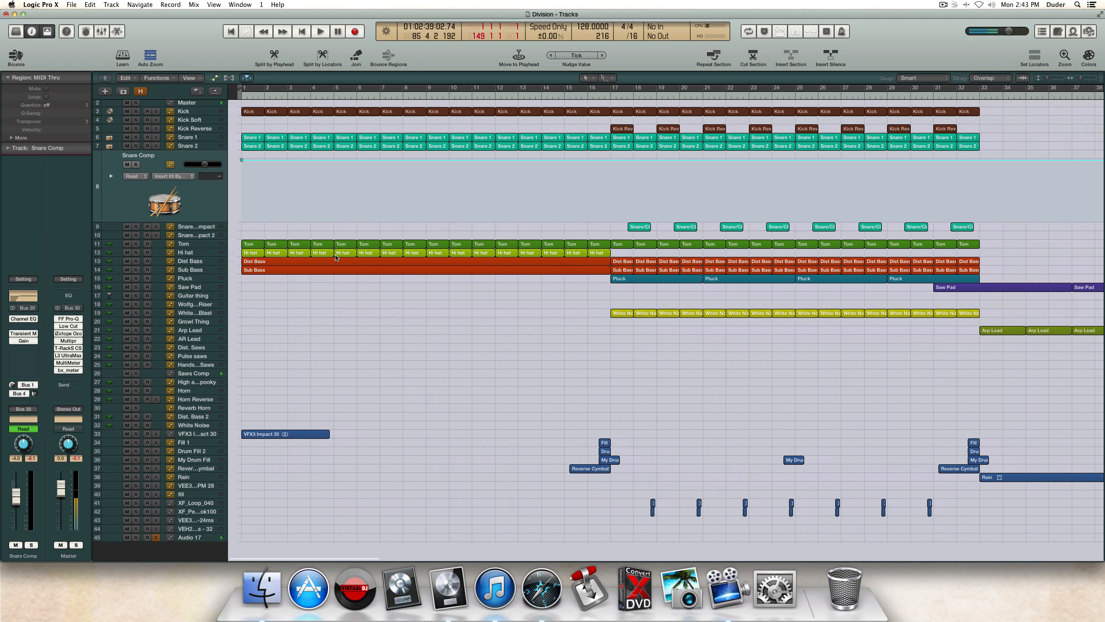
pyautogui.press('a')
# Step: Select the AR Lead track, place the playhead just before bar 67, and set the cycle range from bar 67 to 91
pyautogui.click(190, 339)
pyautogui.hscroll(20, 350, 212)
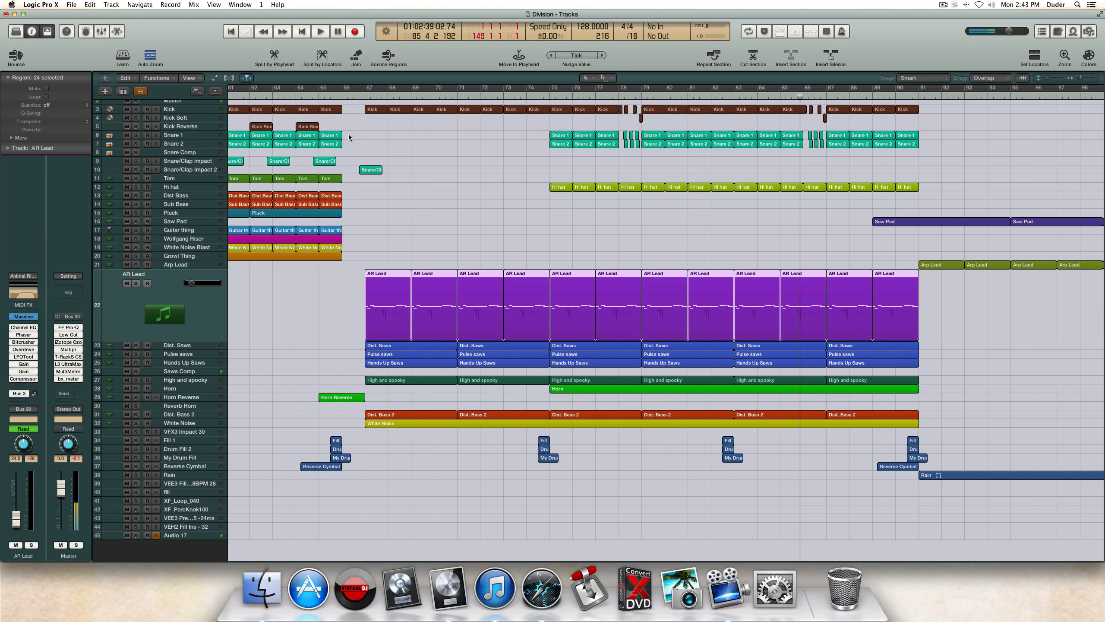
pyautogui.click(364, 96)
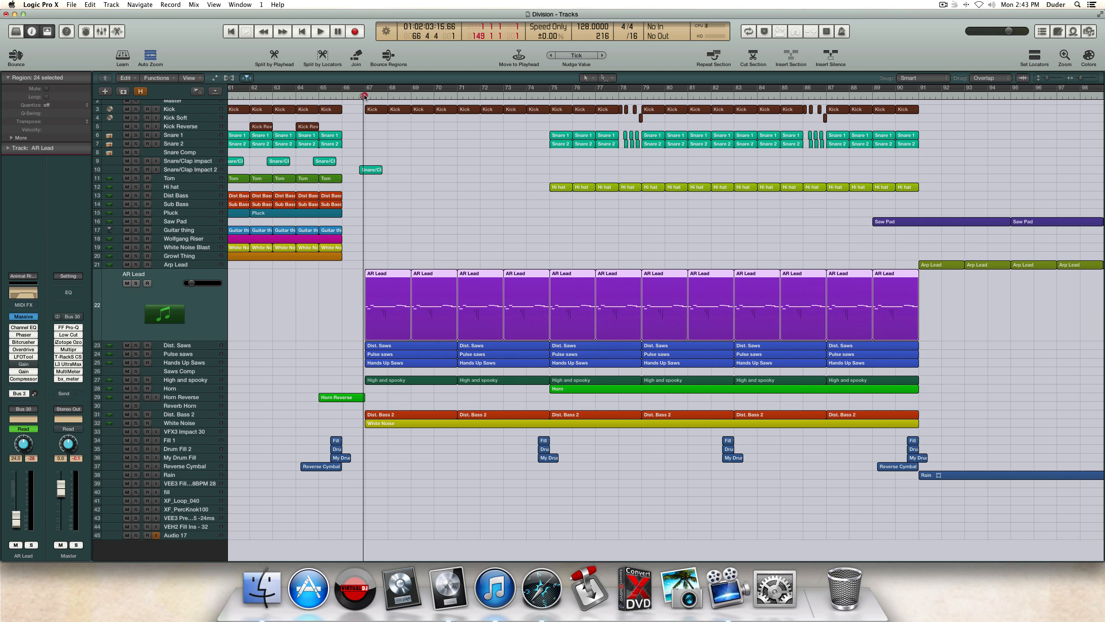
pyautogui.moveTo(366, 90); pyautogui.dragTo(940, 124)
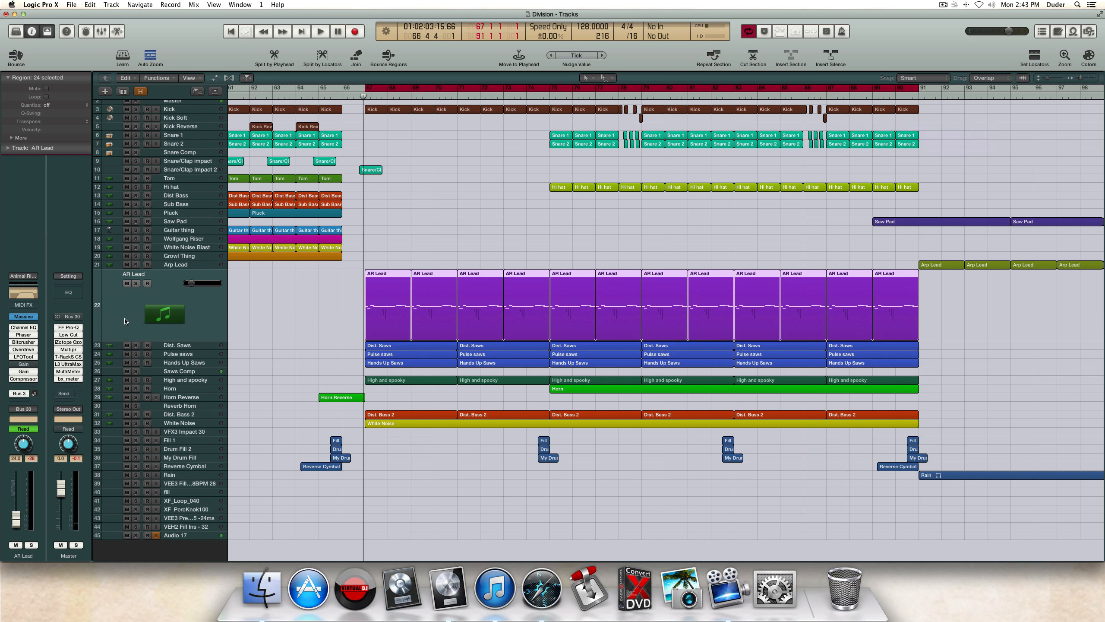
# Step: Solo the AR Lead and Audio 17 tracks and play the cycled section
pyautogui.click(136, 284)
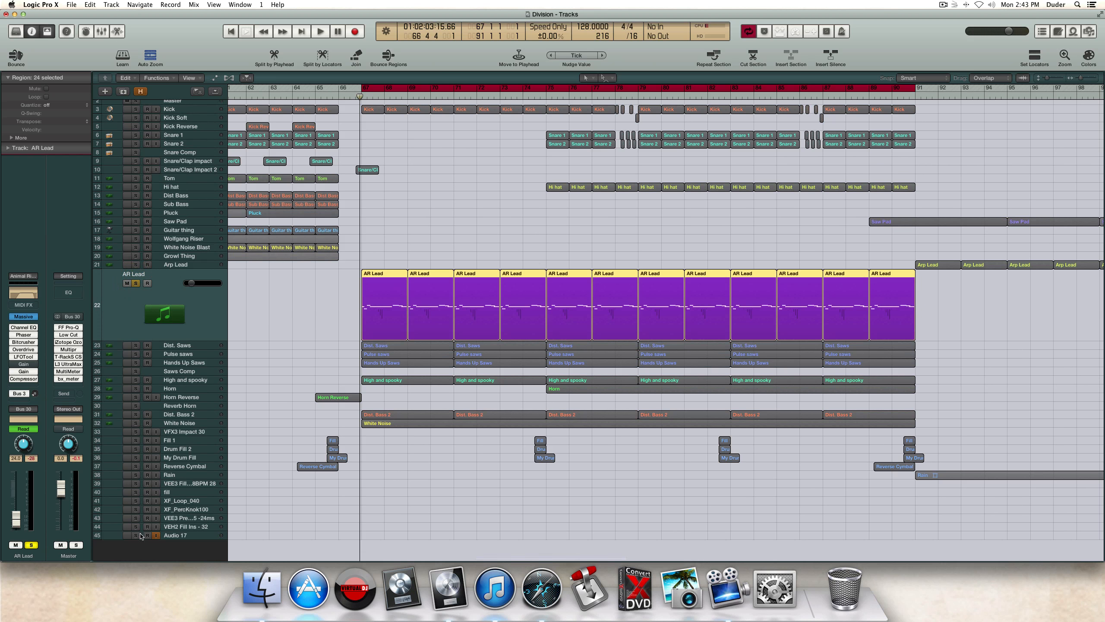
pyautogui.press('space')
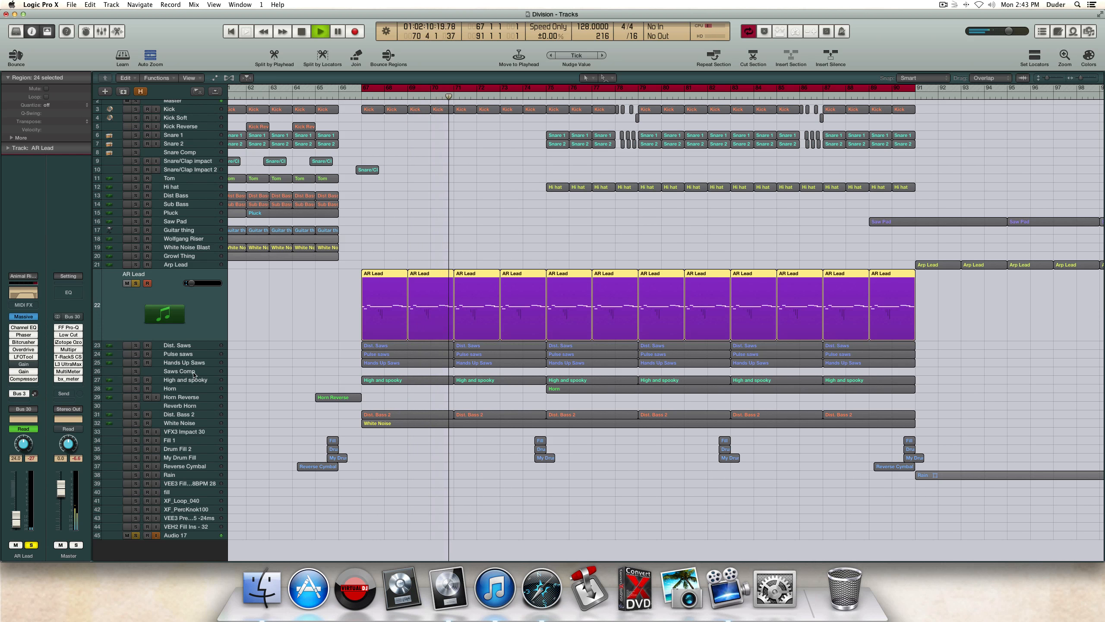
# Step: Stop playback, show the first two AR Lead regions' notes zoomed in the Piano Roll, and play them
pyautogui.press('space')
pyautogui.doubleClick(382, 295)
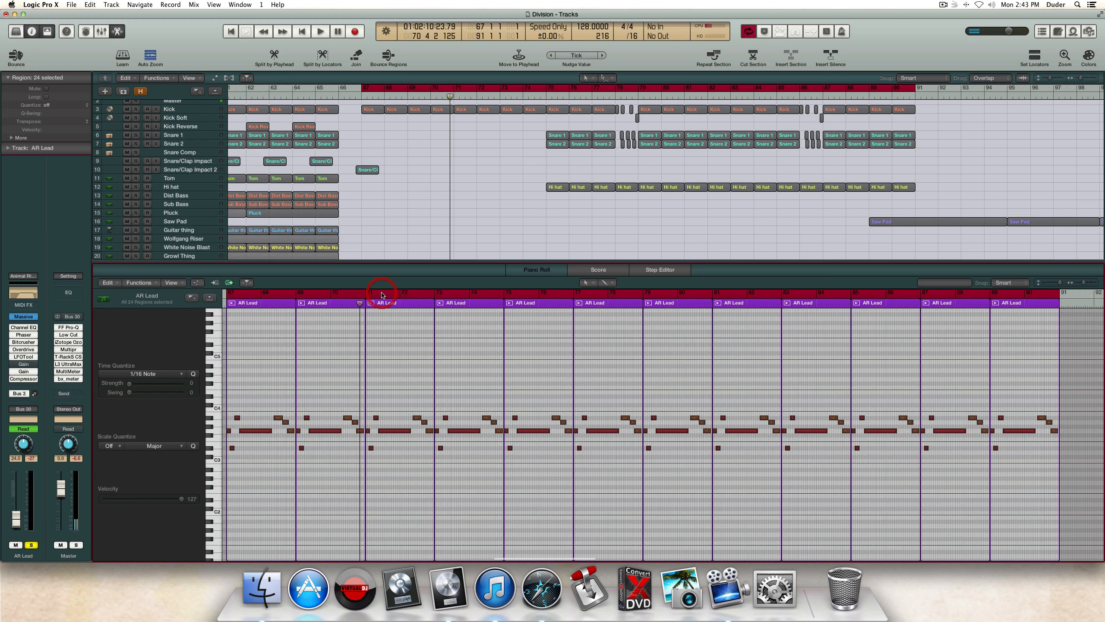
pyautogui.moveTo(348, 207); pyautogui.dragTo(431, 220)
pyautogui.hscroll(-4, 969, 313)
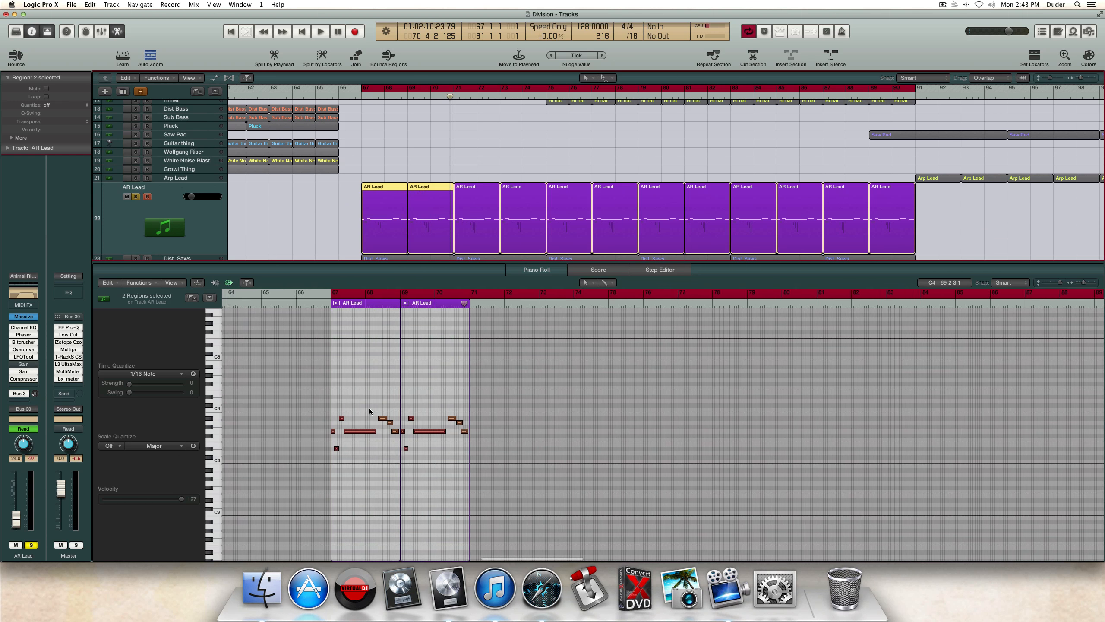
pyautogui.moveTo(1084, 282); pyautogui.dragTo(1087, 283)
pyautogui.hotkey('shift', 'Return')
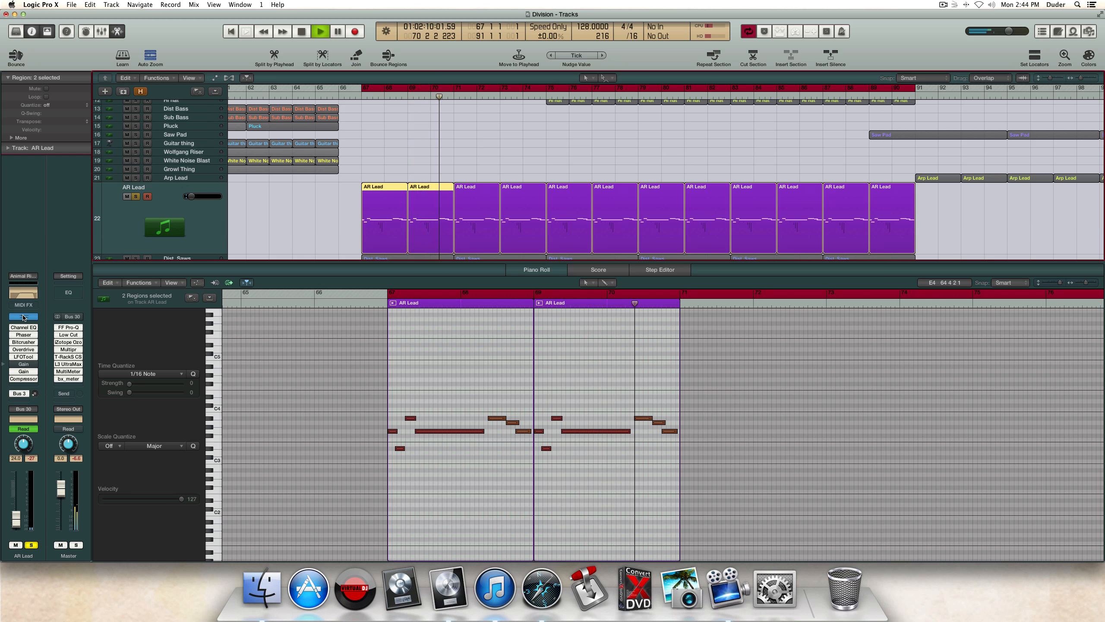
pyautogui.press('space')
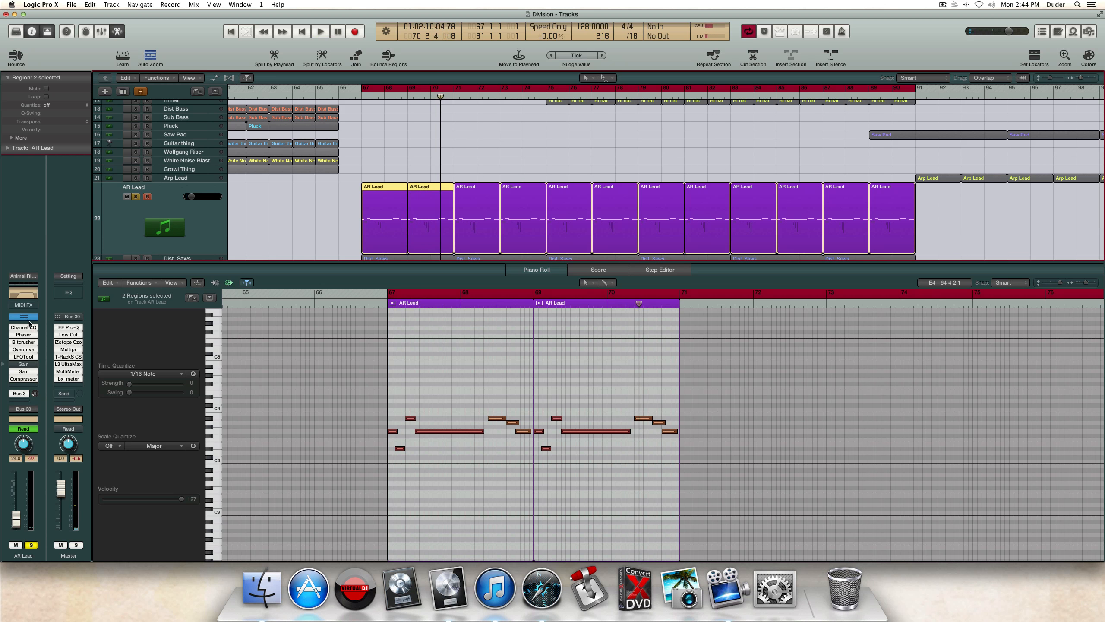
# Step: Hide the Piano Roll and play the lead while examining Massive's OSC, Voicing and envelope 4 settings, closing the synth when done
pyautogui.click(28, 318)
pyautogui.press('e')
pyautogui.press('space')
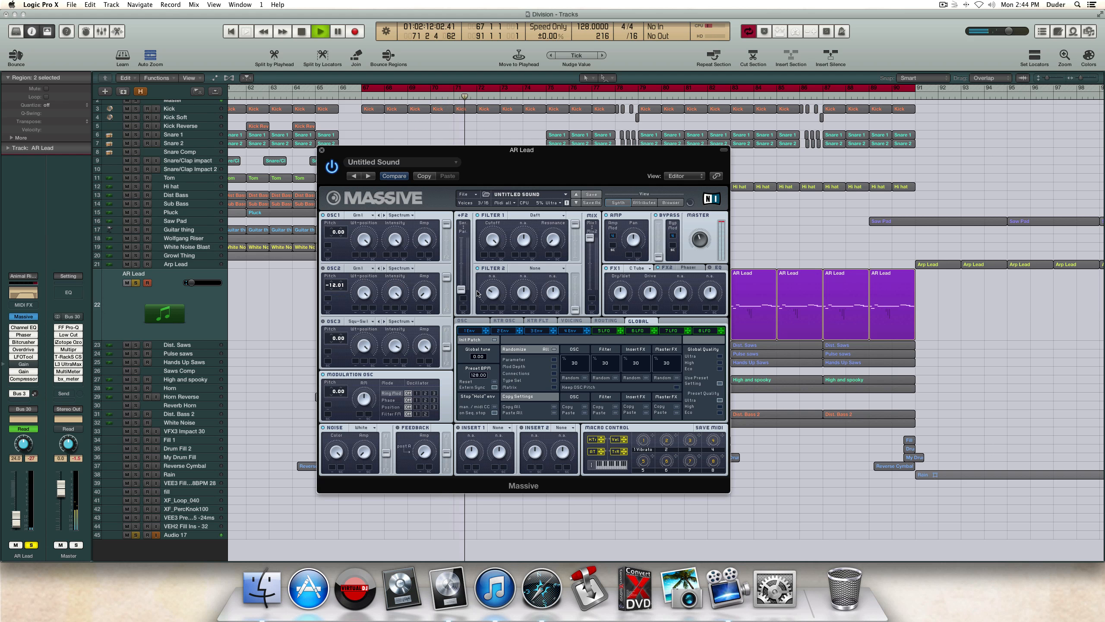
pyautogui.click(476, 324)
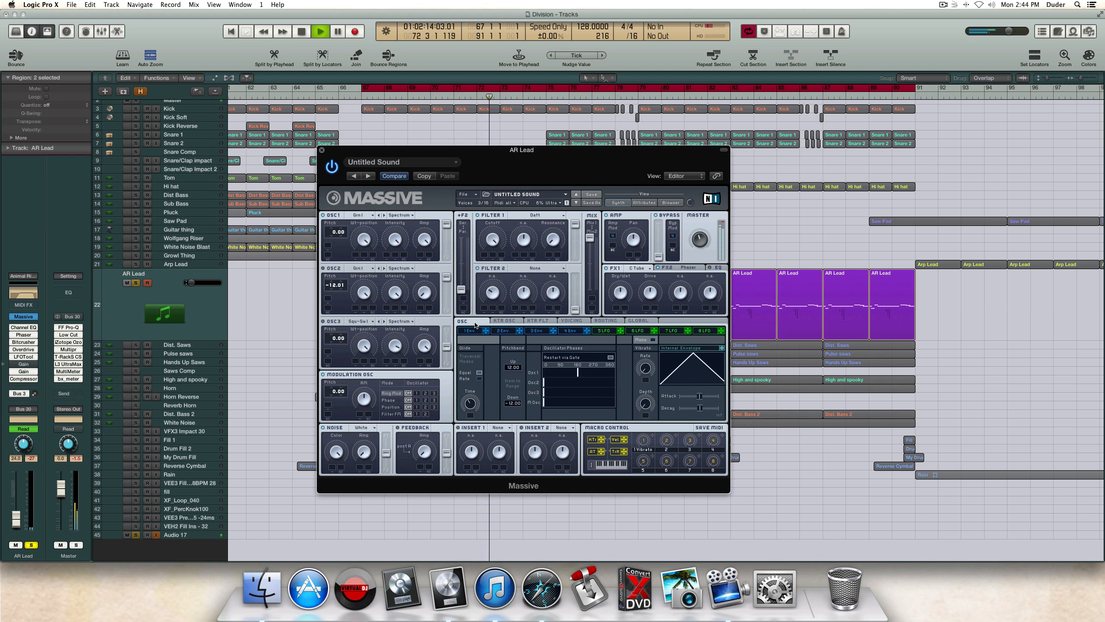
pyautogui.click(571, 320)
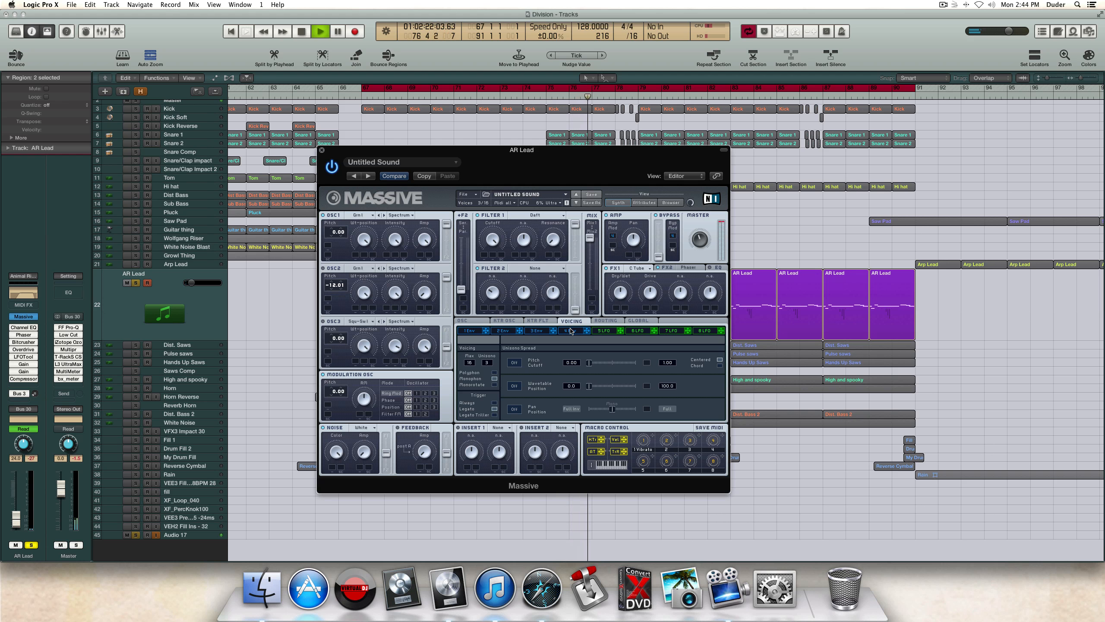
pyautogui.click(570, 331)
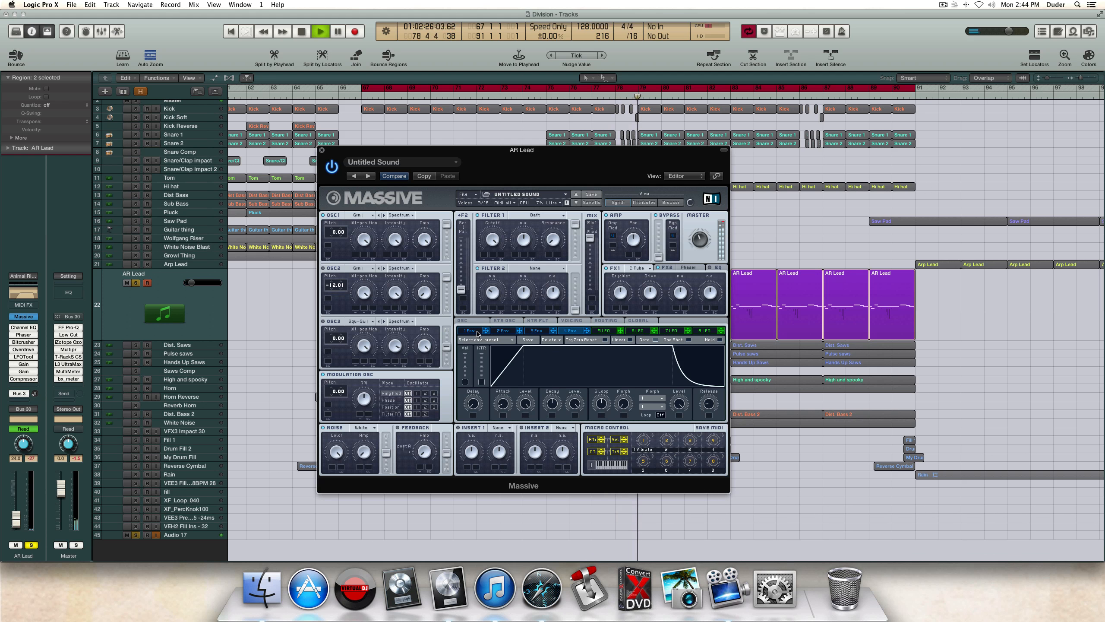
pyautogui.press('space')
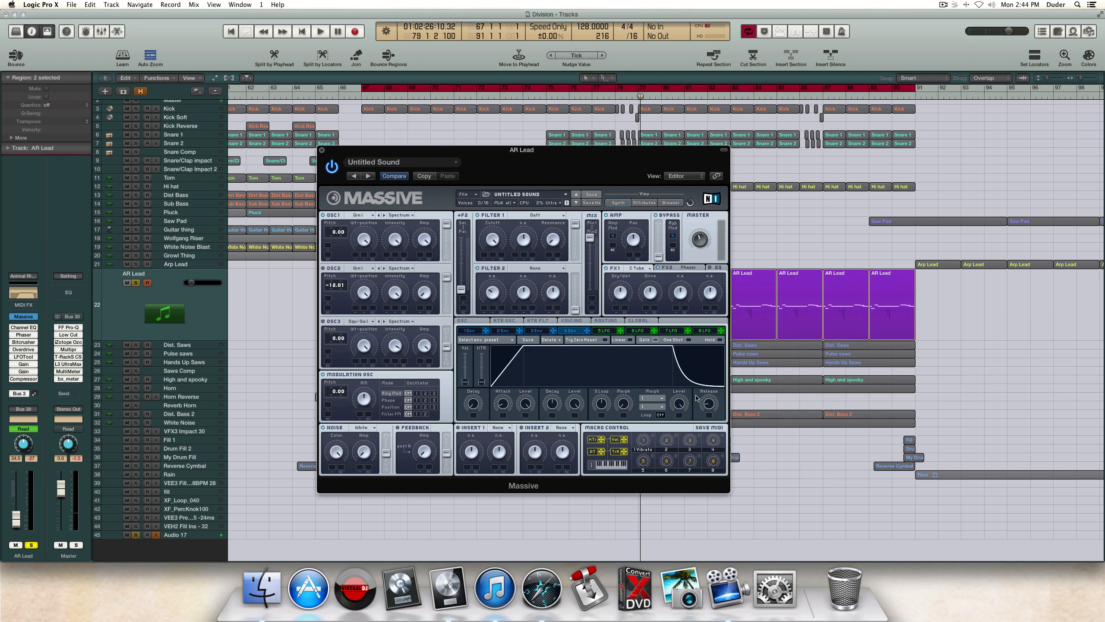
pyautogui.click(321, 150)
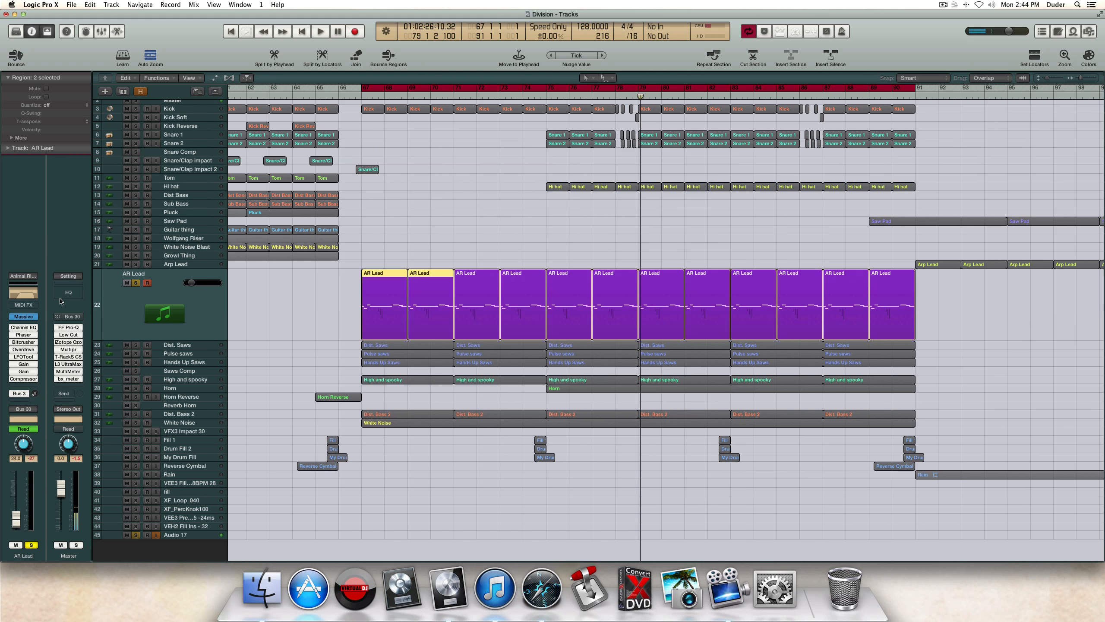
# Step: Bypass the AR Lead track's Channel EQ, Phaser, Bitcrusher, Overdrive, LFOTool and Compressor inserts
pyautogui.click(11, 327)
pyautogui.click(11, 334)
pyautogui.click(12, 343)
pyautogui.click(12, 350)
pyautogui.click(12, 357)
pyautogui.click(11, 378)
pyautogui.click(11, 372)
pyautogui.click(12, 365)
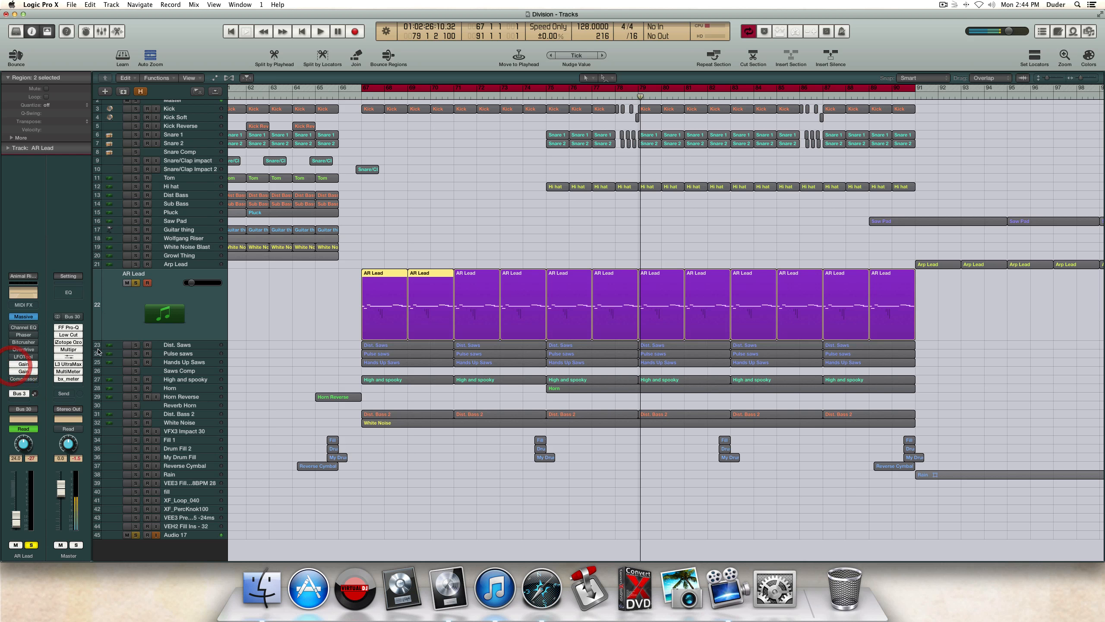
# Step: Show track automation and play the cycled section while toggling the Channel EQ's bypass to compare the AR Lead sound
pyautogui.press('a')
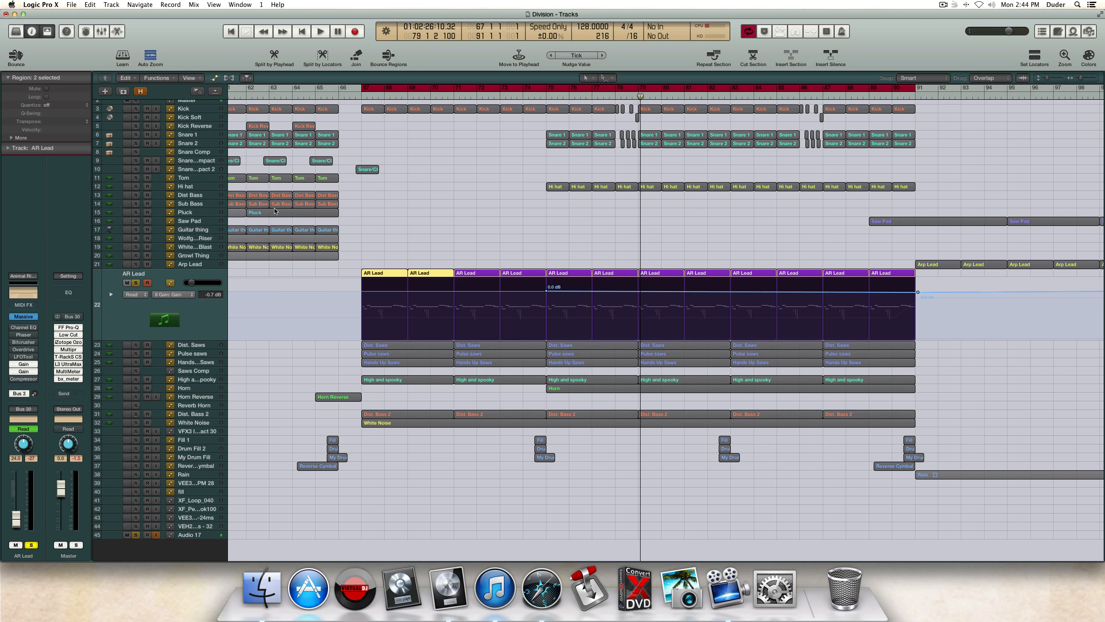
pyautogui.hotkey('shift', 'space')
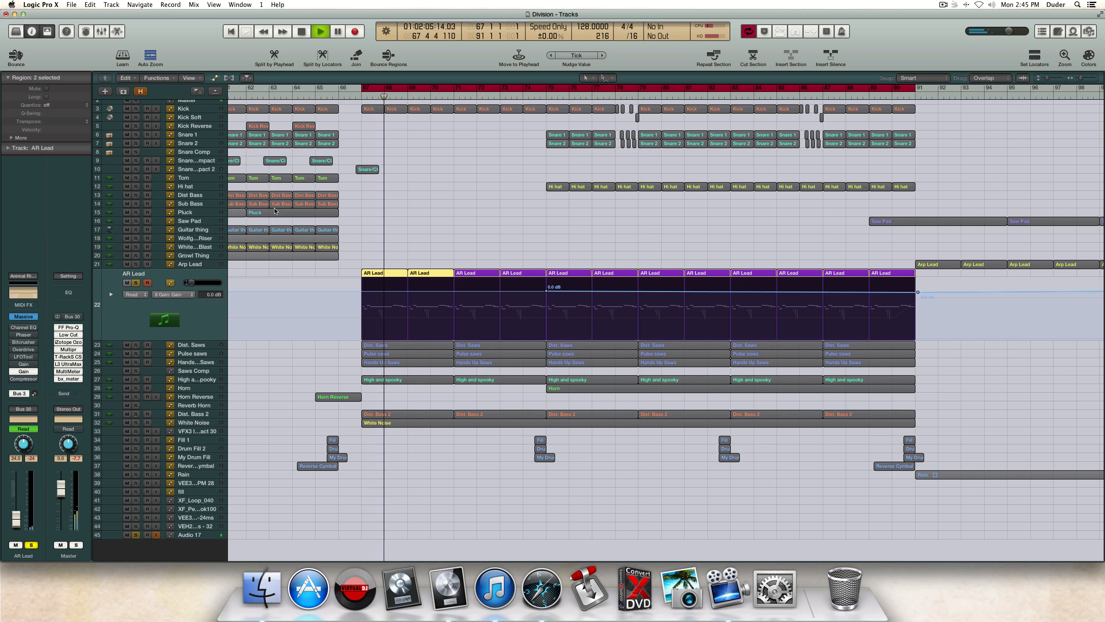
pyautogui.click(23, 329)
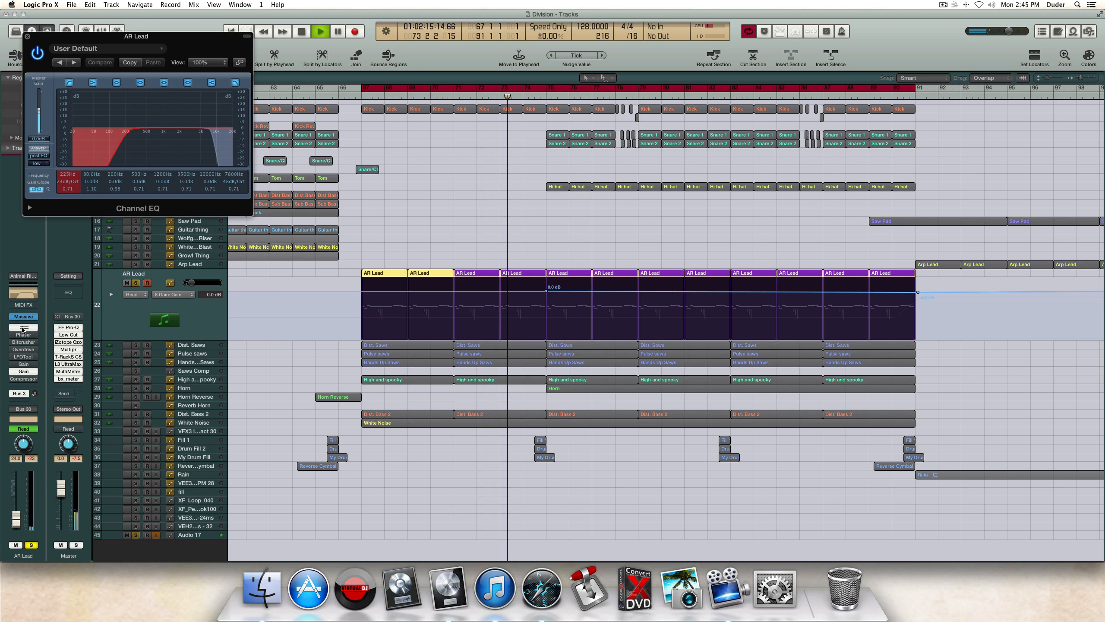
pyautogui.click(14, 328)
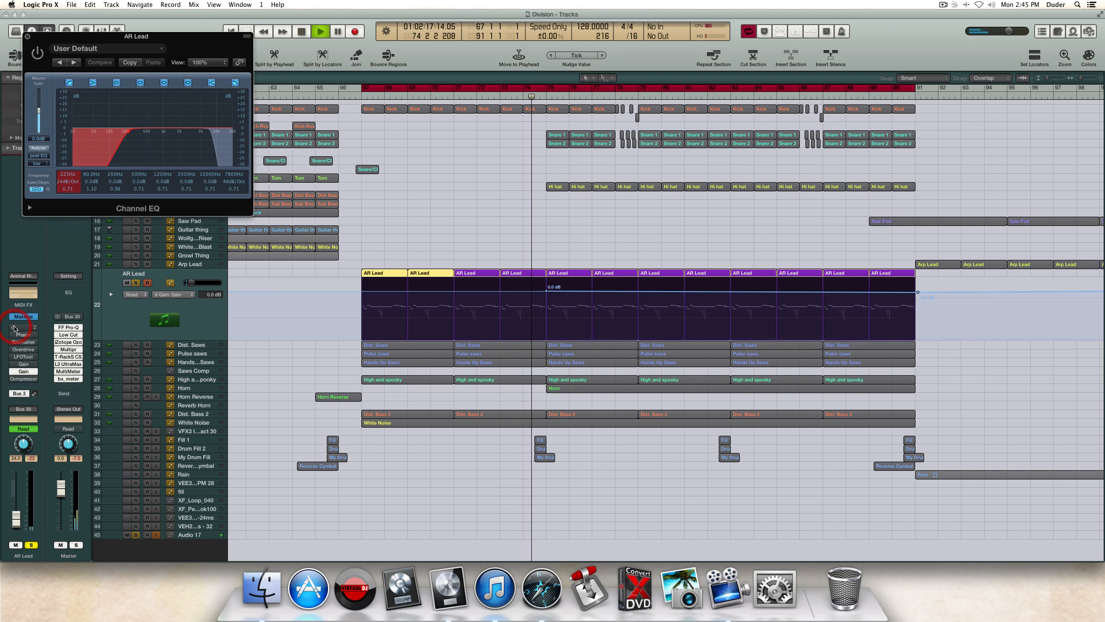
pyautogui.click(14, 327)
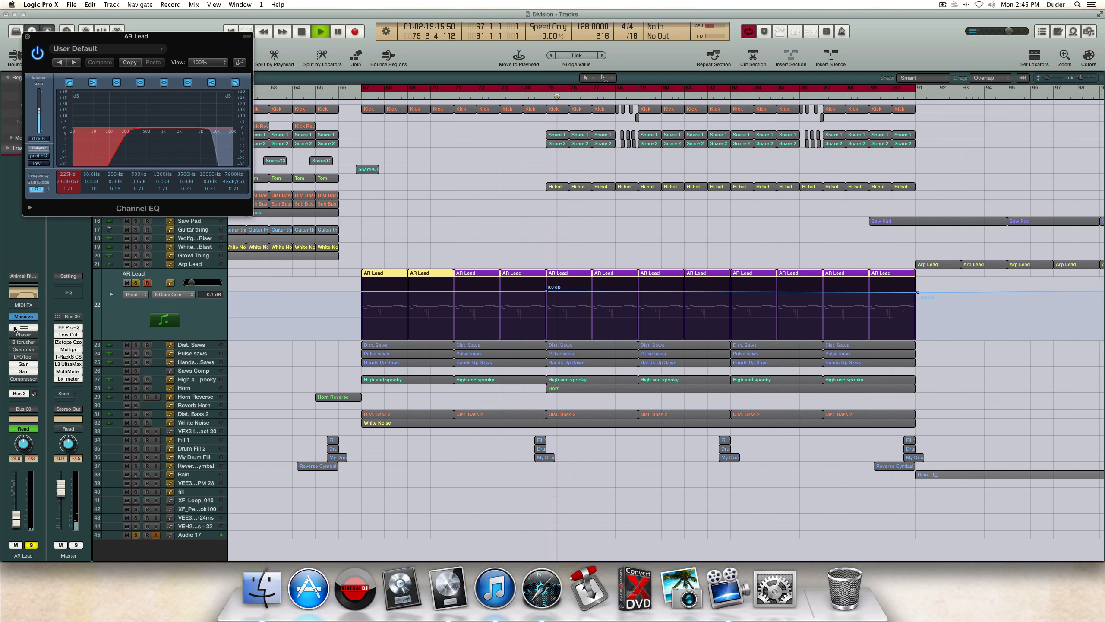
pyautogui.click(15, 328)
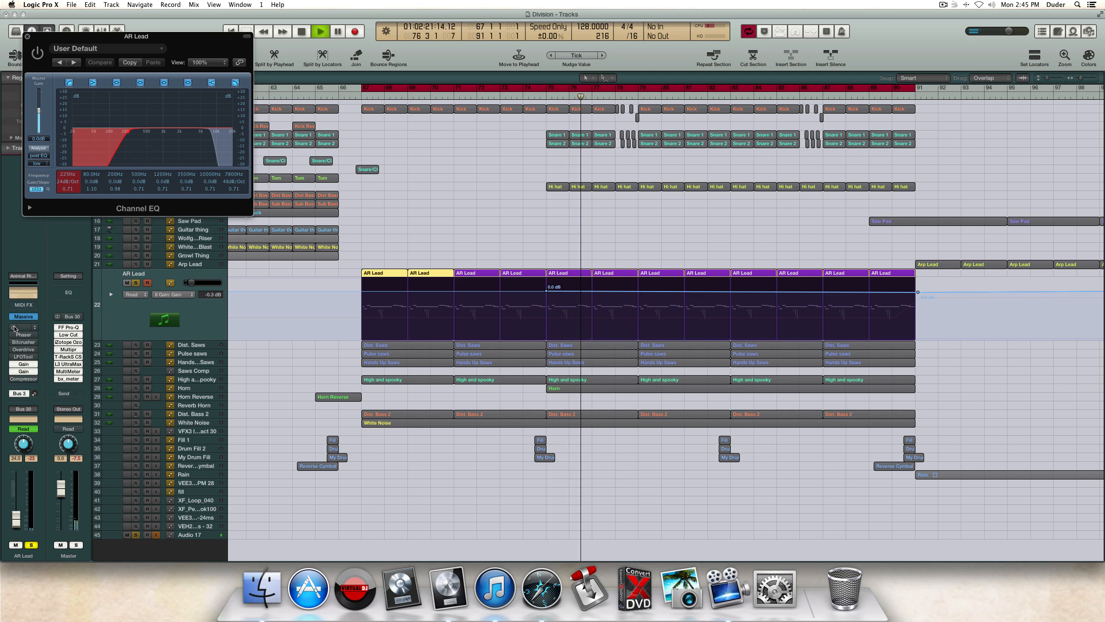
pyautogui.press('space')
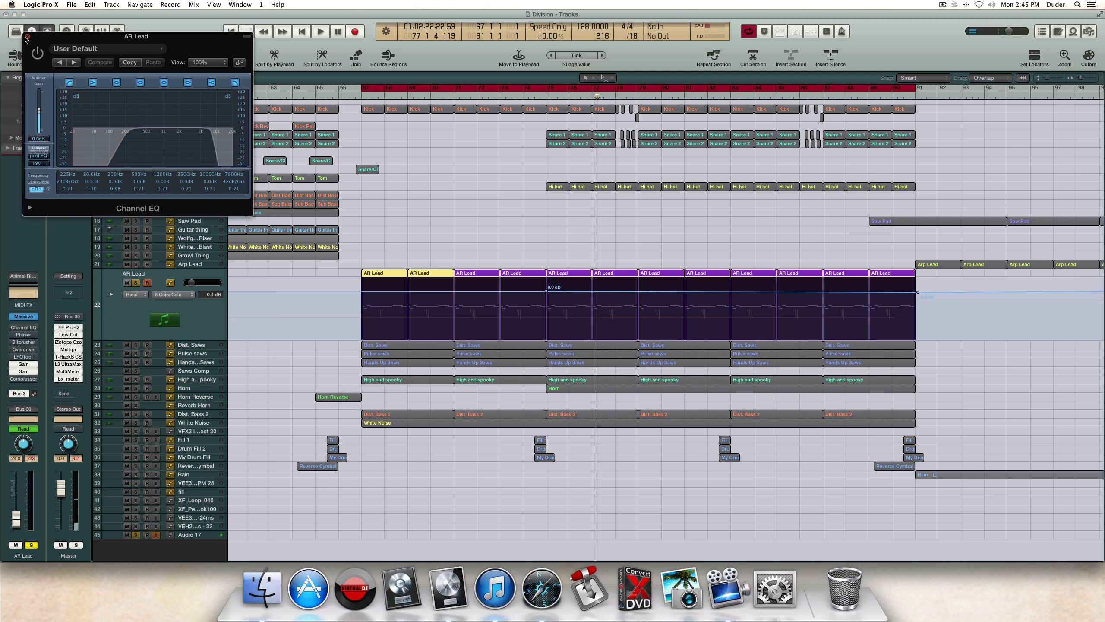
# Step: Switch off the Channel EQ's high-cut band, turn on its Analyzer, and play the lead to examine its spectrum
pyautogui.click(235, 83)
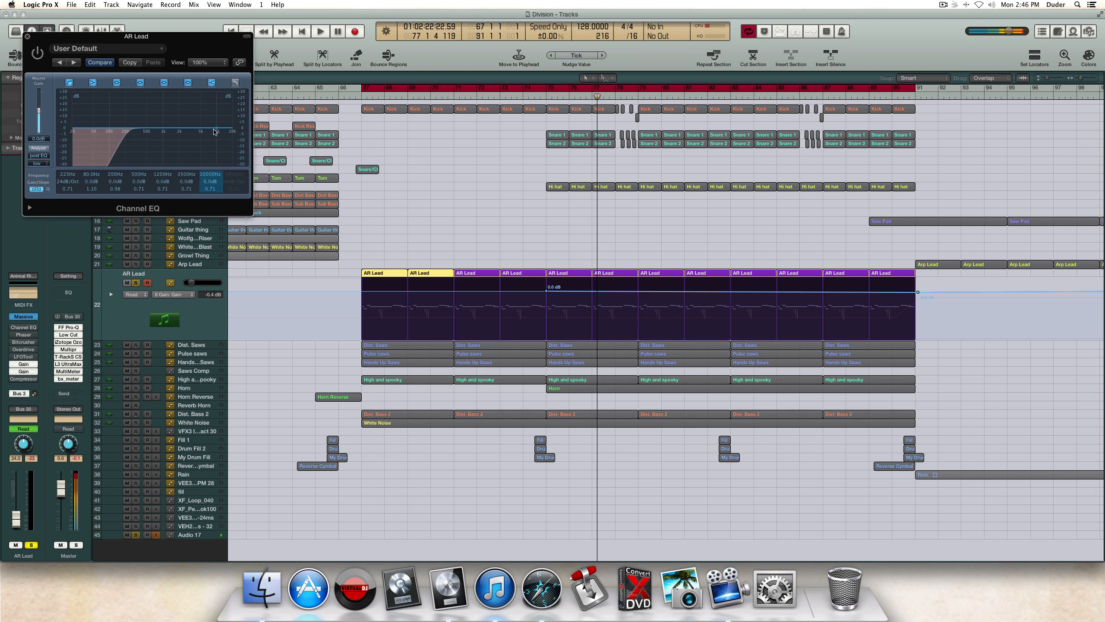
pyautogui.click(38, 149)
pyautogui.press('space')
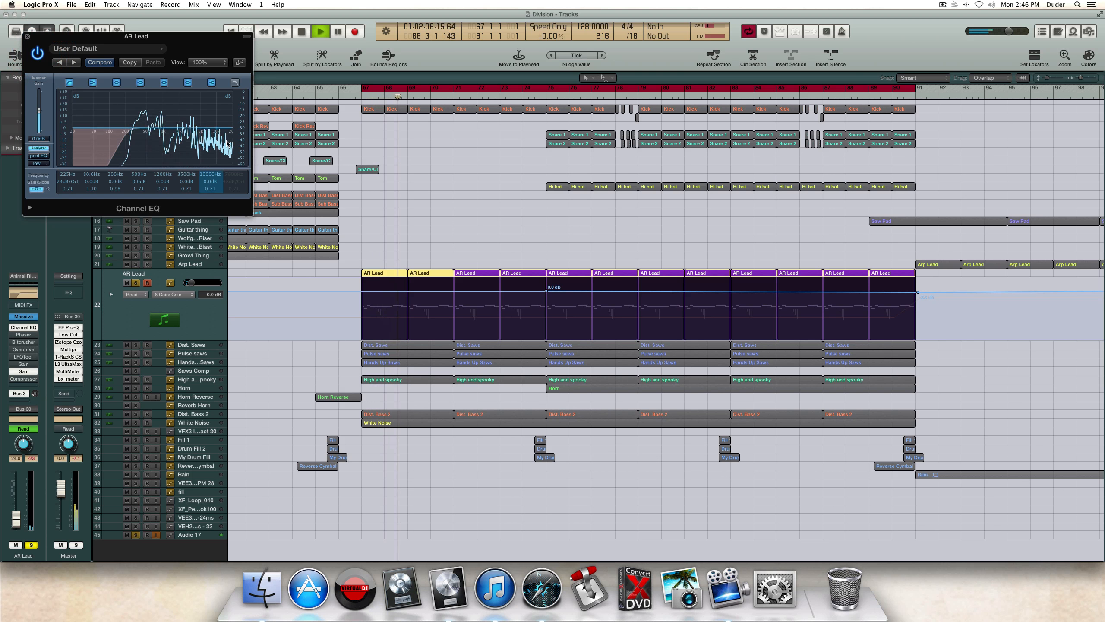
pyautogui.press('space')
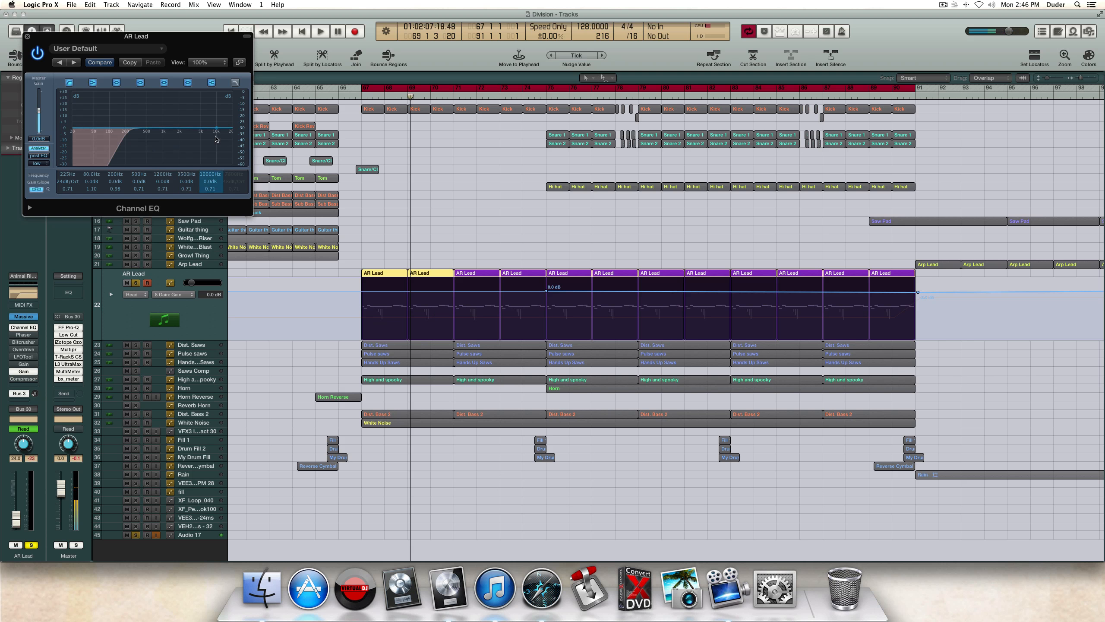
# Step: Turn off the Analyzer, re-enable the 7800 Hz high-cut band, and close the Channel EQ window
pyautogui.click(39, 148)
pyautogui.click(235, 82)
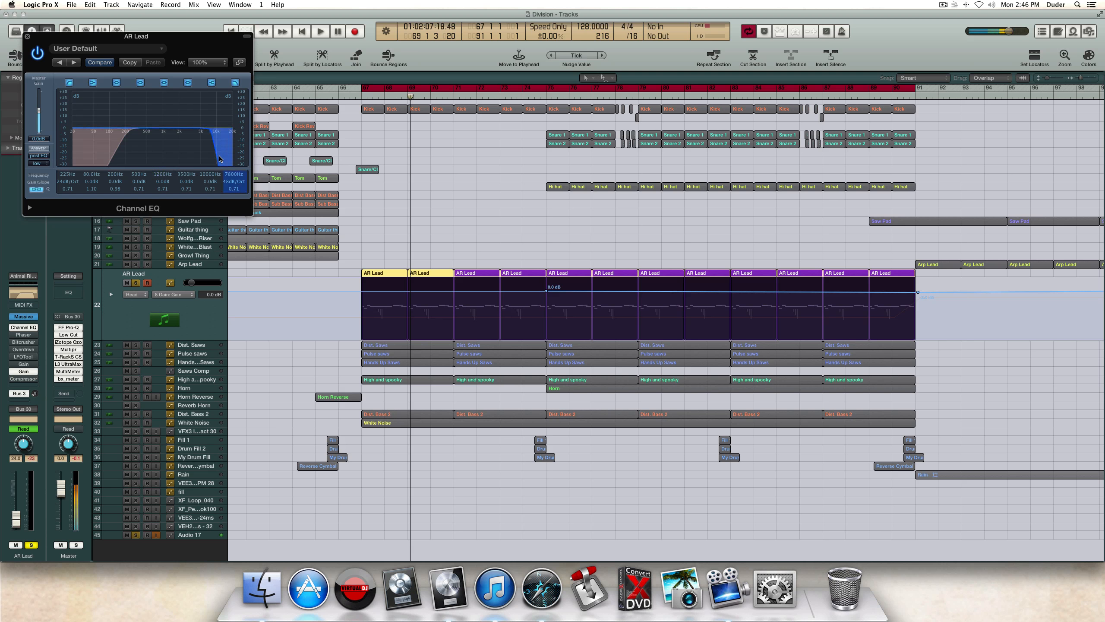
pyautogui.click(28, 37)
# Step: Open the AR Lead track's Phaser and switch it on during playback of the cycled section to hear its effect
pyautogui.click(213, 324)
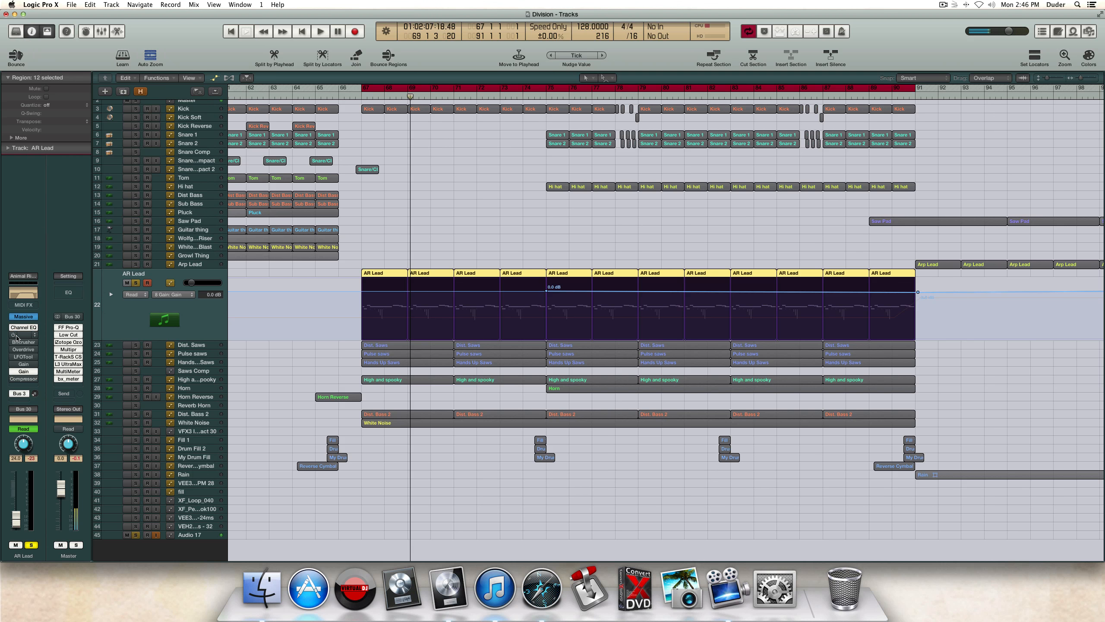
pyautogui.click(24, 336)
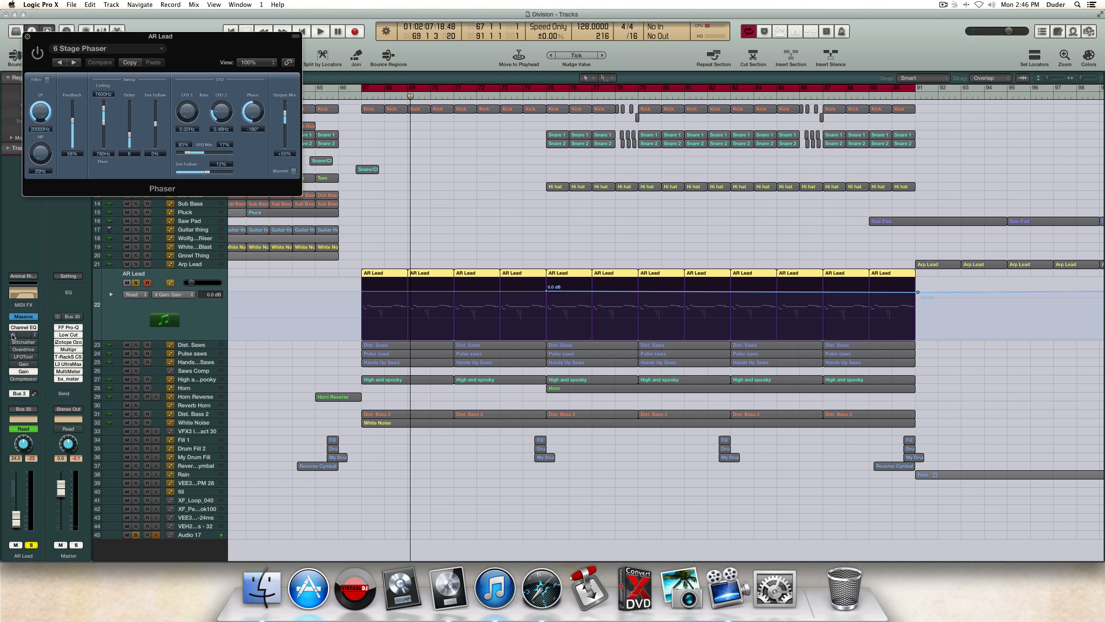
pyautogui.press('space')
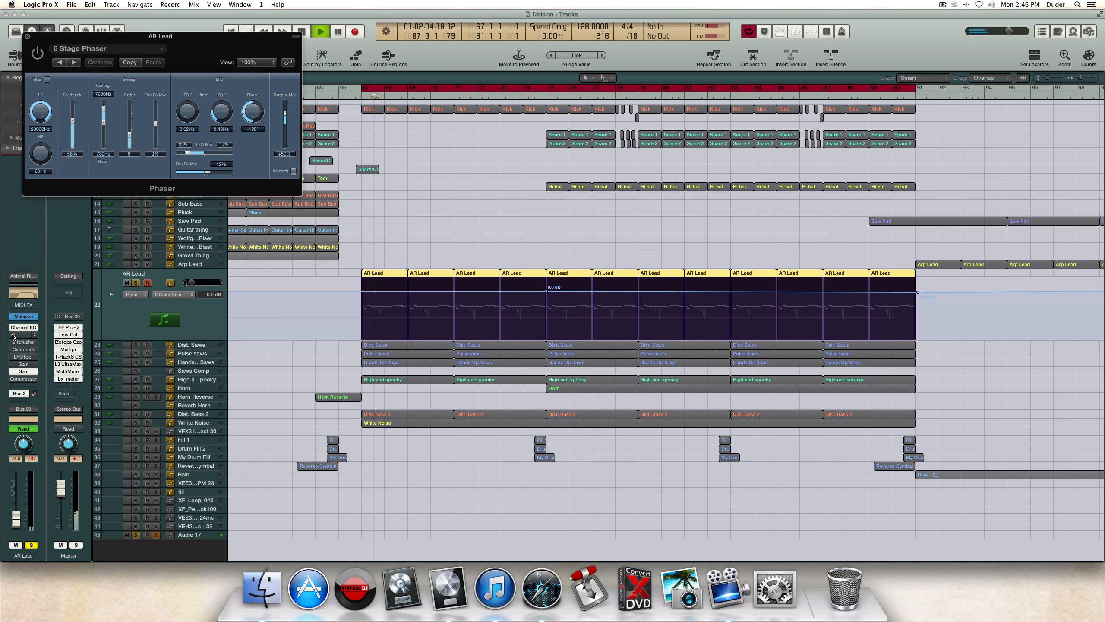
pyautogui.click(13, 335)
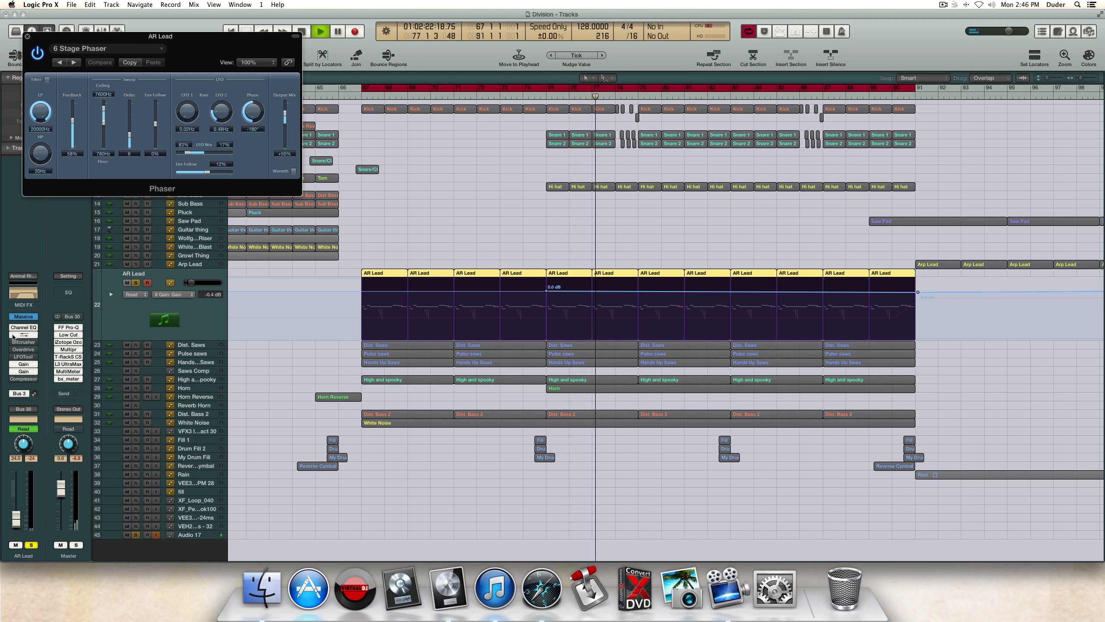
pyautogui.press('space')
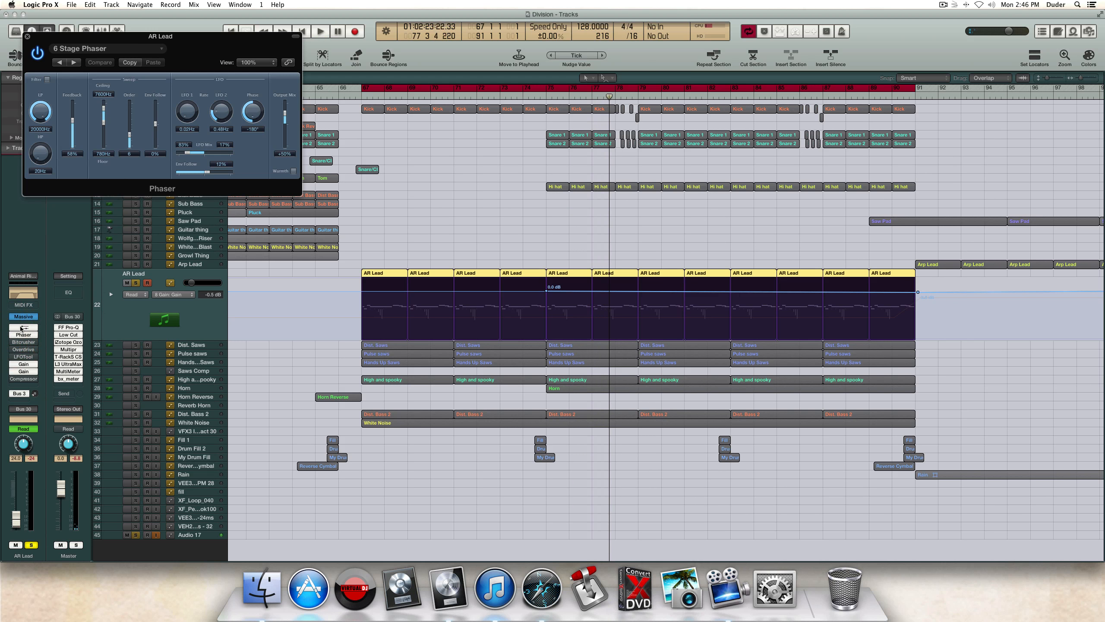
# Step: Open Massive to examine its FX1 and FX2 Phaser settings, and close the synth window
pyautogui.click(23, 317)
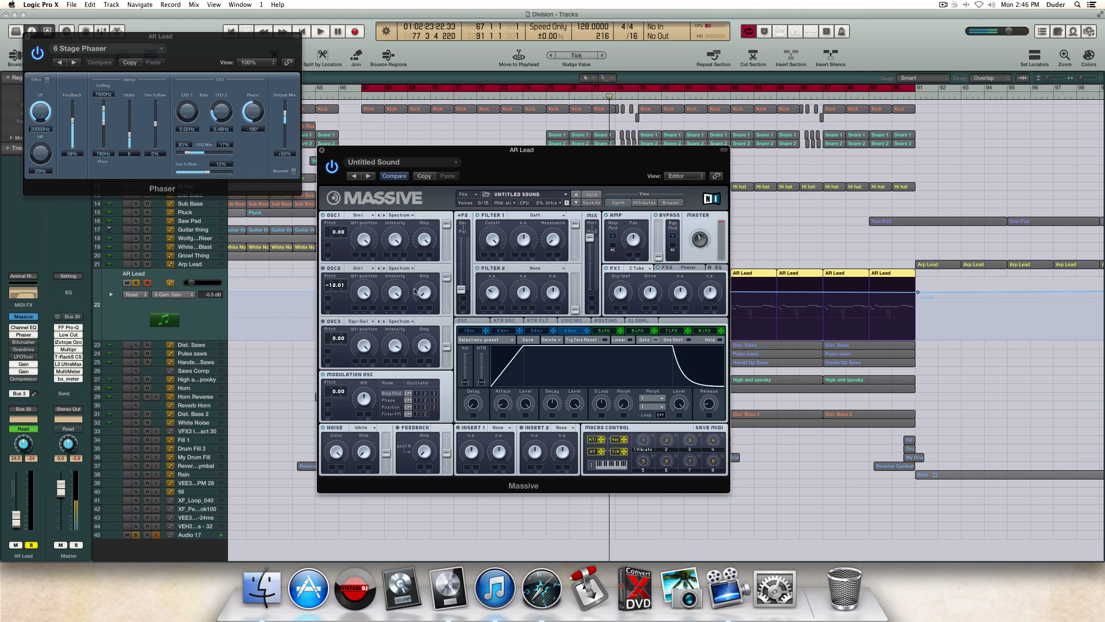
pyautogui.click(683, 273)
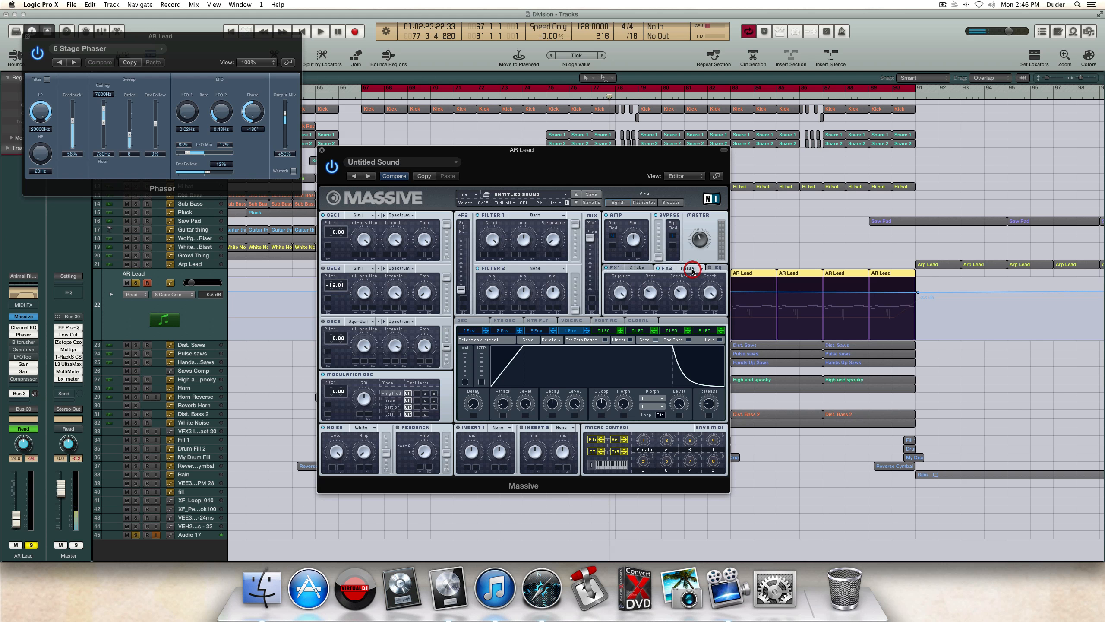
pyautogui.click(635, 270)
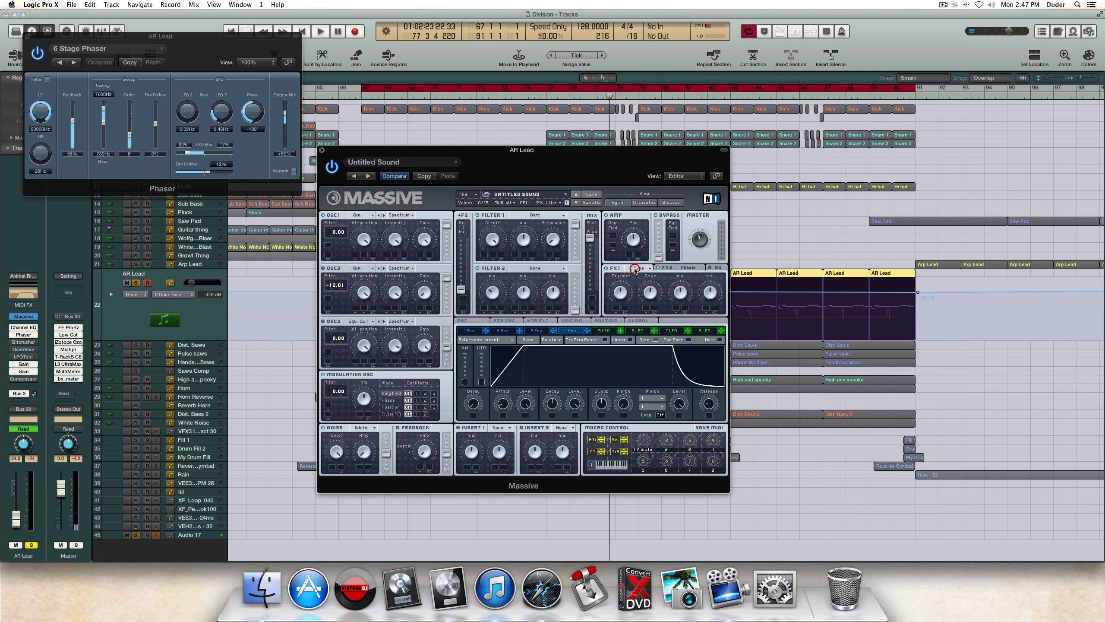
pyautogui.click(673, 271)
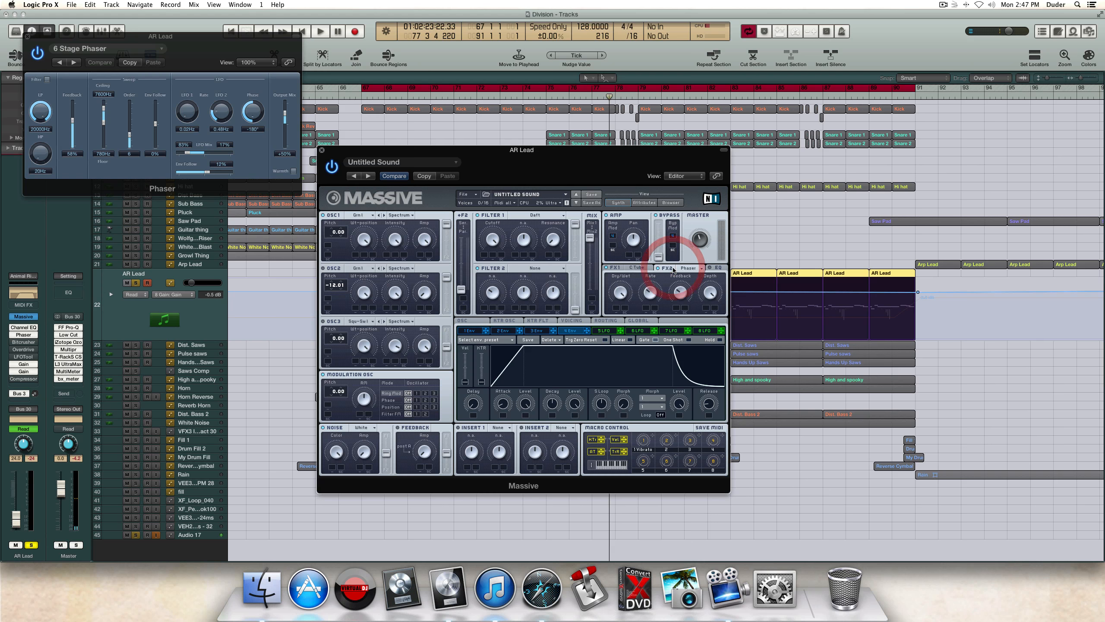
pyautogui.click(322, 150)
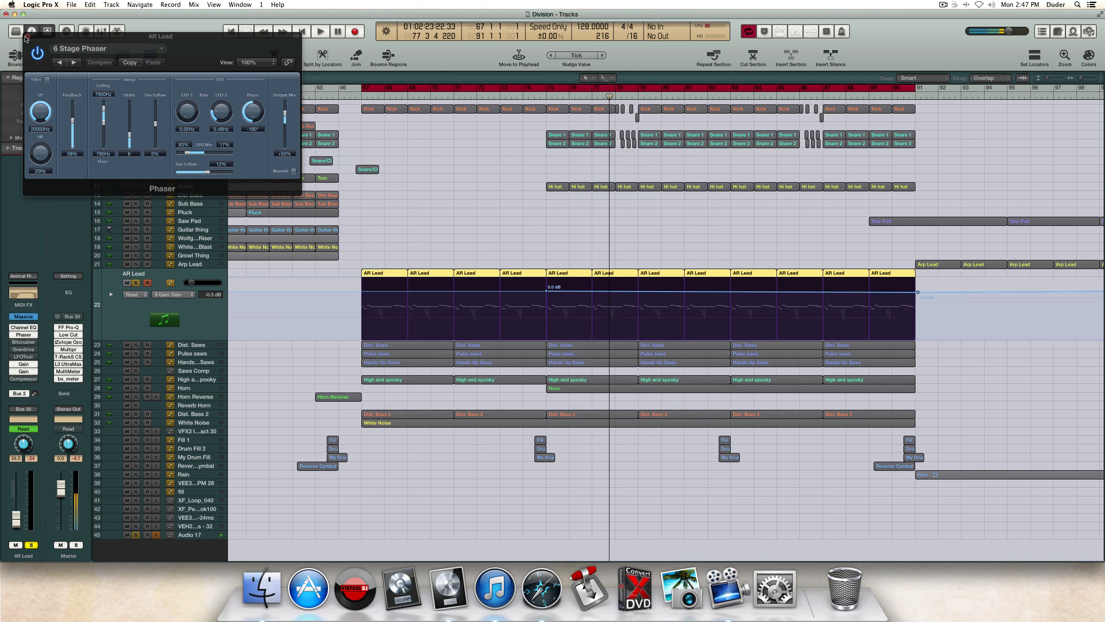
# Step: Open the AR Lead track's Bitcrusher, switch it on during playback, and move its window over the track headers
pyautogui.click(23, 342)
pyautogui.press('space')
pyautogui.click(38, 55)
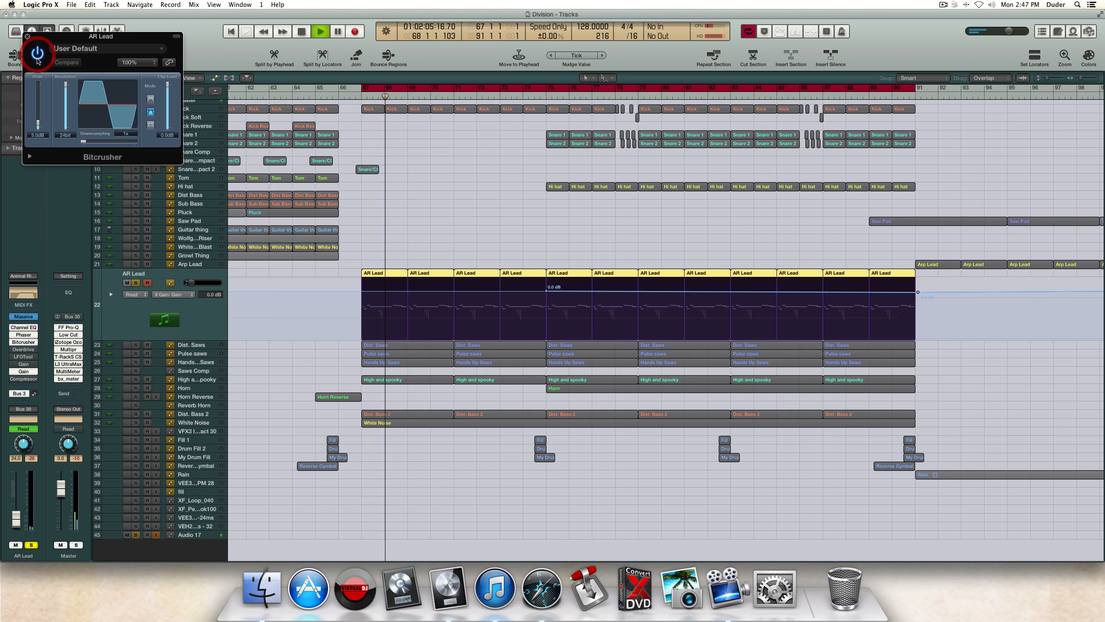
pyautogui.moveTo(57, 36); pyautogui.dragTo(199, 301)
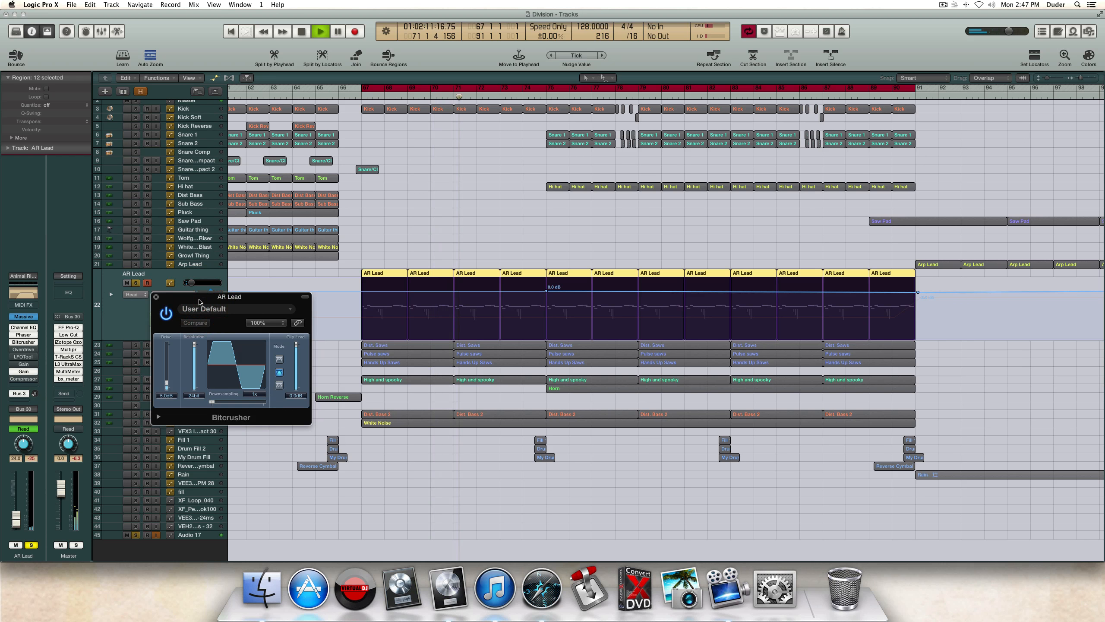
pyautogui.press('space')
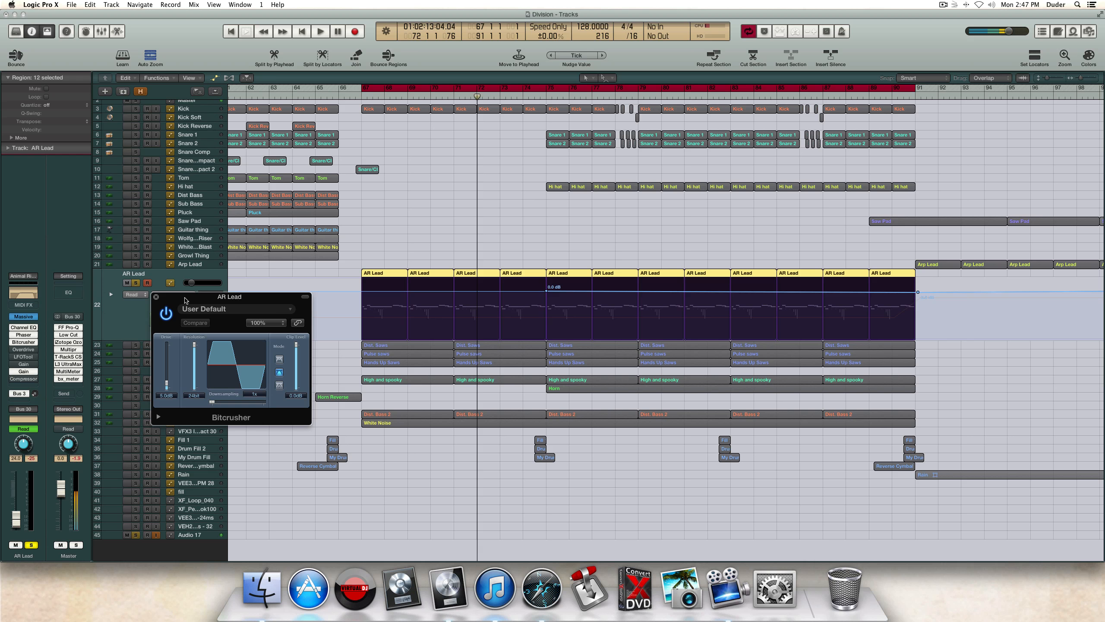
# Step: Compare the AR Lead sound with its Bitcrusher bypassed and enabled during playback, and close the Bitcrusher window
pyautogui.moveTo(185, 300); pyautogui.dragTo(185, 295)
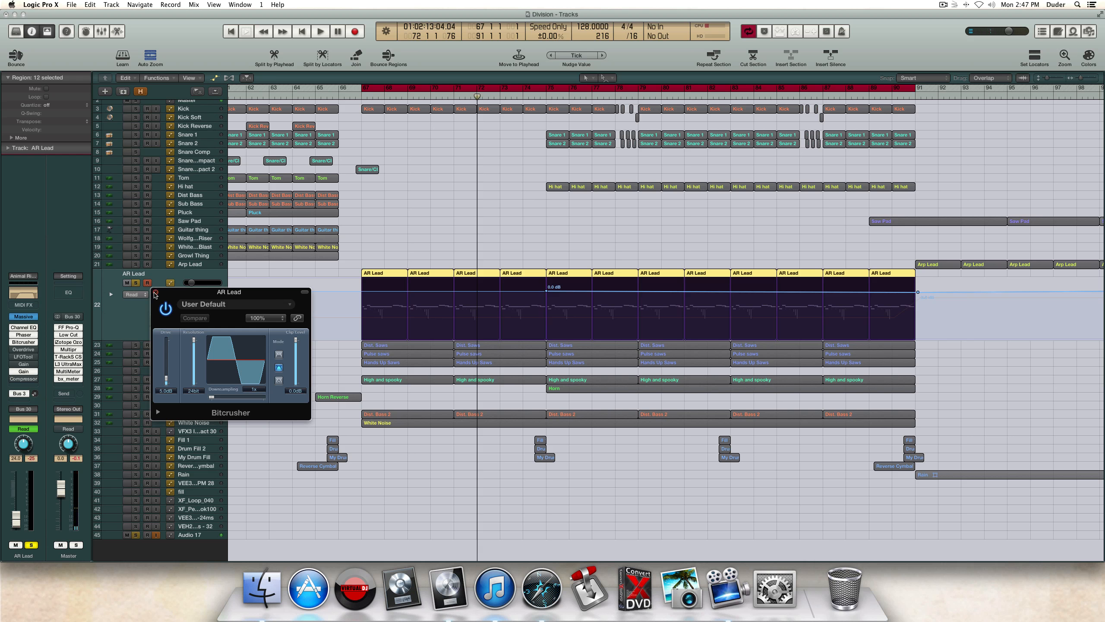
pyautogui.click(156, 292)
pyautogui.click(24, 342)
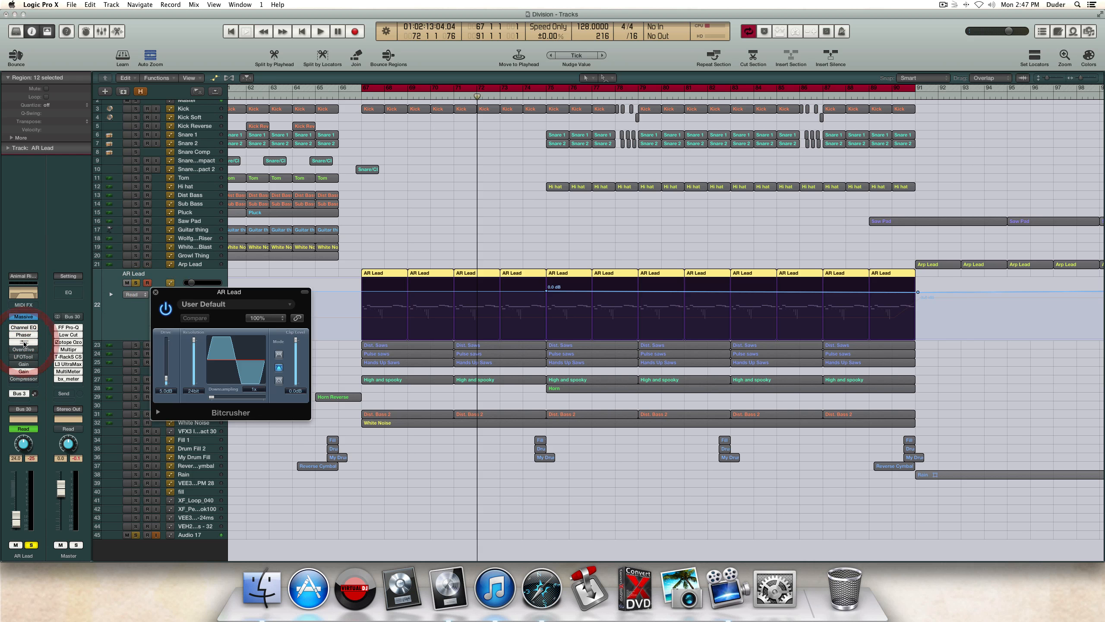
pyautogui.press('space')
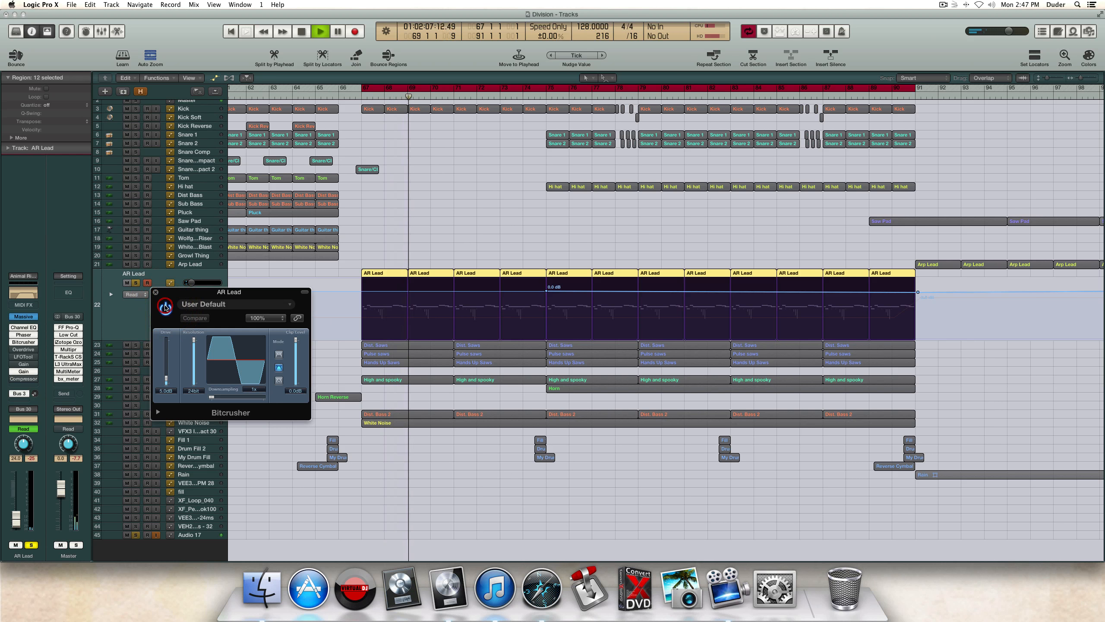
pyautogui.click(165, 308)
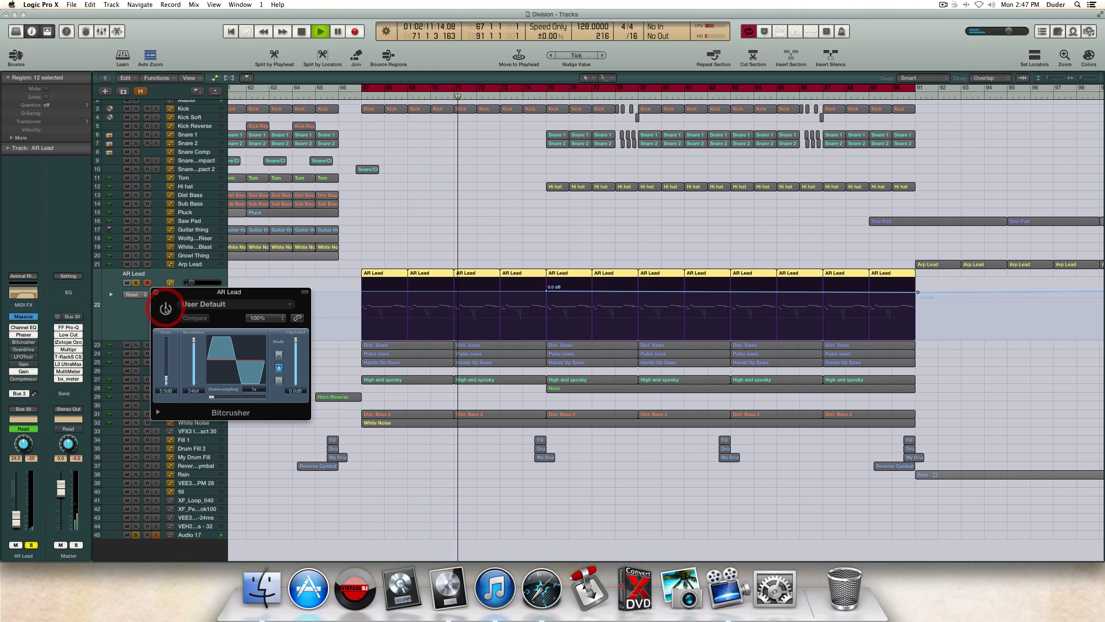
pyautogui.click(165, 309)
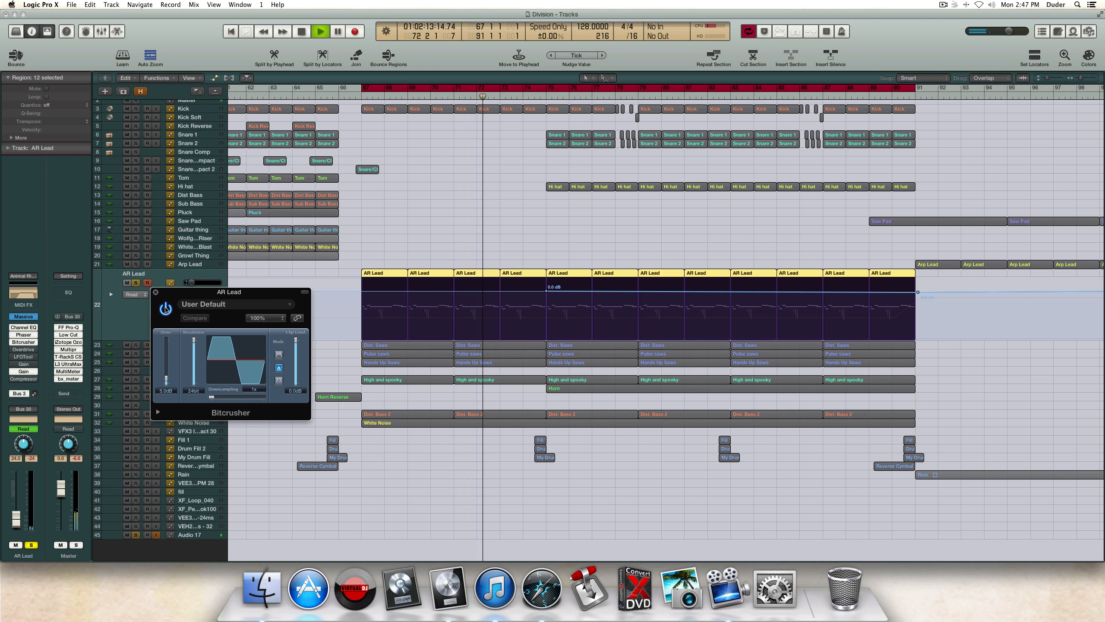
pyautogui.press('space')
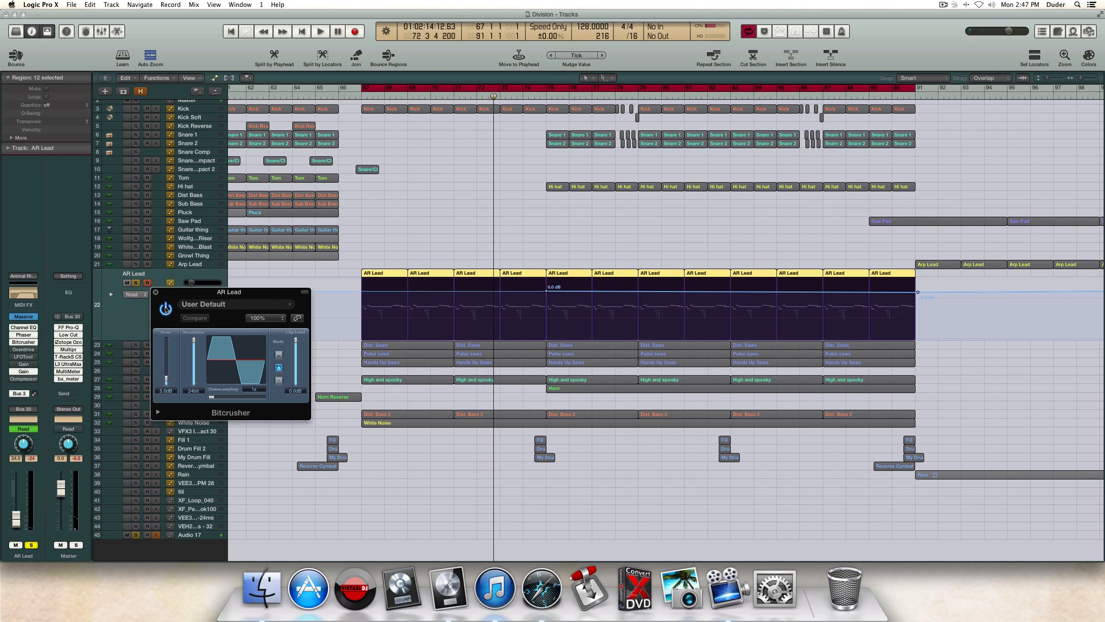
pyautogui.click(155, 293)
# Step: Open the AR Lead track's Overdrive, switch it on during playback, and compare the sound with it bypassed and enabled
pyautogui.click(23, 350)
pyautogui.press('space')
pyautogui.click(213, 184)
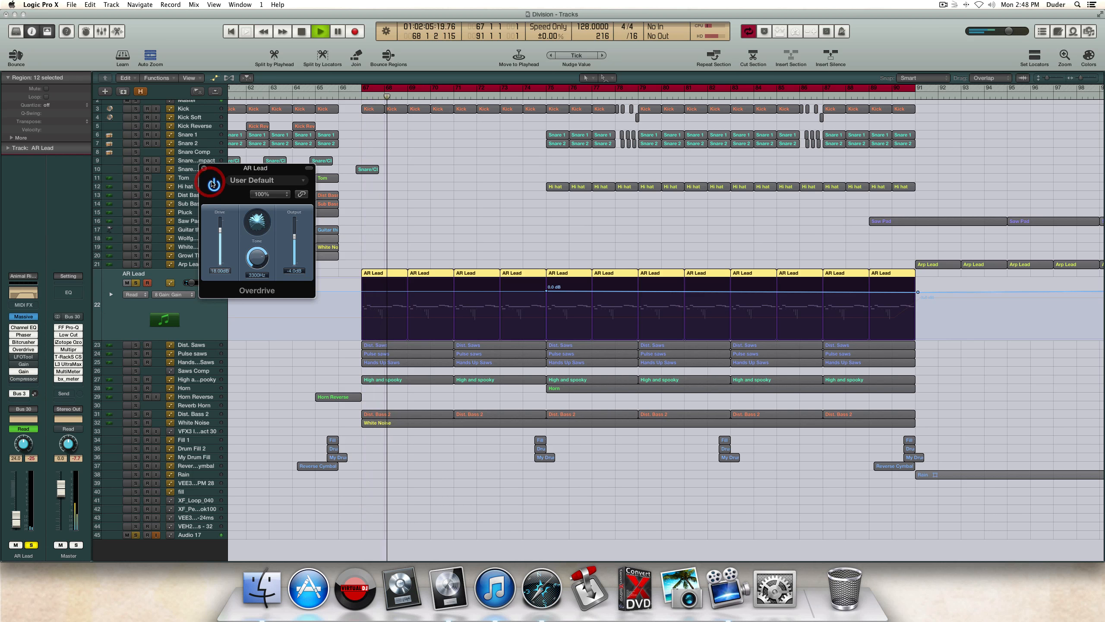
pyautogui.moveTo(226, 172); pyautogui.dragTo(221, 201)
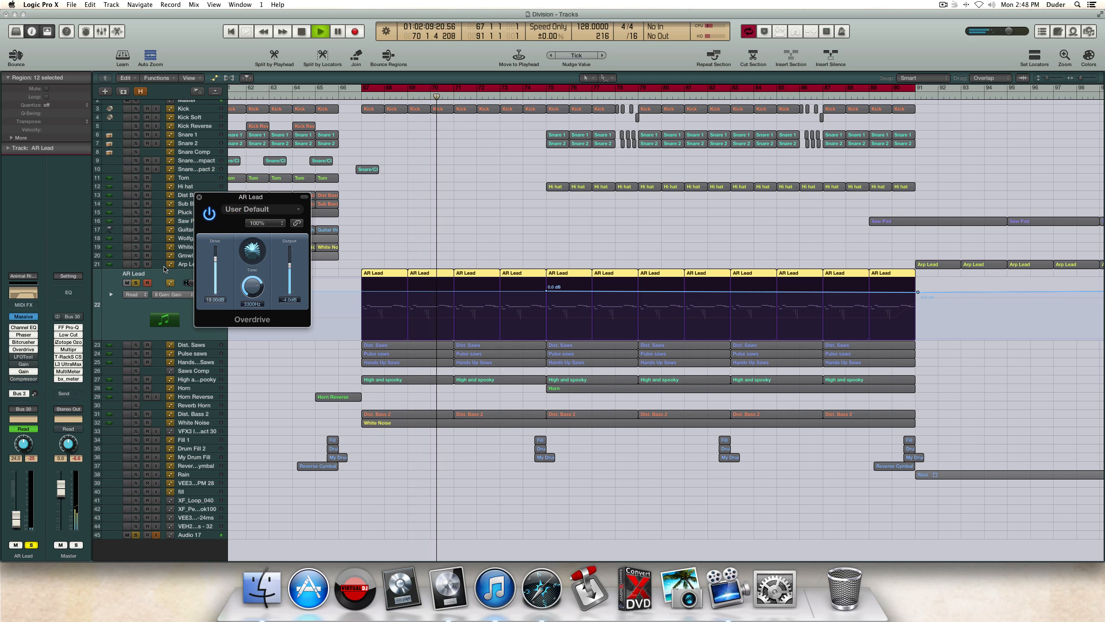
pyautogui.click(211, 213)
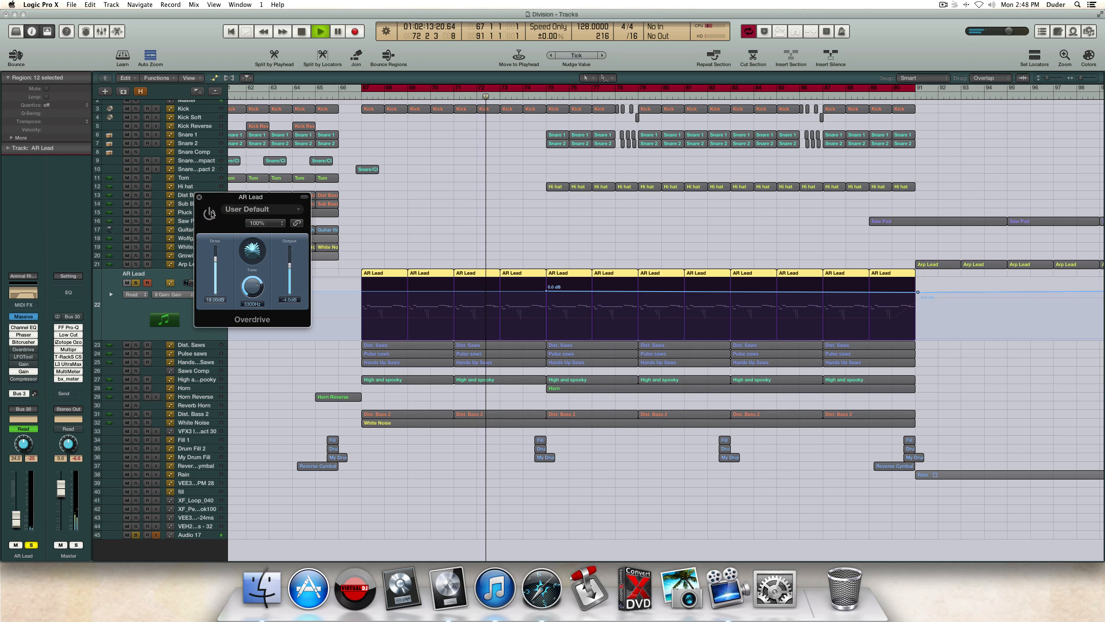
pyautogui.click(210, 213)
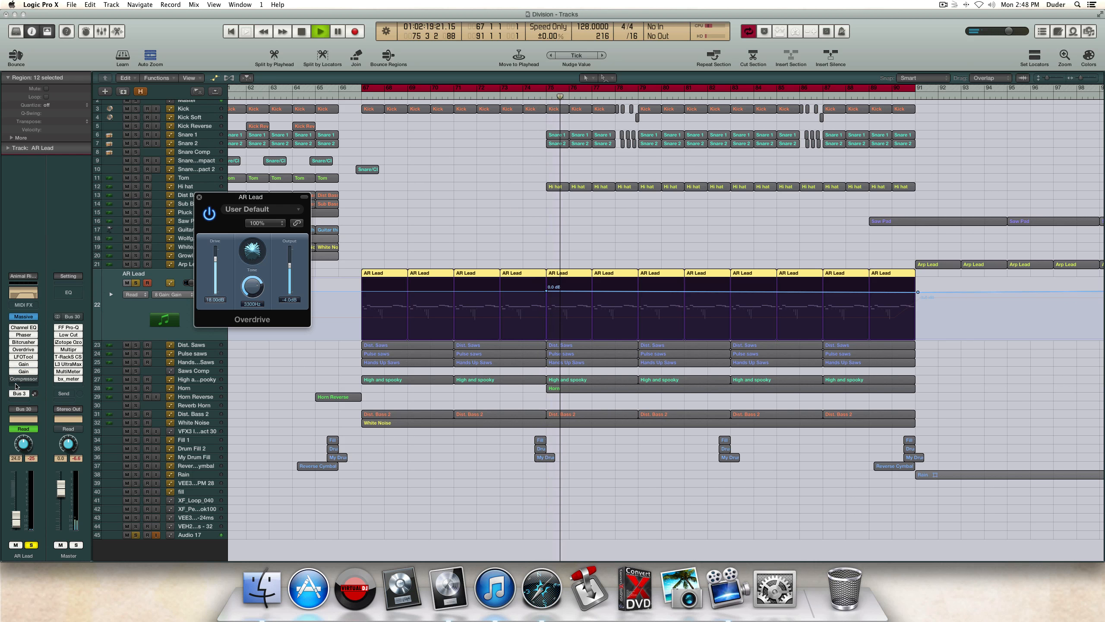
# Step: Open the AR Lead track's Compressor with the effect enabled, listen to it, and close the Compressor and Overdrive windows
pyautogui.click(25, 379)
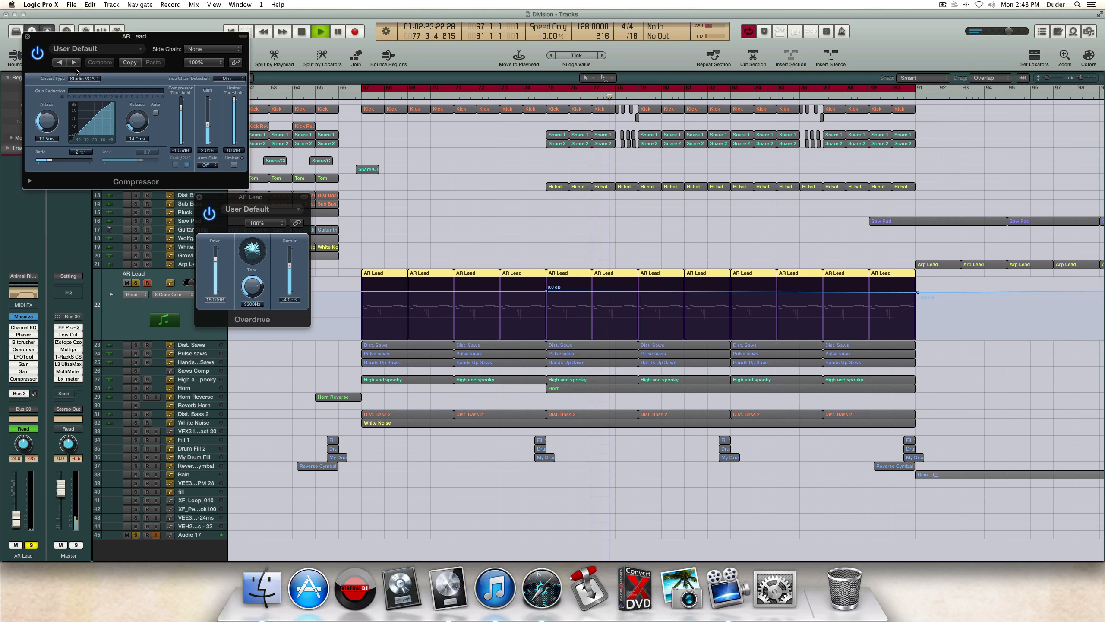
pyautogui.moveTo(86, 50); pyautogui.dragTo(253, 388)
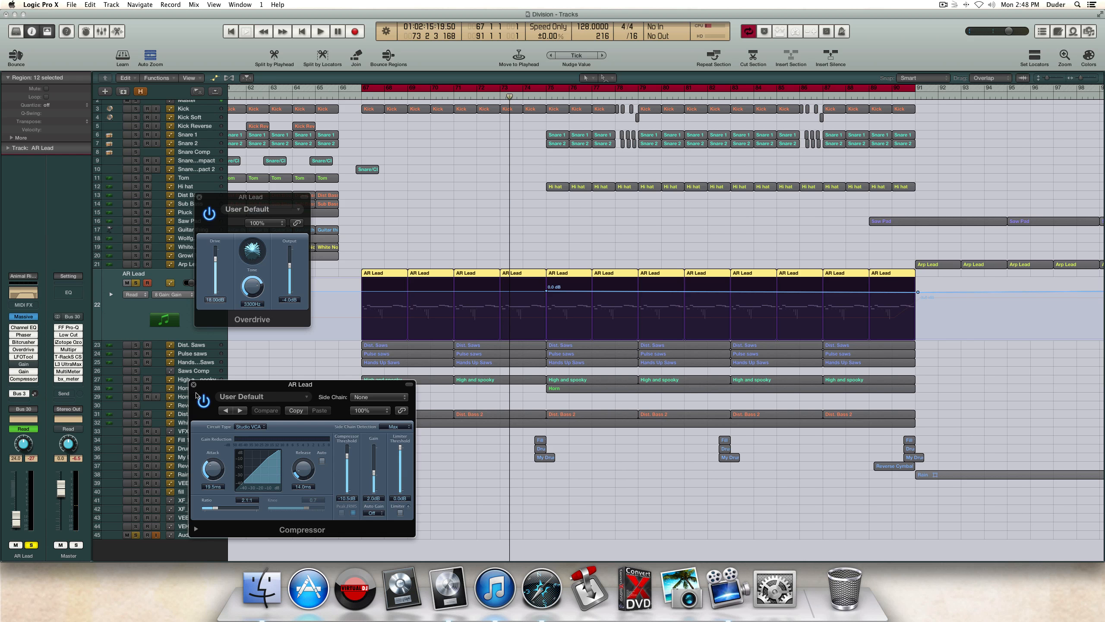
pyautogui.click(194, 384)
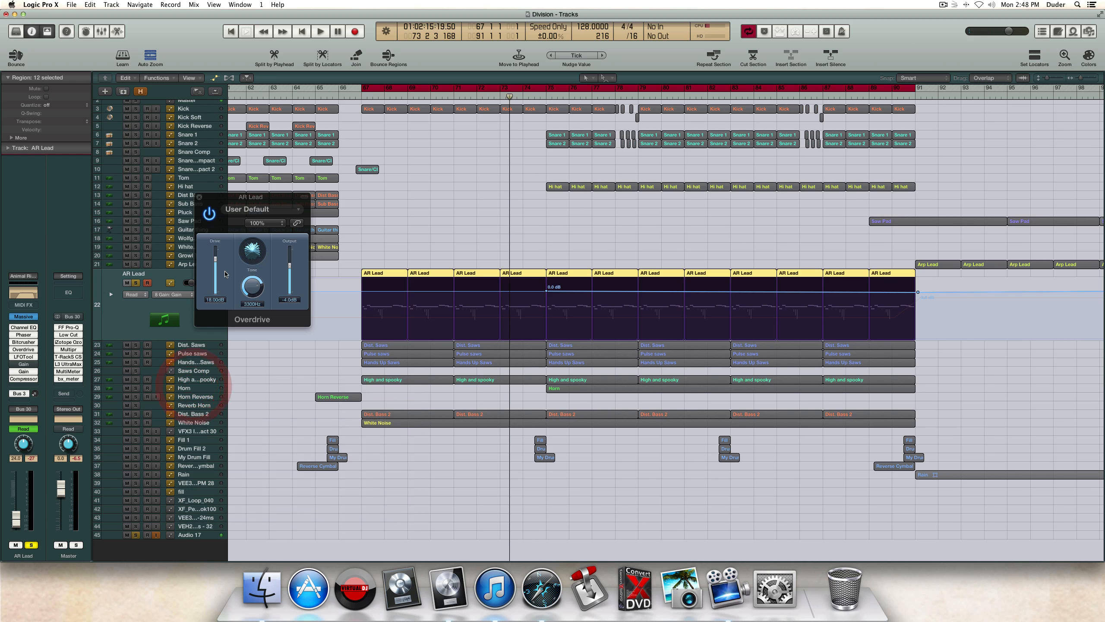
pyautogui.click(198, 196)
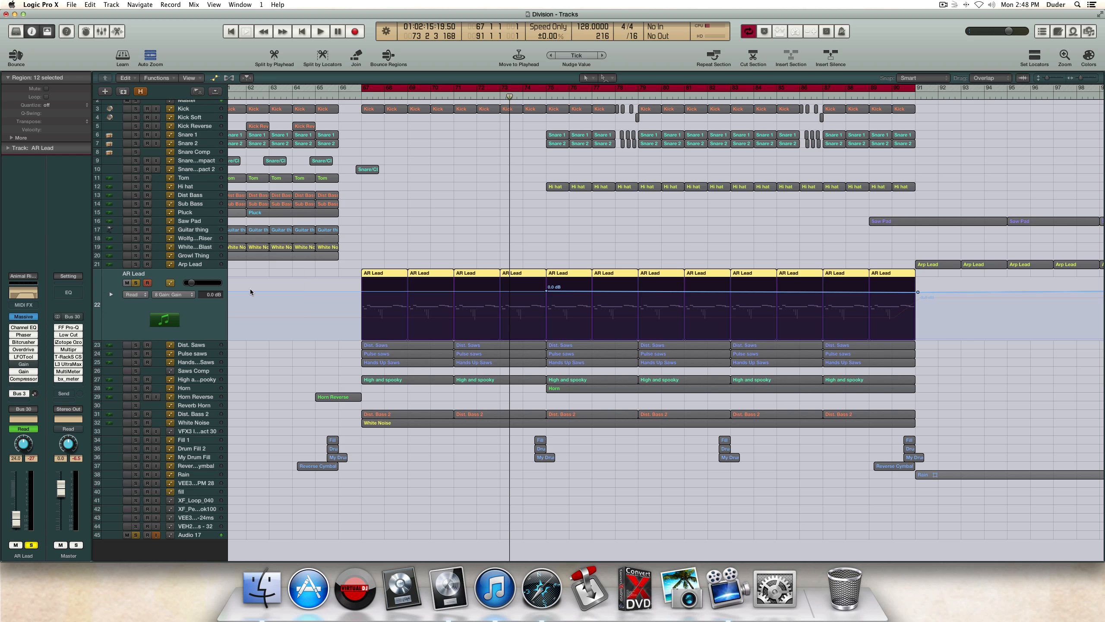
# Step: Unsolo the AR Lead track and select the Dist. Saws track with the track automation hidden
pyautogui.click(138, 282)
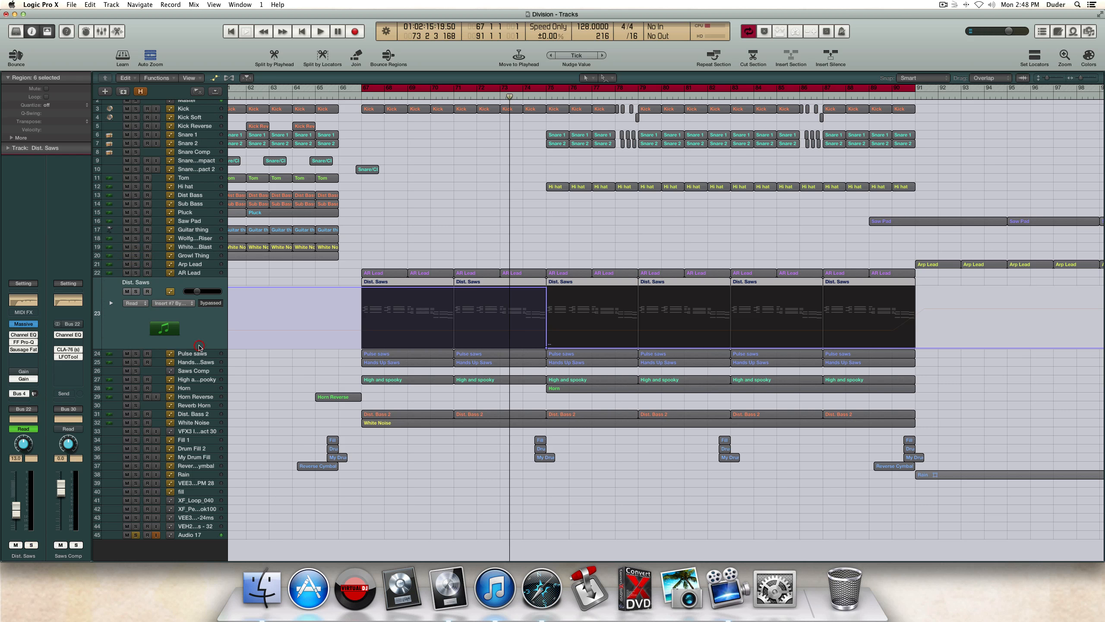
pyautogui.click(201, 349)
pyautogui.press('a')
pyautogui.press('a')
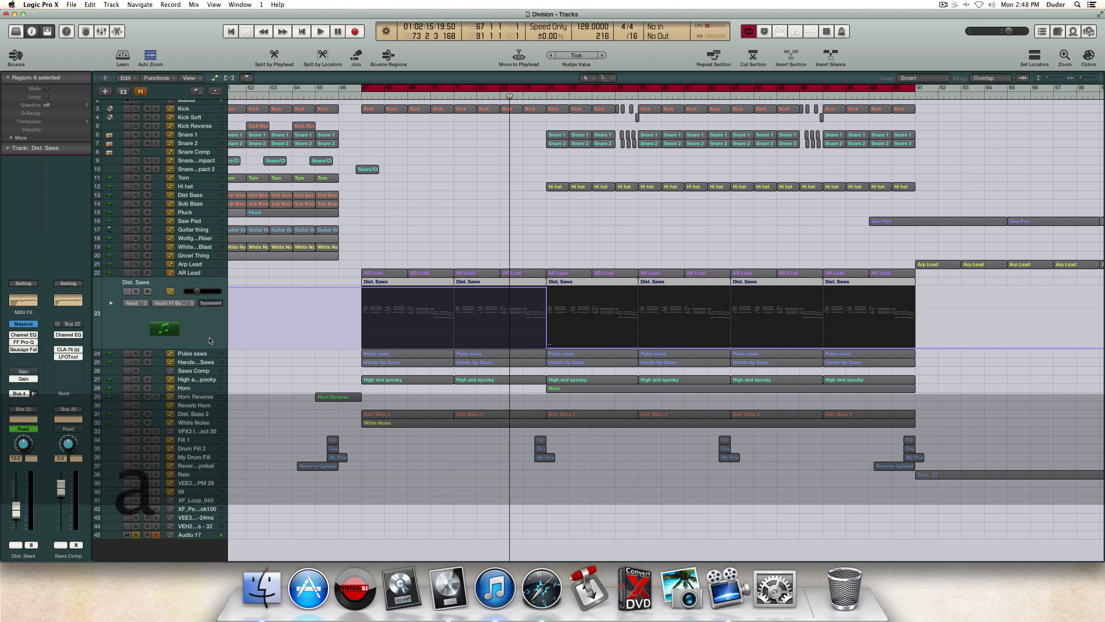
pyautogui.press('a')
# Step: Solo the Dist. Saws, Pulse saws, Hands Up Saws and Saws Comp tracks and play them together
pyautogui.moveTo(135, 291); pyautogui.dragTo(137, 362)
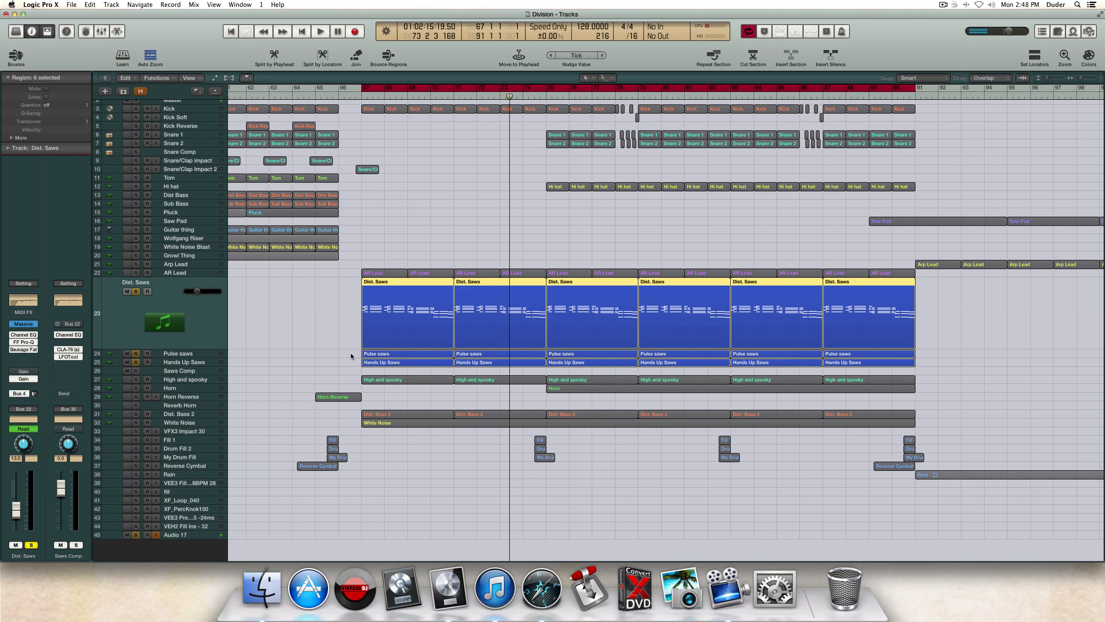
pyautogui.click(193, 374)
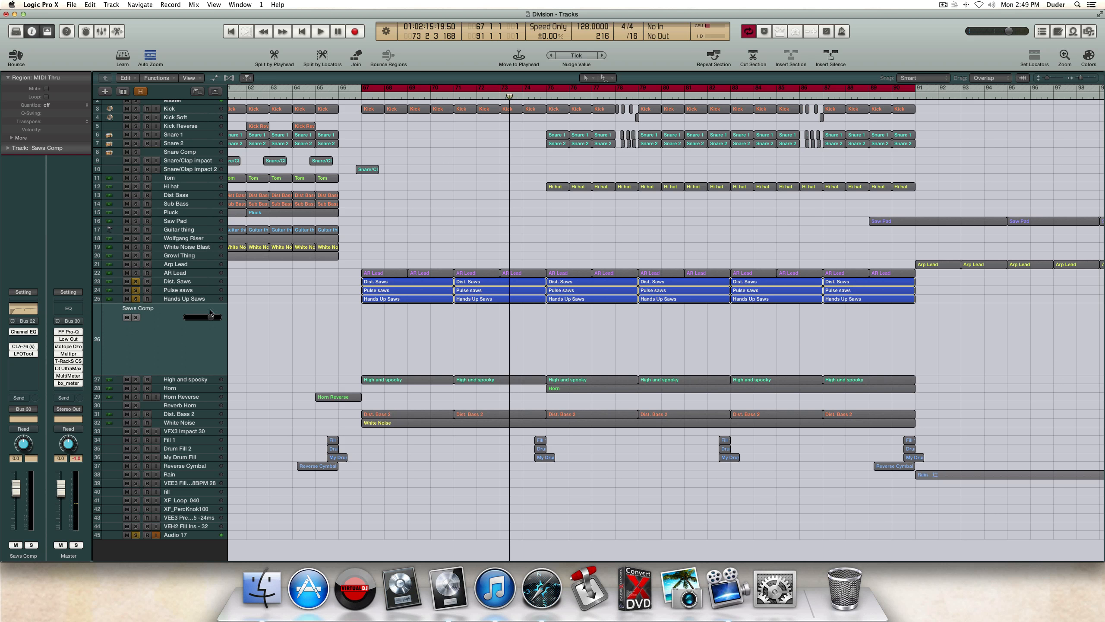
pyautogui.click(168, 282)
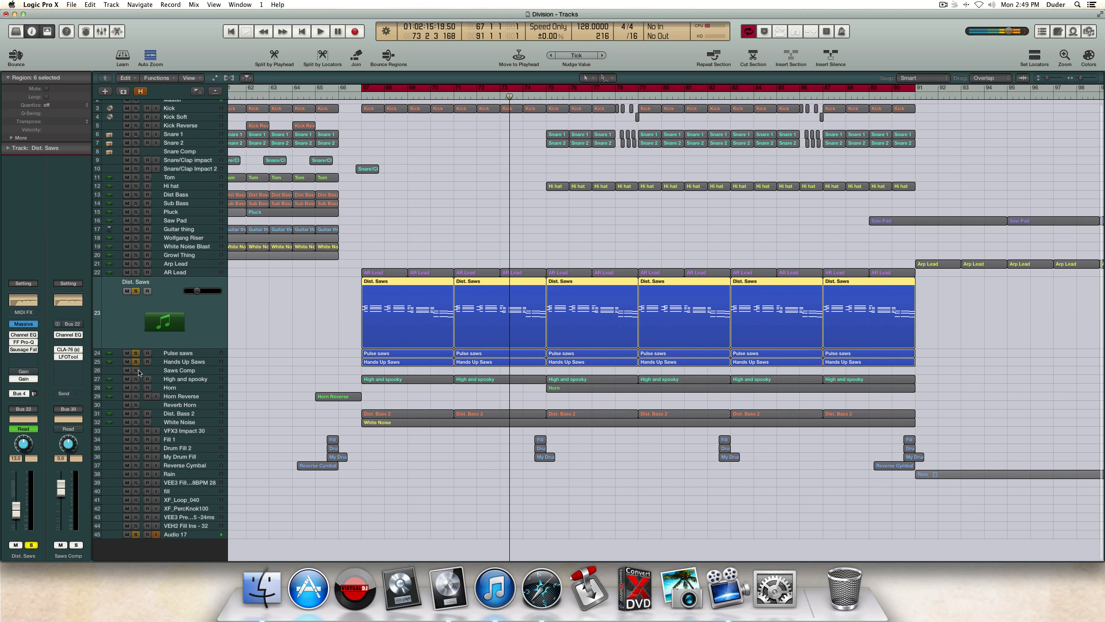
pyautogui.click(135, 371)
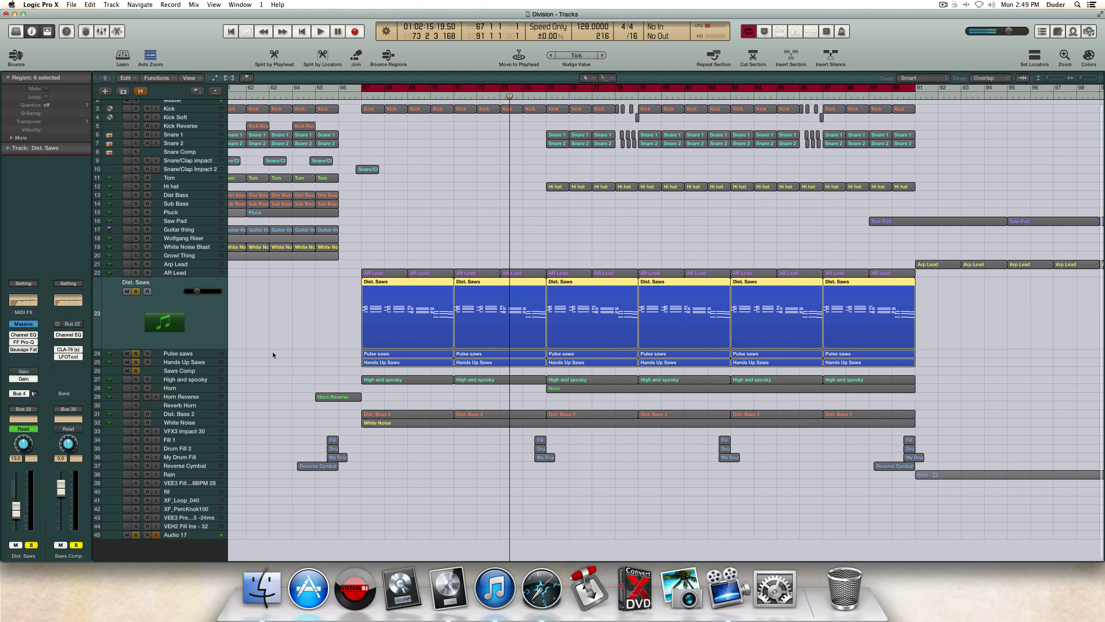
pyautogui.press('space')
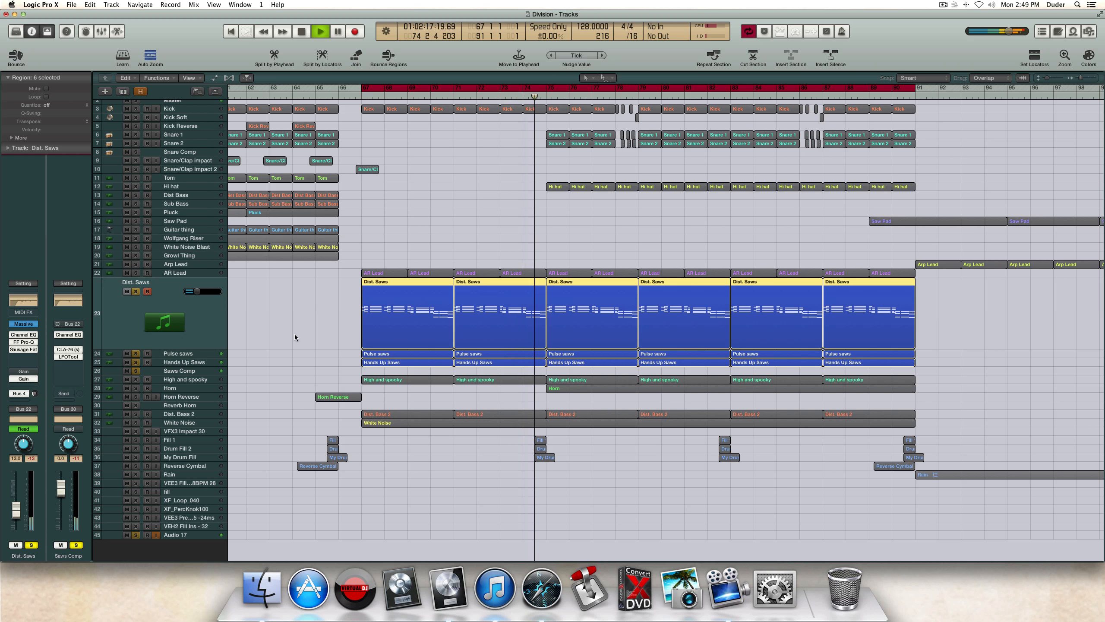
pyautogui.press('space')
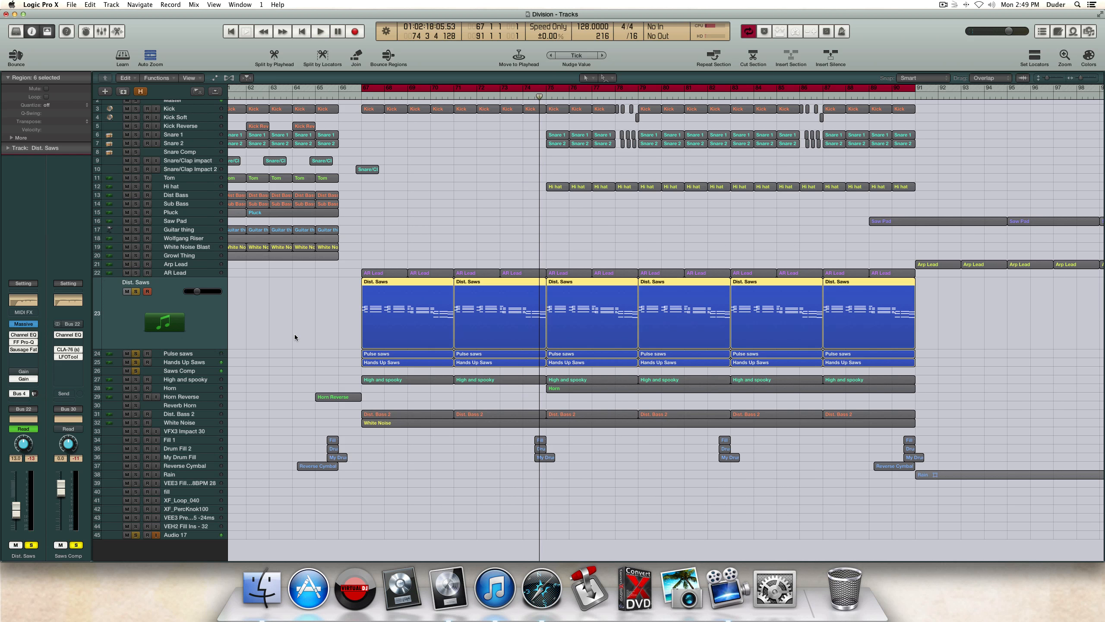
# Step: Isolate the Dist. Saws track in playback by unsoloing the Hands Up Saws, Pulse saws and Saws Comp tracks
pyautogui.click(136, 363)
pyautogui.click(136, 354)
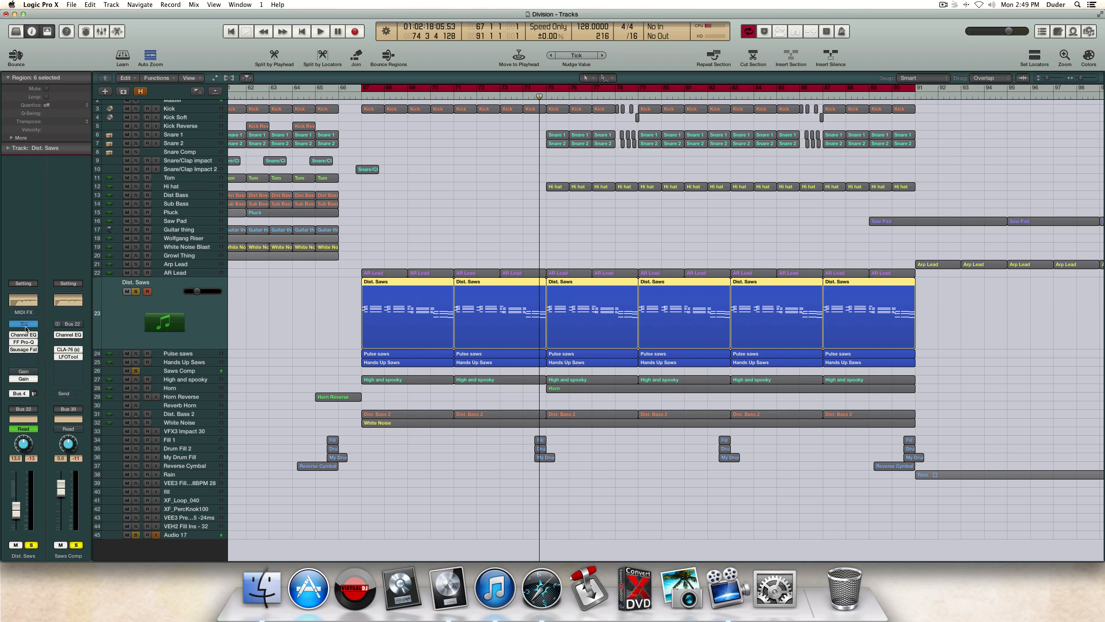
pyautogui.press('space')
pyautogui.click(135, 370)
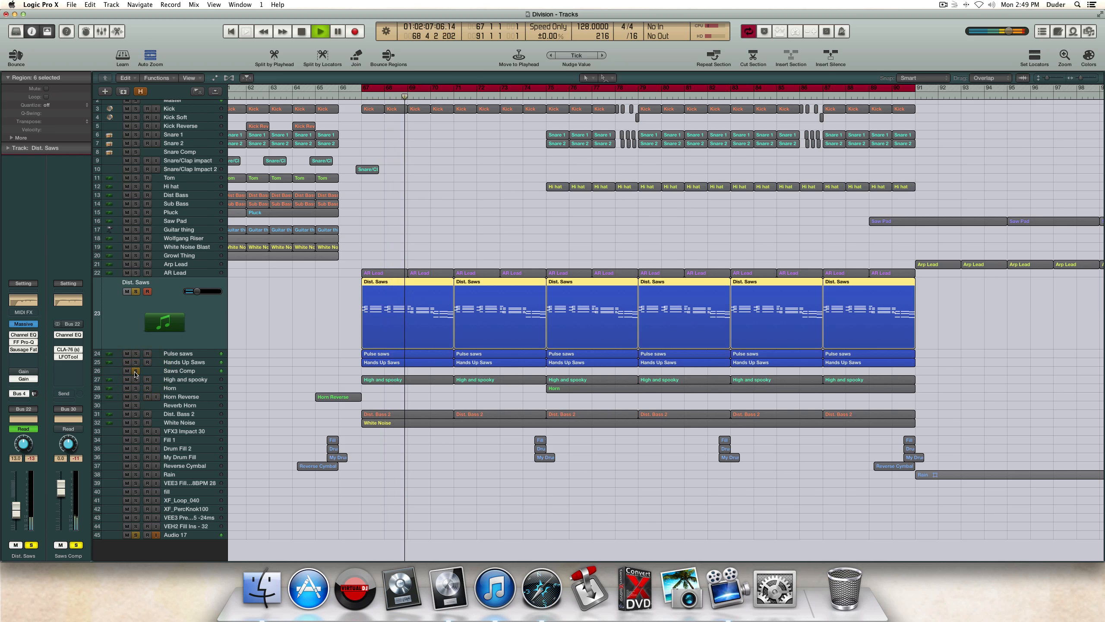
pyautogui.click(174, 332)
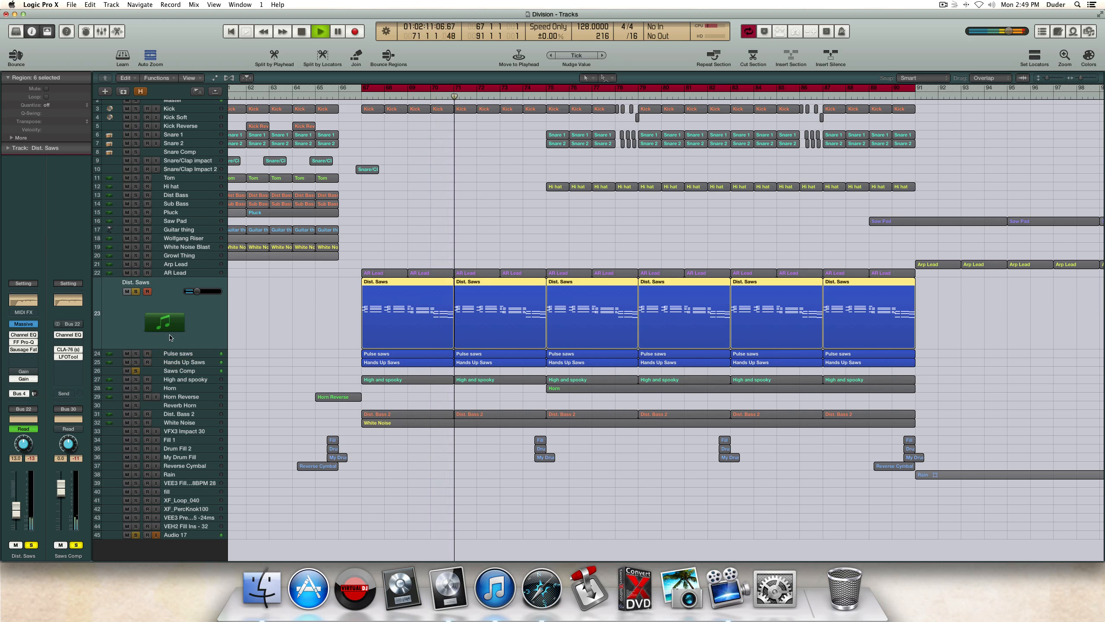
pyautogui.click(136, 371)
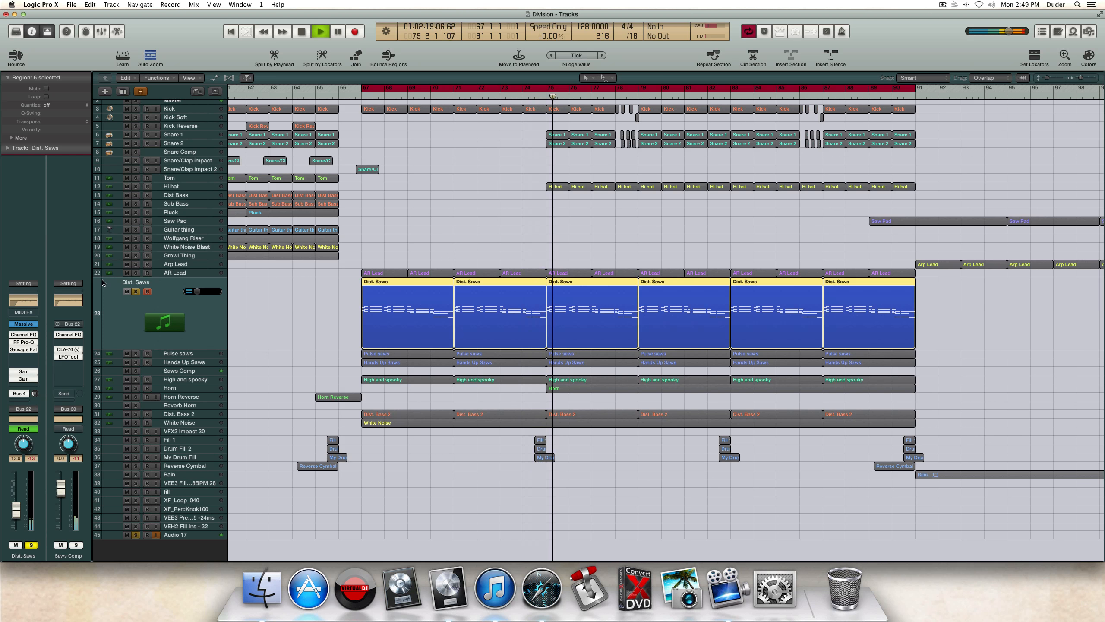
# Step: Open the Dist. Saws track's Massive synth, move its window over the arrangement, and audition the patch from the cycle start
pyautogui.click(25, 325)
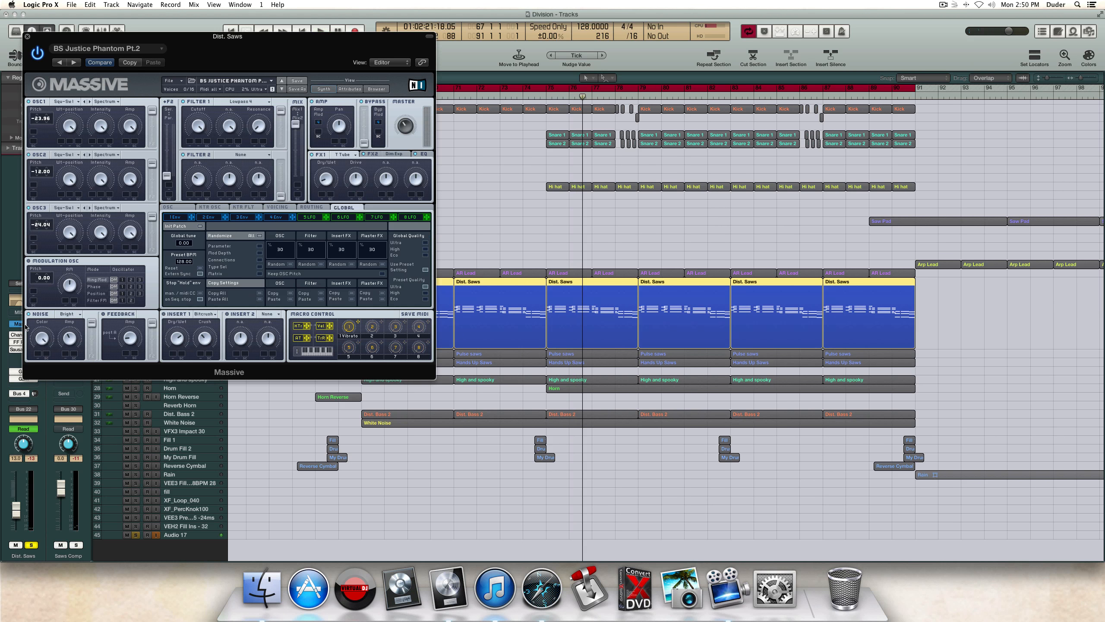
pyautogui.moveTo(118, 41); pyautogui.dragTo(283, 175)
pyautogui.press('space')
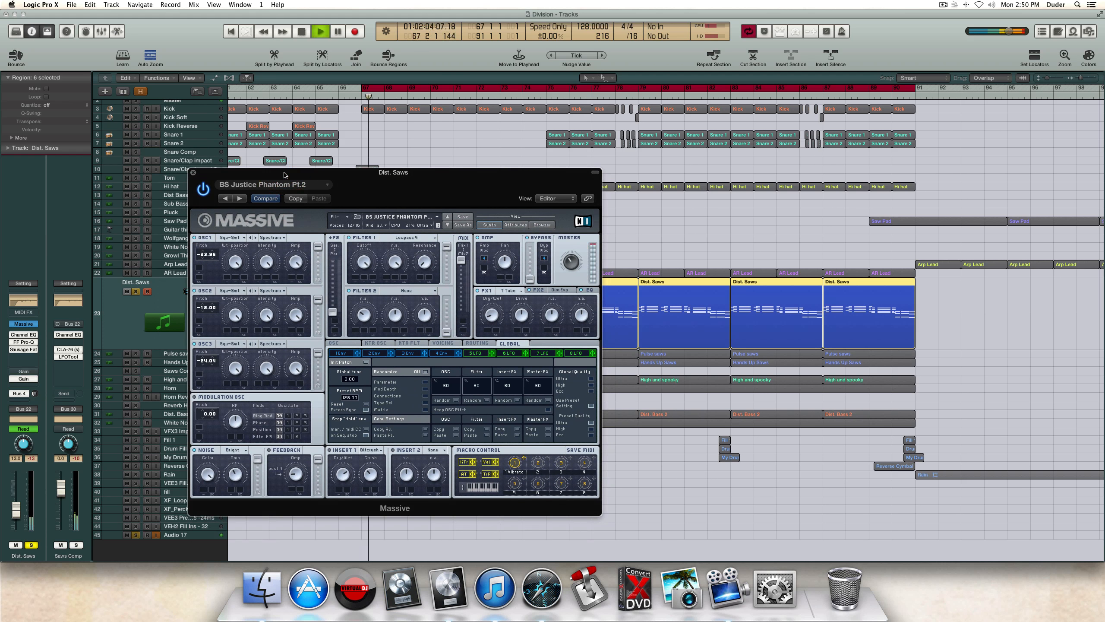
pyautogui.press('space')
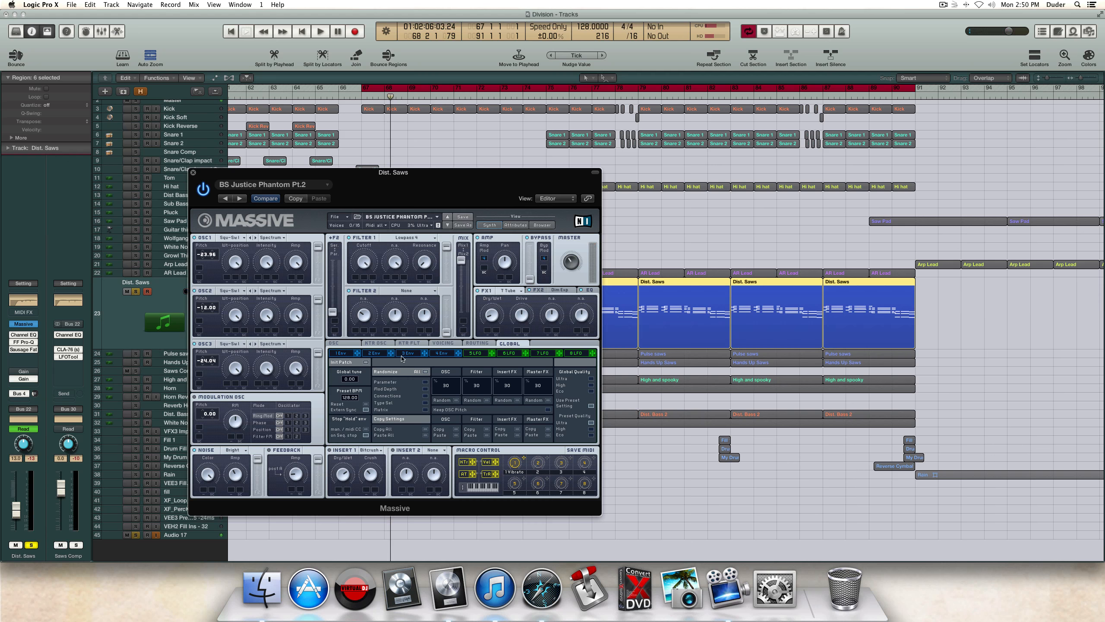
# Step: Examine the Massive patch's oscillator, voicing, fourth envelope, FX1 and FX2 settings, and close the synth window
pyautogui.click(344, 342)
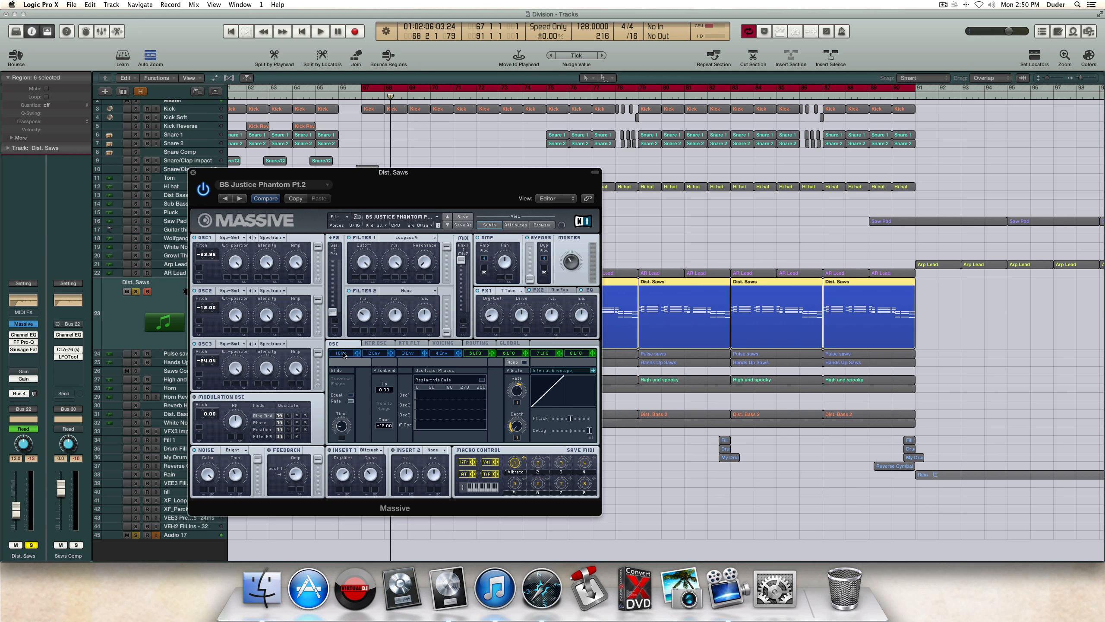
pyautogui.click(444, 344)
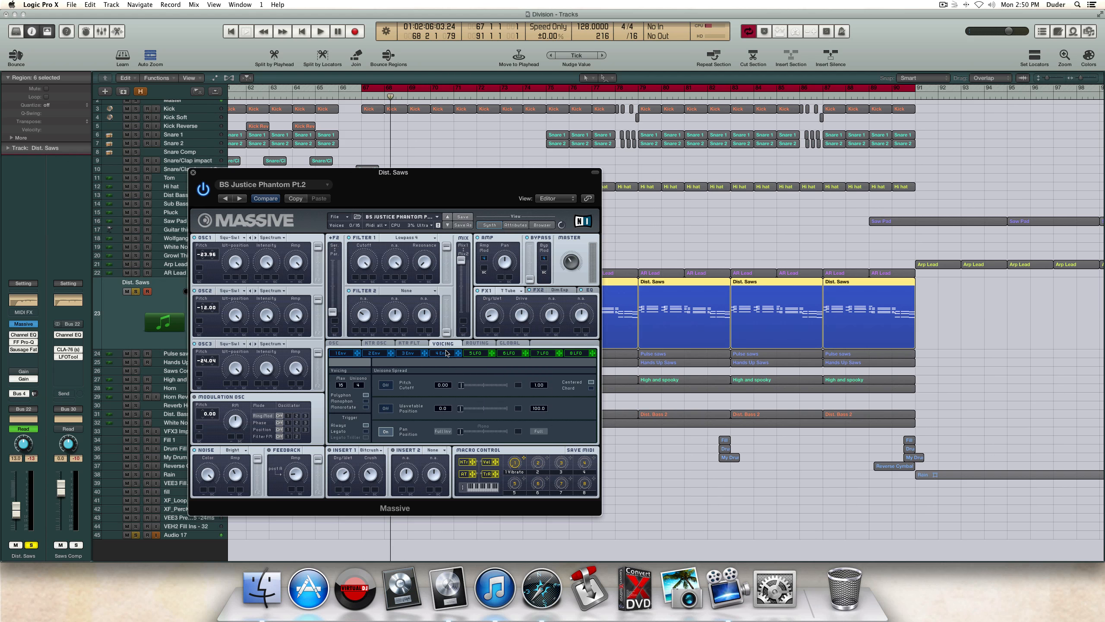
pyautogui.click(446, 354)
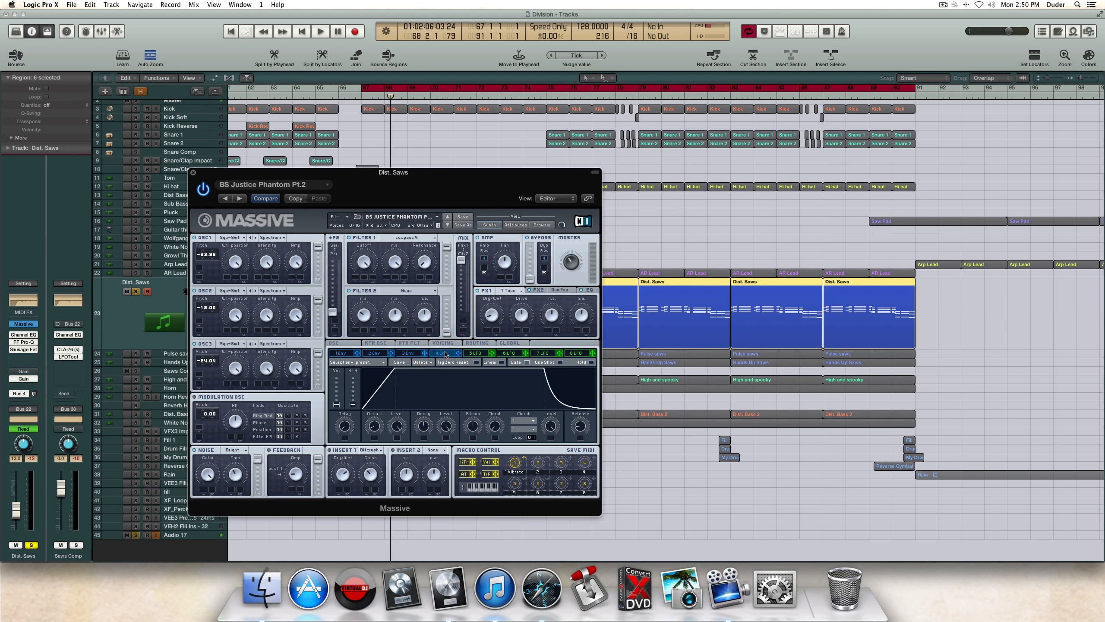
pyautogui.click(512, 290)
pyautogui.click(560, 279)
pyautogui.click(556, 291)
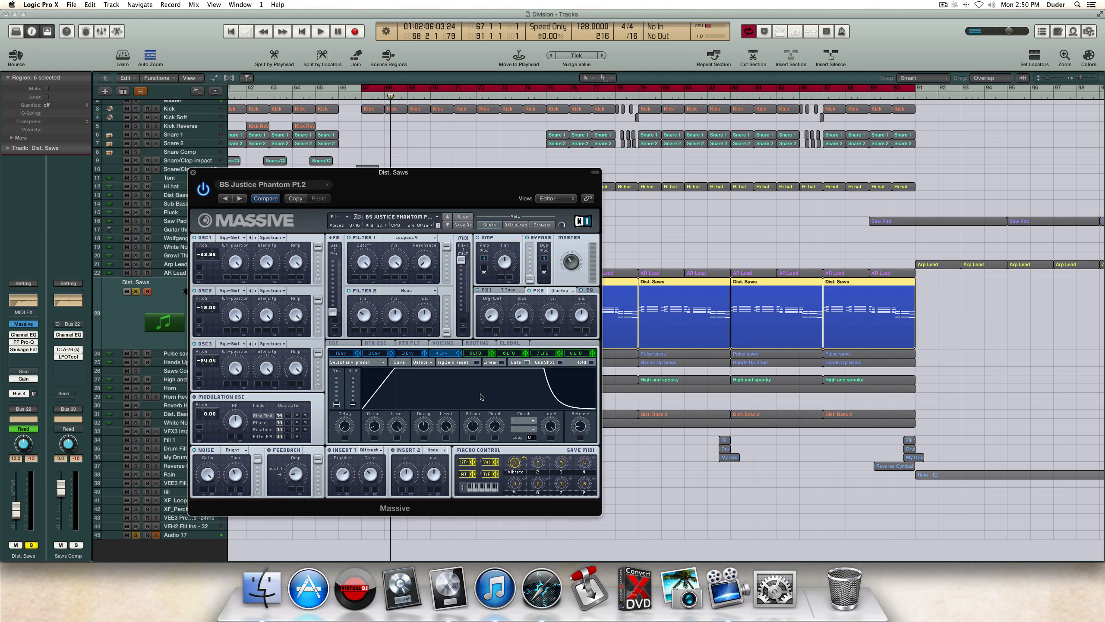
pyautogui.click(194, 173)
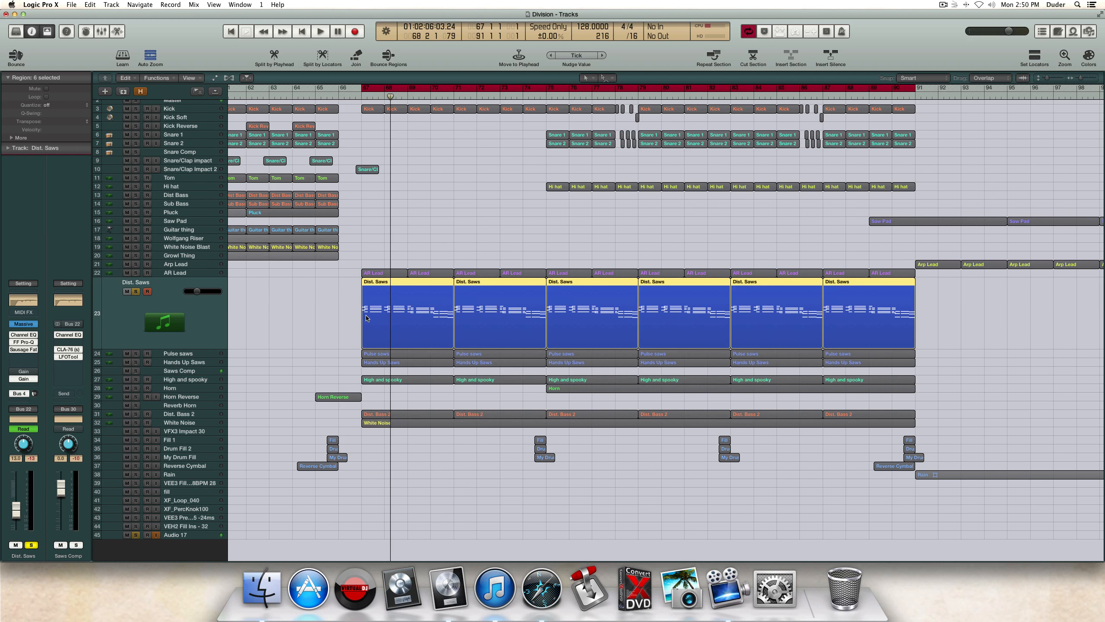
# Step: Show the Dist. Saws regions' notes in the Piano Roll and play them from the cycle start
pyautogui.doubleClick(396, 307)
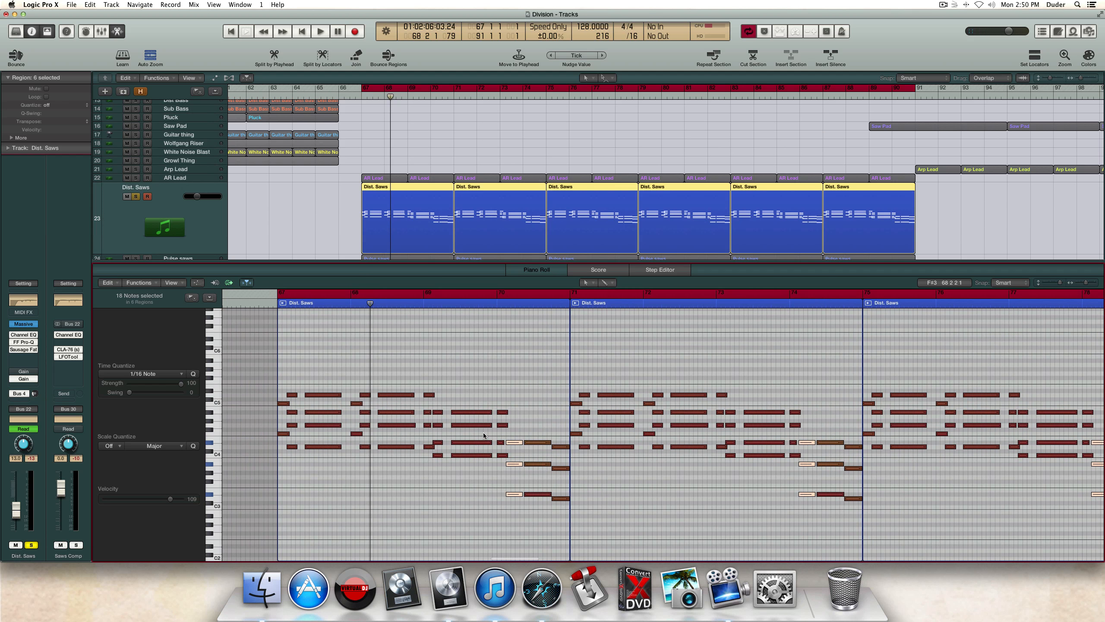
pyautogui.press('space')
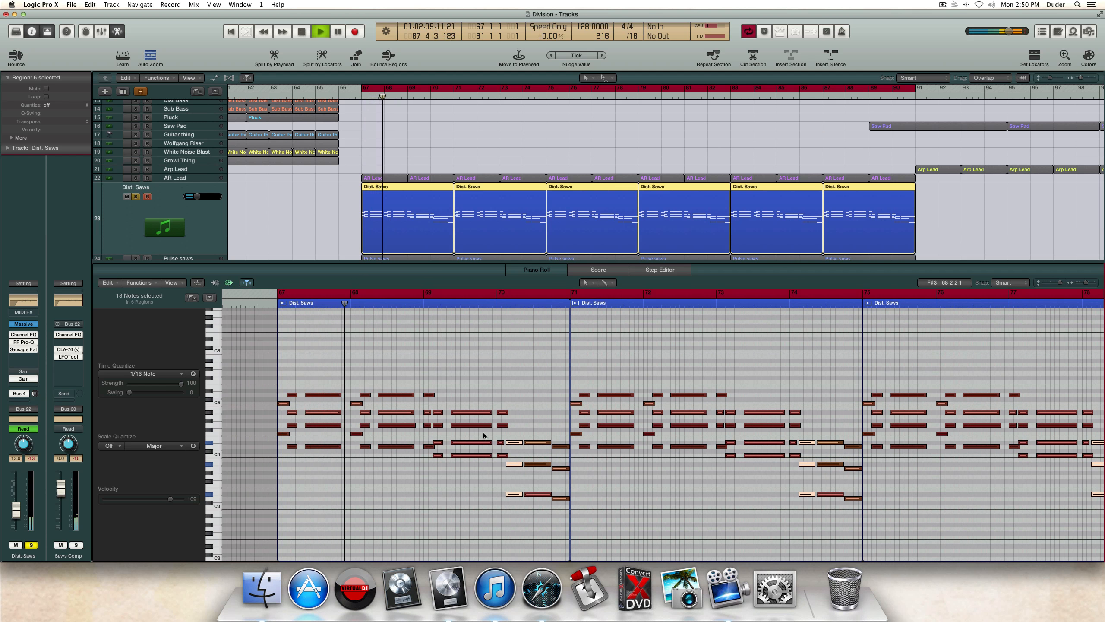
pyautogui.press('space')
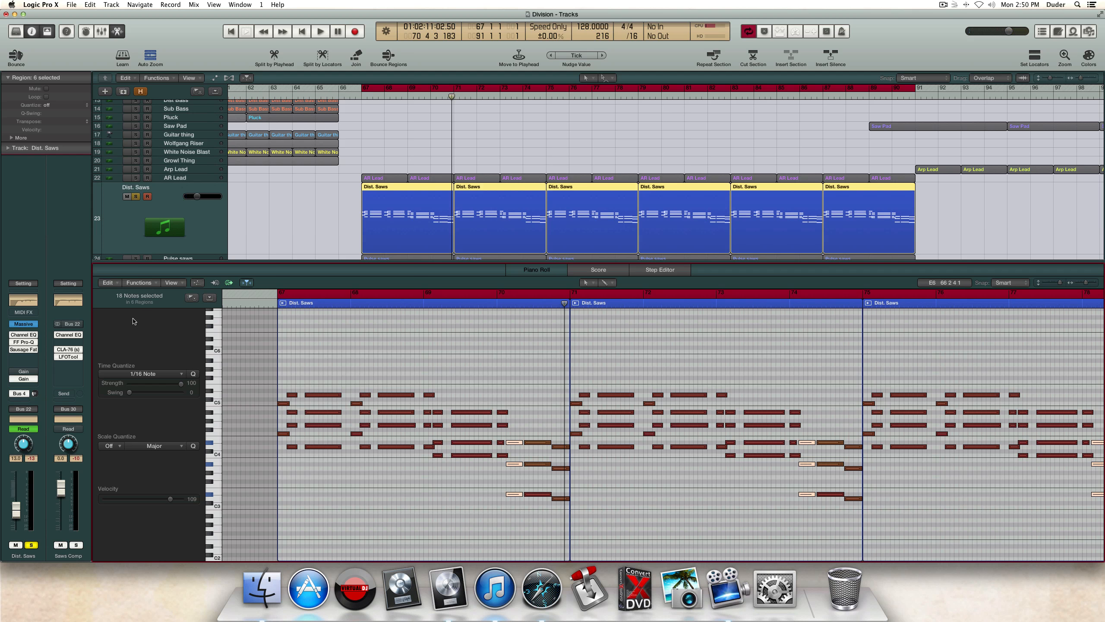
# Step: Close the Piano Roll, open the Dist. Saws track's Channel EQ, FF Pro-Q and Sausage Fattener, and spread their windows apart
pyautogui.click(23, 335)
pyautogui.press('p')
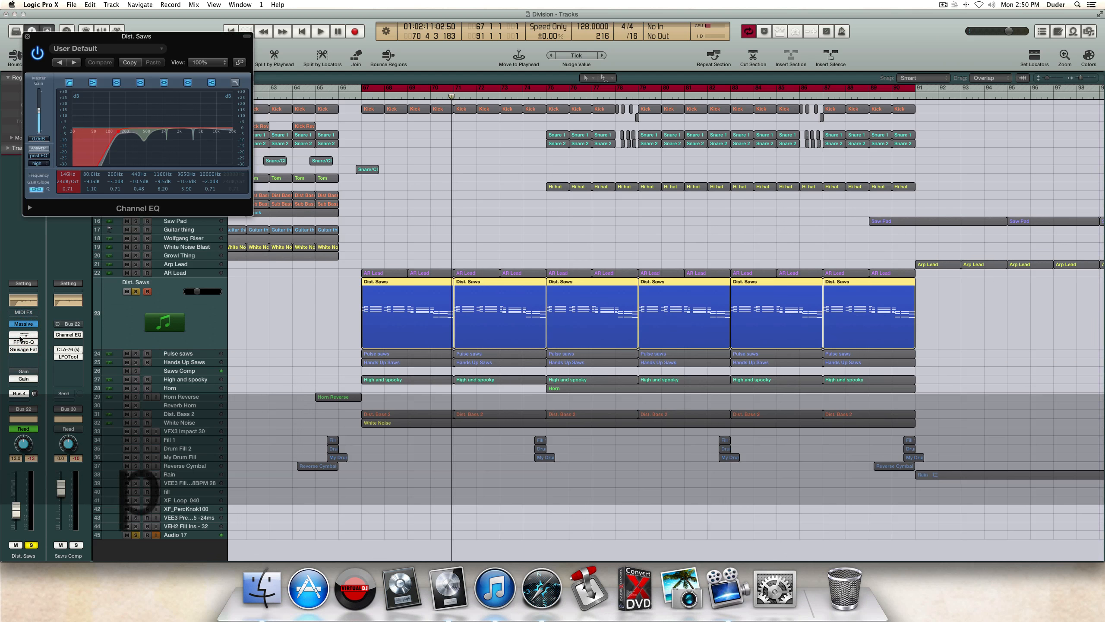
pyautogui.moveTo(21, 338); pyautogui.dragTo(31, 346)
pyautogui.click(23, 343)
pyautogui.click(23, 349)
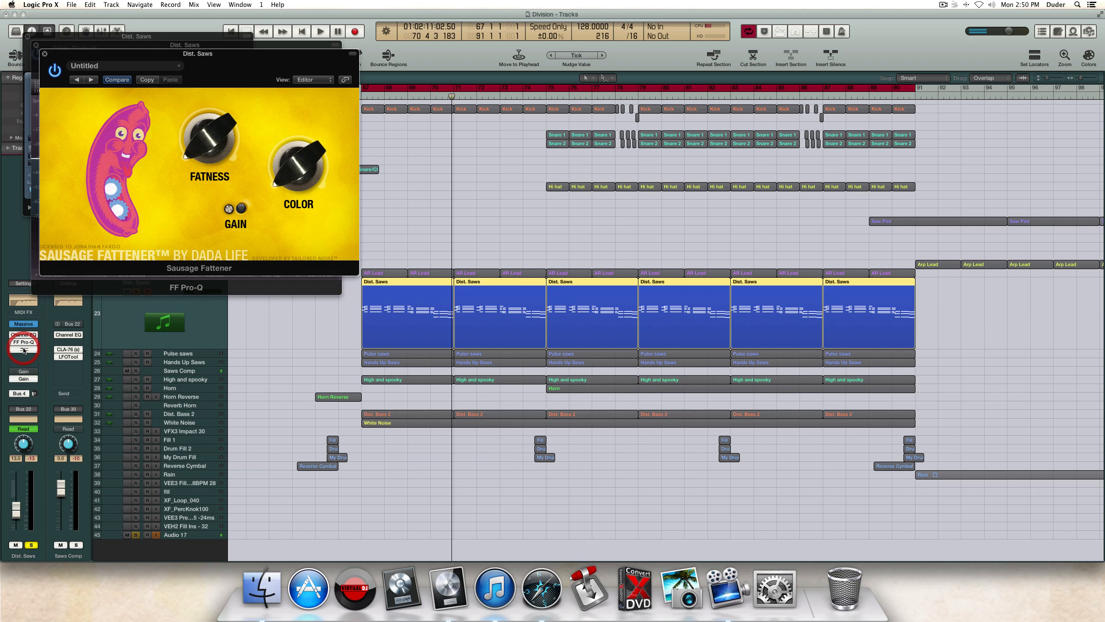
pyautogui.moveTo(117, 56); pyautogui.dragTo(521, 182)
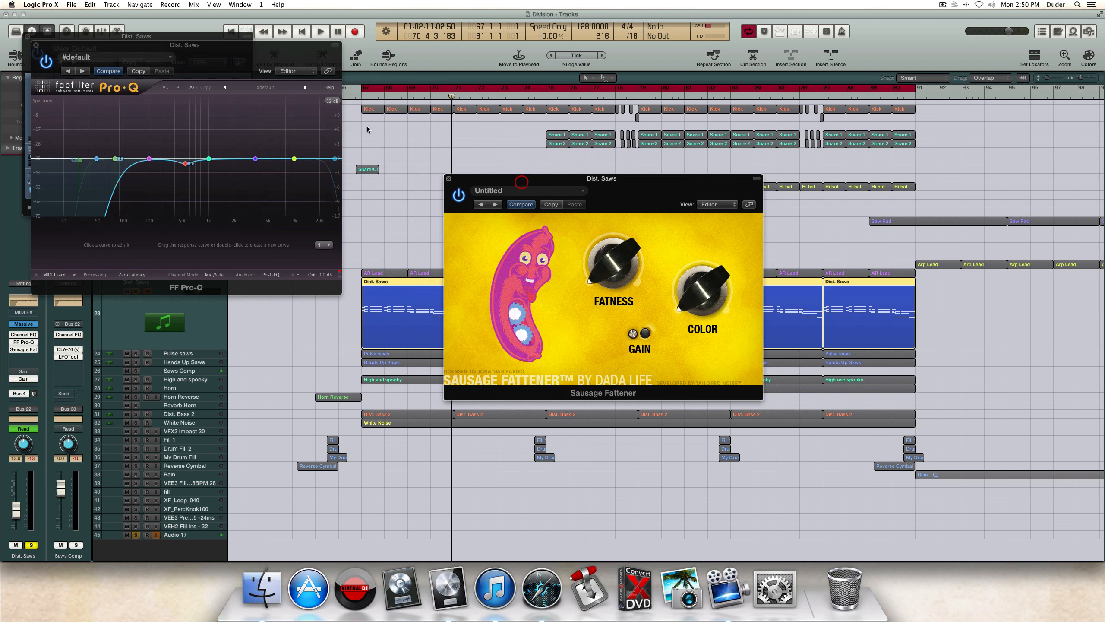
pyautogui.moveTo(207, 47); pyautogui.dragTo(281, 244)
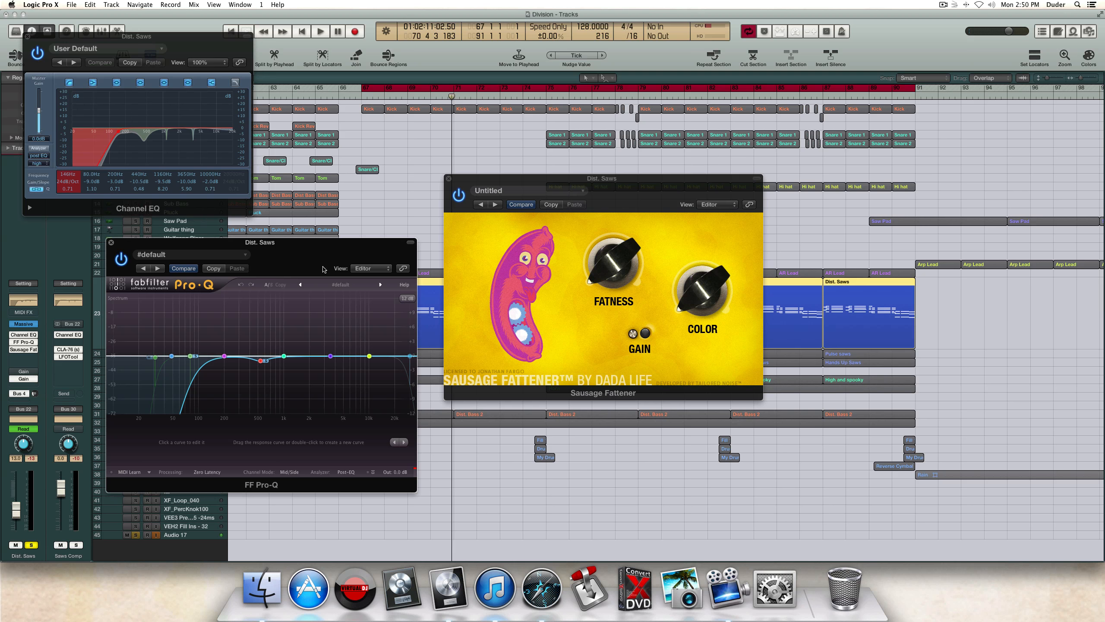
# Step: Audition the Dist. Saws track with its Sausage Fattener window moved clear of the others, and close that window
pyautogui.press('space')
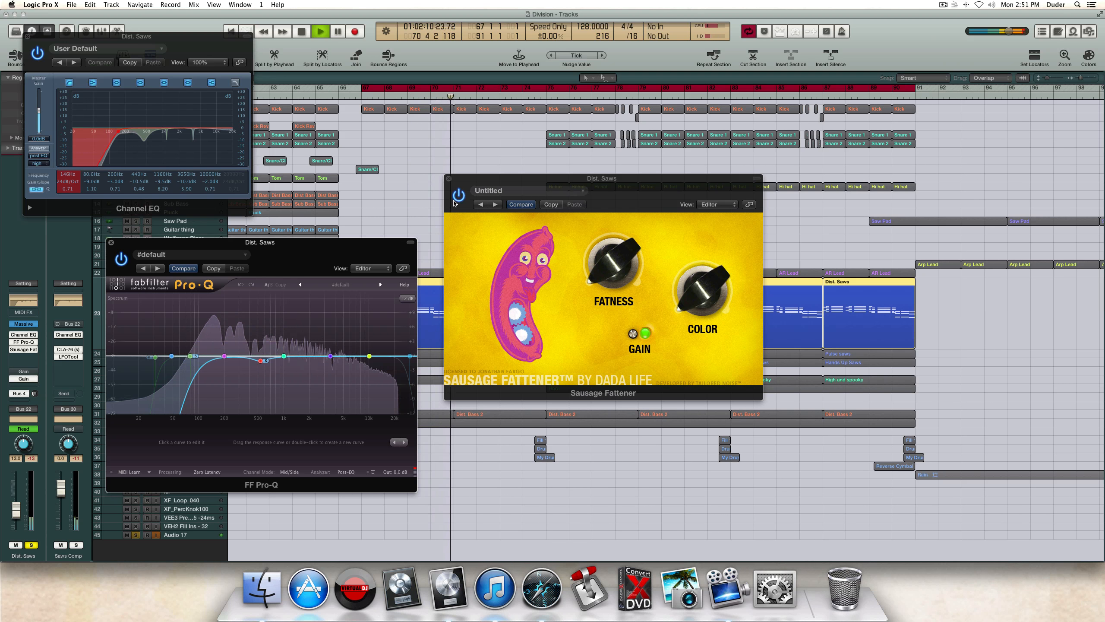
pyautogui.moveTo(461, 181); pyautogui.dragTo(483, 215)
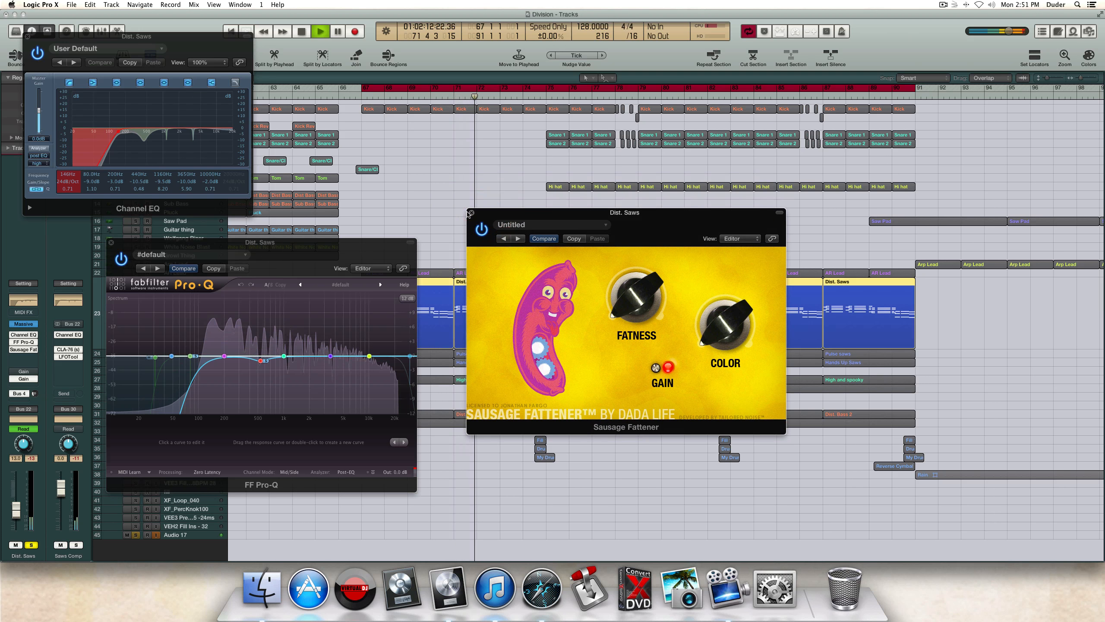
pyautogui.press('space')
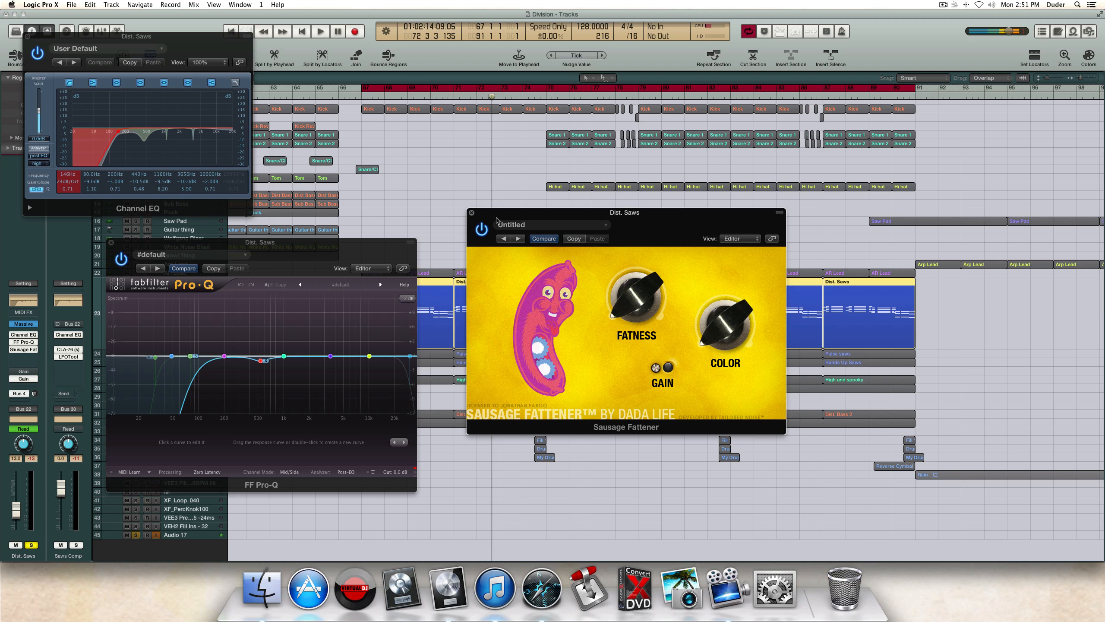
pyautogui.moveTo(496, 220); pyautogui.dragTo(473, 244)
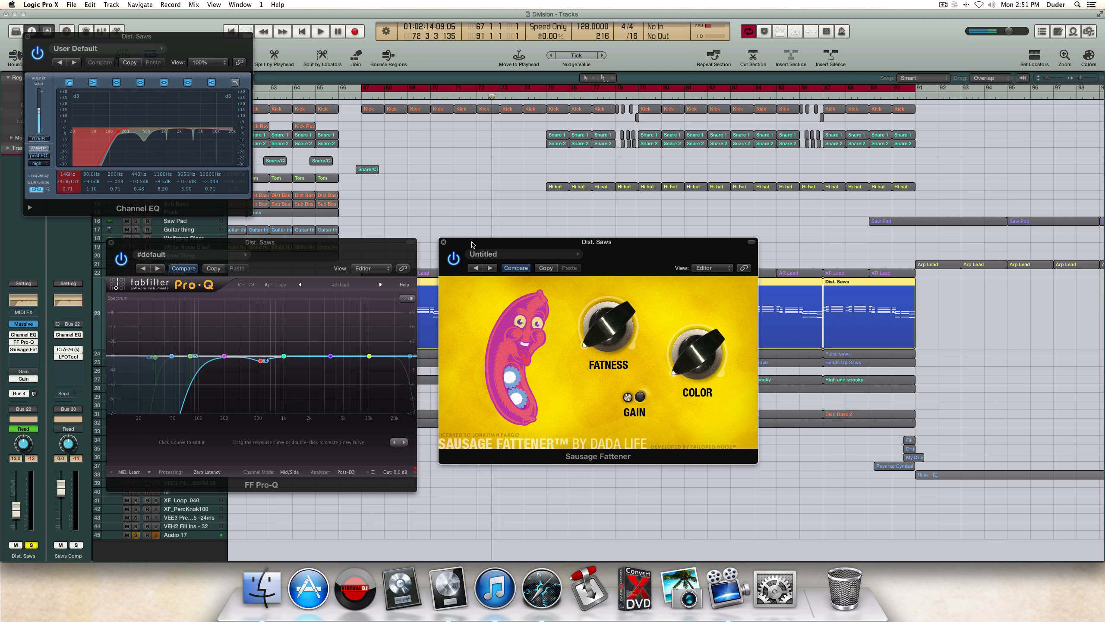
pyautogui.moveTo(473, 244); pyautogui.dragTo(473, 245)
pyautogui.click(444, 244)
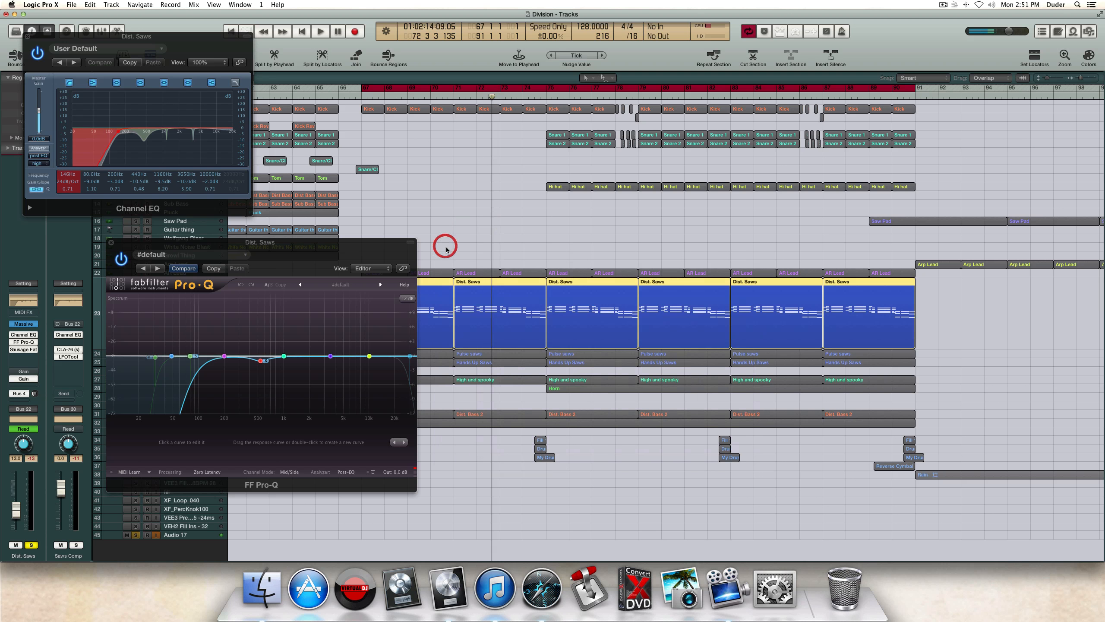
# Step: Place the FF Pro-Q and Channel EQ windows side by side and bypass both equalizers and the Sausage Fattener
pyautogui.moveTo(181, 245); pyautogui.dragTo(587, 280)
pyautogui.moveTo(136, 36); pyautogui.dragTo(234, 311)
pyautogui.click(13, 350)
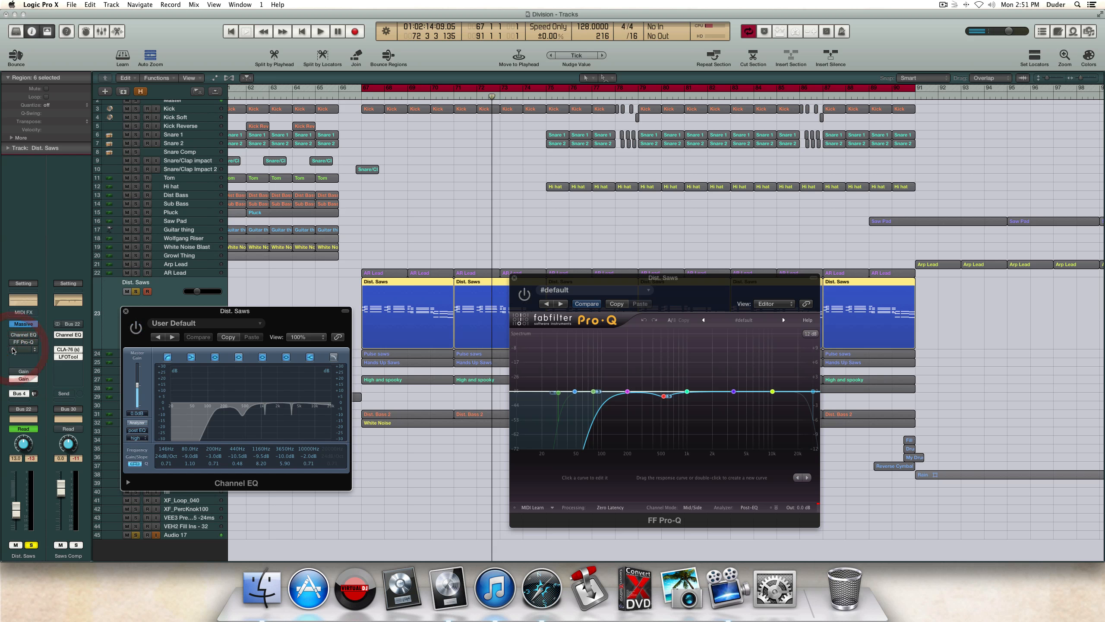
# Step: Play the Dist. Saws track while switching the Channel EQ on and off for comparison, leaving it on
pyautogui.press('space')
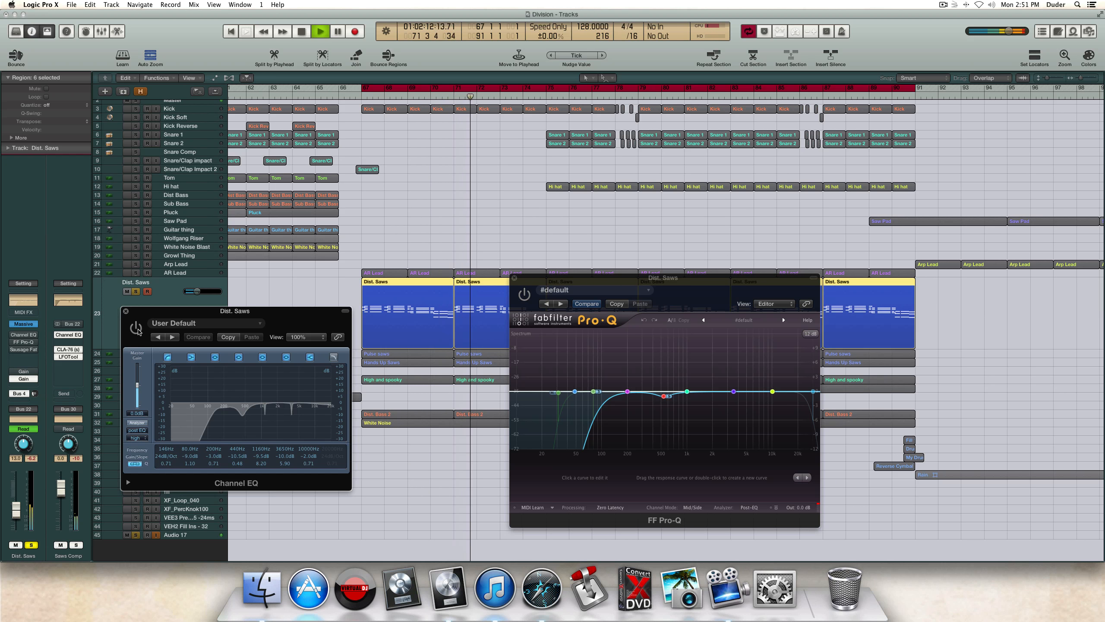
pyautogui.click(136, 328)
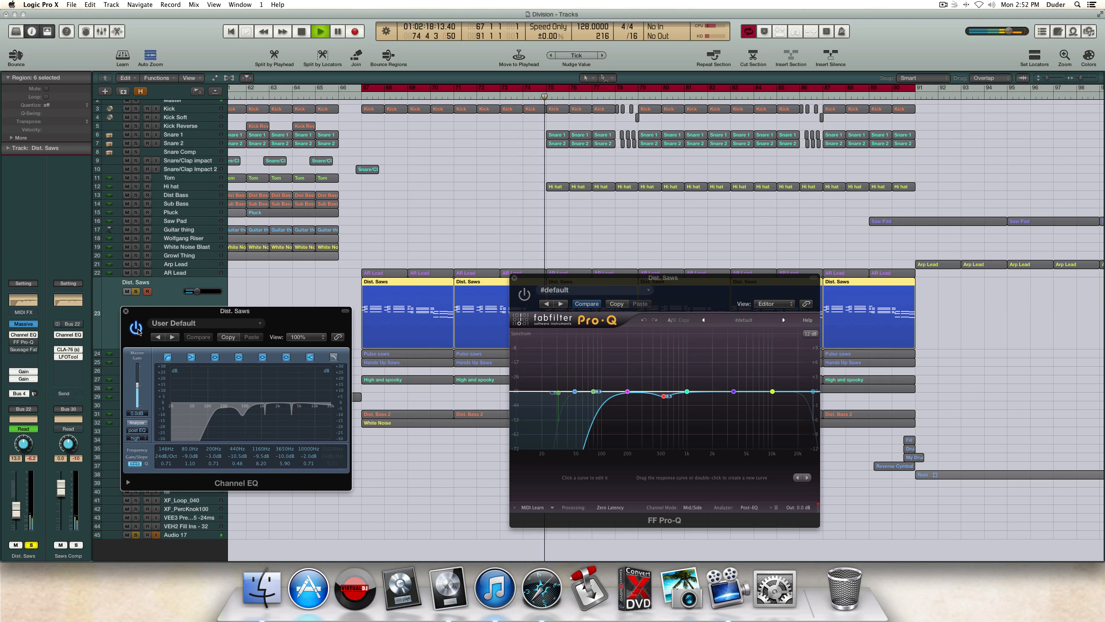
pyautogui.click(137, 329)
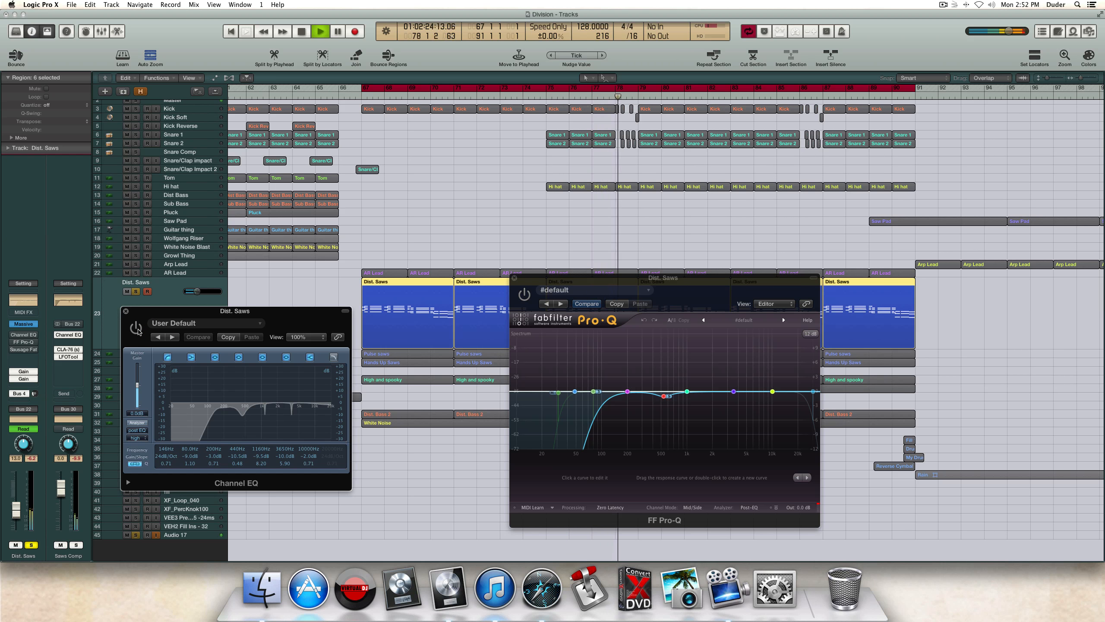
pyautogui.click(136, 329)
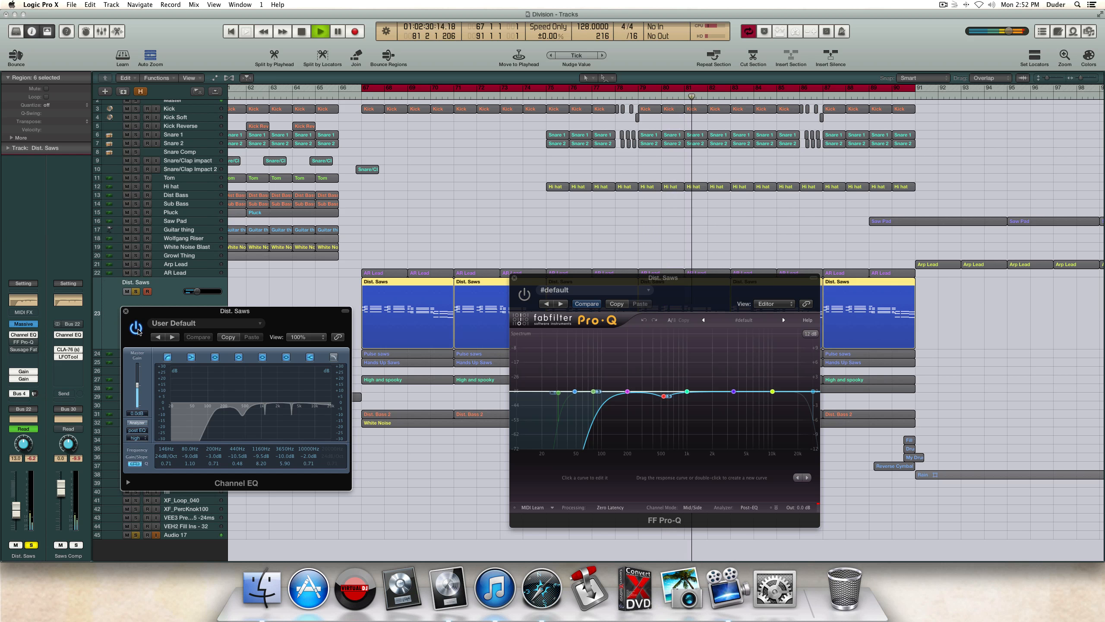
pyautogui.press('space')
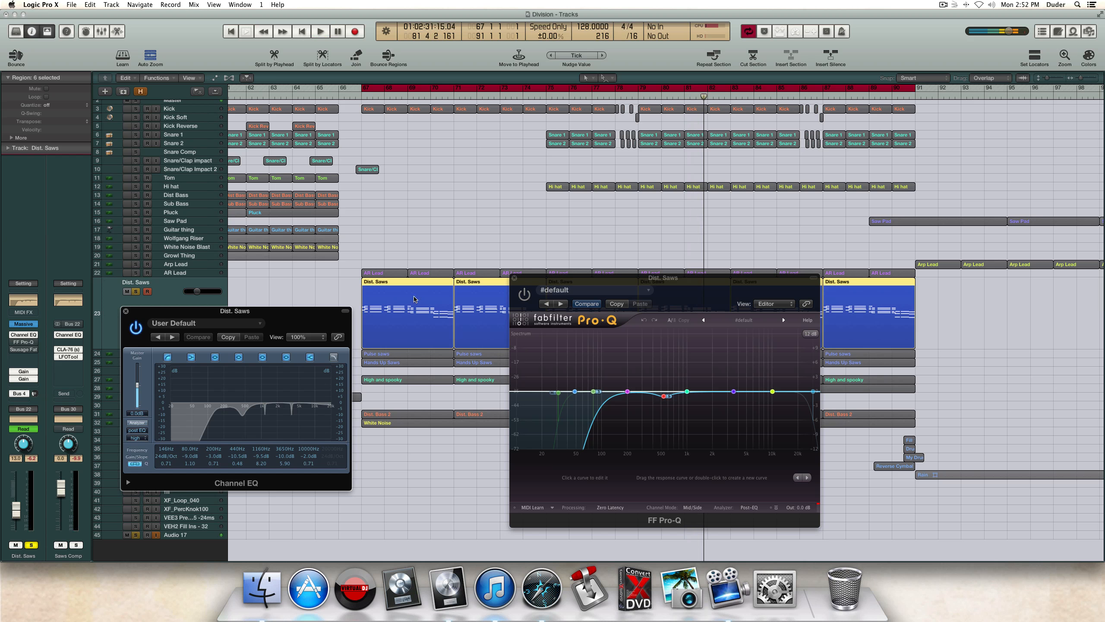
pyautogui.click(136, 328)
pyautogui.press('space')
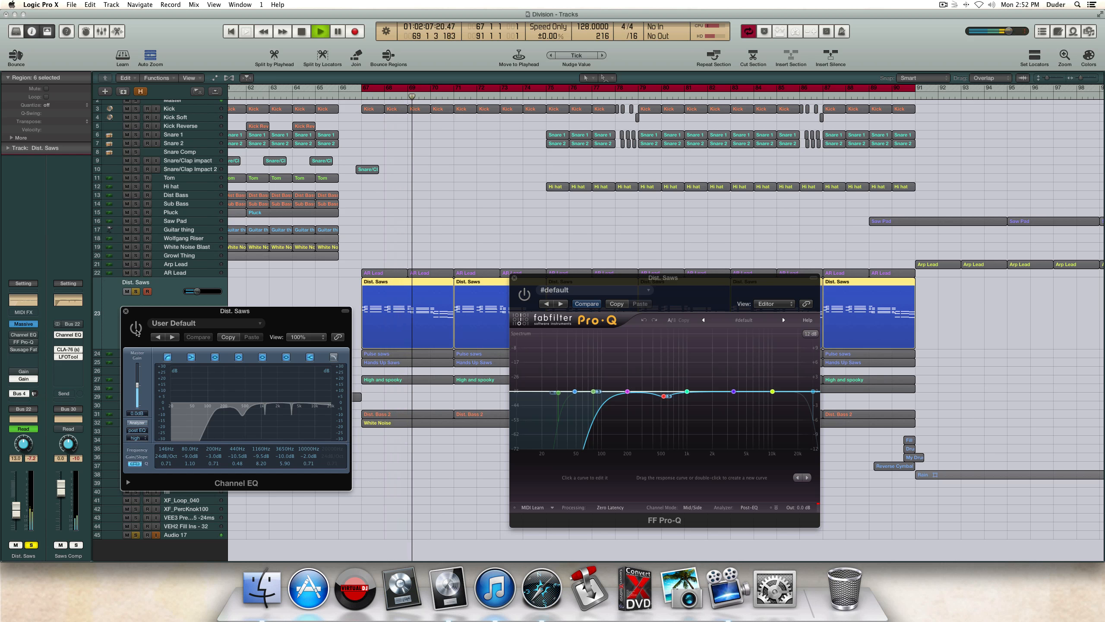
pyautogui.press('space')
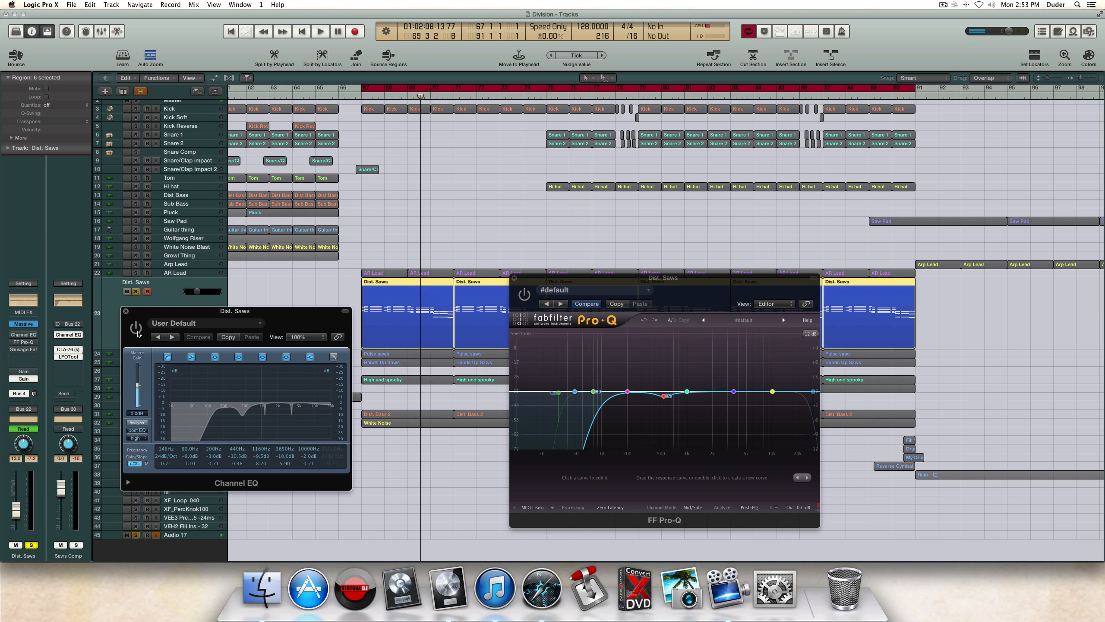
pyautogui.press('space')
pyautogui.click(136, 328)
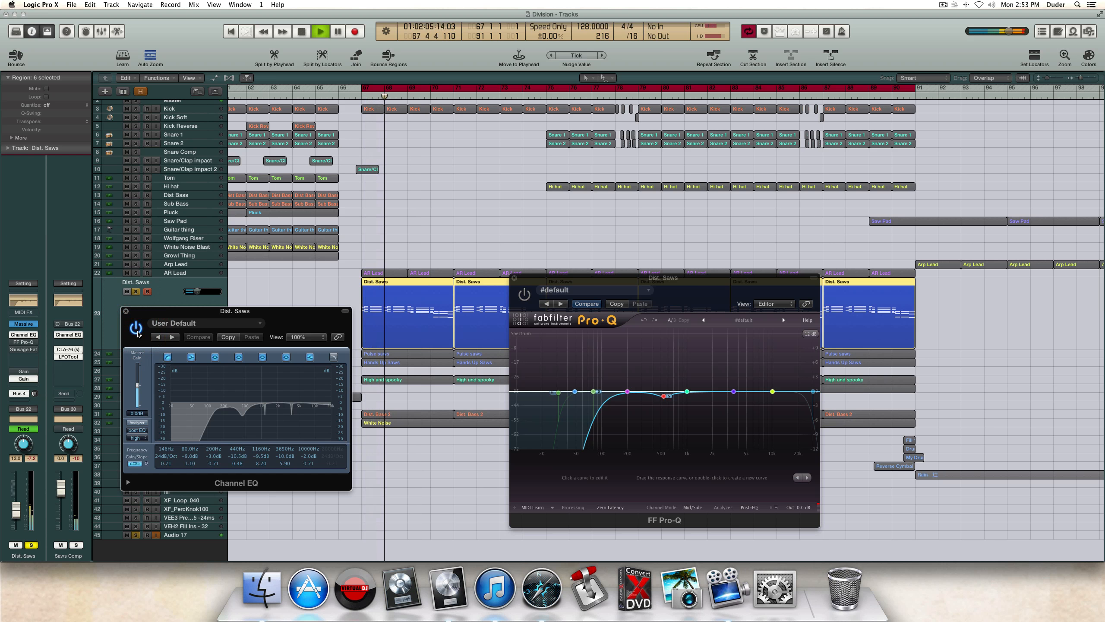
# Step: Try a strong boost on the Channel EQ's 3650 Hz band during playback, and restore the earlier EQ settings
pyautogui.moveTo(262, 458); pyautogui.dragTo(288, 433)
pyautogui.press('space')
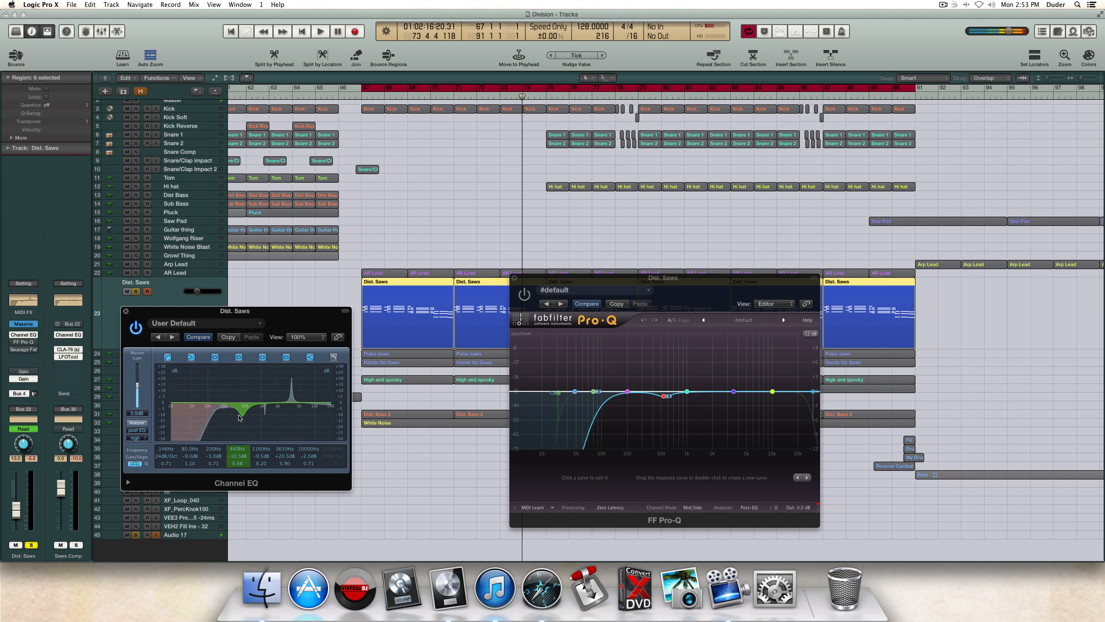
pyautogui.click(197, 338)
# Step: Audition the Channel EQ's cuts, set the 1160 Hz and 3650 Hz bands' gains to 0 dB, and play the track again
pyautogui.press('space')
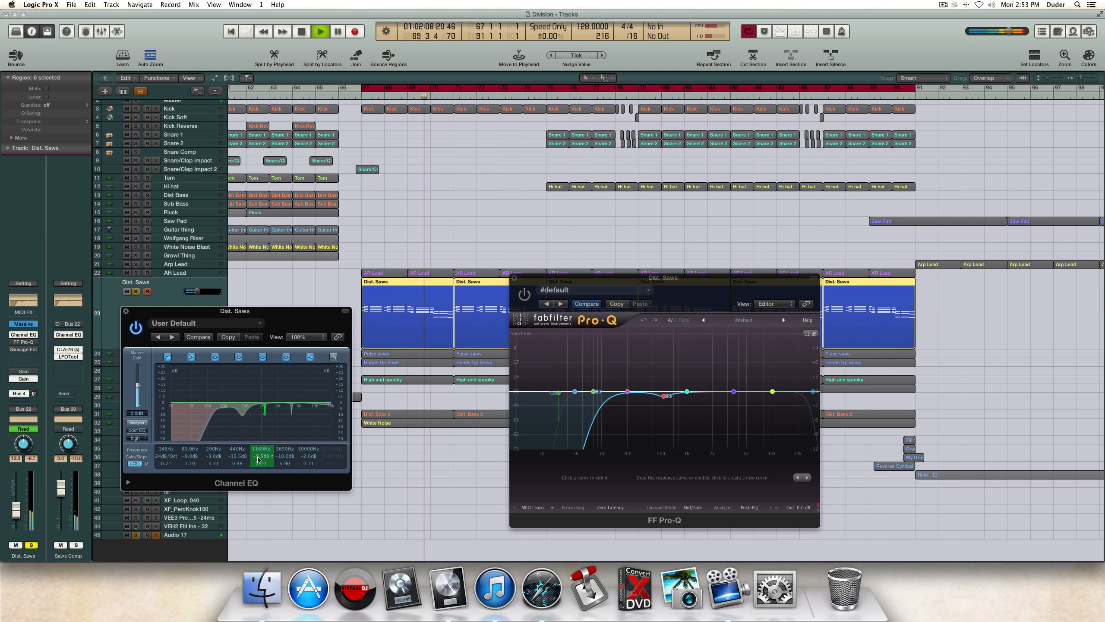
pyautogui.press('space')
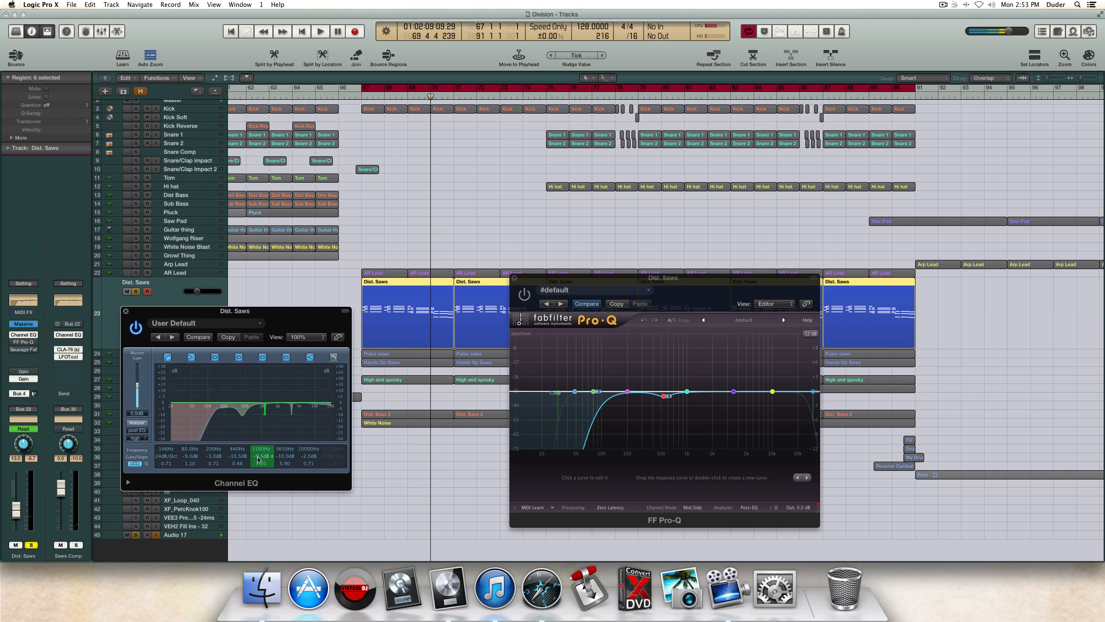
pyautogui.keyDown('alt'); pyautogui.click(260, 456); pyautogui.keyUp('alt')
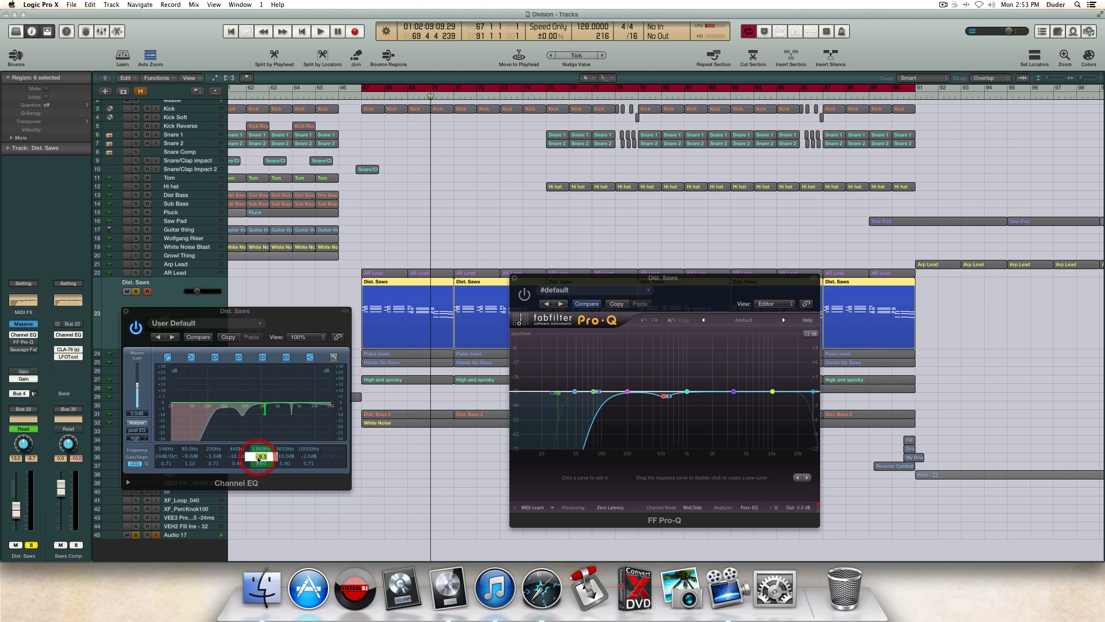
pyautogui.keyDown('alt'); pyautogui.click(295, 455); pyautogui.keyUp('alt')
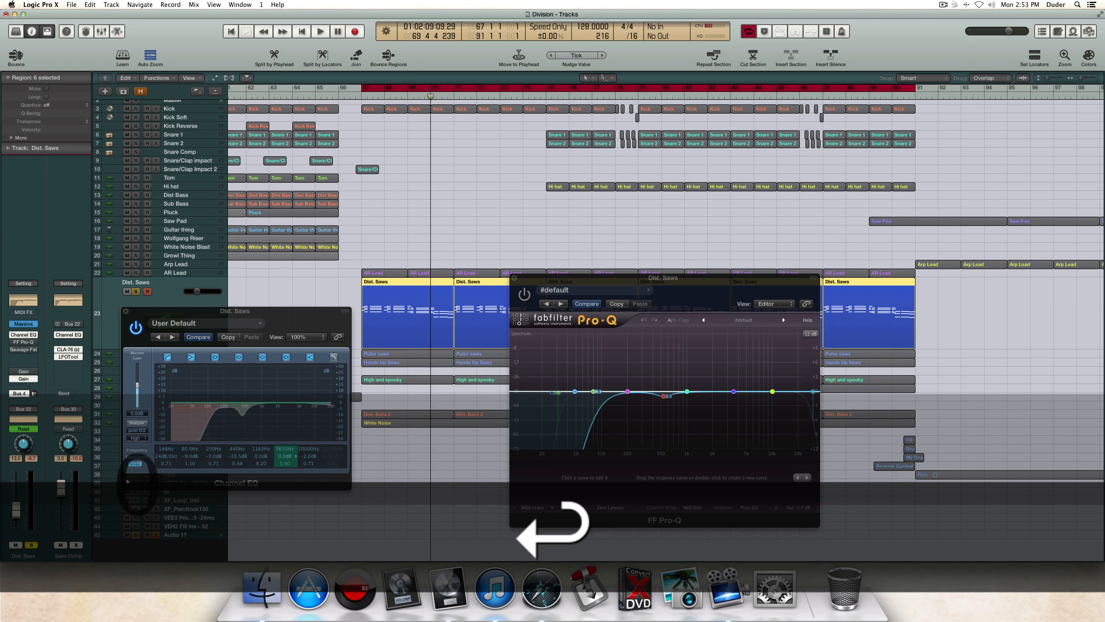
pyautogui.press('space')
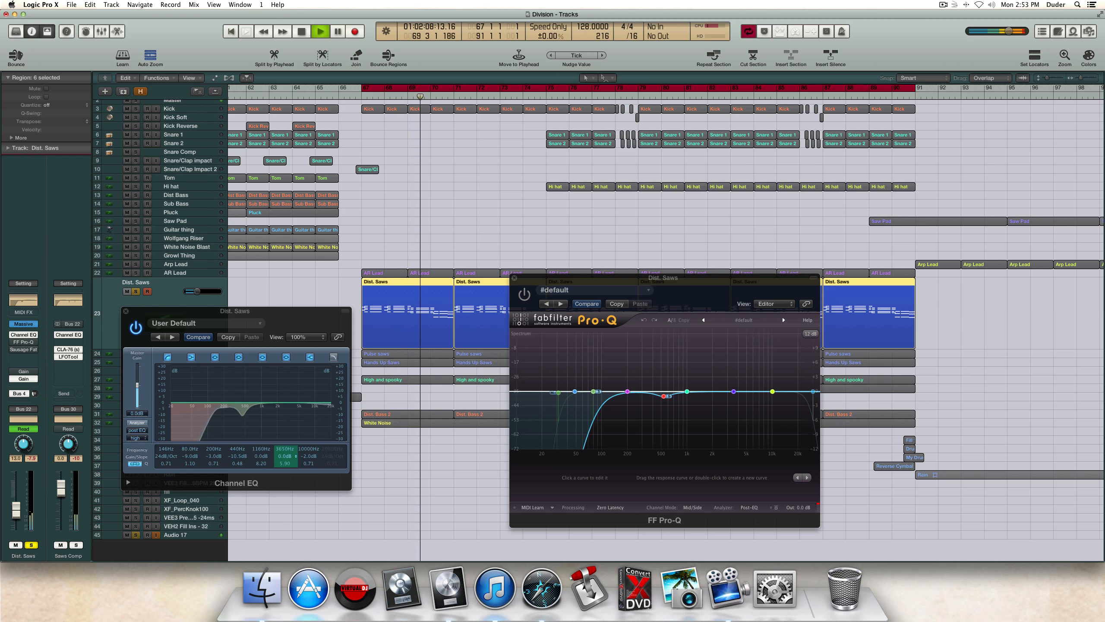
pyautogui.press('space')
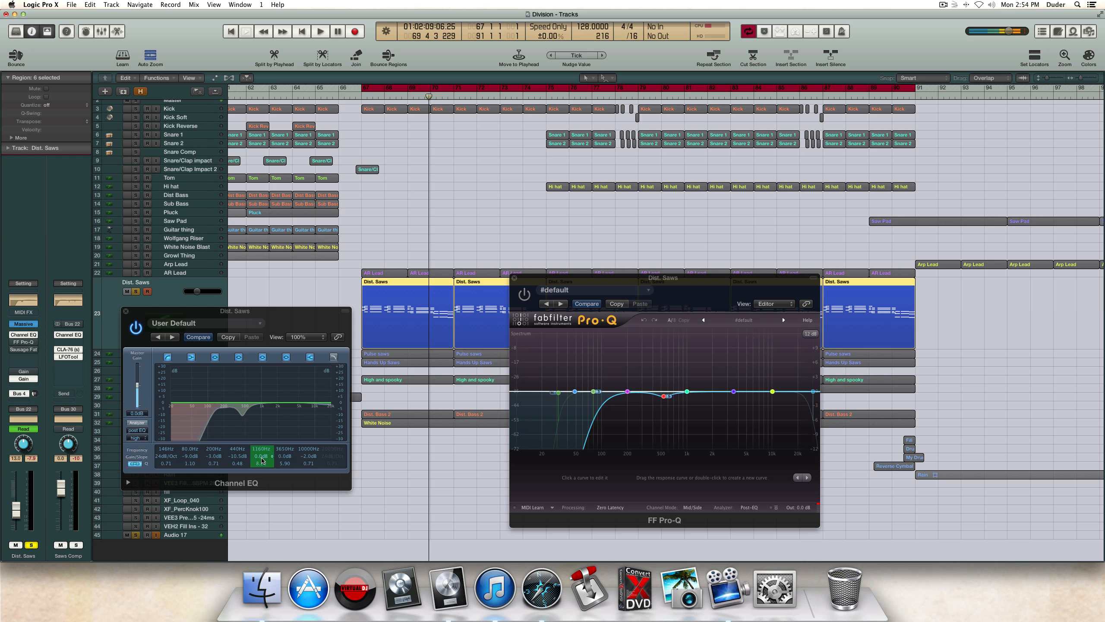
# Step: Try large narrow boosts on the Channel EQ's 1160 Hz and 3650 Hz bands, and restore the original EQ settings
pyautogui.moveTo(263, 460); pyautogui.dragTo(263, 443)
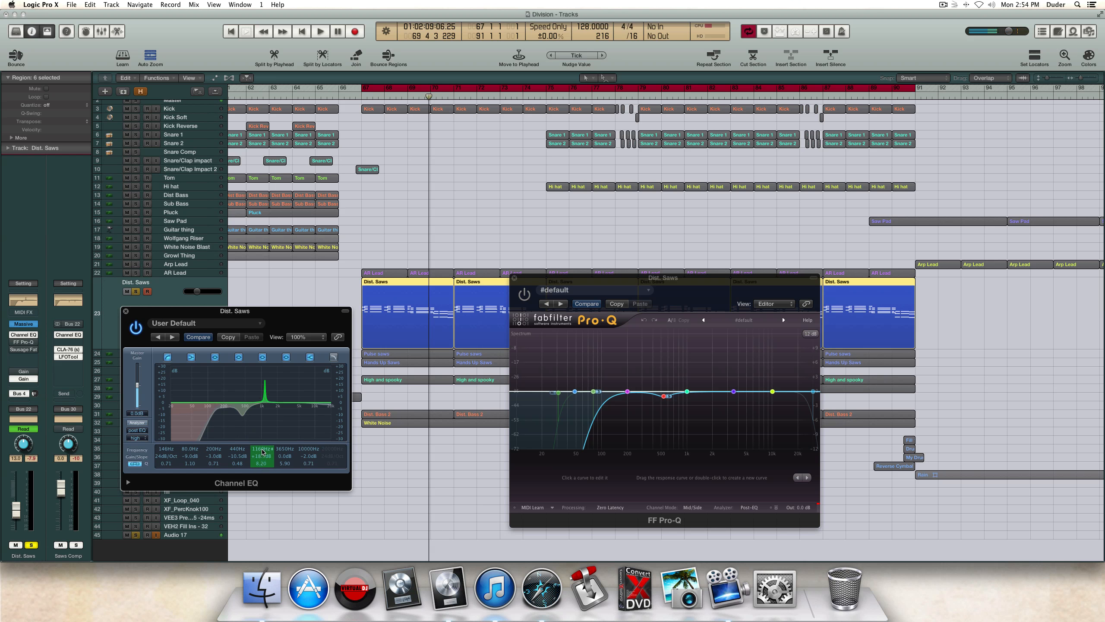
pyautogui.moveTo(262, 452); pyautogui.dragTo(284, 425)
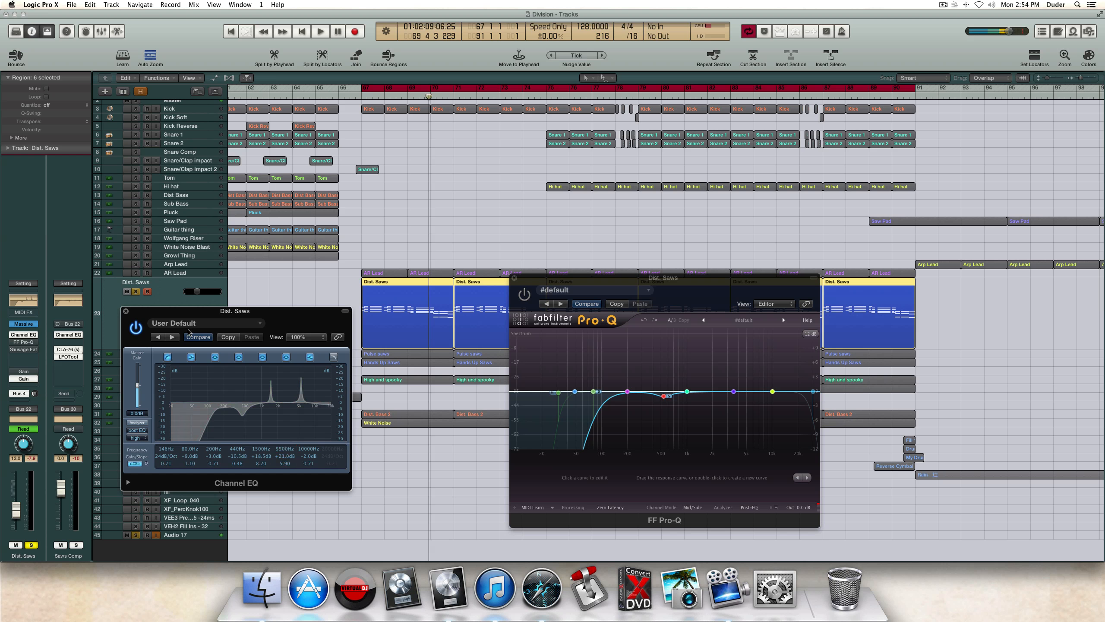
pyautogui.click(190, 338)
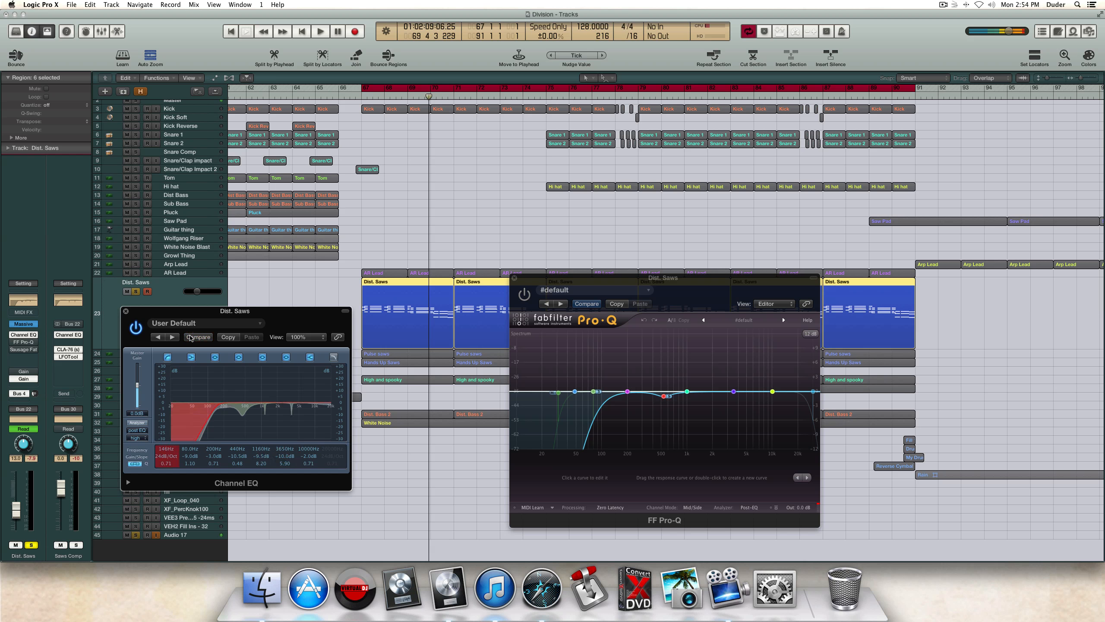
# Step: Play the Dist. Saws track and set the gains of the Channel EQ's 1160 Hz and 3650 Hz bands to 0 dB
pyautogui.click(261, 453)
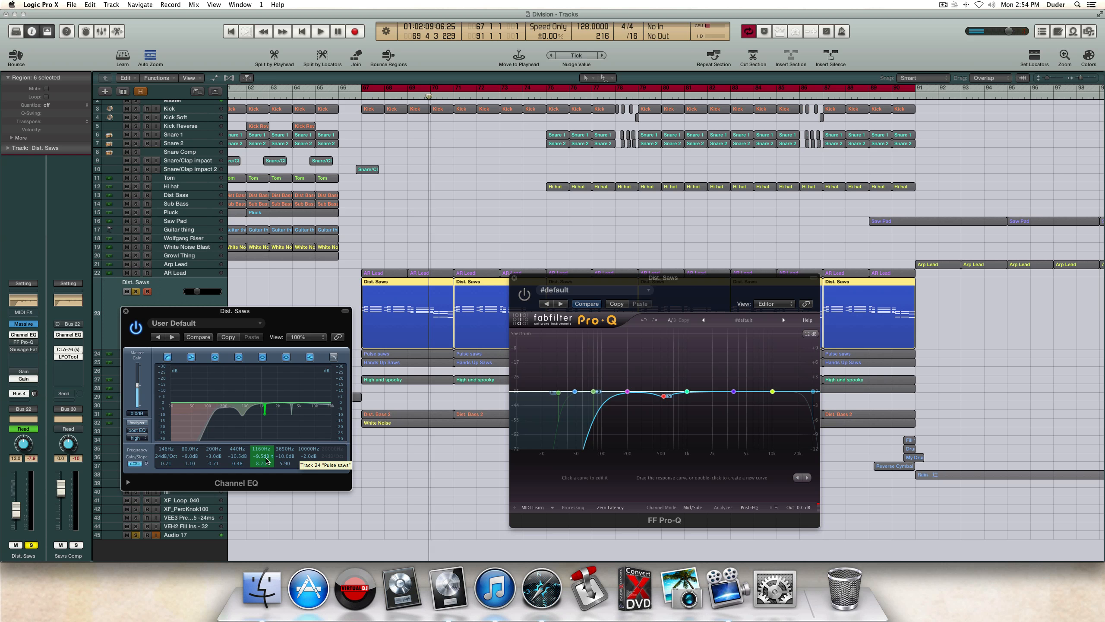
pyautogui.press('space')
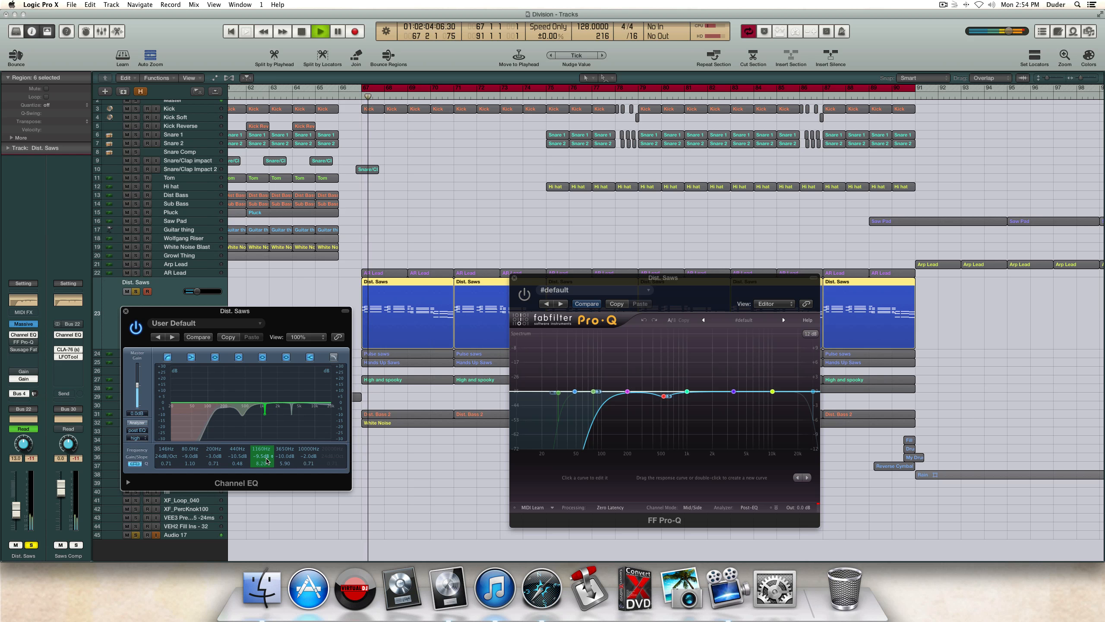
pyautogui.keyDown('alt'); pyautogui.click(263, 459); pyautogui.keyUp('alt')
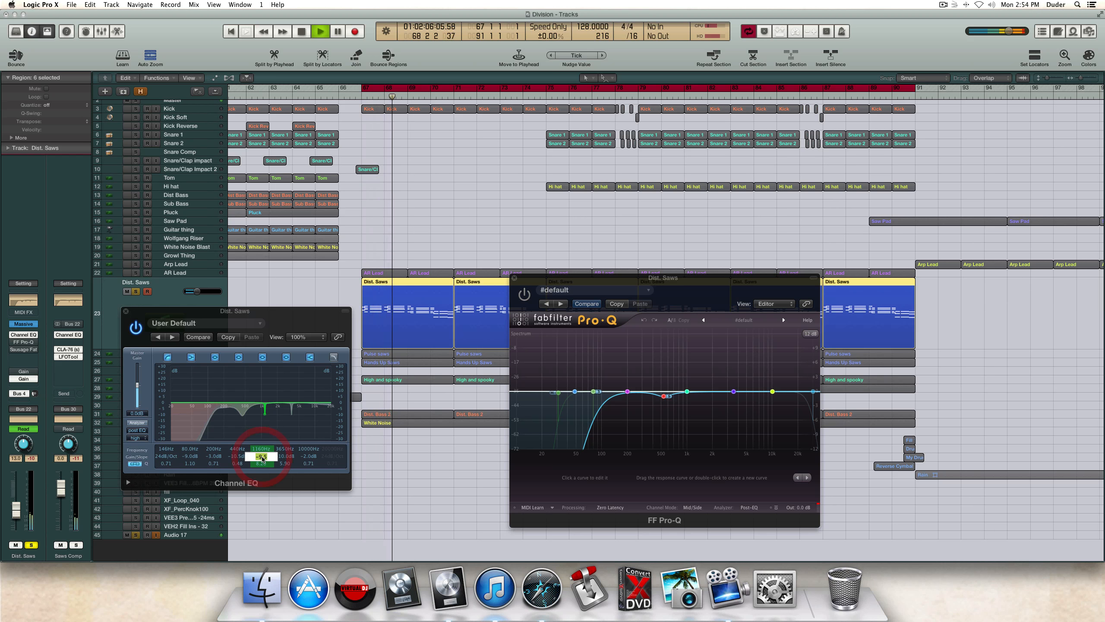
pyautogui.doubleClick(285, 456)
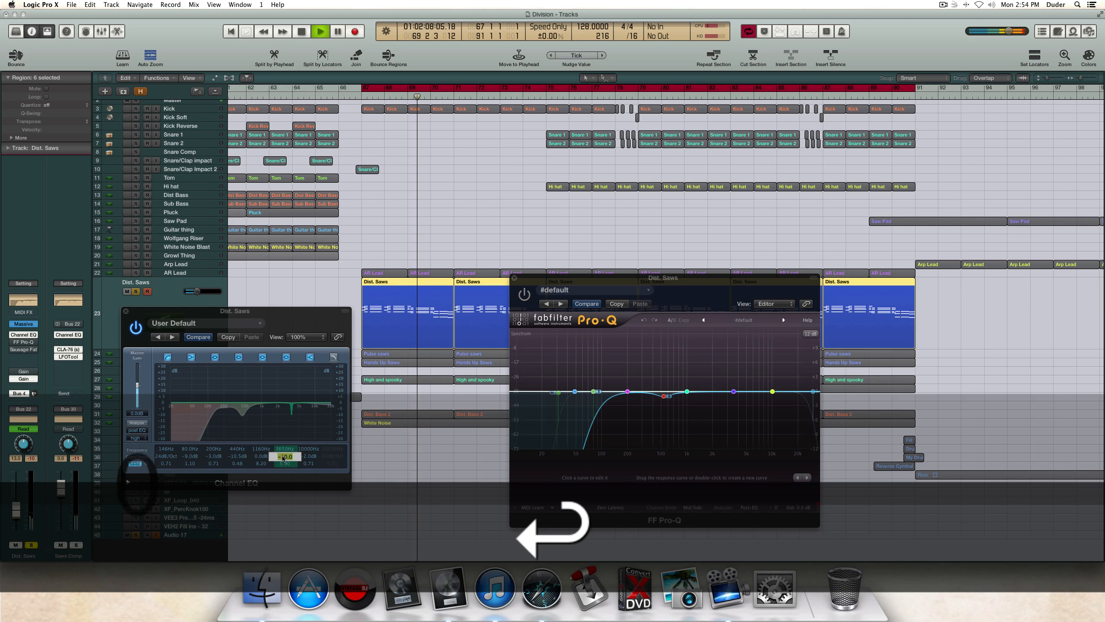
pyautogui.write('0')
pyautogui.press('Return')
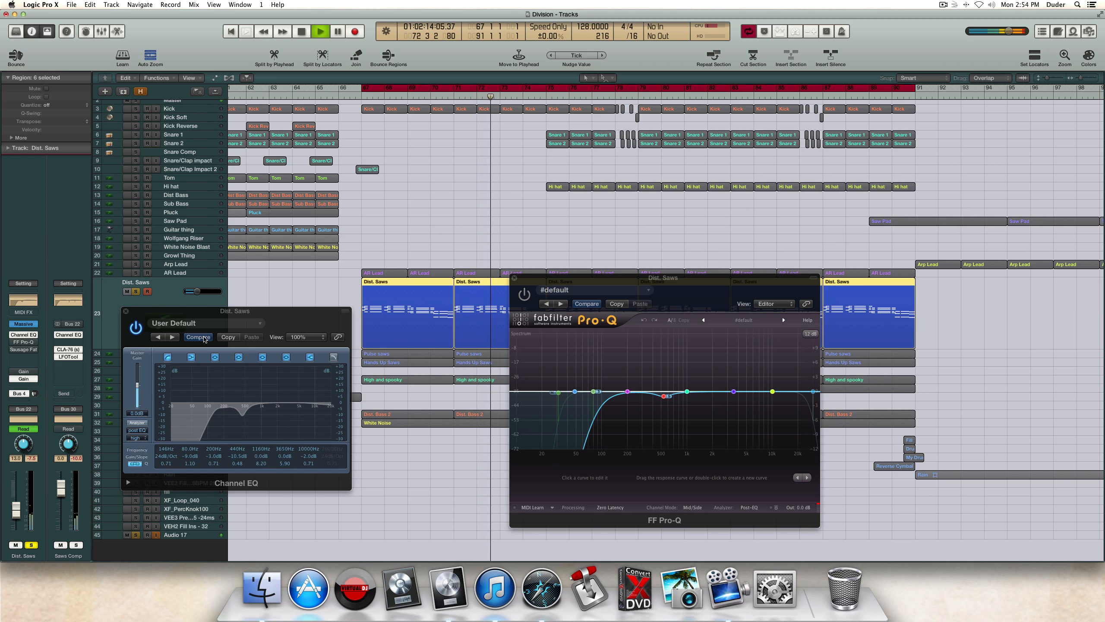
# Step: Compare the flattened bands with the original Channel EQ cuts during playback, leave the original settings active, and stop playback
pyautogui.click(204, 338)
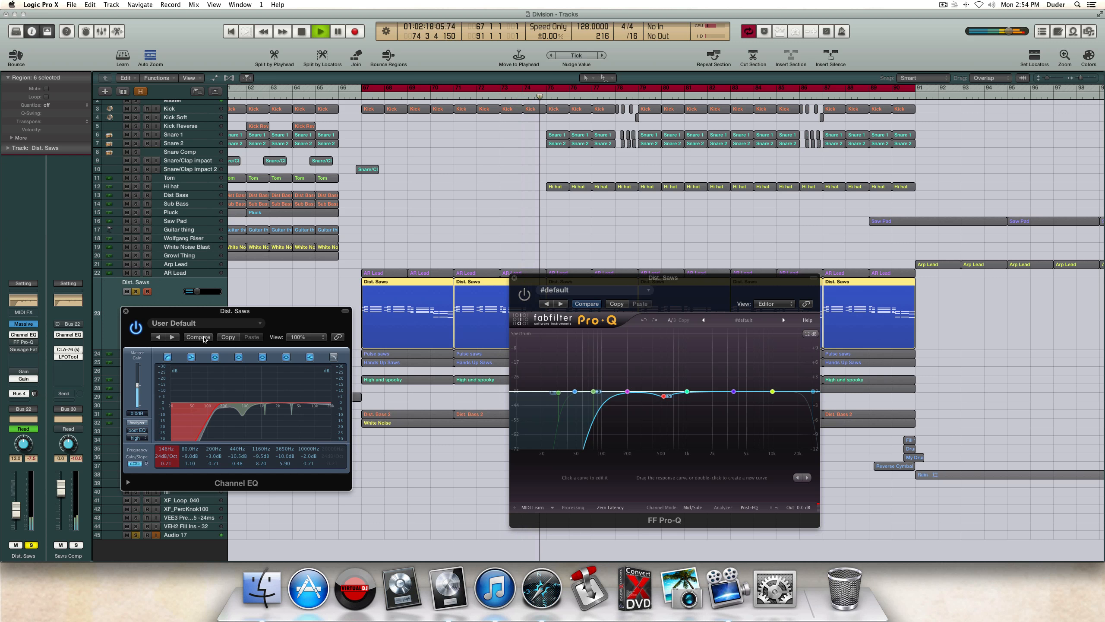
pyautogui.click(204, 338)
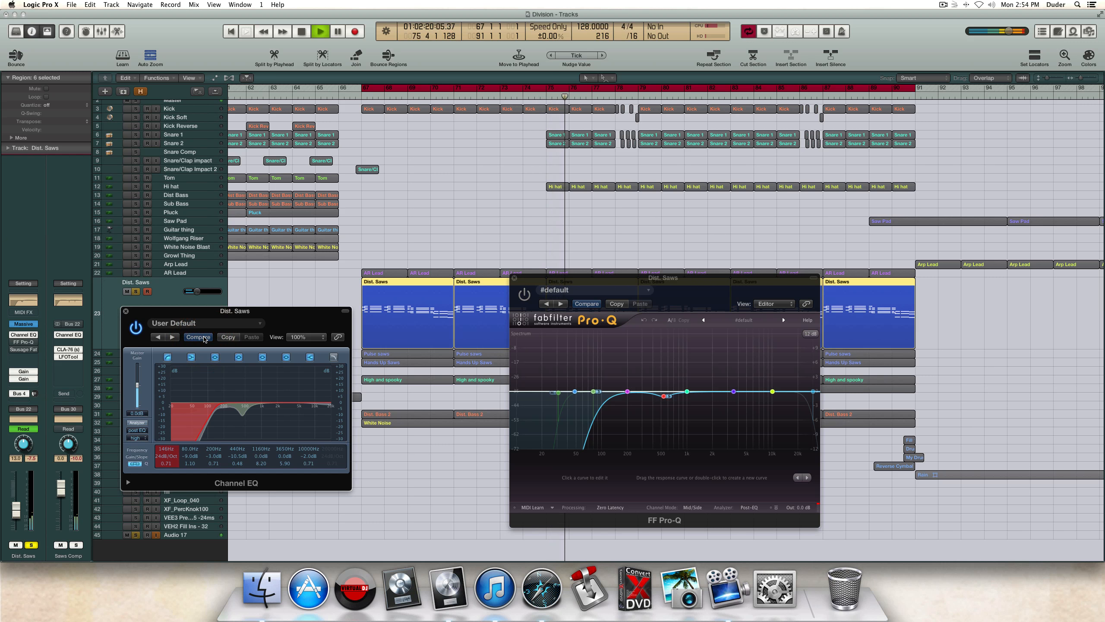
pyautogui.click(204, 338)
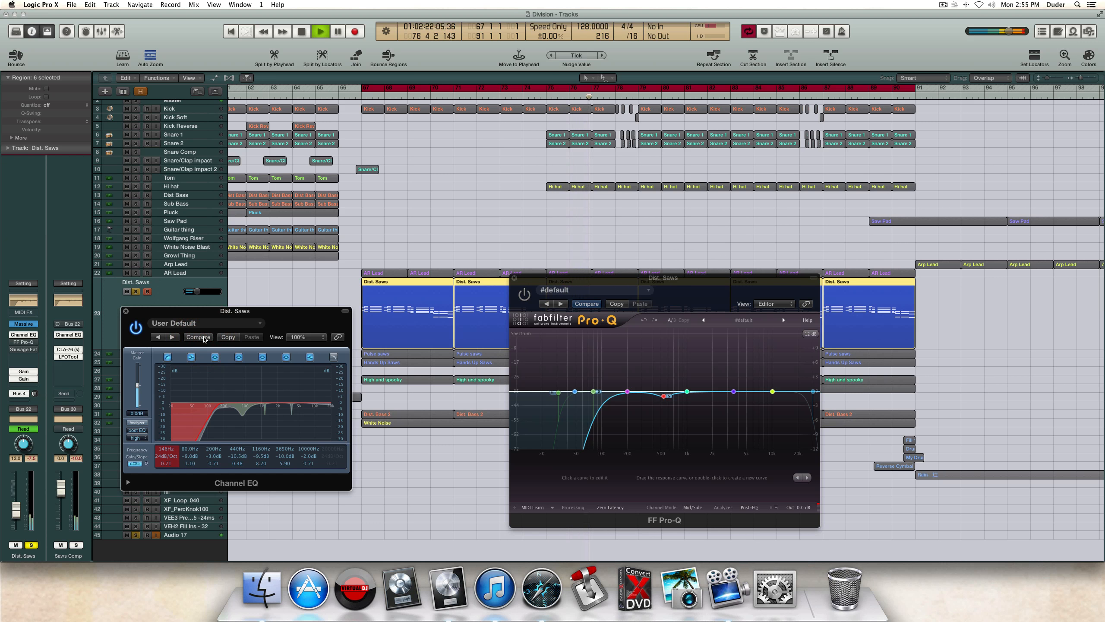
pyautogui.press('space')
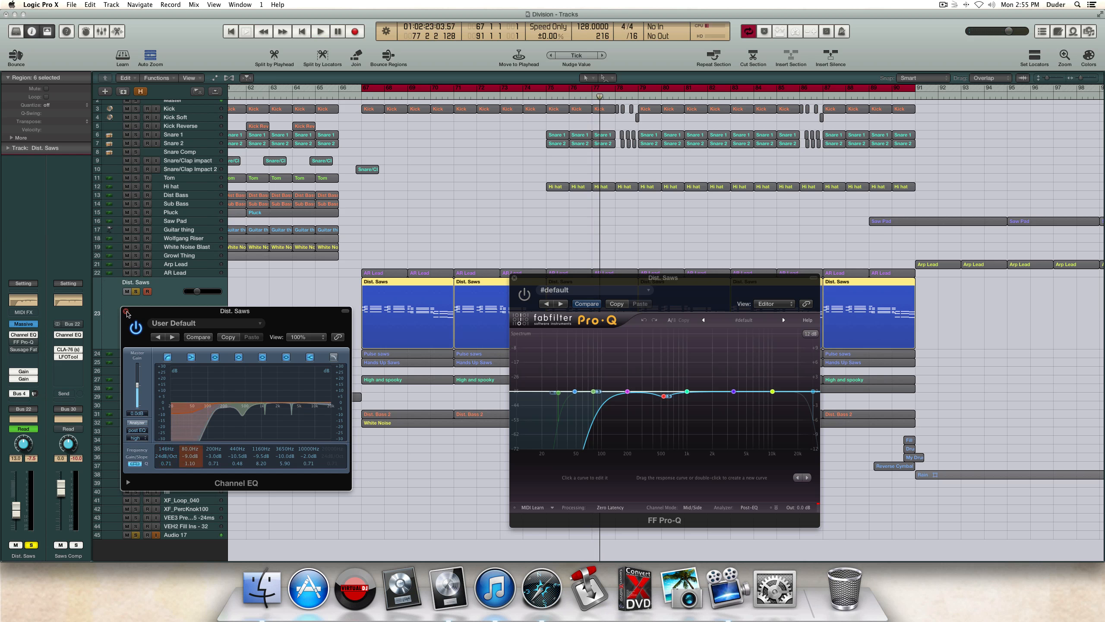
# Step: Close the Channel EQ window and bring up the FF Pro-Q plug-in on the Dist. Saws track
pyautogui.click(126, 312)
pyautogui.click(23, 342)
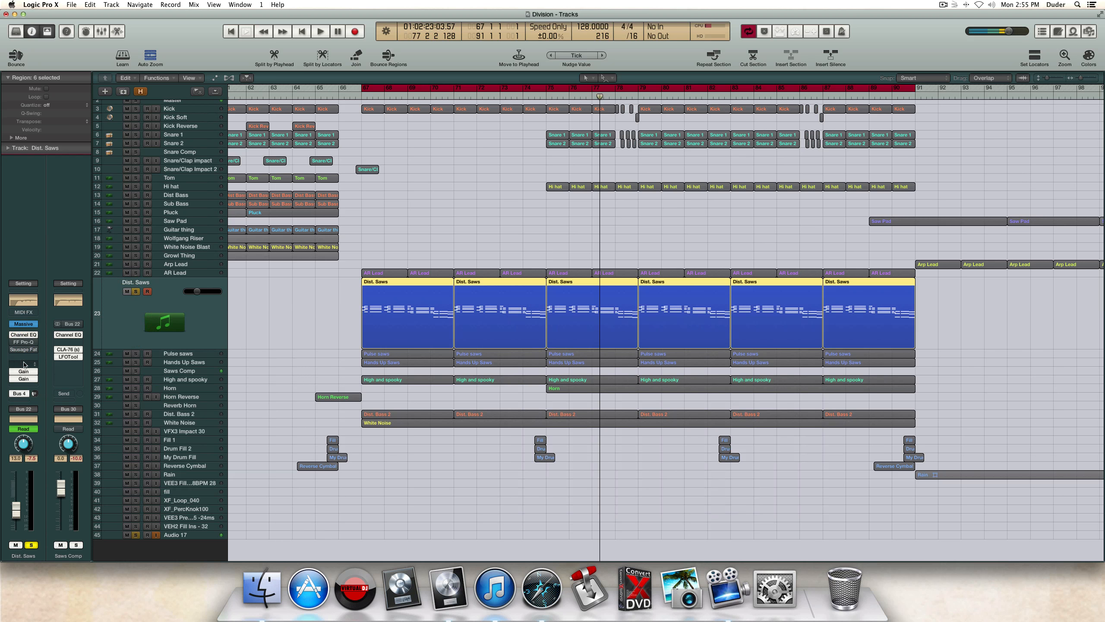
pyautogui.click(23, 342)
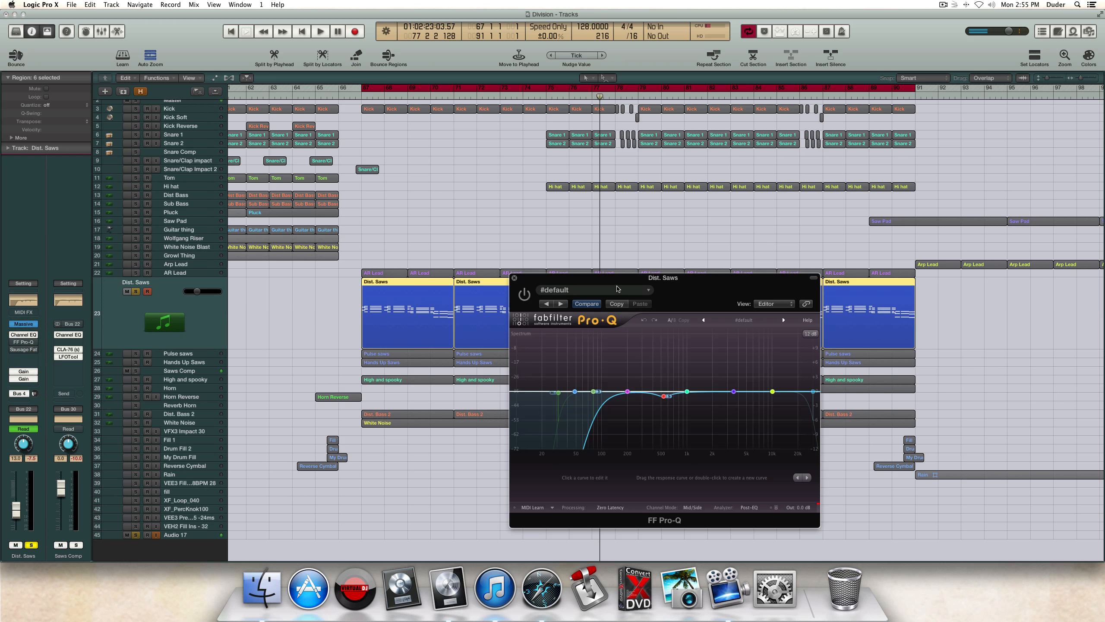
# Step: Enable the Pro-Q equalizer on the Dist. Saws track and inspect its low-frequency cut bands
pyautogui.moveTo(613, 279); pyautogui.dragTo(426, 267)
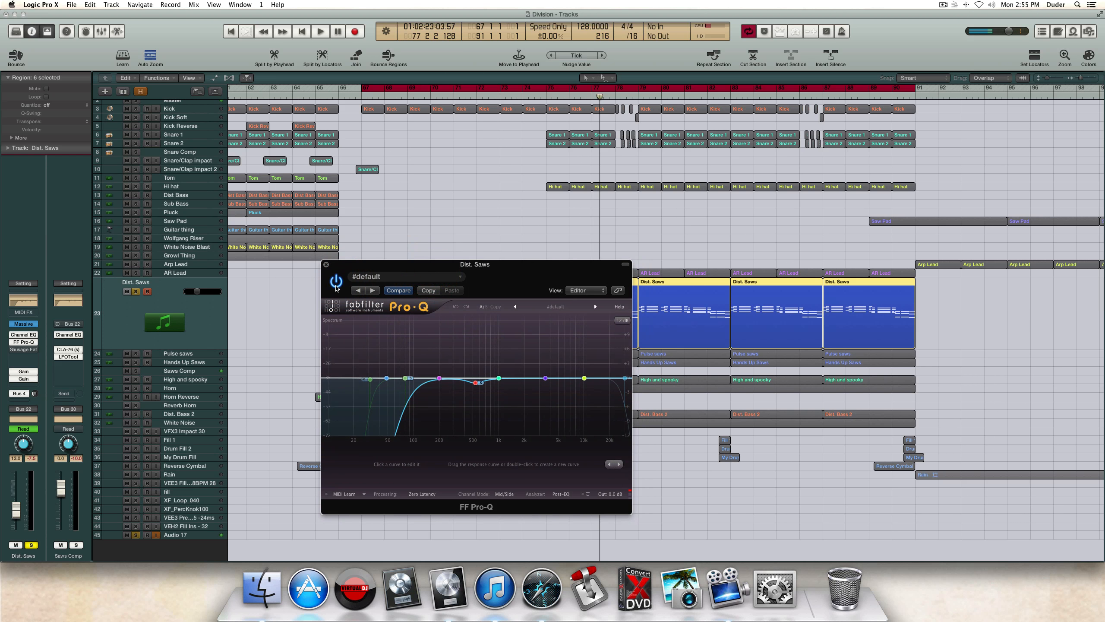
pyautogui.click(369, 380)
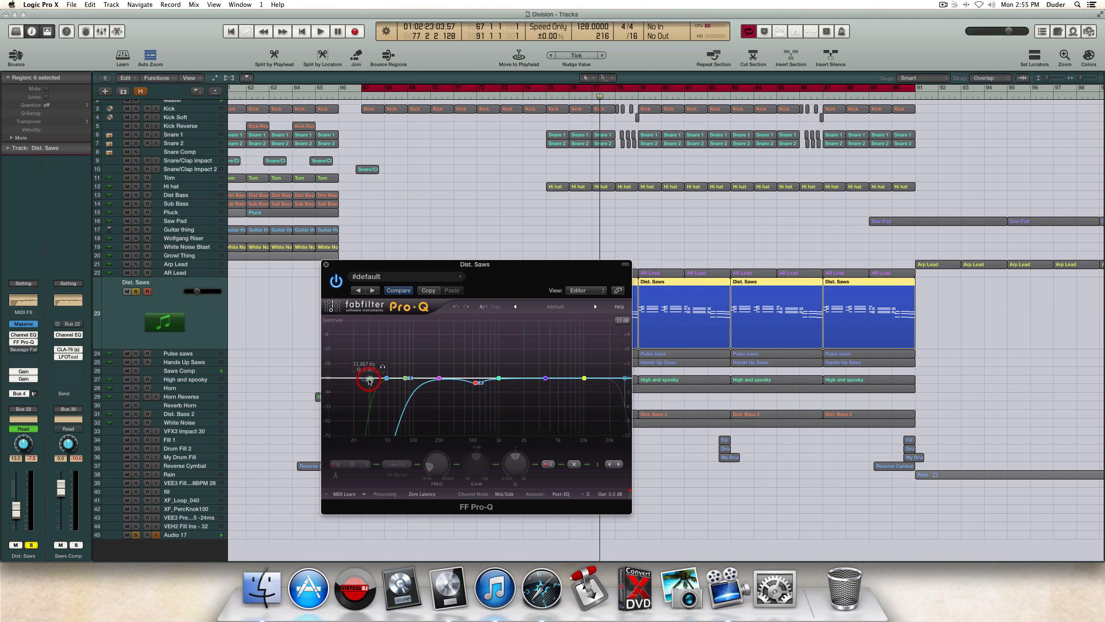
pyautogui.click(405, 378)
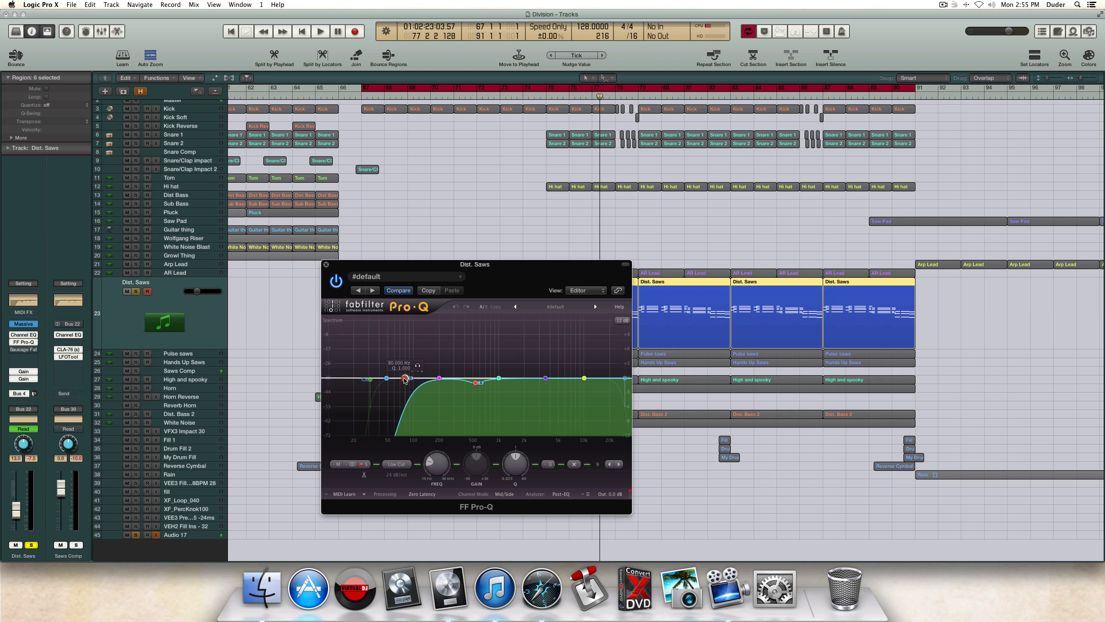
pyautogui.click(405, 378)
pyautogui.click(406, 378)
pyautogui.click(404, 378)
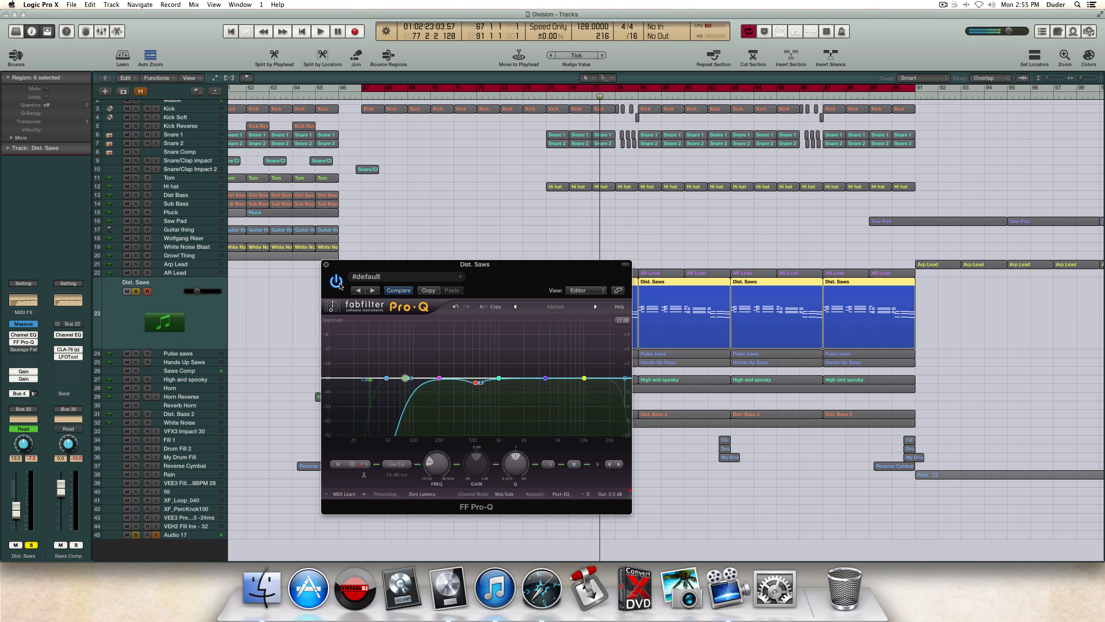
# Step: Play Dist. Saws to compare its sound with Pro-Q bypassed and active, and close the equalizer
pyautogui.press('space')
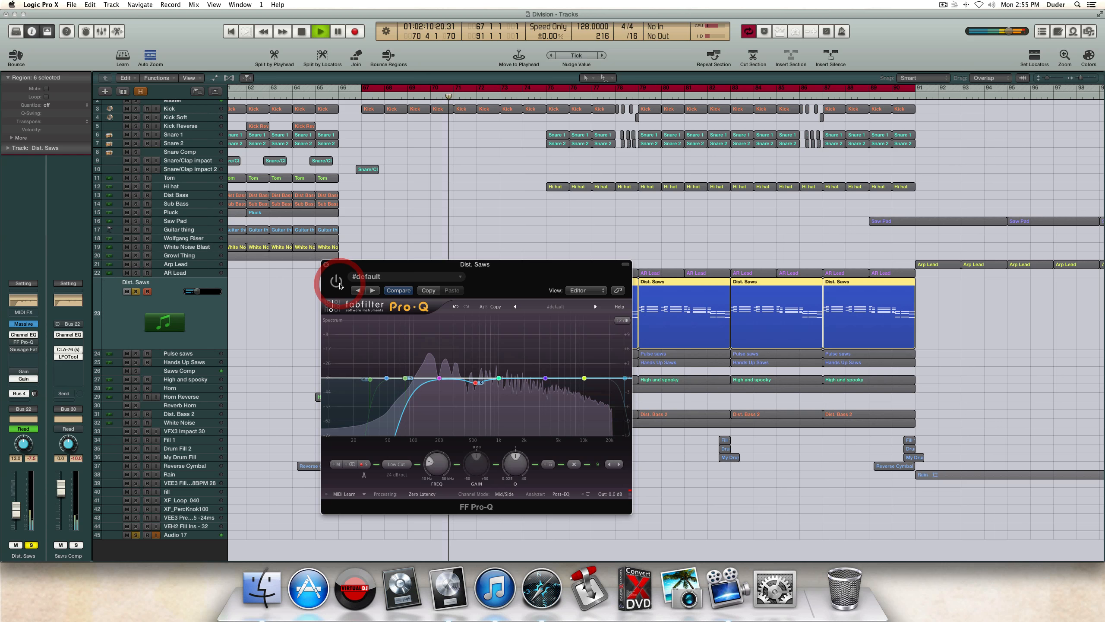
pyautogui.click(340, 285)
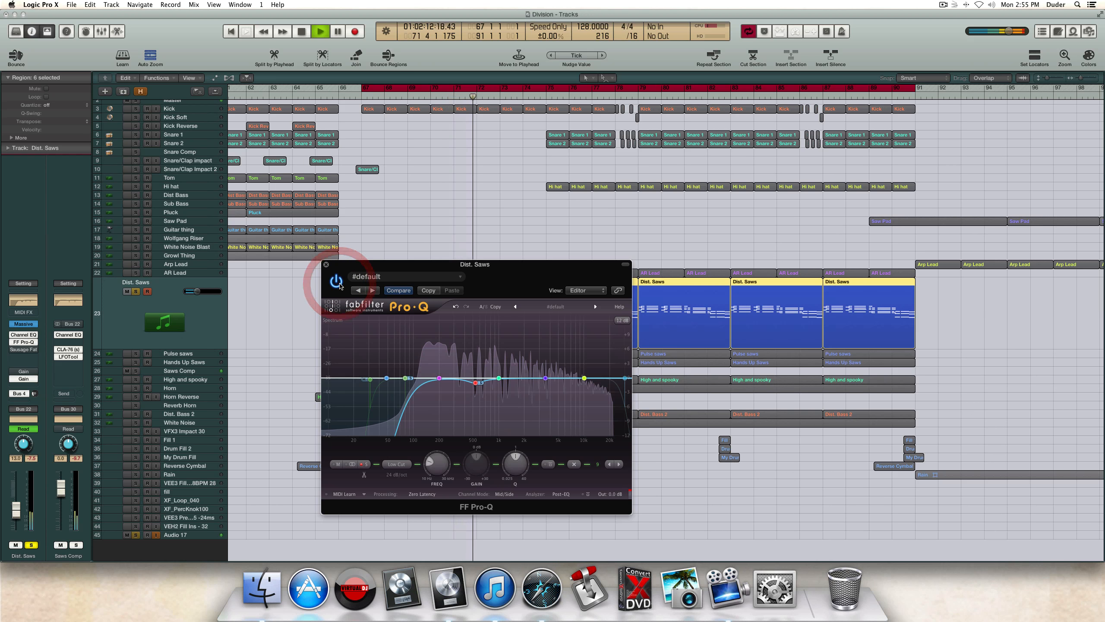
pyautogui.press('space')
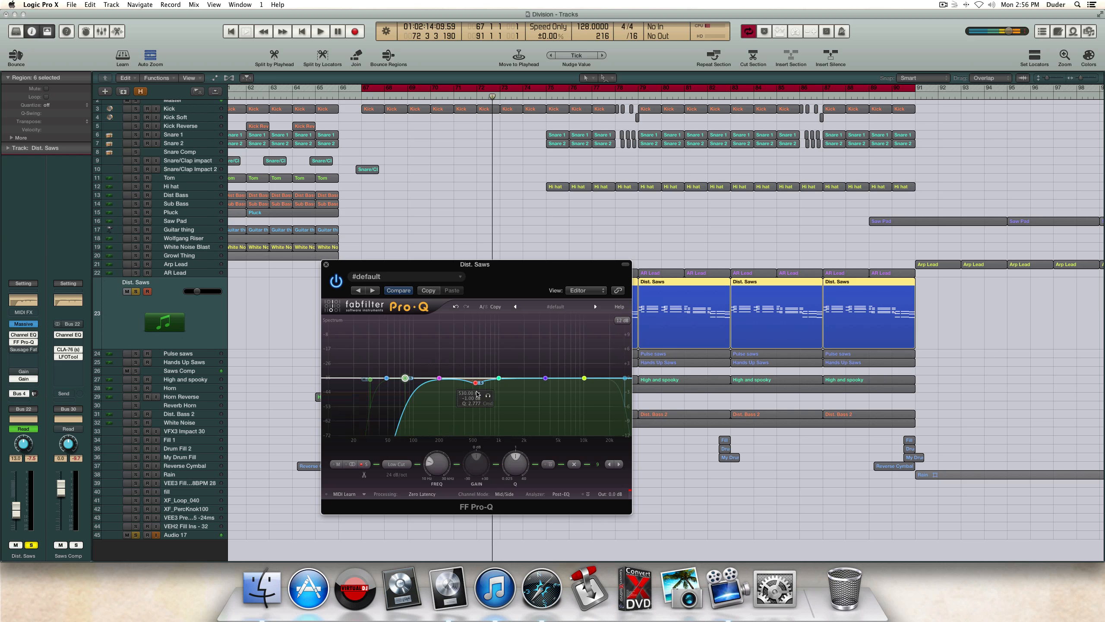
pyautogui.click(326, 265)
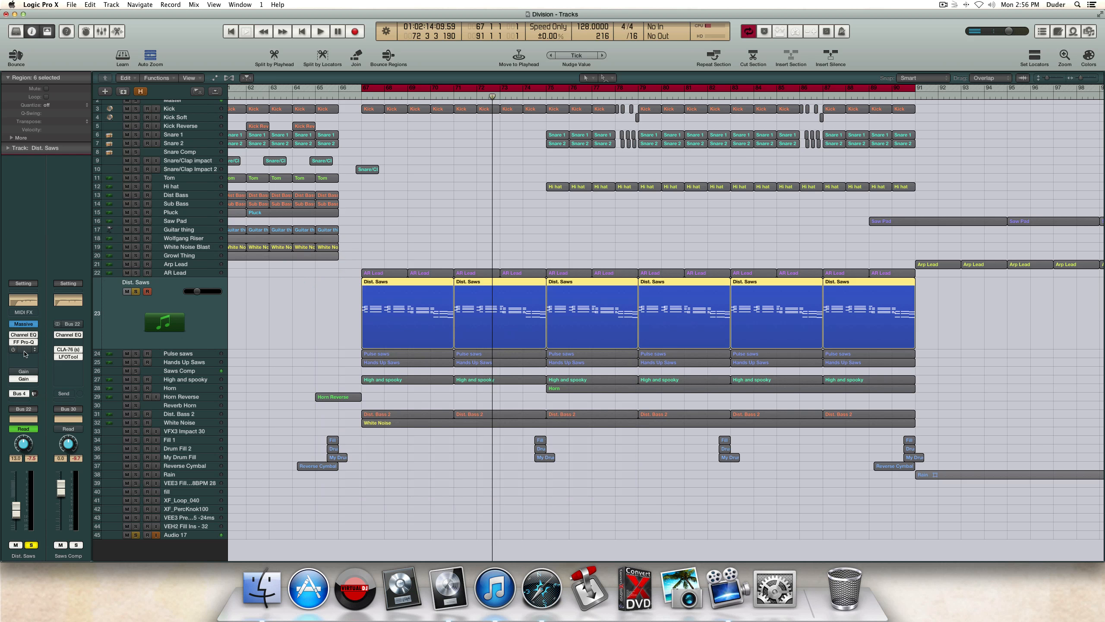
# Step: Activate Sausage Fattener on the Dist. Saws track, close it, and show the channel strip fed by the Bus 4 send
pyautogui.click(23, 349)
pyautogui.click(448, 259)
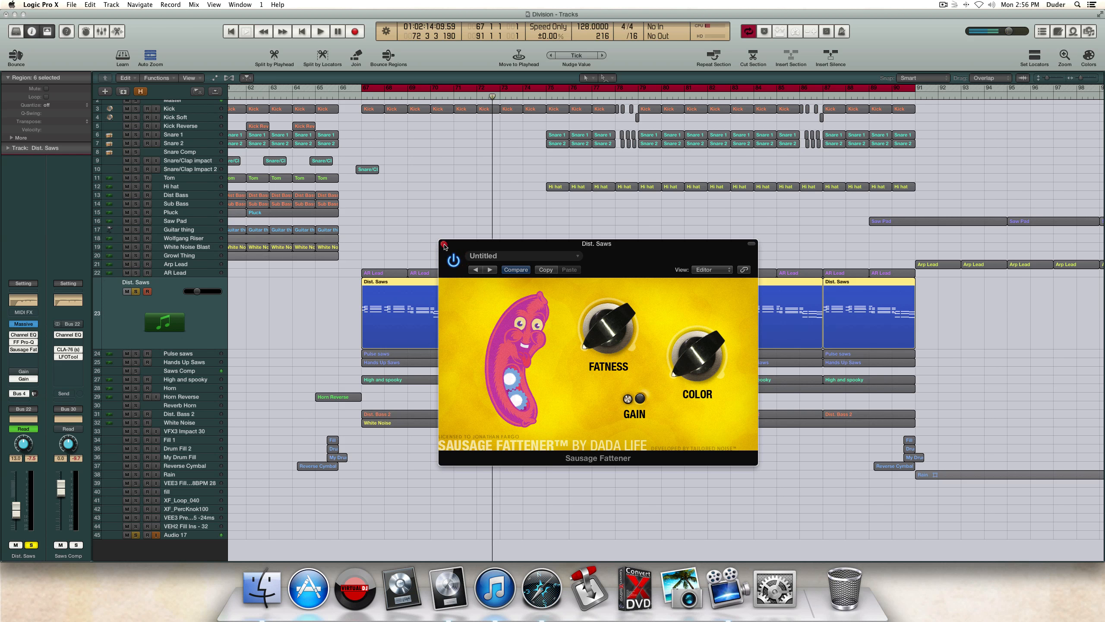
pyautogui.click(444, 245)
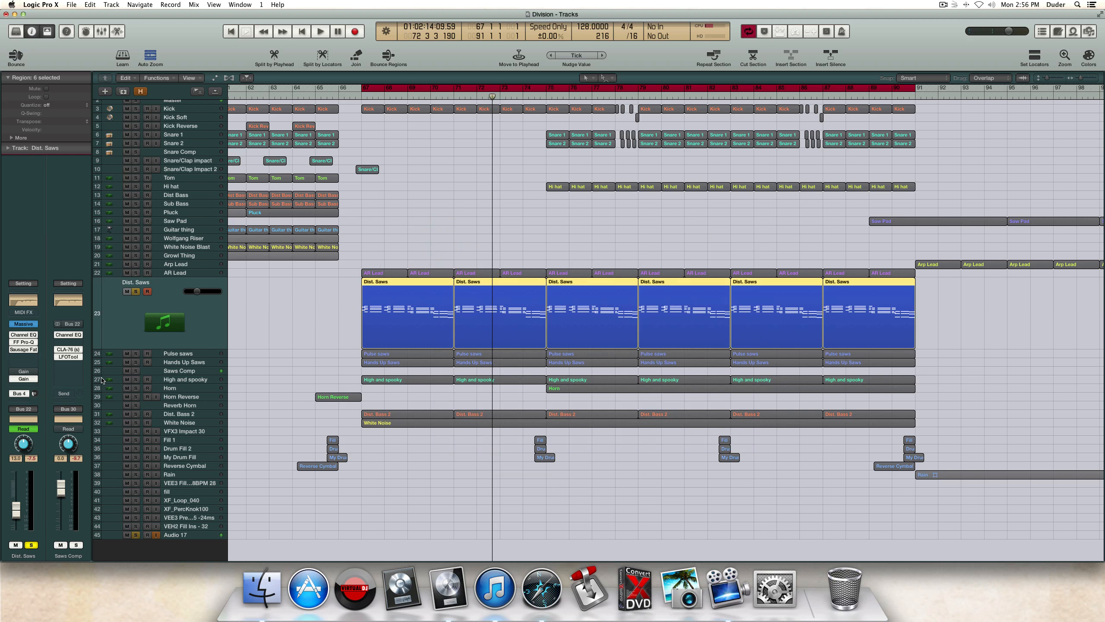
pyautogui.click(19, 393)
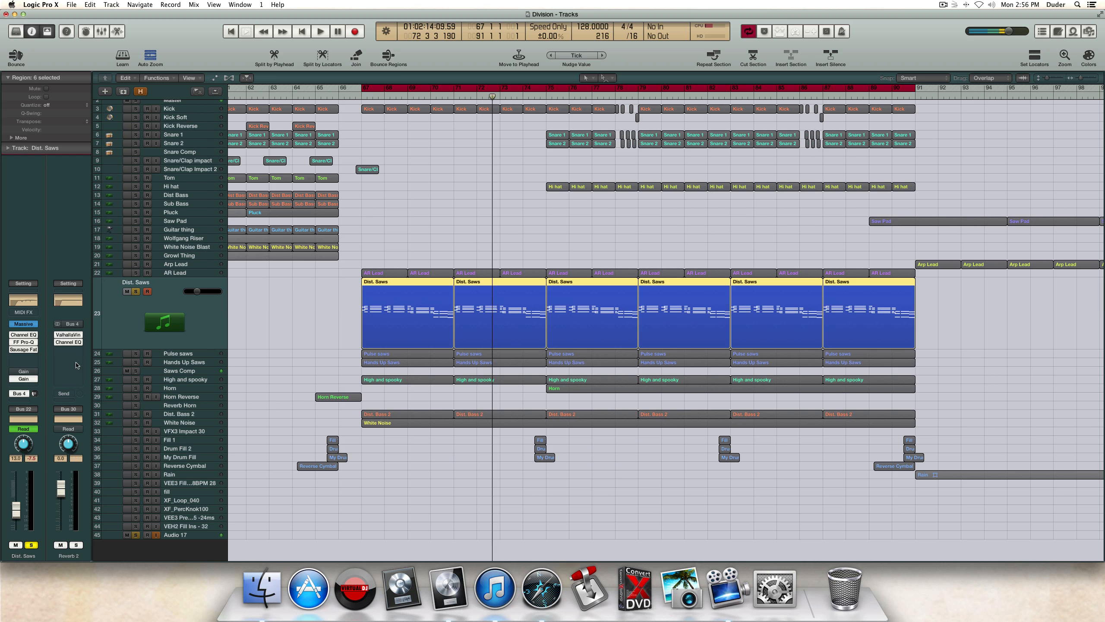
# Step: Solo the Pulse saws track in place of Dist. Saws and audition it briefly
pyautogui.click(135, 354)
pyautogui.click(136, 291)
pyautogui.click(188, 354)
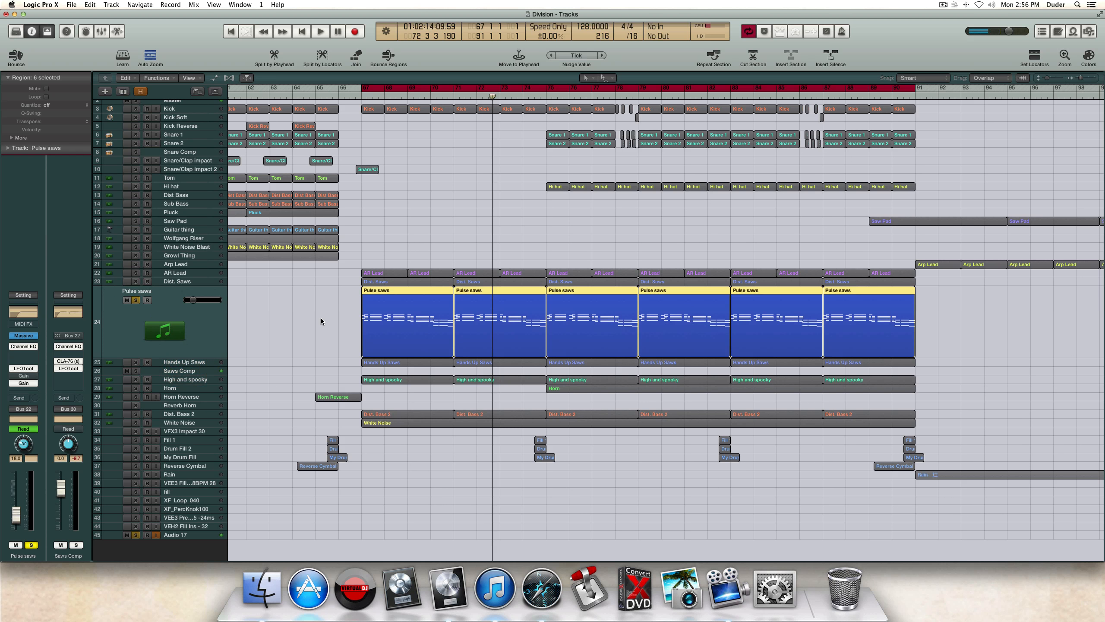
pyautogui.hotkey('shift', 'space')
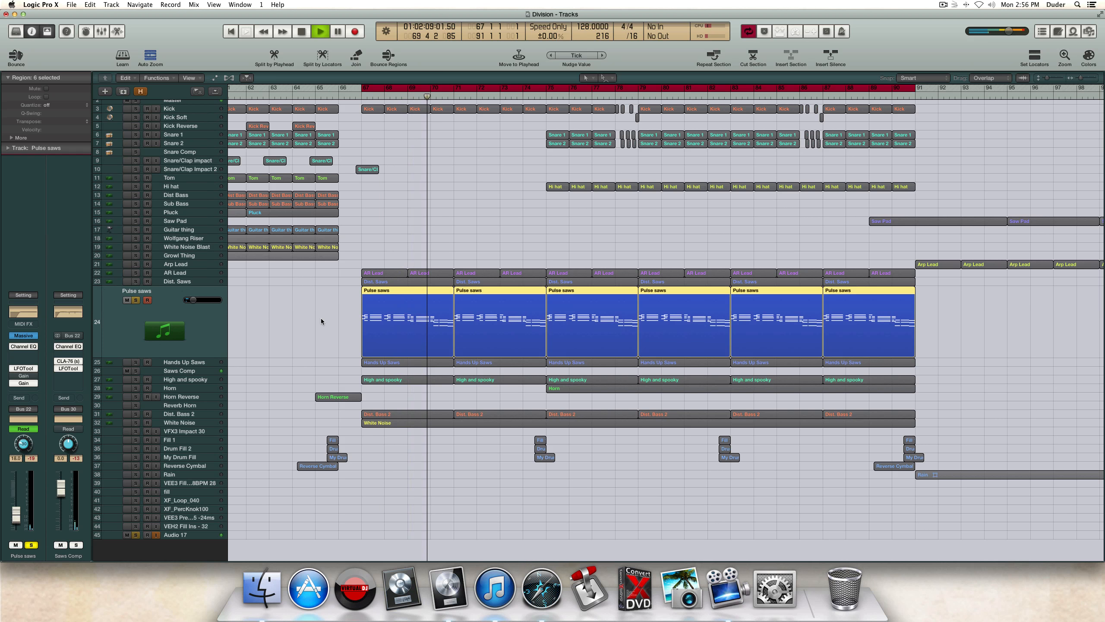
pyautogui.press('space')
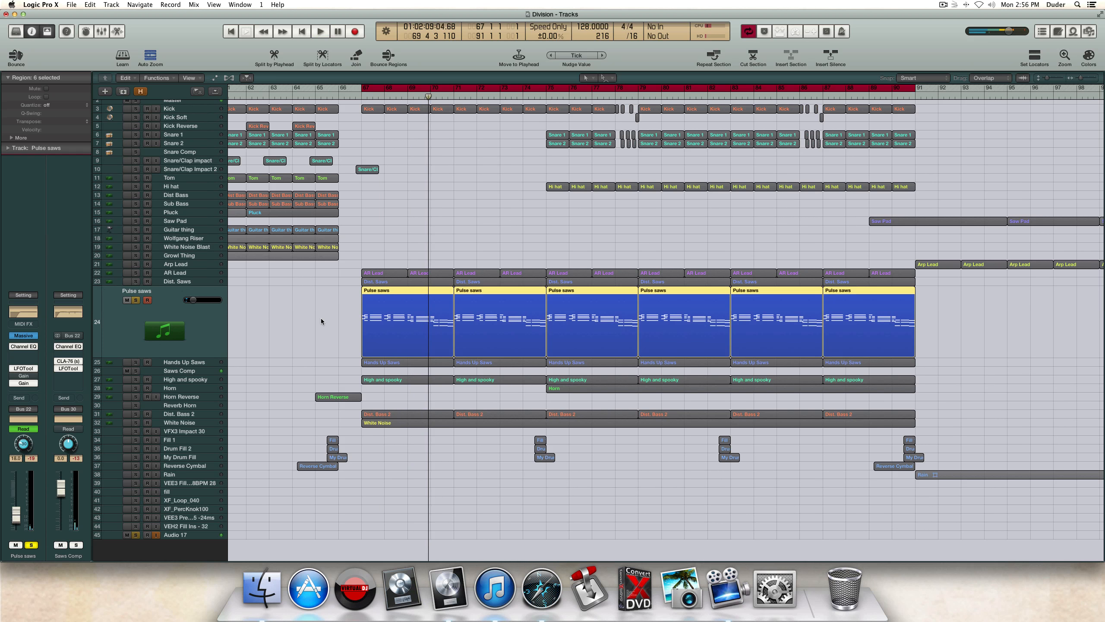
pyautogui.click(187, 363)
pyautogui.click(186, 291)
pyautogui.click(202, 322)
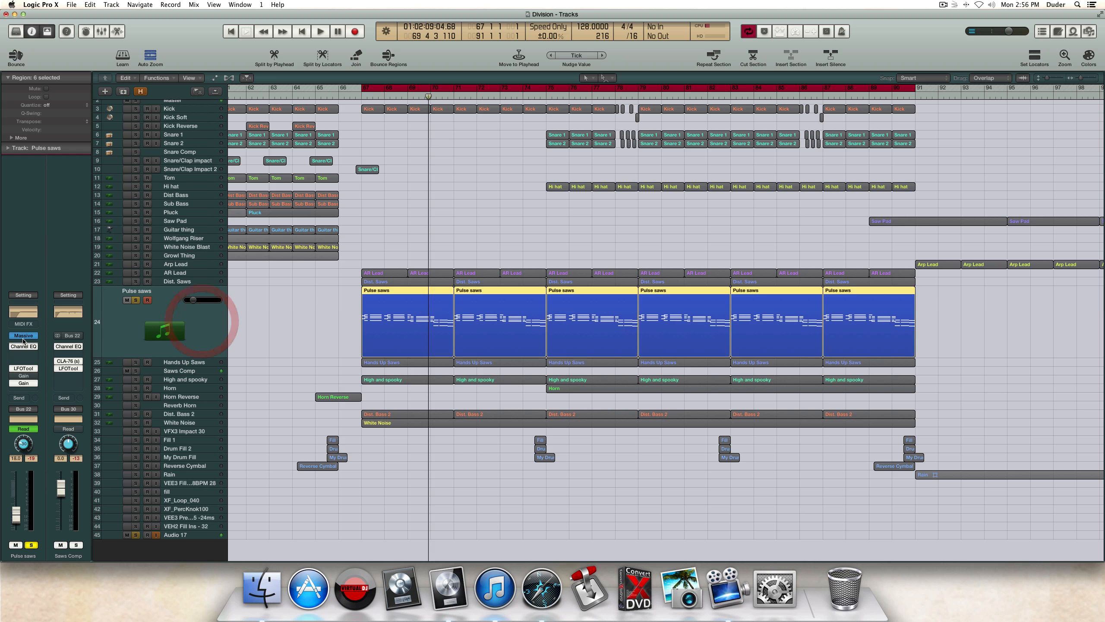
pyautogui.click(201, 365)
pyautogui.click(198, 290)
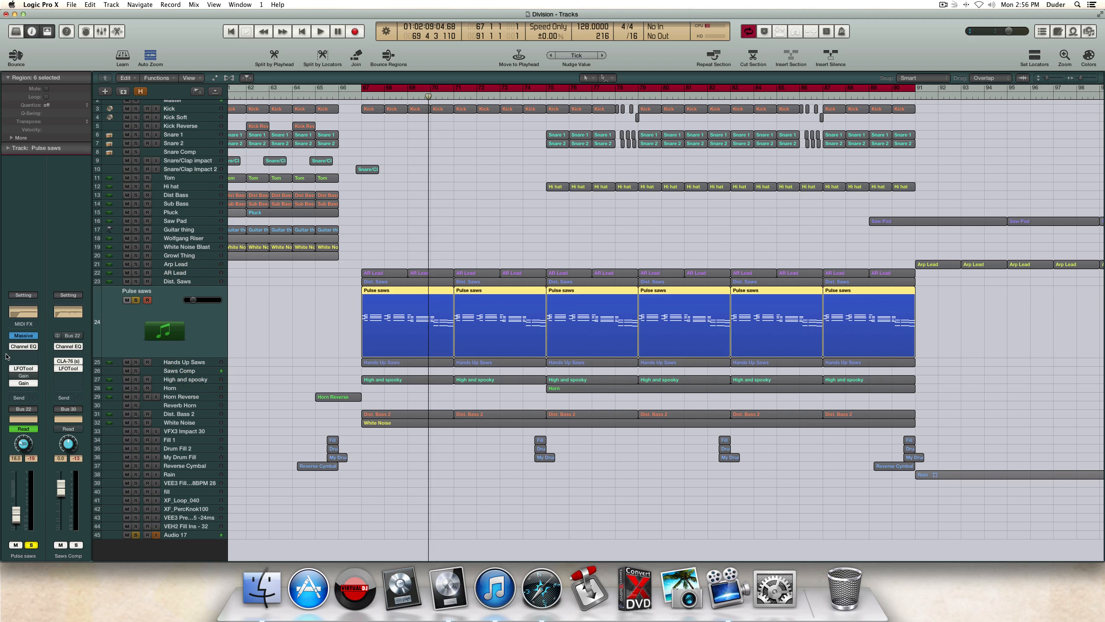
# Step: Open Massive on the Pulse saws track and examine its envelope, oscillator, voicing and FX1 settings during playback, keeping Small Reverb
pyautogui.click(23, 335)
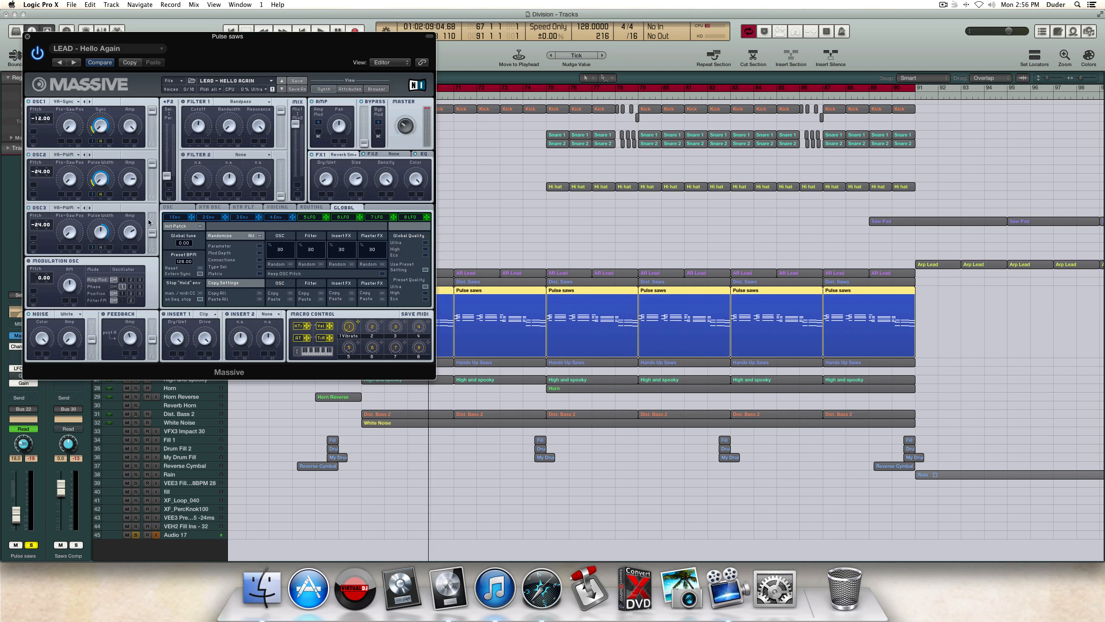
pyautogui.moveTo(261, 36); pyautogui.dragTo(368, 133)
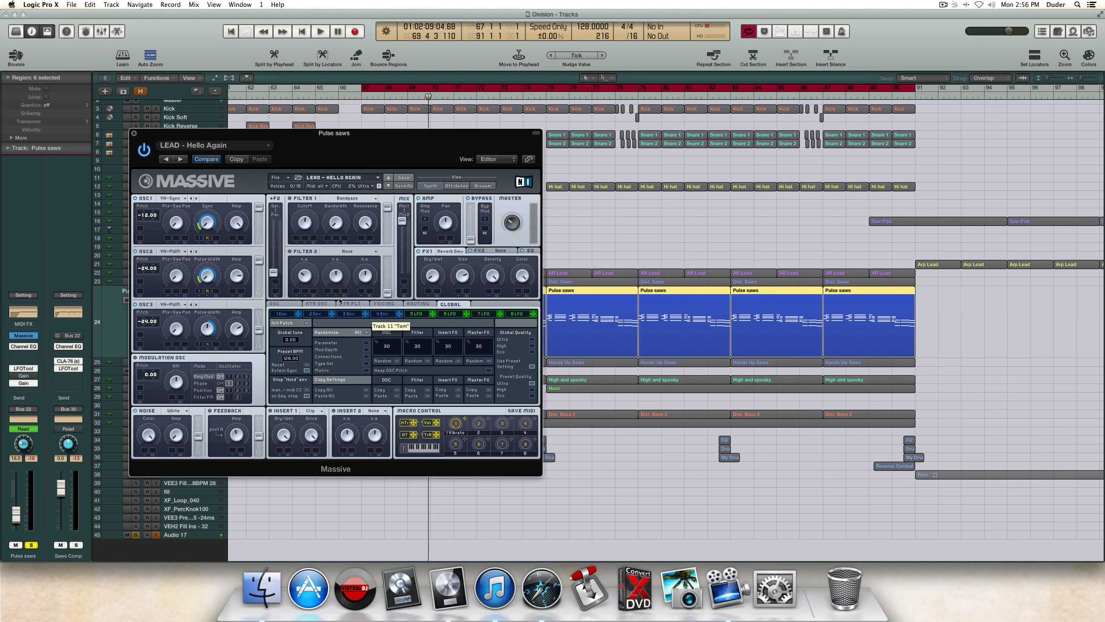
pyautogui.press('space')
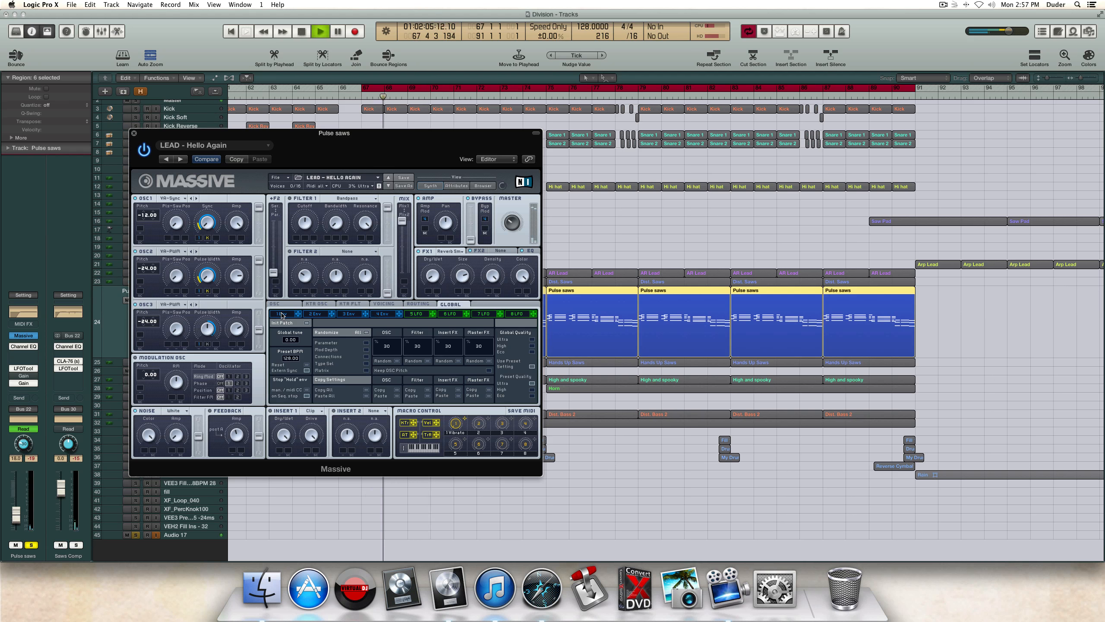
pyautogui.click(281, 314)
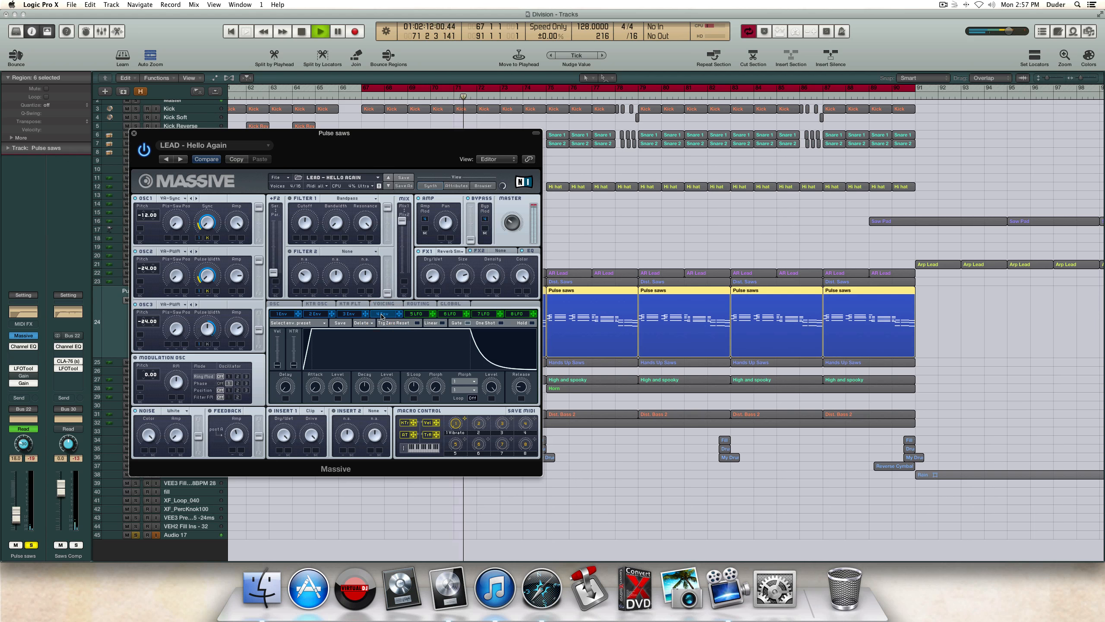
pyautogui.click(285, 304)
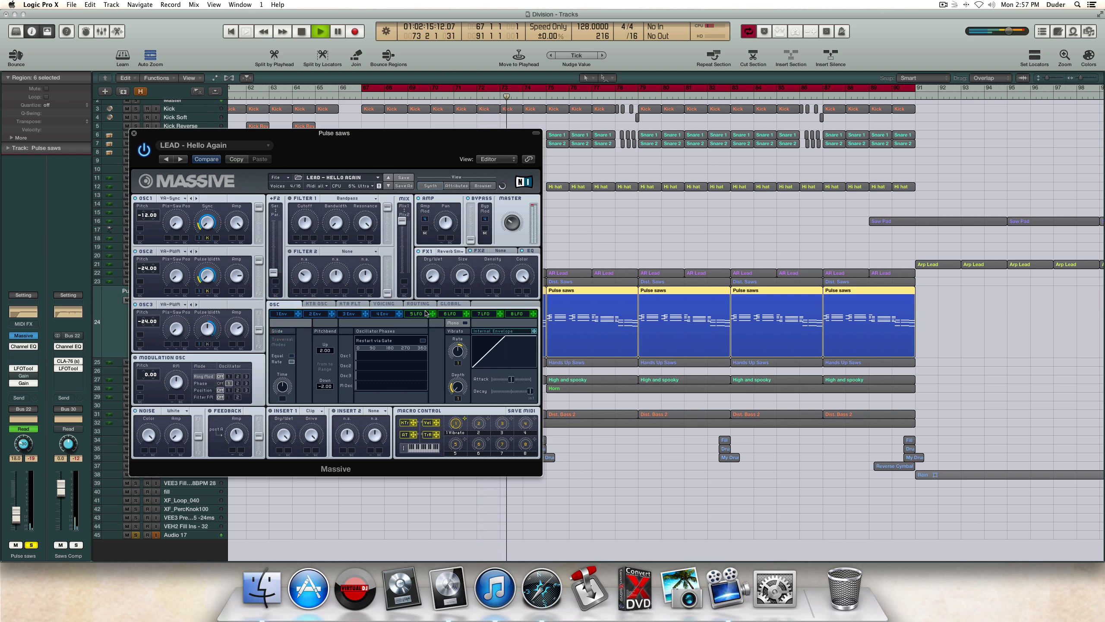
pyautogui.click(386, 304)
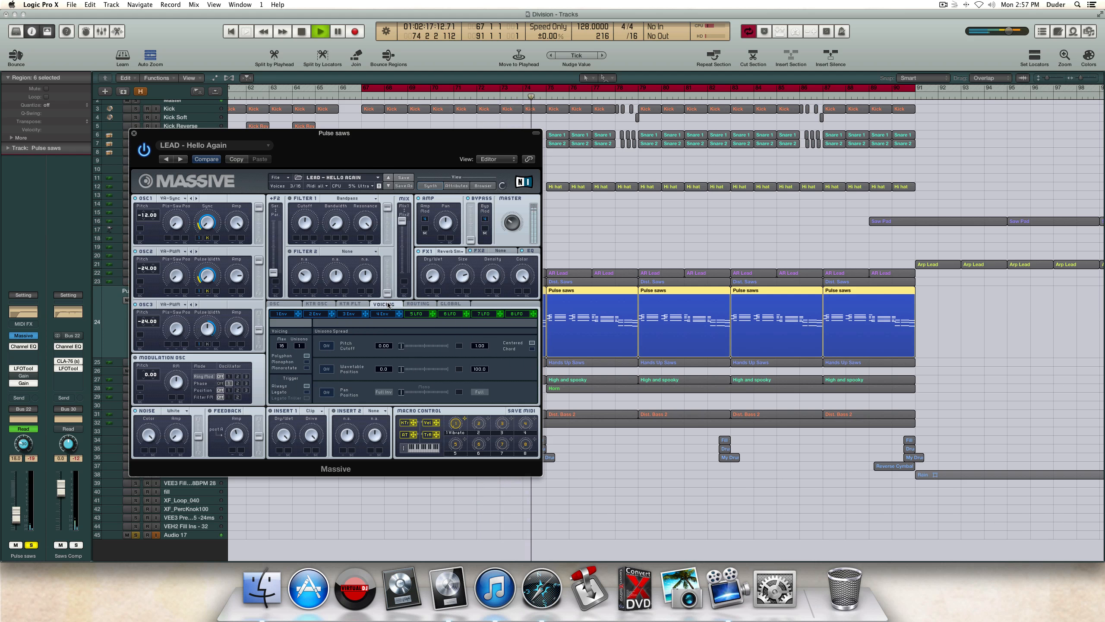
pyautogui.click(445, 252)
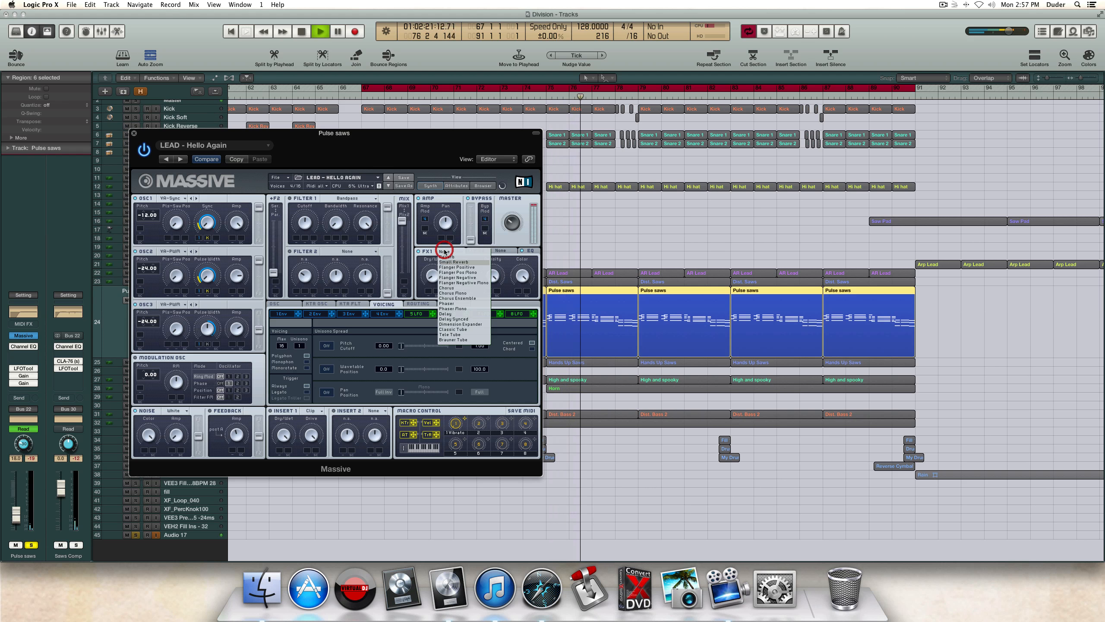
pyautogui.click(453, 262)
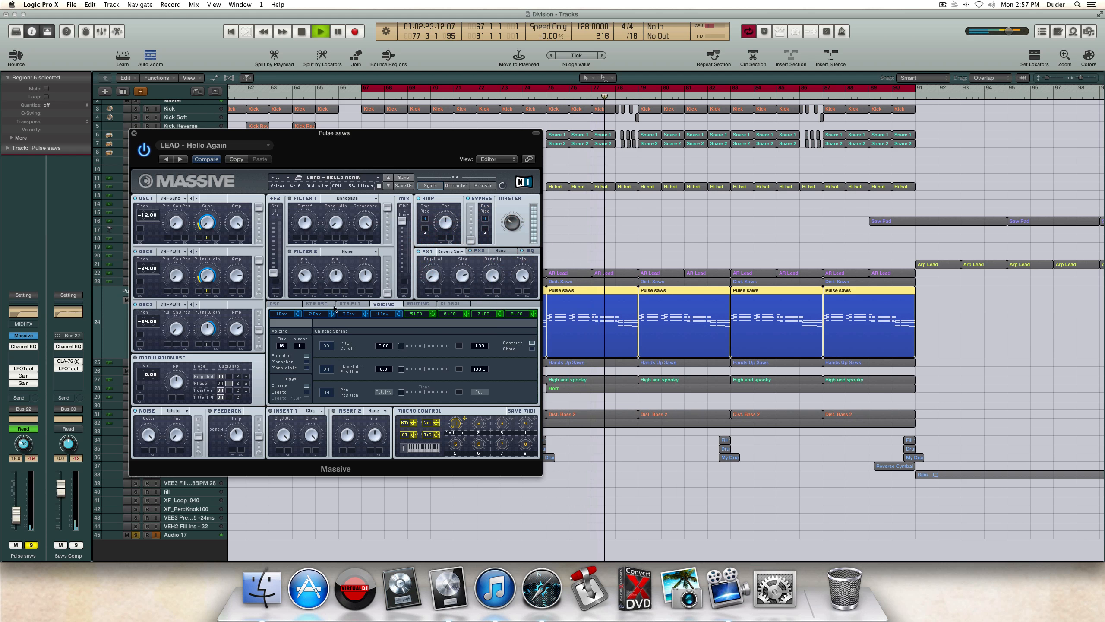
pyautogui.press('space')
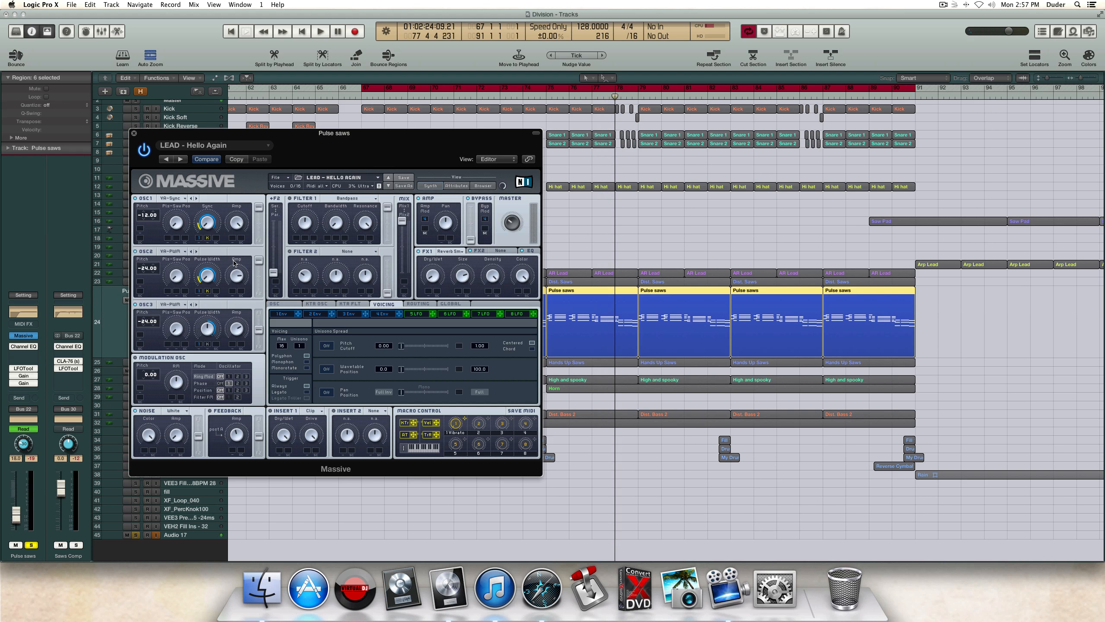
pyautogui.click(134, 134)
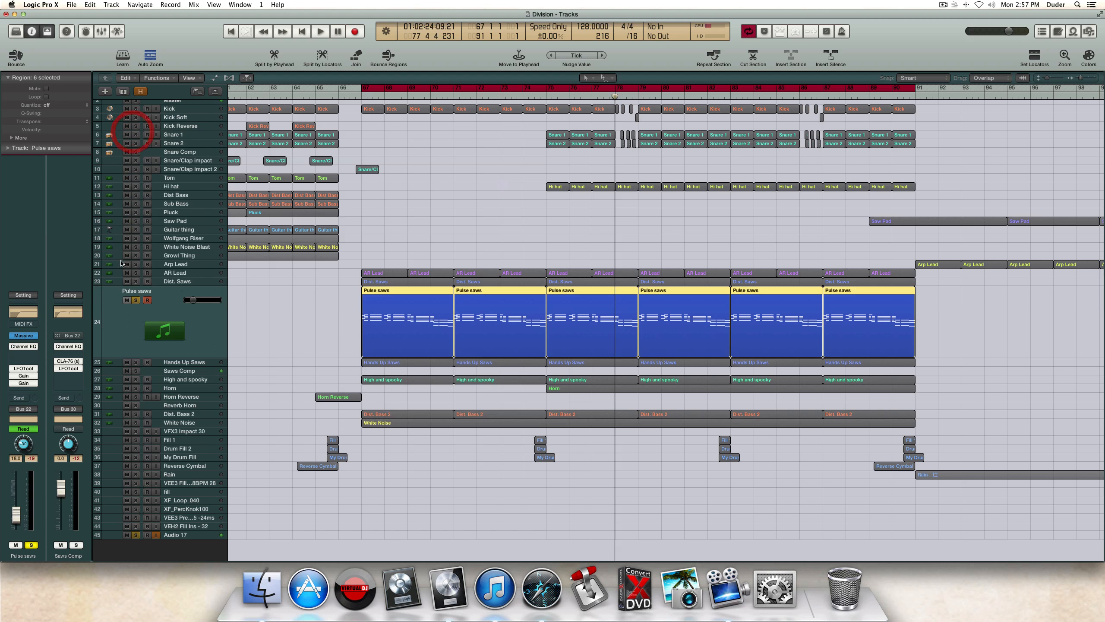
# Step: Inspect the low-cut curve in the Pulse saws track's Channel EQ and close it
pyautogui.click(23, 346)
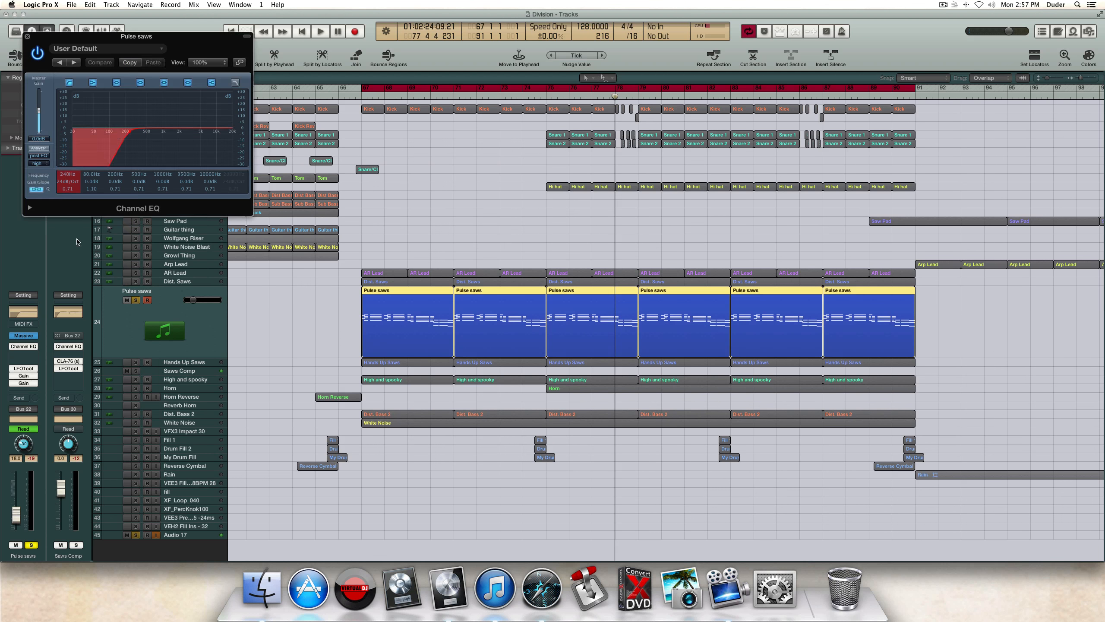
pyautogui.click(28, 37)
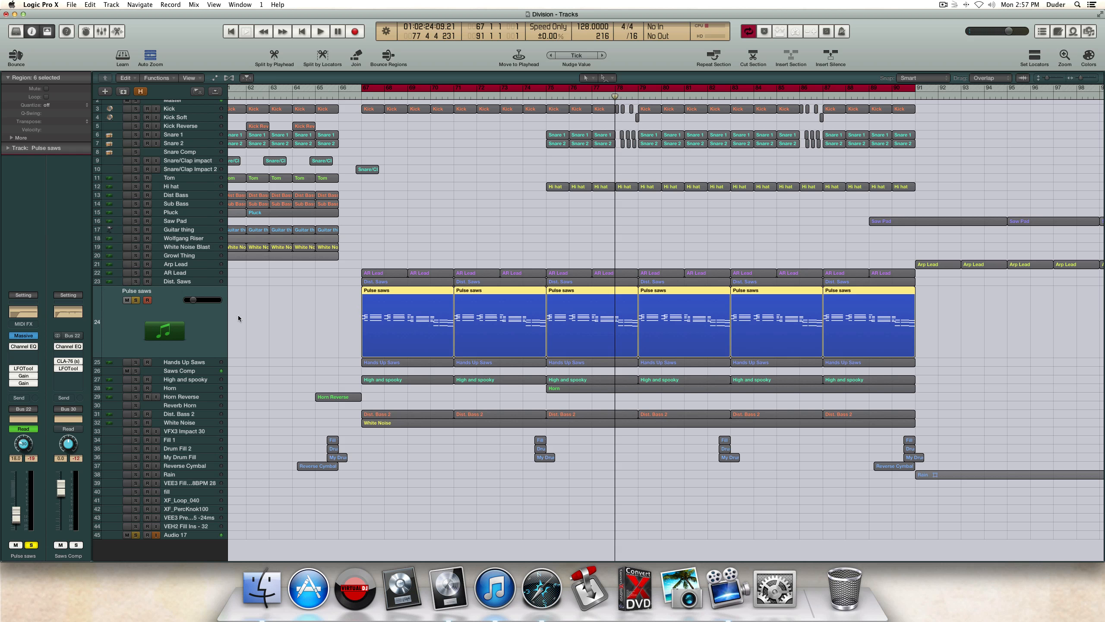
# Step: Solo the Dist. Saws track in place of Pulse saws and audition it briefly
pyautogui.click(174, 282)
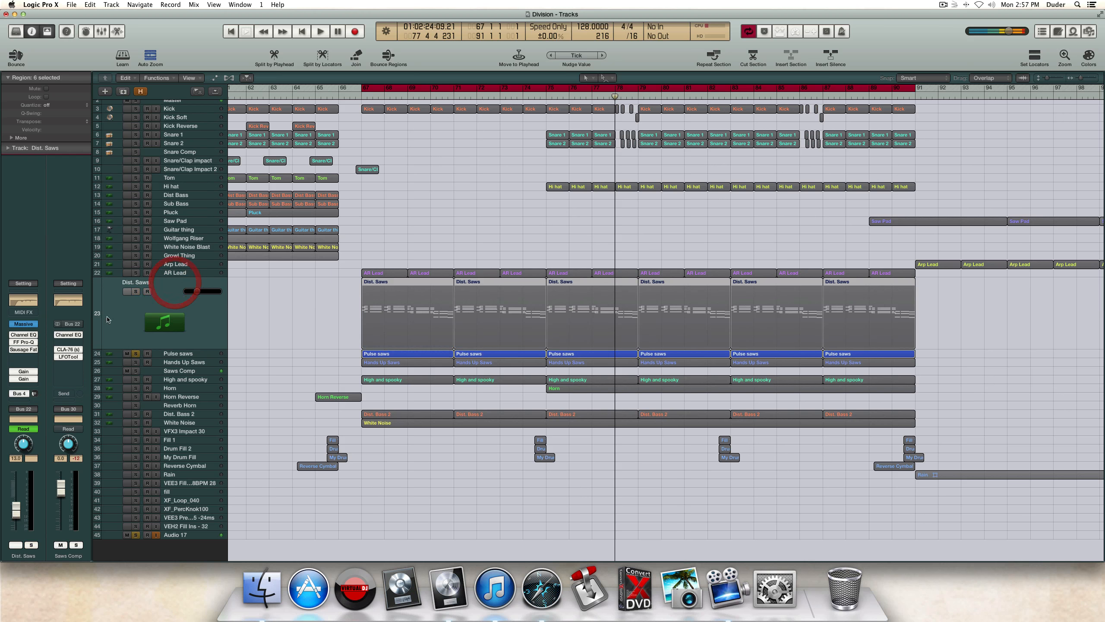
pyautogui.click(136, 292)
pyautogui.click(136, 353)
pyautogui.press('space')
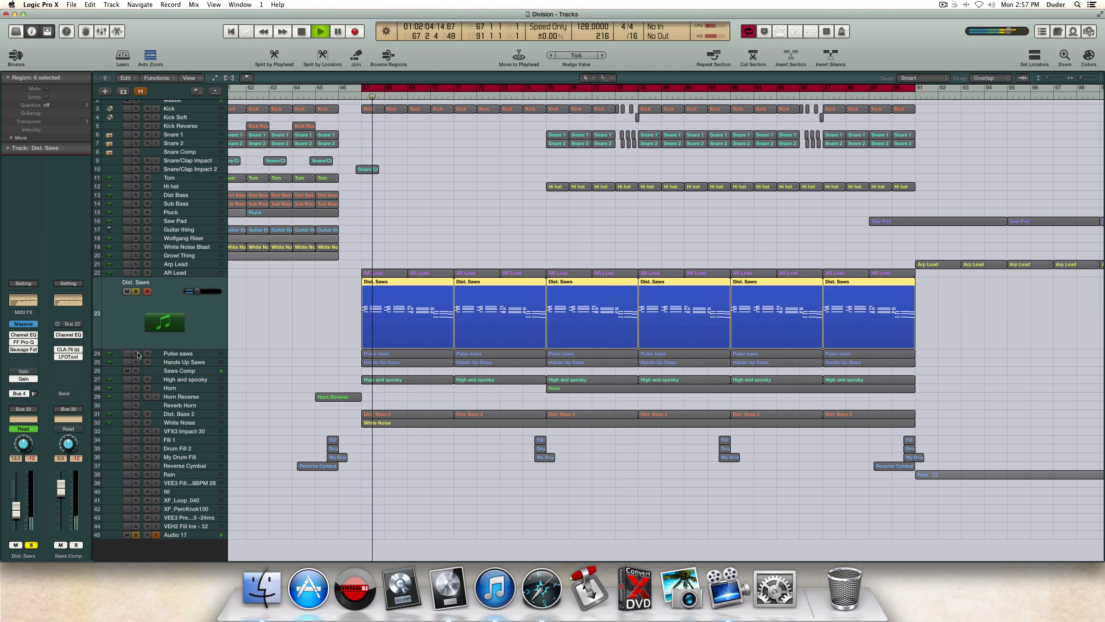
pyautogui.press('space')
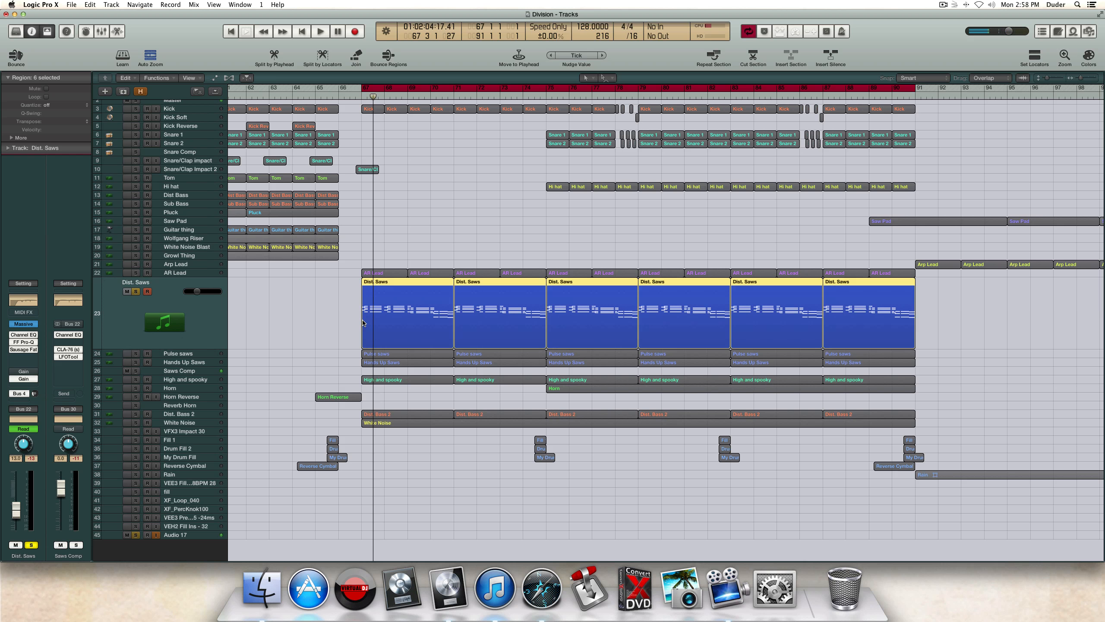
# Step: View the regions of the Pulse saws and Hands Up Saws tracks, and return to Dist. Saws with no regions selected
pyautogui.click(348, 316)
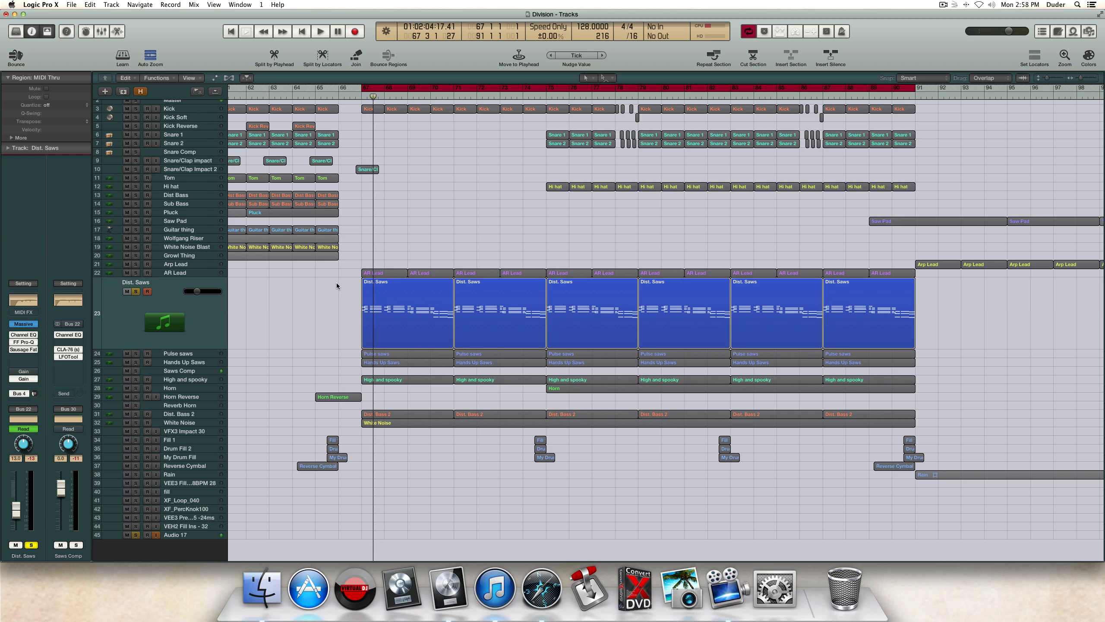
pyautogui.moveTo(331, 357); pyautogui.dragTo(376, 363)
pyautogui.click(203, 354)
pyautogui.click(203, 364)
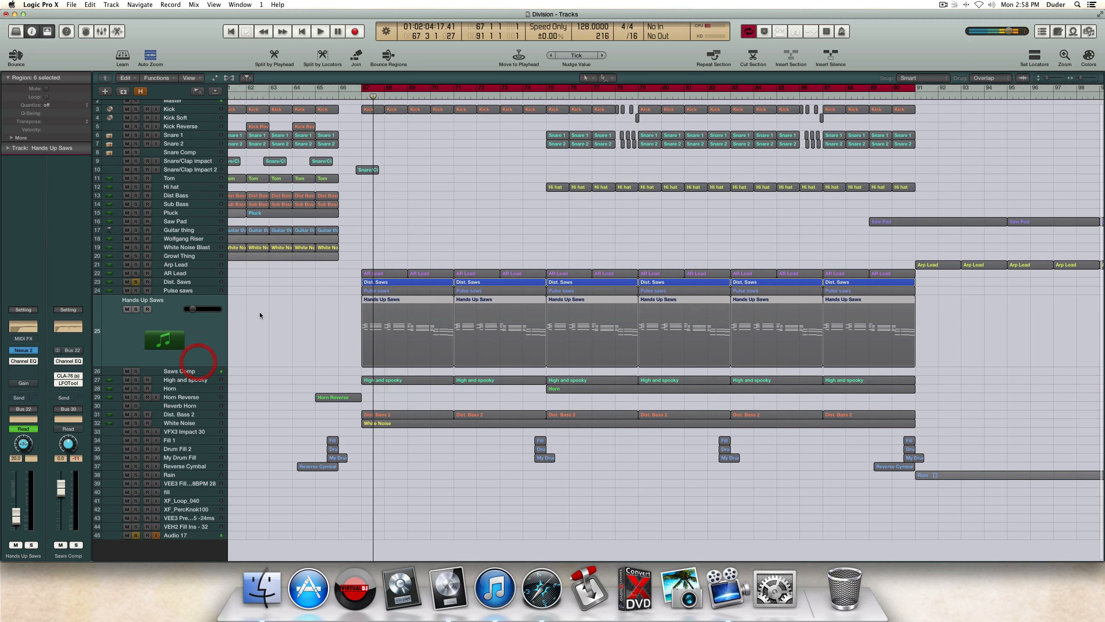
pyautogui.click(282, 300)
pyautogui.click(190, 284)
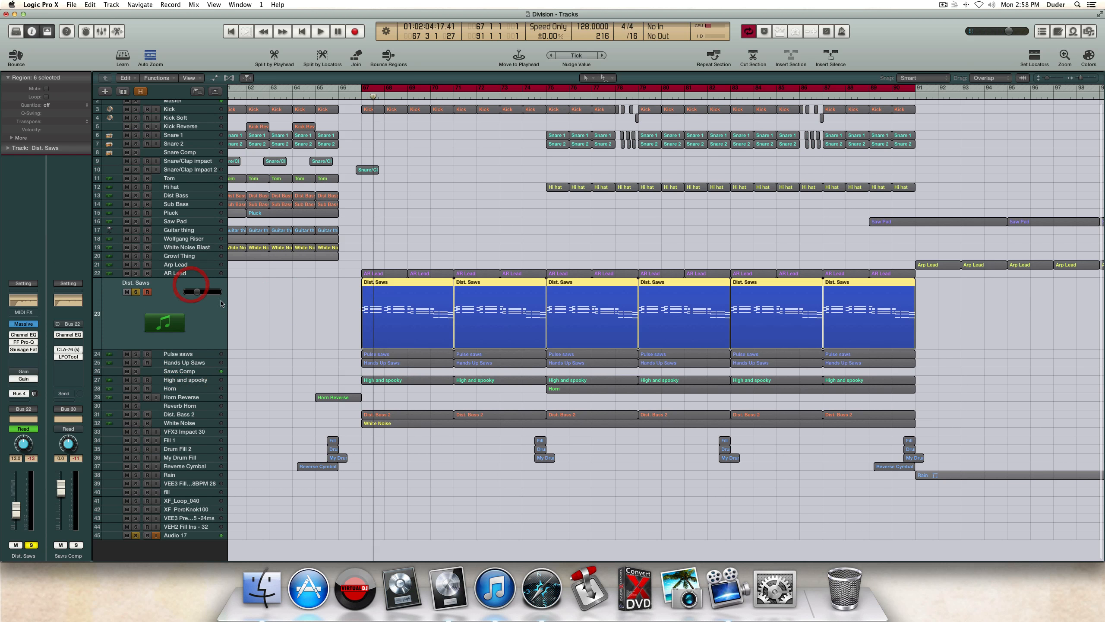
pyautogui.click(296, 326)
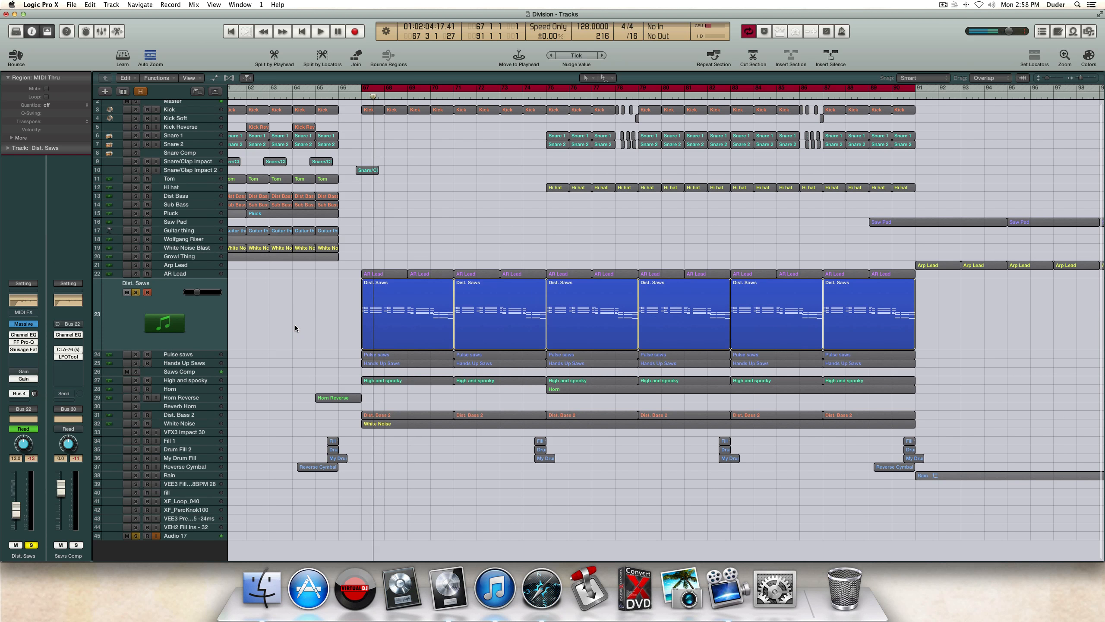
# Step: Compare the regions and channel strips of the Dist. Saws and Pulse saws tracks by selecting each in turn
pyautogui.moveTo(305, 325); pyautogui.dragTo(846, 289)
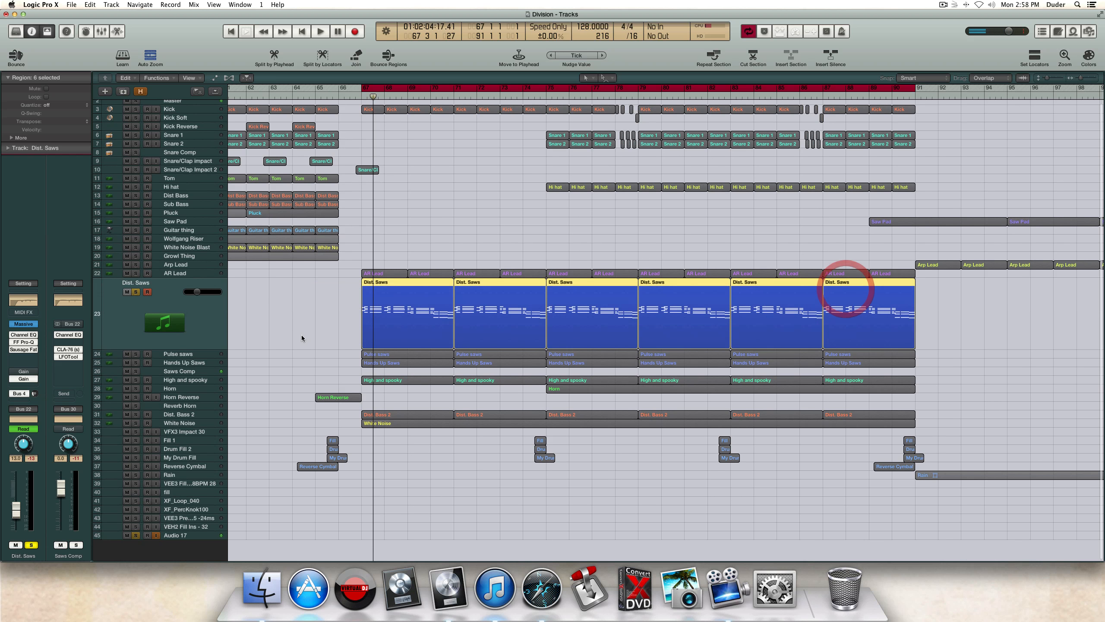
pyautogui.click(300, 335)
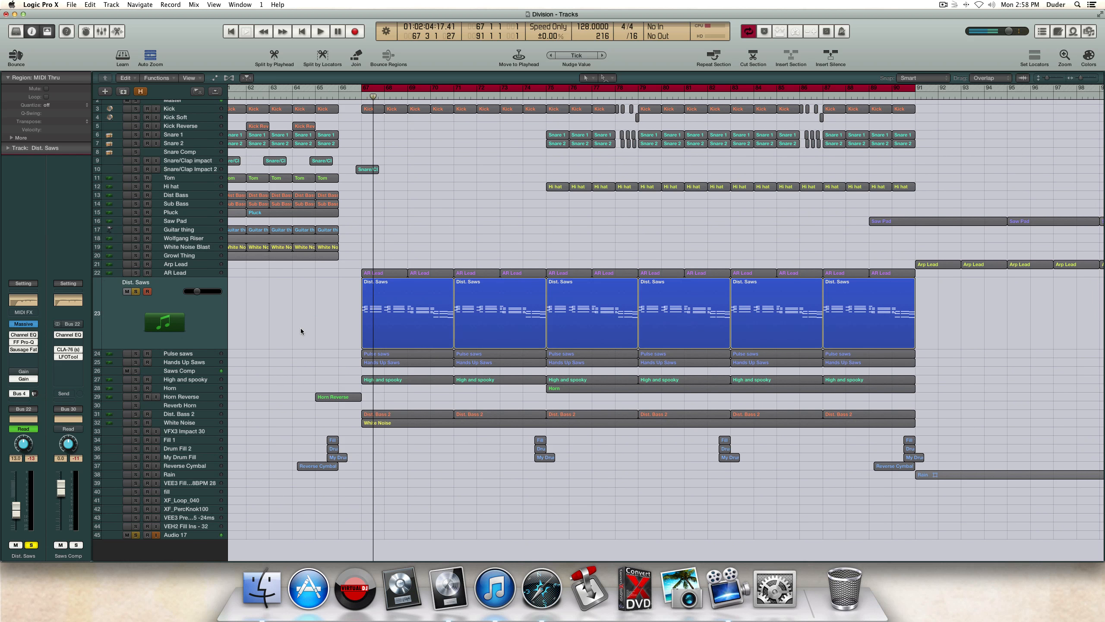
pyautogui.click(186, 353)
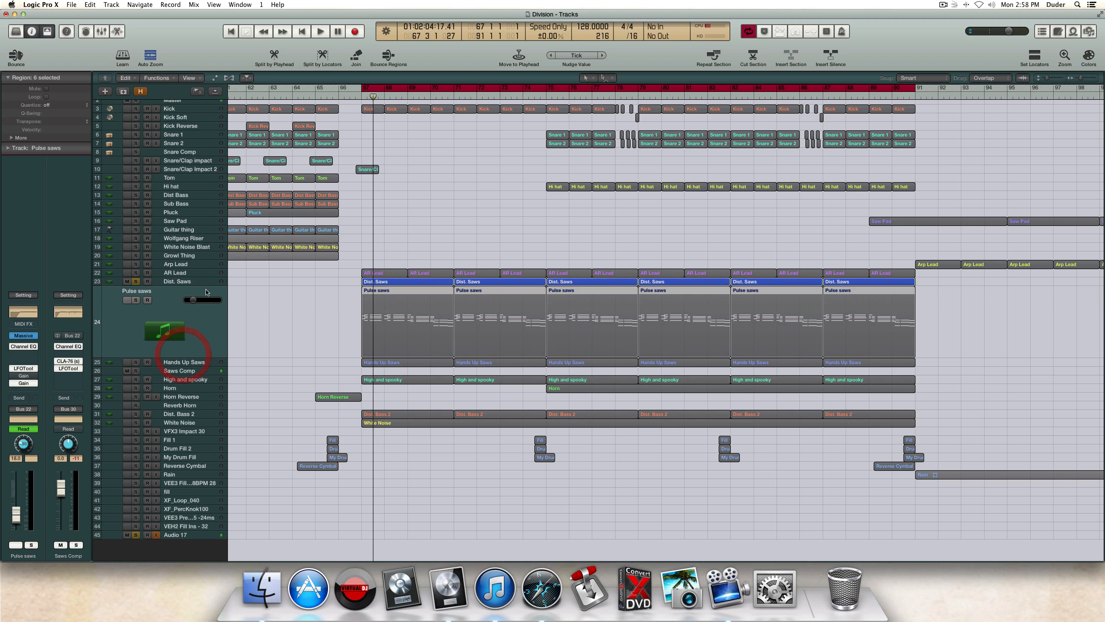
pyautogui.click(272, 304)
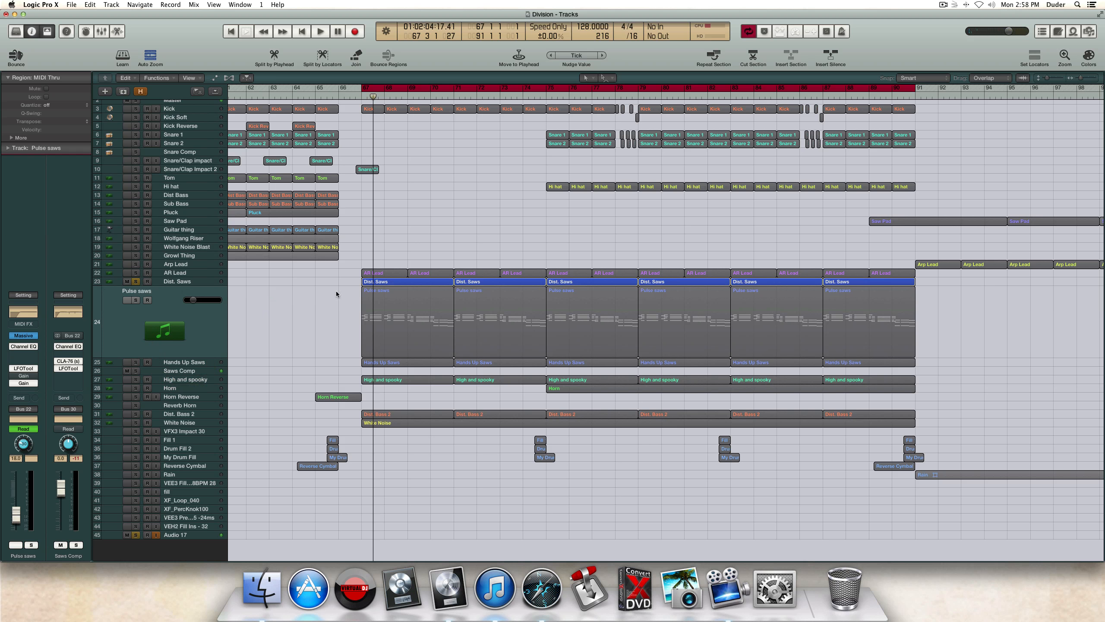
pyautogui.click(376, 282)
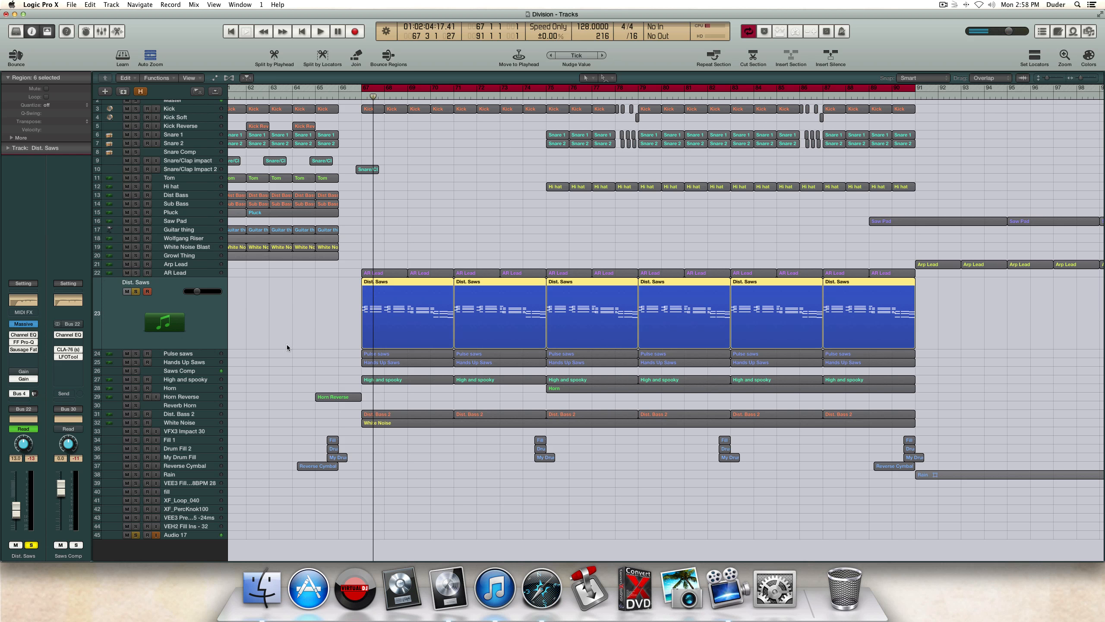
pyautogui.press('Down')
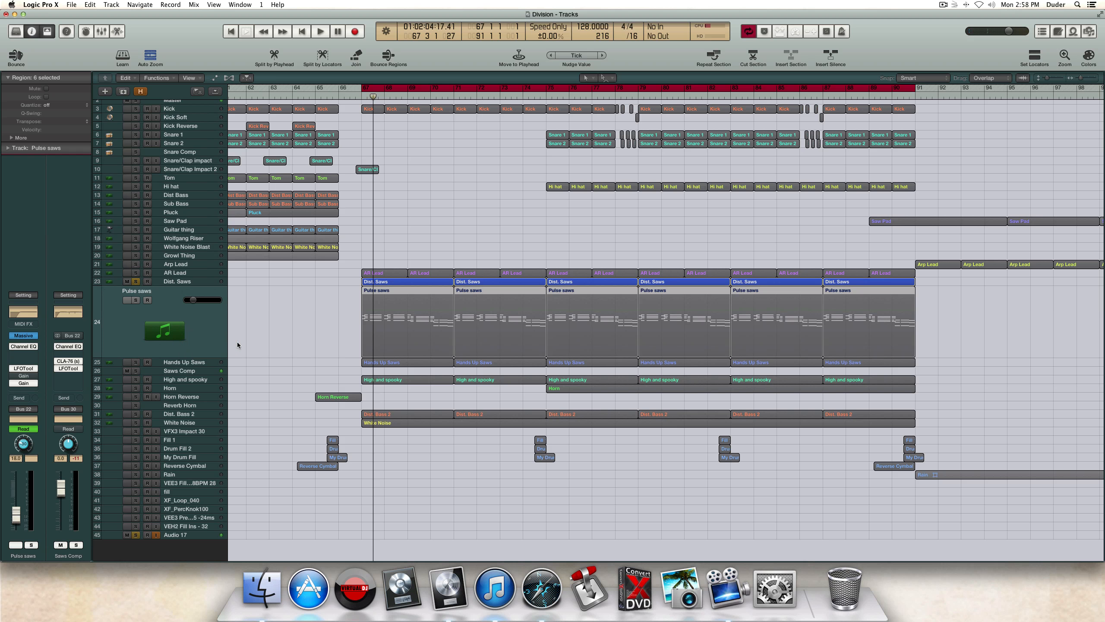
# Step: Solo the Pulse saws and Dist. Saws tracks together and start playback
pyautogui.click(207, 341)
pyautogui.click(136, 300)
pyautogui.click(135, 281)
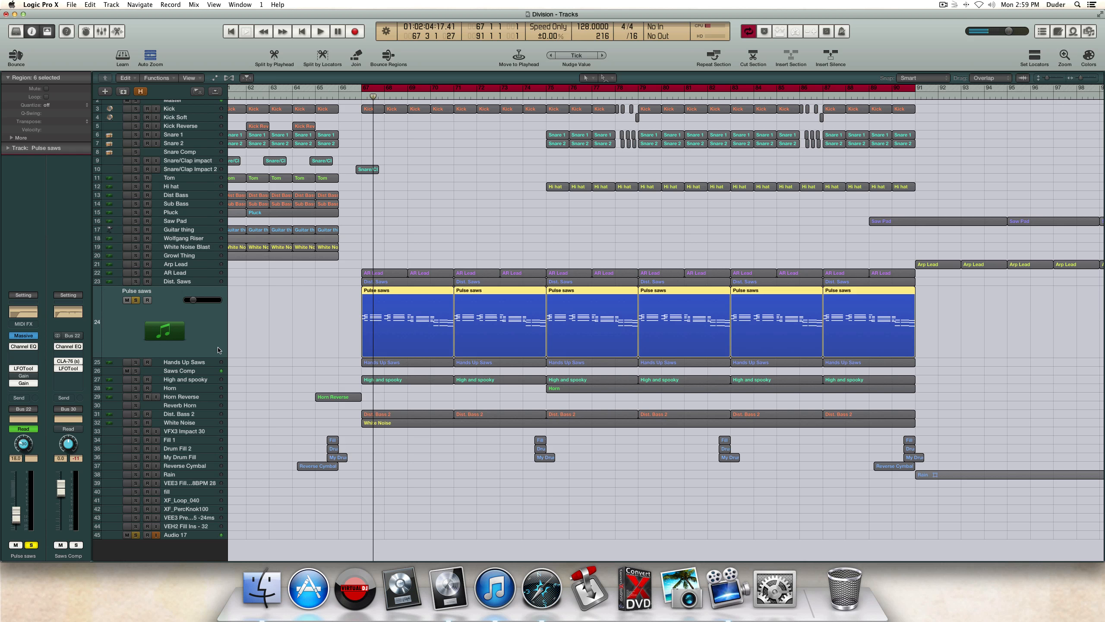
pyautogui.hscroll(-1, 310, 335)
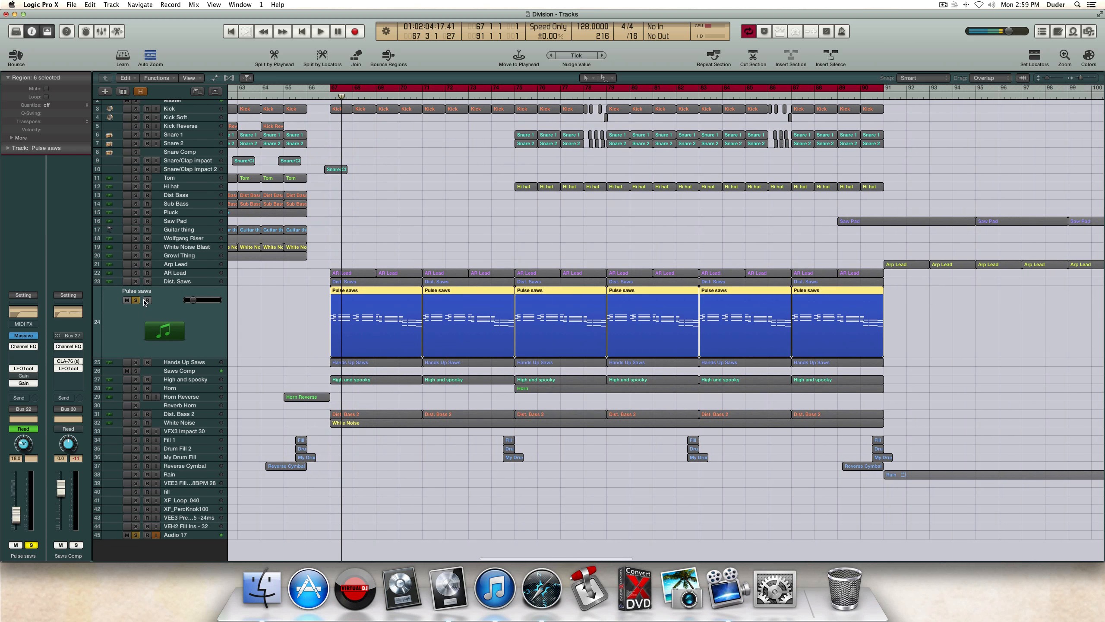
pyautogui.hscroll(1, 134, 284)
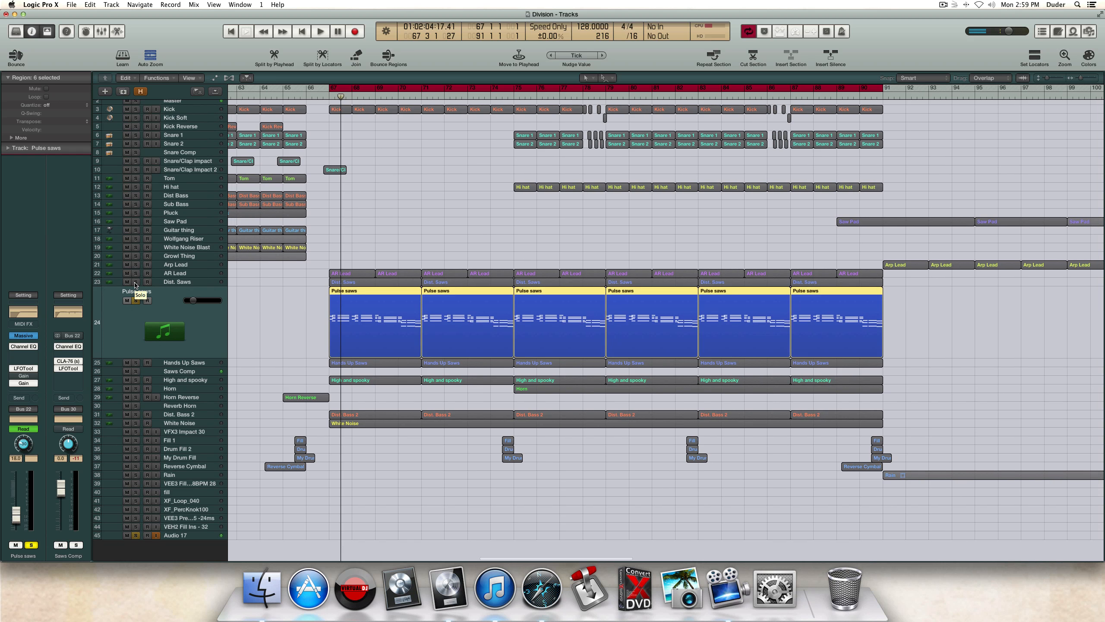
pyautogui.click(135, 283)
pyautogui.scroll(1, 134, 289)
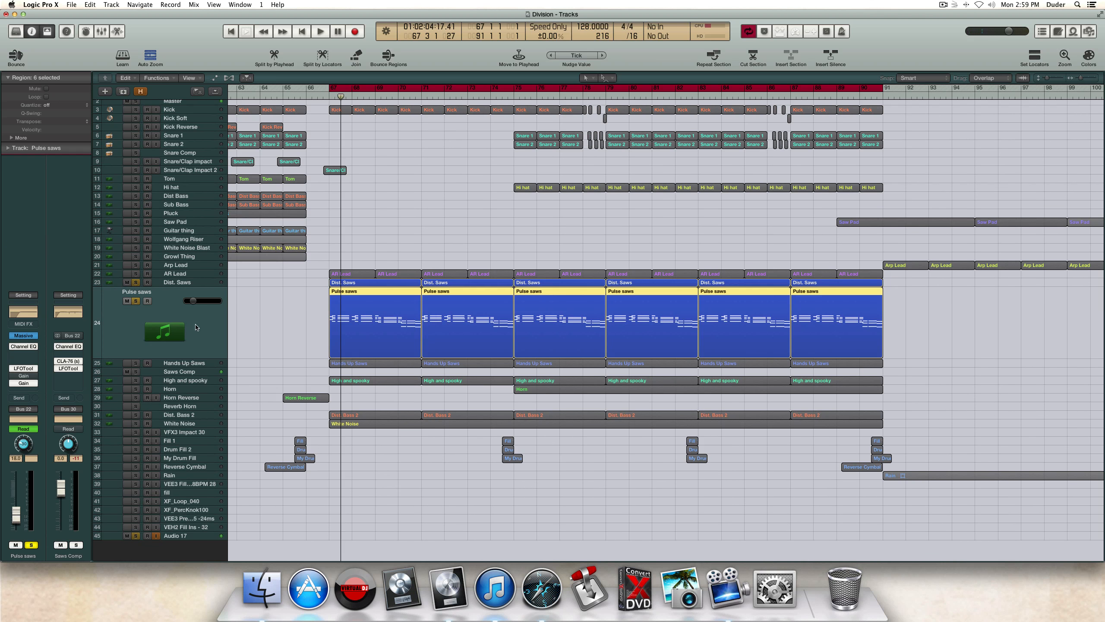
pyautogui.scroll(-1, 195, 327)
pyautogui.press('space')
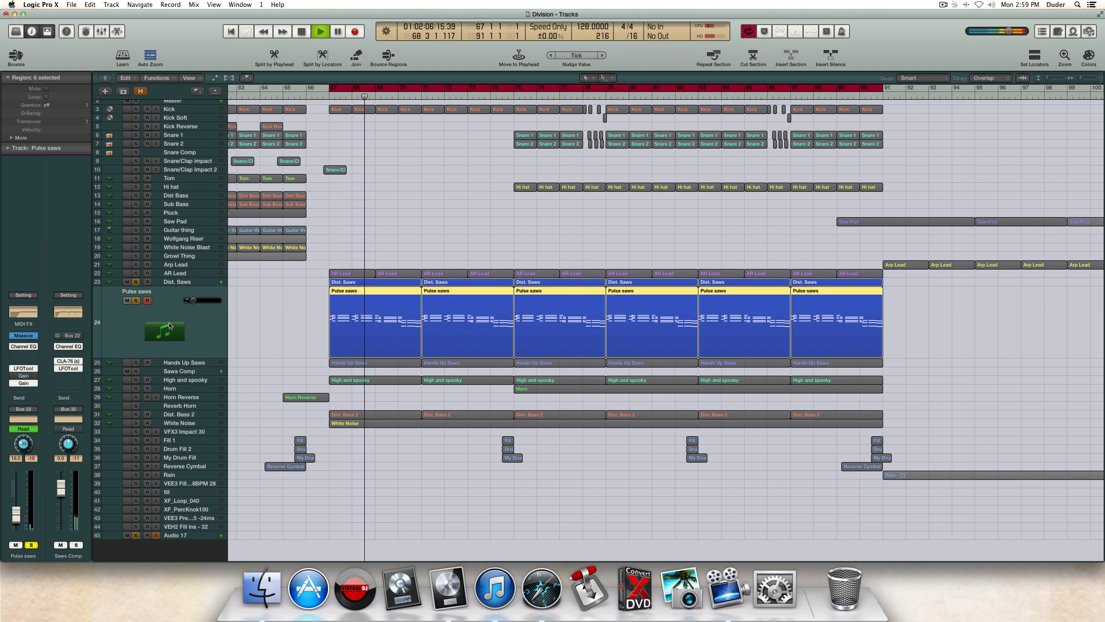
# Step: Switch the Pulse saws solo off and on twice during playback to compare Dist. Saws alone with both layers
pyautogui.click(135, 300)
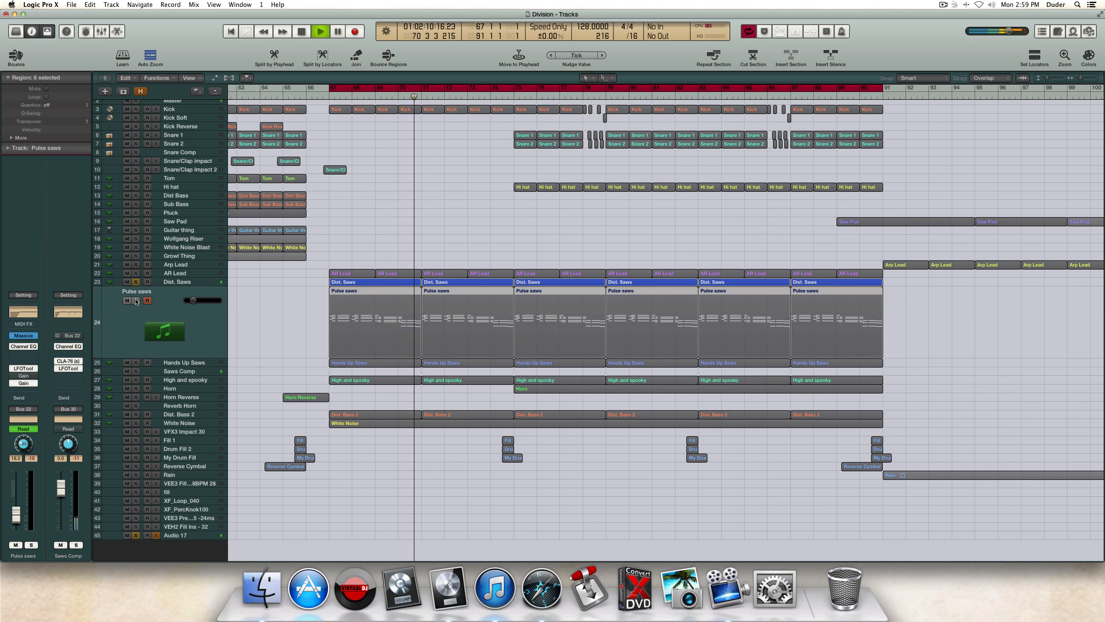
pyautogui.click(136, 301)
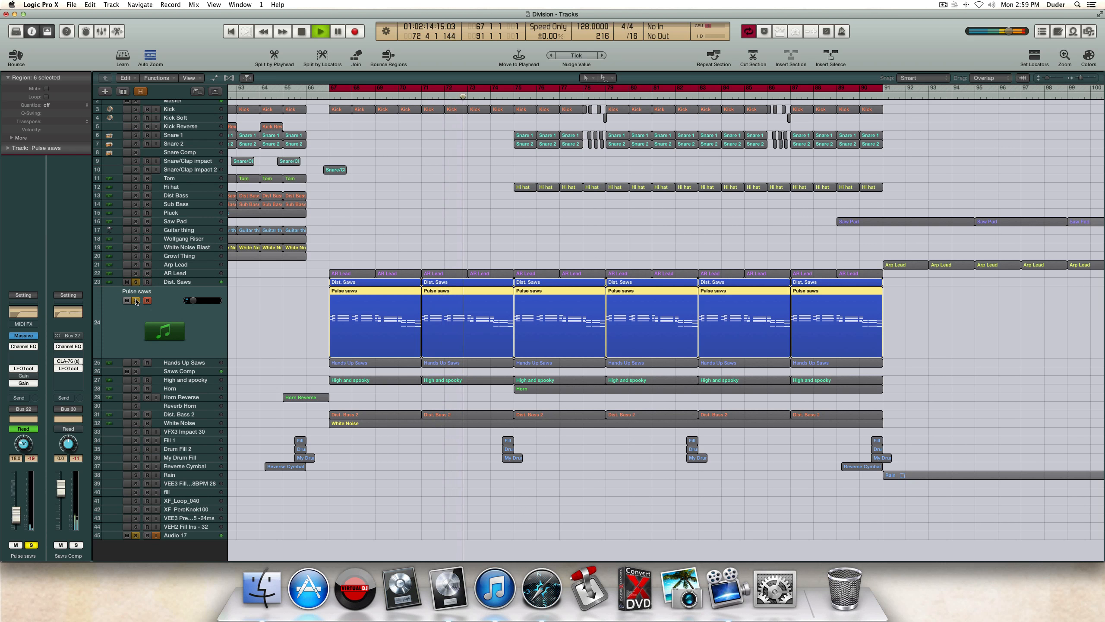
pyautogui.click(135, 301)
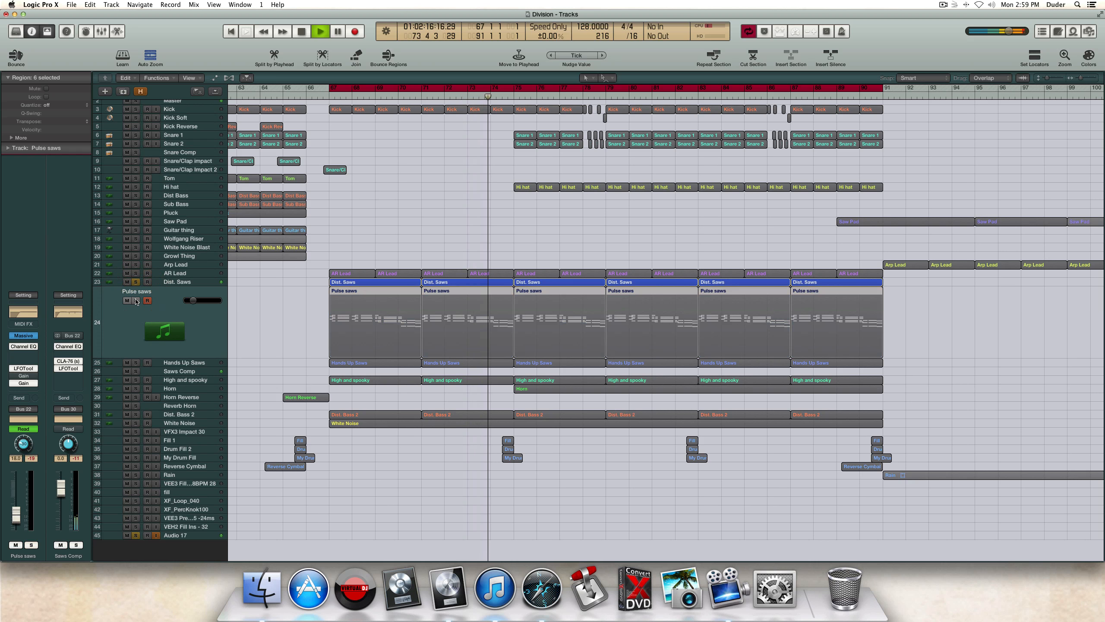
pyautogui.click(135, 301)
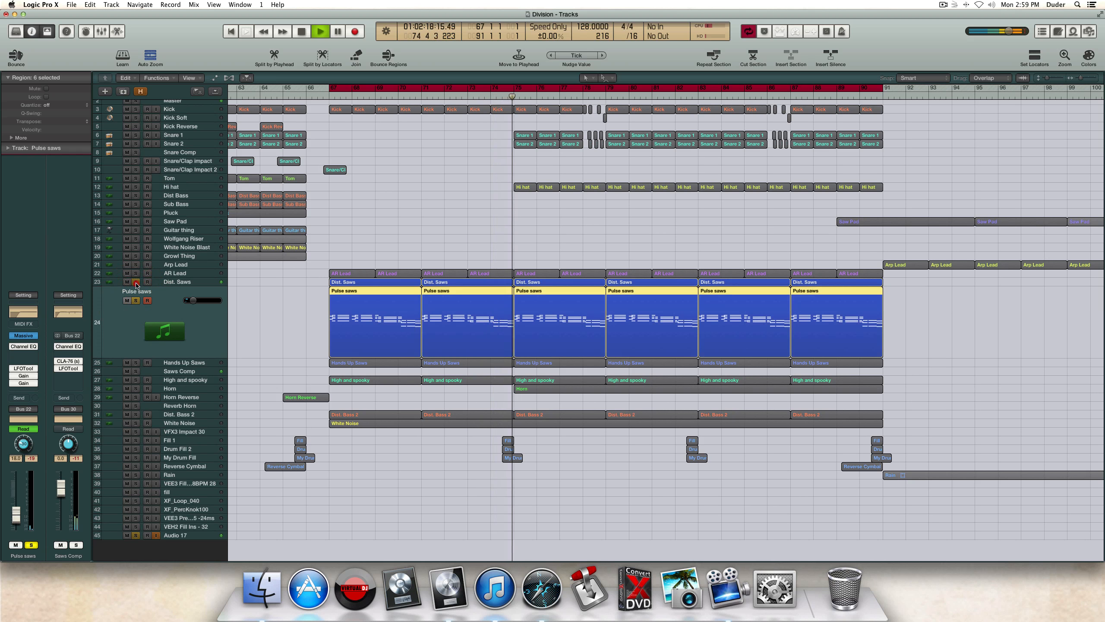
# Step: Switch the Dist. Saws solo off and on repeatedly to compare Pulse saws alone with both layers, and stop playback
pyautogui.click(136, 281)
pyautogui.click(135, 281)
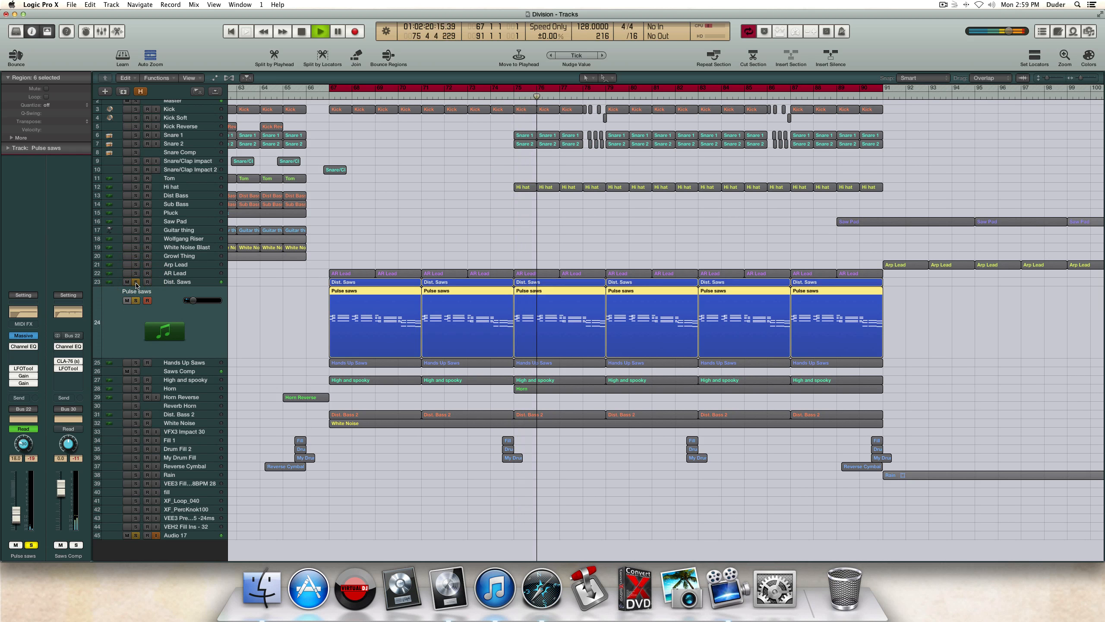
pyautogui.click(136, 282)
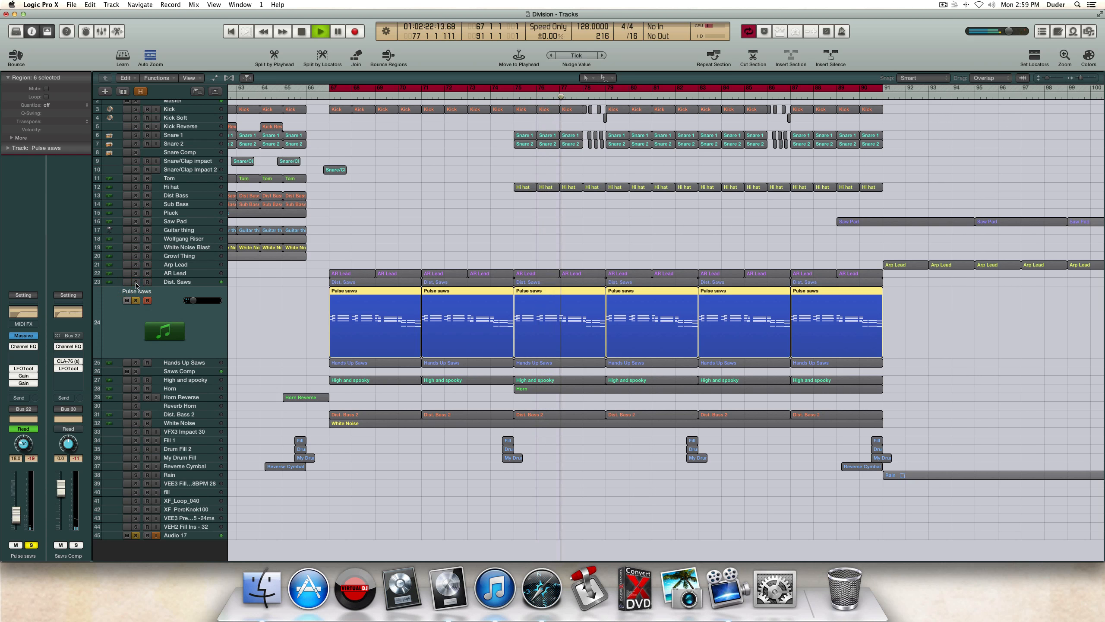
pyautogui.click(136, 282)
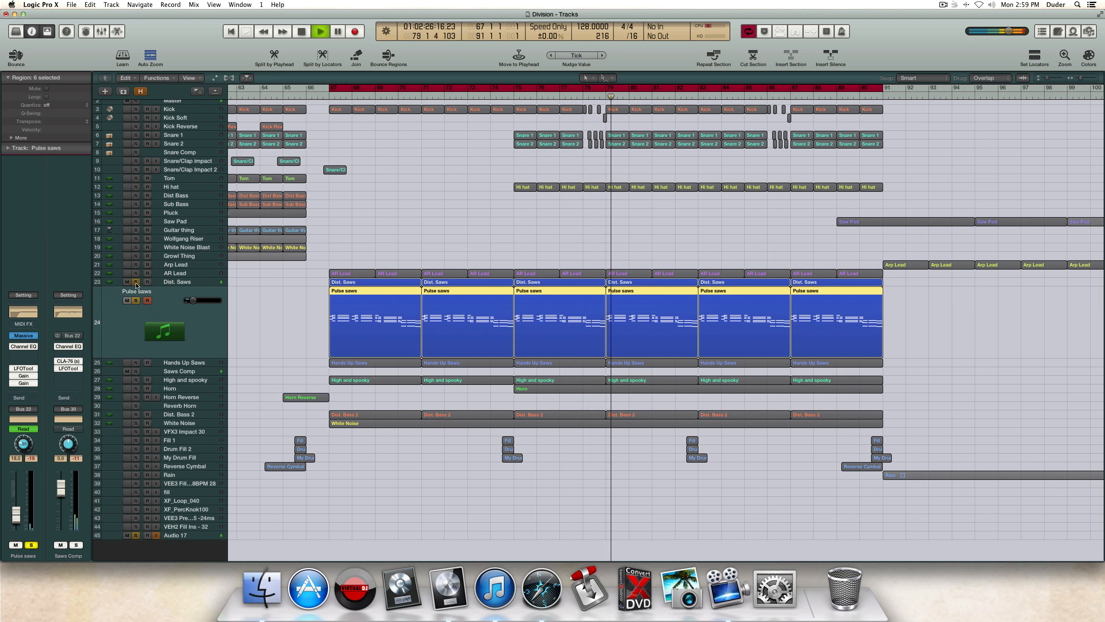
pyautogui.click(135, 282)
pyautogui.click(136, 282)
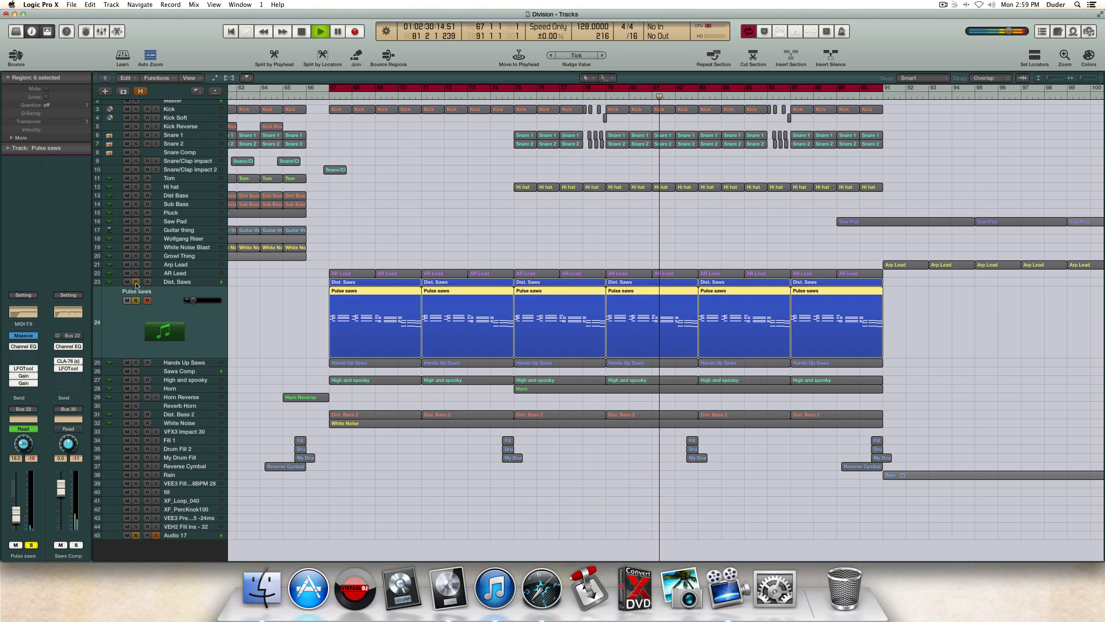
pyautogui.press('space')
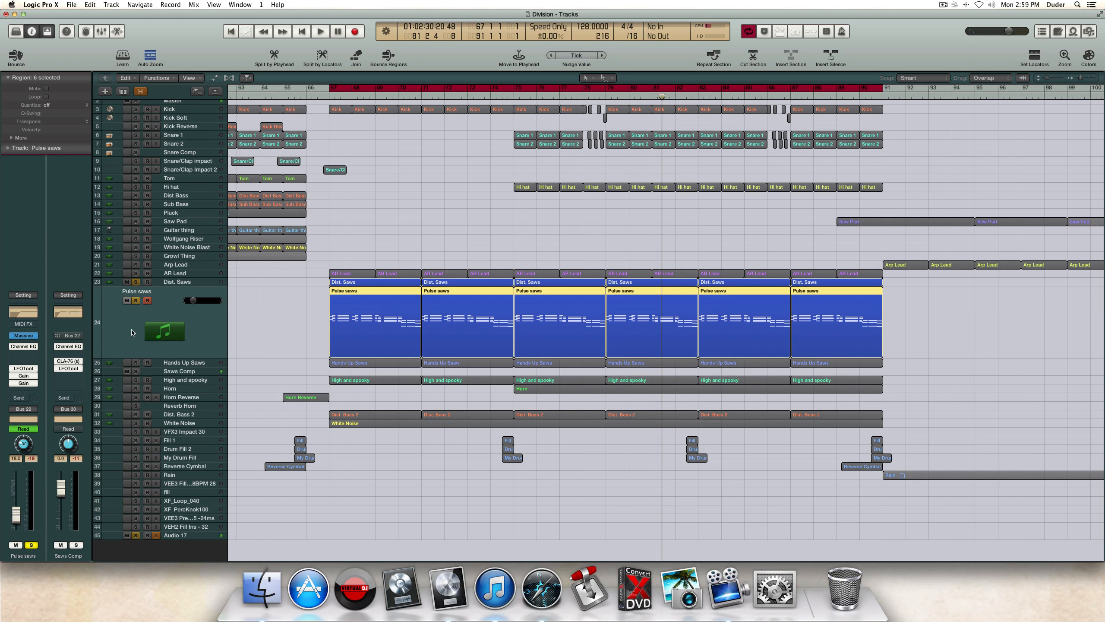
# Step: Briefly show and hide automation on the Pulse saws and Dist. Saws tracks
pyautogui.hscroll(-1, 145, 369)
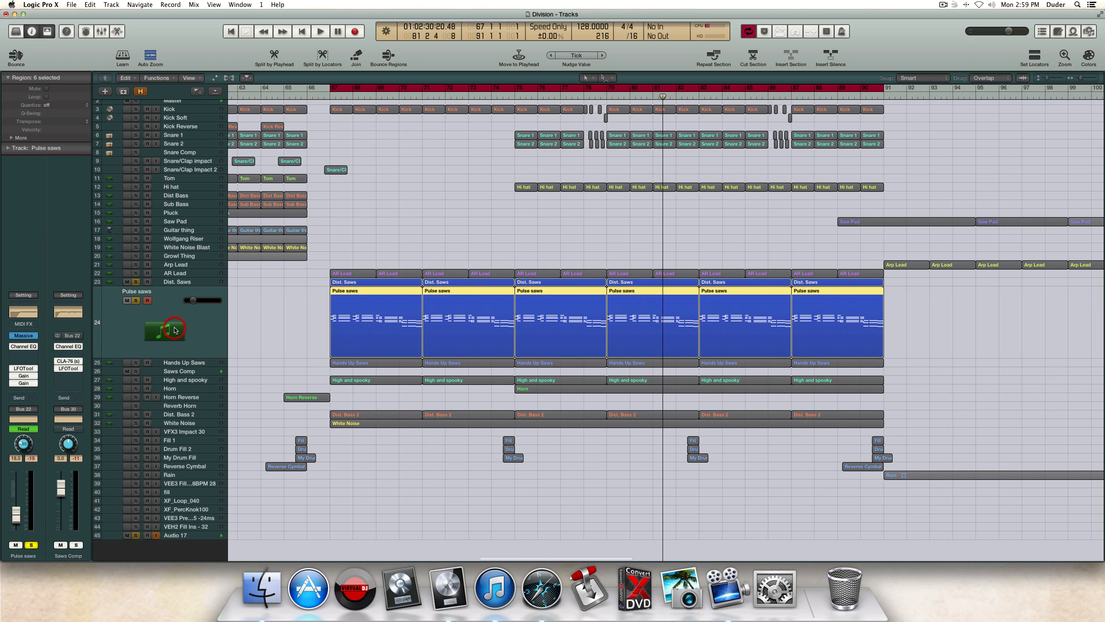
pyautogui.press('a')
pyautogui.press('a')
pyautogui.click(156, 286)
pyautogui.press('a')
pyautogui.press('a')
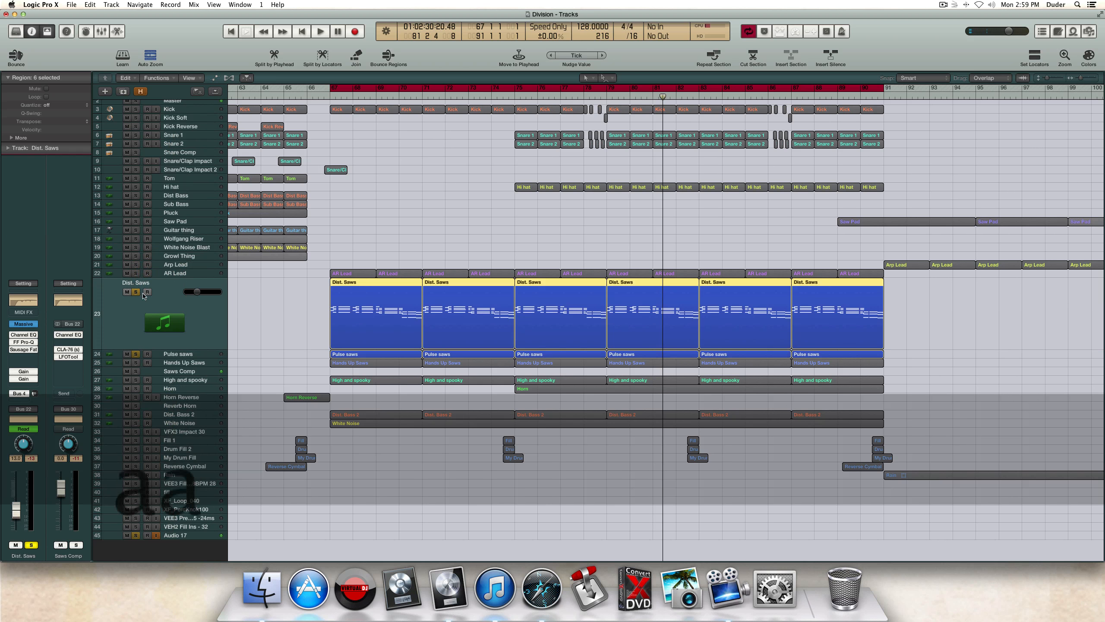
# Step: Solo only the Hands Up Saws track in place of Dist. Saws and Pulse saws, and audition it
pyautogui.click(135, 292)
pyautogui.click(136, 354)
pyautogui.click(176, 362)
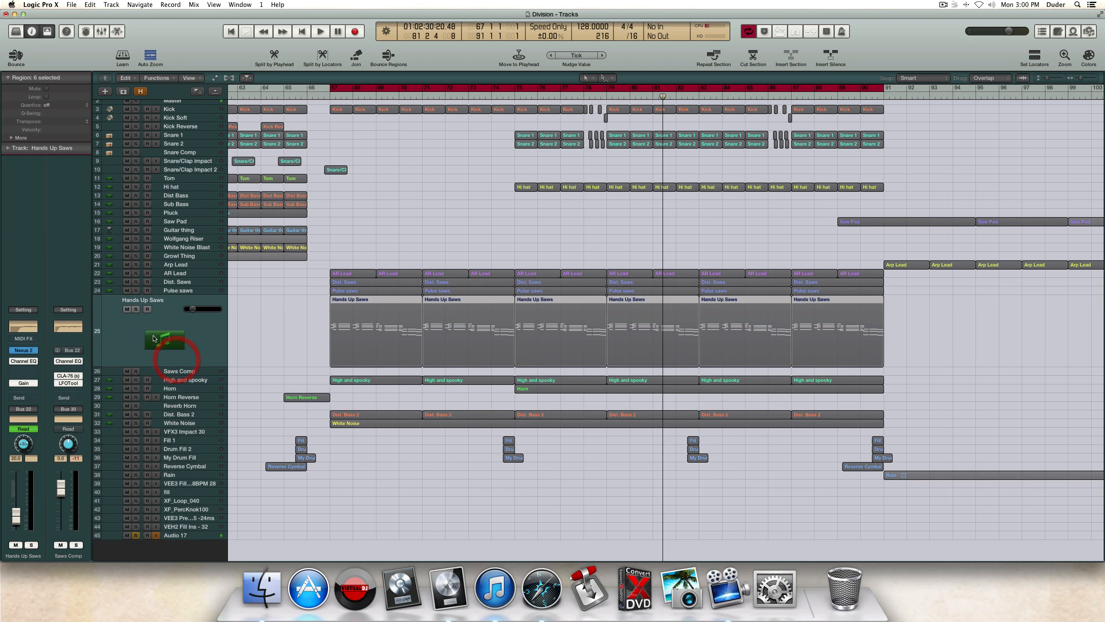
pyautogui.click(135, 309)
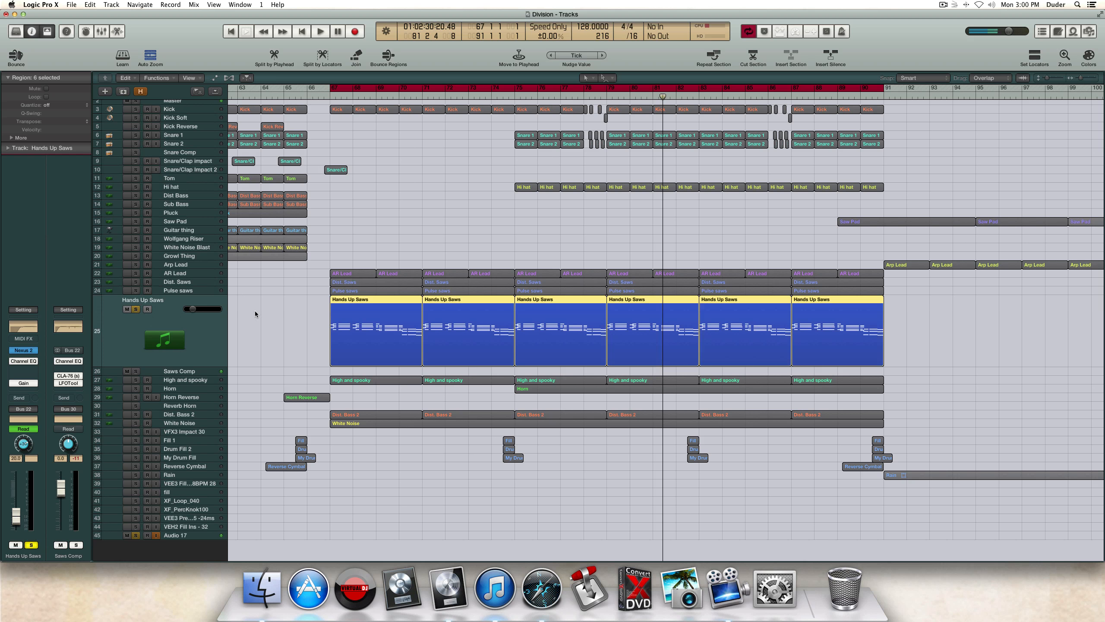
pyautogui.press('space')
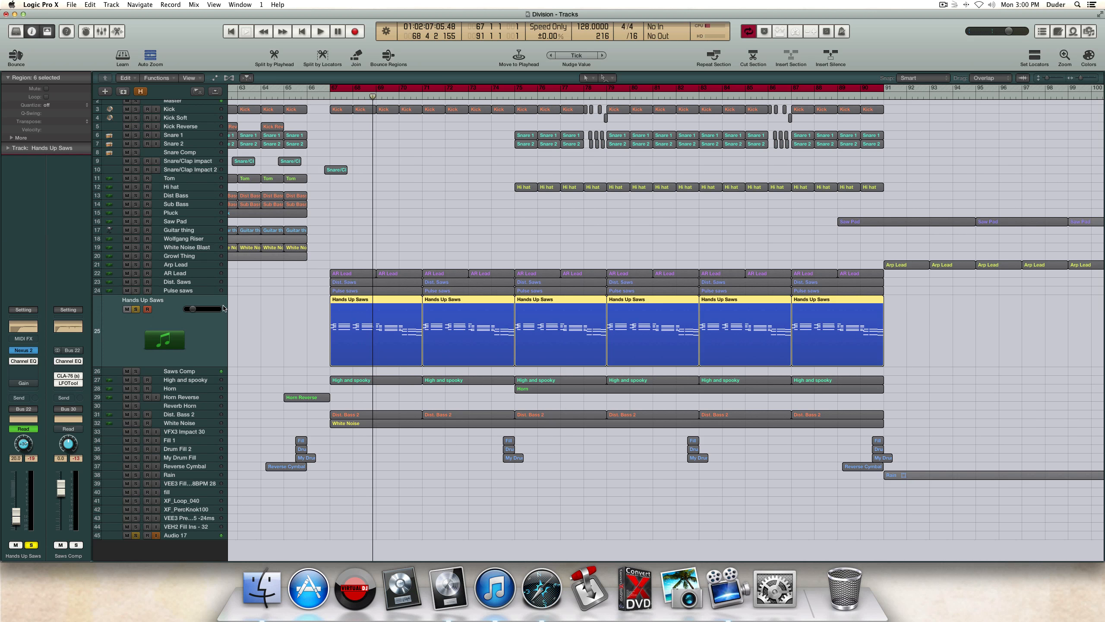
# Step: Open the Hands Up Saws track's Channel EQ and compare its sound bypassed and enabled during playback
pyautogui.click(23, 361)
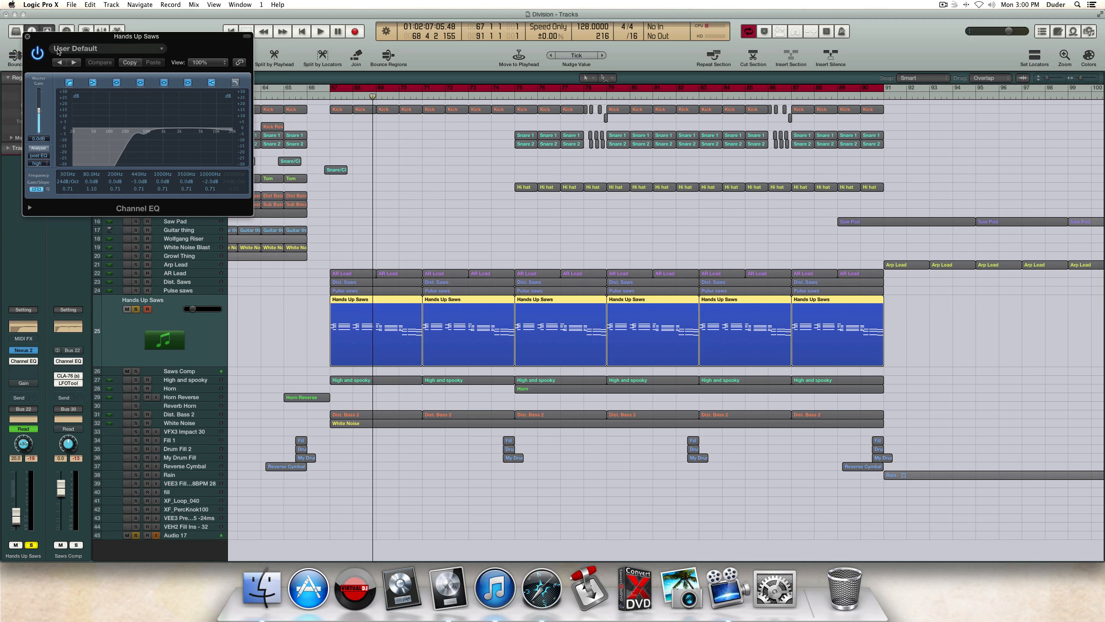
pyautogui.press('space')
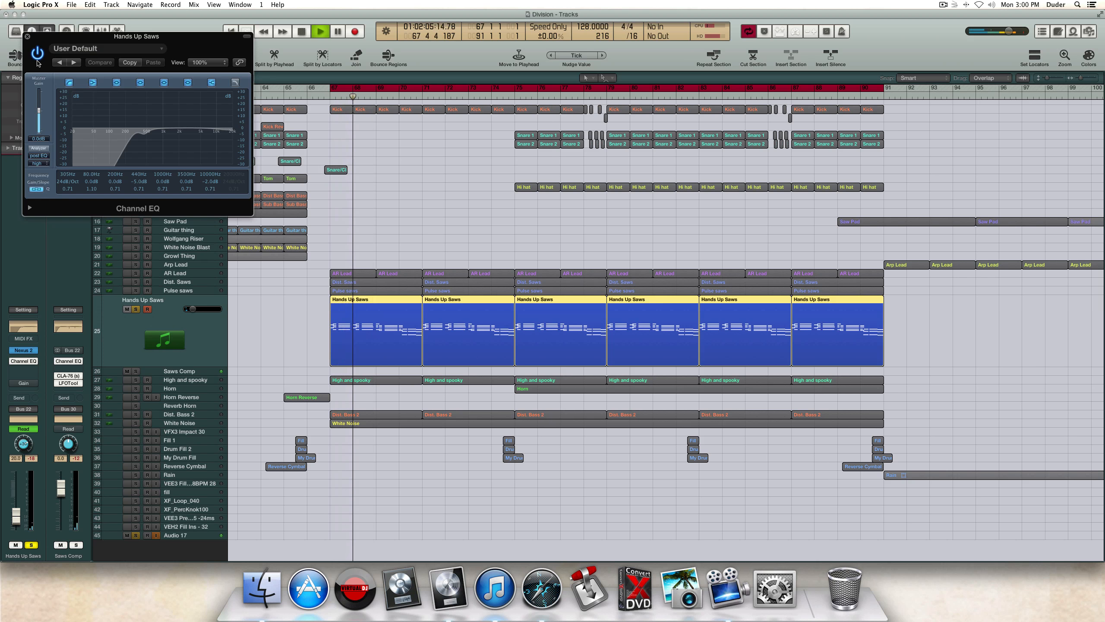
pyautogui.click(38, 56)
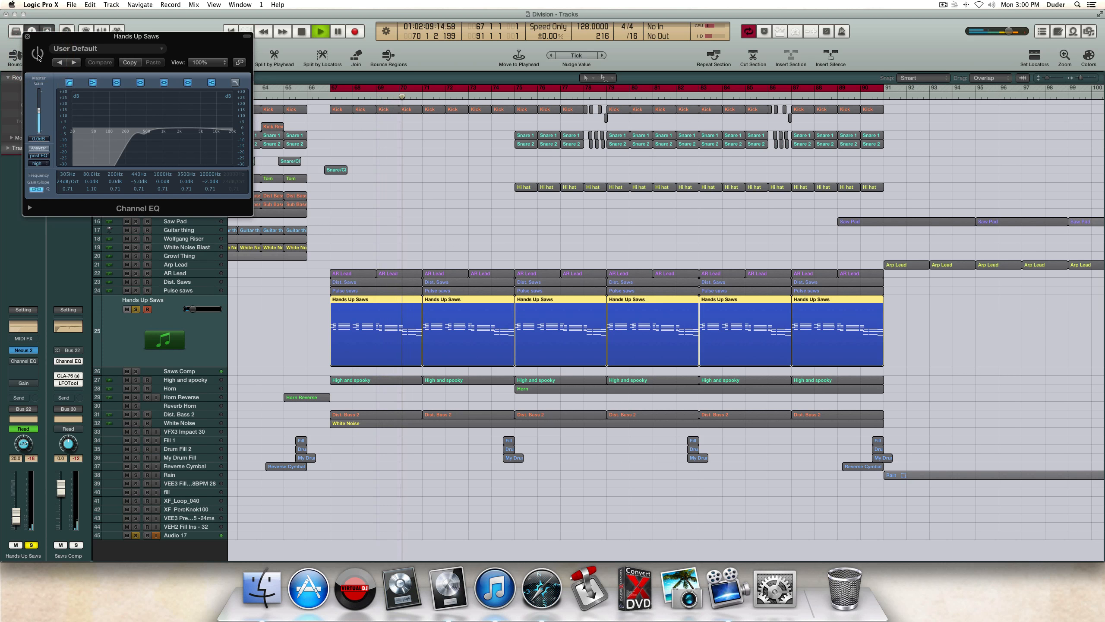
pyautogui.click(38, 55)
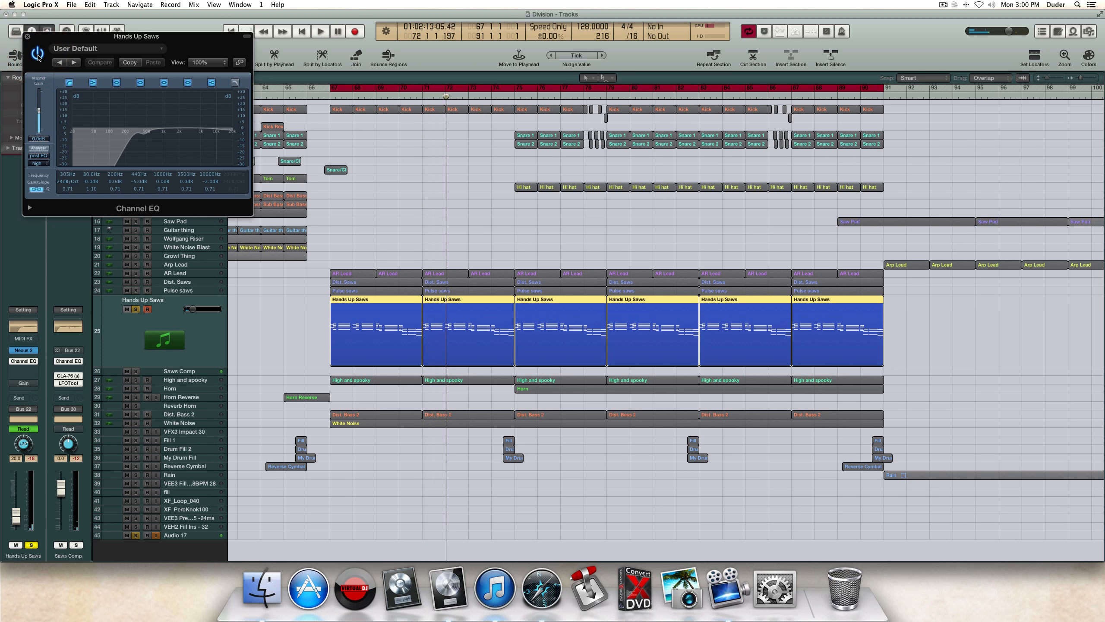
# Step: Replay Hands Up Saws from bar 67 and bypass and re-enable its Channel EQ twice to compare the sound
pyautogui.click(24, 446)
pyautogui.write('0')
pyautogui.press('Return')
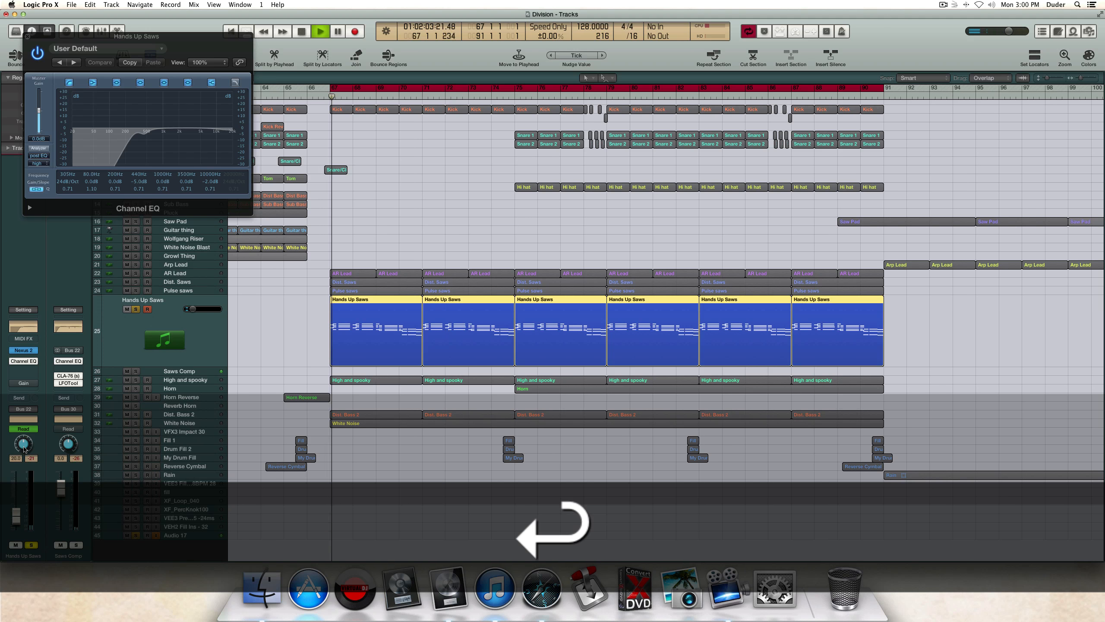
pyautogui.press('space')
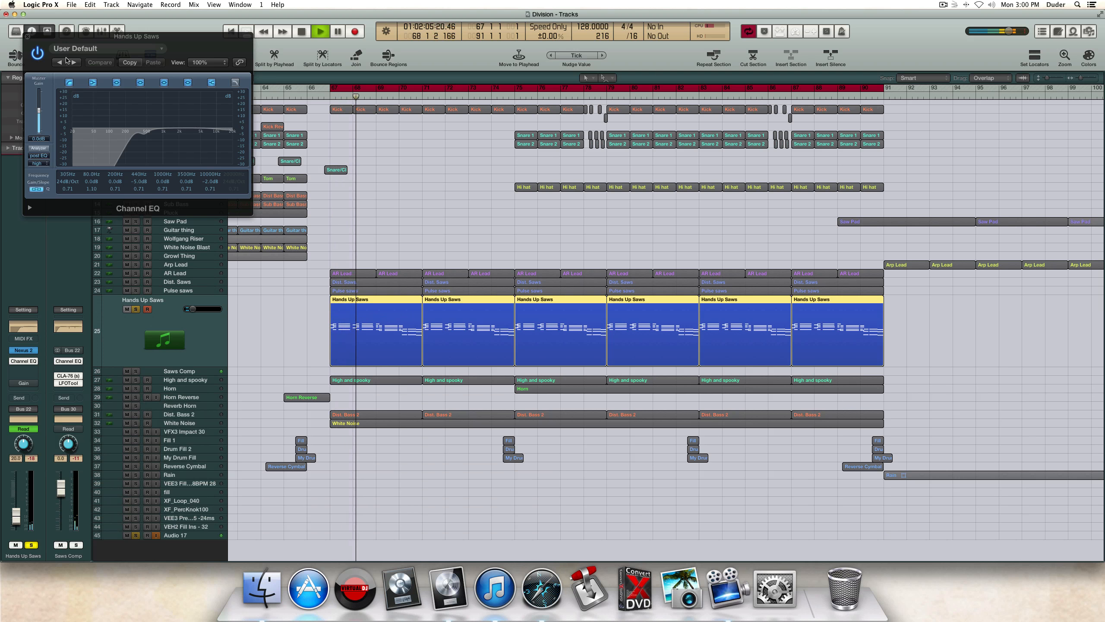
pyautogui.click(38, 53)
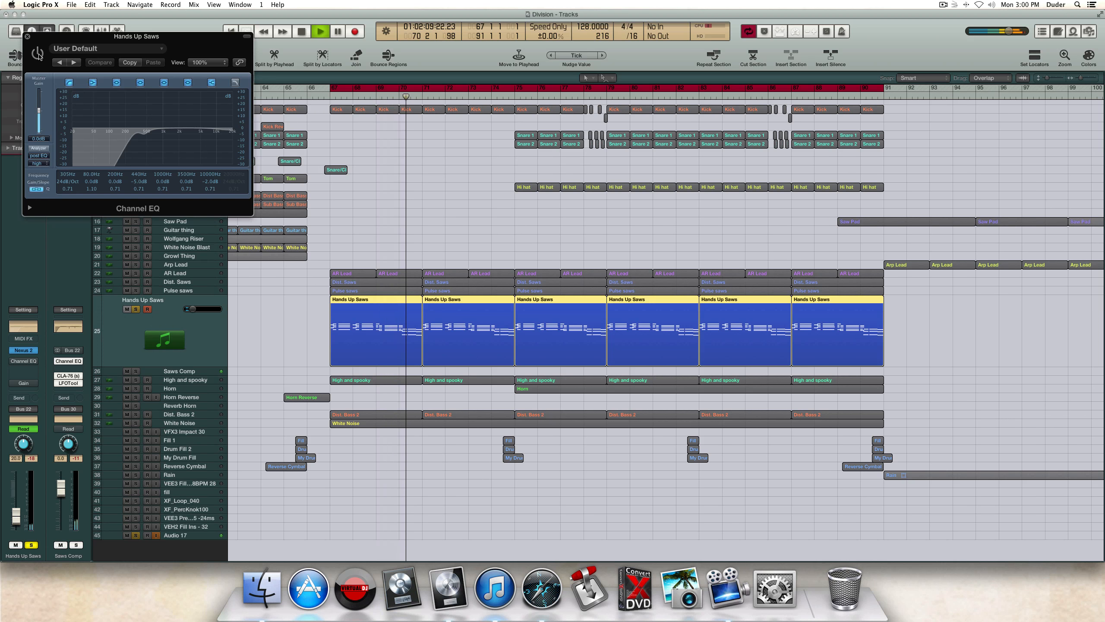
pyautogui.click(38, 54)
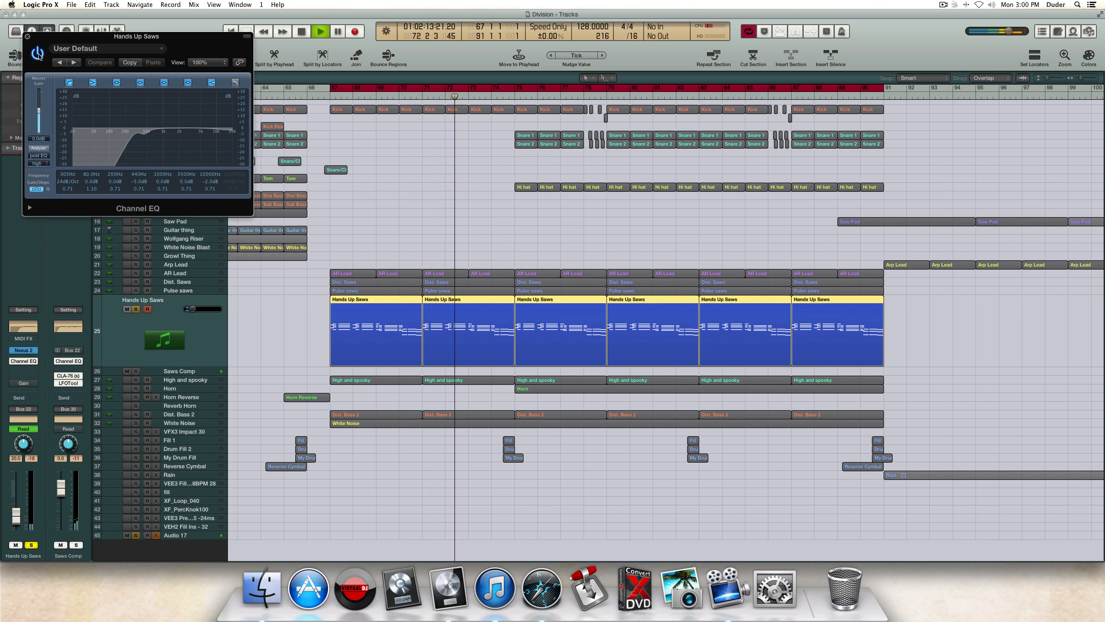
pyautogui.click(38, 54)
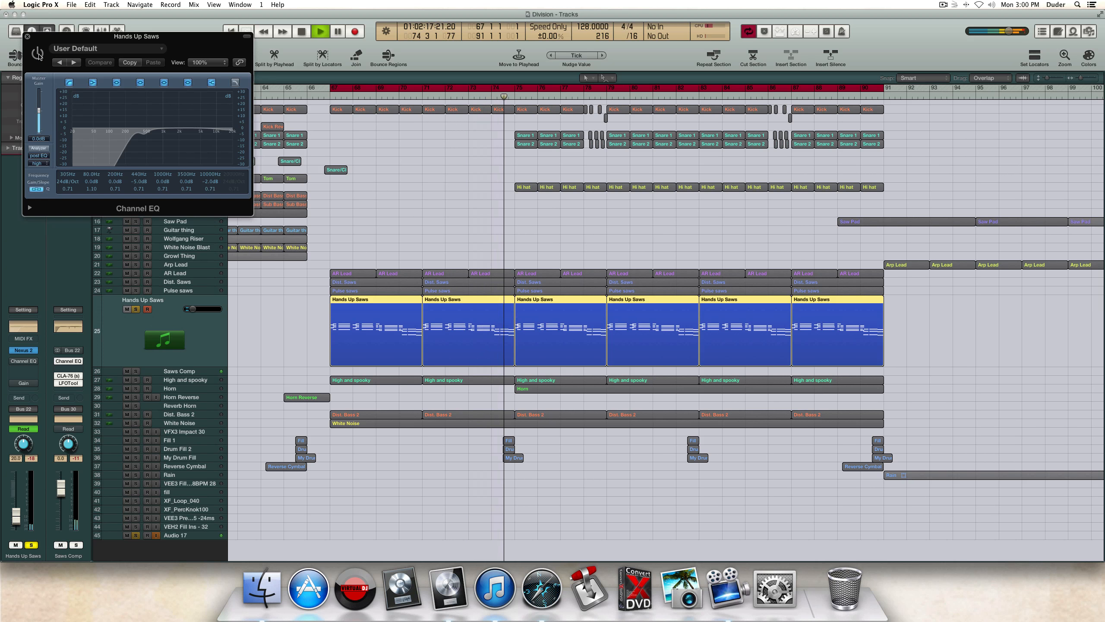
pyautogui.click(38, 54)
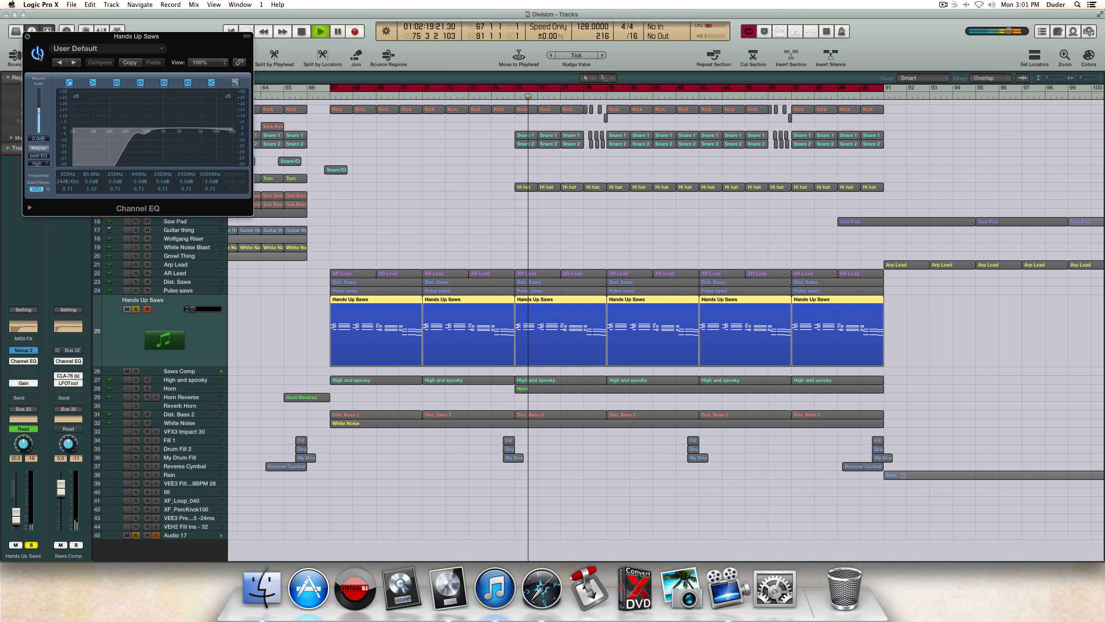
# Step: Toggle the Hands Up Saws Channel EQ off and on twice more during playback, leave it enabled, and stop
pyautogui.click(38, 54)
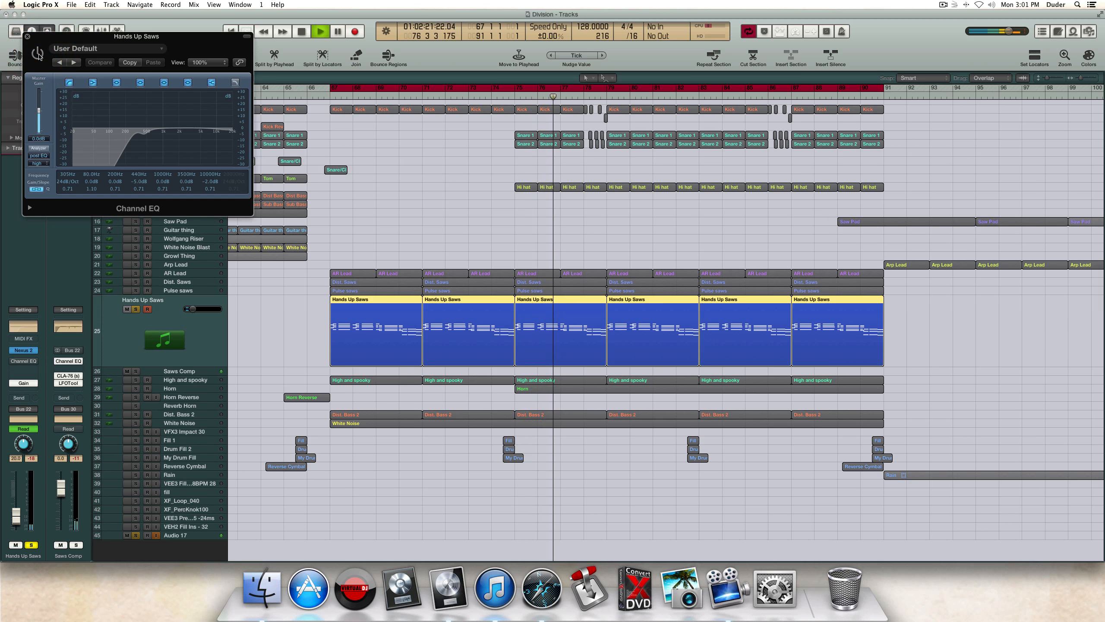
pyautogui.click(38, 53)
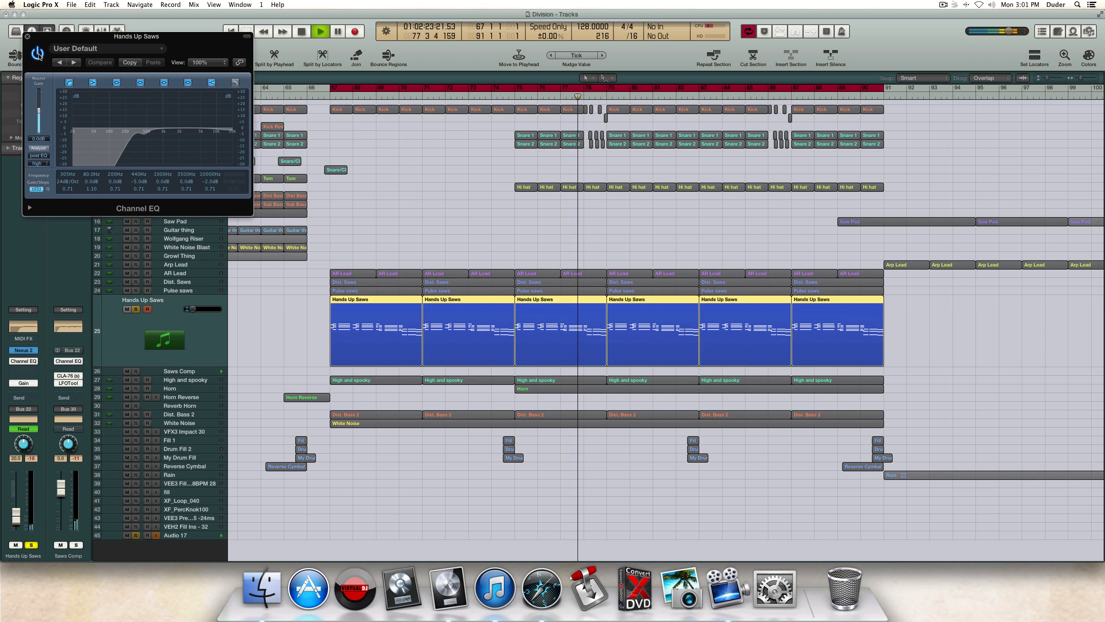
pyautogui.click(38, 53)
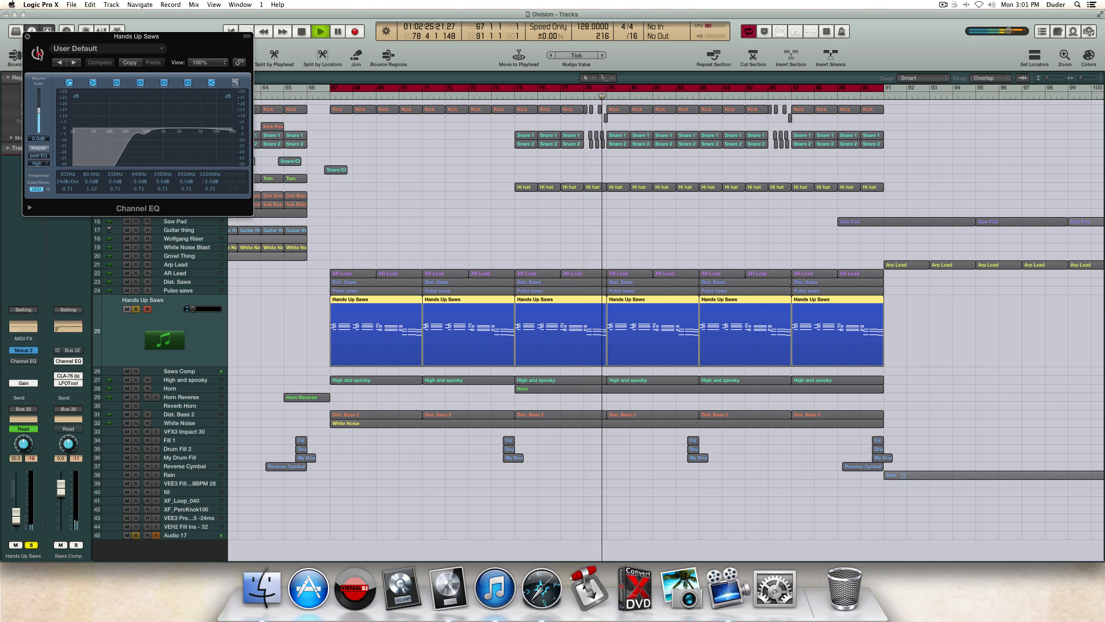
pyautogui.click(38, 53)
pyautogui.press('space')
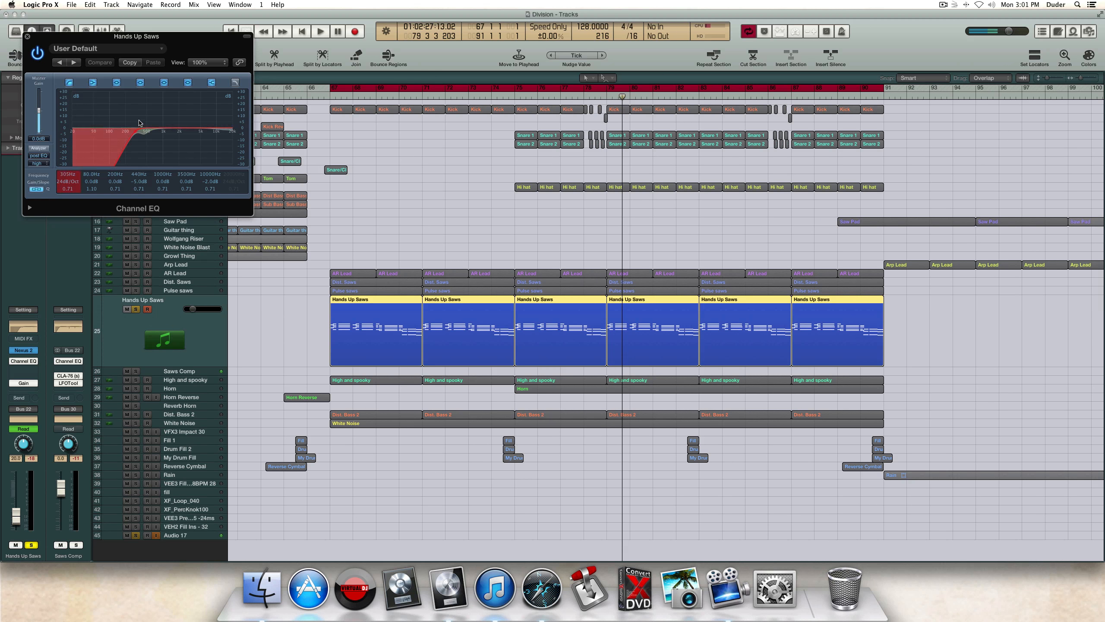
# Step: Close the Channel EQ and set the Hands Up Saws track's pan to 30
pyautogui.click(29, 37)
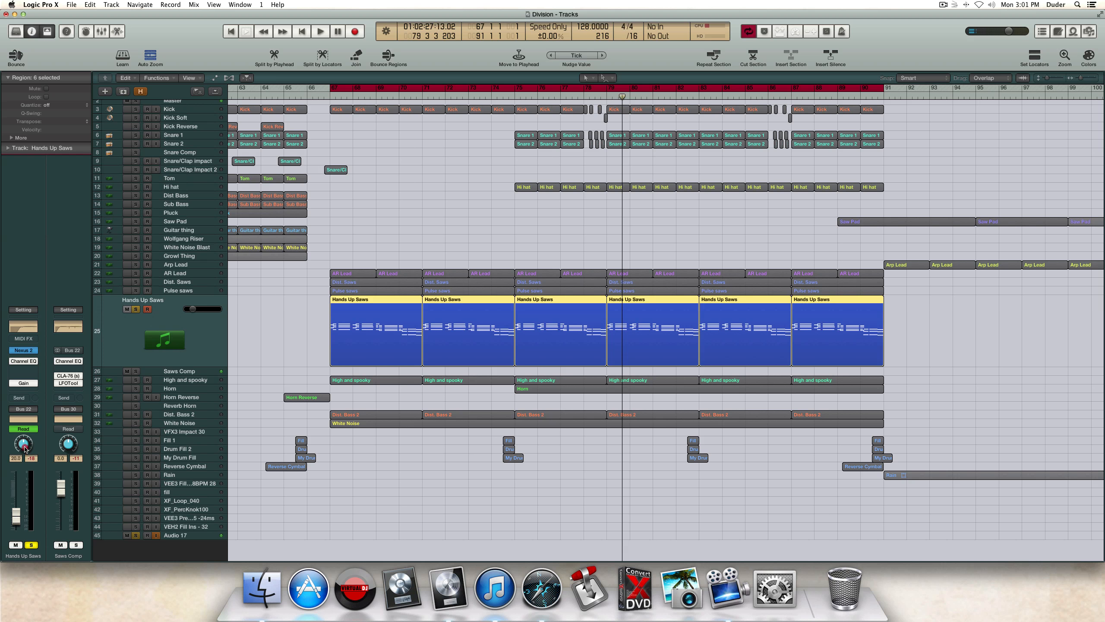
pyautogui.write('30')
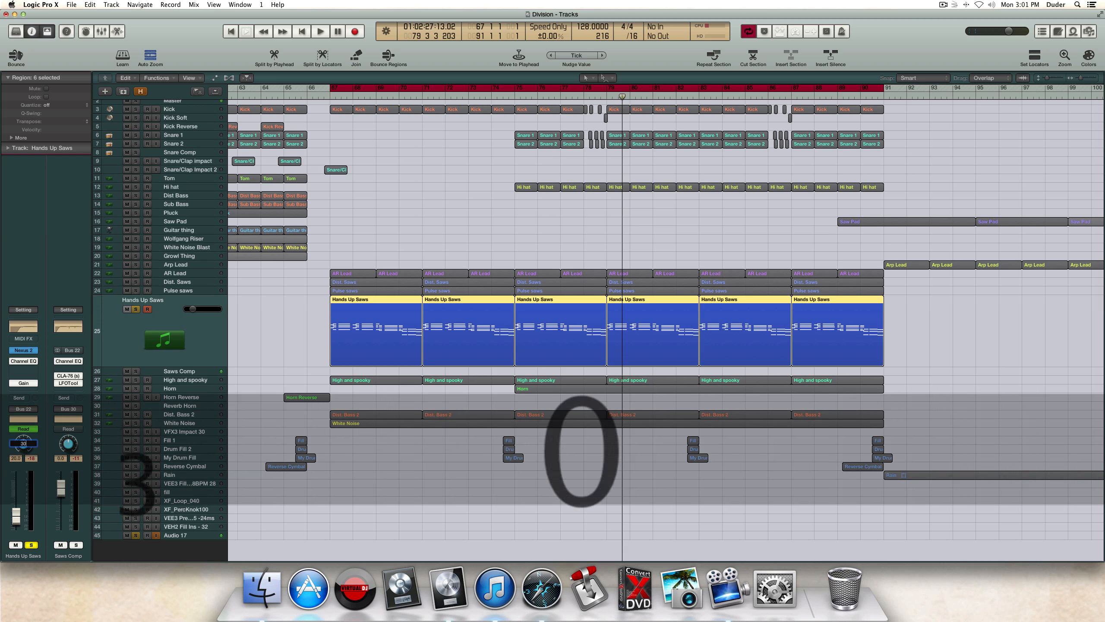
pyautogui.press('Return')
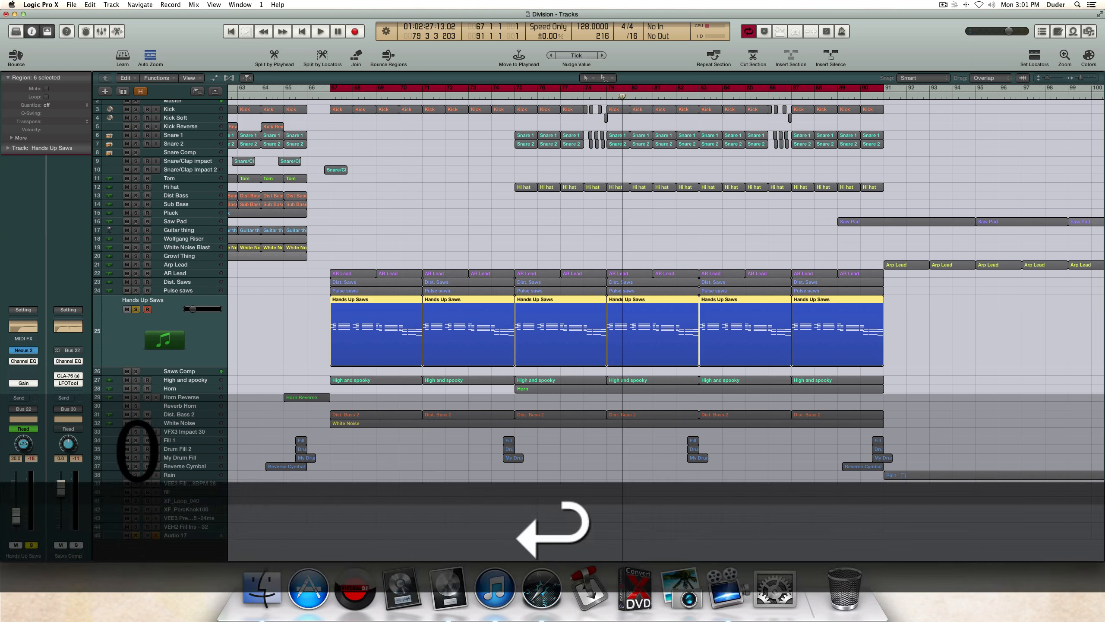
# Step: Play from bar 67 while alternating the solo between Pulse saws and Hands Up Saws to compare their sound, ending on Hands Up Saws
pyautogui.click(136, 291)
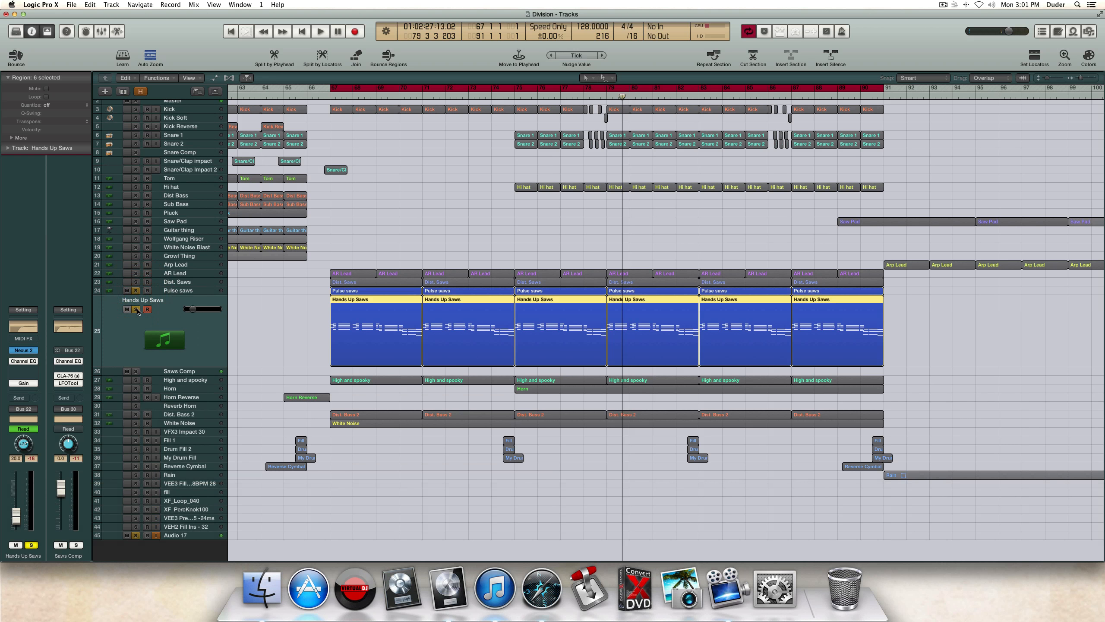
pyautogui.click(136, 309)
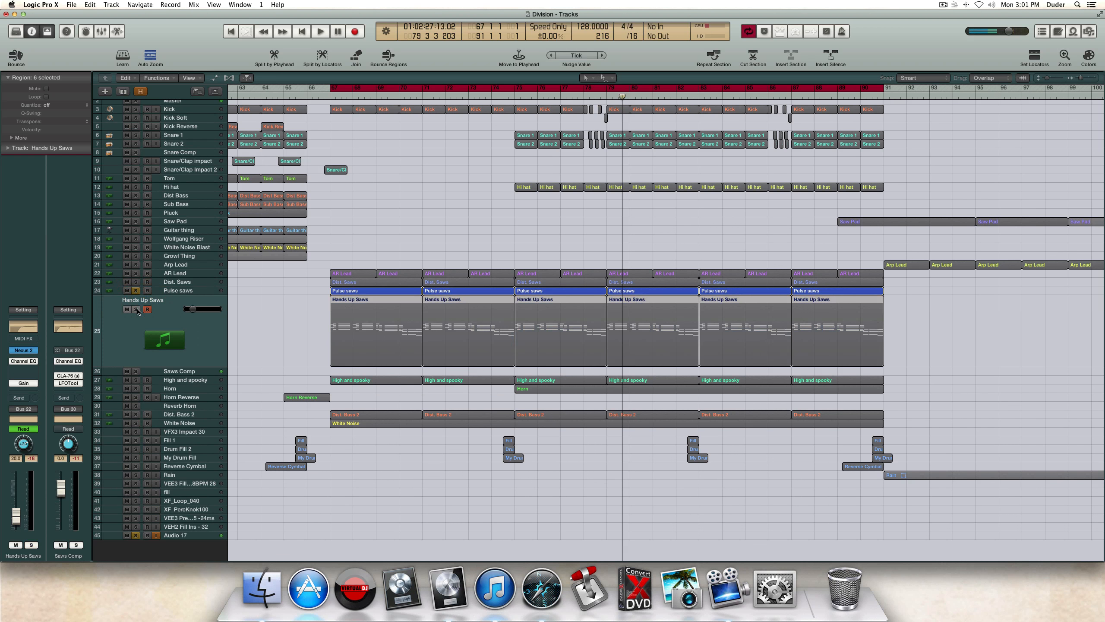
pyautogui.press('space')
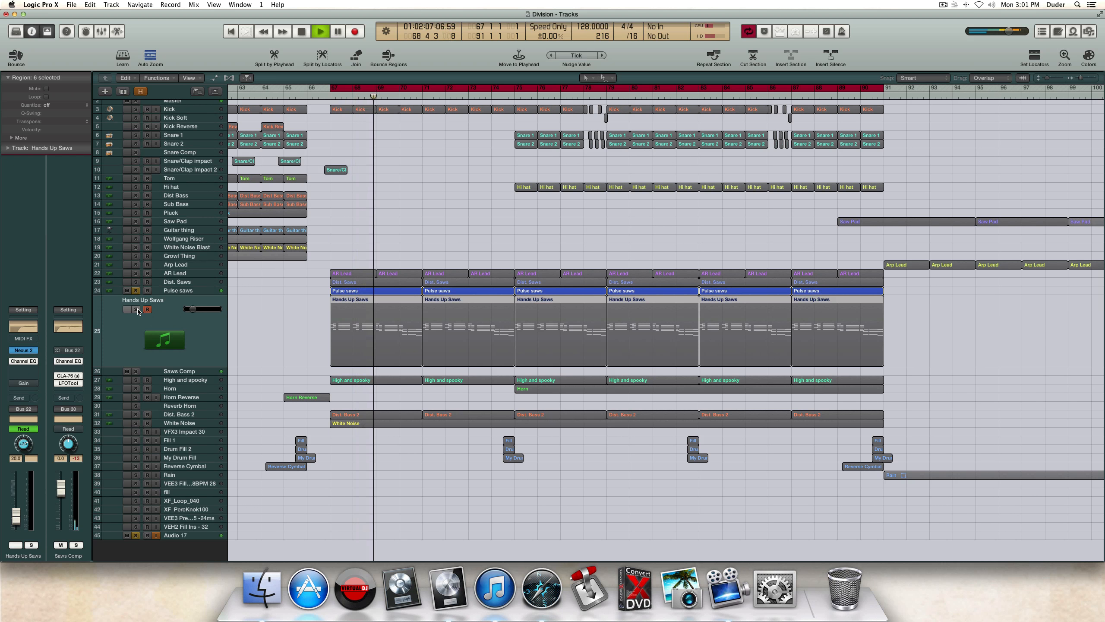
pyautogui.keyDown('alt'); pyautogui.click(136, 309); pyautogui.keyUp('alt')
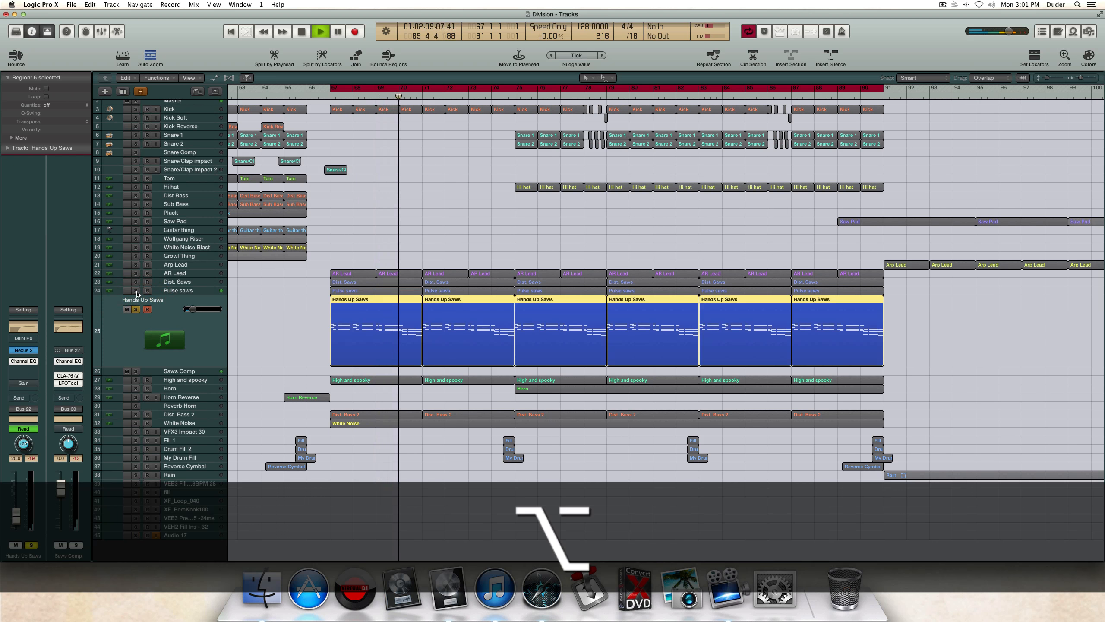
pyautogui.keyDown('alt'); pyautogui.click(136, 291); pyautogui.keyUp('alt')
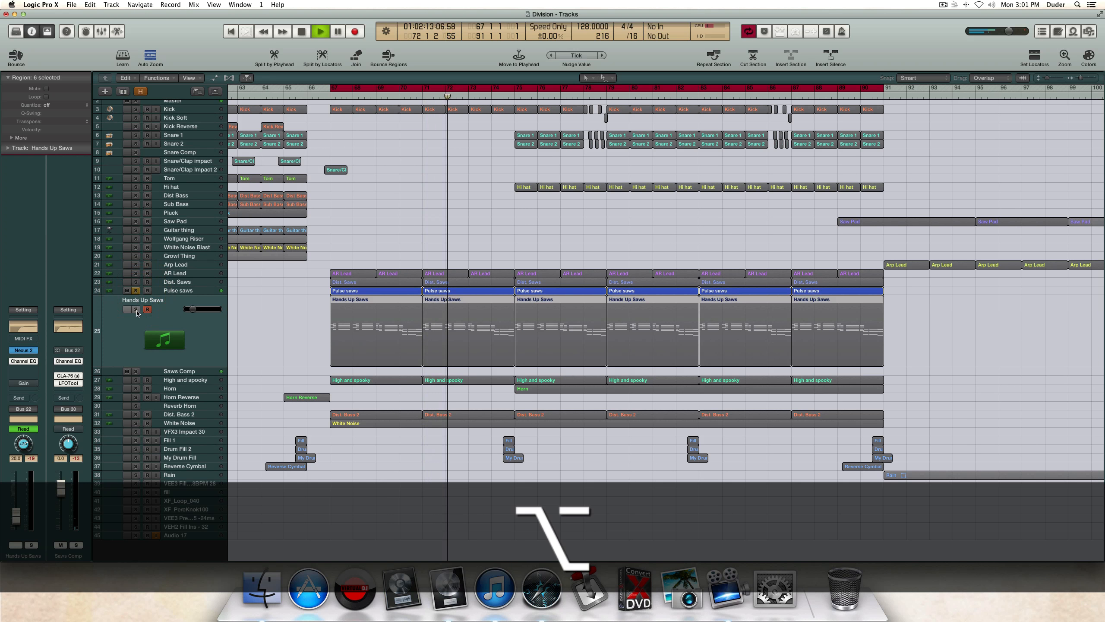
pyautogui.keyDown('alt'); pyautogui.click(136, 309); pyautogui.keyUp('alt')
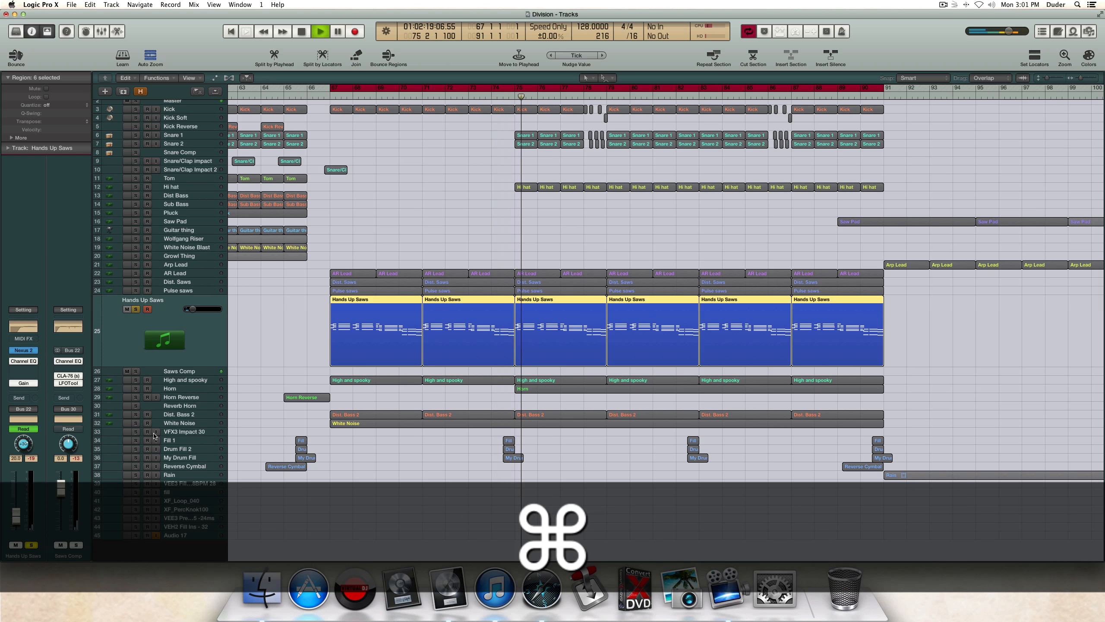
pyautogui.press('space')
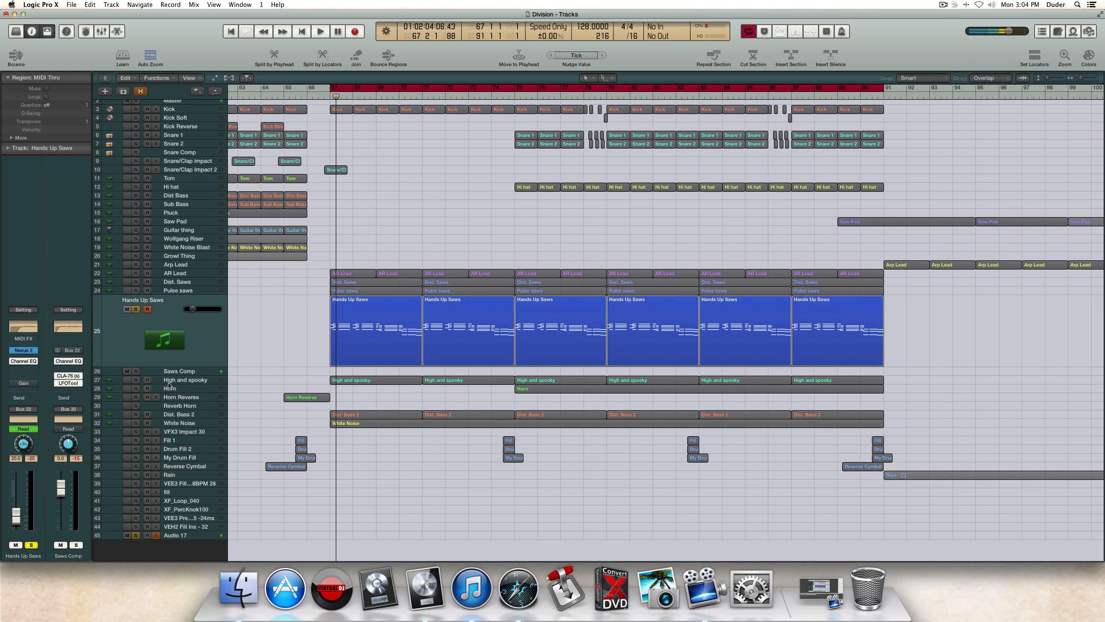
# Step: Solo the Pulse saws track together with Hands Up Saws and audition the two layers combined
pyautogui.click(198, 534)
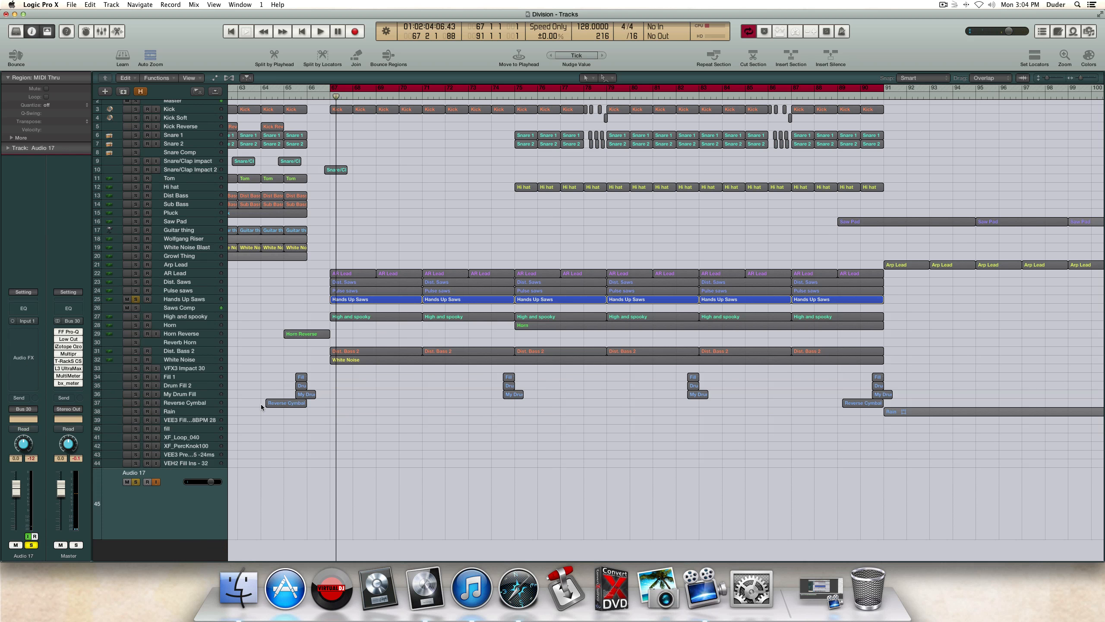
pyautogui.click(182, 299)
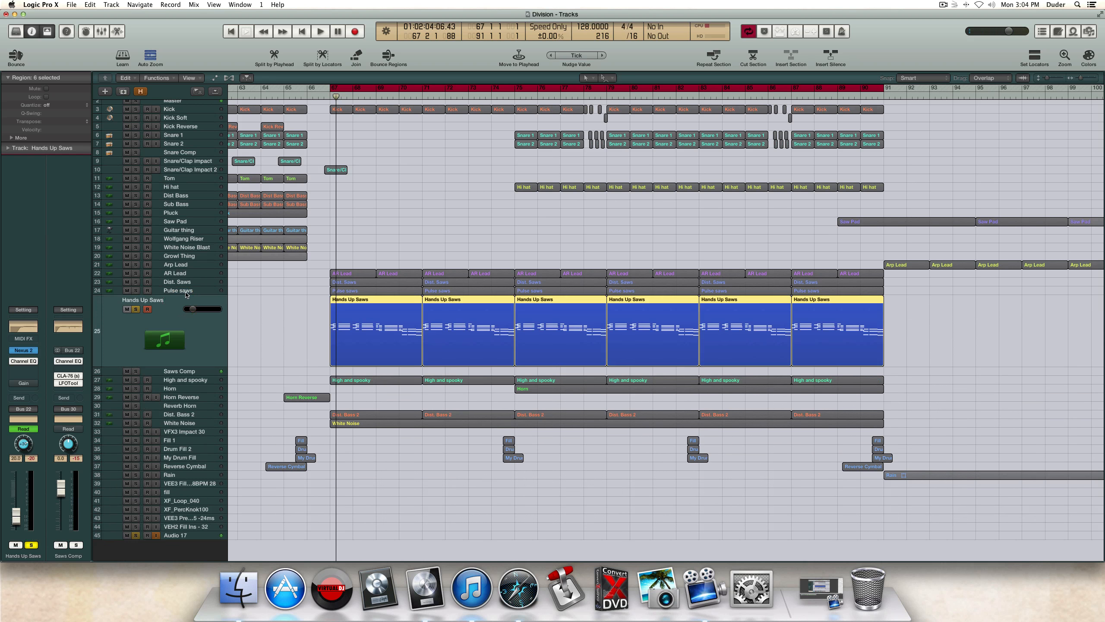
pyautogui.click(186, 291)
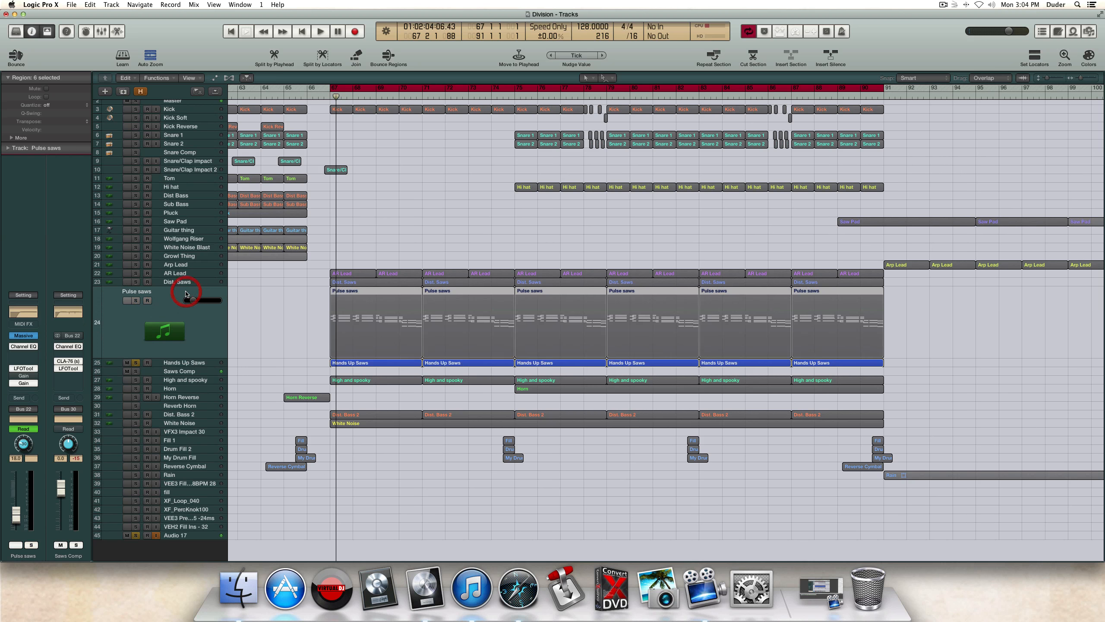
pyautogui.click(188, 363)
pyautogui.click(136, 291)
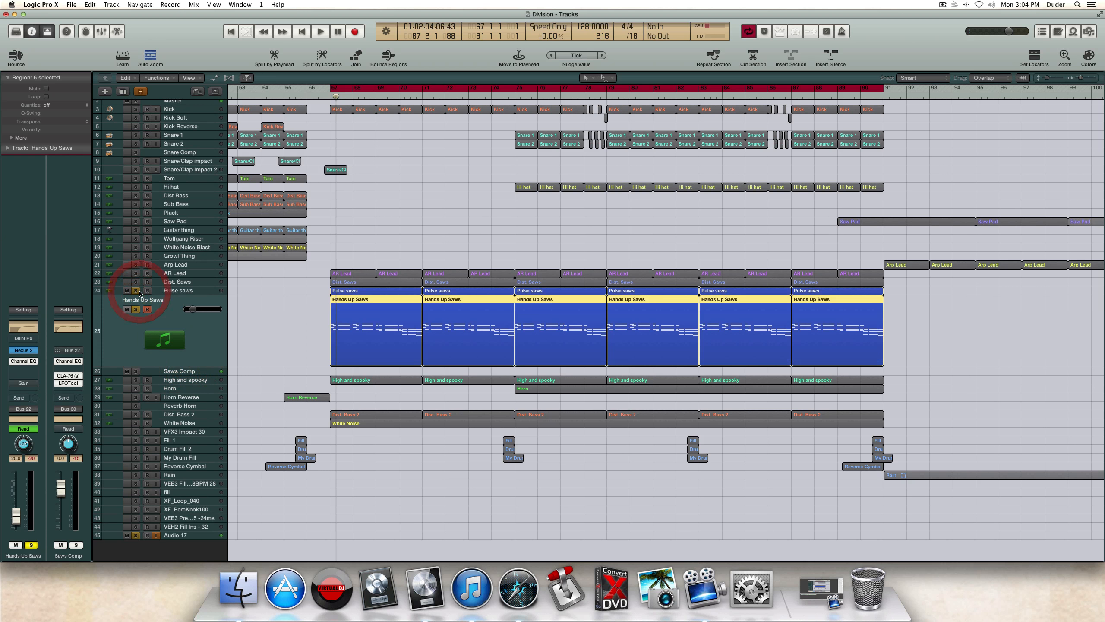
pyautogui.press('space')
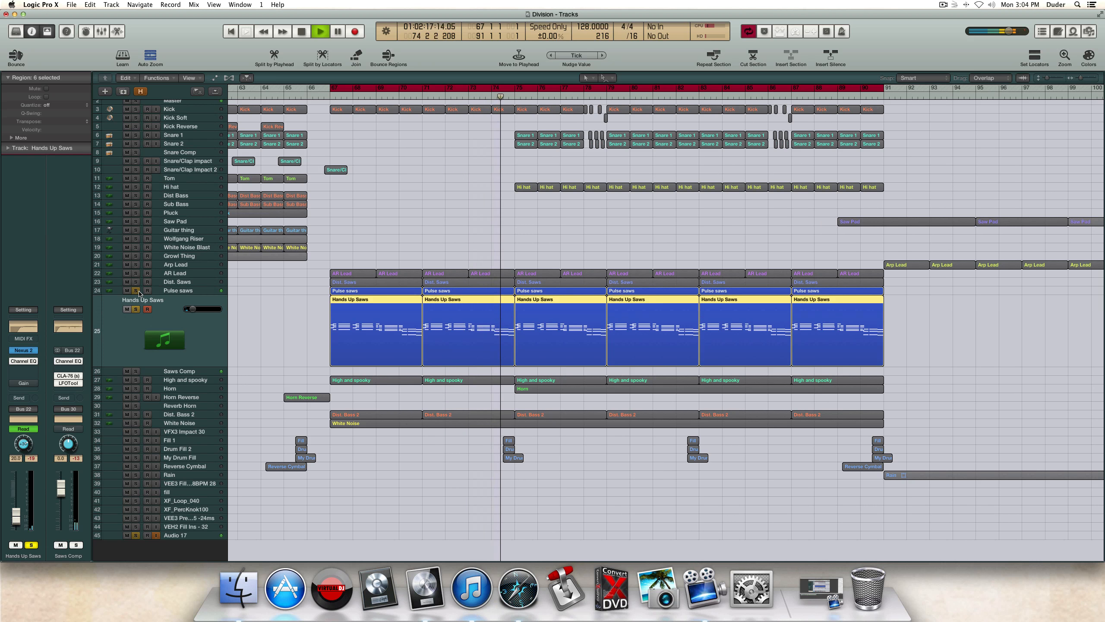
pyautogui.press('space')
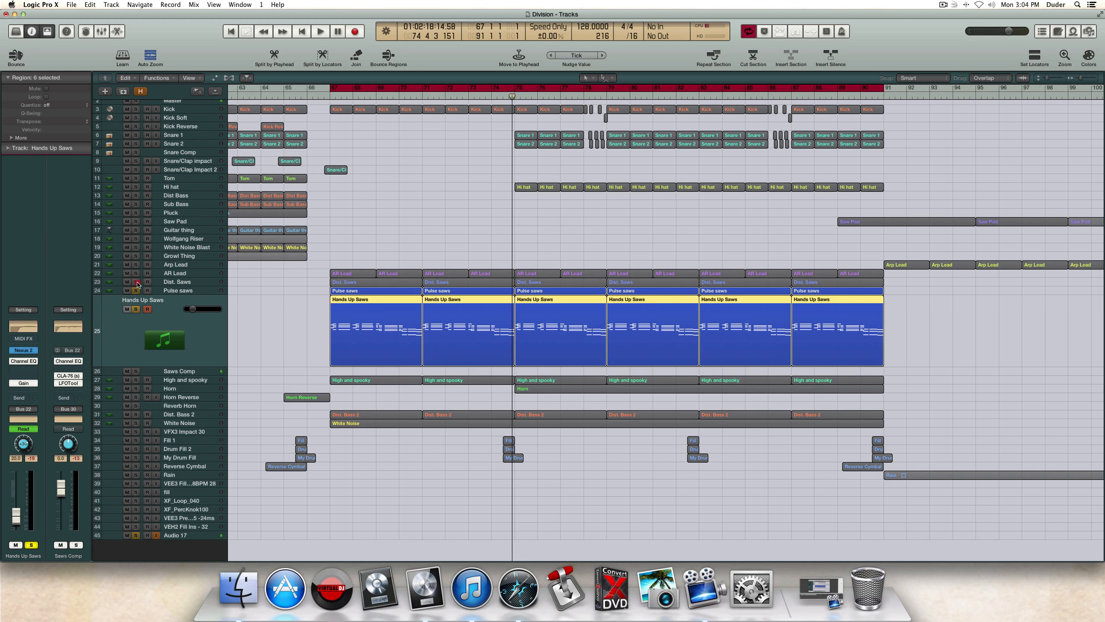
# Step: Add Dist. Saws to the solo and play, dropping Pulse saws and Hands Up Saws and bringing each back in turn
pyautogui.click(136, 283)
pyautogui.press('space')
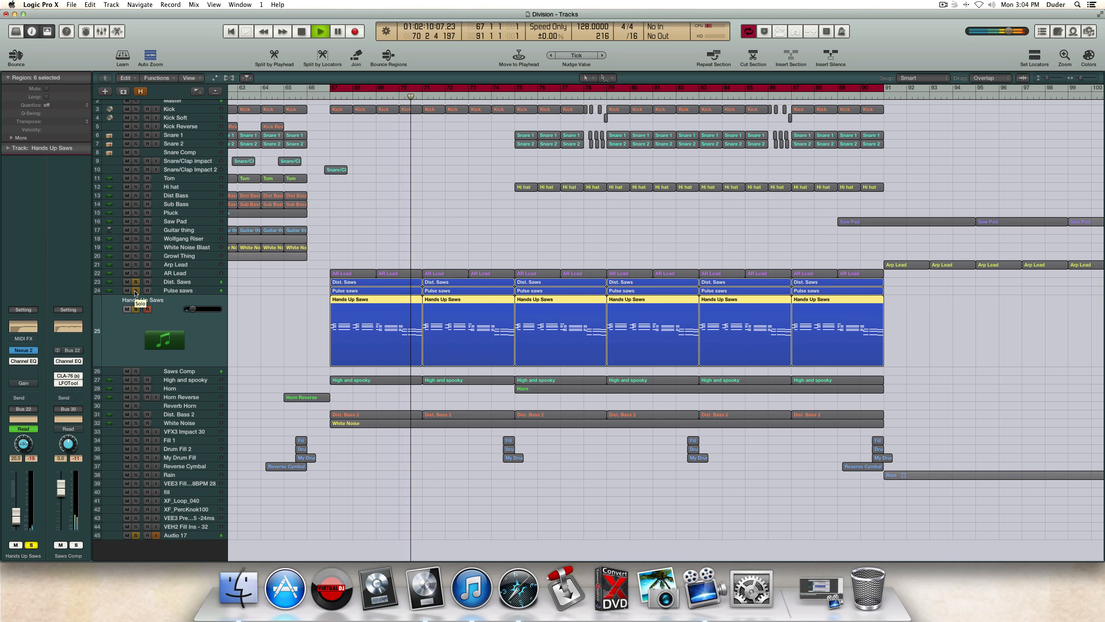
pyautogui.click(136, 310)
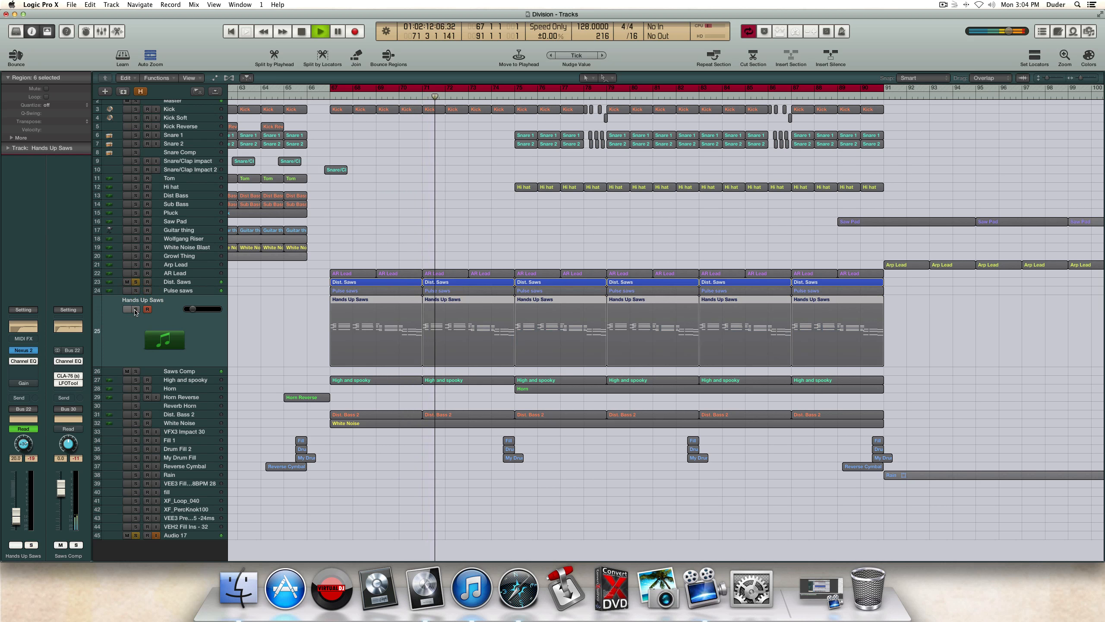
pyautogui.click(136, 309)
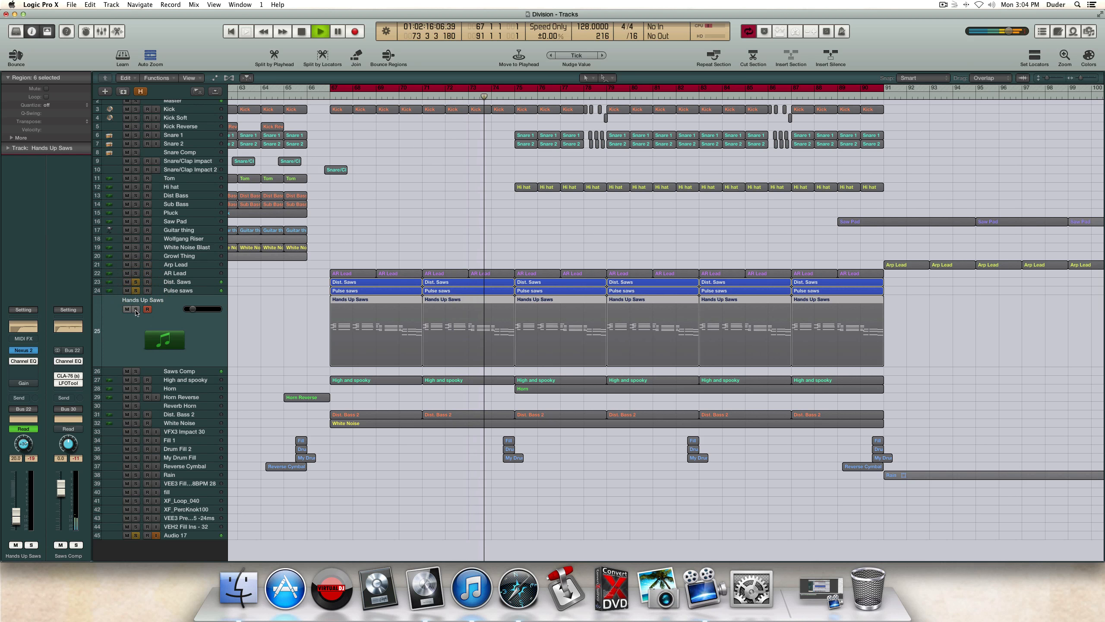
pyautogui.click(136, 310)
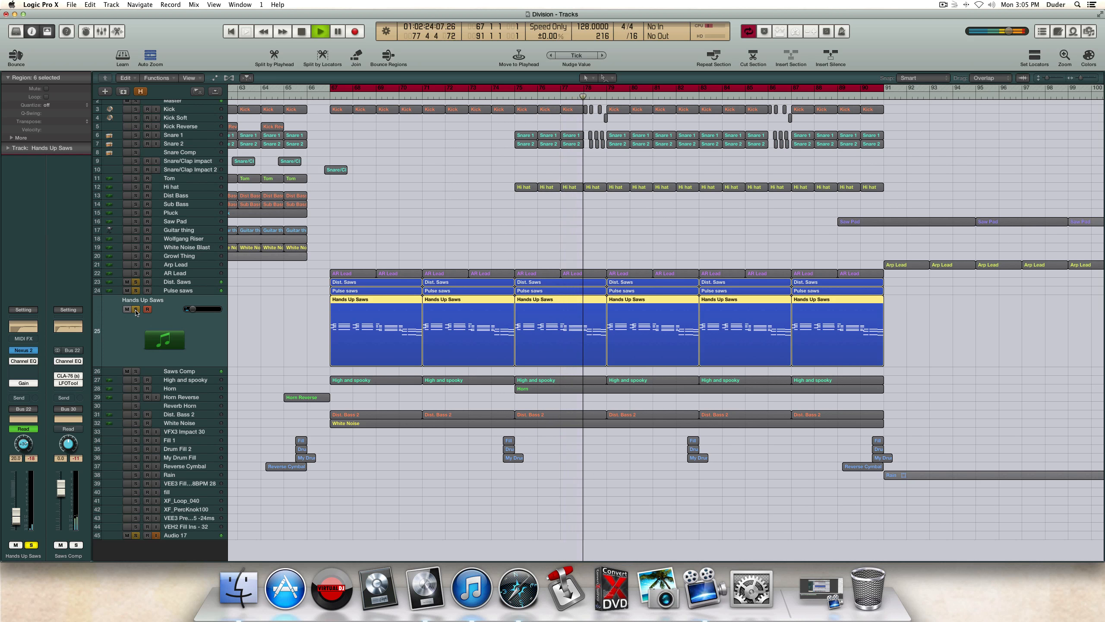
# Step: Reduce playback to Dist. Saws alone, re-solo Pulse saws and Hands Up Saws one at a time, and stop
pyautogui.click(136, 310)
pyautogui.click(136, 291)
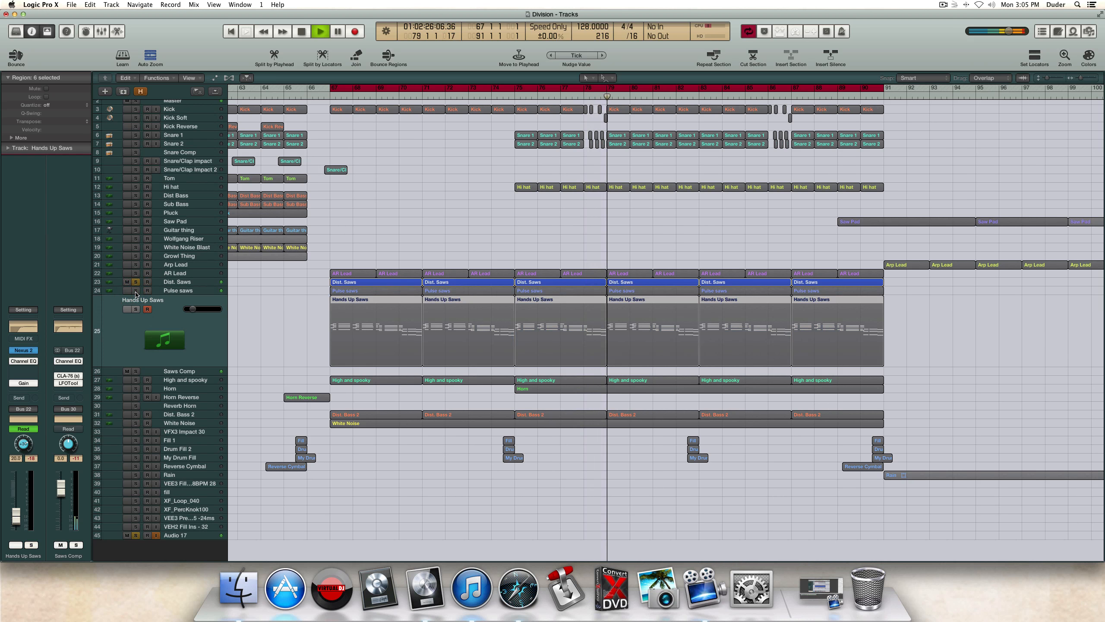
pyautogui.click(136, 290)
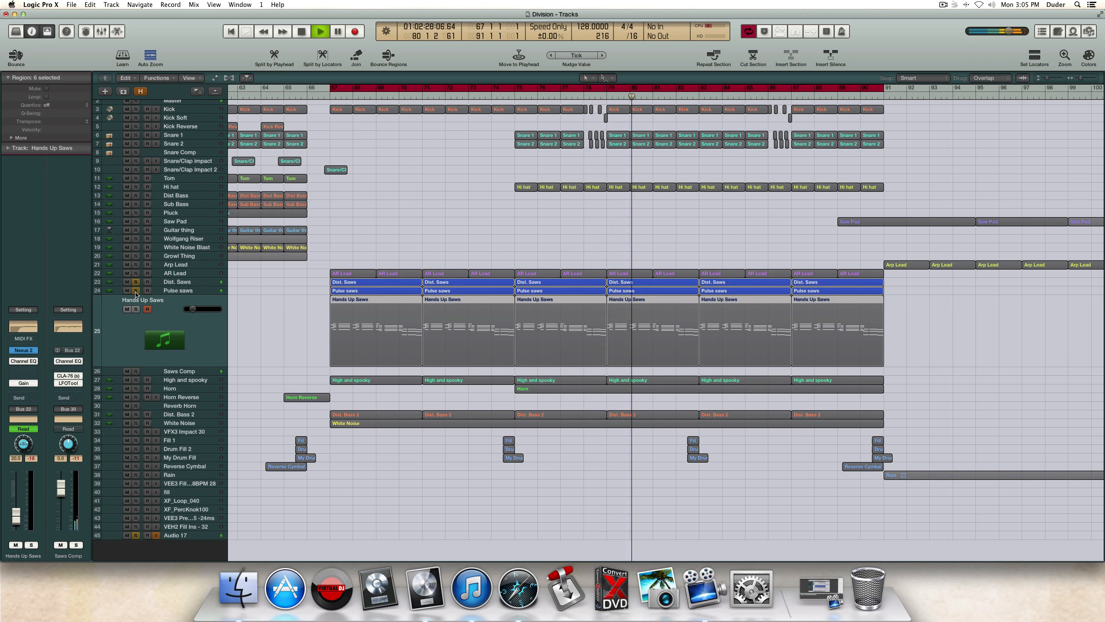
pyautogui.click(136, 309)
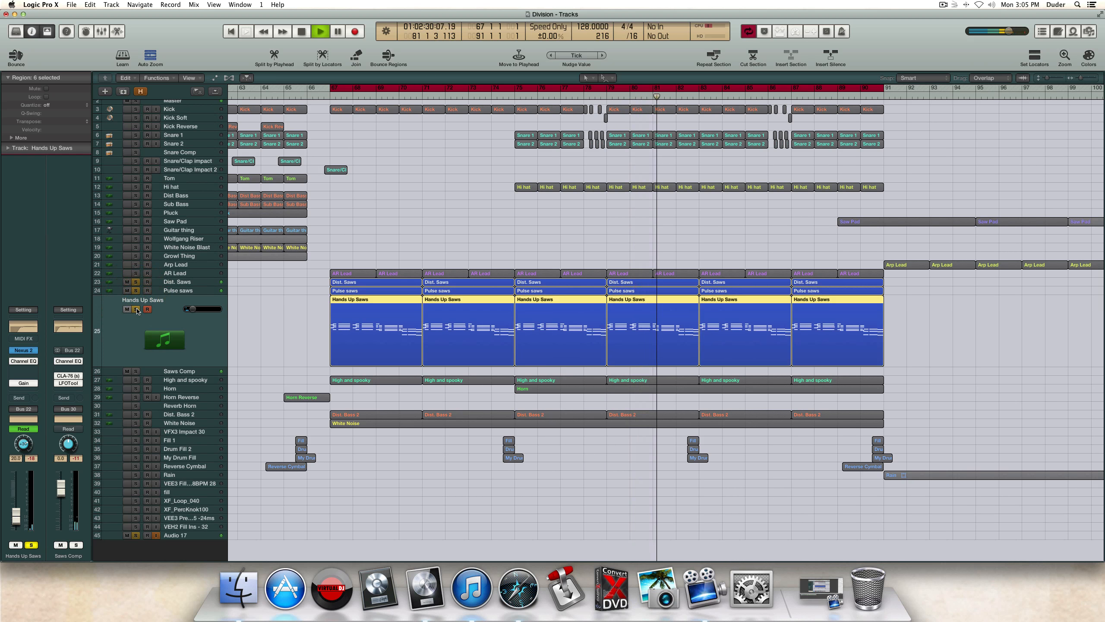
pyautogui.press('space')
# Step: Select the Saws Comp track and solo it in place of the Dist. Saws, Pulse saws and Hands Up Saws tracks
pyautogui.click(178, 370)
pyautogui.click(135, 282)
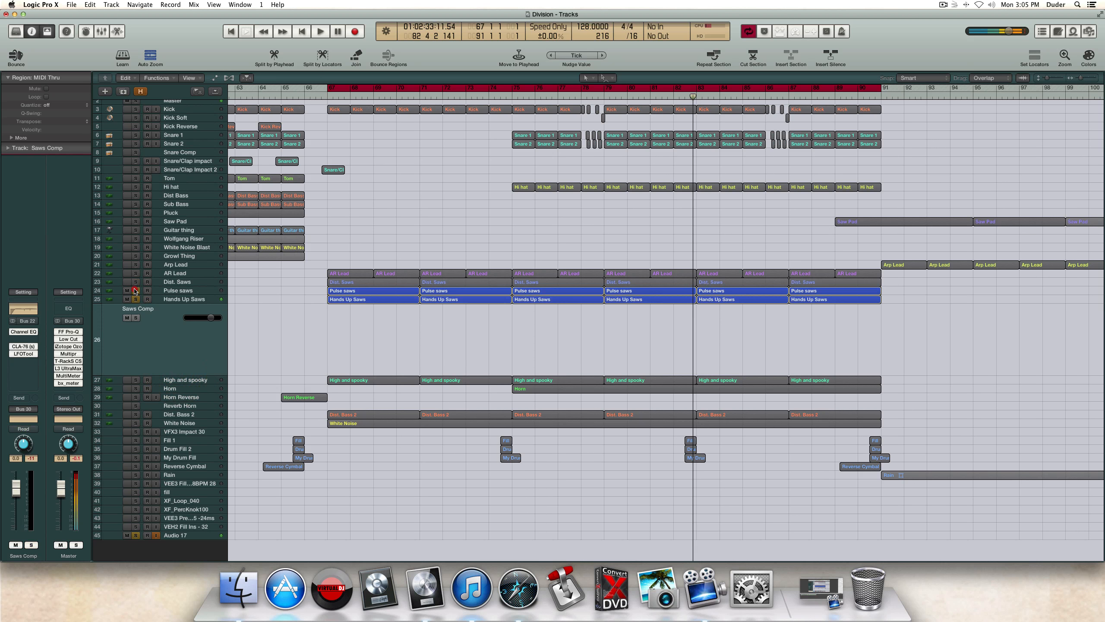
pyautogui.click(136, 290)
pyautogui.click(135, 299)
pyautogui.click(136, 317)
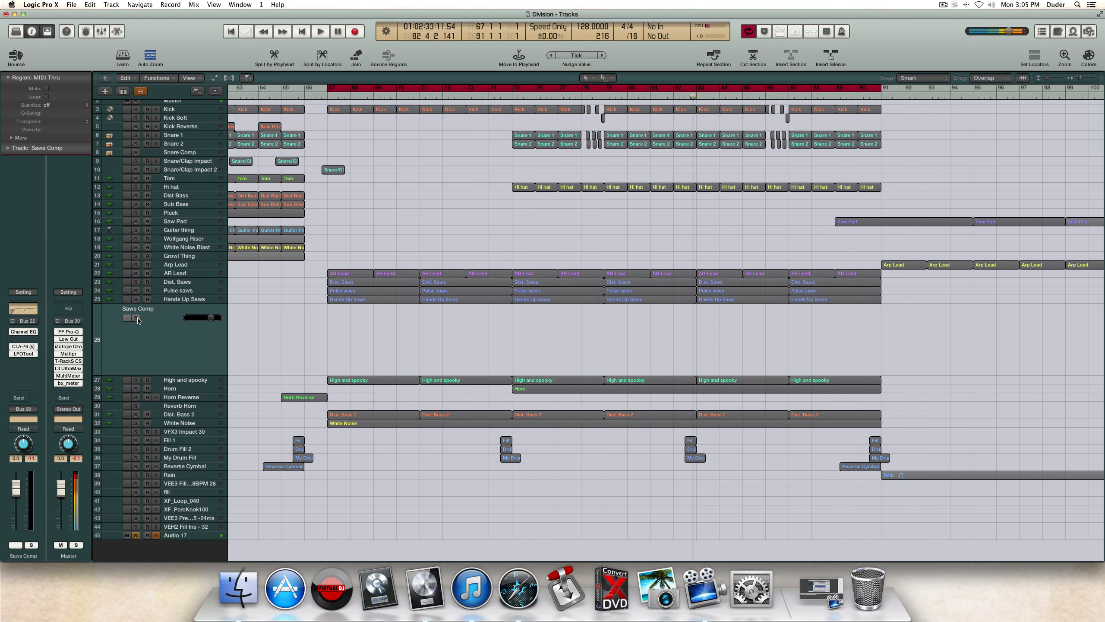
pyautogui.click(210, 342)
pyautogui.click(181, 340)
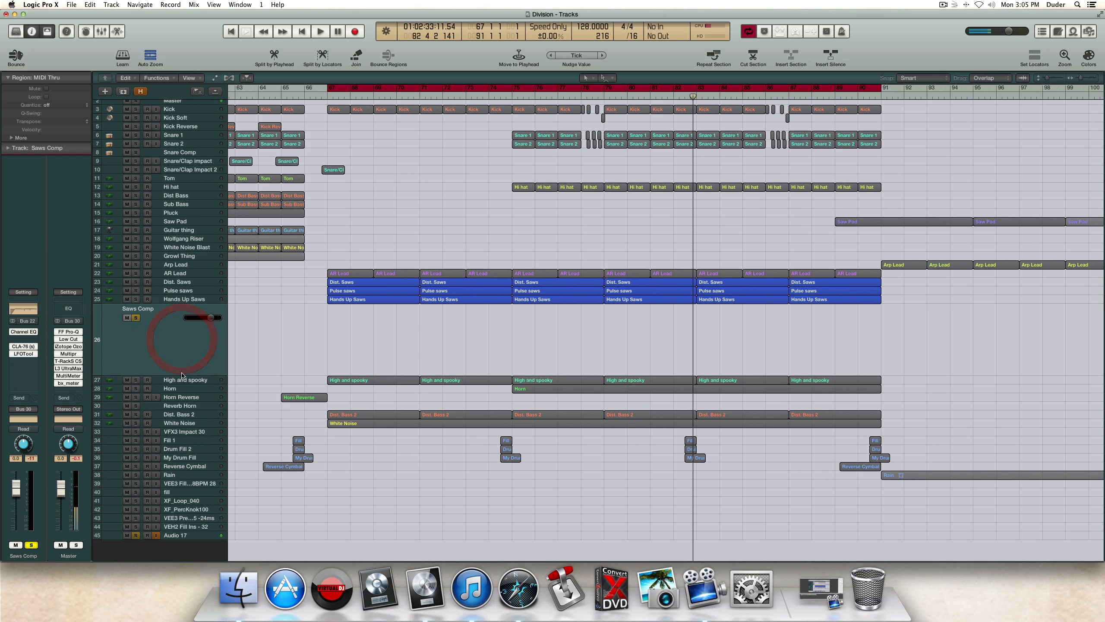
pyautogui.click(206, 332)
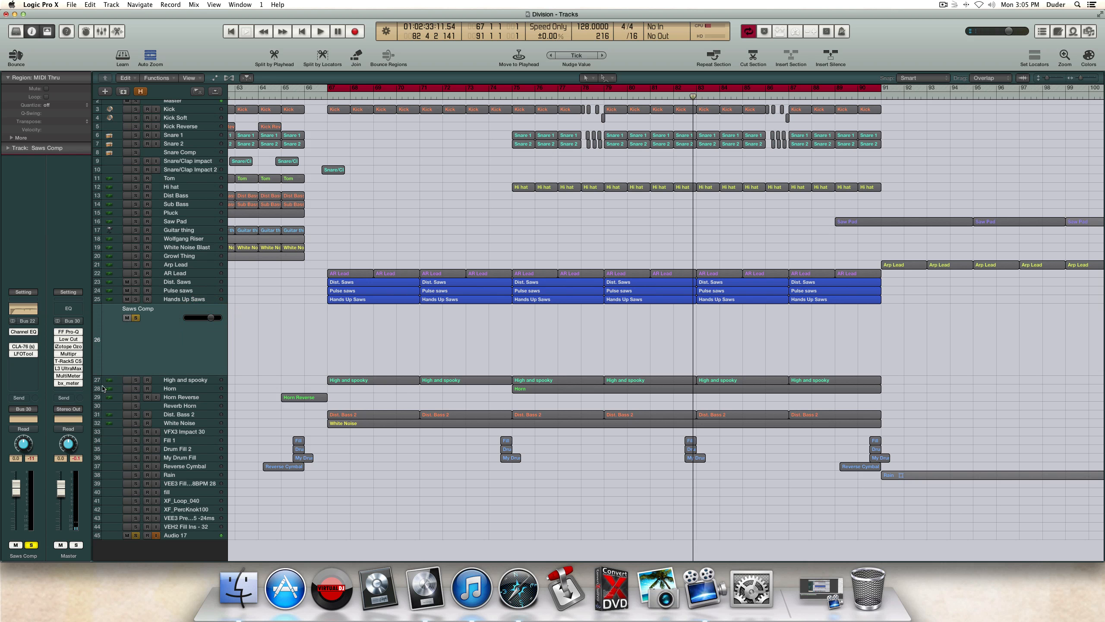
# Step: Open the Saws Comp track's Channel EQ, move its window aside, and open the CLA-76 compressor
pyautogui.click(20, 332)
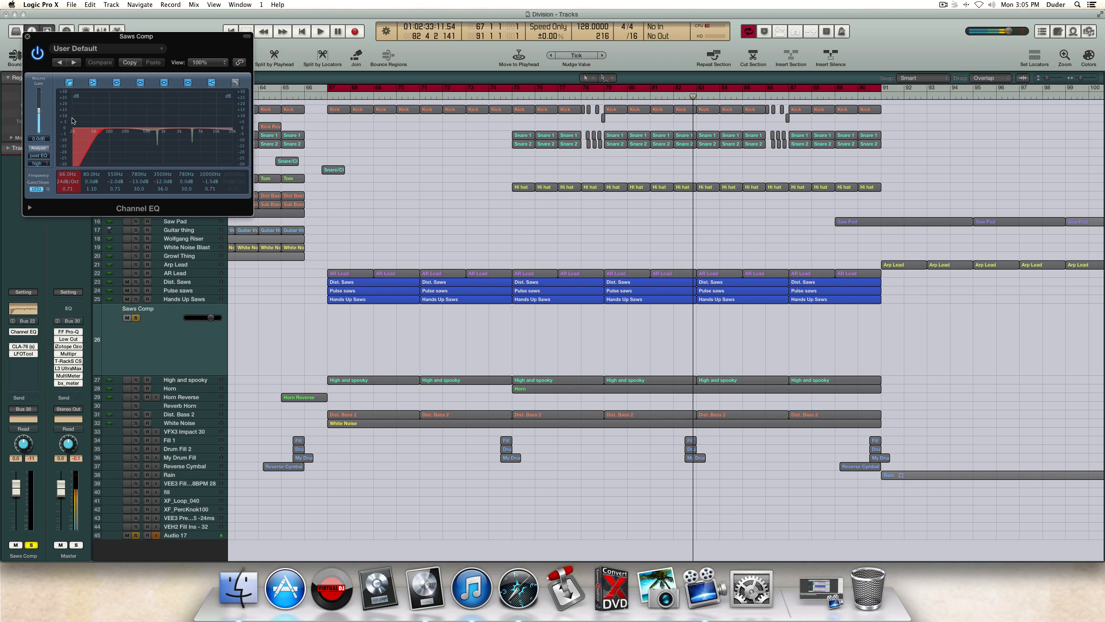
pyautogui.moveTo(93, 38); pyautogui.dragTo(127, 119)
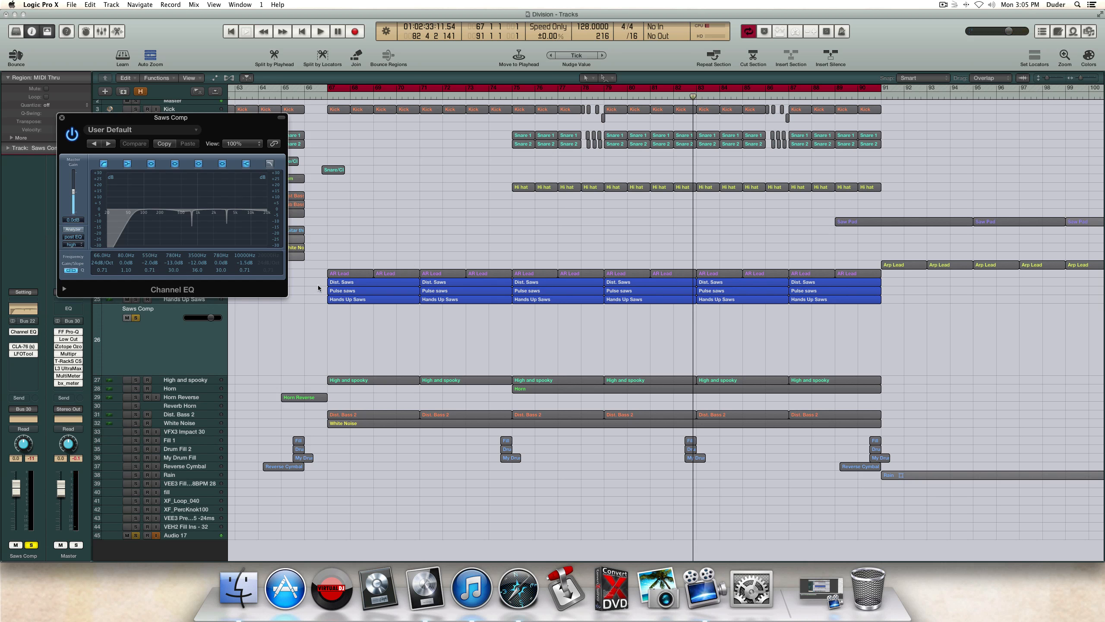
pyautogui.moveTo(318, 286); pyautogui.dragTo(398, 299)
pyautogui.click(317, 311)
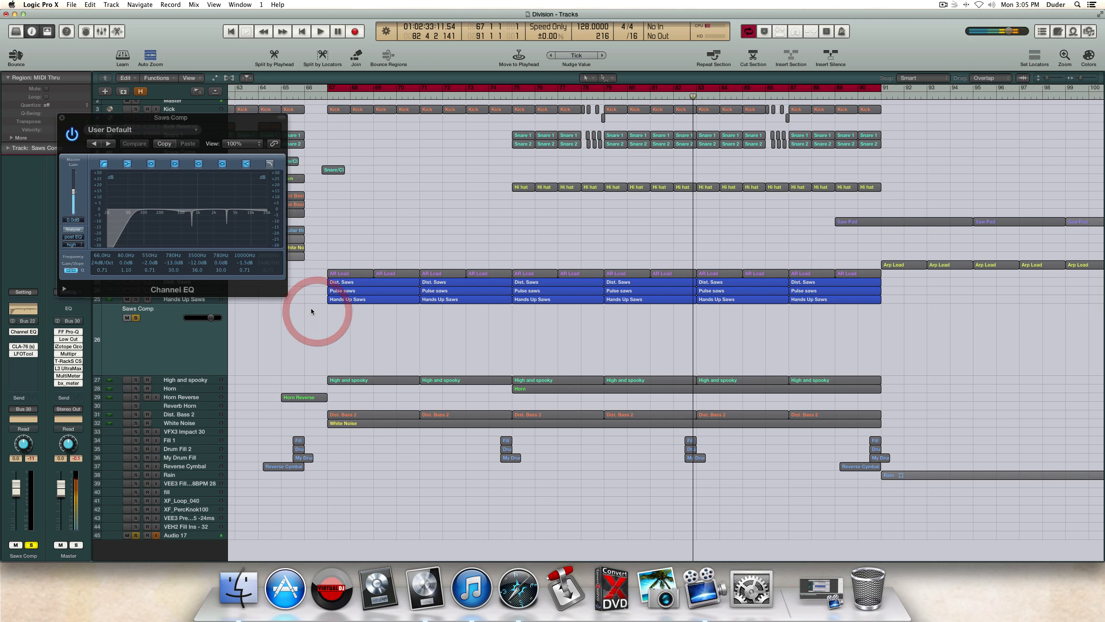
pyautogui.click(20, 347)
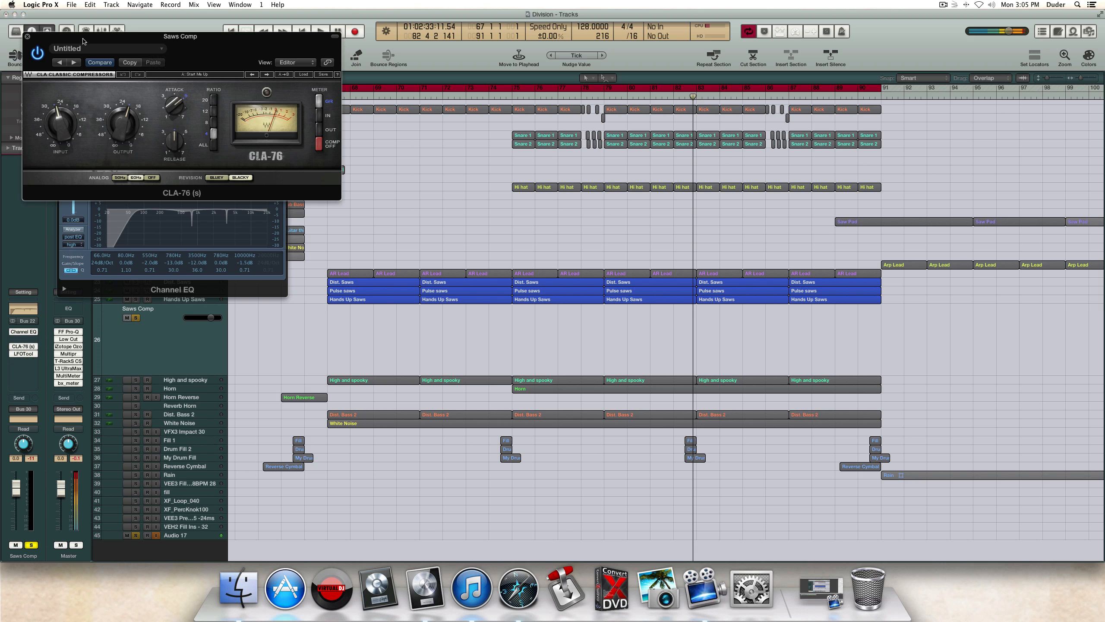
# Step: Move the CLA-76 window clear of the Channel EQ window and close it
pyautogui.moveTo(82, 40); pyautogui.dragTo(187, 338)
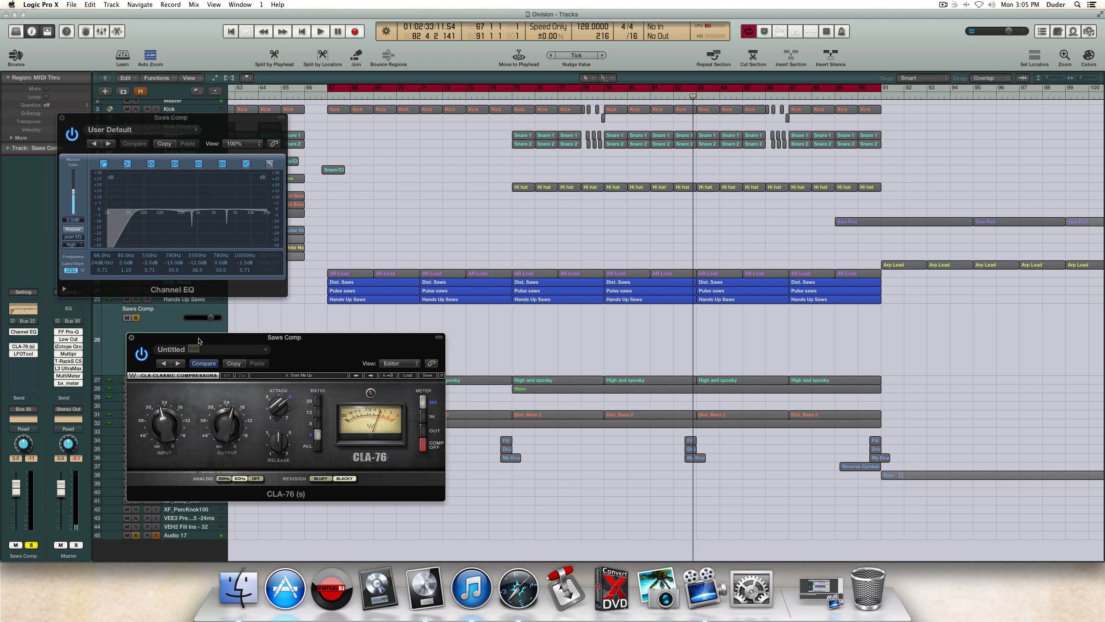
pyautogui.moveTo(198, 340); pyautogui.dragTo(195, 340)
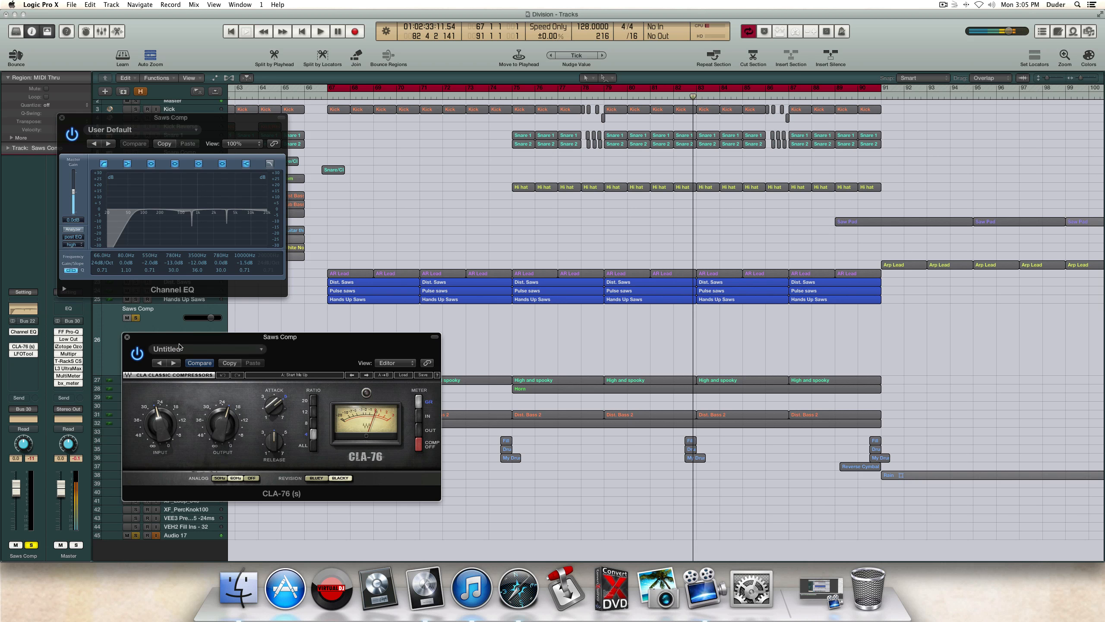
pyautogui.moveTo(148, 338); pyautogui.dragTo(103, 348)
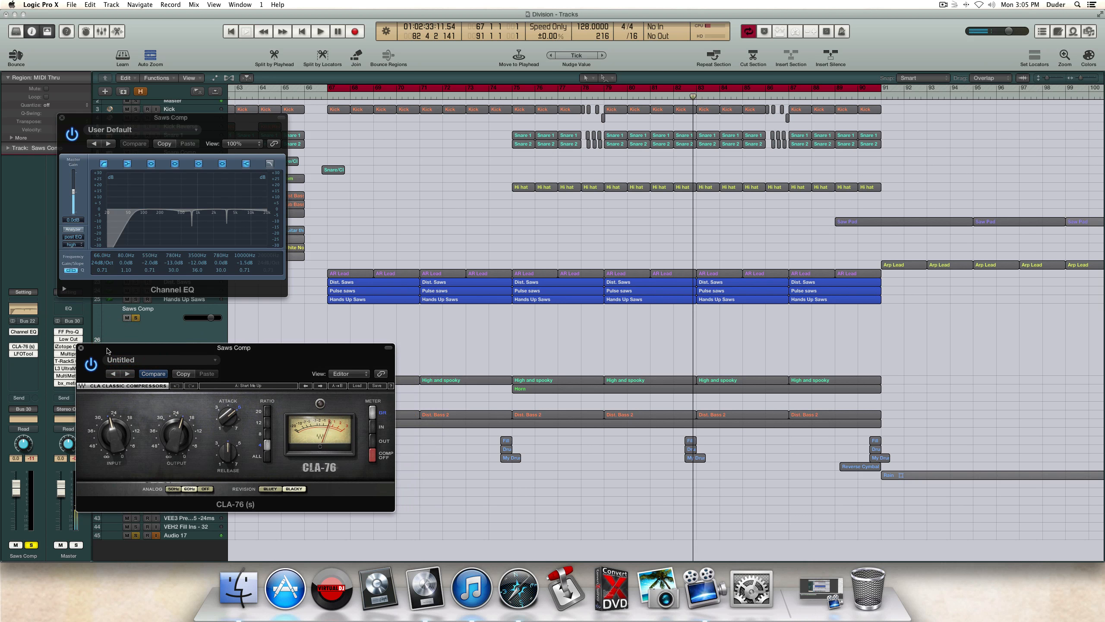
pyautogui.click(80, 348)
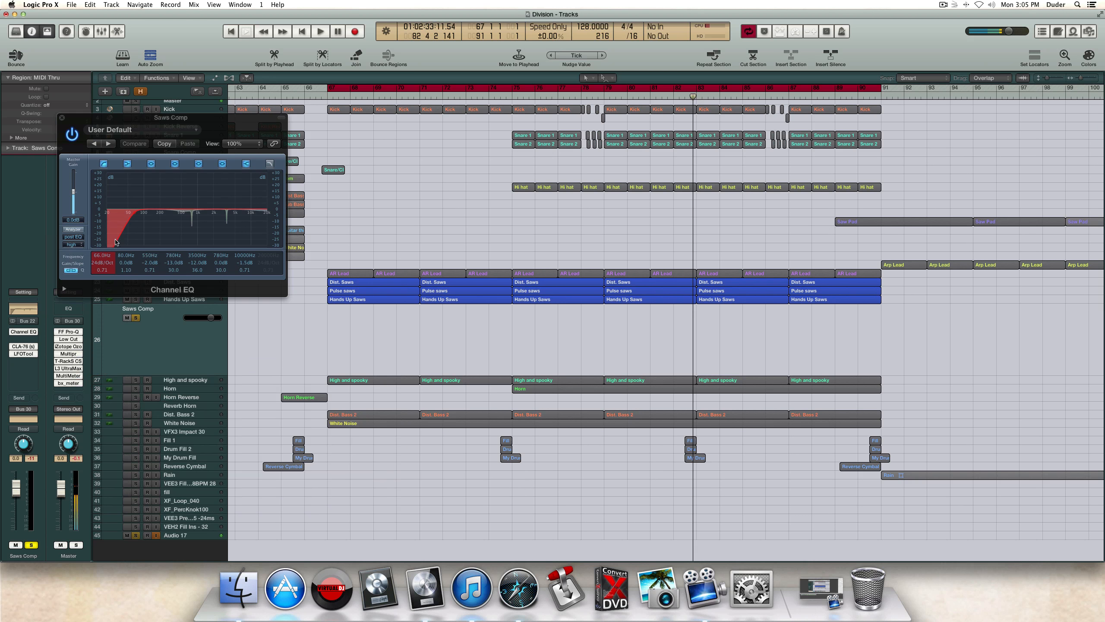
# Step: Play the soloed Saws Comp track while bypassing and re-enabling its Channel EQ twice, and stop playback
pyautogui.press('space')
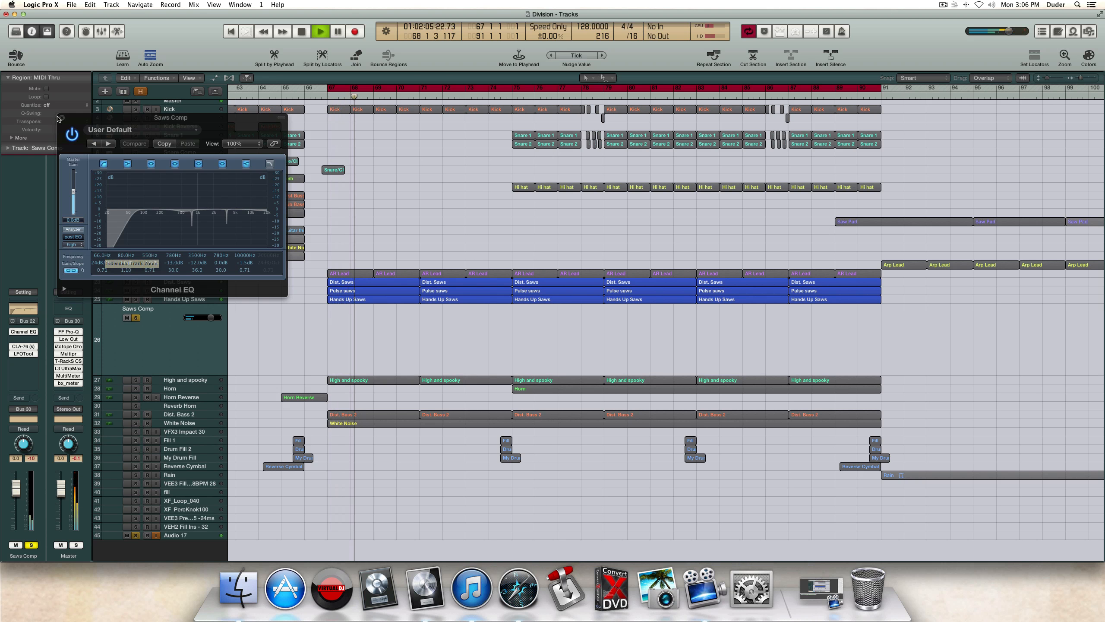
pyautogui.click(74, 136)
pyautogui.click(72, 134)
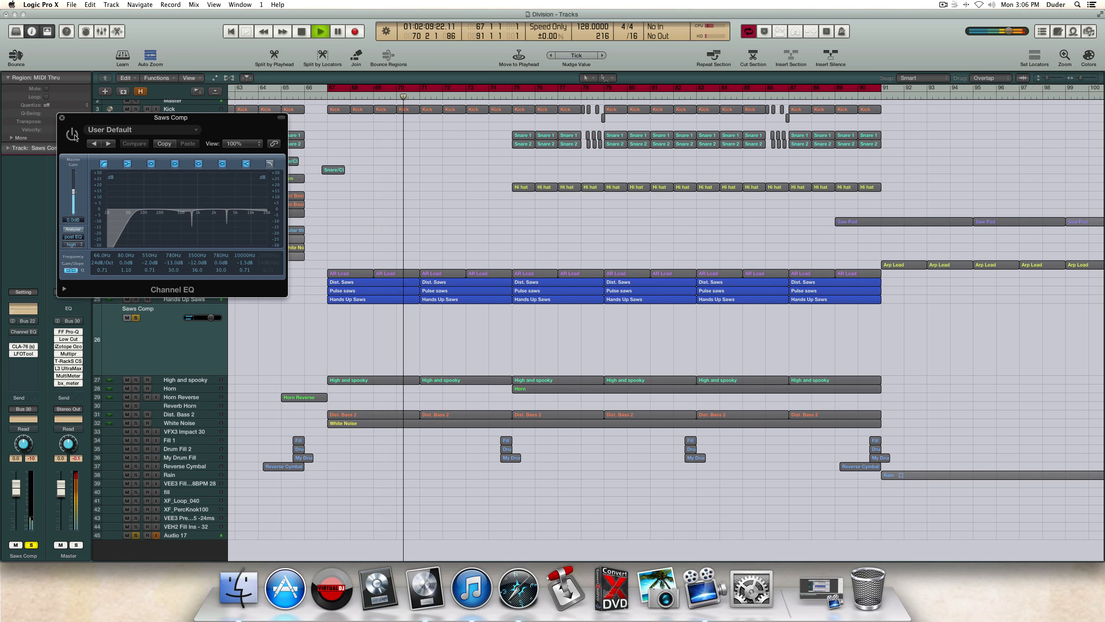
pyautogui.click(72, 135)
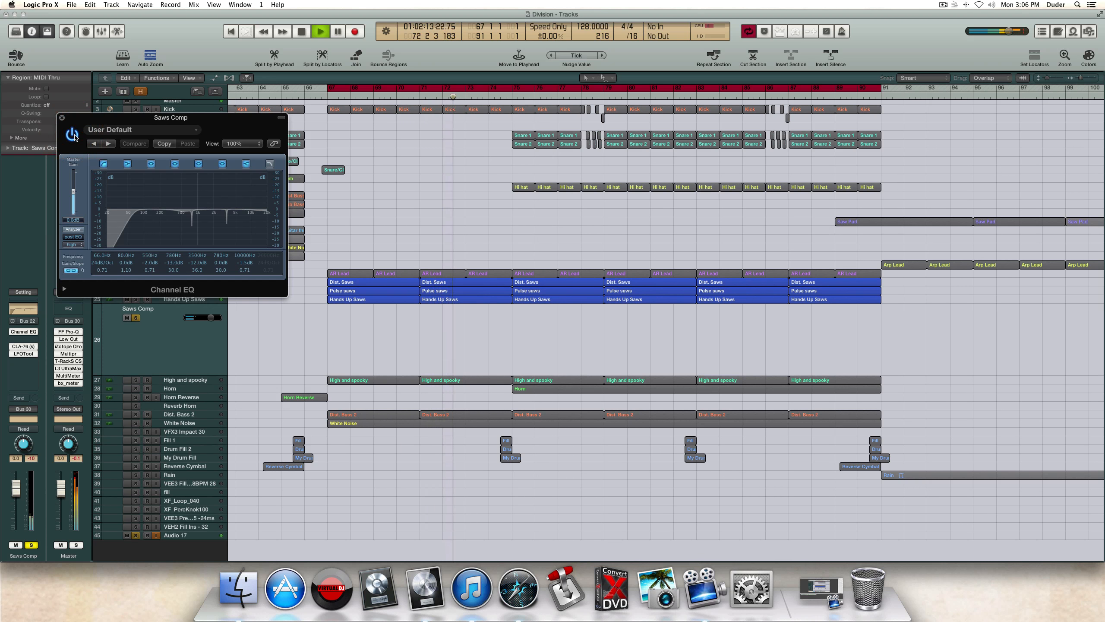
pyautogui.click(73, 135)
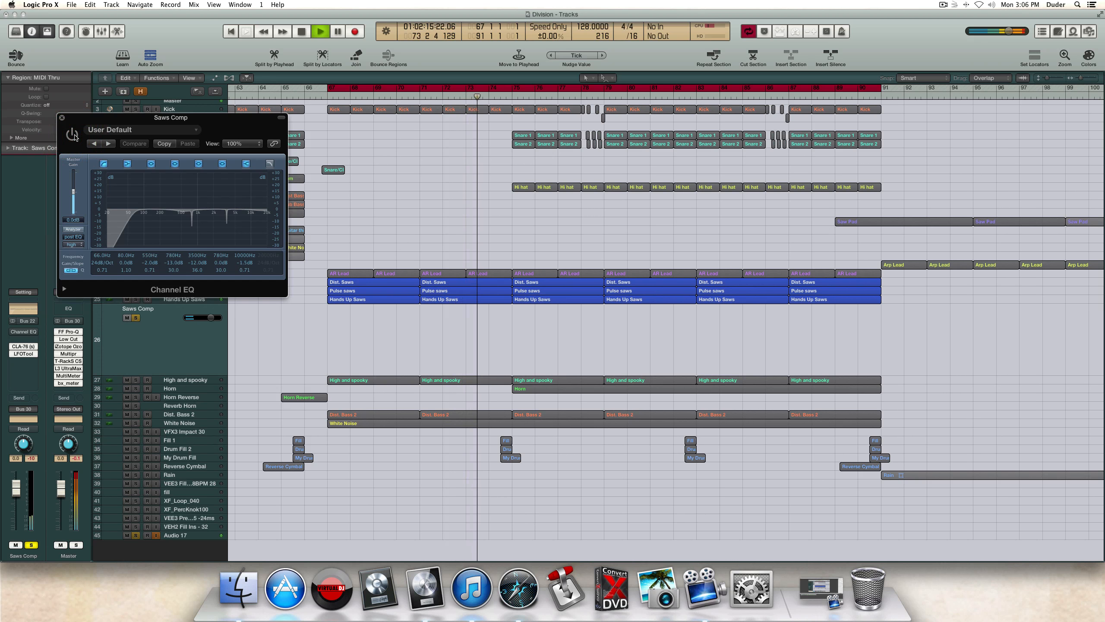
pyautogui.click(72, 135)
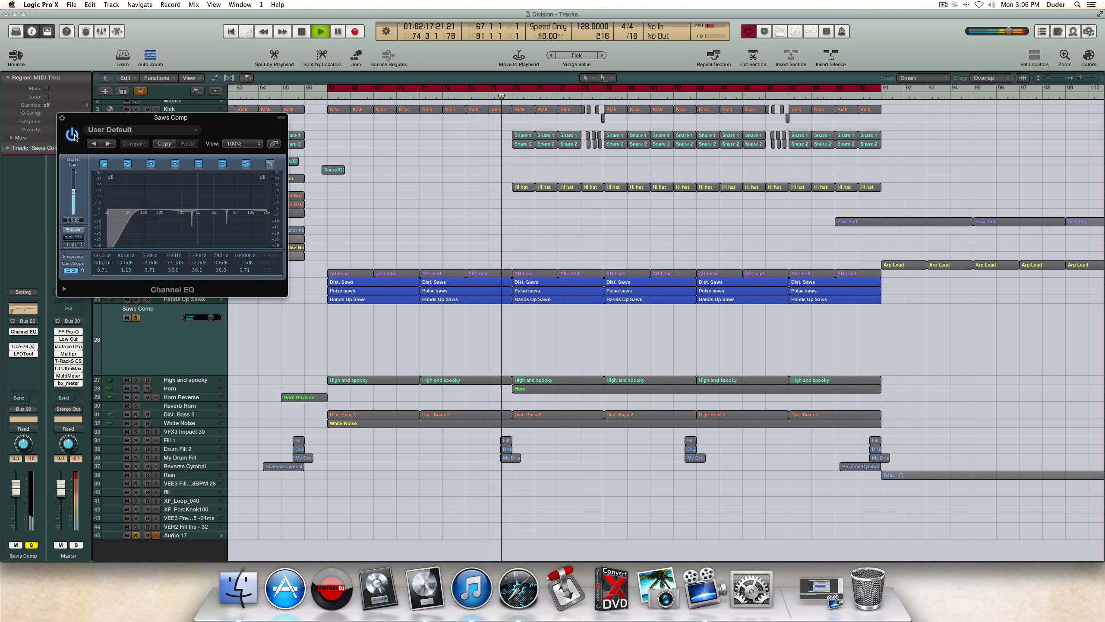
pyautogui.press('space')
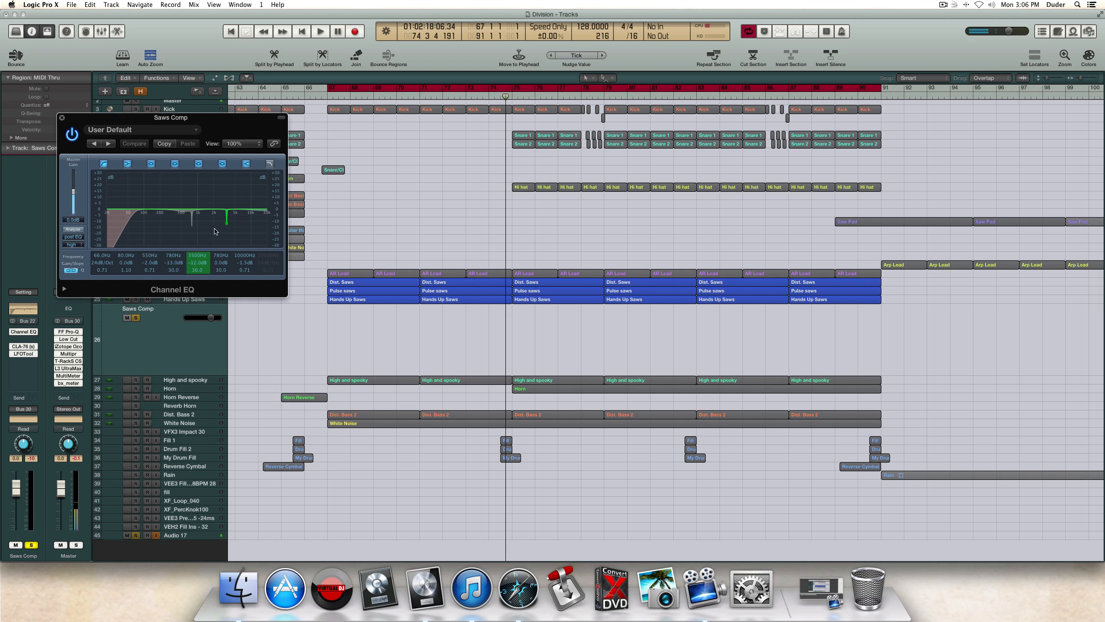
# Step: During playback, try altering the Channel EQ's narrow 780 Hz and 3300 Hz cuts, including a +23.5 dB boost at 3300 Hz, reverting to the saved settings
pyautogui.press('space')
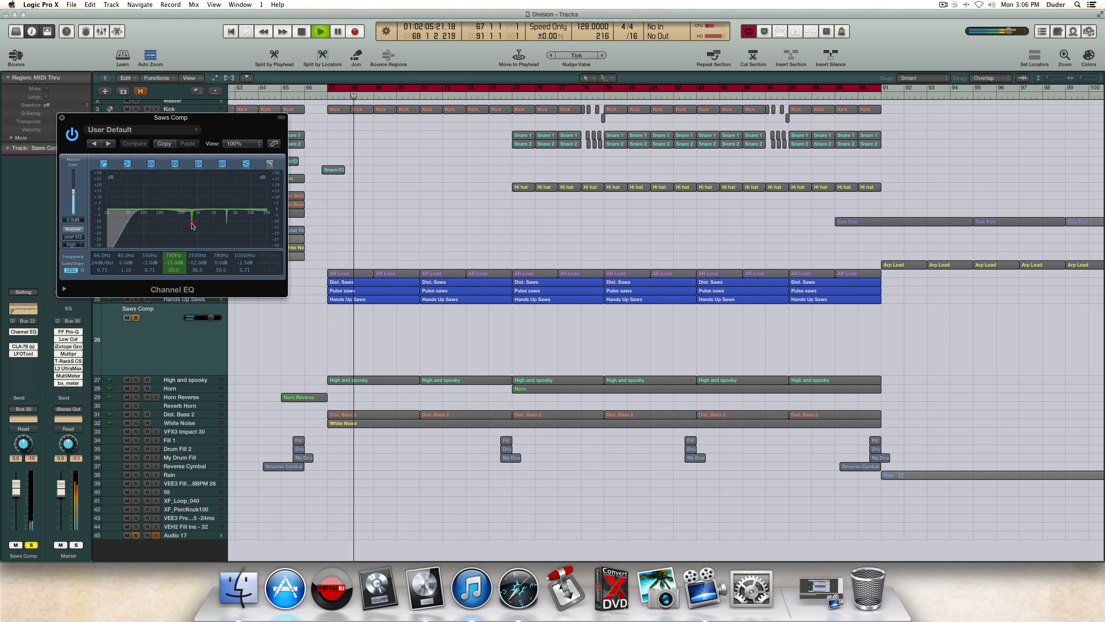
pyautogui.moveTo(192, 223); pyautogui.dragTo(191, 200)
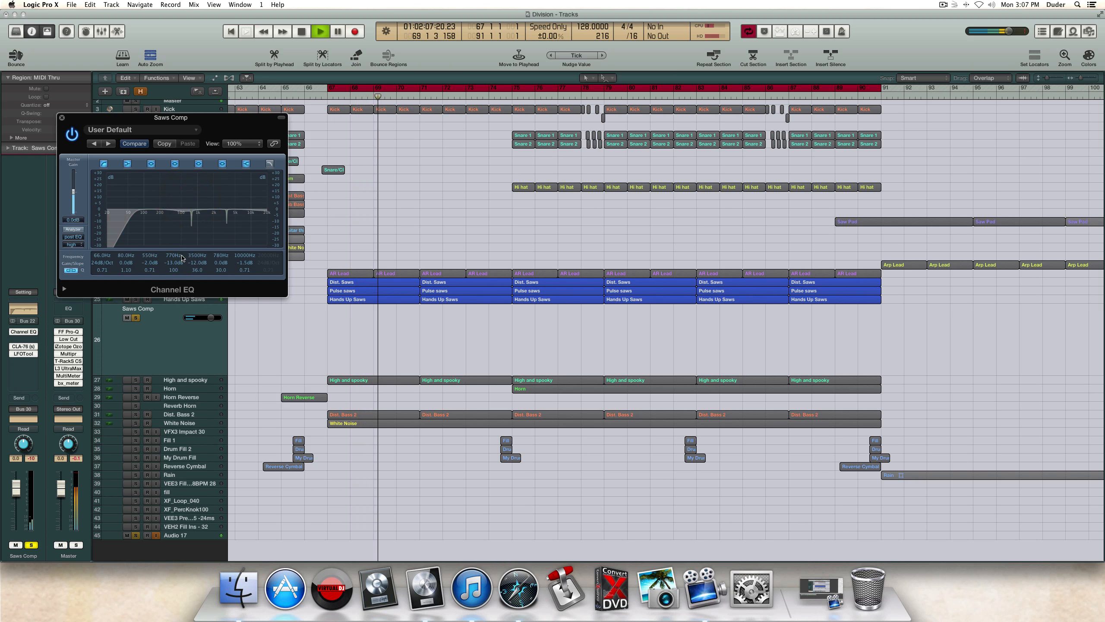
pyautogui.click(131, 144)
pyautogui.moveTo(172, 263)
pyautogui.mouseDown()
pyautogui.moveTo(173, 235)
pyautogui.moveTo(173, 263)
pyautogui.mouseUp()
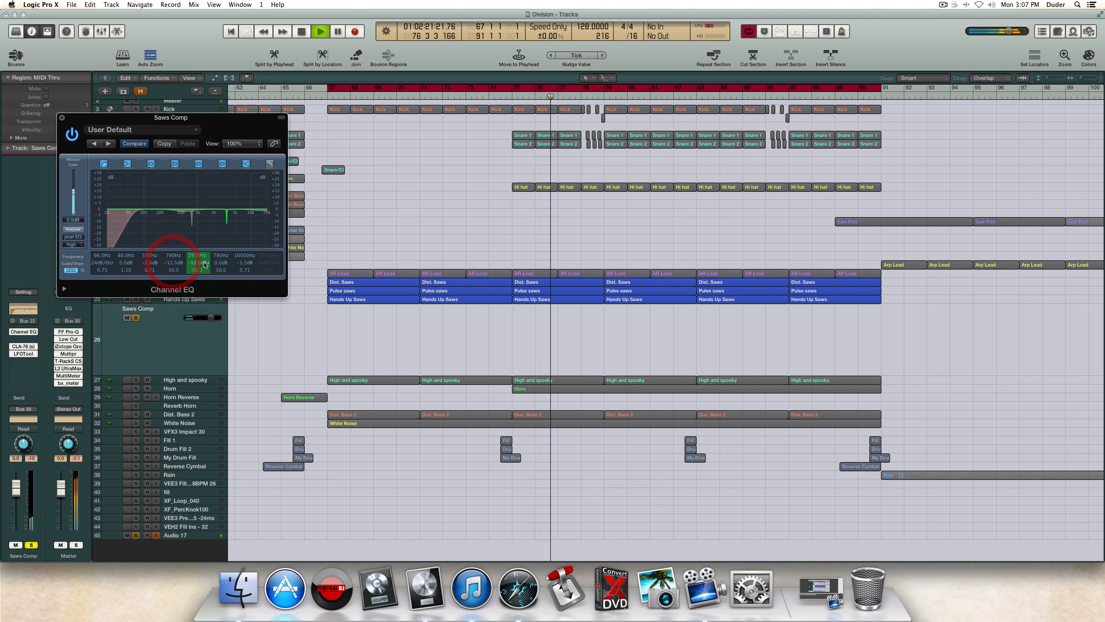
pyautogui.moveTo(200, 263); pyautogui.dragTo(202, 234)
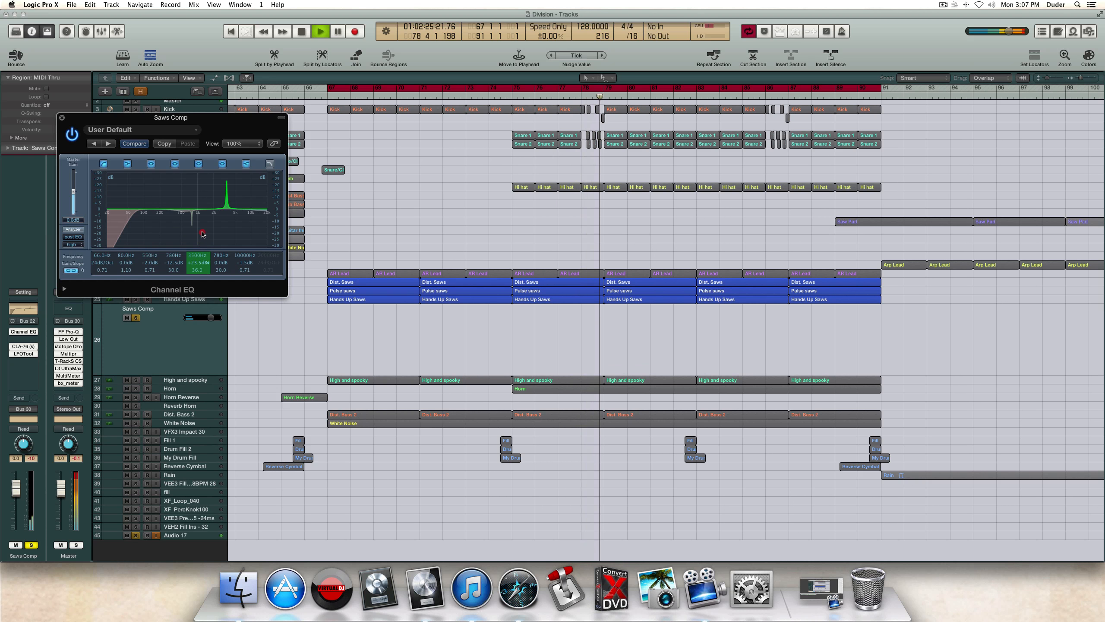
pyautogui.click(135, 145)
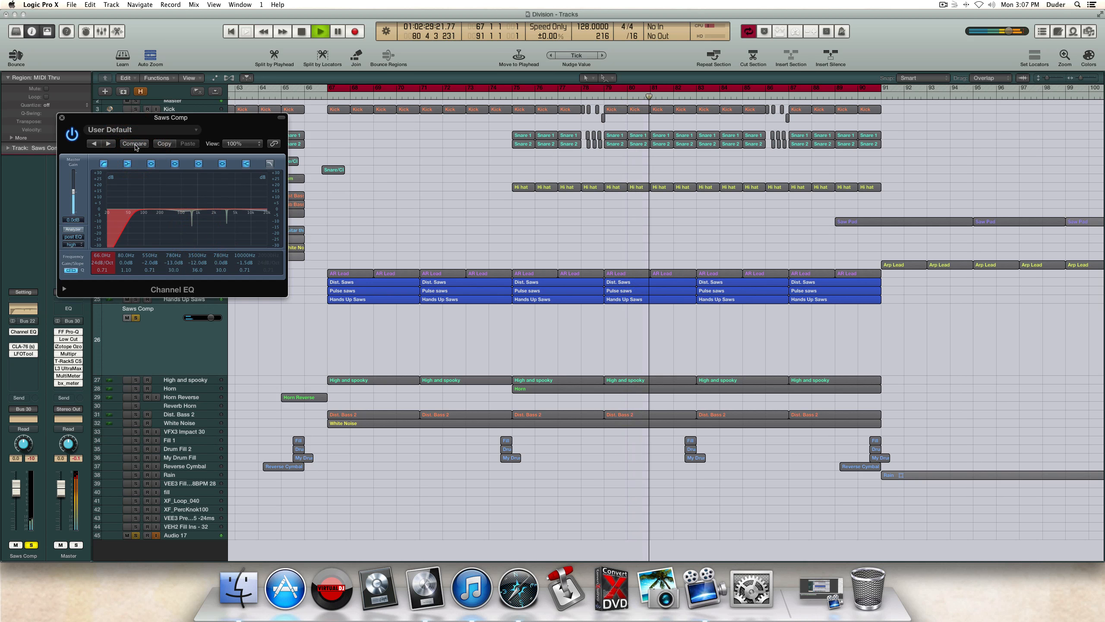
pyautogui.press('space')
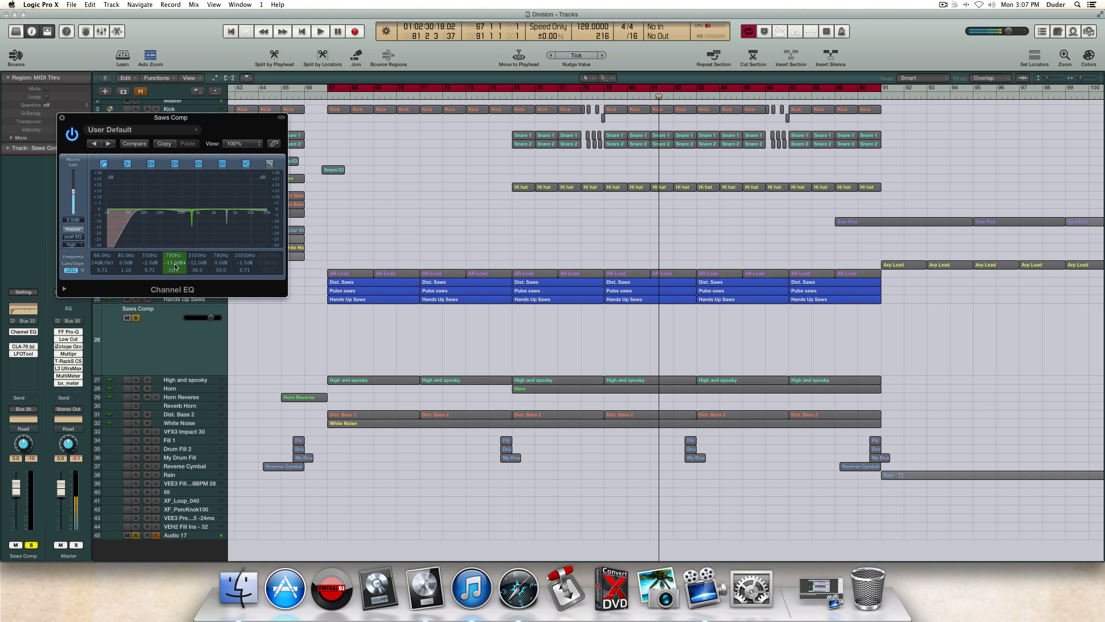
# Step: Set the gain of the Channel EQ's 780 Hz and 3300 Hz bands to 0 dB
pyautogui.doubleClick(174, 263)
pyautogui.write('0')
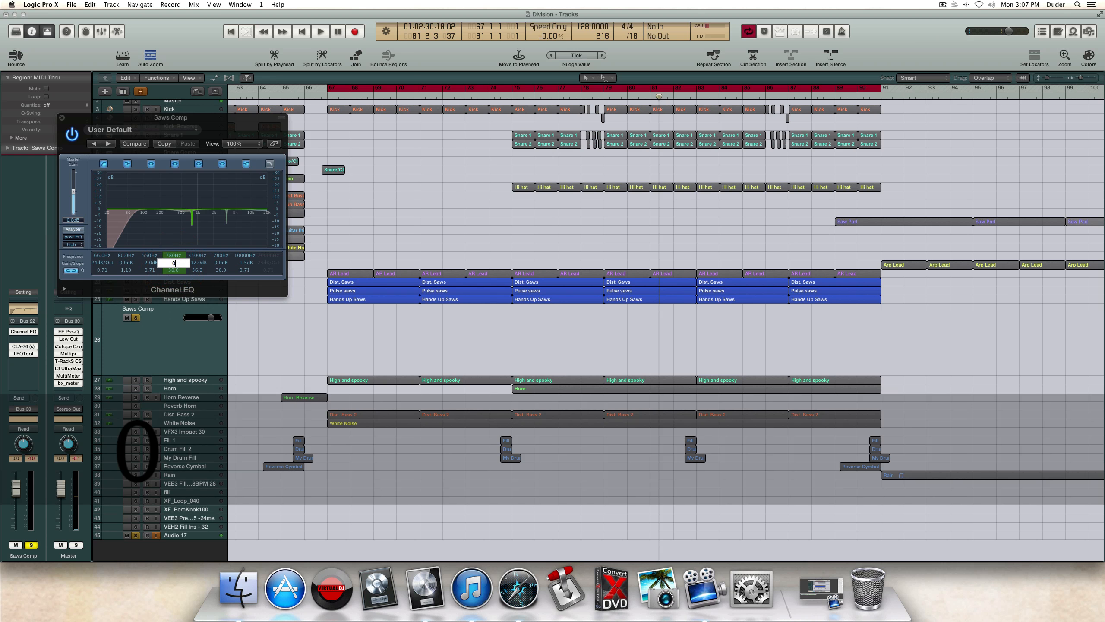
pyautogui.press('Return')
pyautogui.doubleClick(222, 263)
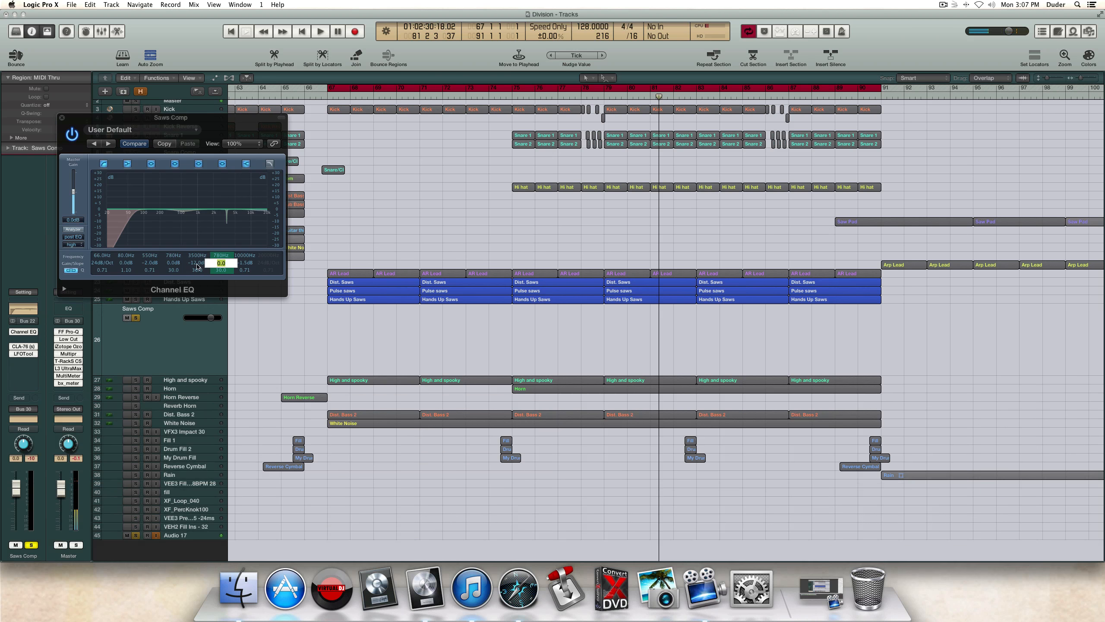
pyautogui.doubleClick(197, 262)
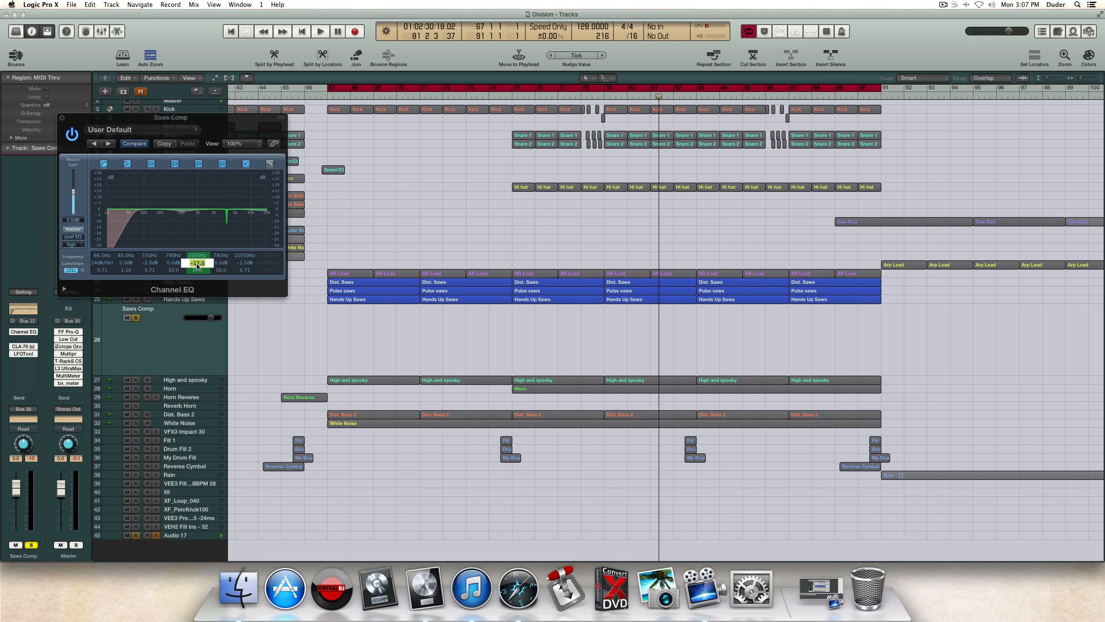
pyautogui.write('0')
pyautogui.press('Return')
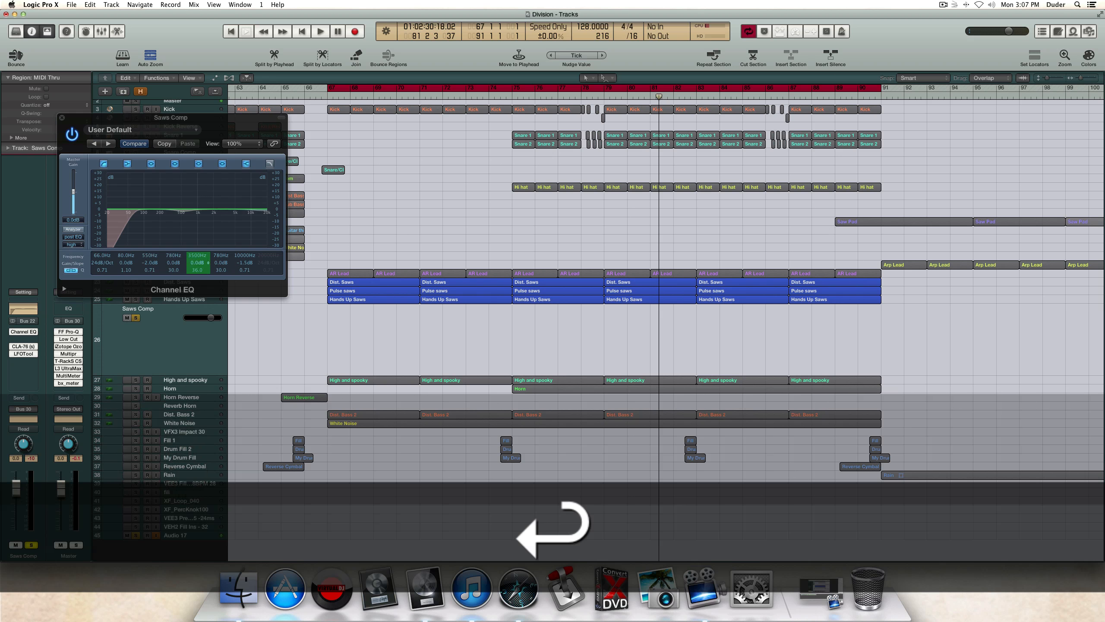
# Step: Play Saws Comp without the two narrow cuts, switch back to the saved EQ settings for comparison, and stop
pyautogui.press('space')
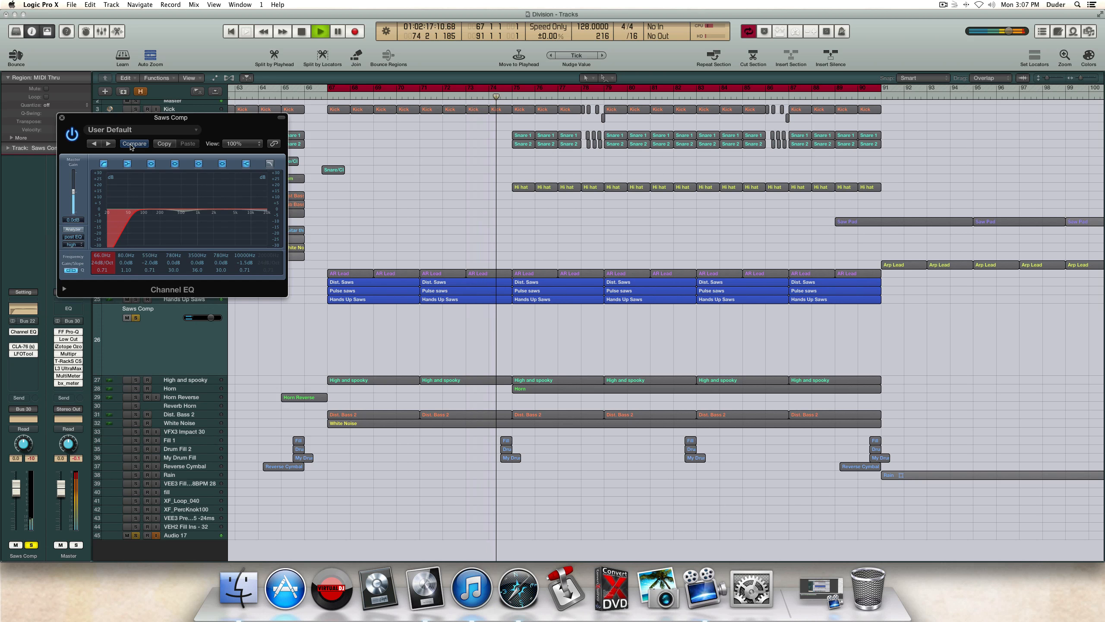
pyautogui.click(130, 143)
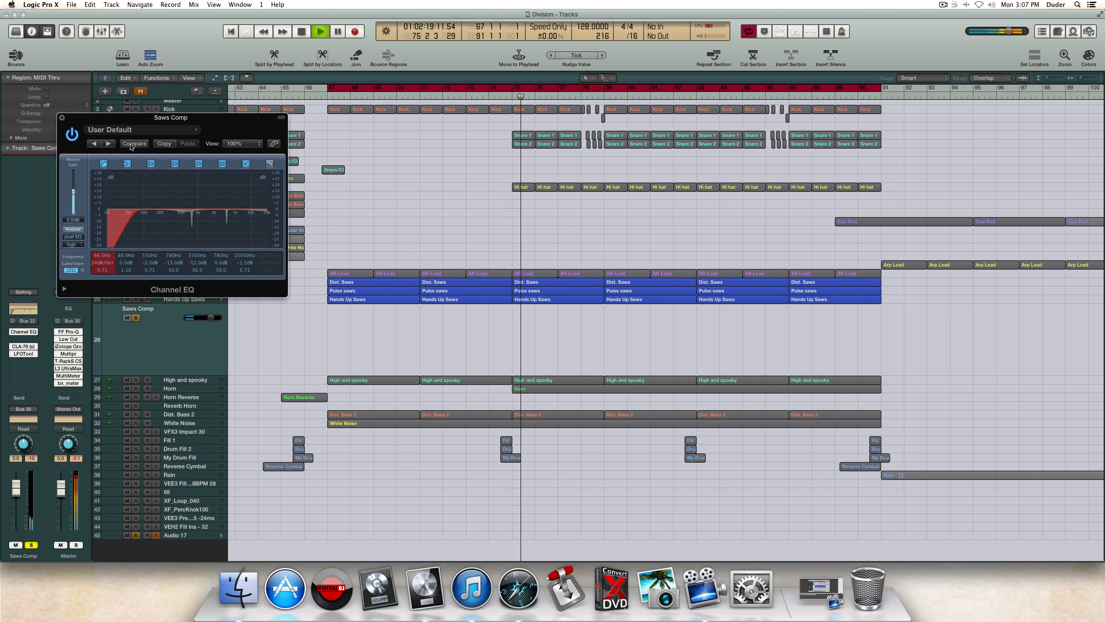
pyautogui.press('space')
# Step: Replace the Channel EQ window with the Saws Comp track's CLA-76 compressor and play briefly to check its metering
pyautogui.click(62, 117)
pyautogui.click(23, 346)
pyautogui.moveTo(262, 348); pyautogui.dragTo(209, 318)
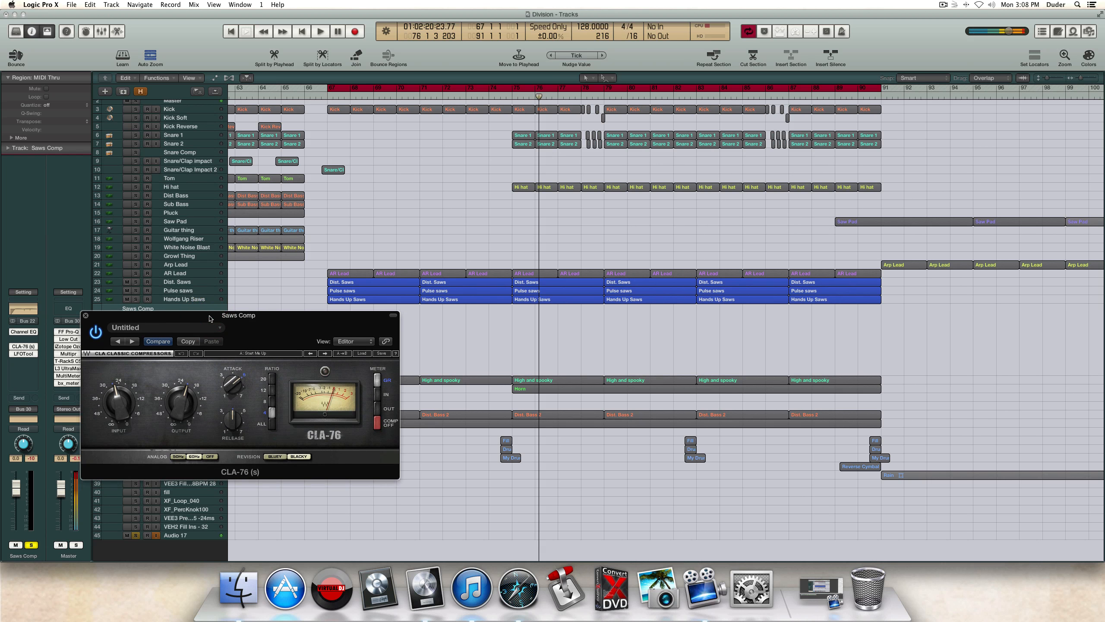
pyautogui.press('space')
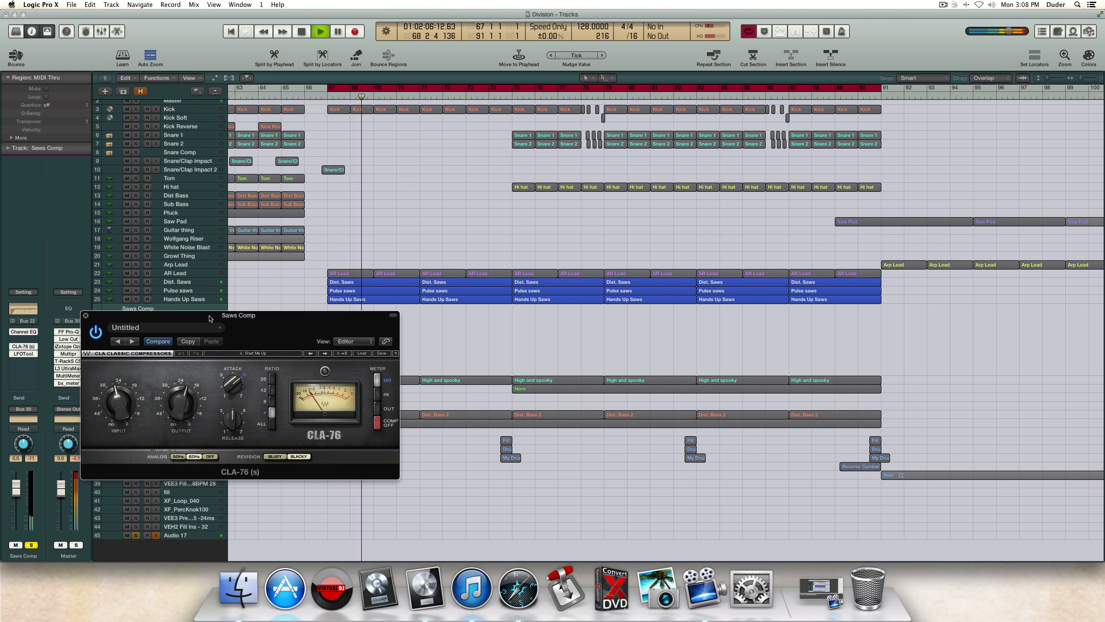
pyautogui.press('space')
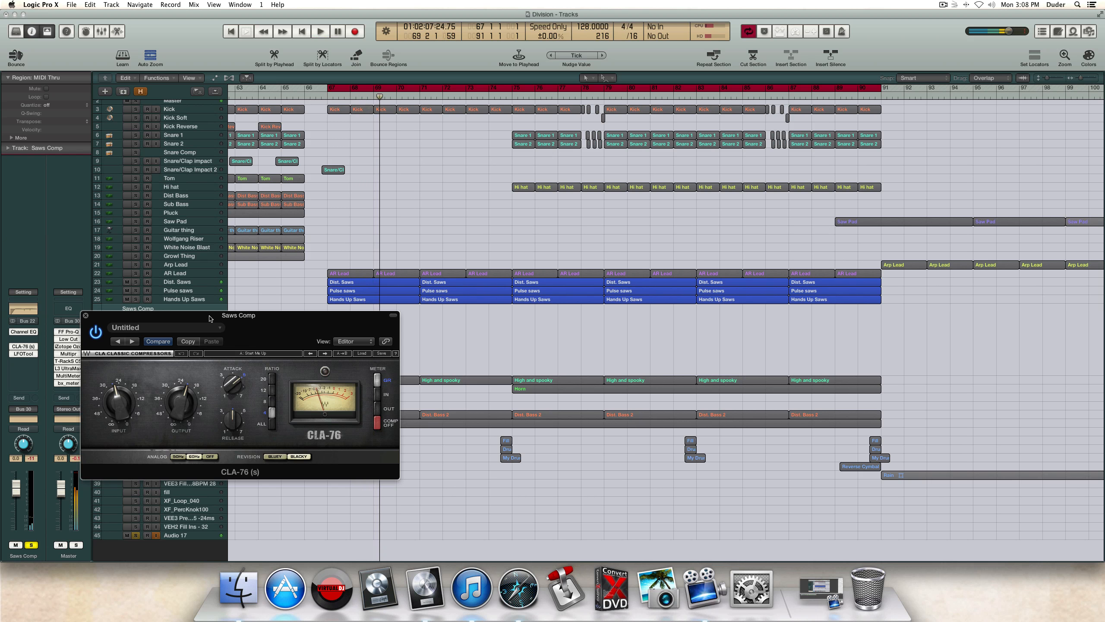
# Step: Move the CLA-76 window below the Saws Comp track header and audition the compressor bypassed and enabled in two playback passes
pyautogui.moveTo(211, 317); pyautogui.dragTo(217, 320)
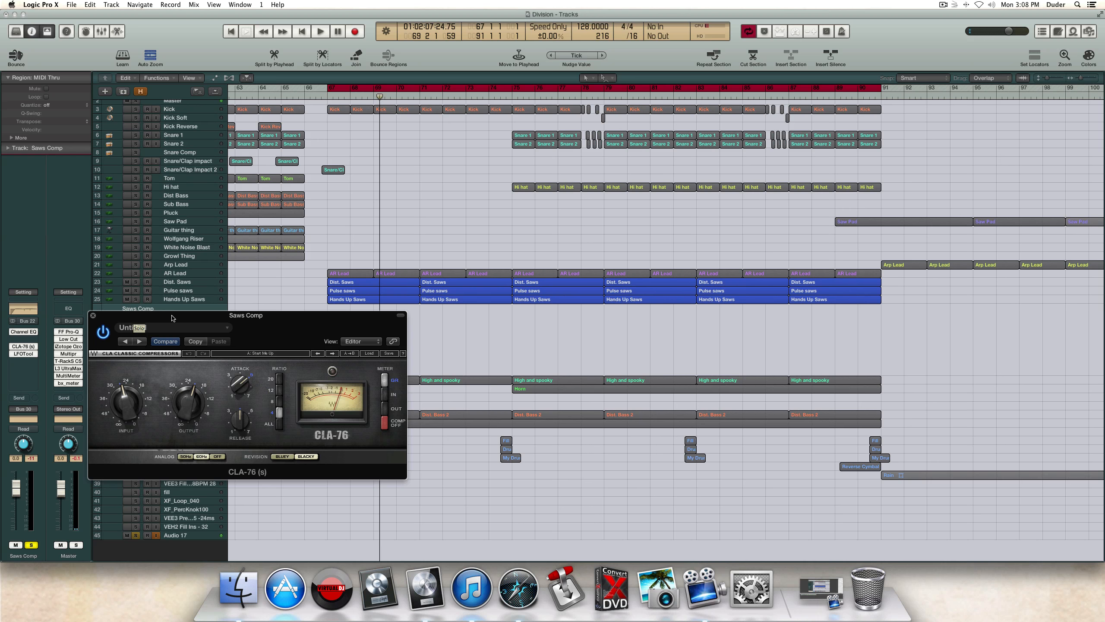
pyautogui.moveTo(135, 325); pyautogui.dragTo(160, 350)
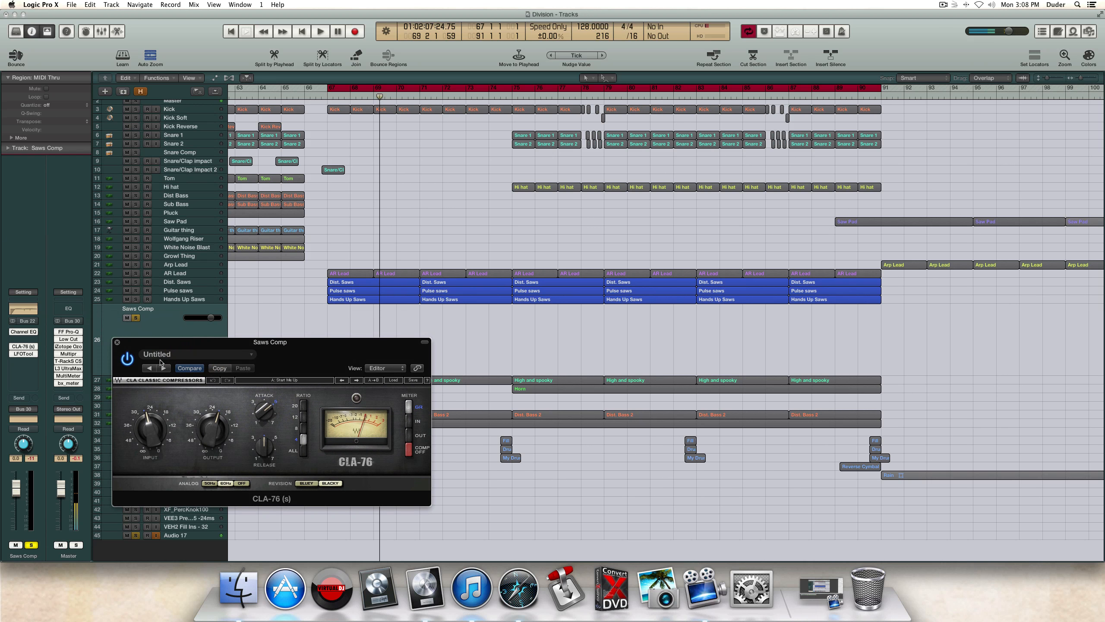
pyautogui.press('space')
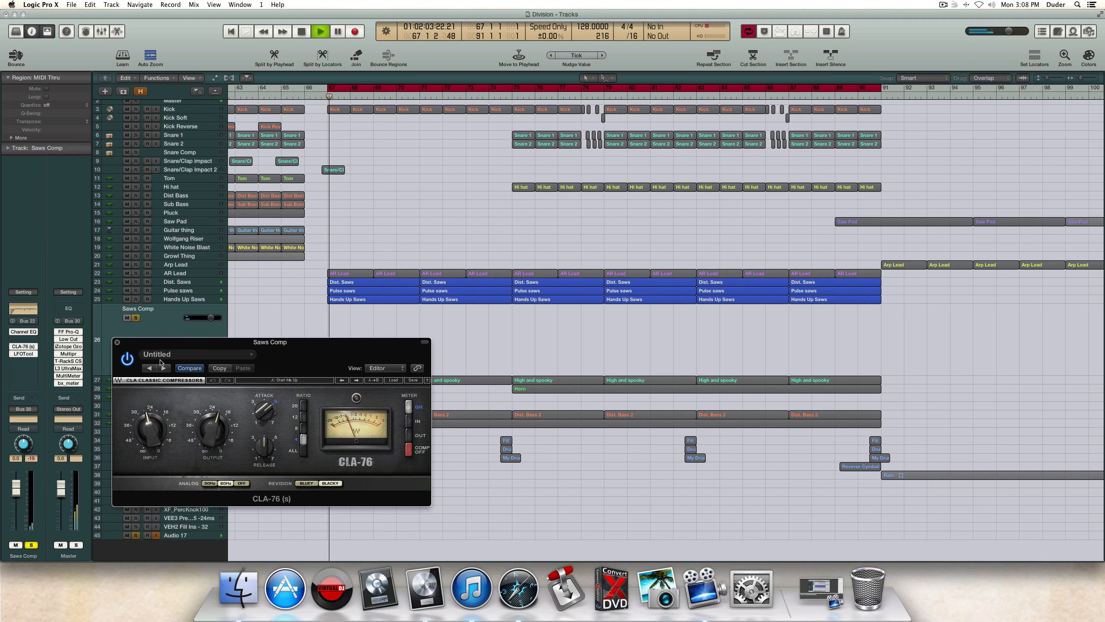
pyautogui.click(130, 362)
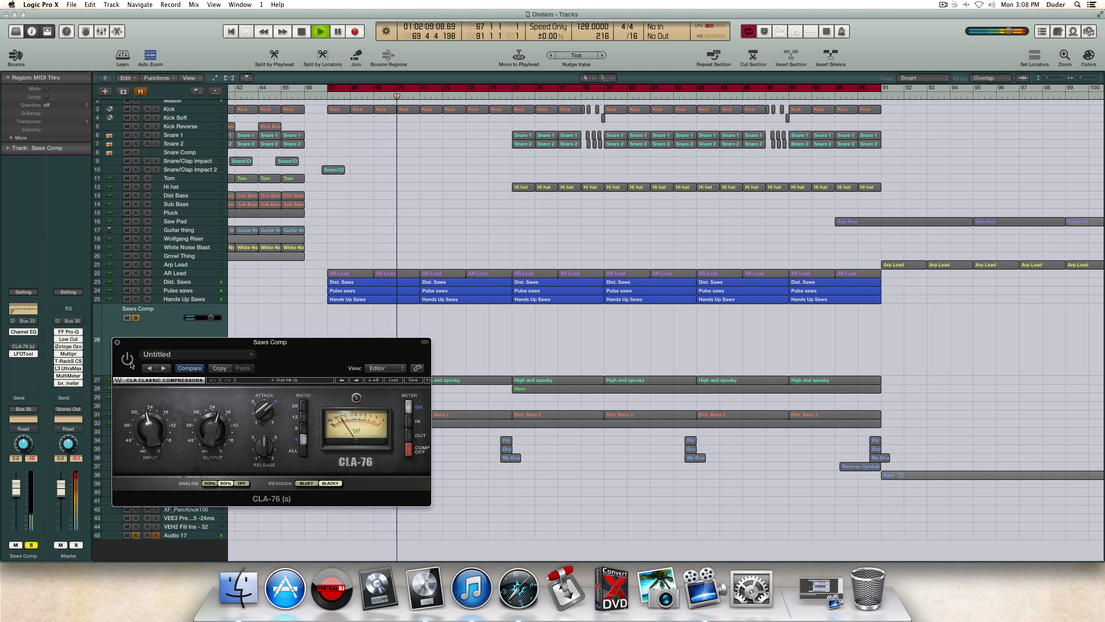
pyautogui.click(128, 359)
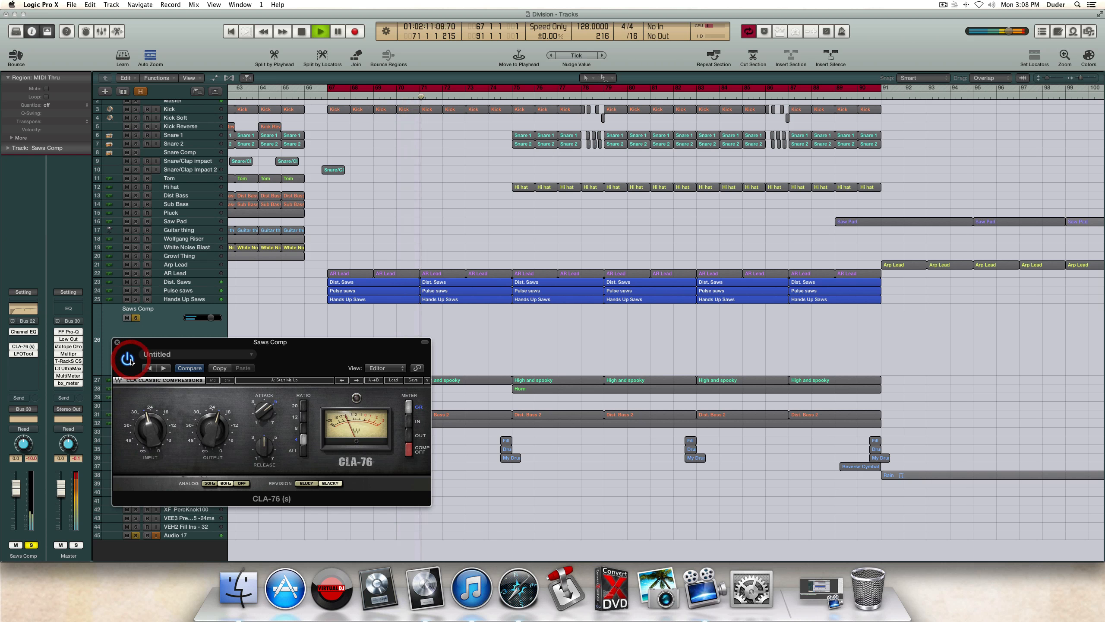
pyautogui.press('space')
pyautogui.press('space')
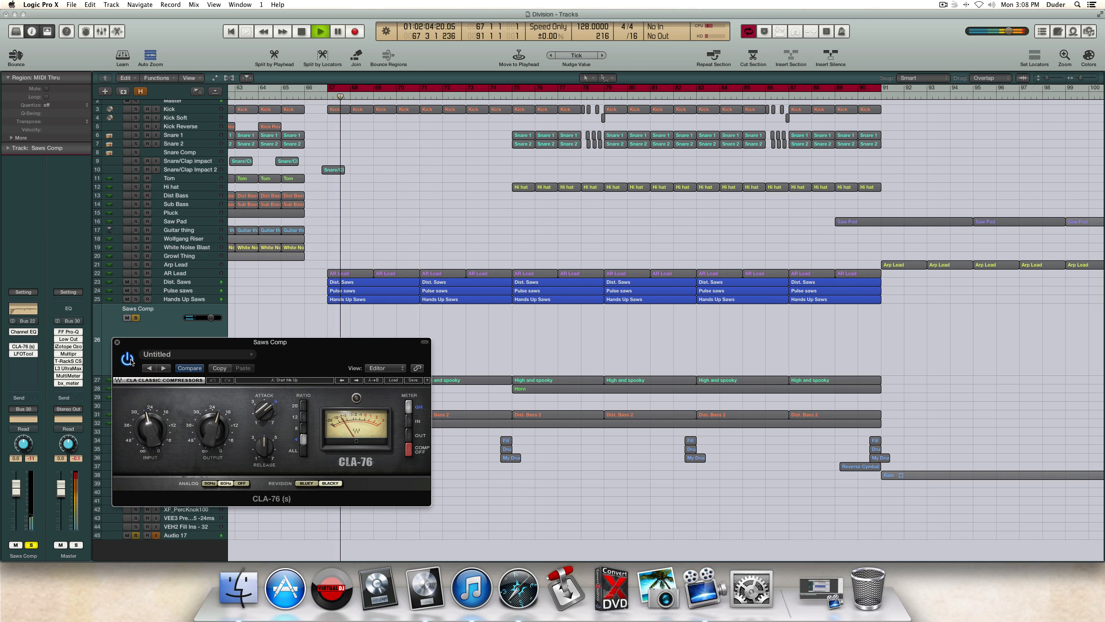
pyautogui.click(130, 362)
pyautogui.click(130, 361)
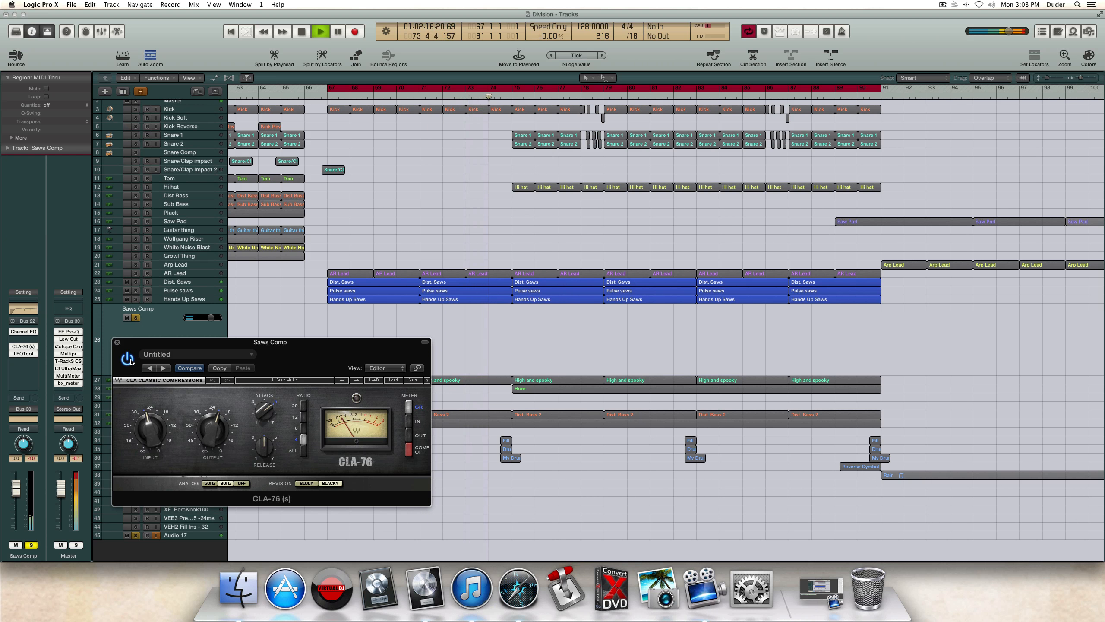
pyautogui.press('space')
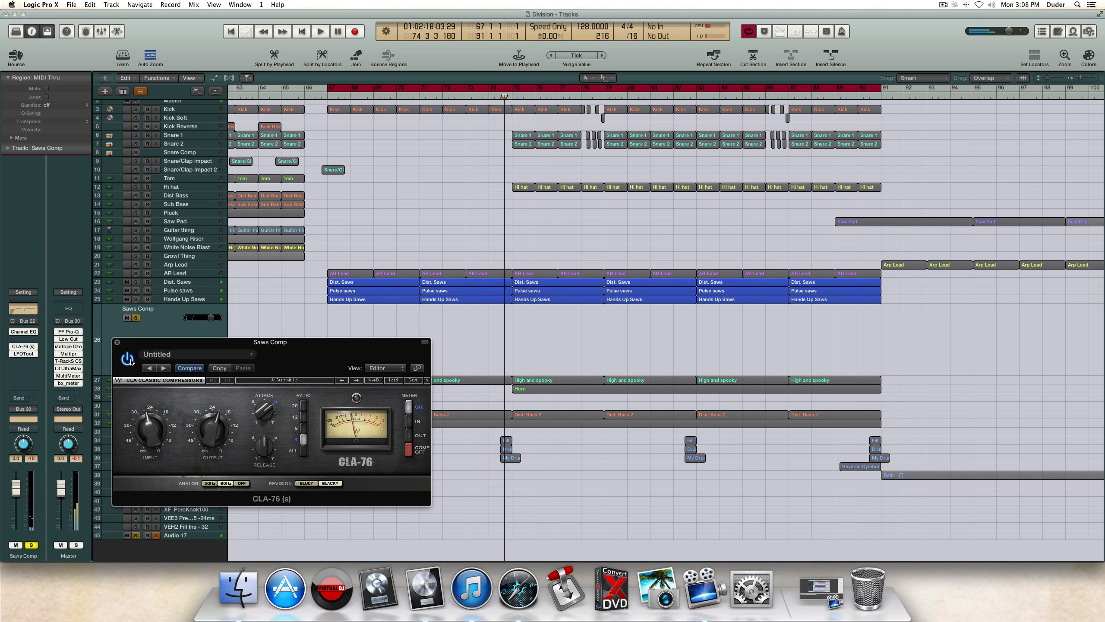
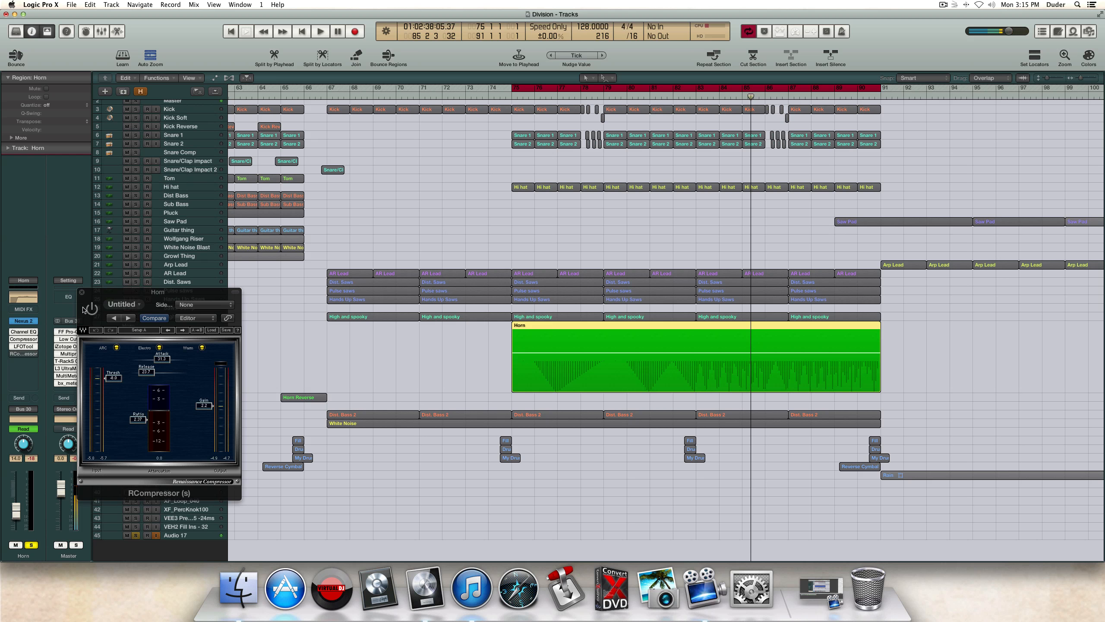
# Step: Turn the Horn track's RCompressor back on
pyautogui.click(90, 309)
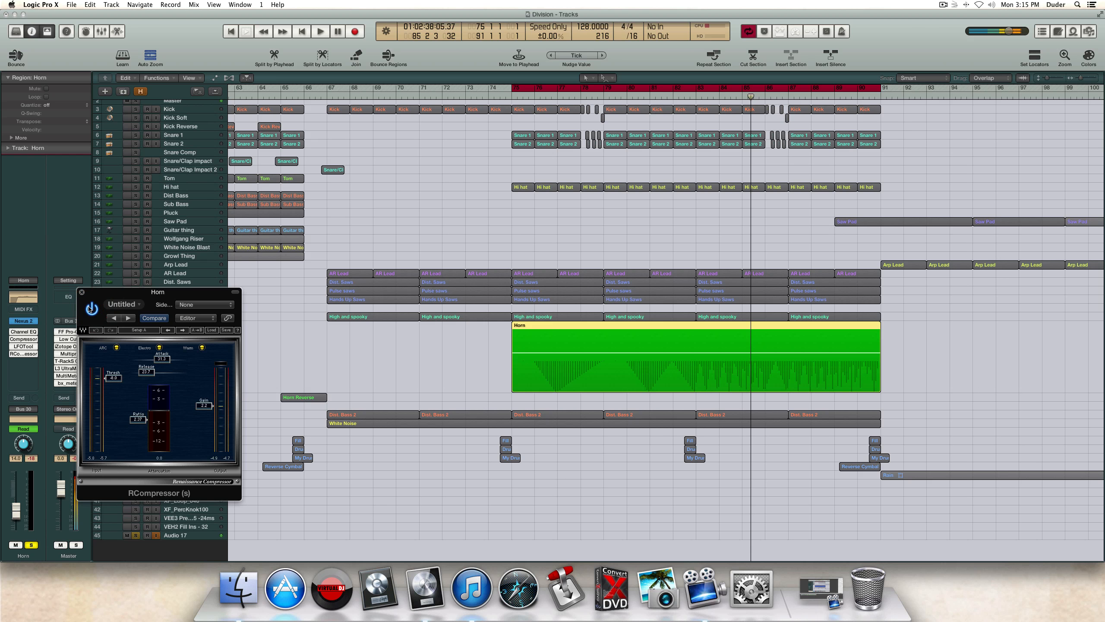
# Step: Audition the Horn with its RCompressor bypassed and enabled, leave it enabled, and close the compressor window
pyautogui.press('space')
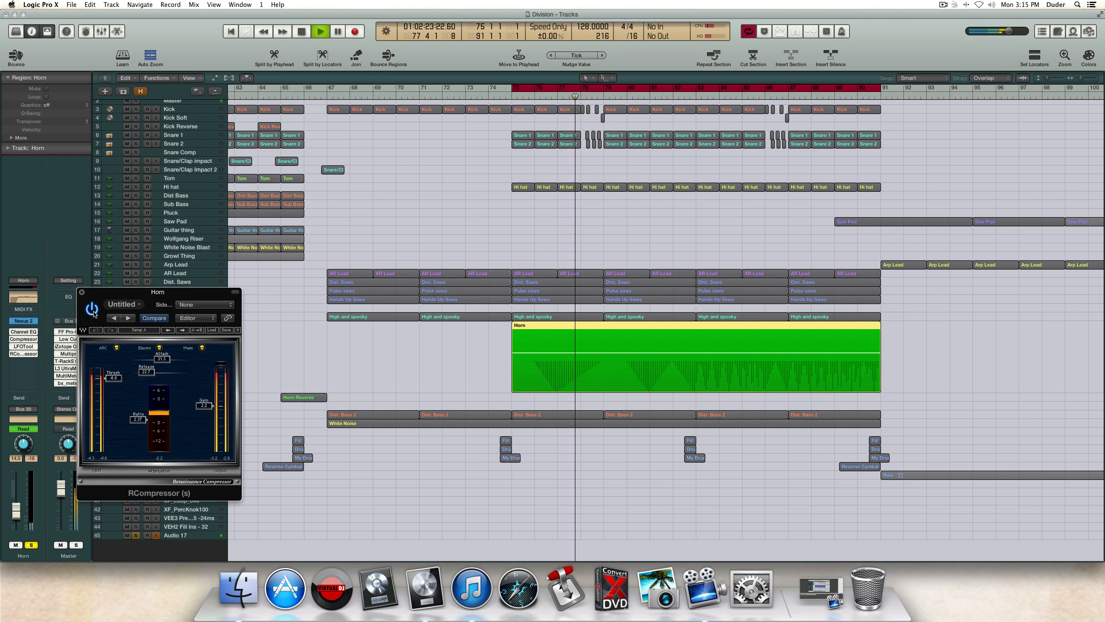
pyautogui.click(93, 311)
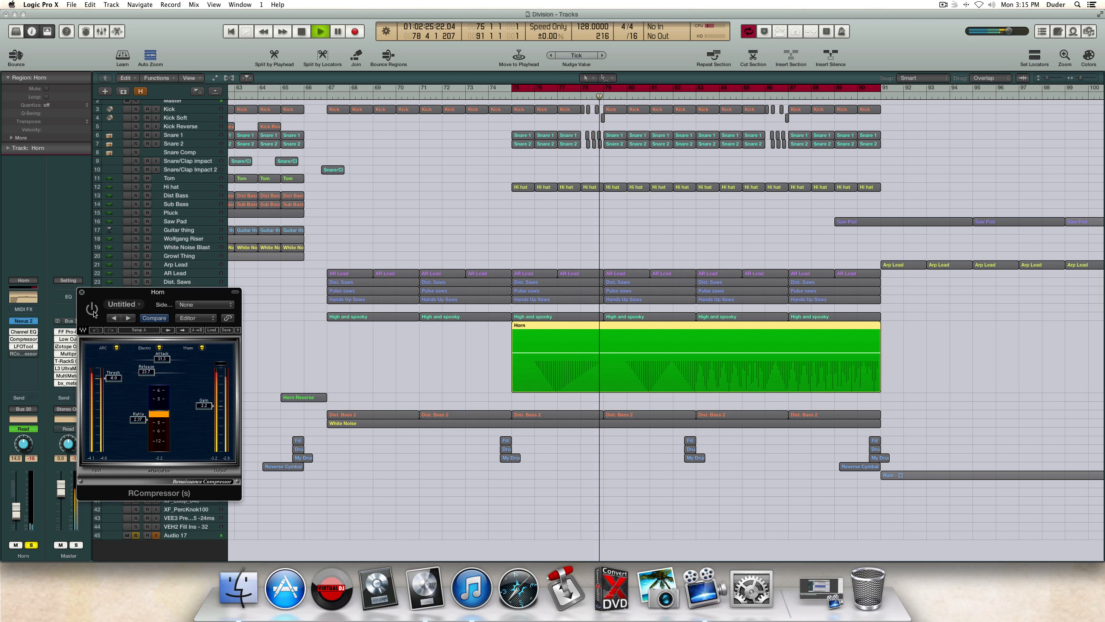
pyautogui.click(93, 309)
pyautogui.press('space')
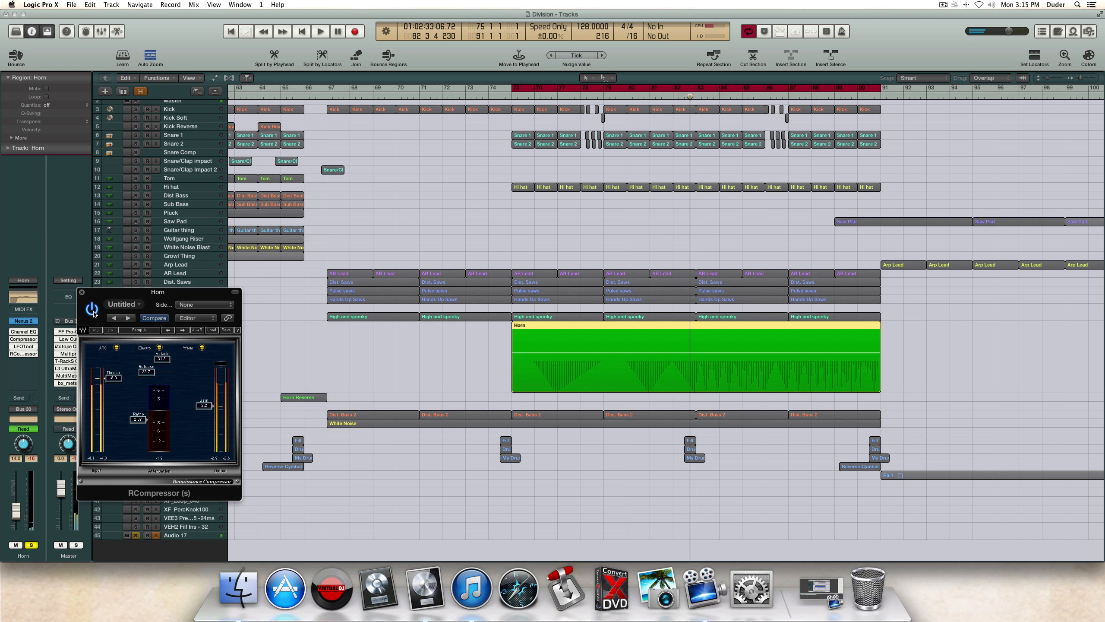
pyautogui.click(82, 293)
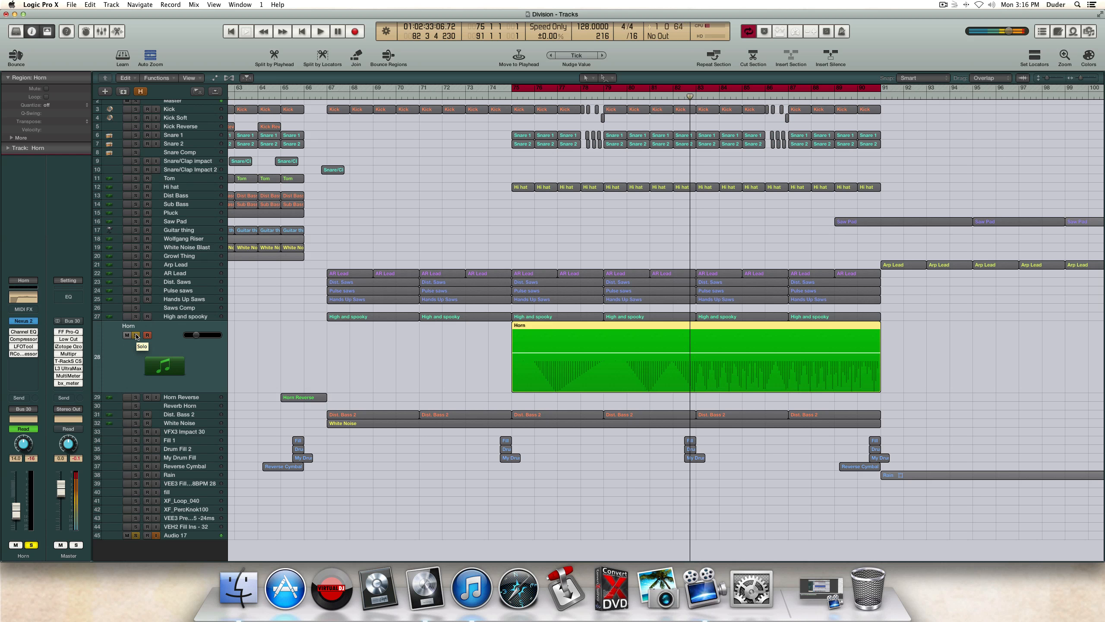
# Step: Turn off the Horn track's solo and clear the region selection in the arrangement
pyautogui.click(136, 335)
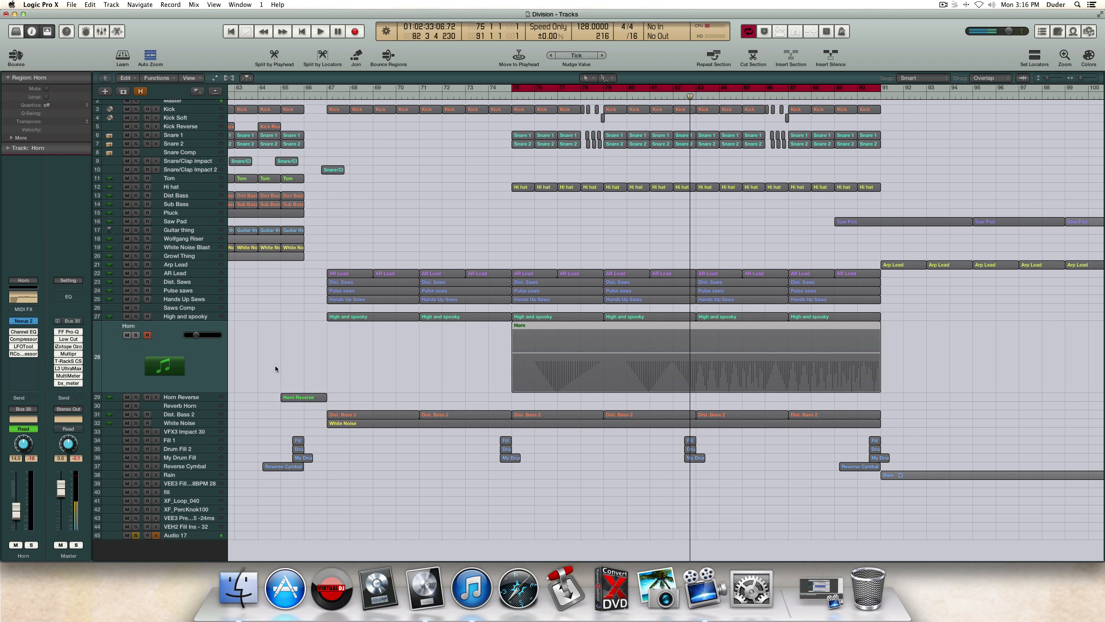
pyautogui.click(387, 364)
pyautogui.scroll(-1, 258, 410)
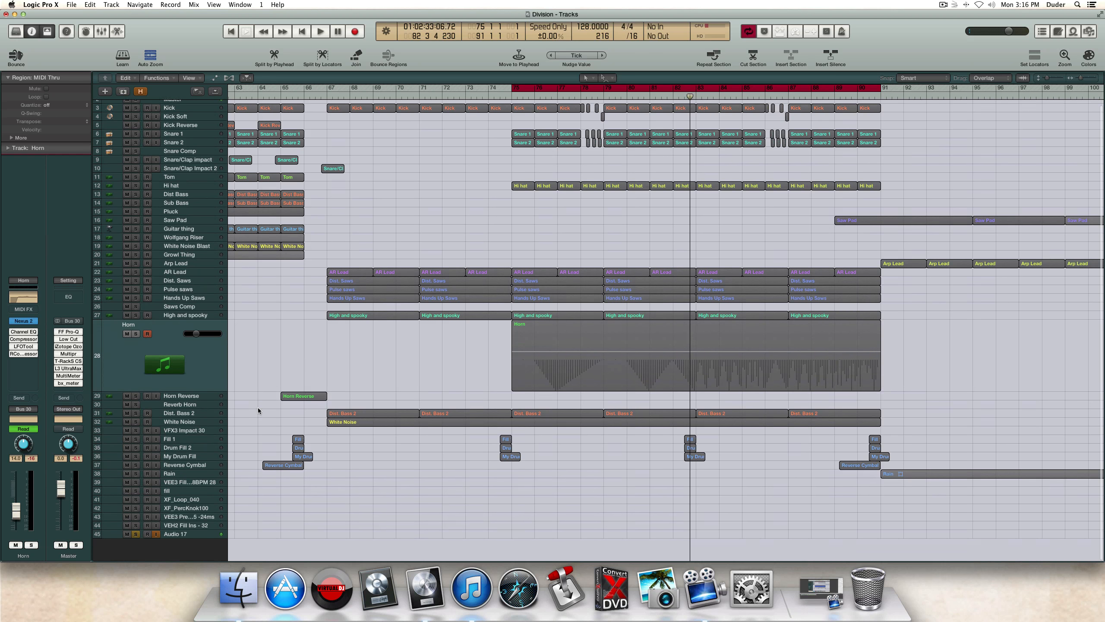
pyautogui.scroll(1, 258, 411)
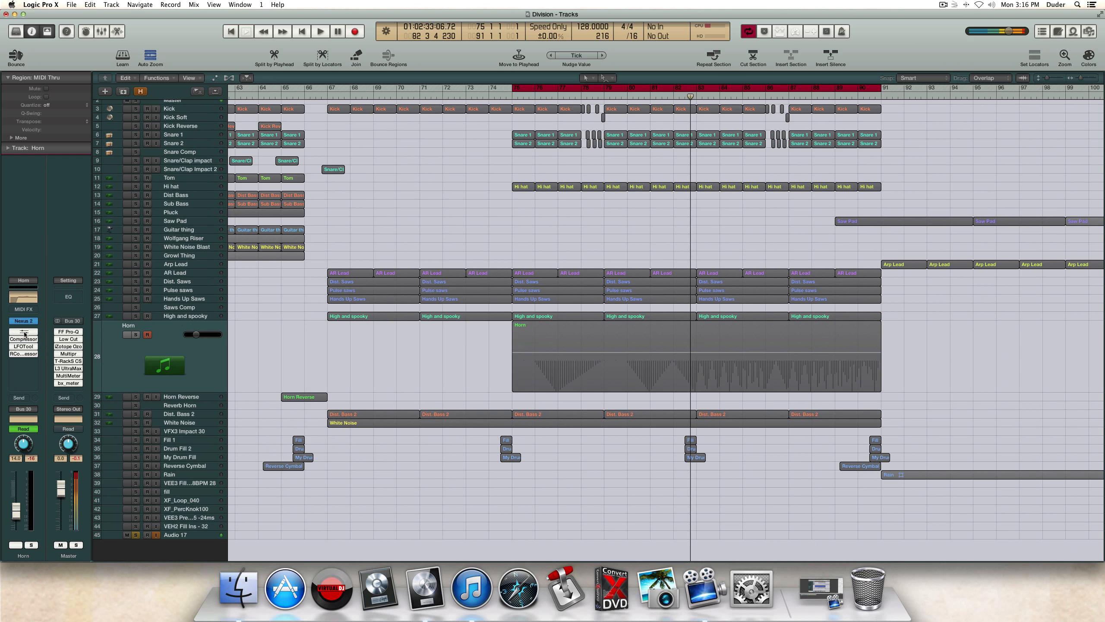
# Step: Open the Horn track's Channel EQ, move its window up beside the track header to inspect the curve, and close it
pyautogui.click(24, 333)
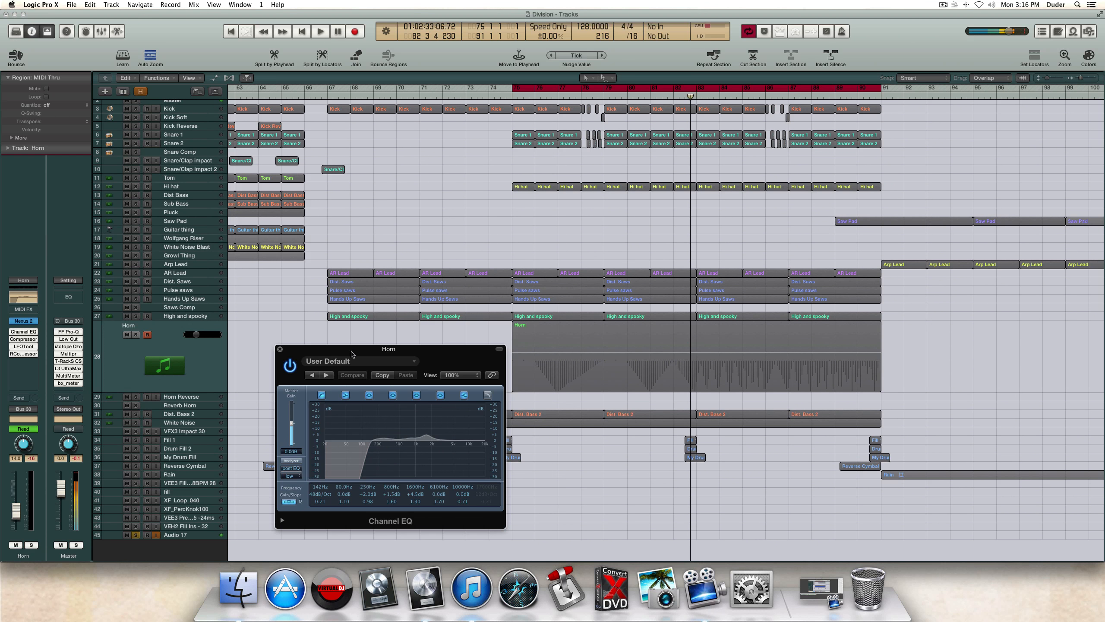
pyautogui.moveTo(348, 350); pyautogui.dragTo(293, 321)
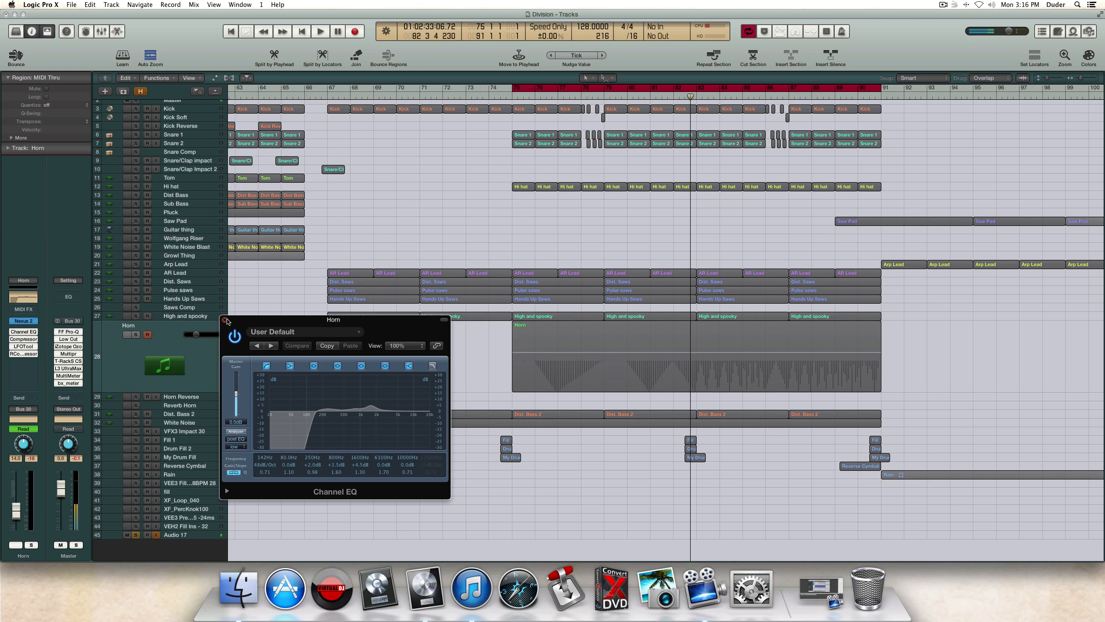
pyautogui.click(225, 320)
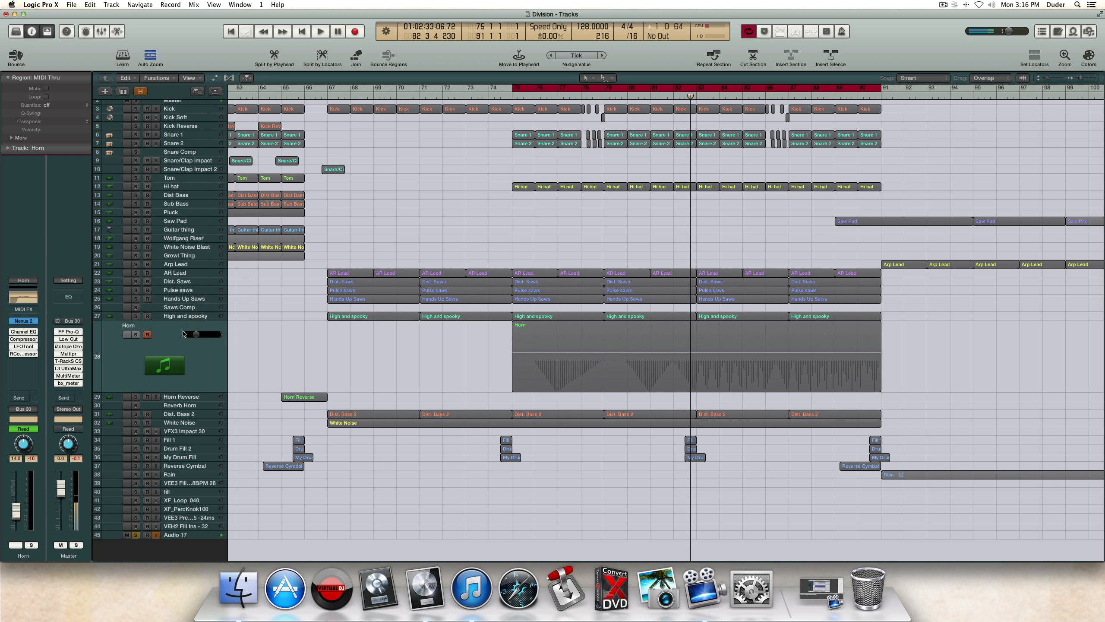
# Step: Solo the Dist. Bass 2 track for playback and extend the start of the cycle range back to bar 67
pyautogui.click(364, 356)
pyautogui.click(179, 414)
pyautogui.click(136, 360)
pyautogui.press('space')
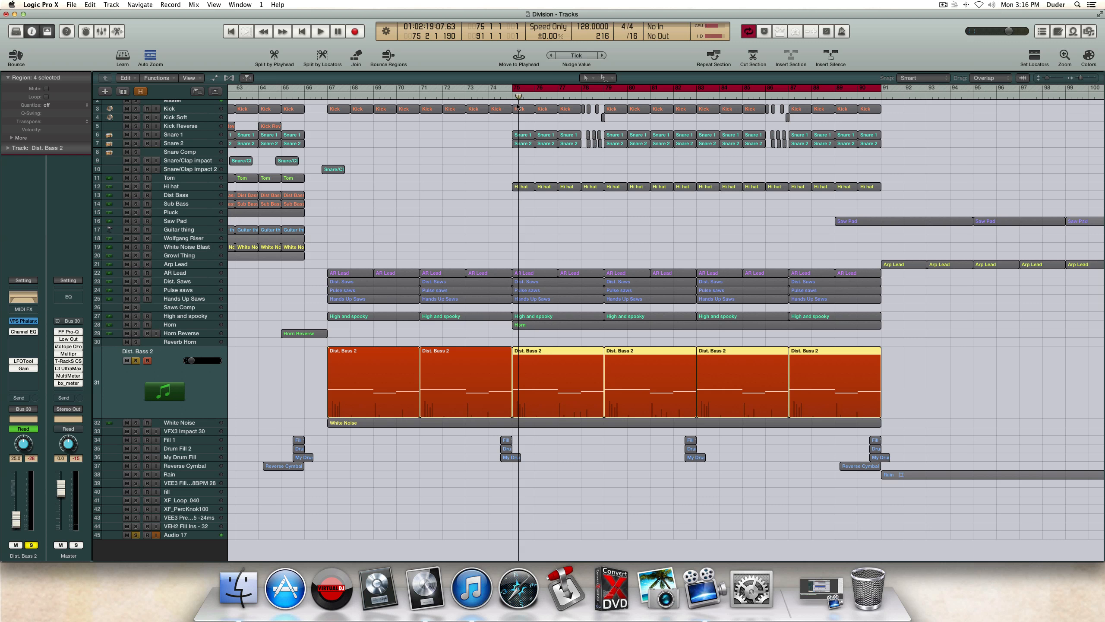
pyautogui.moveTo(513, 88); pyautogui.dragTo(328, 104)
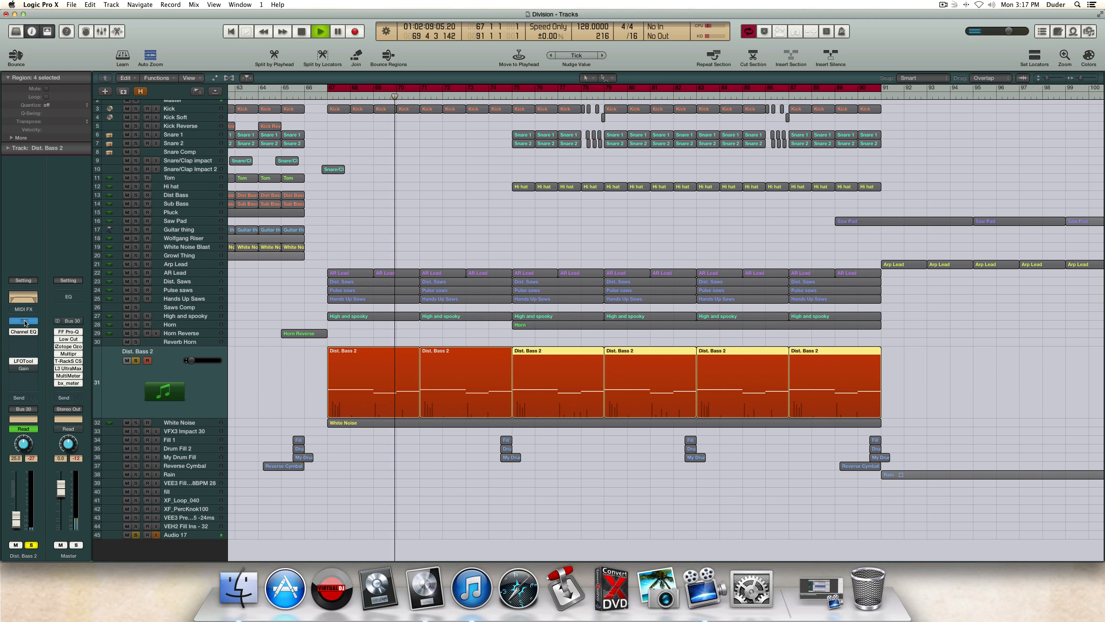
# Step: Open the Dist. Bass 2 track's VPS Phalanx instrument and accept the download of its update installer
pyautogui.click(23, 322)
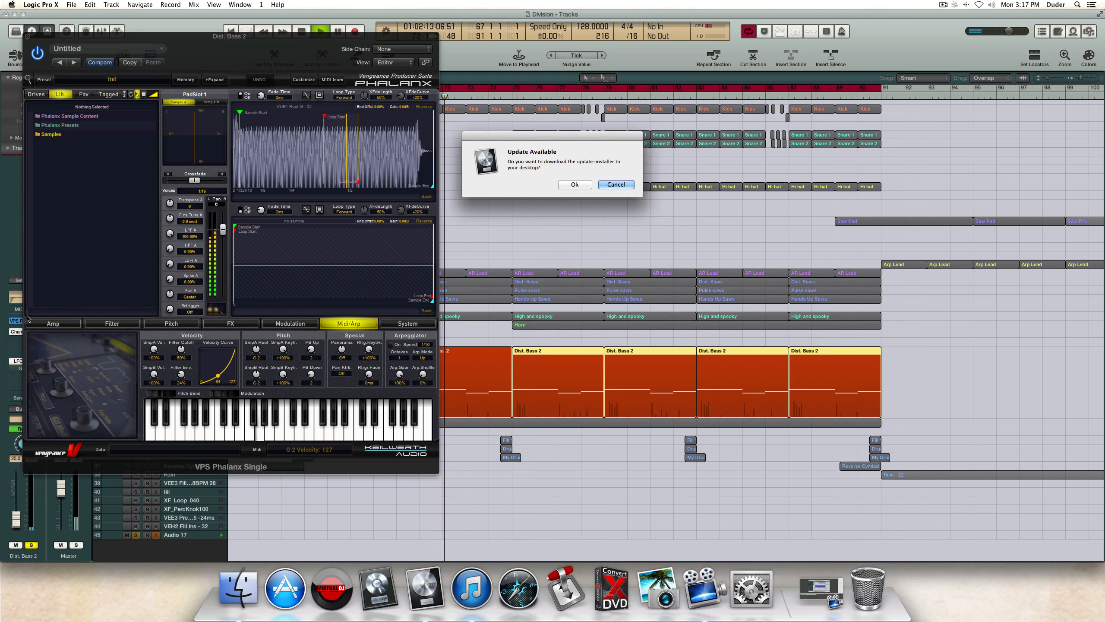
pyautogui.click(575, 184)
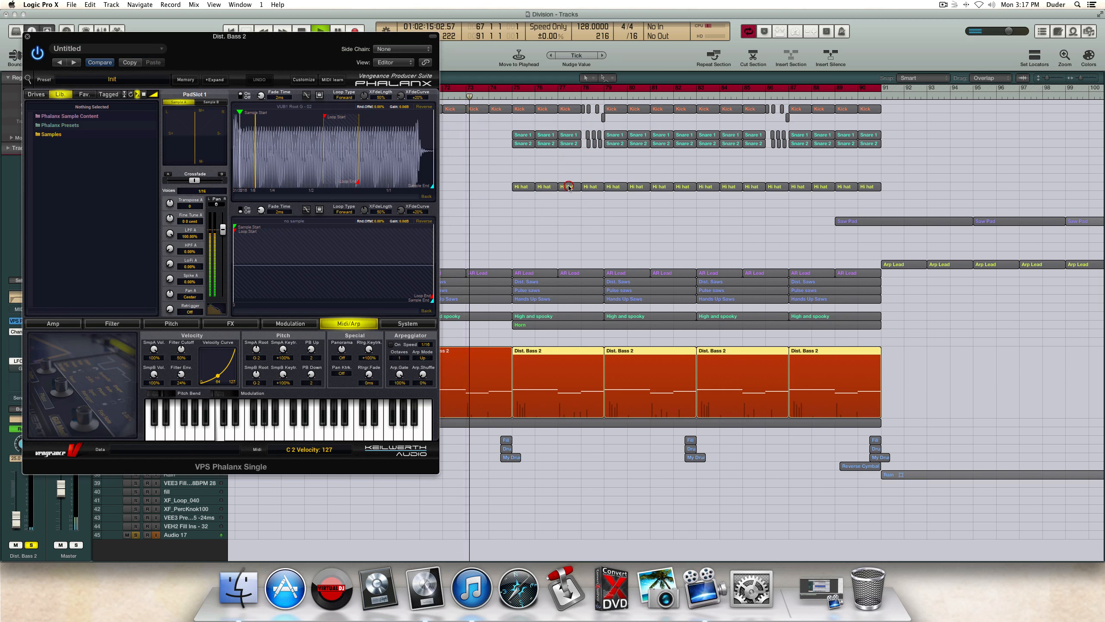
pyautogui.click(552, 226)
# Step: Audition Dist. Bass 2 from the cycle start with the Phalanx window open, and close the instrument
pyautogui.press('space')
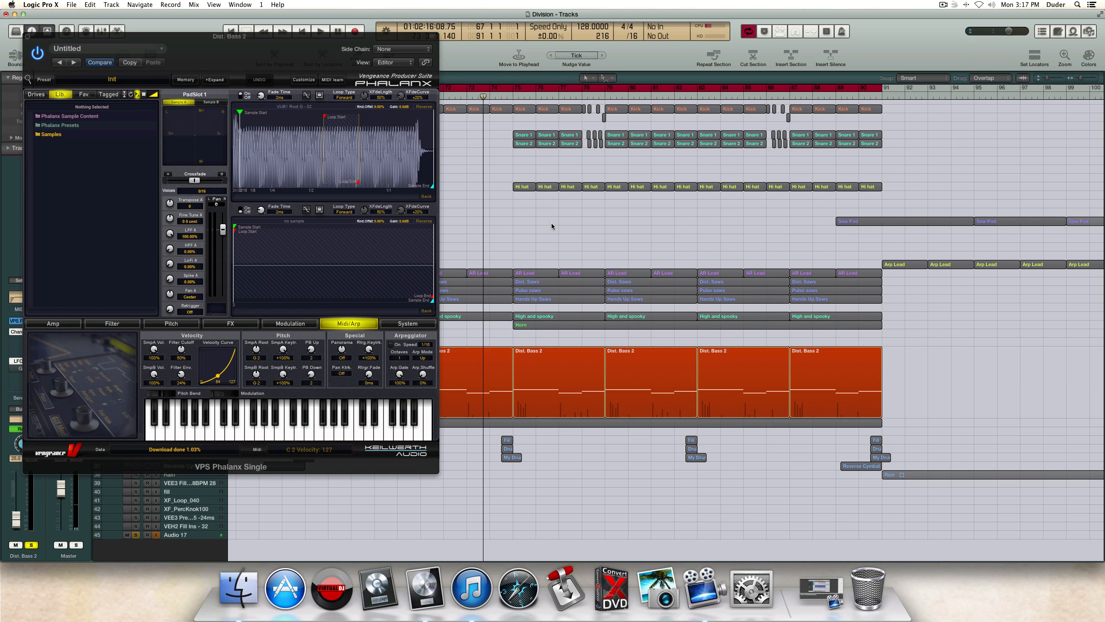
pyautogui.press('space')
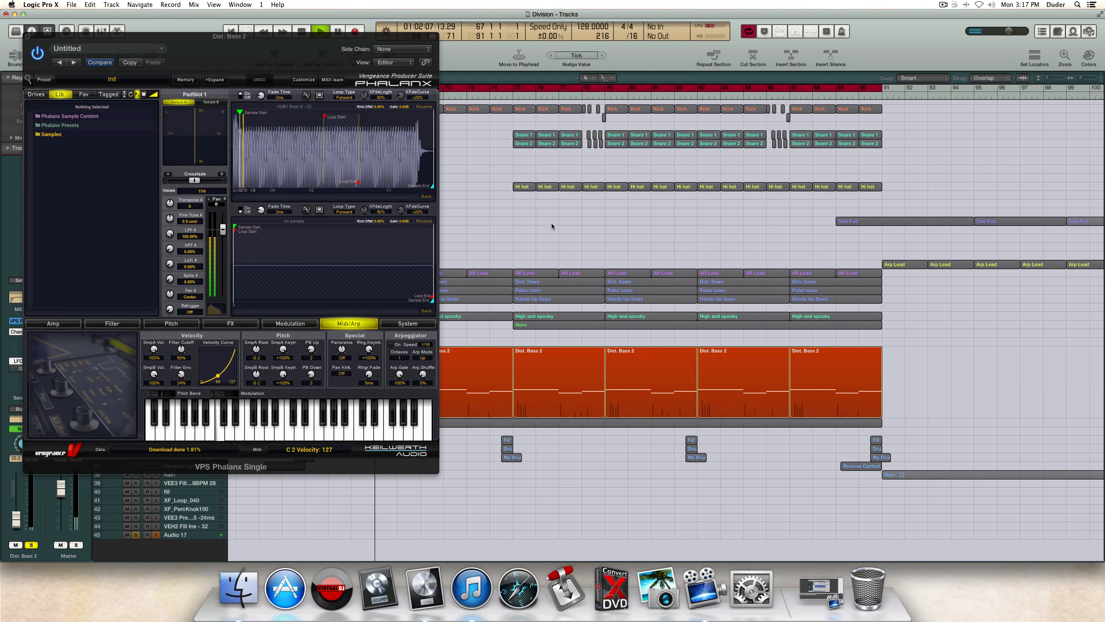
pyautogui.press('space')
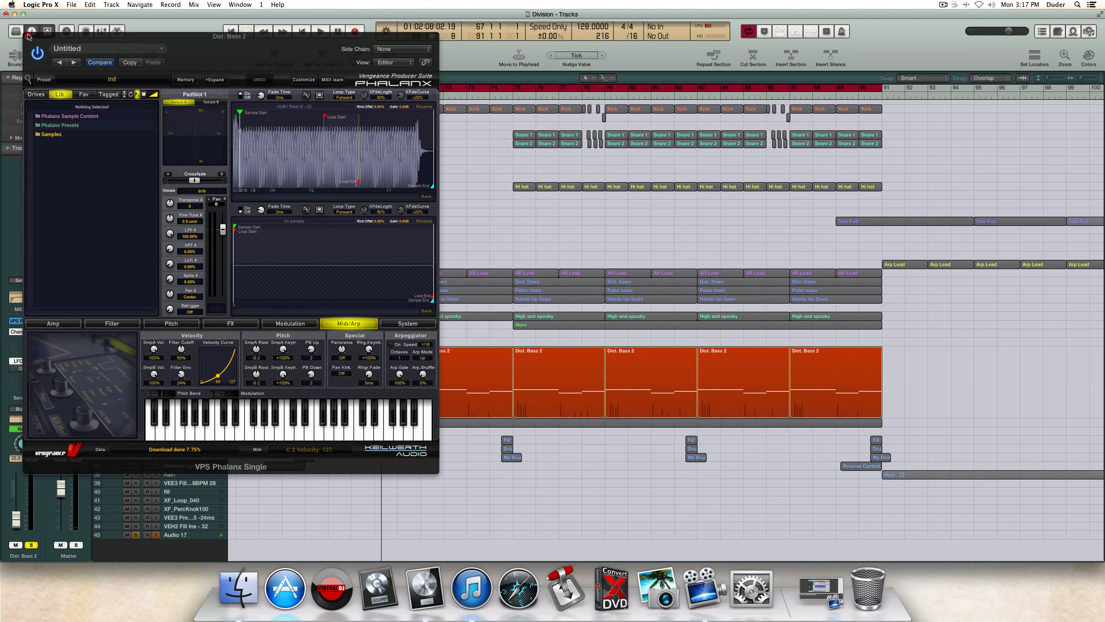
pyautogui.click(28, 35)
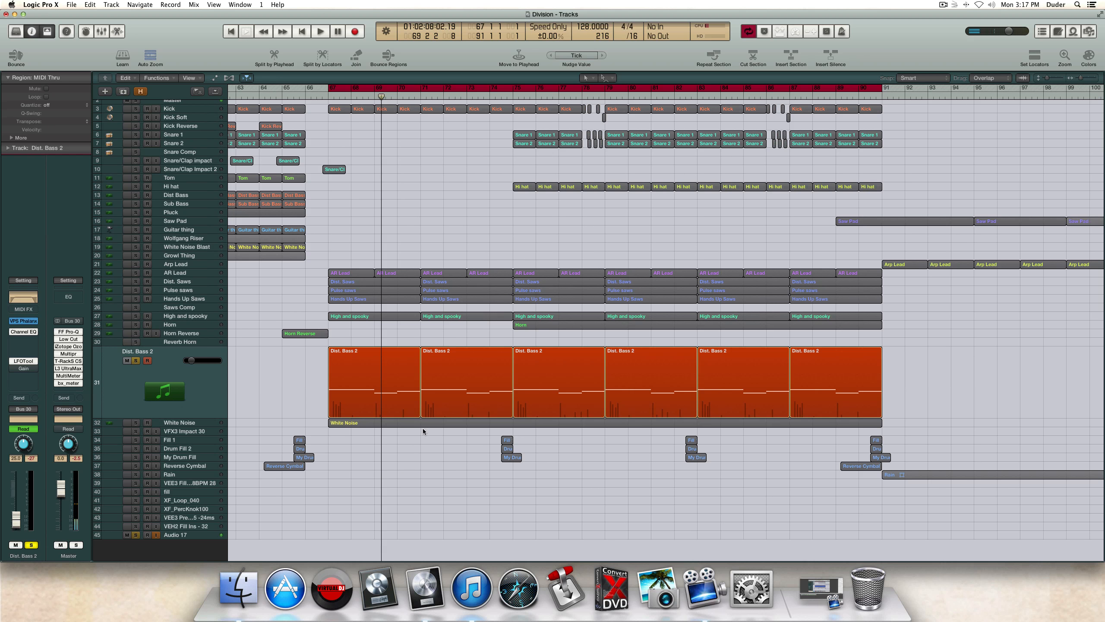
# Step: Open the Dist. Bass 2 Channel EQ, move its window down over the track headers to inspect the filter curve, and close it
pyautogui.click(15, 332)
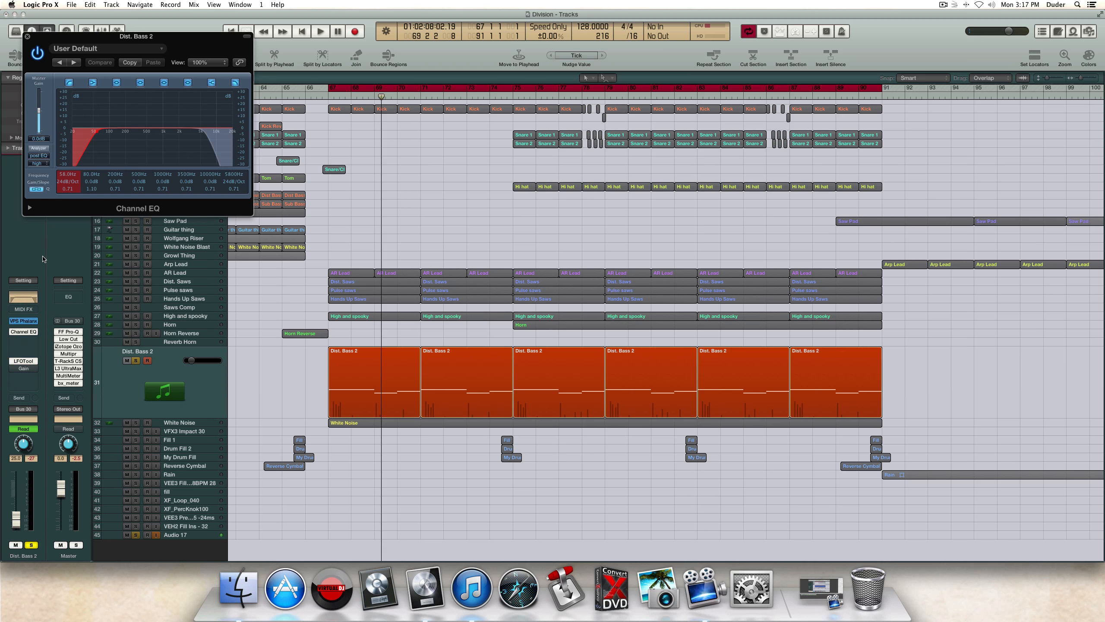
pyautogui.moveTo(93, 59); pyautogui.dragTo(181, 255)
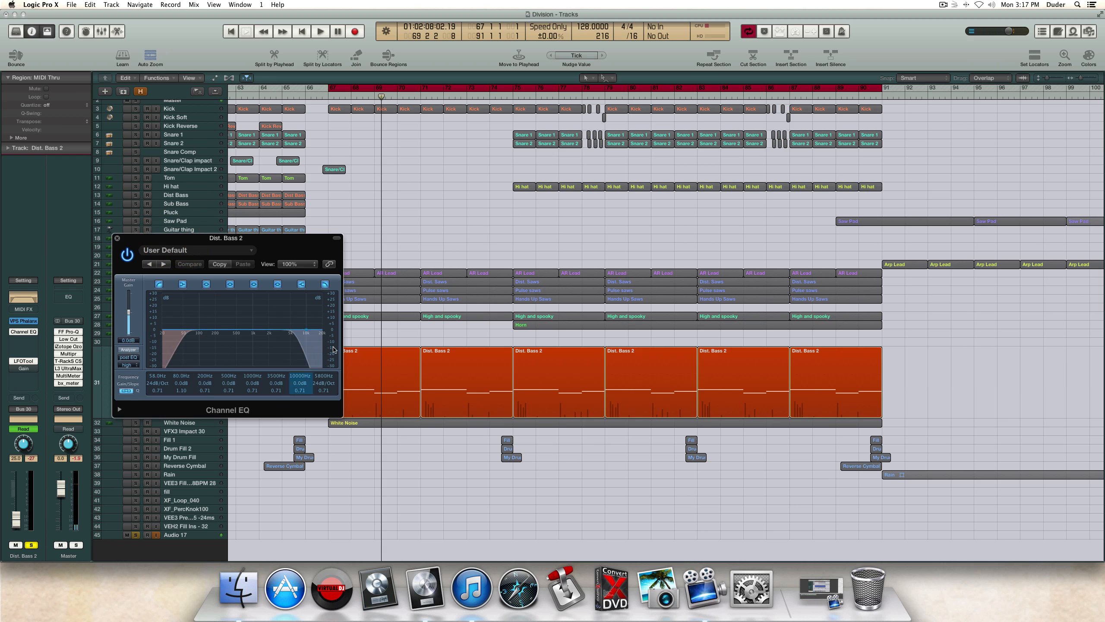
pyautogui.click(117, 238)
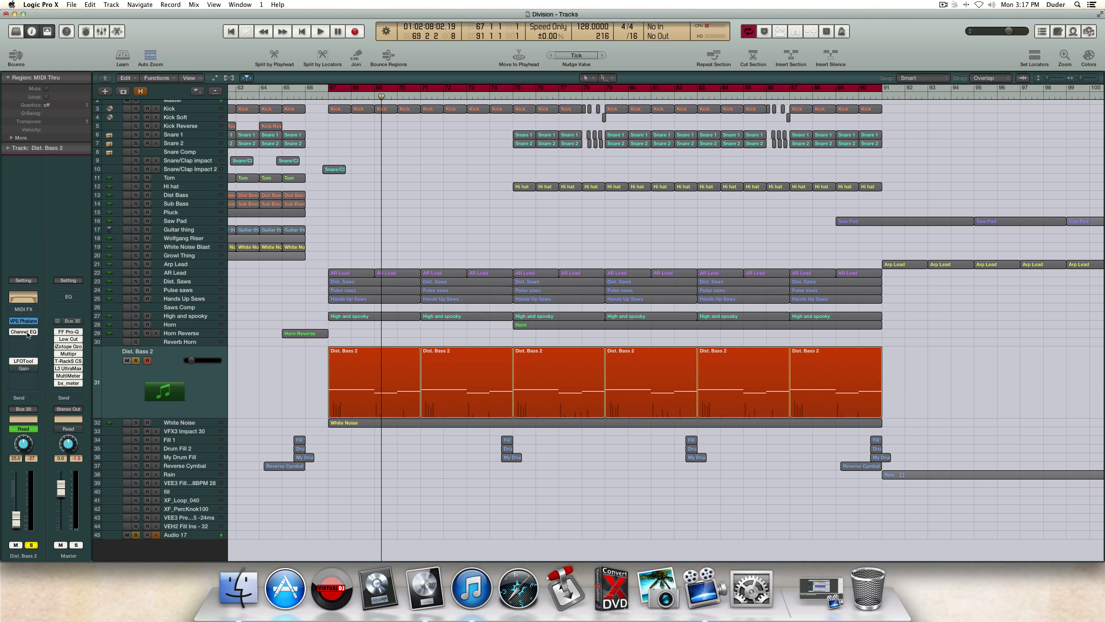
# Step: Play Dist. Bass 2 while switching its Channel EQ between bypassed and enabled, leave it enabled, and close its window
pyautogui.click(23, 297)
pyautogui.press('space')
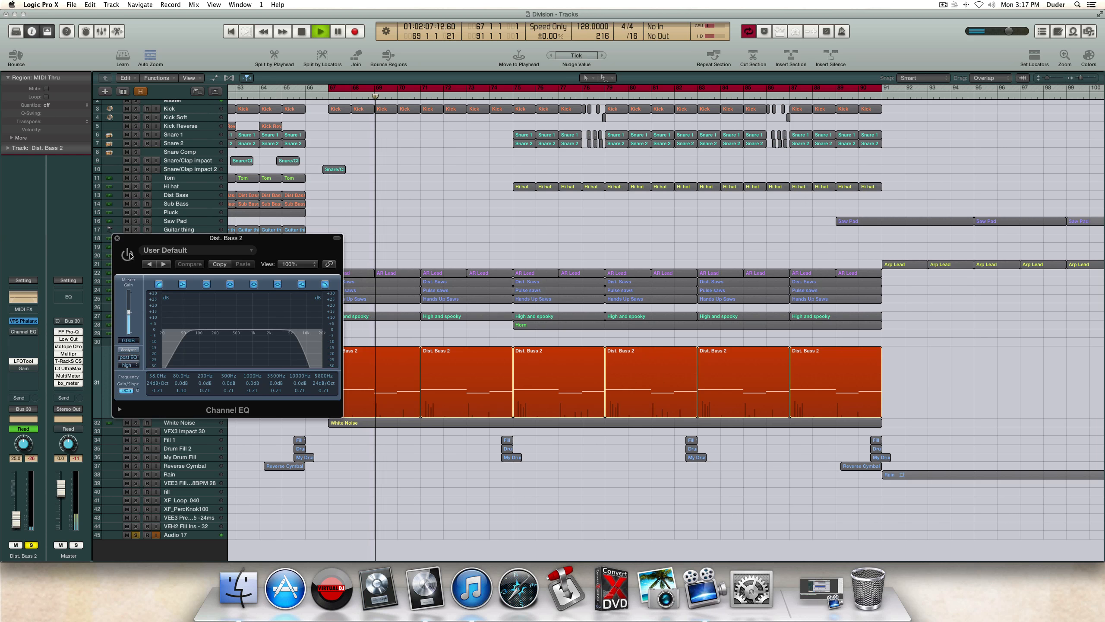
pyautogui.click(130, 255)
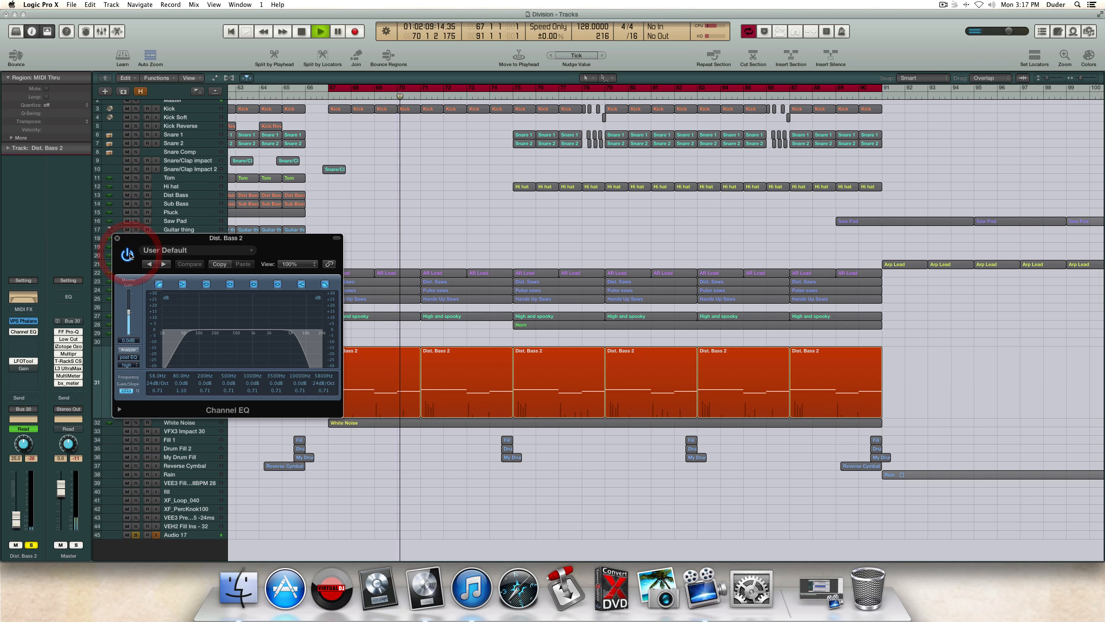
pyautogui.click(130, 255)
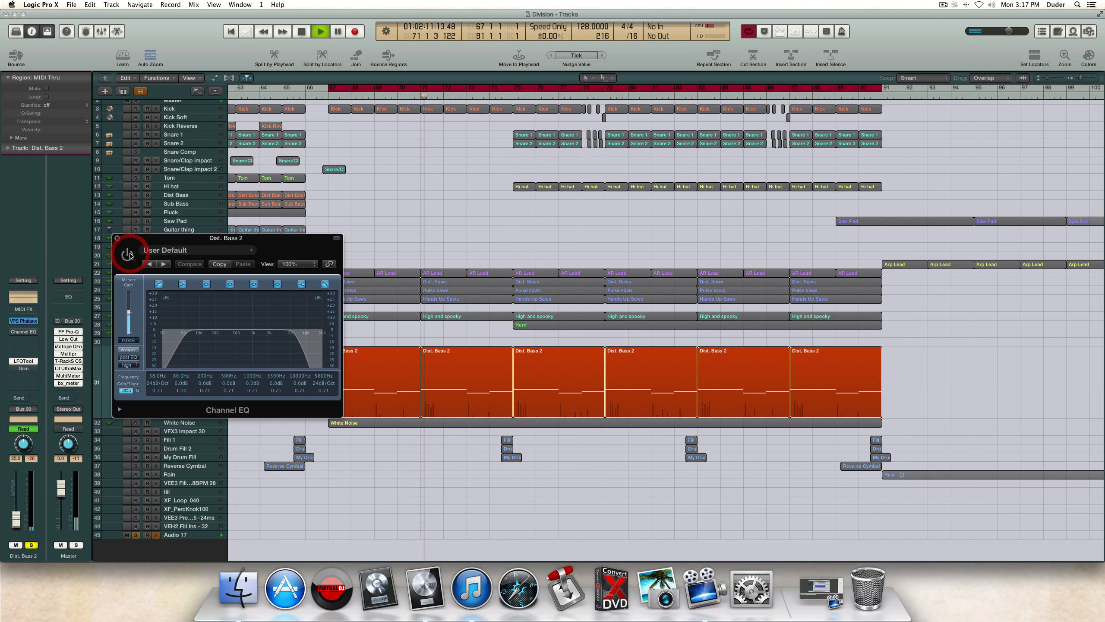
pyautogui.click(130, 255)
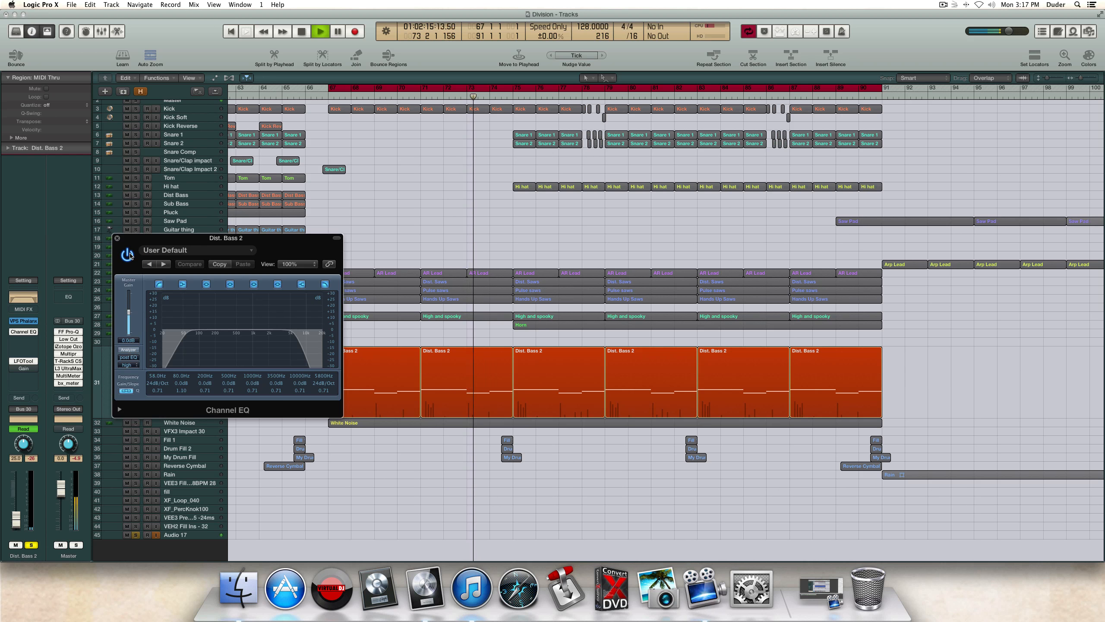
pyautogui.click(130, 255)
pyautogui.click(129, 256)
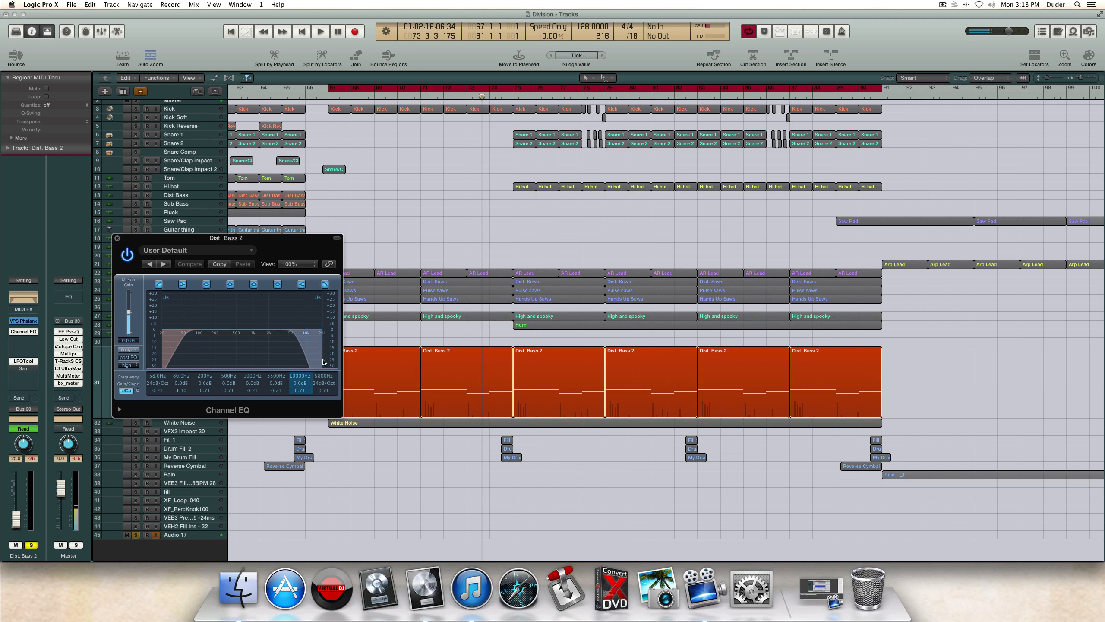
pyautogui.click(118, 239)
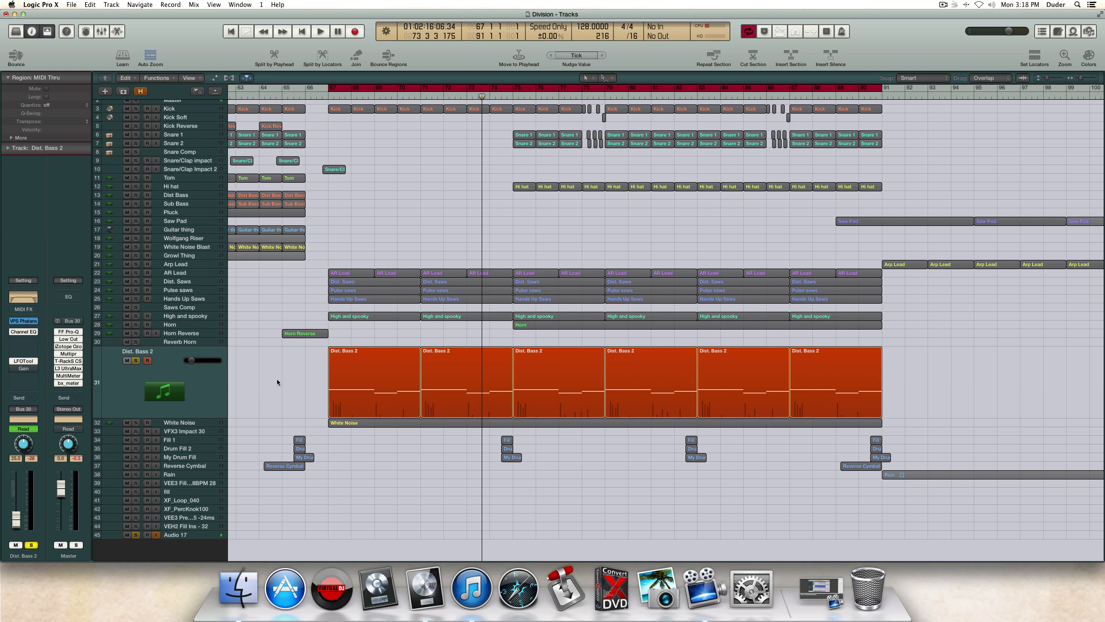
# Step: Open the first Dist. Bass 2 region in the Piano Roll to examine its notes and Channel Pressure data, and close the editor
pyautogui.doubleClick(347, 383)
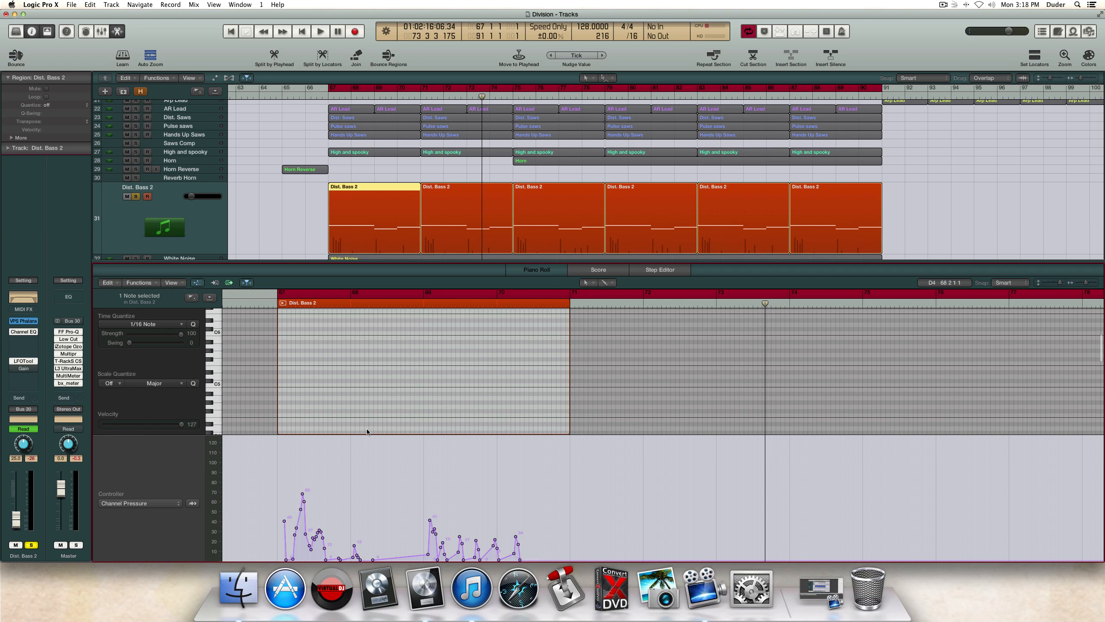
pyautogui.hscroll(1, 283, 365)
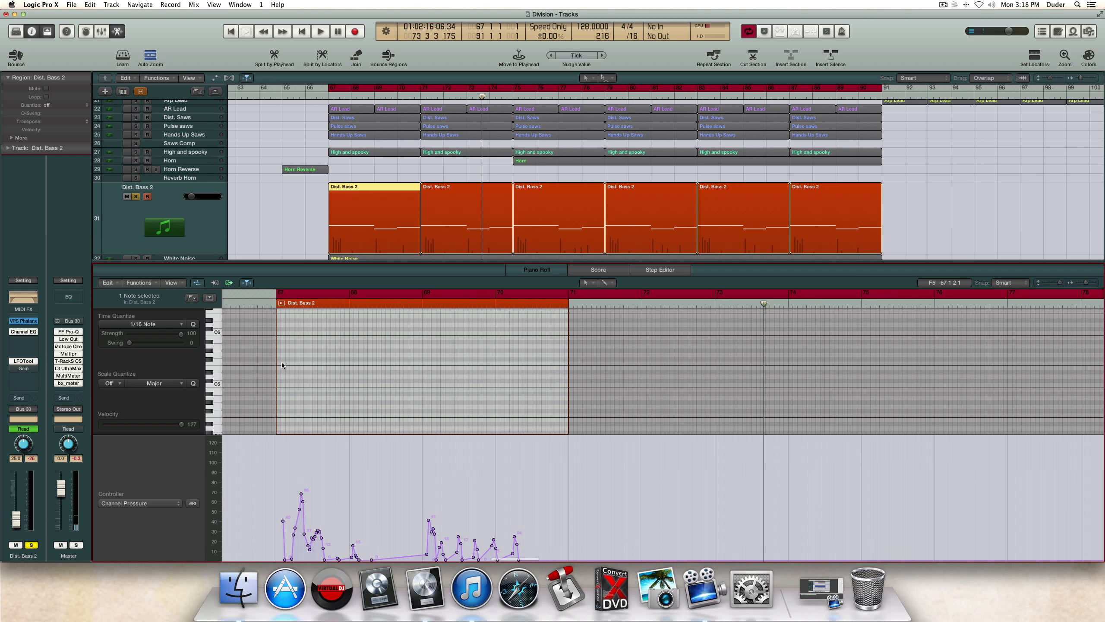
pyautogui.press('a')
pyautogui.press('a')
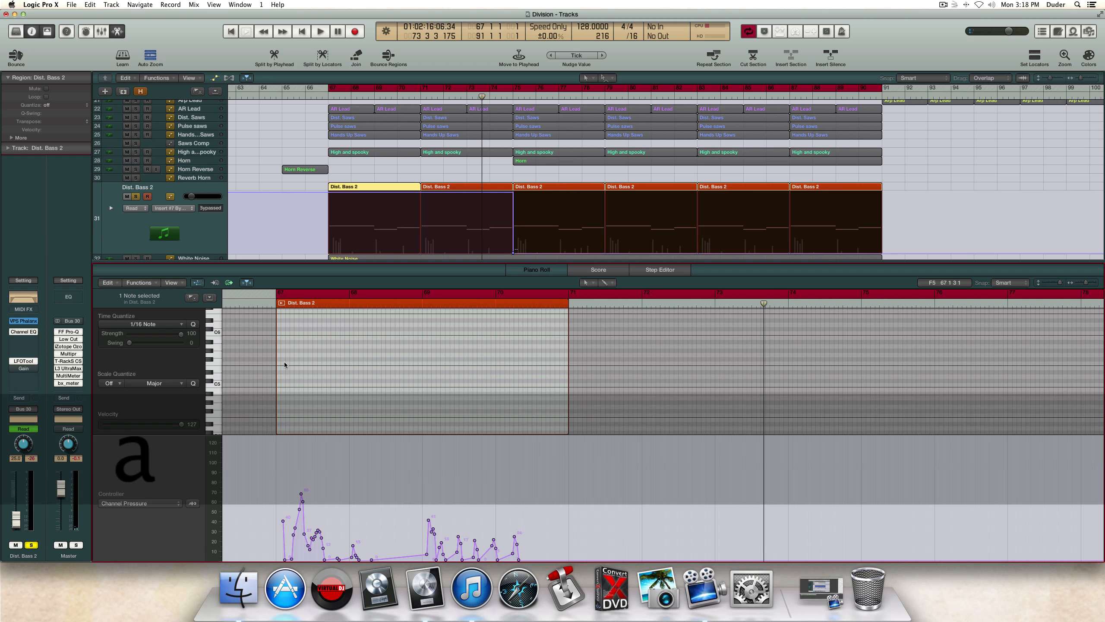
pyautogui.press('p')
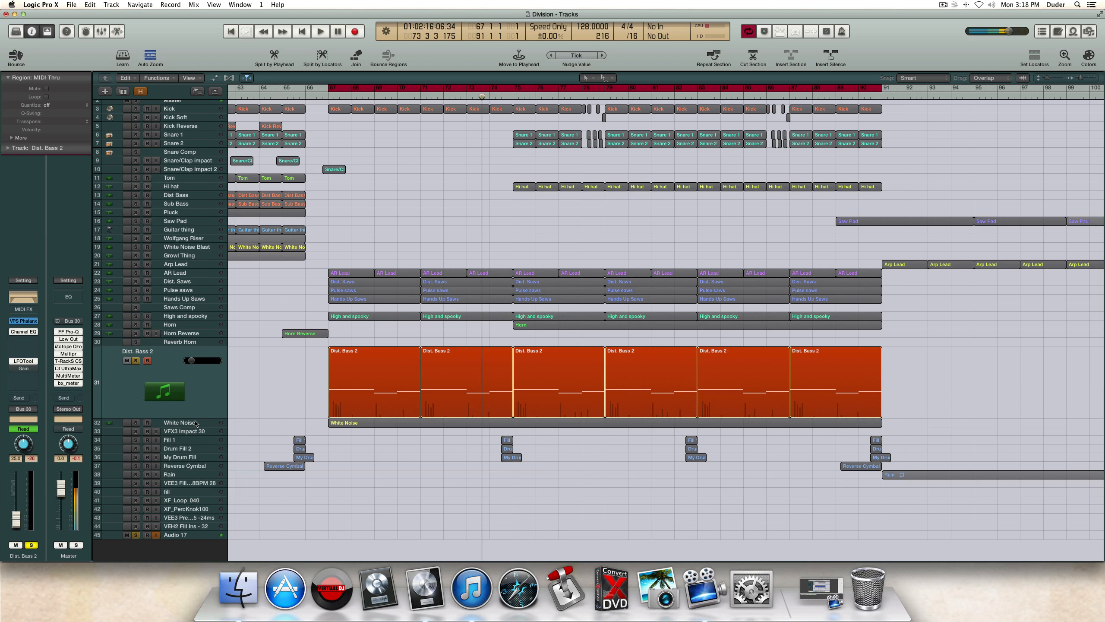
# Step: Switch the solo from Dist. Bass 2 to the White Noise track and play its opening briefly
pyautogui.click(193, 422)
pyautogui.click(136, 343)
pyautogui.click(137, 350)
pyautogui.click(136, 342)
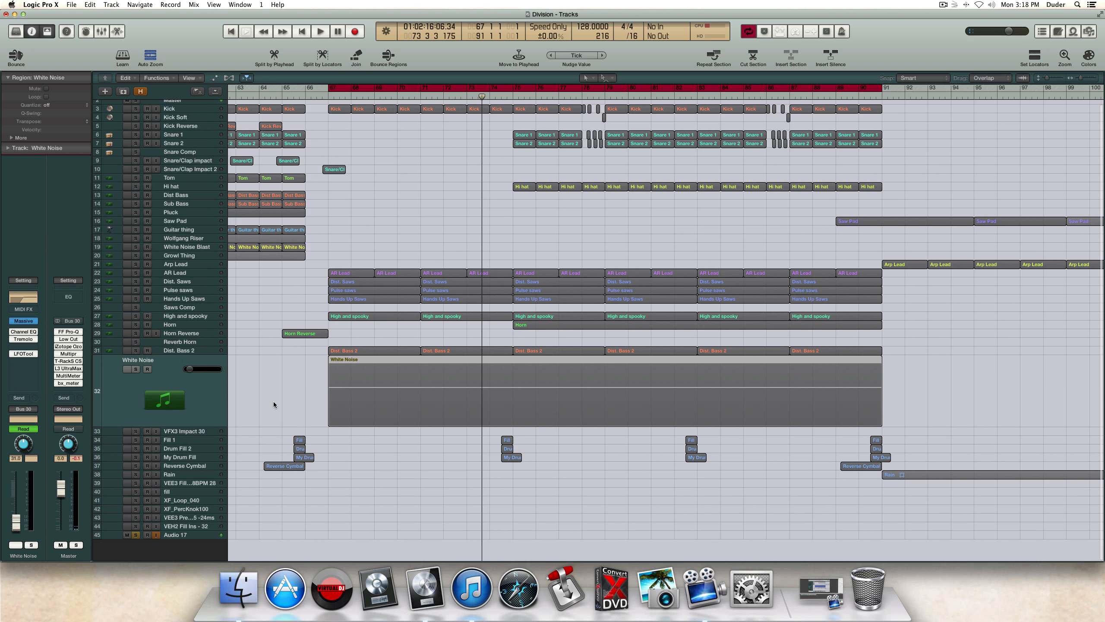
pyautogui.press('s')
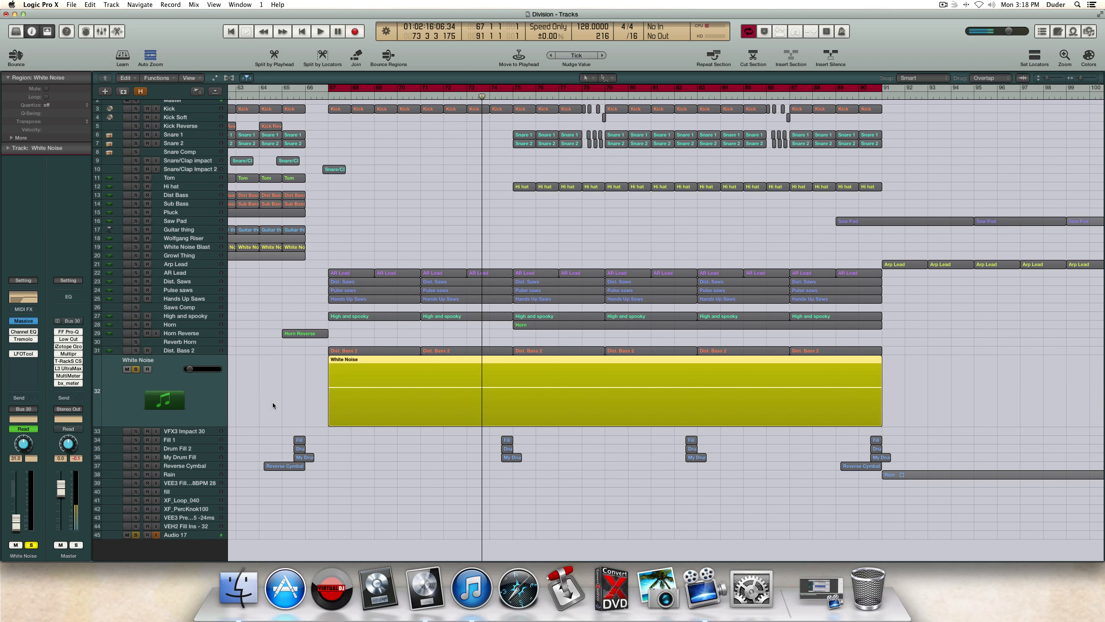
pyautogui.press('space')
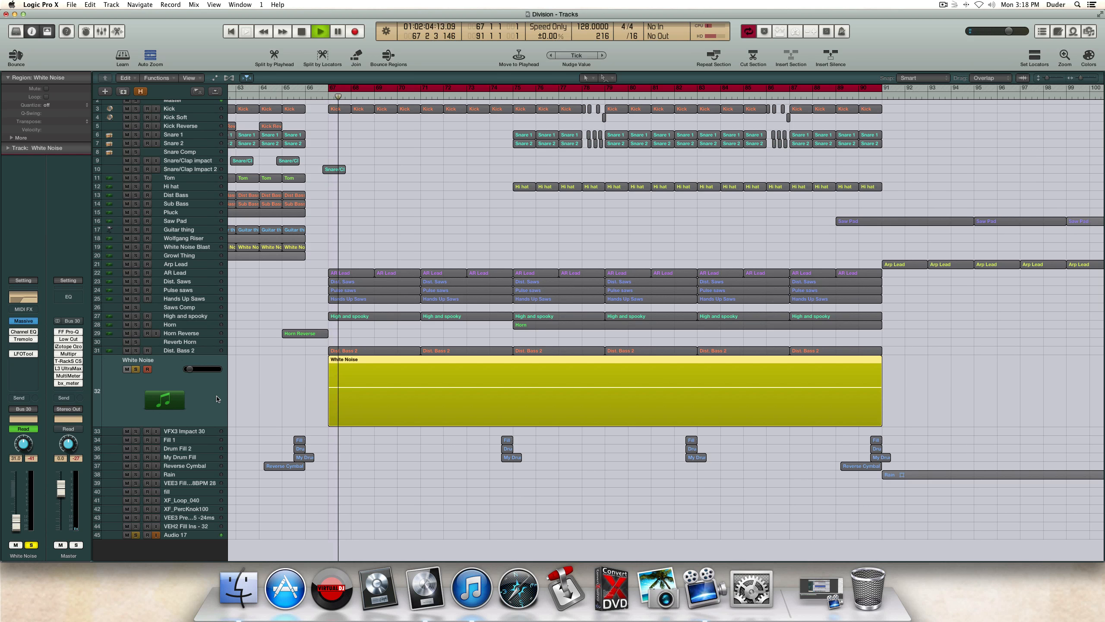
pyautogui.press('space')
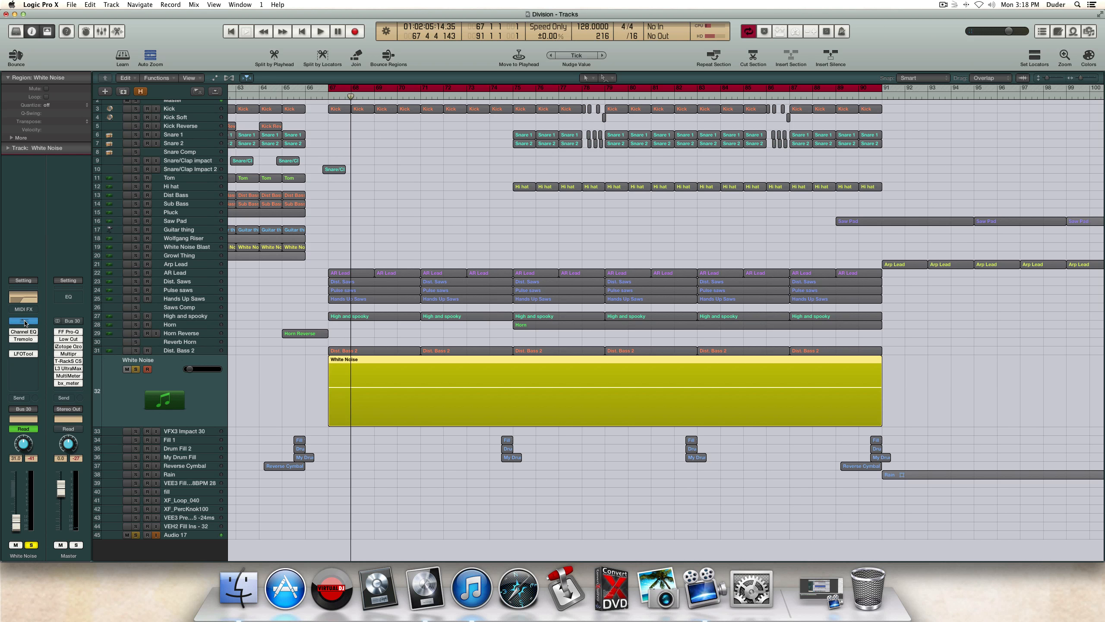
# Step: Open White Noise's Massive synth, examine its noise types and its envelope, OSC, Routing, Global and Voicing pages, and close it
pyautogui.click(24, 322)
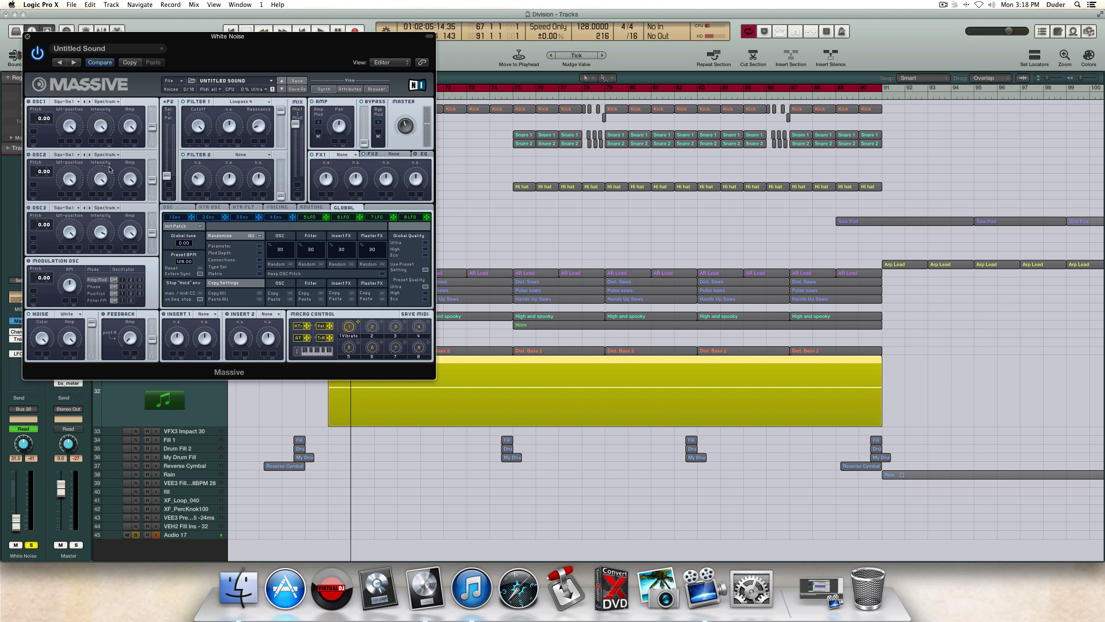
pyautogui.click(61, 314)
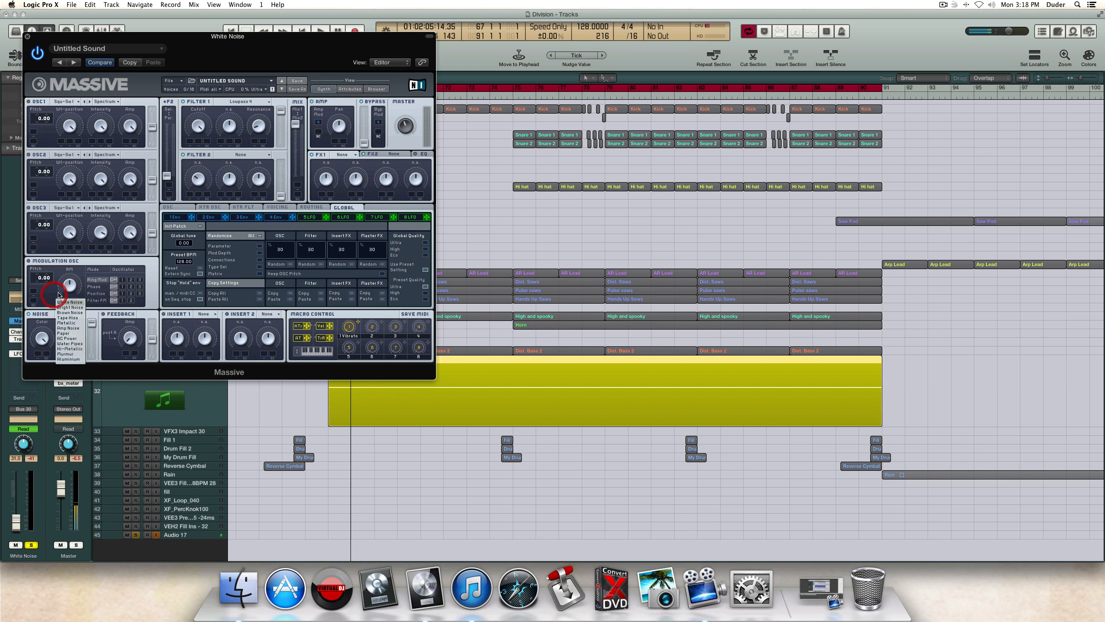
pyautogui.click(275, 217)
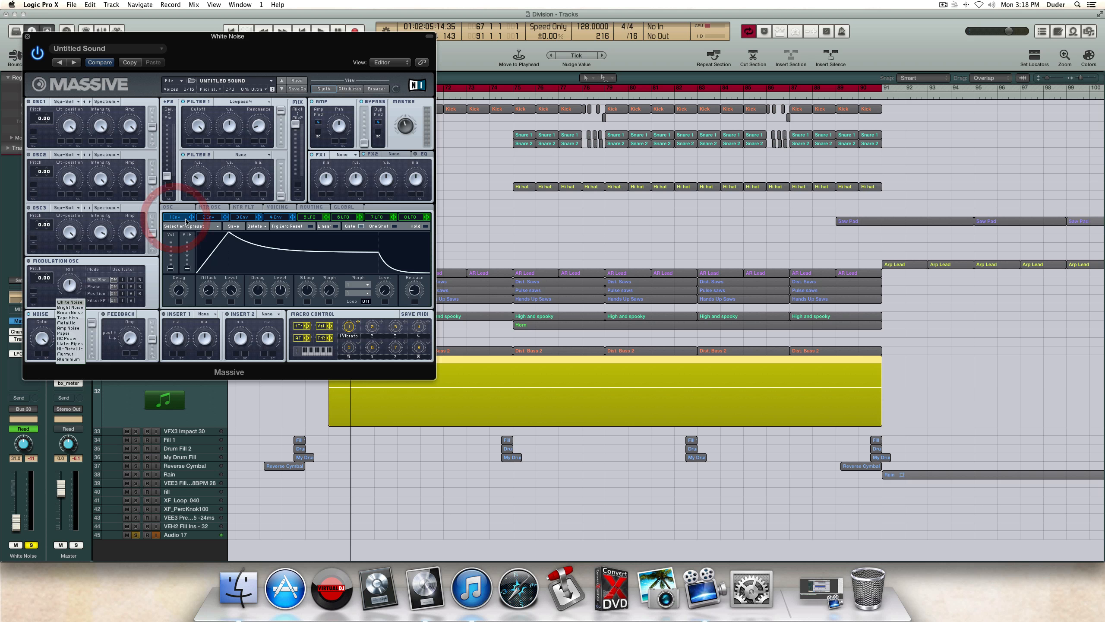
pyautogui.click(167, 207)
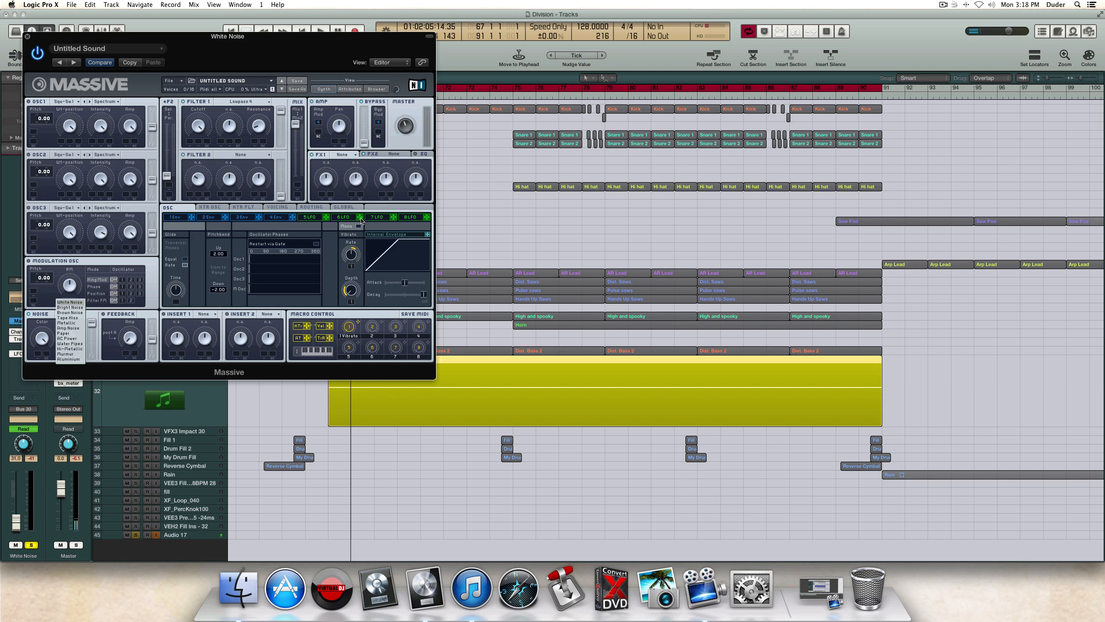
pyautogui.click(311, 207)
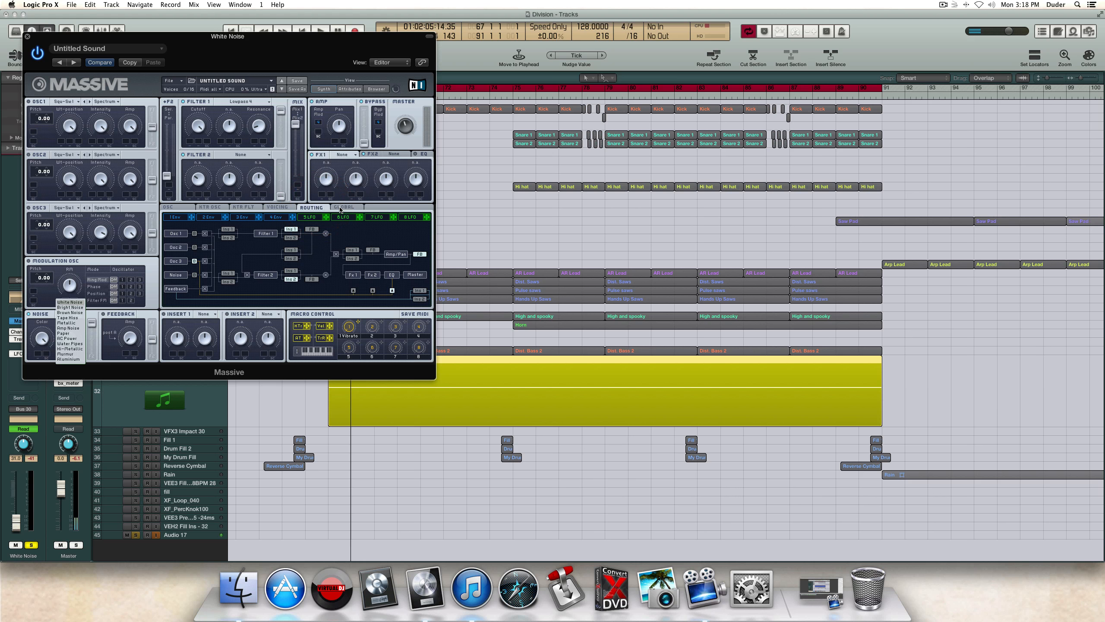
pyautogui.click(342, 207)
pyautogui.click(285, 208)
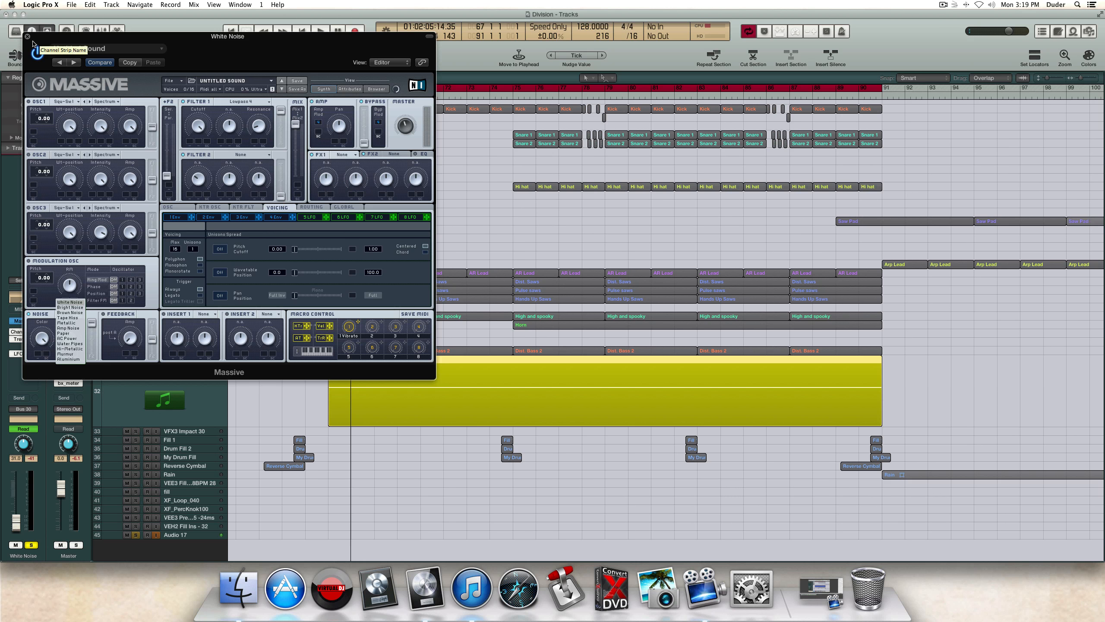
pyautogui.click(27, 36)
# Step: Clear the solos on White Noise and Audio 17, zoom the timeline out, and play the full mix before stopping
pyautogui.click(135, 369)
pyautogui.click(488, 431)
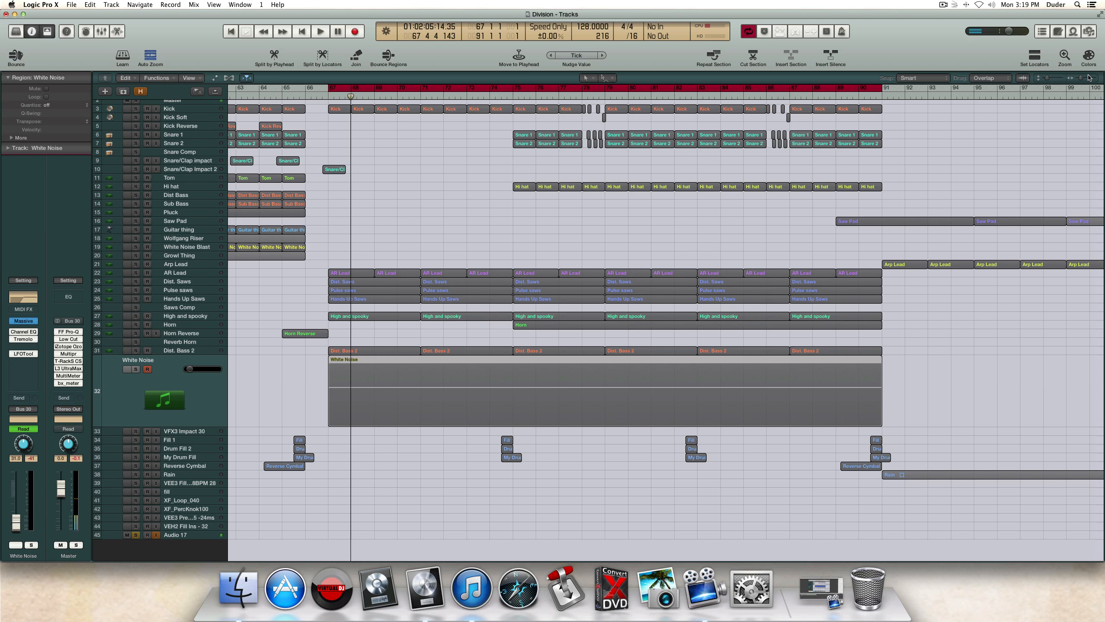
pyautogui.click(1081, 78)
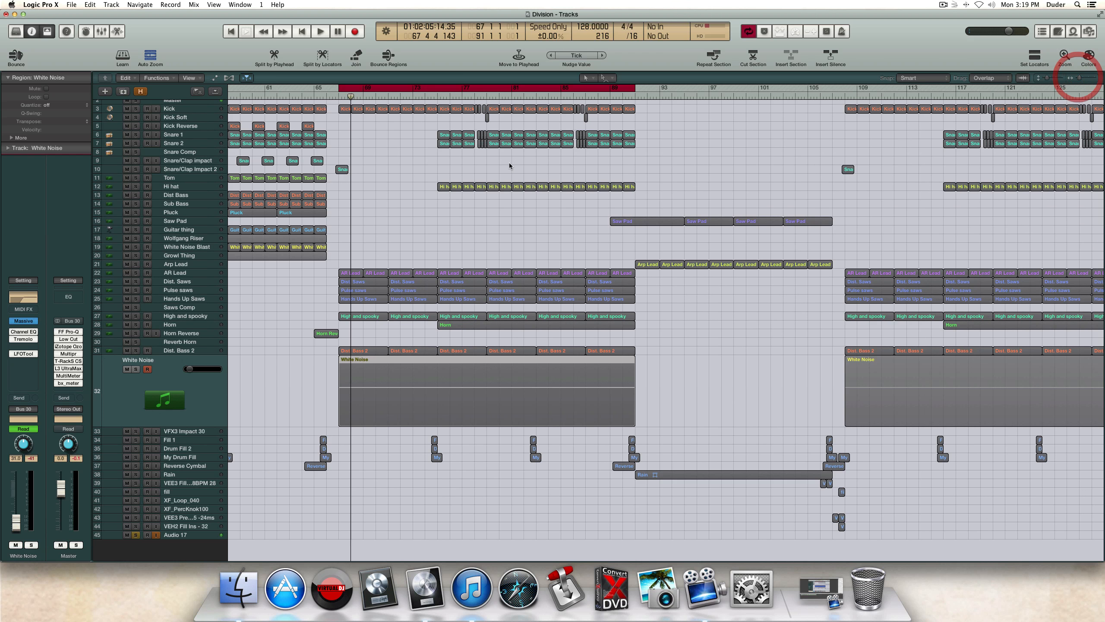
pyautogui.click(135, 534)
pyautogui.press('space')
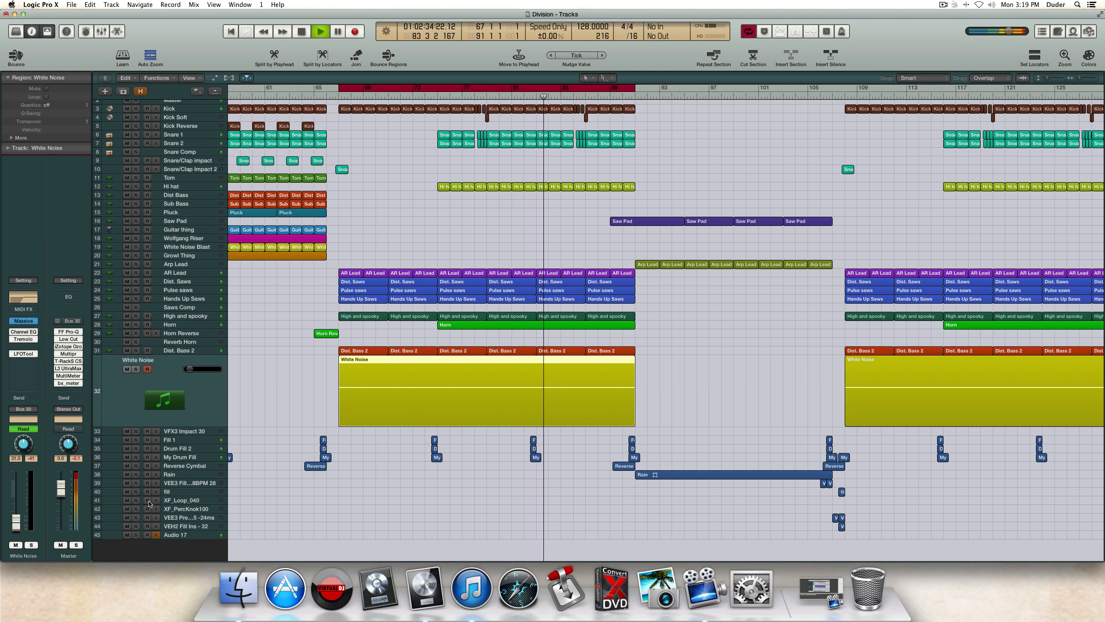
pyautogui.press('space')
# Step: Select the Horn track and show its automation curve to examine it, then hide automation again
pyautogui.click(169, 324)
pyautogui.press('a')
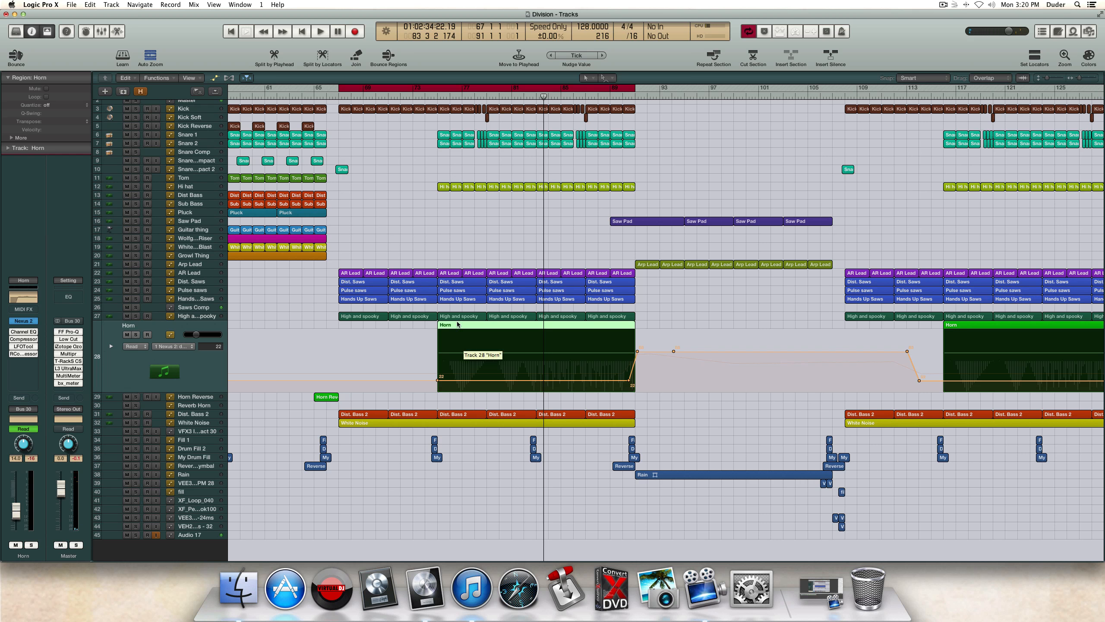
pyautogui.press('a')
pyautogui.click(549, 351)
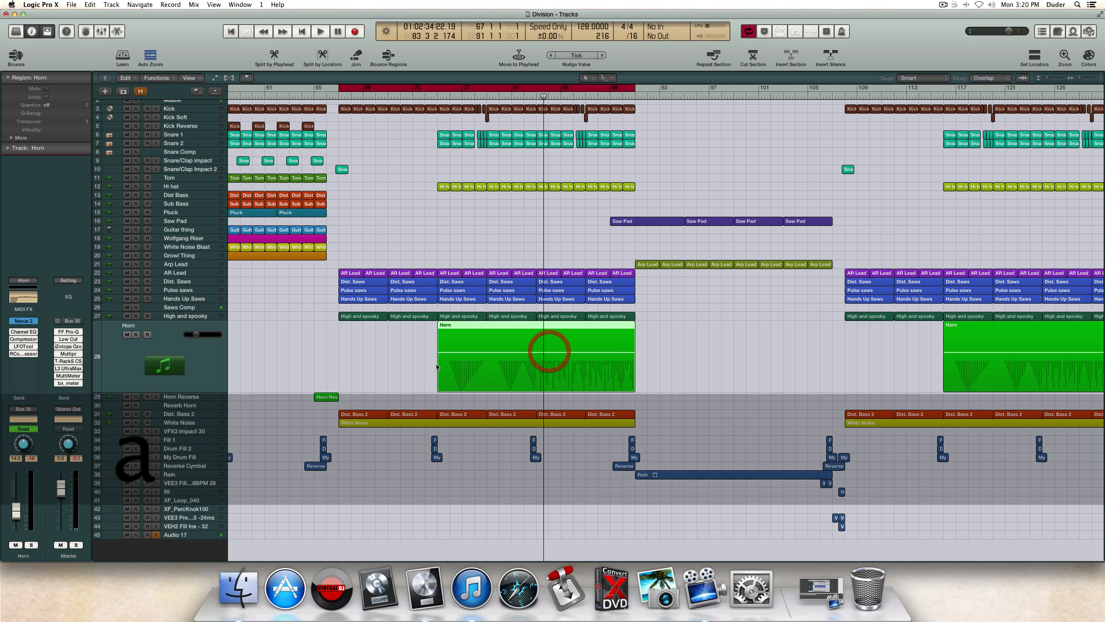
# Step: Open the Hands Up Saws Gain insert, display the track's automation to see its bypass curve, and close the Gain window
pyautogui.click(188, 304)
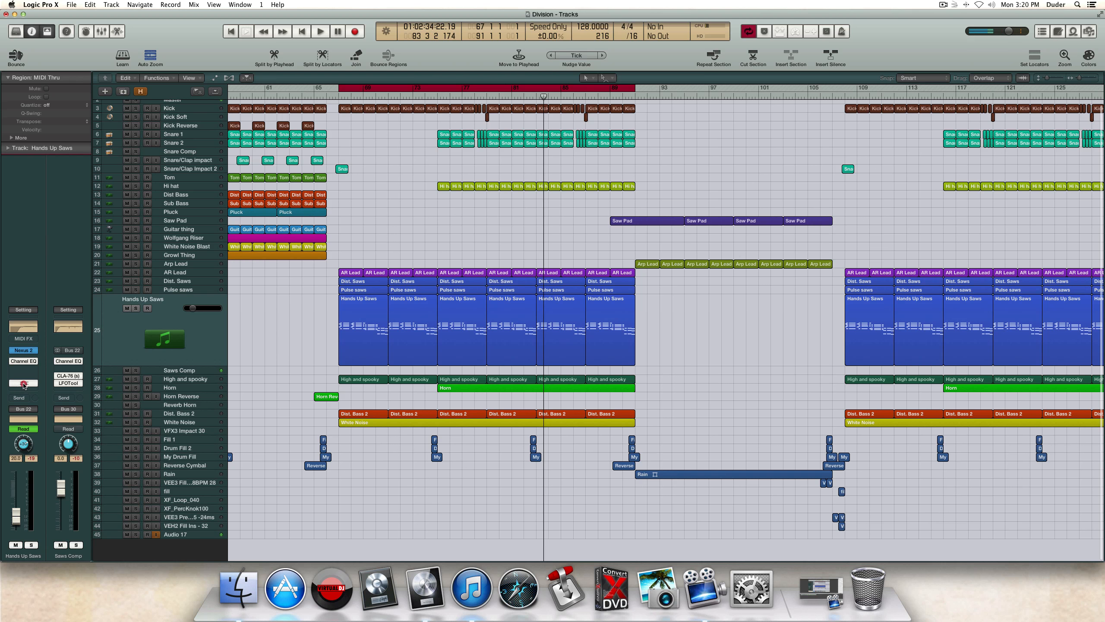
pyautogui.click(23, 383)
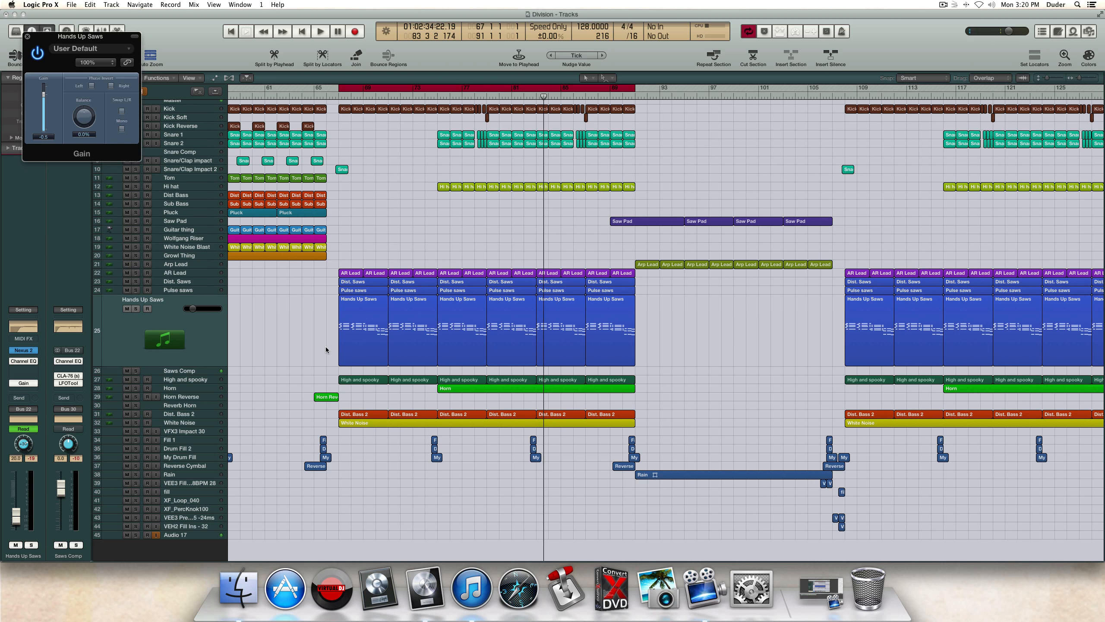
pyautogui.press('a')
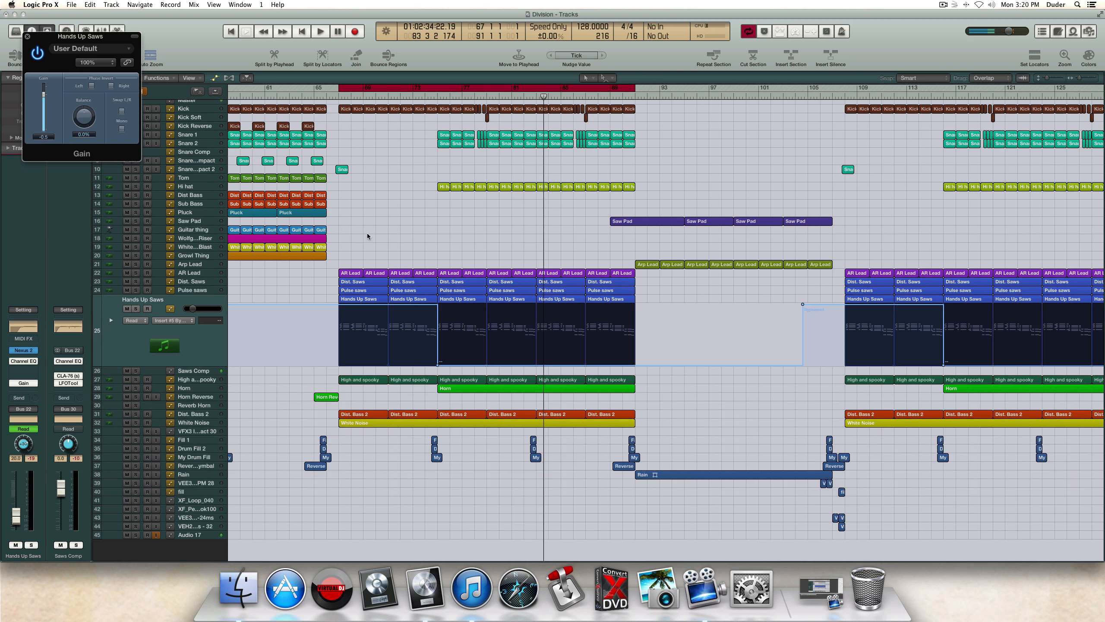
pyautogui.click(27, 36)
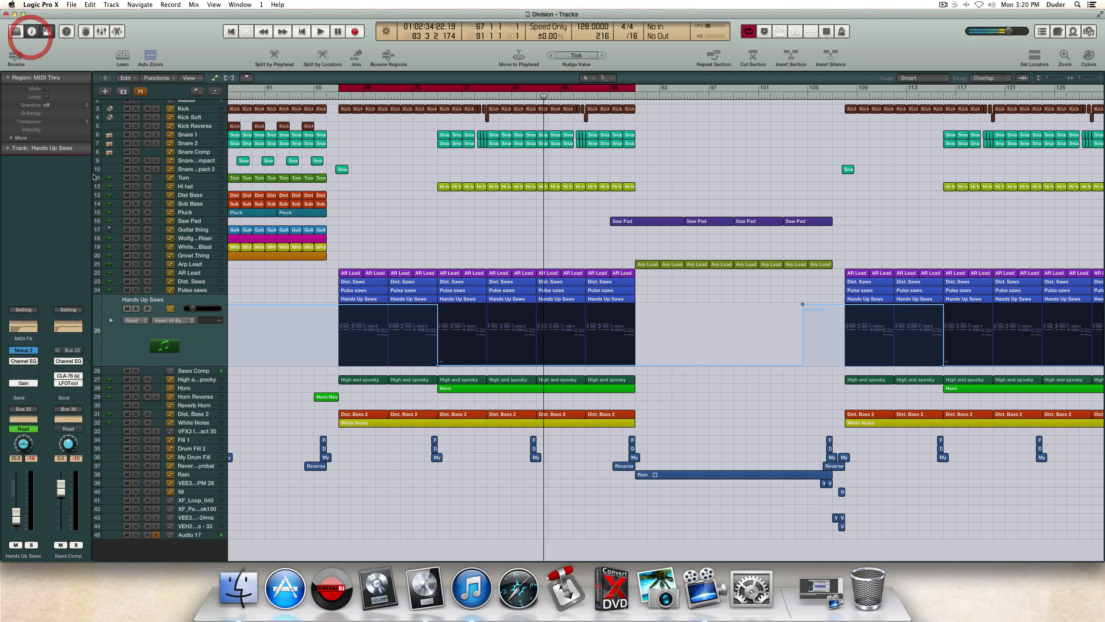
# Step: Select the Pulse saws track, open both of its Gain inserts, and move the front window away to compare their settings
pyautogui.click(204, 291)
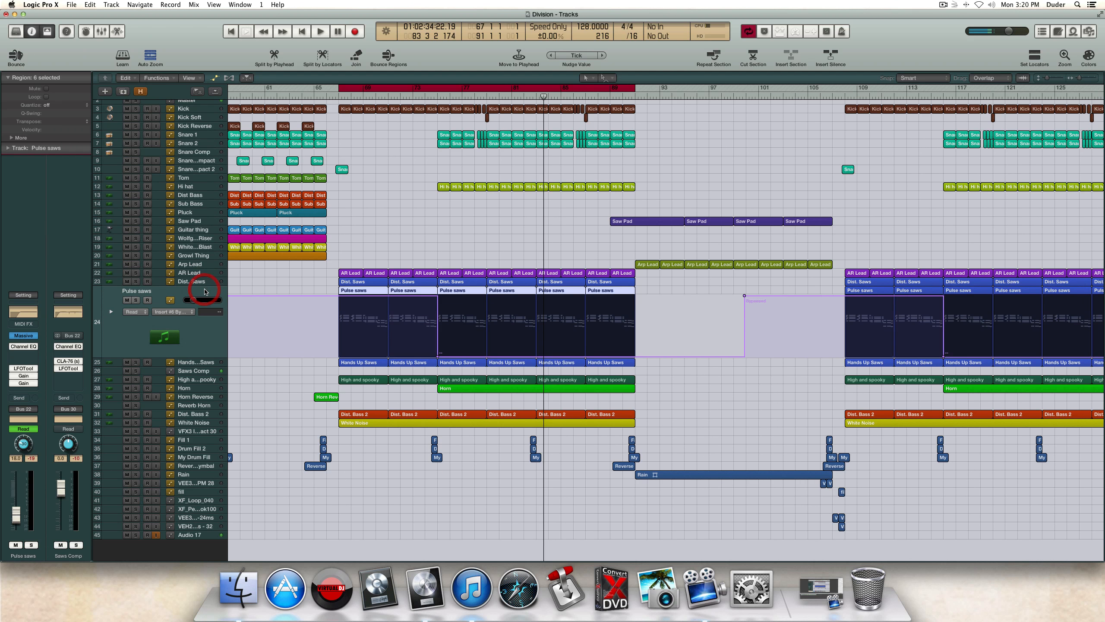
pyautogui.click(25, 377)
pyautogui.click(24, 383)
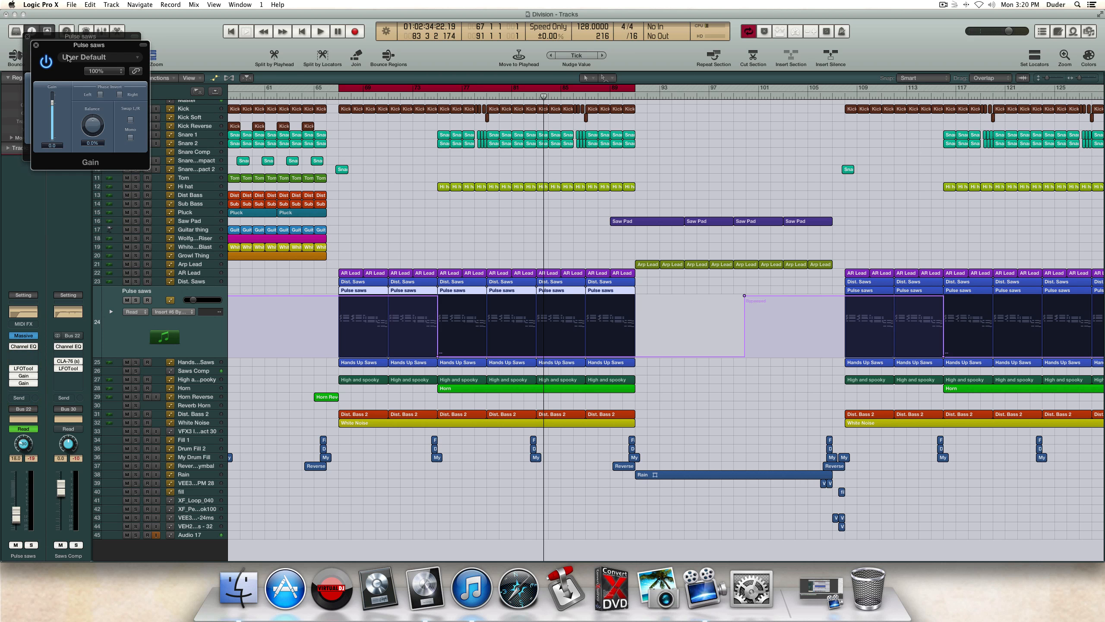
pyautogui.moveTo(47, 56); pyautogui.dragTo(331, 408)
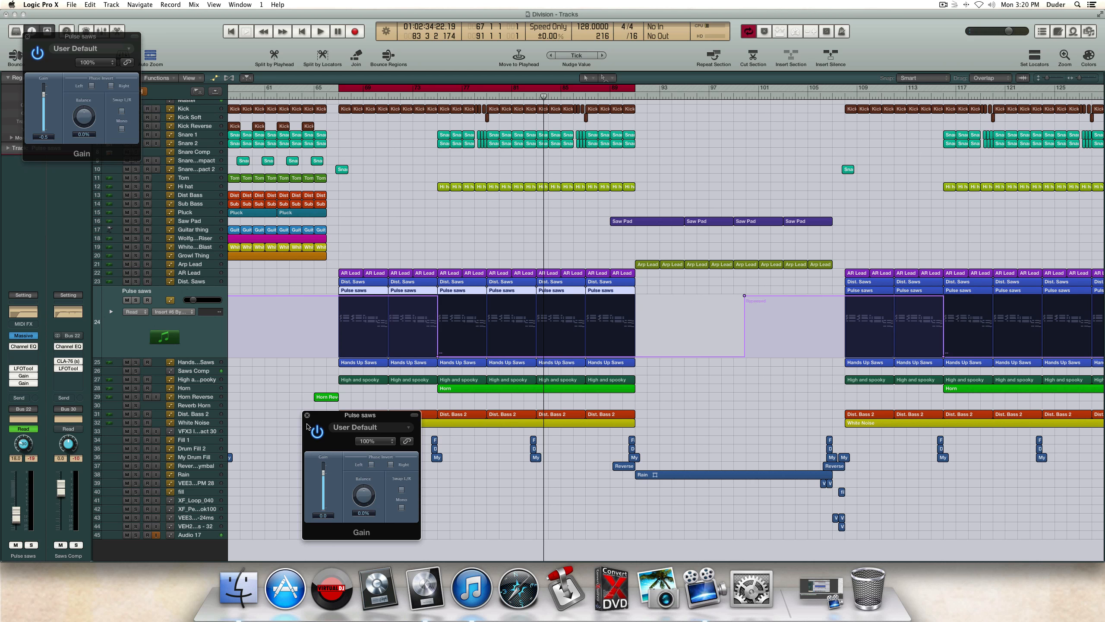
# Step: Check the Pulse saws automation parameter list, choose Insert #6 Bypass, and close both Gain windows
pyautogui.press('a')
pyautogui.press('a')
pyautogui.click(178, 312)
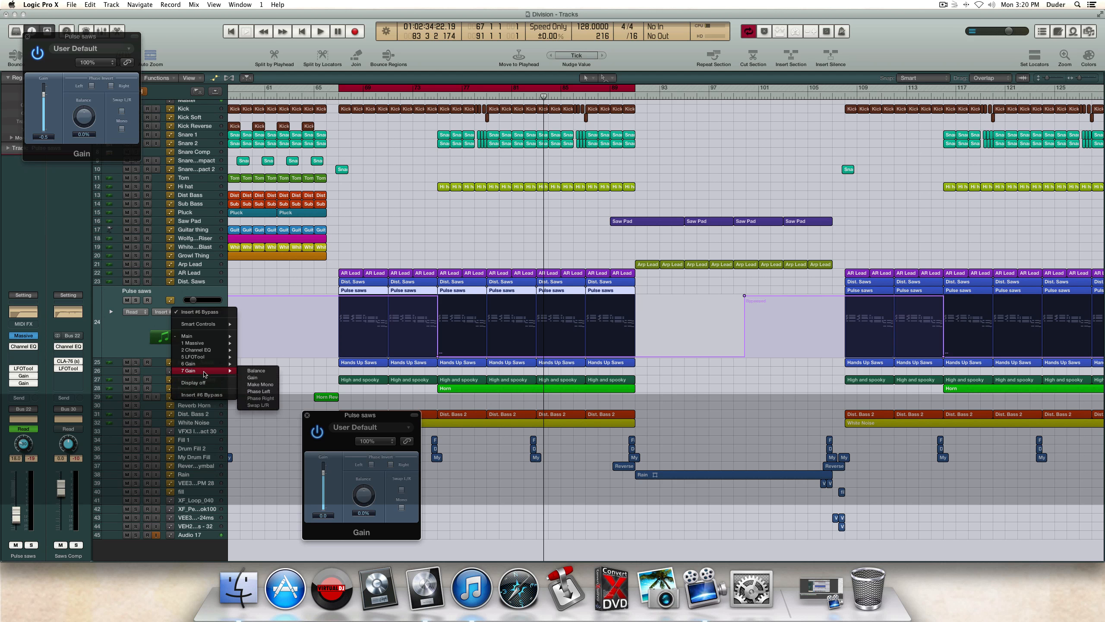
pyautogui.click(209, 395)
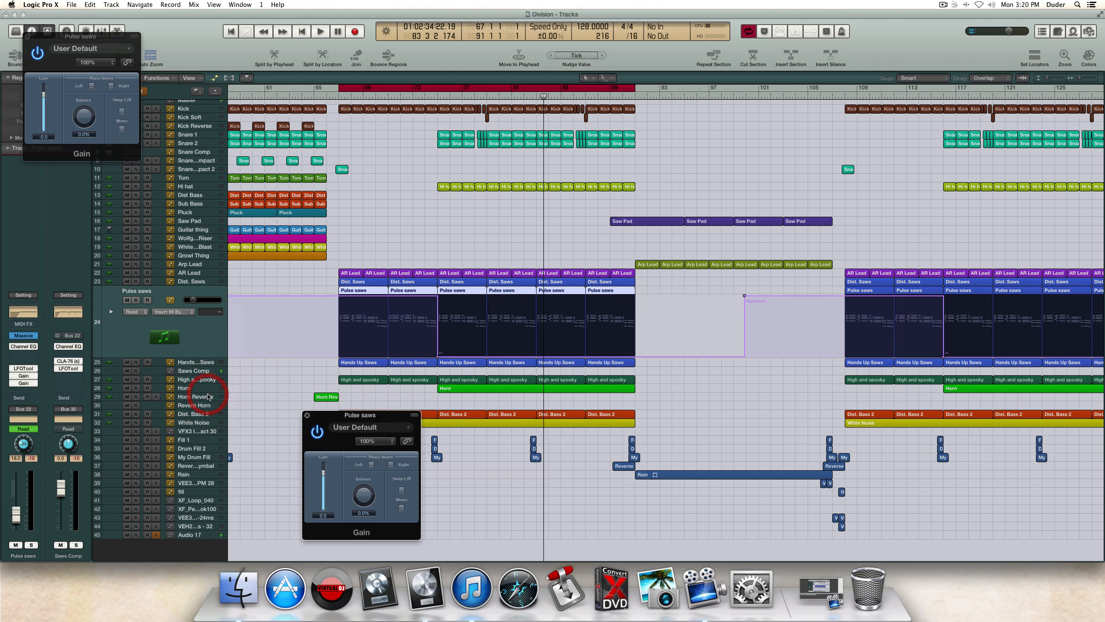
pyautogui.click(307, 416)
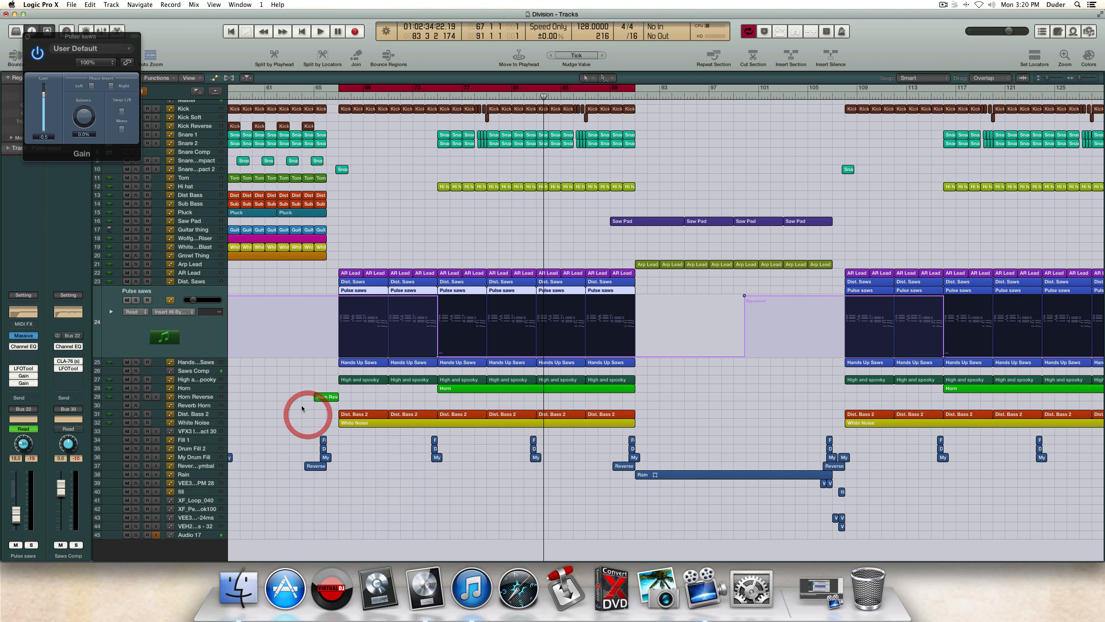
pyautogui.click(27, 37)
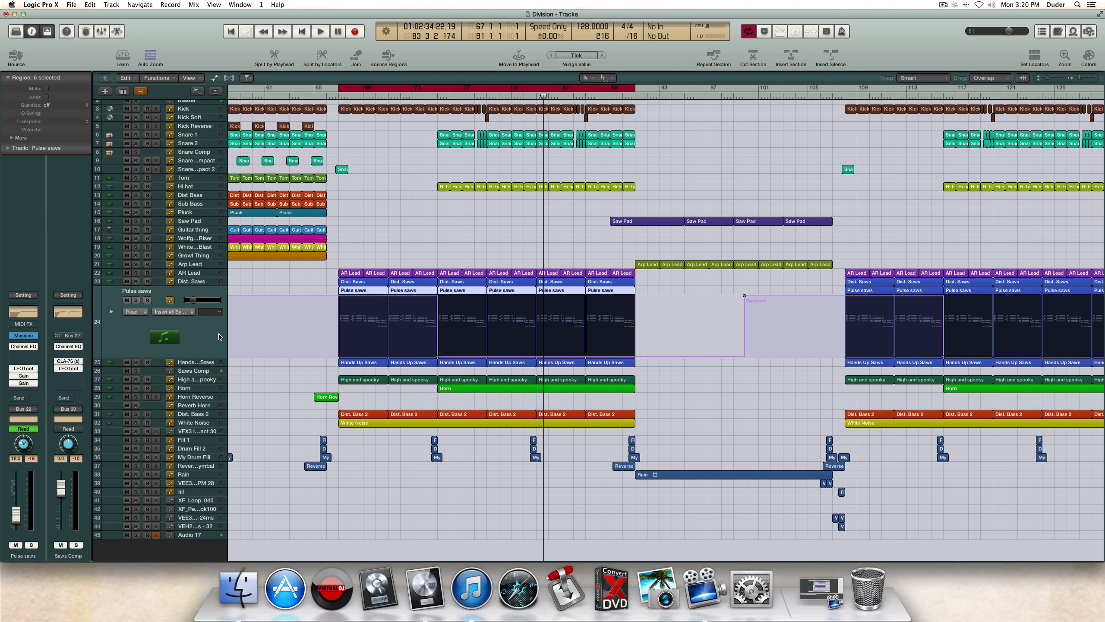
# Step: Select Dist. Saws, open both of its Gain inserts side by side to compare them, and close both windows
pyautogui.press('Up')
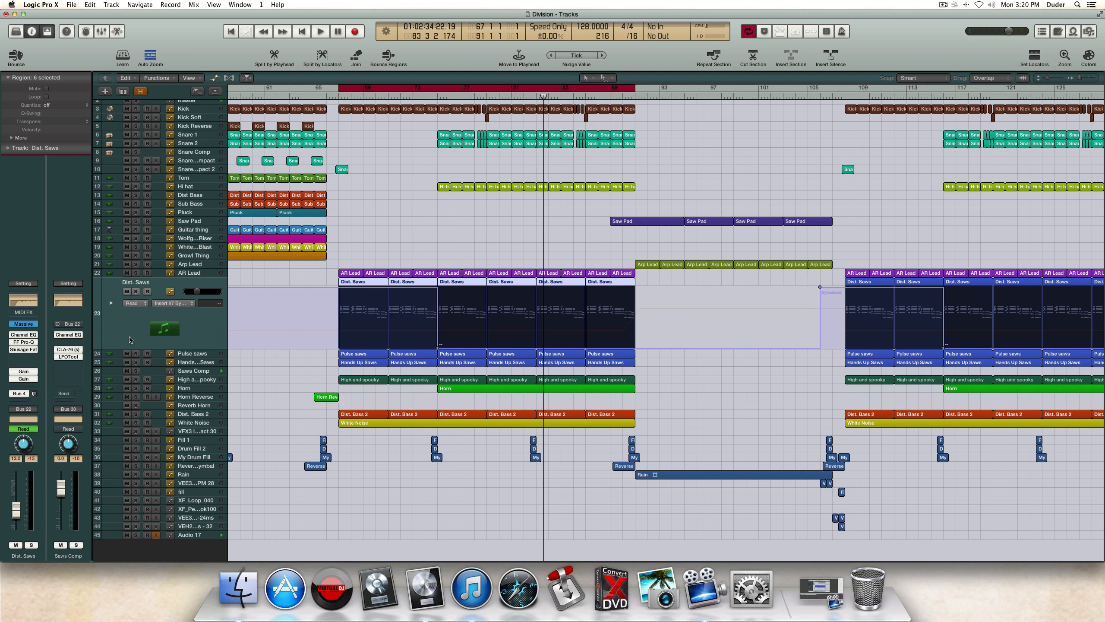
pyautogui.click(24, 371)
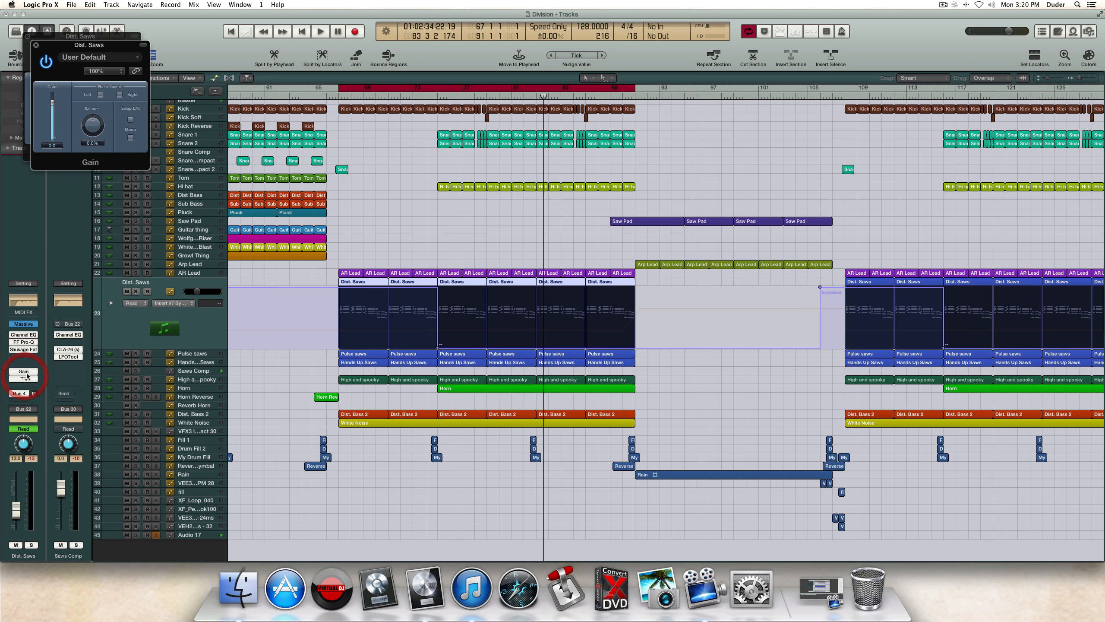
pyautogui.moveTo(59, 48); pyautogui.dragTo(138, 167)
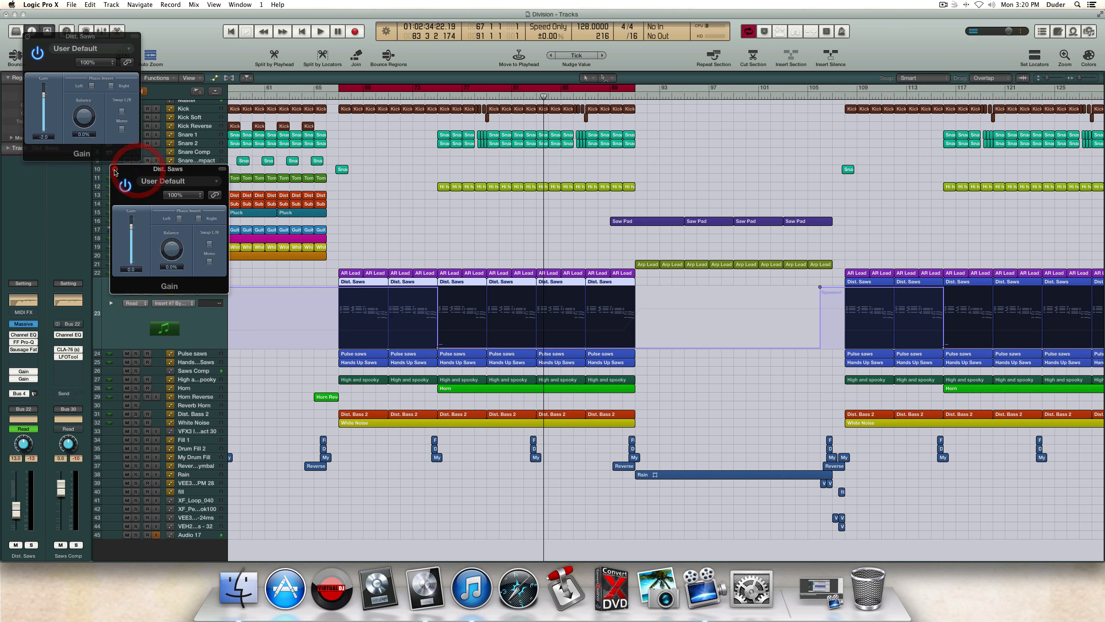
pyautogui.click(115, 164)
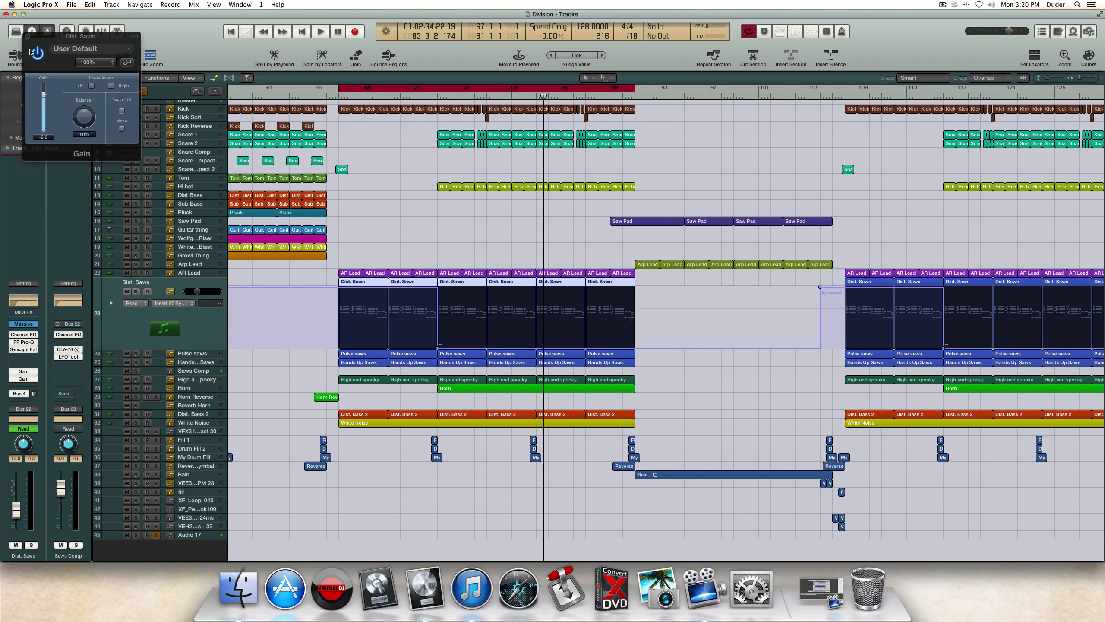
pyautogui.click(28, 35)
pyautogui.click(216, 331)
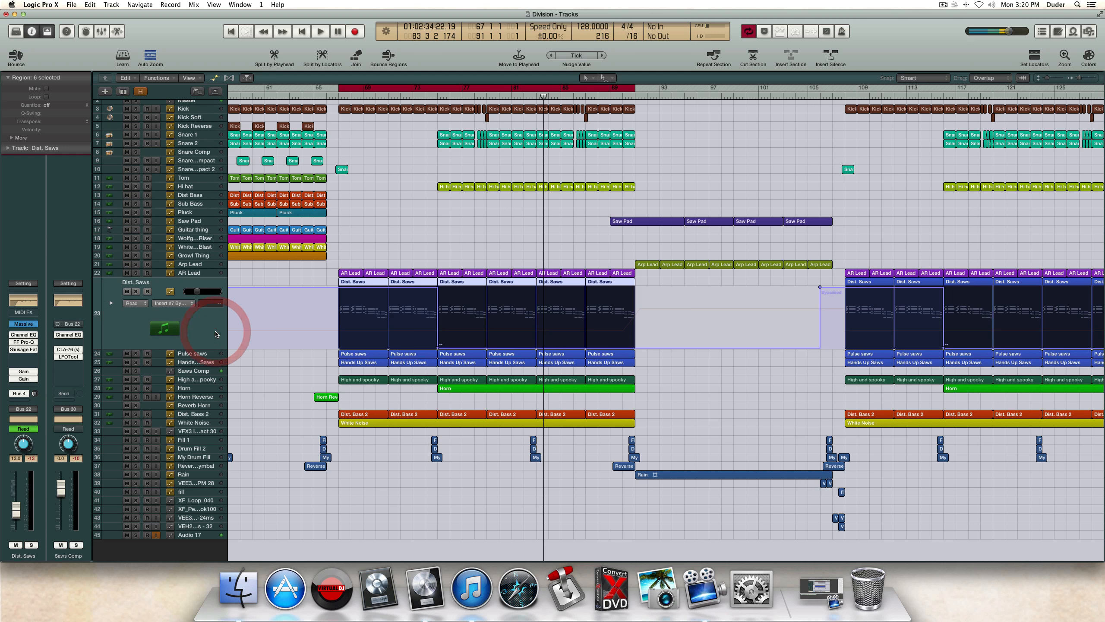
# Step: Select Hands Up Saws, Pulse saws and Dist. Saws in turn to compare their insert bypass automation
pyautogui.click(201, 361)
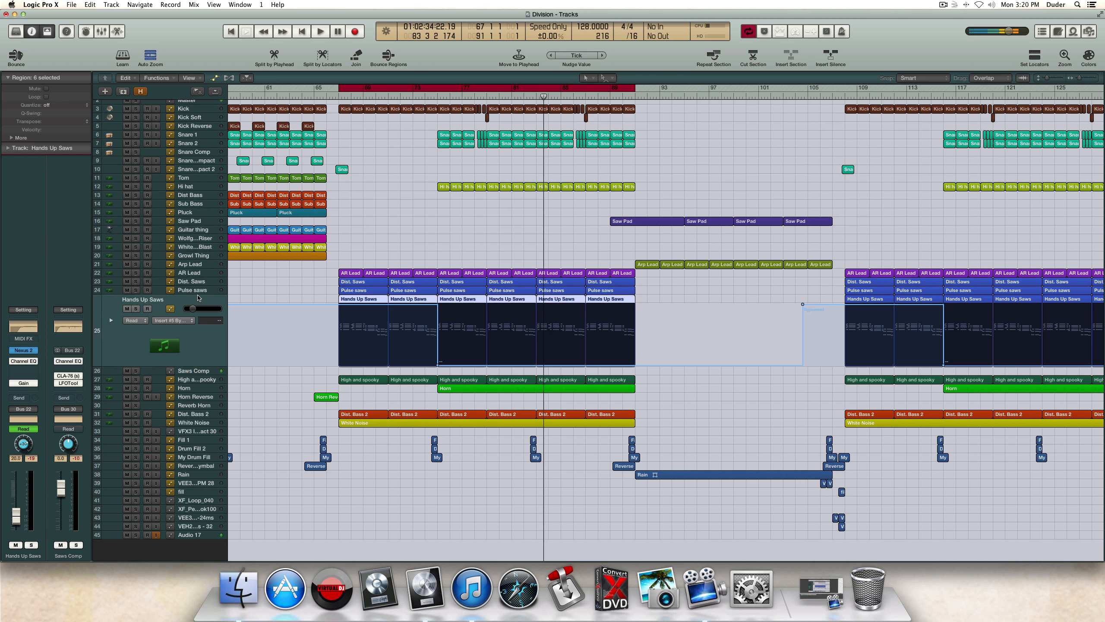
pyautogui.click(202, 293)
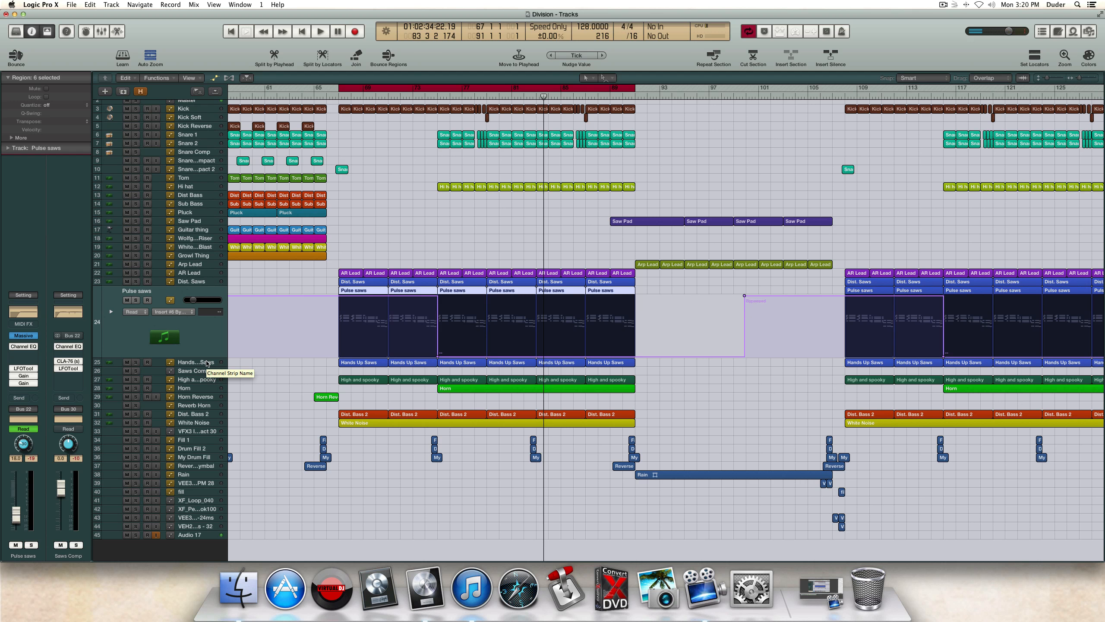
pyautogui.click(204, 283)
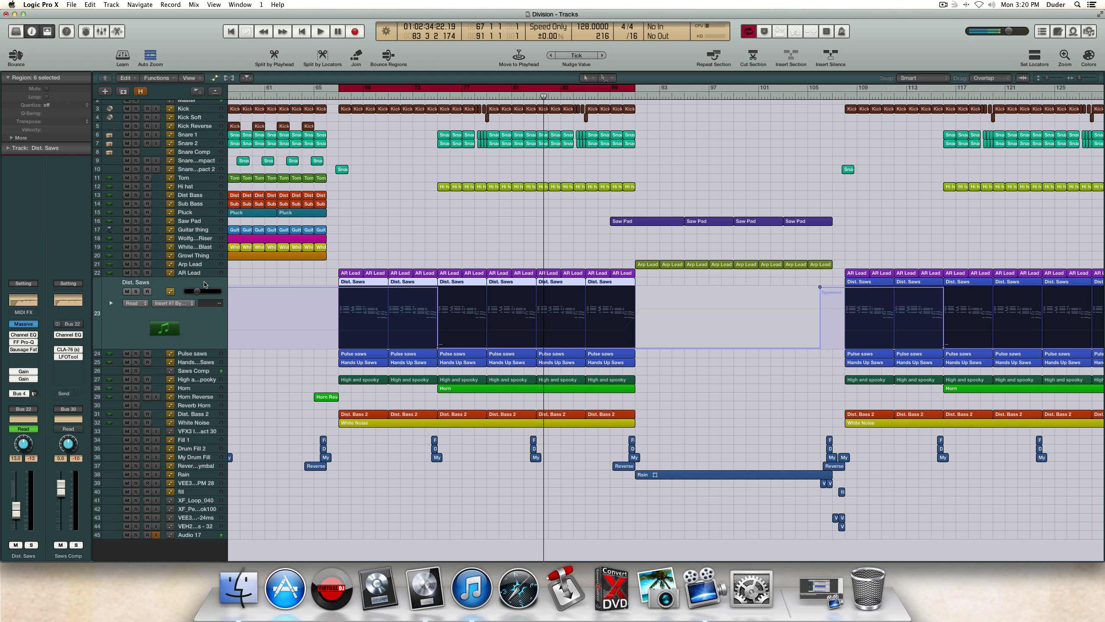
# Step: Open both AR Lead Gain inserts apart from each other, examine the Gain automation where the AR Lead regions end, and close the second Gain
pyautogui.click(201, 275)
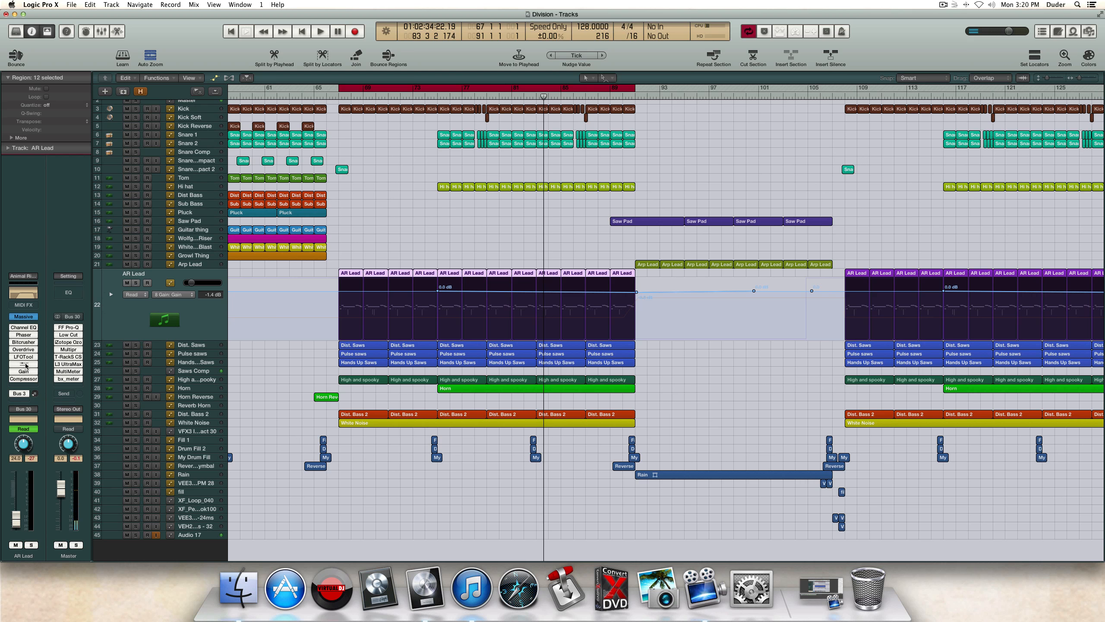
pyautogui.click(25, 366)
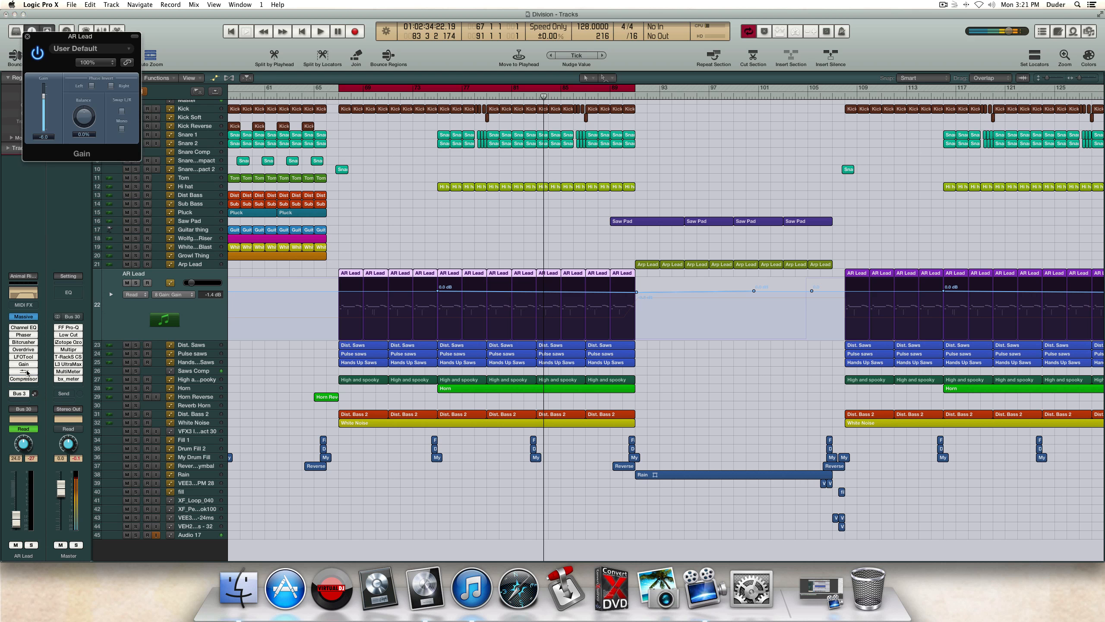
pyautogui.click(27, 372)
pyautogui.moveTo(73, 53); pyautogui.dragTo(253, 343)
pyautogui.click(290, 397)
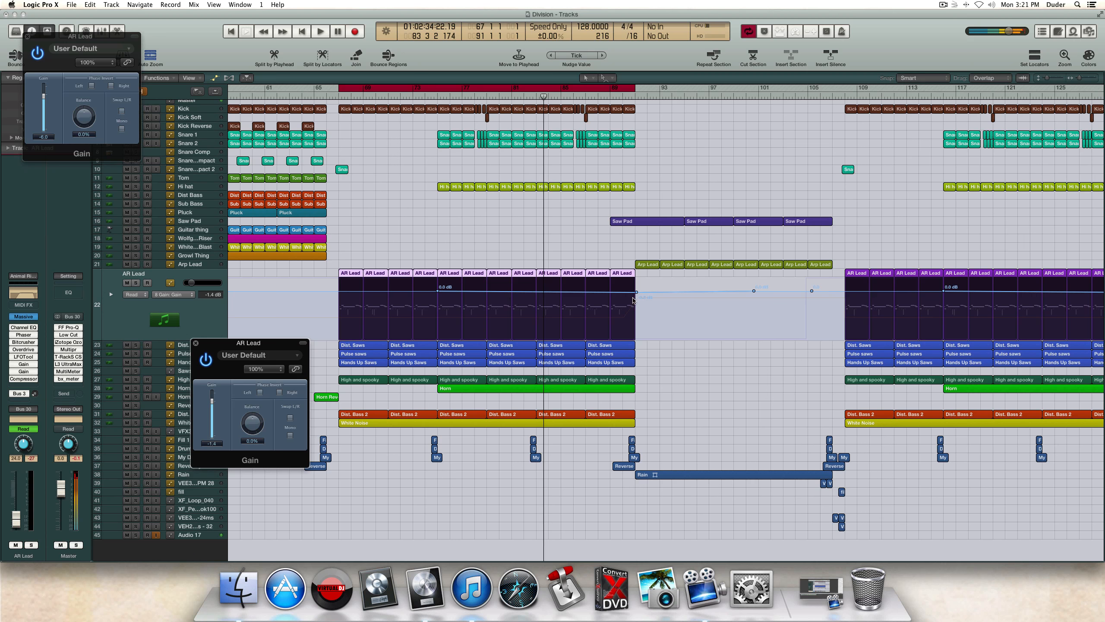
pyautogui.moveTo(636, 293); pyautogui.dragTo(636, 293)
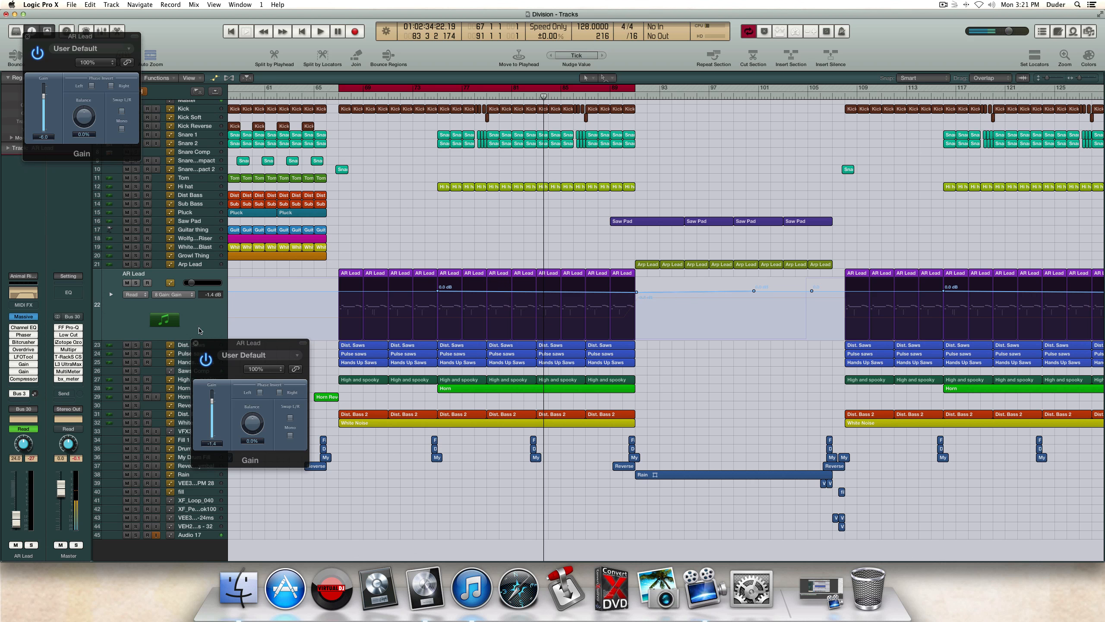
pyautogui.click(196, 344)
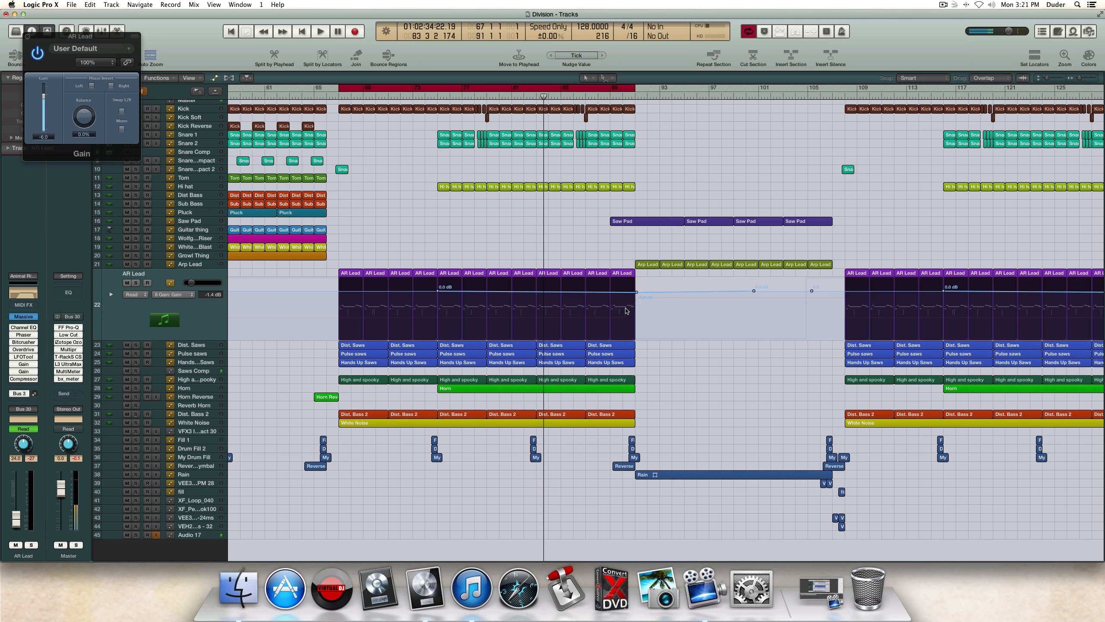
# Step: Close the AR Lead Gain window and hide the automation, and place the playhead at bar 74, just before the first full Horn region
pyautogui.click(27, 37)
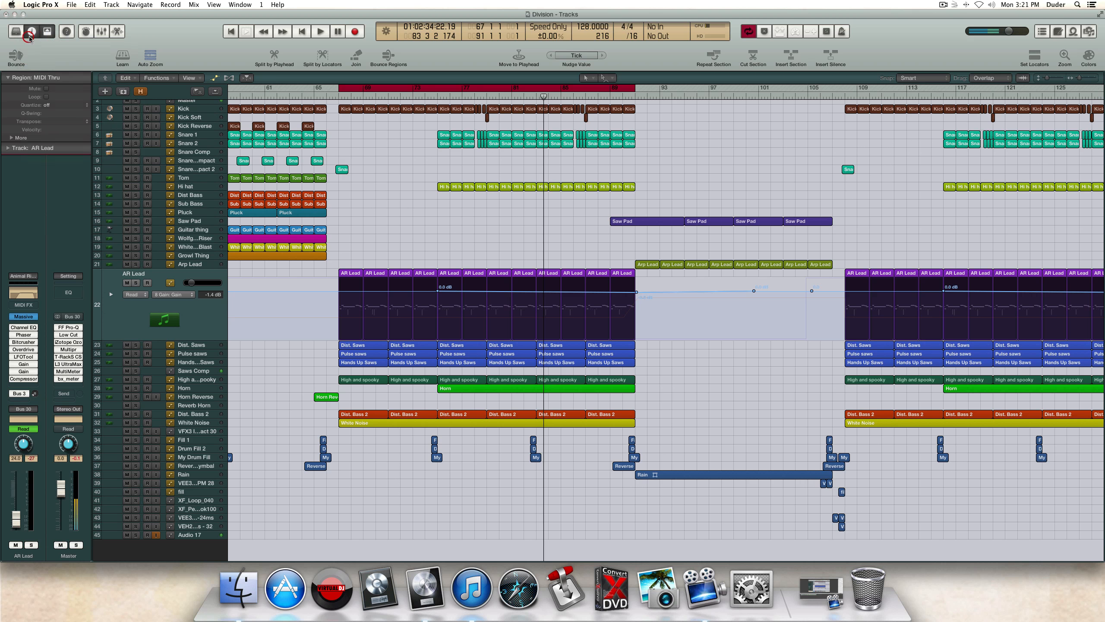
pyautogui.press('a')
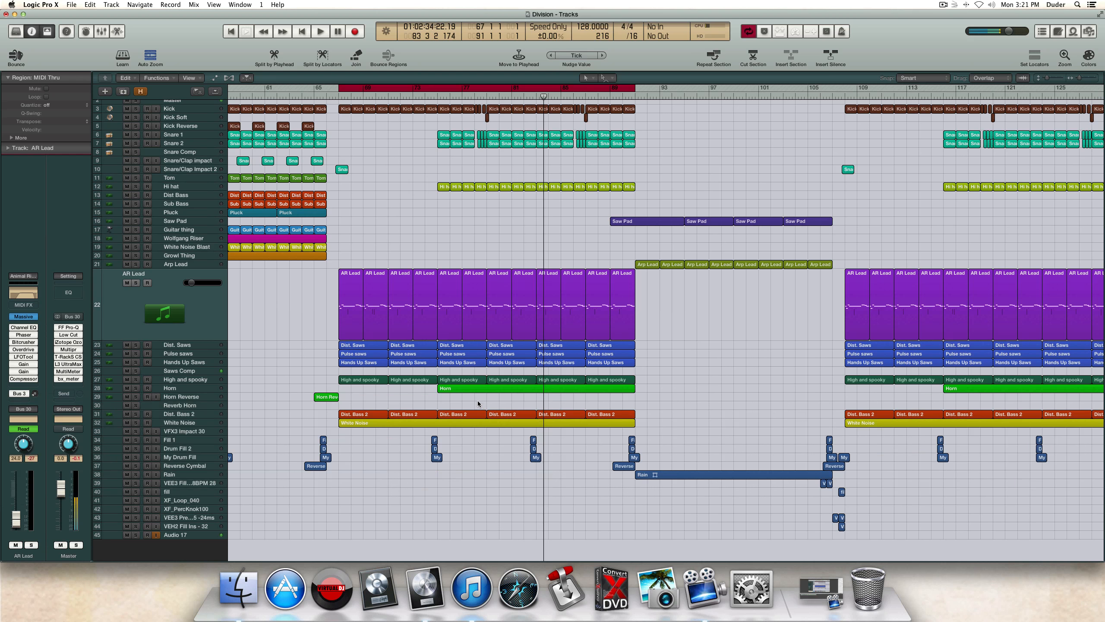
pyautogui.click(484, 388)
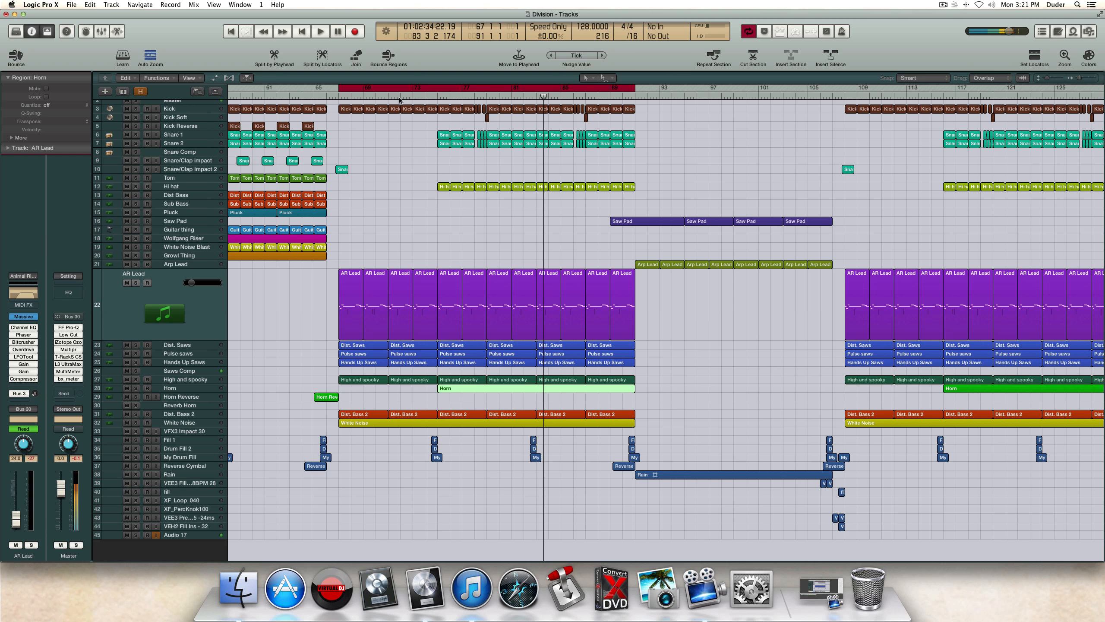
pyautogui.click(428, 95)
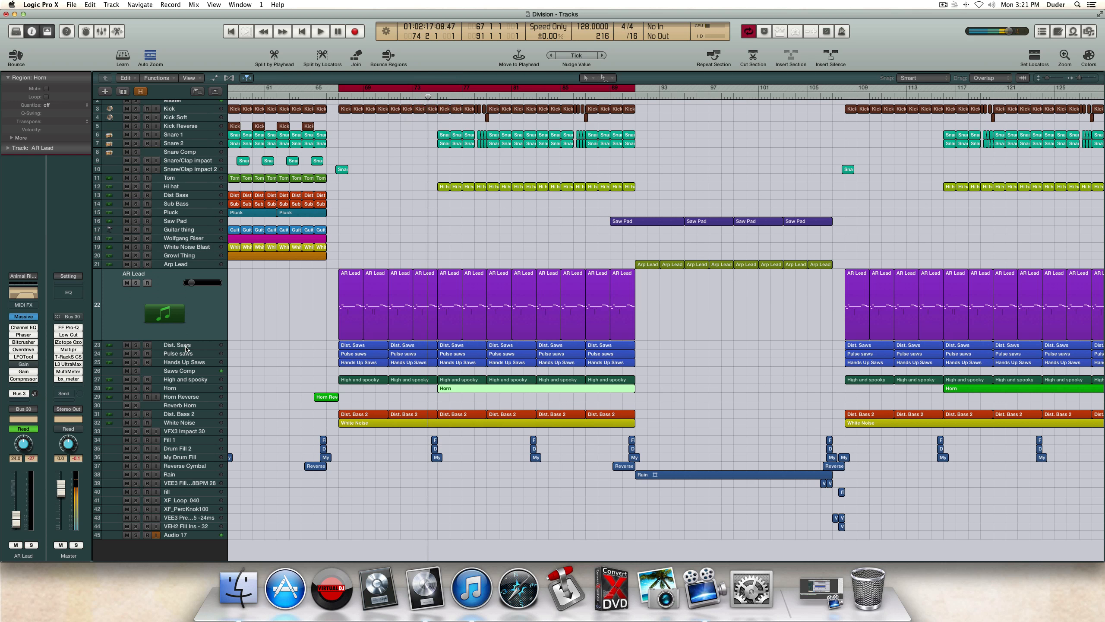
# Step: Check the second Gain insert on Dist. Saws, close it, and display the track's Insert #7 Bypass automation
pyautogui.click(174, 344)
pyautogui.click(29, 377)
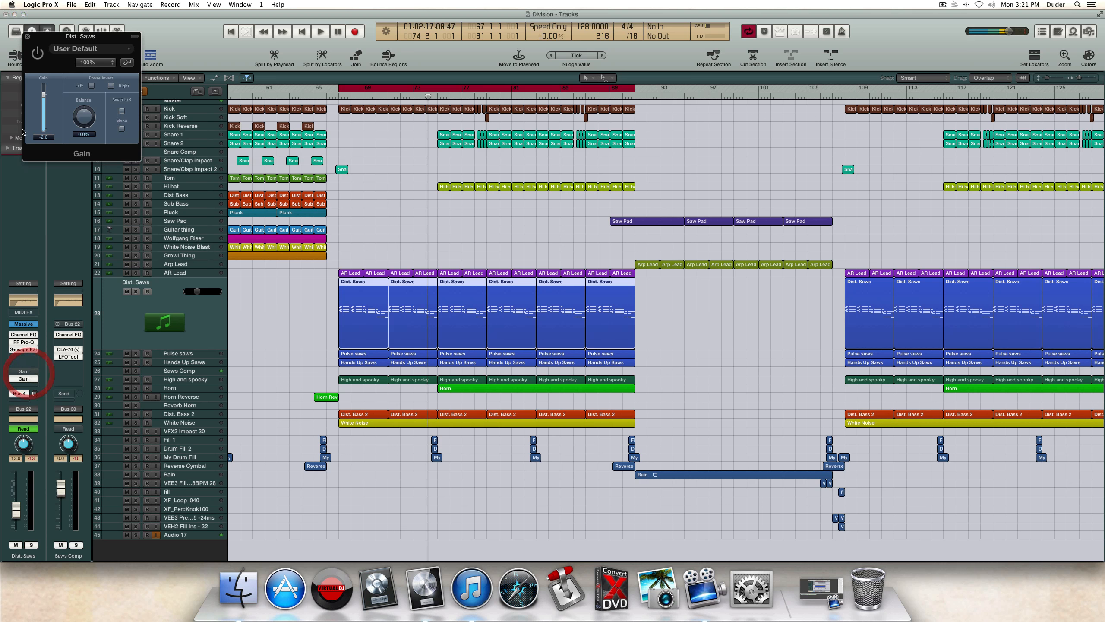
pyautogui.click(27, 36)
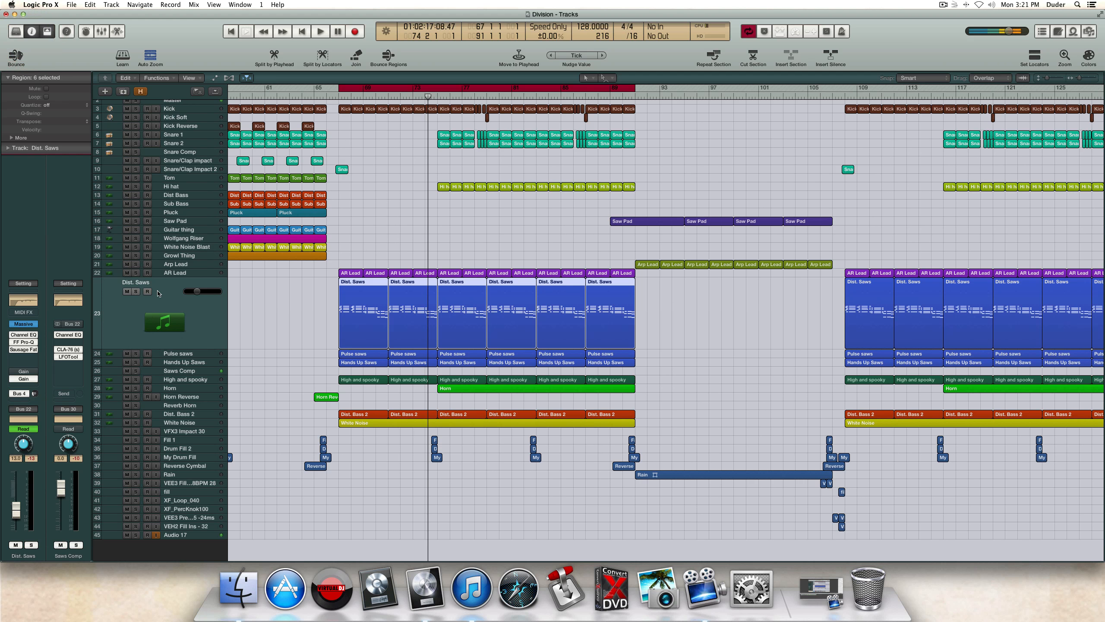
pyautogui.press('a')
pyautogui.click(170, 303)
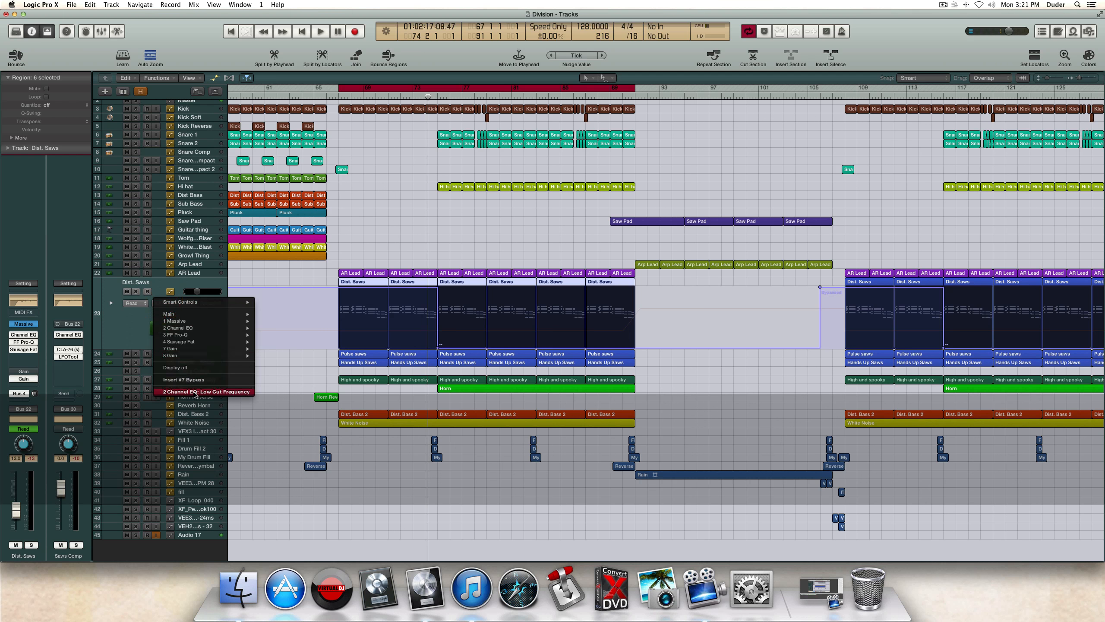
pyautogui.click(197, 379)
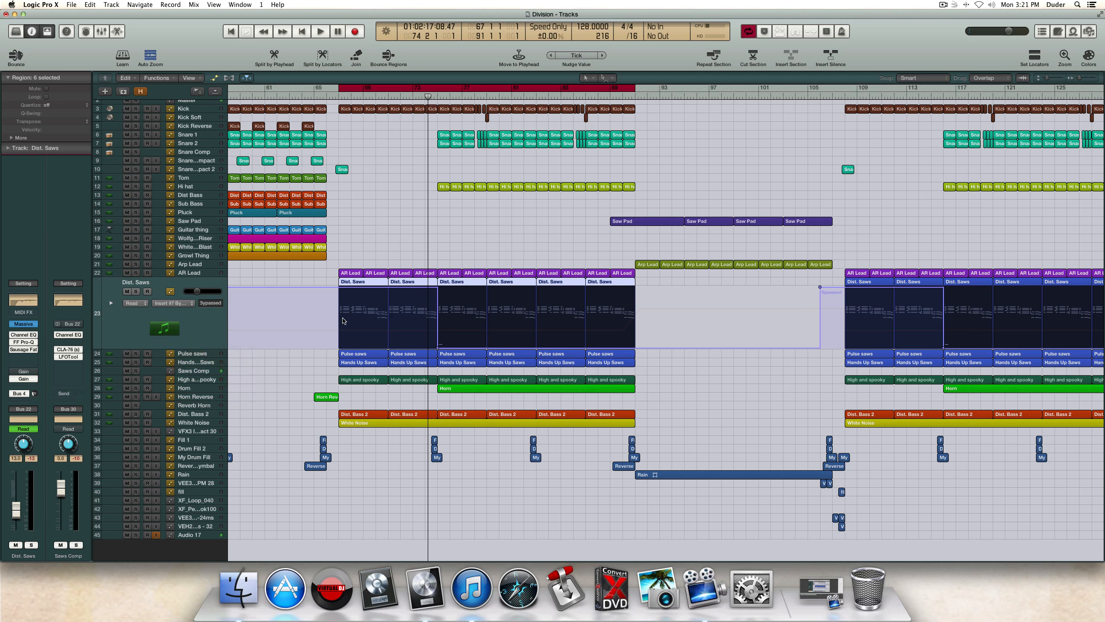
# Step: Compare the bypass automation on Pulse saws and Hands Up Saws, and hide the automation with Pulse saws selected
pyautogui.click(210, 354)
pyautogui.click(207, 363)
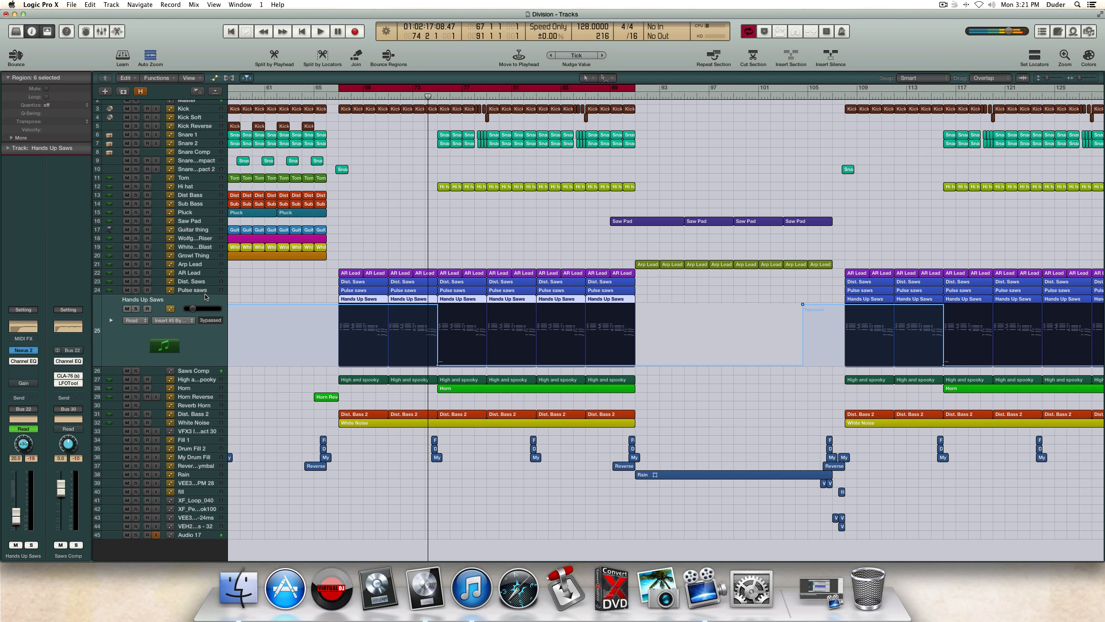
pyautogui.click(205, 292)
pyautogui.press('a')
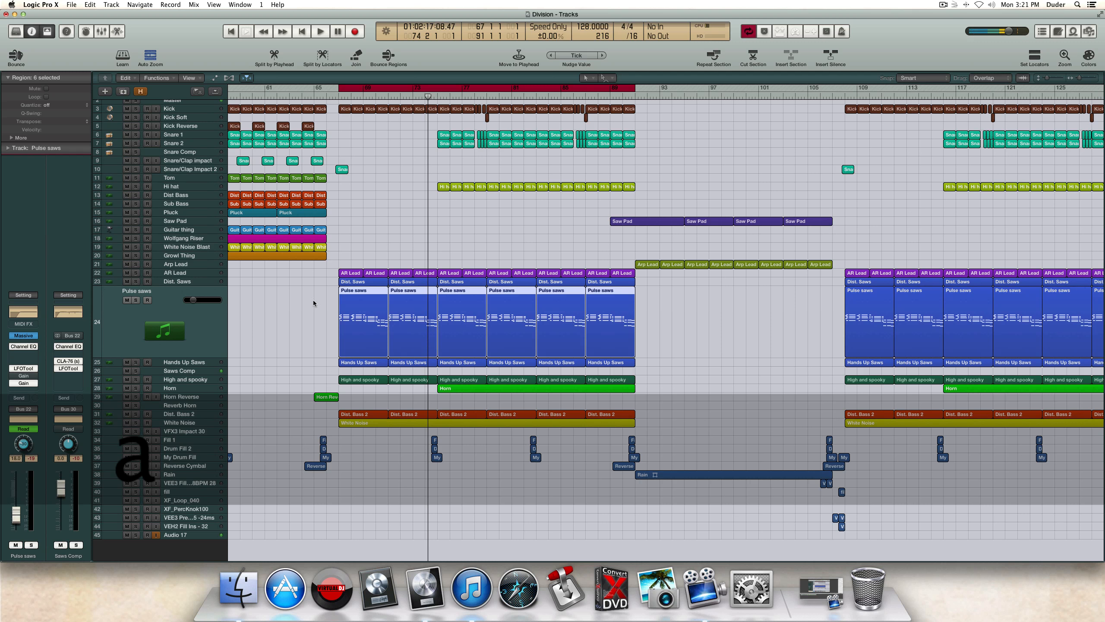
# Step: Turn off cycle mode and look over the Saw Pad and Arp Lead regions in the break before the second drop
pyautogui.click(442, 392)
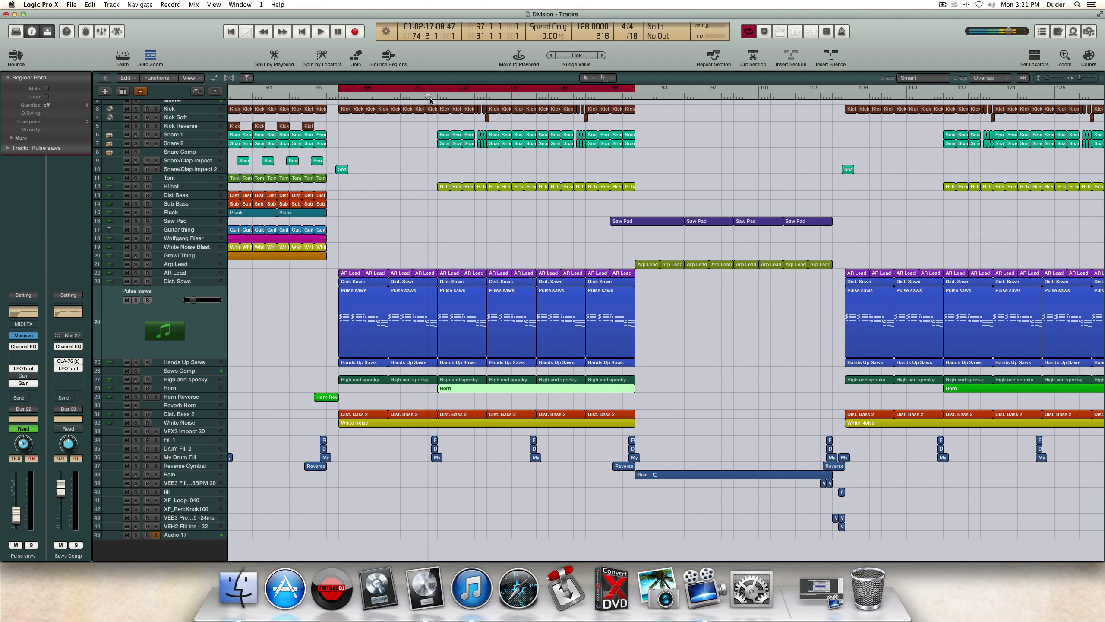
pyautogui.click(283, 340)
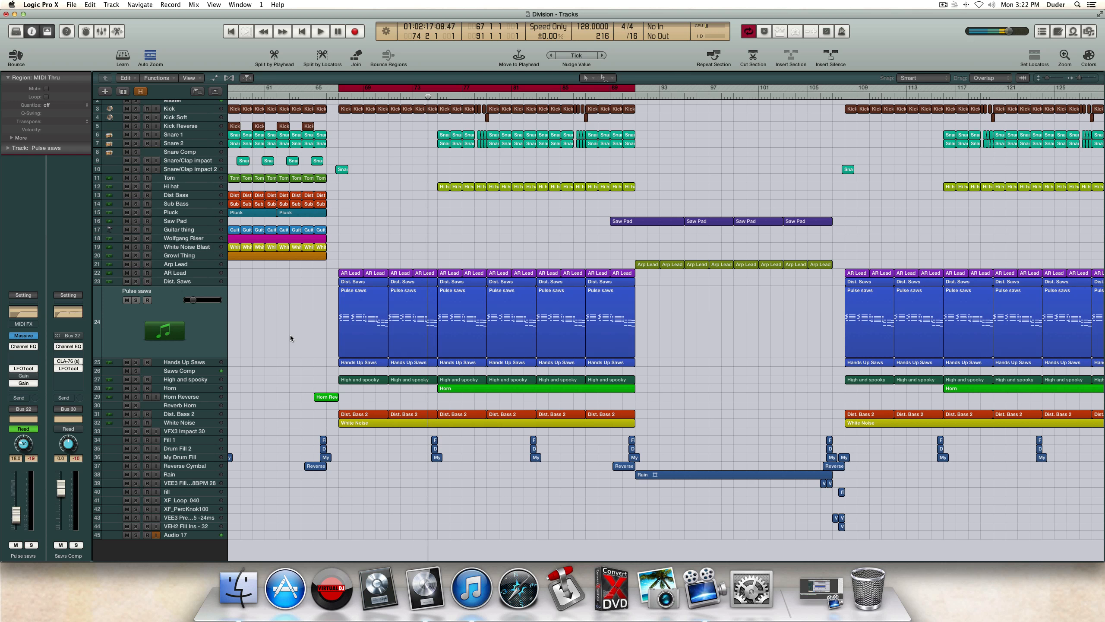
pyautogui.click(290, 337)
pyautogui.hscroll(3, 296, 327)
pyautogui.press('c')
pyautogui.hscroll(10, 401, 145)
pyautogui.moveTo(389, 208); pyautogui.dragTo(526, 312)
pyautogui.click(454, 164)
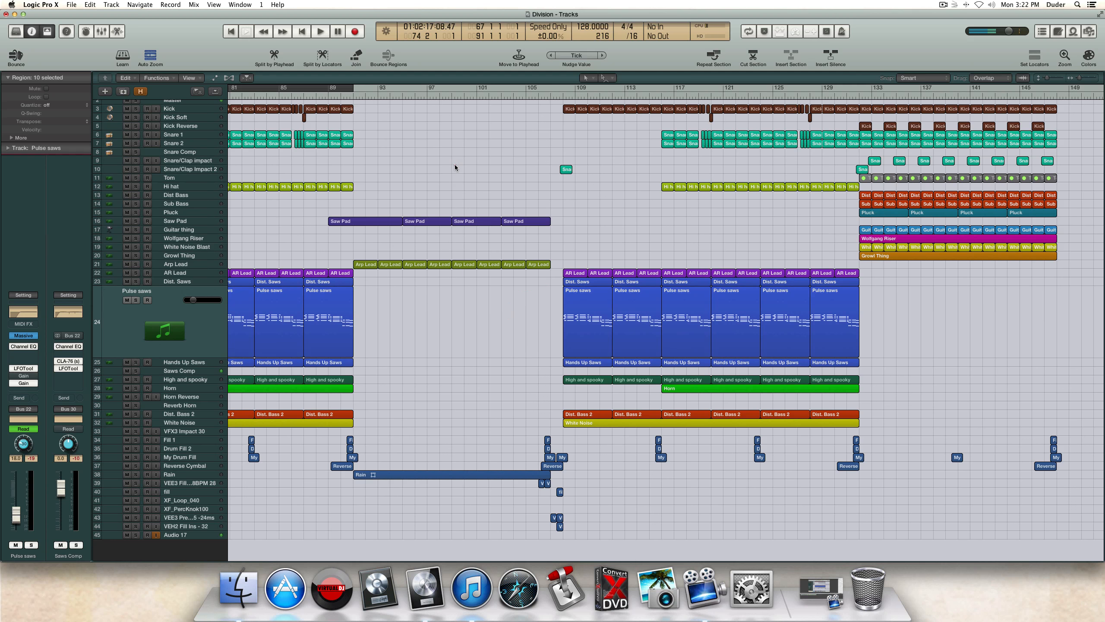
# Step: Place the playhead at bar 106, play the transition into the second drop, and stop playback
pyautogui.hscroll(1, 620, 238)
pyautogui.hscroll(-5, 506, 228)
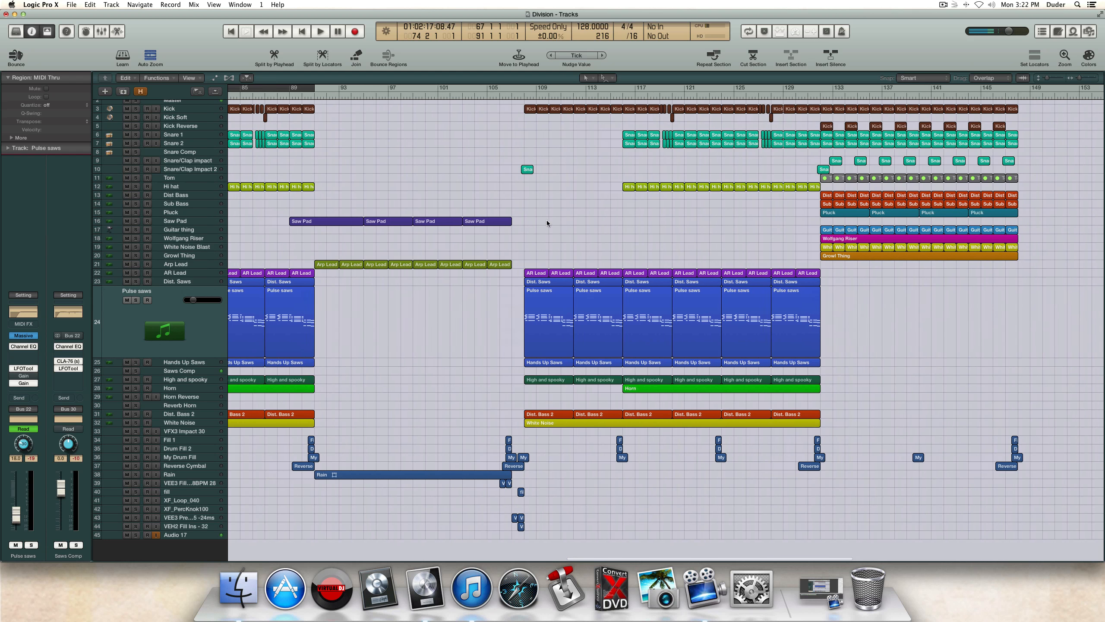
pyautogui.hscroll(-5, 518, 251)
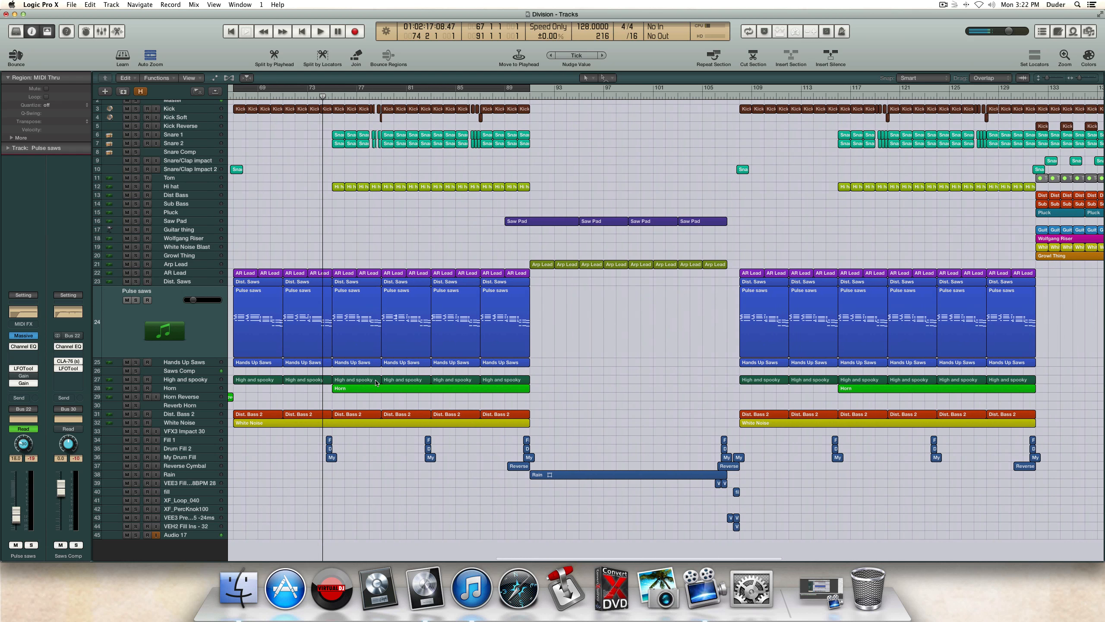
pyautogui.hscroll(2, 585, 338)
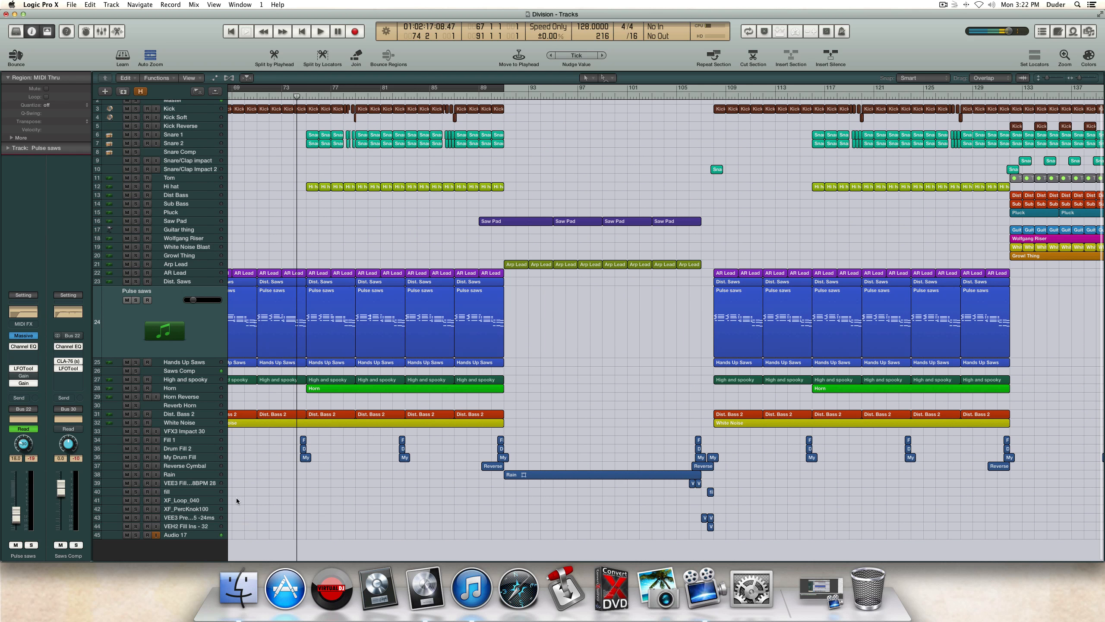
pyautogui.click(685, 100)
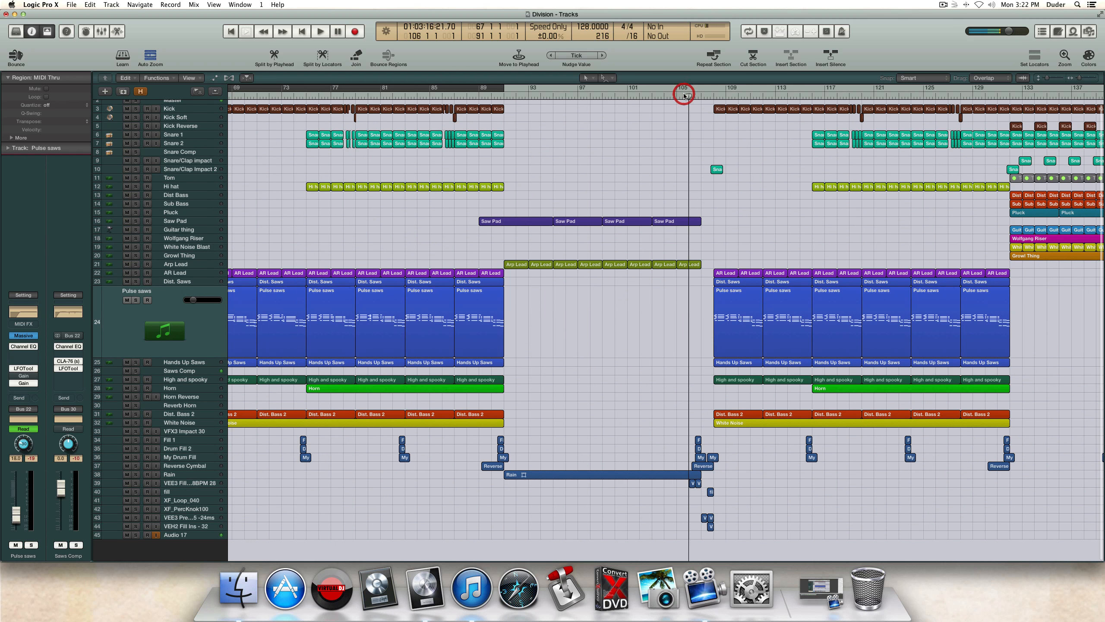
pyautogui.hscroll(-2, 475, 442)
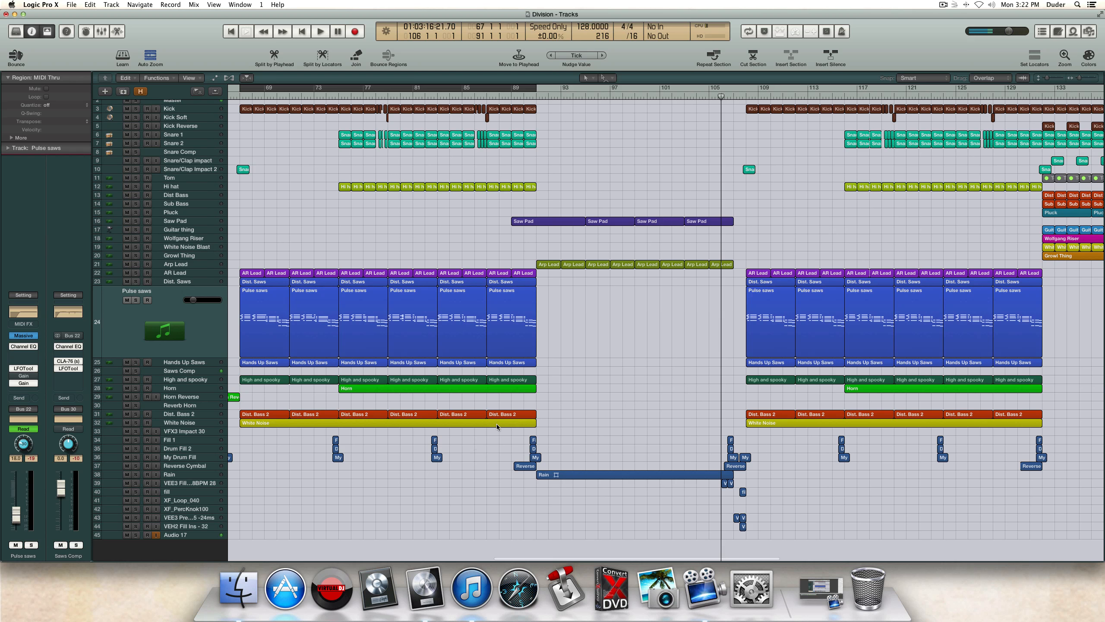
pyautogui.press('space')
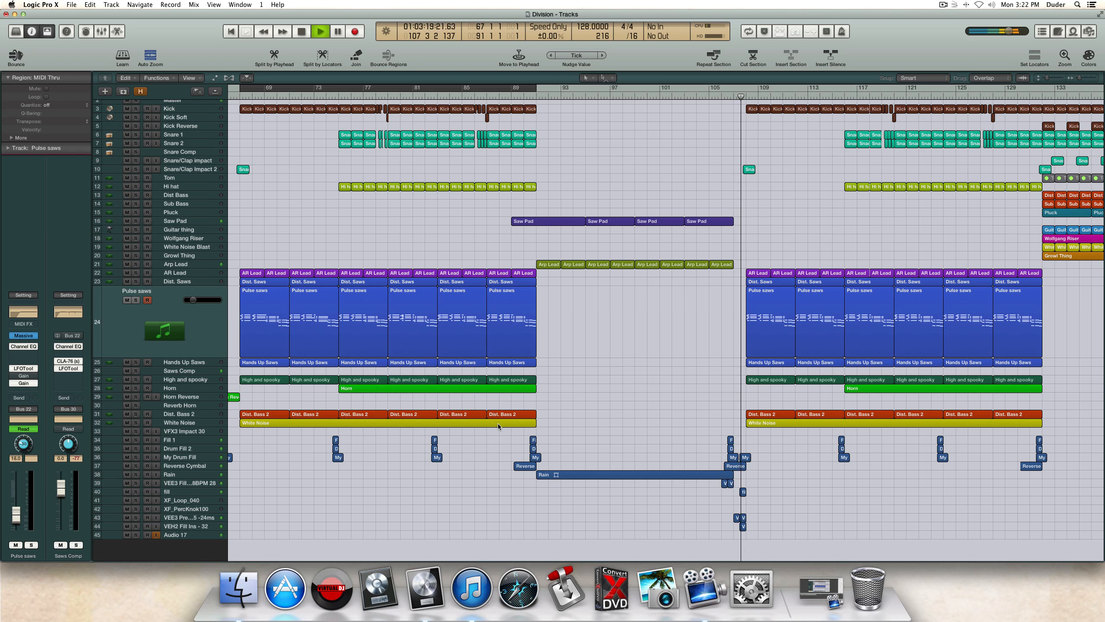
pyautogui.press('space')
# Step: Play the earlier transition from about bar 48 into the Kick and Snare section, and stop playback
pyautogui.hscroll(-10, 500, 423)
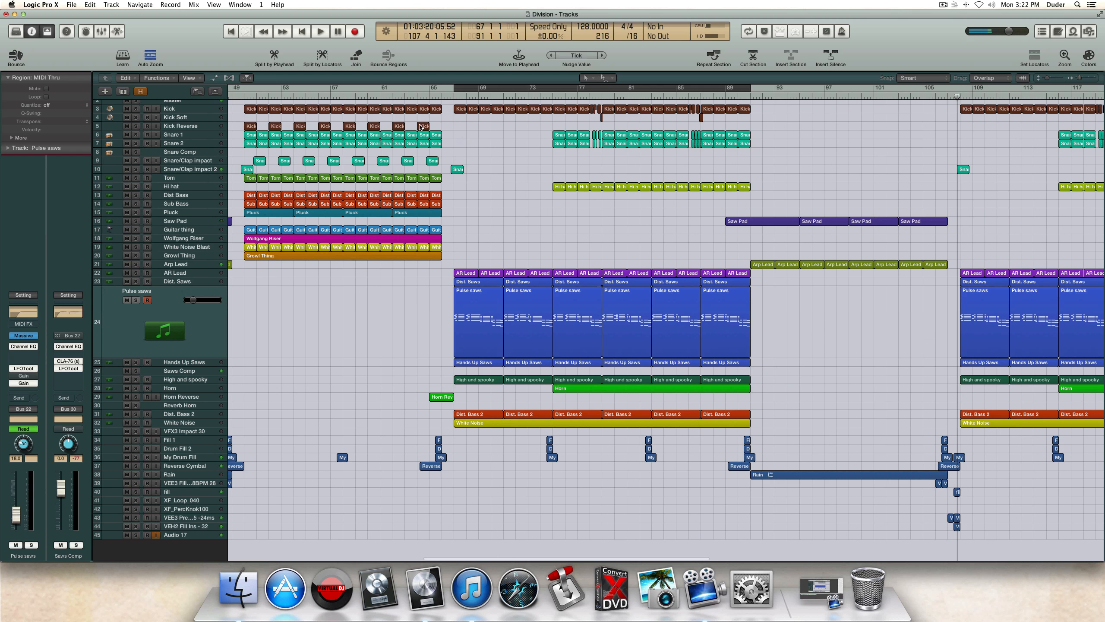
pyautogui.hscroll(-7, 427, 103)
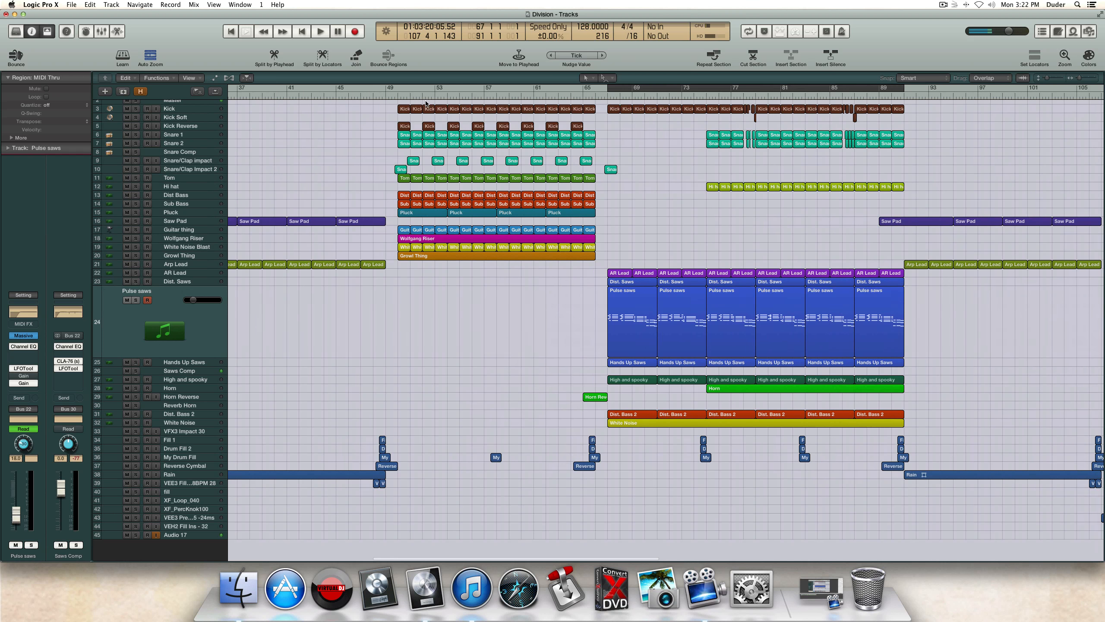
pyautogui.doubleClick(373, 95)
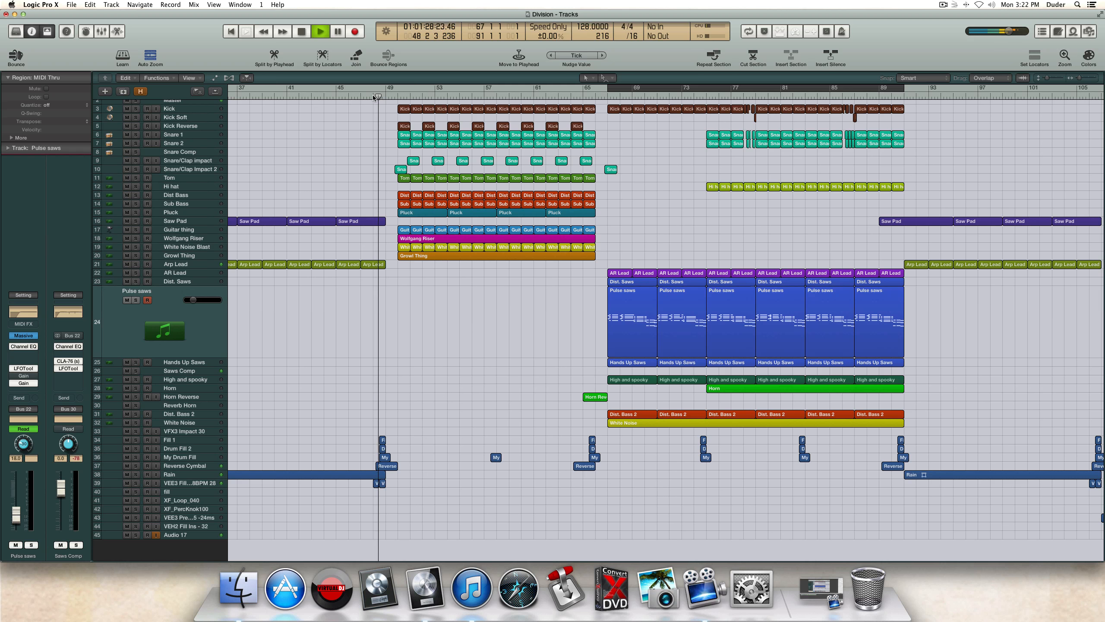
pyautogui.press('space')
# Step: Replay the fills before bar 108 from about bar 106 to compare them with the earlier transition, and stop
pyautogui.hscroll(18, 566, 187)
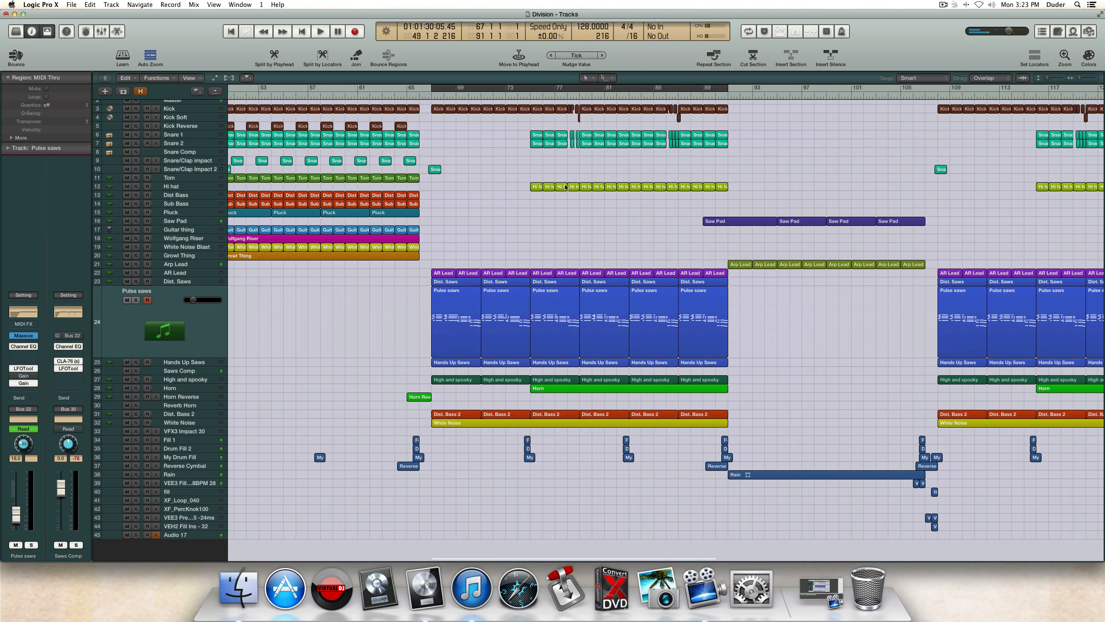
pyautogui.hscroll(2, 600, 152)
pyautogui.doubleClick(632, 95)
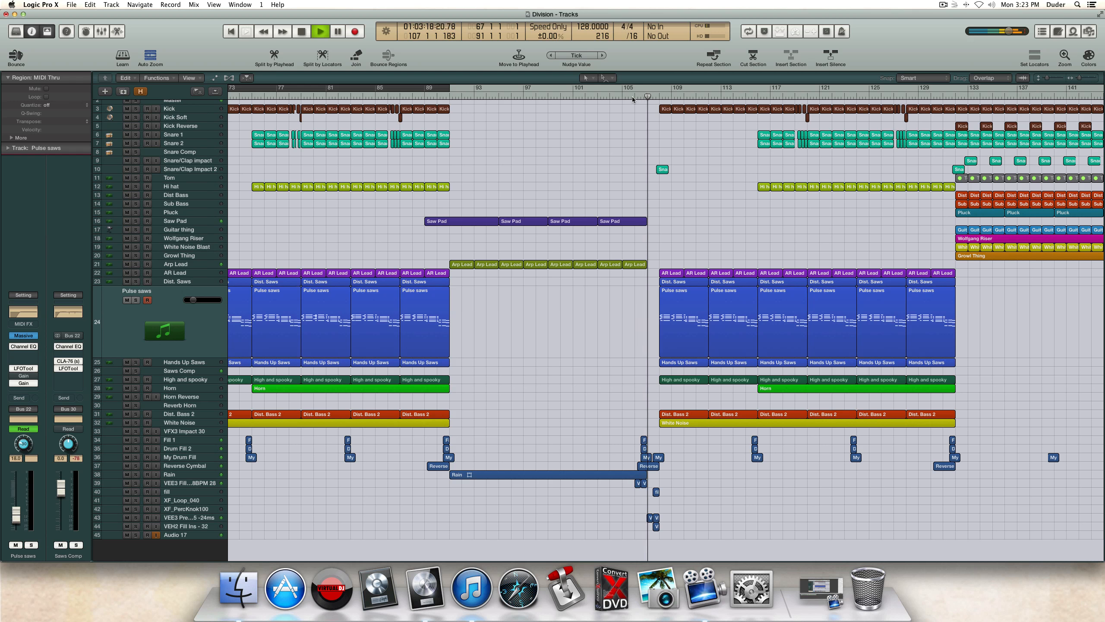
pyautogui.press('space')
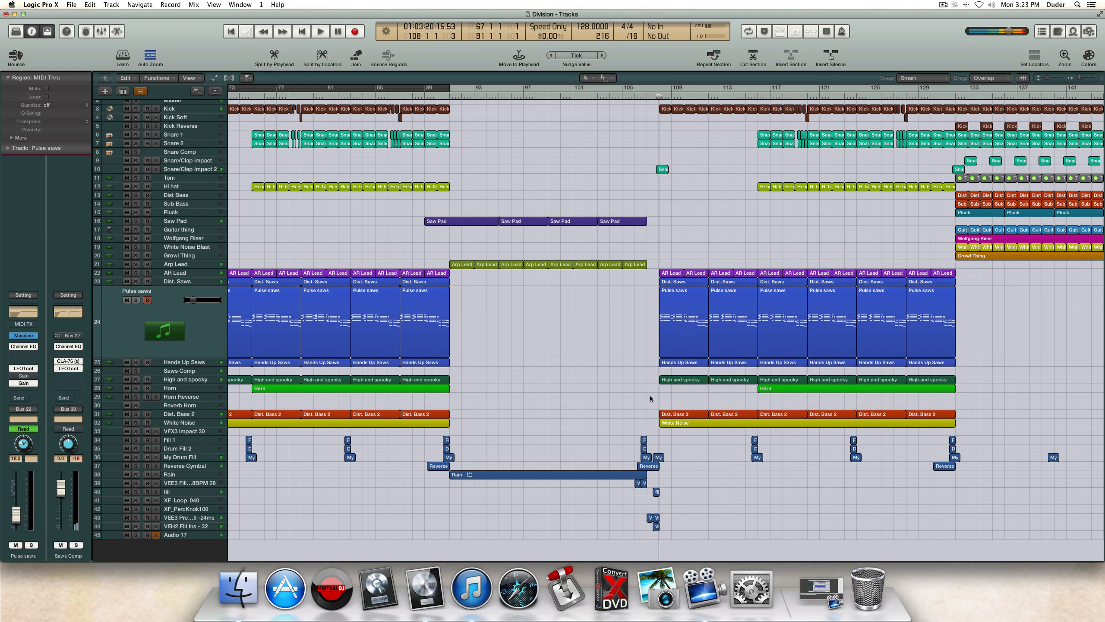
# Step: Select the VEE3 Pre Shifted Clap 35 -24ms track and zoom in closely on its two regions before bar 108
pyautogui.moveTo(630, 511); pyautogui.dragTo(670, 531)
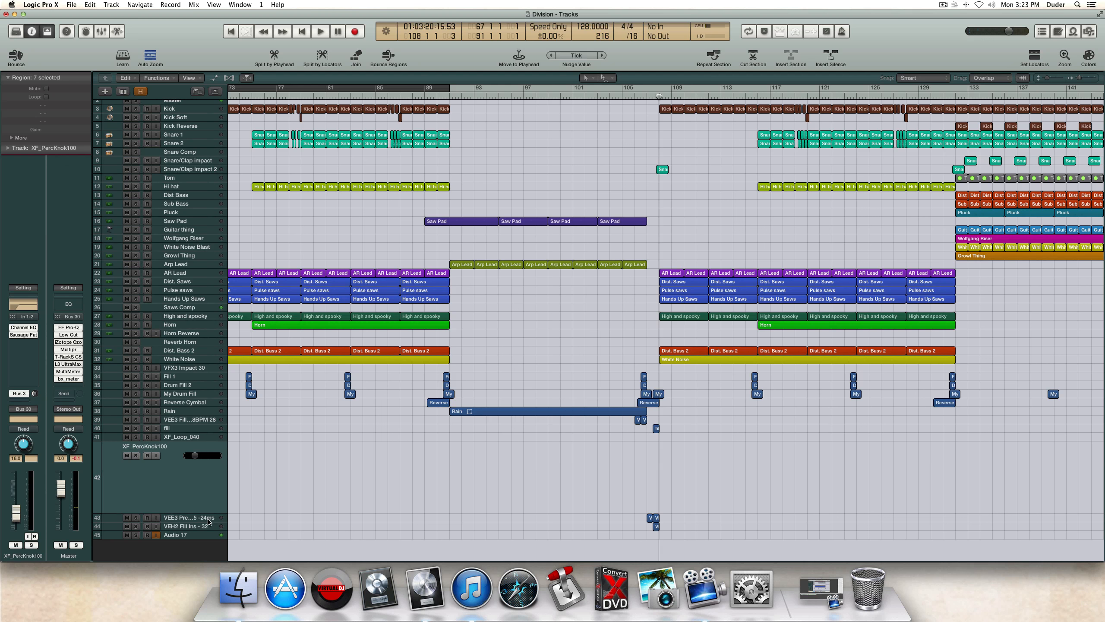
pyautogui.click(209, 522)
pyautogui.hscroll(3, 436, 483)
pyautogui.click(436, 483)
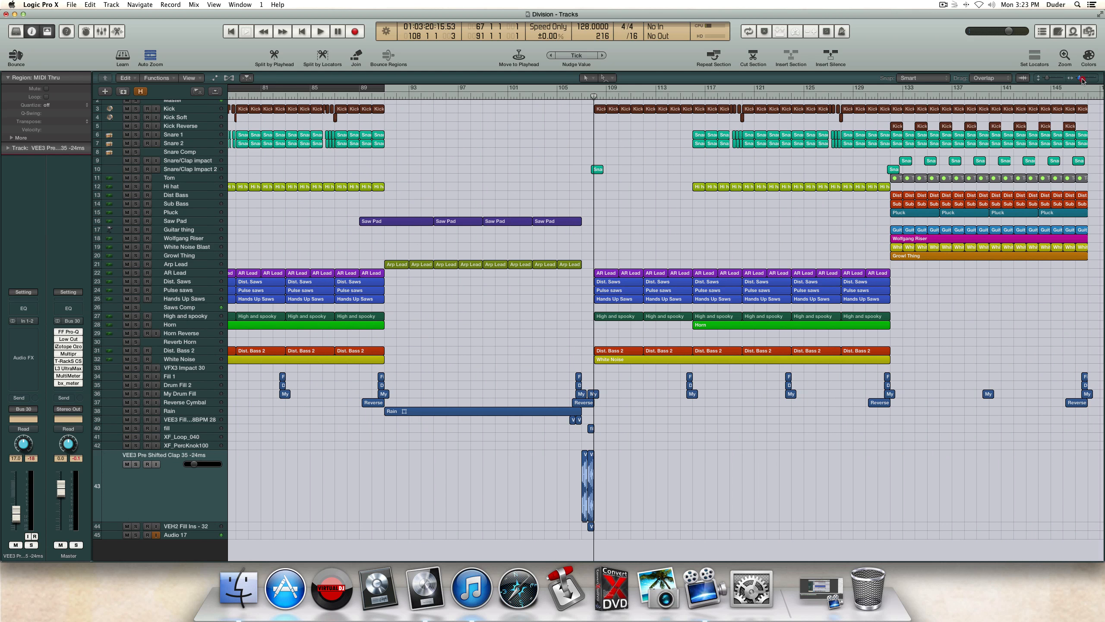
pyautogui.moveTo(1083, 81); pyautogui.dragTo(1093, 81)
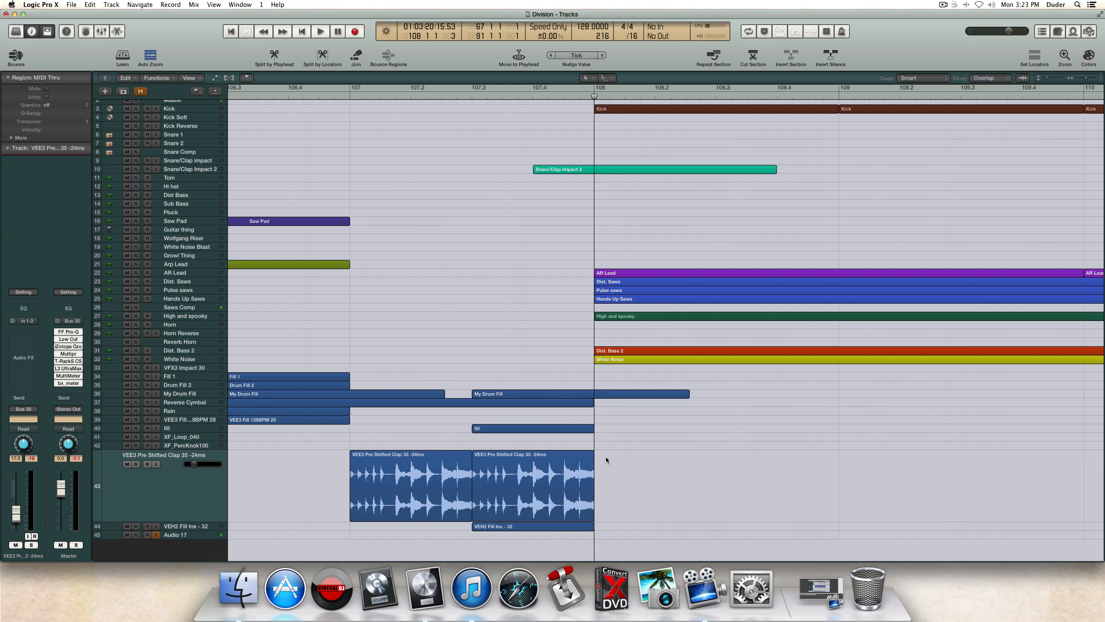
# Step: Audition the VEE3 Pre Shifted Clap track soloed from bar 107 to 108, and turn its solo off
pyautogui.click(348, 95)
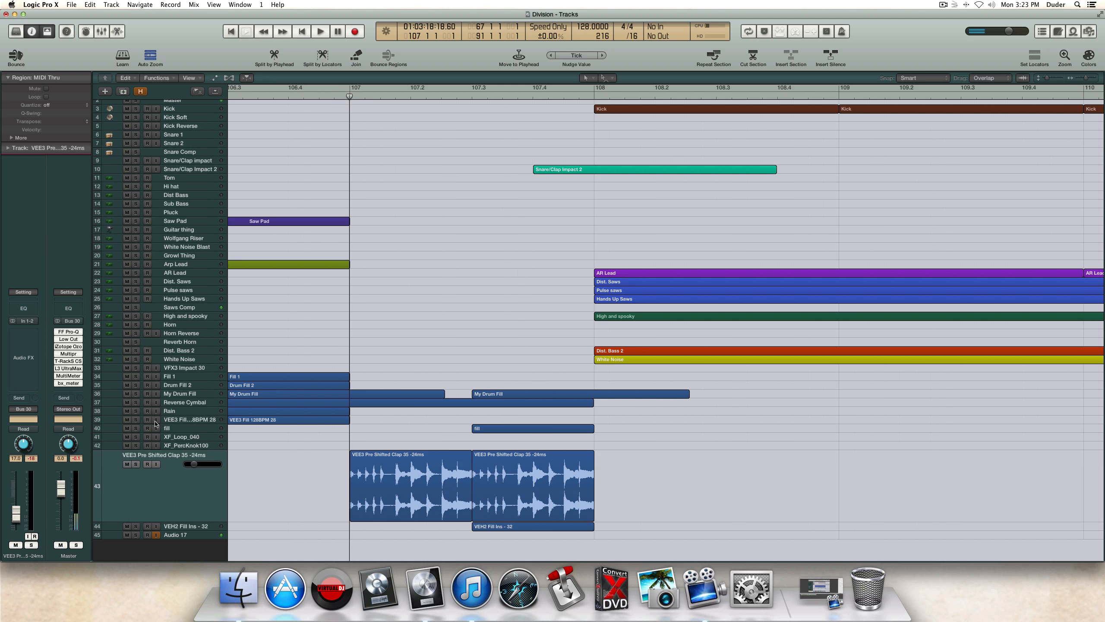
pyautogui.click(136, 464)
pyautogui.press('space')
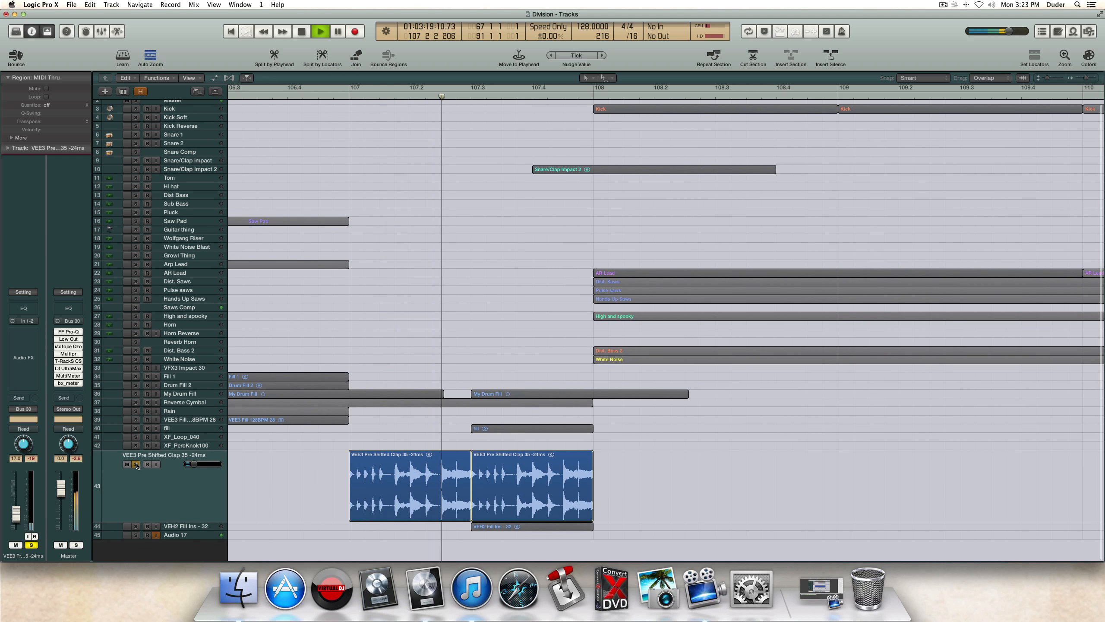
pyautogui.press('space')
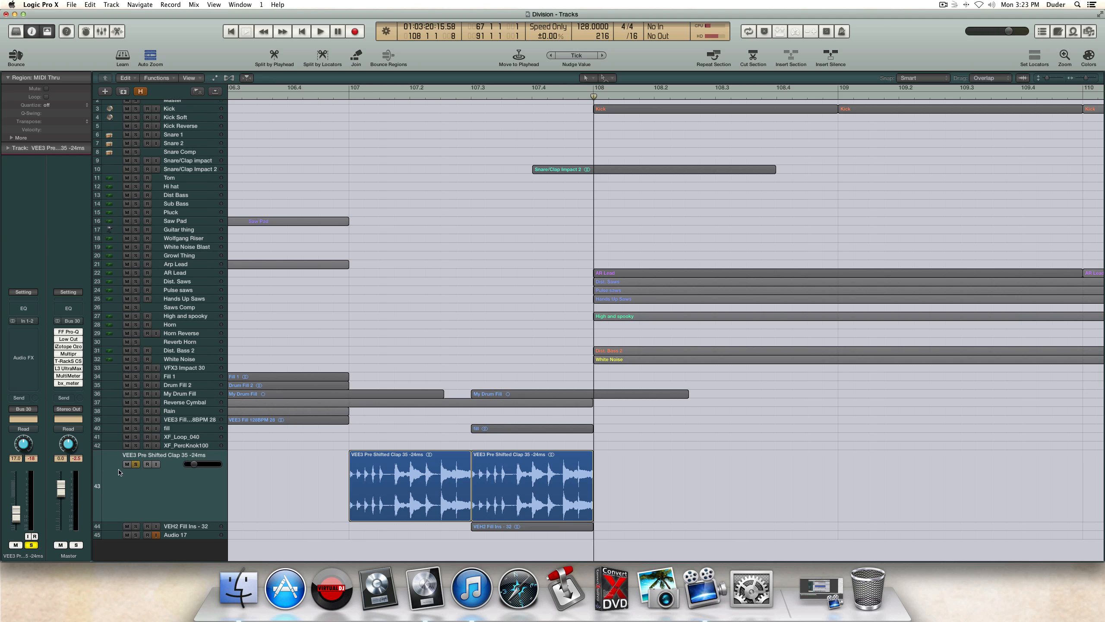
pyautogui.click(135, 464)
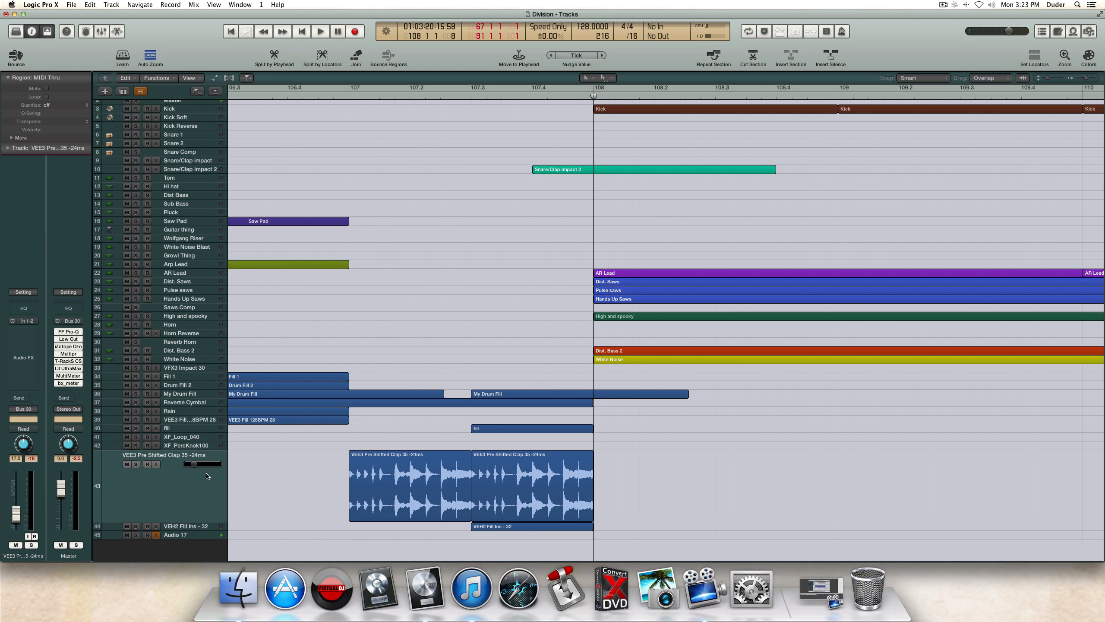
# Step: Select the first VEE3 Pre Shifted Clap region, show the project's audio file list in the browser, and clear the selection
pyautogui.click(417, 475)
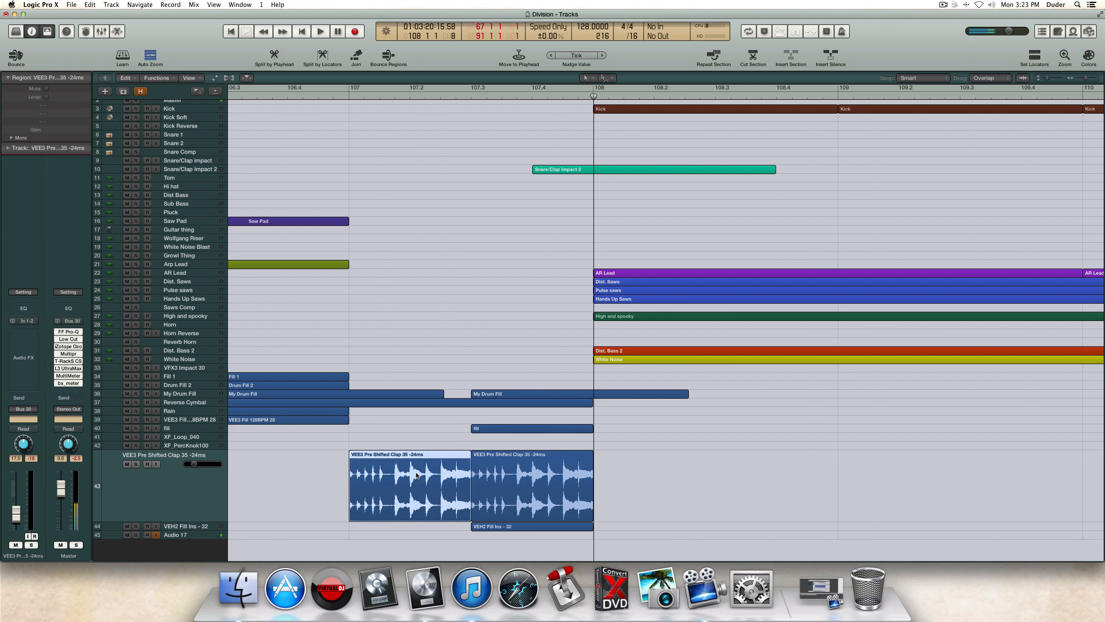
pyautogui.click(1091, 31)
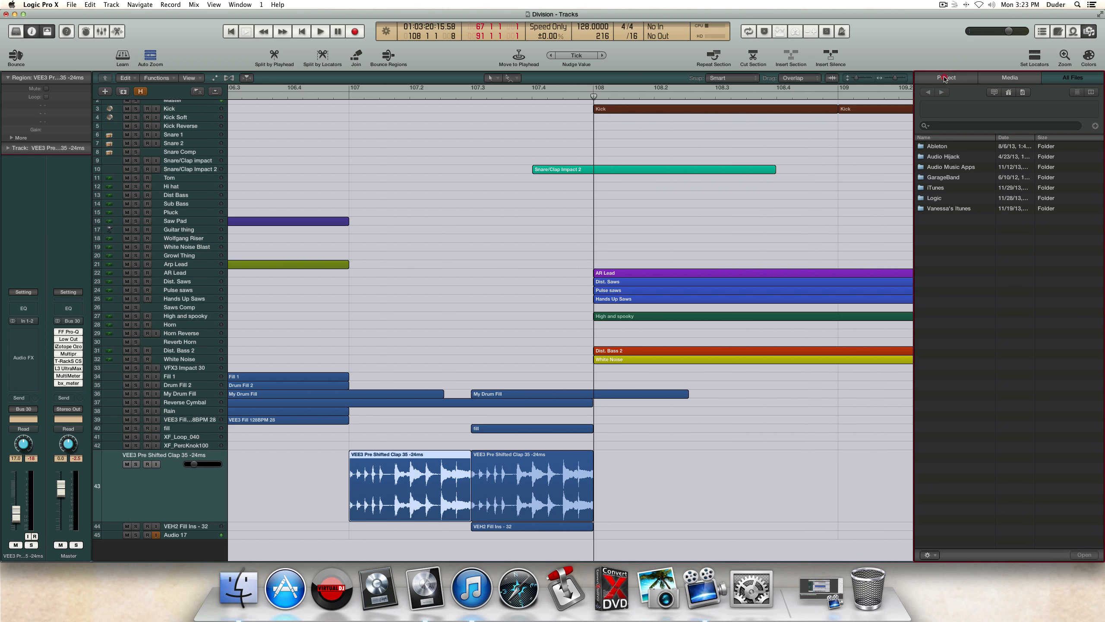
pyautogui.click(945, 79)
pyautogui.click(661, 462)
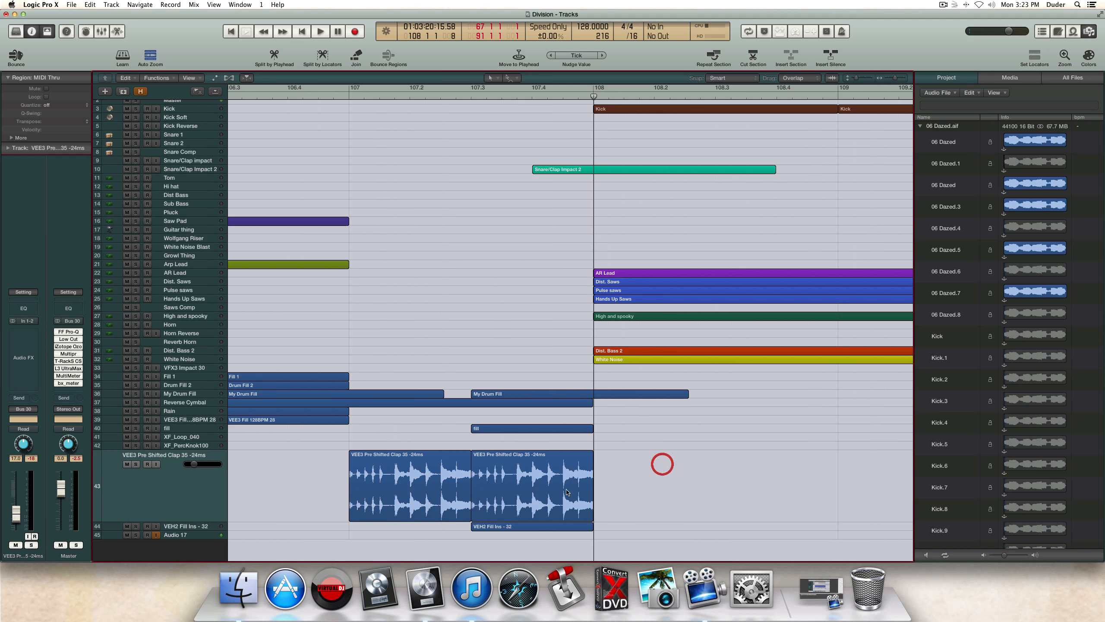
# Step: Locate the first VEE3 Pre Shifted Clap region's source file in the project audio list and widen the name column to read full file names
pyautogui.click(441, 490)
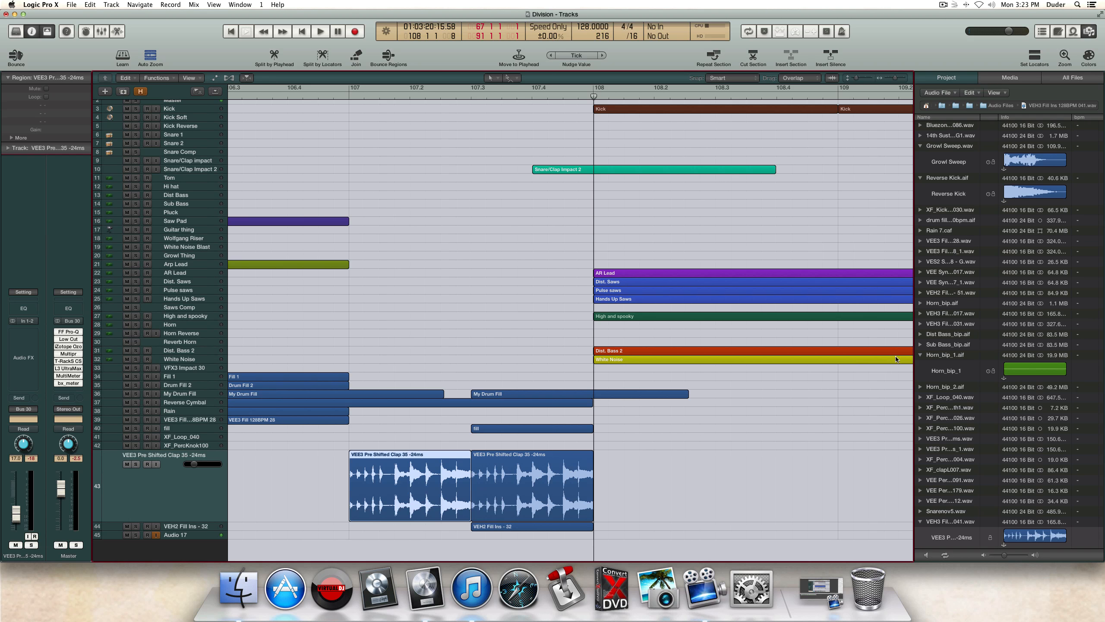
pyautogui.scroll(-5, 947, 399)
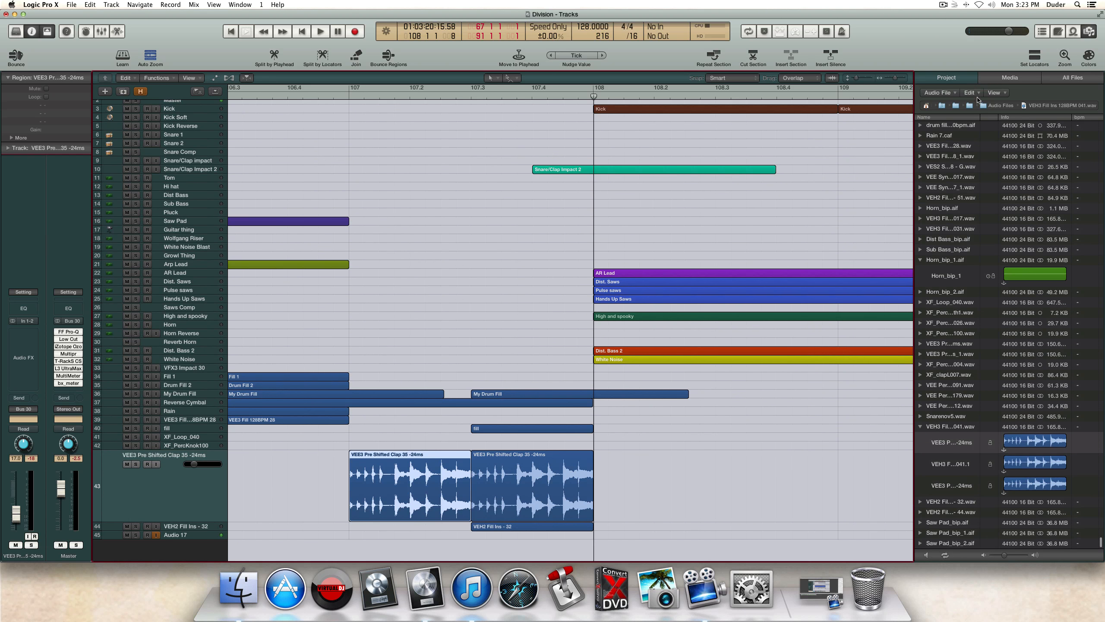
pyautogui.moveTo(981, 116); pyautogui.dragTo(1023, 120)
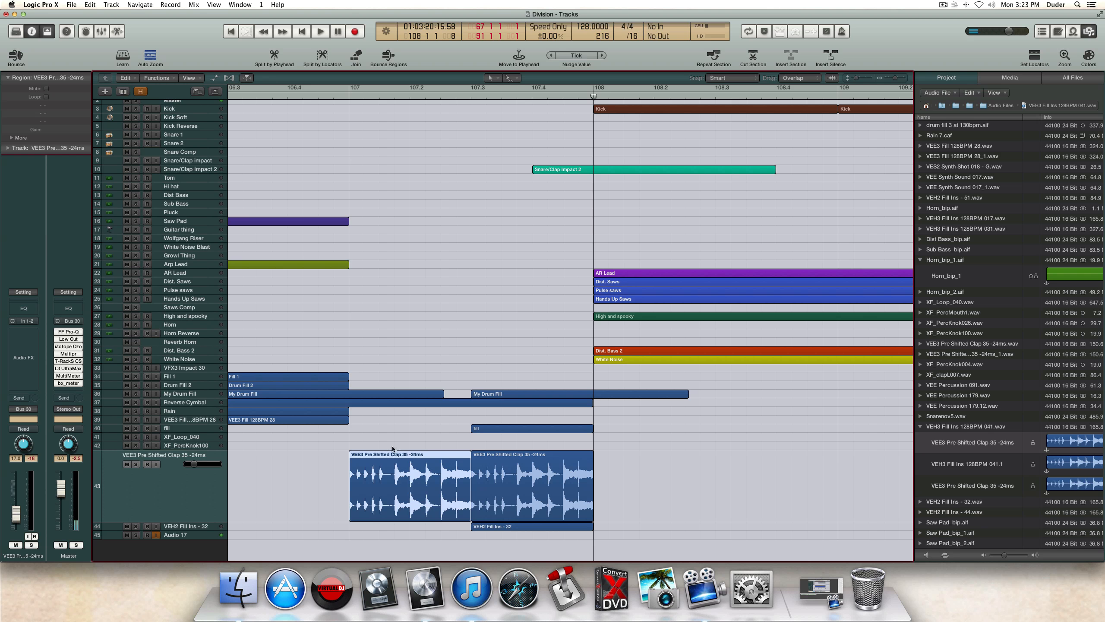
# Step: Select the VEH2 Fill Ins - 32 track and its region, and play the fills in the full mix from bar 107
pyautogui.click(190, 526)
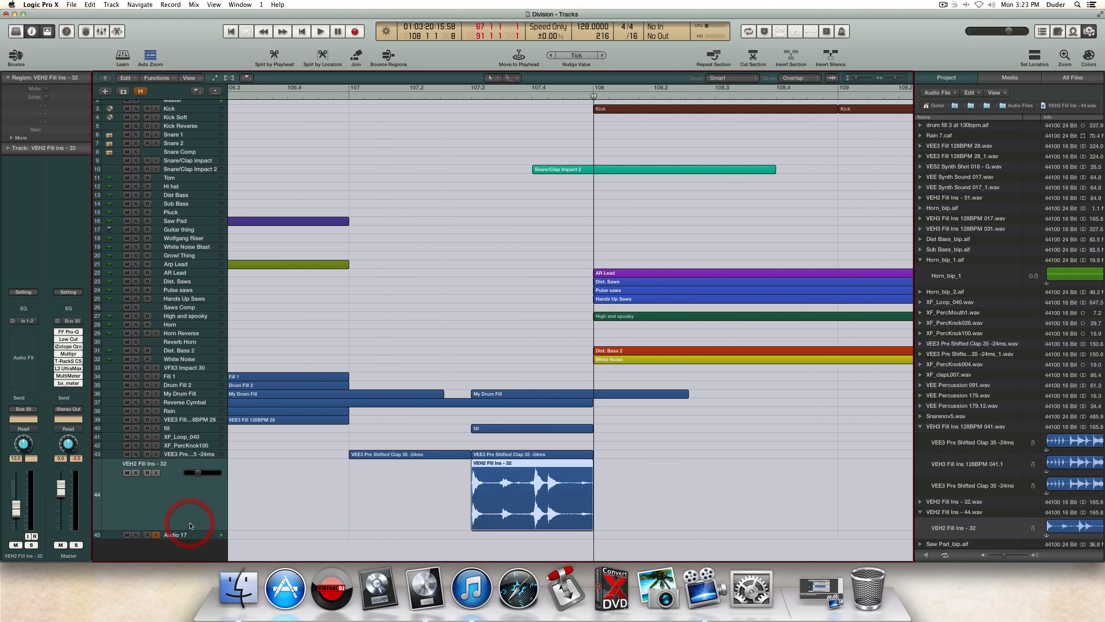
pyautogui.click(506, 482)
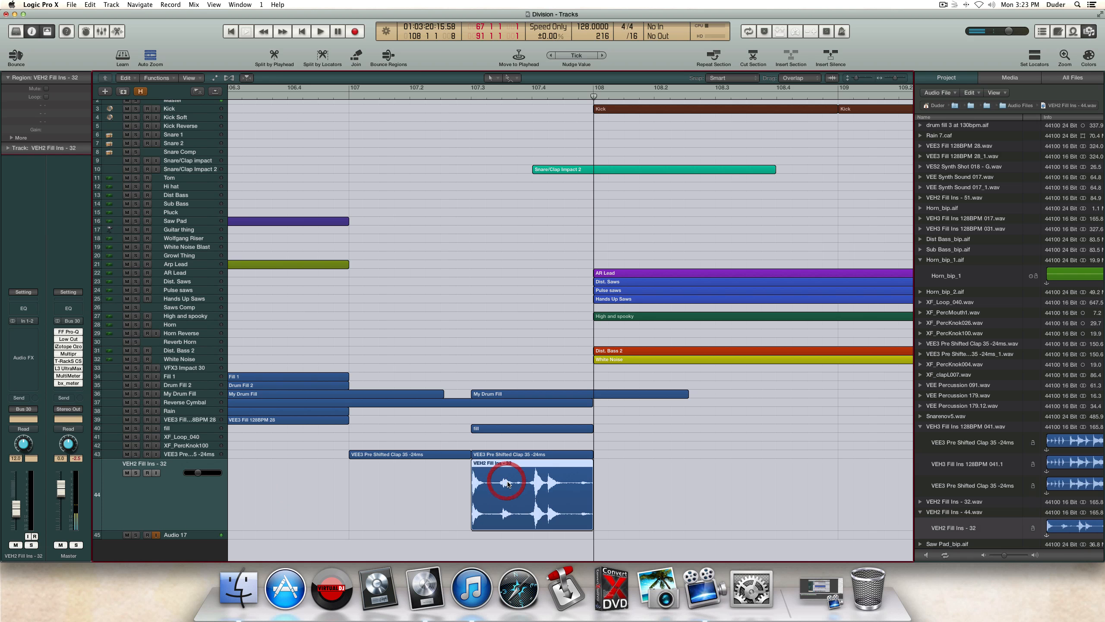
pyautogui.click(344, 95)
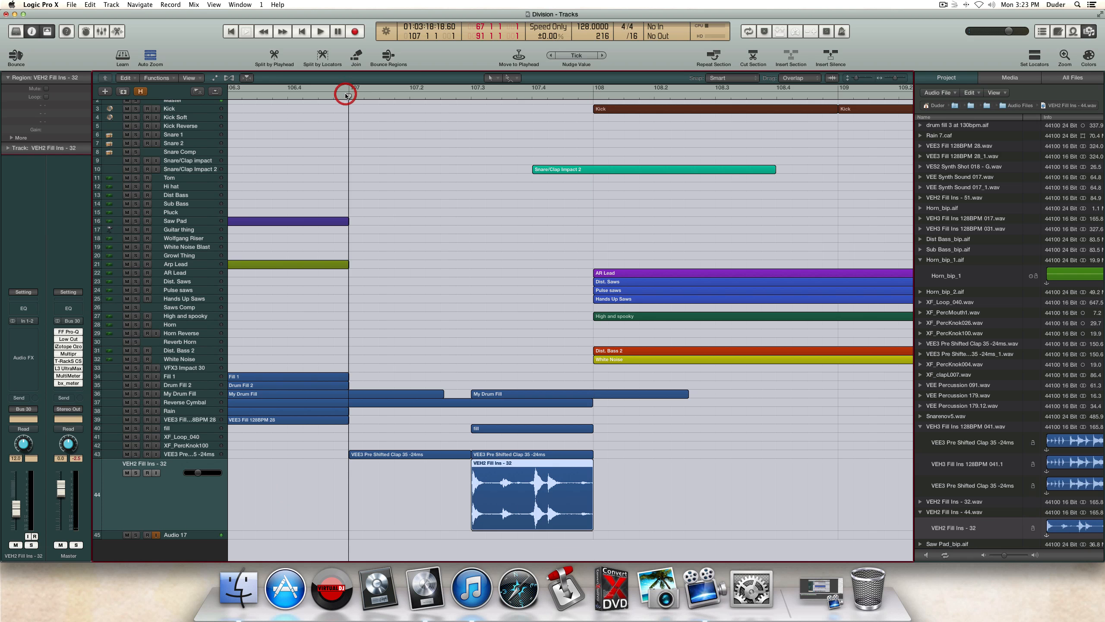
pyautogui.press('space')
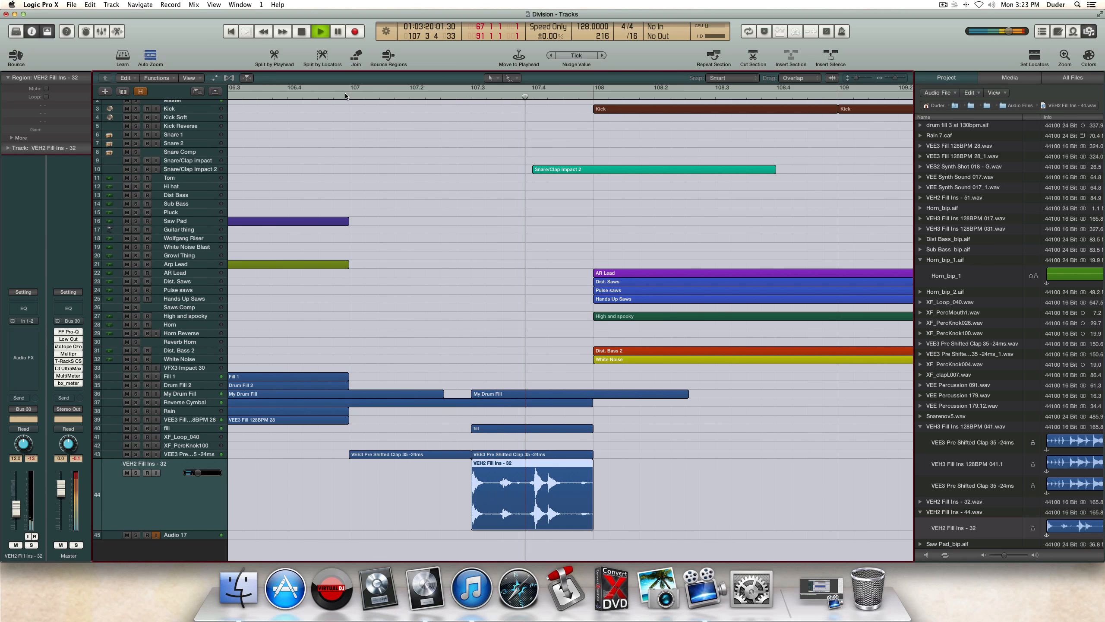
pyautogui.press('space')
# Step: Audition the VEE3 Pre Shifted Clap and VEH2 Fill Ins - 32 tracks soloed together from bar 107, and turn both solos off
pyautogui.click(136, 454)
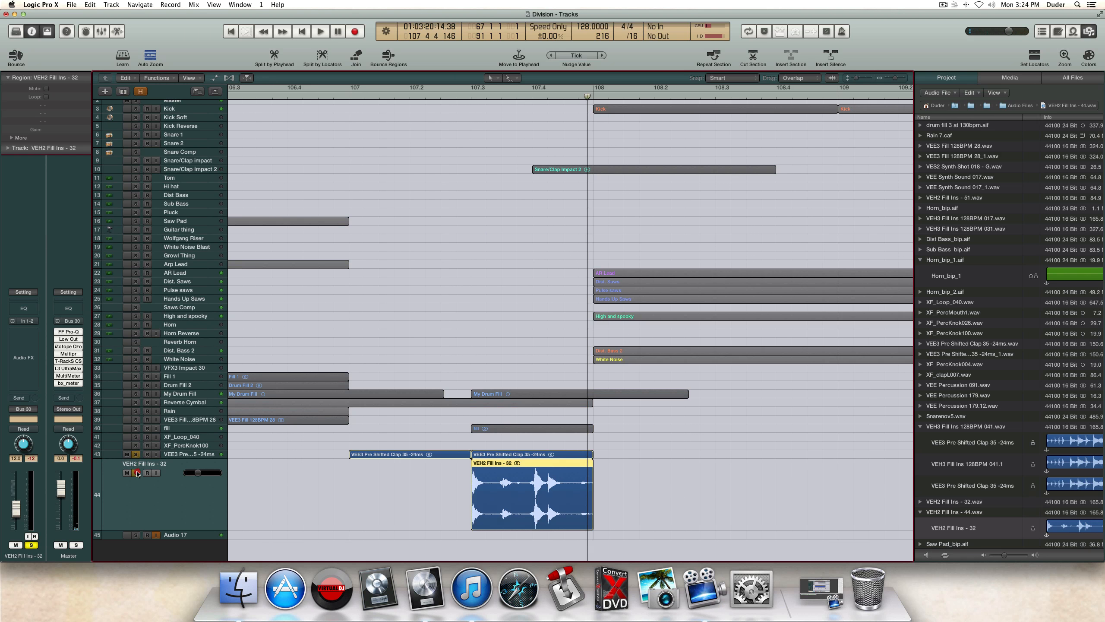
pyautogui.press('space')
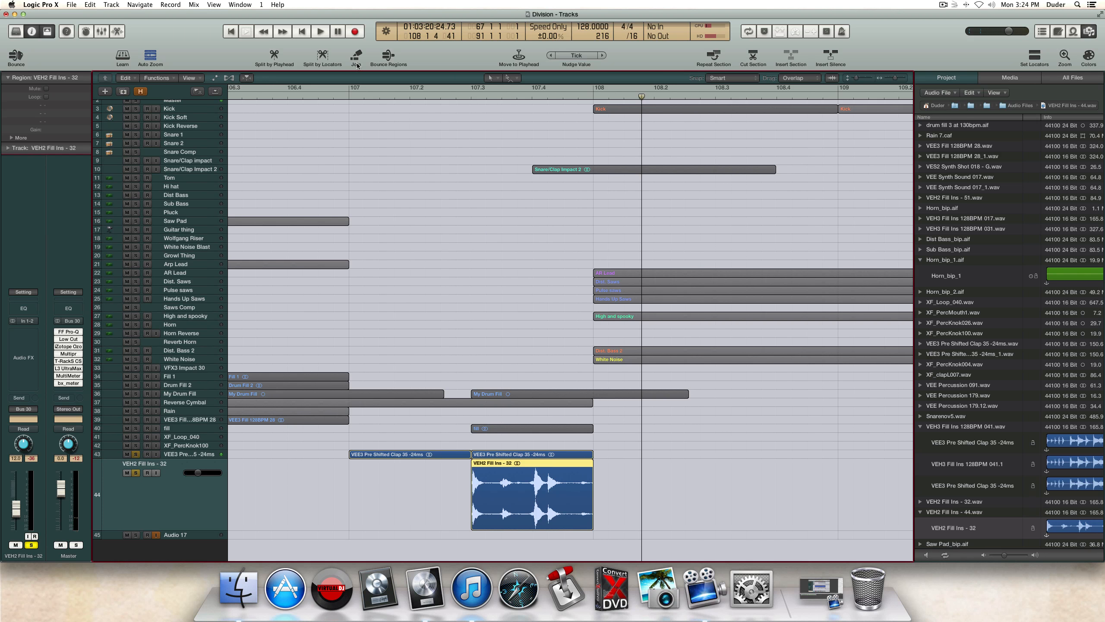
pyautogui.click(349, 95)
pyautogui.press('space')
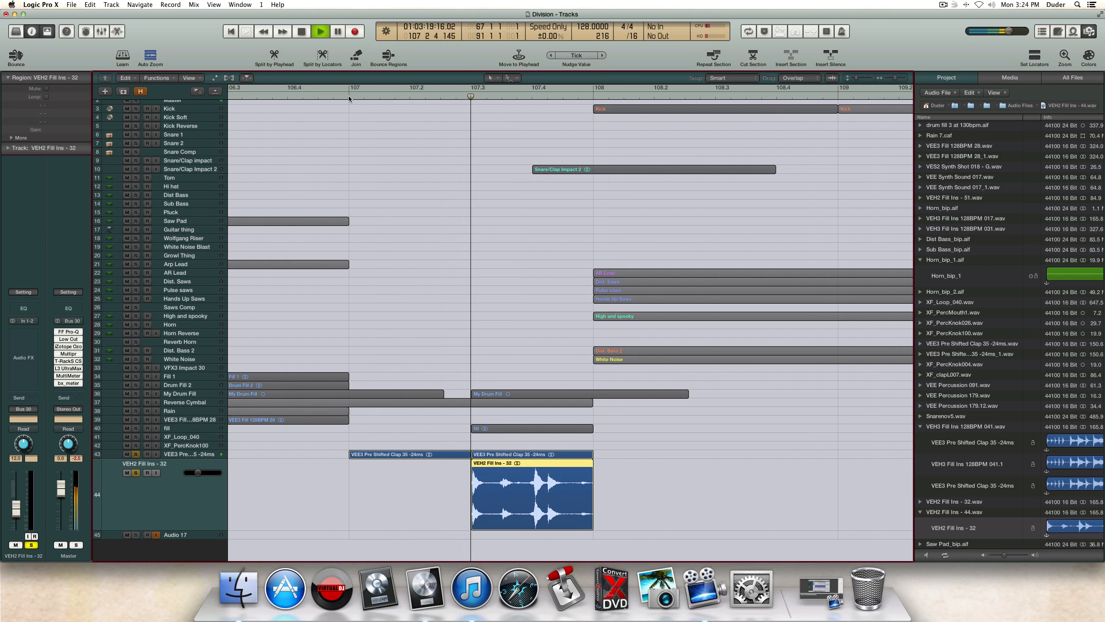
pyautogui.press('space')
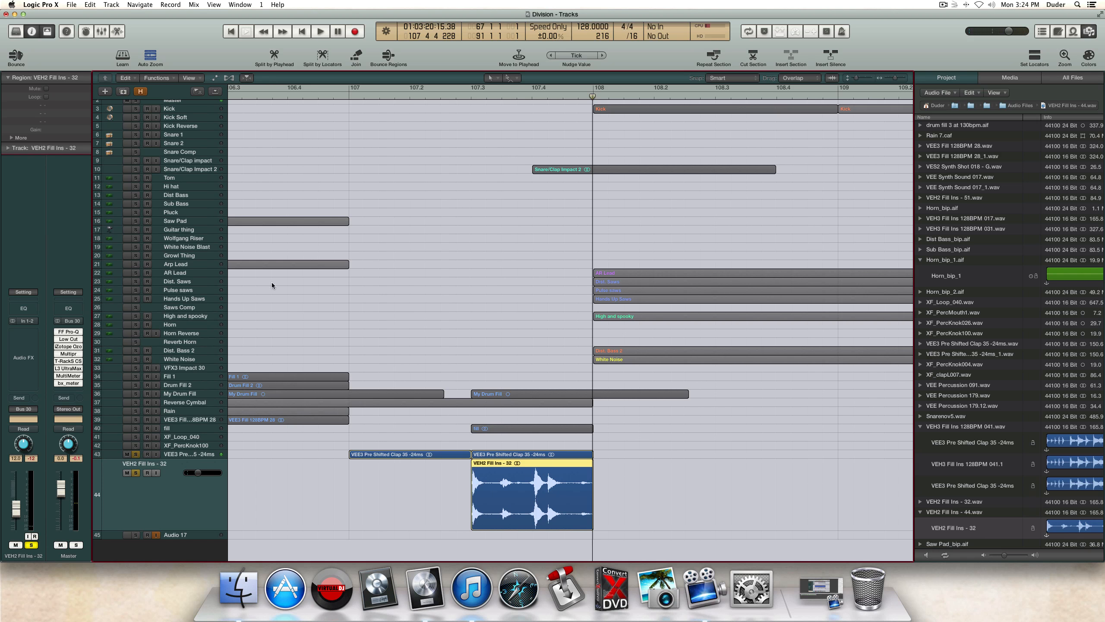
pyautogui.click(137, 456)
pyautogui.click(137, 474)
# Step: Hide the file browser and examine the arrangement from the second drop to the end, and back around the first drop
pyautogui.press('space')
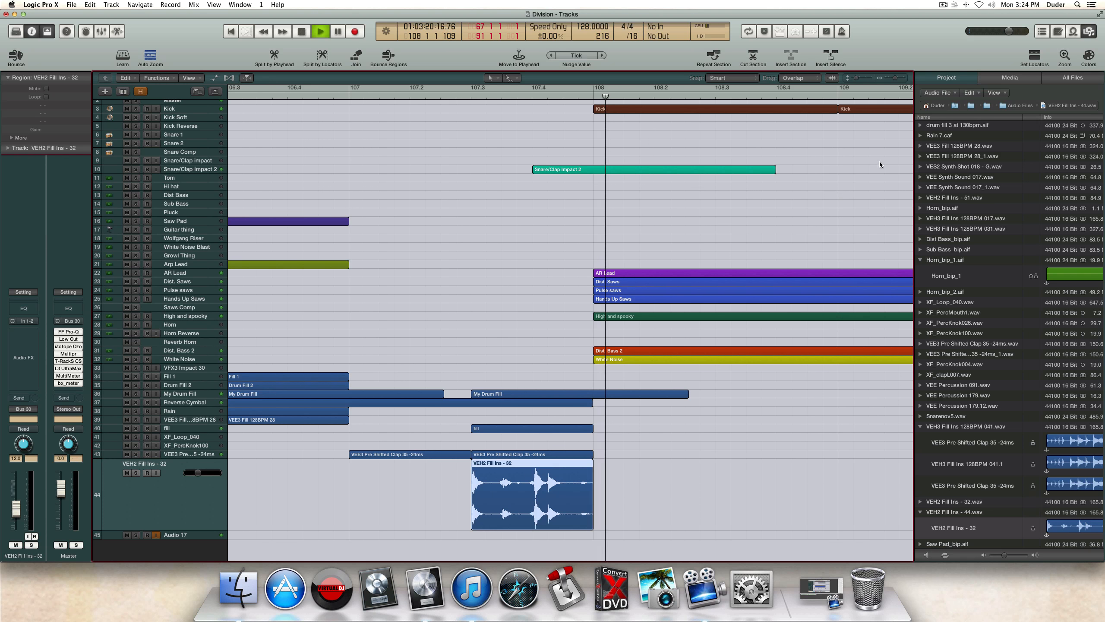
pyautogui.click(1088, 33)
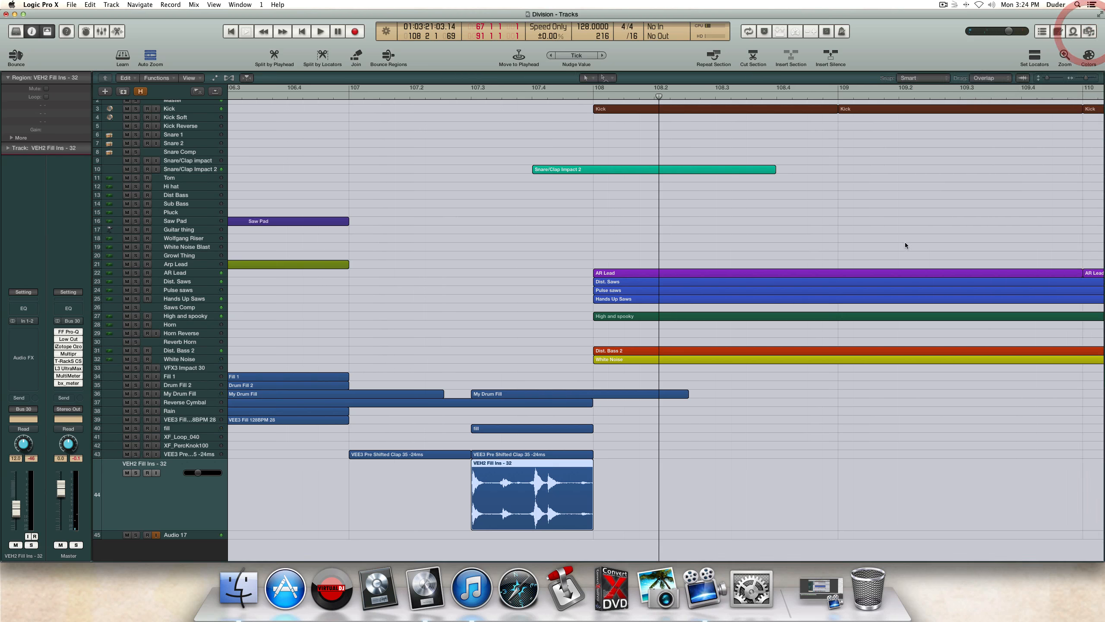
pyautogui.moveTo(1086, 79); pyautogui.dragTo(1081, 79)
pyautogui.hscroll(10, 575, 213)
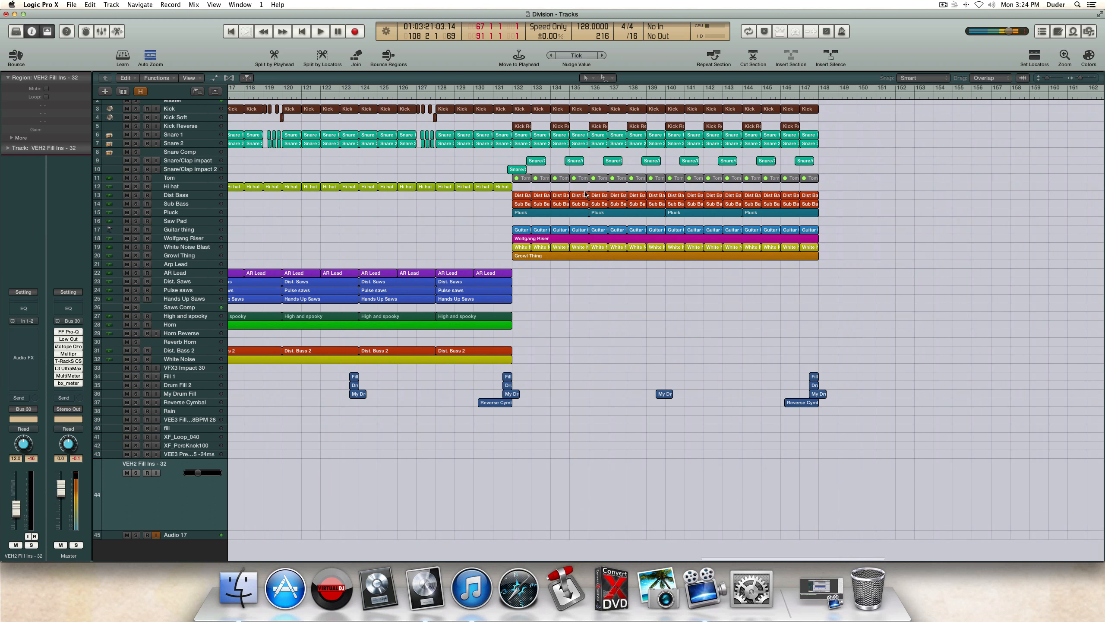
pyautogui.hscroll(-15, 490, 202)
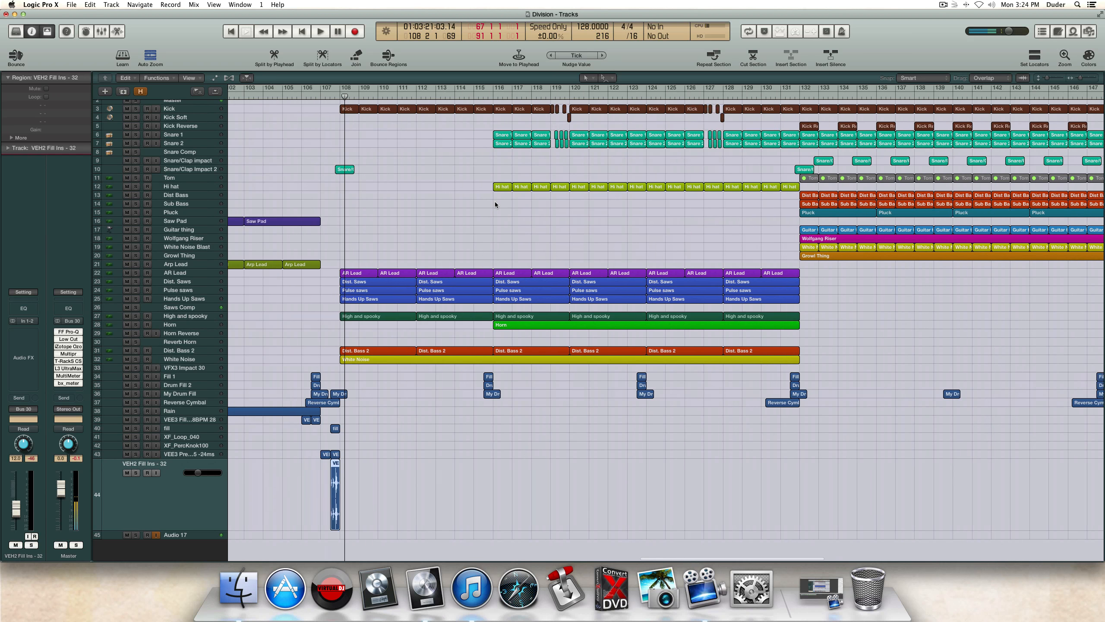
pyautogui.hscroll(-3, 494, 204)
pyautogui.hscroll(-10, 354, 174)
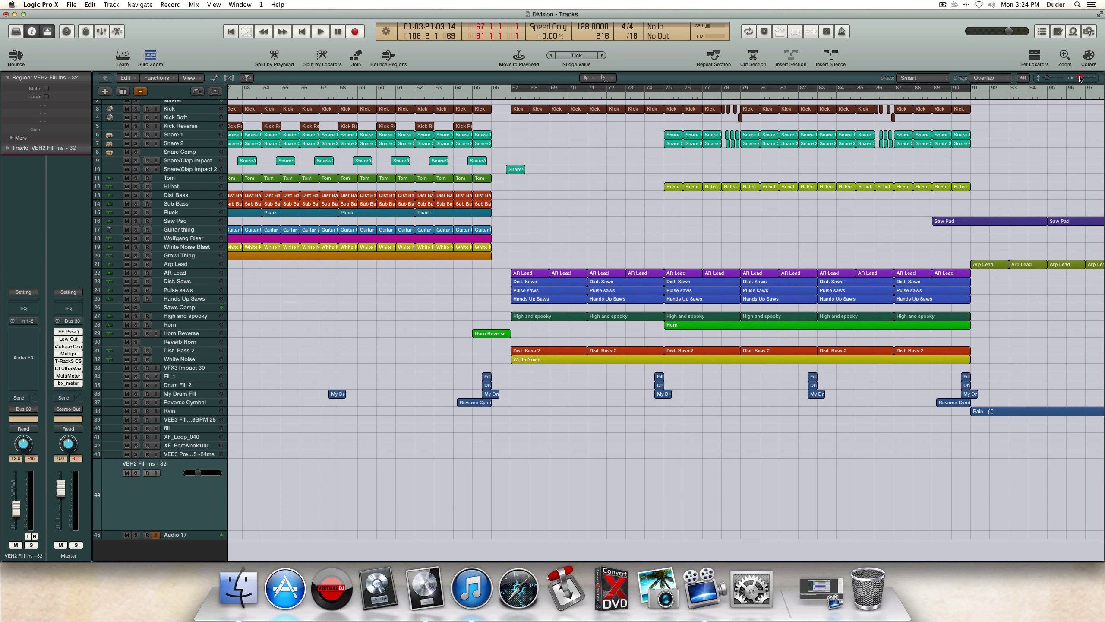
# Step: Return the playhead to the project start and look over the whole arrangement at a wider horizontal zoom
pyautogui.moveTo(1081, 78); pyautogui.dragTo(1077, 79)
pyautogui.hscroll(5, 786, 231)
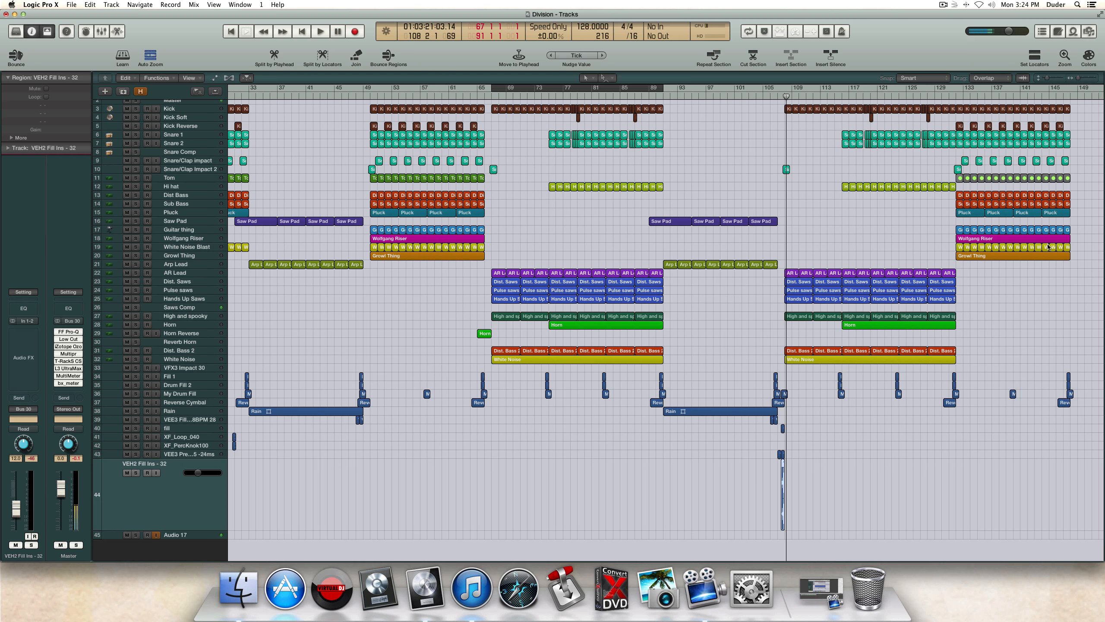
pyautogui.press('Return')
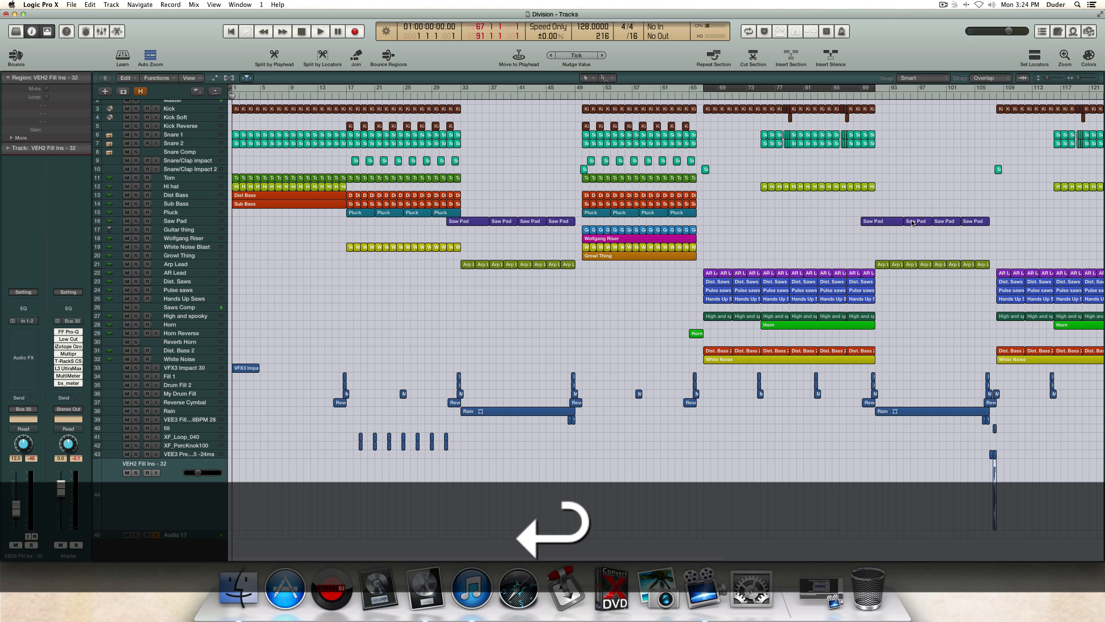
pyautogui.moveTo(1078, 79); pyautogui.dragTo(1076, 79)
pyautogui.hscroll(-10, 963, 154)
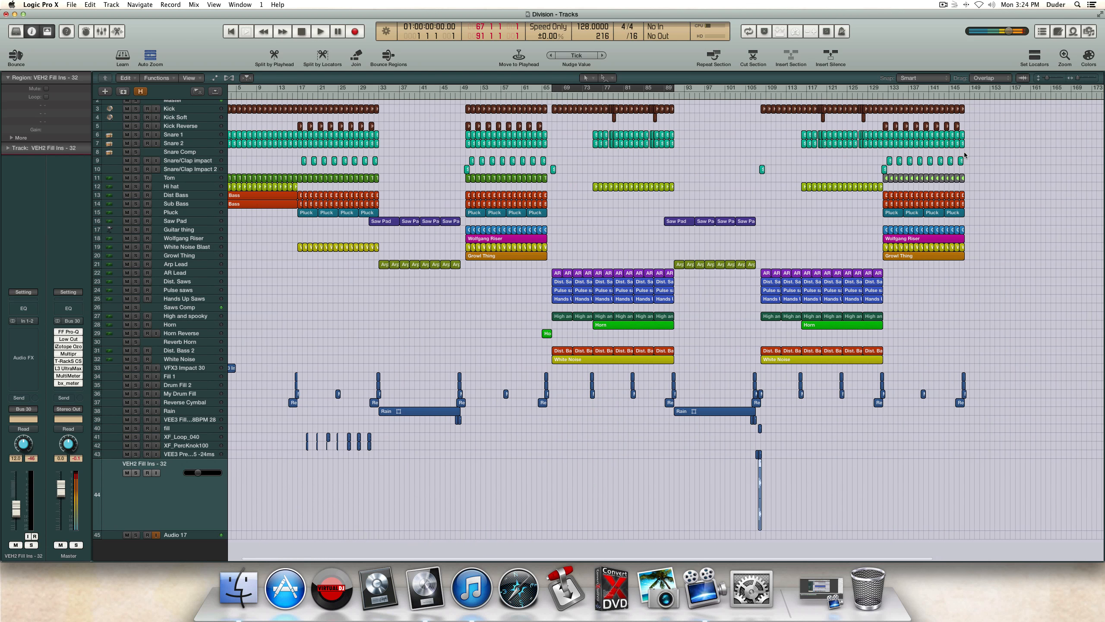
# Step: Open the master channel's FF Pro-Q, Low Cut and iZotope Ozone 5 Imager, placing the Pro-Q and Imager windows apart
pyautogui.click(66, 332)
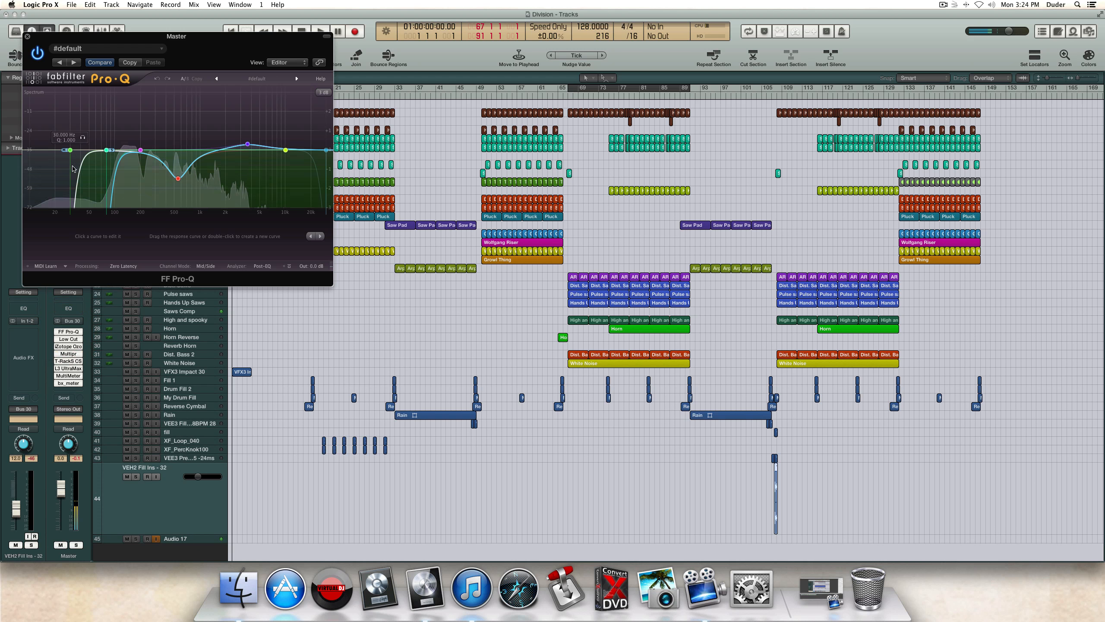
pyautogui.moveTo(93, 37); pyautogui.dragTo(170, 213)
pyautogui.click(420, 212)
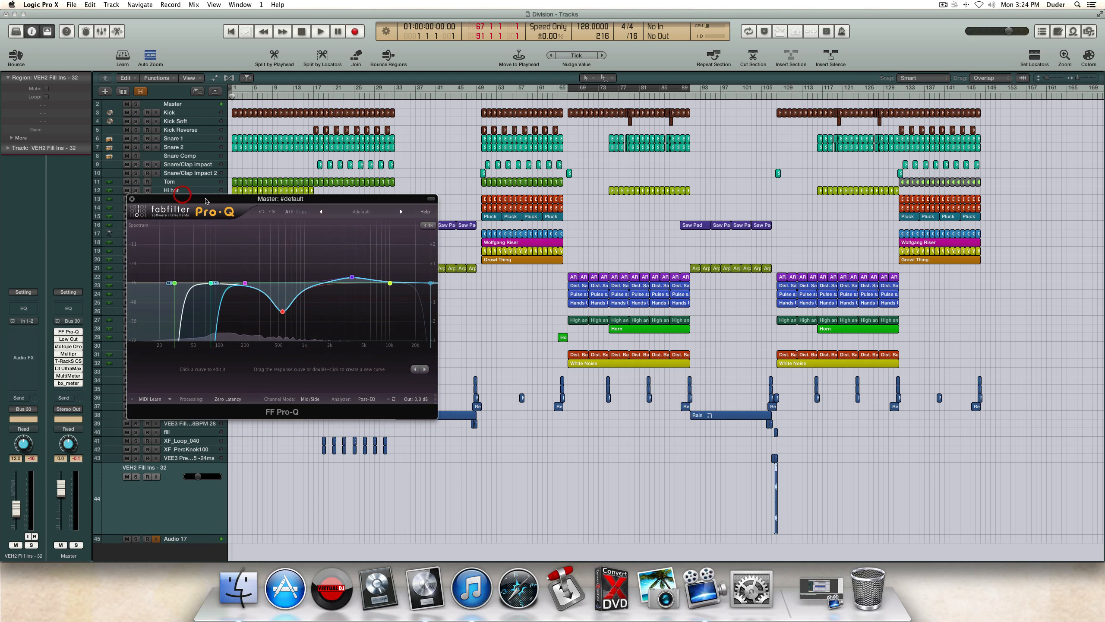
pyautogui.moveTo(288, 202); pyautogui.dragTo(261, 173)
pyautogui.click(68, 339)
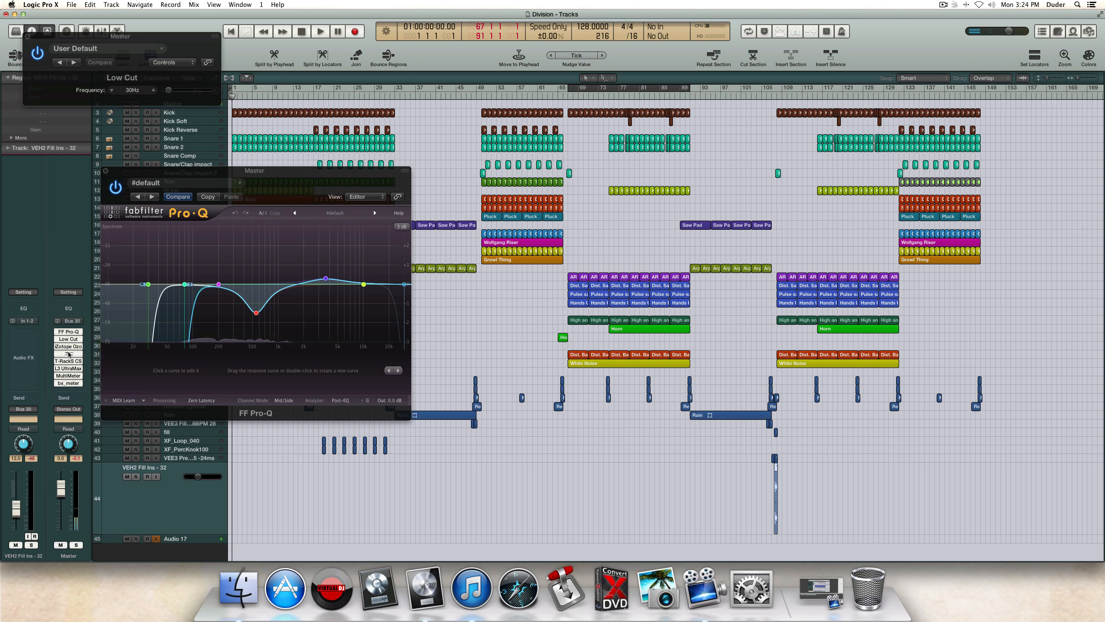
pyautogui.click(68, 346)
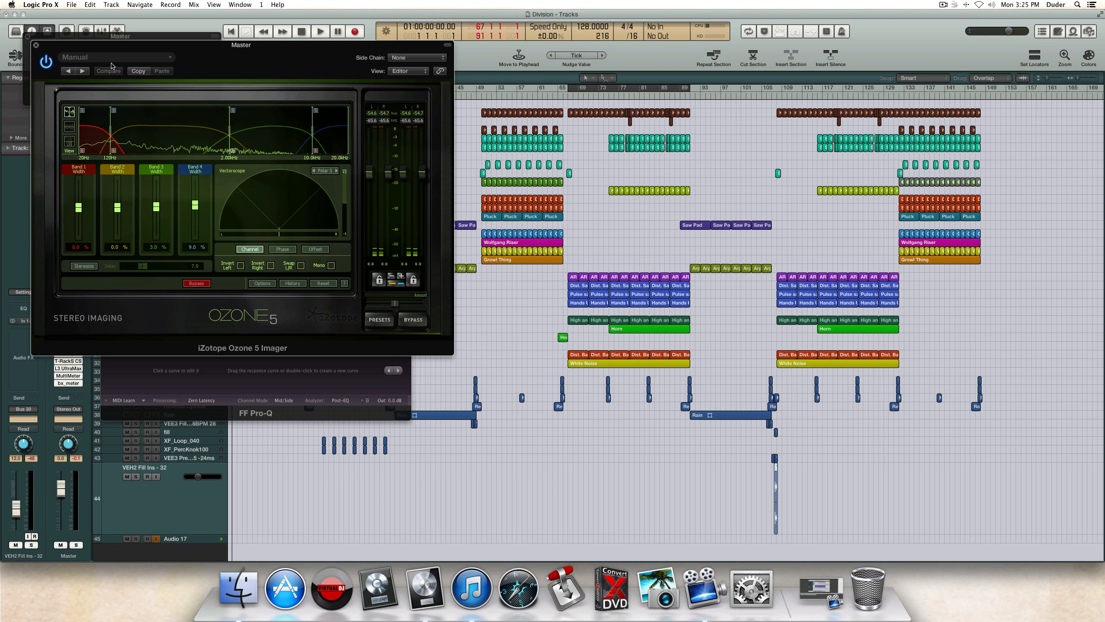
pyautogui.moveTo(108, 46); pyautogui.dragTo(552, 83)
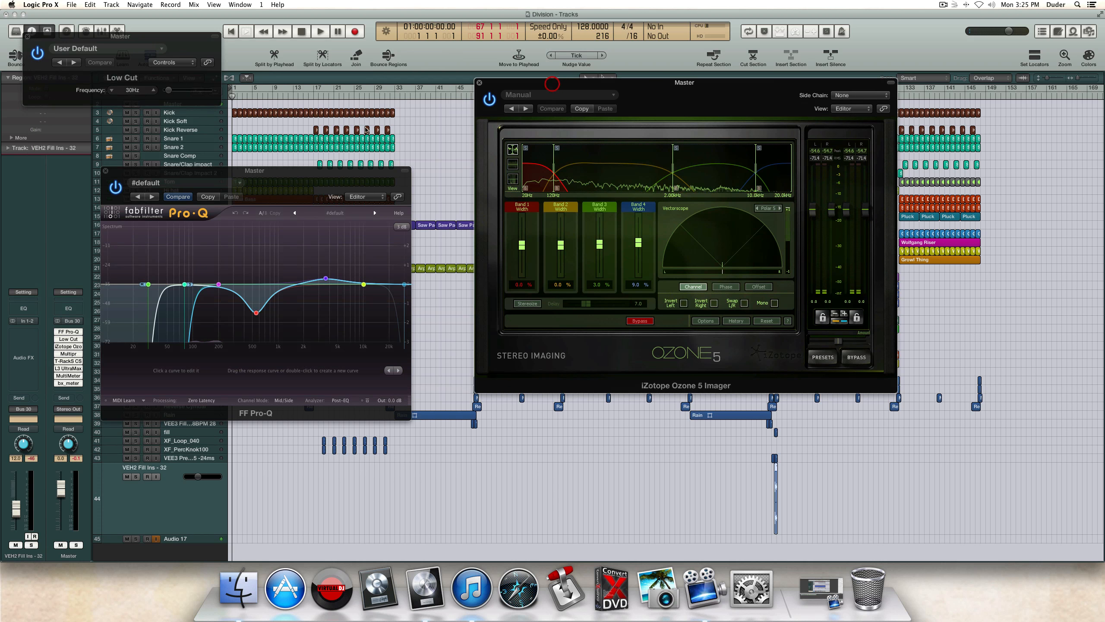
# Step: Open the master channel's remaining plug-ins: Multipressor, T-RackS CS, L3 UltraMaximizer, MultiMeter and bx_meter
pyautogui.click(68, 354)
pyautogui.click(69, 361)
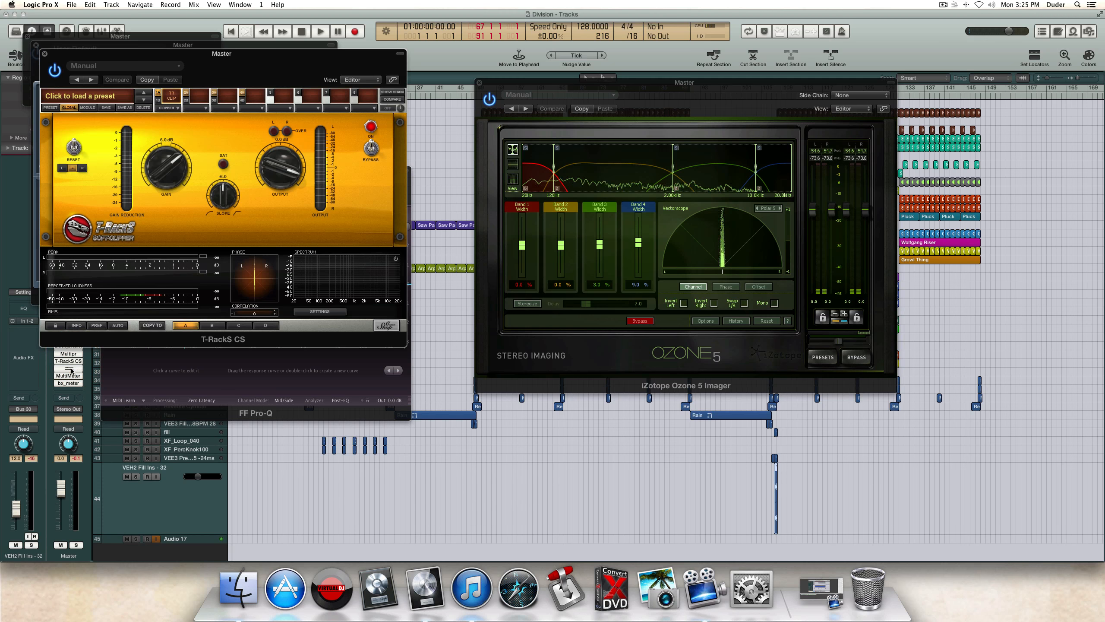
pyautogui.click(68, 369)
pyautogui.click(68, 375)
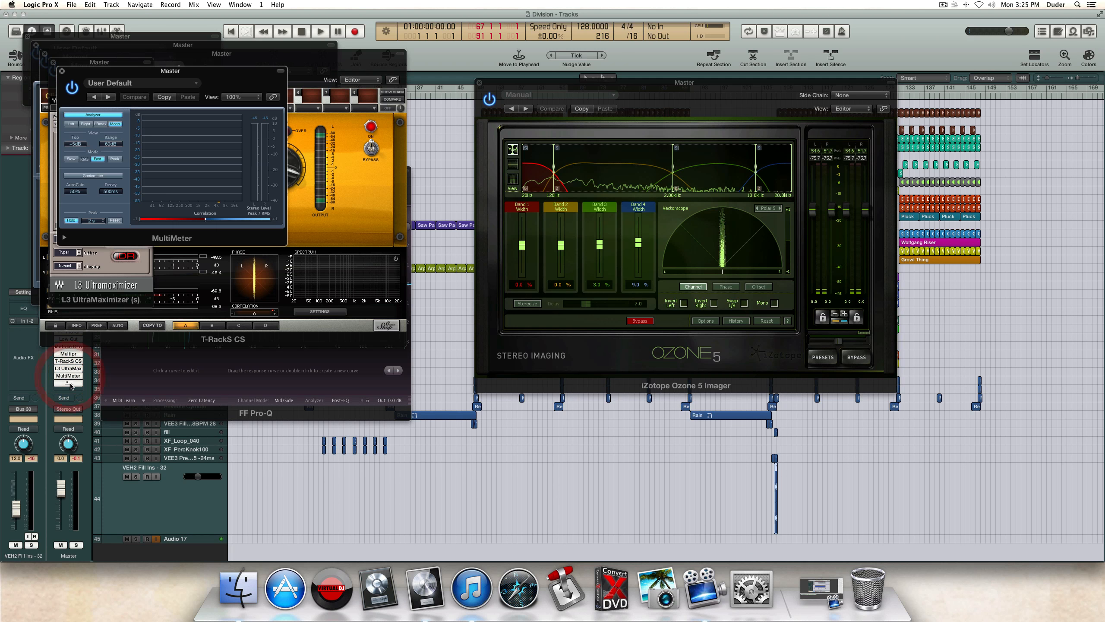
pyautogui.click(69, 383)
# Step: Spread out the bx_meter, MultiMeter, Ozone 5 Imager and T-RackS CS windows so they no longer cover each other
pyautogui.moveTo(108, 88); pyautogui.dragTo(1047, 85)
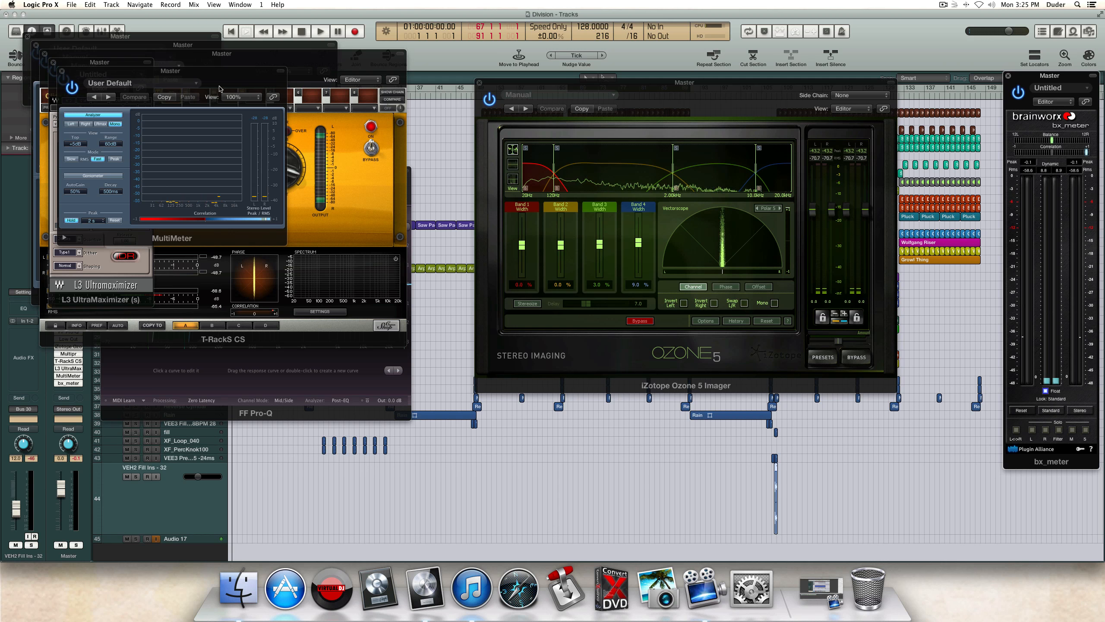
pyautogui.moveTo(232, 82); pyautogui.dragTo(962, 409)
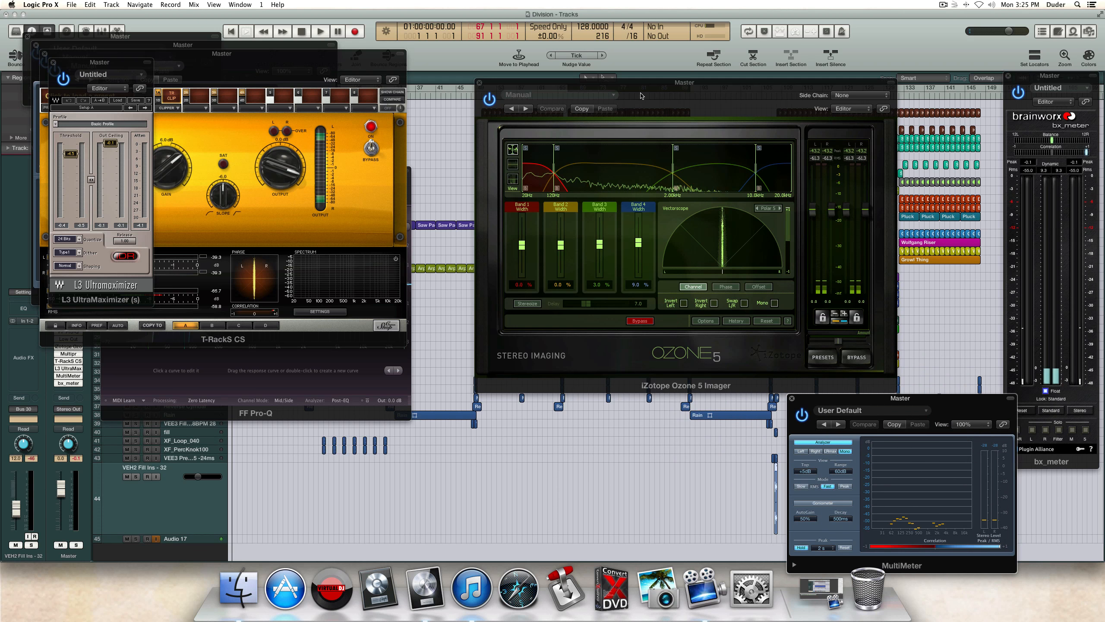
pyautogui.moveTo(702, 78); pyautogui.dragTo(795, 10)
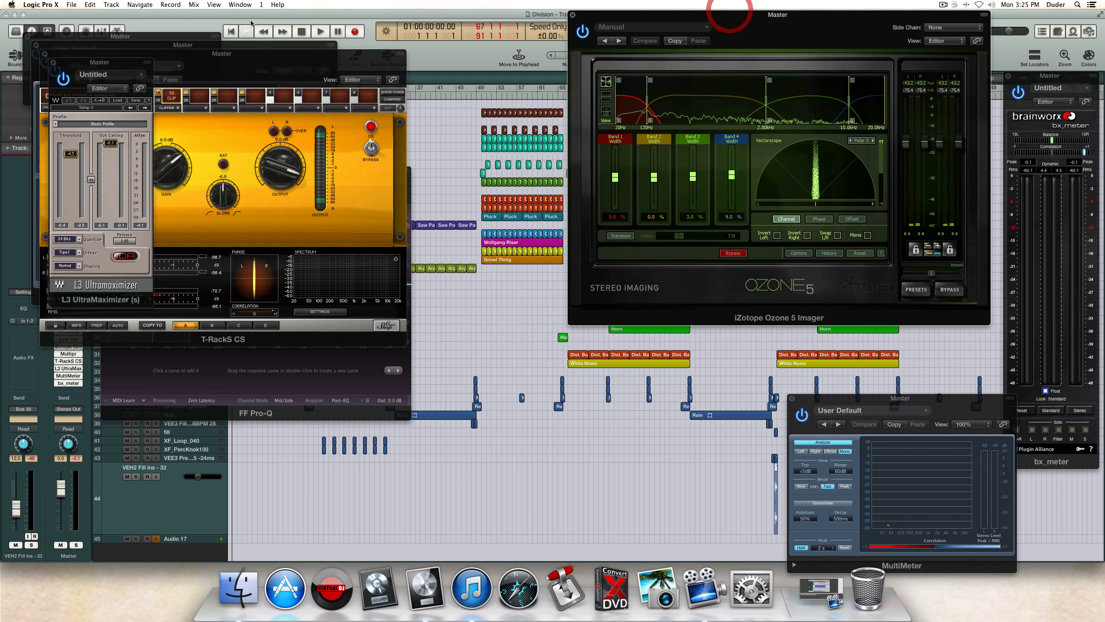
pyautogui.moveTo(251, 57); pyautogui.dragTo(452, 269)
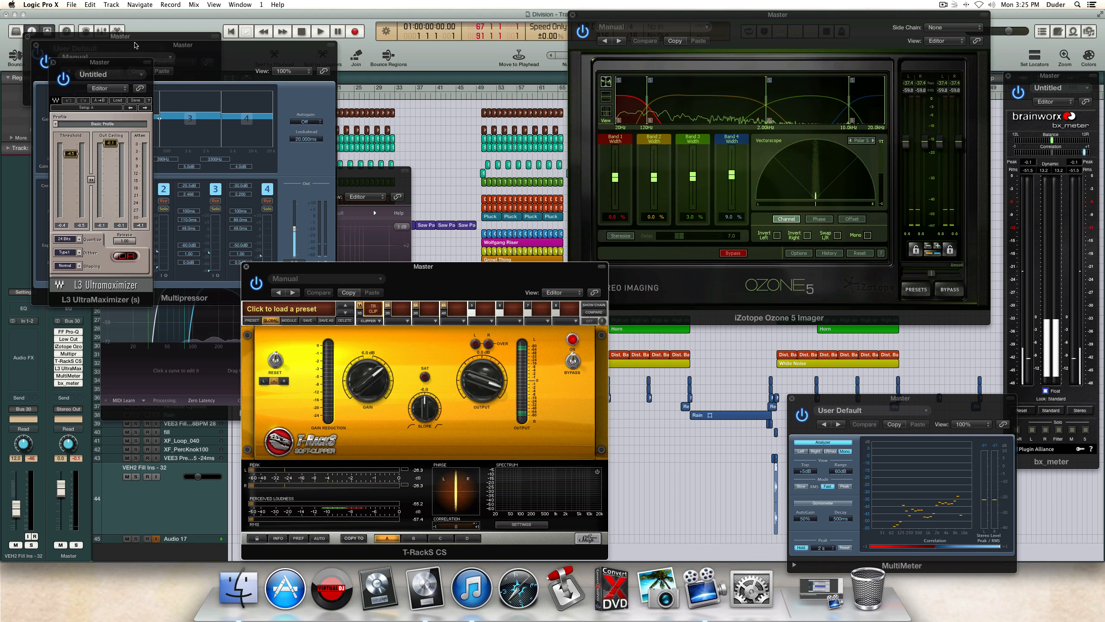
# Step: Arrange the L3 UltraMaximizer, Multipressor, FF Pro-Q and Low Cut windows around the T-RackS CS window
pyautogui.moveTo(108, 71); pyautogui.dragTo(118, 324)
pyautogui.moveTo(152, 51); pyautogui.dragTo(341, 15)
pyautogui.moveTo(219, 173); pyautogui.dragTo(123, 97)
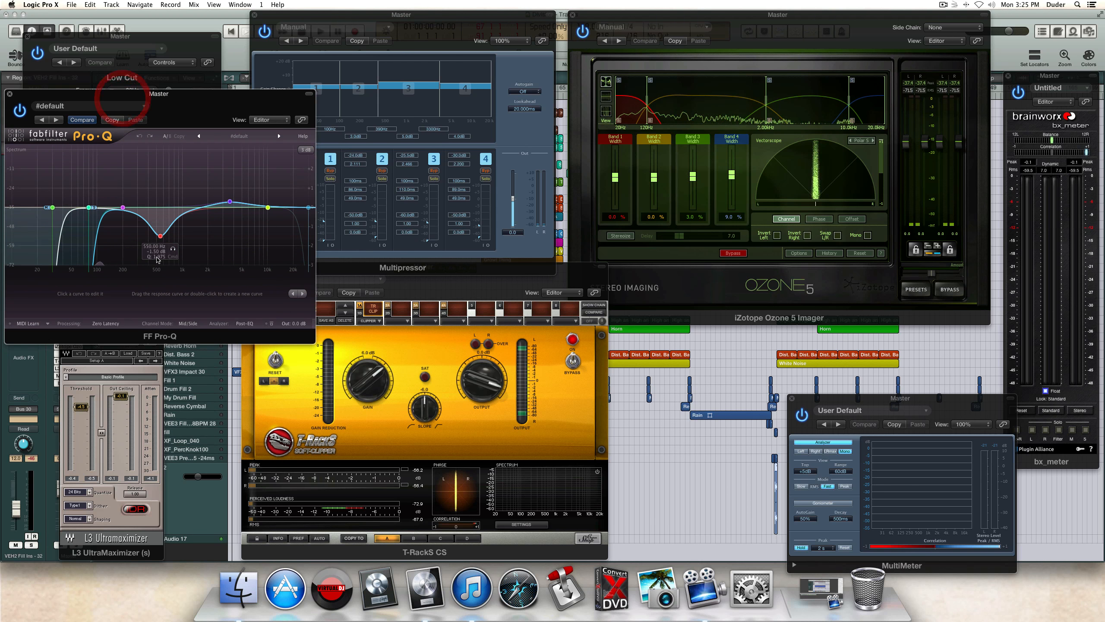
pyautogui.moveTo(104, 41); pyautogui.dragTo(105, 7)
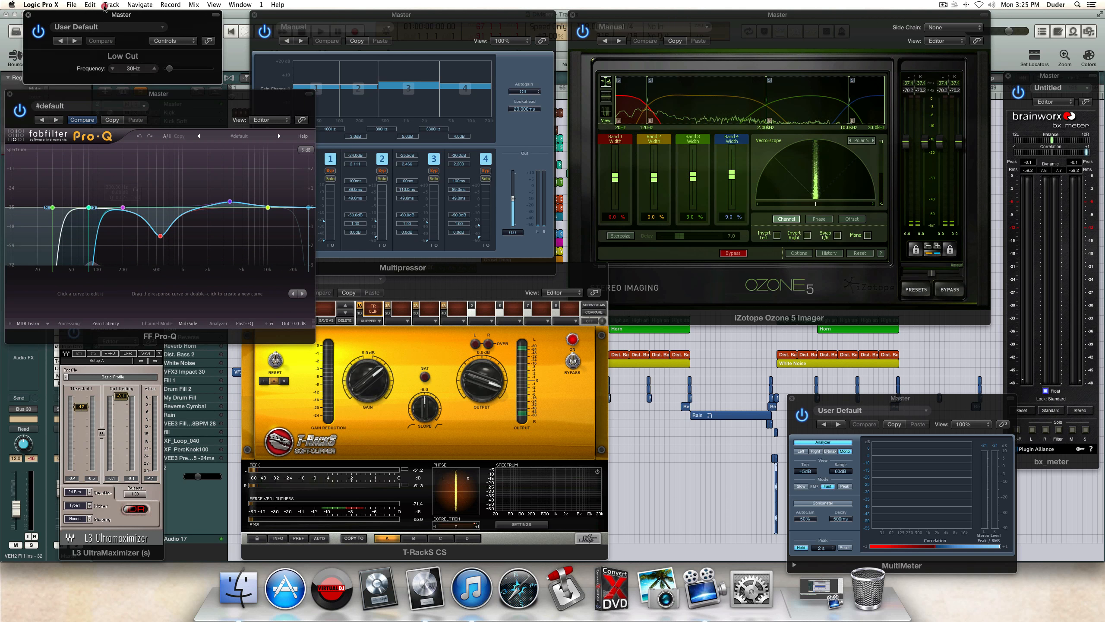
# Step: Shift the Multipressor and Ozone 5 Imager windows away from the FF Pro-Q window to uncover more of its curve
pyautogui.moveTo(318, 15); pyautogui.dragTo(336, 15)
pyautogui.moveTo(641, 16); pyautogui.dragTo(679, 16)
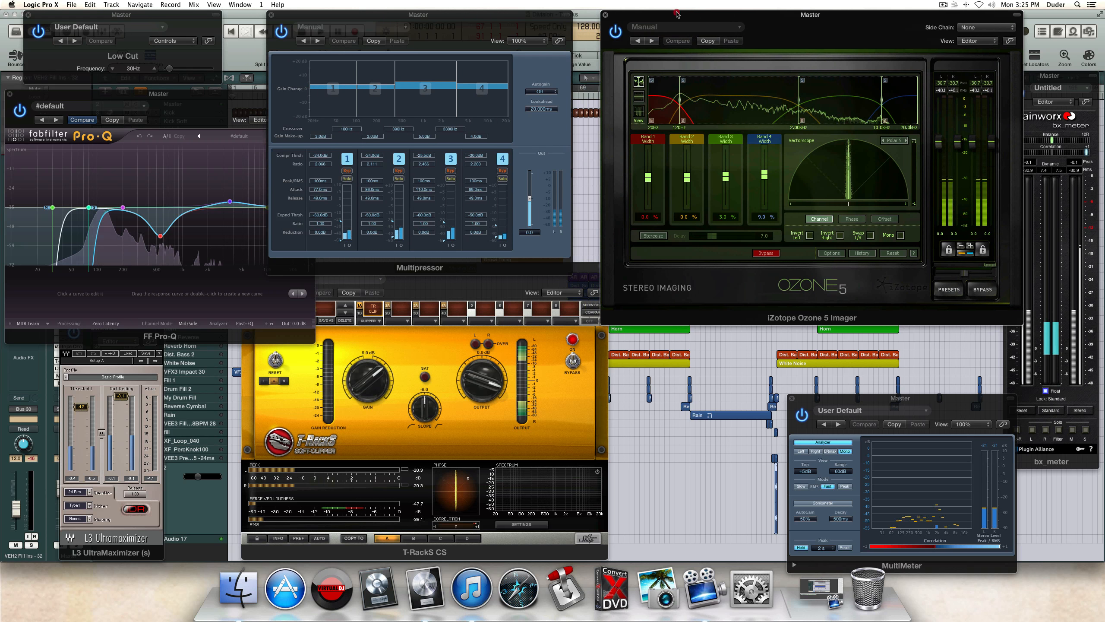
pyautogui.press('space')
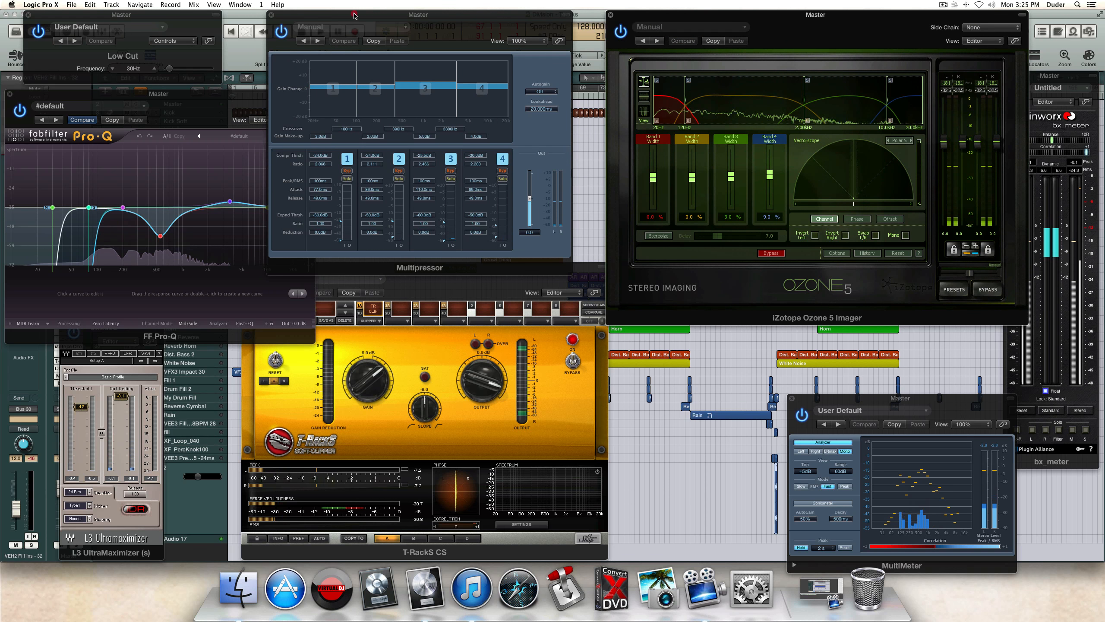
pyautogui.moveTo(353, 15); pyautogui.dragTo(390, 20)
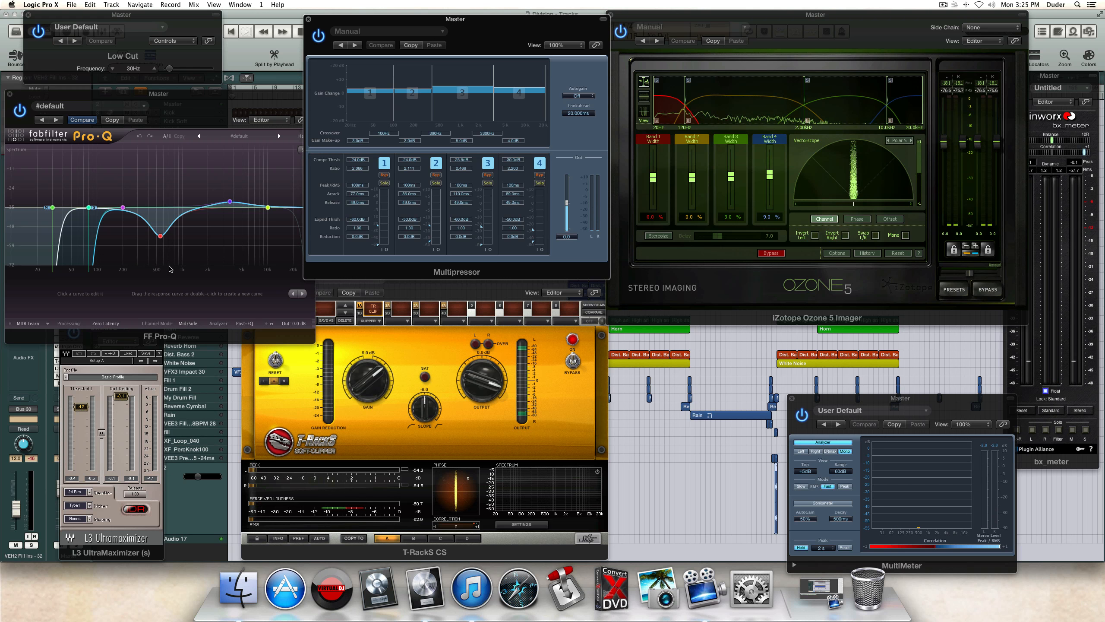
# Step: Move the L3 UltraMaximizer window off the mixer strips into the space between T-RackS CS and MultiMeter, uncovering the master's insert slots
pyautogui.click(638, 438)
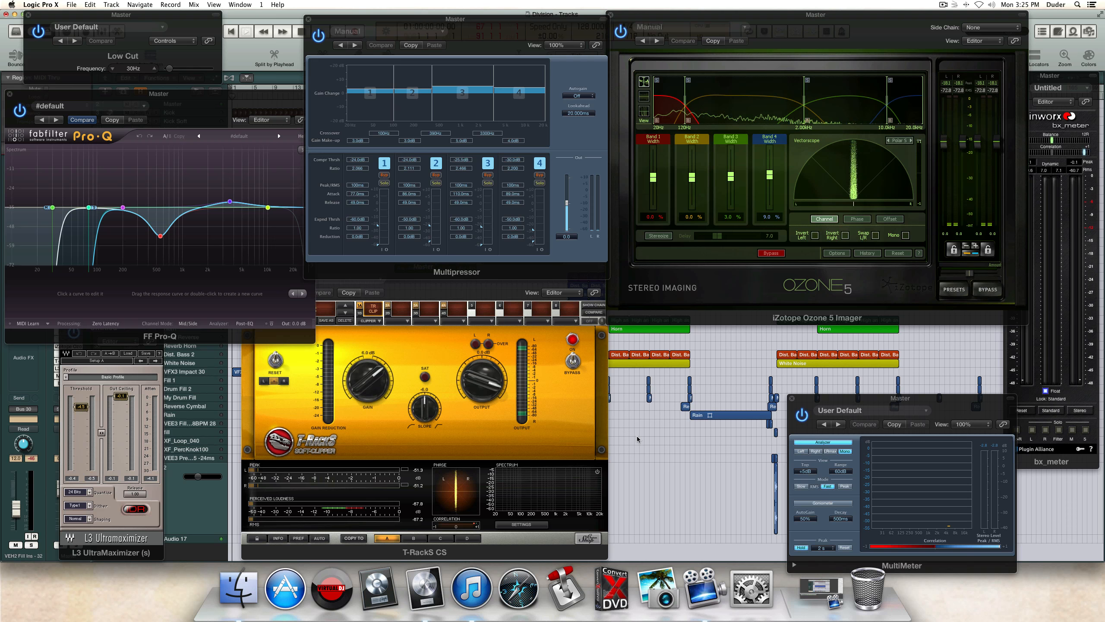
pyautogui.click(197, 536)
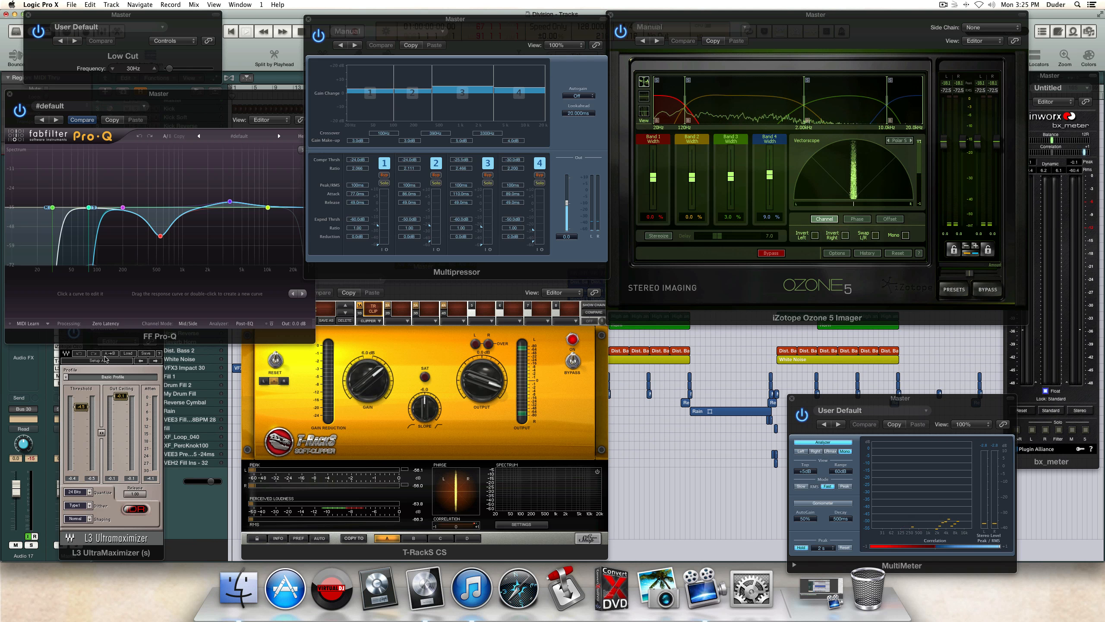
pyautogui.click(72, 377)
pyautogui.moveTo(104, 316); pyautogui.dragTo(700, 322)
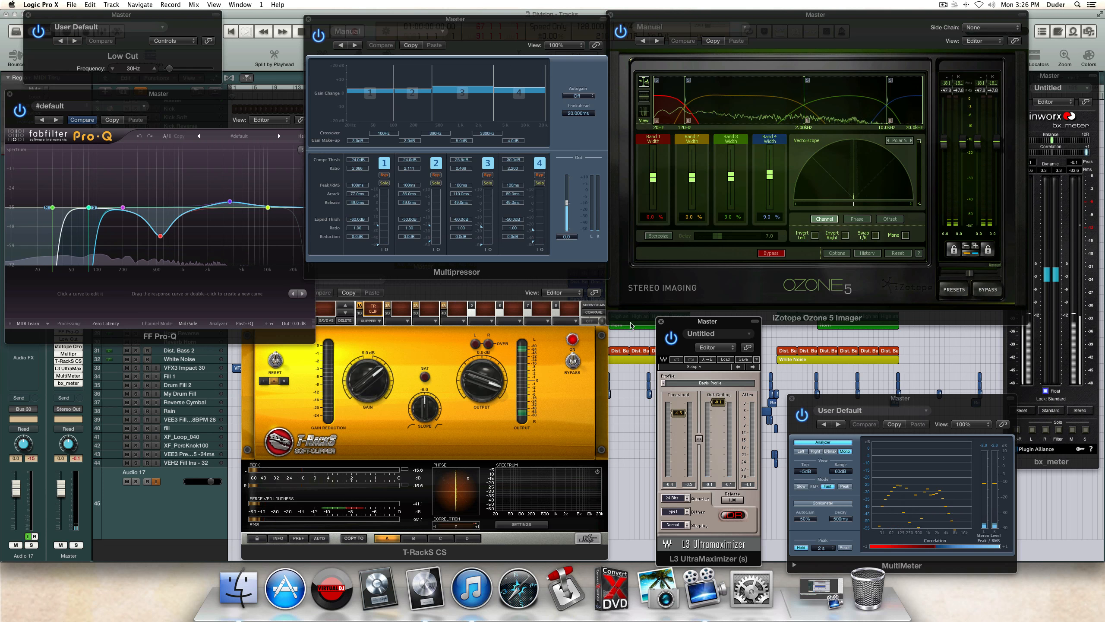
pyautogui.click(157, 482)
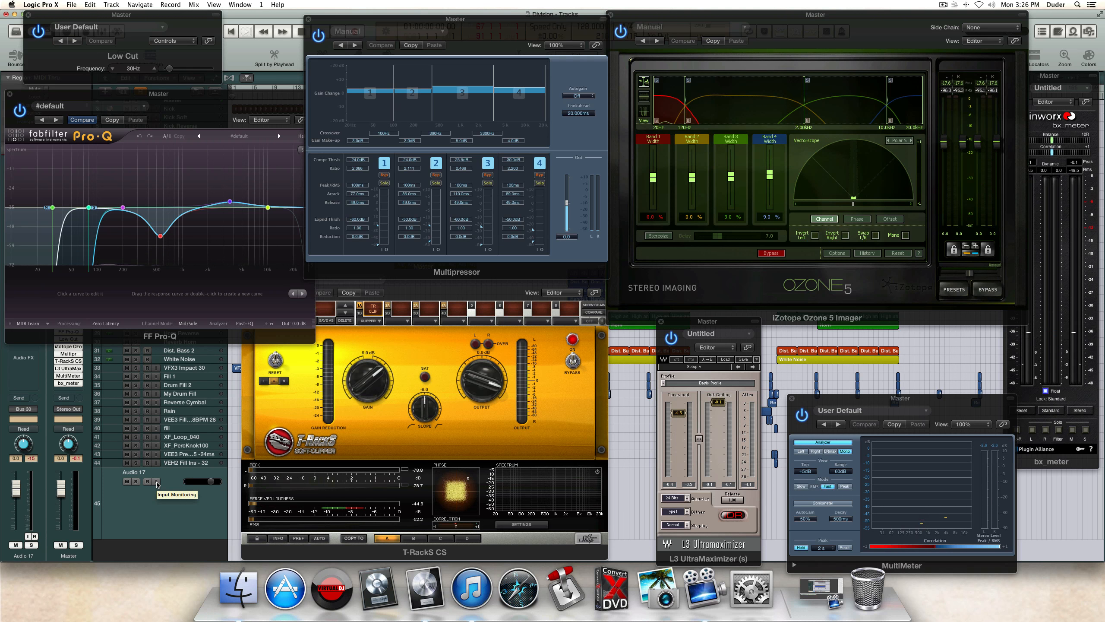
pyautogui.click(157, 482)
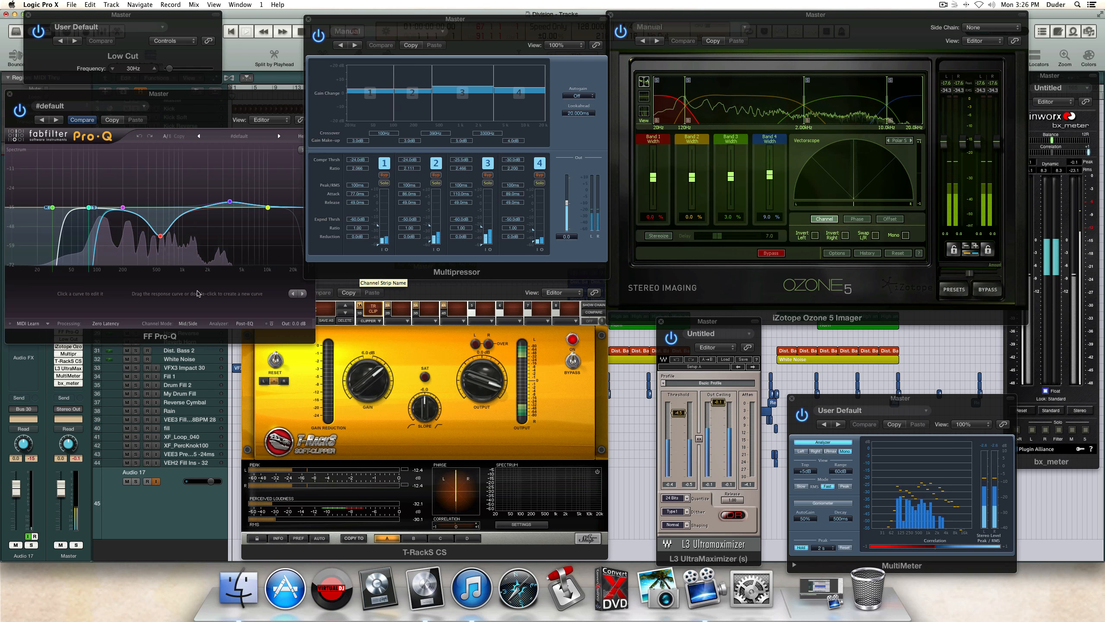
pyautogui.click(716, 322)
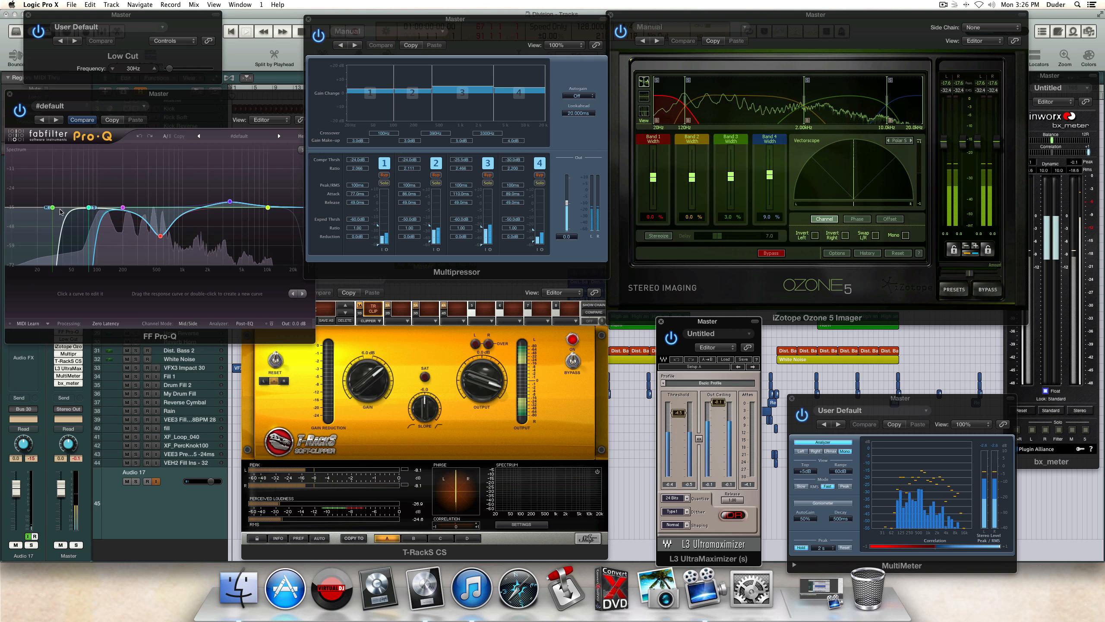
# Step: Close the Low Cut window and bypass every master plug-in after FF Pro-Q, from Low Cut through bx_meter
pyautogui.moveTo(71, 95); pyautogui.dragTo(76, 77)
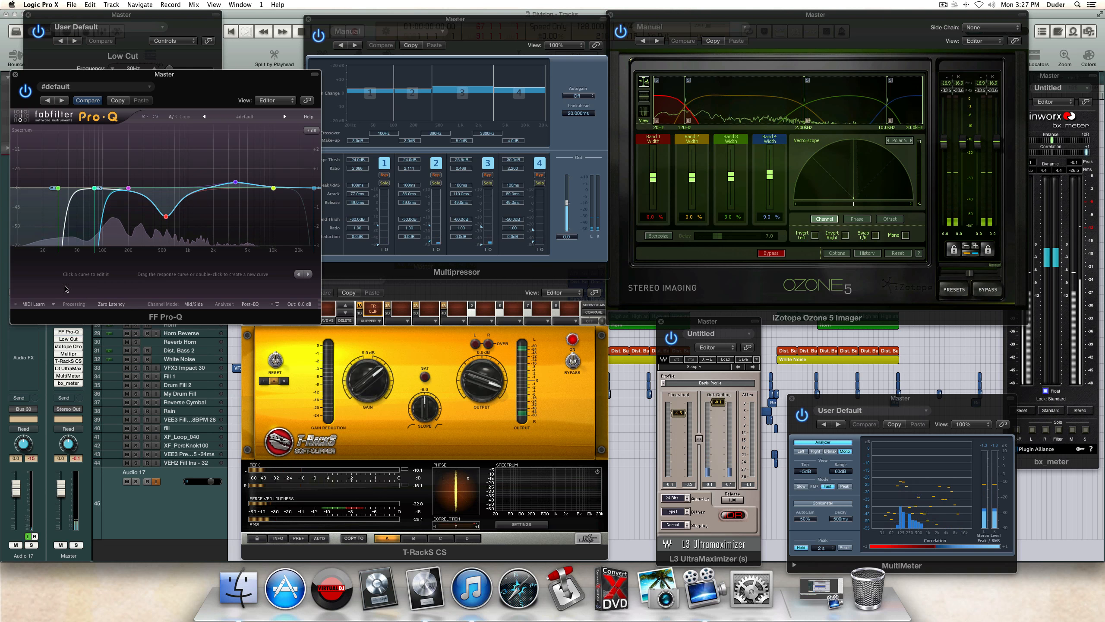
pyautogui.click(29, 13)
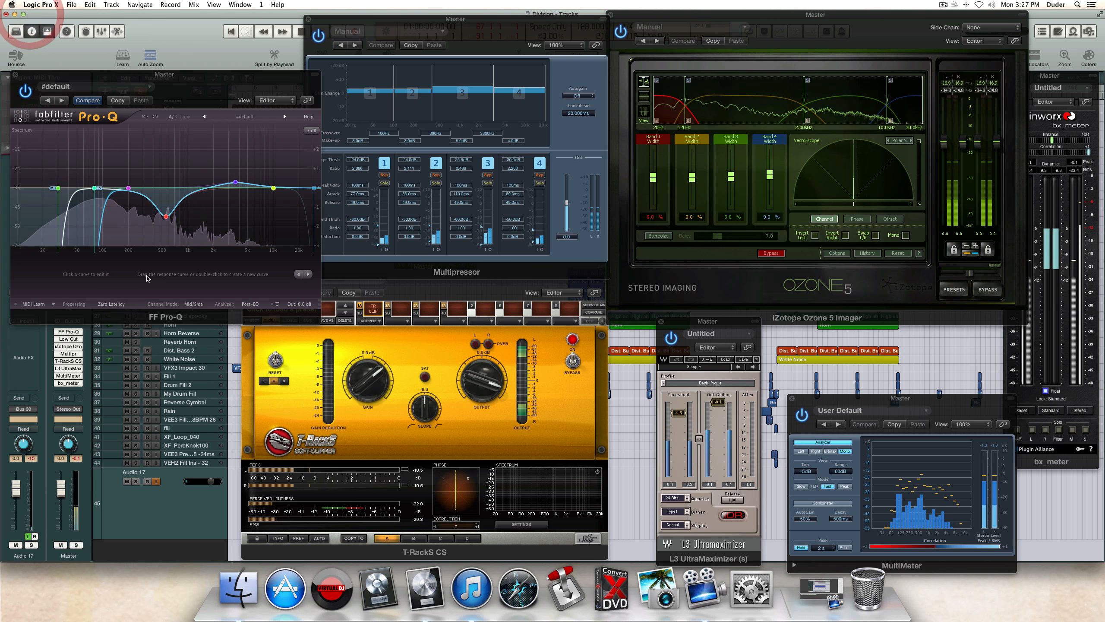
pyautogui.click(57, 346)
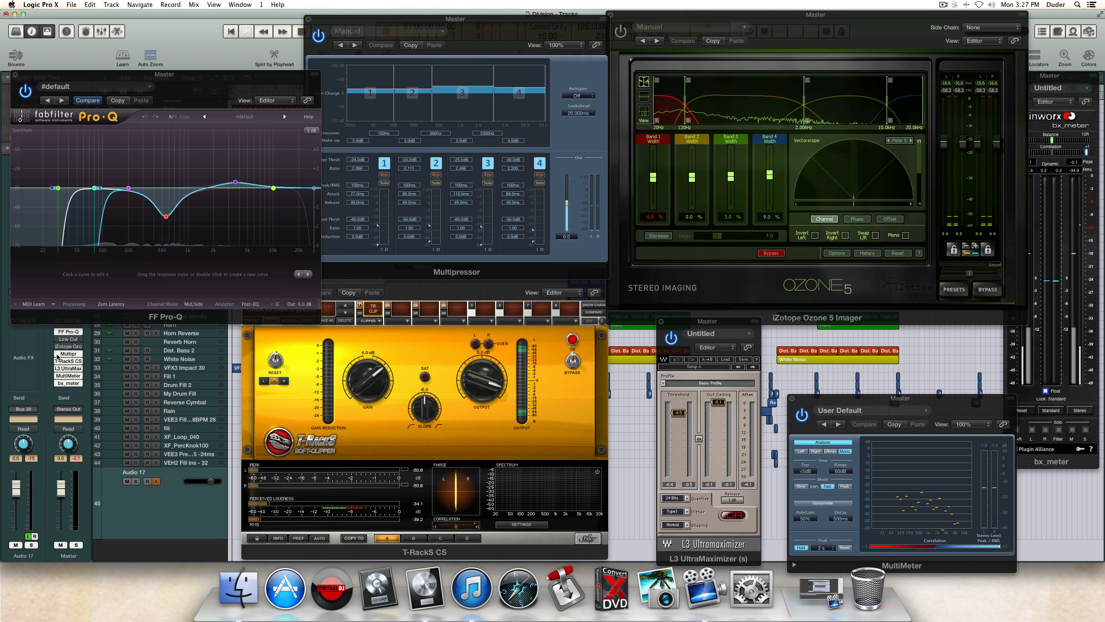
pyautogui.click(57, 353)
pyautogui.click(56, 362)
pyautogui.click(57, 369)
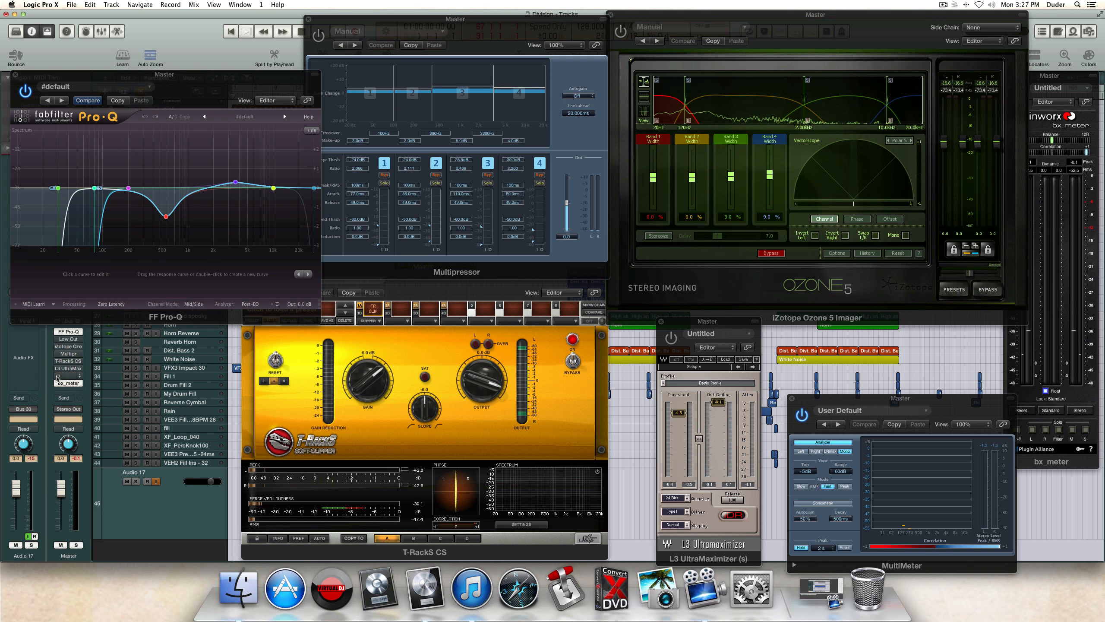
pyautogui.click(57, 376)
pyautogui.click(59, 384)
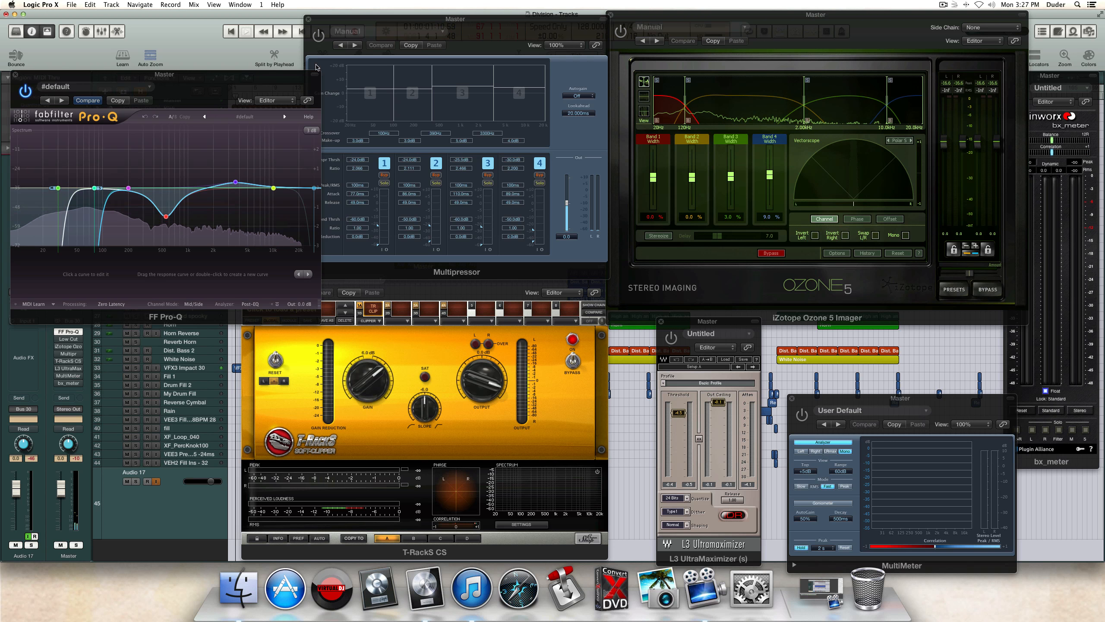
# Step: Close the Multipressor window and play the arrangement with cycling enabled from bar 67 to bar 91
pyautogui.click(310, 19)
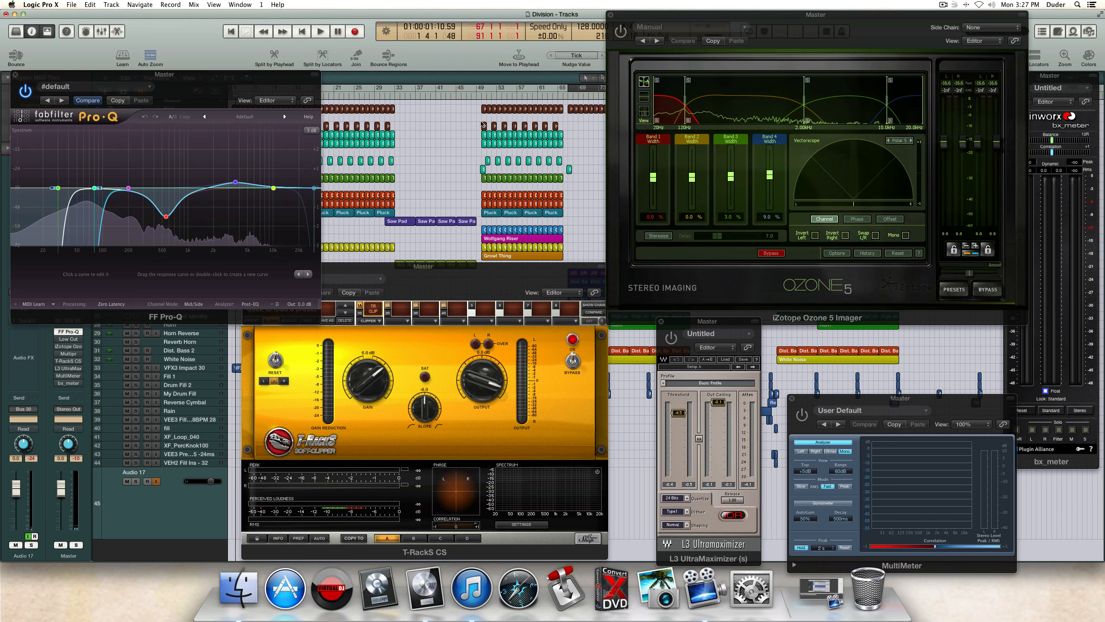
pyautogui.hscroll(5, 474, 114)
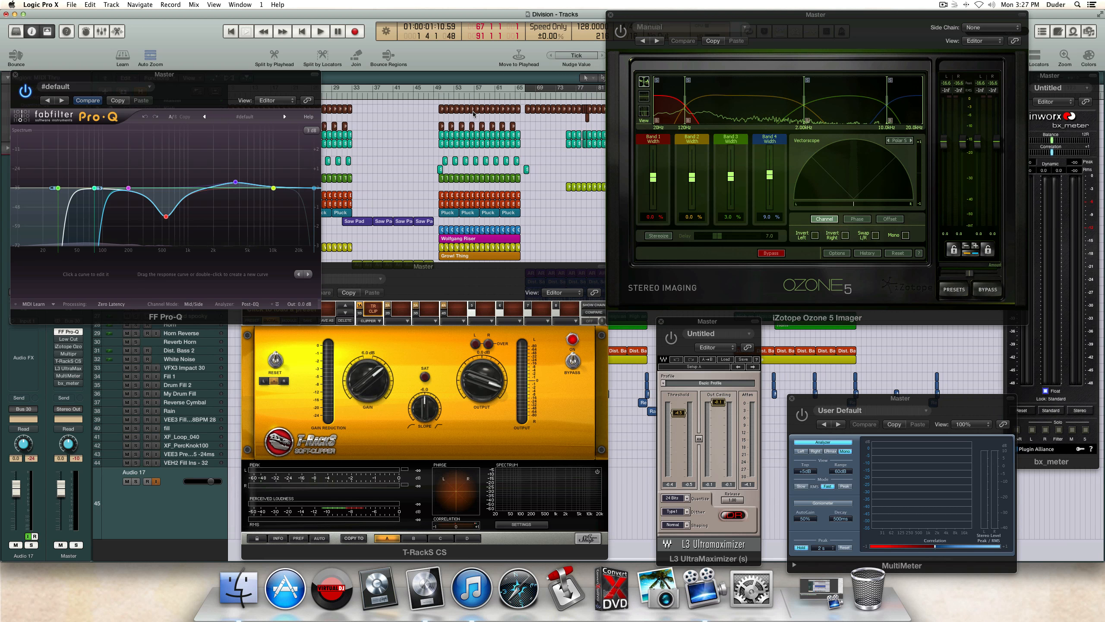
pyautogui.click(553, 91)
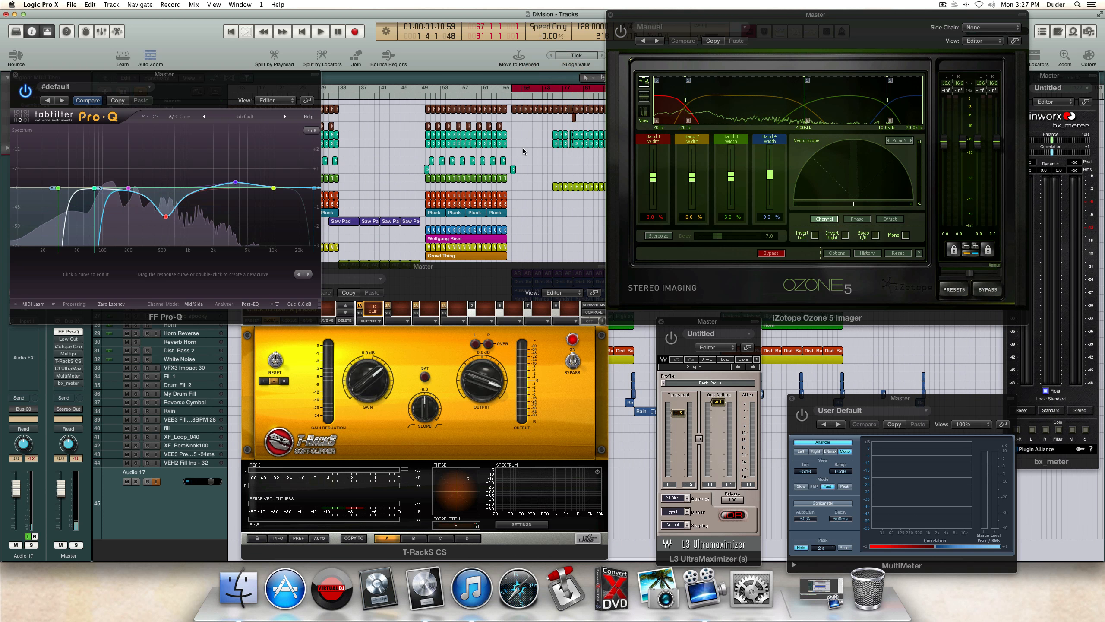
pyautogui.hscroll(5, 524, 151)
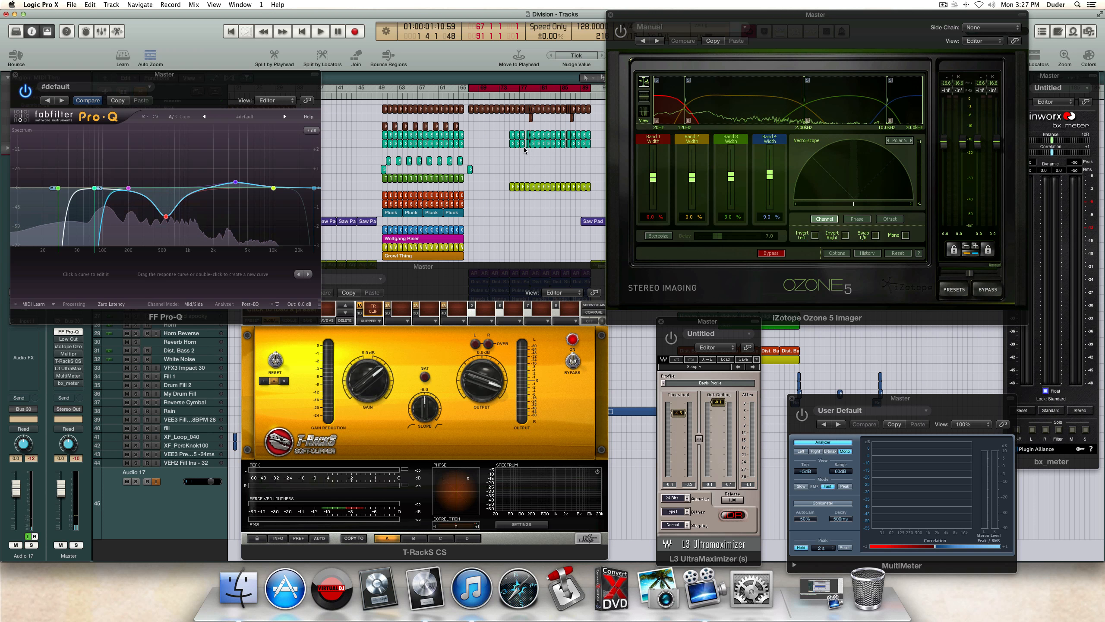
pyautogui.press('space')
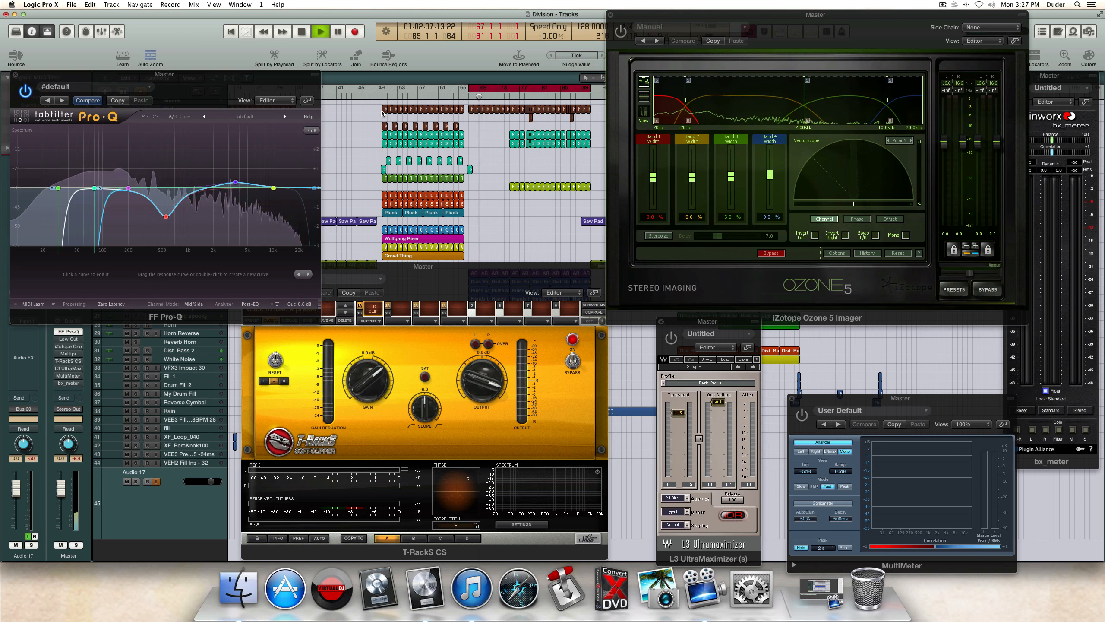
# Step: Compare the looped section with FF Pro-Q bypassed and active, and stop playback
pyautogui.moveTo(74, 74); pyautogui.dragTo(75, 55)
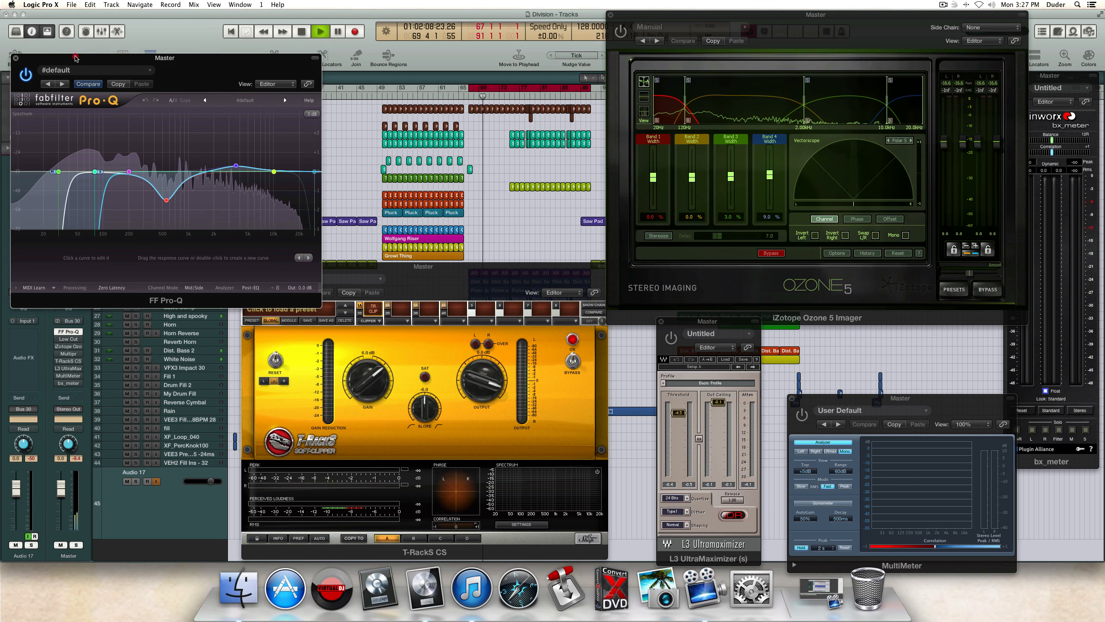
pyautogui.click(26, 73)
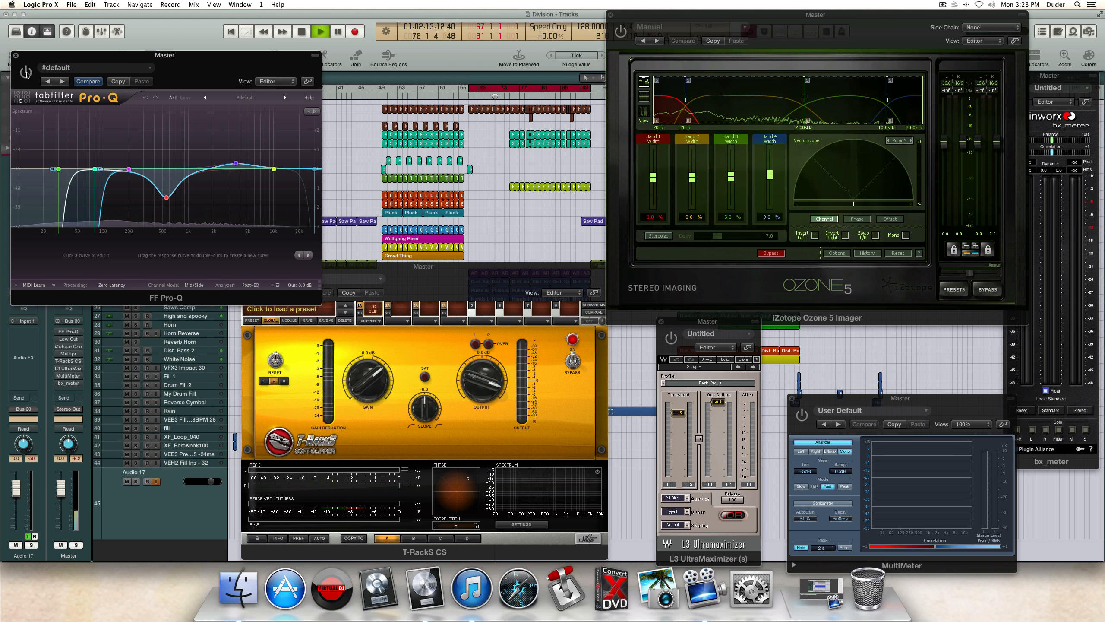
pyautogui.click(26, 72)
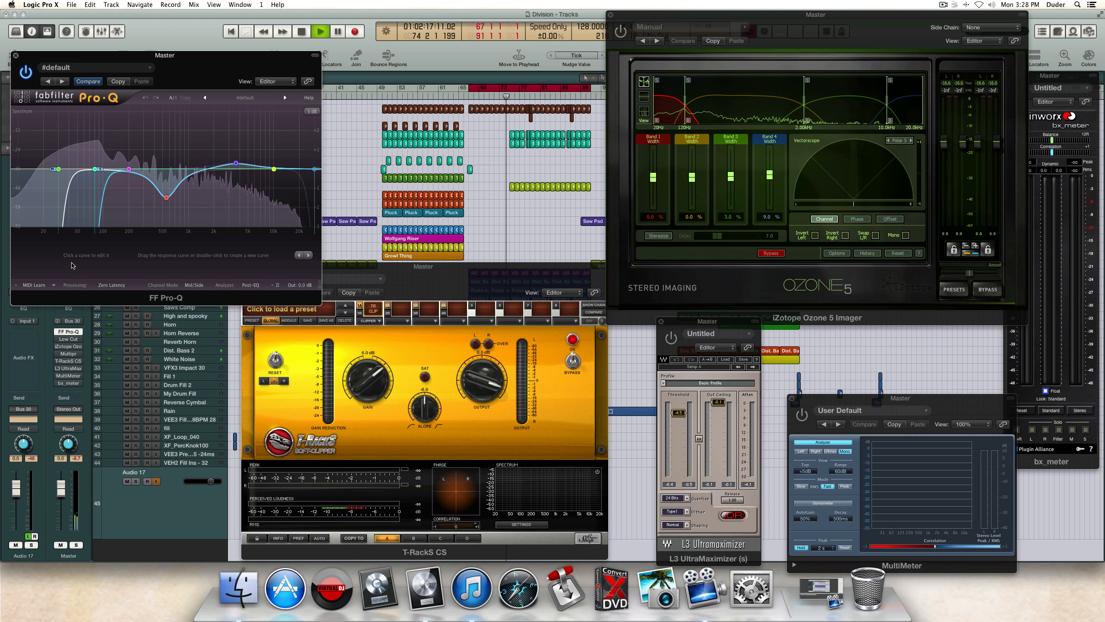
pyautogui.press('space')
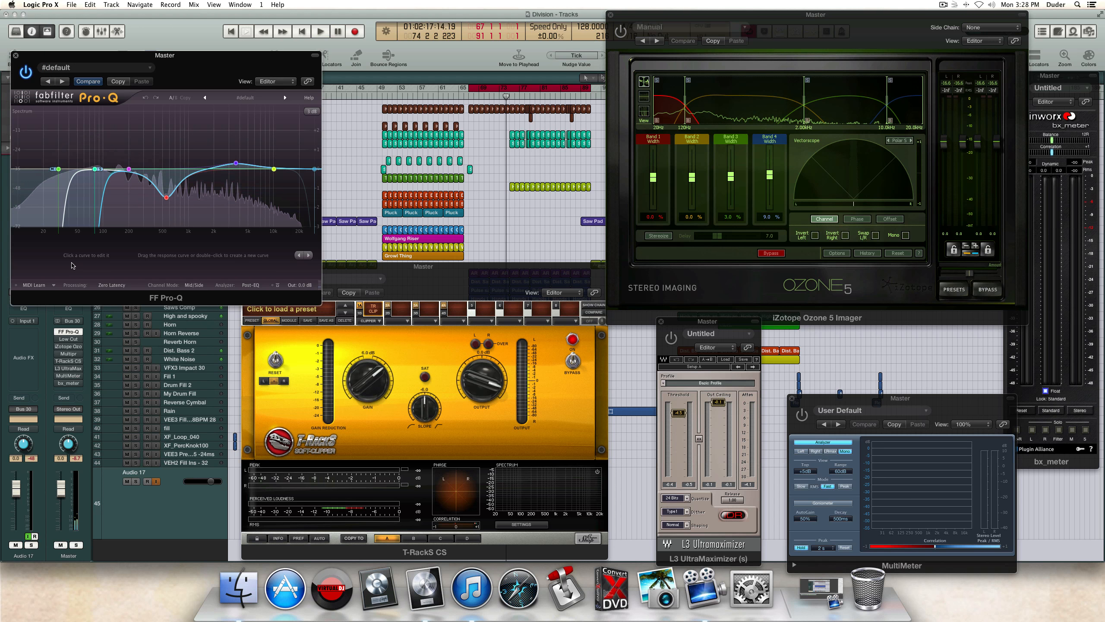
# Step: Switch the L3 UltraMaximizer back on and compare the loop with FF Pro-Q bypassed and active
pyautogui.click(671, 336)
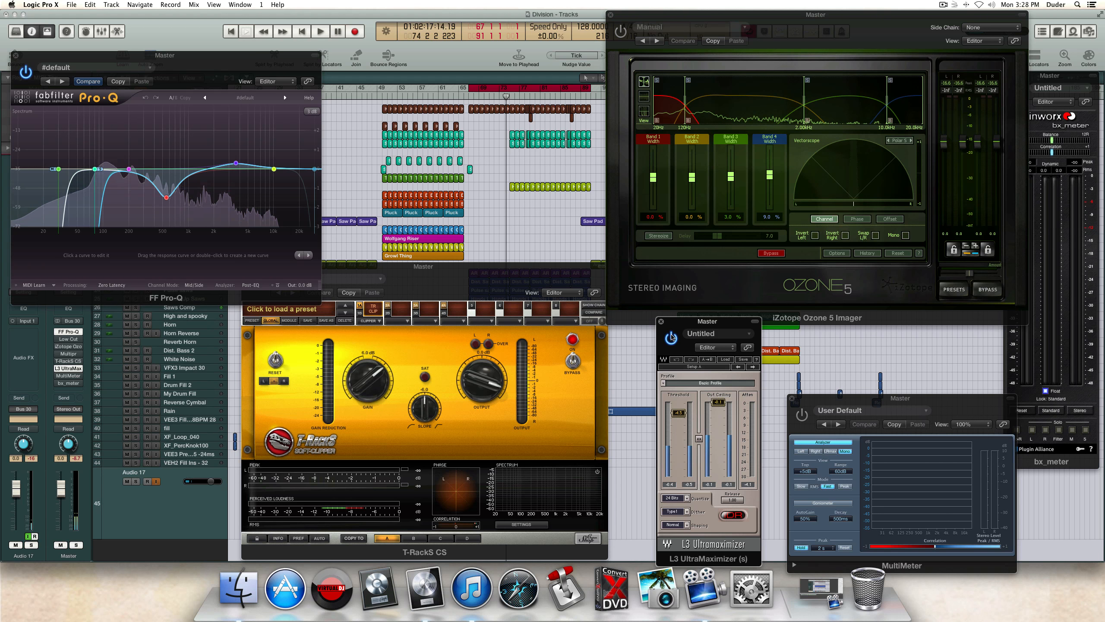
pyautogui.press('space')
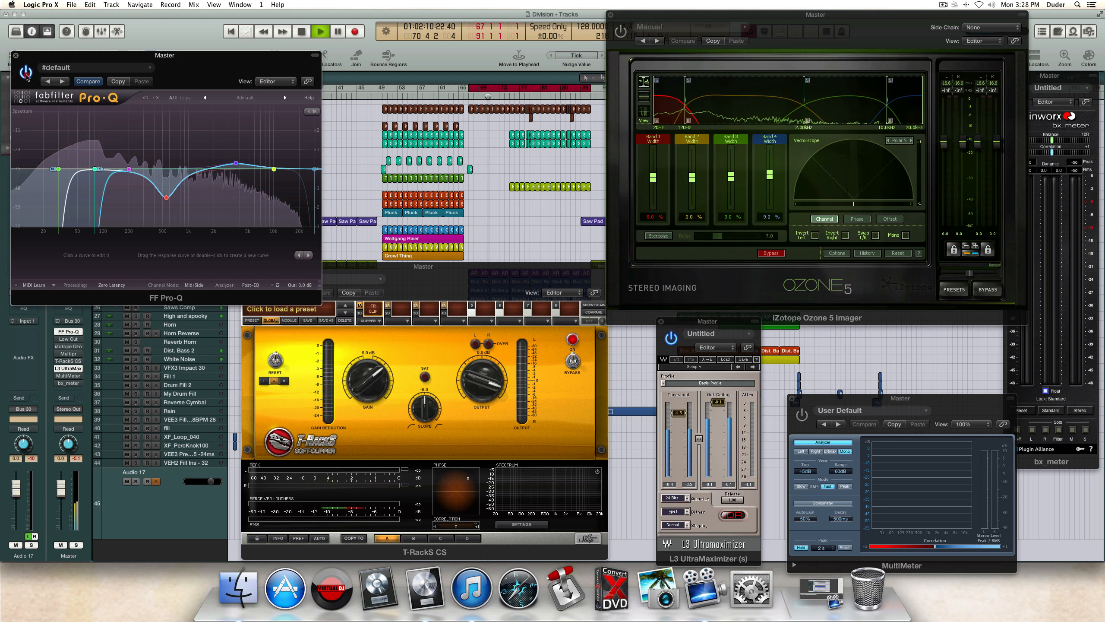
pyautogui.click(25, 73)
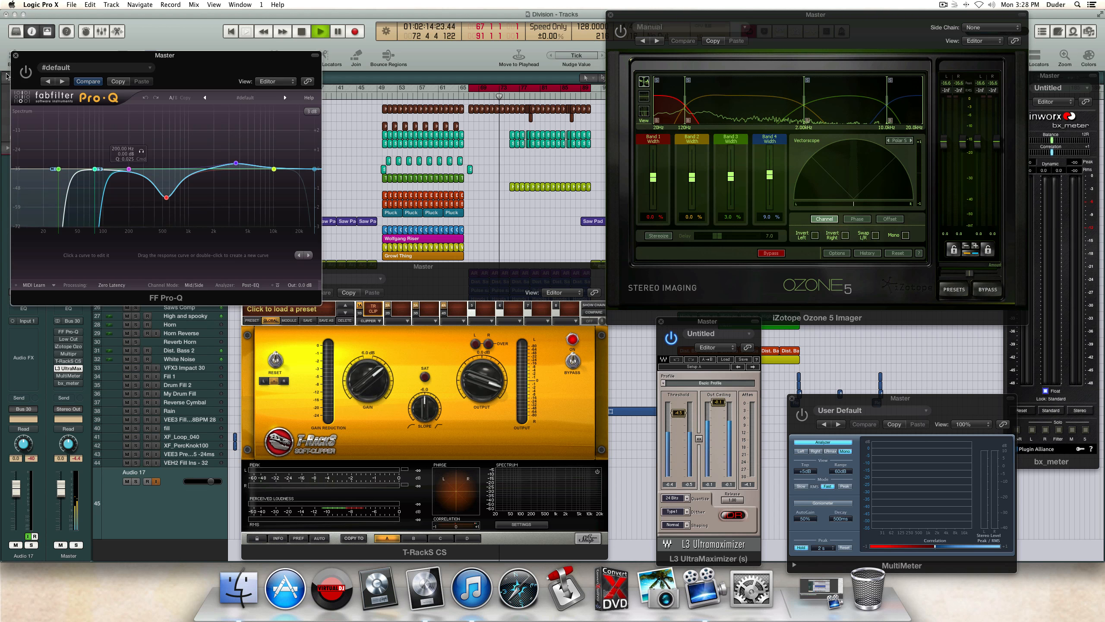
pyautogui.click(27, 72)
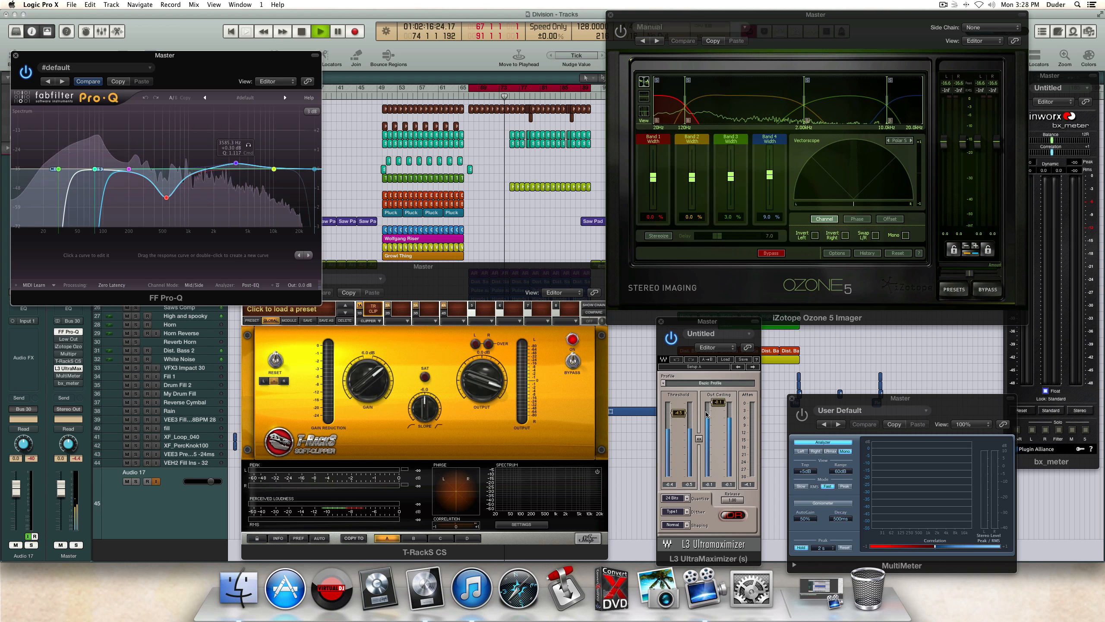
# Step: Lower the L3 UltraMaximizer's threshold slightly and compare the playing loop with FF Pro-Q bypassed and active
pyautogui.moveTo(677, 413); pyautogui.dragTo(678, 417)
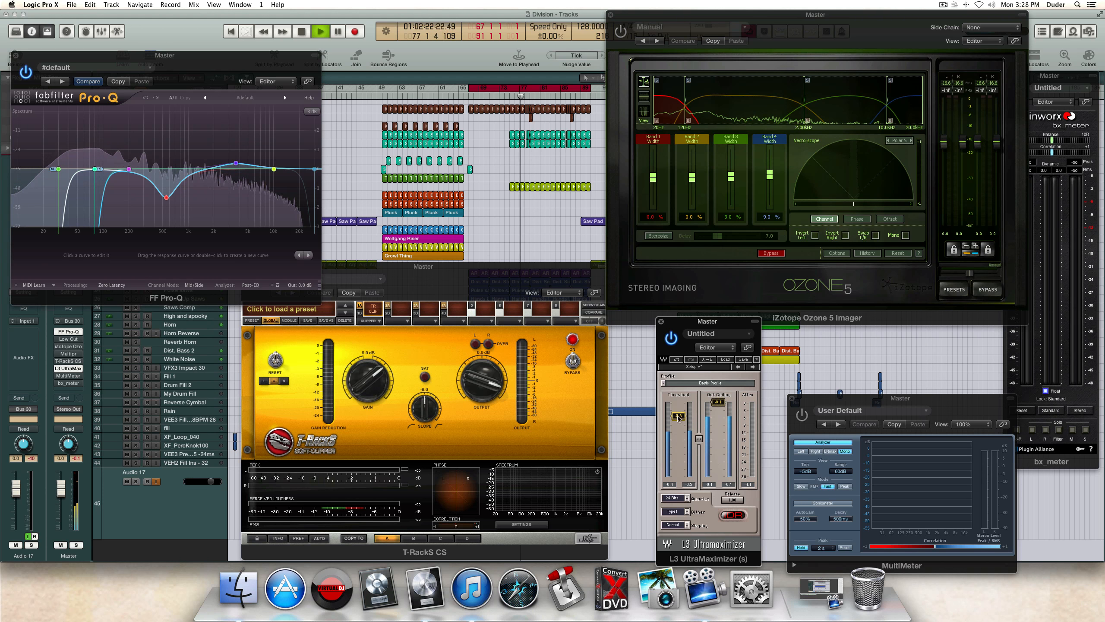
pyautogui.click(25, 74)
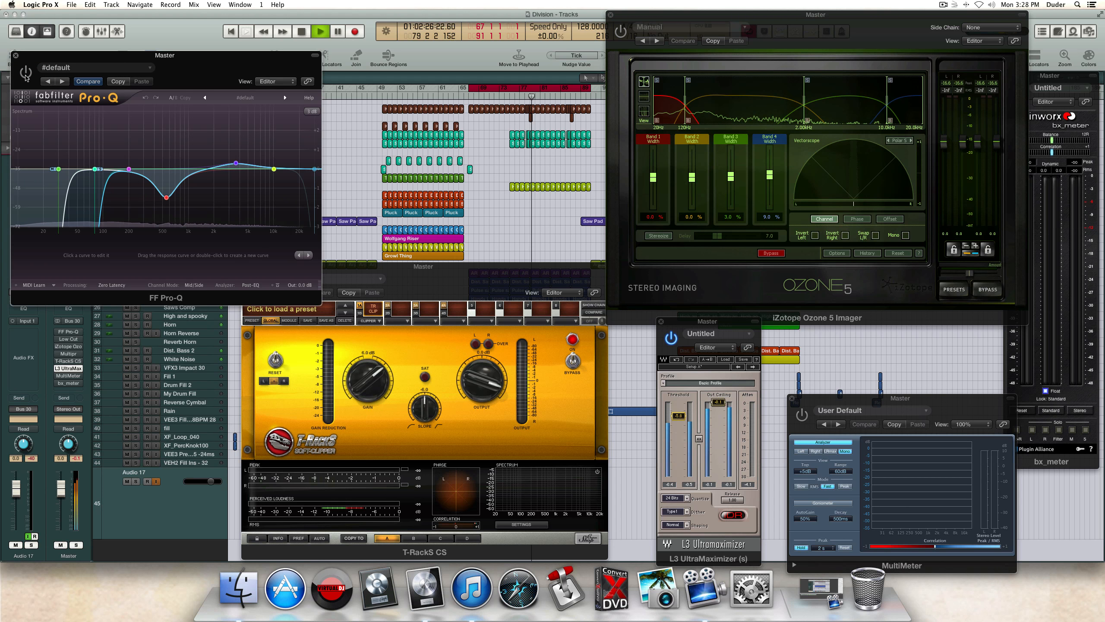
pyautogui.click(25, 76)
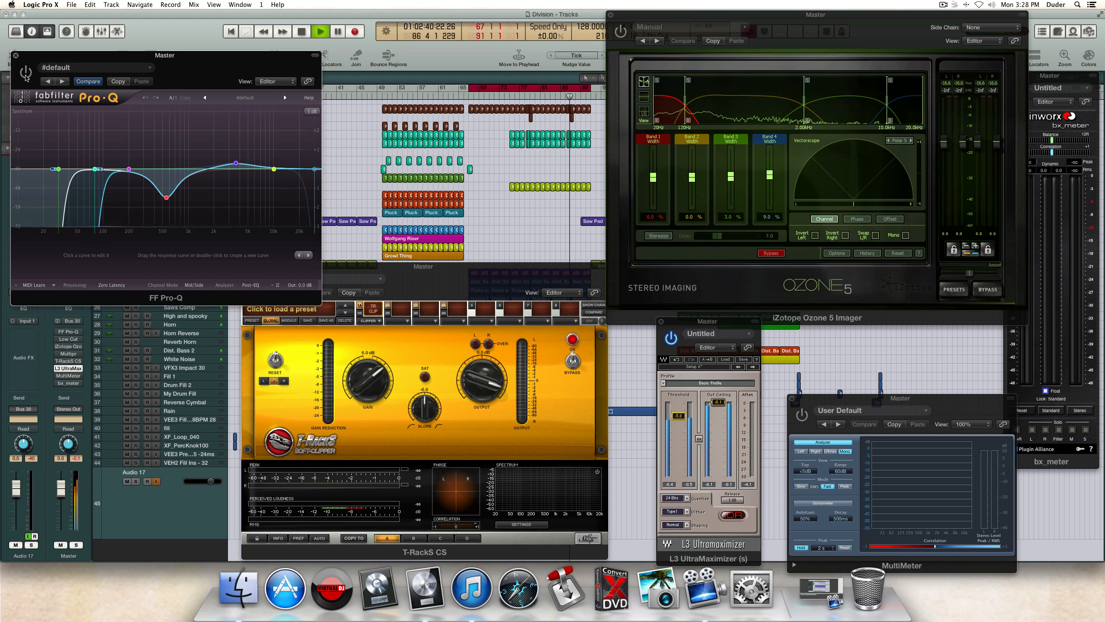
pyautogui.click(25, 76)
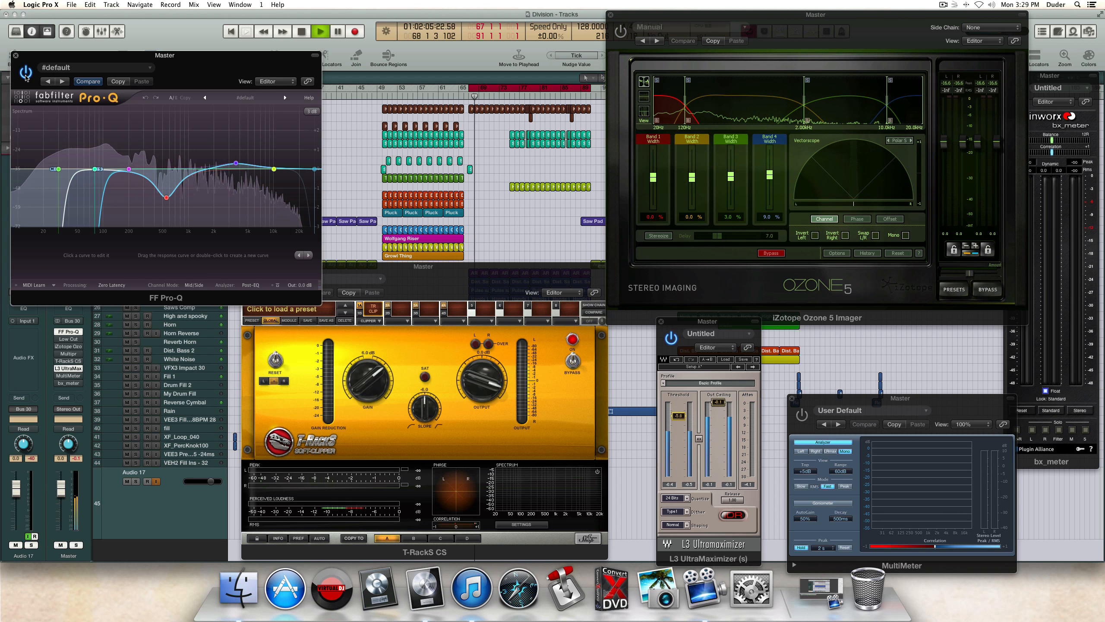
pyautogui.click(25, 76)
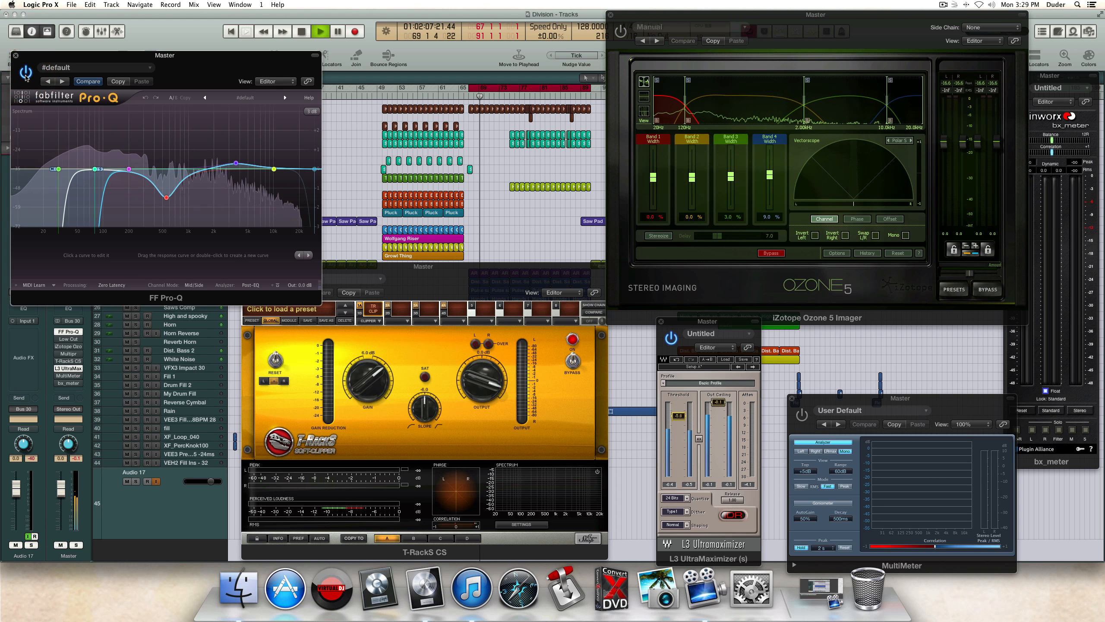
# Step: Stop playback and set the L3 UltraMaximizer's threshold to -4.5
pyautogui.press('space')
pyautogui.doubleClick(678, 415)
pyautogui.write('-4.5')
pyautogui.press('Return')
# Step: Open the Low Cut plug-in and switch it back on, and bring the Ozone 5 Imager window to the front
pyautogui.click(68, 339)
pyautogui.click(58, 339)
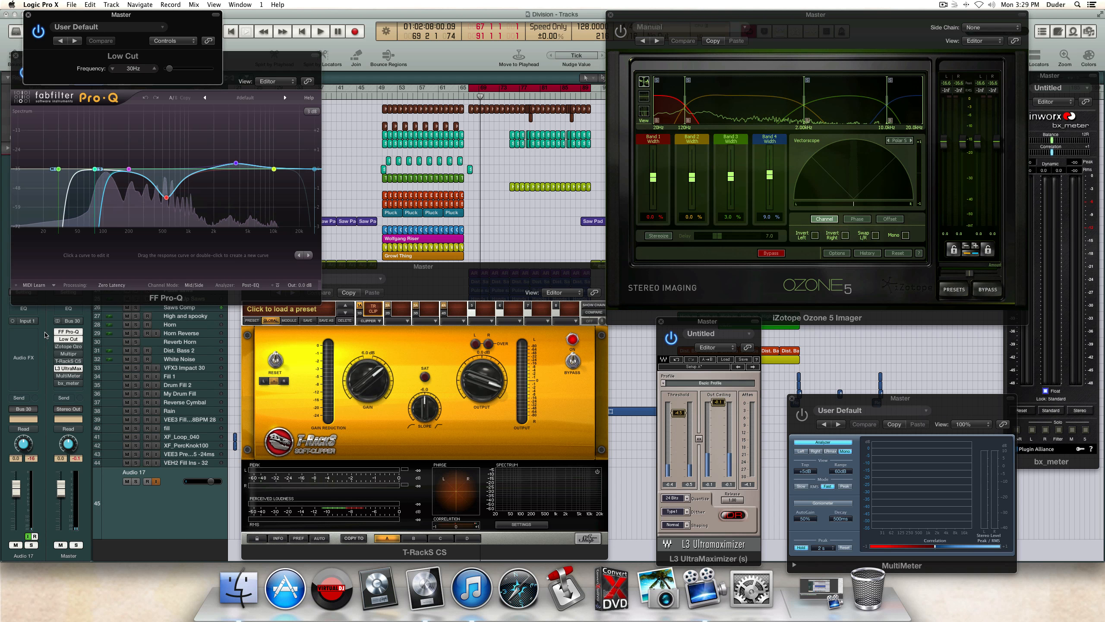
pyautogui.click(69, 347)
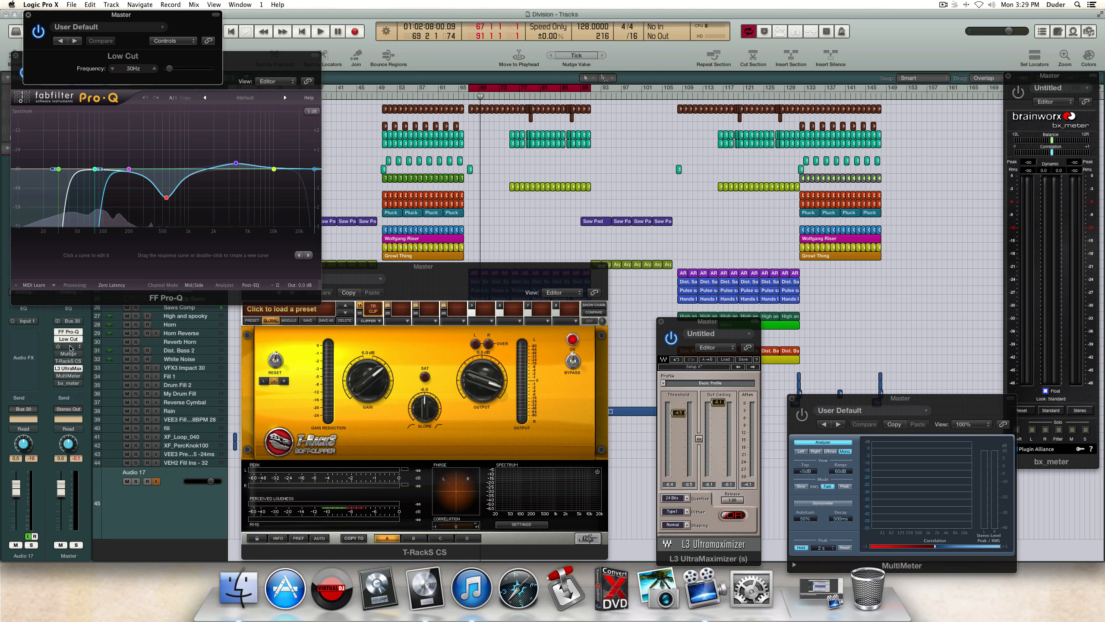
pyautogui.click(70, 347)
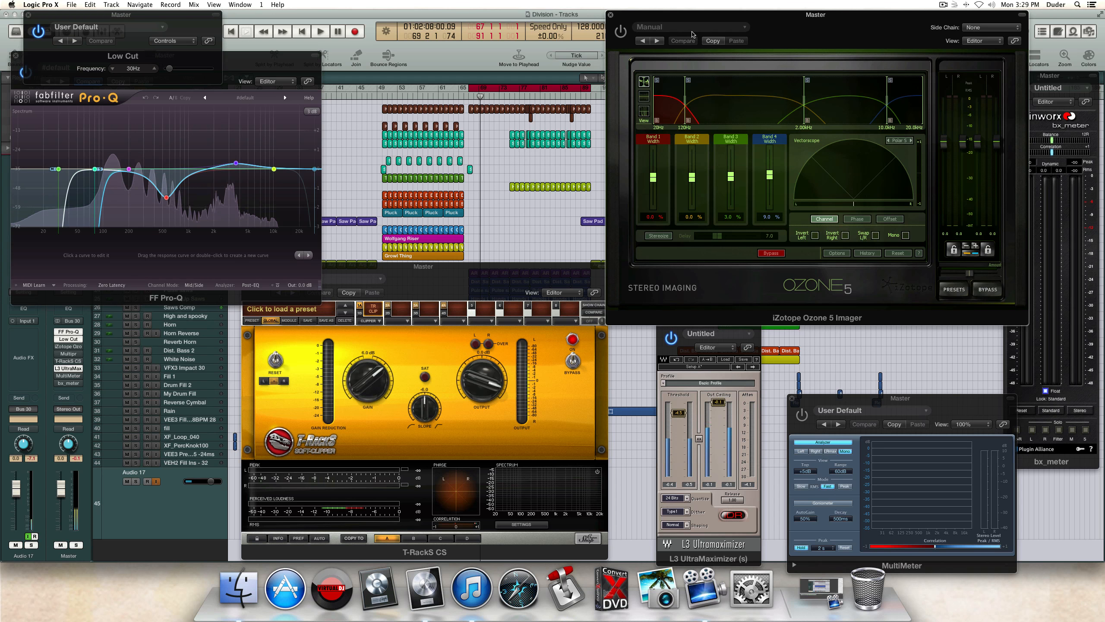
# Step: Nudge the Ozone 5 Imager window away from bx_meter and toggle the imager's bypass while the loop plays
pyautogui.moveTo(689, 17); pyautogui.dragTo(681, 16)
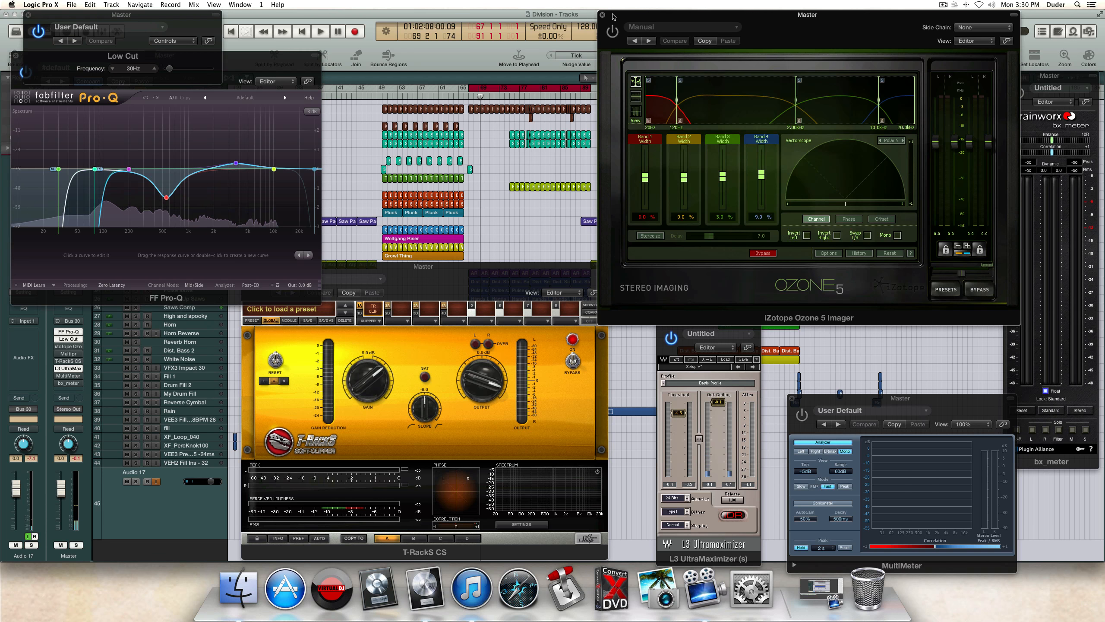
pyautogui.press('space')
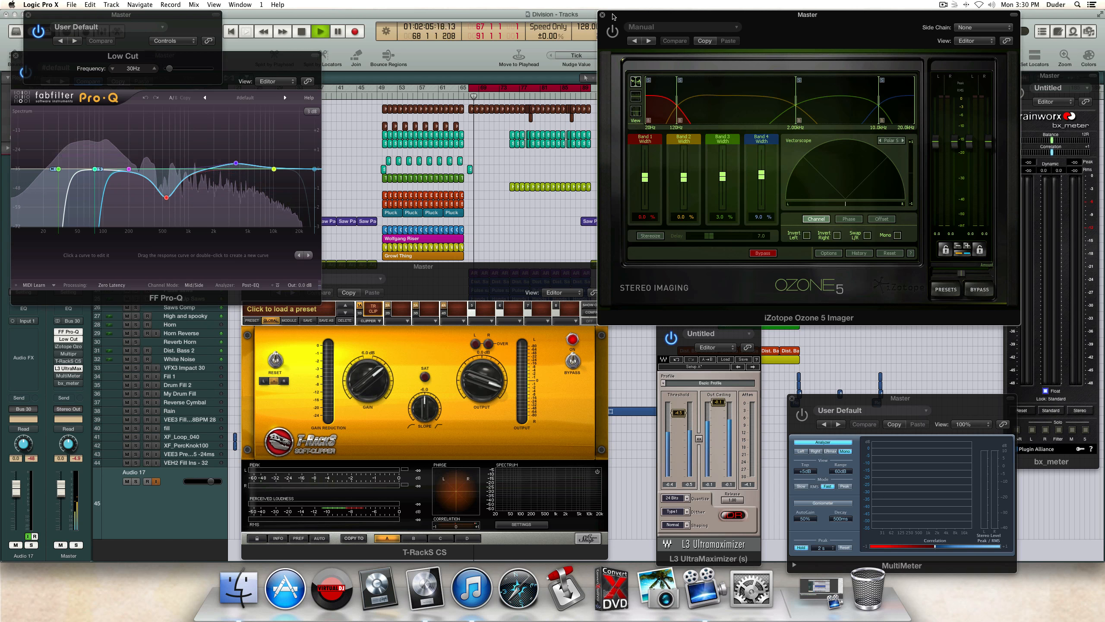
pyautogui.click(613, 31)
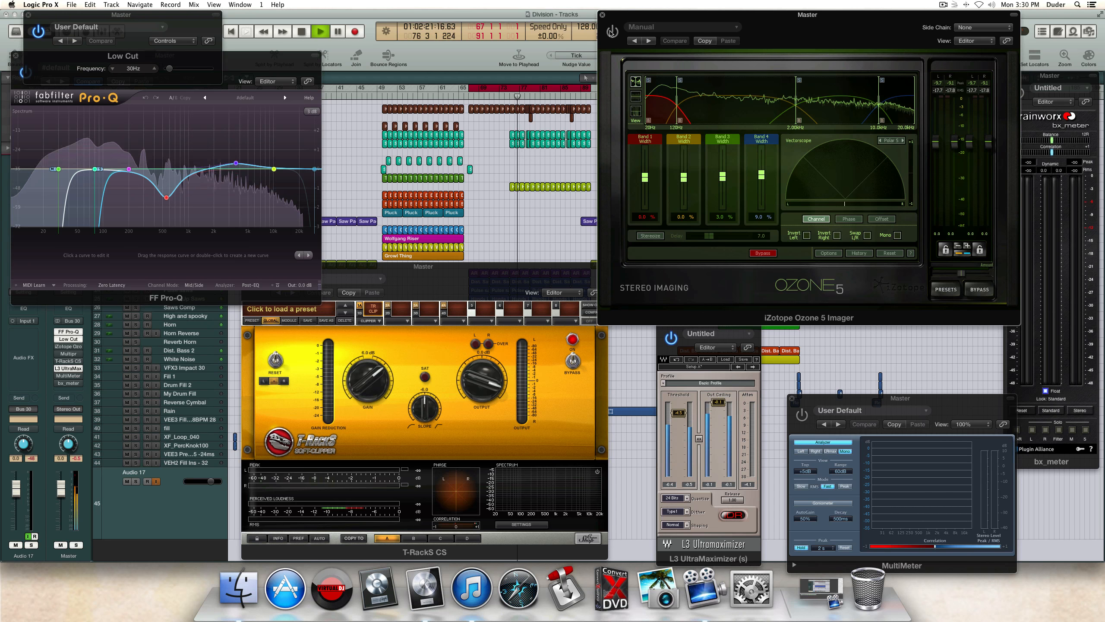
# Step: Compare the playing loop with the Ozone 5 Imager active and bypassed, leave it switched on, and stop playback
pyautogui.click(612, 34)
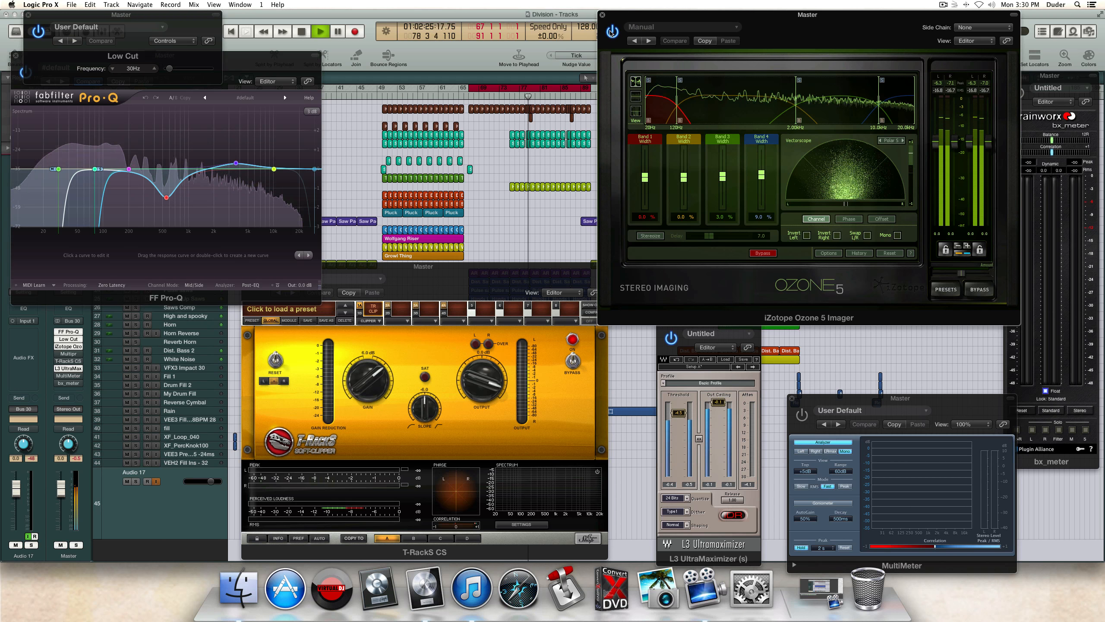
pyautogui.click(612, 33)
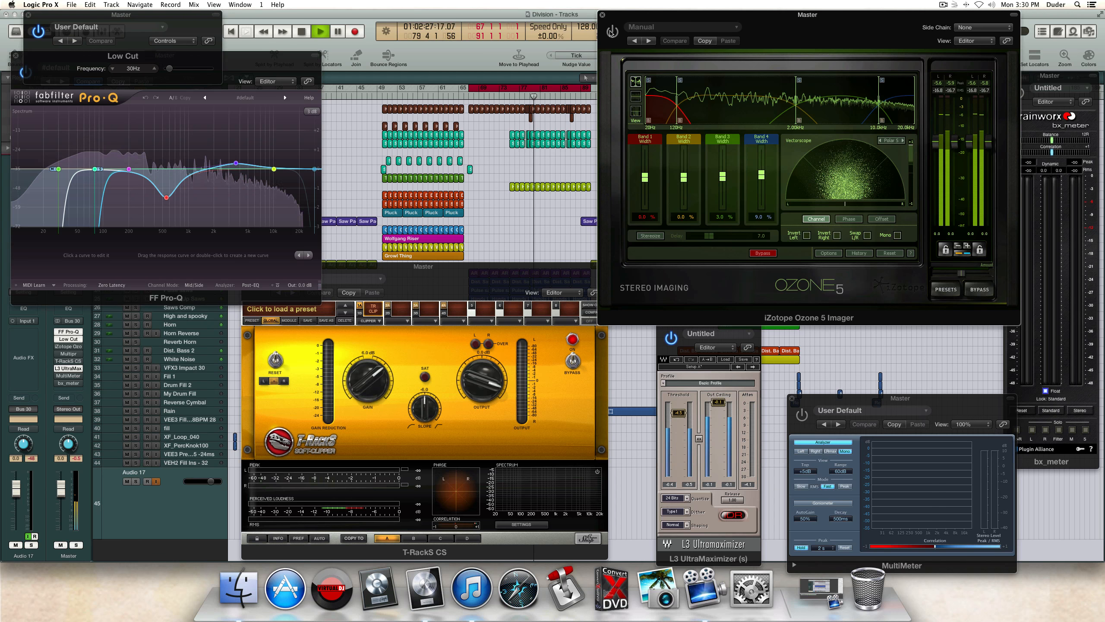
pyautogui.click(611, 34)
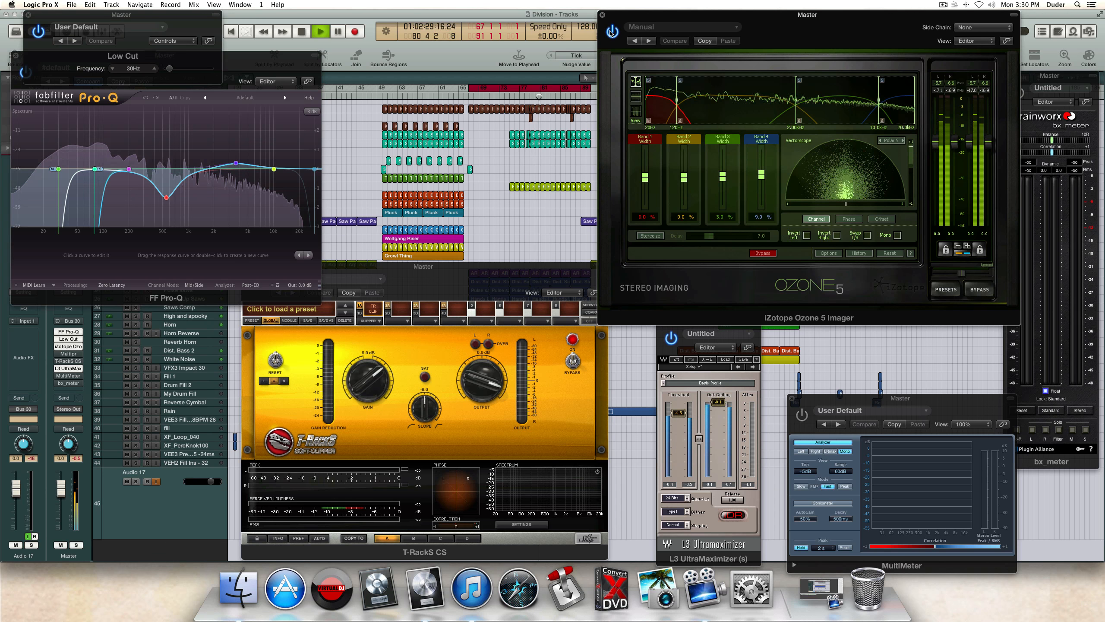
pyautogui.press('space')
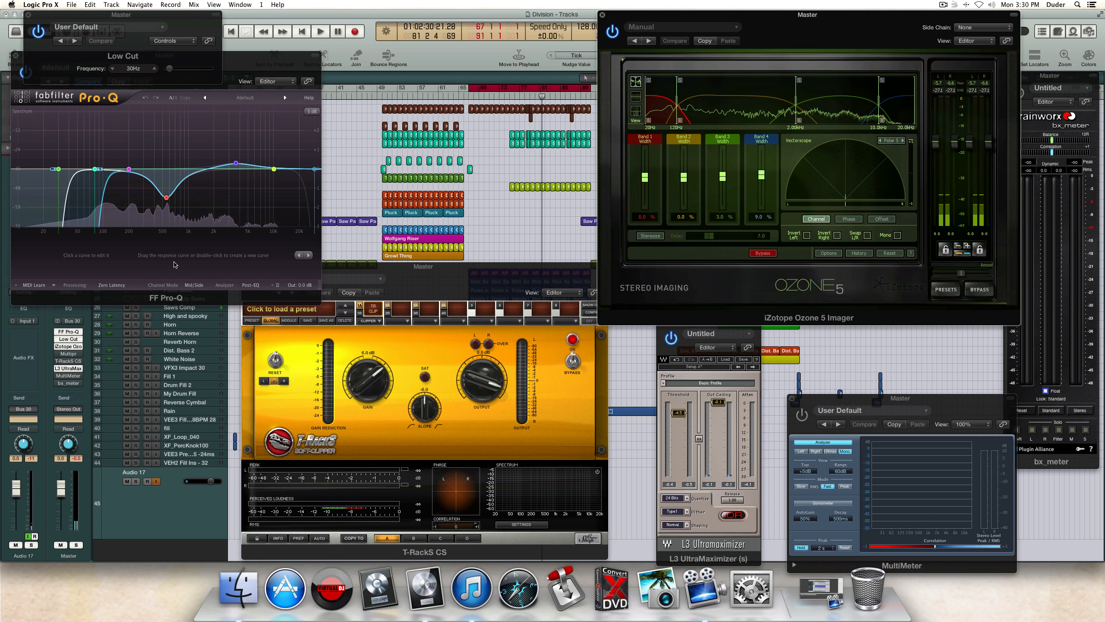
# Step: Open the master channel's Multipressor and compare its active and bypassed sound, leaving it switched on
pyautogui.click(80, 353)
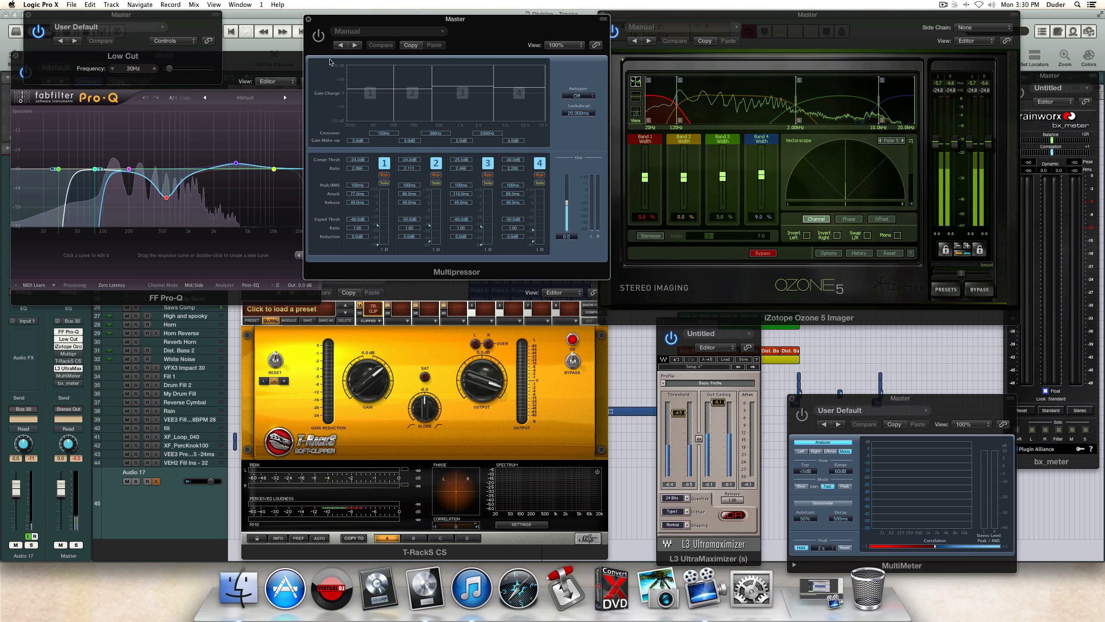
pyautogui.moveTo(345, 19); pyautogui.dragTo(350, 16)
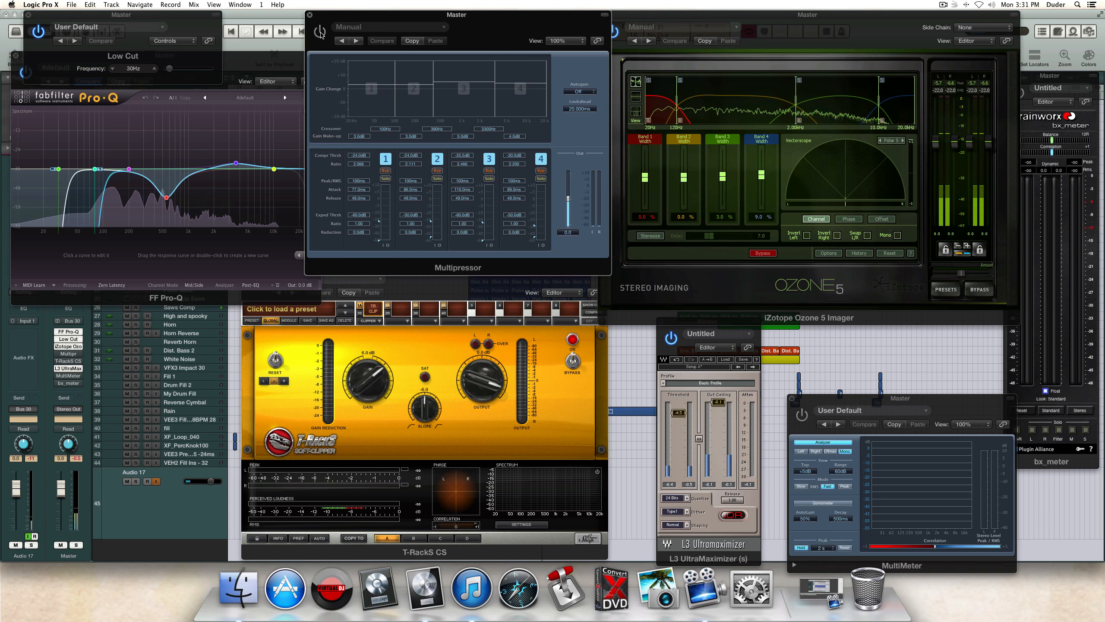
pyautogui.click(320, 34)
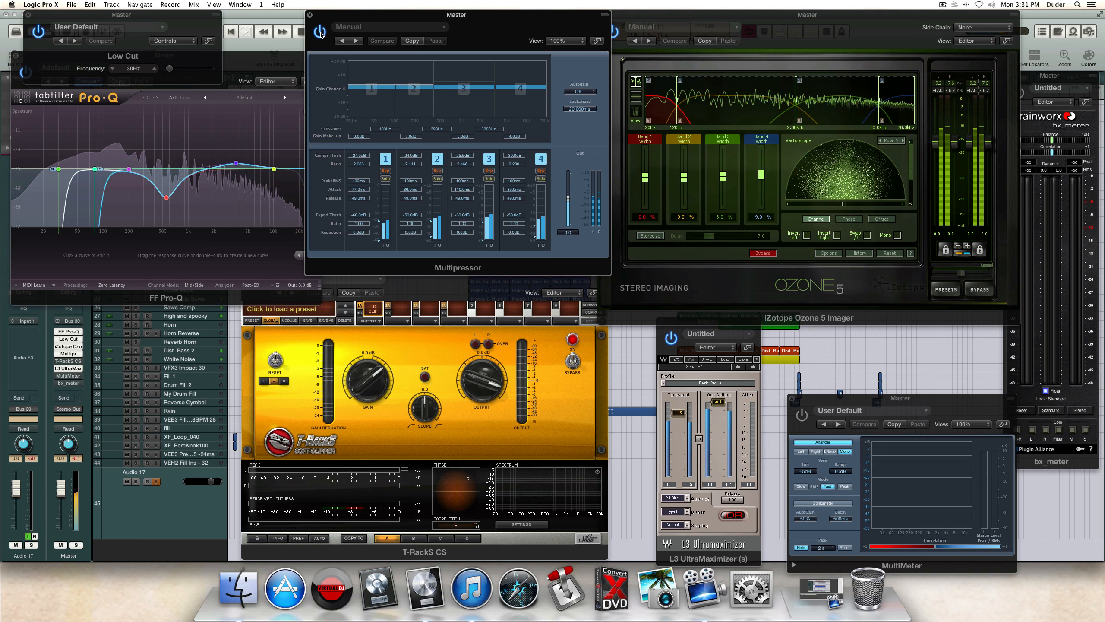
pyautogui.click(321, 33)
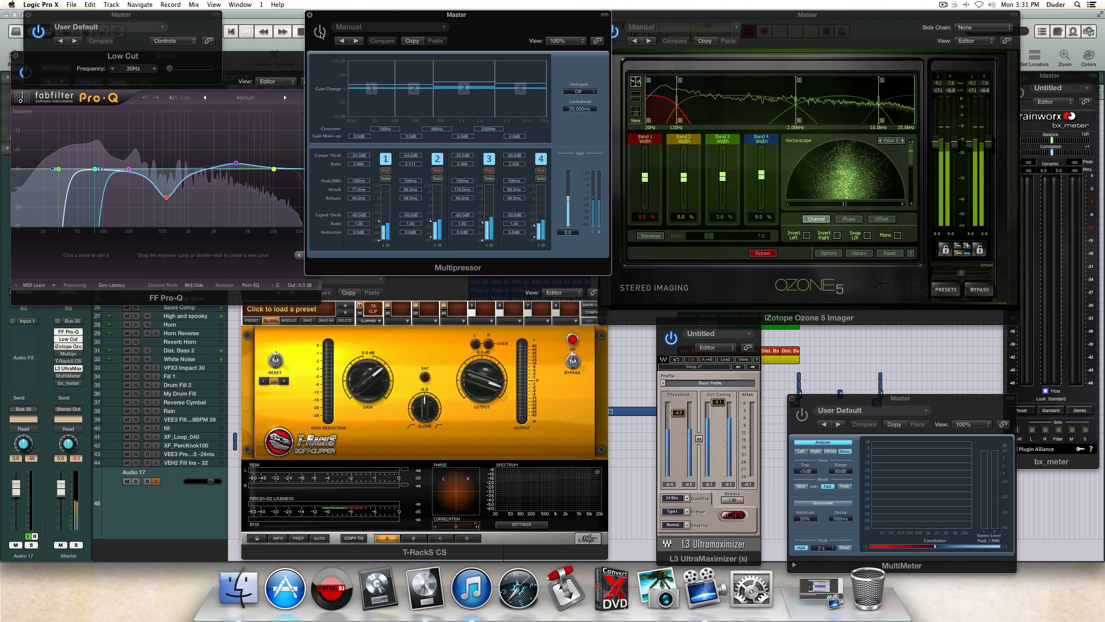
pyautogui.click(320, 32)
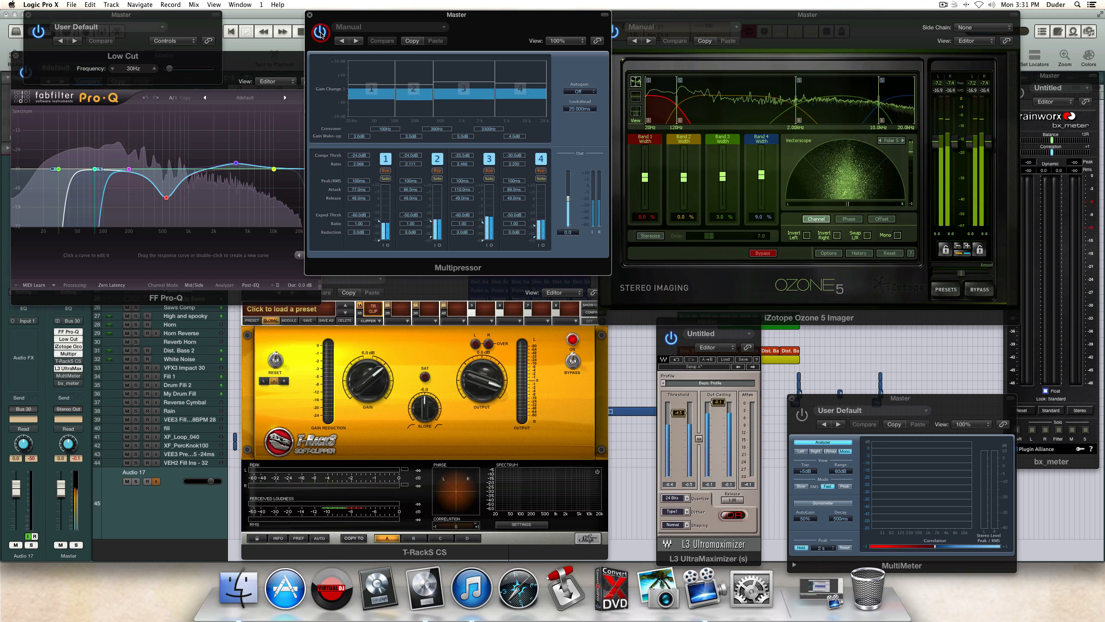
pyautogui.click(320, 33)
pyautogui.click(321, 34)
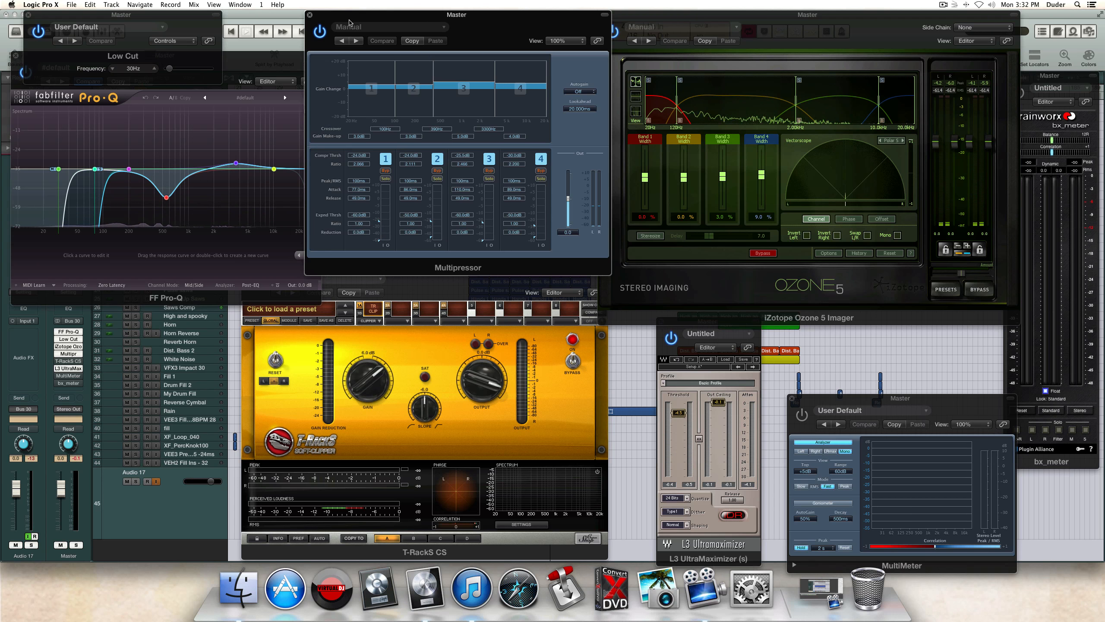
# Step: Close the Multipressor, FF Pro-Q, Low Cut and Ozone 5 Imager windows
pyautogui.click(310, 16)
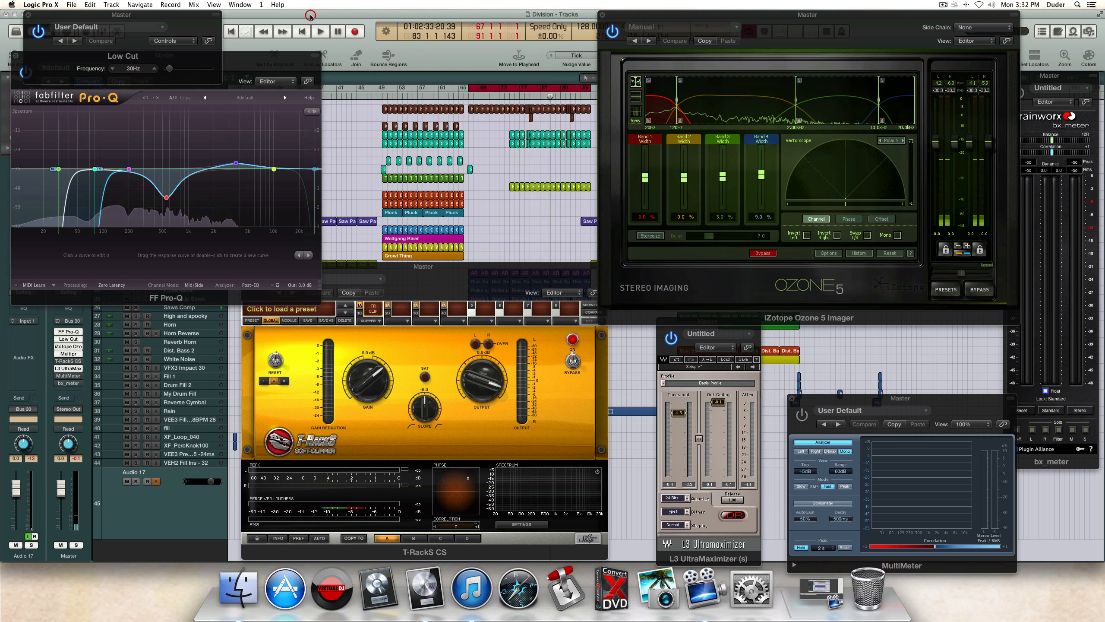
pyautogui.click(16, 56)
pyautogui.click(28, 14)
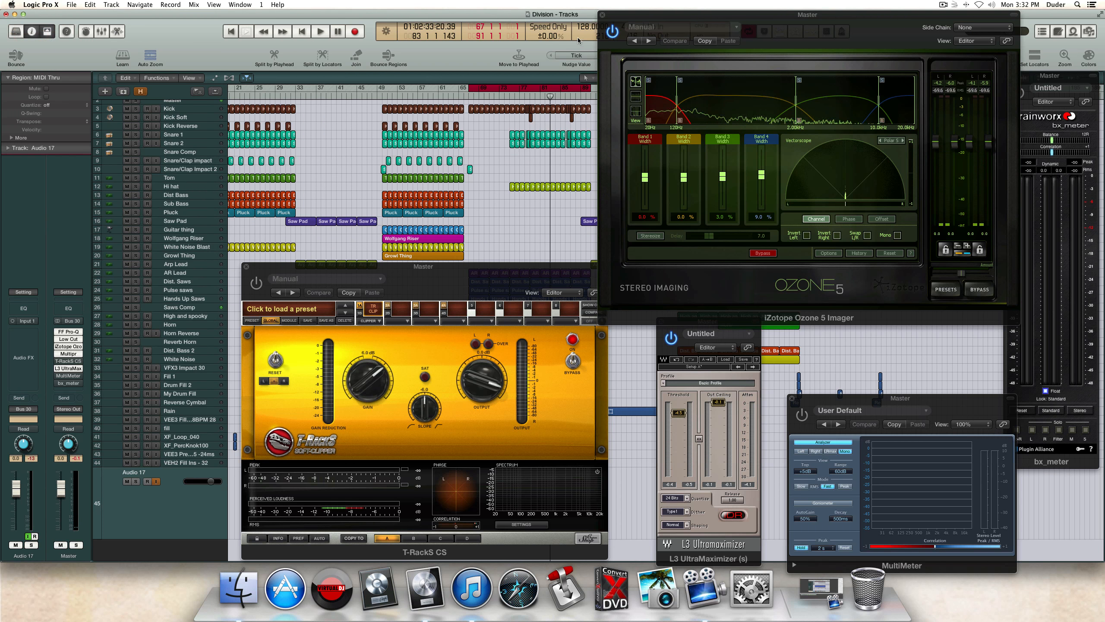
pyautogui.click(603, 15)
# Step: Spread the T-RackS CS, L3 UltraMaximizer and MultiMeter windows across the arrangement, and switch on MultiMeter and bx_meter
pyautogui.moveTo(478, 266); pyautogui.dragTo(357, 124)
pyautogui.moveTo(714, 322); pyautogui.dragTo(638, 267)
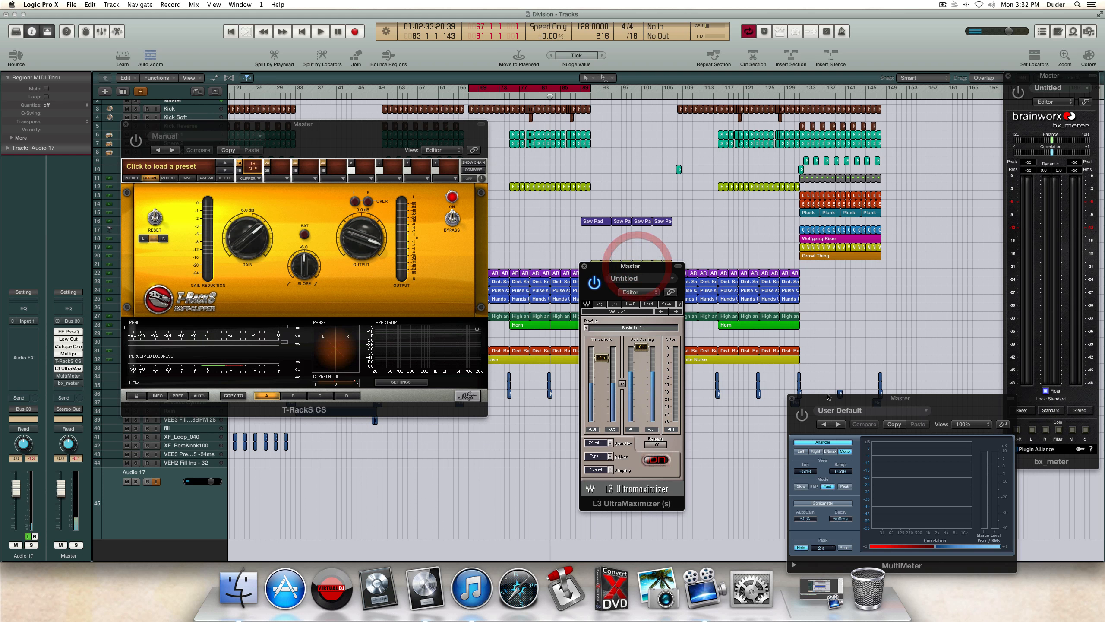
pyautogui.moveTo(831, 398); pyautogui.dragTo(760, 311)
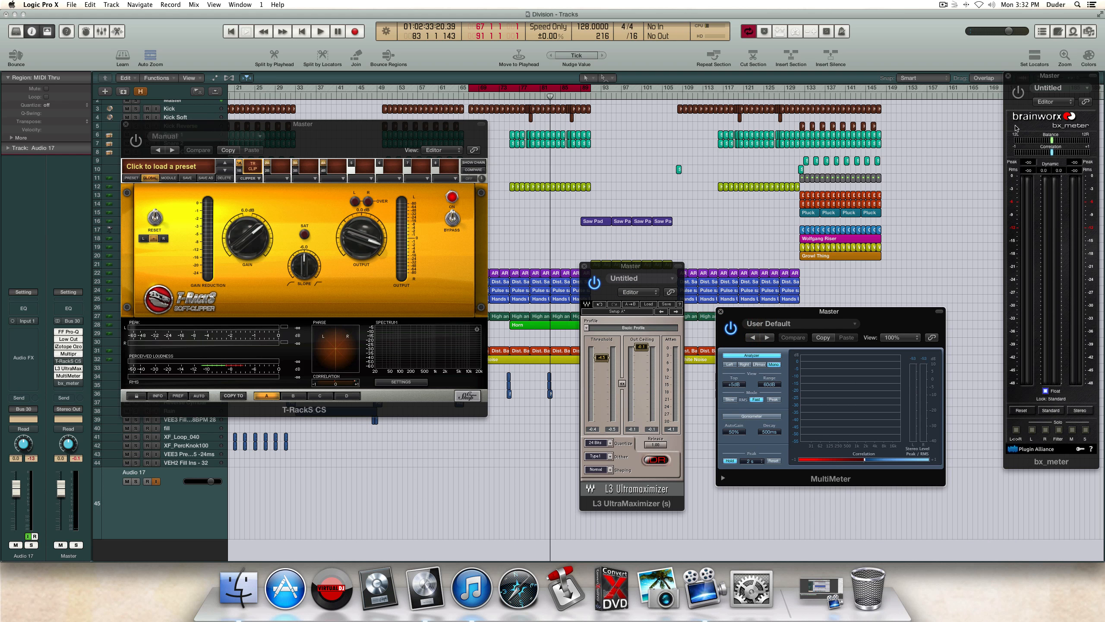
pyautogui.click(1017, 93)
pyautogui.click(1017, 93)
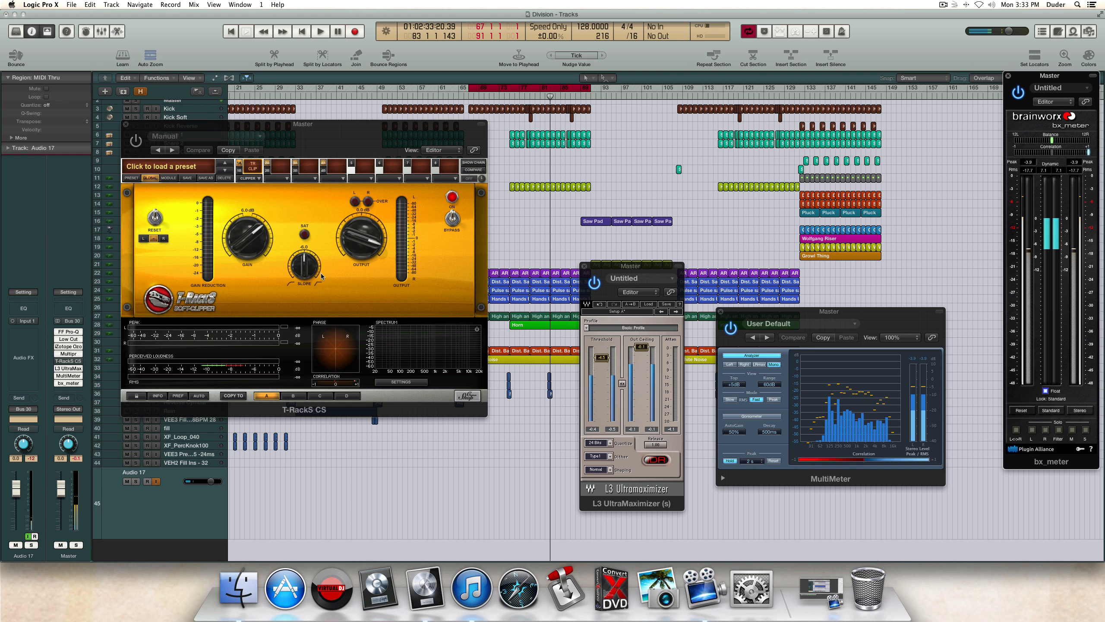
# Step: Switch on T-RackS CS, bypass the L3 UltraMaximizer, and play the loop briefly to check the soft clipper alone
pyautogui.click(294, 281)
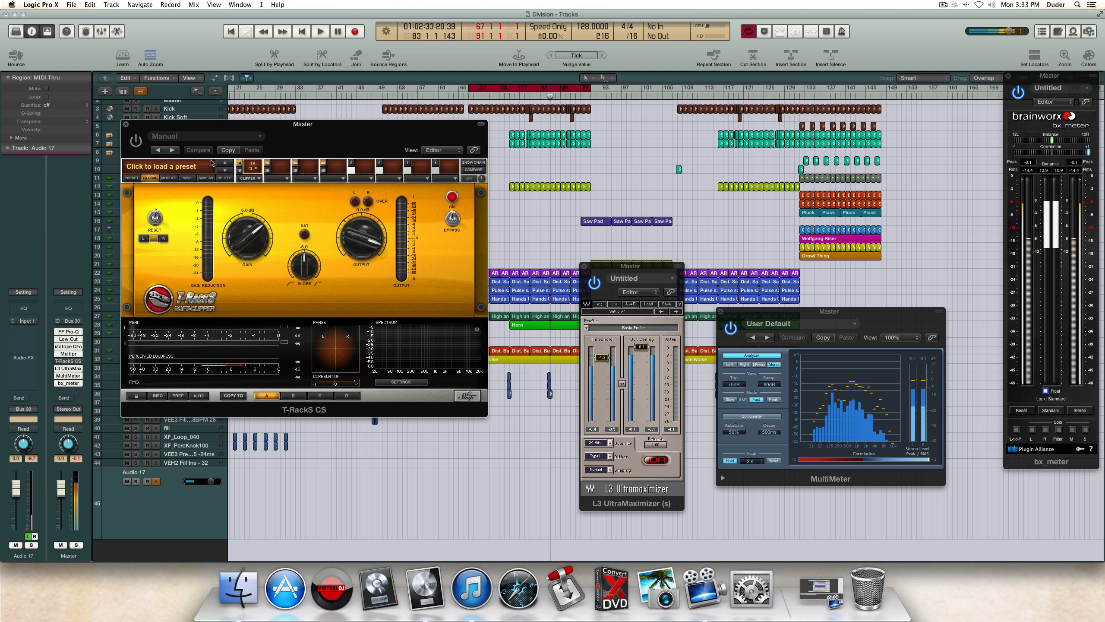
pyautogui.moveTo(178, 127); pyautogui.dragTo(176, 130)
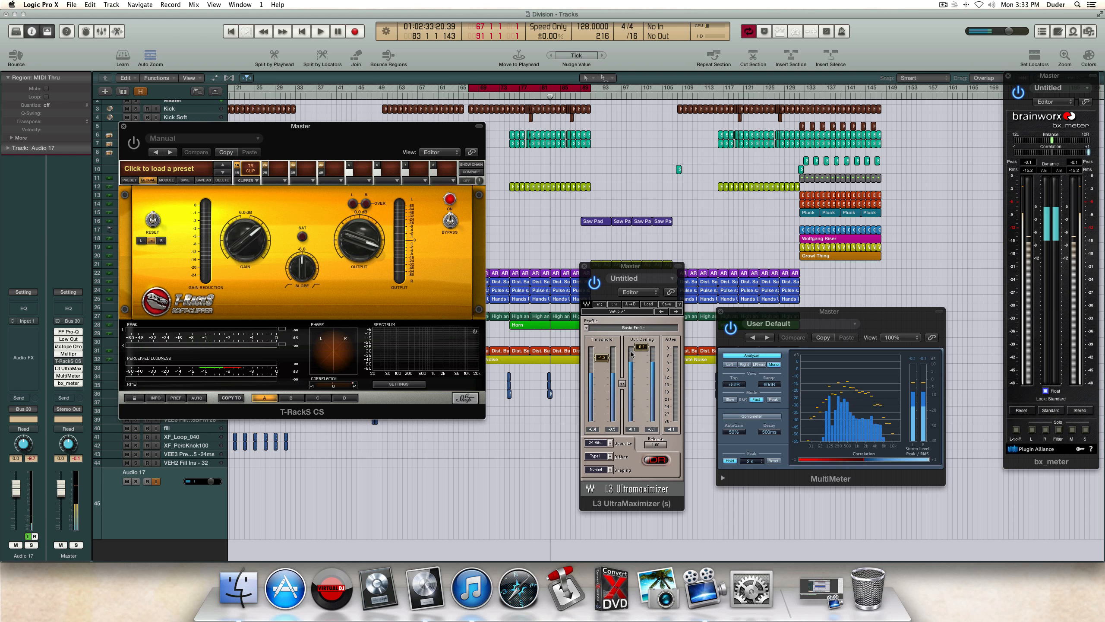
pyautogui.moveTo(619, 267); pyautogui.dragTo(571, 264)
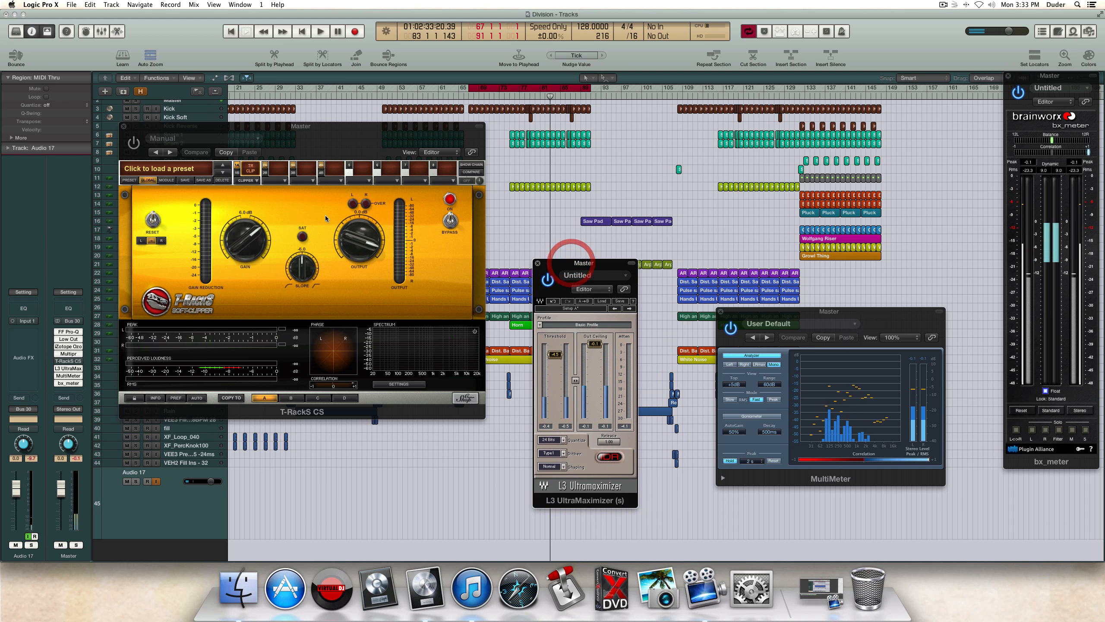
pyautogui.click(133, 144)
pyautogui.click(550, 281)
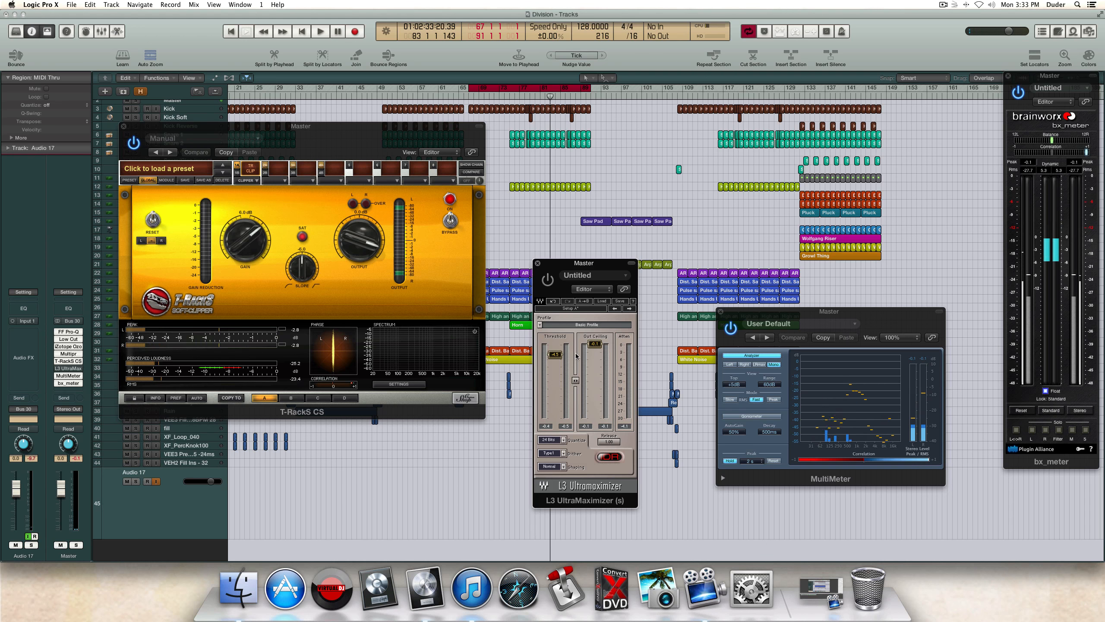
pyautogui.press('space')
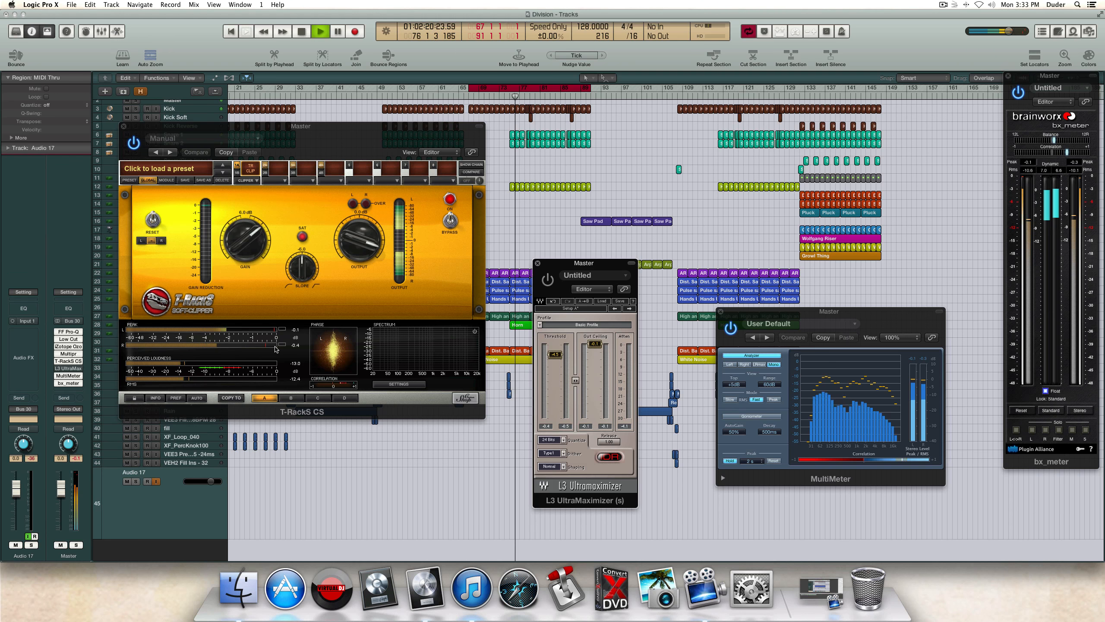
pyautogui.press('space')
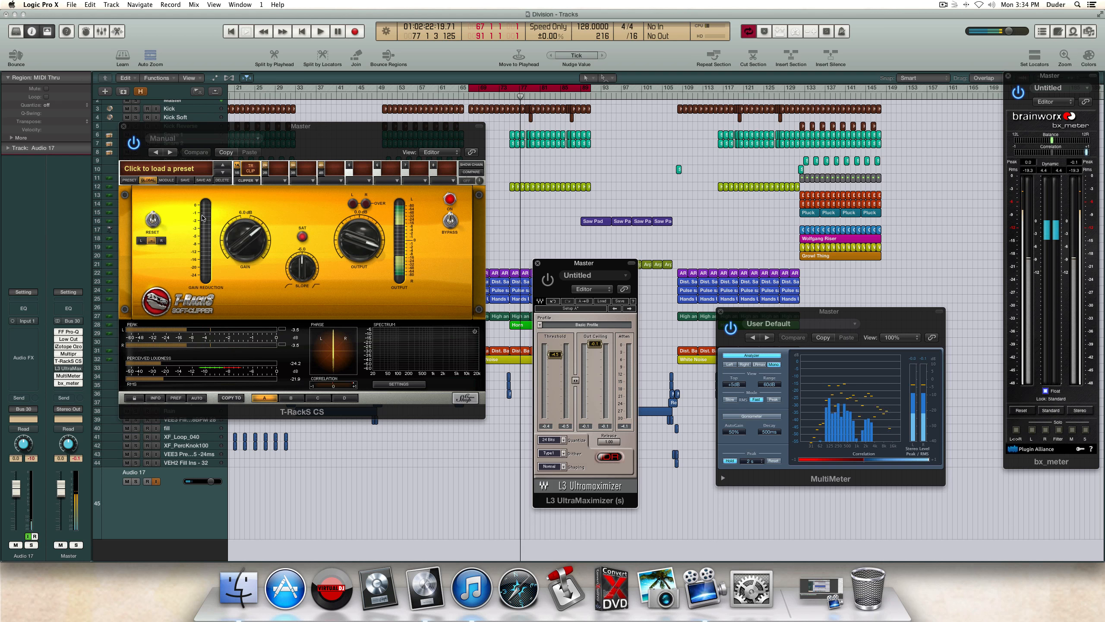
# Step: Close the T-RackS CS window and switch the L3 UltraMaximizer back on
pyautogui.click(124, 133)
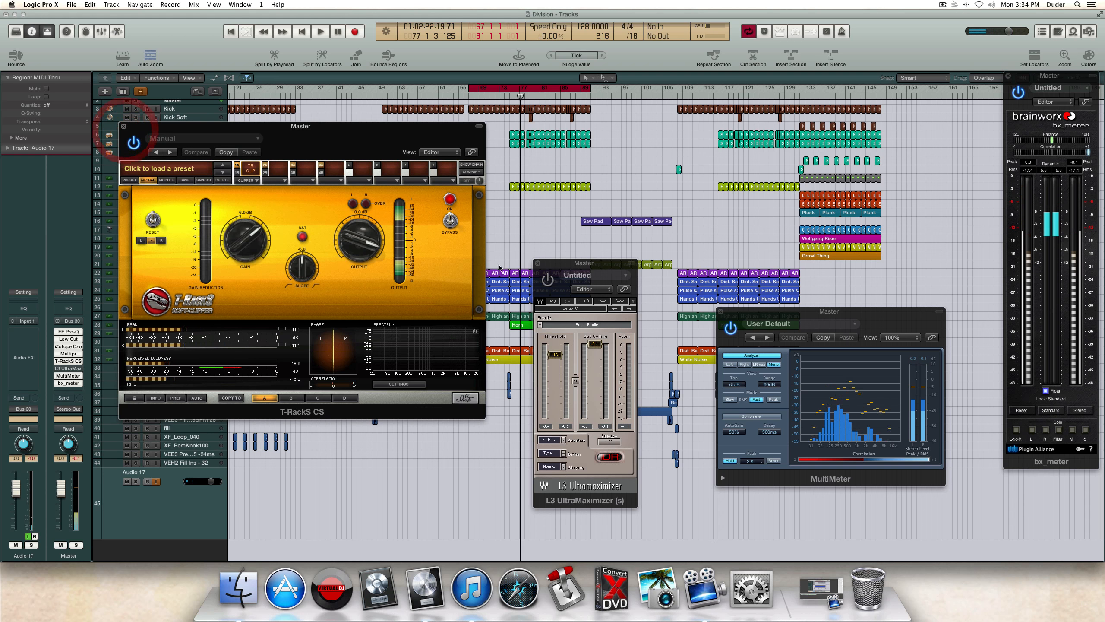
pyautogui.click(594, 263)
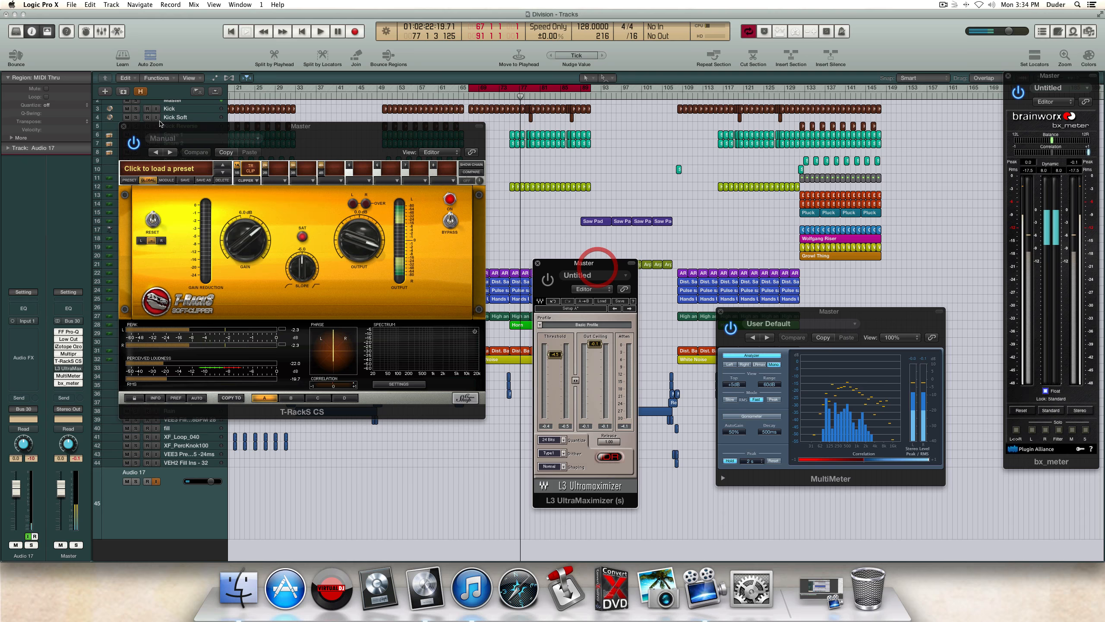
pyautogui.click(124, 127)
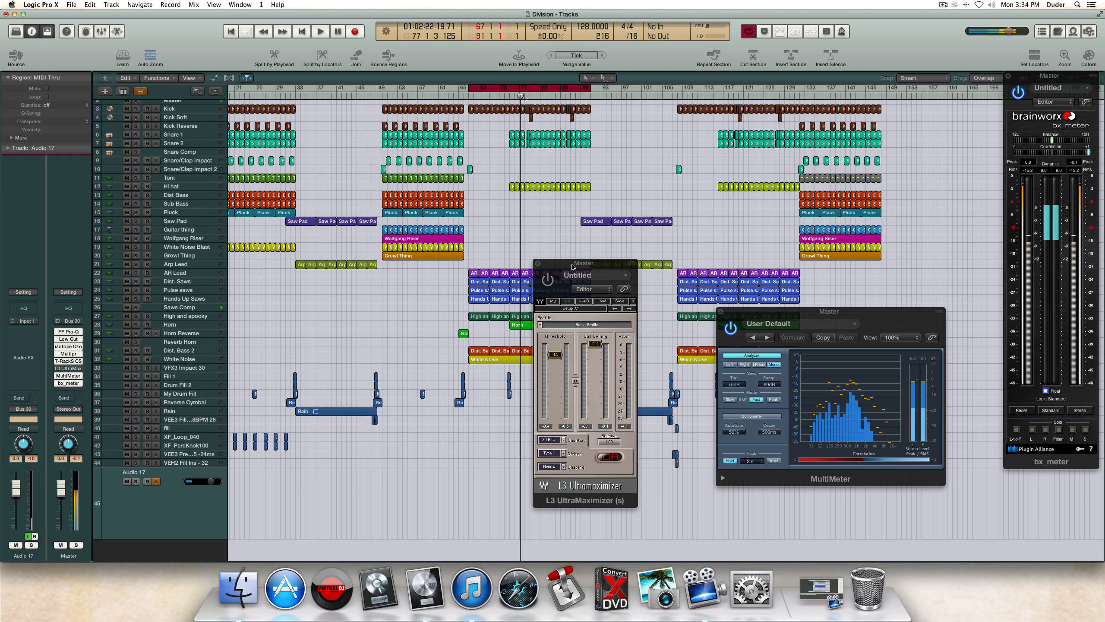
pyautogui.moveTo(572, 266); pyautogui.dragTo(493, 262)
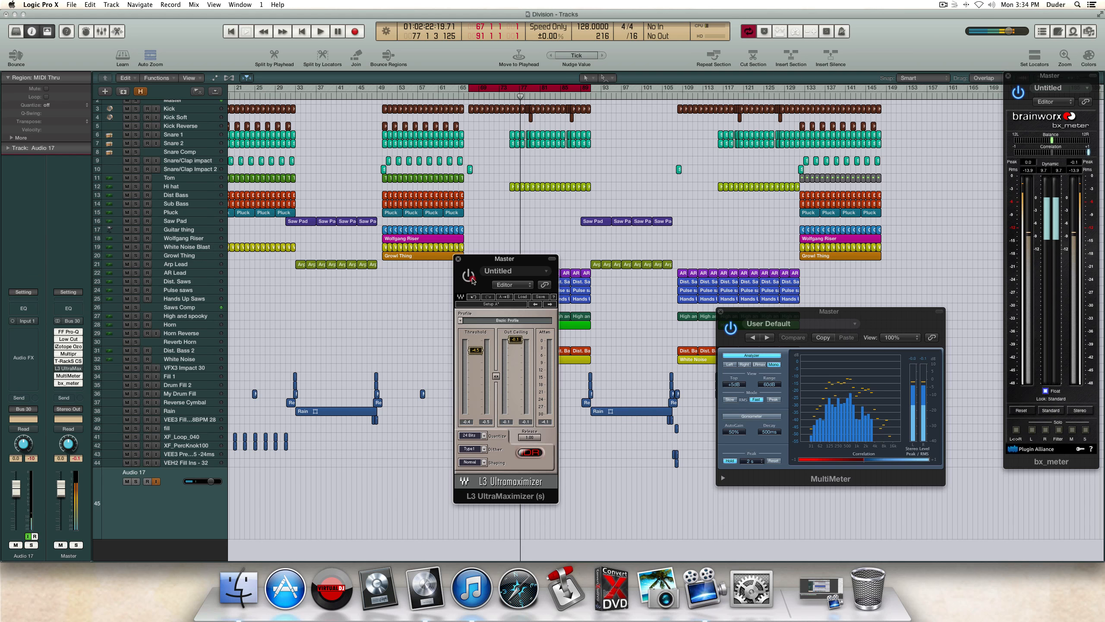
pyautogui.click(468, 276)
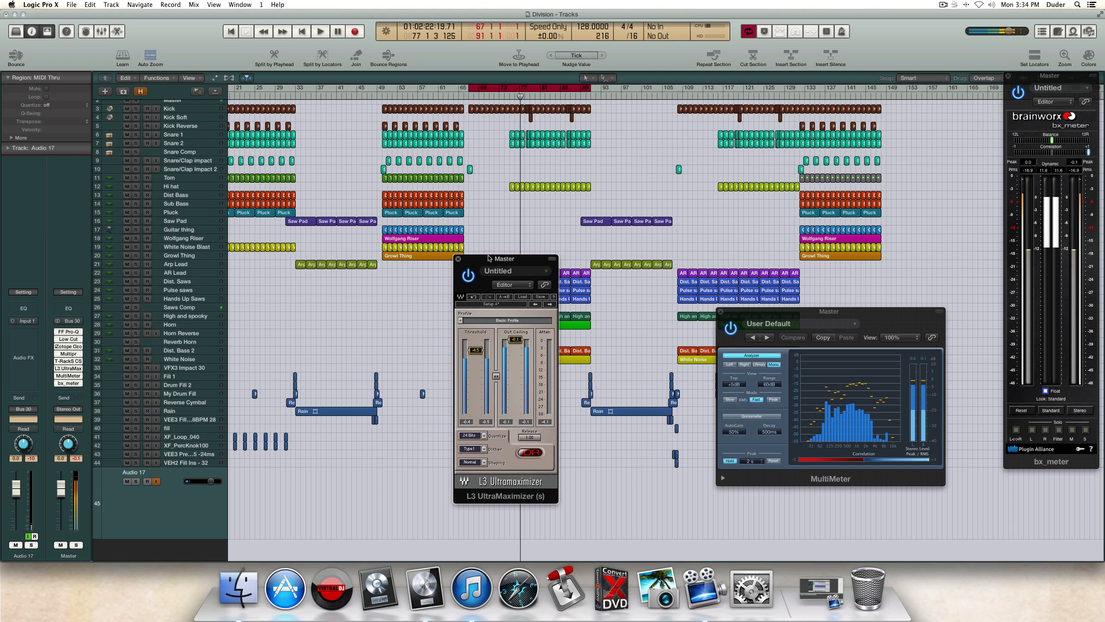
# Step: Move the L3 UltraMaximizer window farther from MultiMeter and play the loop to watch the limiter work
pyautogui.click(551, 258)
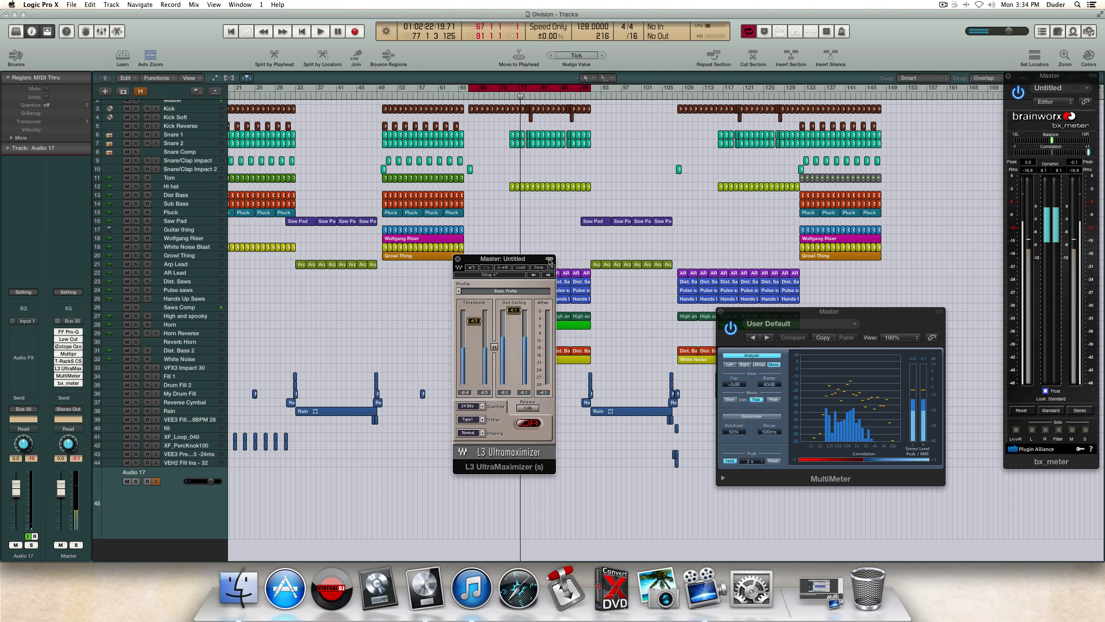
pyautogui.click(550, 258)
pyautogui.moveTo(496, 259); pyautogui.dragTo(420, 232)
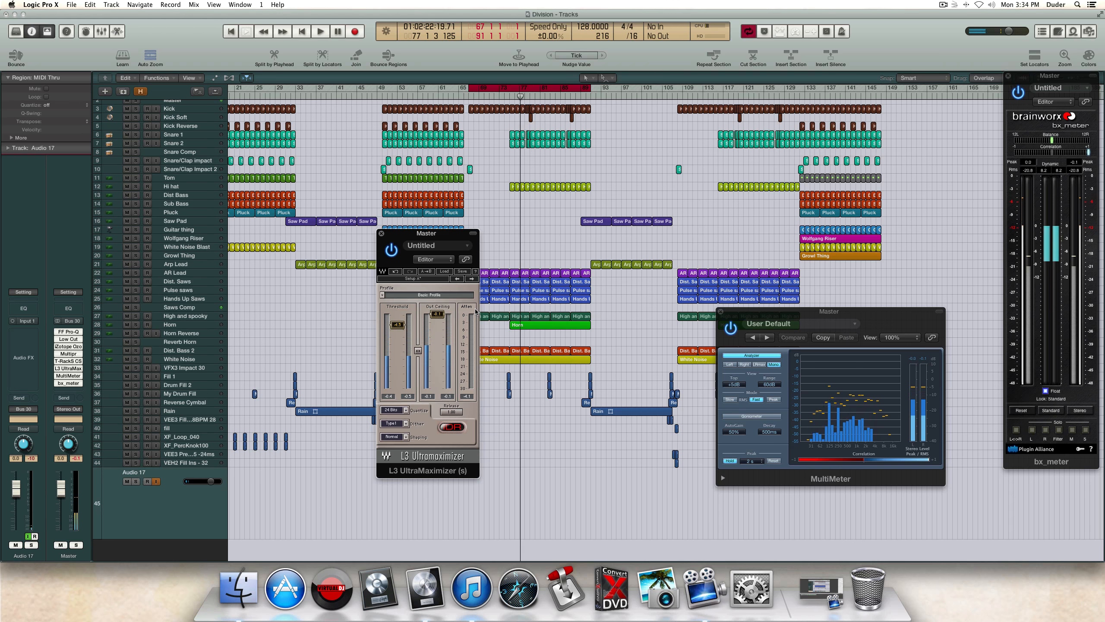
pyautogui.press('space')
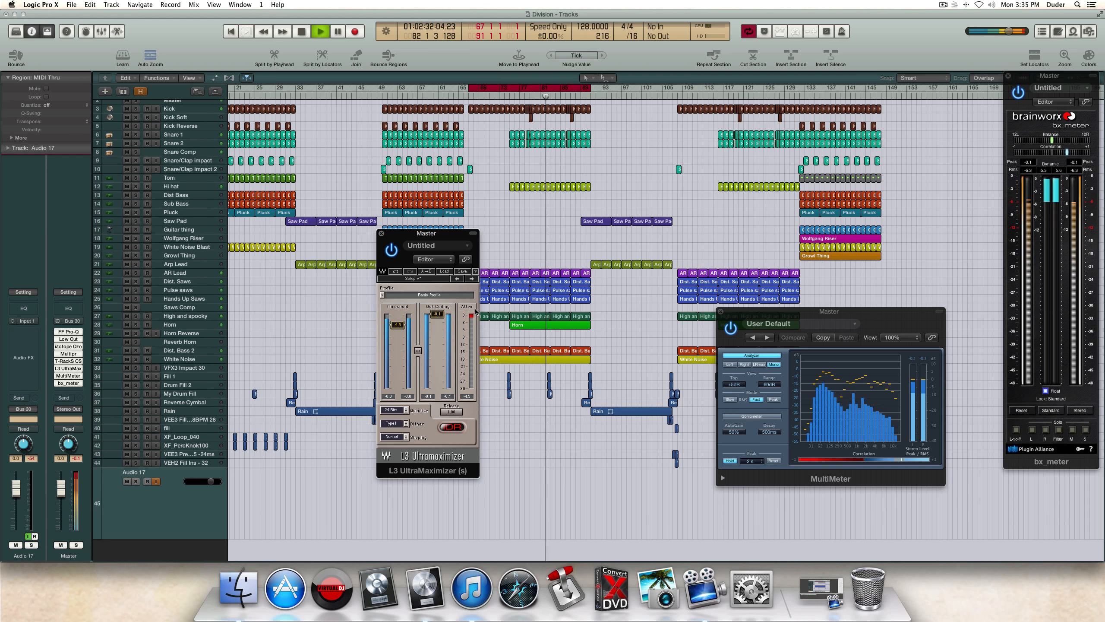
pyautogui.press('space')
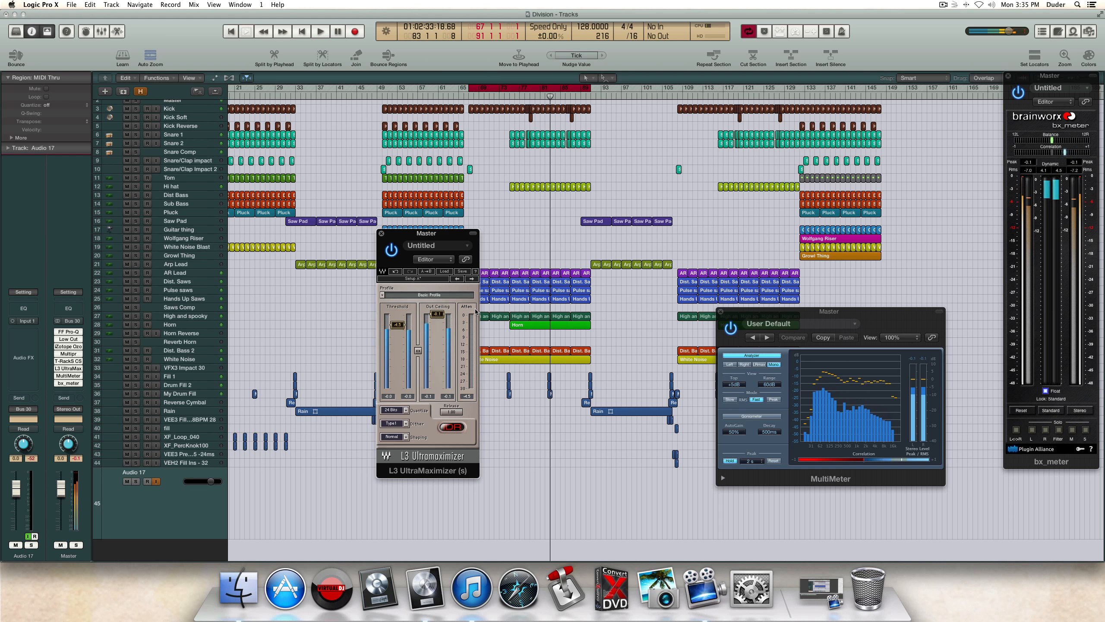
# Step: Close the L3 UltraMaximizer and bring the MultiMeter and bx_meter windows over the middle of the arrangement
pyautogui.click(381, 234)
pyautogui.moveTo(842, 311); pyautogui.dragTo(492, 269)
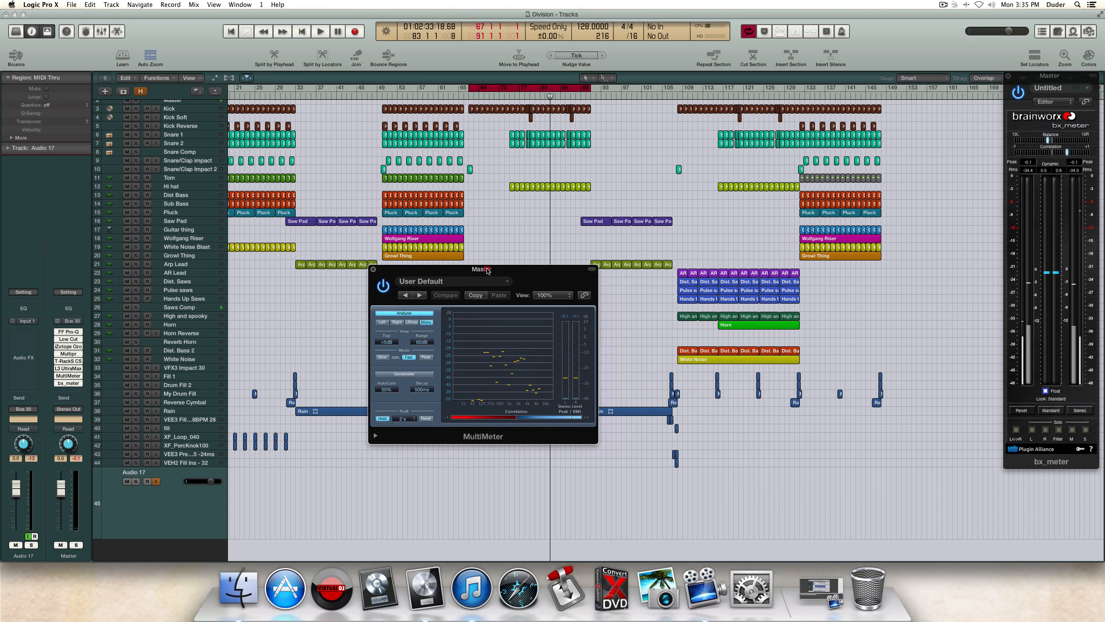
pyautogui.moveTo(1066, 74); pyautogui.dragTo(702, 124)
pyautogui.moveTo(527, 269); pyautogui.dragTo(423, 211)
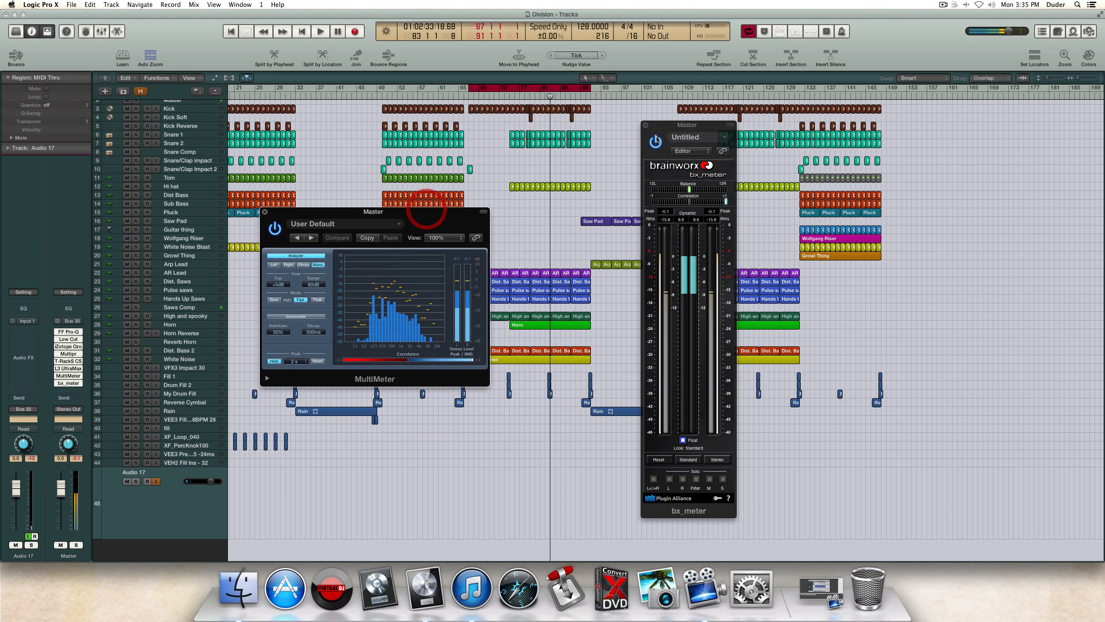
# Step: Shift bx_meter closer to MultiMeter and play the loop briefly to examine the levels on both meters
pyautogui.moveTo(664, 137); pyautogui.dragTo(623, 151)
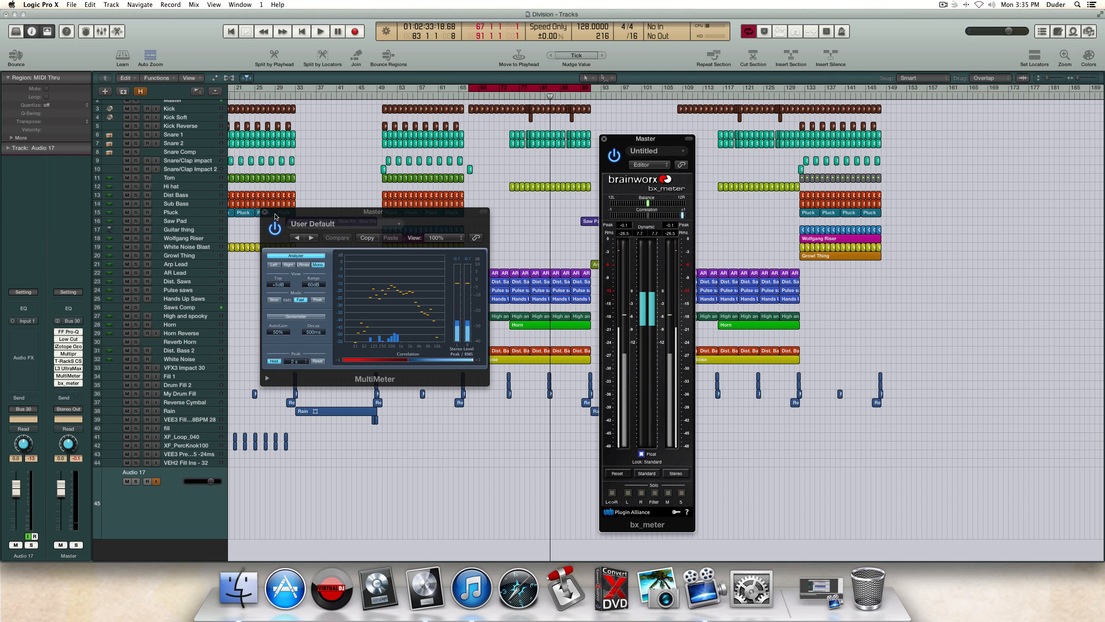
pyautogui.press('space')
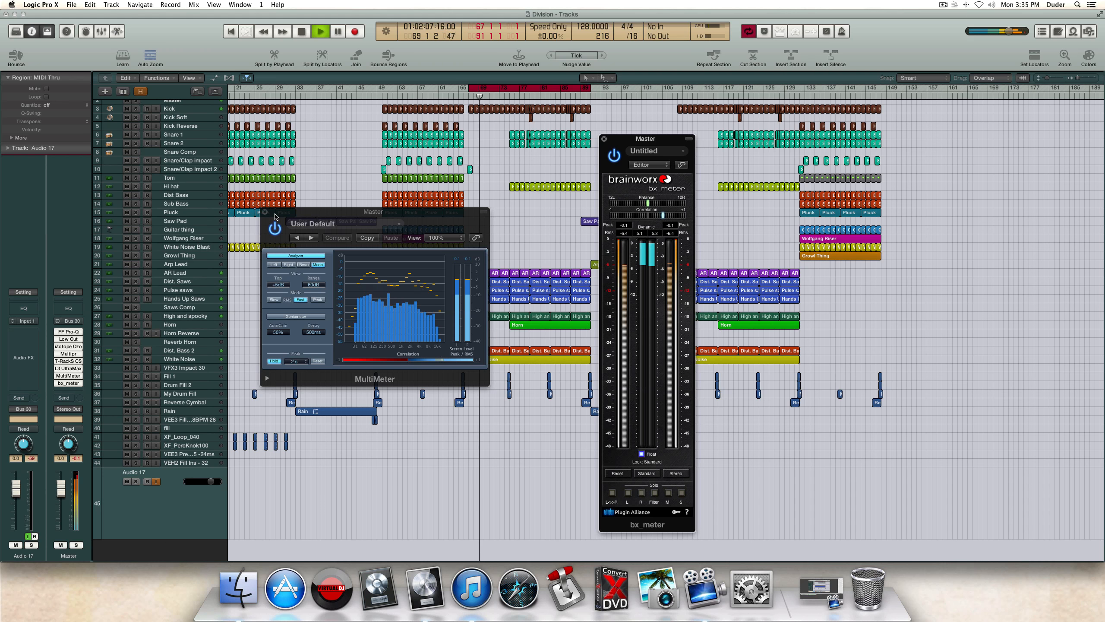
pyautogui.press('space')
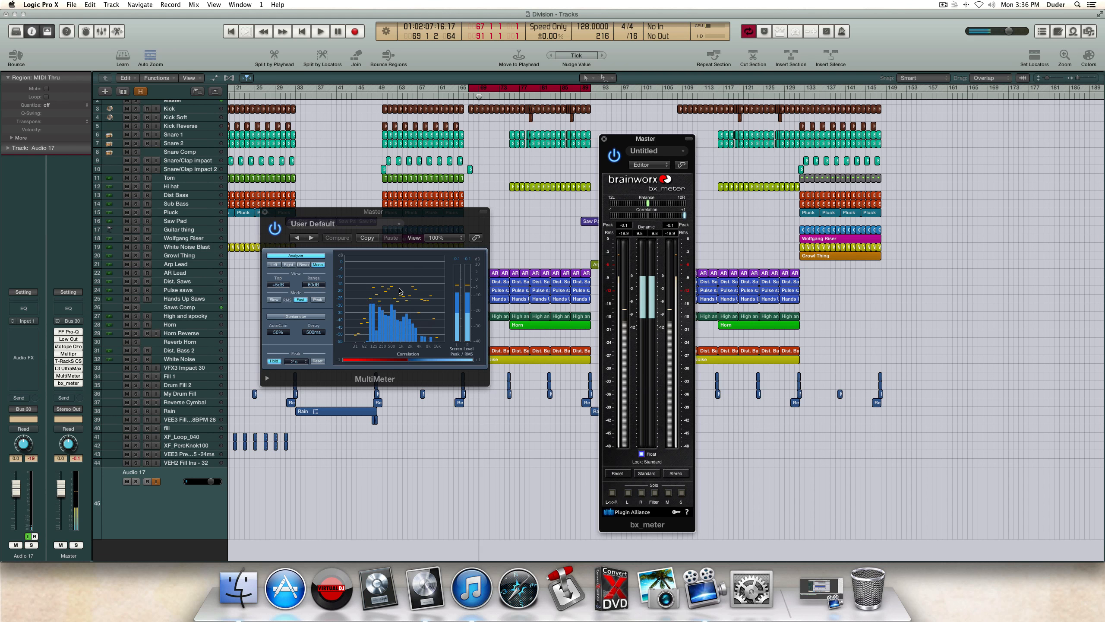
# Step: Move the MultiMeter and bx_meter windows aside and close both of them
pyautogui.moveTo(282, 216); pyautogui.dragTo(300, 289)
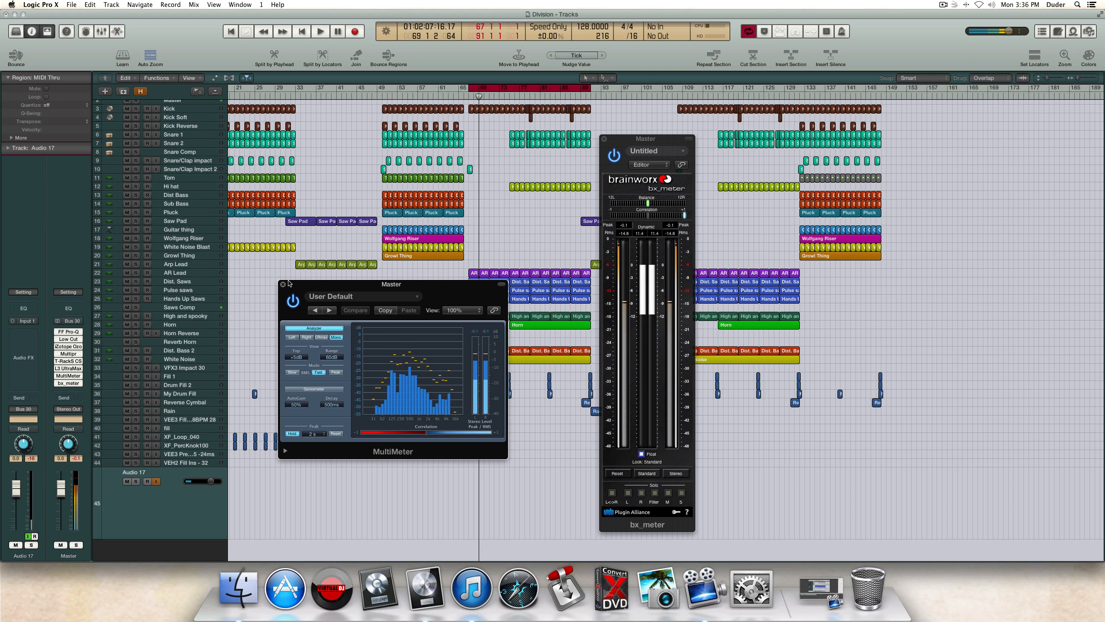
pyautogui.click(282, 284)
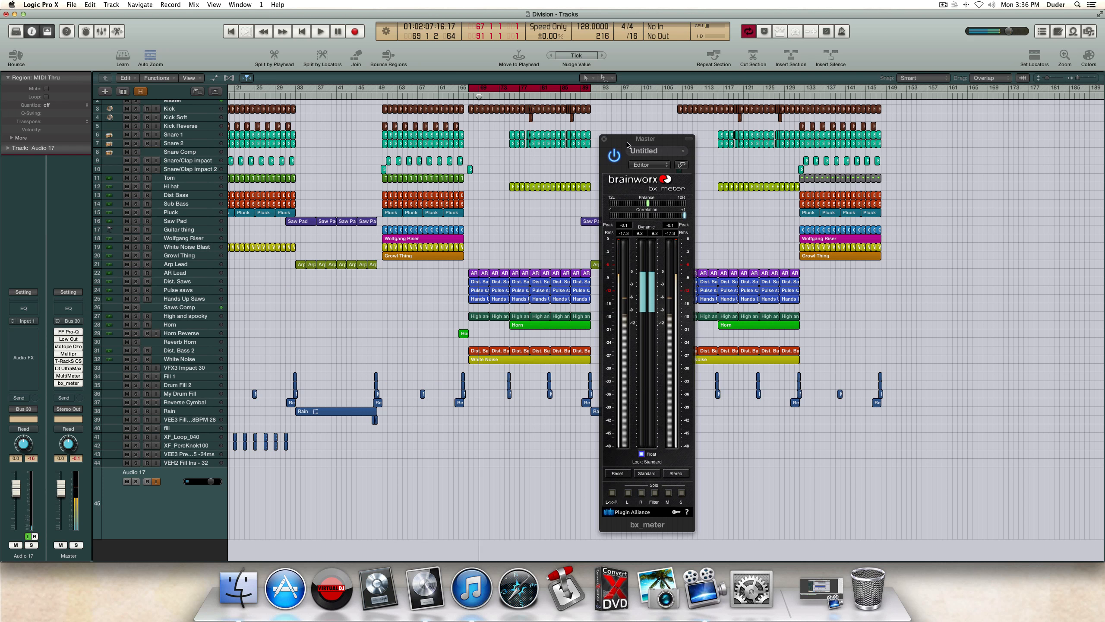
pyautogui.moveTo(623, 142); pyautogui.dragTo(436, 127)
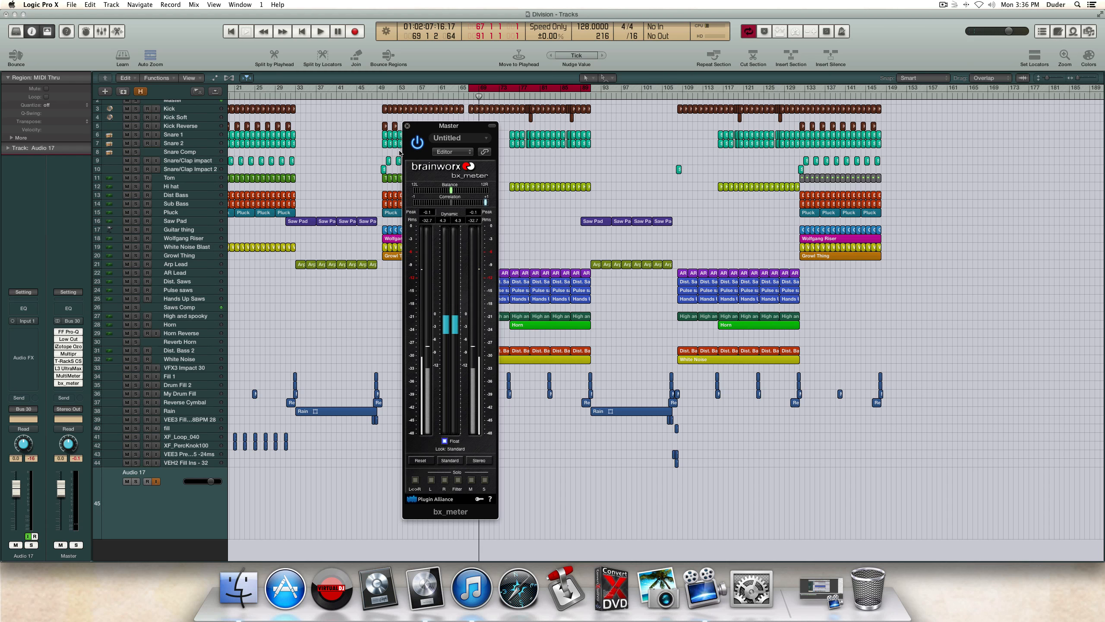
pyautogui.click(407, 125)
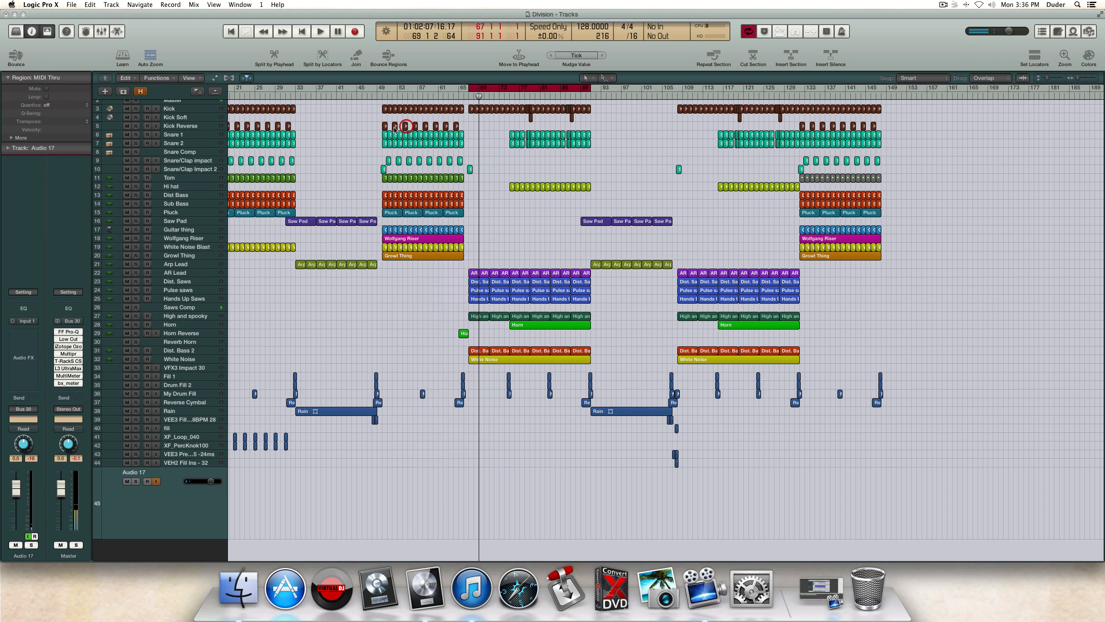
# Step: Insert ddmf Metaplugin in stereo below bx_meter on the master channel and look up the Brainworx TT Dynamic Range Meter in its plug-in list
pyautogui.click(68, 391)
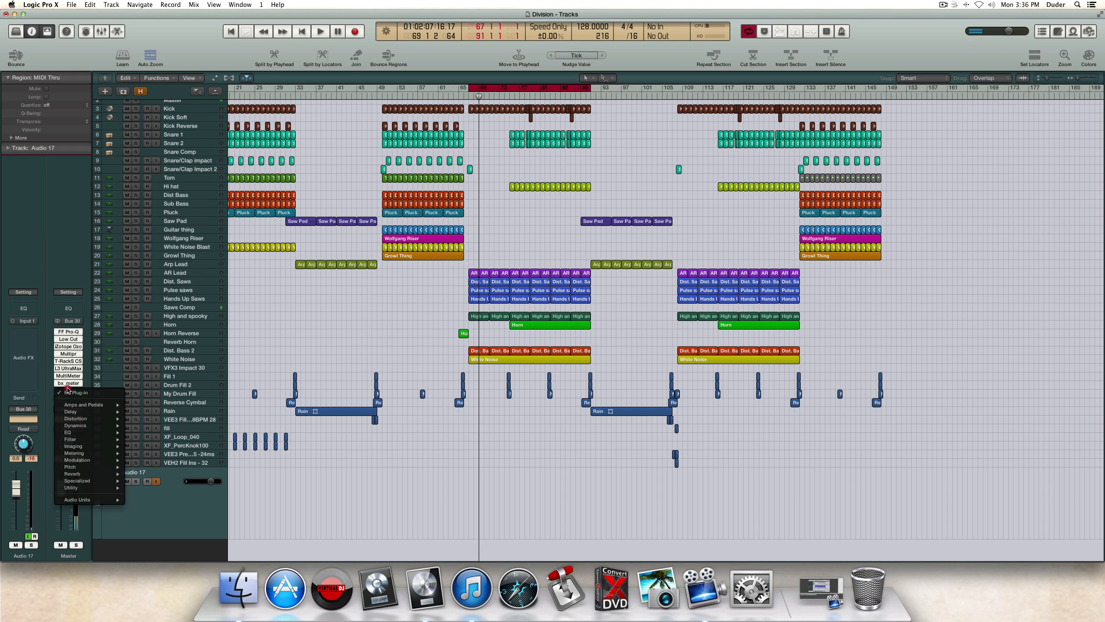
pyautogui.moveTo(100, 500)
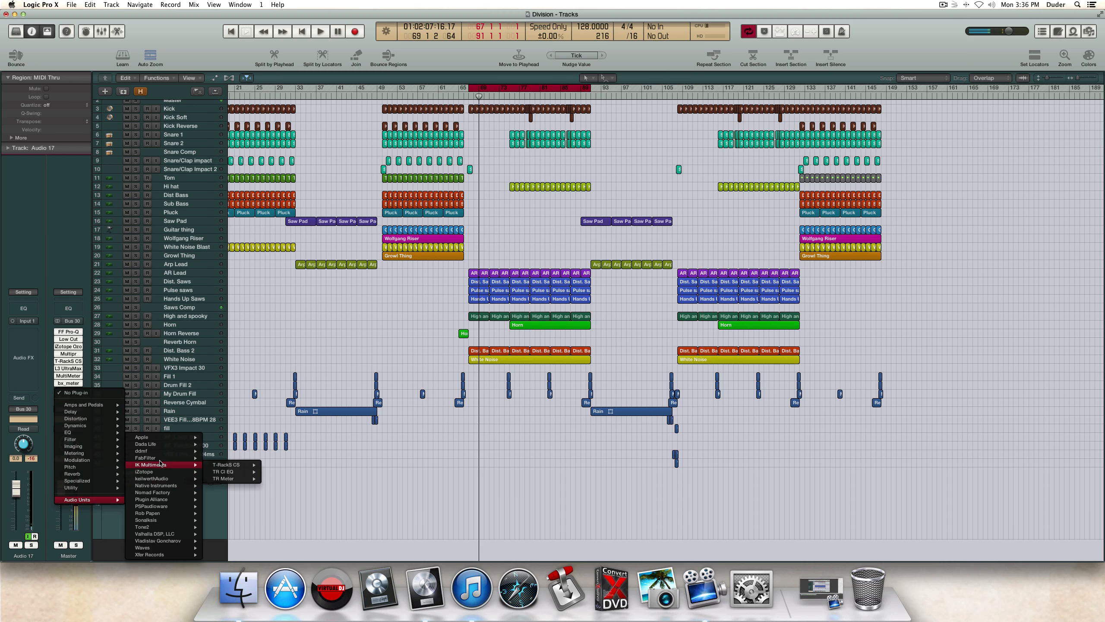
pyautogui.moveTo(163, 458)
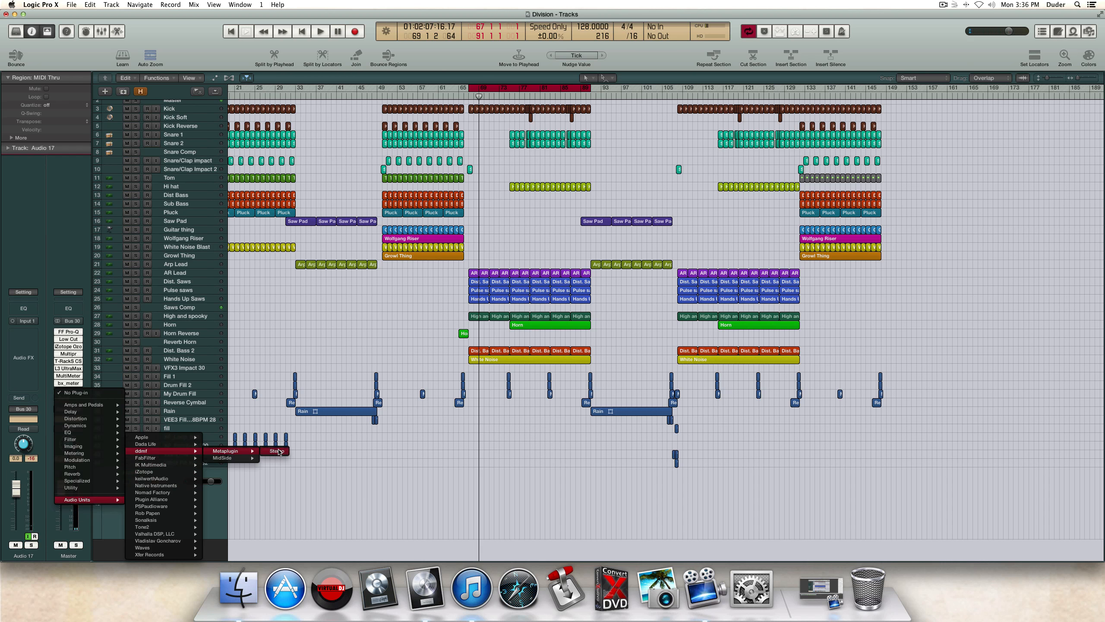
pyautogui.click(278, 452)
pyautogui.rightClick(124, 203)
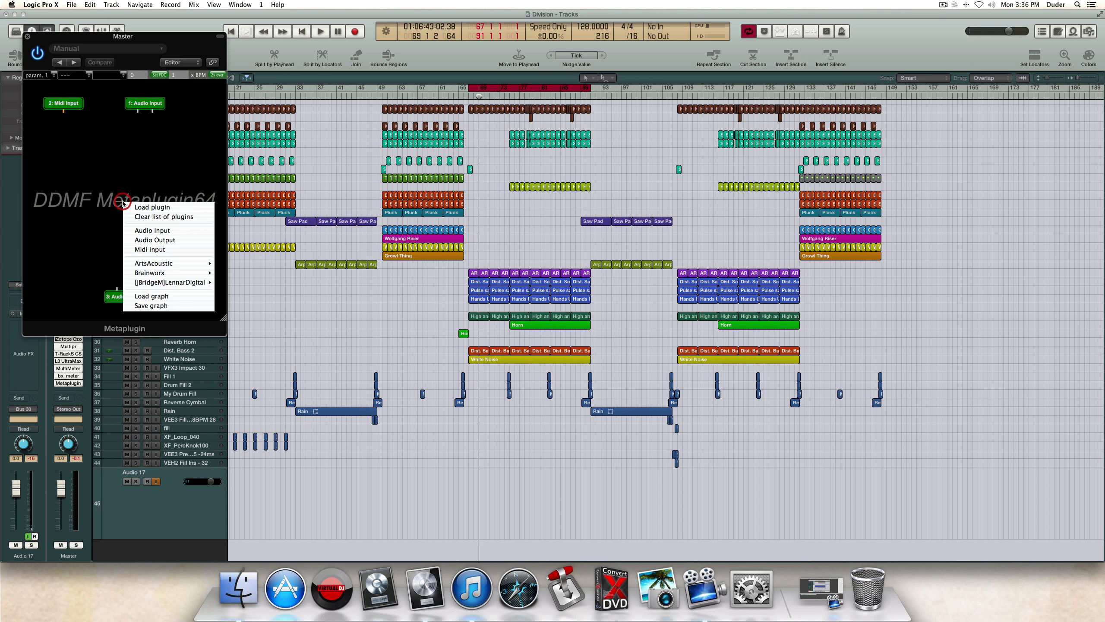
pyautogui.moveTo(168, 274)
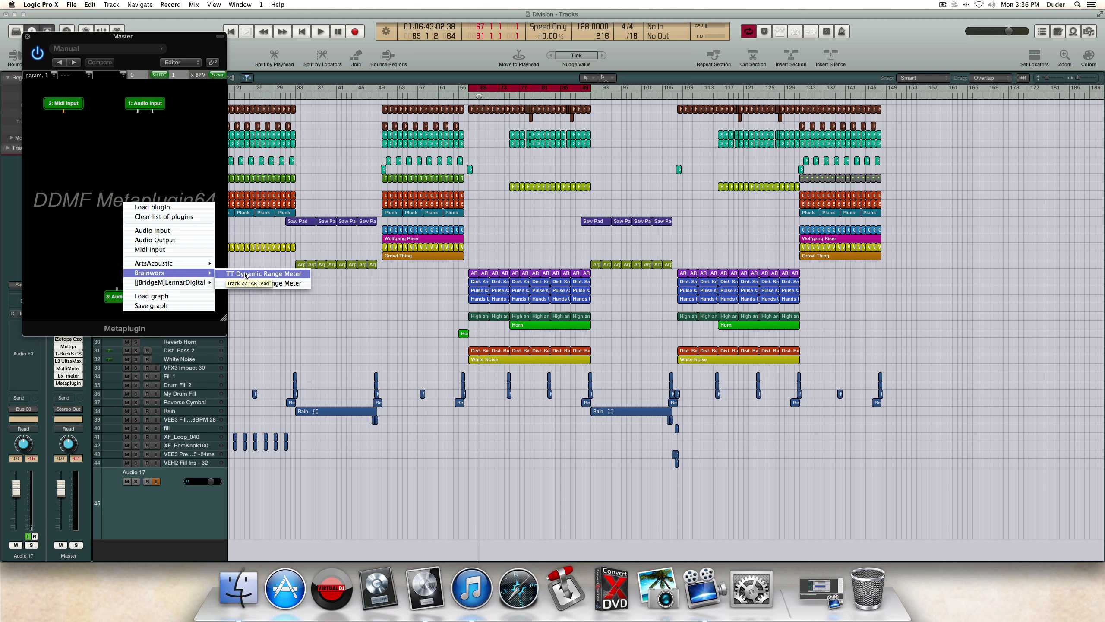
# Step: Close the Metaplugin window and remove Metaplugin from the master channel
pyautogui.click(27, 37)
pyautogui.click(79, 383)
pyautogui.click(102, 385)
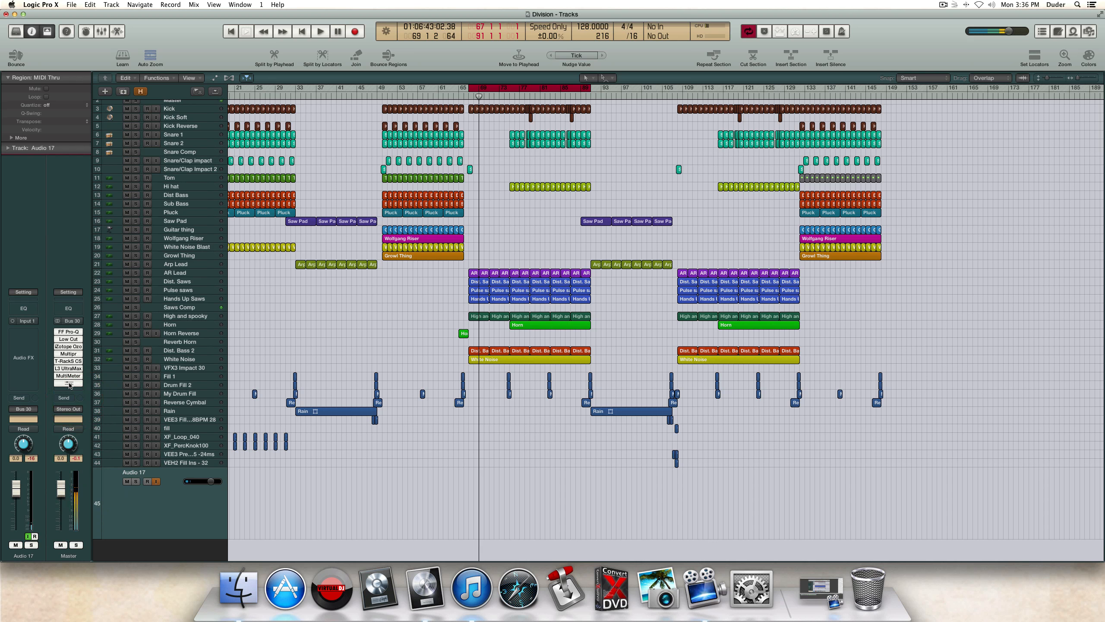
# Step: Reopen bx_meter from the master channel and shift its window closer to the track list to examine its peak, RMS and dynamic meters
pyautogui.click(69, 383)
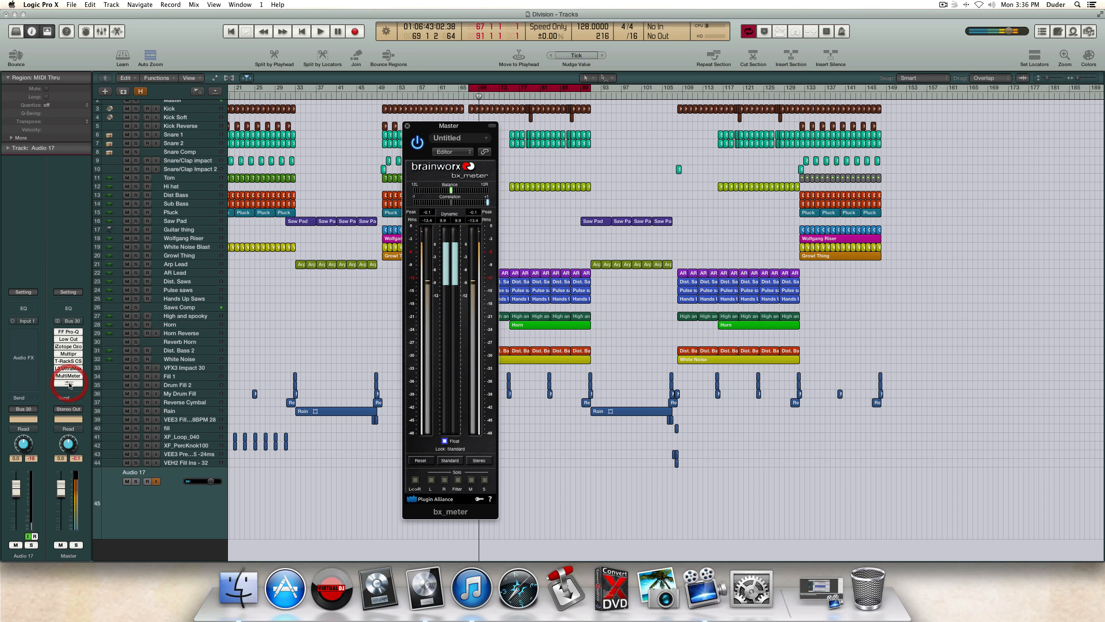
pyautogui.moveTo(440, 126); pyautogui.dragTo(413, 115)
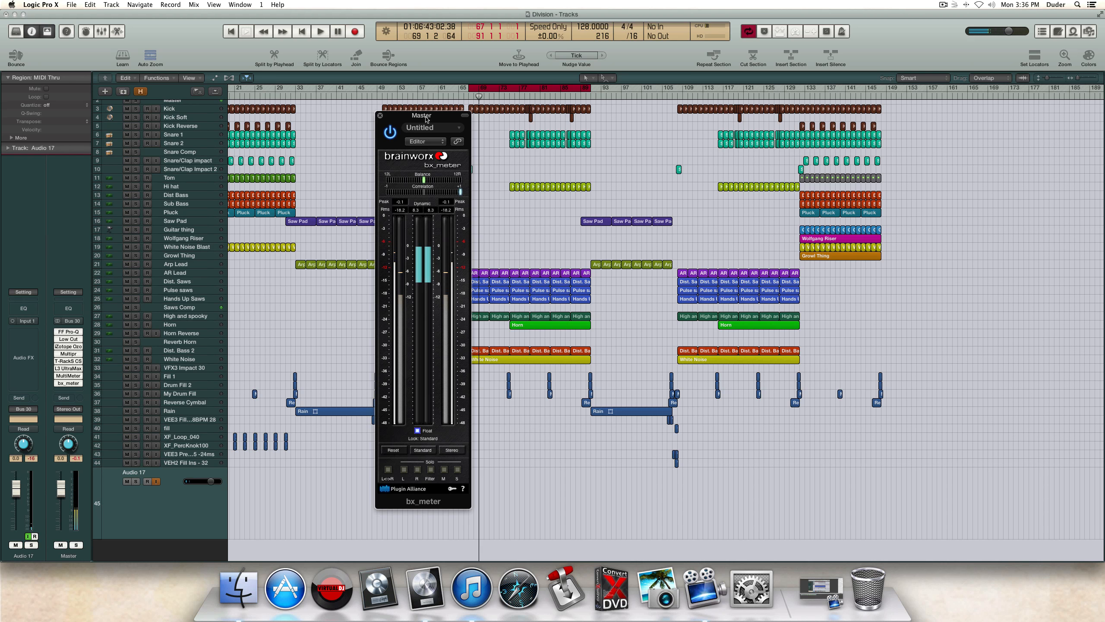
pyautogui.moveTo(427, 119); pyautogui.dragTo(426, 118)
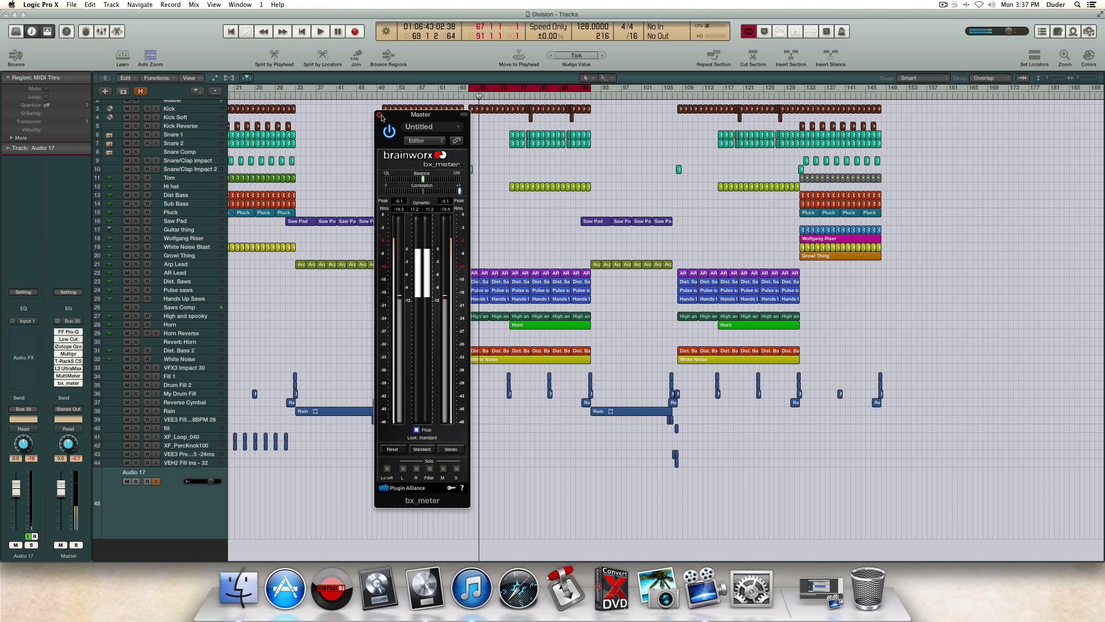
pyautogui.moveTo(398, 116); pyautogui.dragTo(387, 116)
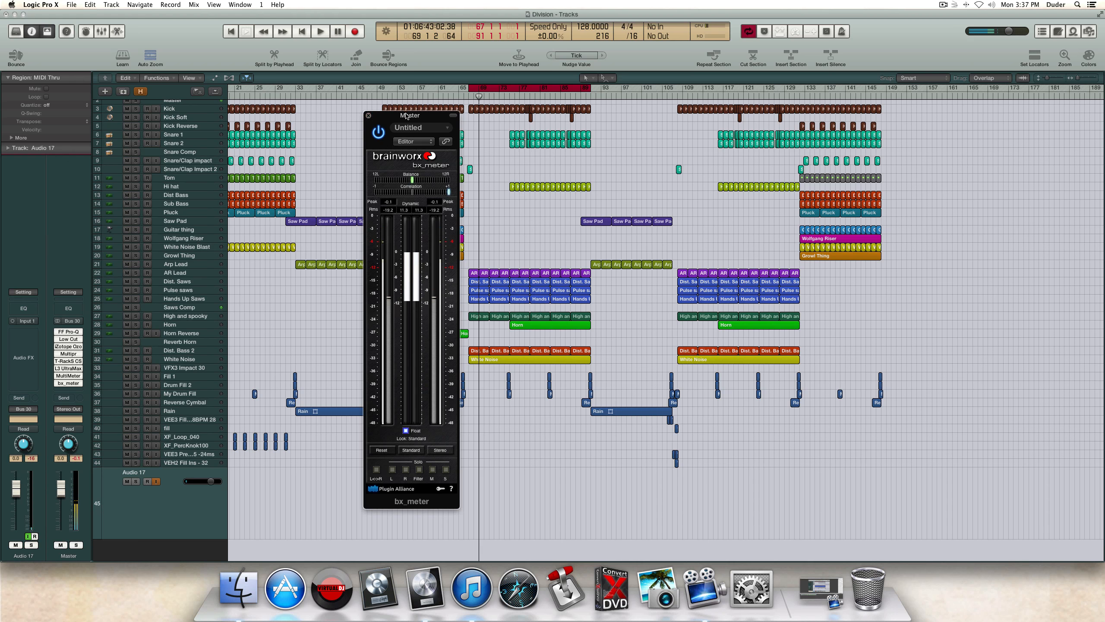
pyautogui.moveTo(407, 115); pyautogui.dragTo(397, 116)
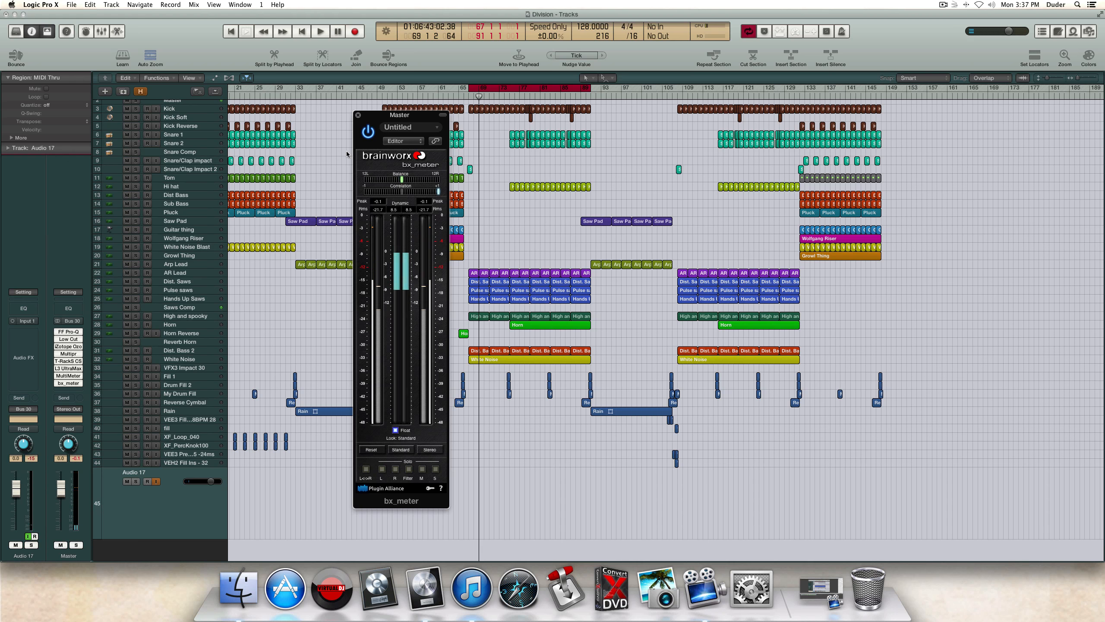
pyautogui.moveTo(370, 116); pyautogui.dragTo(365, 126)
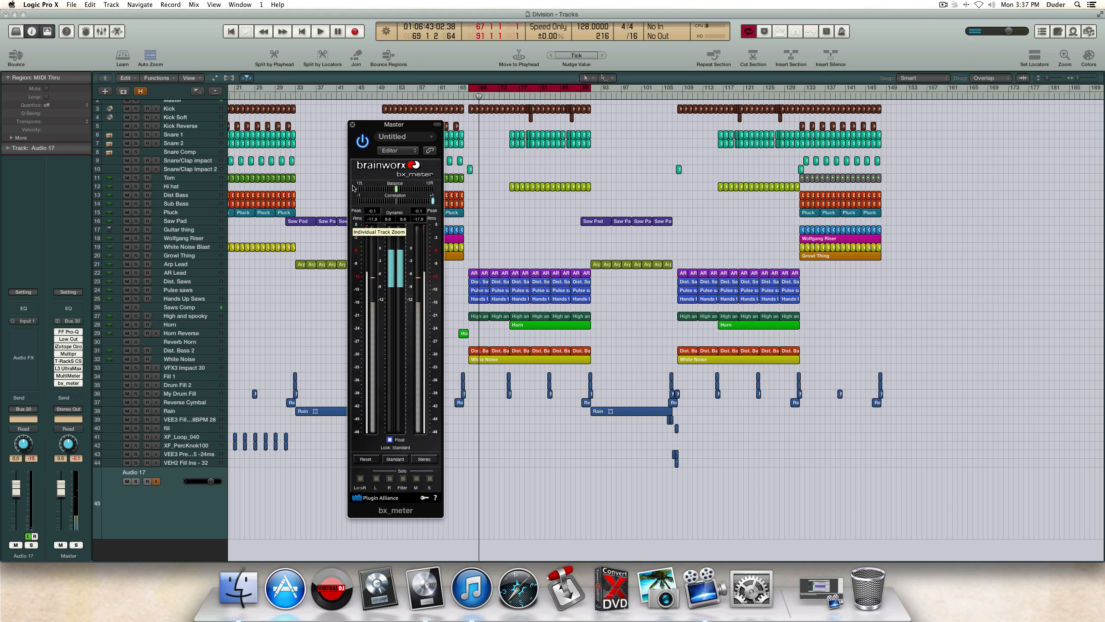
# Step: Try the mid solo and the side solo in bx_meter, switch soloing off and close the meter
pyautogui.click(418, 480)
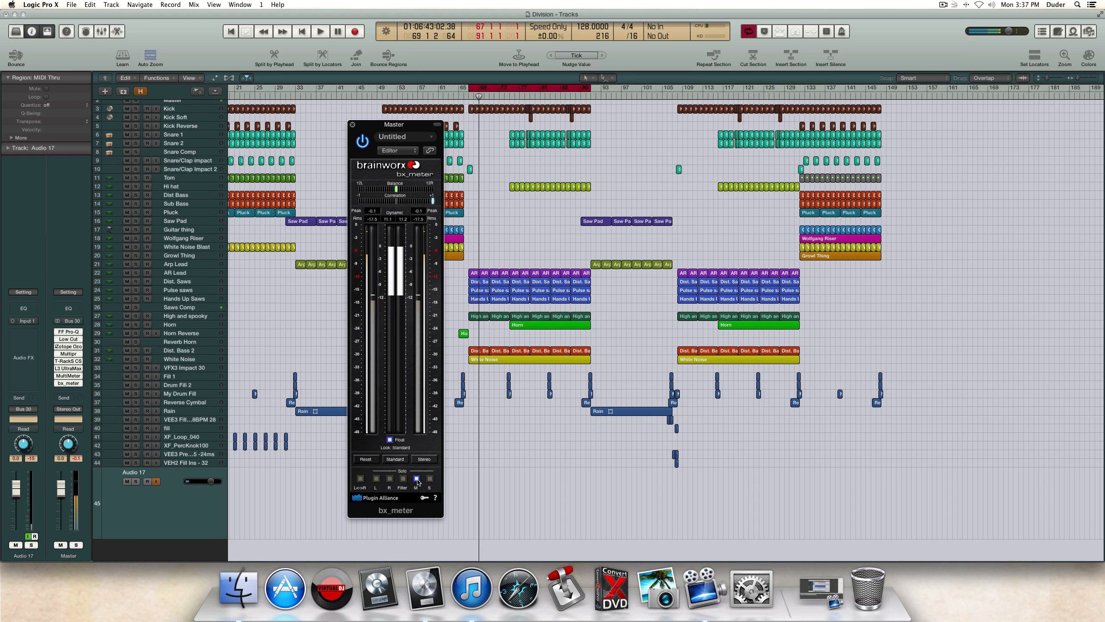
pyautogui.click(430, 479)
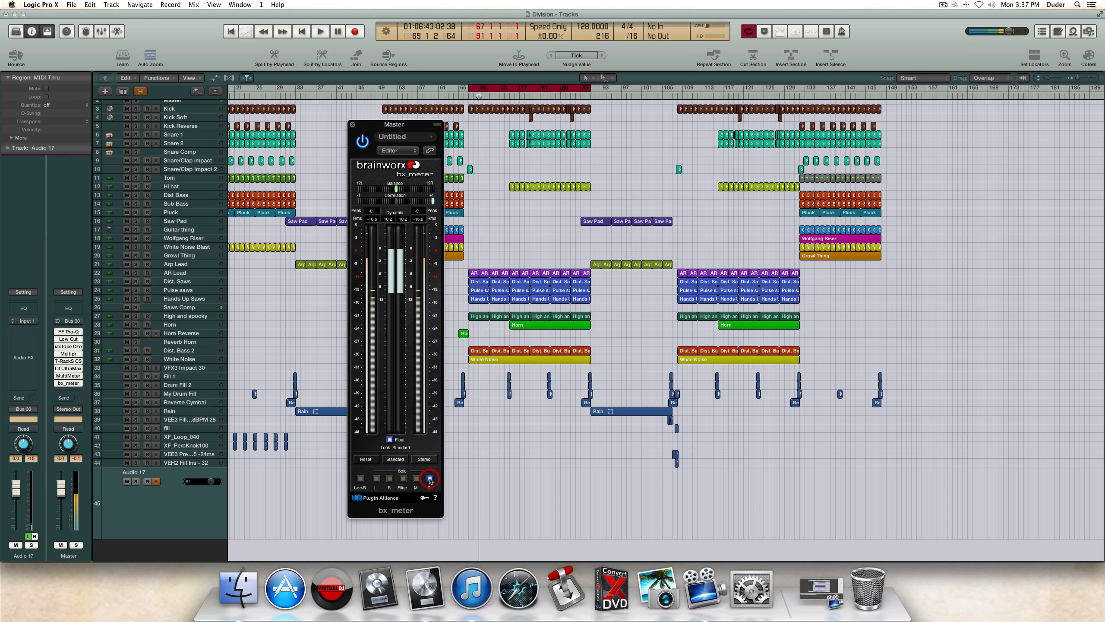
pyautogui.click(430, 479)
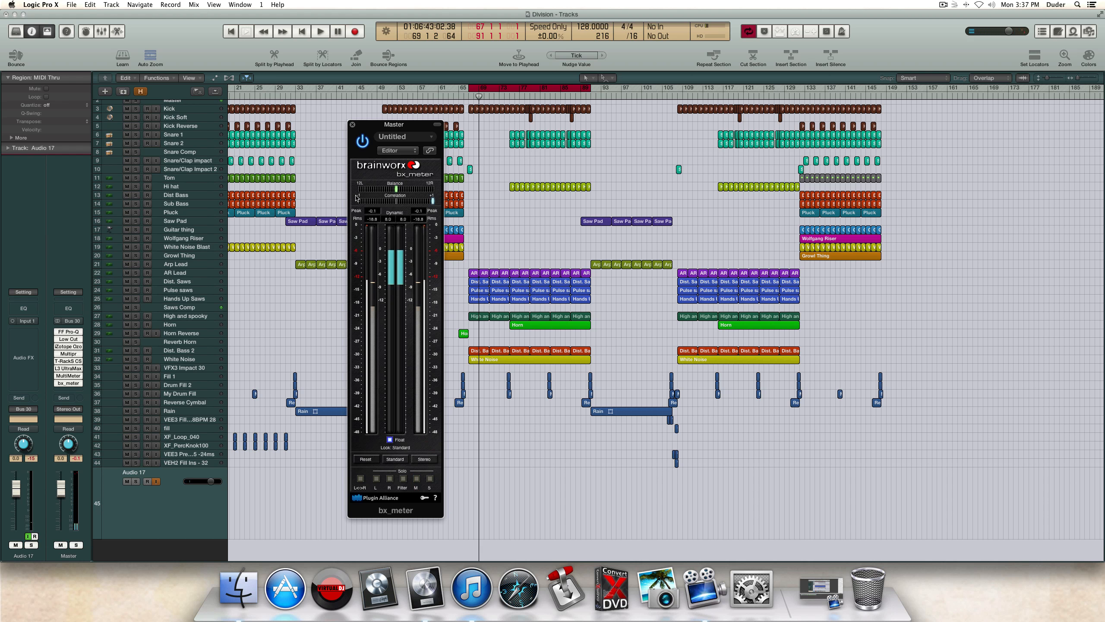
pyautogui.click(353, 125)
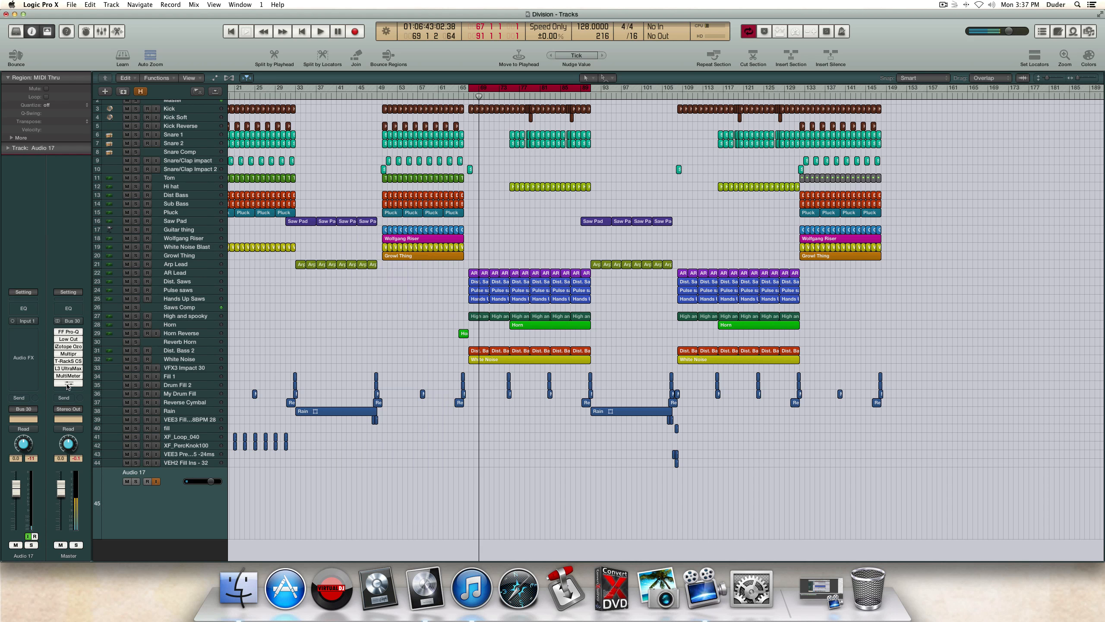
# Step: Open bx_meter twice more to examine its dynamic range readings, closing it each time
pyautogui.click(68, 383)
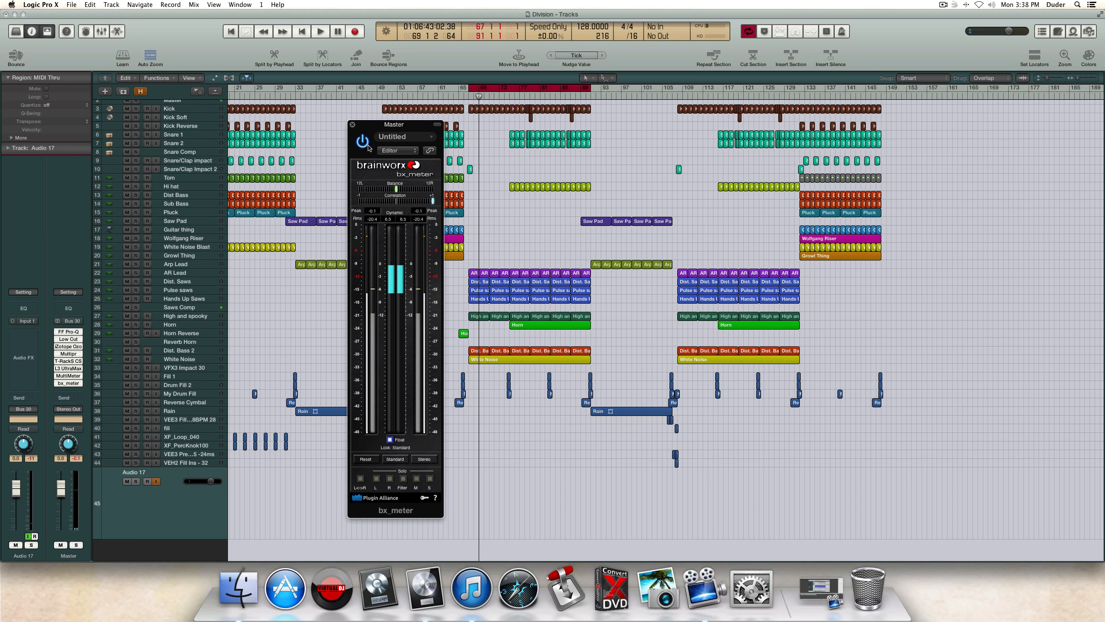
pyautogui.moveTo(377, 124); pyautogui.dragTo(346, 121)
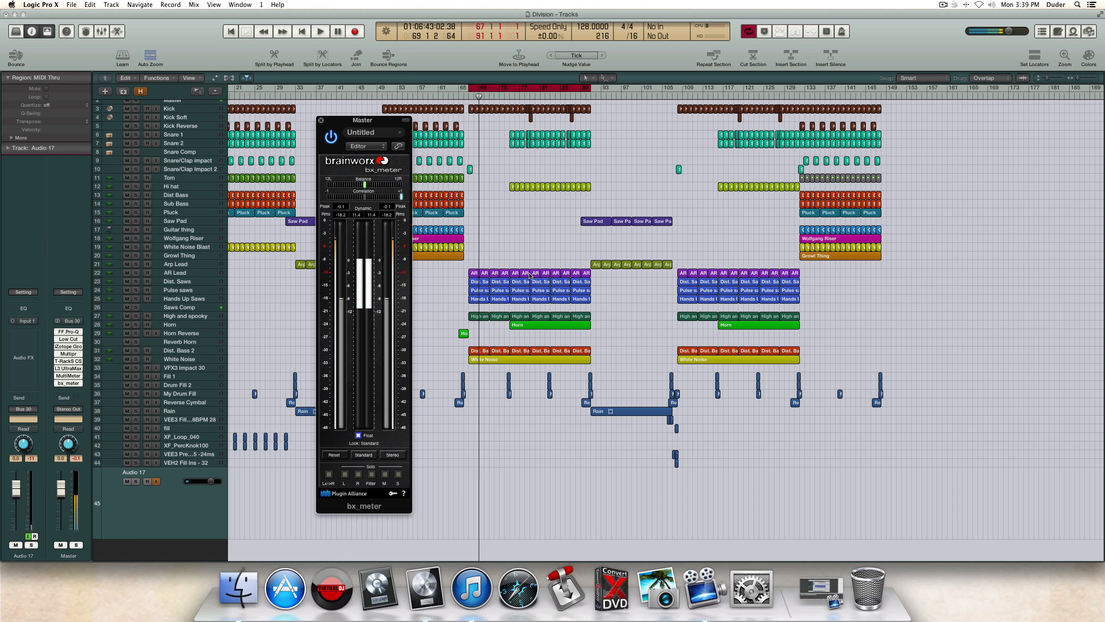
pyautogui.click(320, 120)
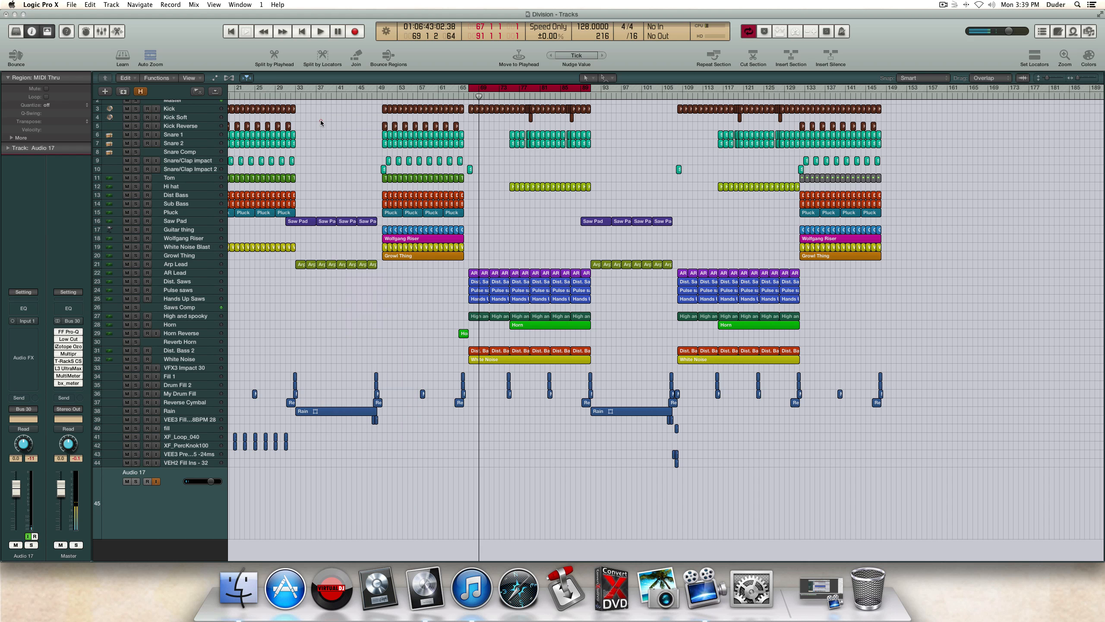
pyautogui.click(68, 383)
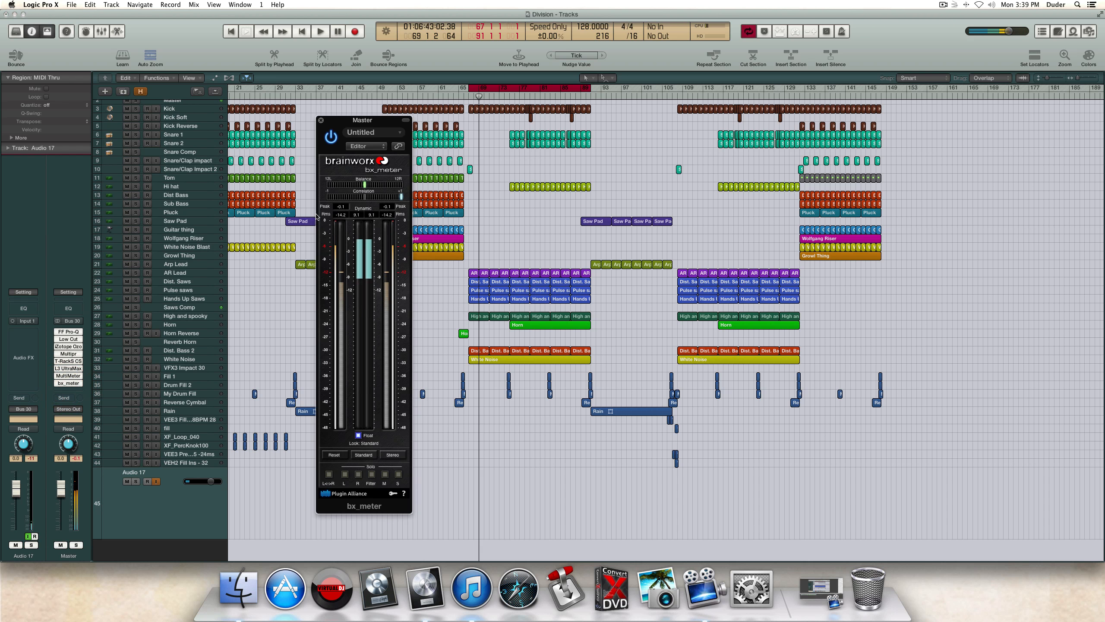
pyautogui.click(321, 120)
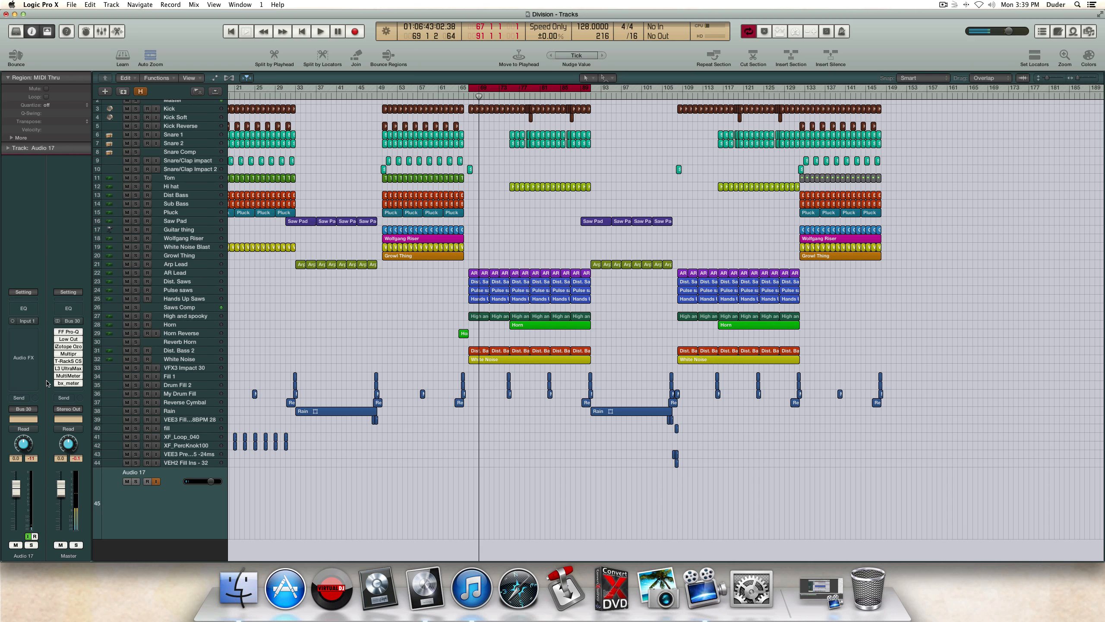
pyautogui.click(459, 426)
pyautogui.scroll(1, 270, 244)
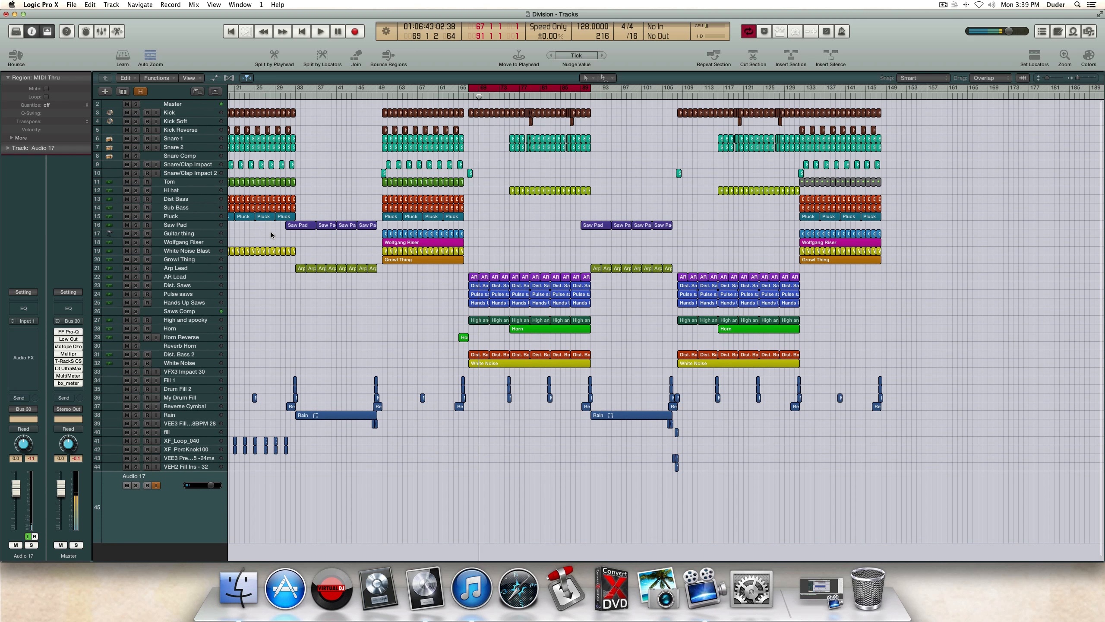
pyautogui.click(408, 348)
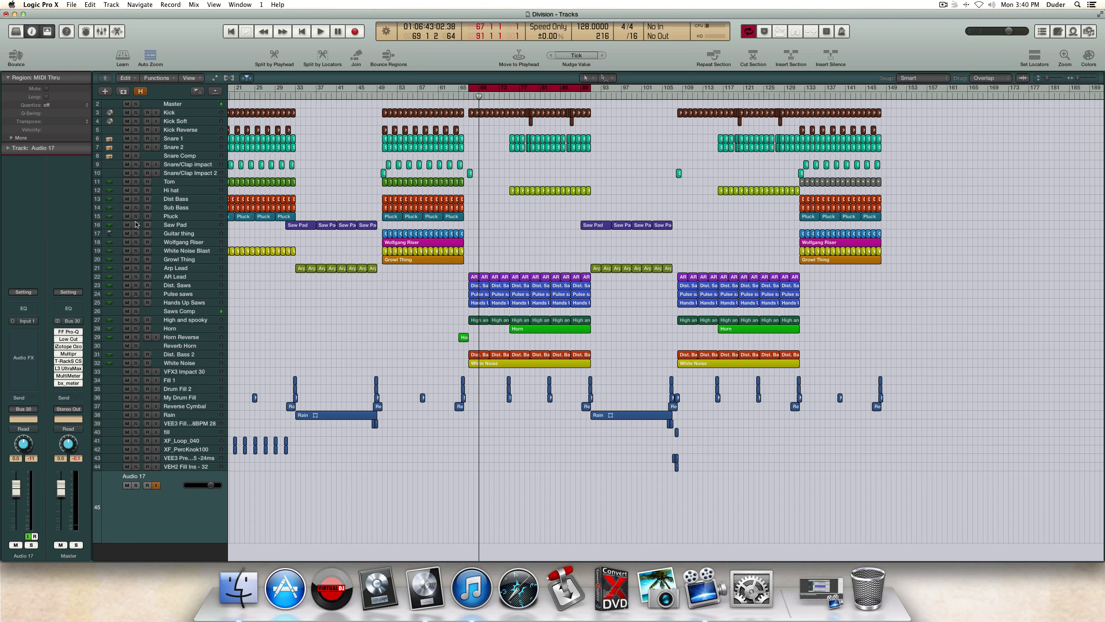
pyautogui.click(349, 315)
pyautogui.click(261, 344)
pyautogui.click(262, 345)
pyautogui.click(262, 344)
pyautogui.click(261, 344)
pyautogui.click(261, 345)
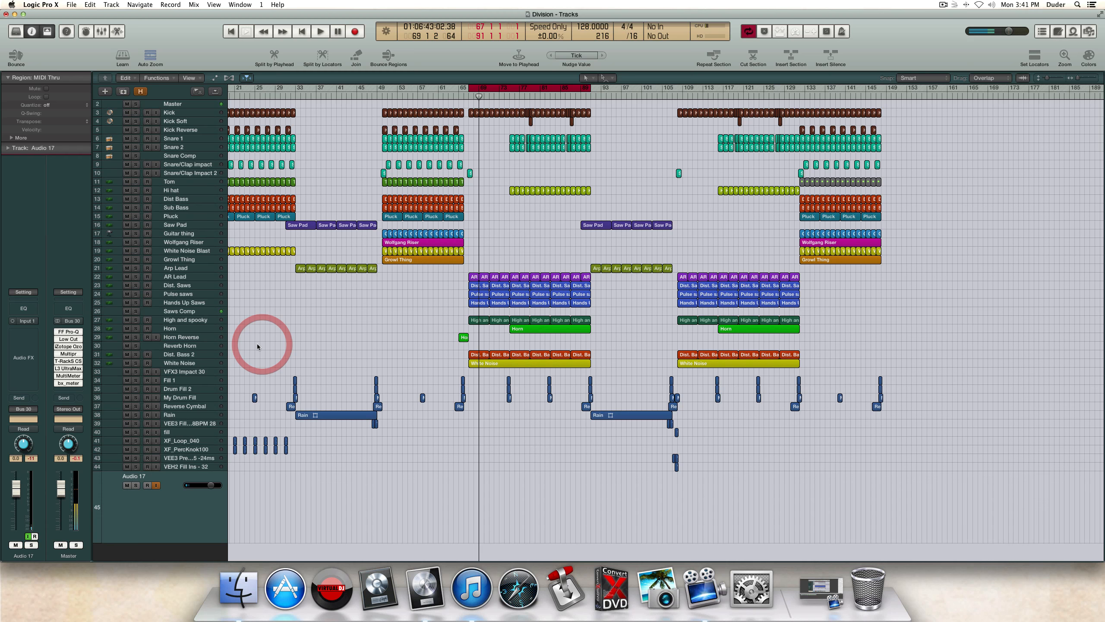
pyautogui.click(347, 239)
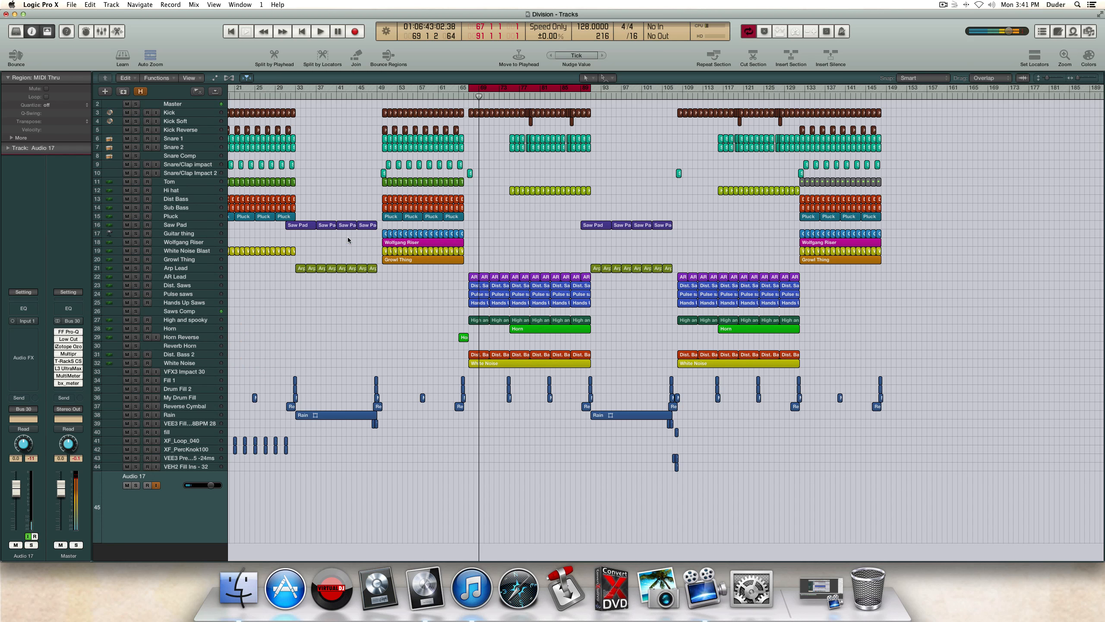
pyautogui.click(348, 239)
pyautogui.click(348, 239)
pyautogui.click(568, 226)
pyautogui.click(282, 330)
pyautogui.click(282, 330)
# Step: Turn off the cycle loop between bars 67 and 91
pyautogui.hscroll(-3, 475, 314)
pyautogui.hscroll(-2, 475, 314)
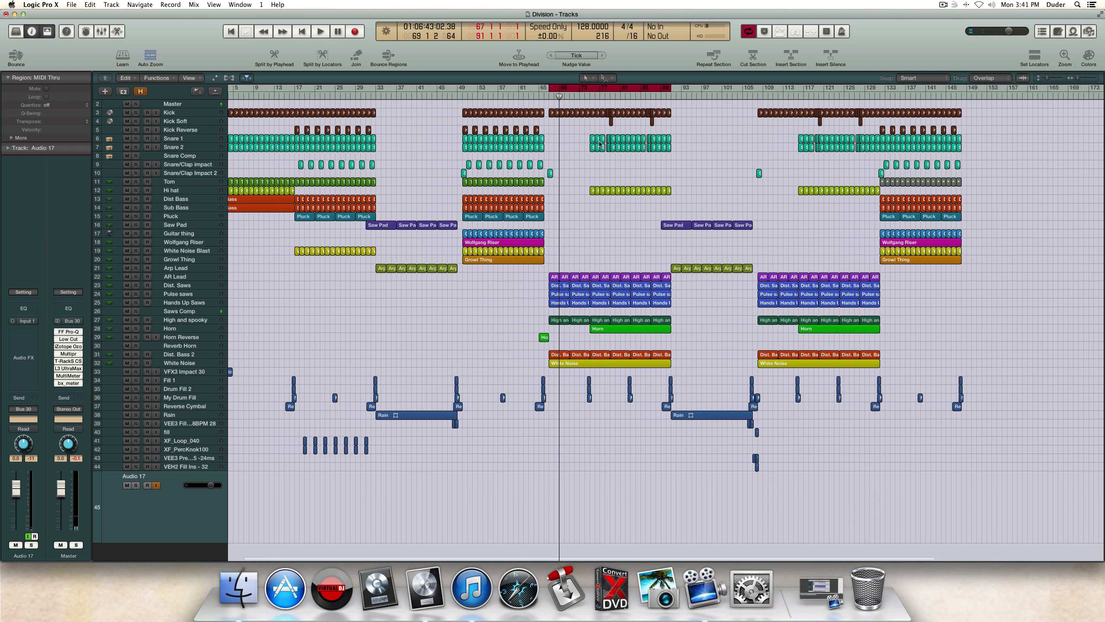
pyautogui.click(630, 89)
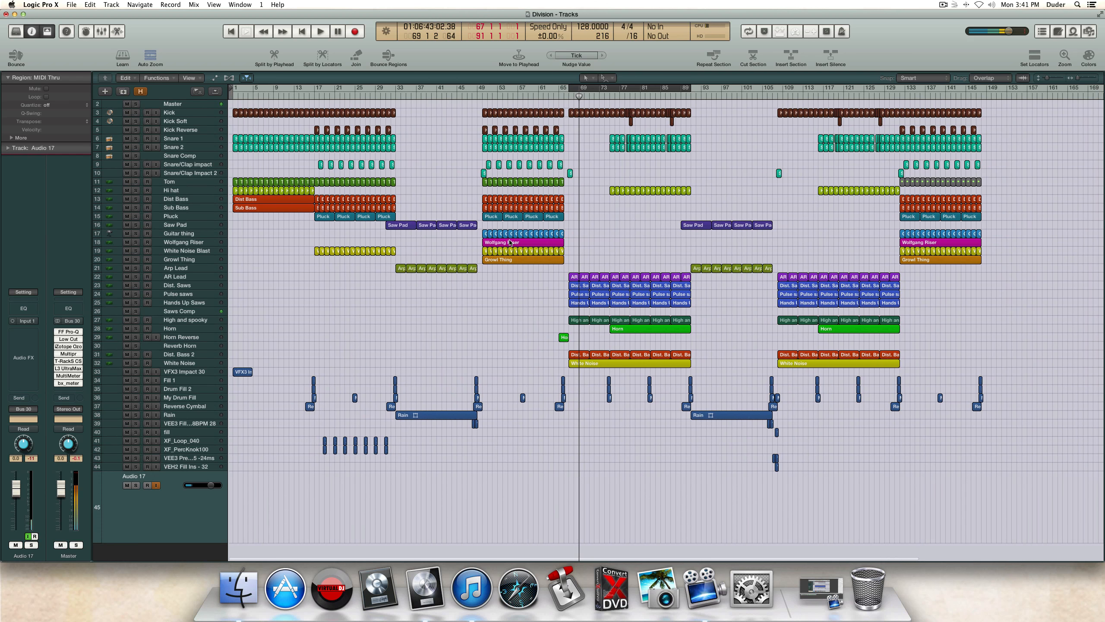
pyautogui.click(426, 283)
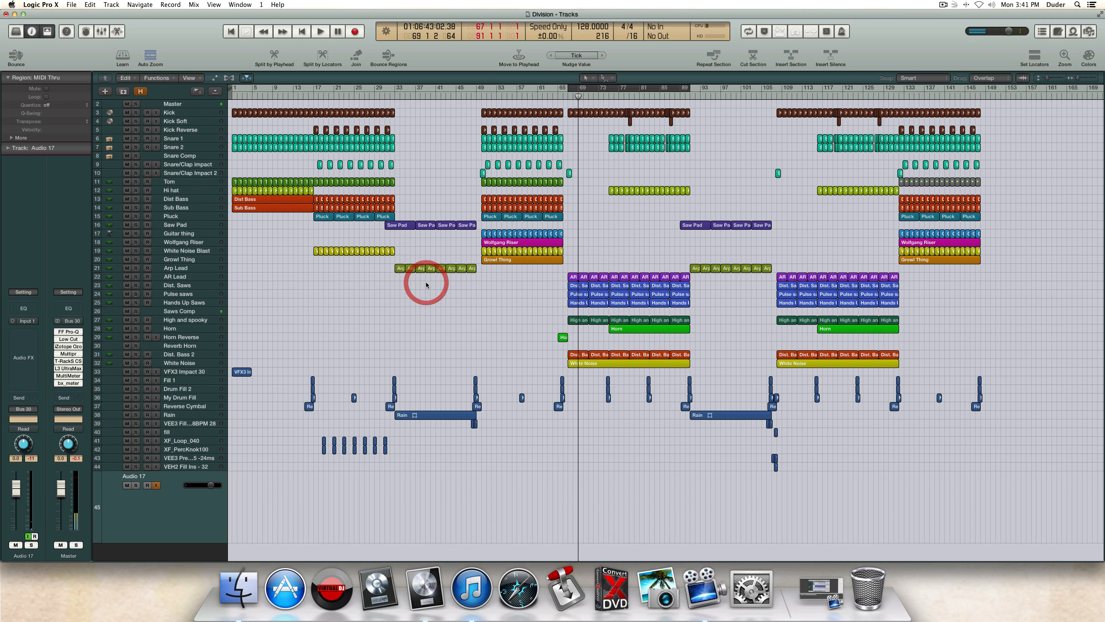
pyautogui.click(425, 282)
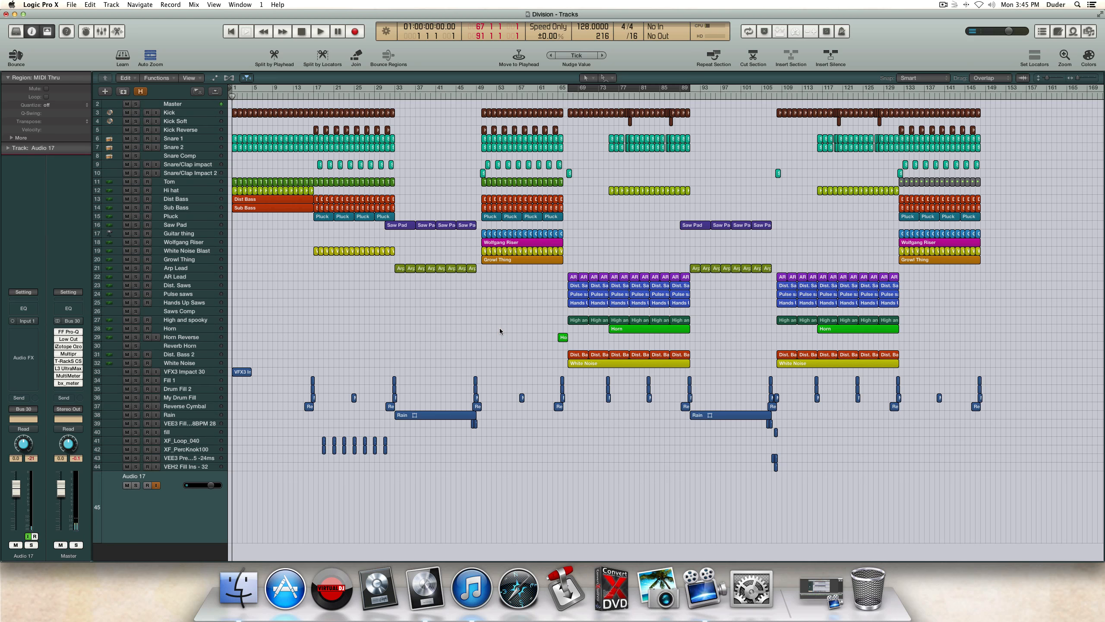
# Step: Turn off input monitoring on the Audio 17 track, play the whole song from bar 1, and stop playback after the last regions
pyautogui.click(156, 485)
pyautogui.press('space')
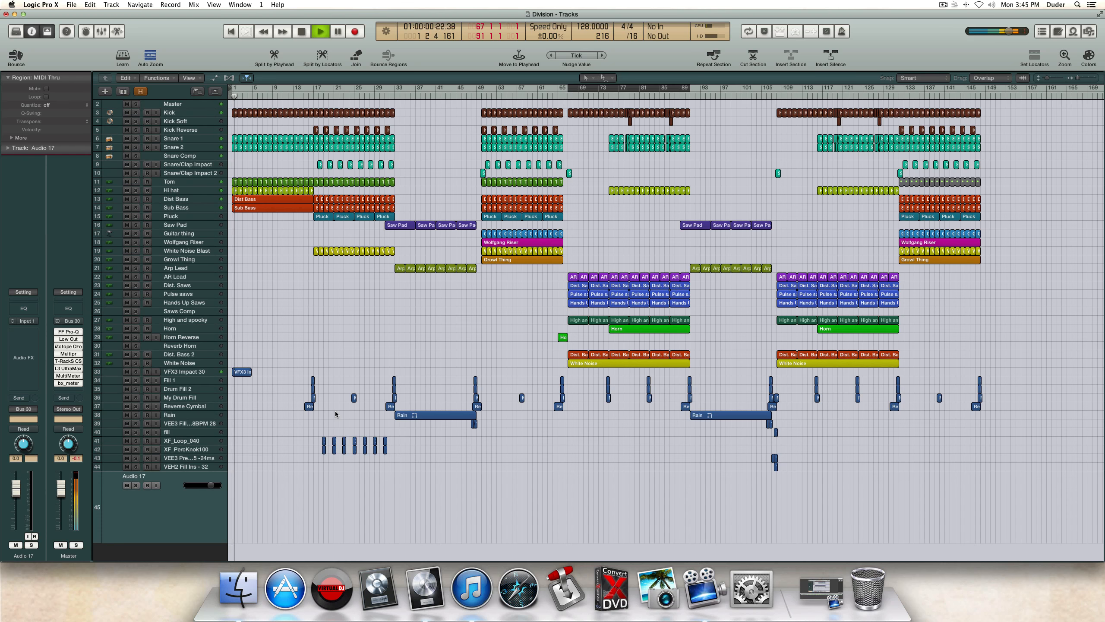
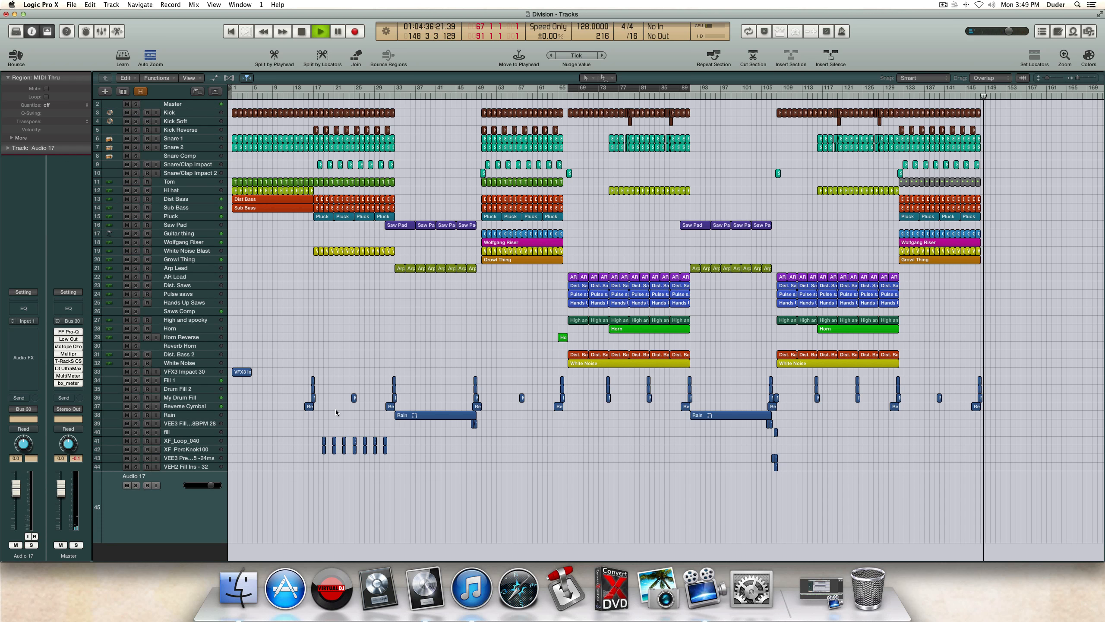
pyautogui.press('space')
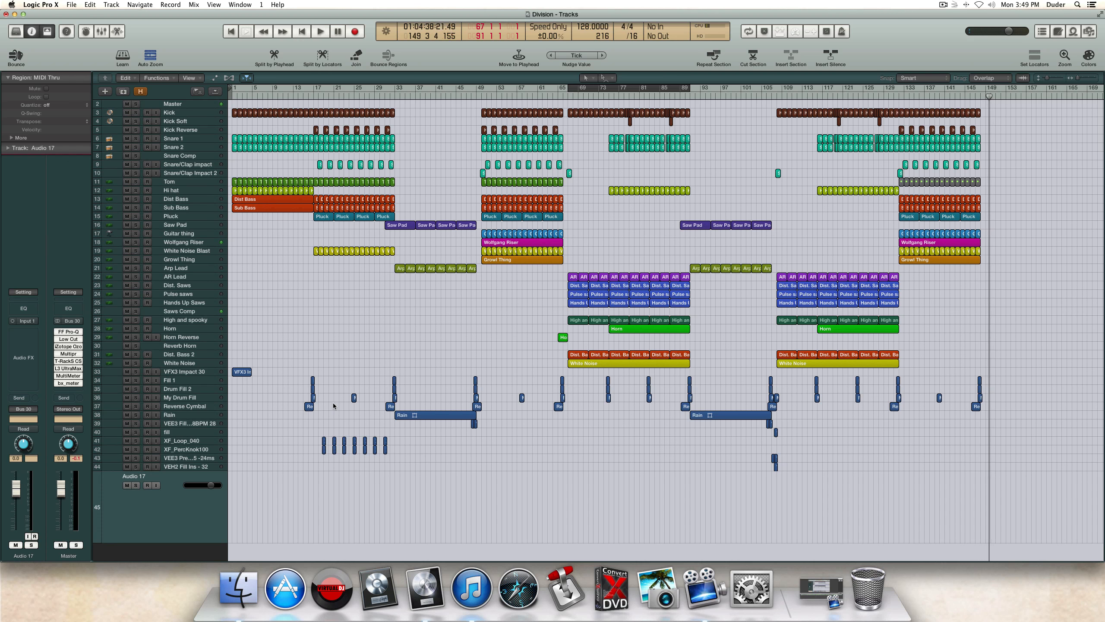